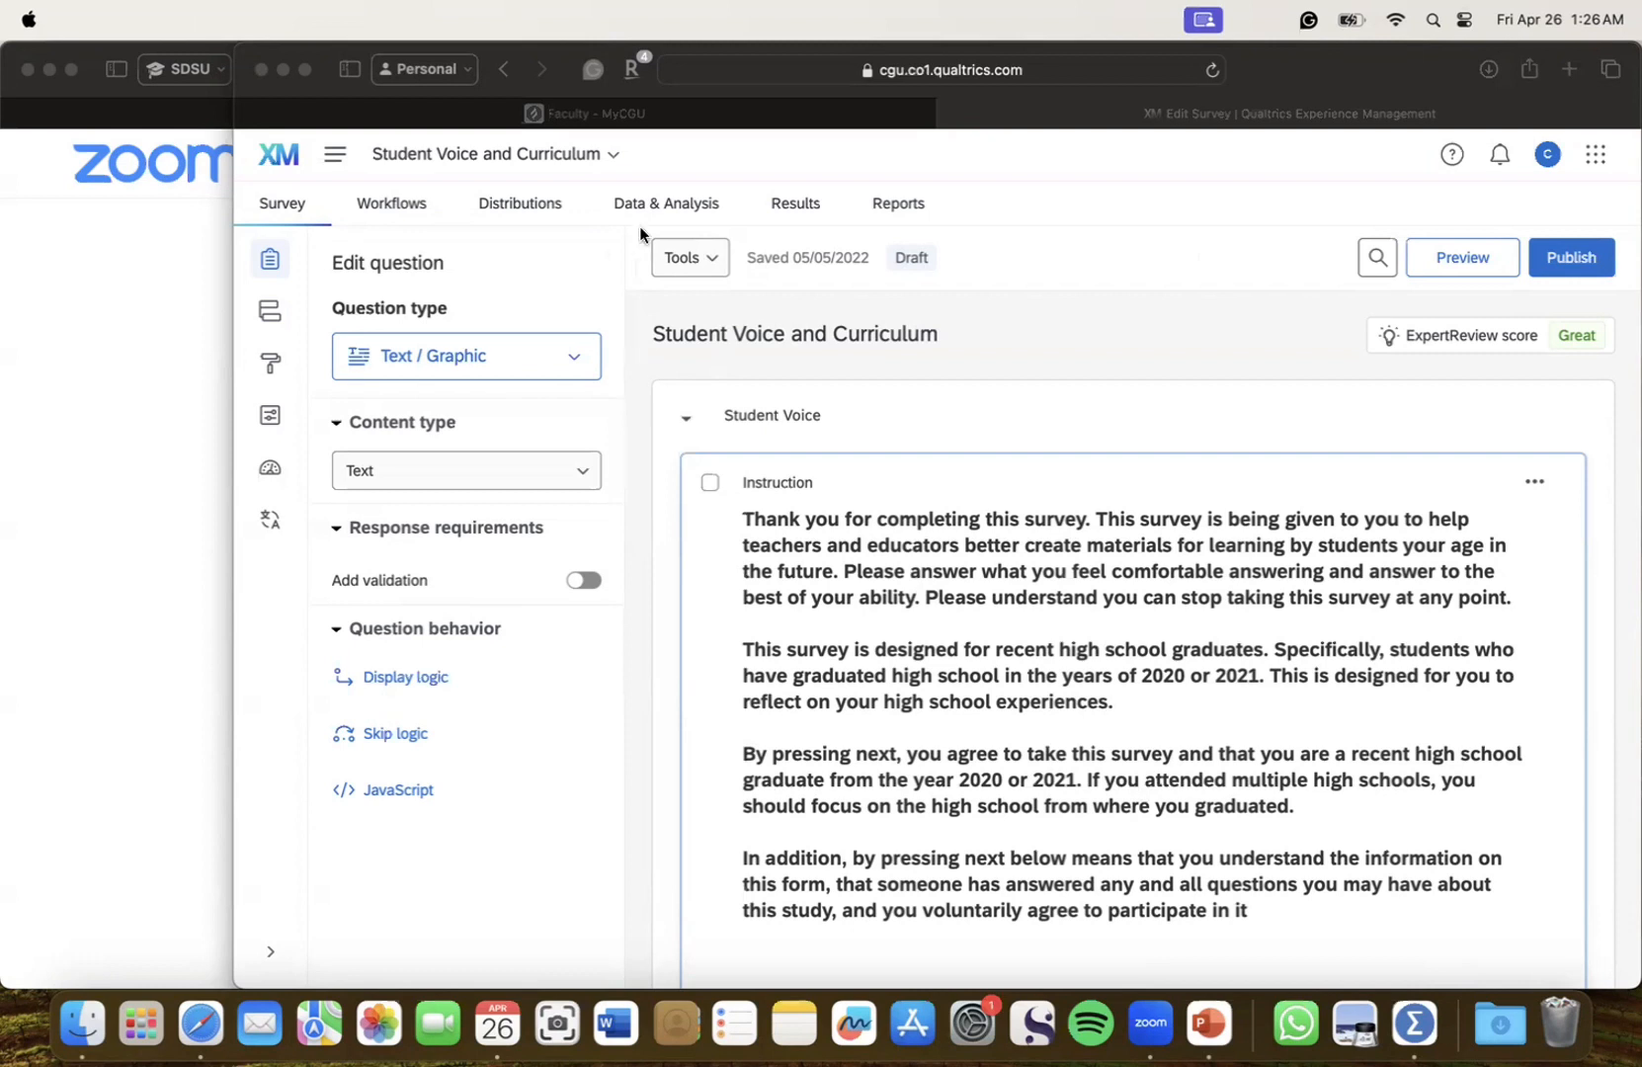
Open Crosstabs iQ for the survey's data and dismiss the new-variables and crosstab-updates notices
{"action": "left_click", "coordinate": [655, 206]}
{"action": "left_click", "coordinate": [658, 203]}
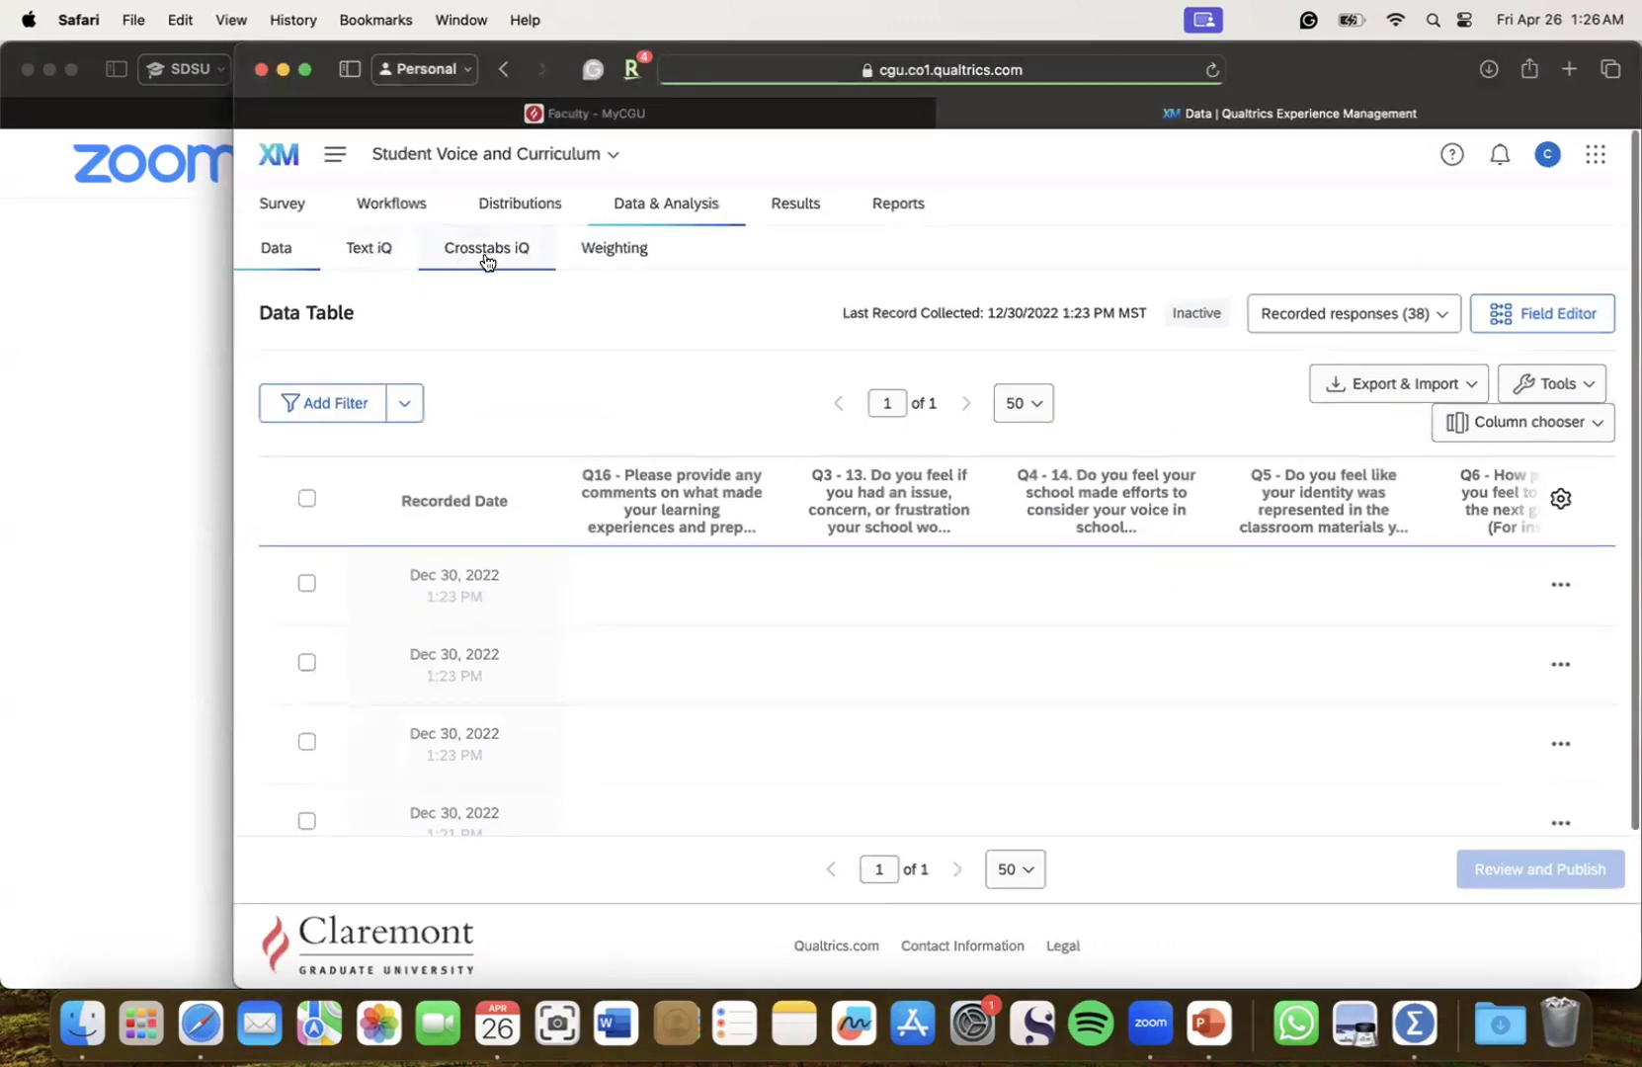
{"action": "left_click", "coordinate": [486, 253]}
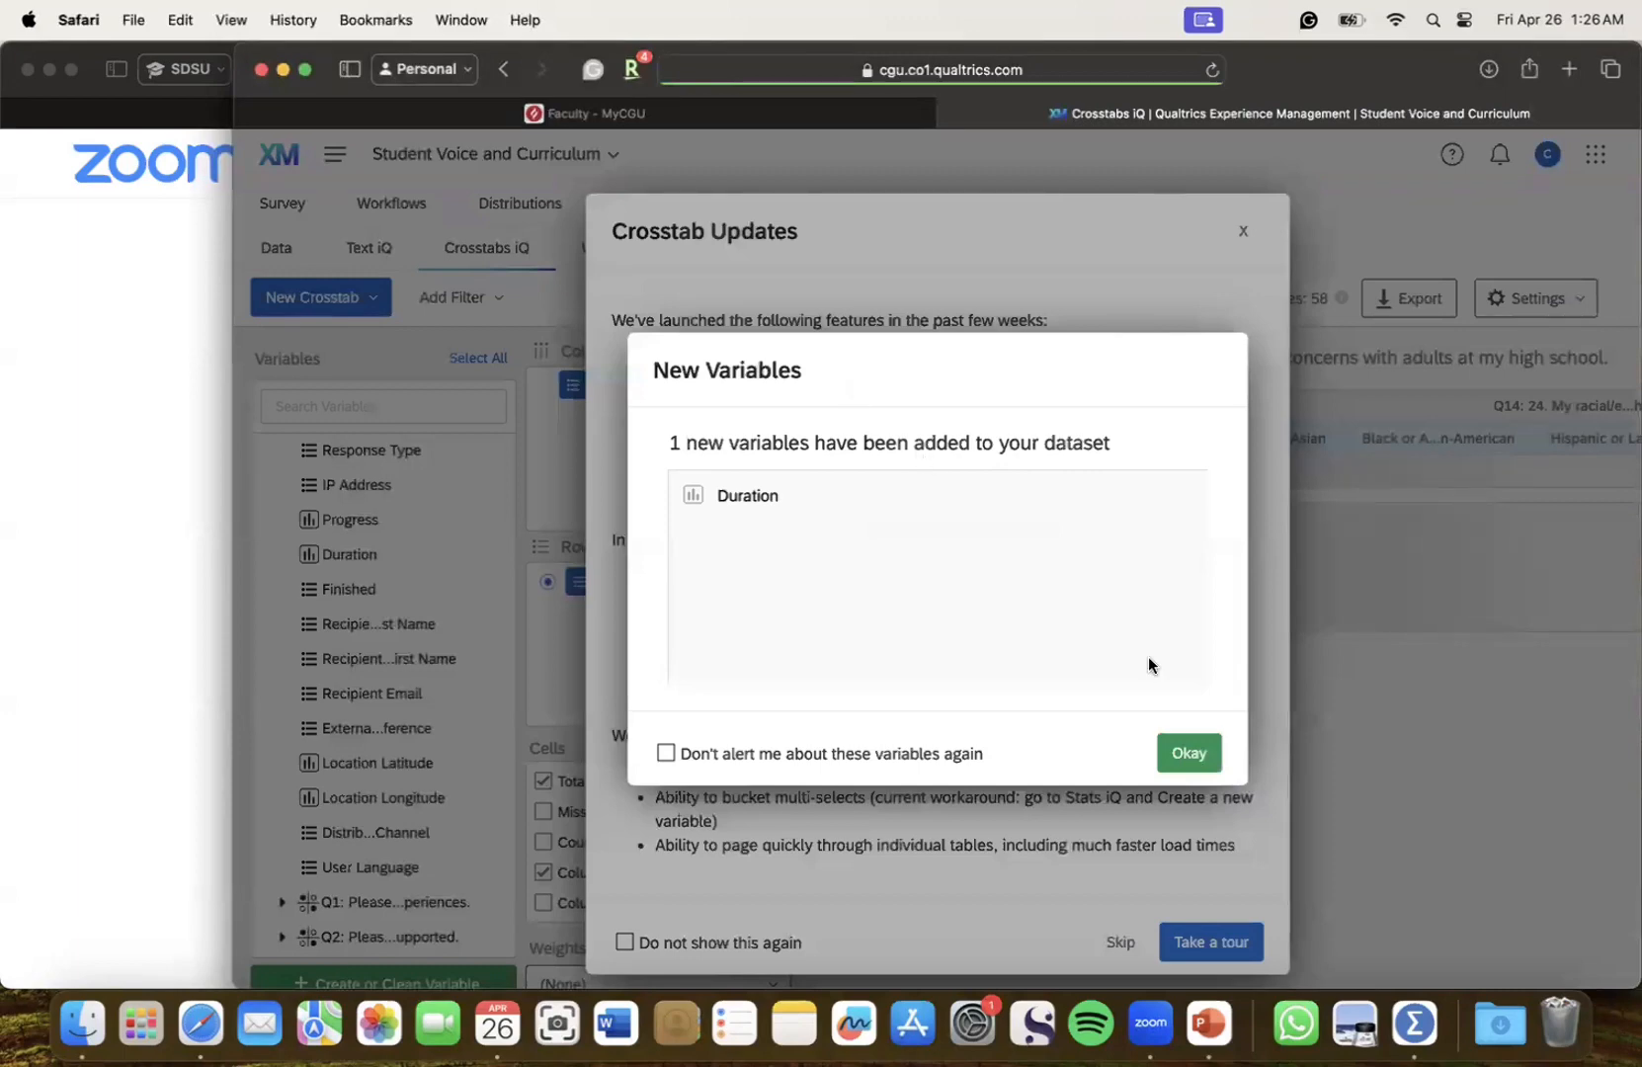
{"action": "left_click", "coordinate": [1225, 756]}
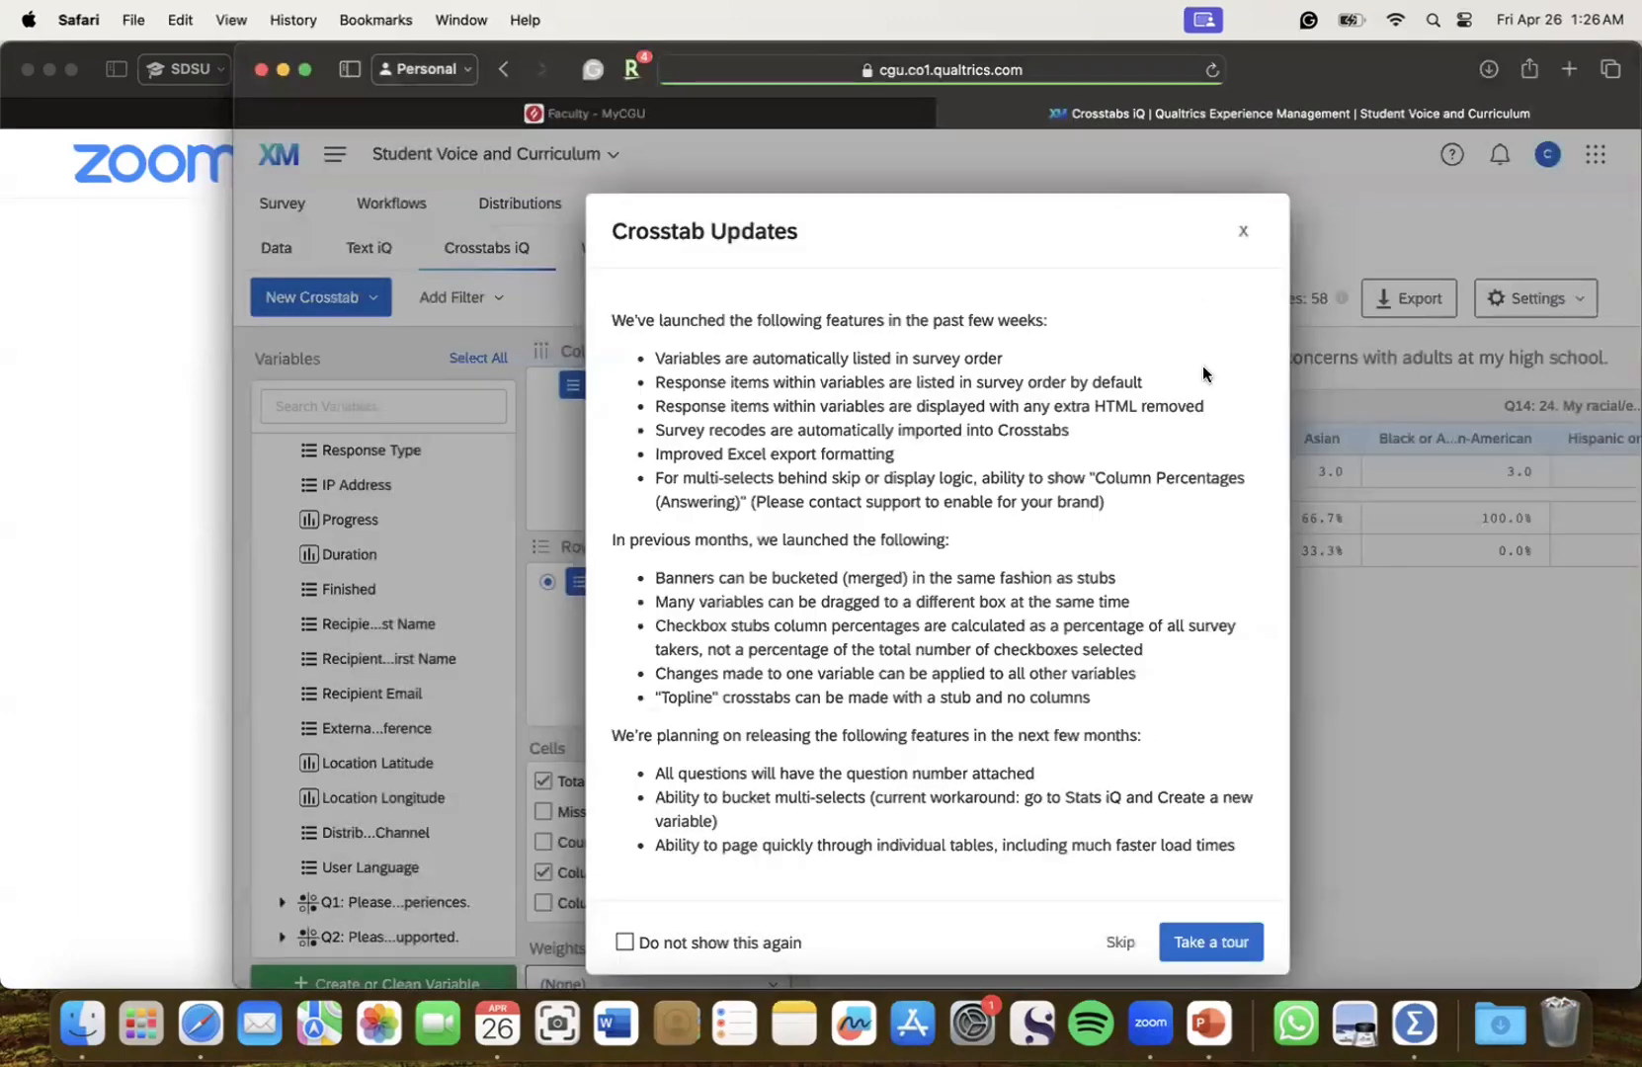
{"action": "left_click", "coordinate": [1242, 231]}
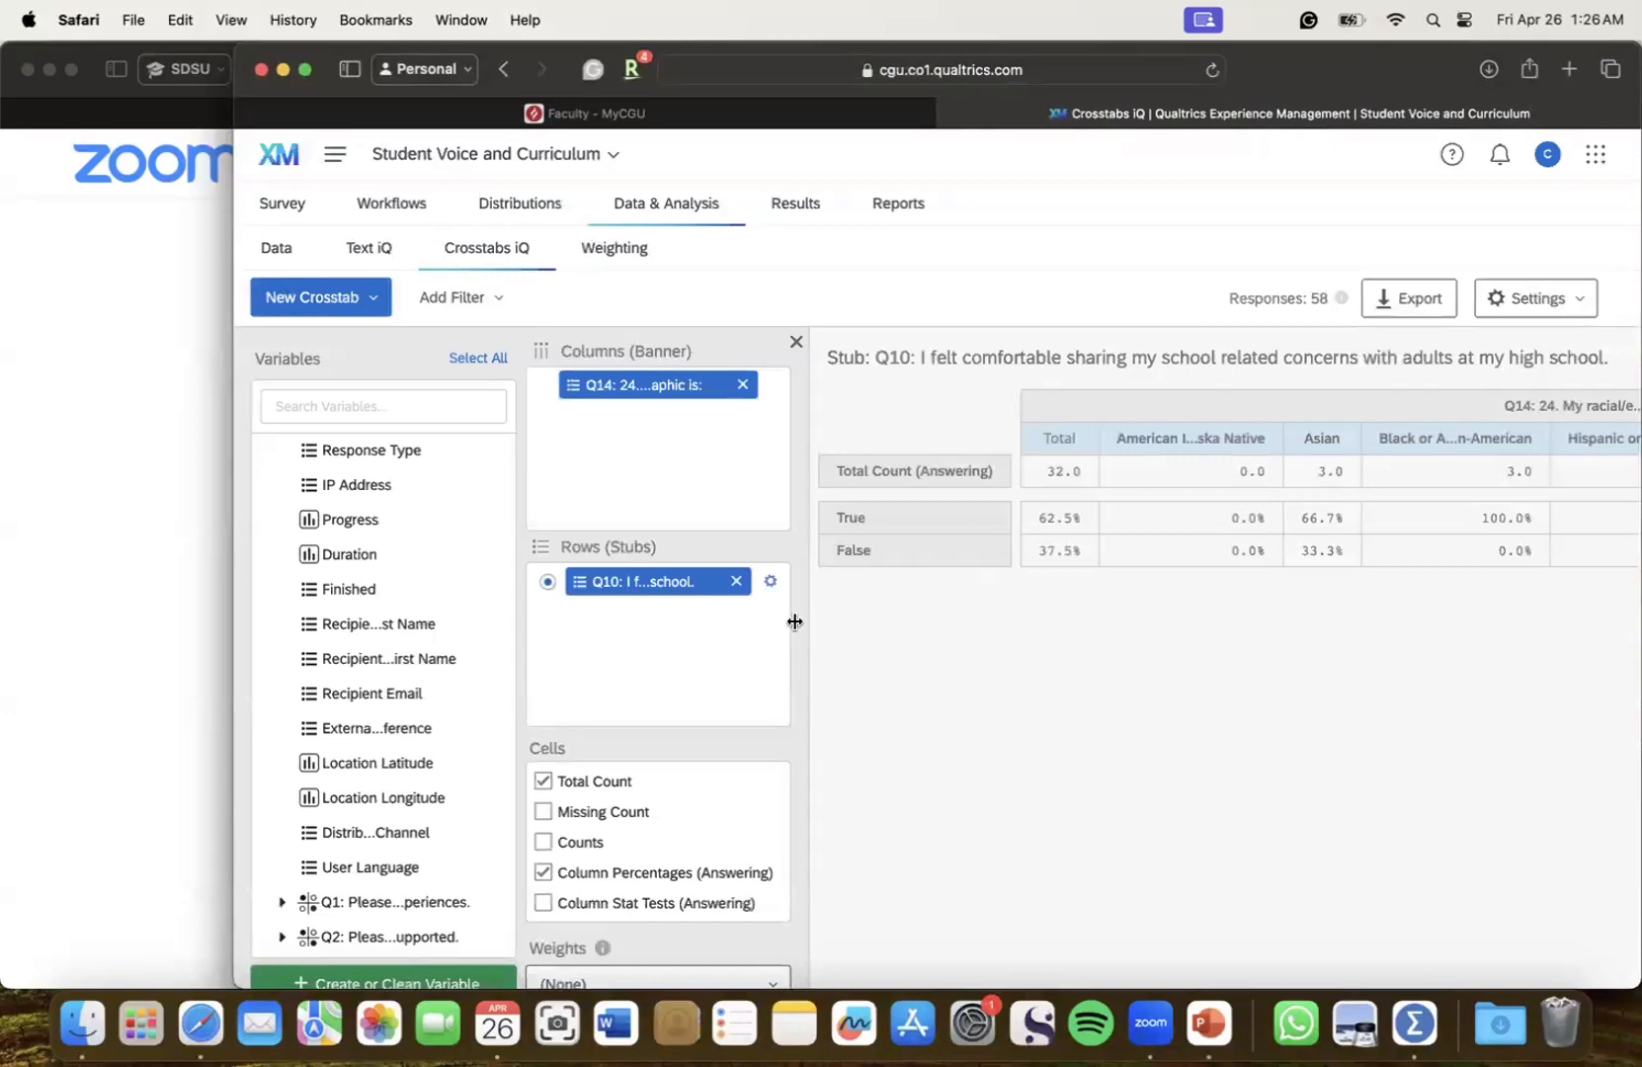
Replace the crosstab's variables with Q4 as rows and "Q15: My gender is:" as columns, and widen the window to show the whole table
{"action": "left_click", "coordinate": [736, 581]}
{"action": "left_click", "coordinate": [744, 385]}
{"action": "scroll", "coordinate": [433, 635], "scroll_direction": "down", "scroll_amount": 5}
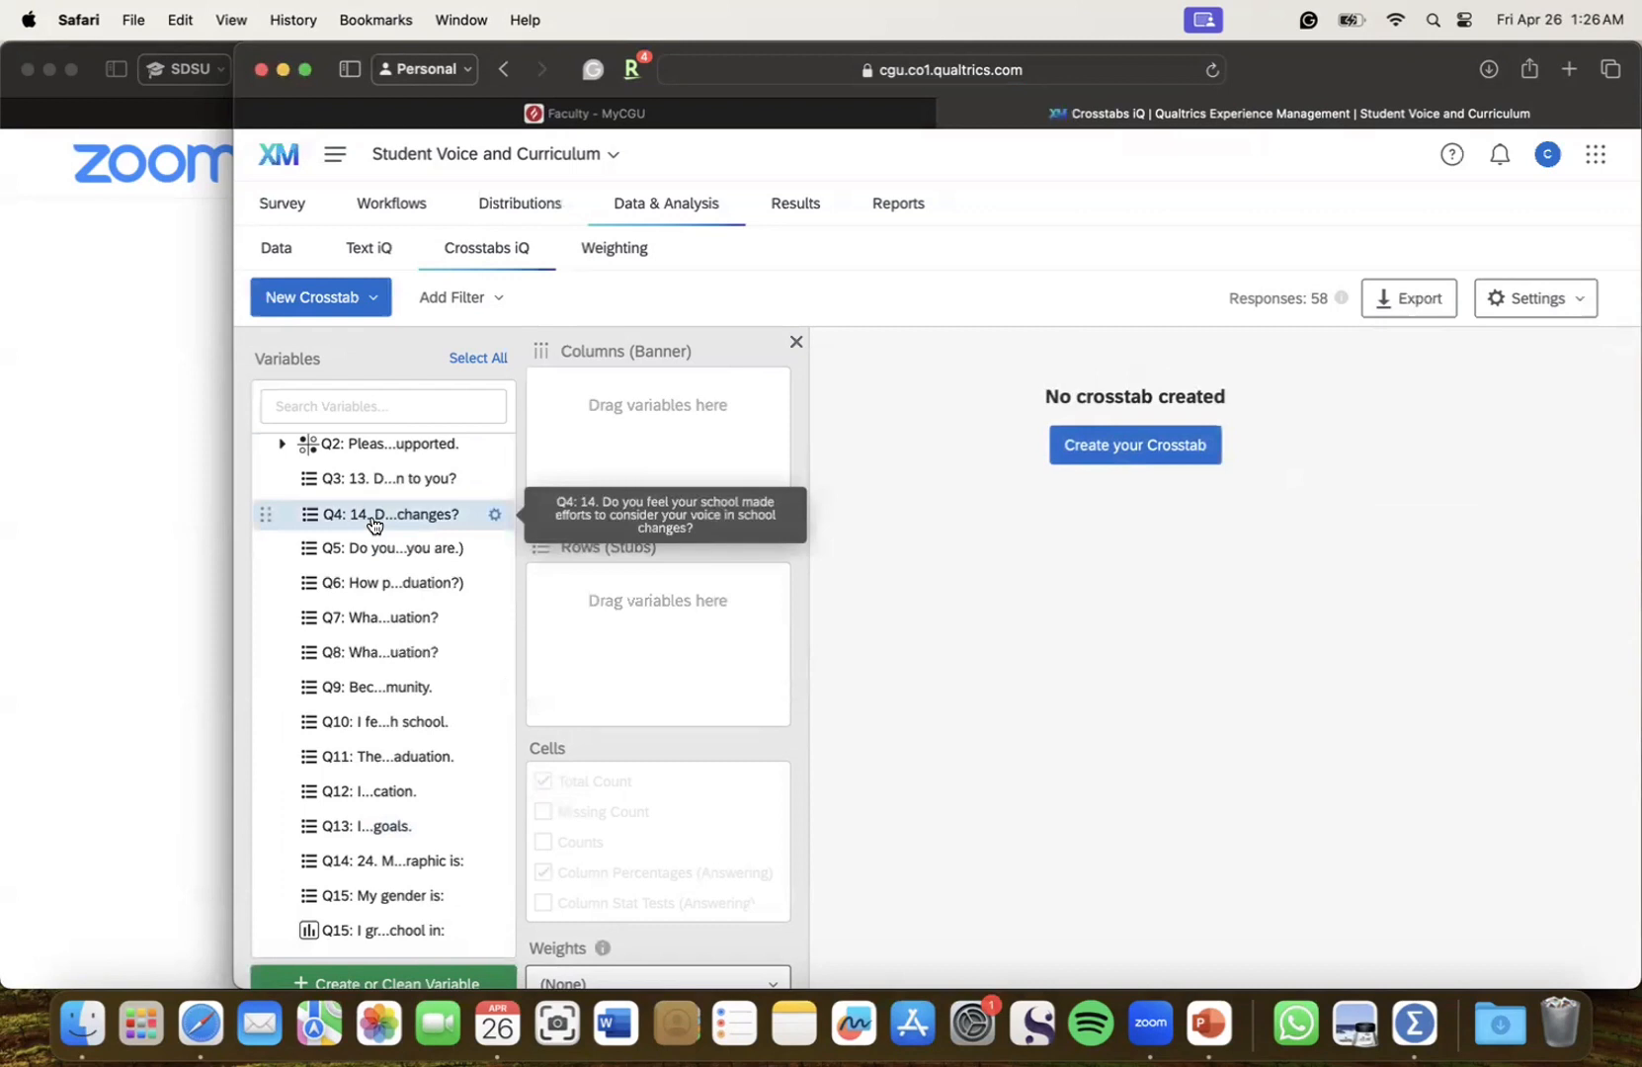
{"action": "left_click_drag", "start_coordinate": [372, 518], "coordinate": [595, 617]}
{"action": "scroll", "coordinate": [386, 660], "scroll_direction": "down", "scroll_amount": 1}
{"action": "scroll", "coordinate": [385, 660], "scroll_direction": "up", "scroll_amount": 3}
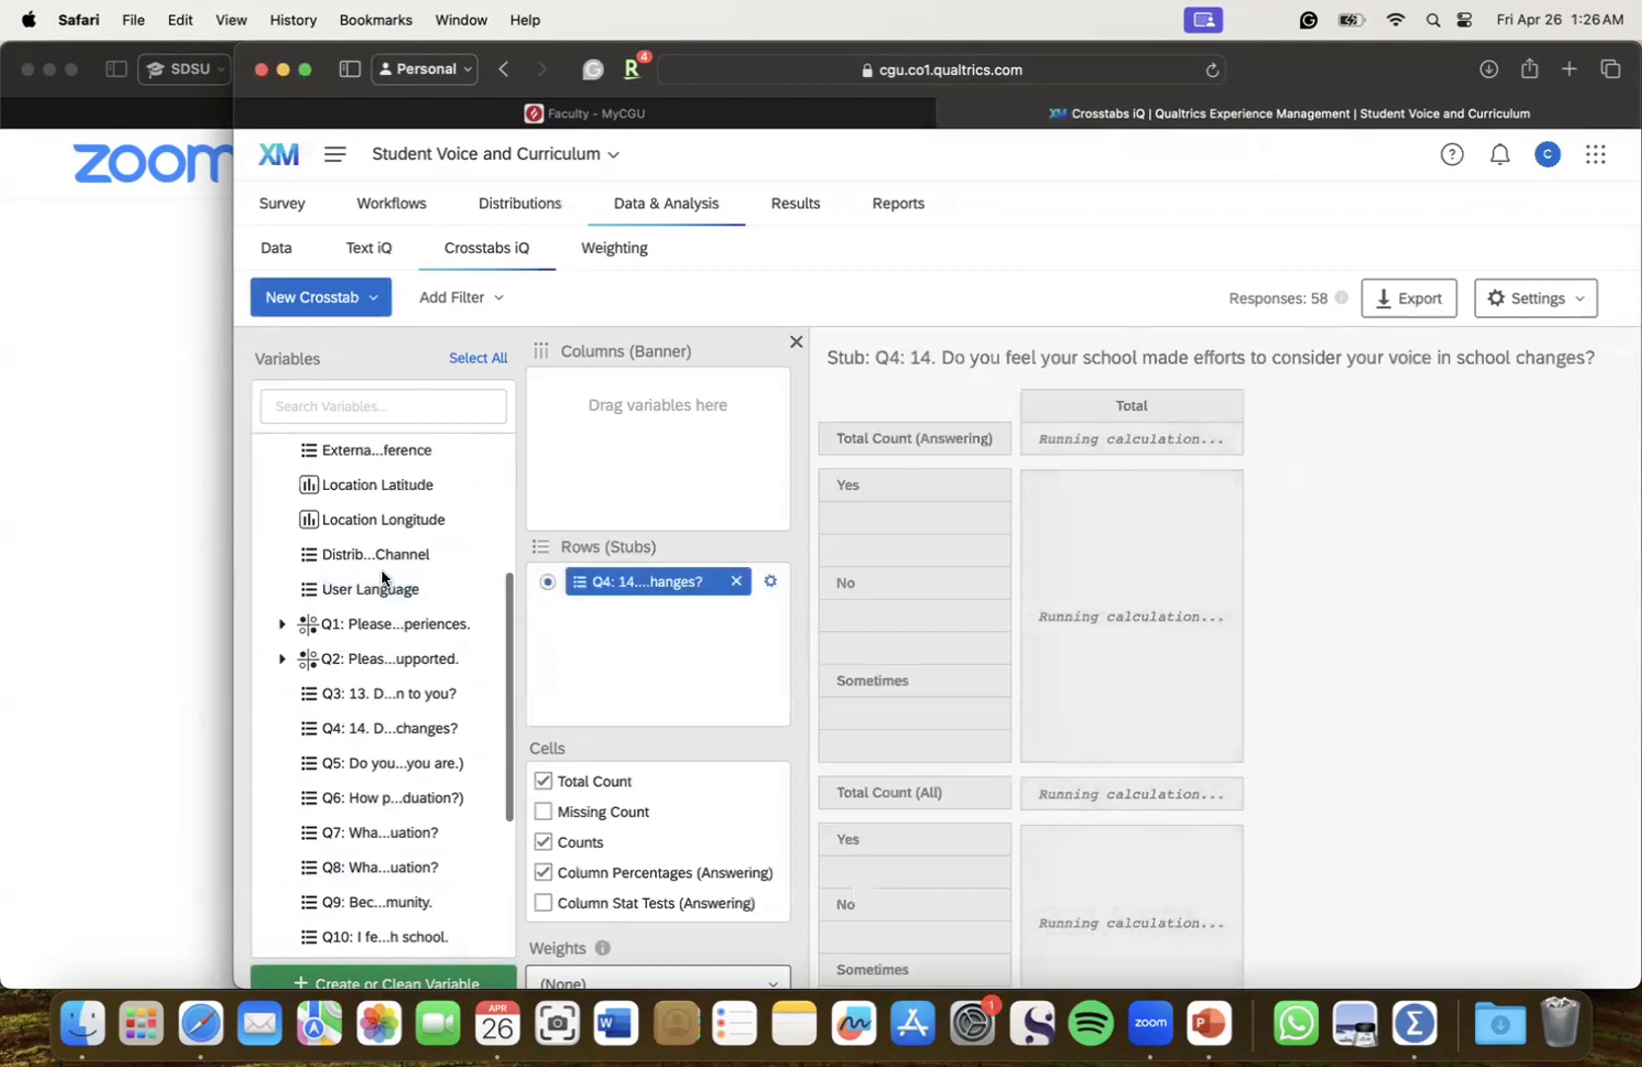
{"action": "scroll", "coordinate": [392, 616], "scroll_direction": "down", "scroll_amount": 3}
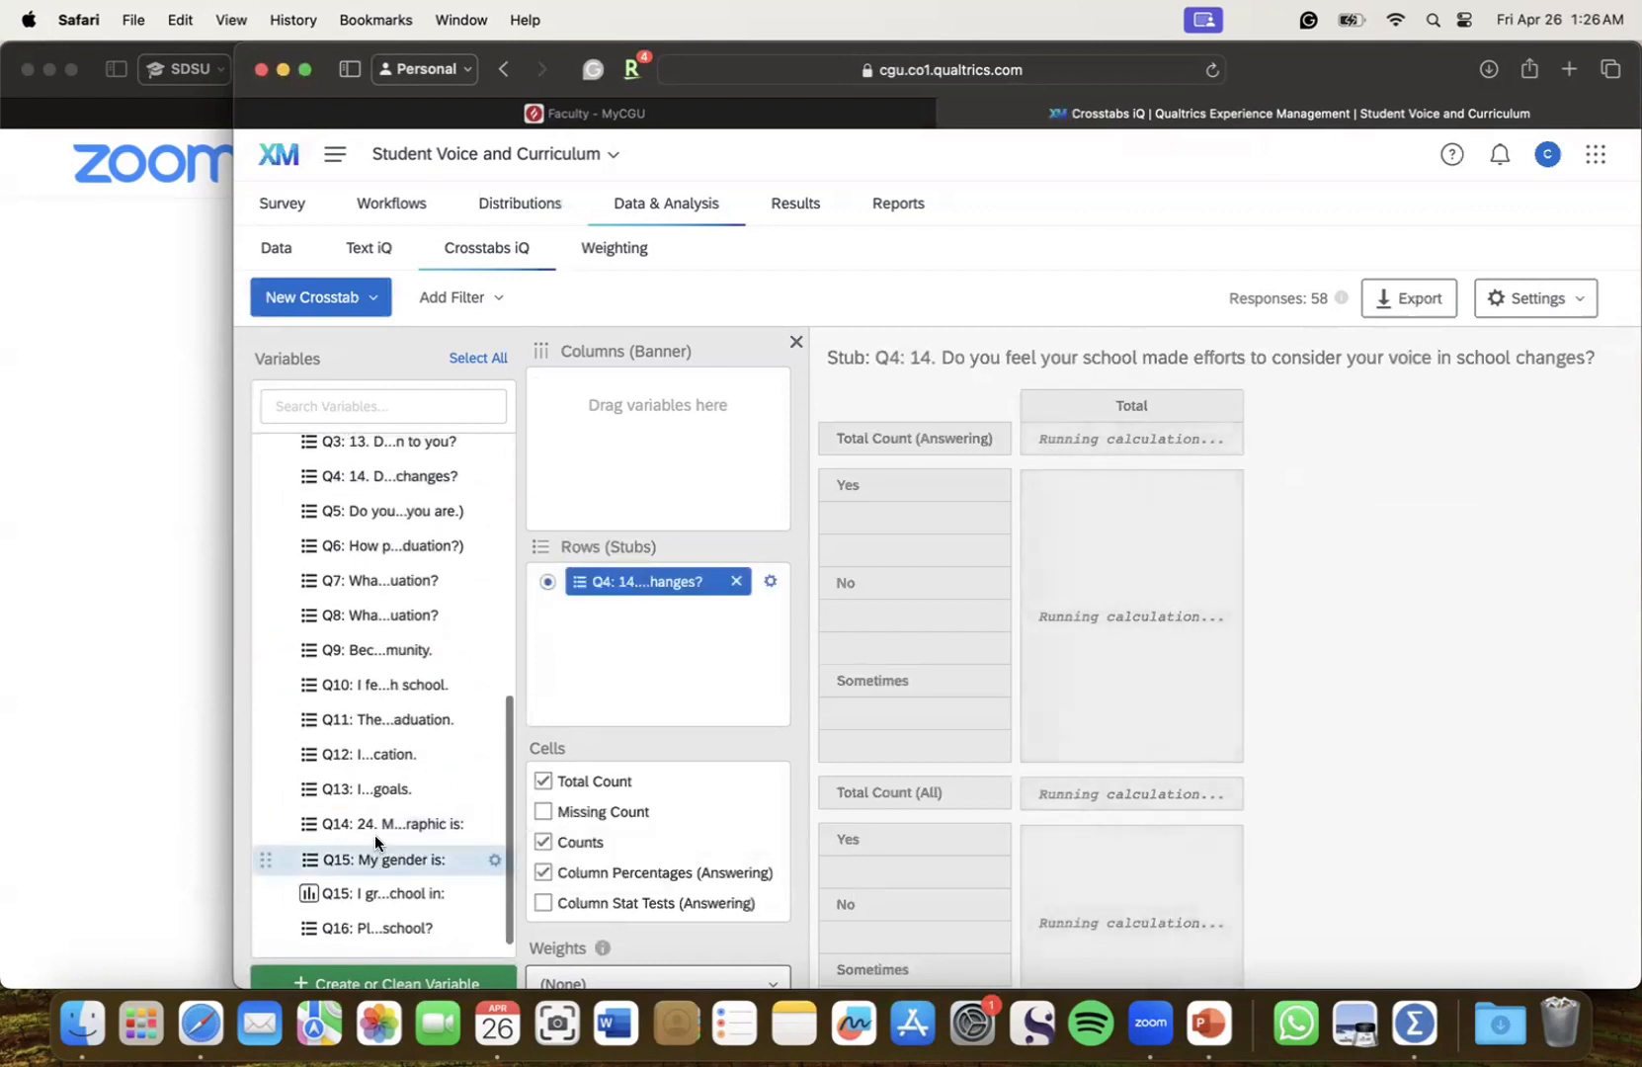
{"action": "left_click_drag", "start_coordinate": [381, 856], "coordinate": [559, 487]}
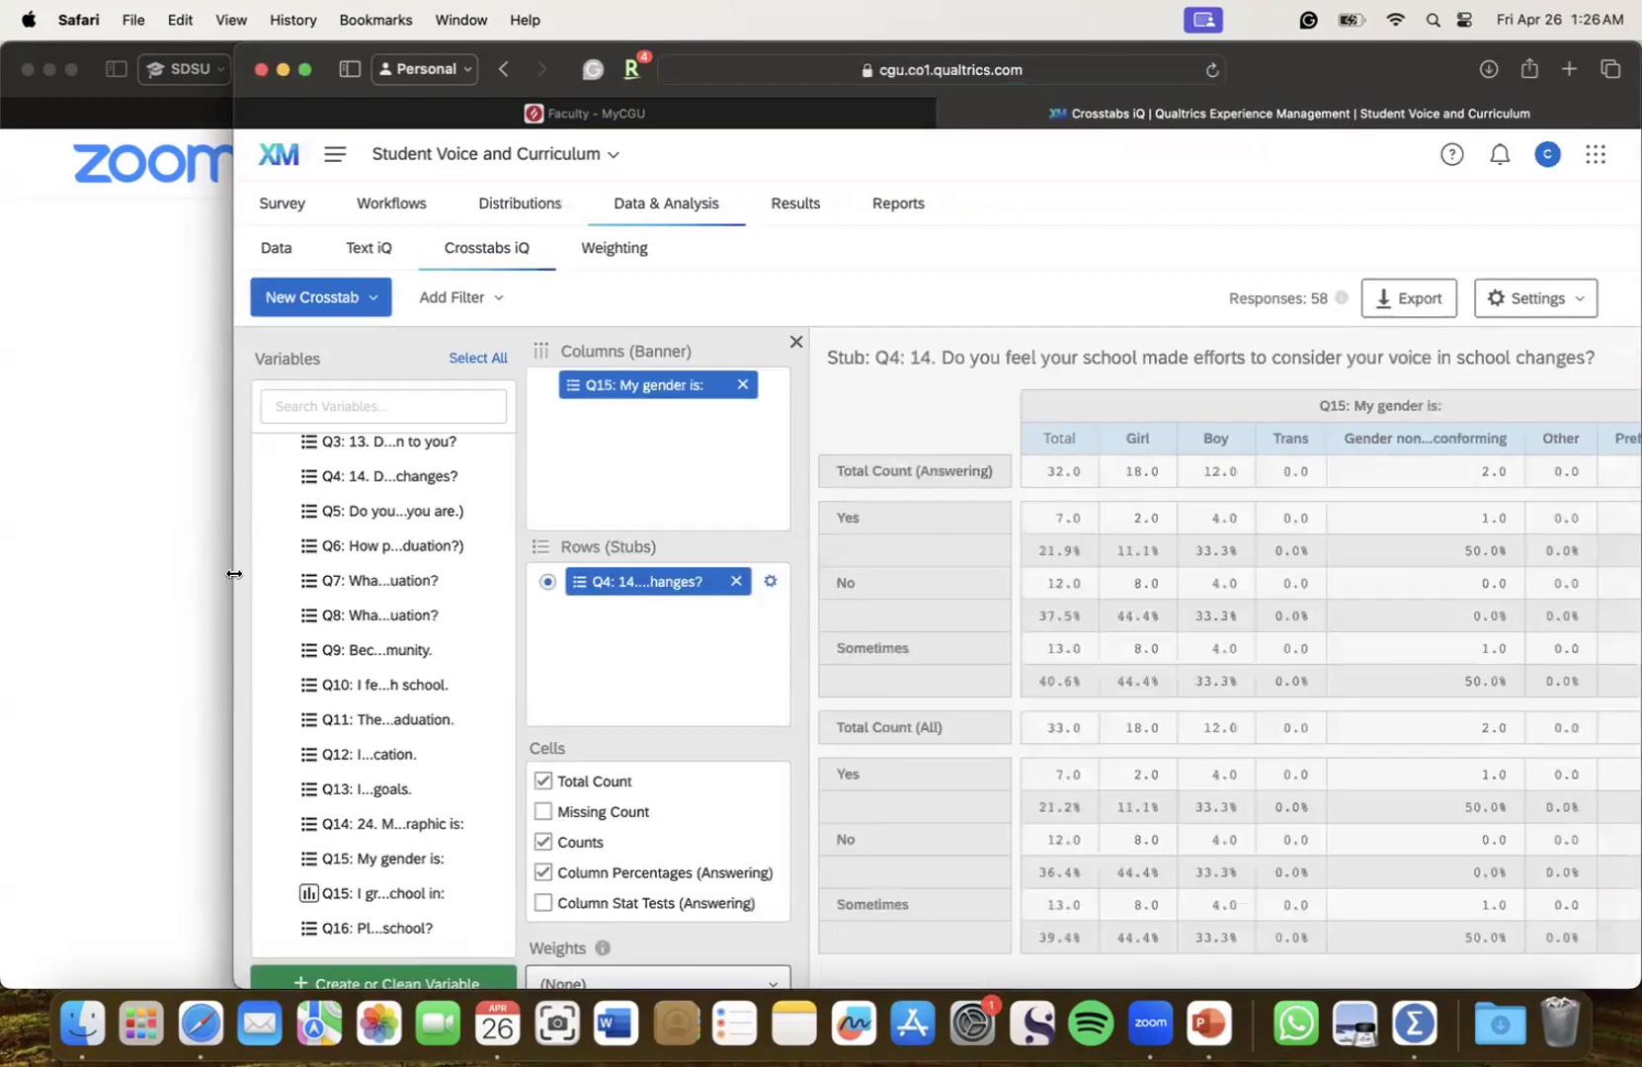
{"action": "left_click_drag", "start_coordinate": [236, 568], "coordinate": [7, 557]}
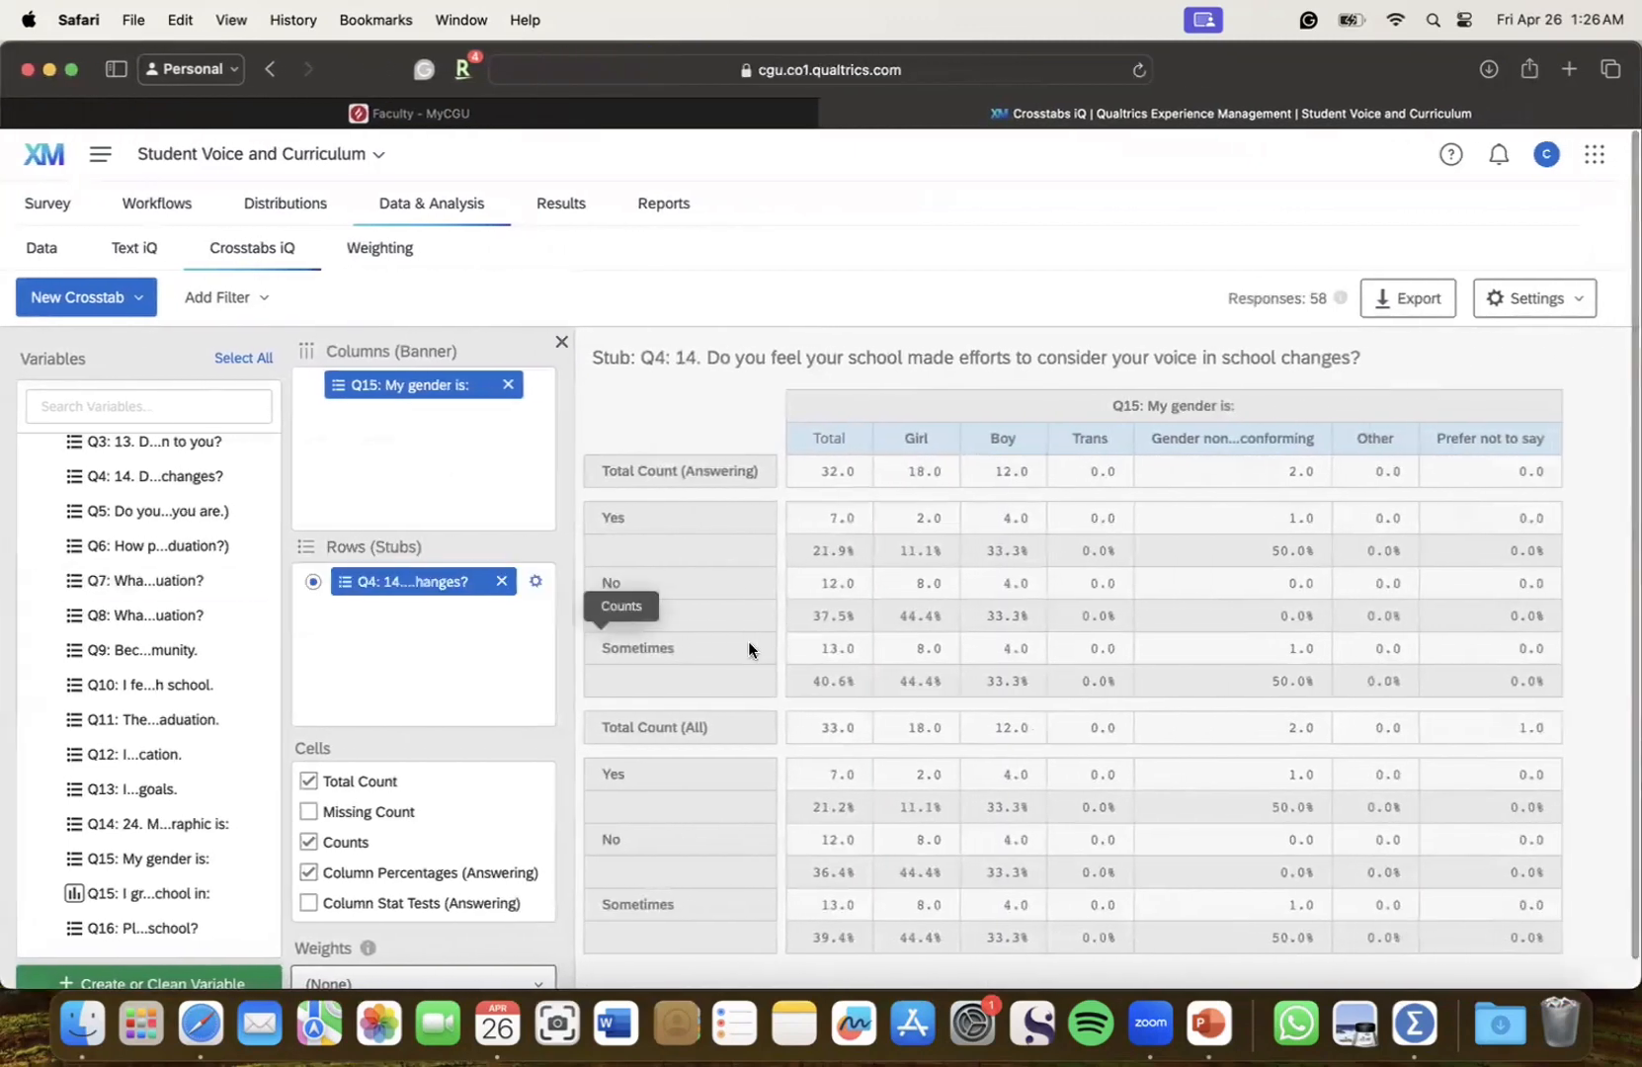
{"action": "scroll", "coordinate": [818, 708], "scroll_direction": "down", "scroll_amount": 1}
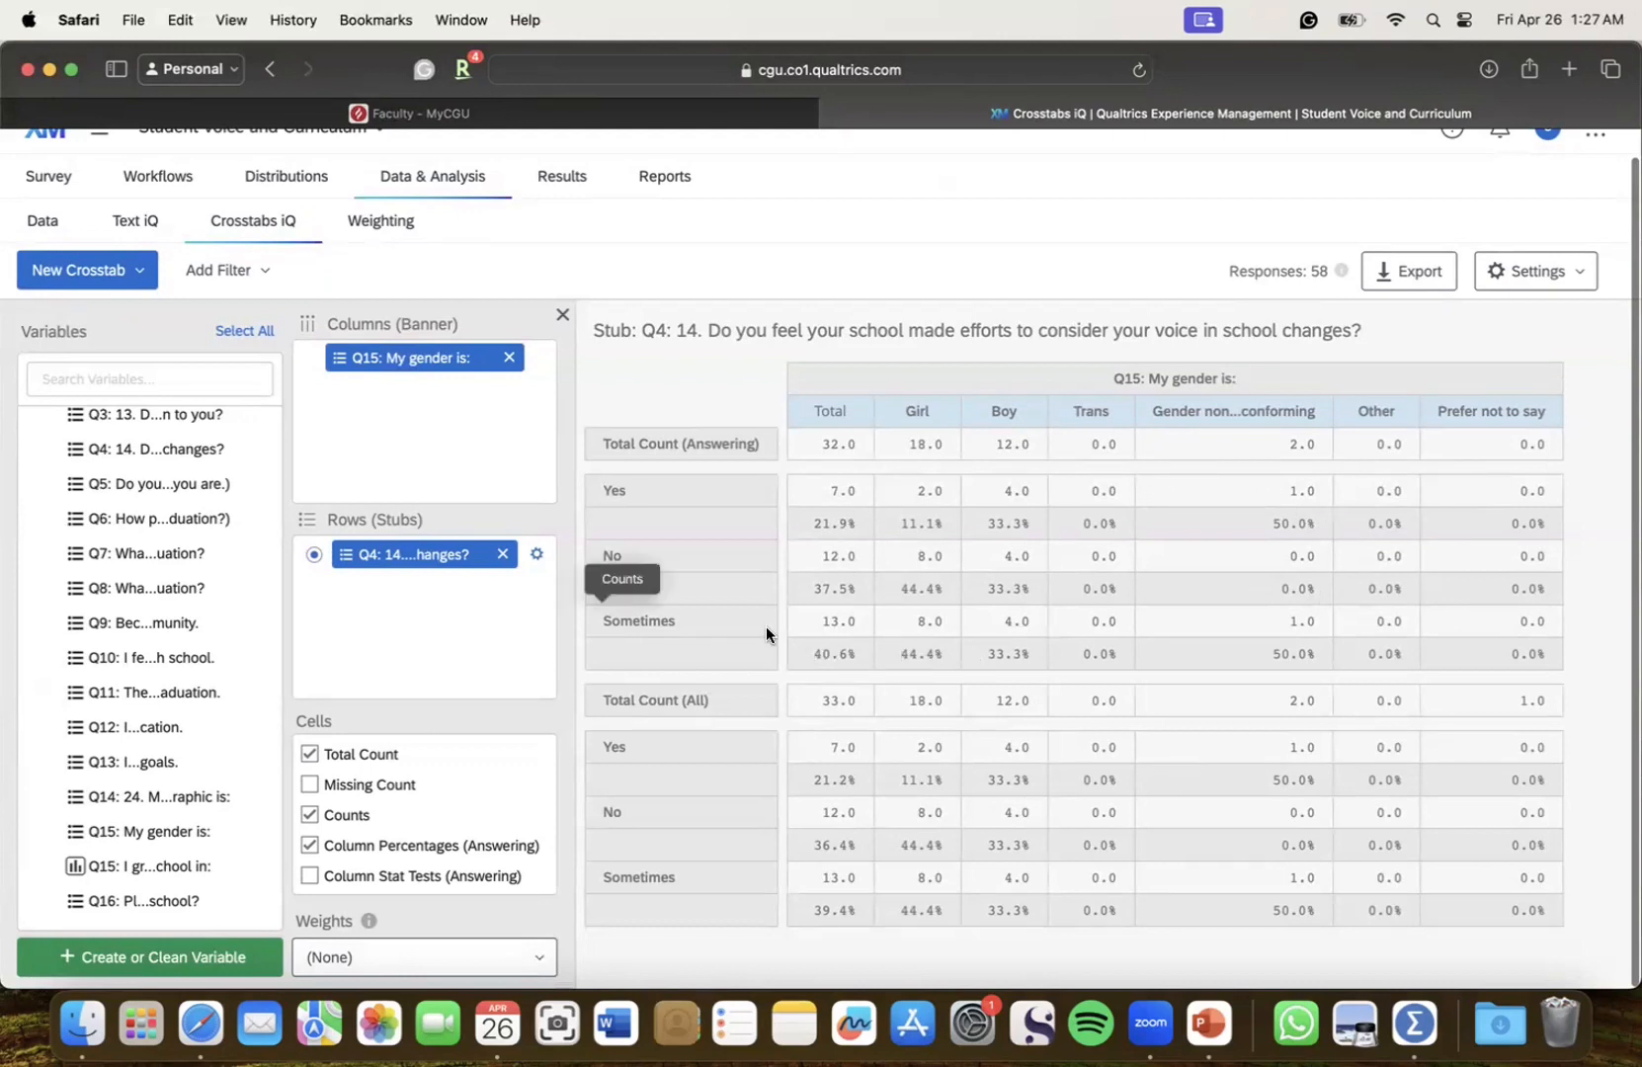
Clear both crosstab variables and rebuild it with Q14 racial/ethnic demographic as columns and Q13 on teachers inspiring goals as rows
{"action": "left_click", "coordinate": [503, 360]}
{"action": "left_click", "coordinate": [503, 554]}
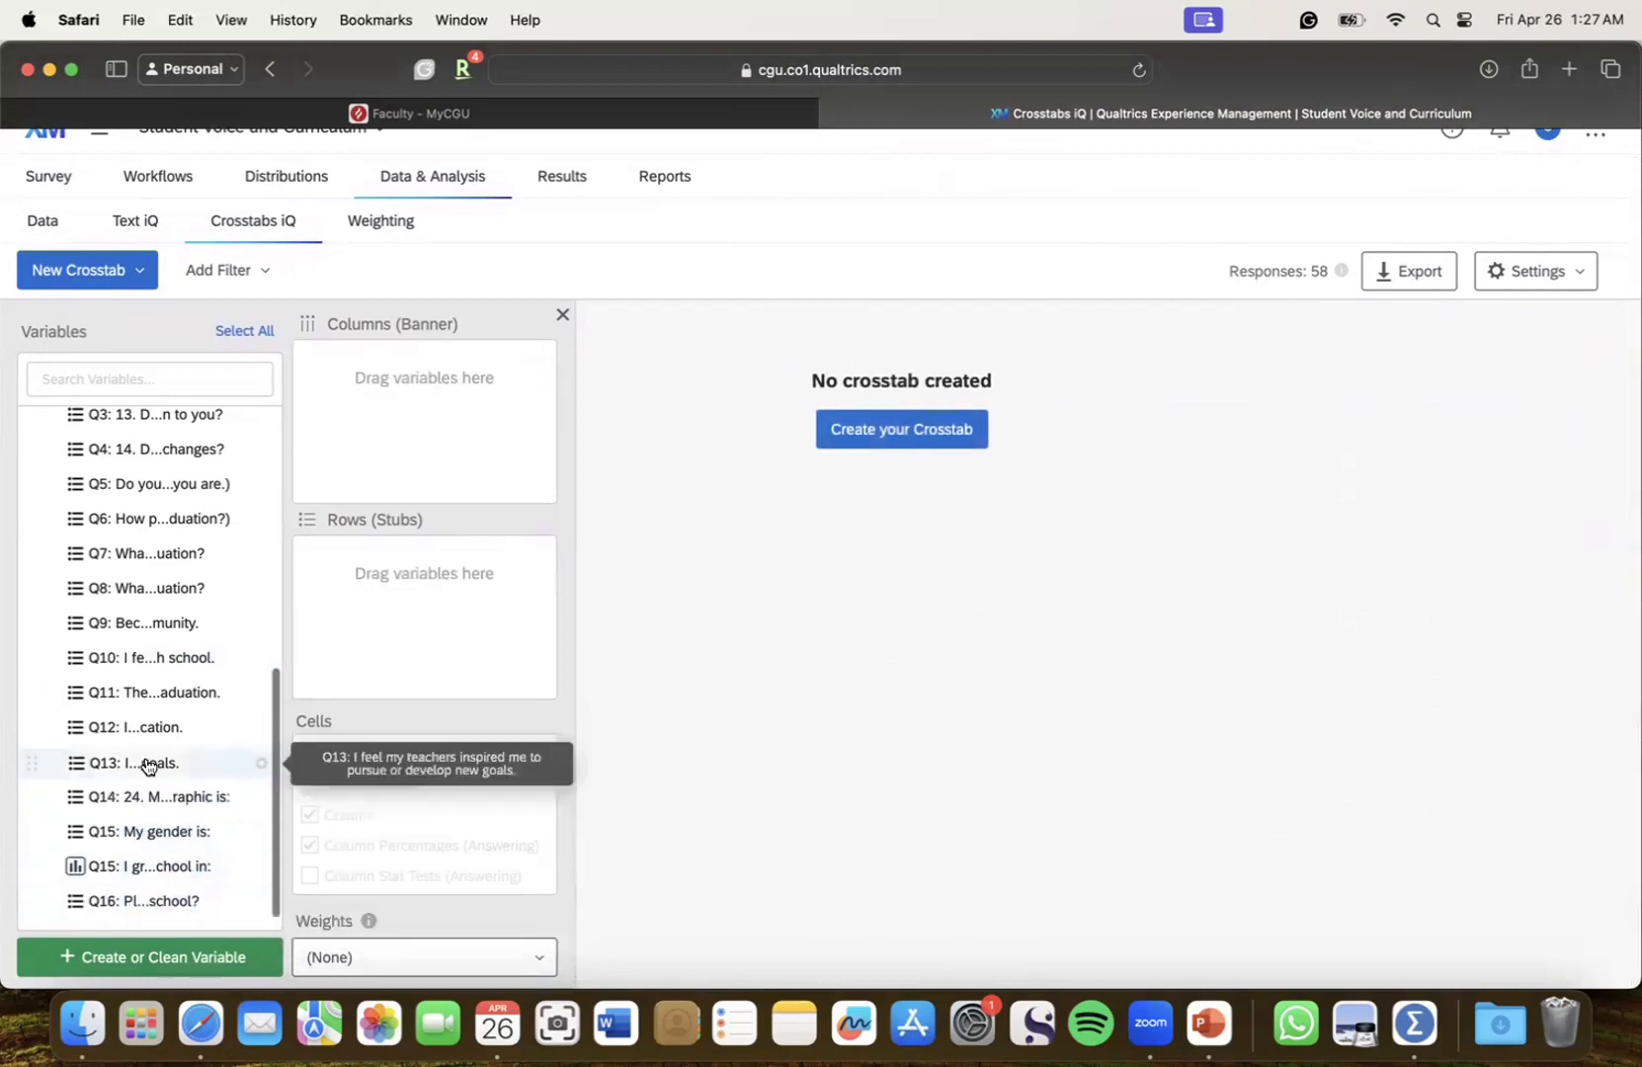
{"action": "left_click_drag", "start_coordinate": [148, 797], "coordinate": [480, 426]}
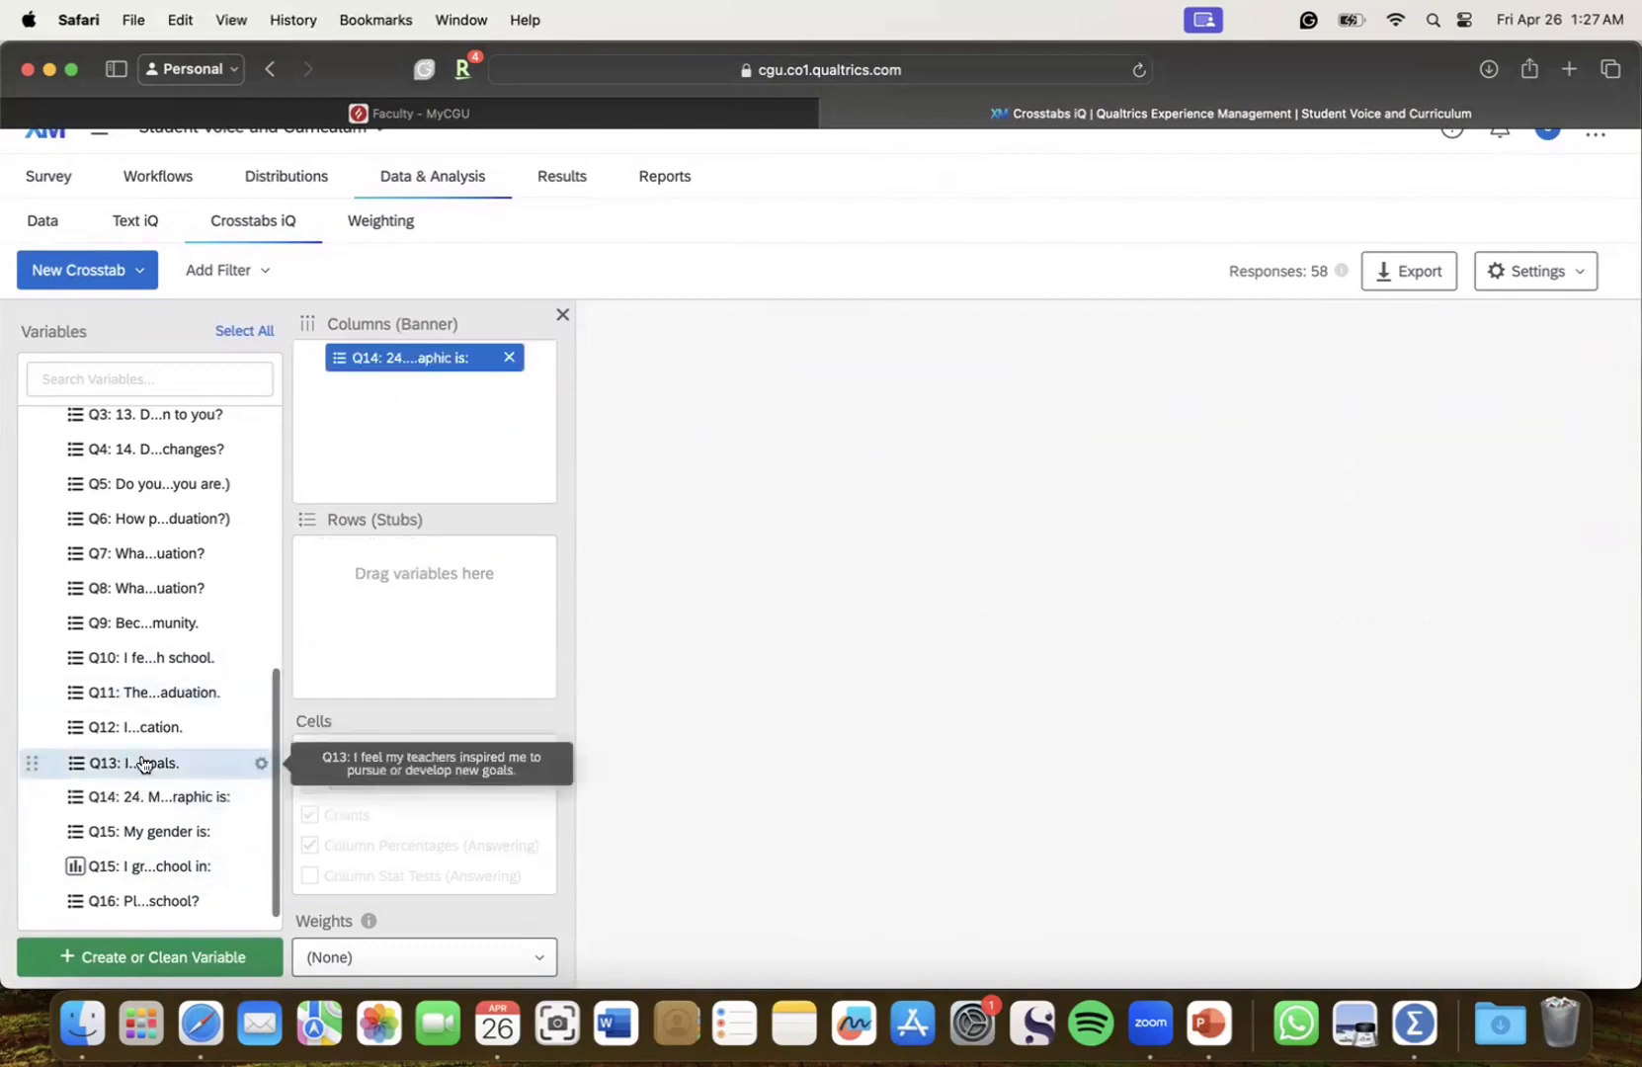
{"action": "left_click_drag", "start_coordinate": [144, 764], "coordinate": [407, 607]}
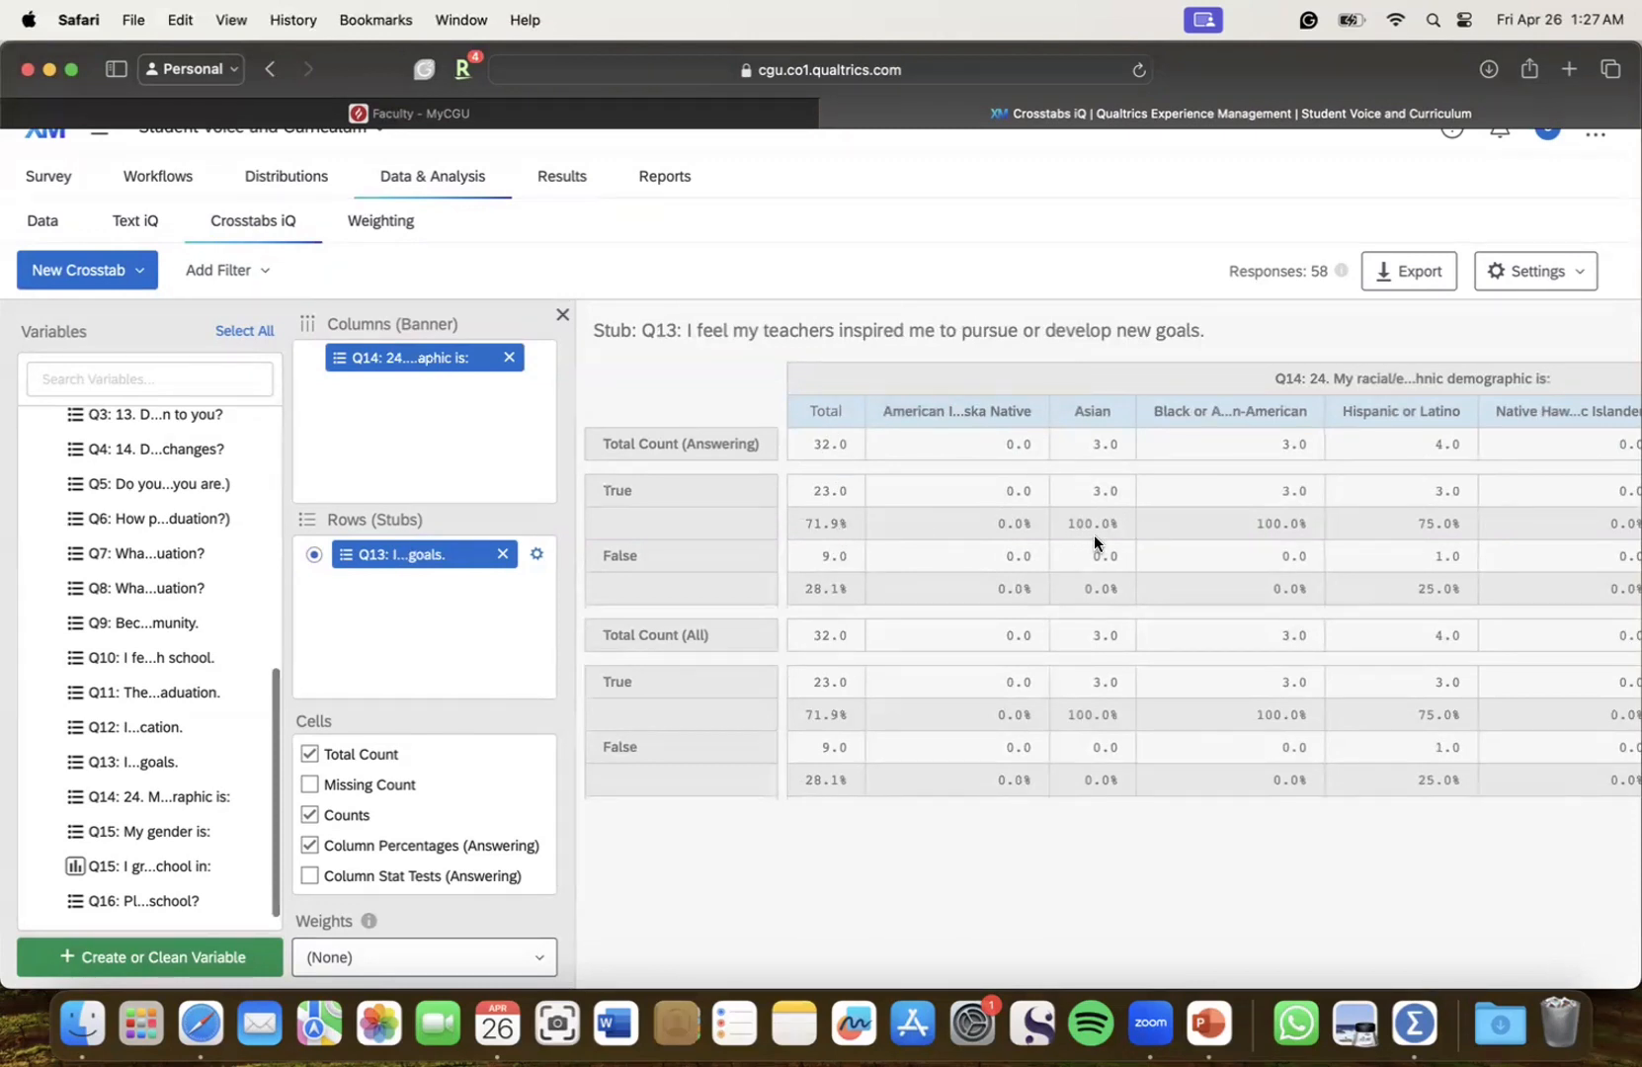
Remove Column Percentages (Answering) from the cells and review the Q13 answers across all racial/ethnic groups
{"action": "scroll", "coordinate": [421, 815], "scroll_direction": "down", "scroll_amount": 5}
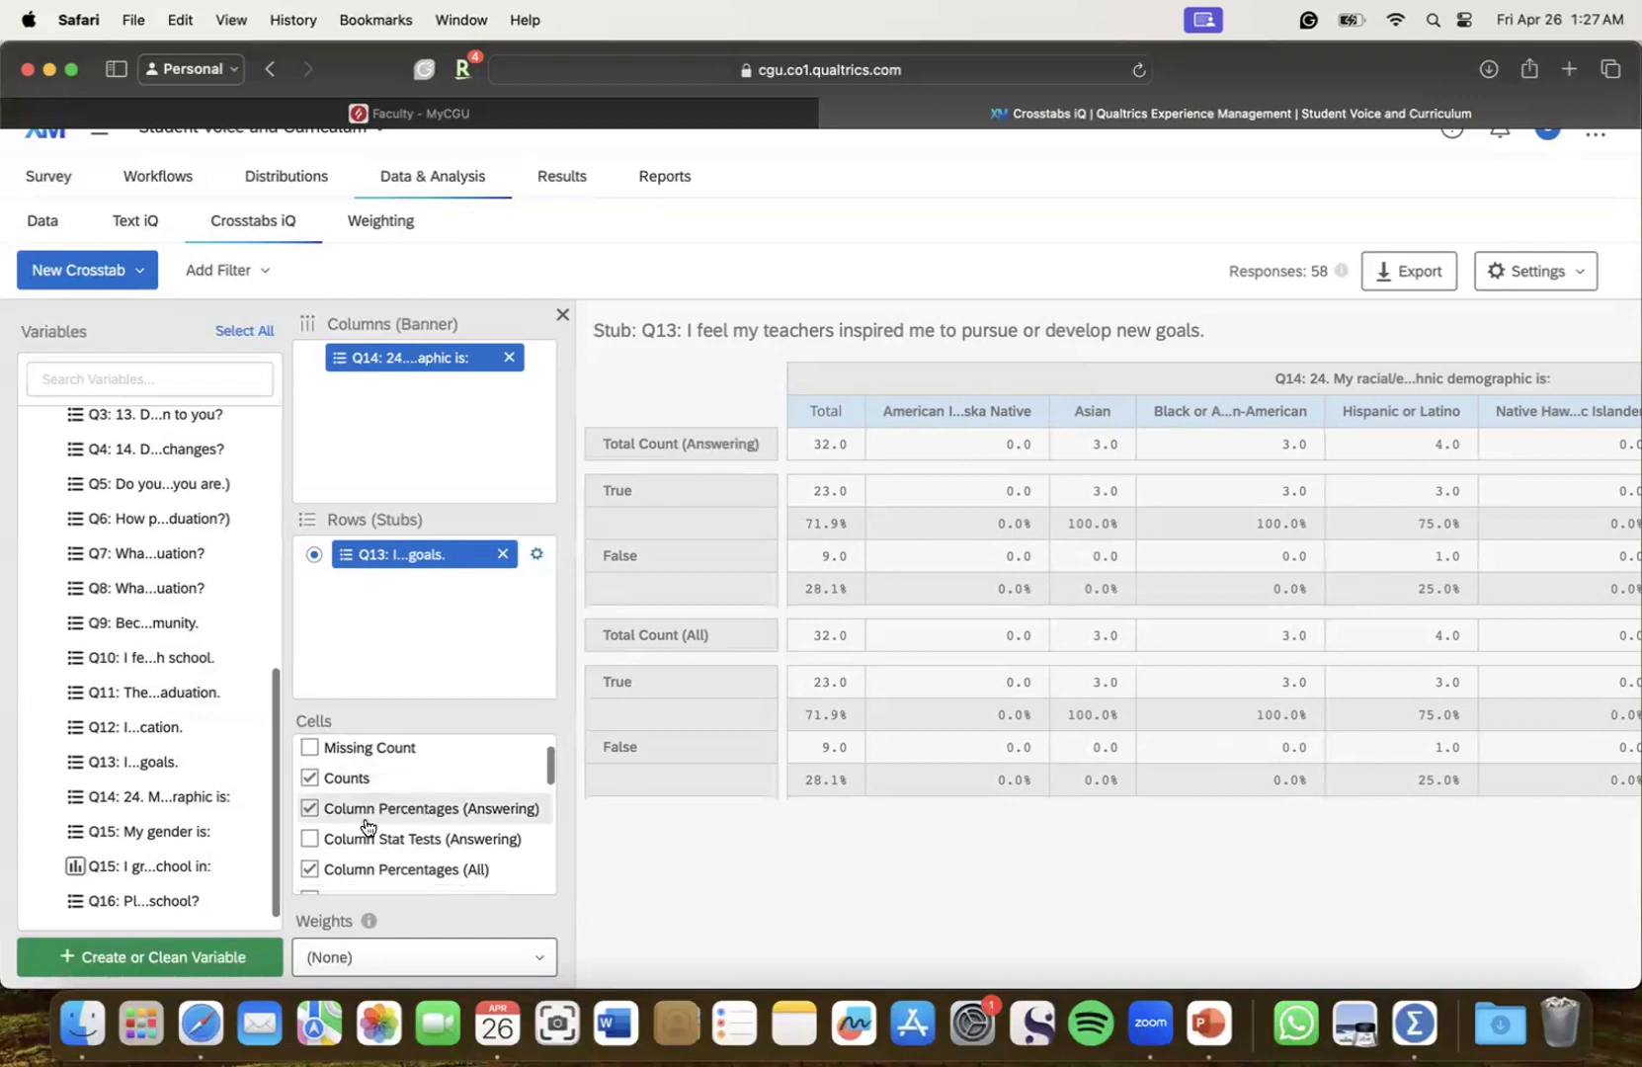
{"action": "scroll", "coordinate": [310, 774], "scroll_direction": "up", "scroll_amount": 3}
{"action": "left_click", "coordinate": [310, 773]}
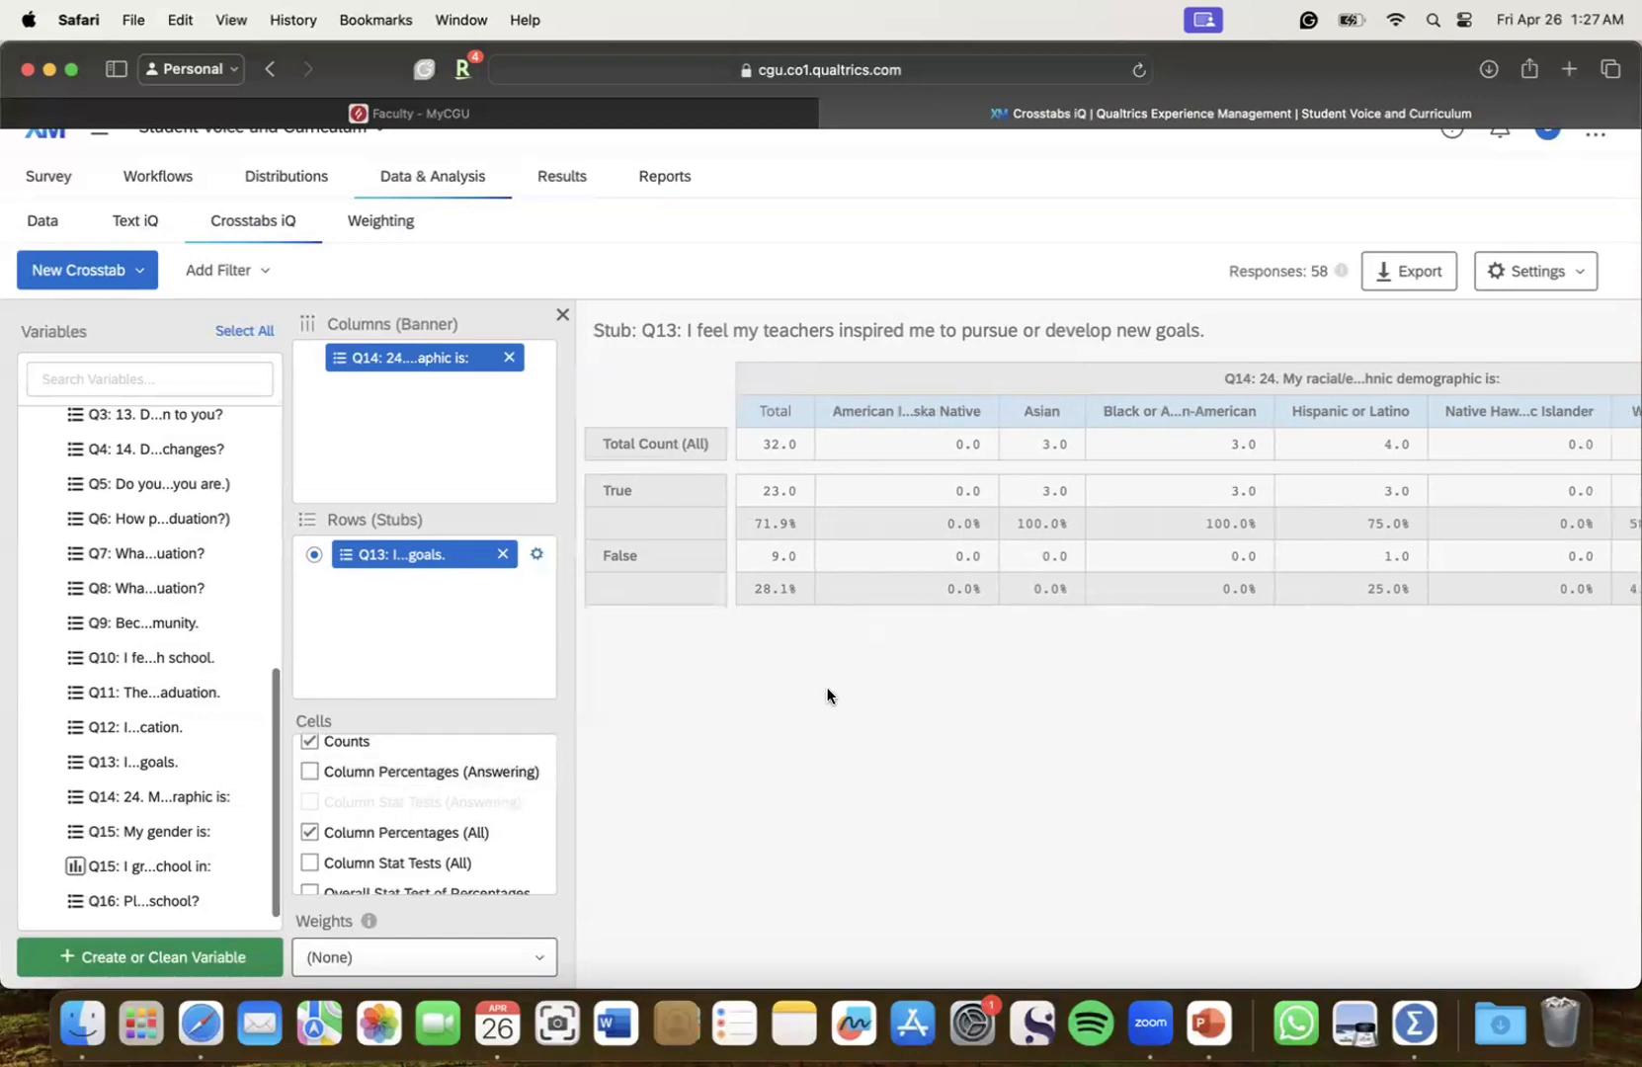
{"action": "scroll", "coordinate": [988, 672], "scroll_direction": "up", "scroll_amount": 1}
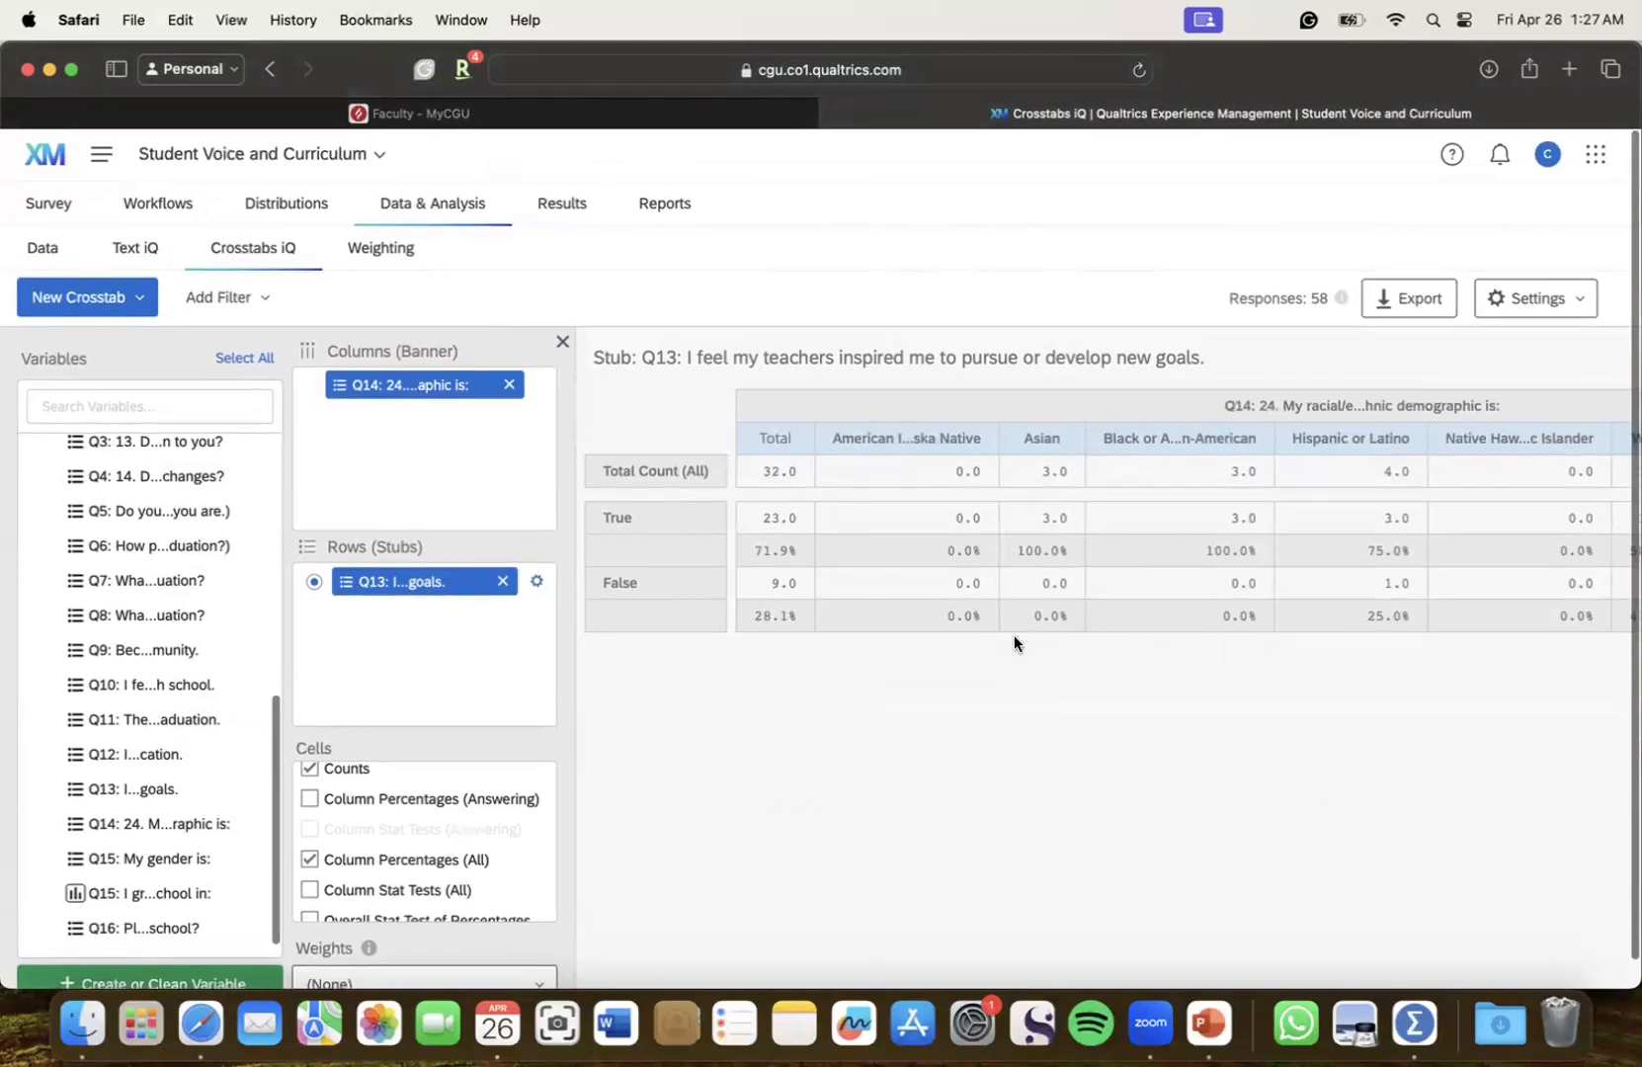
{"action": "scroll", "coordinate": [1157, 607], "scroll_direction": "right", "scroll_amount": 1}
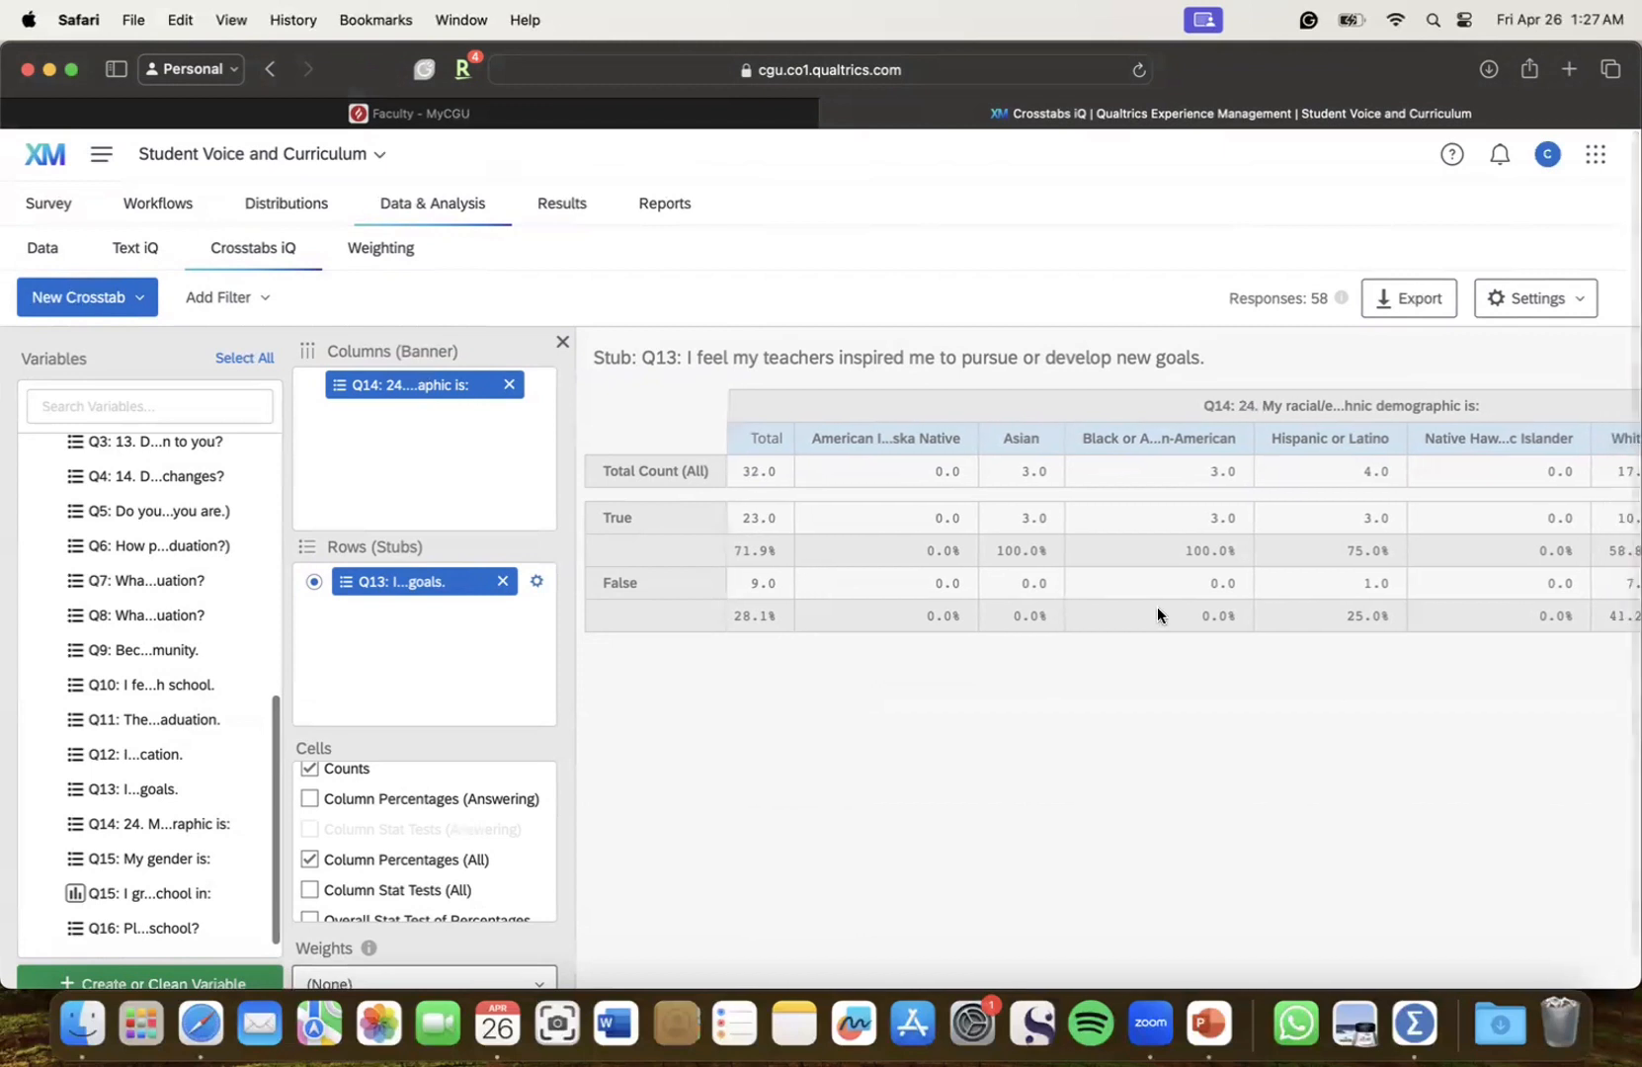
{"action": "scroll", "coordinate": [1157, 606], "scroll_direction": "right", "scroll_amount": 5}
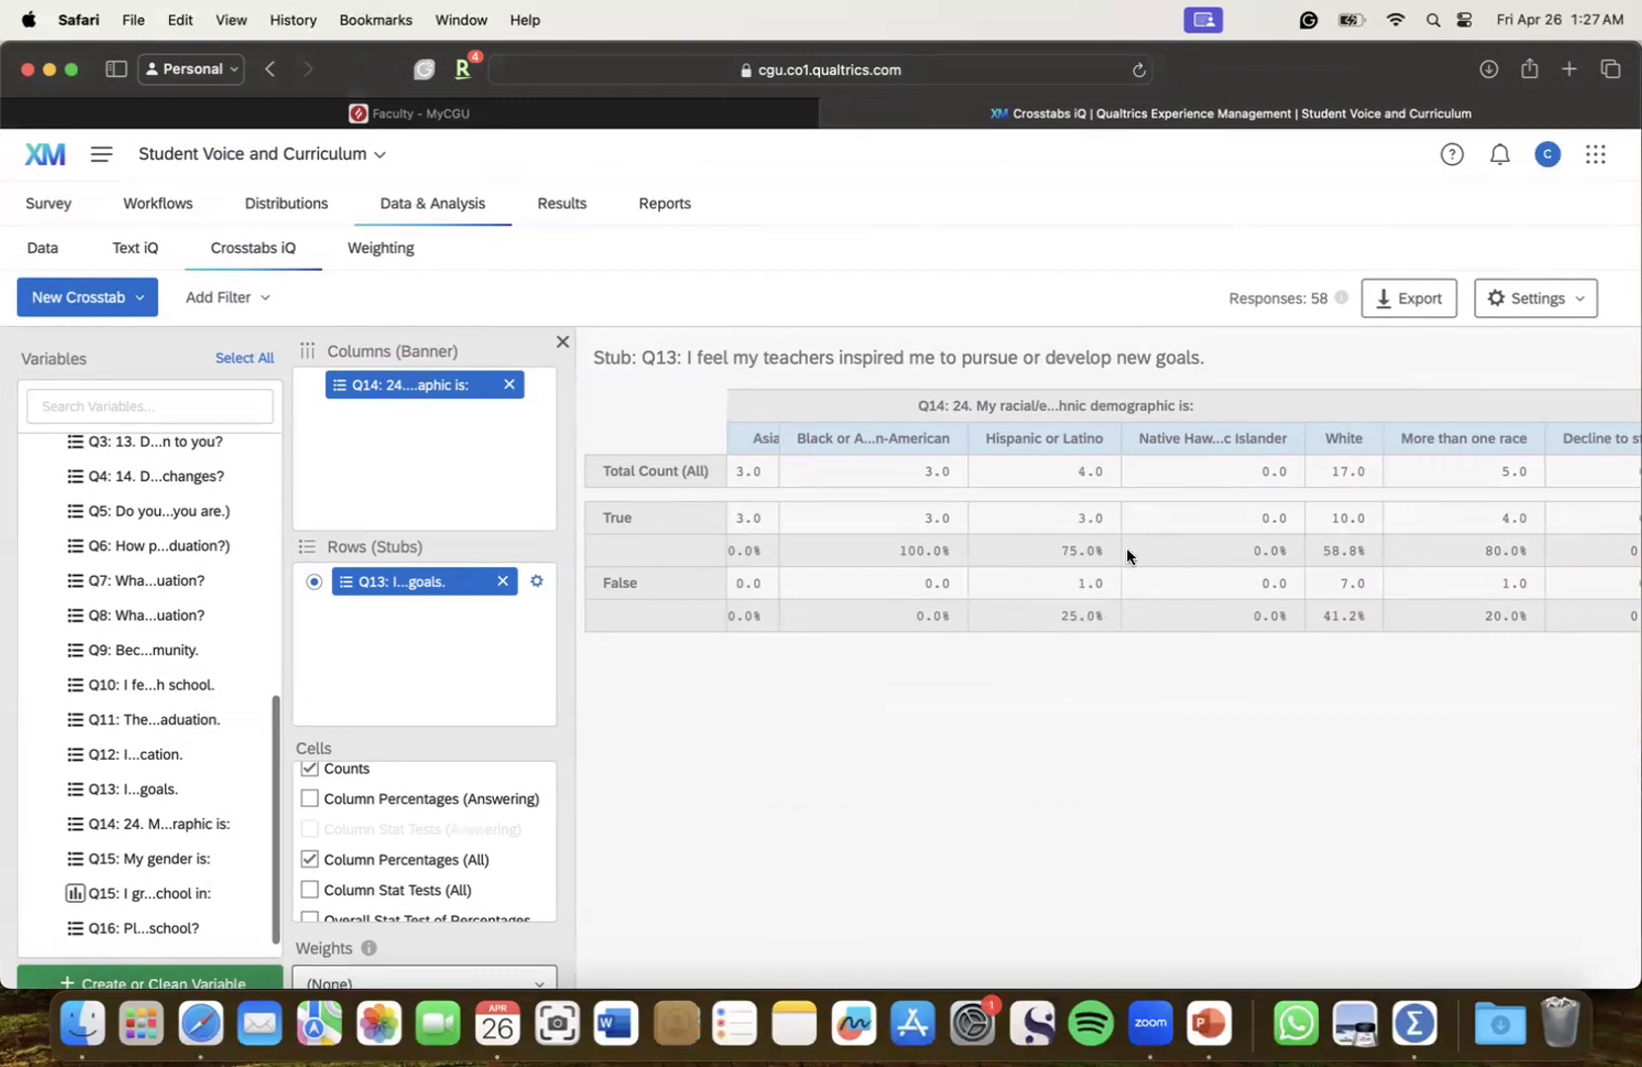
{"action": "scroll", "coordinate": [1346, 570], "scroll_direction": "right", "scroll_amount": 1}
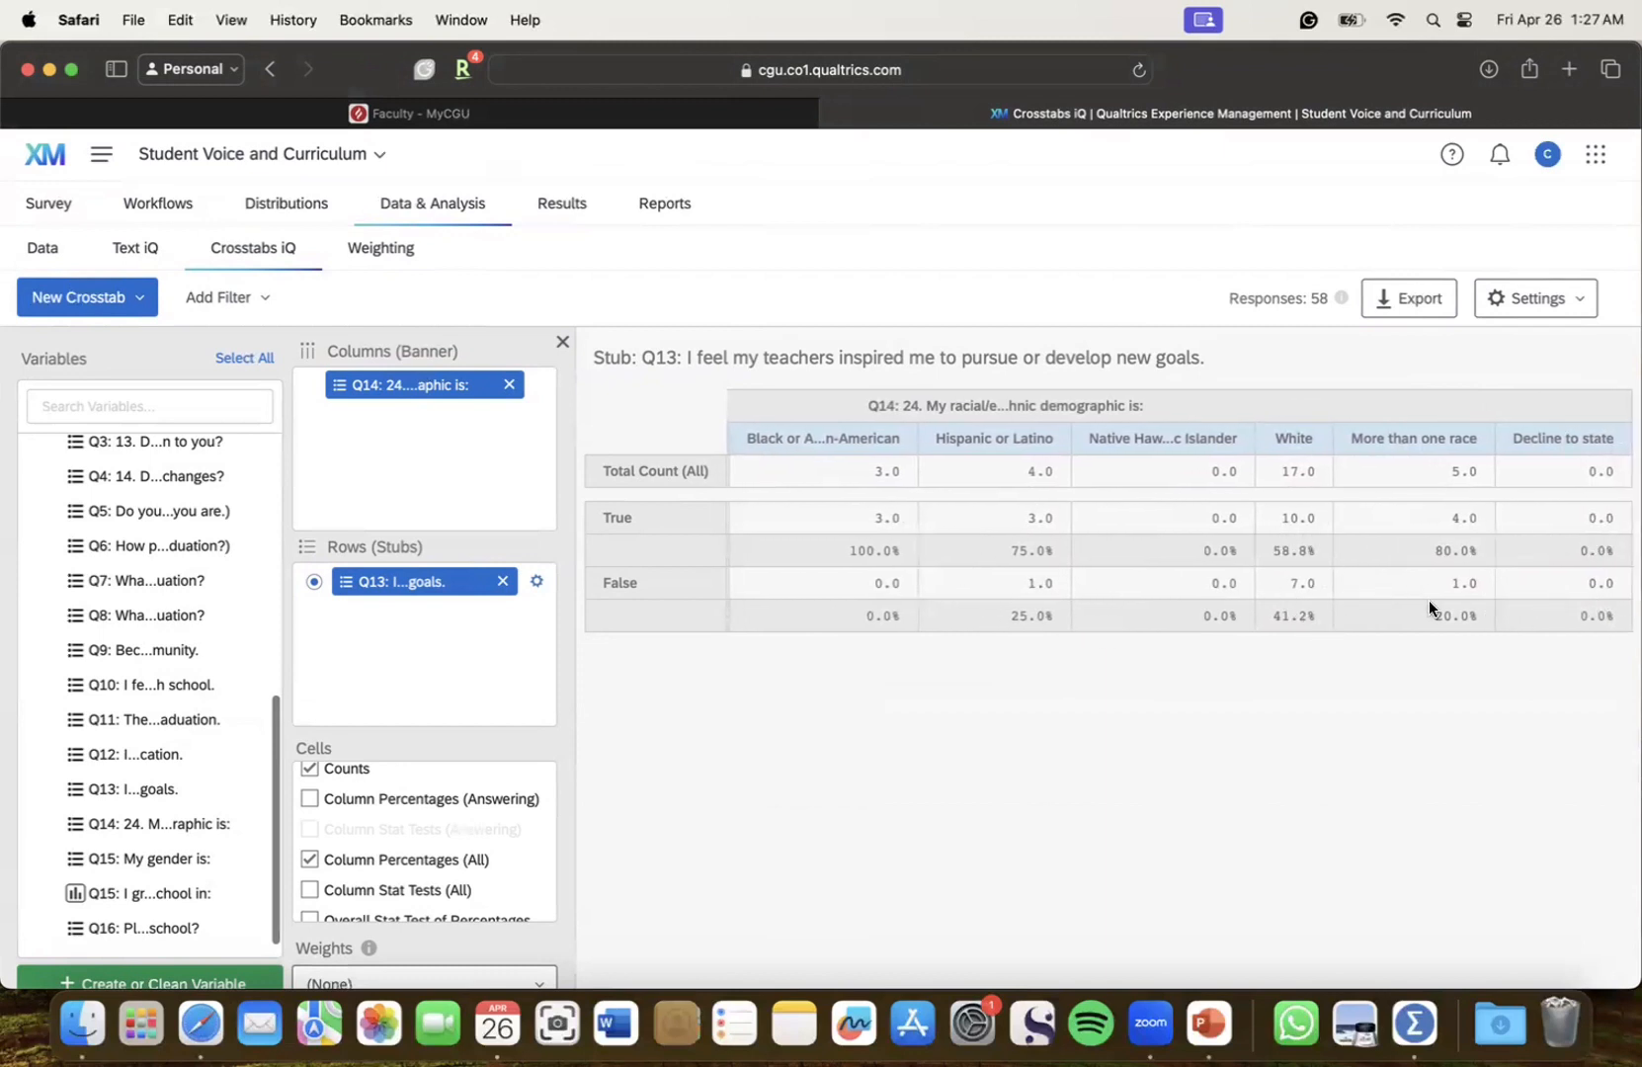
Replace the row variable with Q9 on being a creative problem solver and compare its answers across the demographic groups
{"action": "left_click", "coordinate": [500, 581]}
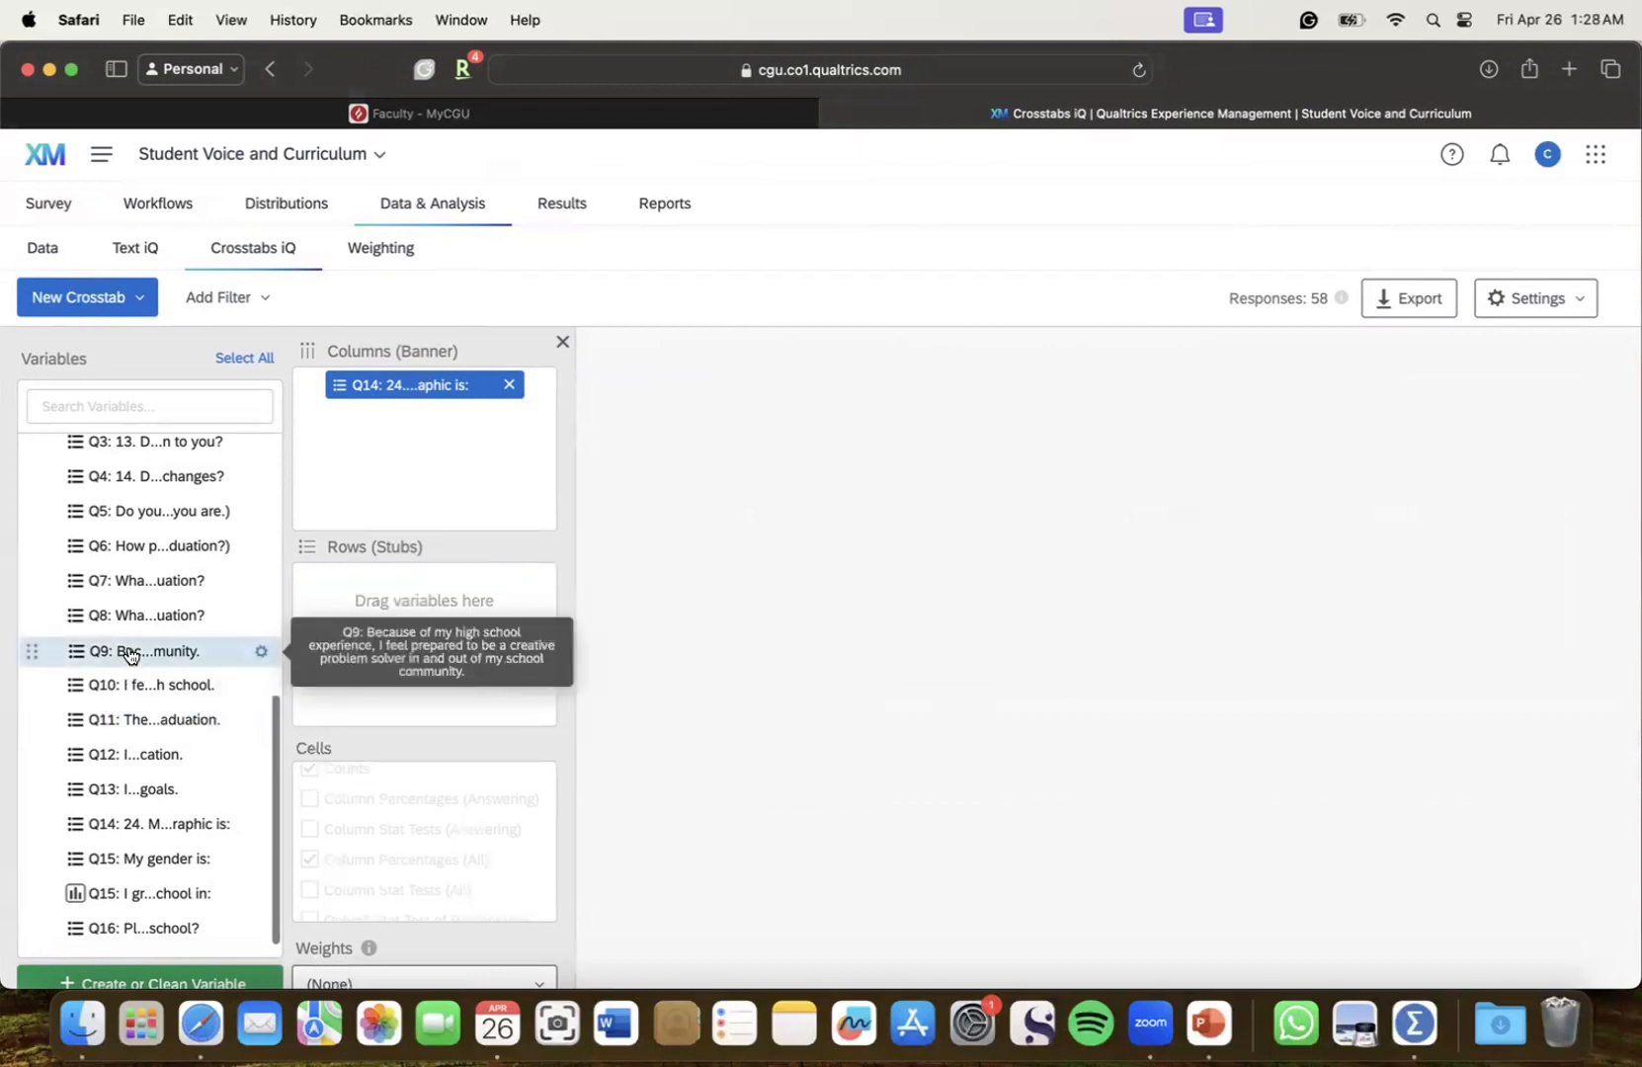
{"action": "left_click_drag", "start_coordinate": [129, 655], "coordinate": [378, 620]}
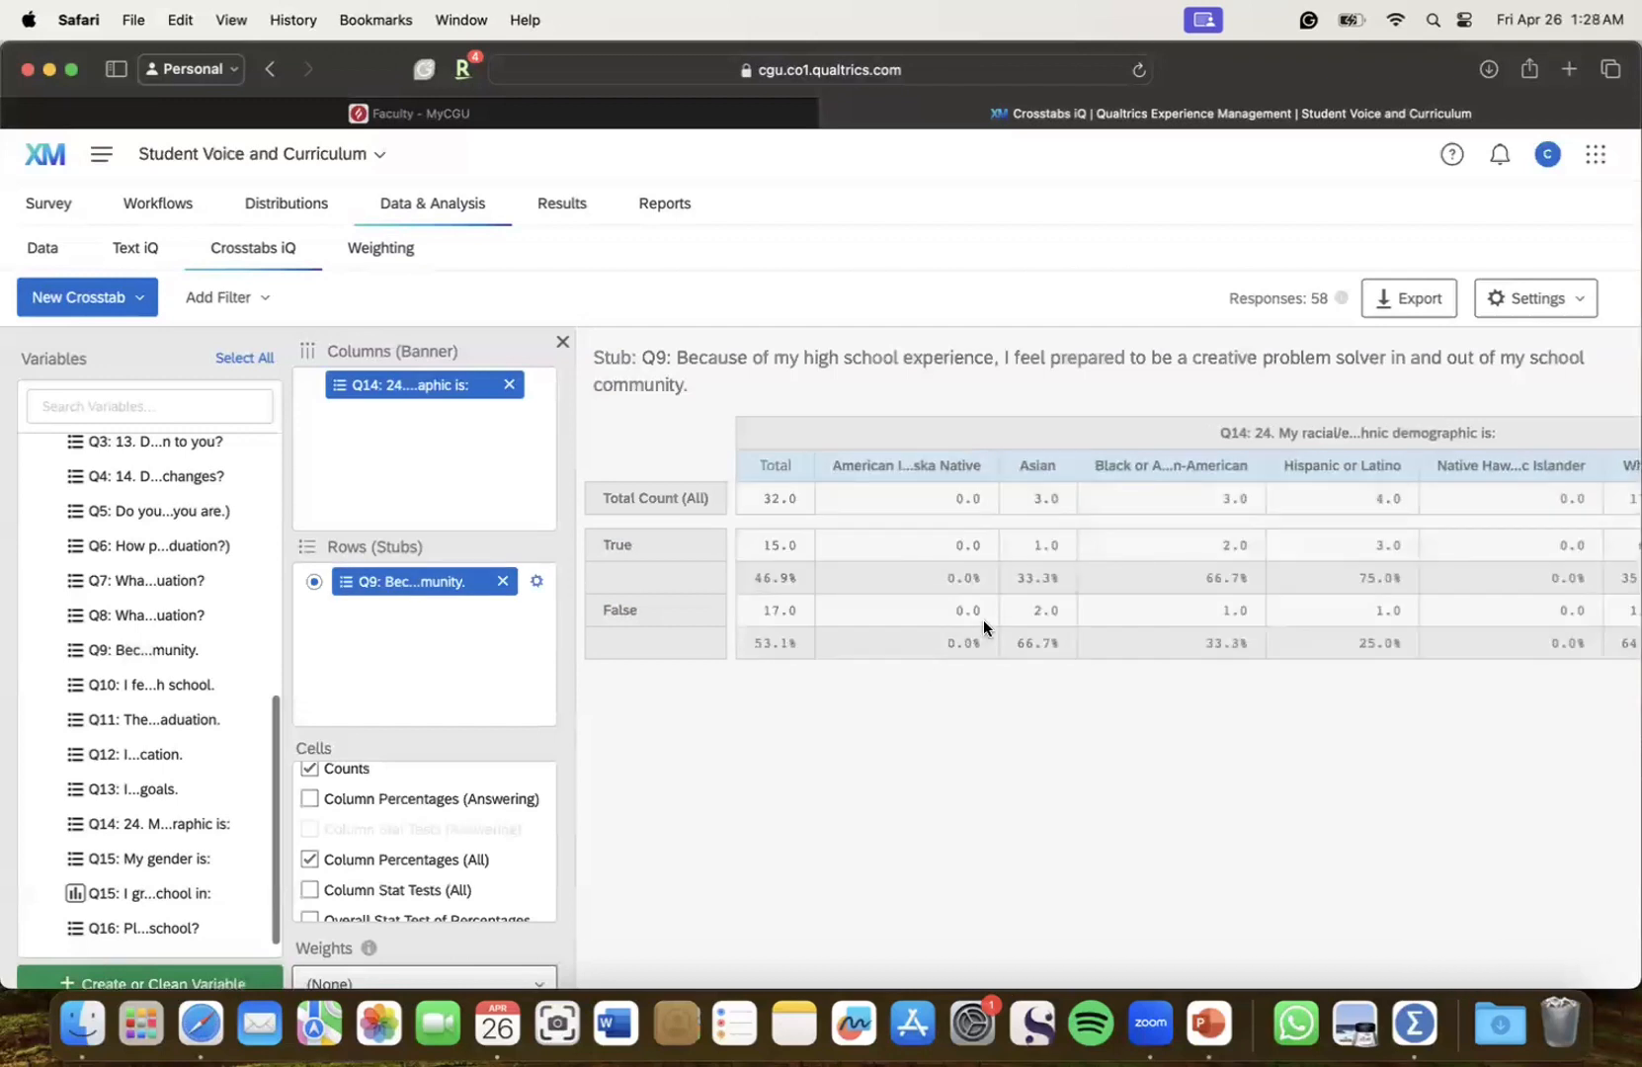
{"action": "scroll", "coordinate": [983, 620], "scroll_direction": "right", "scroll_amount": 5}
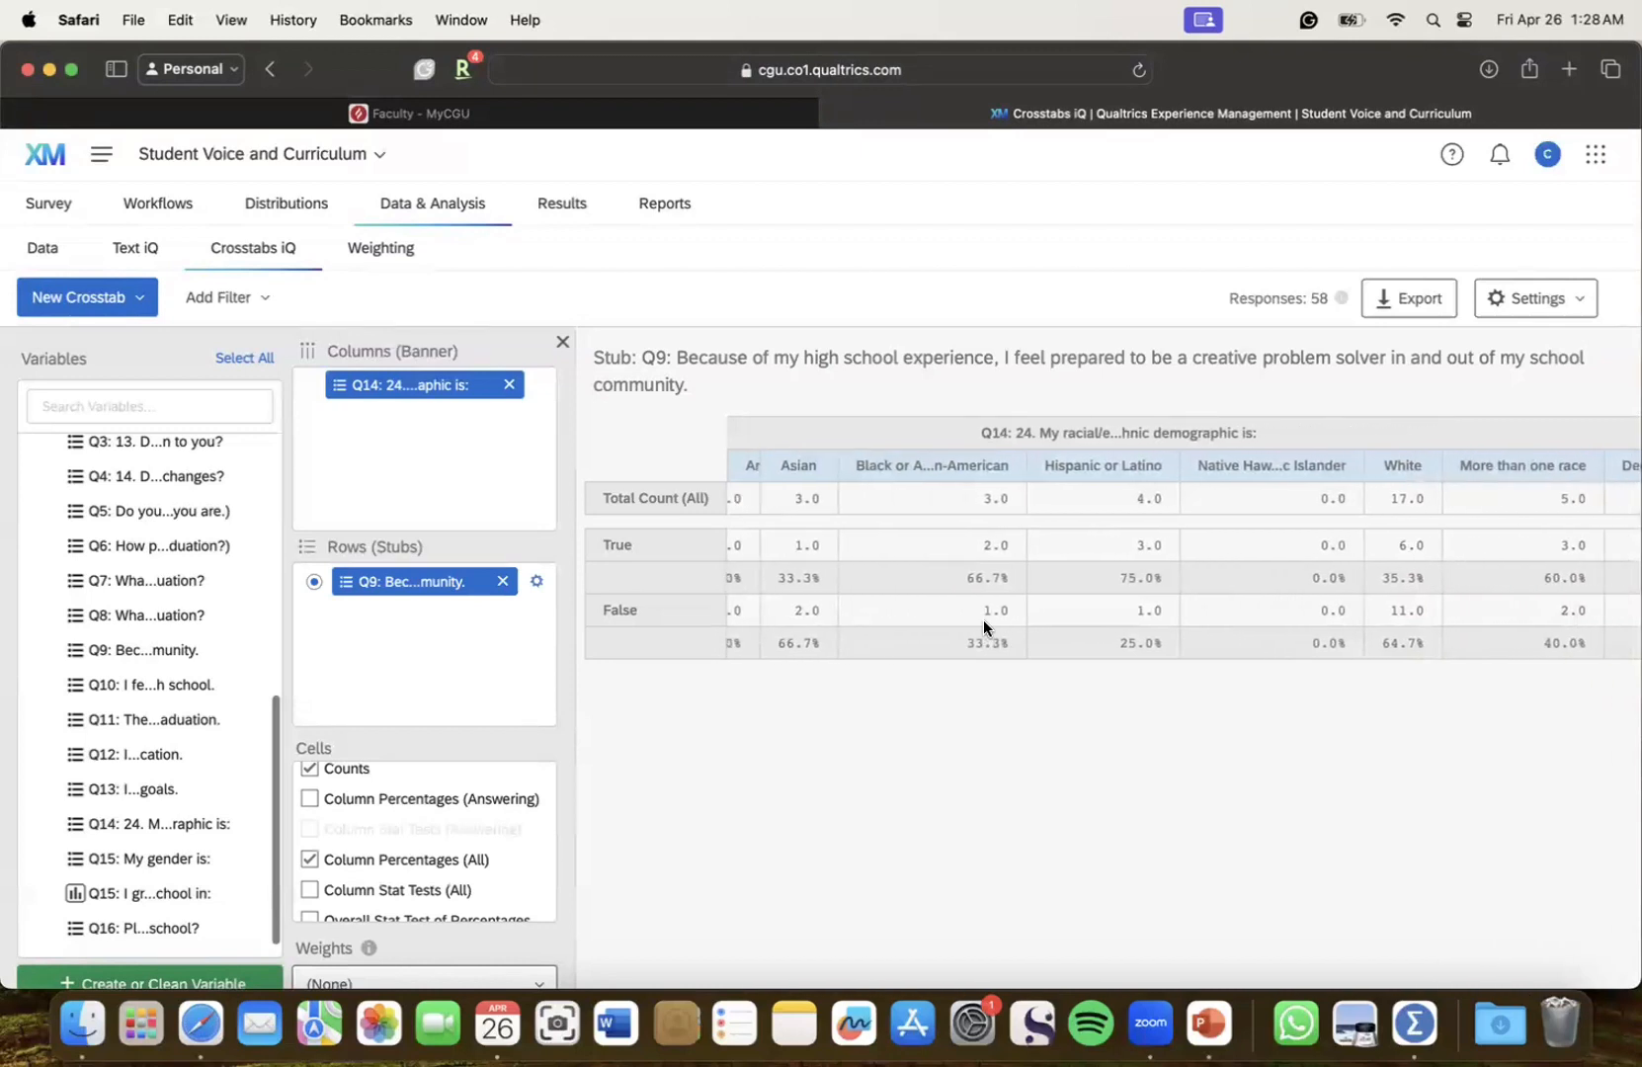
{"action": "scroll", "coordinate": [983, 621], "scroll_direction": "right", "scroll_amount": 1}
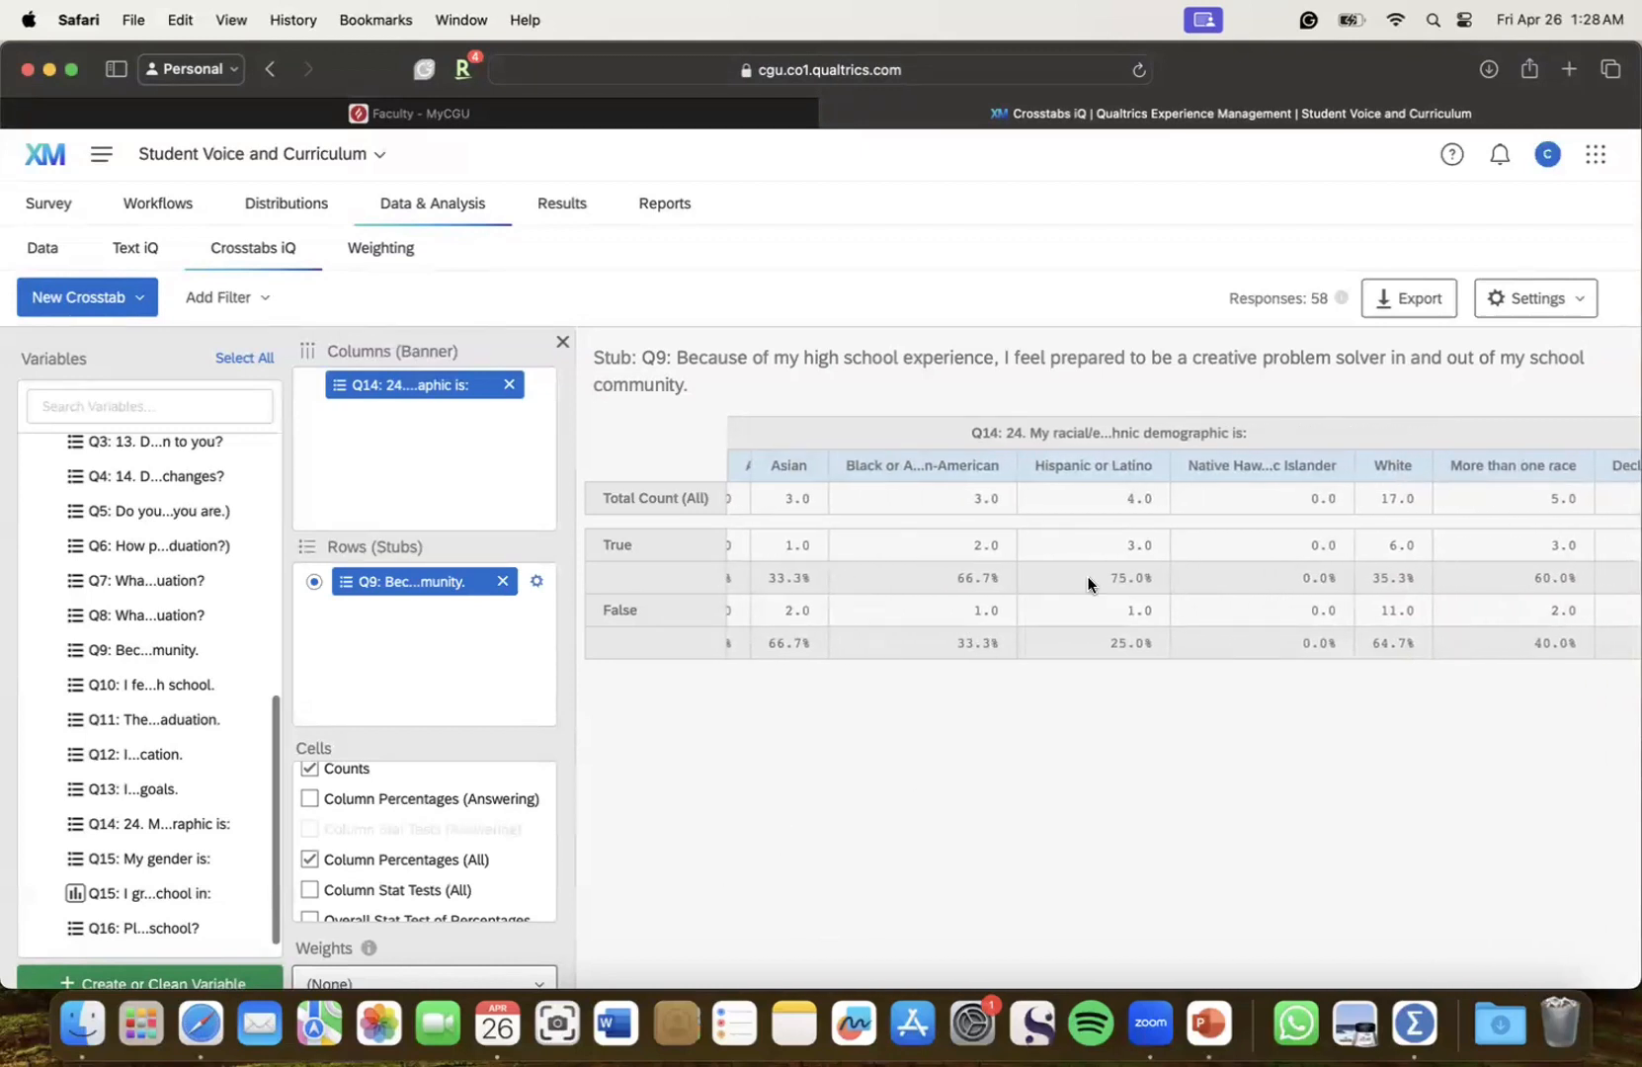
{"action": "scroll", "coordinate": [1180, 609], "scroll_direction": "right", "scroll_amount": 3}
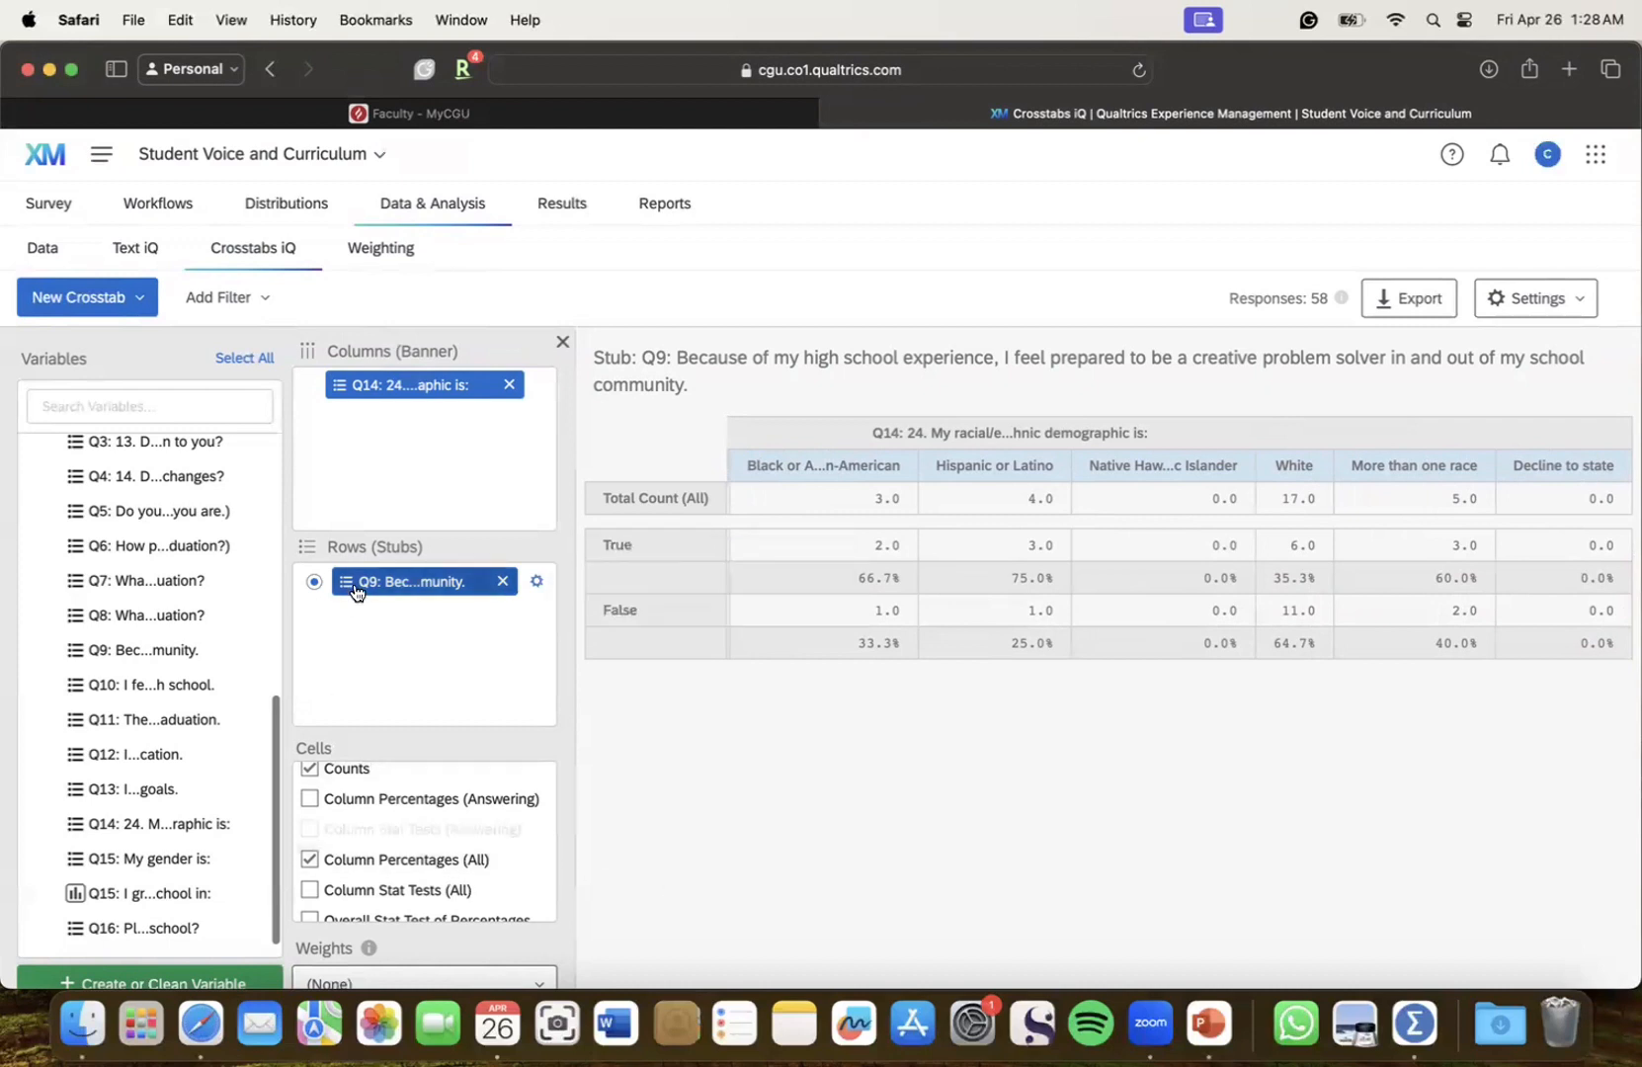
Replace the row variable with Q5 on identity represented in classroom materials and compare its answers across the demographic groups
{"action": "left_click_drag", "start_coordinate": [341, 583], "coordinate": [138, 949]}
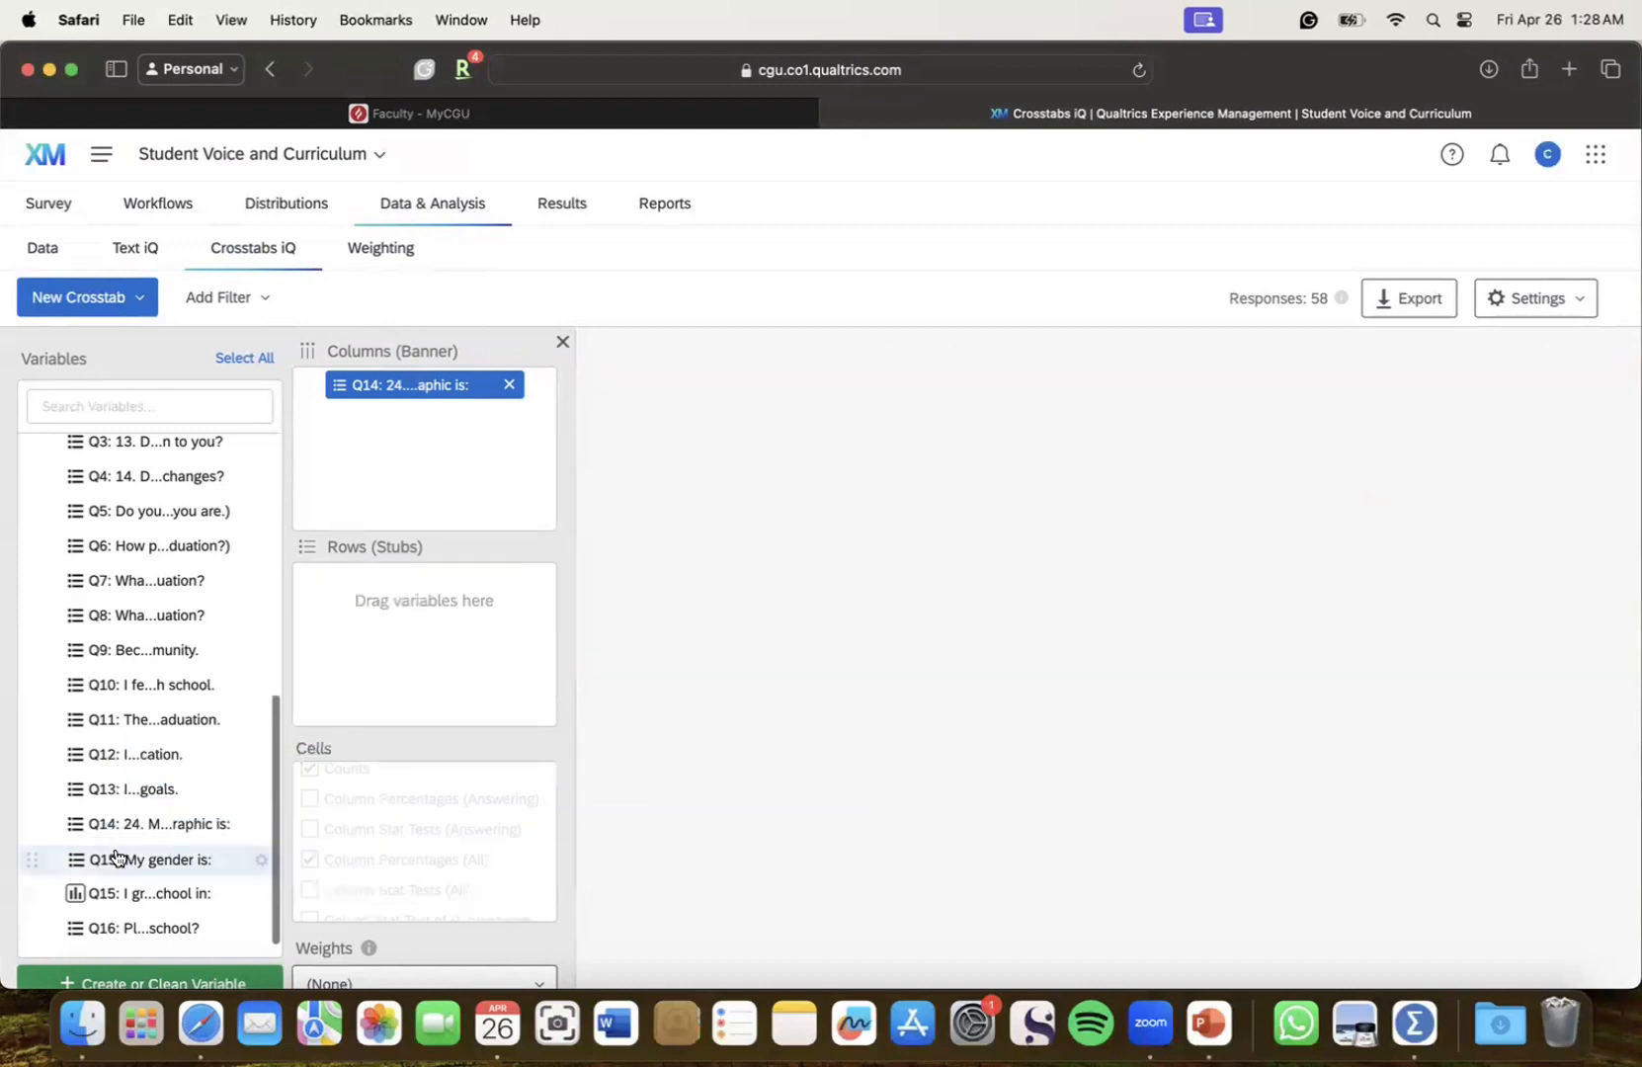
{"action": "scroll", "coordinate": [148, 692], "scroll_direction": "up", "scroll_amount": 2}
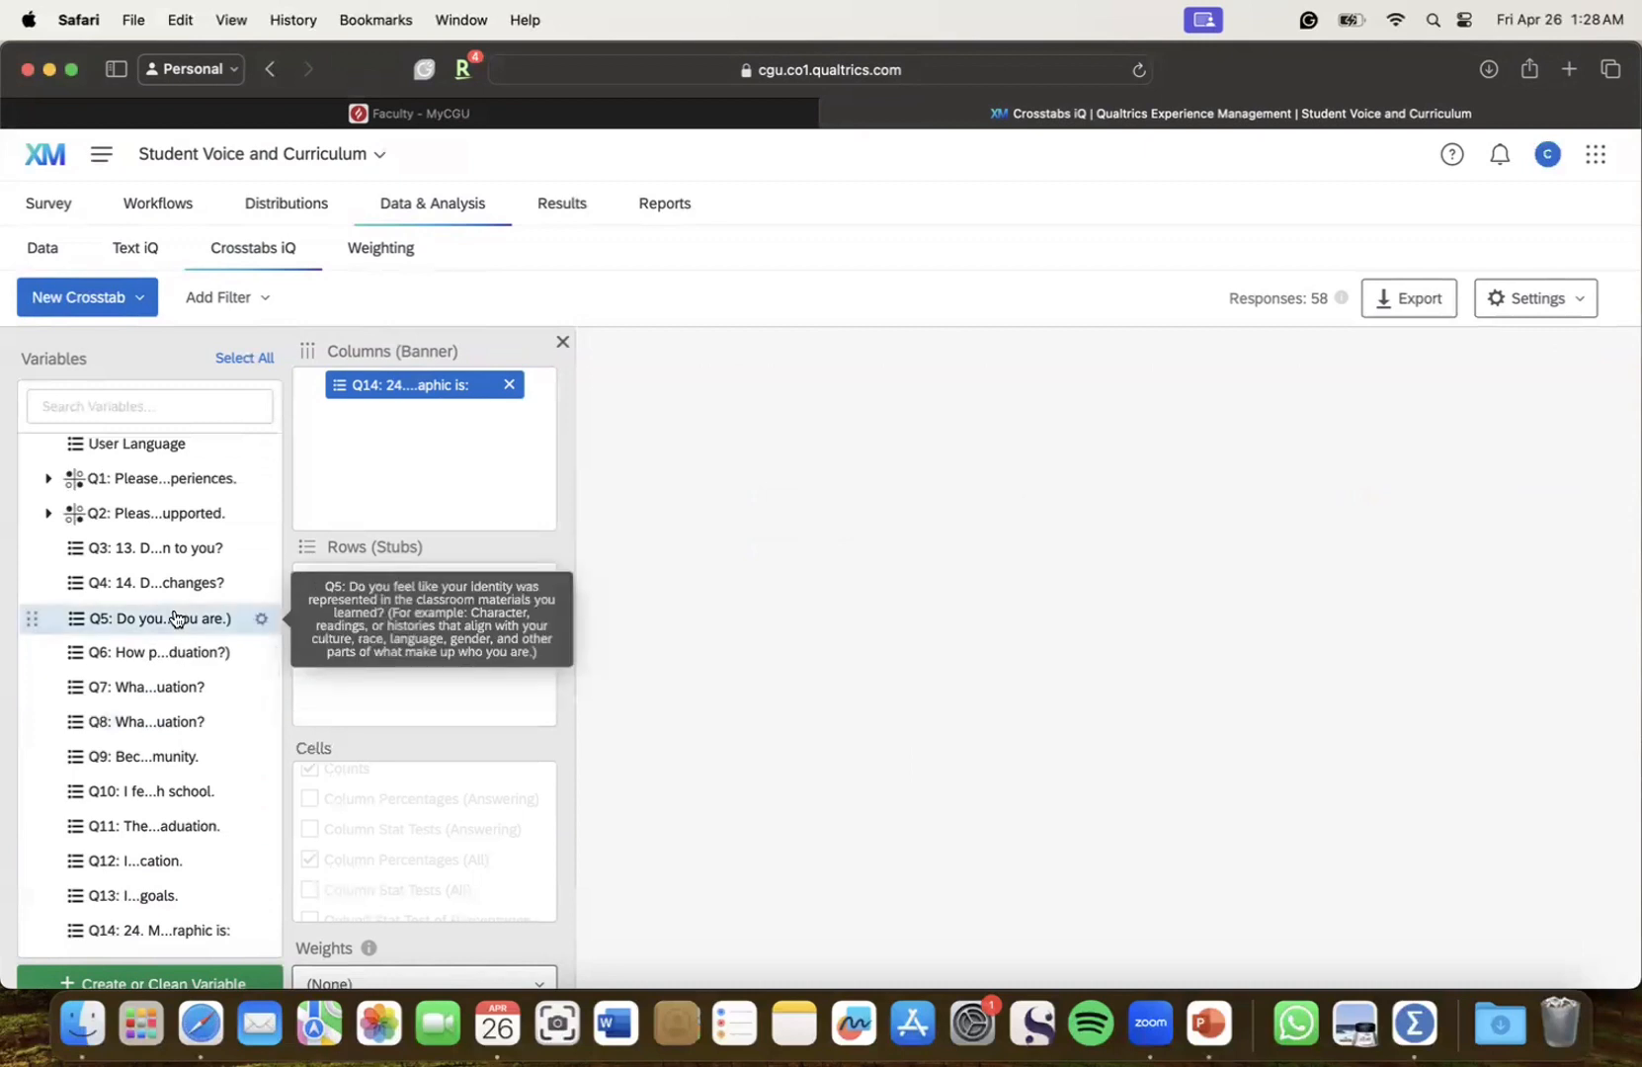
{"action": "left_click_drag", "start_coordinate": [175, 618], "coordinate": [363, 626]}
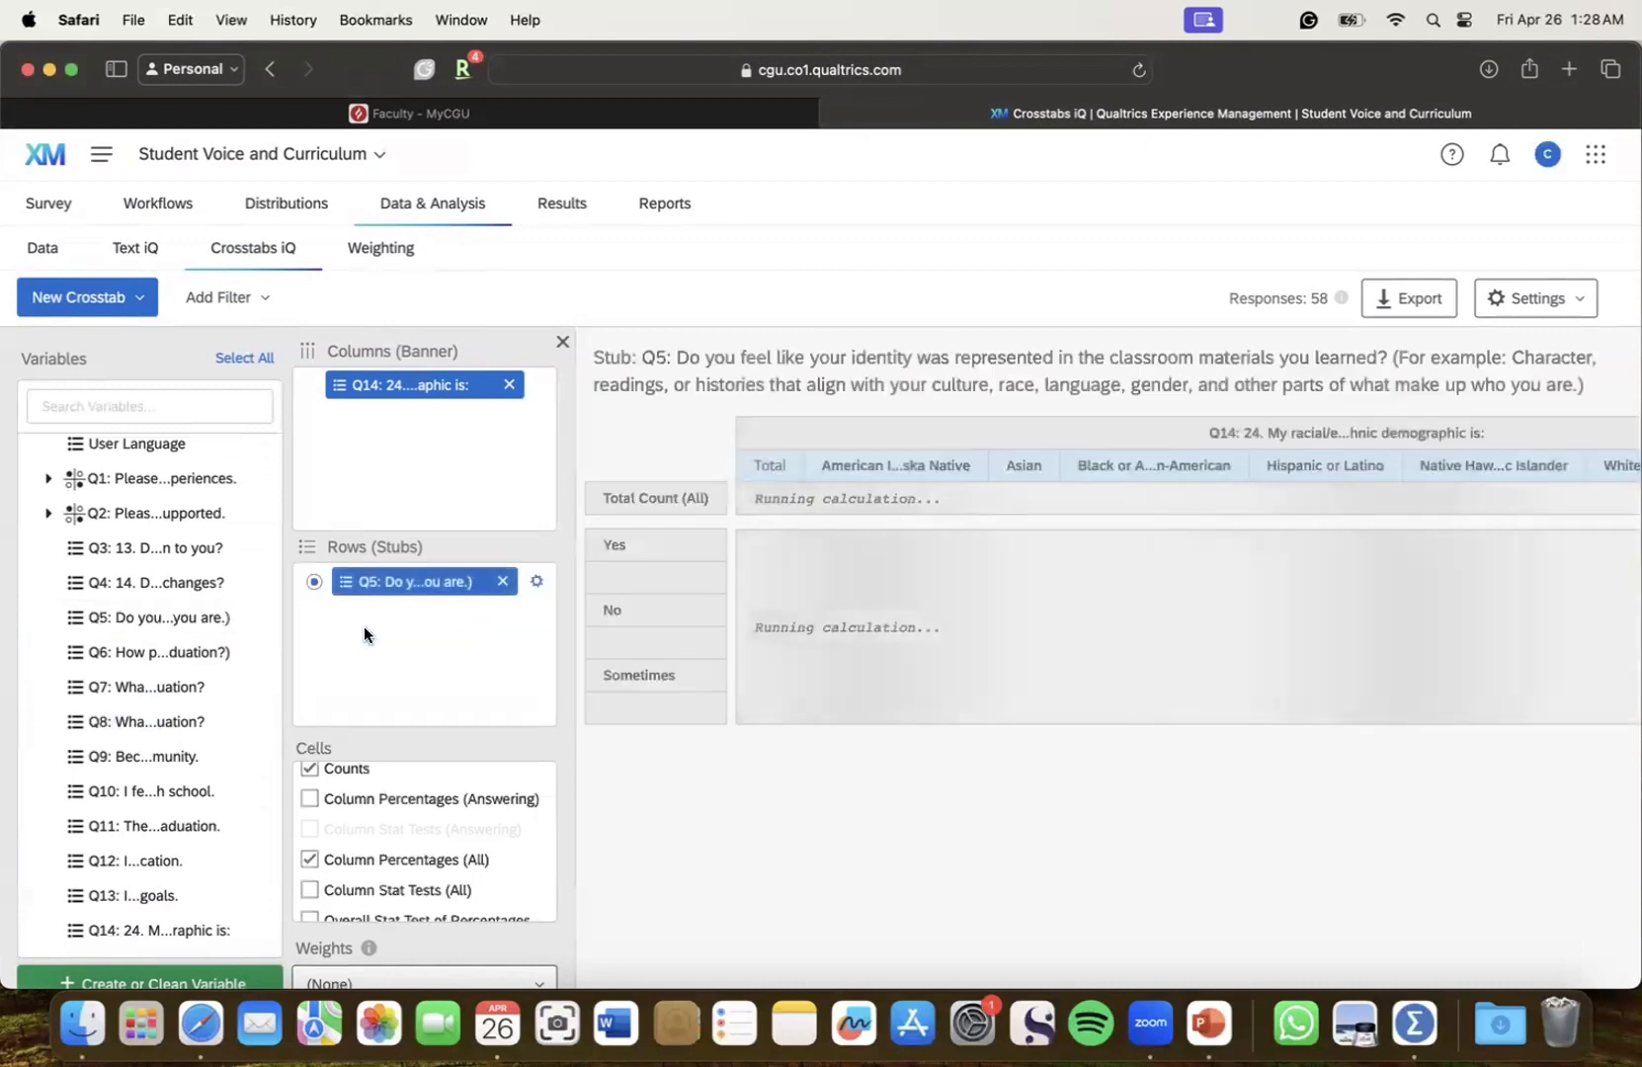
{"action": "scroll", "coordinate": [1139, 640], "scroll_direction": "down", "scroll_amount": 1}
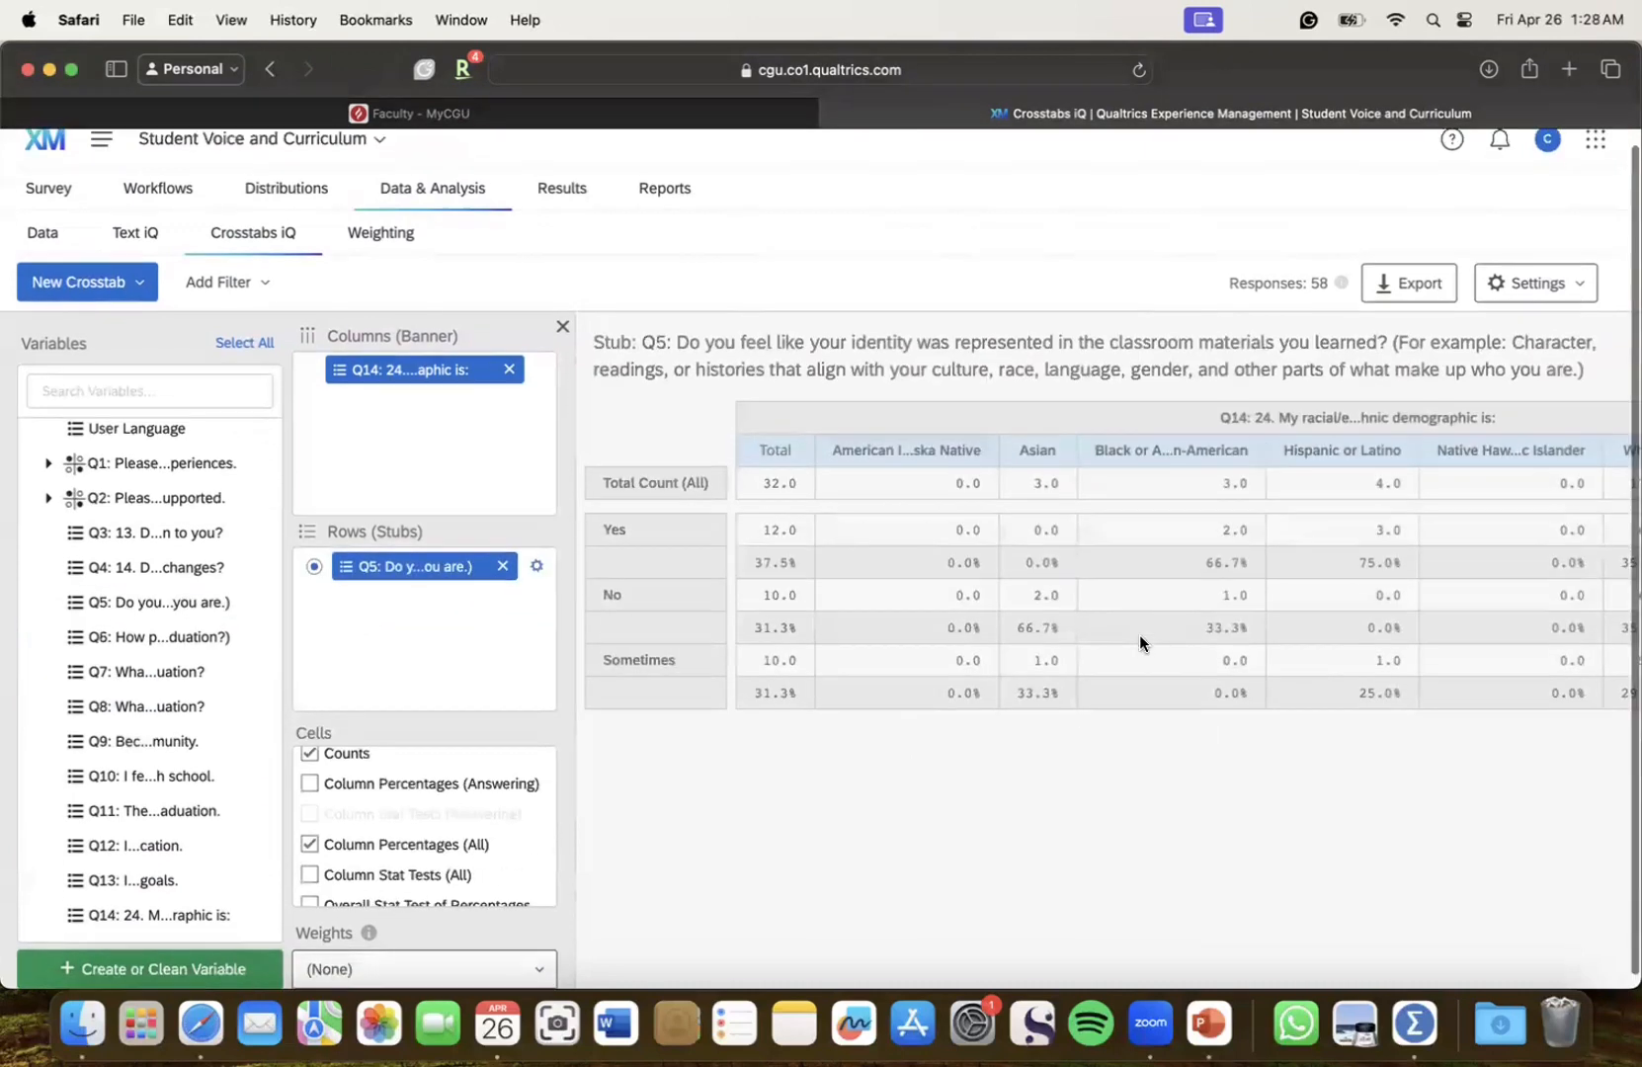
{"action": "scroll", "coordinate": [1139, 640], "scroll_direction": "right", "scroll_amount": 2}
{"action": "scroll", "coordinate": [1139, 641], "scroll_direction": "right", "scroll_amount": 3}
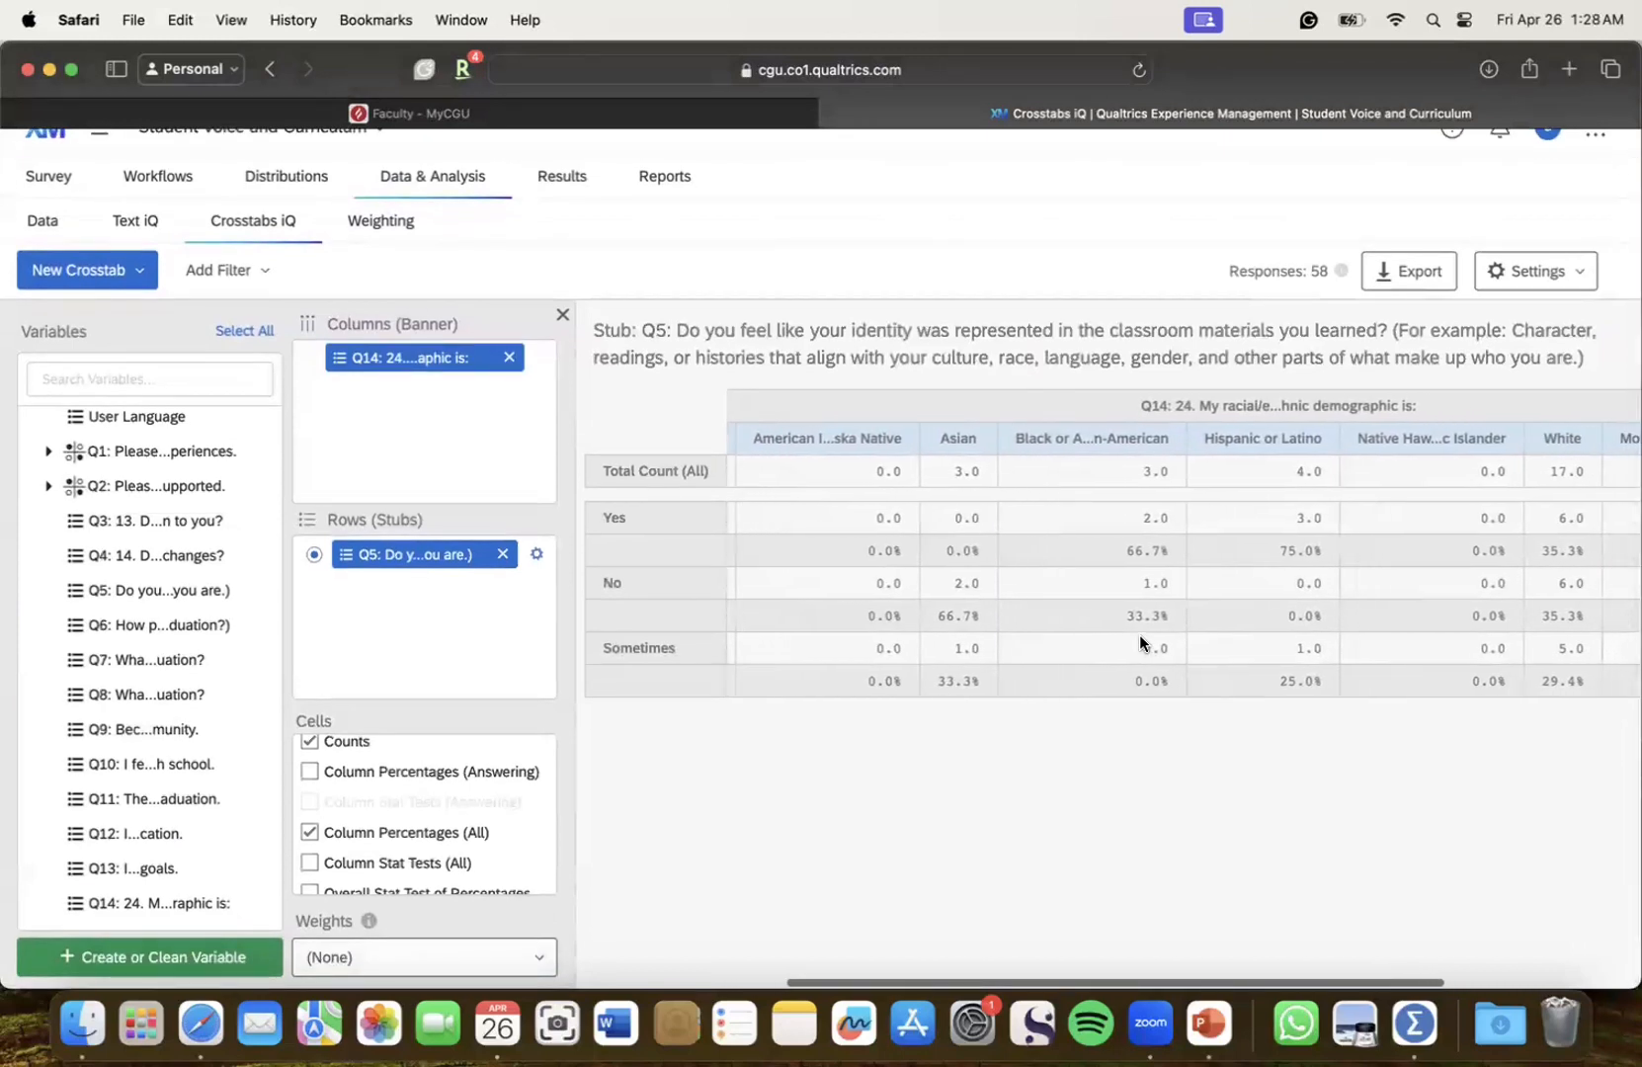
{"action": "scroll", "coordinate": [1139, 637], "scroll_direction": "right", "scroll_amount": 3}
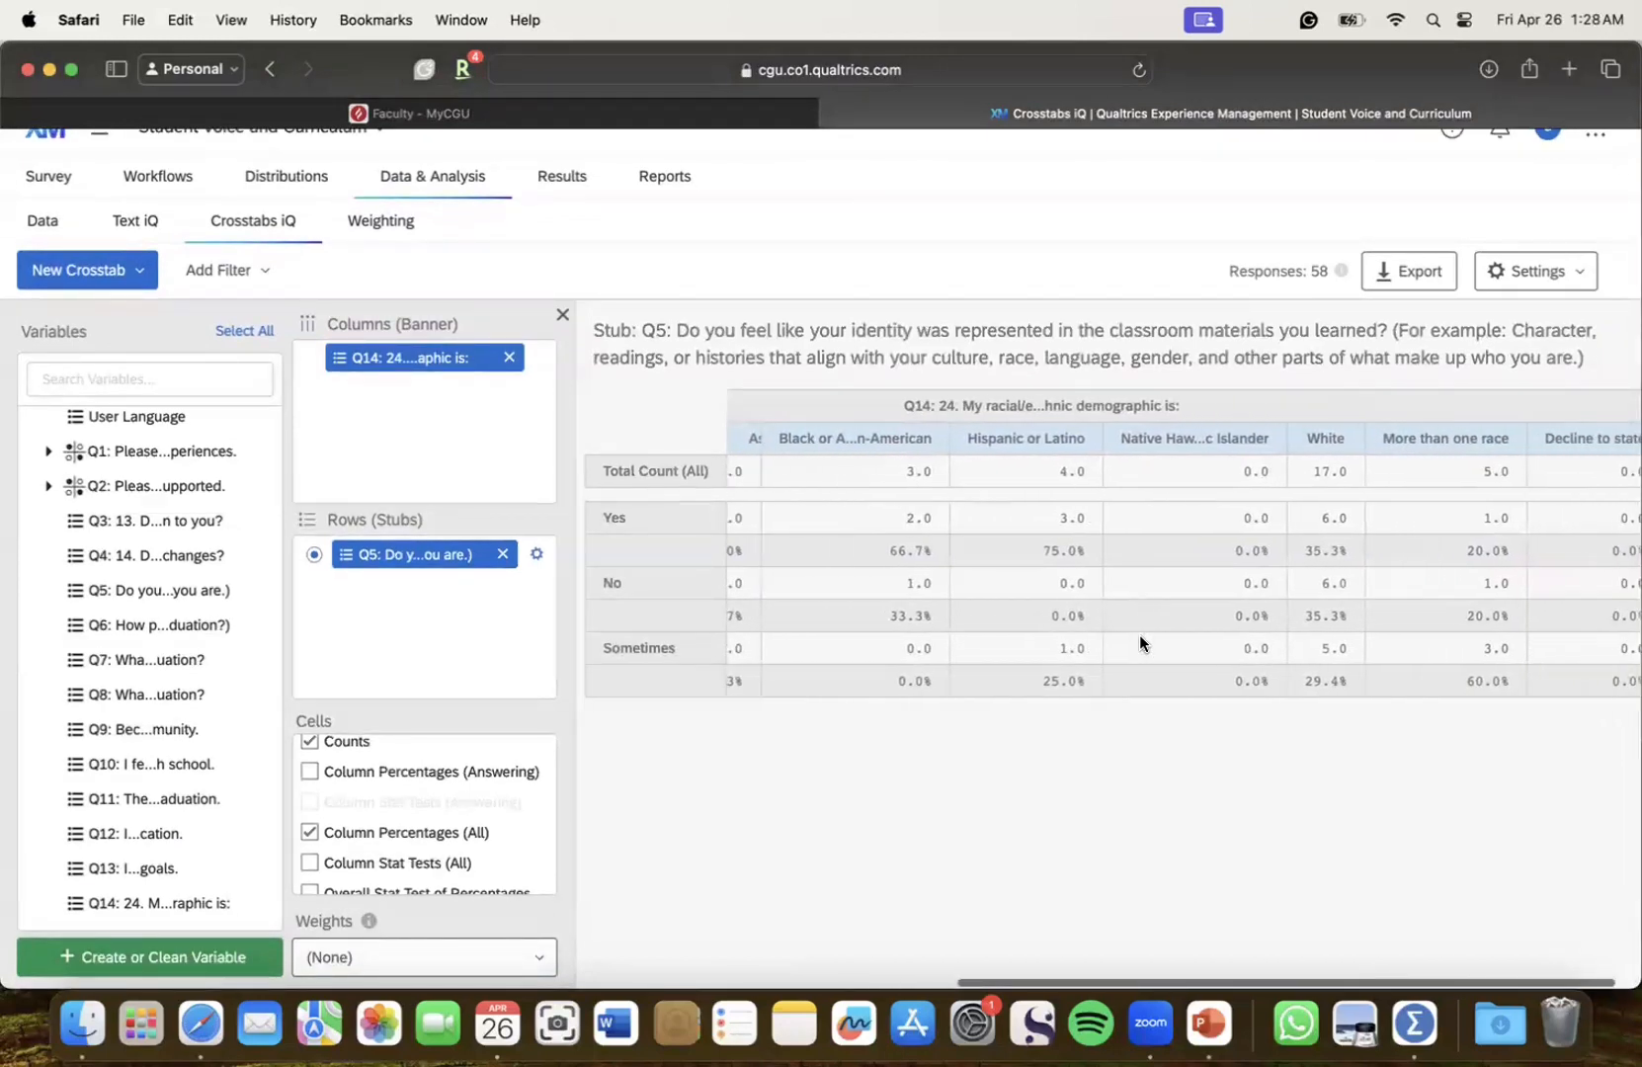
{"action": "scroll", "coordinate": [1140, 633], "scroll_direction": "left", "scroll_amount": 5}
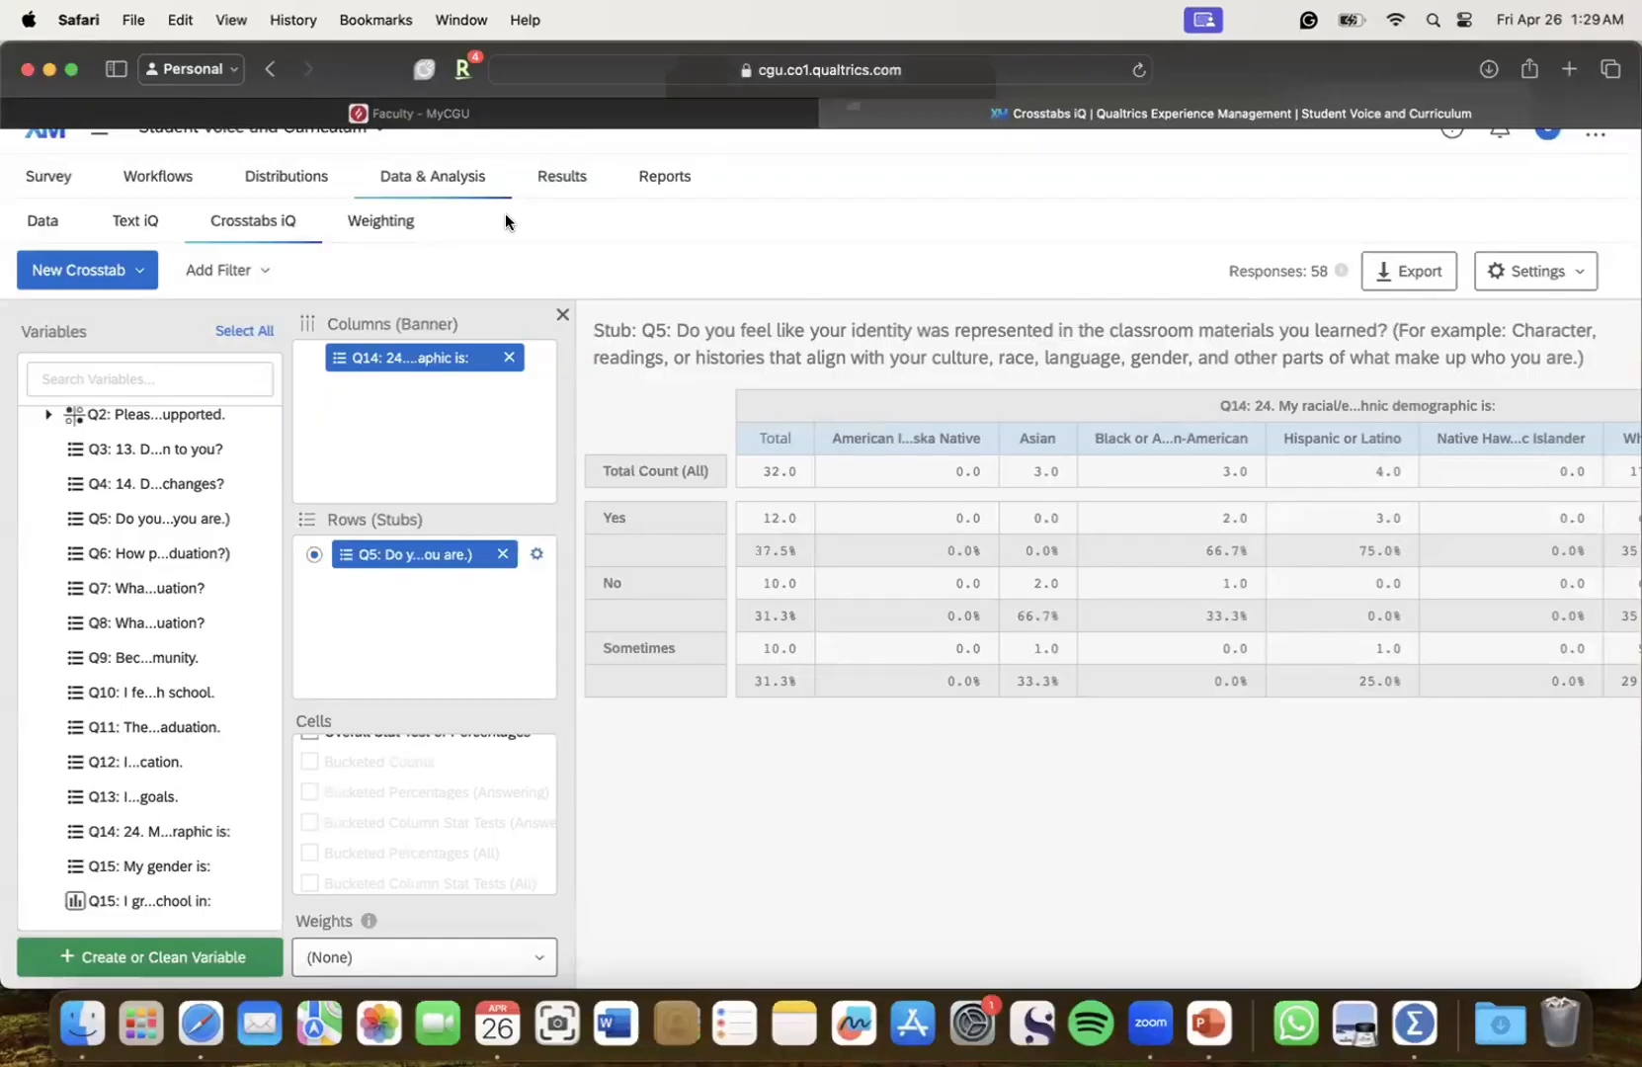
Go from the survey's results report to its raw data and start exporting the recorded responses data table
{"action": "left_click", "coordinate": [550, 195]}
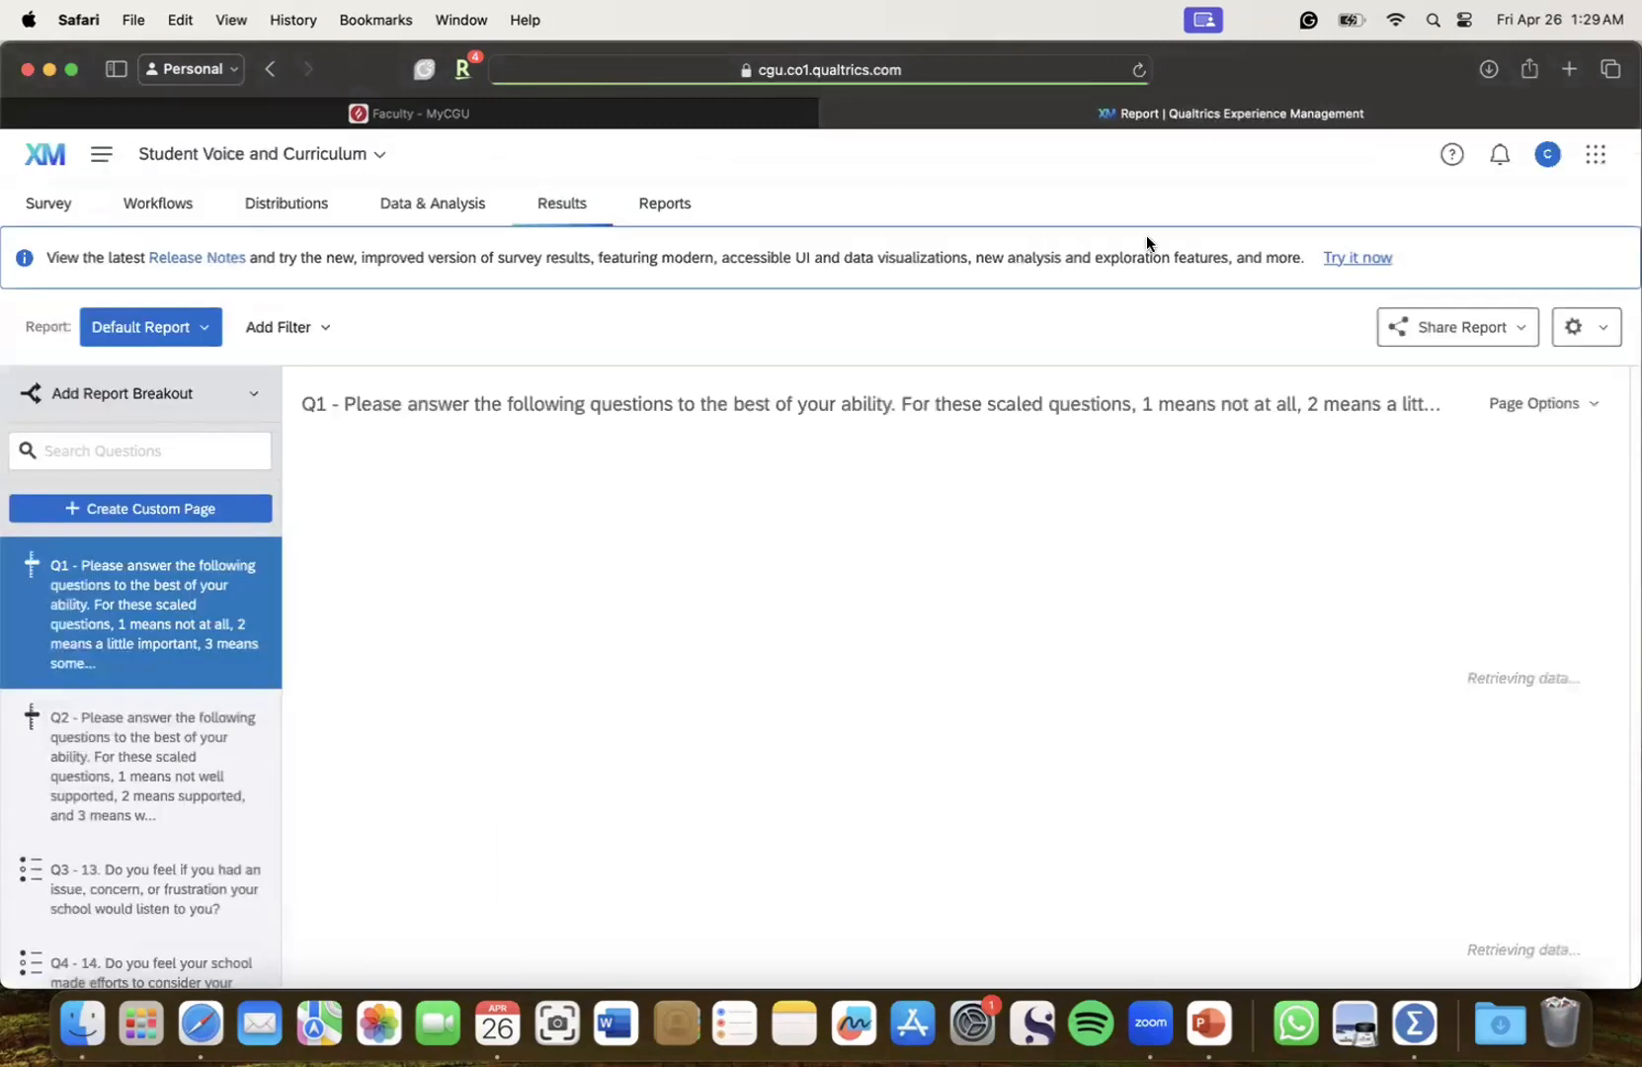
{"action": "left_click", "coordinate": [1489, 329]}
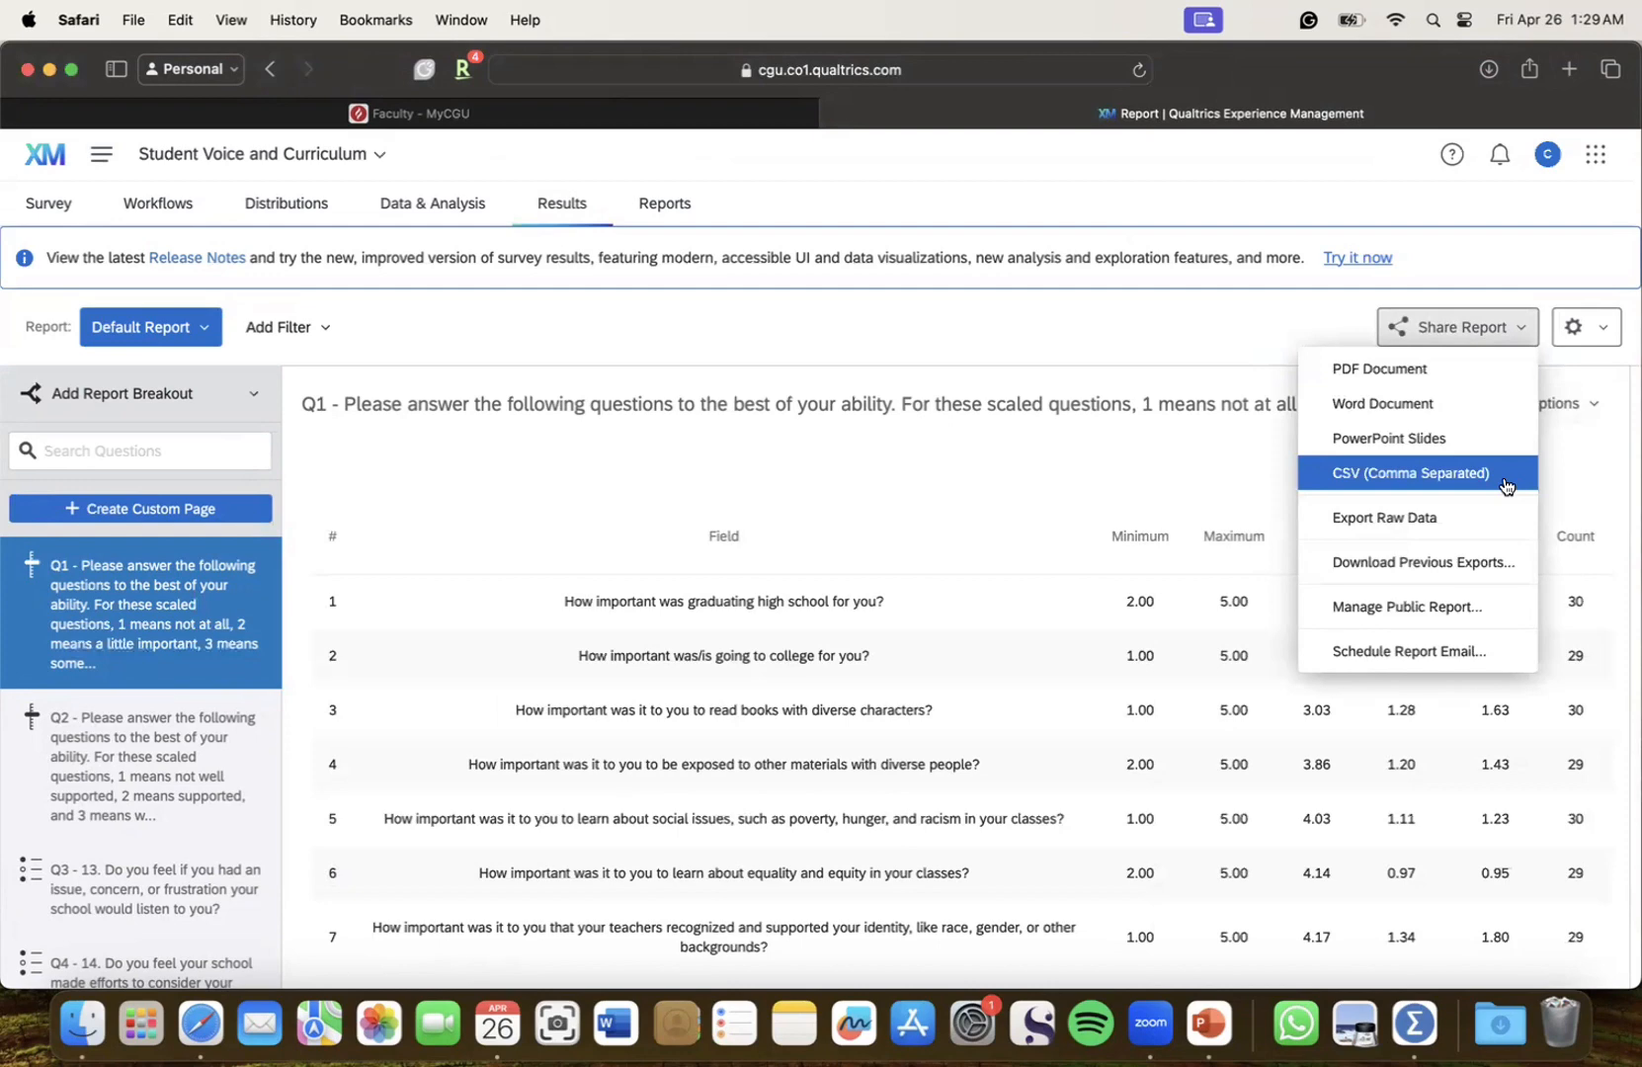
{"action": "left_click", "coordinate": [1448, 530]}
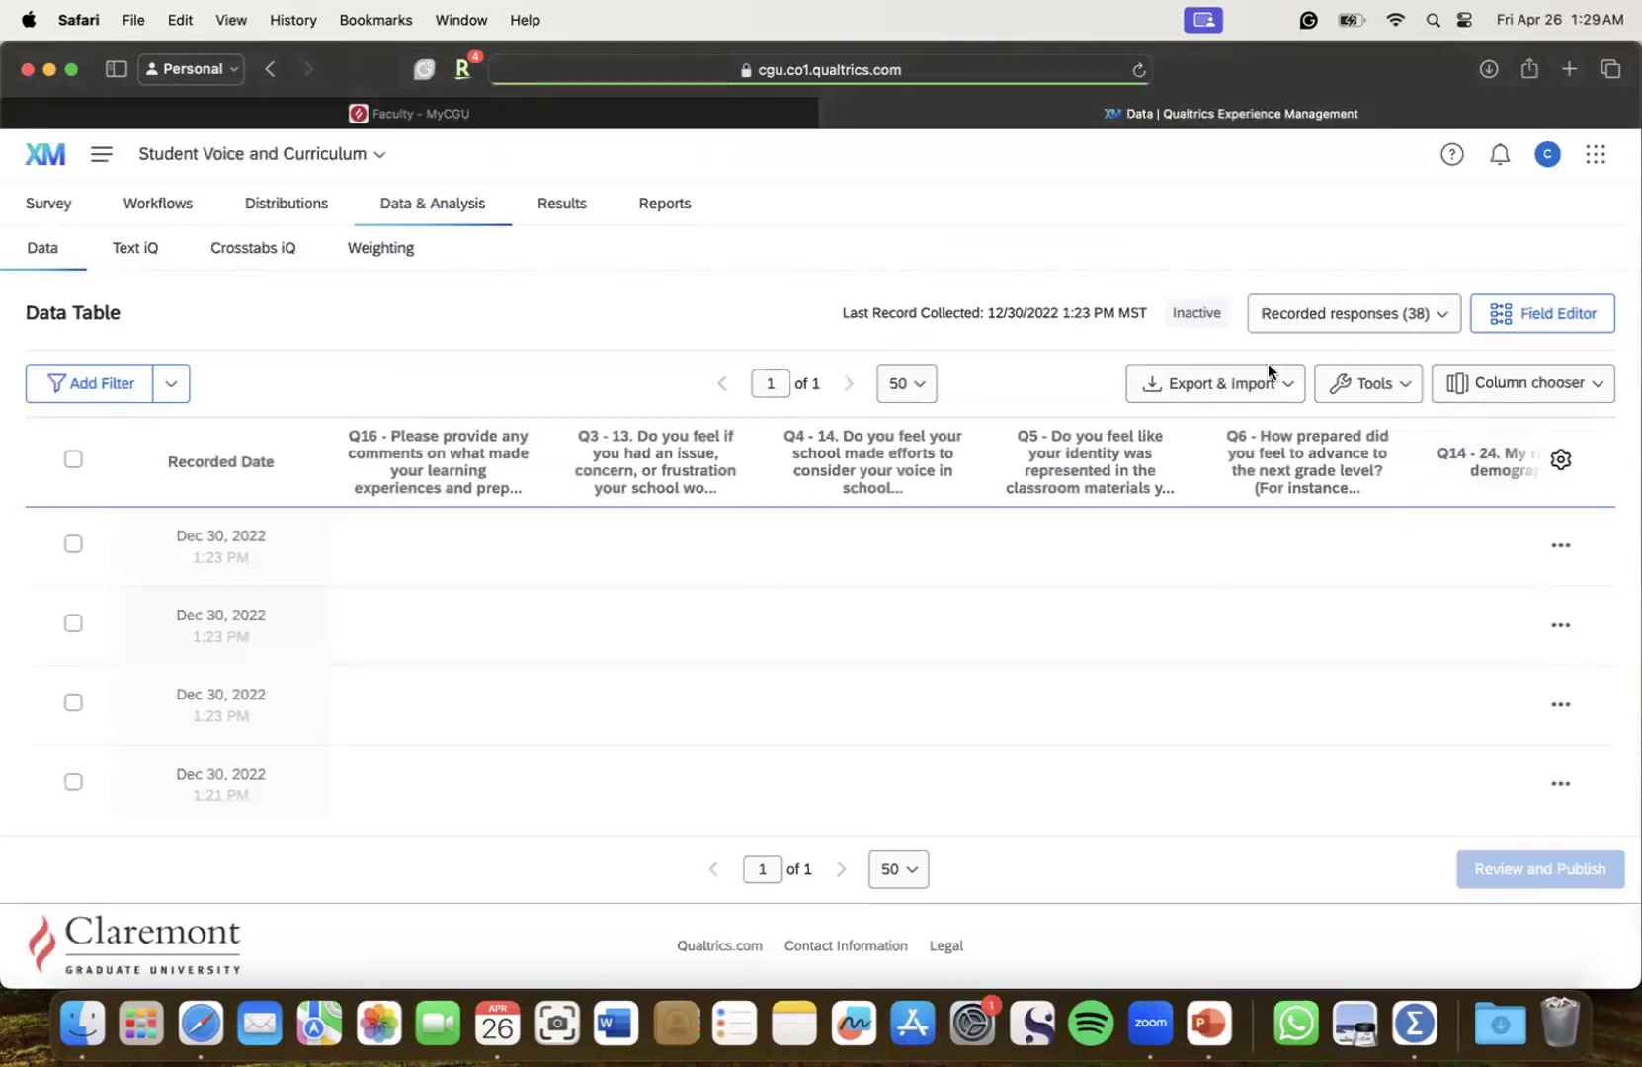
{"action": "left_click", "coordinate": [1272, 385]}
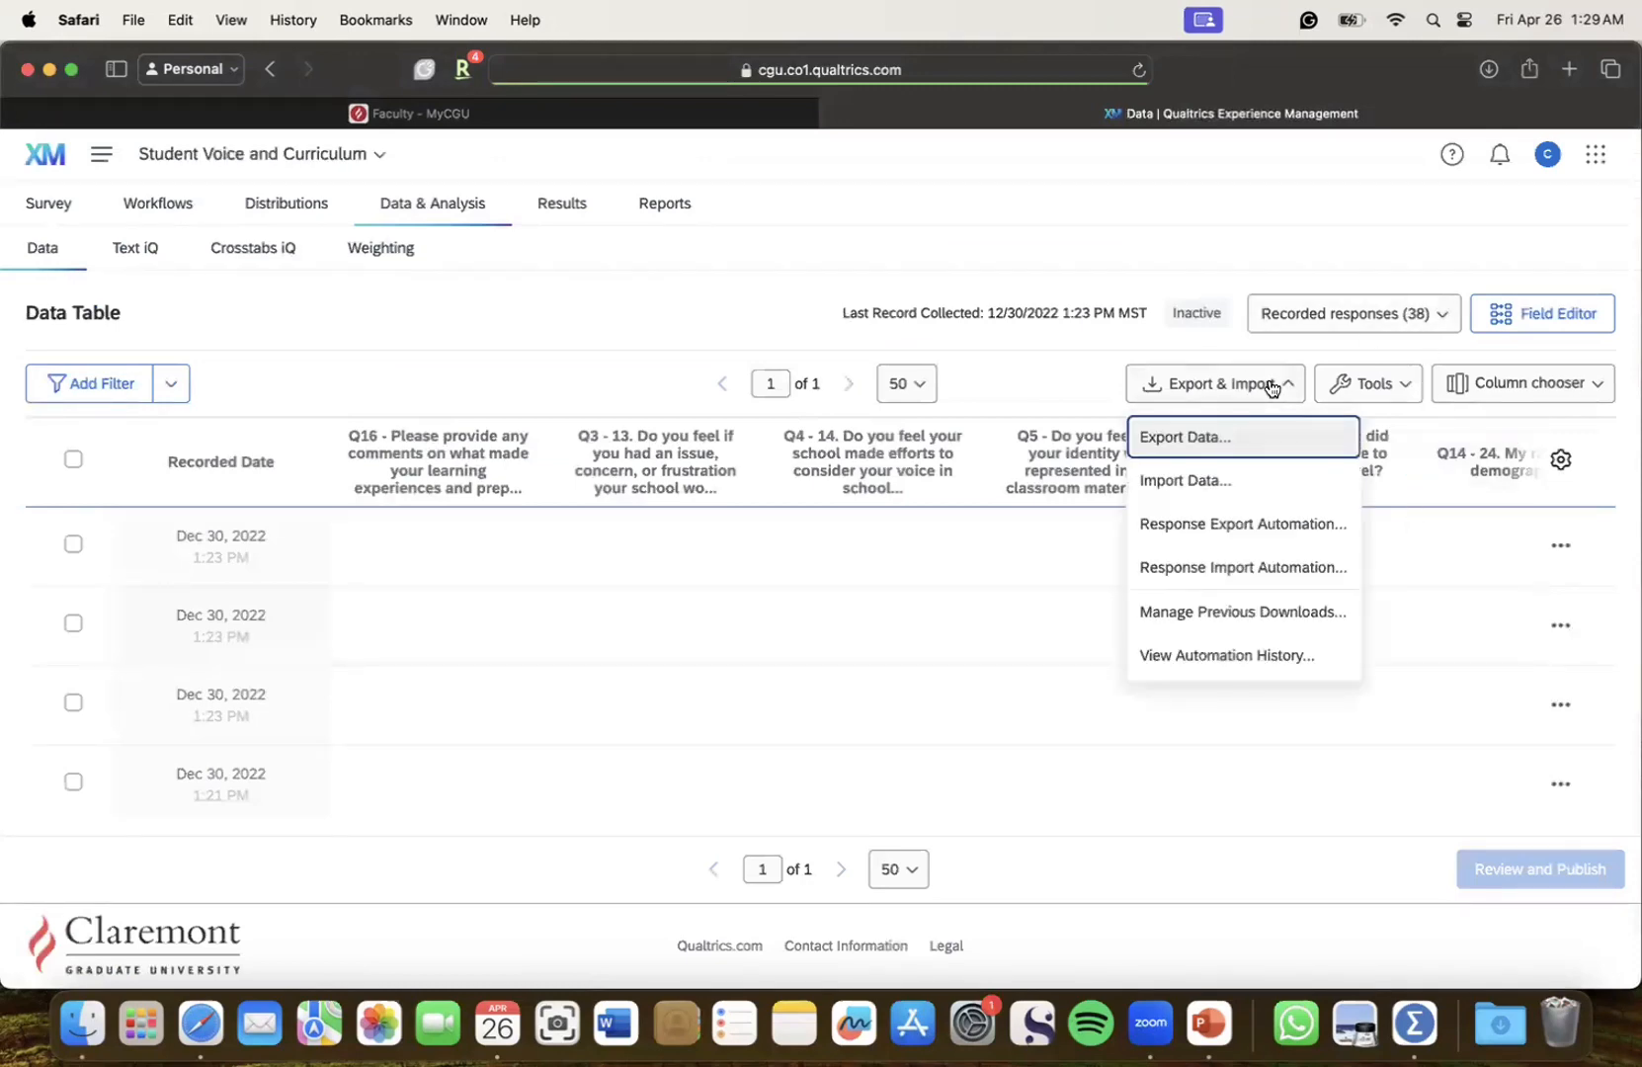
{"action": "left_click", "coordinate": [1185, 445]}
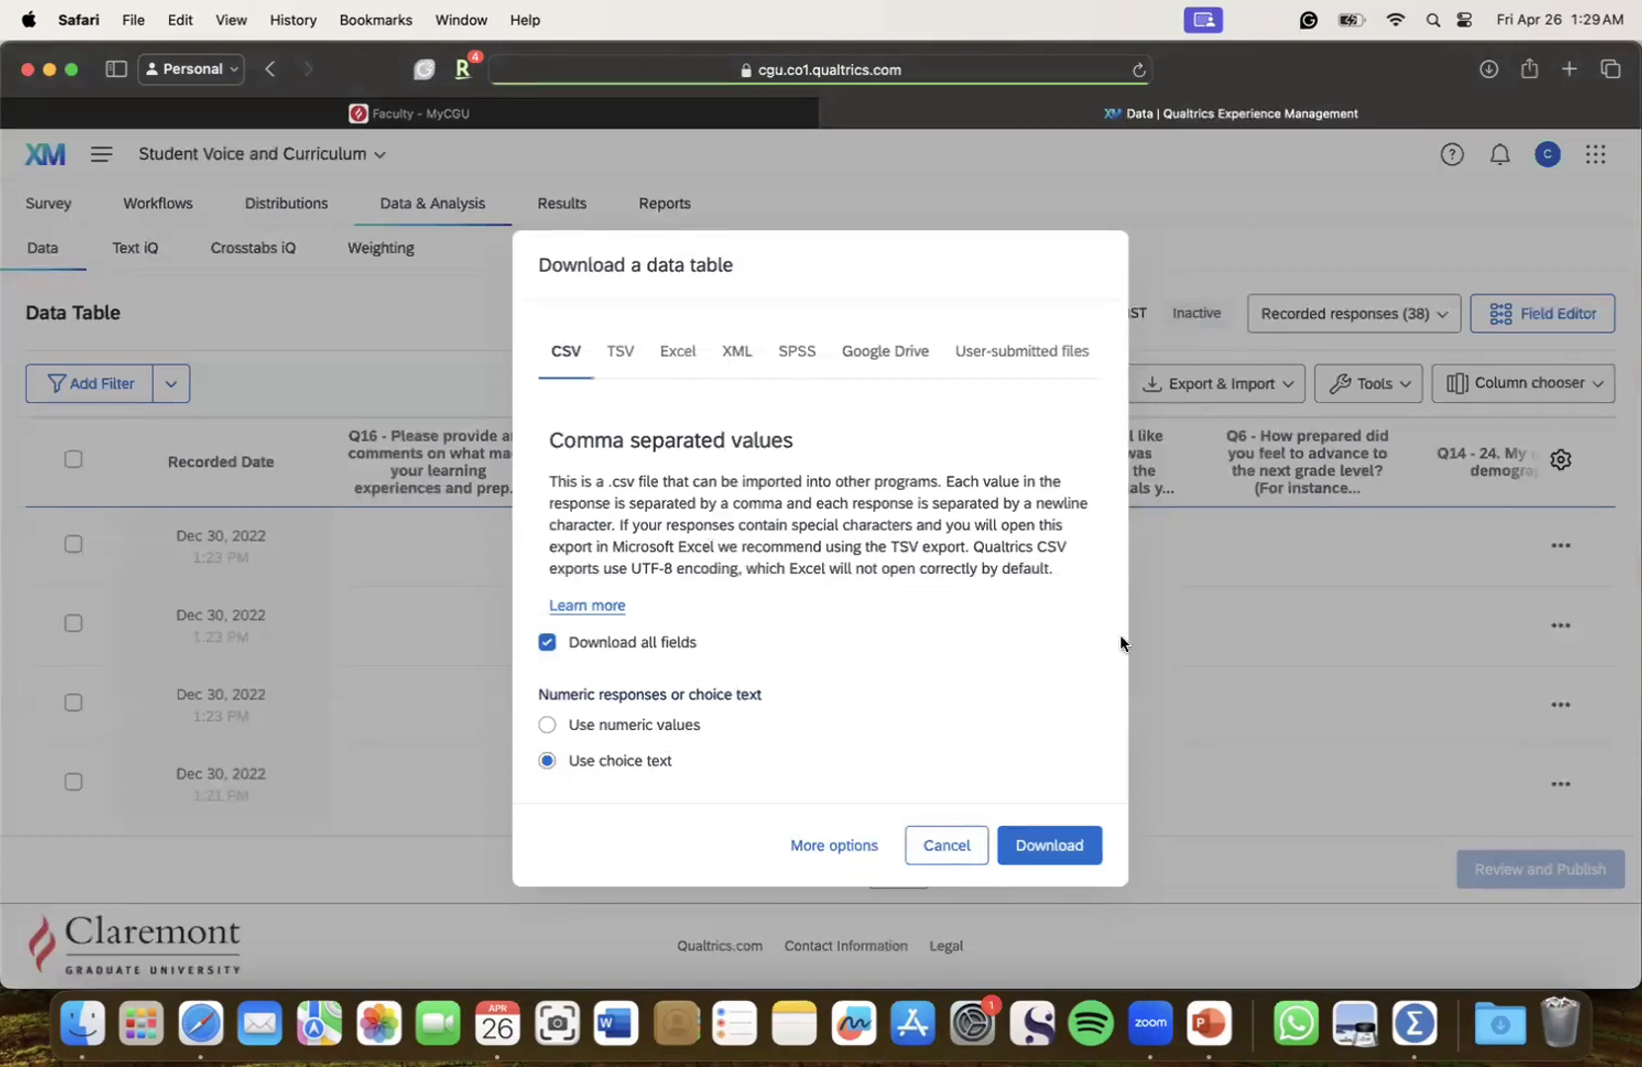
Export the data table to Google Drive with all fields and choice text, authorizing Qualtrics Response Exporter to access the Google account
{"action": "left_click", "coordinate": [885, 351]}
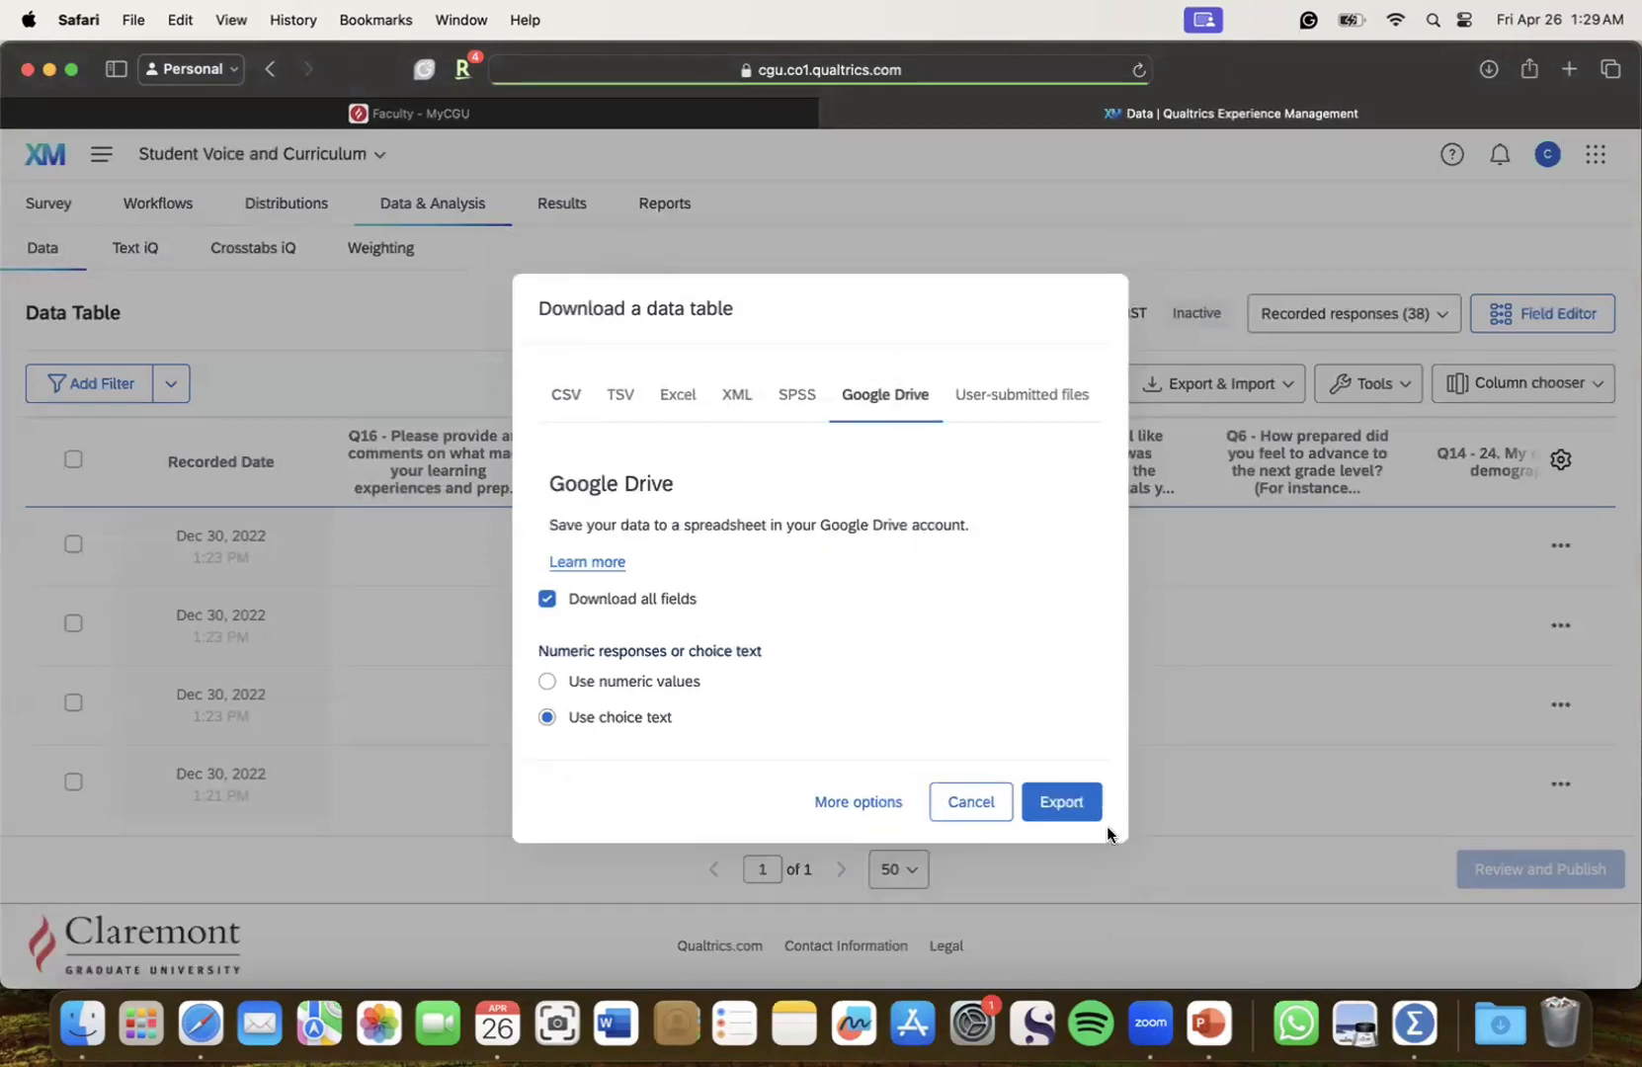
{"action": "left_click", "coordinate": [1053, 800]}
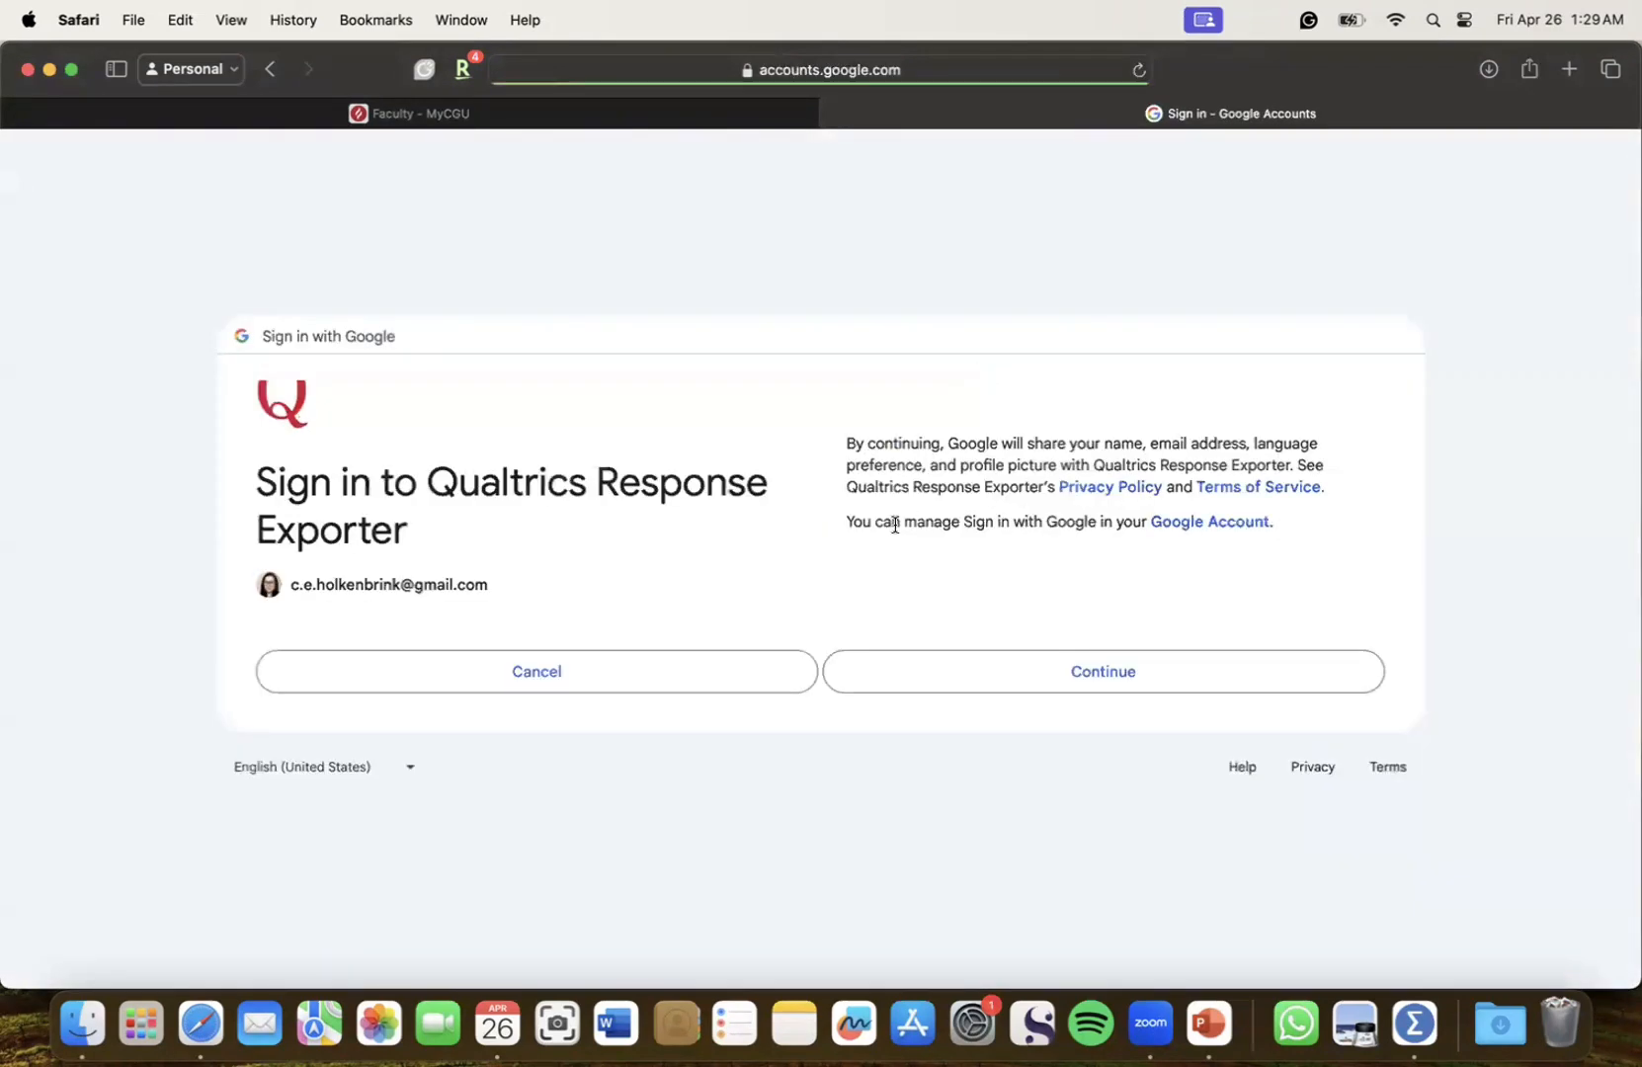
{"action": "left_click", "coordinate": [909, 678]}
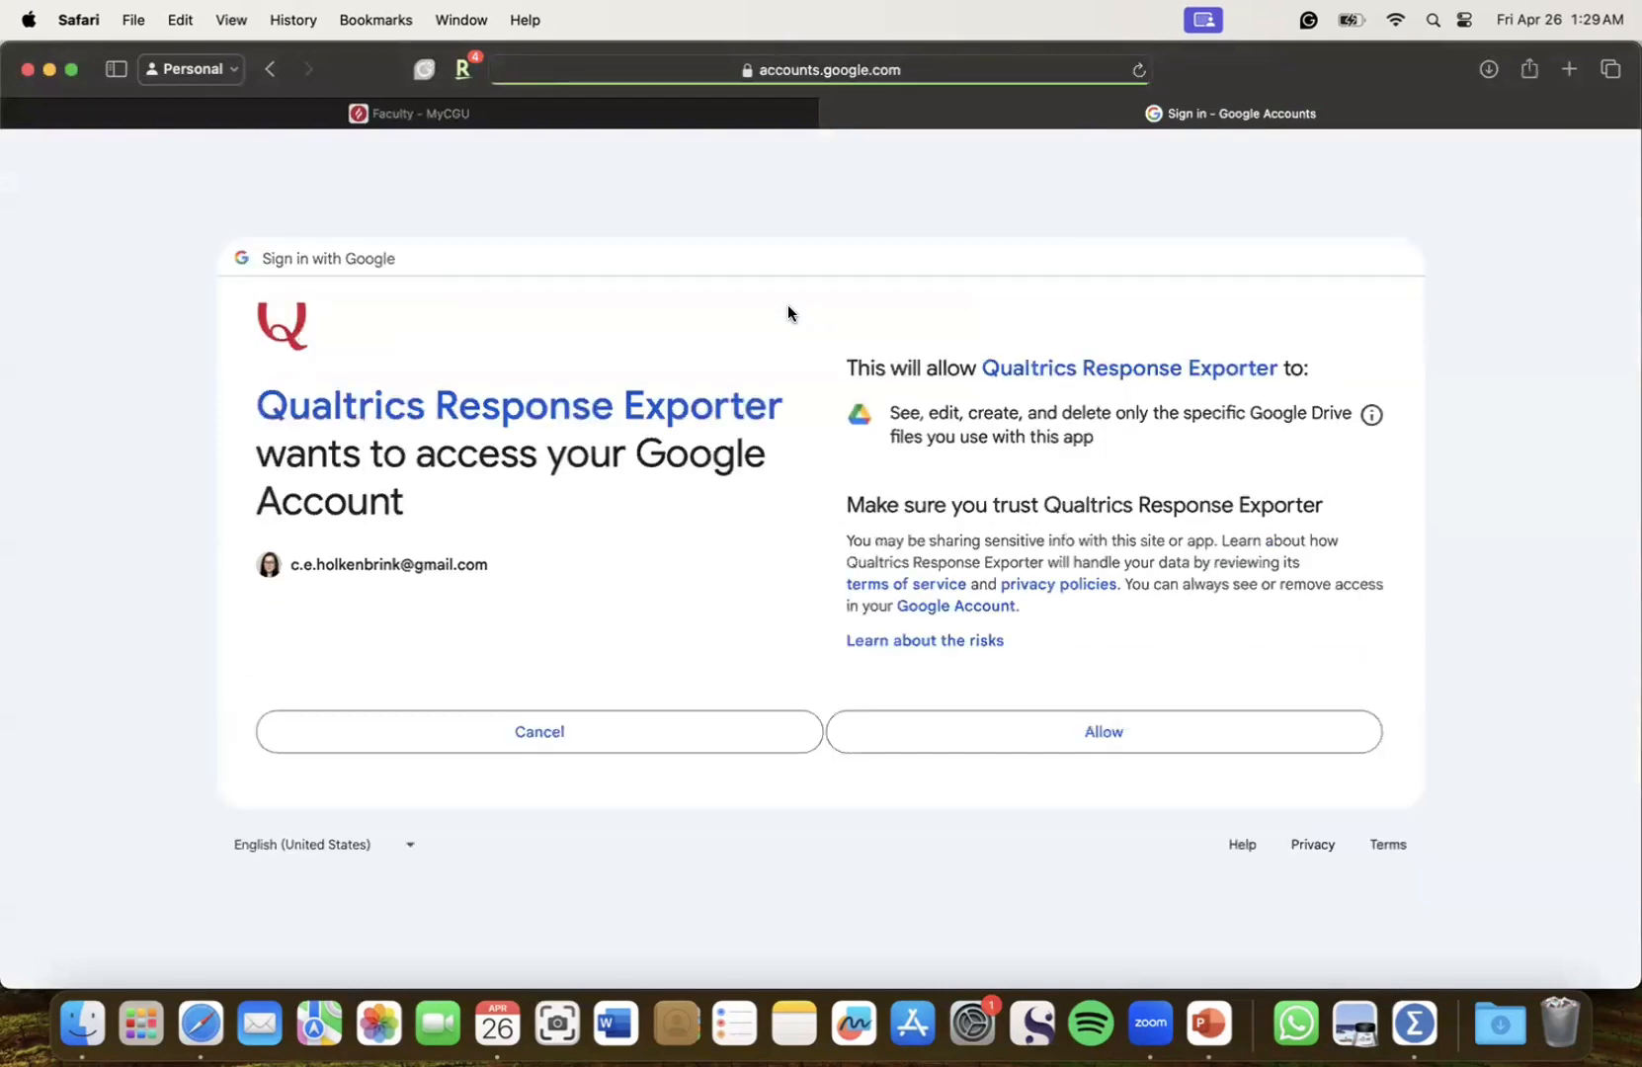
{"action": "left_click", "coordinate": [992, 739]}
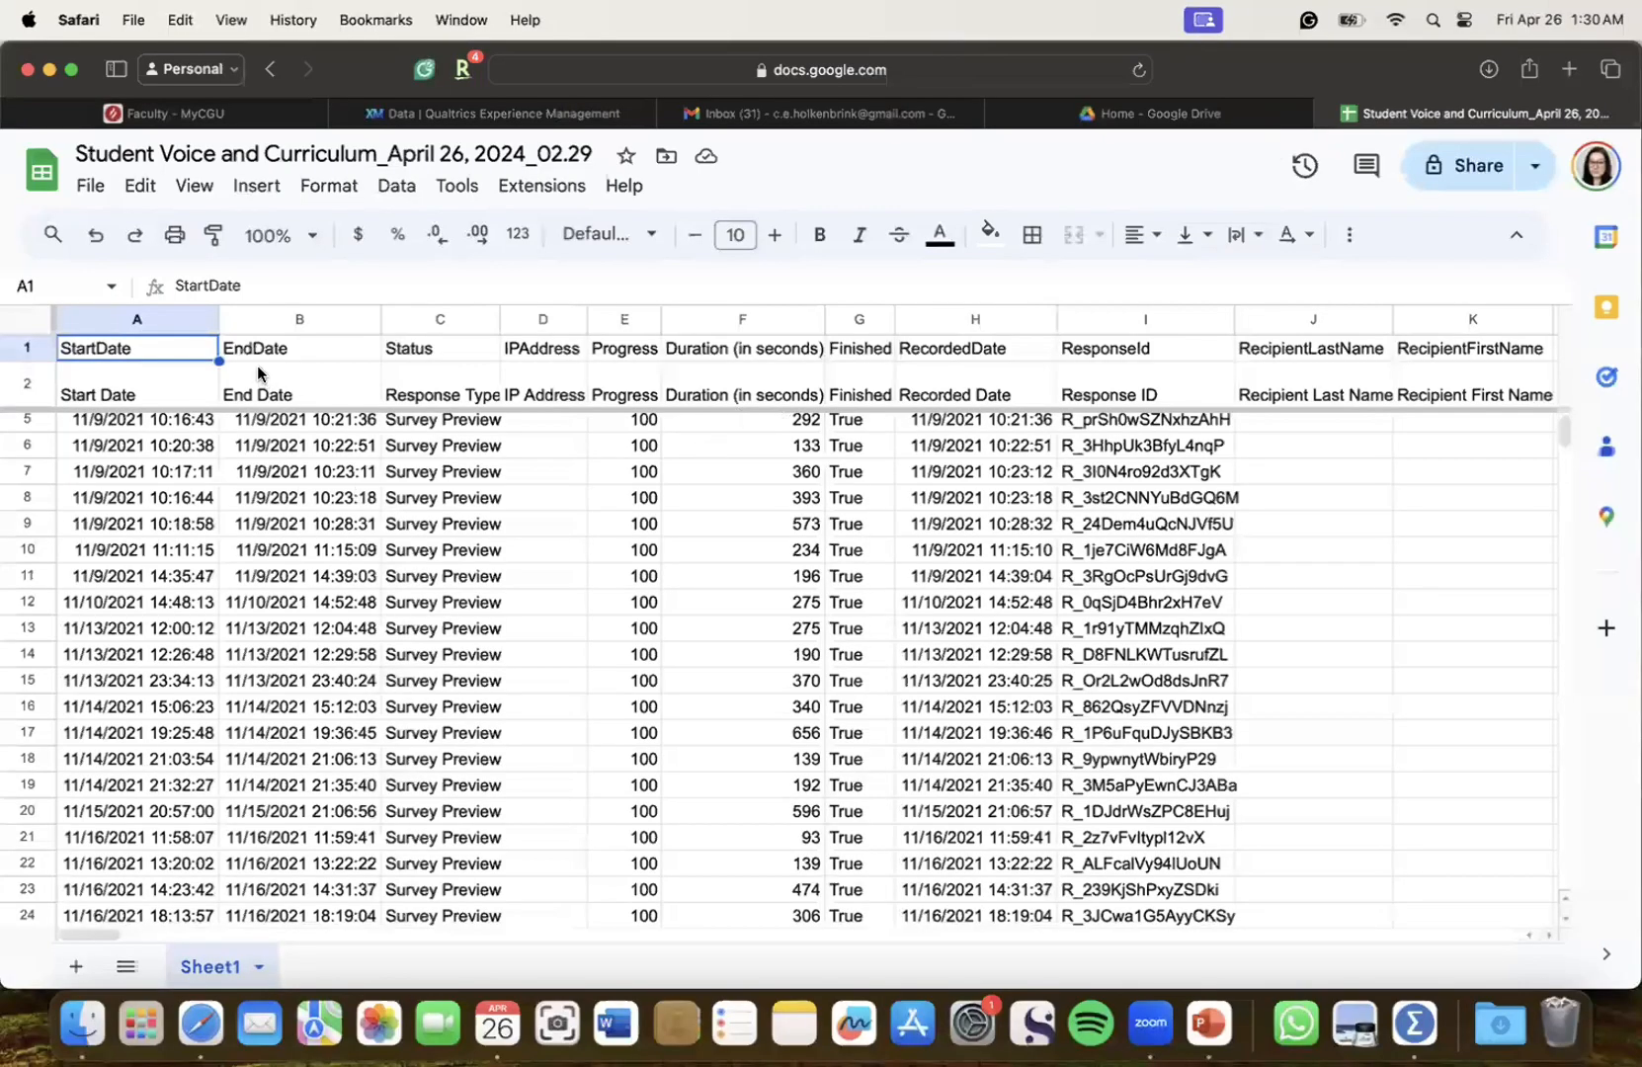
Delete the StartDate and EndDate columns from the exported response spreadsheet
{"action": "scroll", "coordinate": [258, 373], "scroll_direction": "up", "scroll_amount": 1}
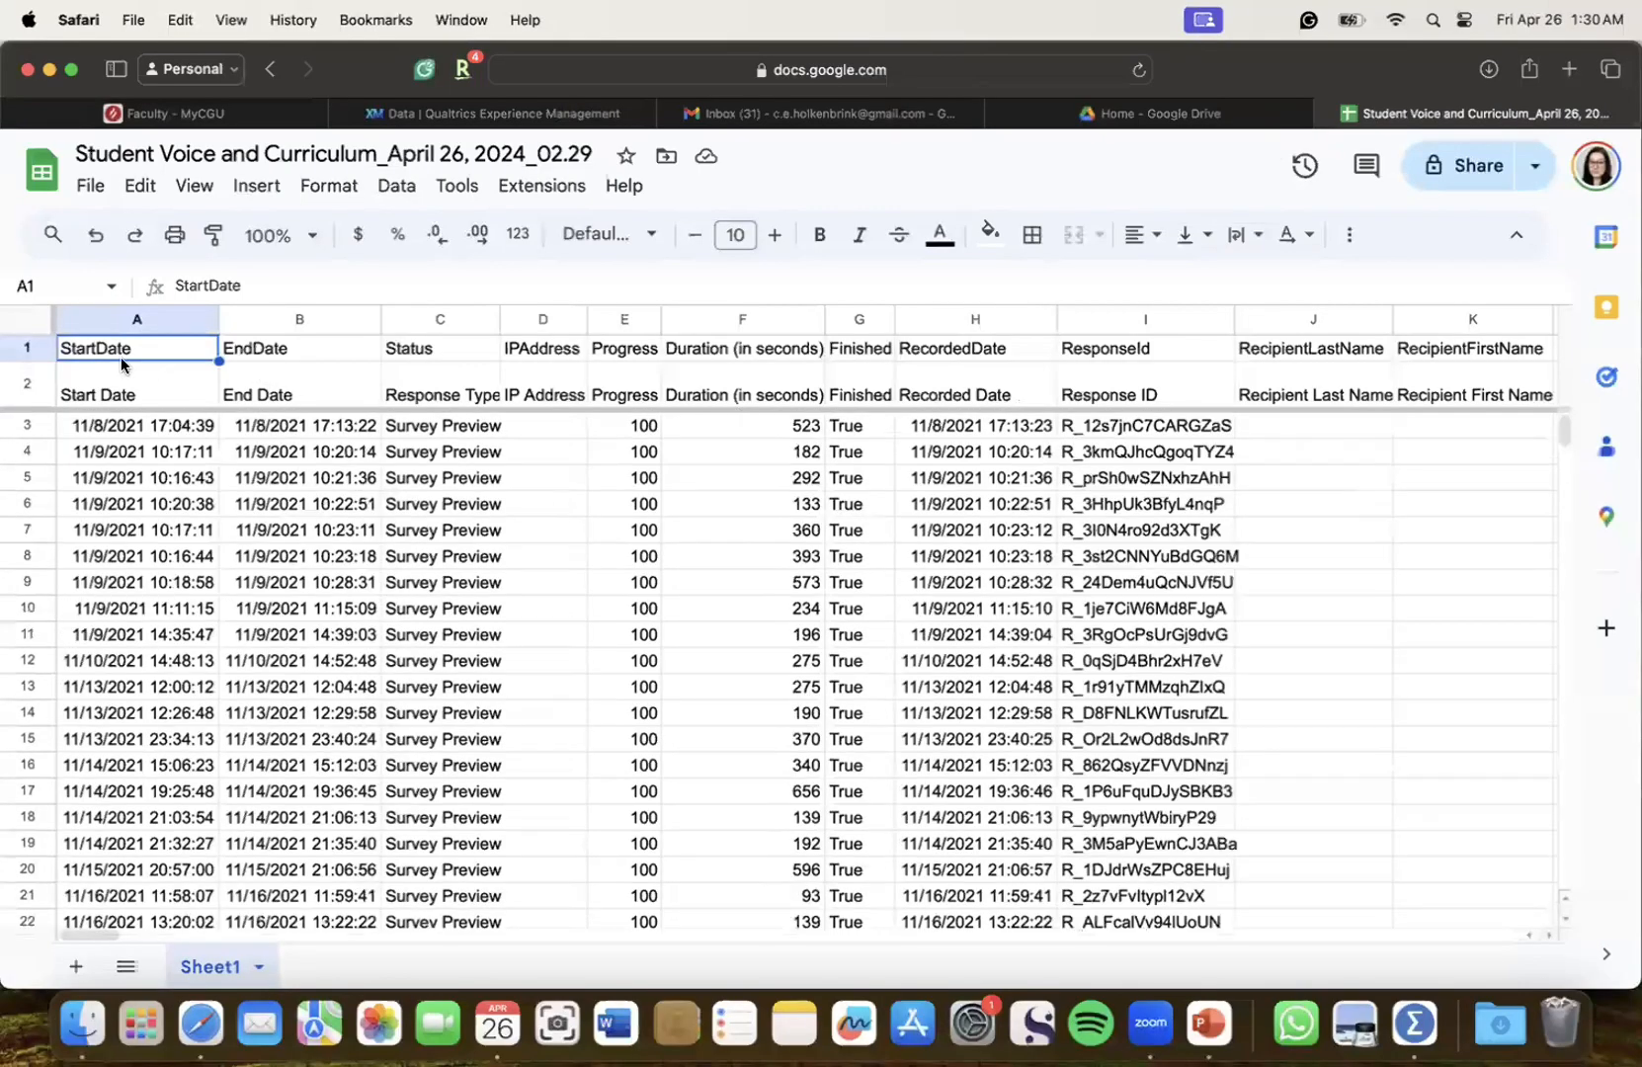
{"action": "left_click", "coordinate": [130, 320]}
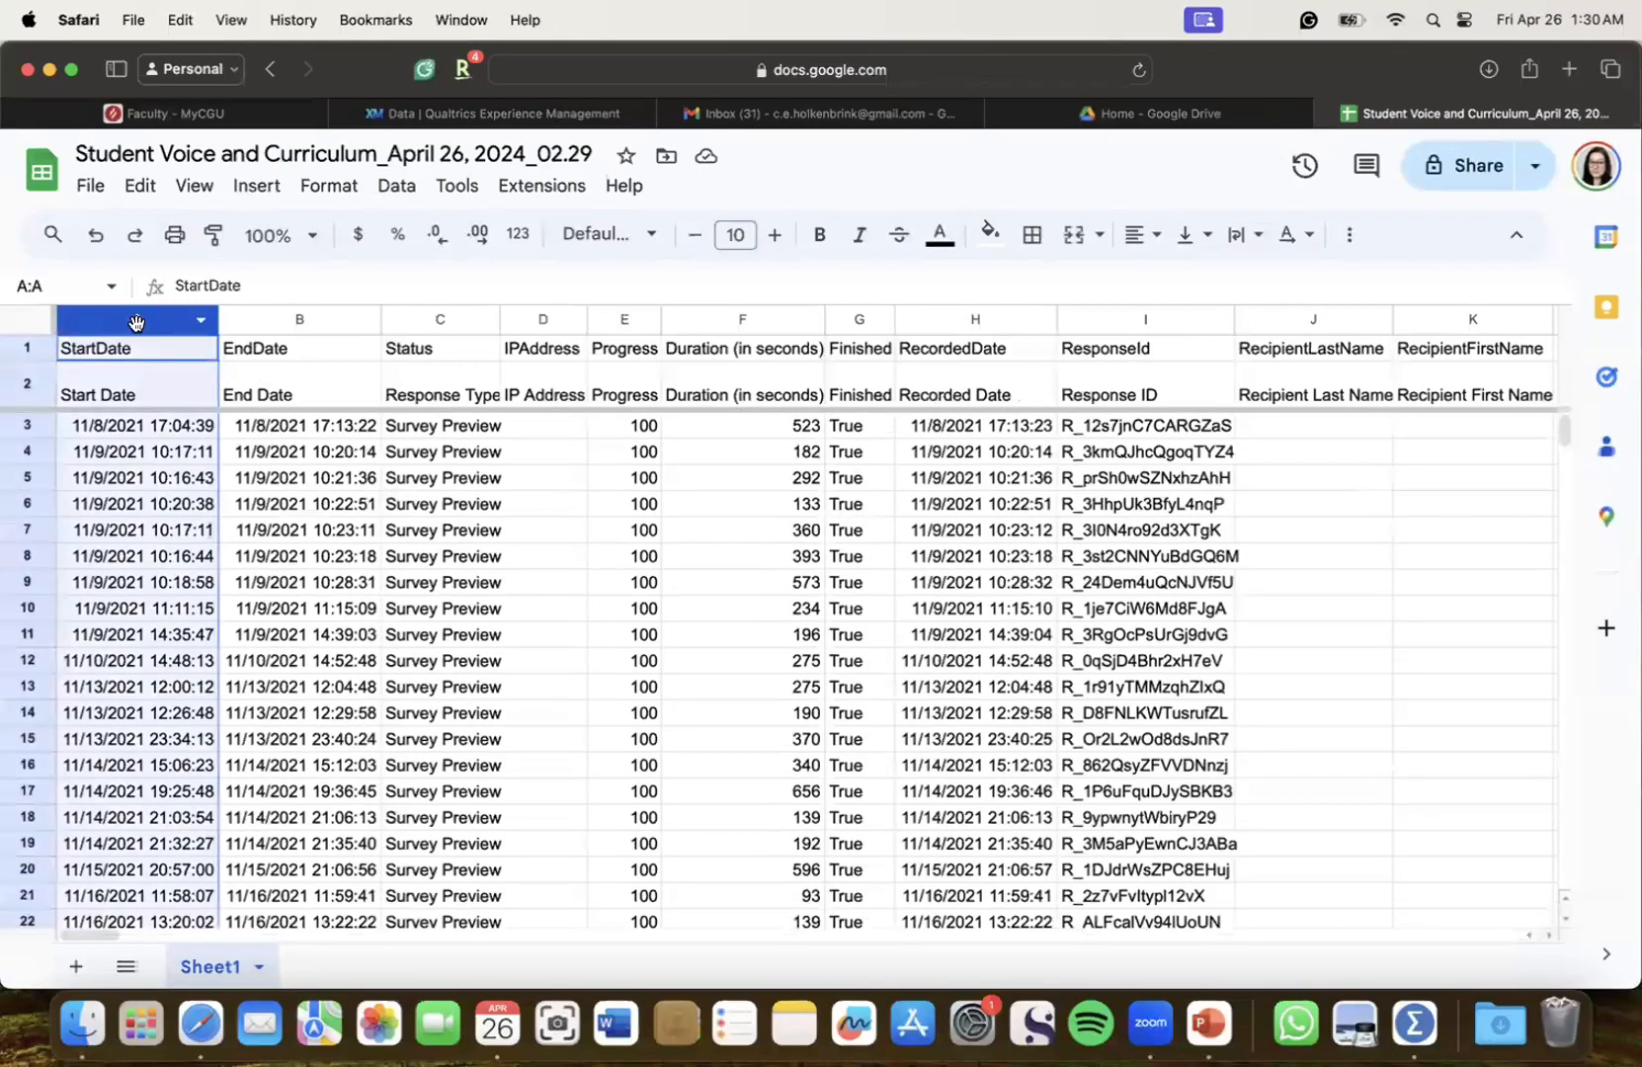
{"action": "left_click", "coordinate": [263, 318], "text": "shift"}
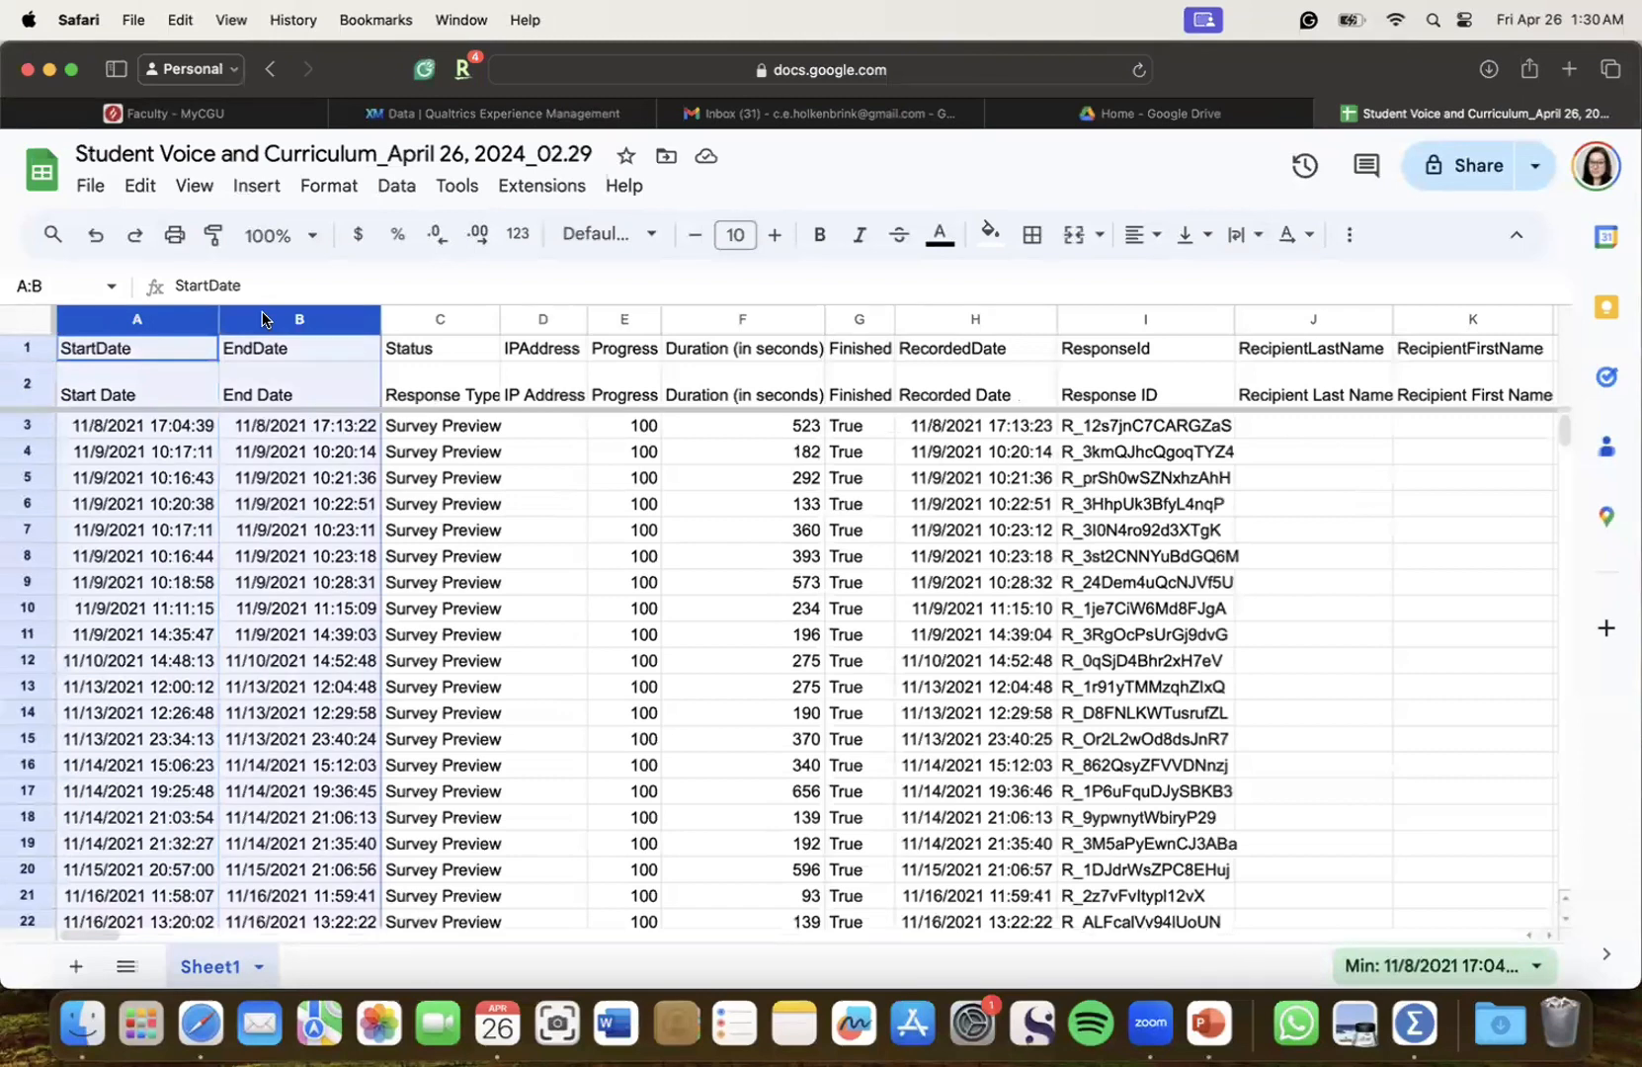
{"action": "right_click", "coordinate": [262, 318]}
{"action": "left_click", "coordinate": [488, 519]}
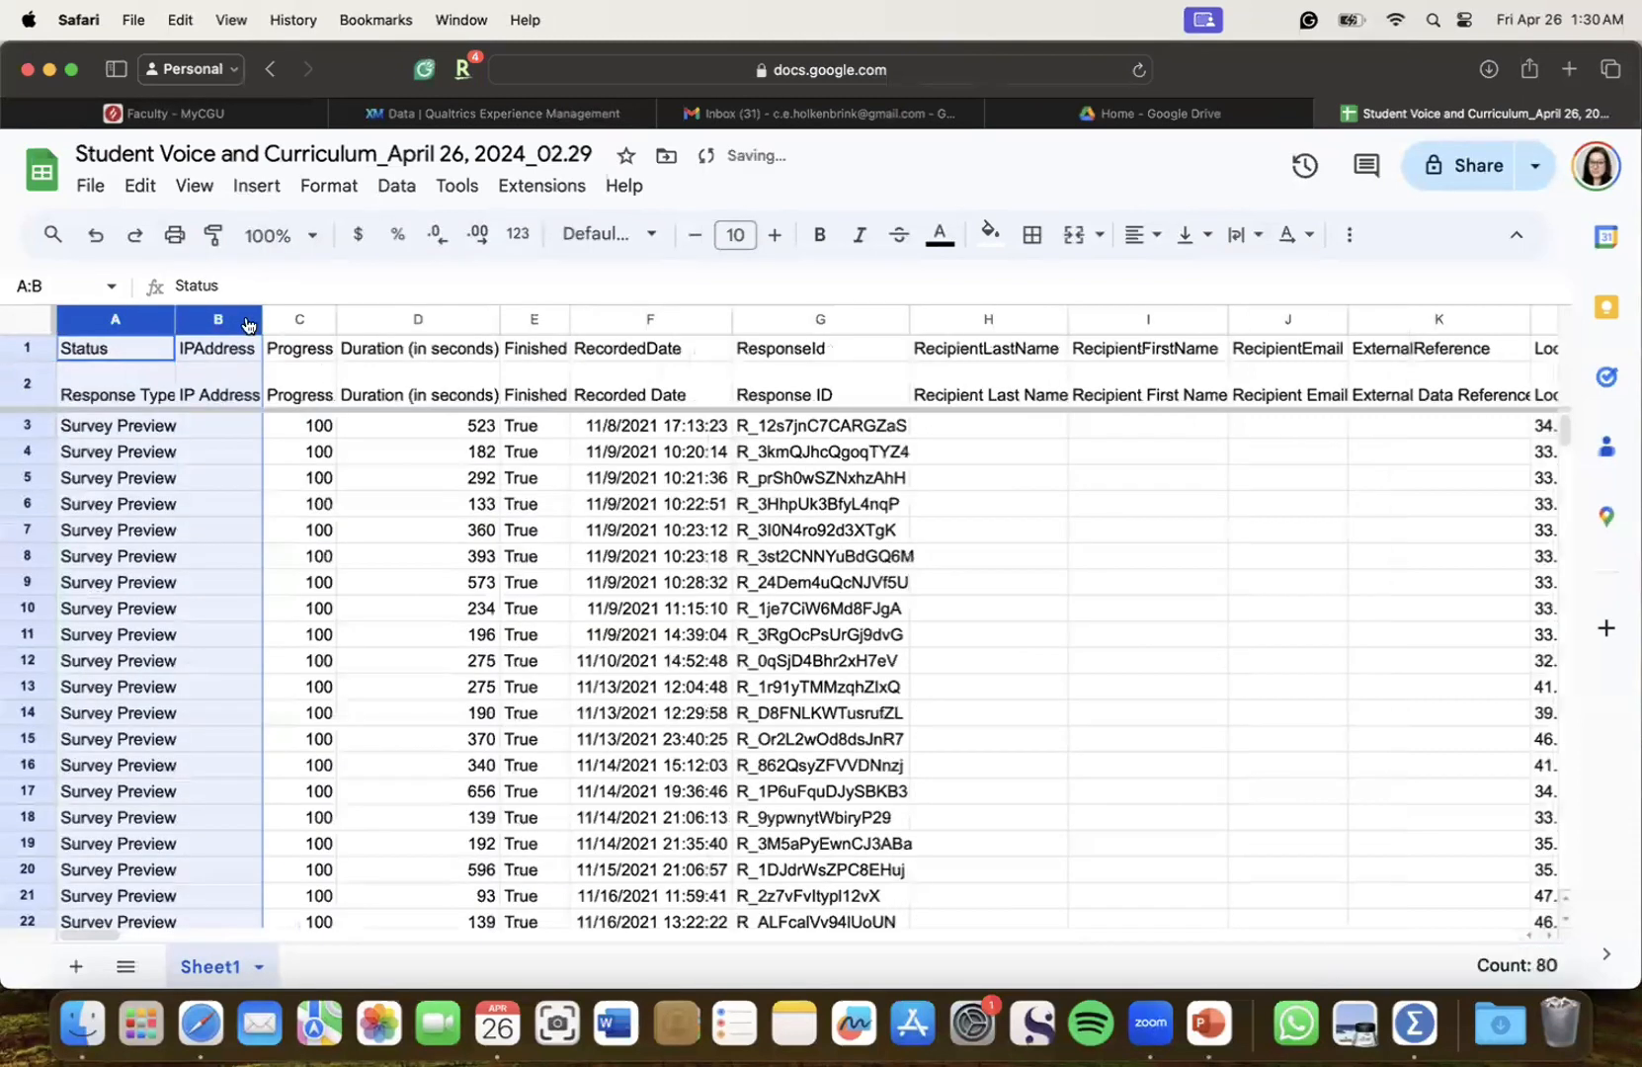
Delete columns A to K, covering Status through ExternalReference, from the response sheet
{"action": "right_click", "coordinate": [236, 323]}
{"action": "left_click", "coordinate": [96, 323]}
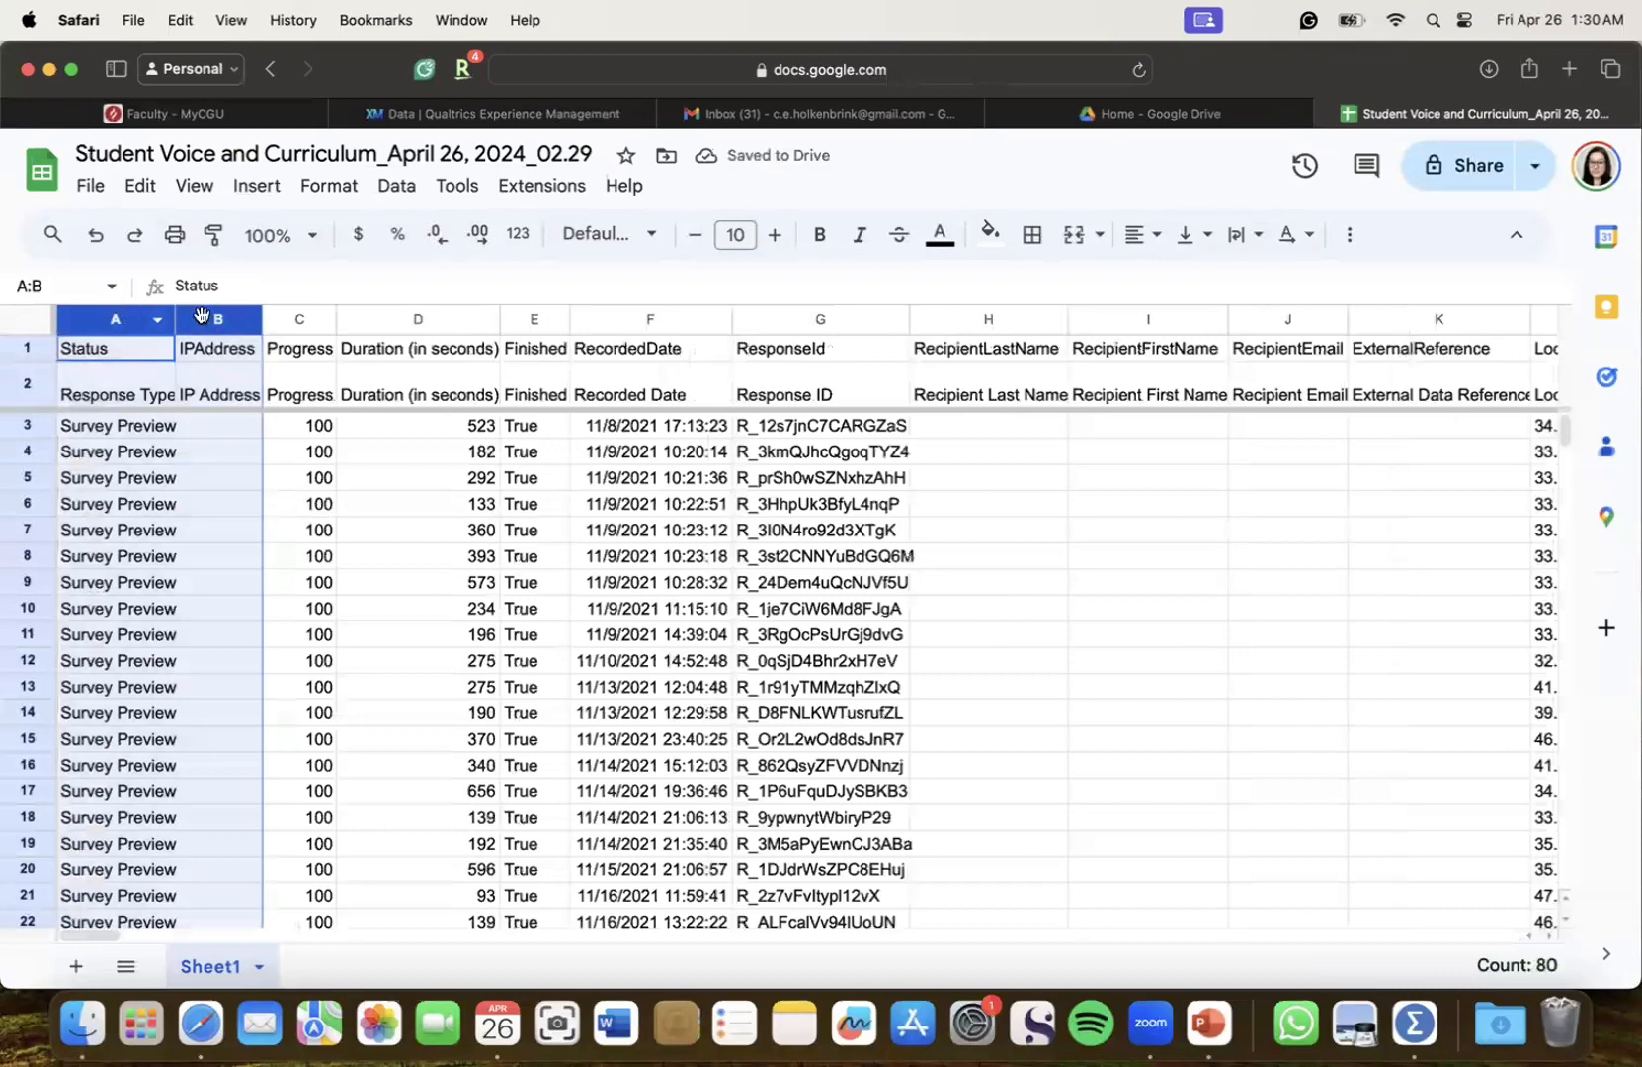
{"action": "left_click", "coordinate": [762, 318], "text": "shift"}
{"action": "left_click", "coordinate": [1287, 319], "text": "shift"}
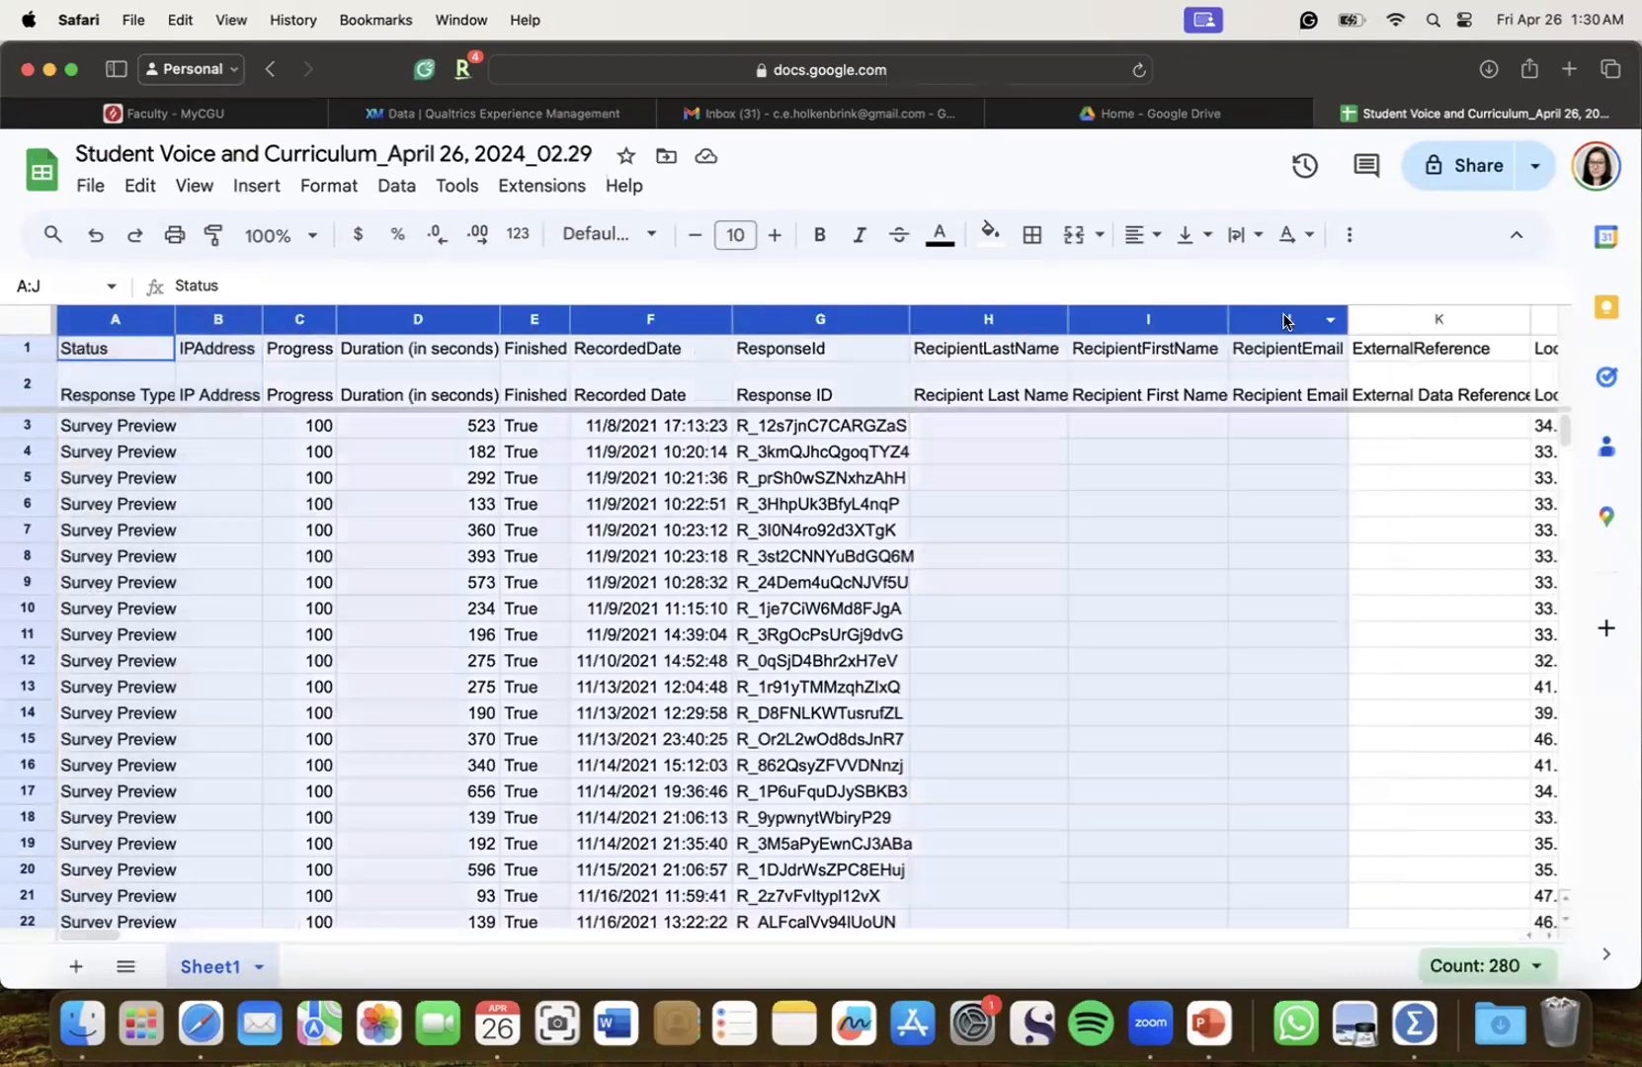
{"action": "left_click", "coordinate": [1410, 319], "text": "shift"}
{"action": "right_click", "coordinate": [1410, 319]}
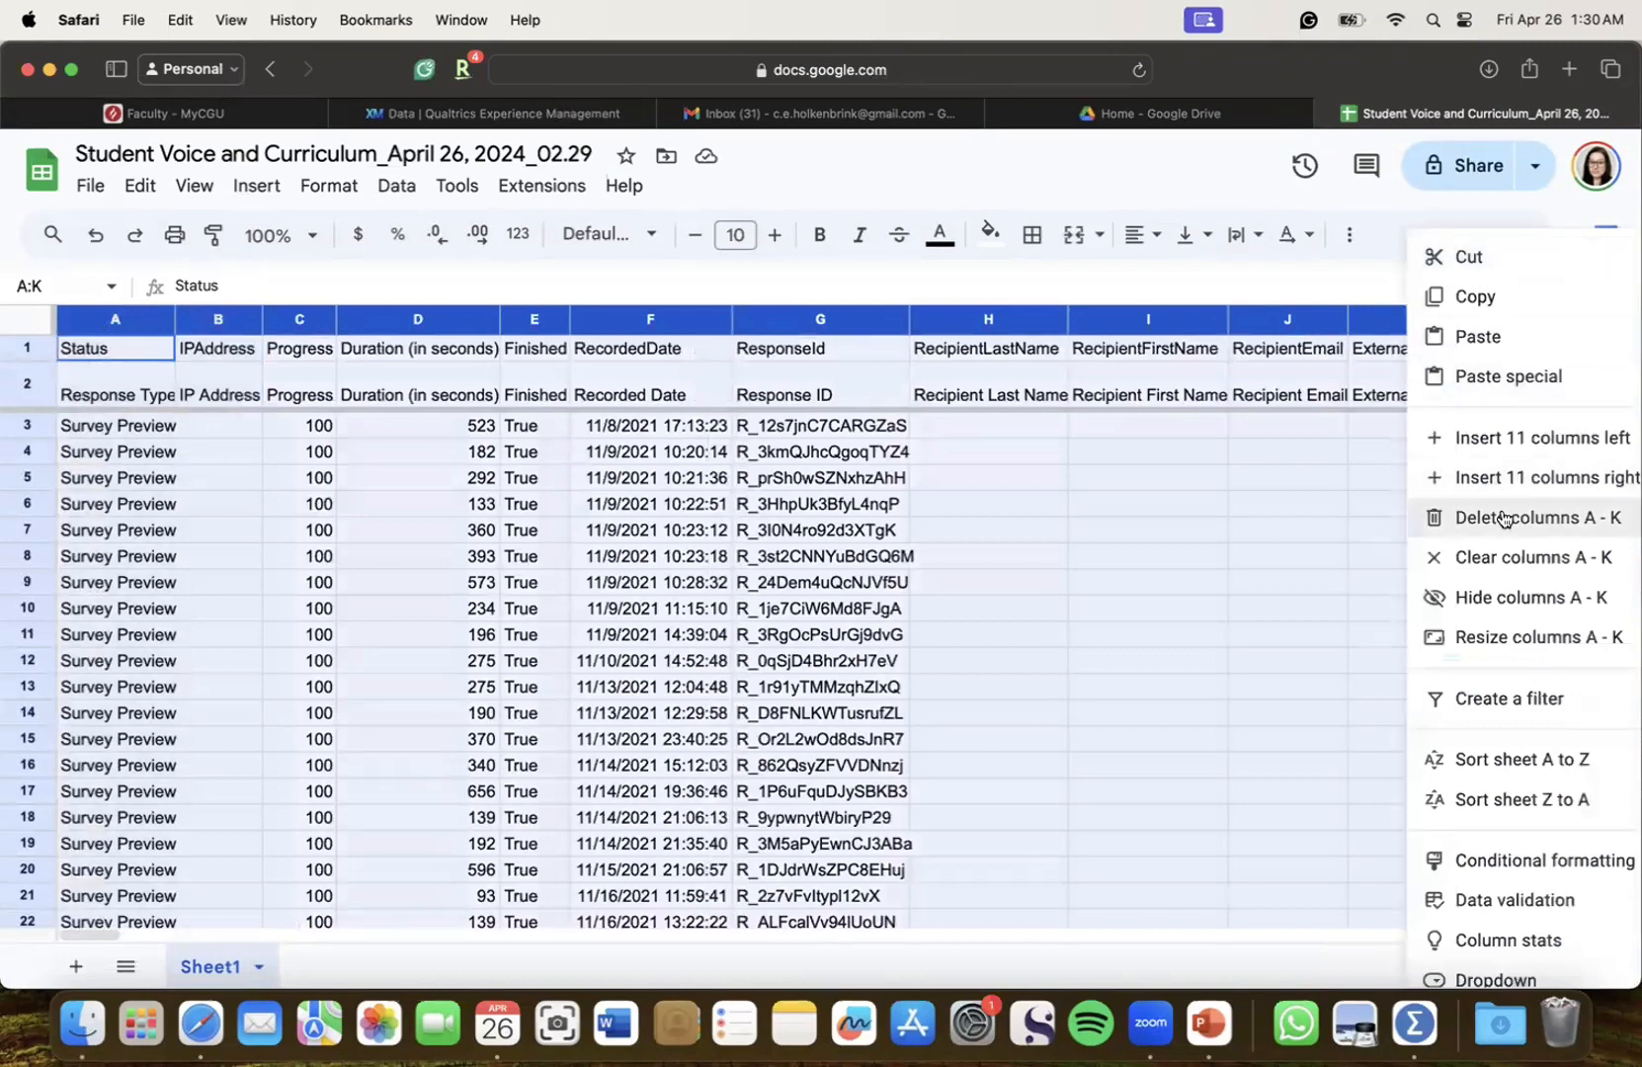
{"action": "scroll", "coordinate": [888, 681], "scroll_direction": "right", "scroll_amount": 2}
{"action": "scroll", "coordinate": [888, 682], "scroll_direction": "down", "scroll_amount": 1}
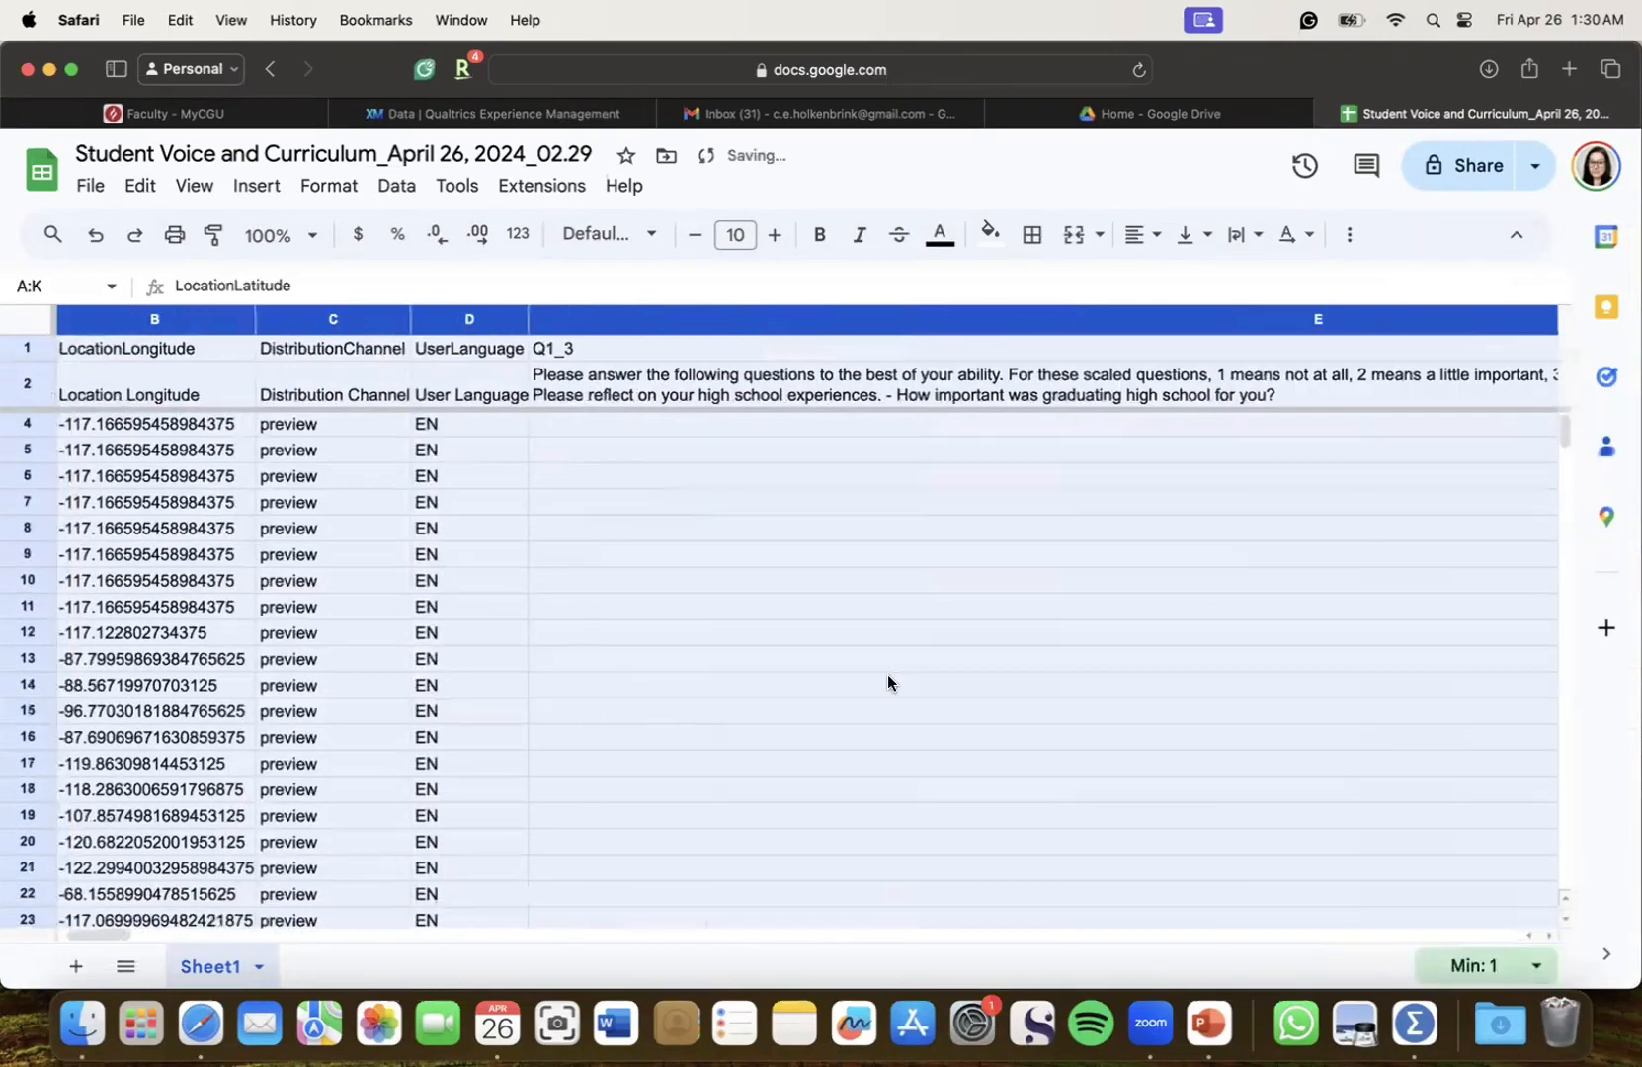
Delete the LocationLatitude, LocationLongitude, DistributionChannel and UserLanguage columns so the sheet starts with the question responses
{"action": "scroll", "coordinate": [888, 682], "scroll_direction": "left", "scroll_amount": 2}
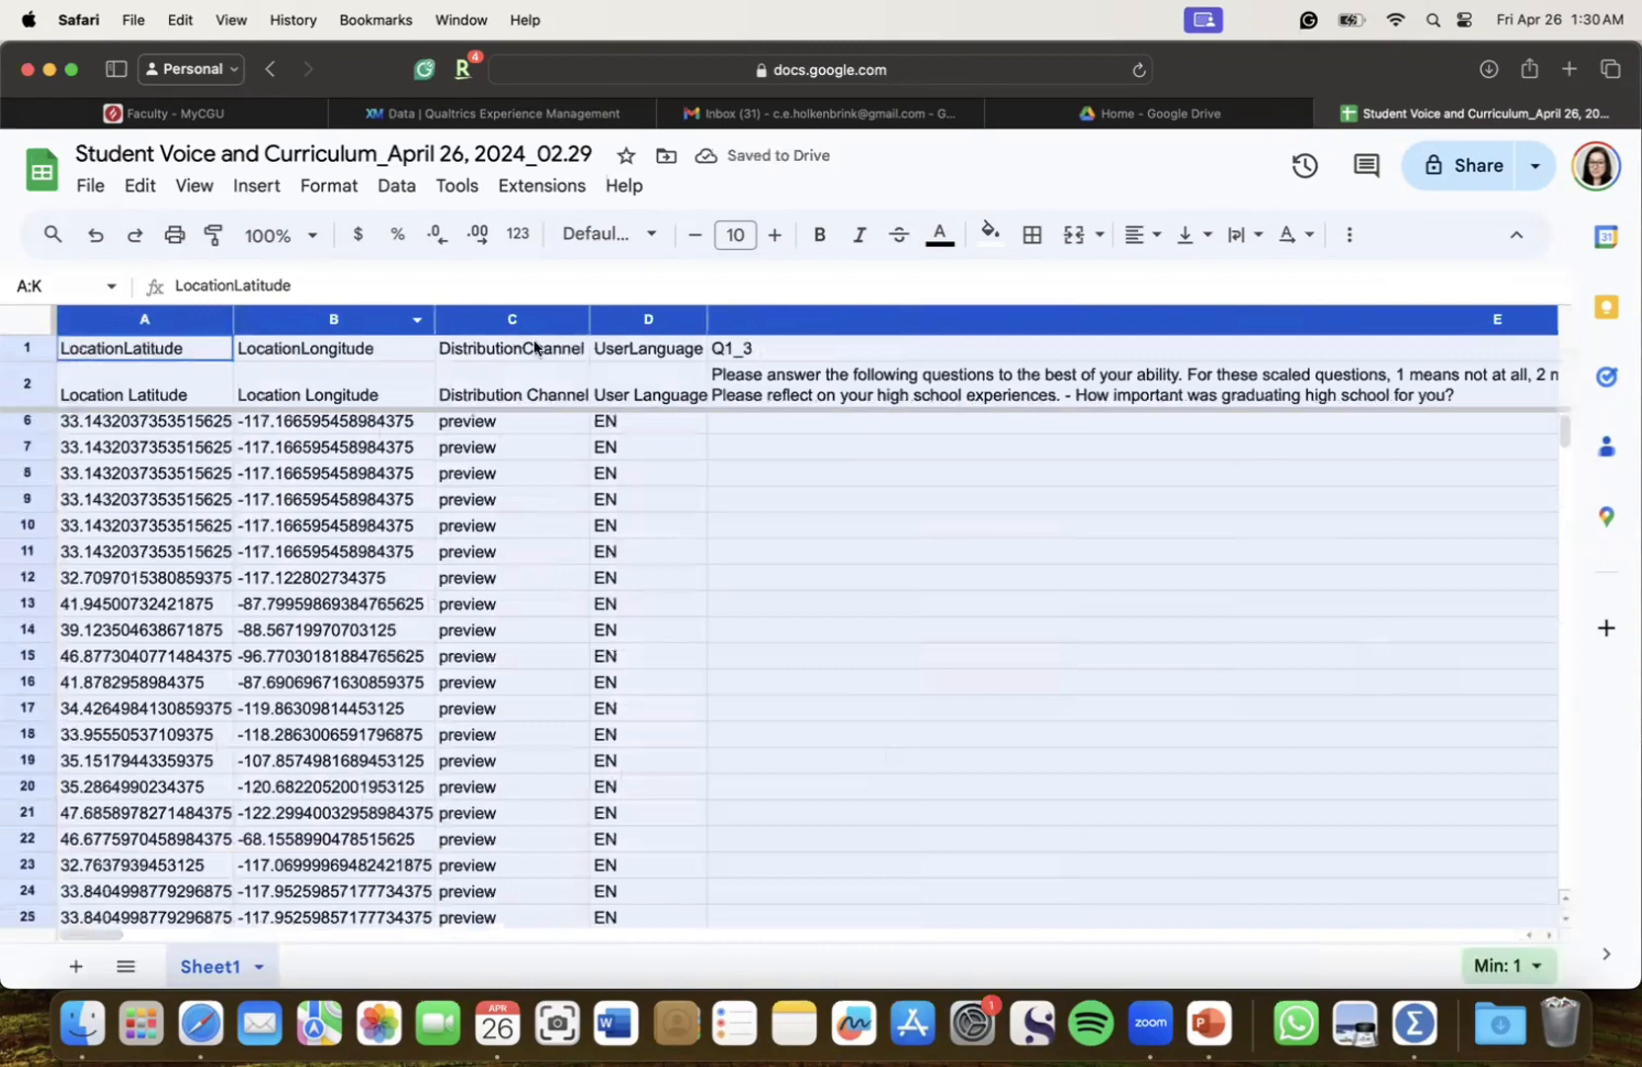
{"action": "left_click", "coordinate": [842, 504]}
{"action": "left_click", "coordinate": [144, 319]}
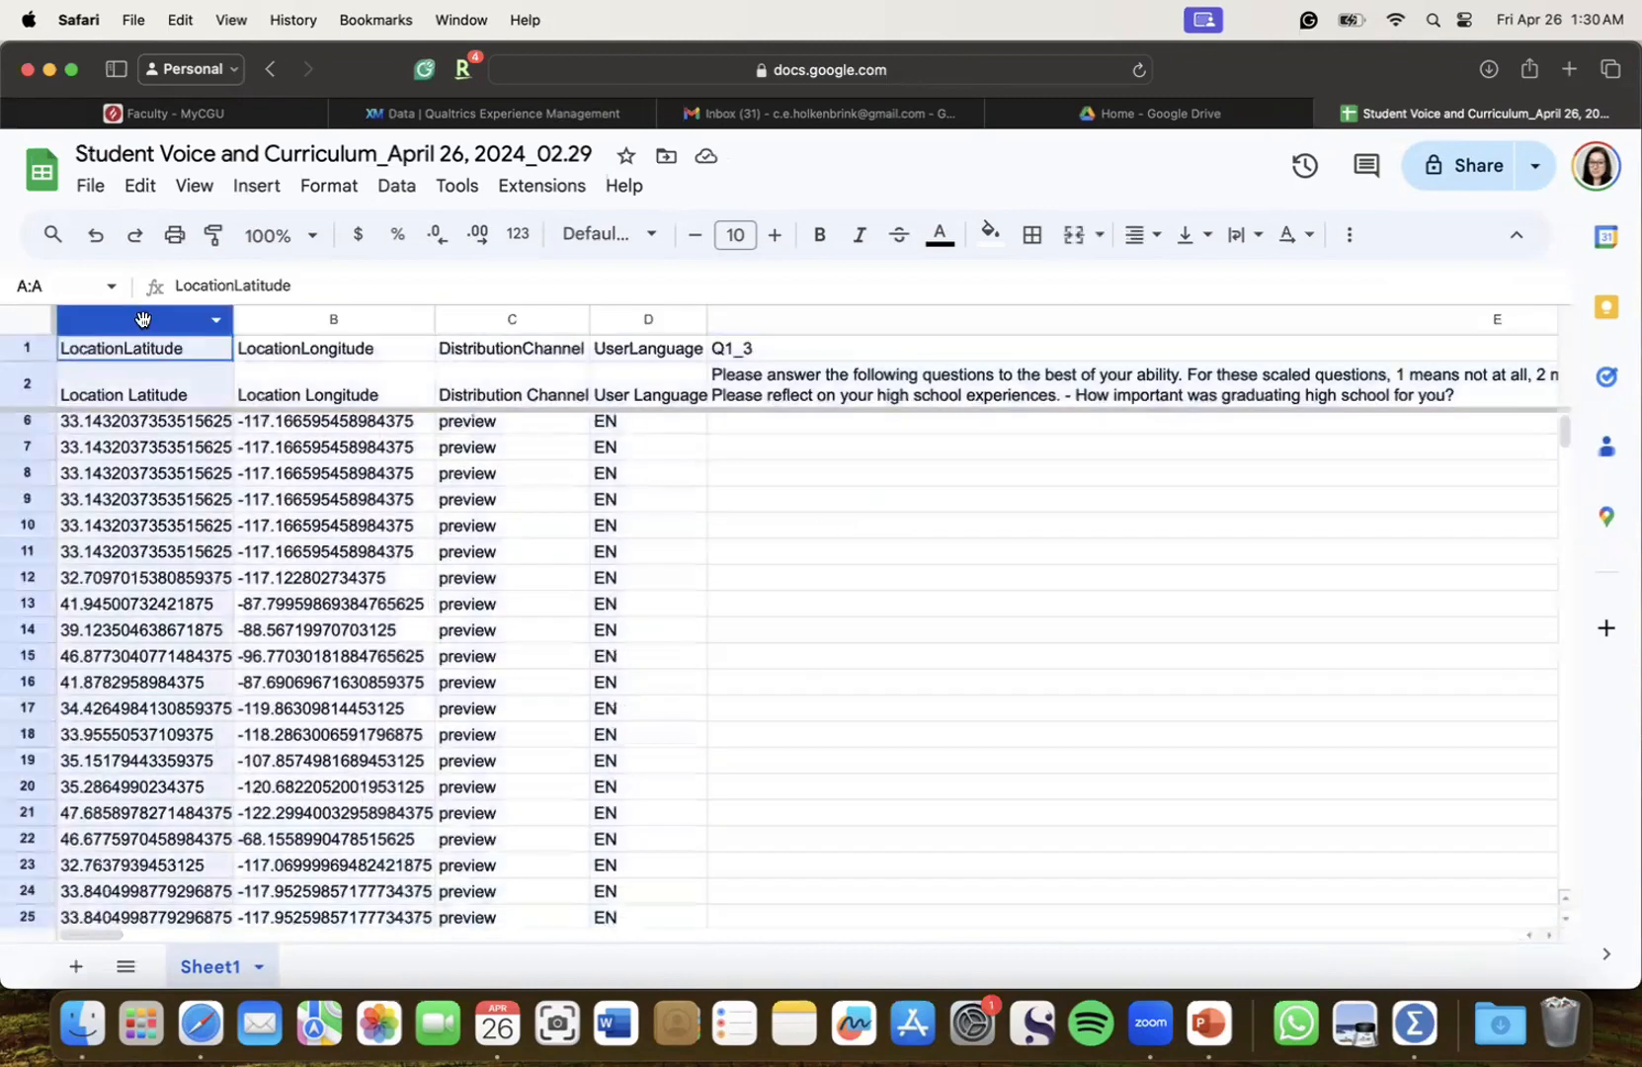
{"action": "scroll", "coordinate": [872, 515], "scroll_direction": "right", "scroll_amount": 5}
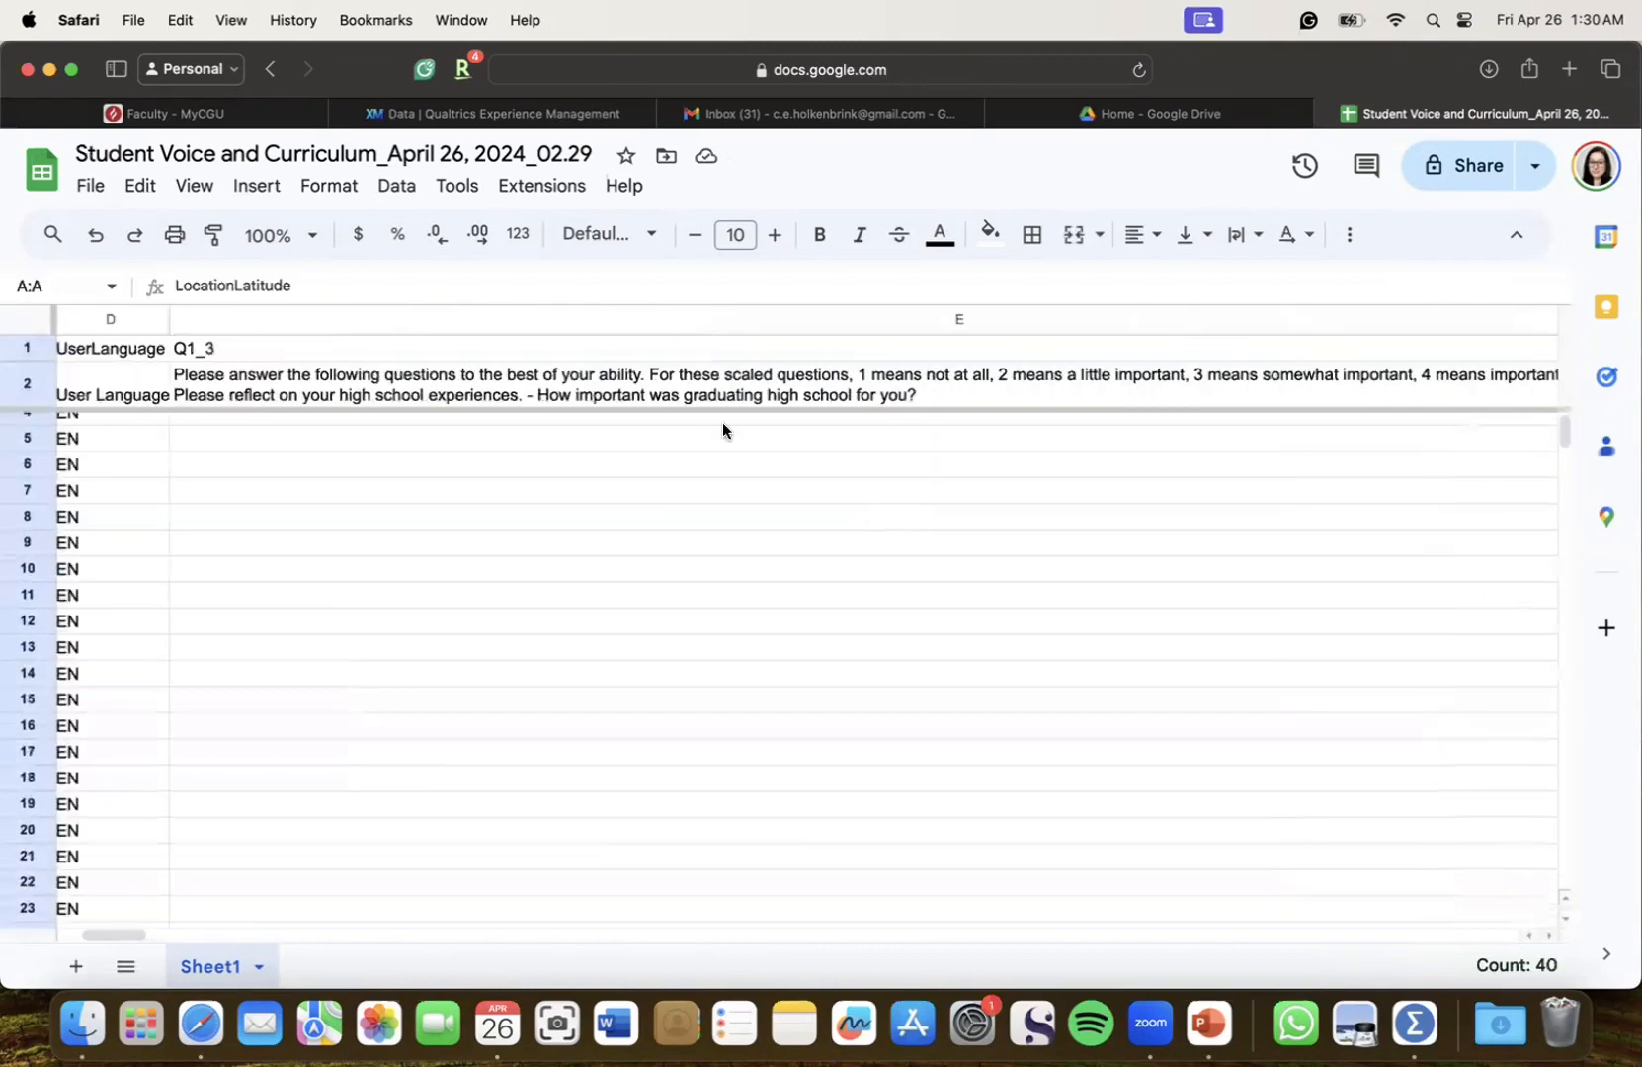
{"action": "scroll", "coordinate": [722, 422], "scroll_direction": "left", "scroll_amount": 5}
{"action": "left_click", "coordinate": [627, 319], "text": "shift"}
{"action": "right_click", "coordinate": [626, 319]}
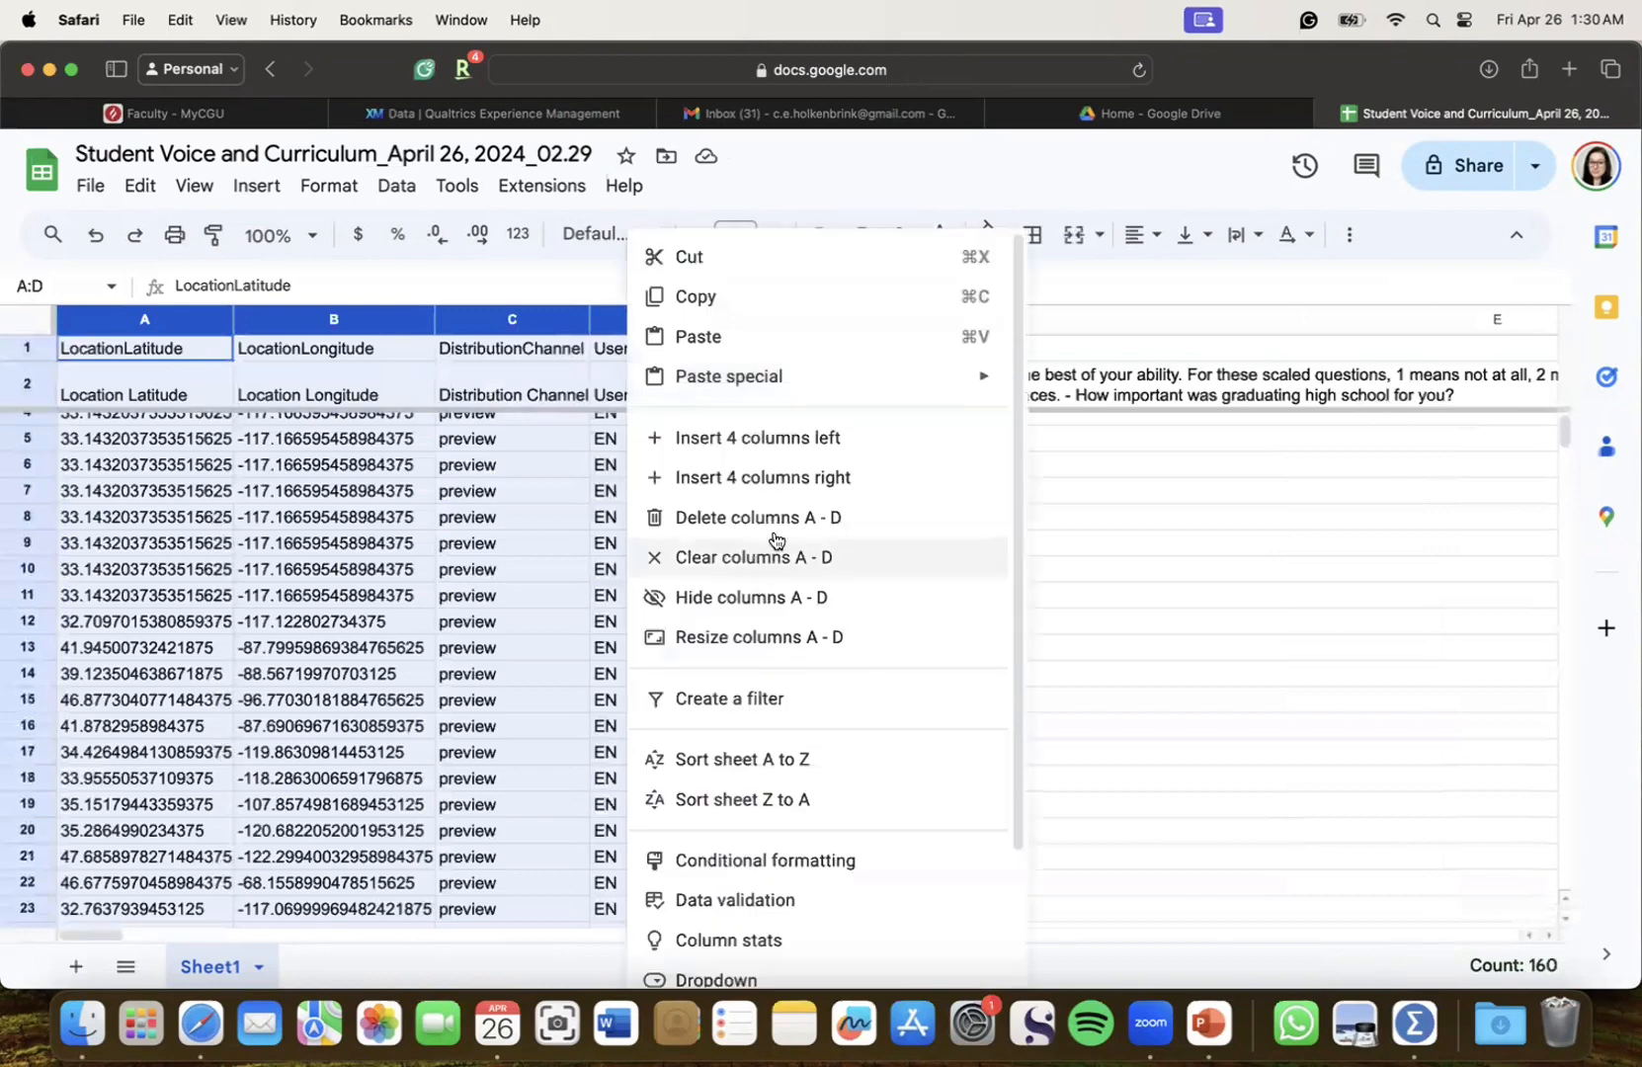
{"action": "left_click", "coordinate": [769, 532]}
{"action": "left_click", "coordinate": [1225, 591]}
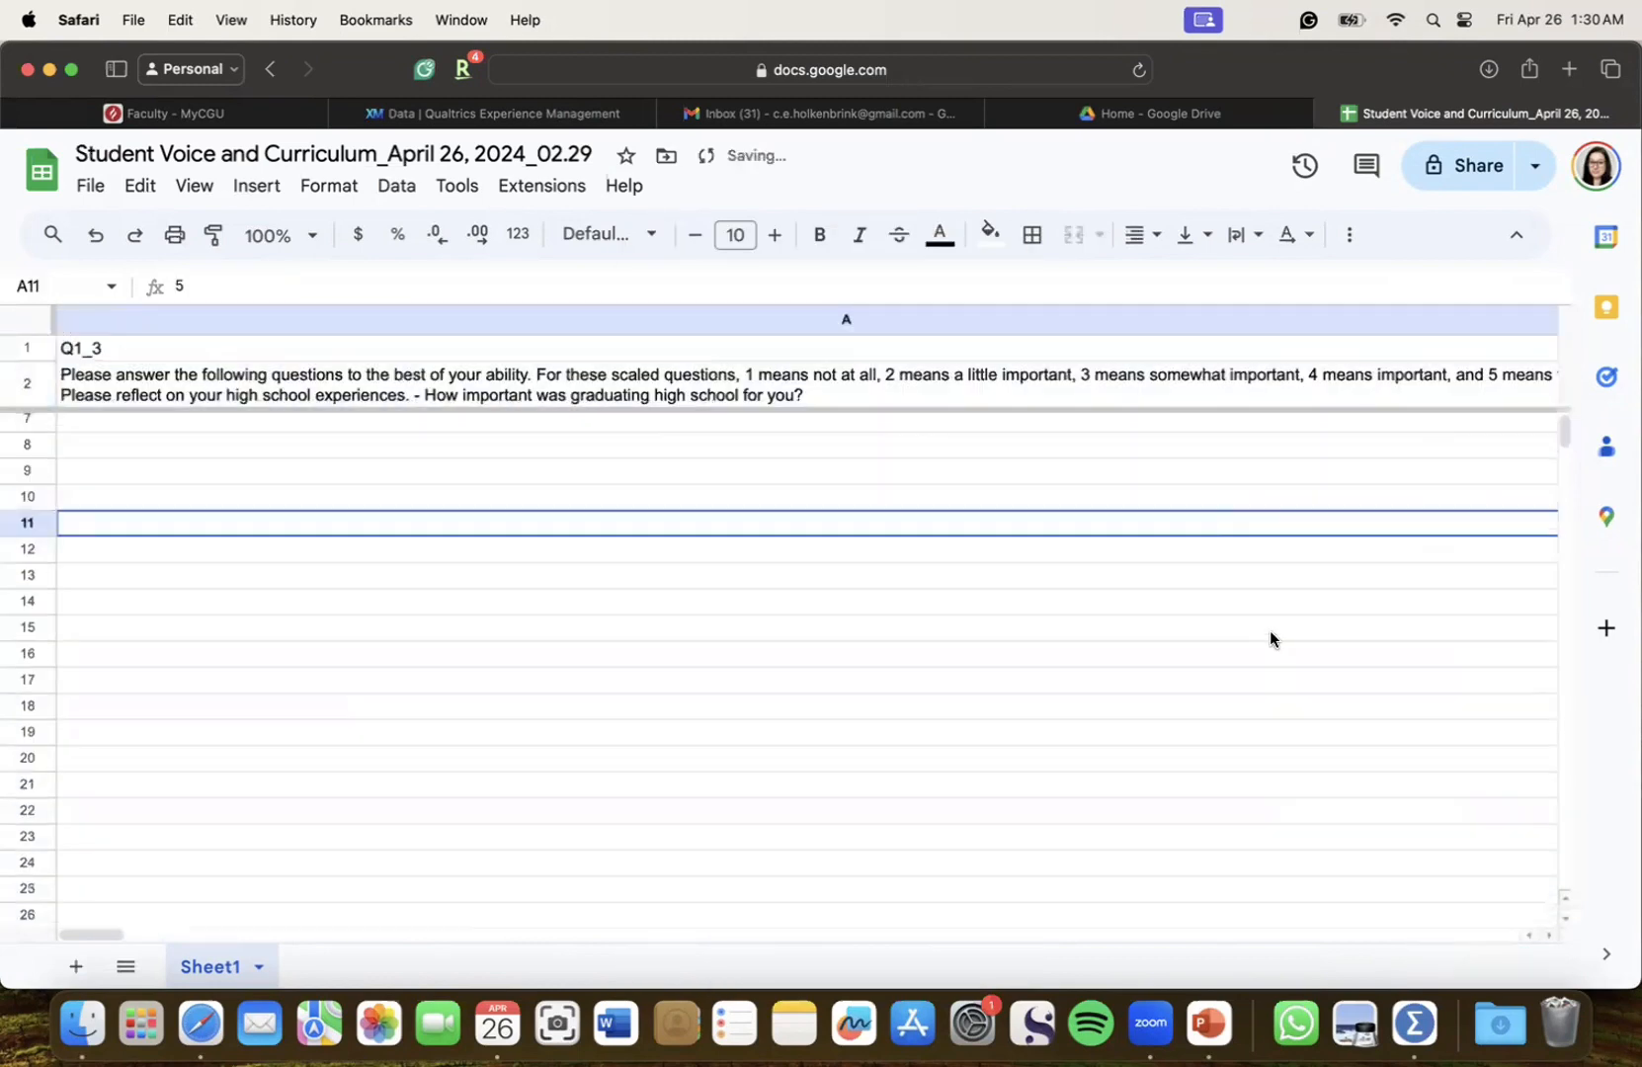
Look over the Q1_3 and Q1_2 responses, and add a new sheet named Calculations
{"action": "scroll", "coordinate": [1272, 637], "scroll_direction": "right", "scroll_amount": 10}
{"action": "scroll", "coordinate": [1271, 637], "scroll_direction": "right", "scroll_amount": 5}
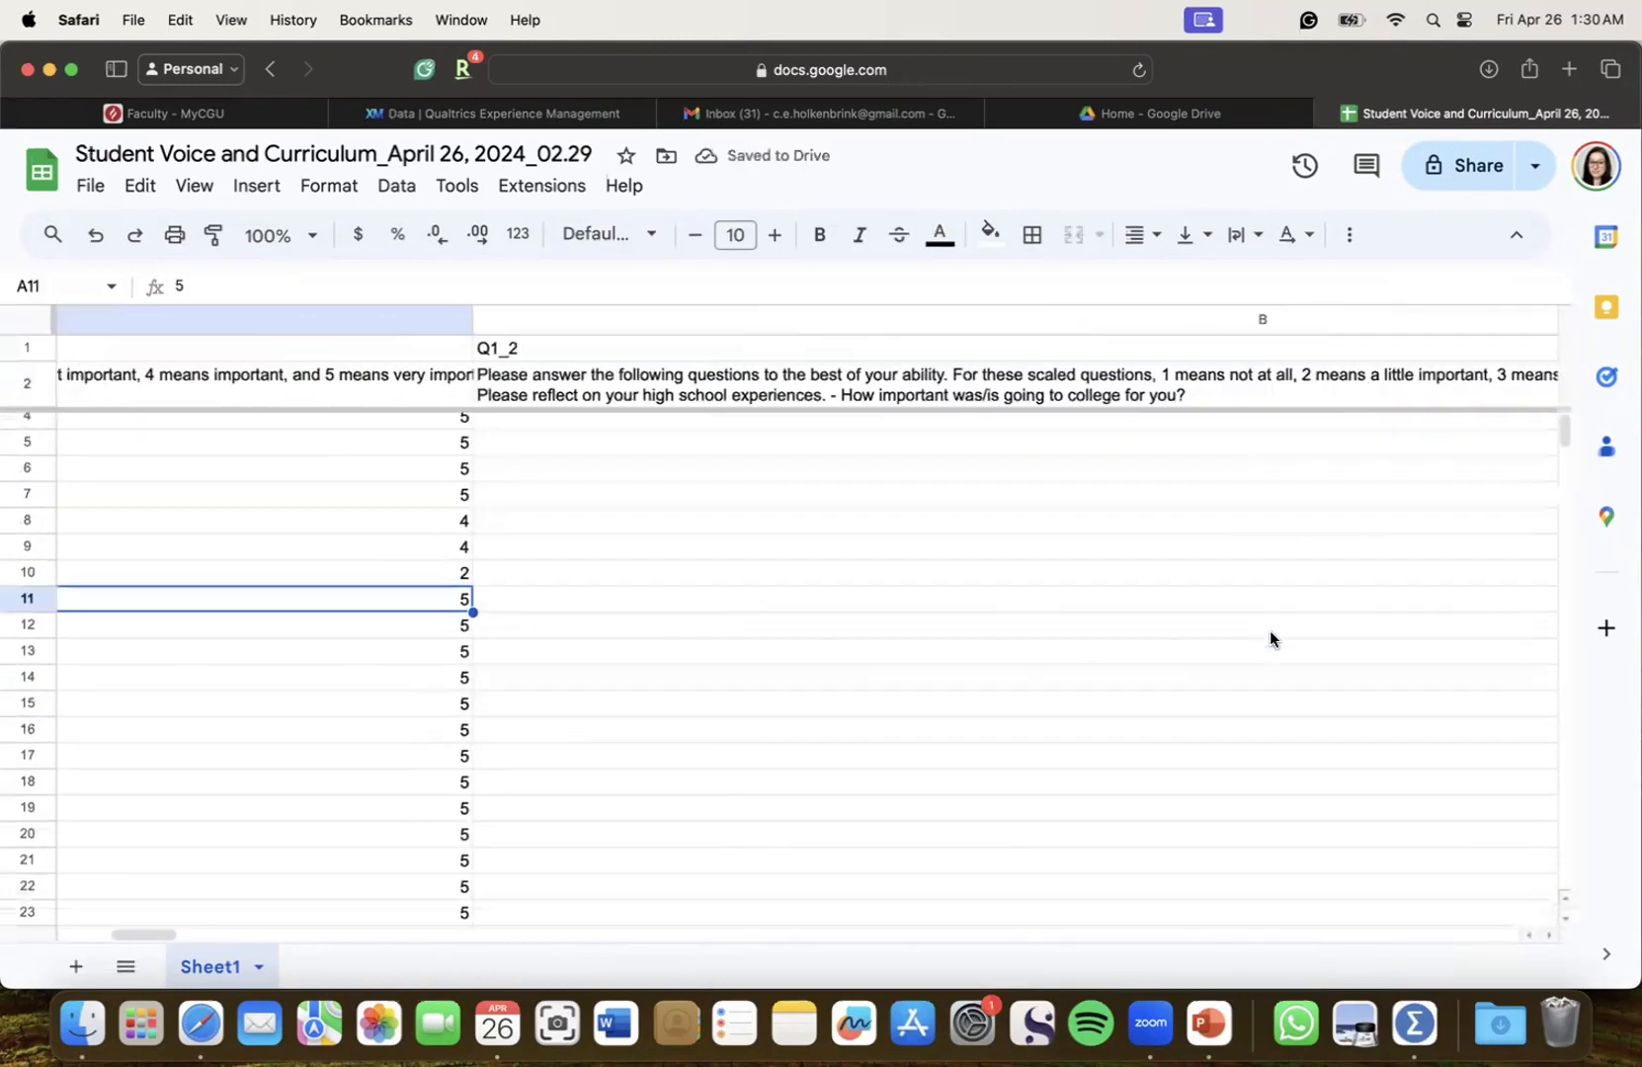
{"action": "scroll", "coordinate": [1157, 808], "scroll_direction": "left", "scroll_amount": 5}
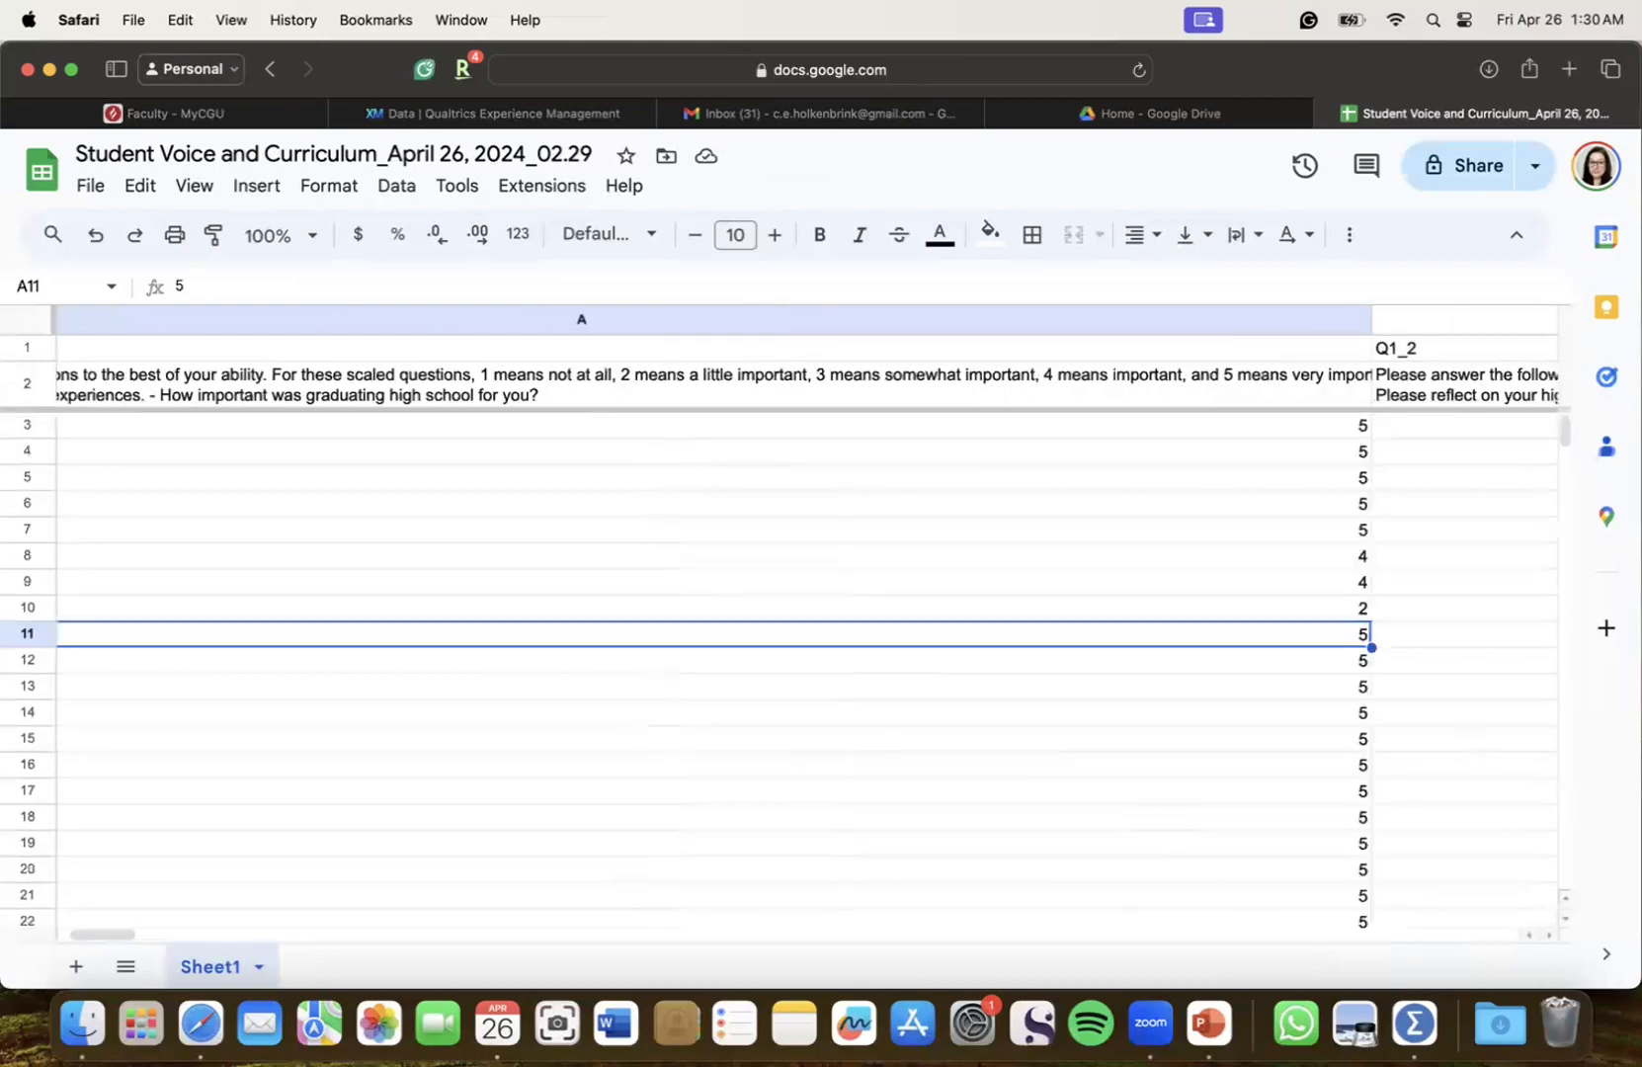
{"action": "scroll", "coordinate": [1483, 800], "scroll_direction": "left", "scroll_amount": 5}
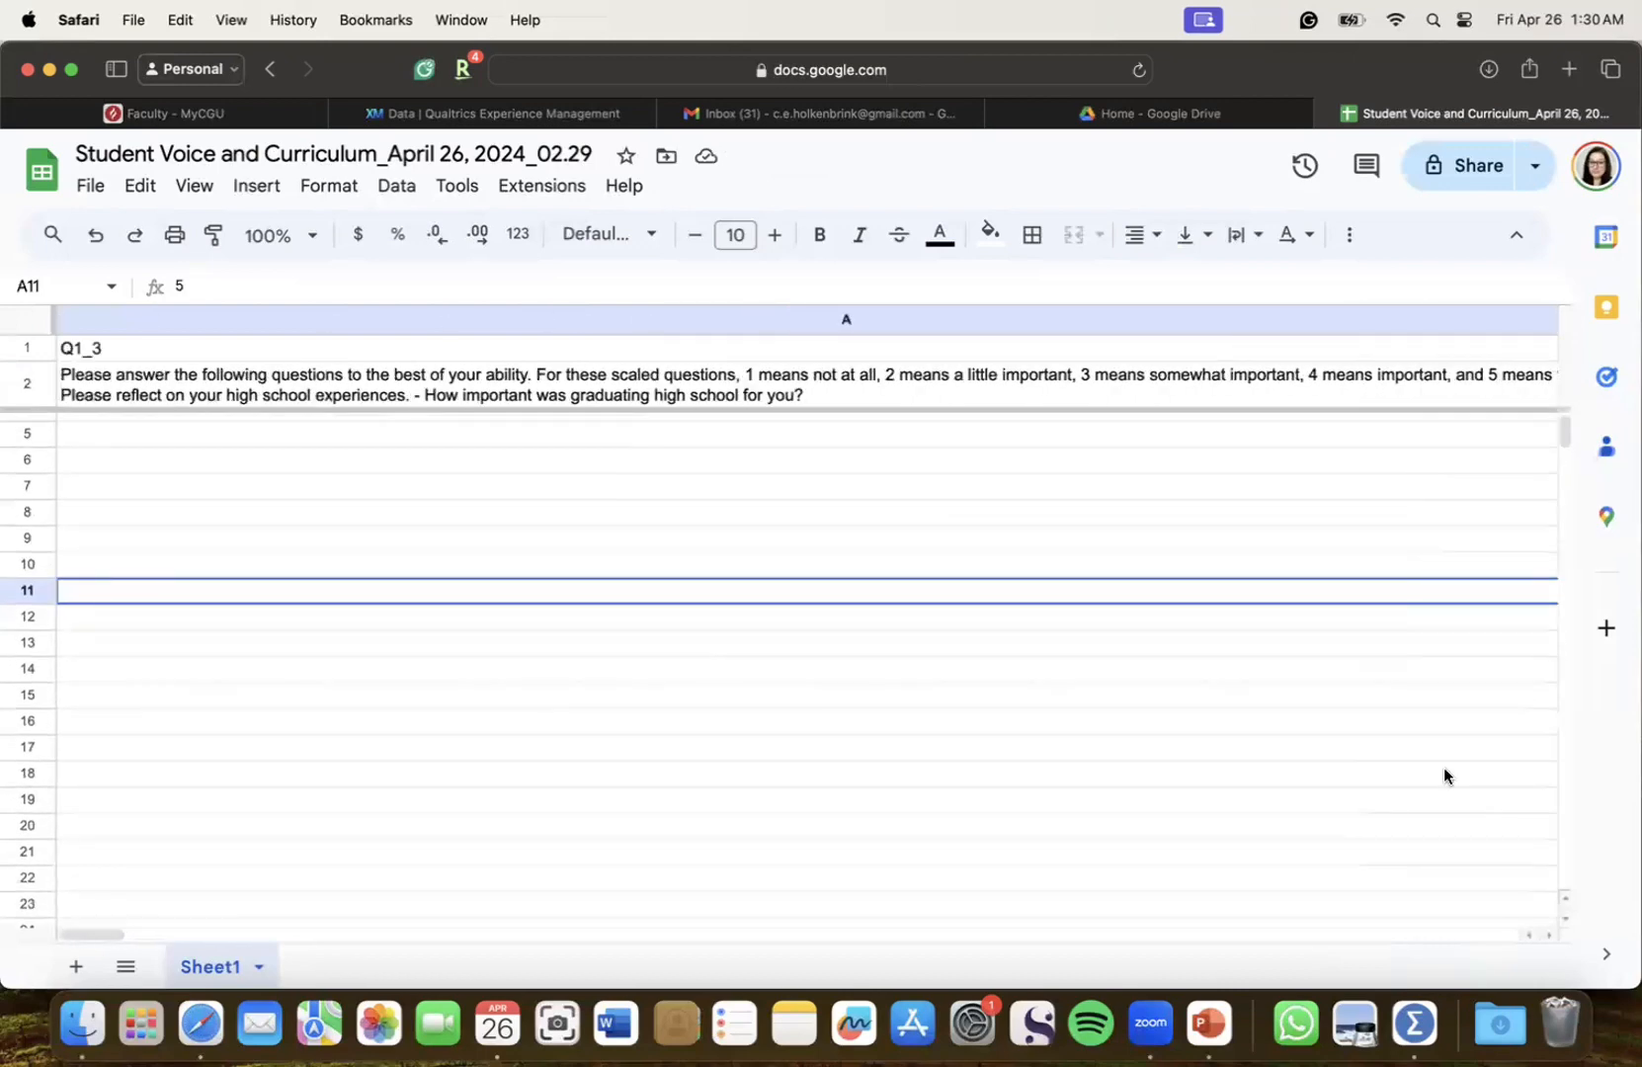
{"action": "left_click", "coordinate": [79, 966]}
{"action": "double_click", "coordinate": [329, 965]}
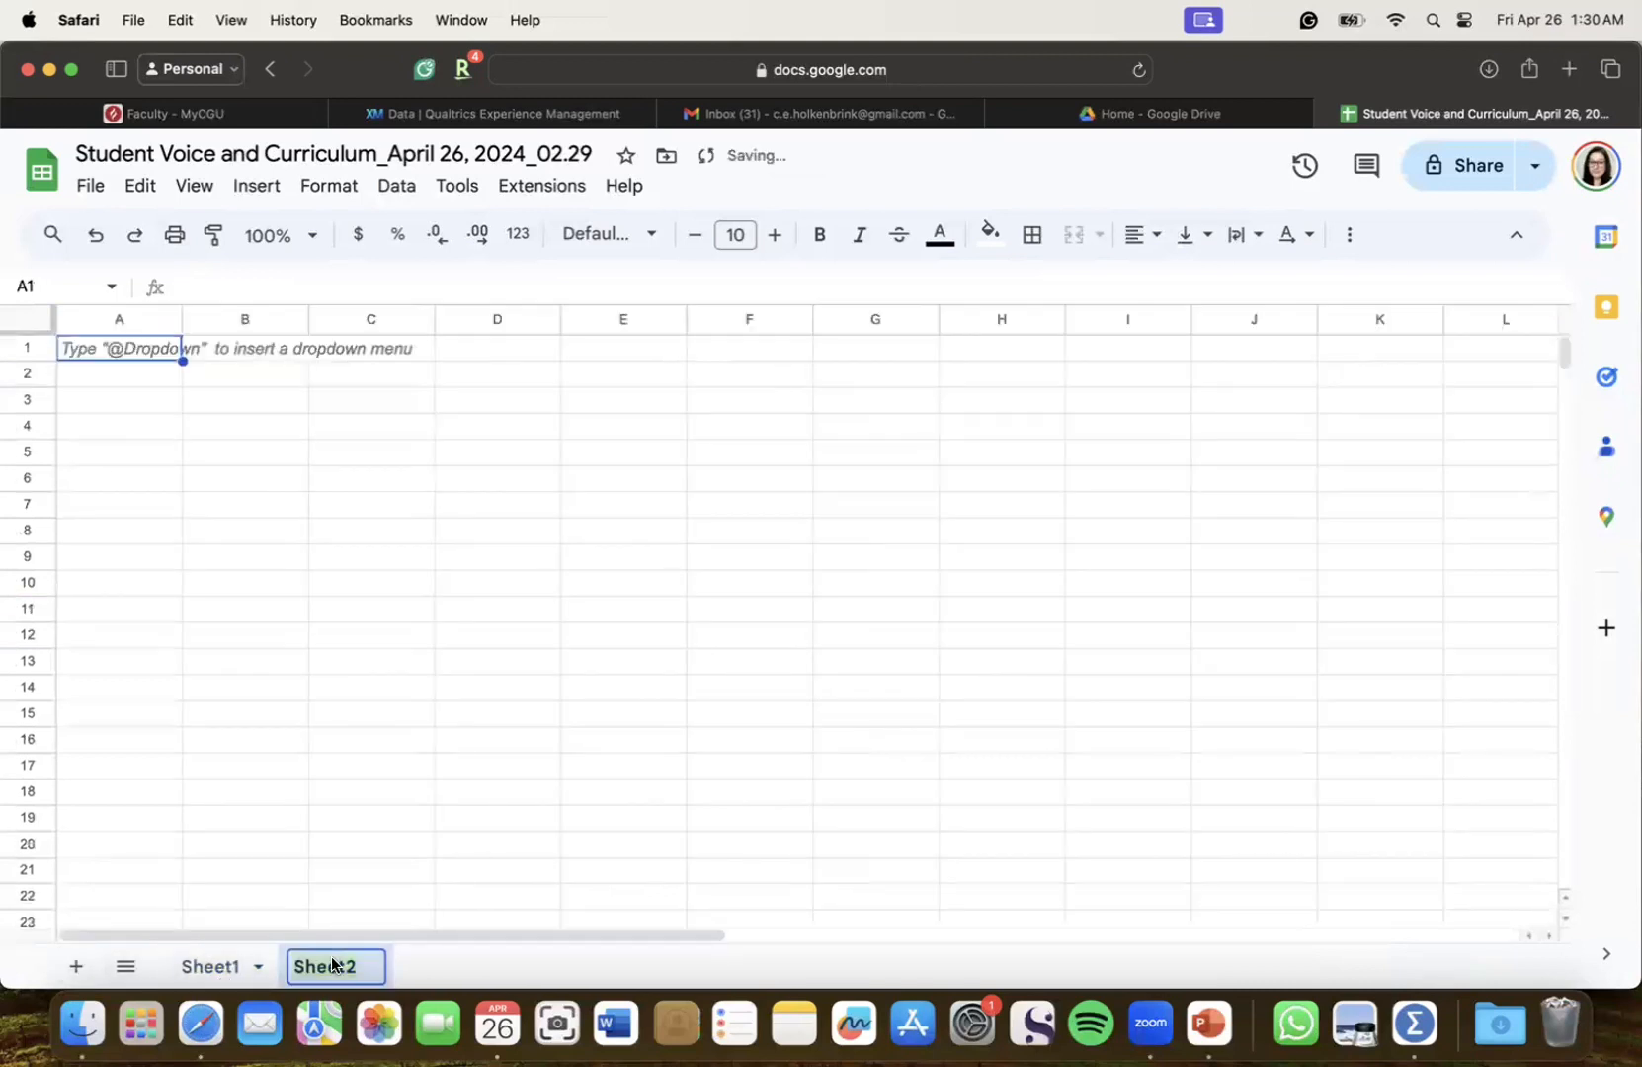
{"action": "type", "text": "Calculations"}
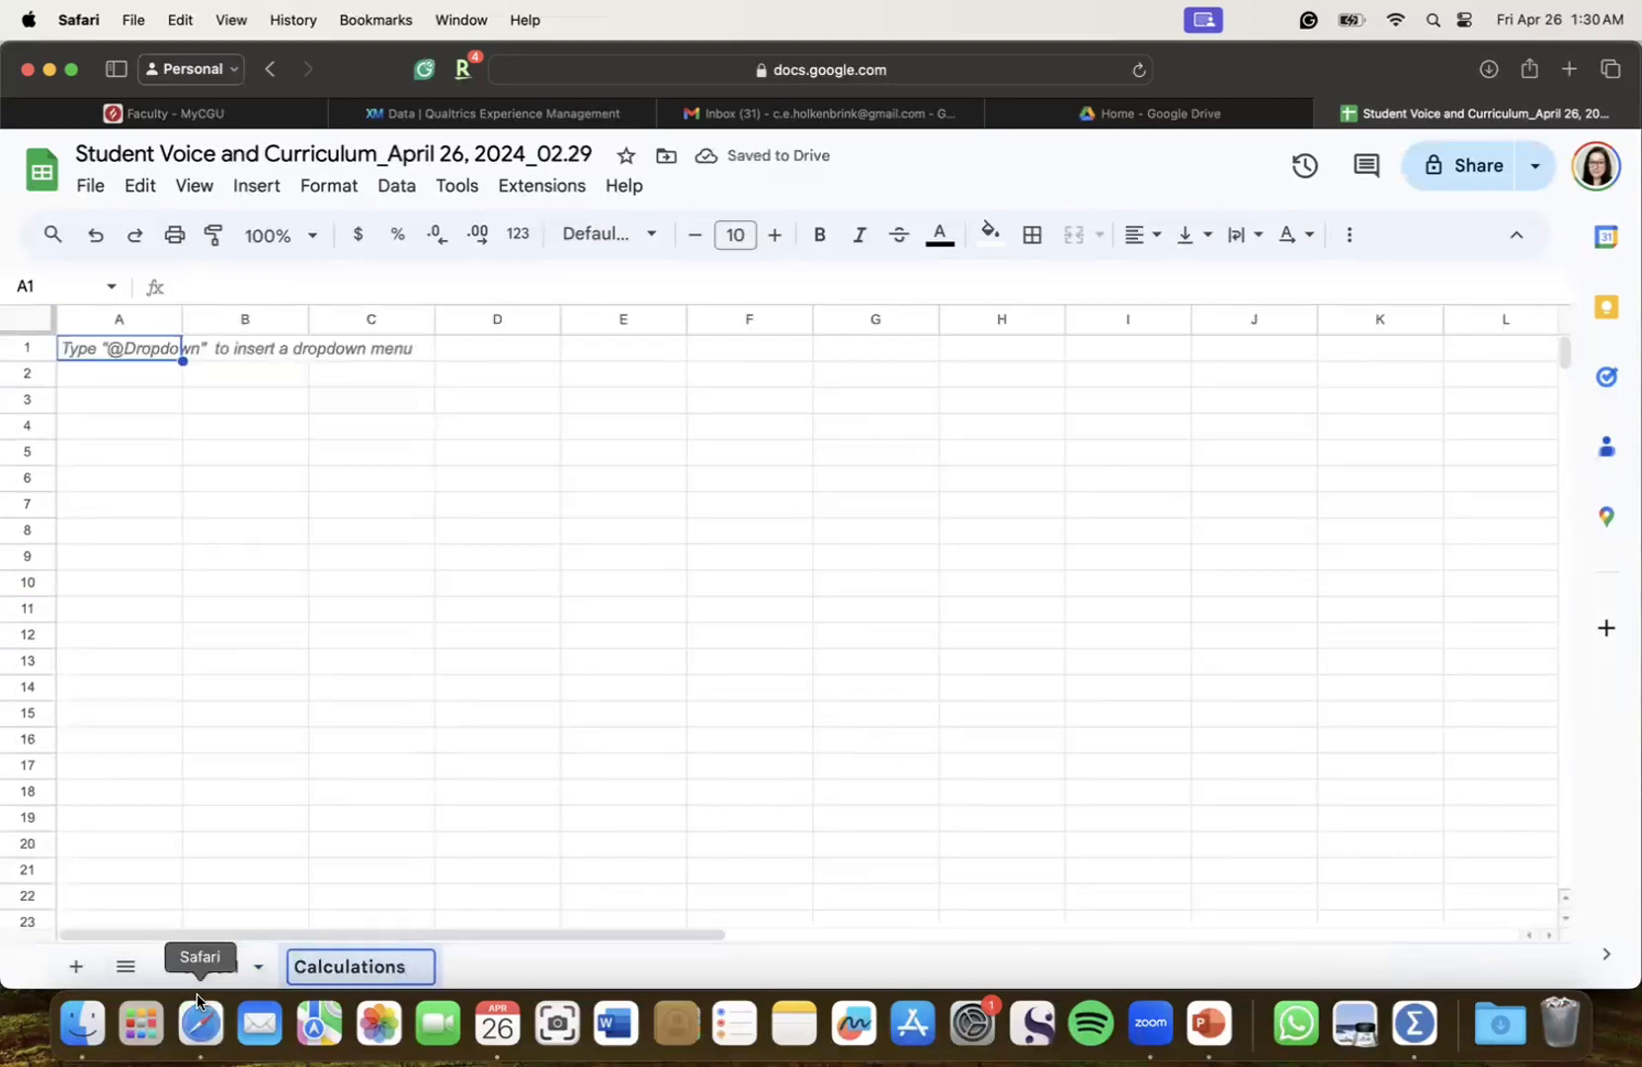
Copy the whole Q1_3 column on the importance of graduating high school from Sheet1 into column A of Calculations
{"action": "left_click", "coordinate": [216, 973]}
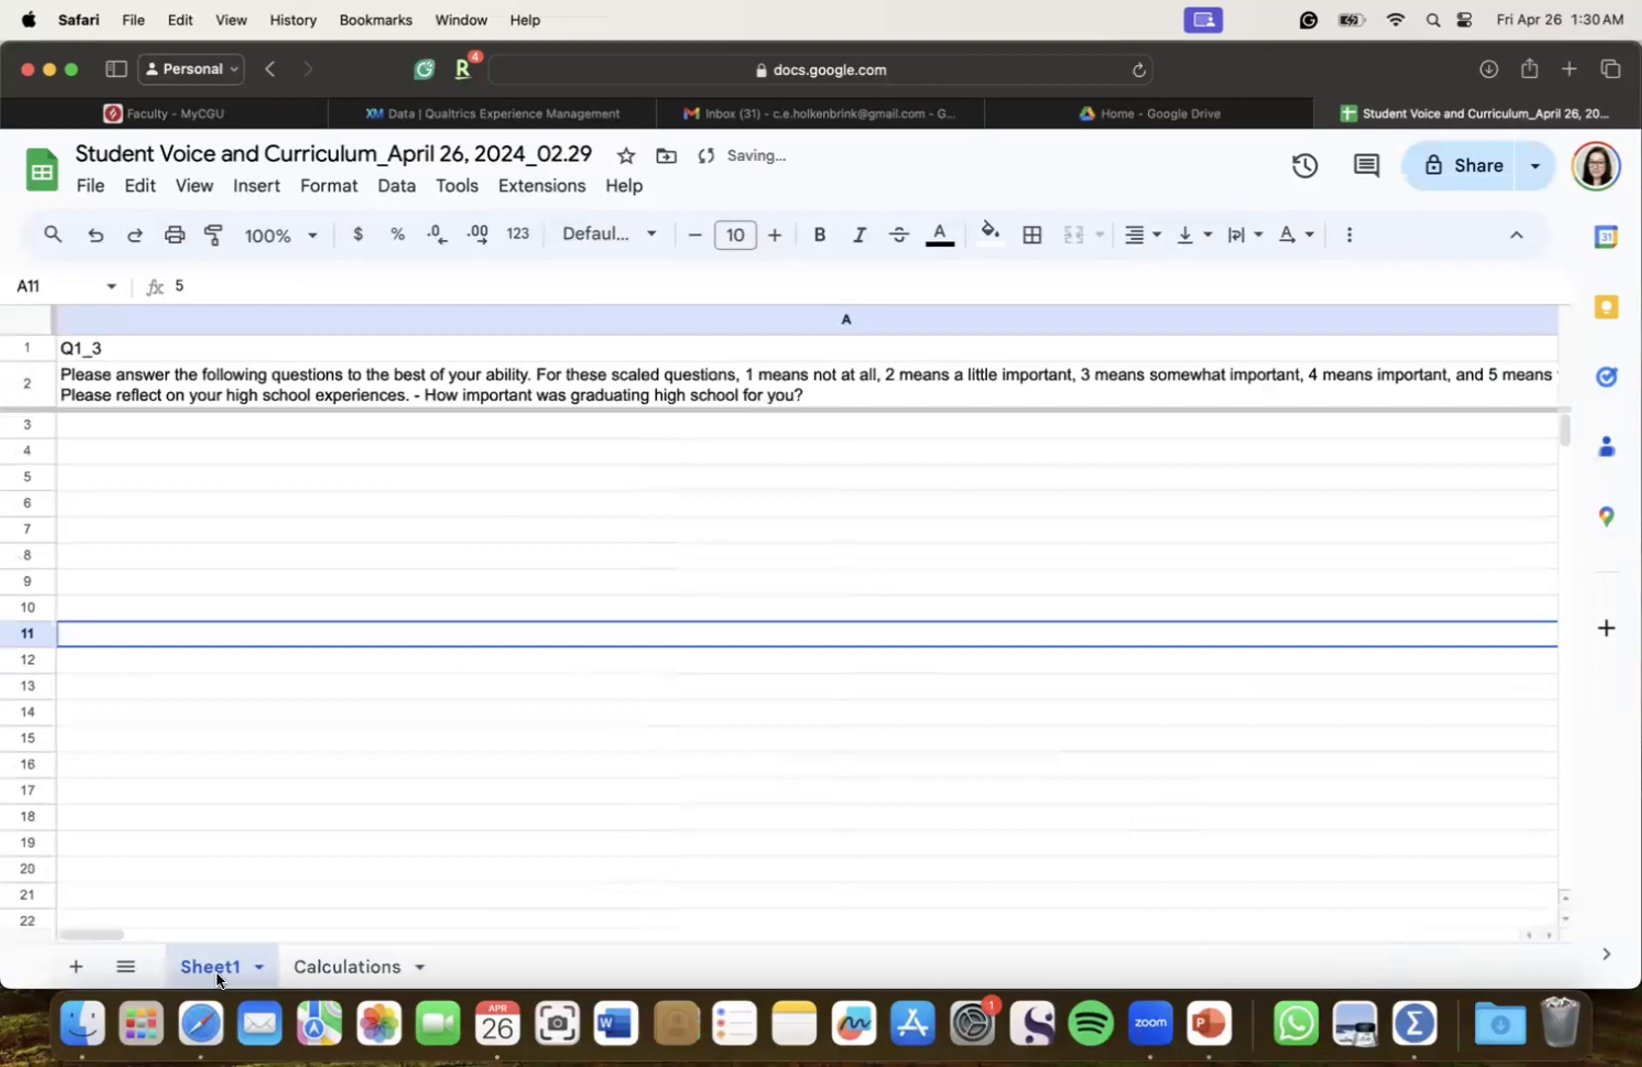
{"action": "scroll", "coordinate": [684, 736], "scroll_direction": "right", "scroll_amount": 10}
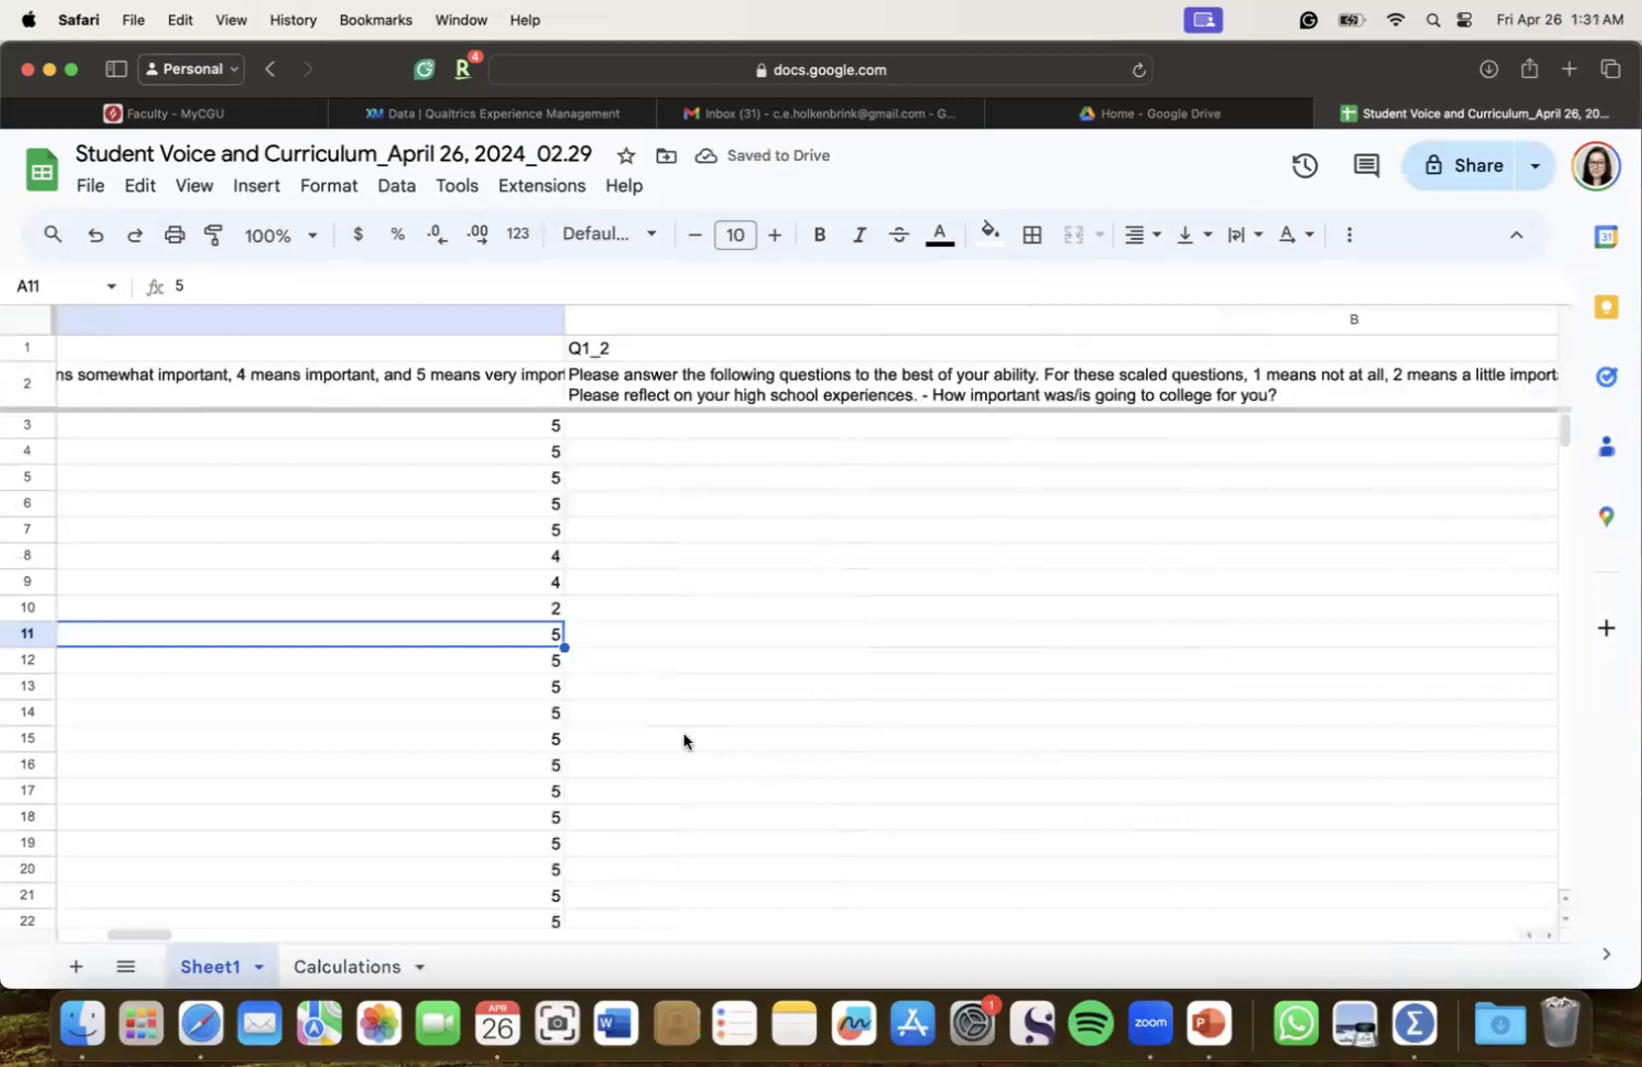
{"action": "scroll", "coordinate": [683, 736], "scroll_direction": "down", "scroll_amount": 1}
{"action": "scroll", "coordinate": [683, 732], "scroll_direction": "left", "scroll_amount": 10}
{"action": "scroll", "coordinate": [537, 493], "scroll_direction": "up", "scroll_amount": 1}
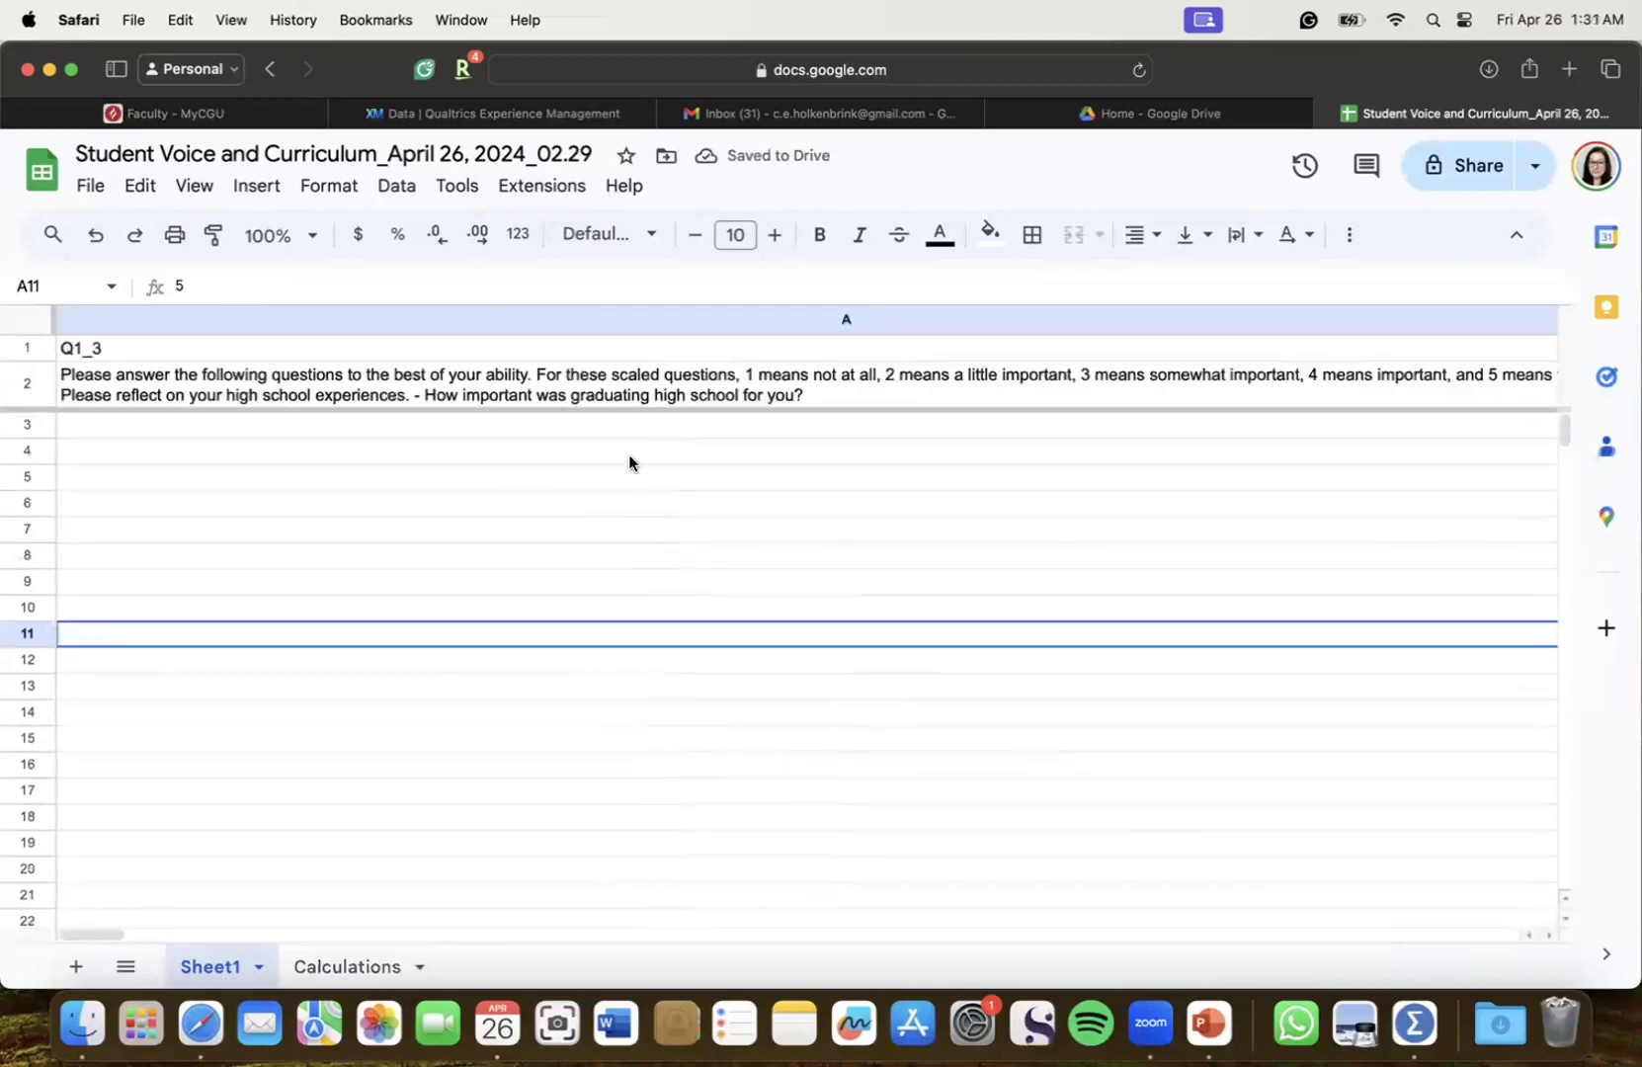
{"action": "left_click", "coordinate": [644, 318]}
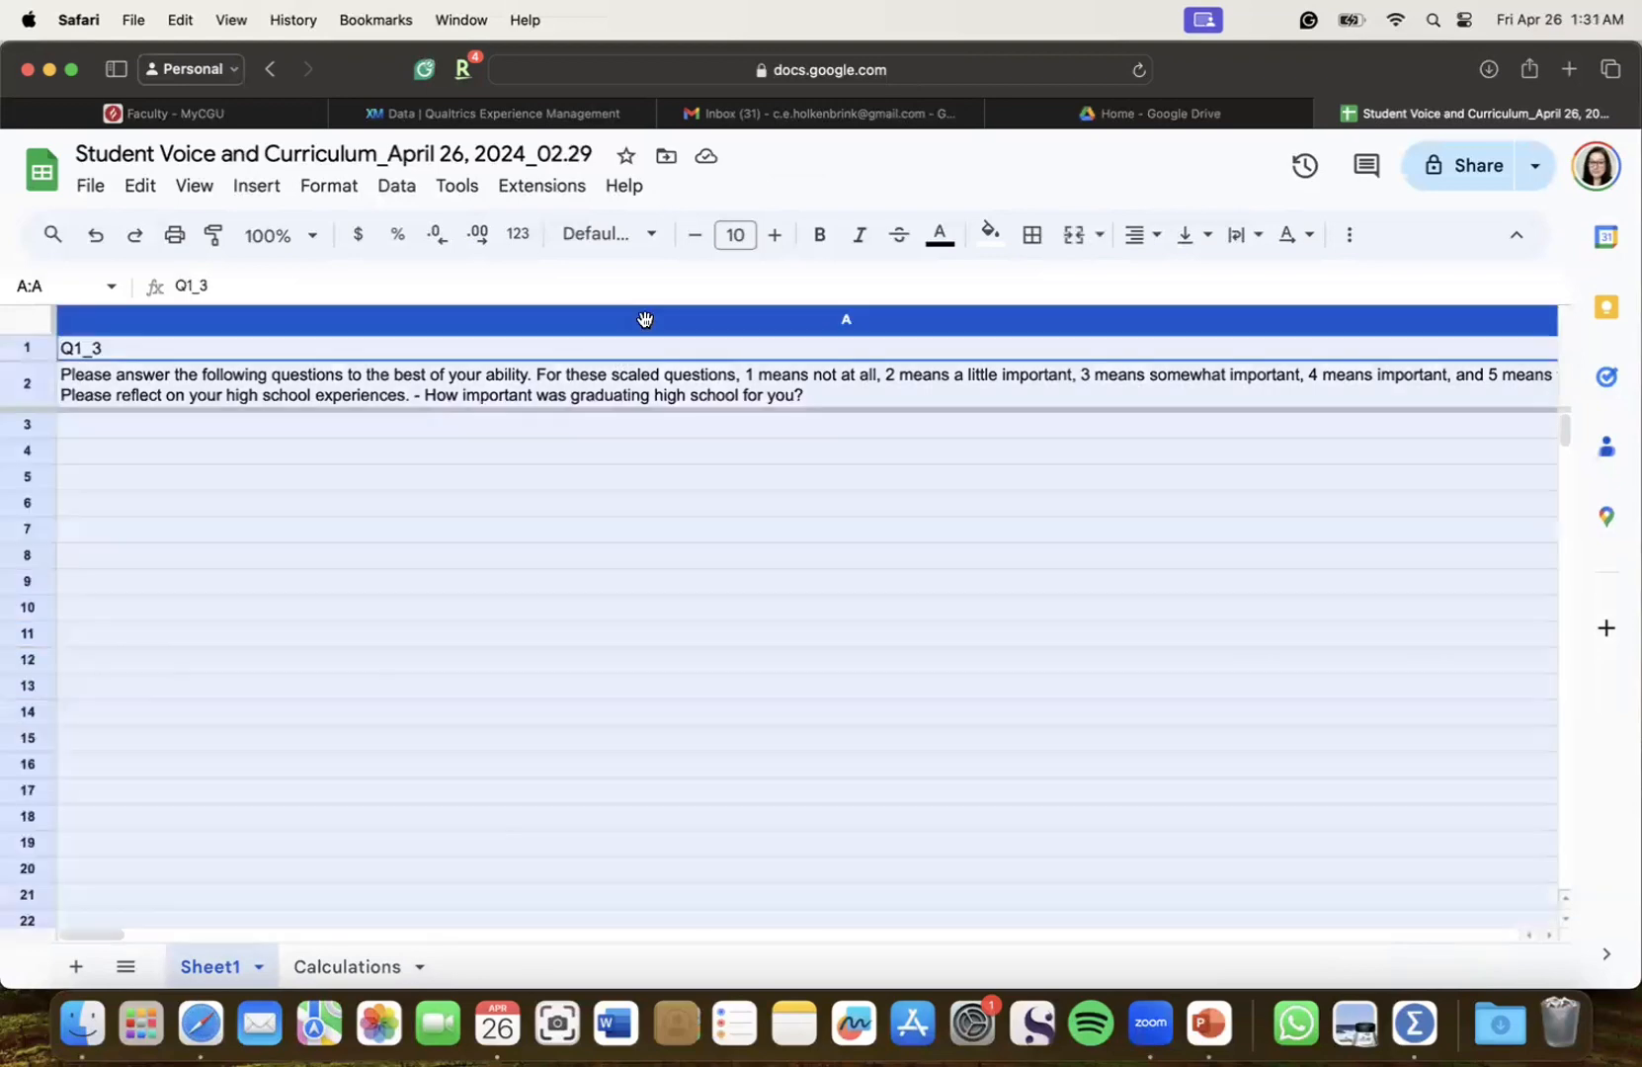
{"action": "left_click", "coordinate": [338, 956]}
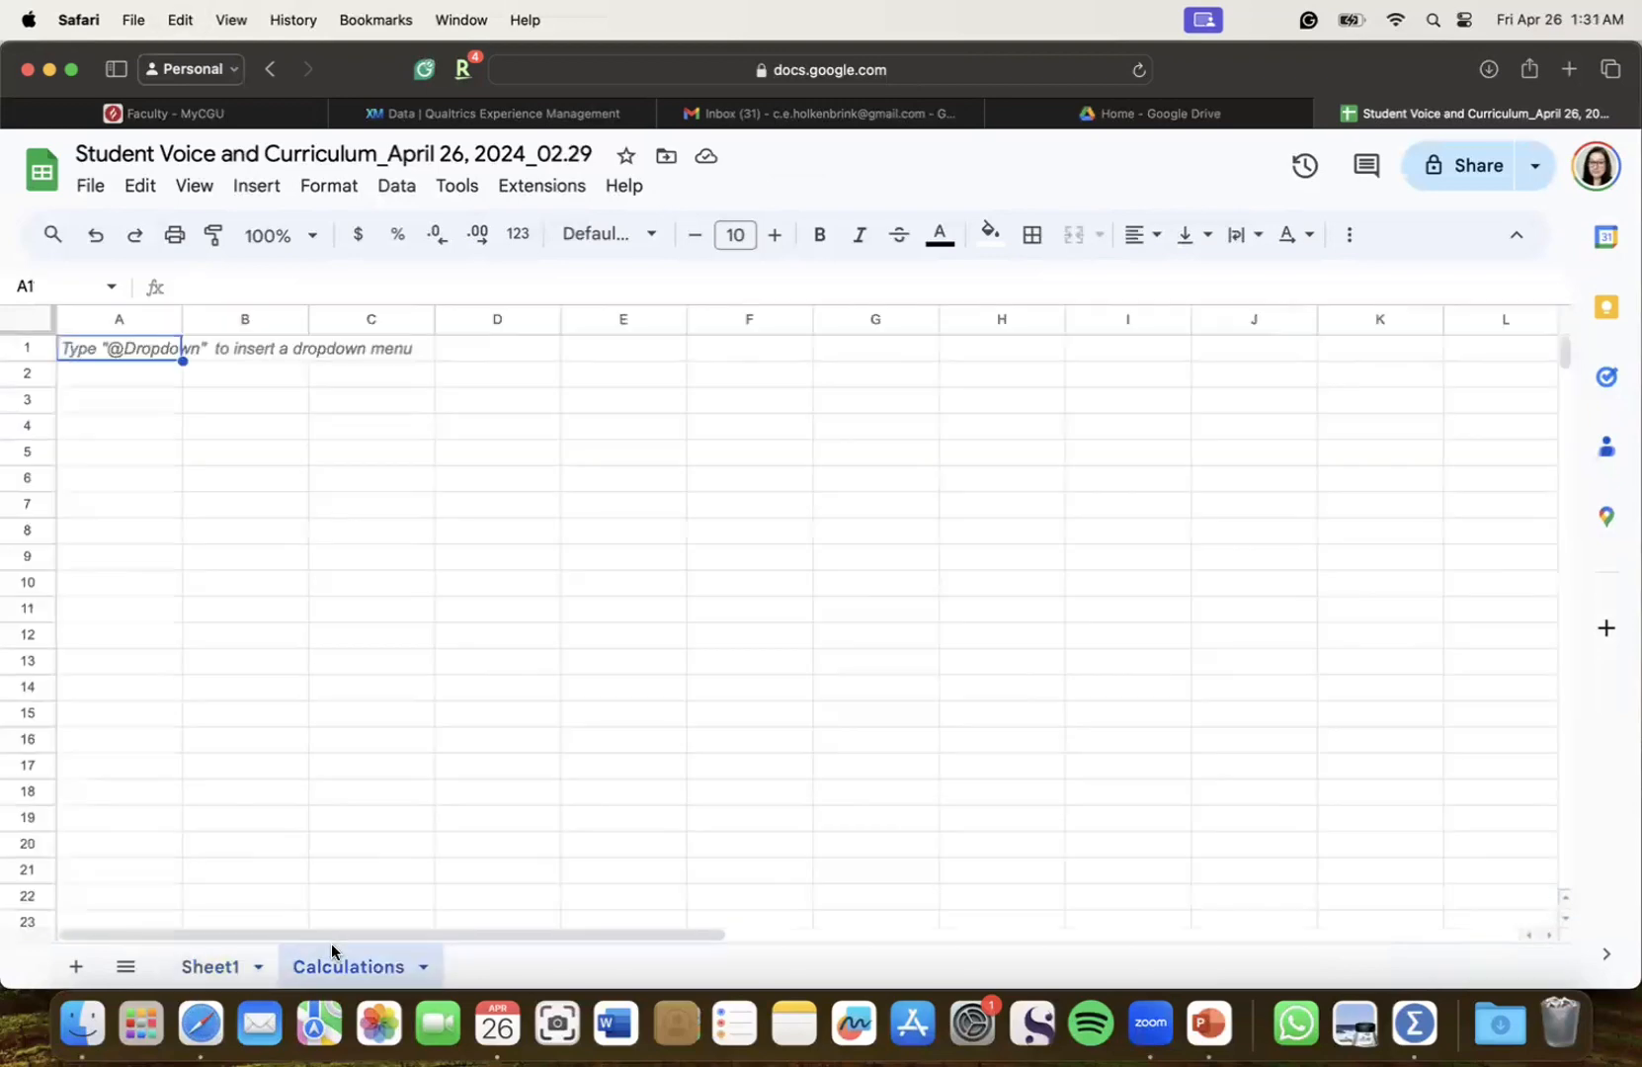
{"action": "key", "text": "super+v"}
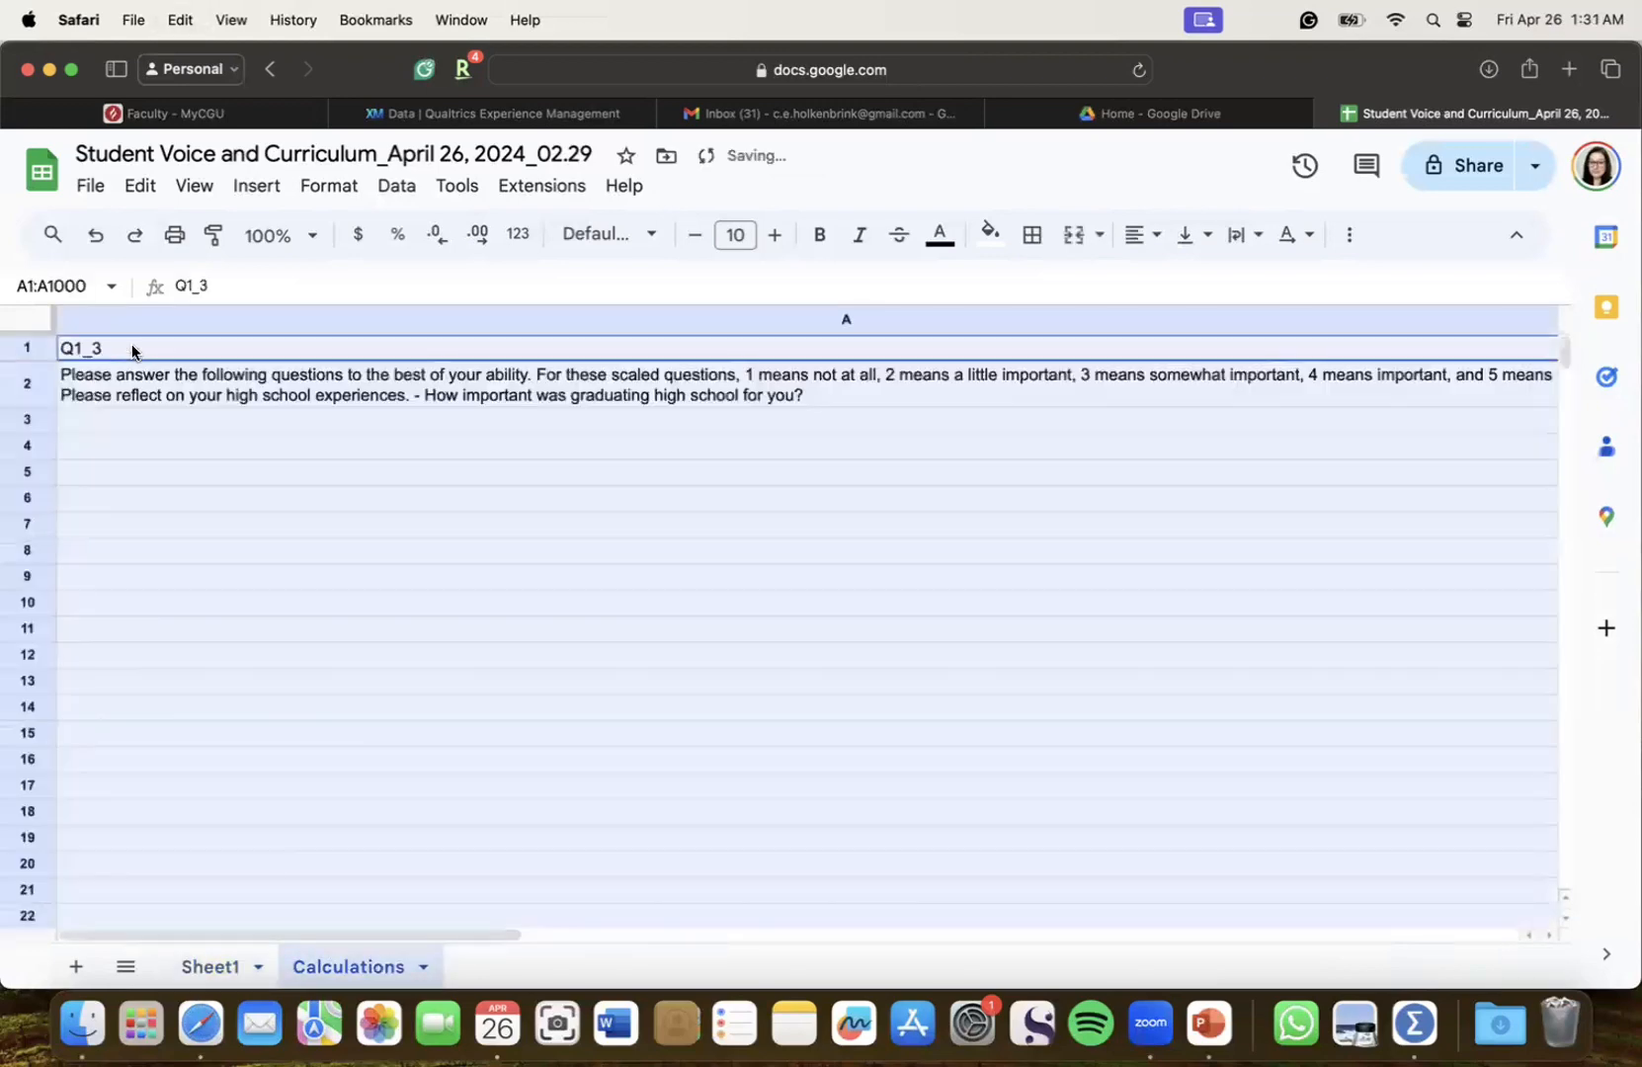
Narrow column A of the Calculations sheet so the Q1_3 responses sit closer to the question text
{"action": "scroll", "coordinate": [1305, 332], "scroll_direction": "right", "scroll_amount": 10}
{"action": "scroll", "coordinate": [1041, 345], "scroll_direction": "left", "scroll_amount": 2}
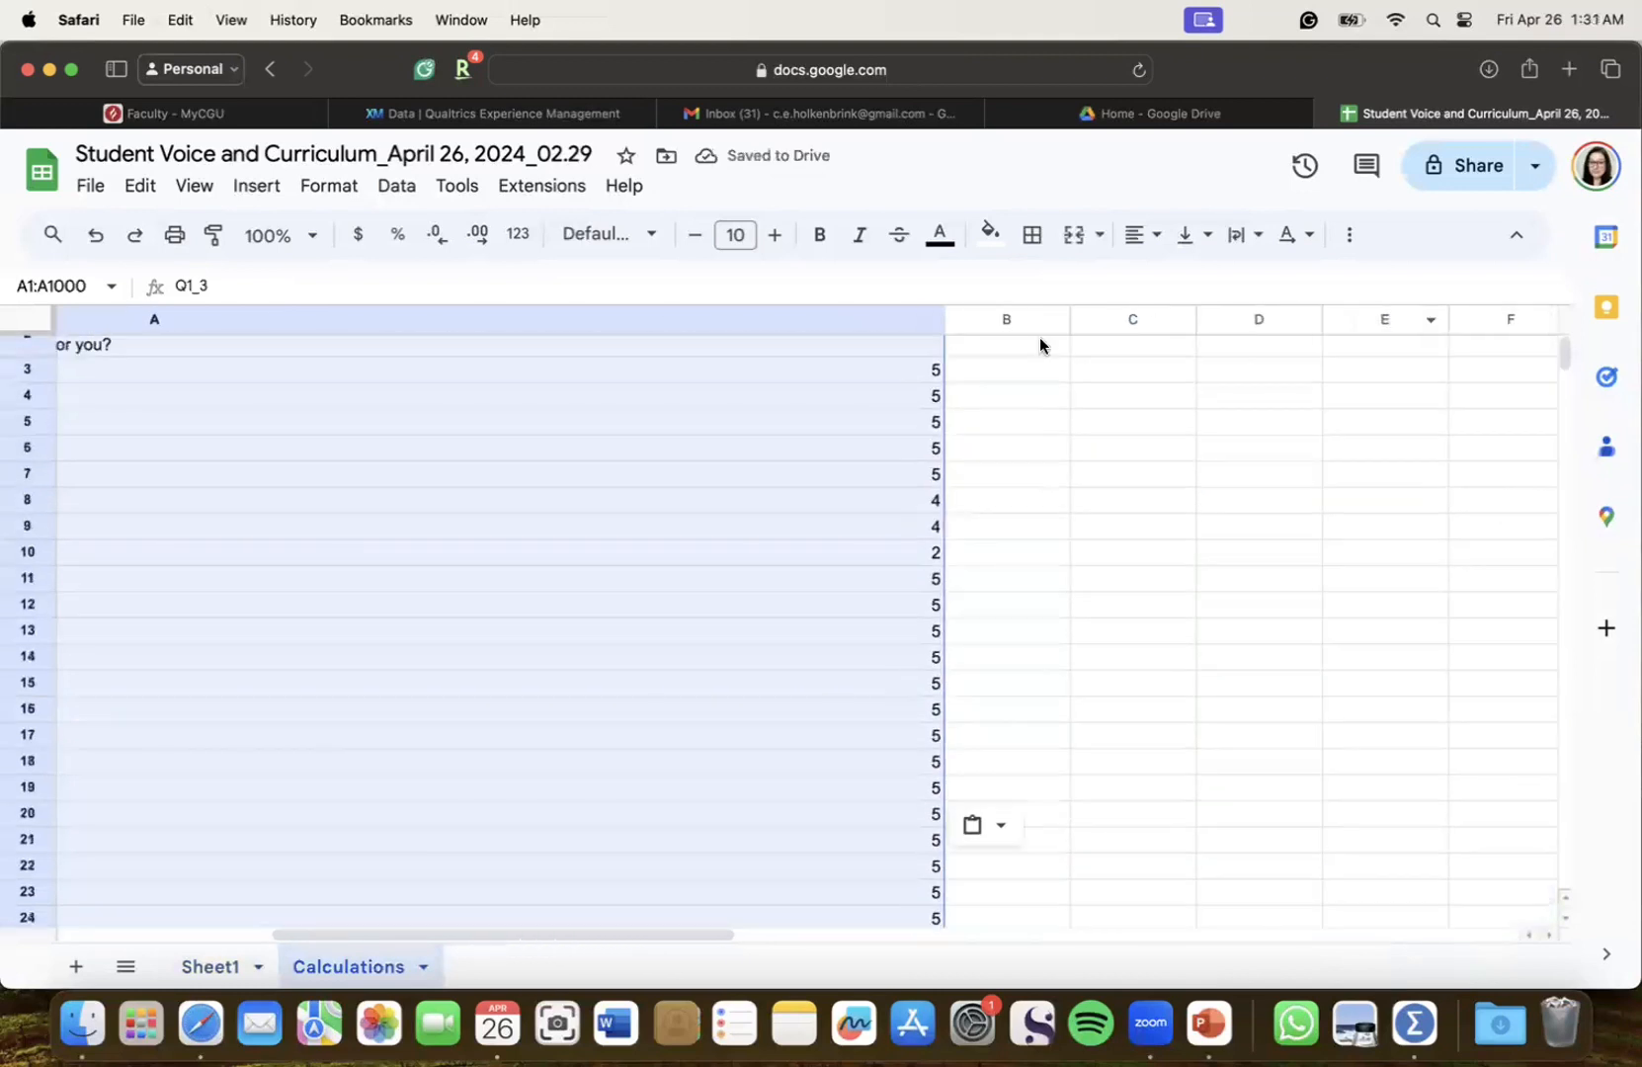
{"action": "left_click_drag", "start_coordinate": [1007, 319], "coordinate": [286, 395]}
{"action": "scroll", "coordinate": [481, 491], "scroll_direction": "left", "scroll_amount": 6}
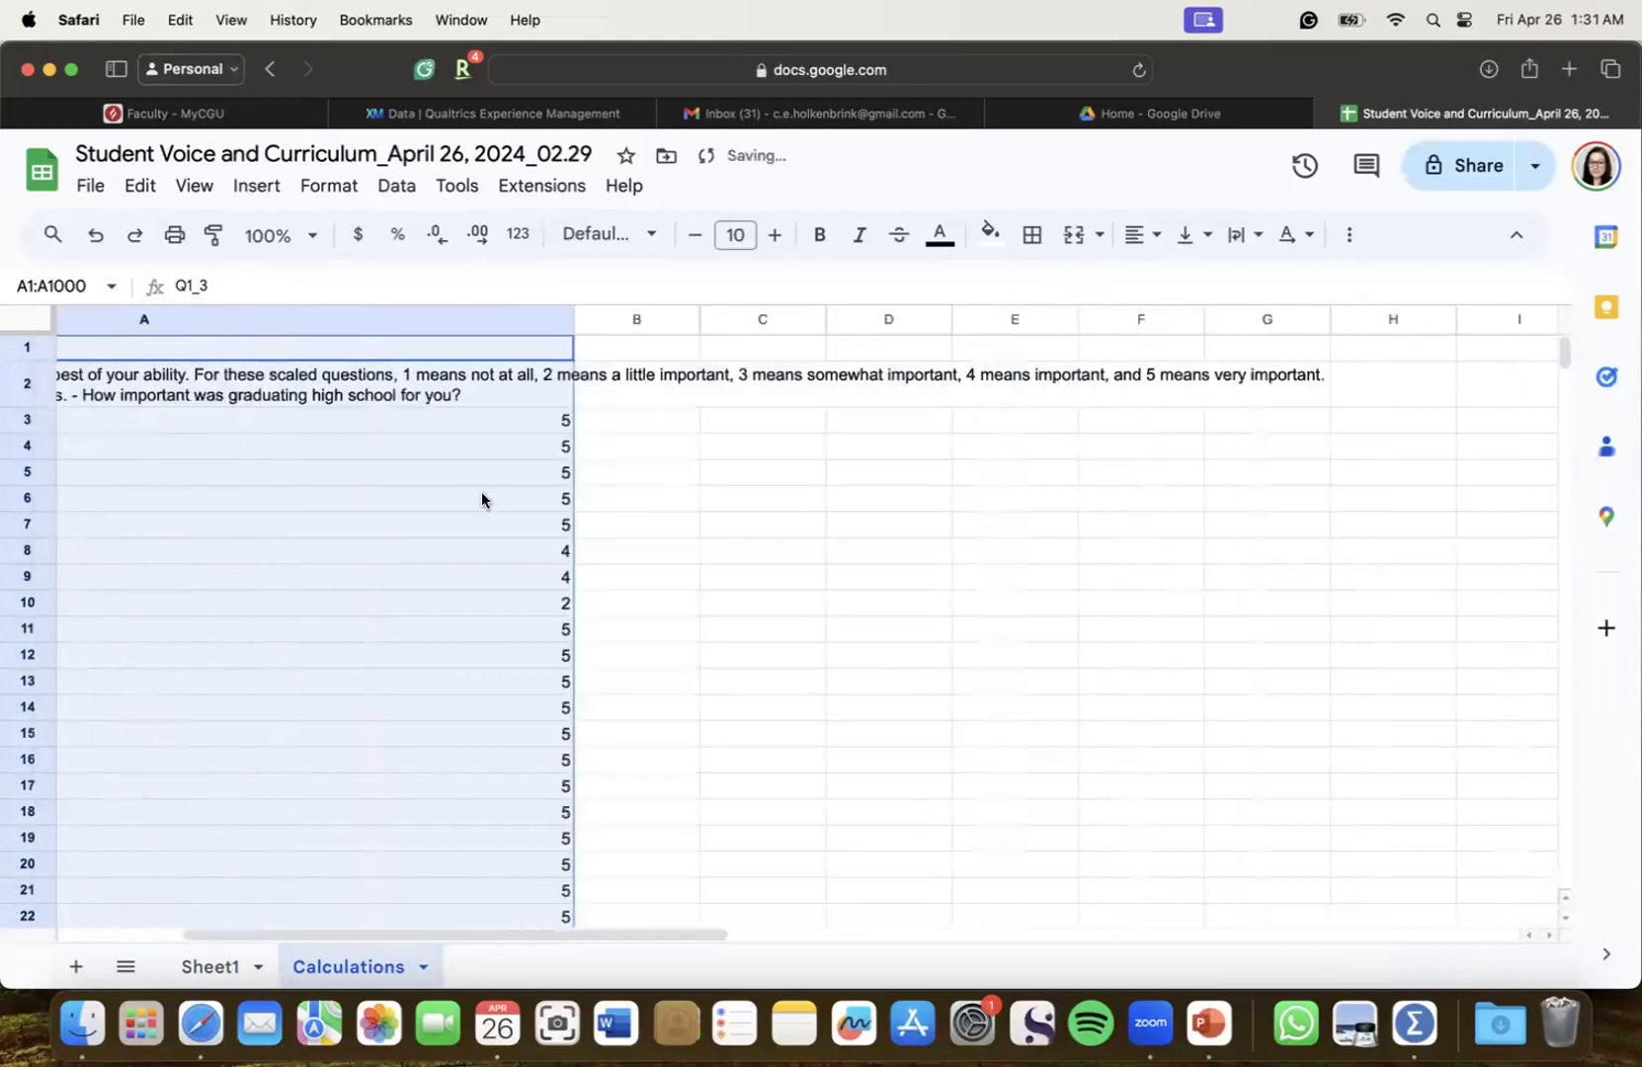
Narrow column A of the Calculations sheet further and check where the Q1_3 responses end
{"action": "left_click_drag", "start_coordinate": [917, 319], "coordinate": [362, 319]}
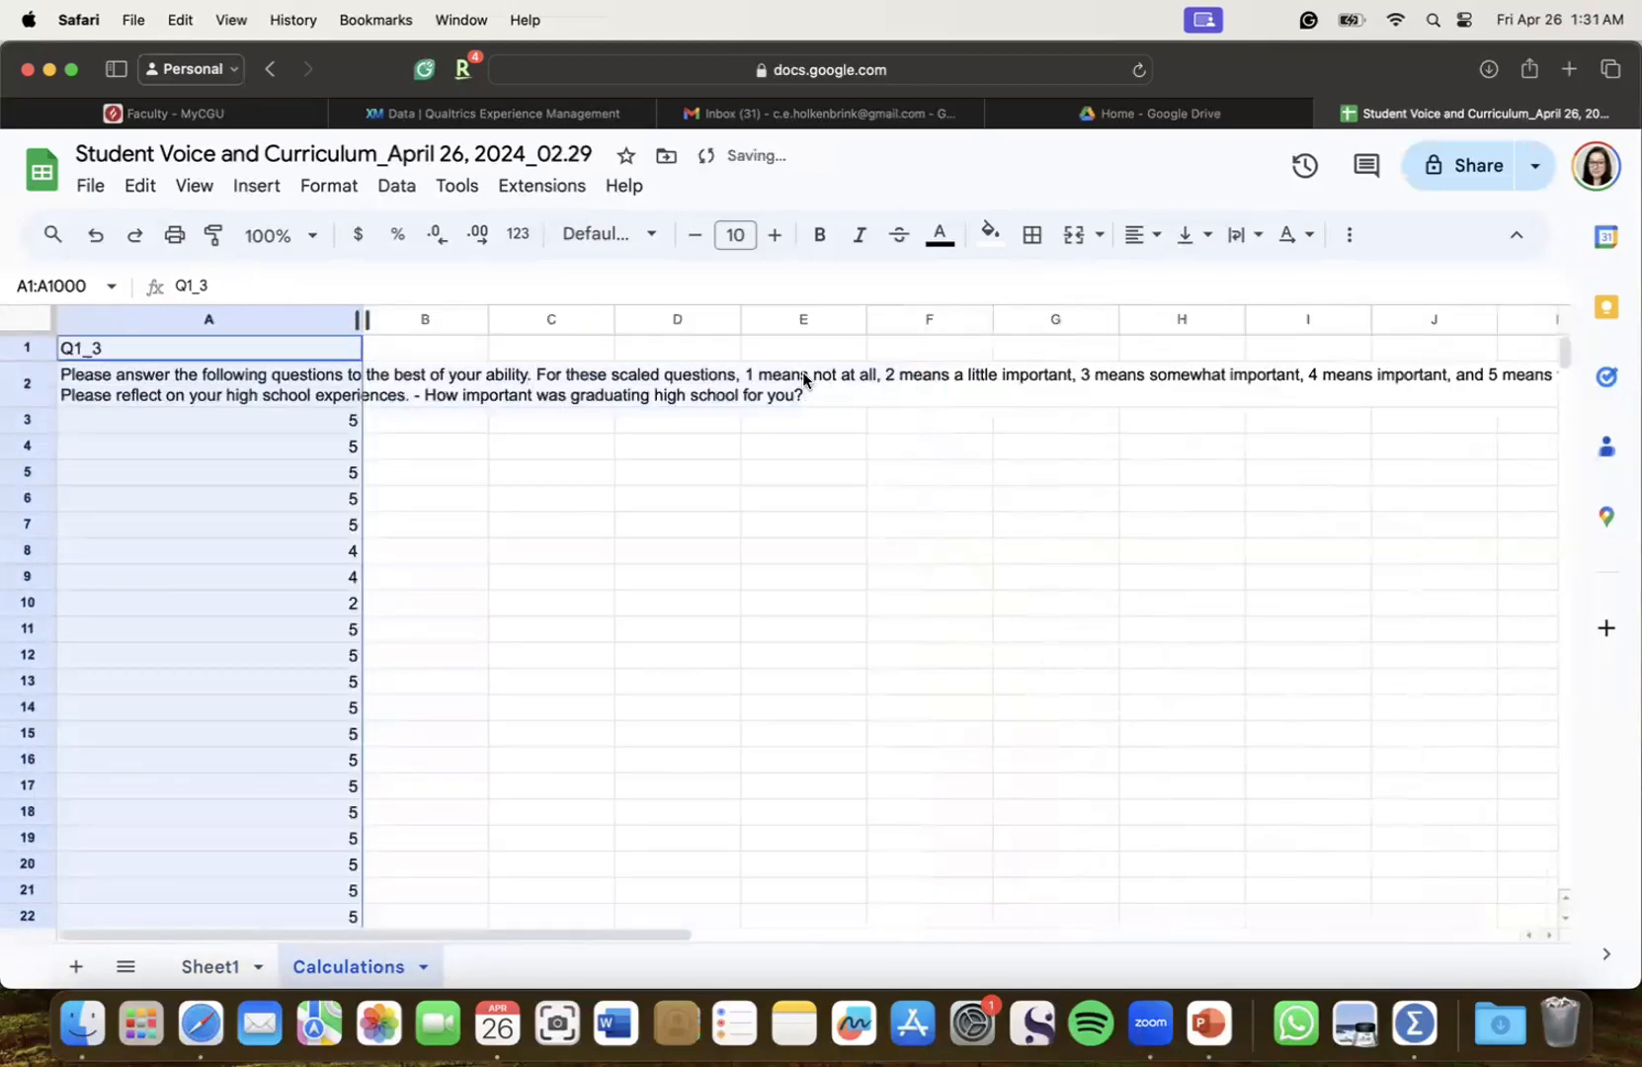
{"action": "left_click", "coordinate": [553, 607]}
{"action": "scroll", "coordinate": [351, 669], "scroll_direction": "down", "scroll_amount": 15}
{"action": "scroll", "coordinate": [351, 669], "scroll_direction": "up", "scroll_amount": 6}
{"action": "scroll", "coordinate": [350, 672], "scroll_direction": "right", "scroll_amount": 1}
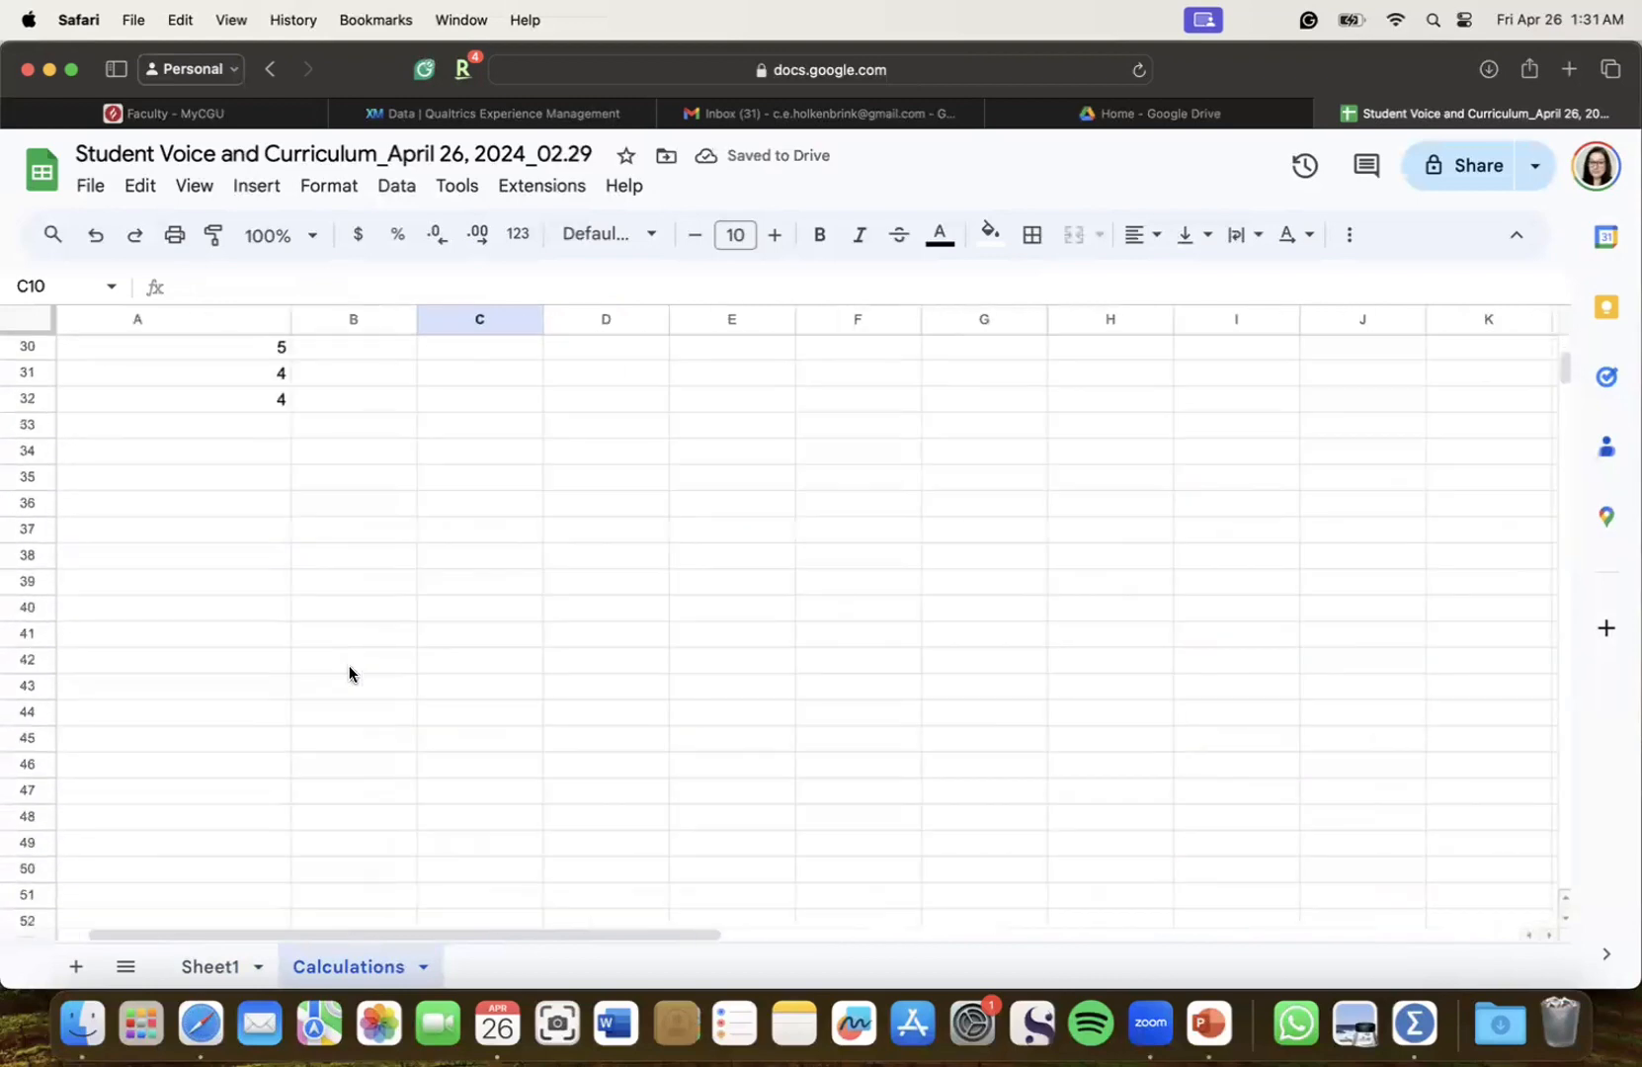
{"action": "scroll", "coordinate": [200, 346], "scroll_direction": "up", "scroll_amount": 10}
{"action": "left_click", "coordinate": [195, 319]}
{"action": "right_click", "coordinate": [197, 316]}
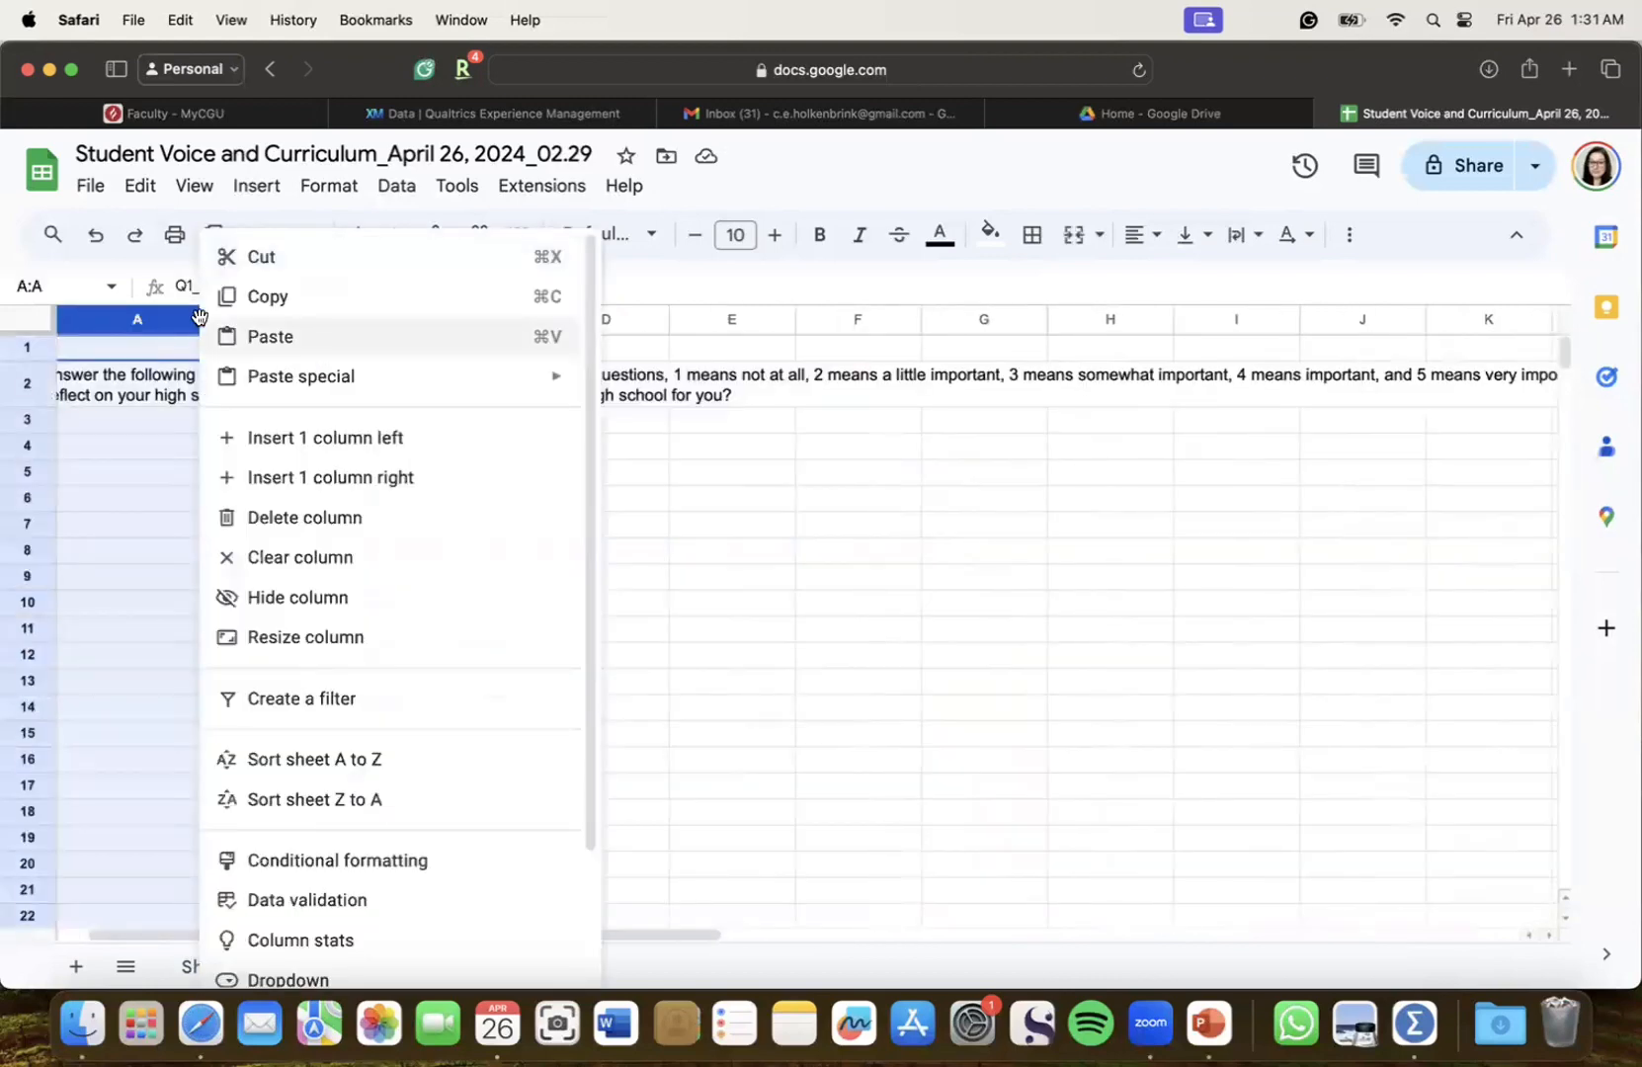
{"action": "left_click", "coordinate": [143, 392]}
{"action": "left_click_drag", "start_coordinate": [283, 422], "coordinate": [296, 782]}
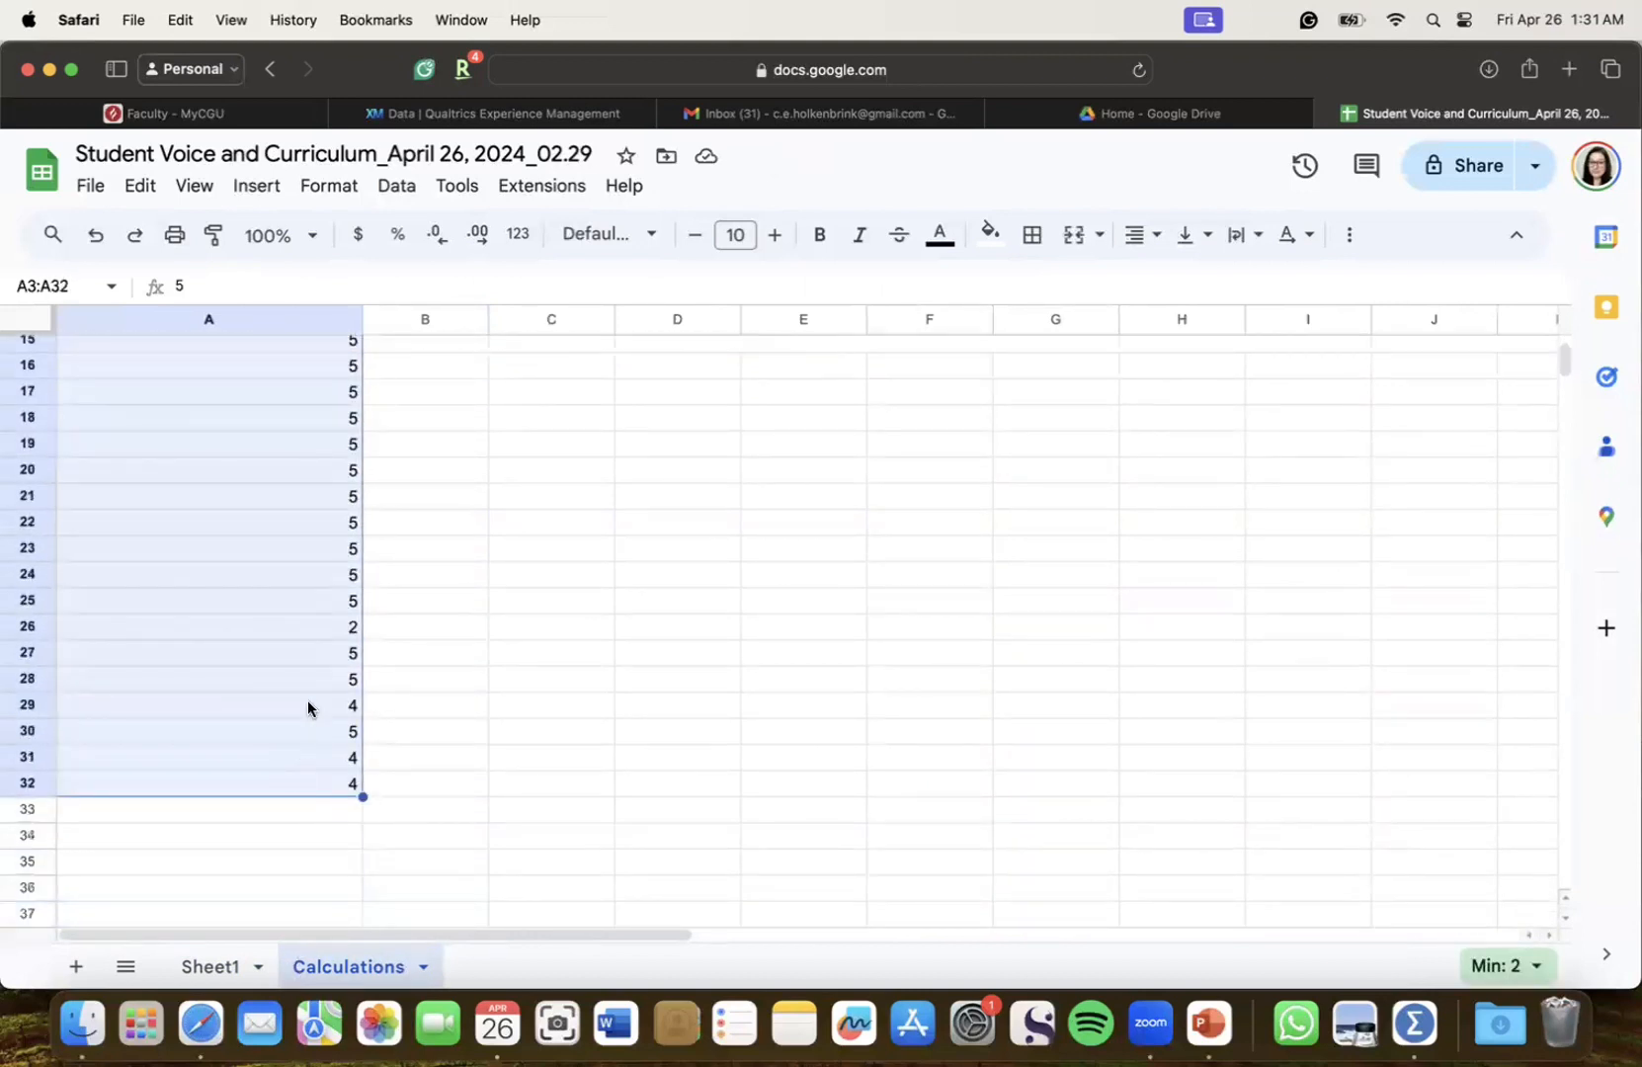
{"action": "right_click", "coordinate": [309, 708]}
{"action": "scroll", "coordinate": [275, 701], "scroll_direction": "down", "scroll_amount": 10}
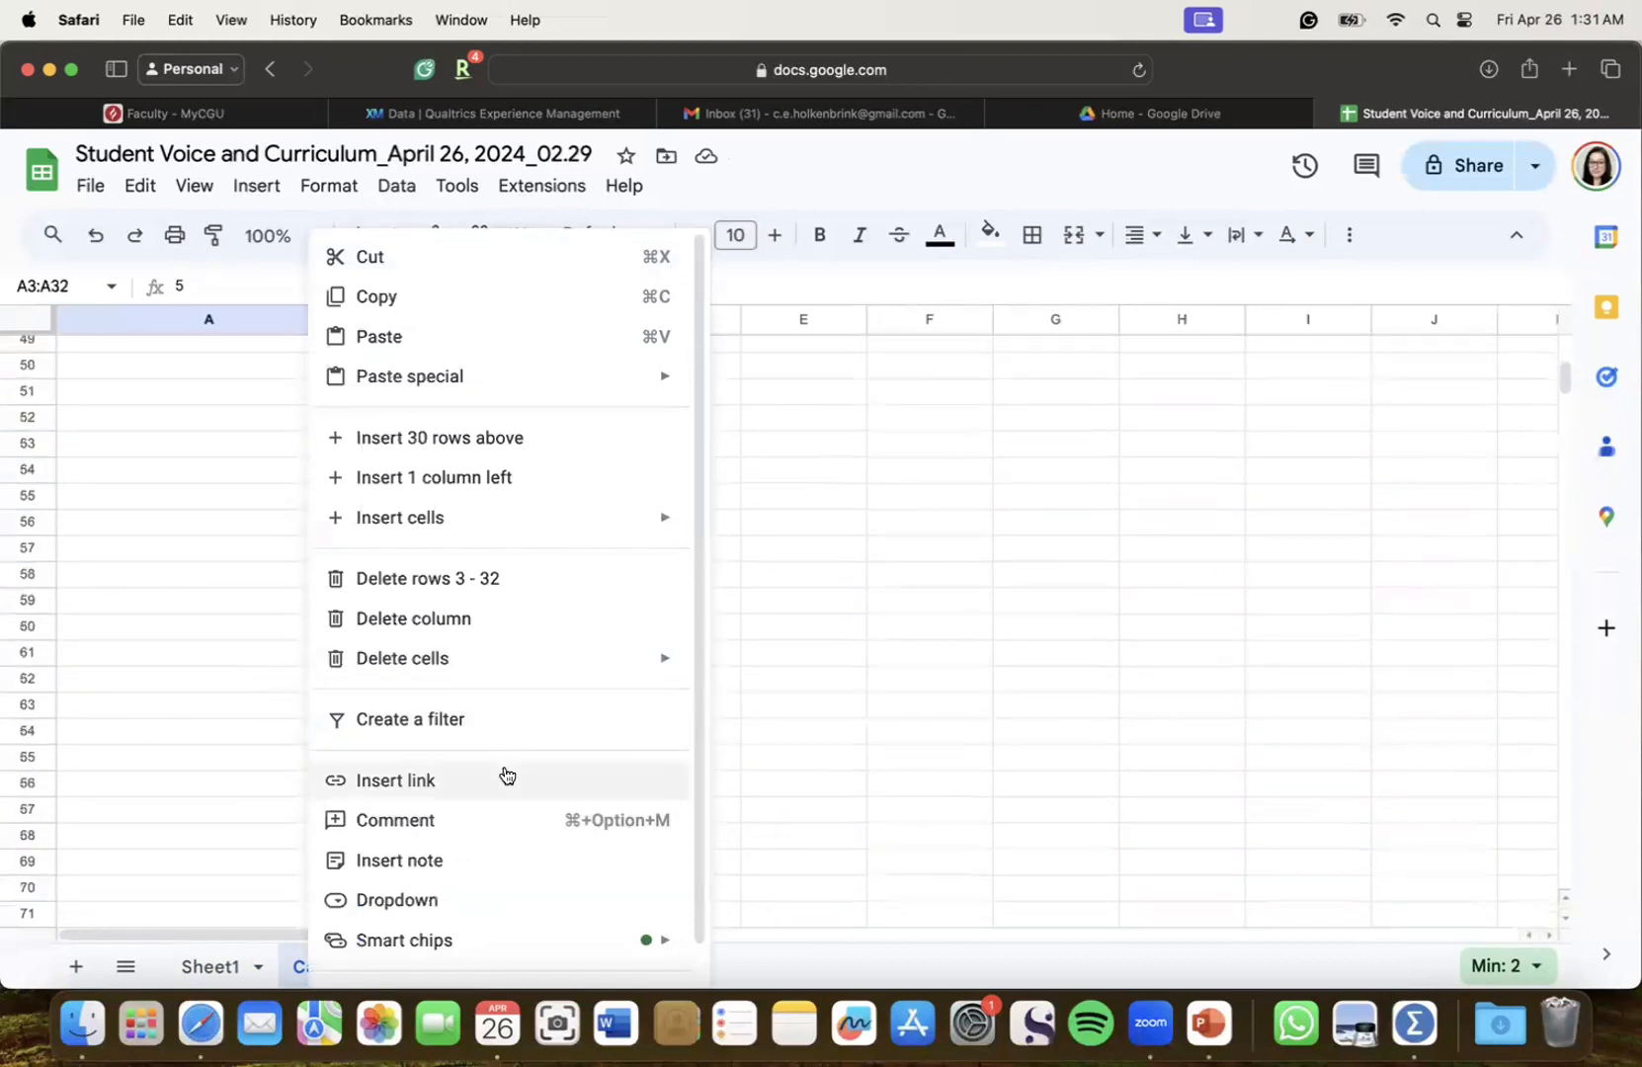
{"action": "scroll", "coordinate": [506, 774], "scroll_direction": "down", "scroll_amount": 1}
{"action": "scroll", "coordinate": [396, 711], "scroll_direction": "up", "scroll_amount": 1}
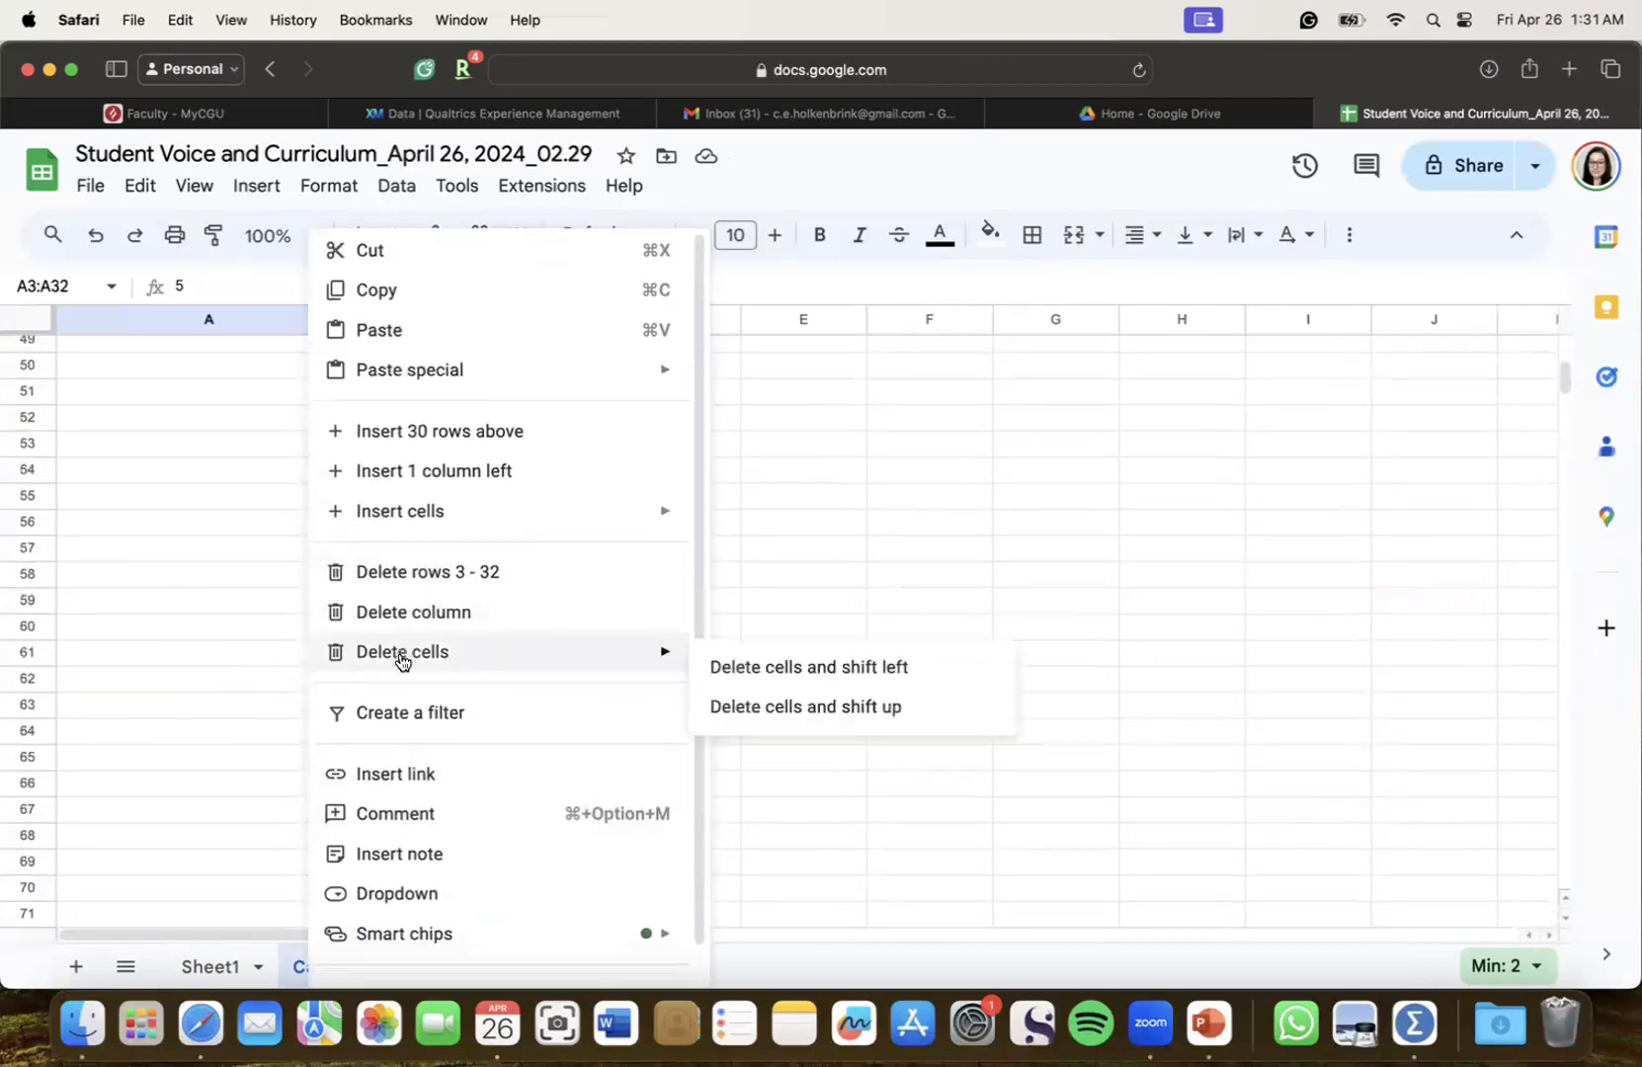
{"action": "scroll", "coordinate": [454, 791], "scroll_direction": "down", "scroll_amount": 1}
{"action": "mouse_move", "coordinate": [506, 962]}
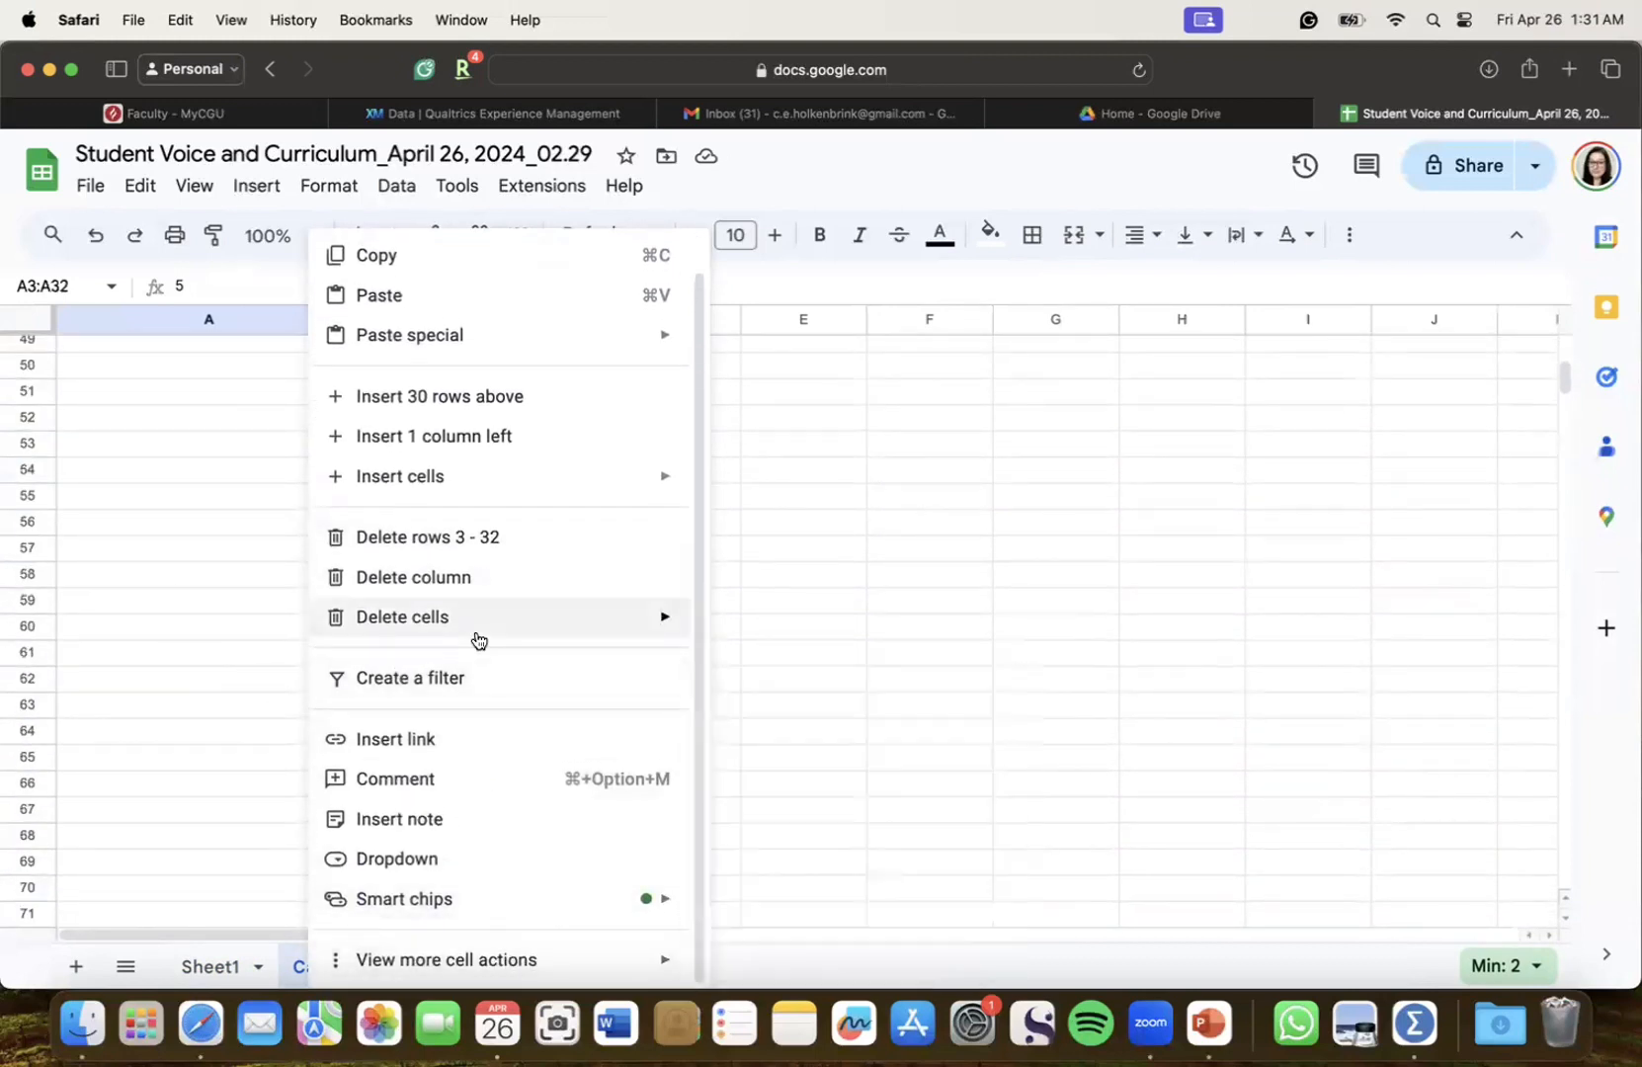
{"action": "left_click", "coordinate": [181, 554]}
{"action": "scroll", "coordinate": [181, 554], "scroll_direction": "up", "scroll_amount": 10}
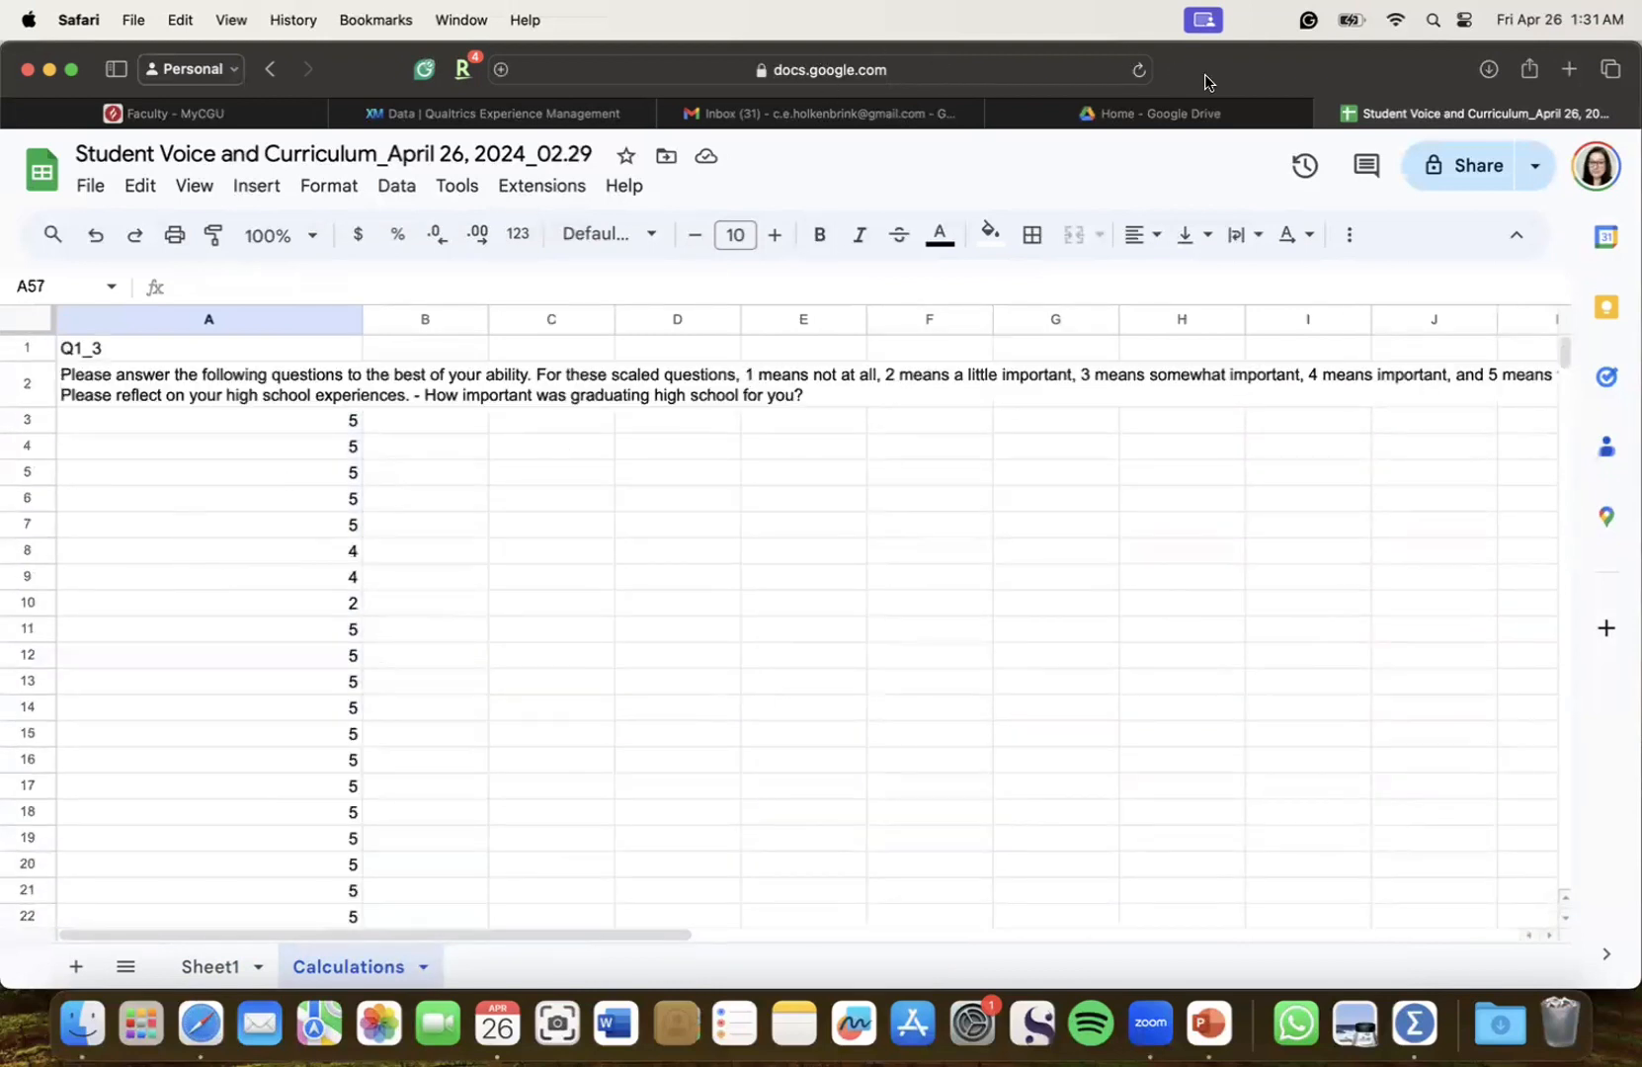
Calculate the average of the Q1_3 responses in cell A33 with =AVERAGE(A2:A32)
{"action": "scroll", "coordinate": [168, 628], "scroll_direction": "down", "scroll_amount": 7}
{"action": "double_click", "coordinate": [163, 620]}
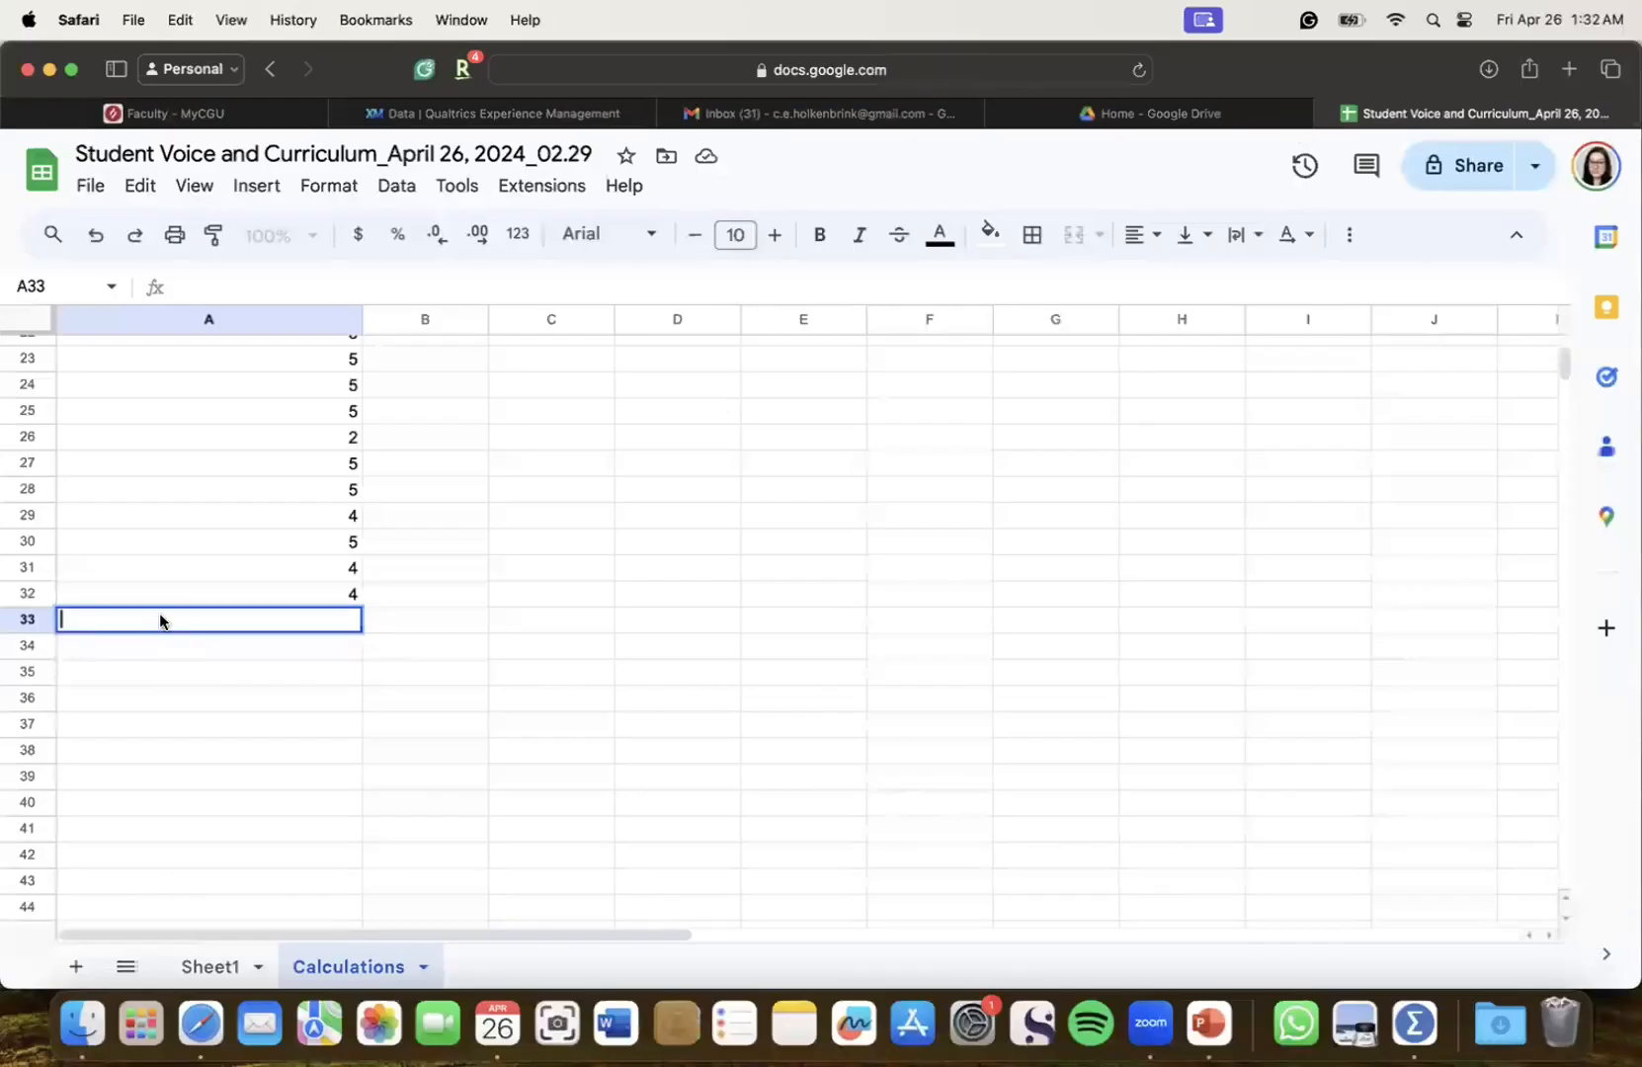
{"action": "type", "text": "=aver"}
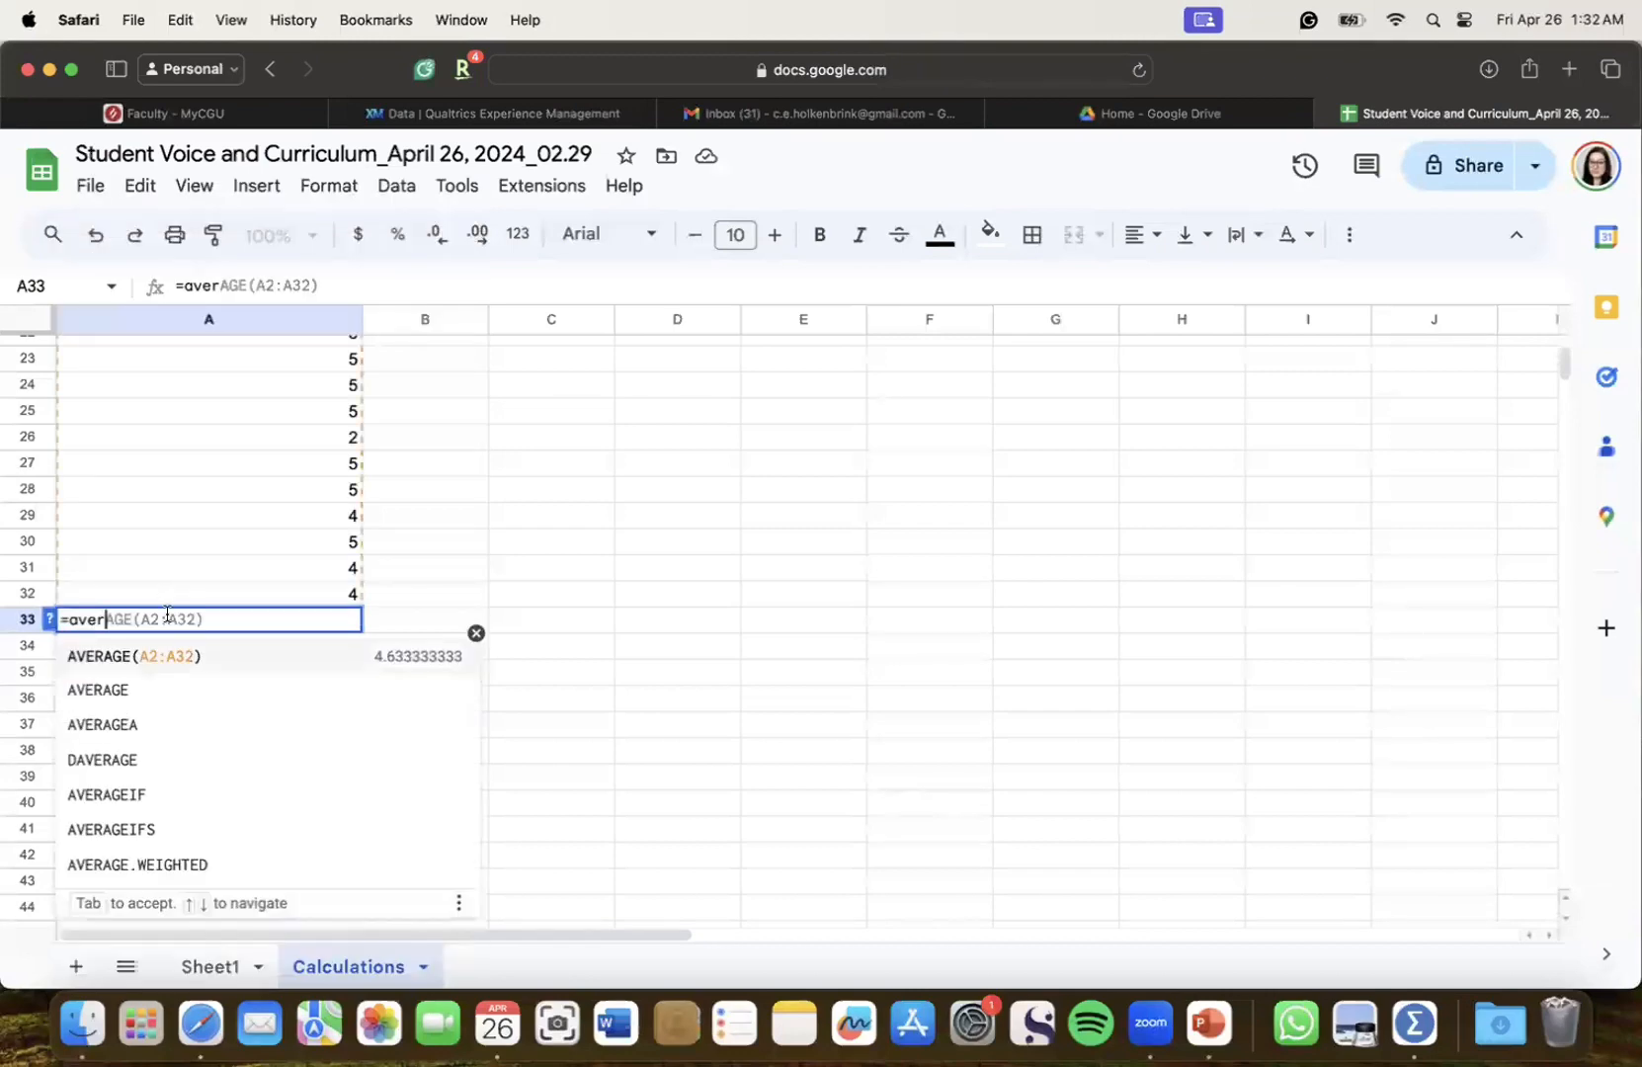
{"action": "left_click", "coordinate": [163, 652]}
{"action": "scroll", "coordinate": [524, 686], "scroll_direction": "up", "scroll_amount": 7}
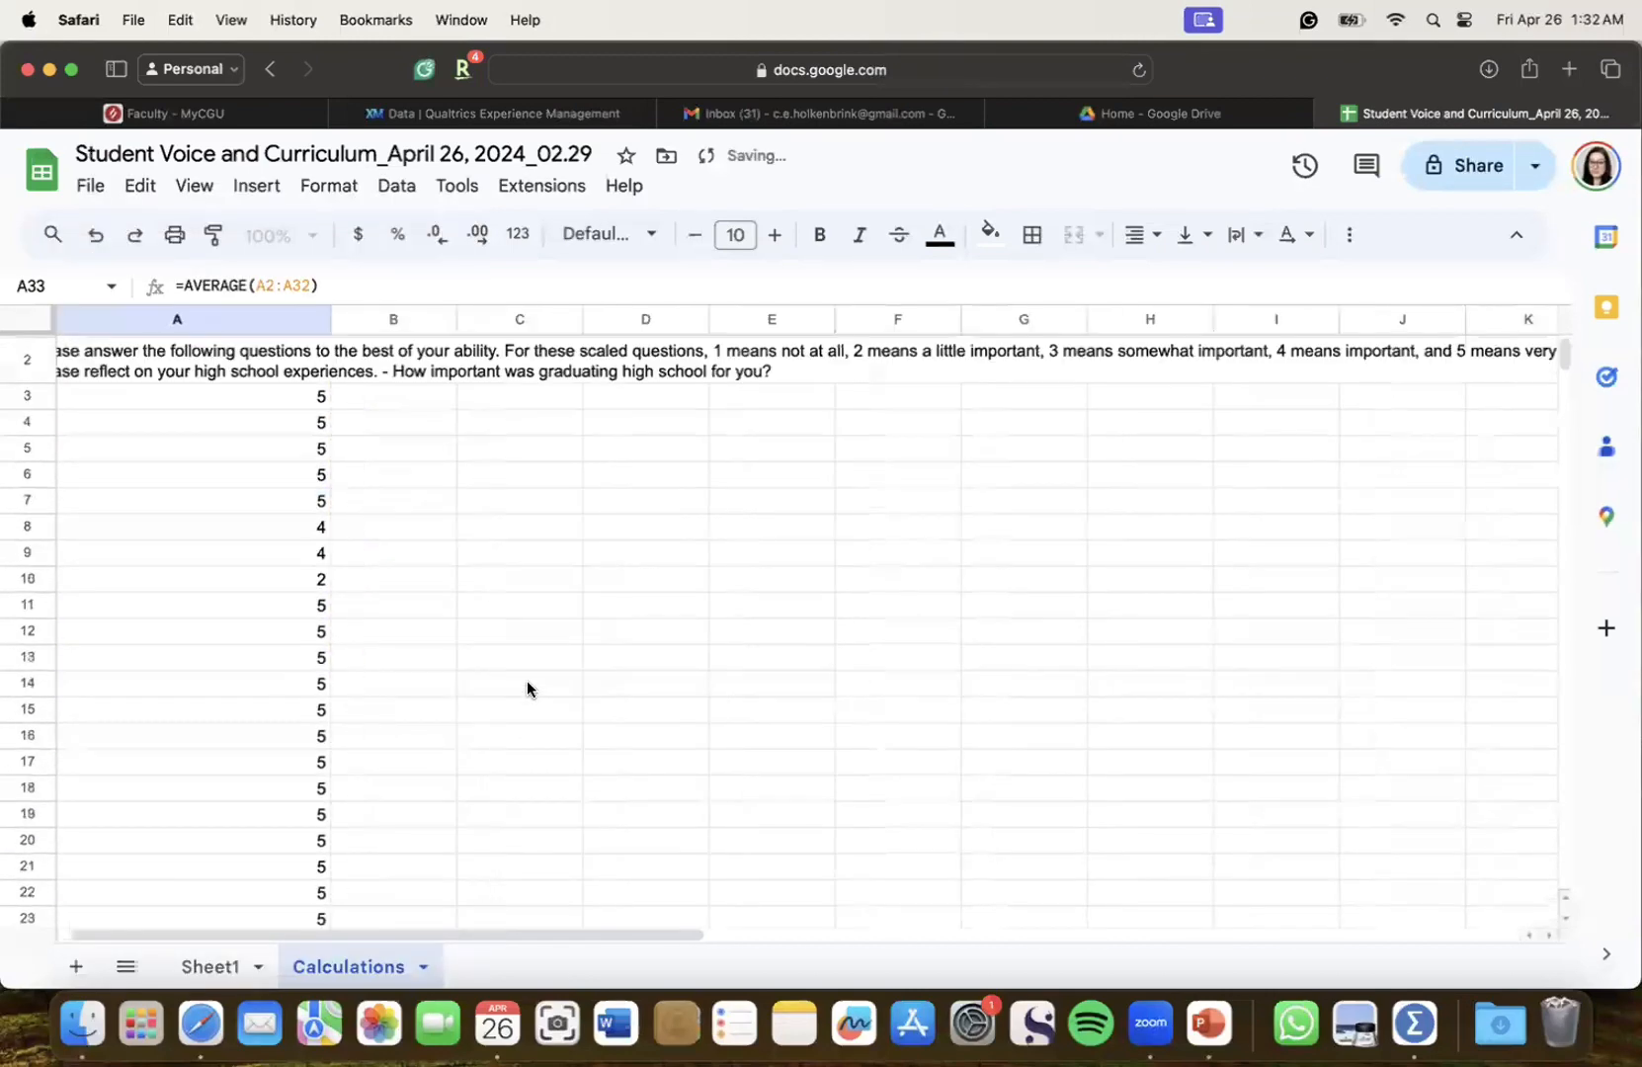
{"action": "scroll", "coordinate": [524, 686], "scroll_direction": "down", "scroll_amount": 6}
{"action": "left_click", "coordinate": [267, 686]}
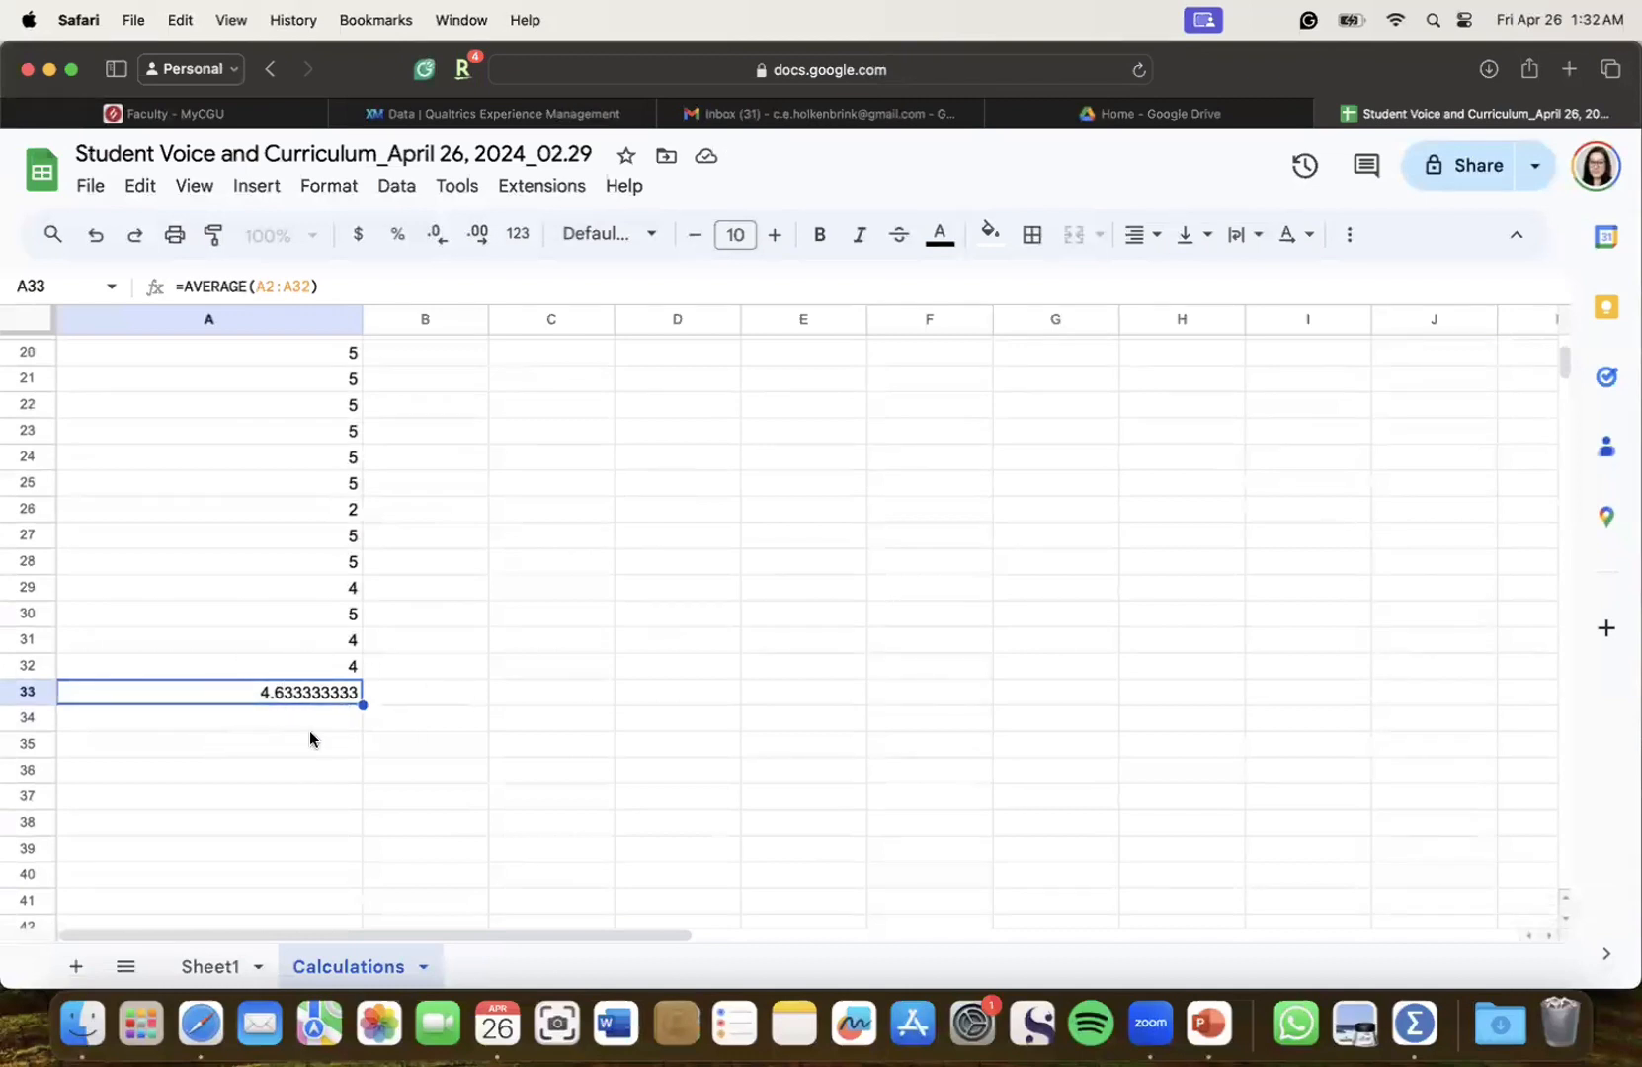
{"action": "scroll", "coordinate": [323, 741], "scroll_direction": "up", "scroll_amount": 5}
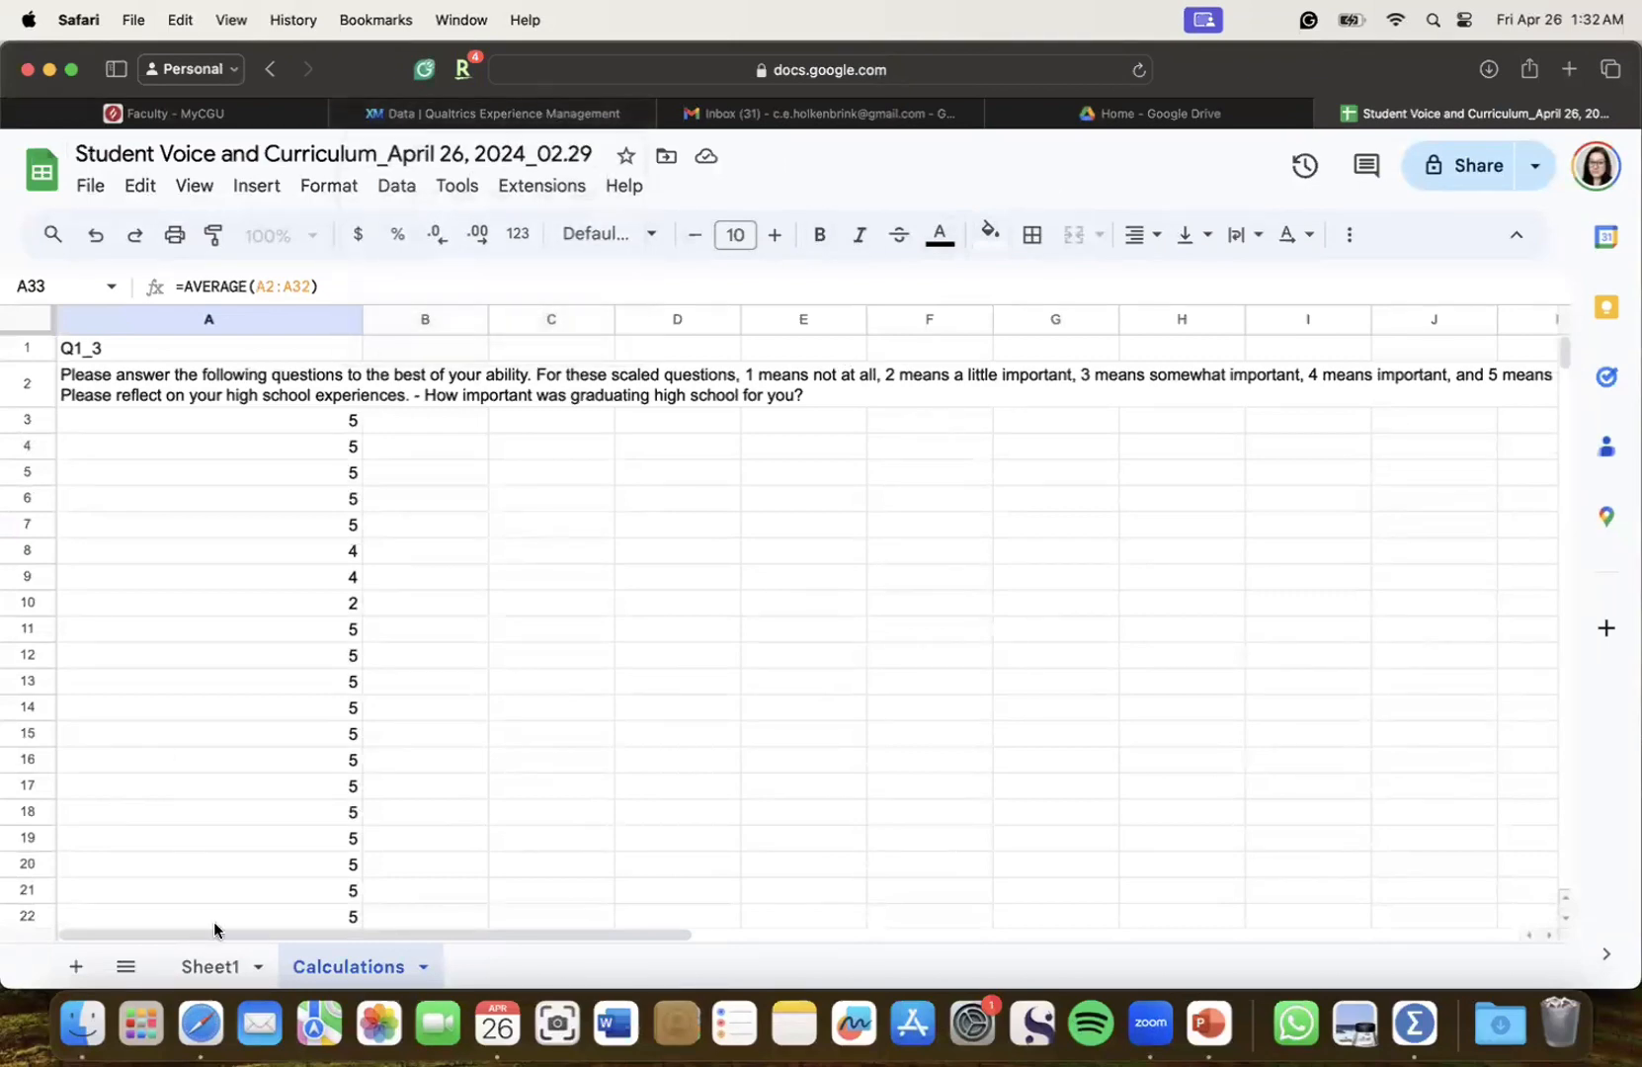
Look through the Sheet1 responses from Q1_3 to the Q16 comments, including the true/false and demographic questions
{"action": "left_click", "coordinate": [210, 966]}
{"action": "scroll", "coordinate": [857, 646], "scroll_direction": "right", "scroll_amount": 15}
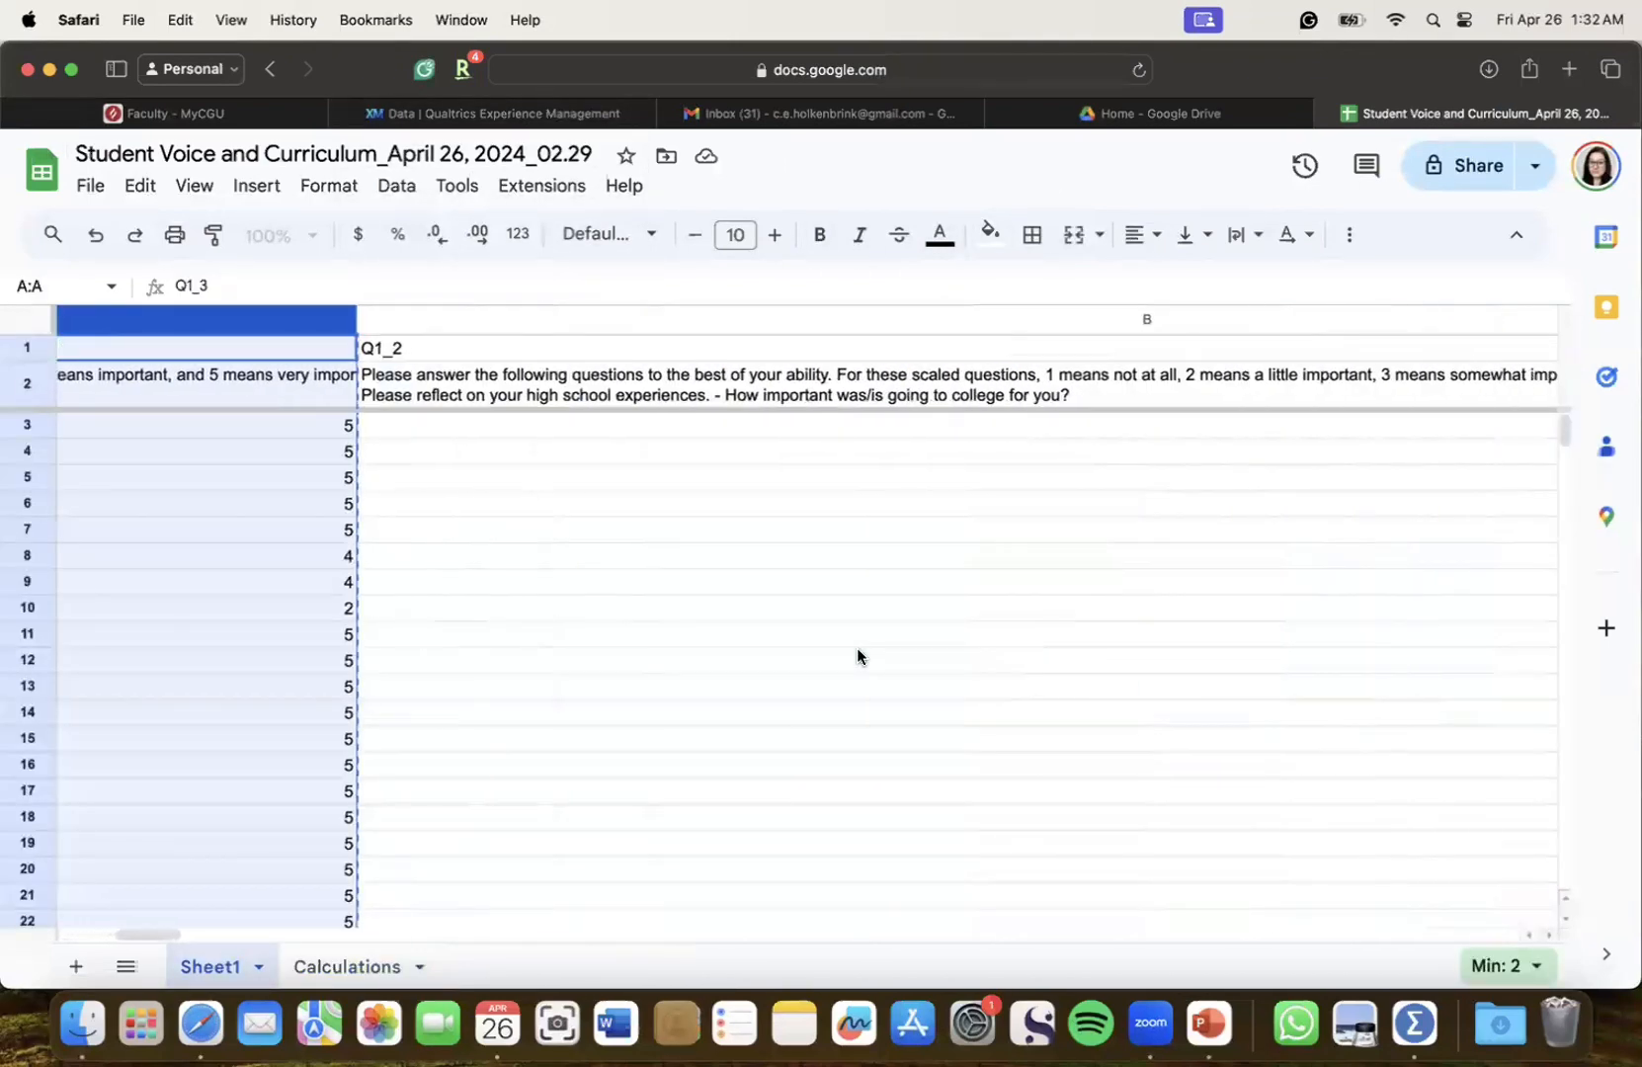
{"action": "scroll", "coordinate": [1525, 646], "scroll_direction": "right", "scroll_amount": 20}
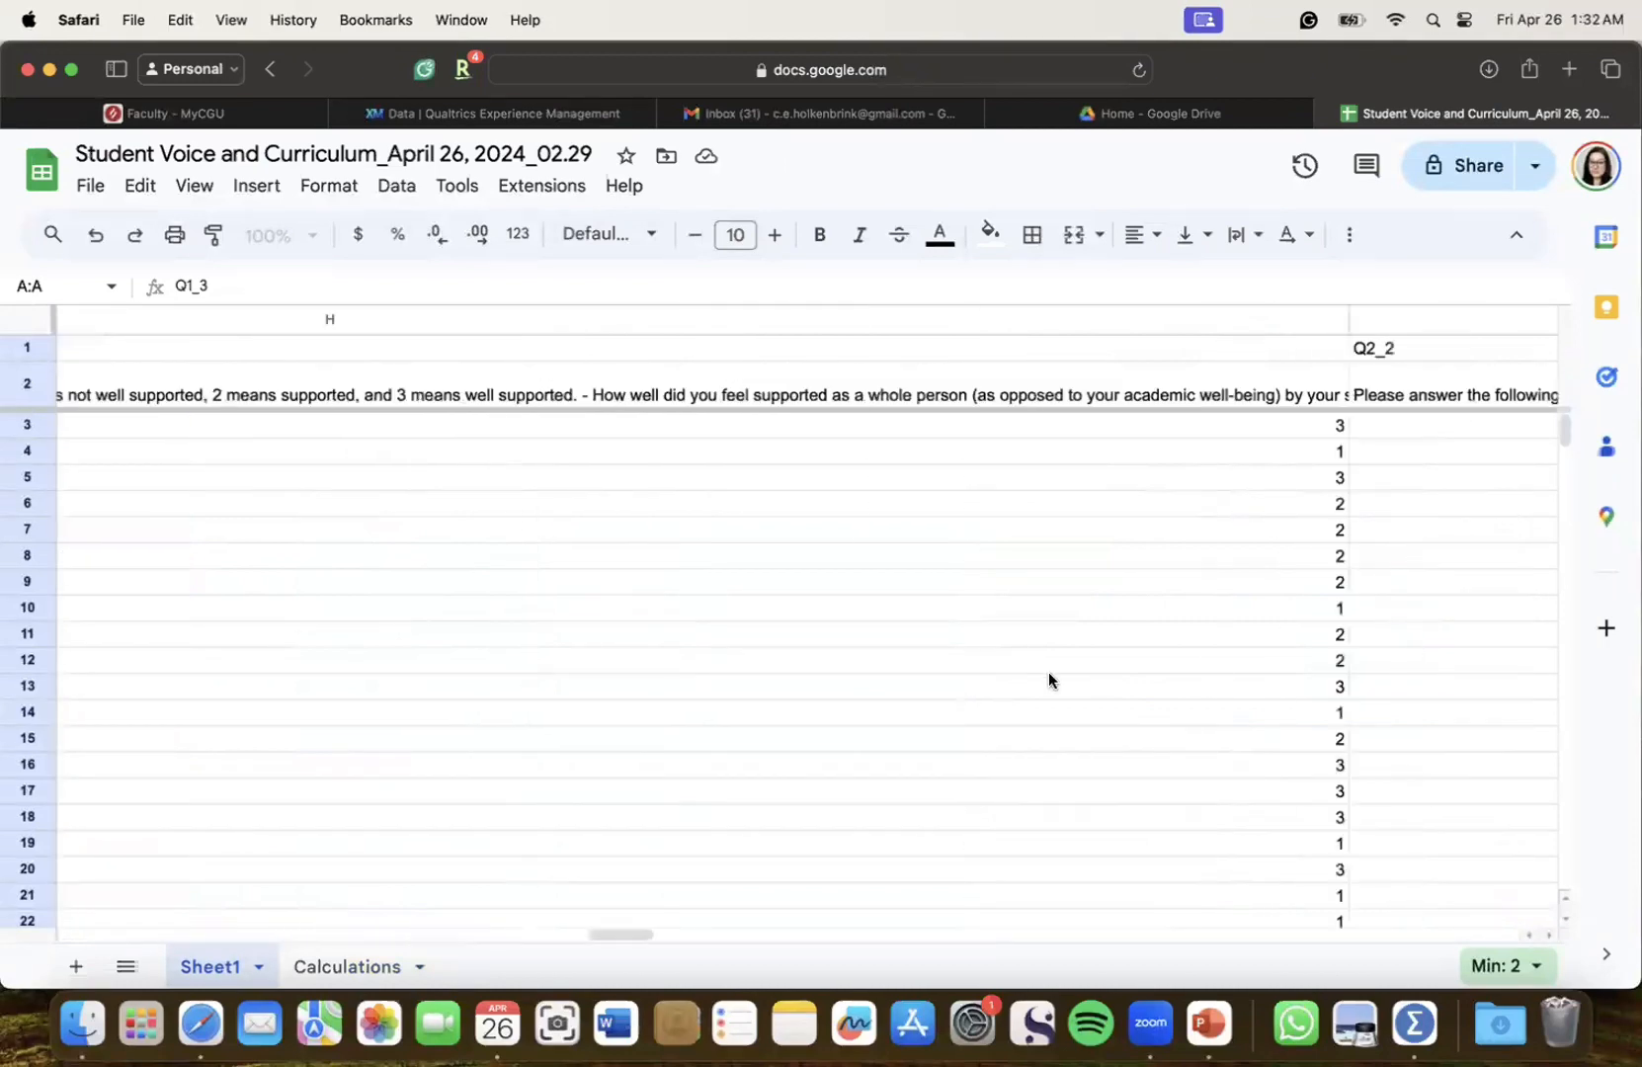
{"action": "scroll", "coordinate": [1359, 658], "scroll_direction": "right", "scroll_amount": 15}
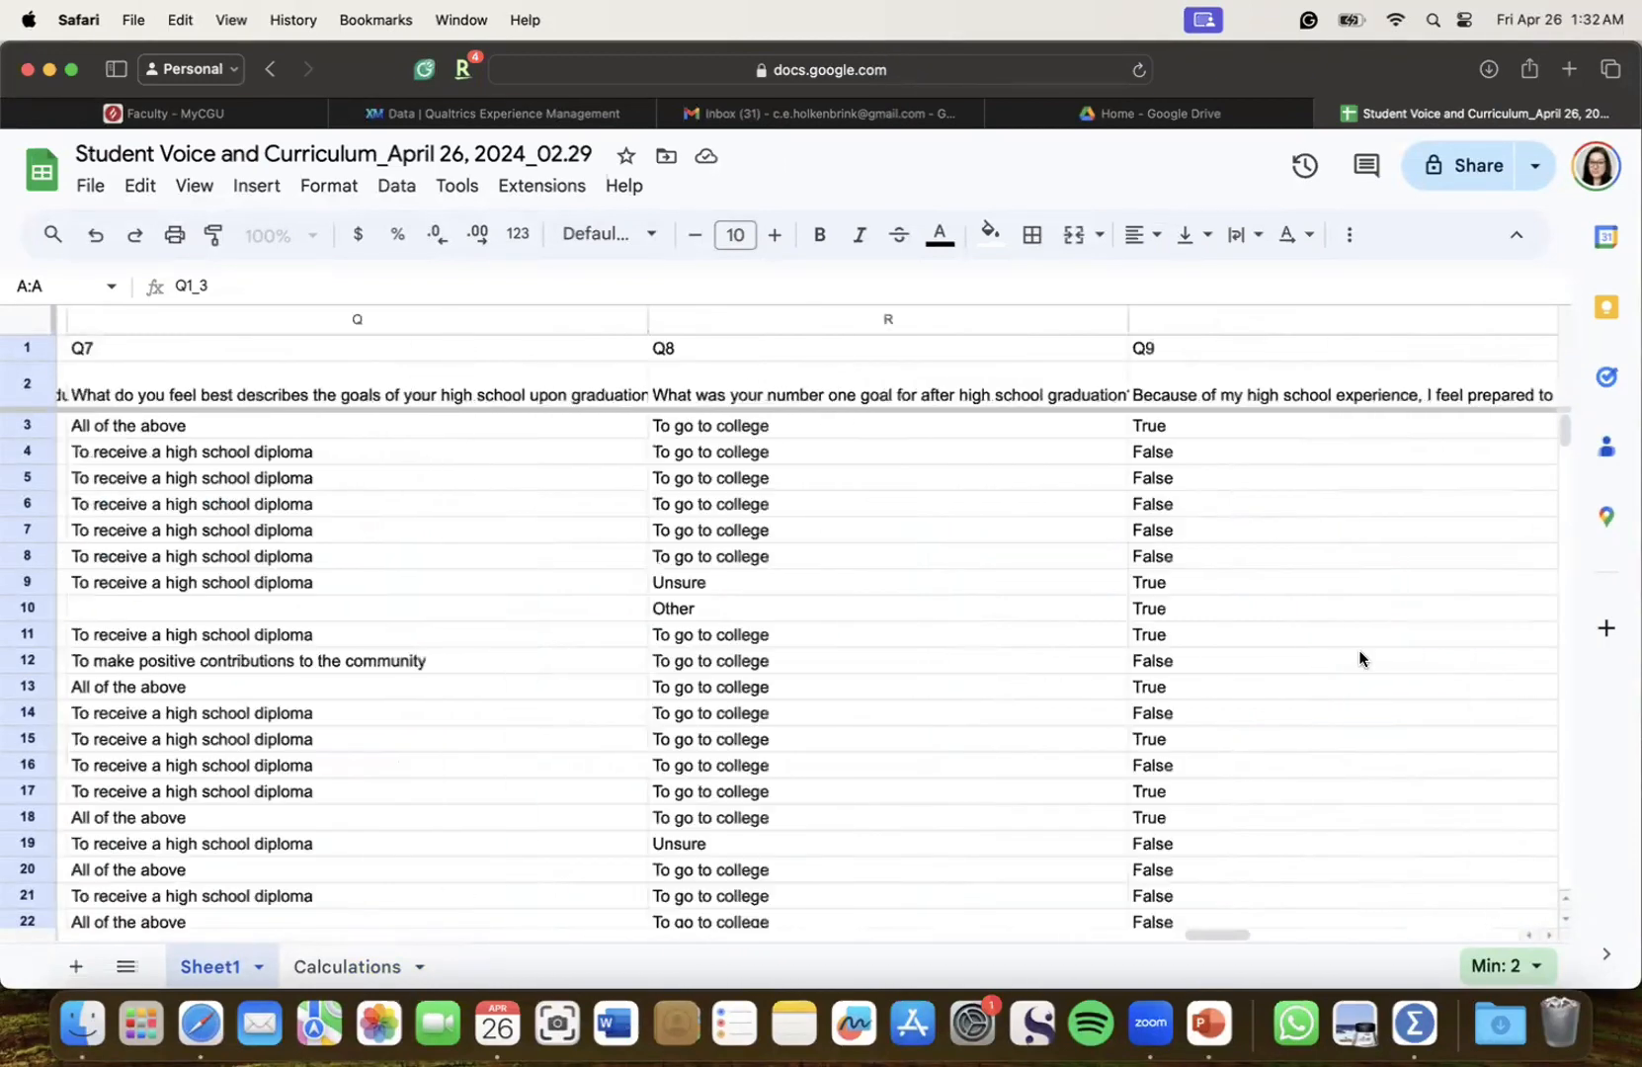
{"action": "scroll", "coordinate": [1005, 712], "scroll_direction": "left", "scroll_amount": 3}
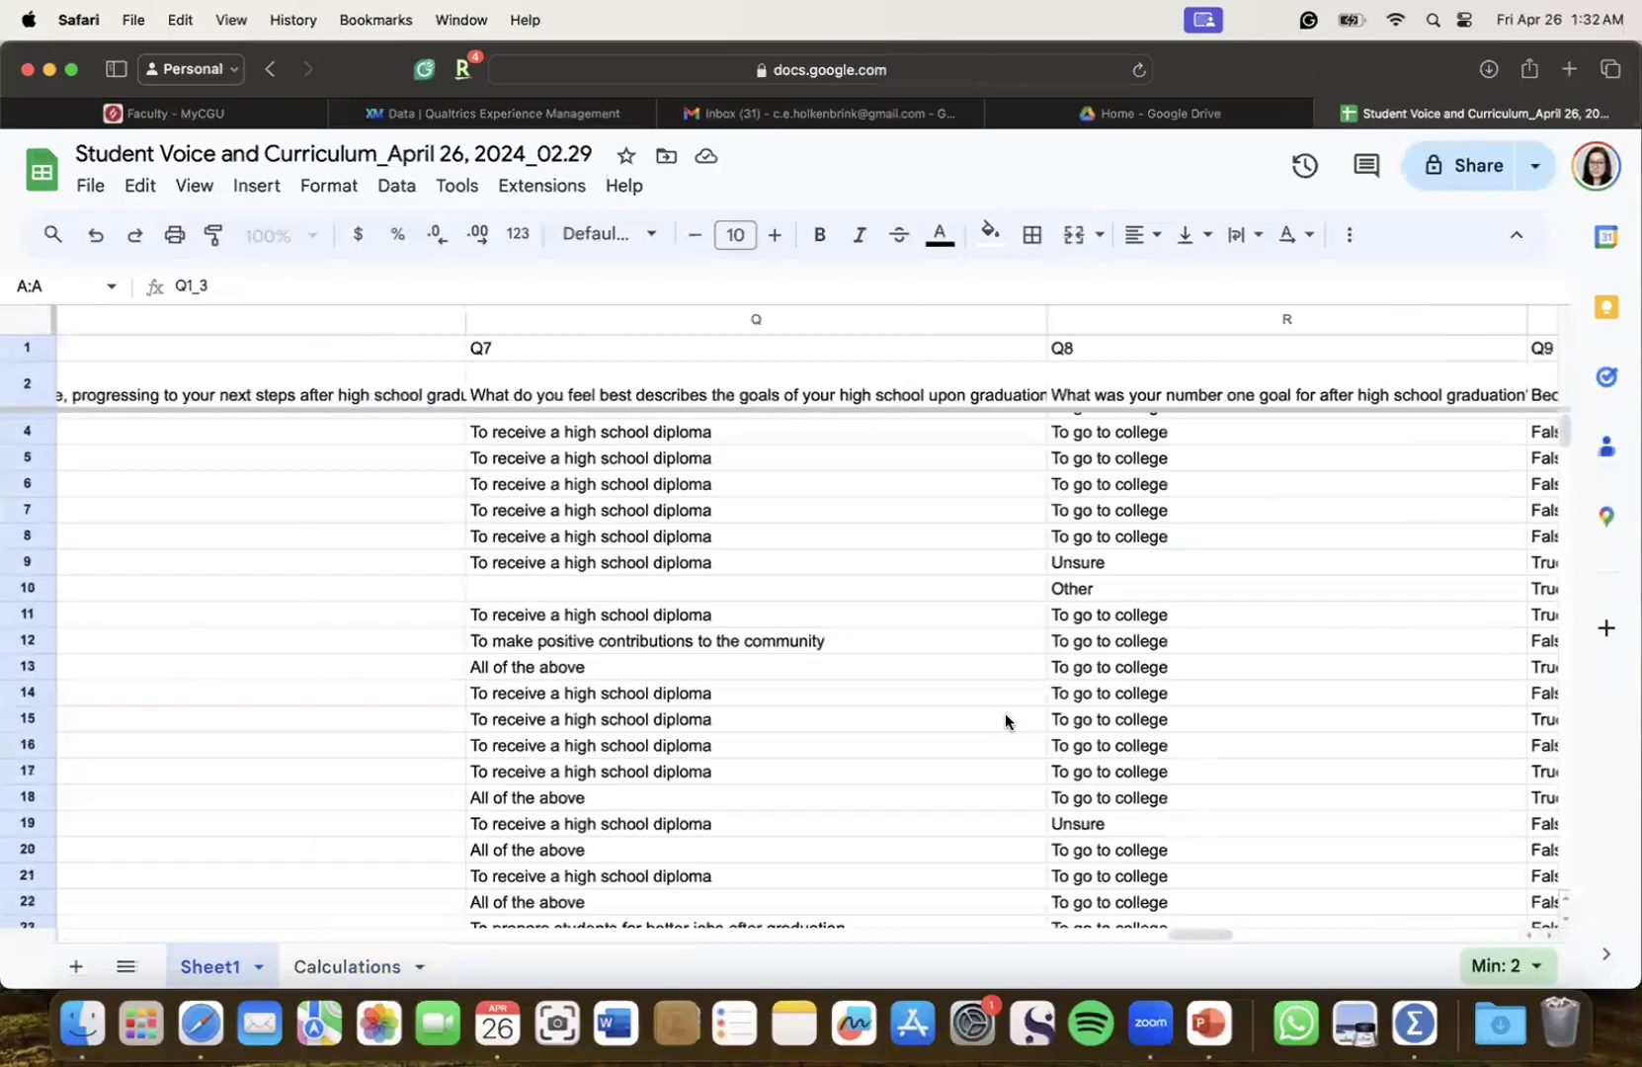
{"action": "scroll", "coordinate": [1005, 712], "scroll_direction": "right", "scroll_amount": 12}
{"action": "scroll", "coordinate": [1309, 683], "scroll_direction": "right", "scroll_amount": 20}
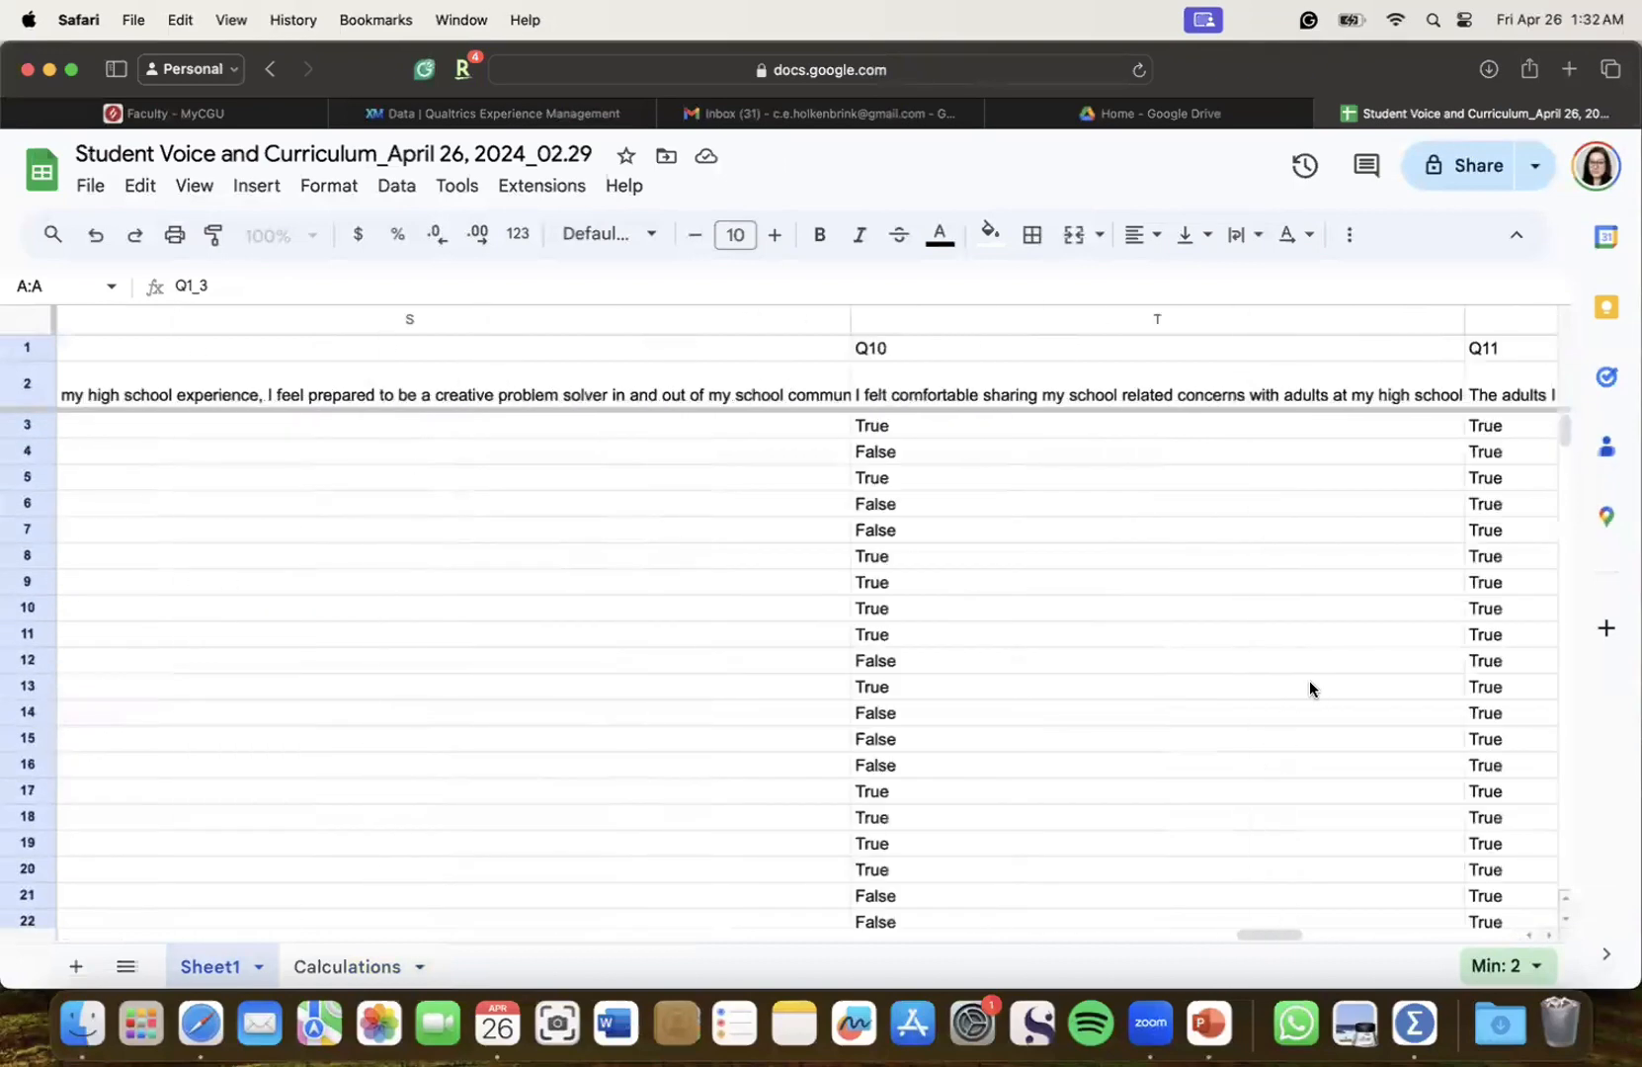
{"action": "scroll", "coordinate": [1285, 727], "scroll_direction": "right", "scroll_amount": 15}
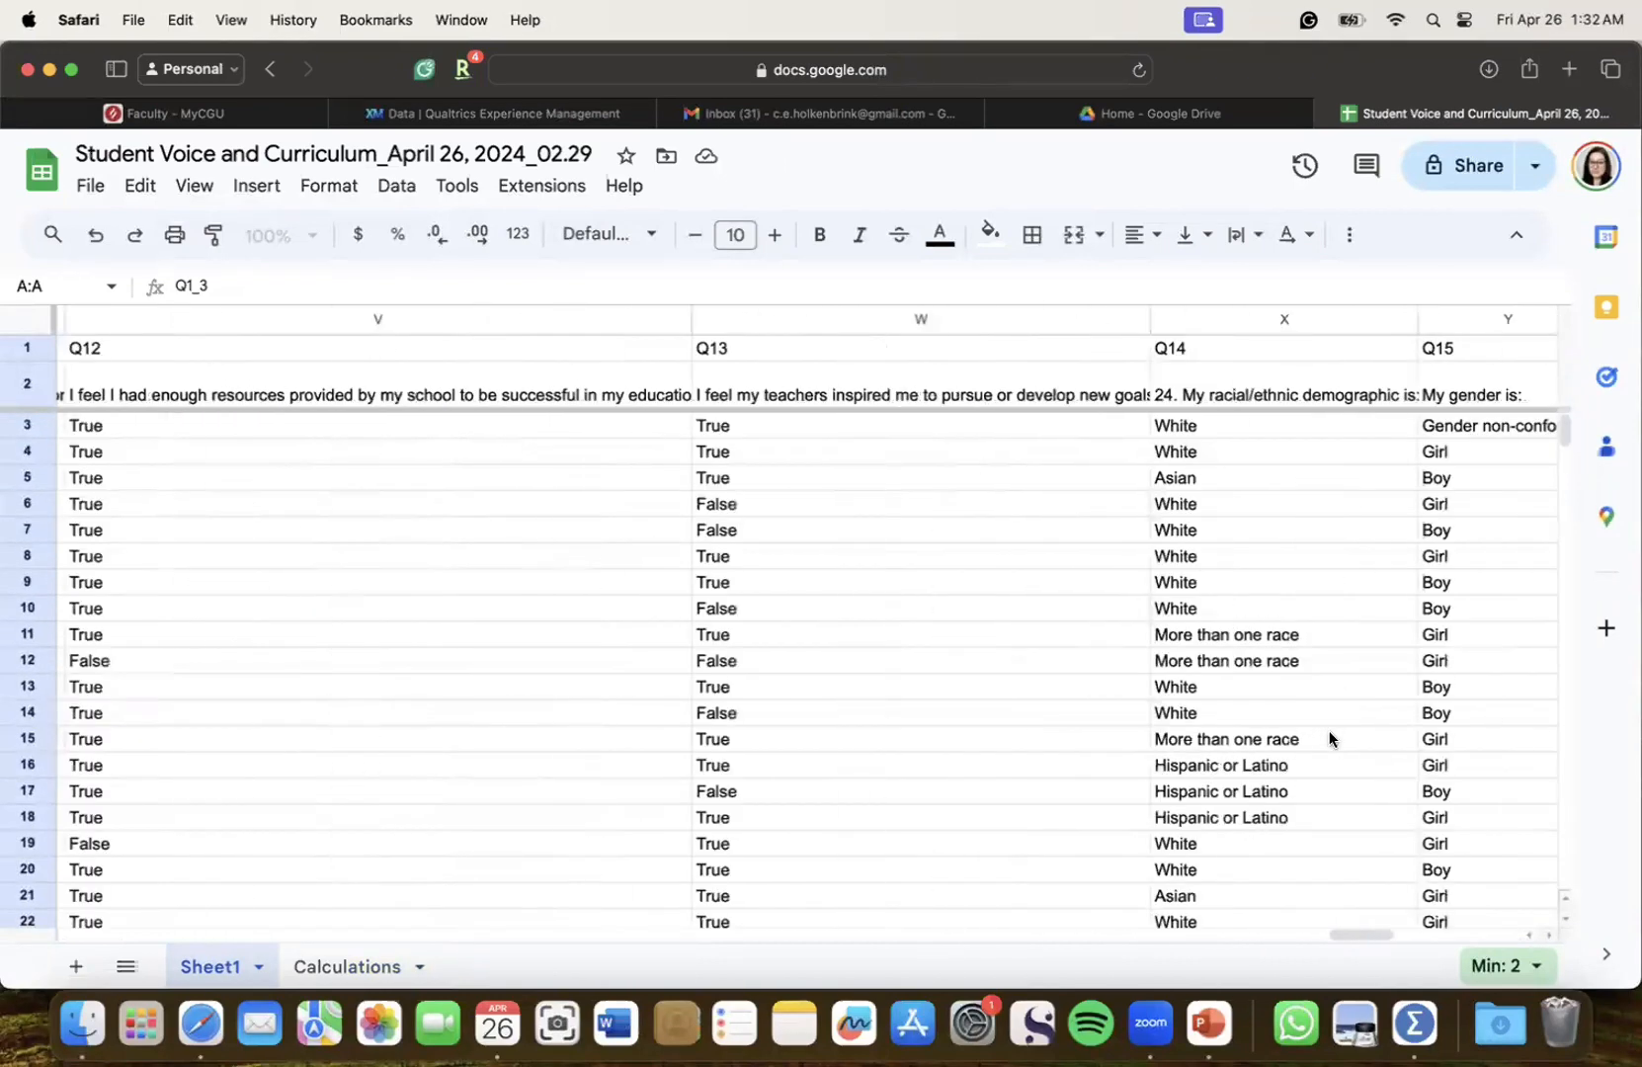
{"action": "scroll", "coordinate": [748, 798], "scroll_direction": "left", "scroll_amount": 2}
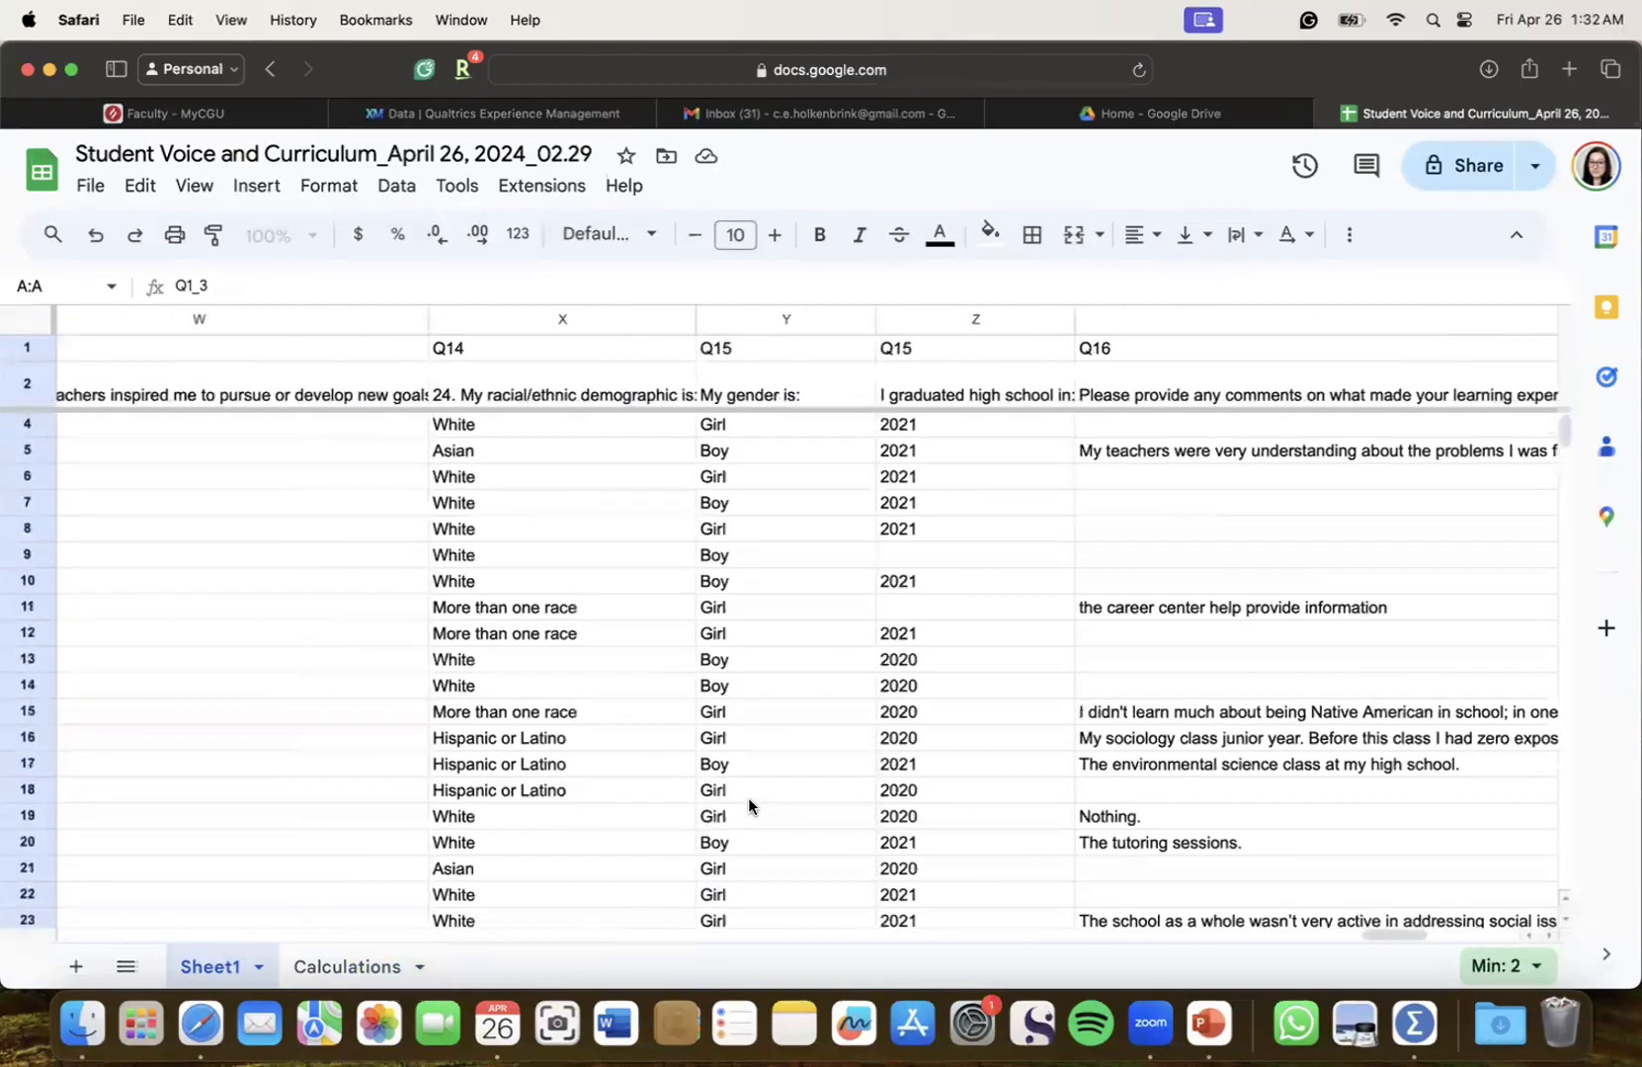
{"action": "scroll", "coordinate": [748, 798], "scroll_direction": "right", "scroll_amount": 3}
{"action": "scroll", "coordinate": [996, 766], "scroll_direction": "right", "scroll_amount": 5}
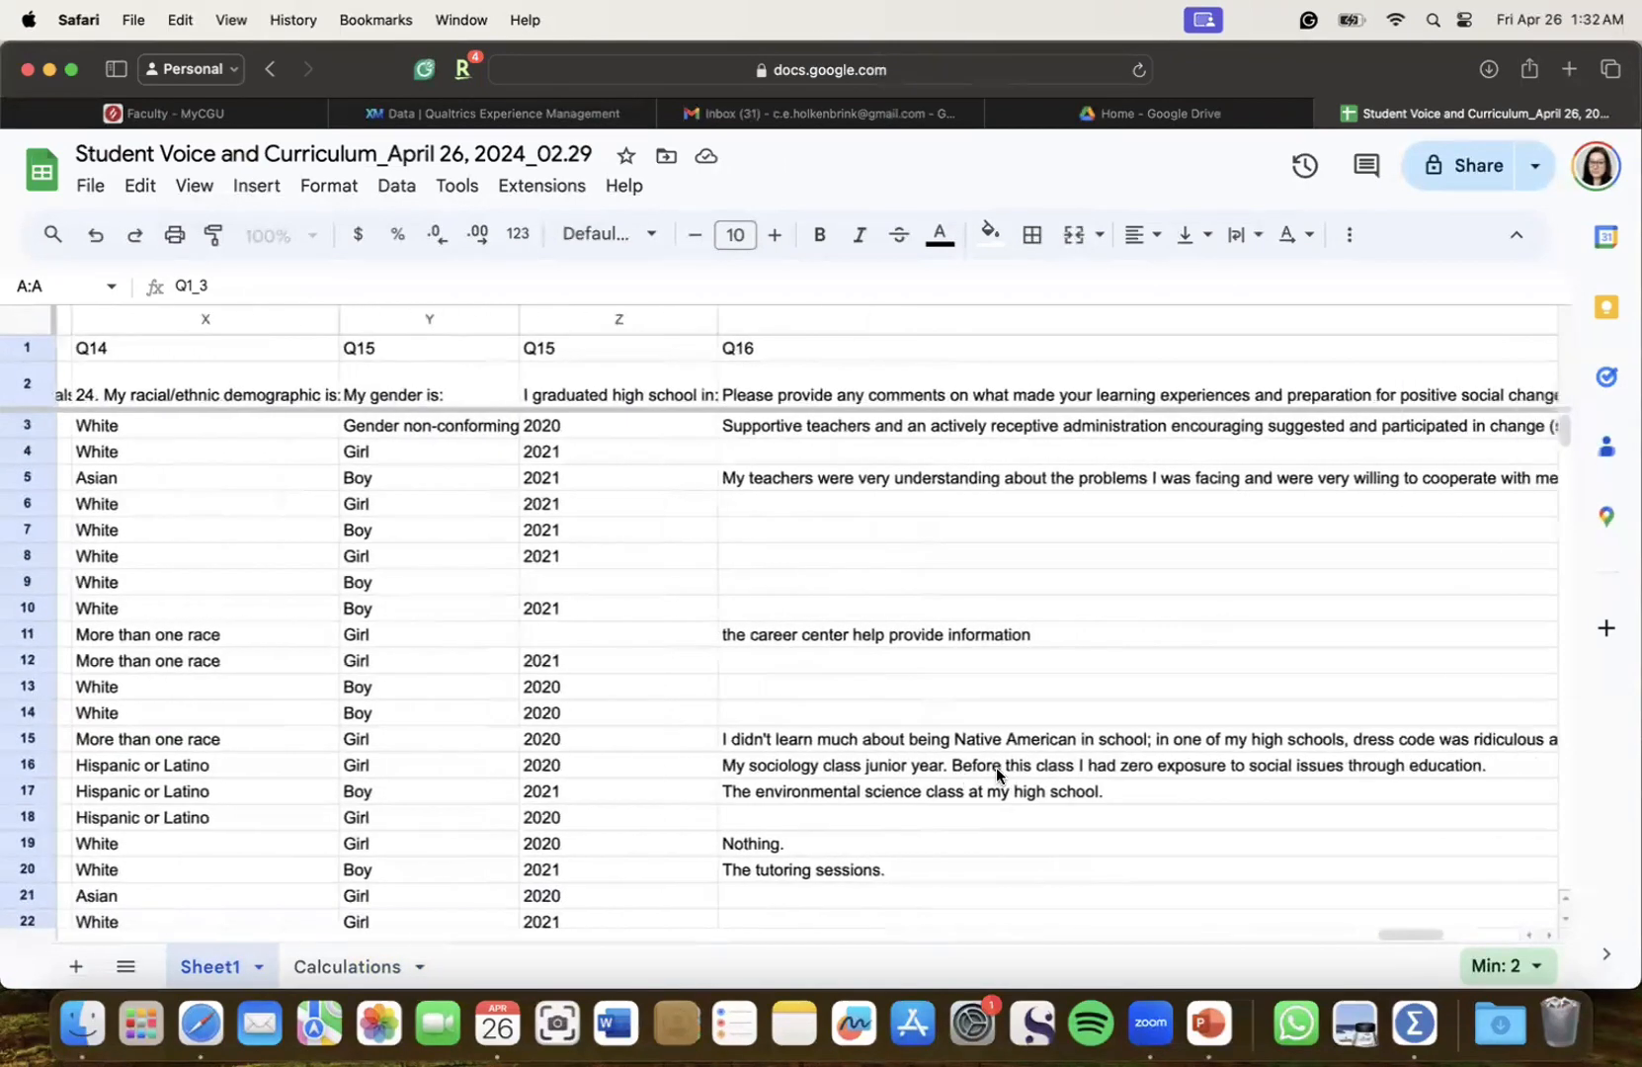
{"action": "scroll", "coordinate": [1206, 766], "scroll_direction": "right", "scroll_amount": 3}
{"action": "scroll", "coordinate": [1206, 766], "scroll_direction": "right", "scroll_amount": 15}
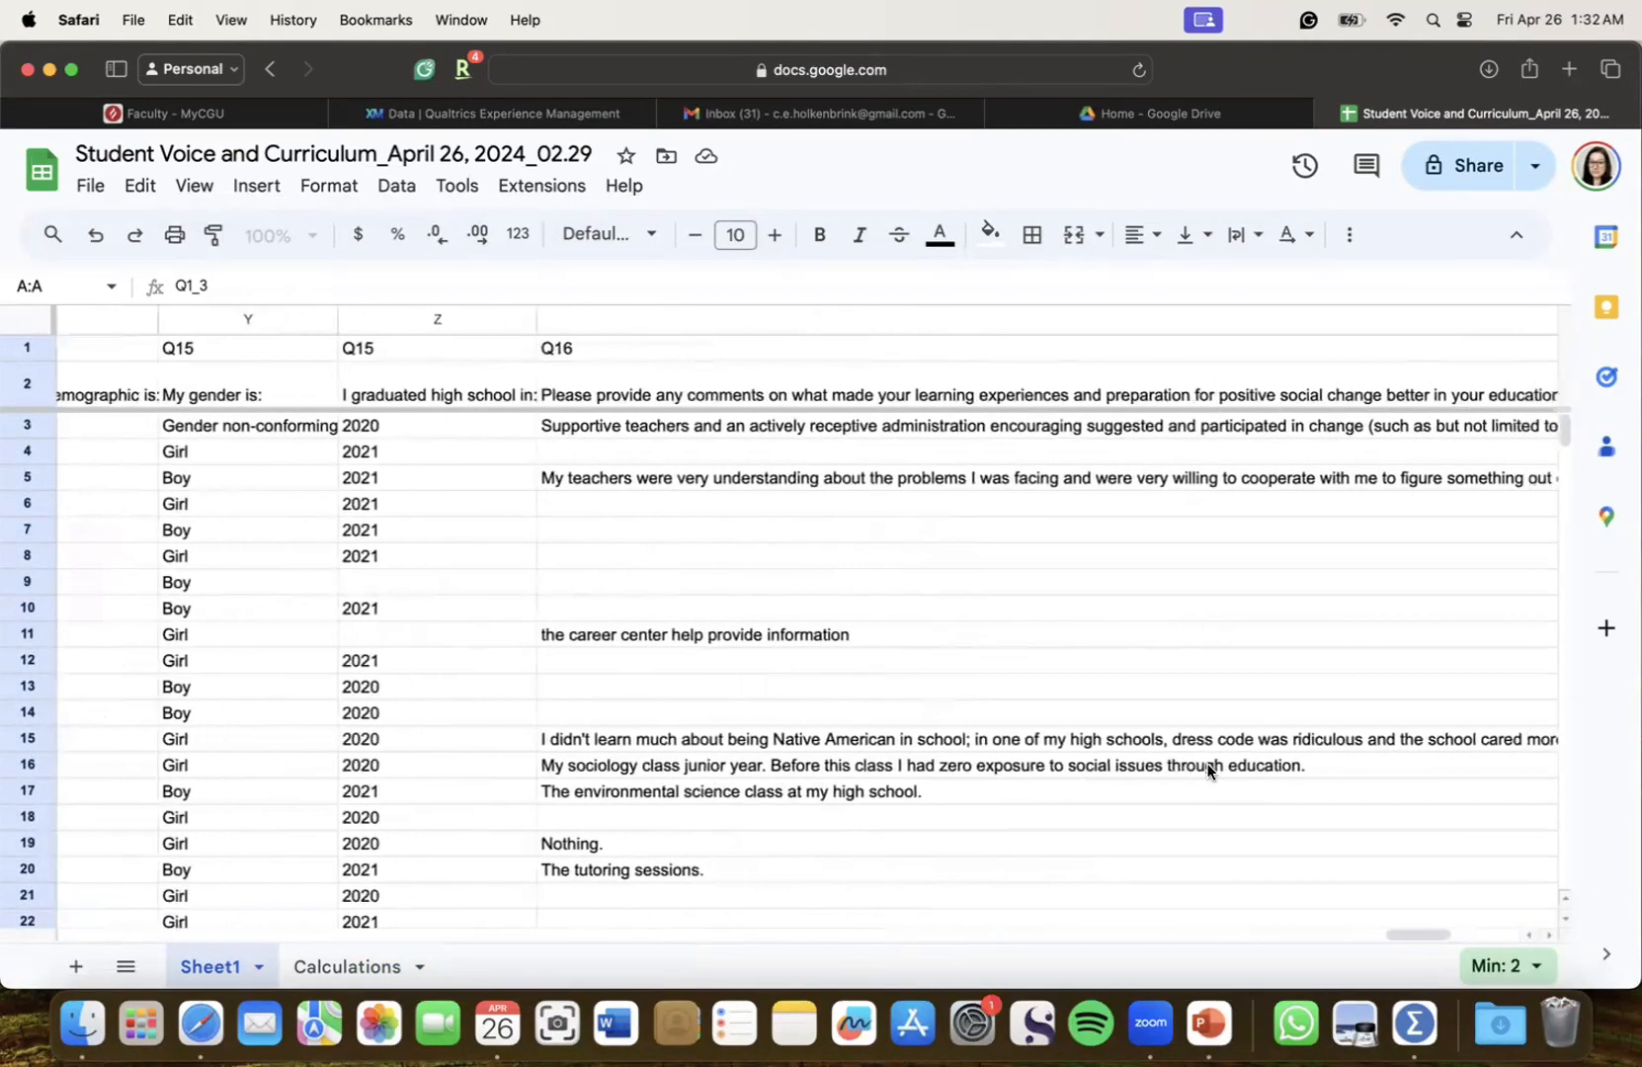
Look back over the Sheet1 responses from Q5 to Q1_3, and revisit the Calculations sheet for comparison
{"action": "scroll", "coordinate": [1206, 771], "scroll_direction": "left", "scroll_amount": 20}
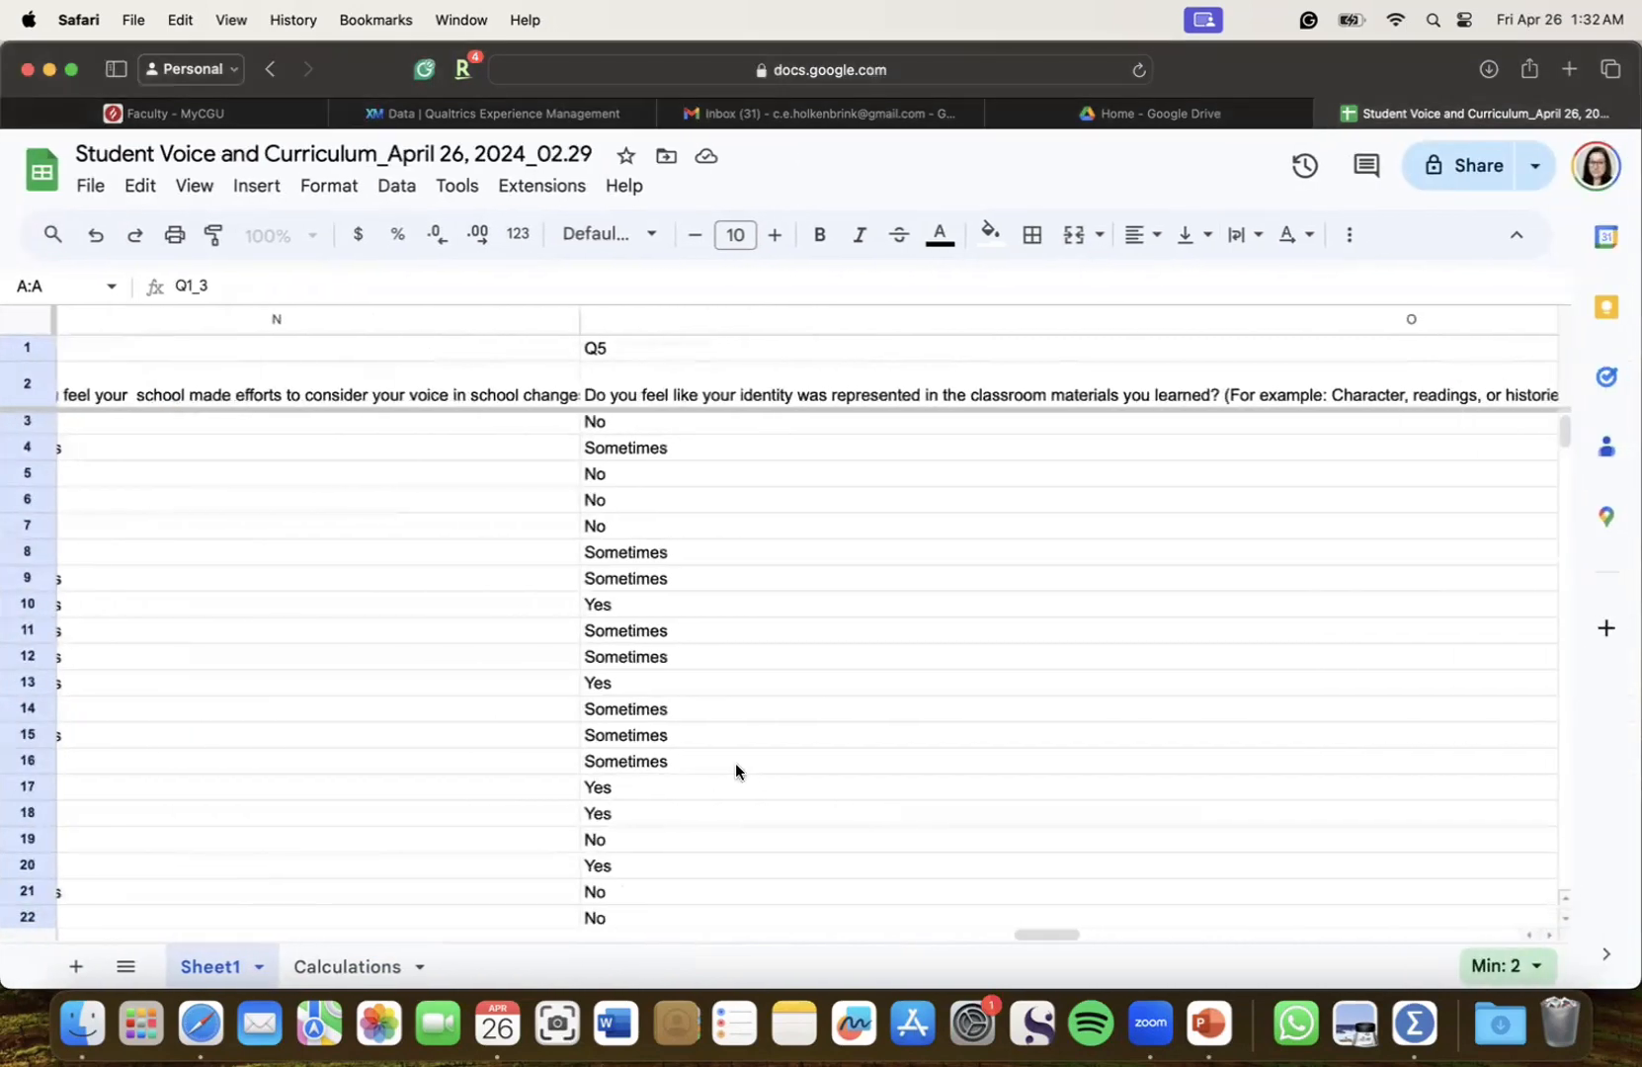
{"action": "scroll", "coordinate": [942, 770], "scroll_direction": "left", "scroll_amount": 4}
{"action": "scroll", "coordinate": [941, 765], "scroll_direction": "left", "scroll_amount": 5}
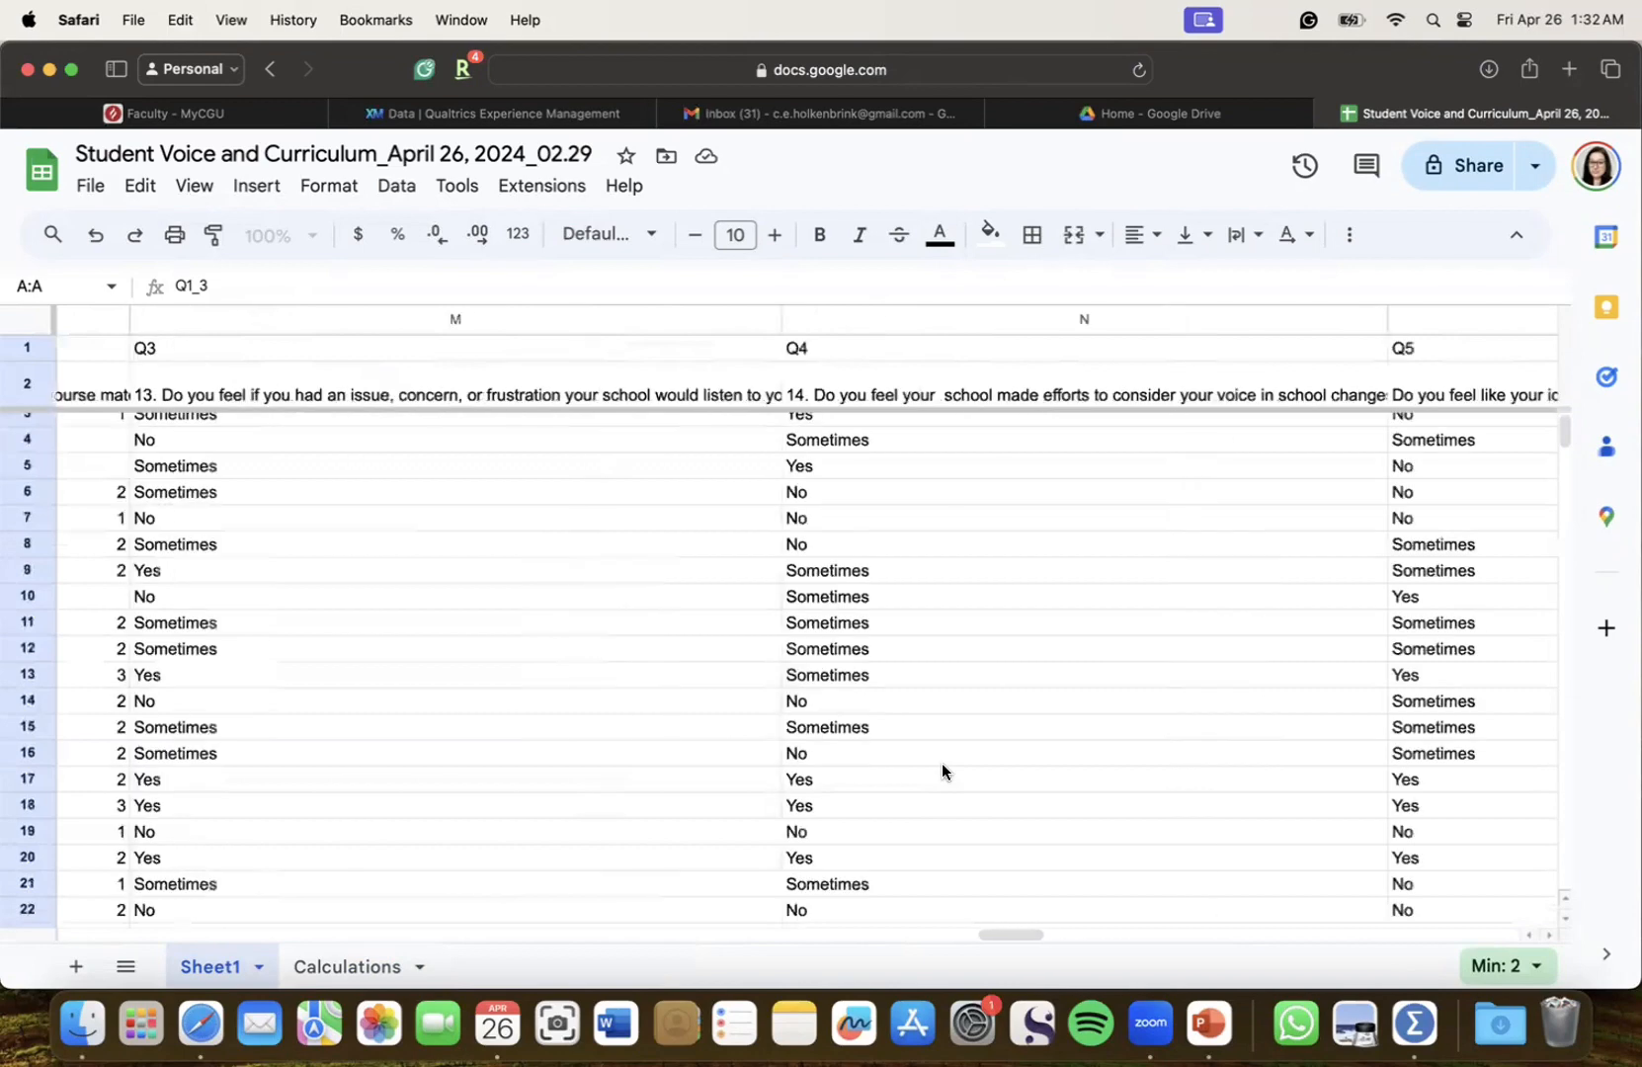
{"action": "scroll", "coordinate": [939, 771], "scroll_direction": "left", "scroll_amount": 8}
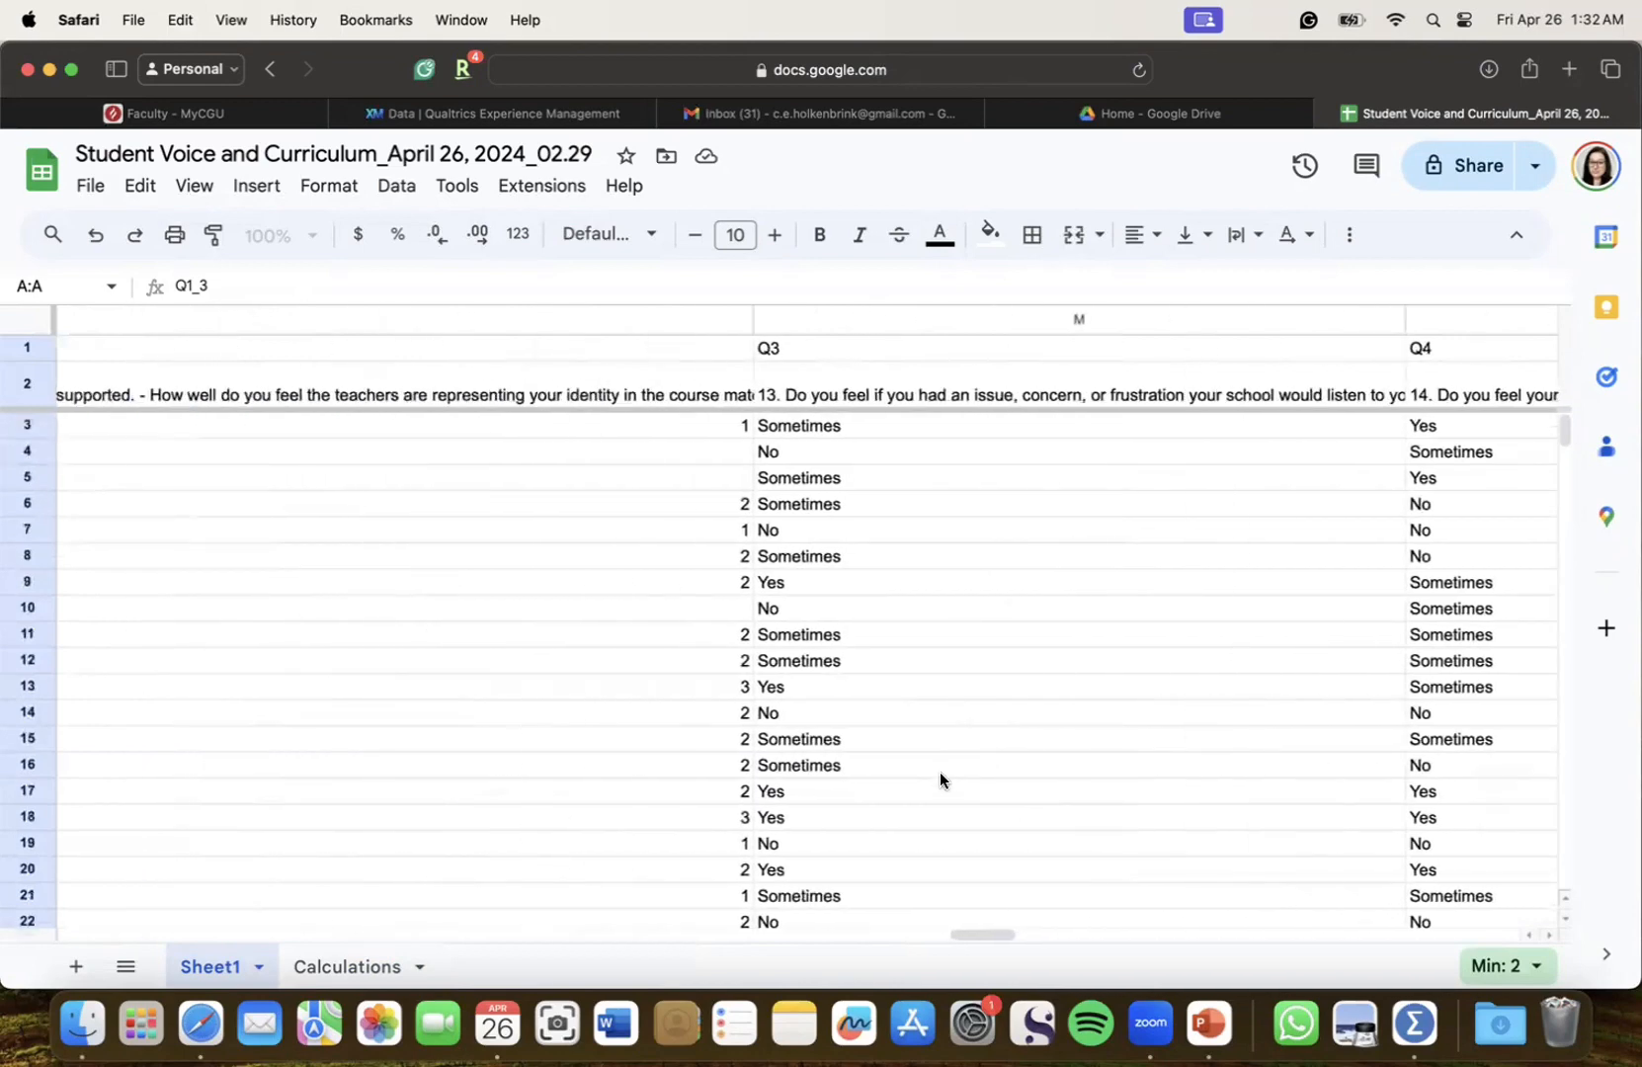
{"action": "scroll", "coordinate": [931, 808], "scroll_direction": "left", "scroll_amount": 10}
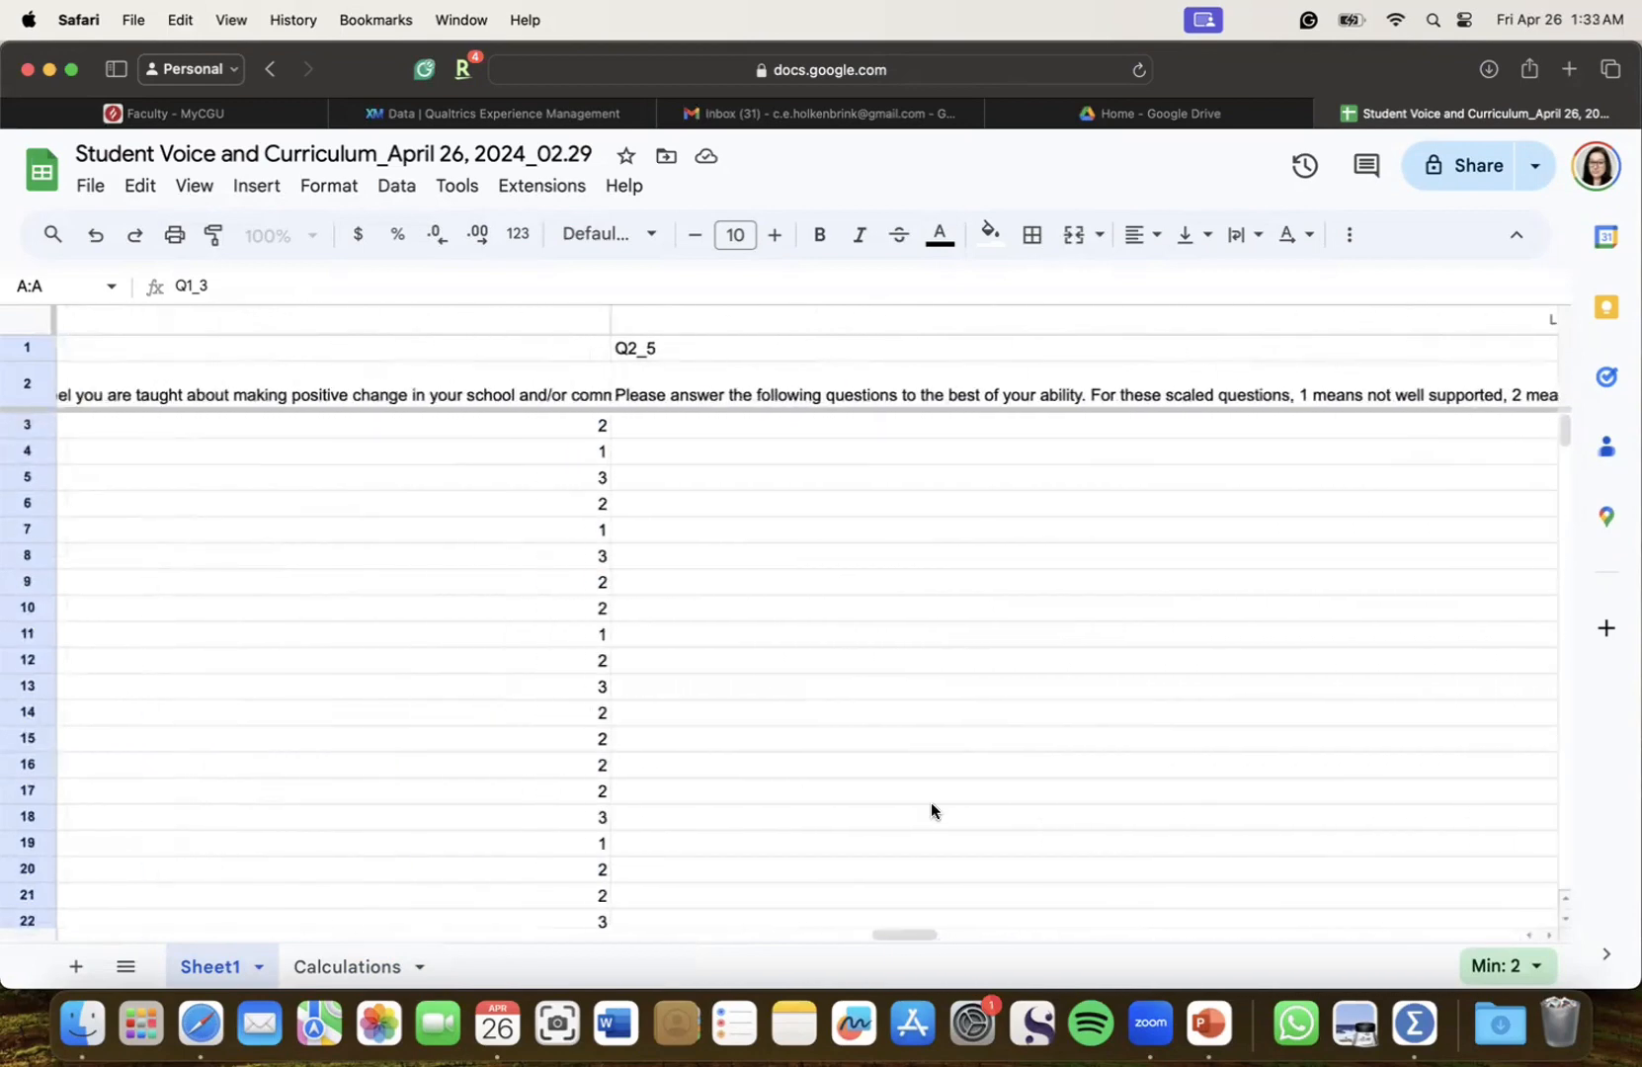
{"action": "scroll", "coordinate": [930, 802], "scroll_direction": "left", "scroll_amount": 15}
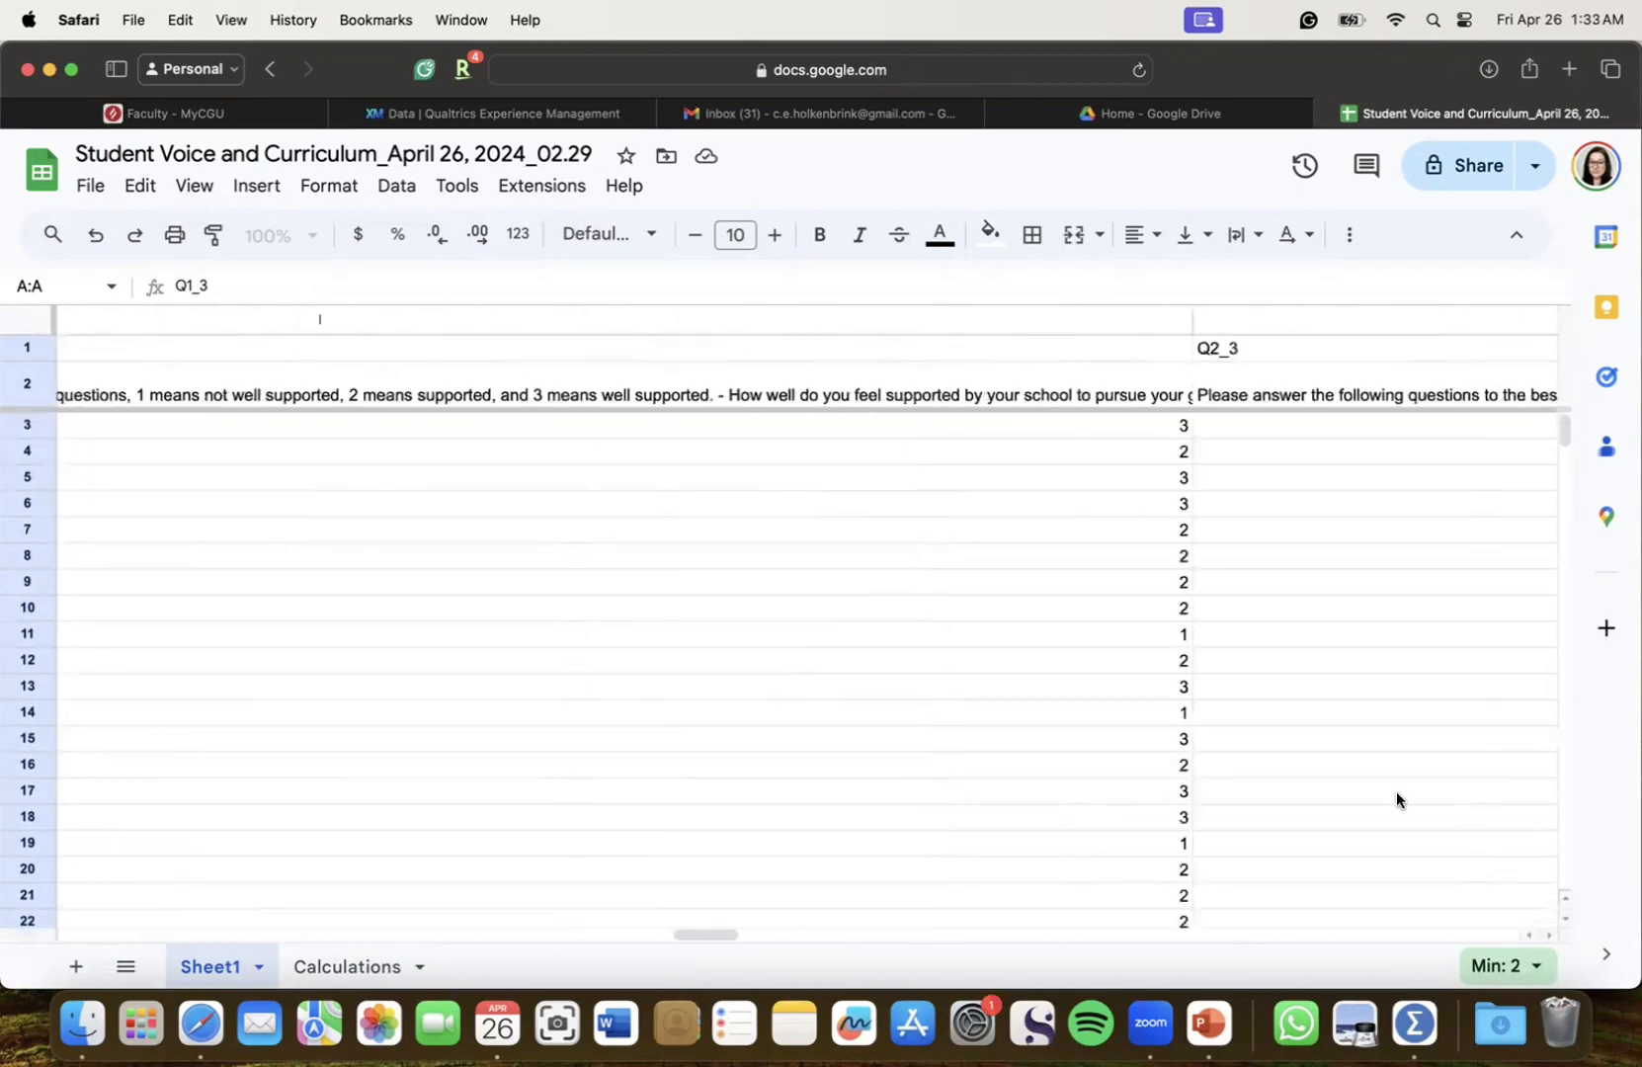
{"action": "scroll", "coordinate": [851, 798], "scroll_direction": "left", "scroll_amount": 15}
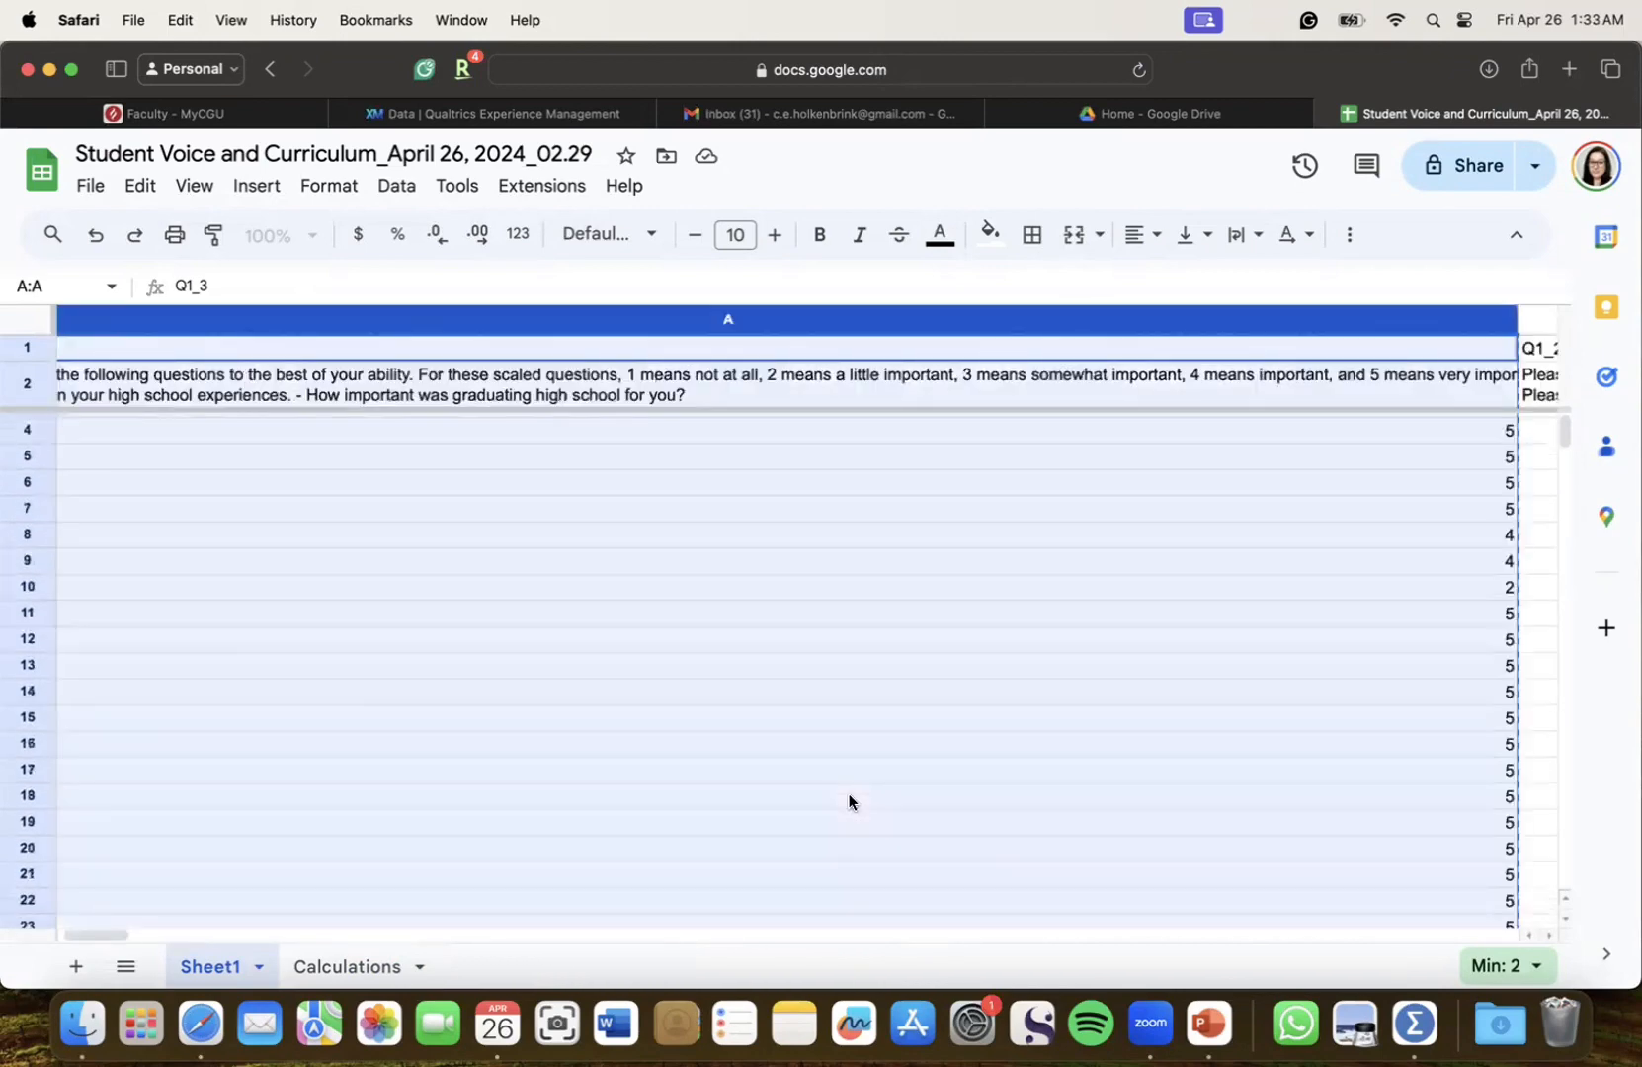
{"action": "left_click", "coordinate": [850, 802]}
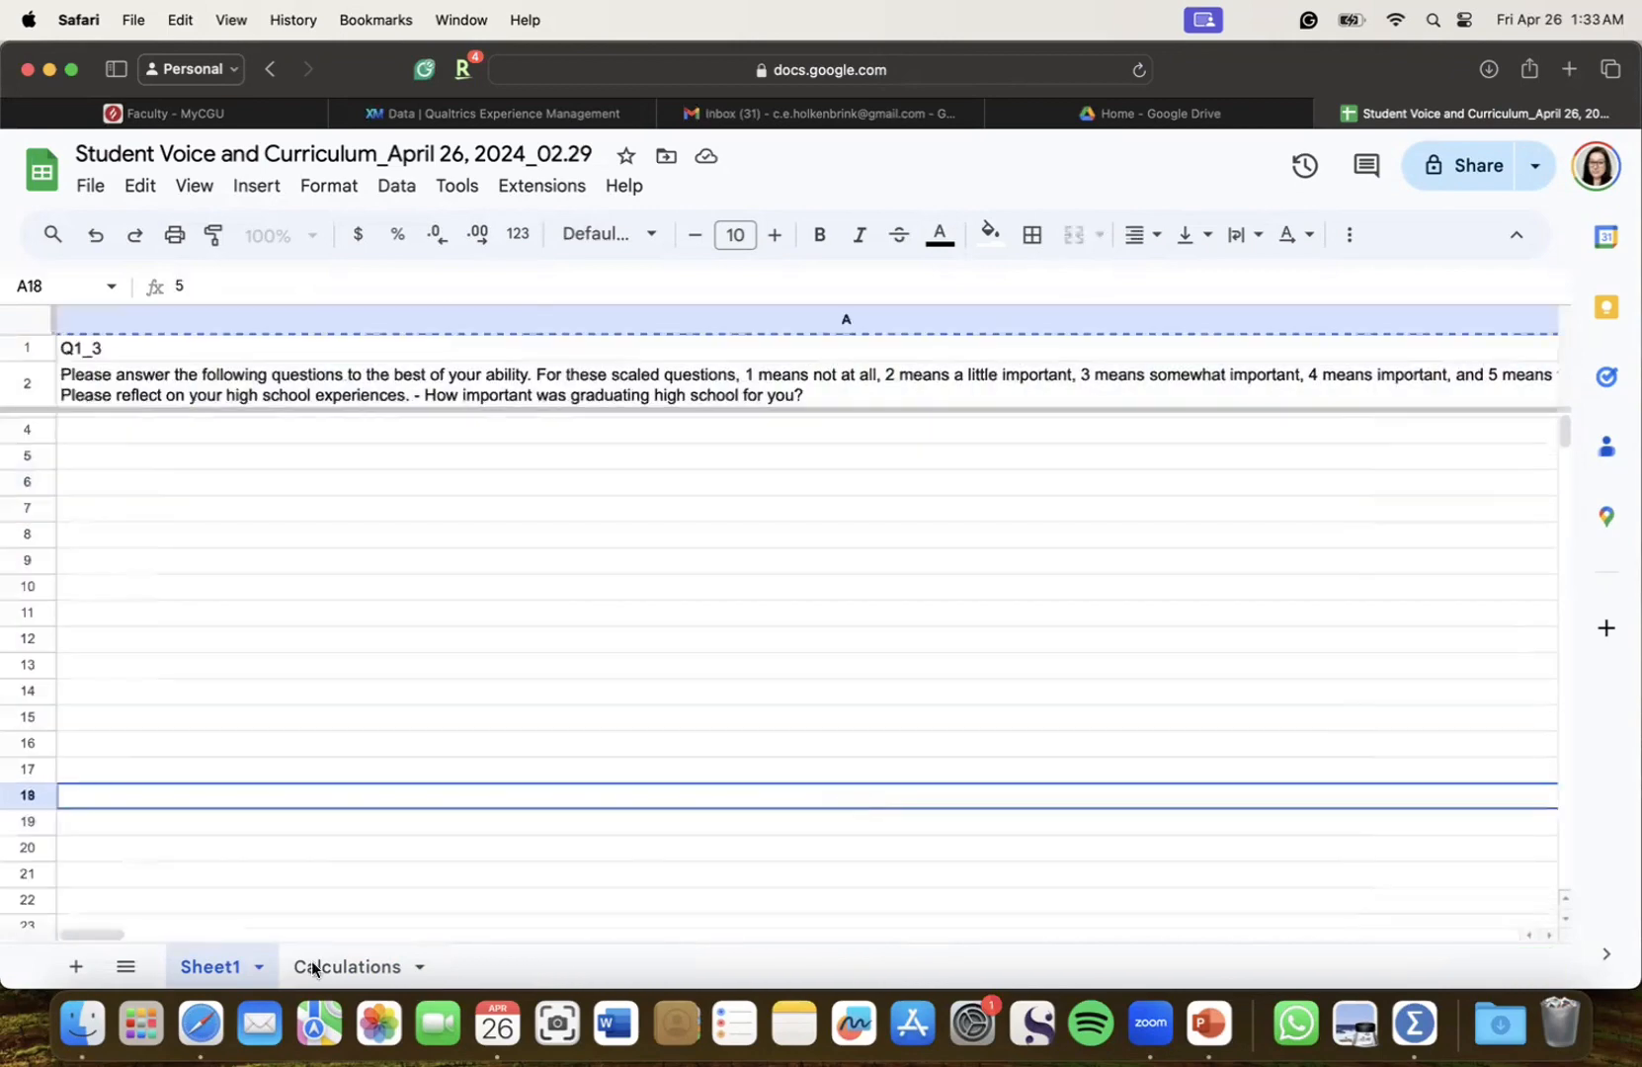
{"action": "left_click", "coordinate": [341, 965]}
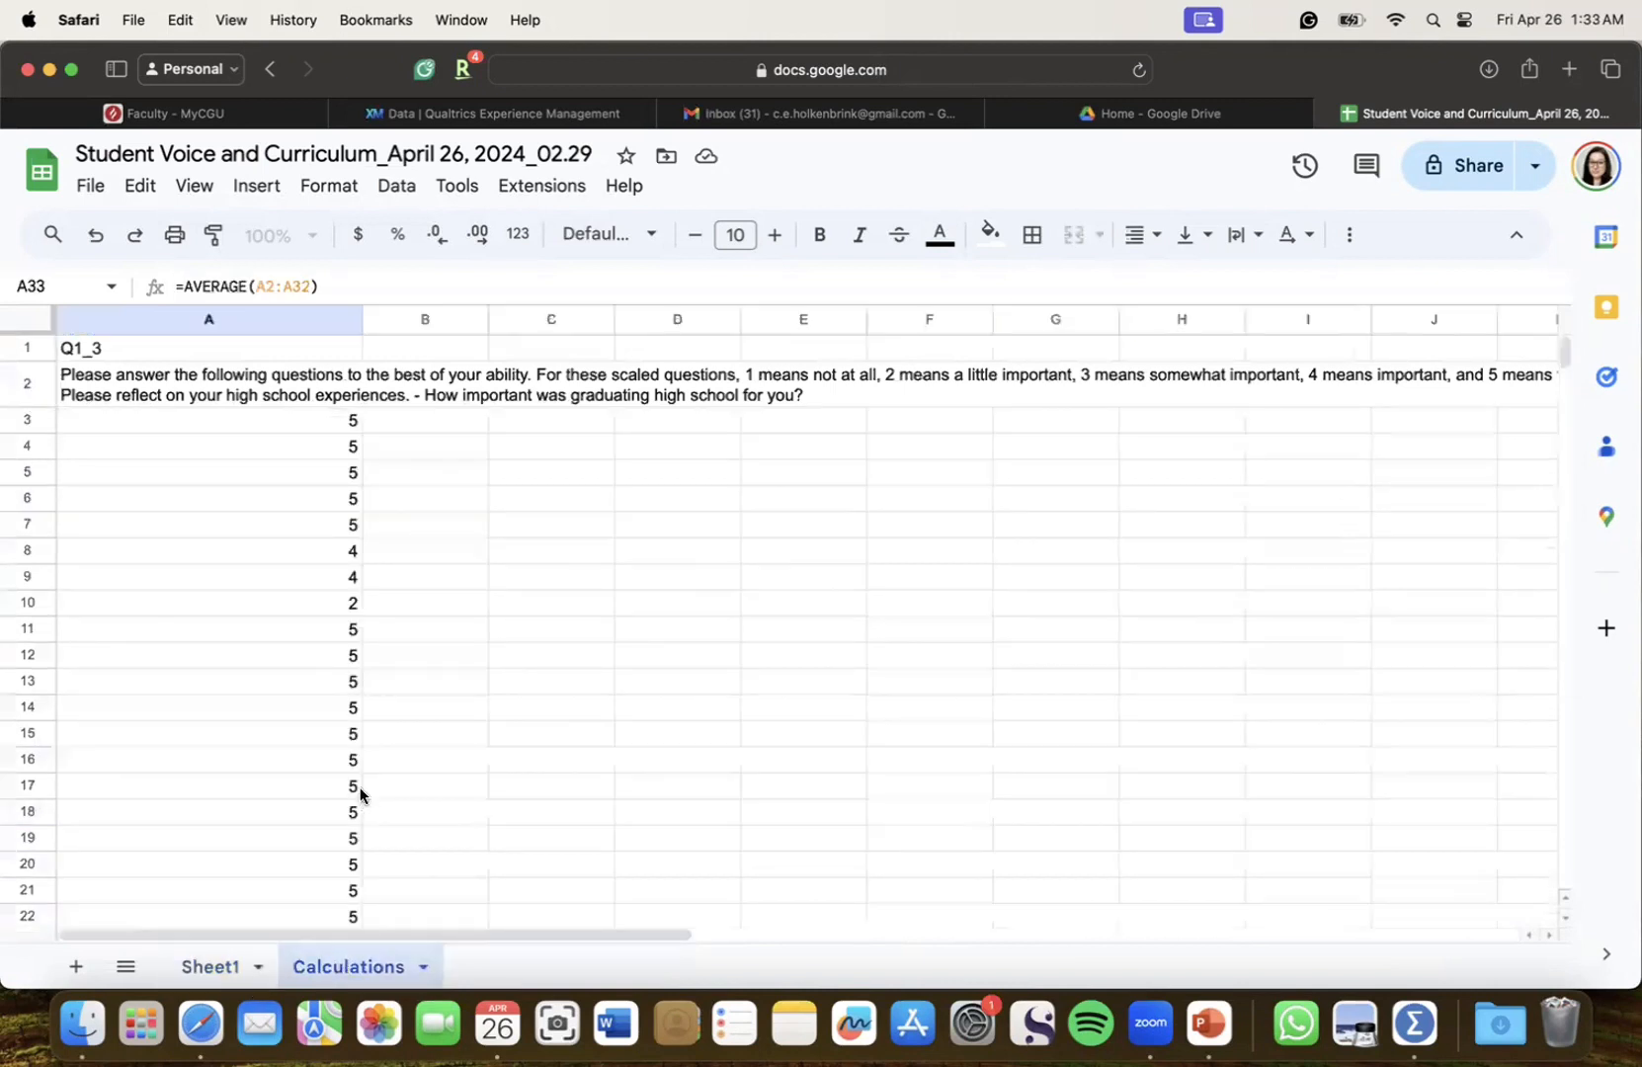
{"action": "left_click", "coordinate": [224, 968]}
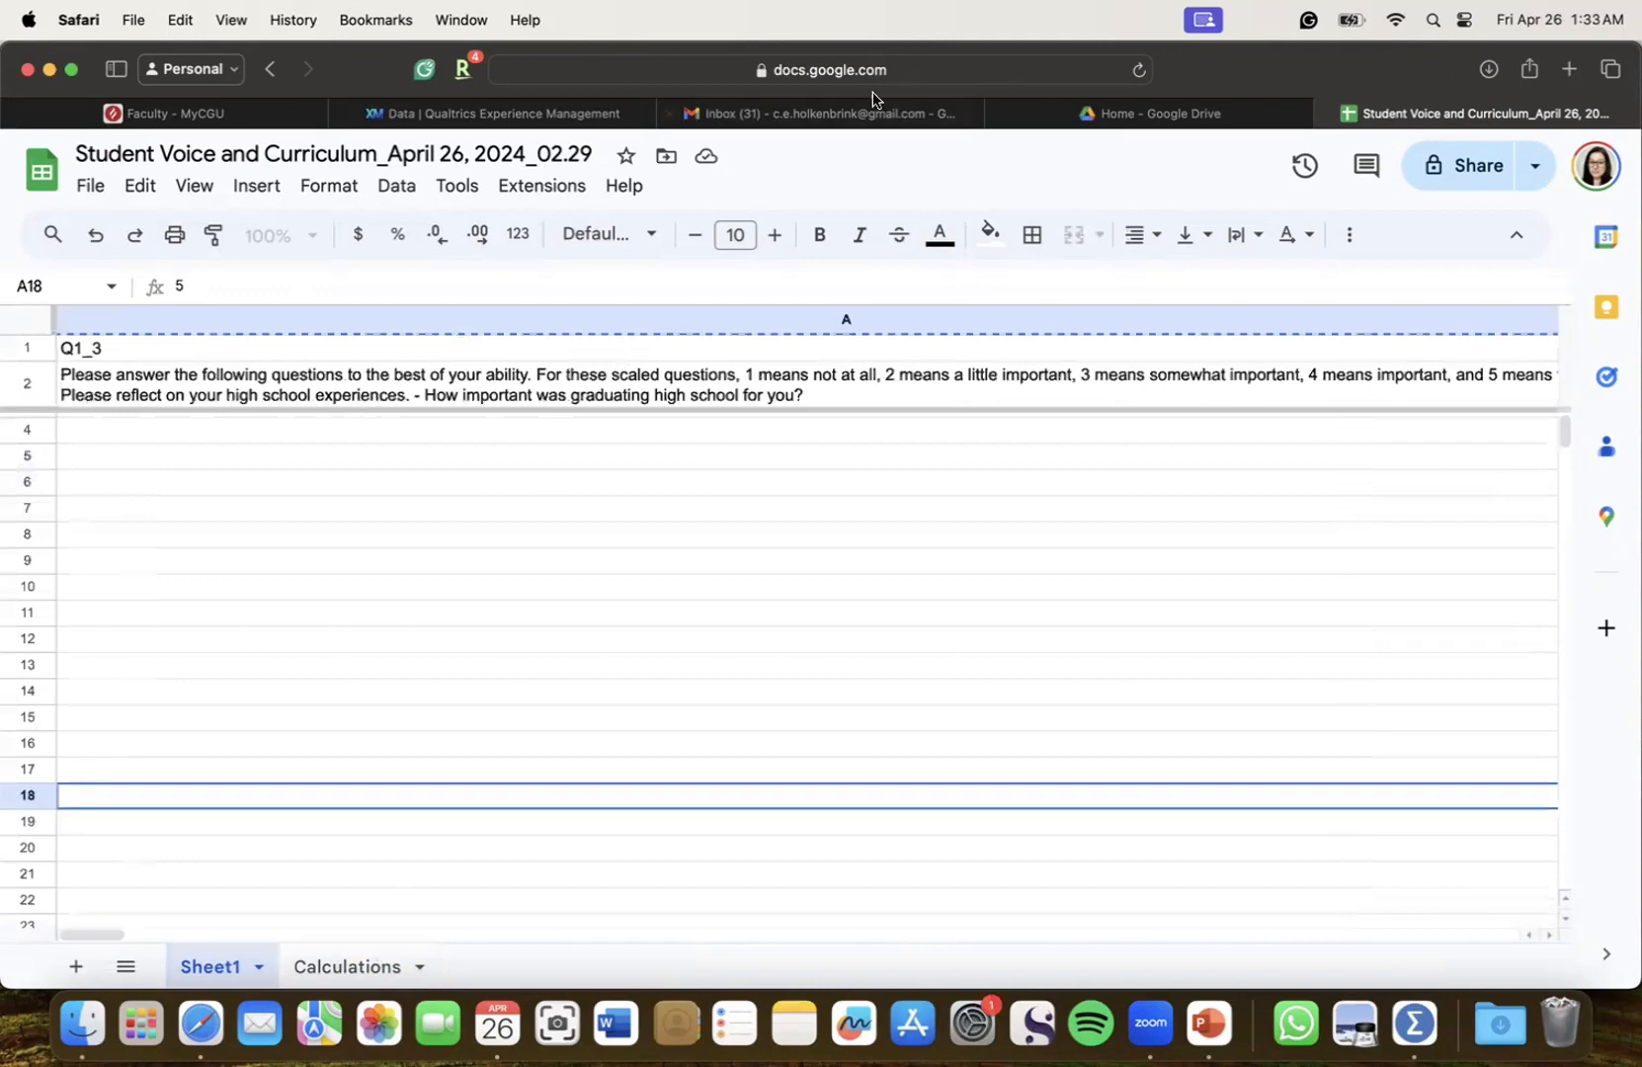
{"action": "scroll", "coordinate": [1105, 505], "scroll_direction": "right", "scroll_amount": 10}
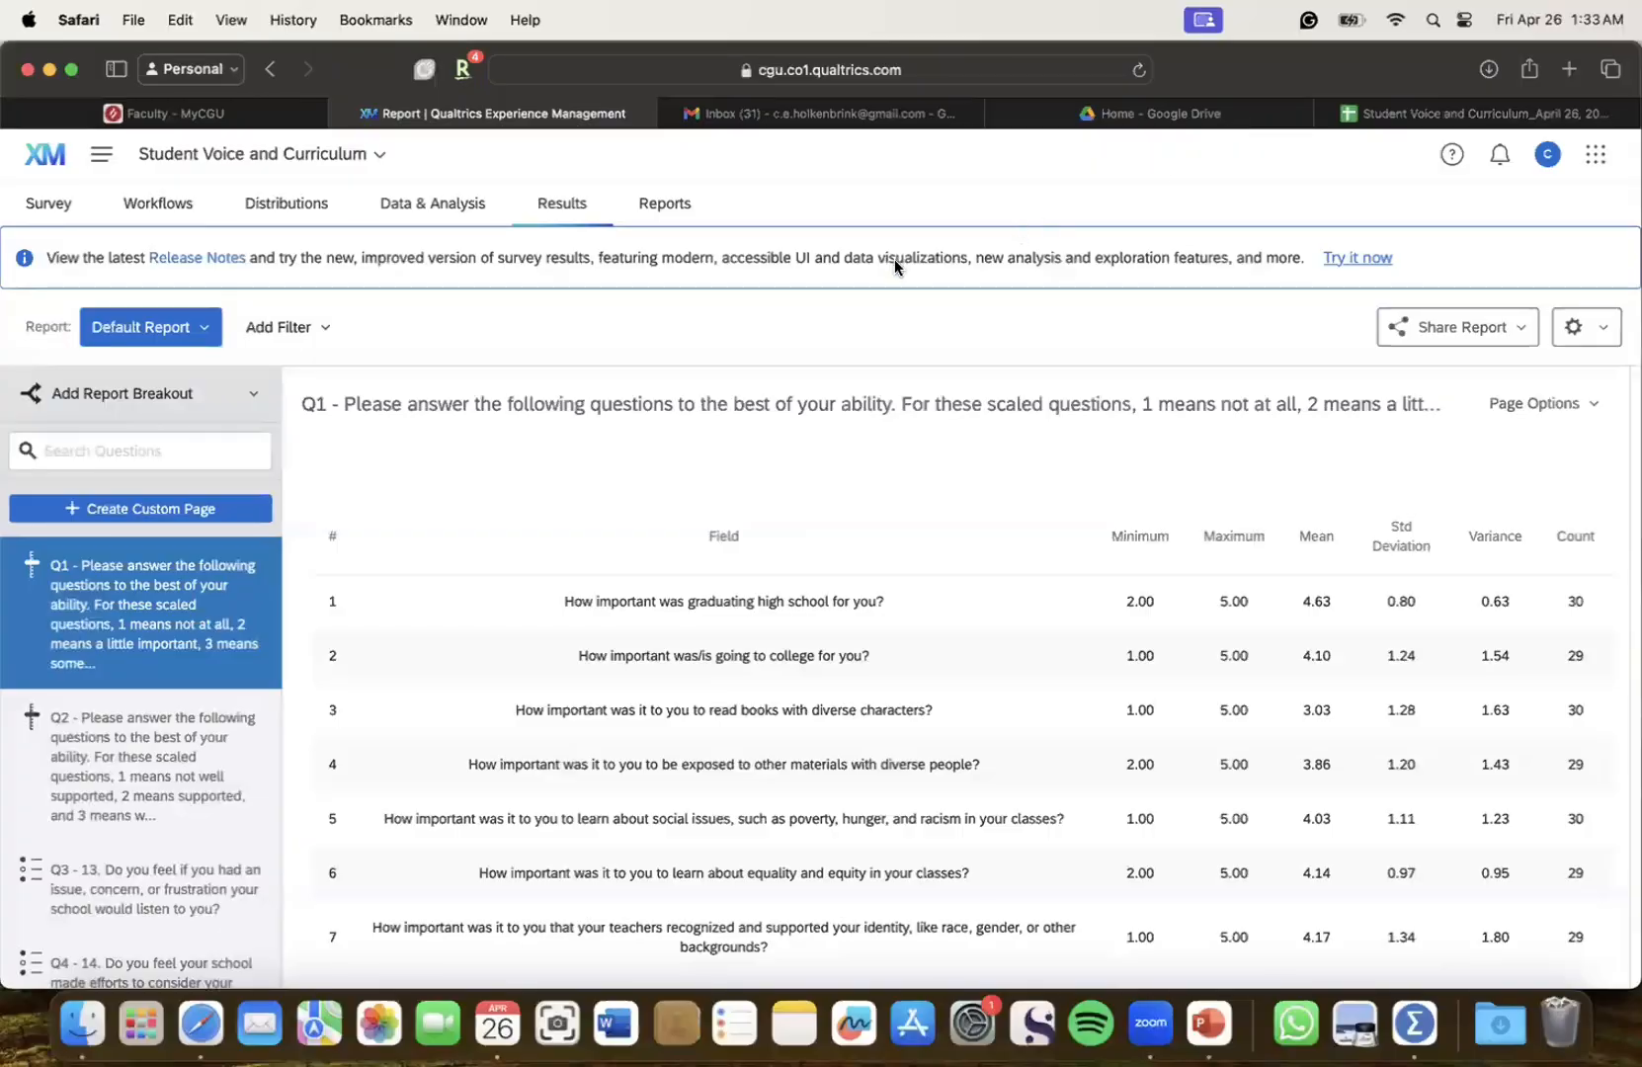
Switch to the Qualtrics survey's Results report and examine its Q1 statistics and report sharing options
{"action": "left_click", "coordinate": [571, 222]}
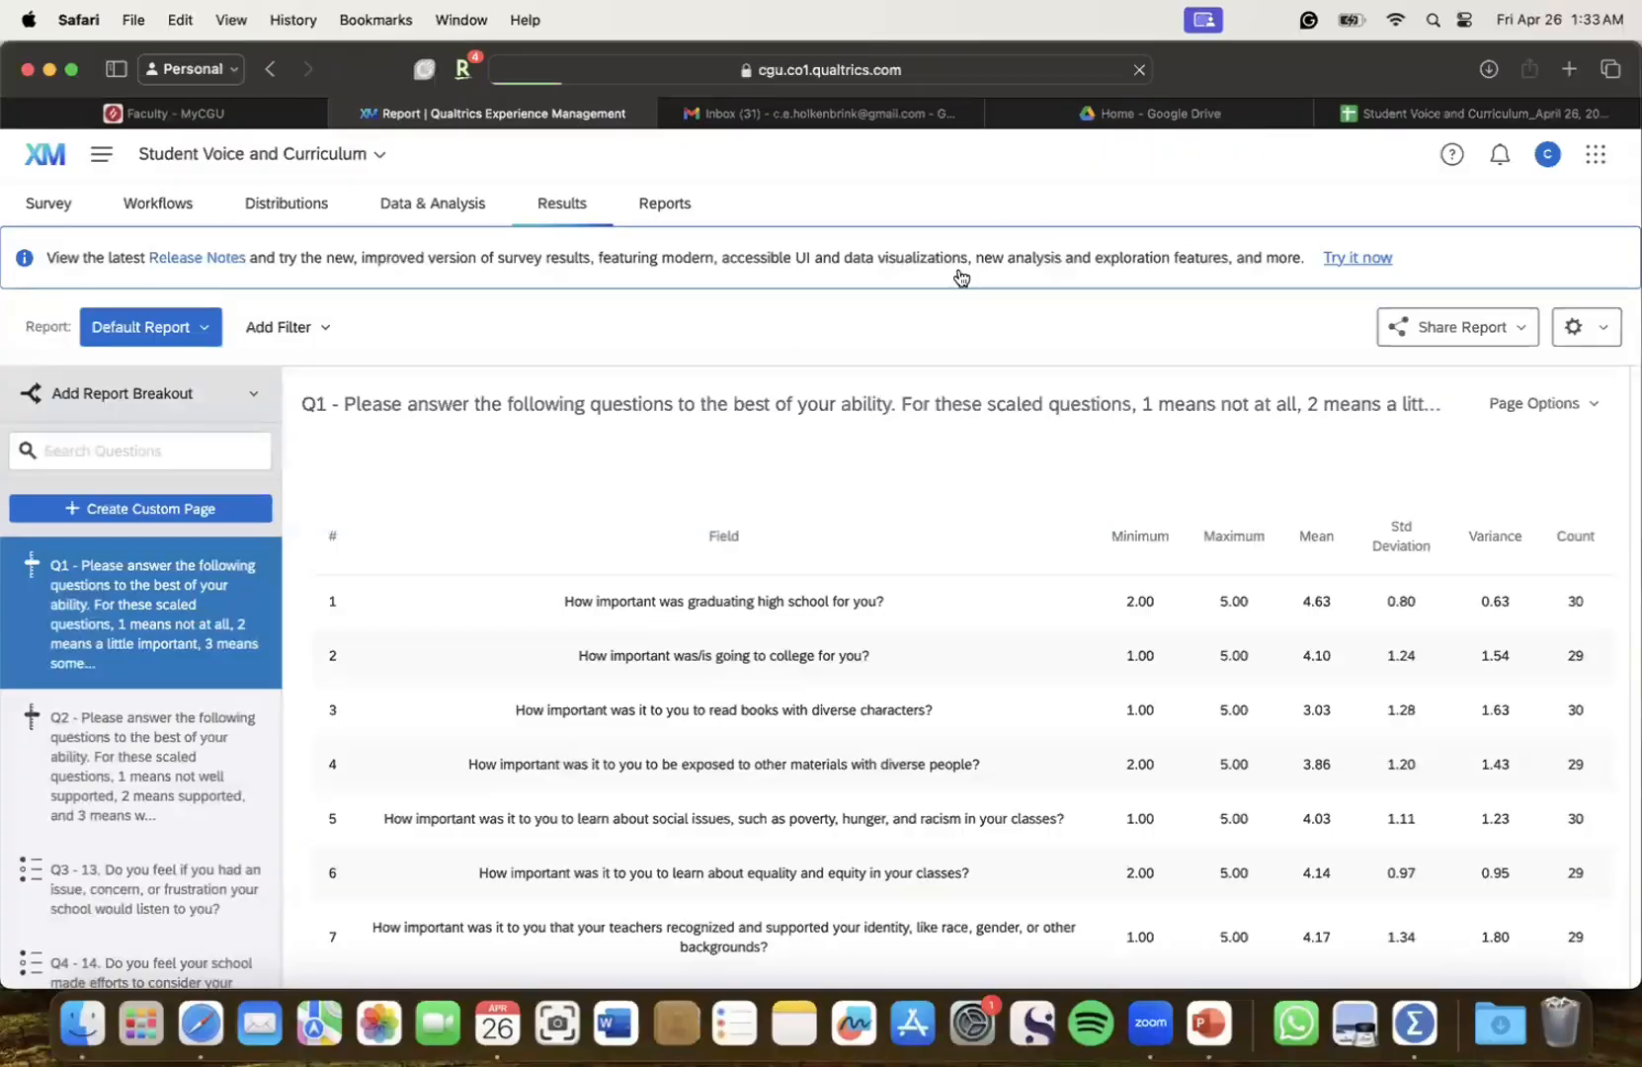
{"action": "left_click", "coordinate": [1424, 337]}
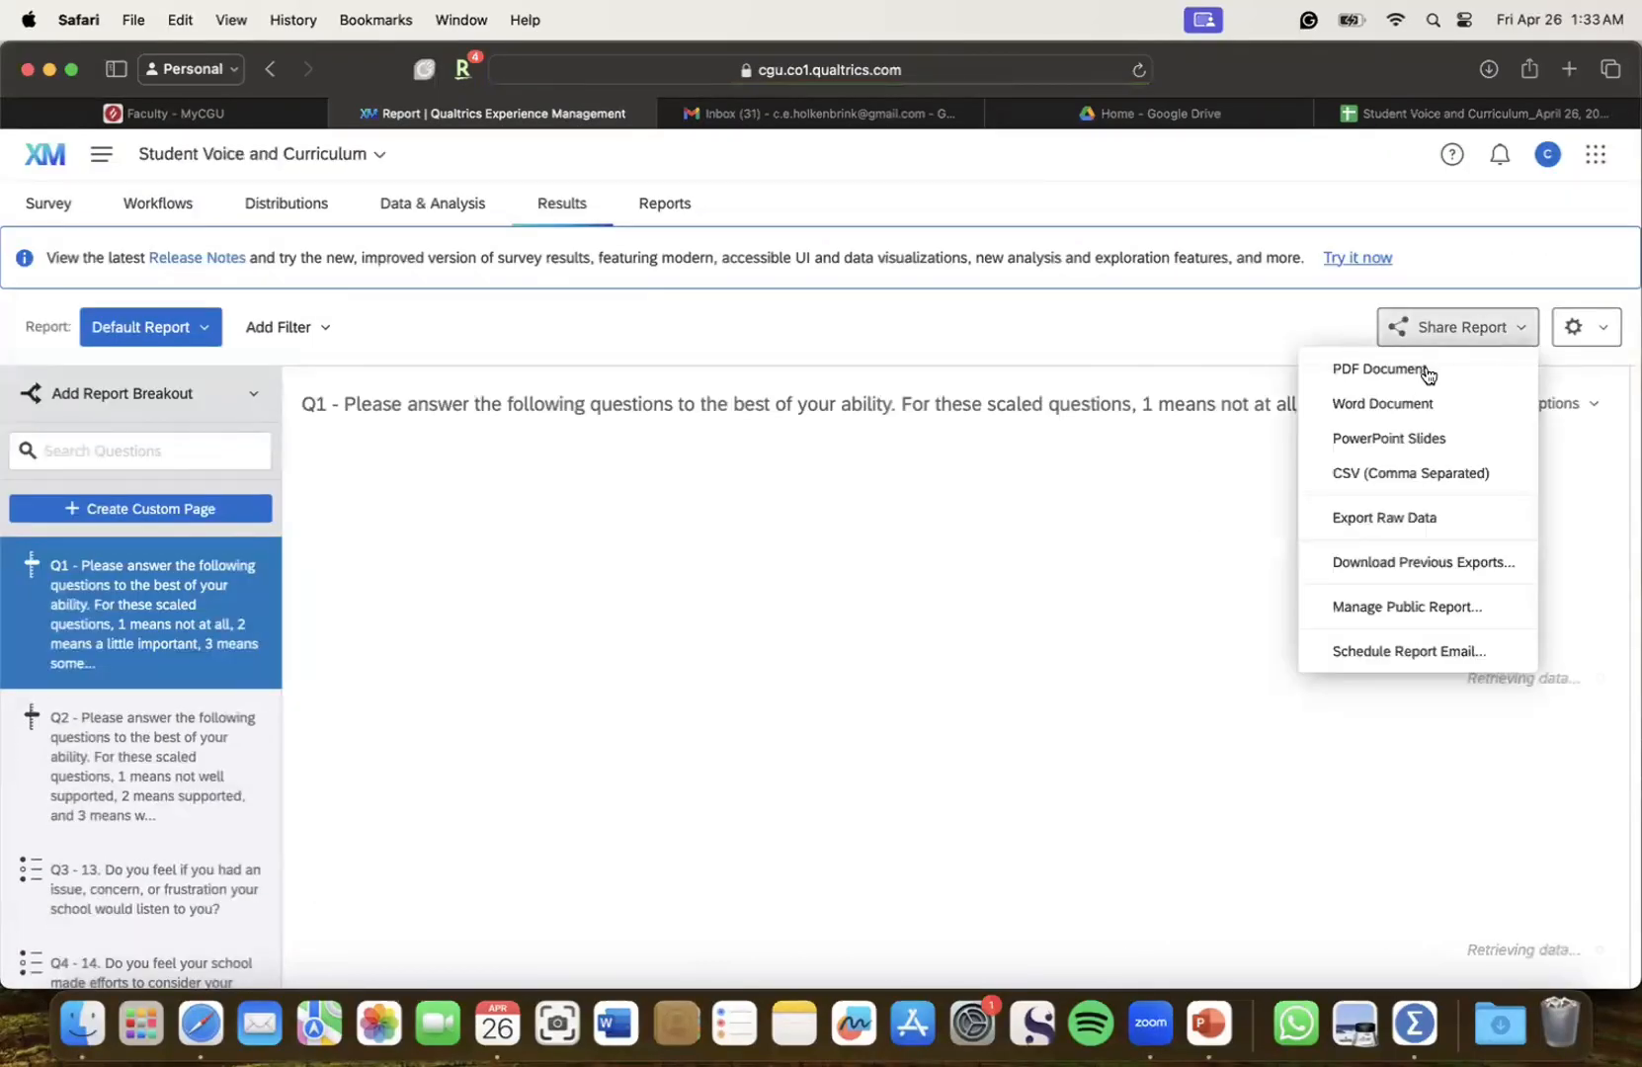
{"action": "left_click", "coordinate": [1185, 360]}
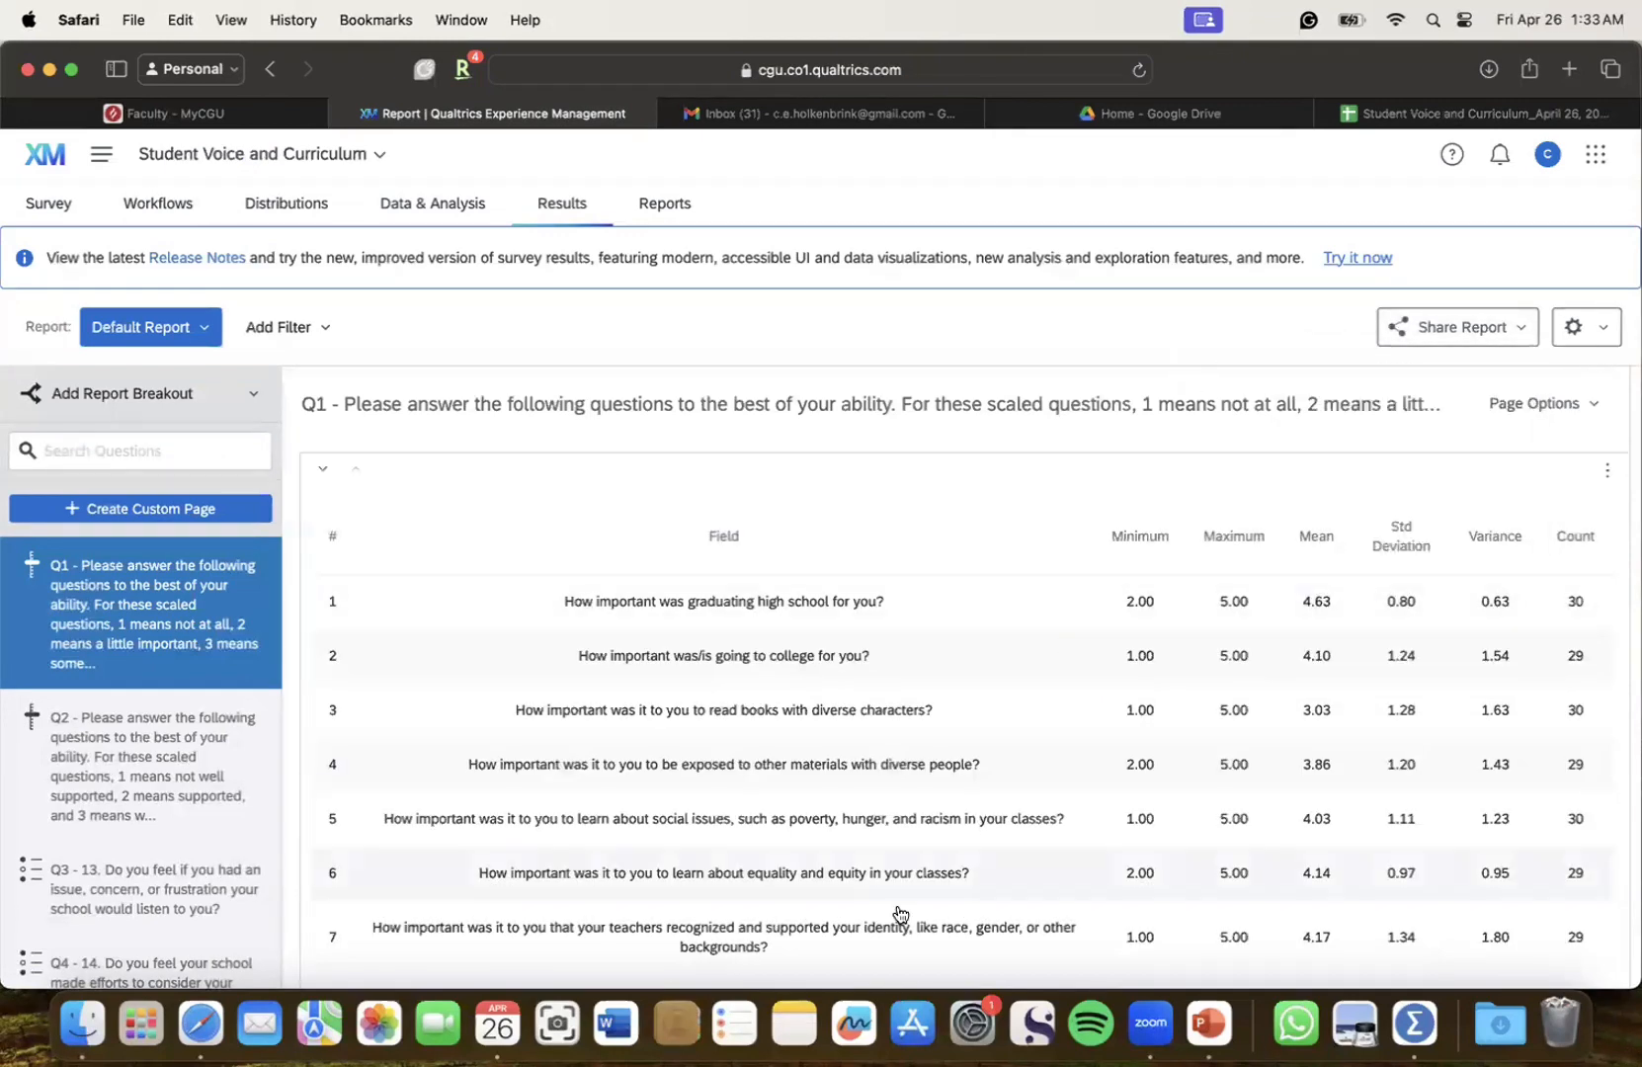
Examine the statistics for Q1 to Q3 in the results report, including Q3's bar chart and choice-count table
{"action": "scroll", "coordinate": [1287, 664], "scroll_direction": "down", "scroll_amount": 5}
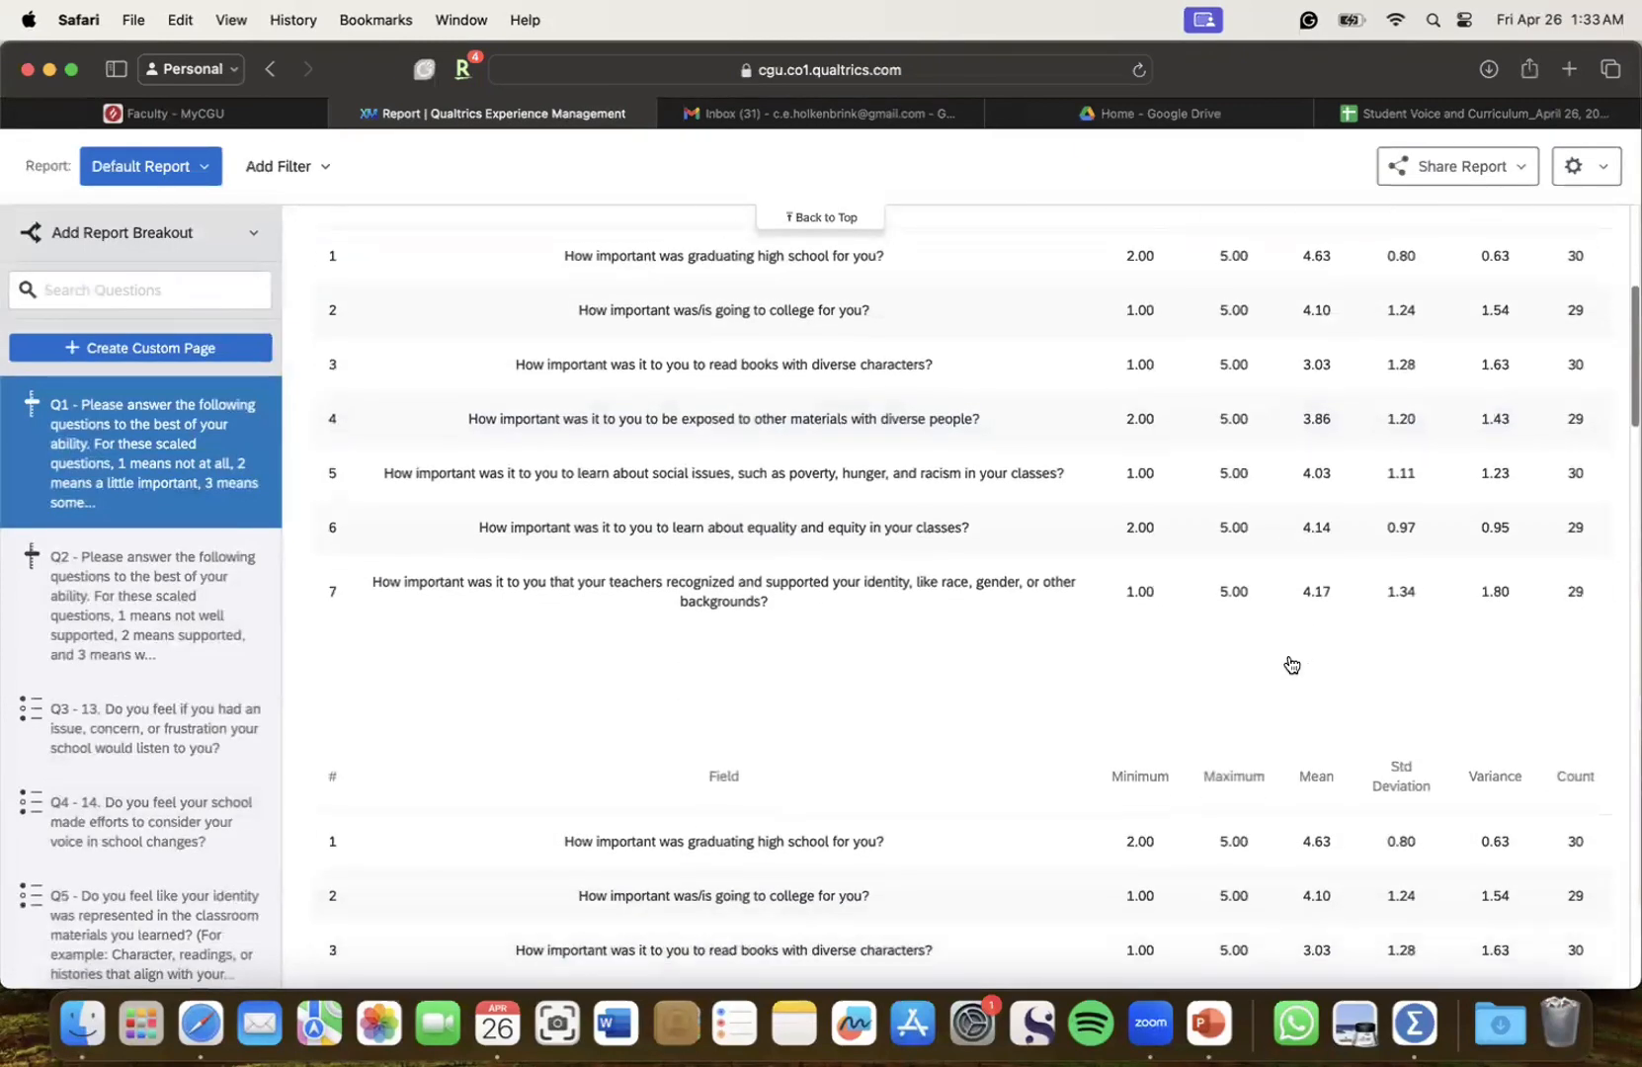
{"action": "scroll", "coordinate": [1290, 664], "scroll_direction": "down", "scroll_amount": 15}
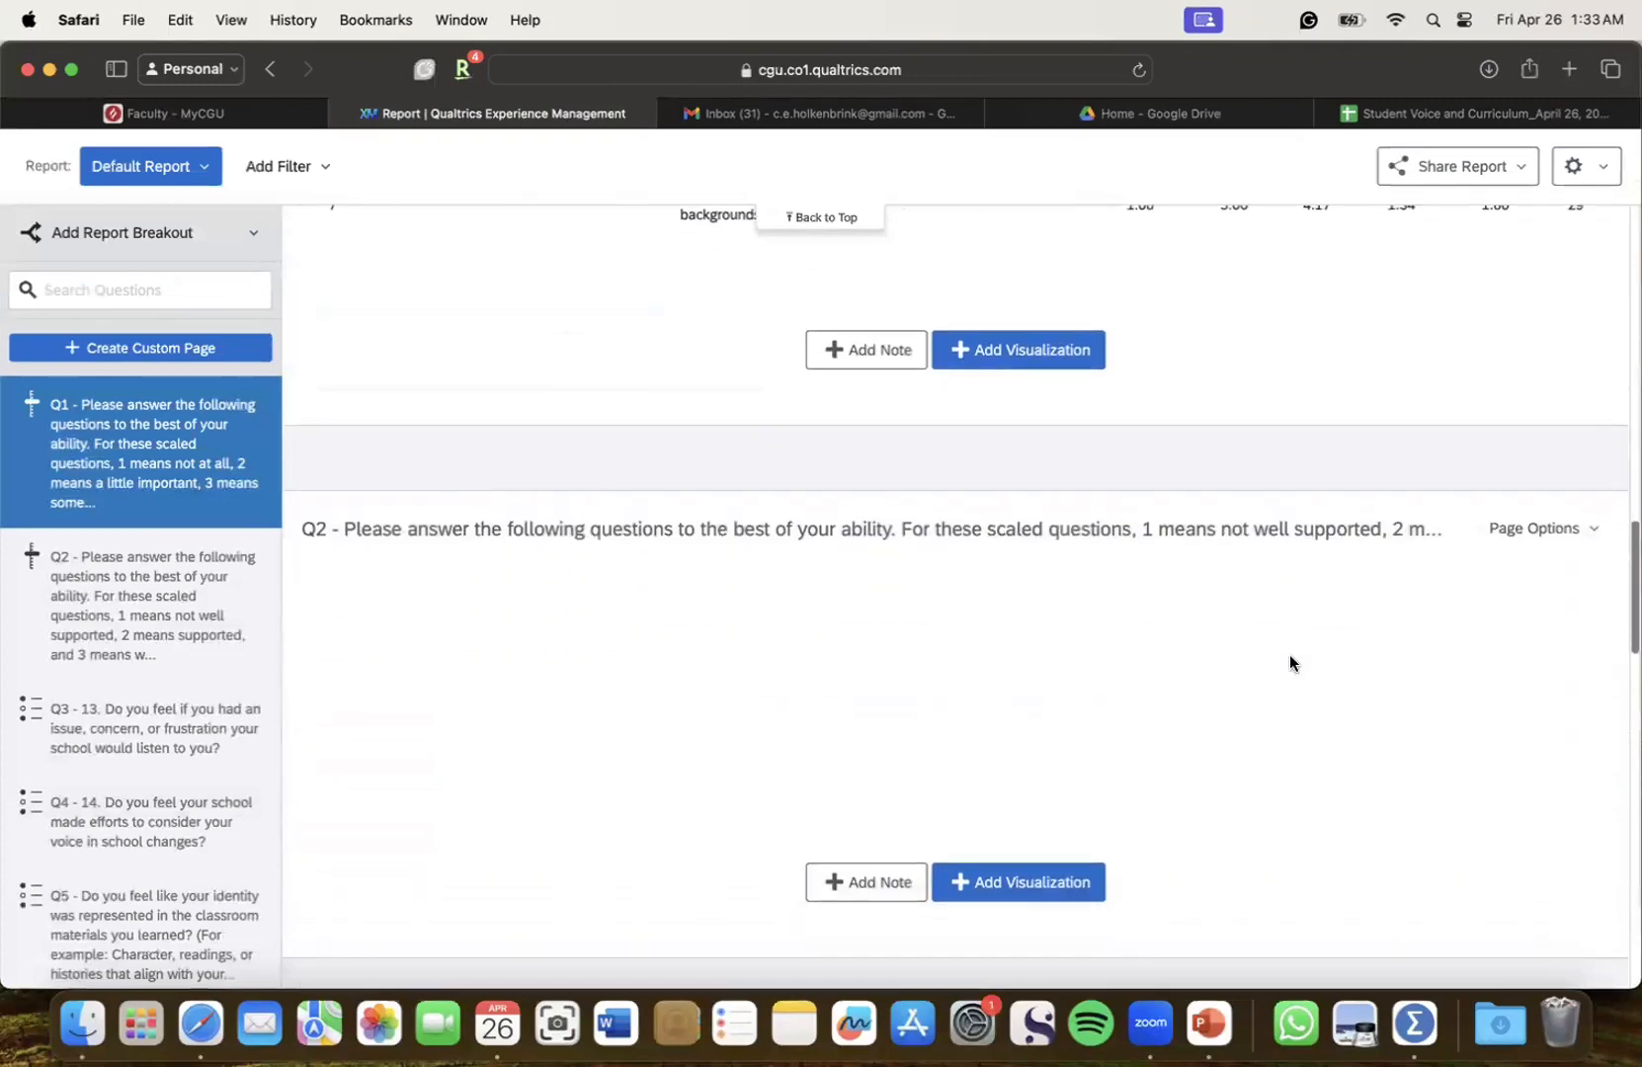
{"action": "scroll", "coordinate": [1214, 576], "scroll_direction": "down", "scroll_amount": 4}
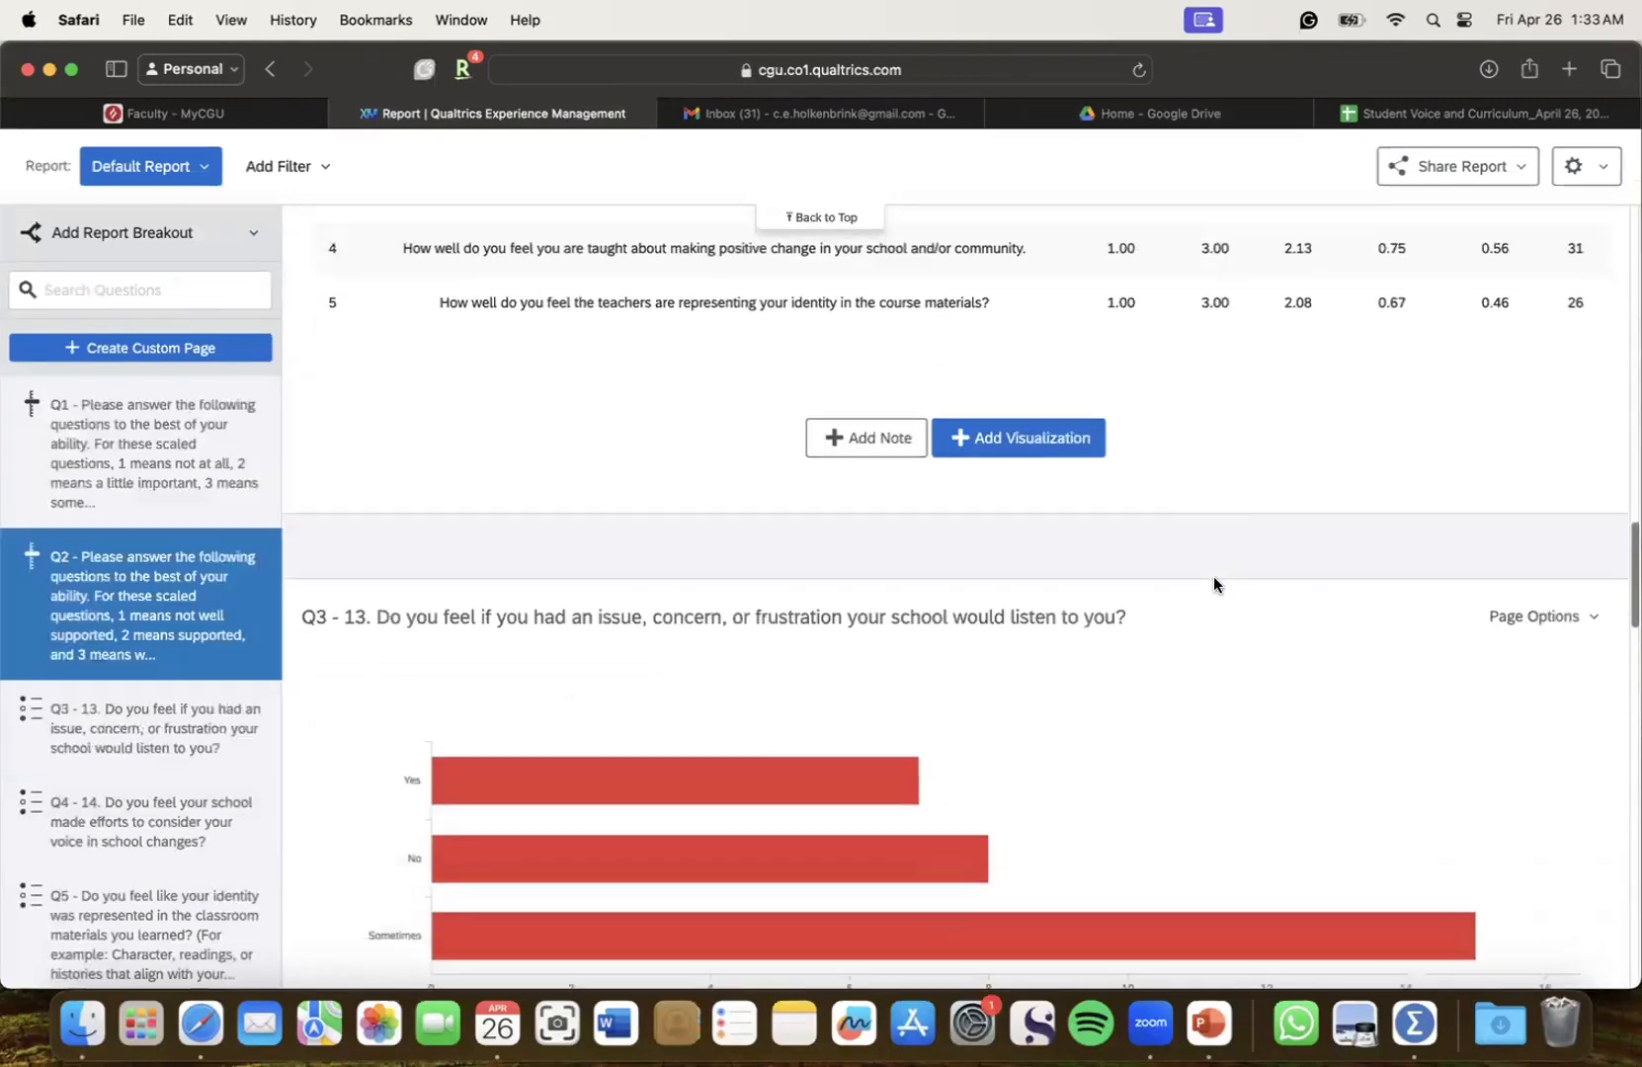
{"action": "scroll", "coordinate": [1216, 585], "scroll_direction": "down", "scroll_amount": 3}
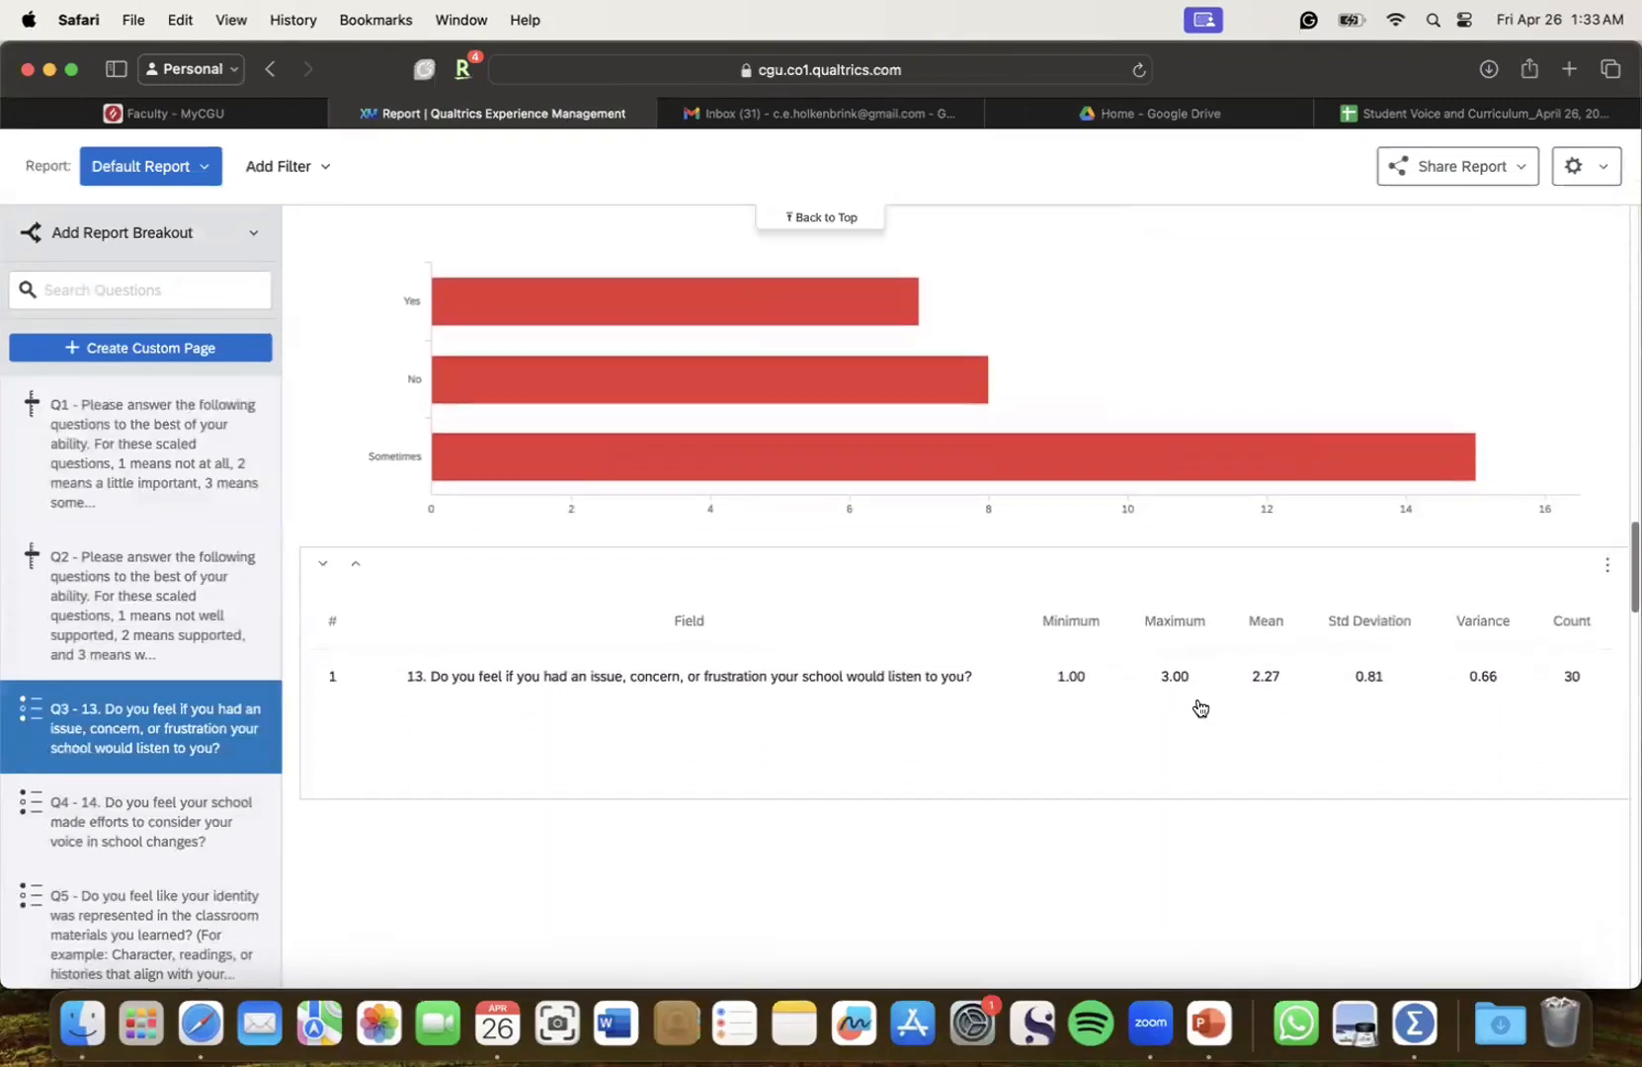
{"action": "scroll", "coordinate": [1137, 817], "scroll_direction": "up", "scroll_amount": 2}
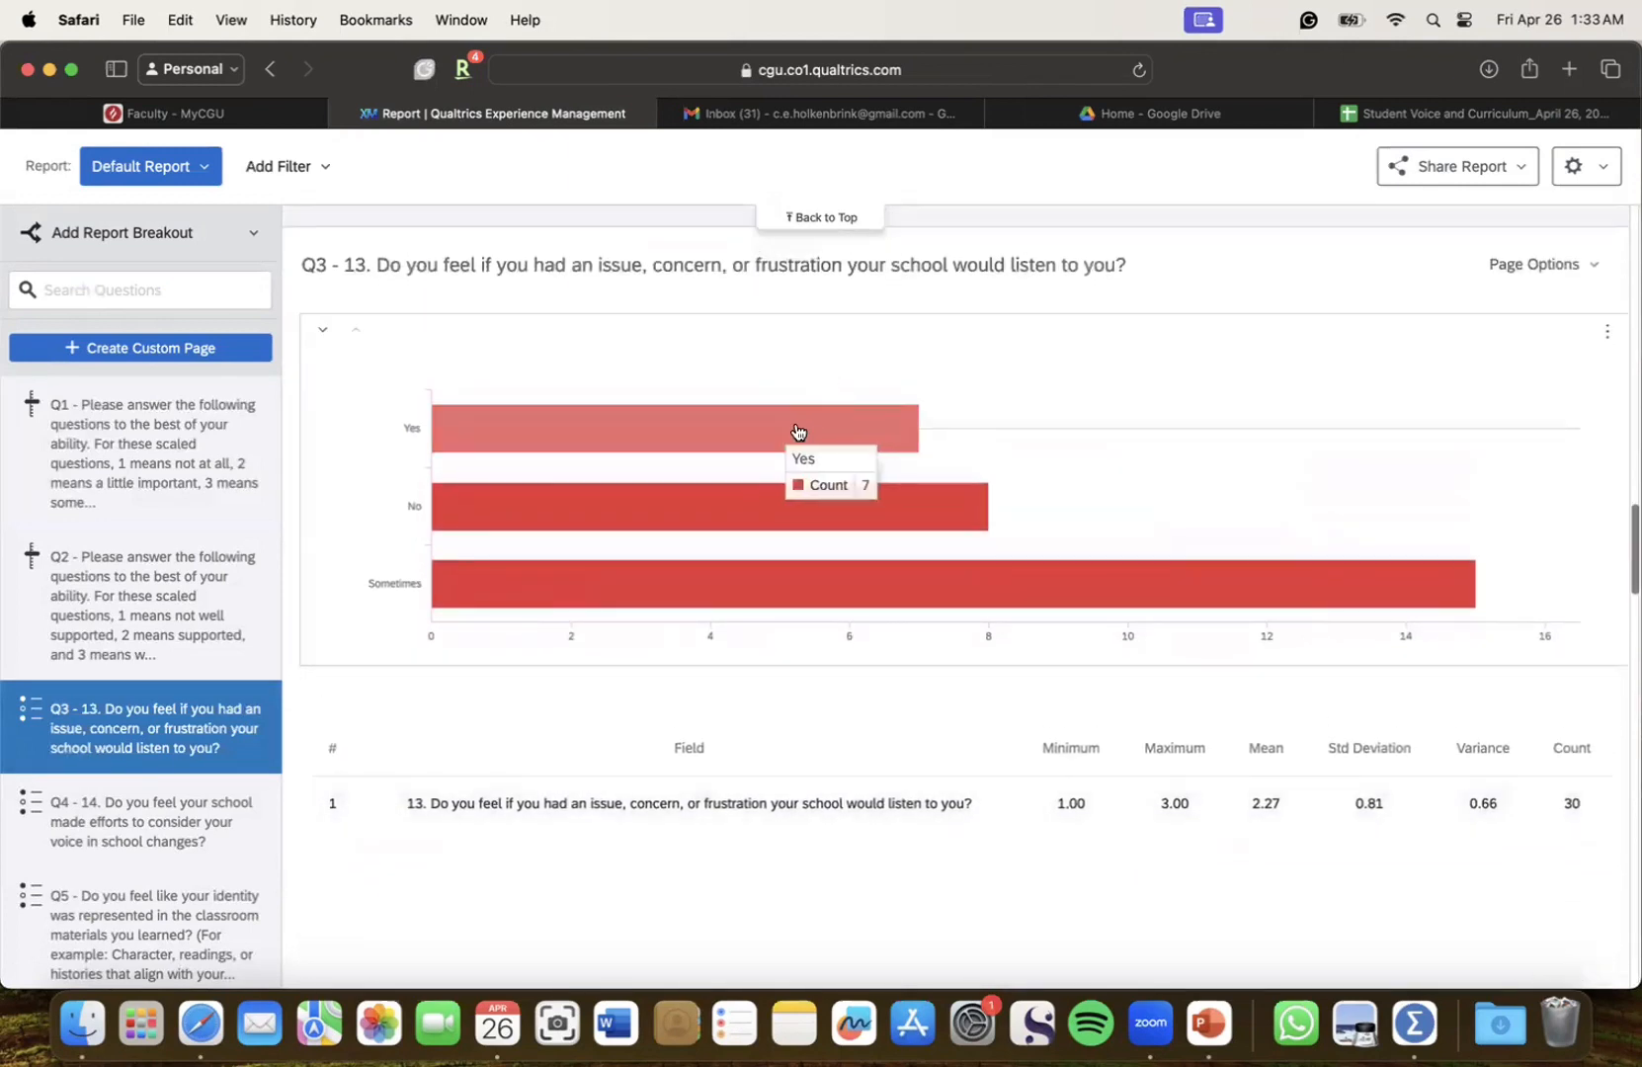
{"action": "mouse_move", "coordinate": [793, 506]}
{"action": "mouse_move", "coordinate": [805, 586]}
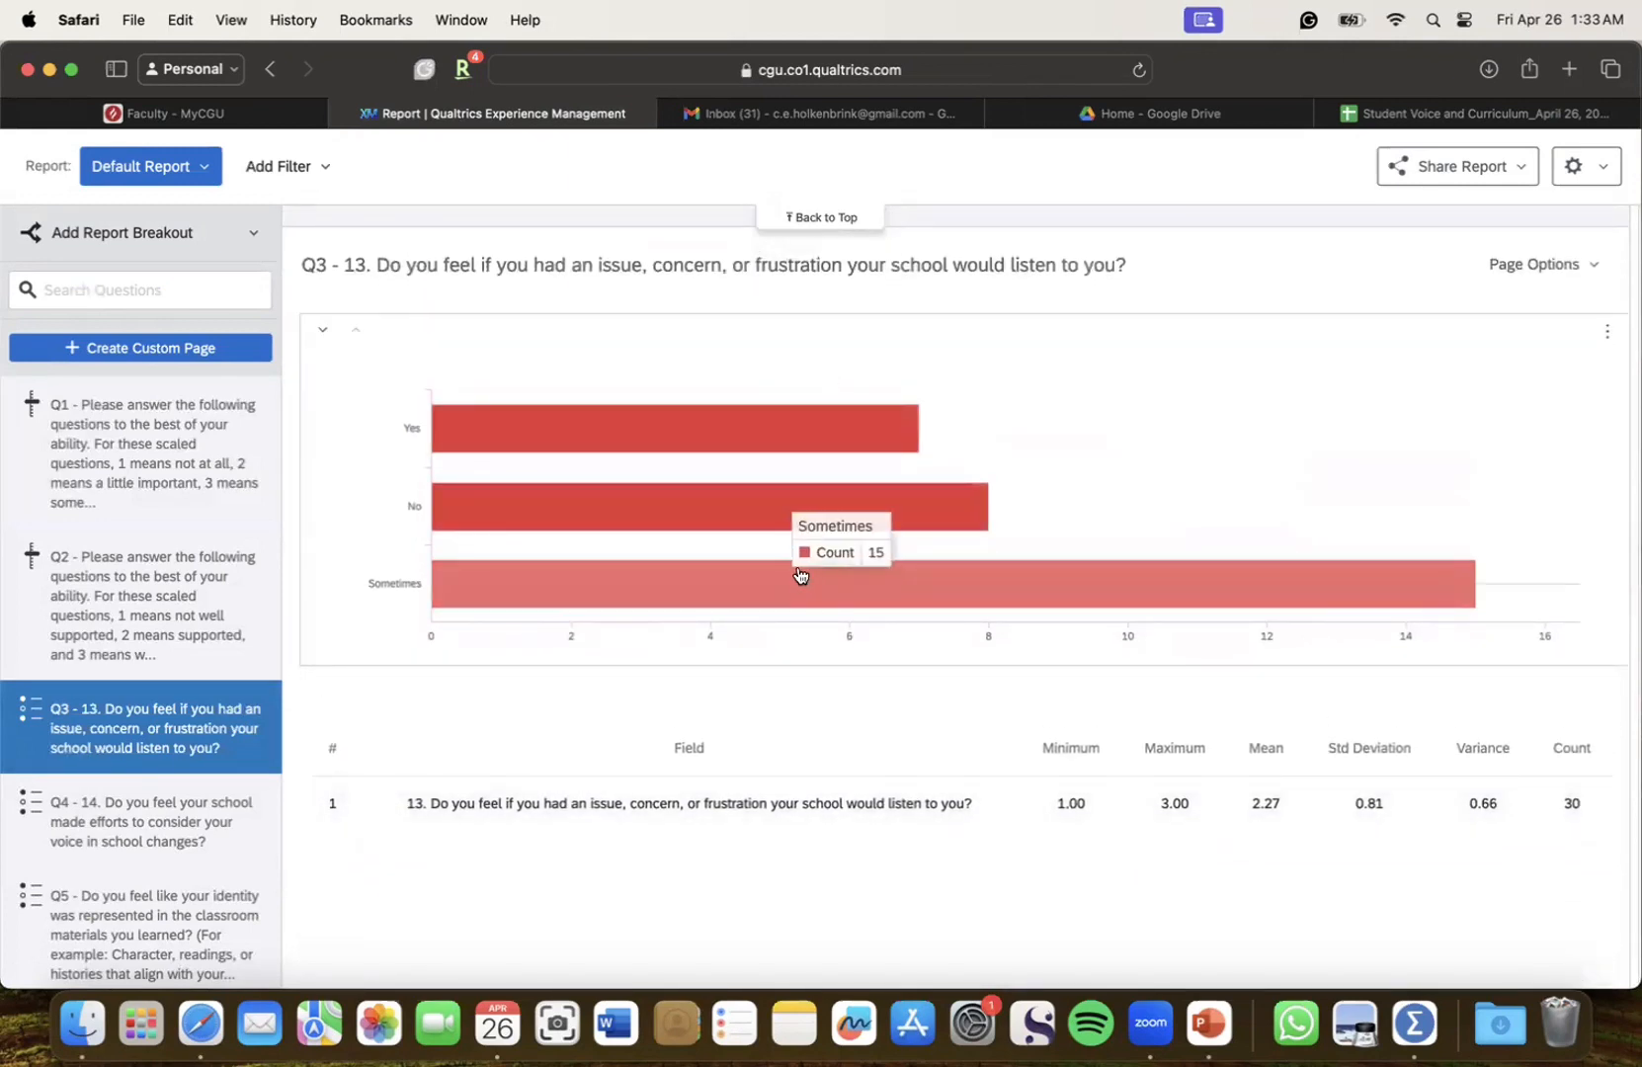
{"action": "scroll", "coordinate": [986, 403], "scroll_direction": "down", "scroll_amount": 5}
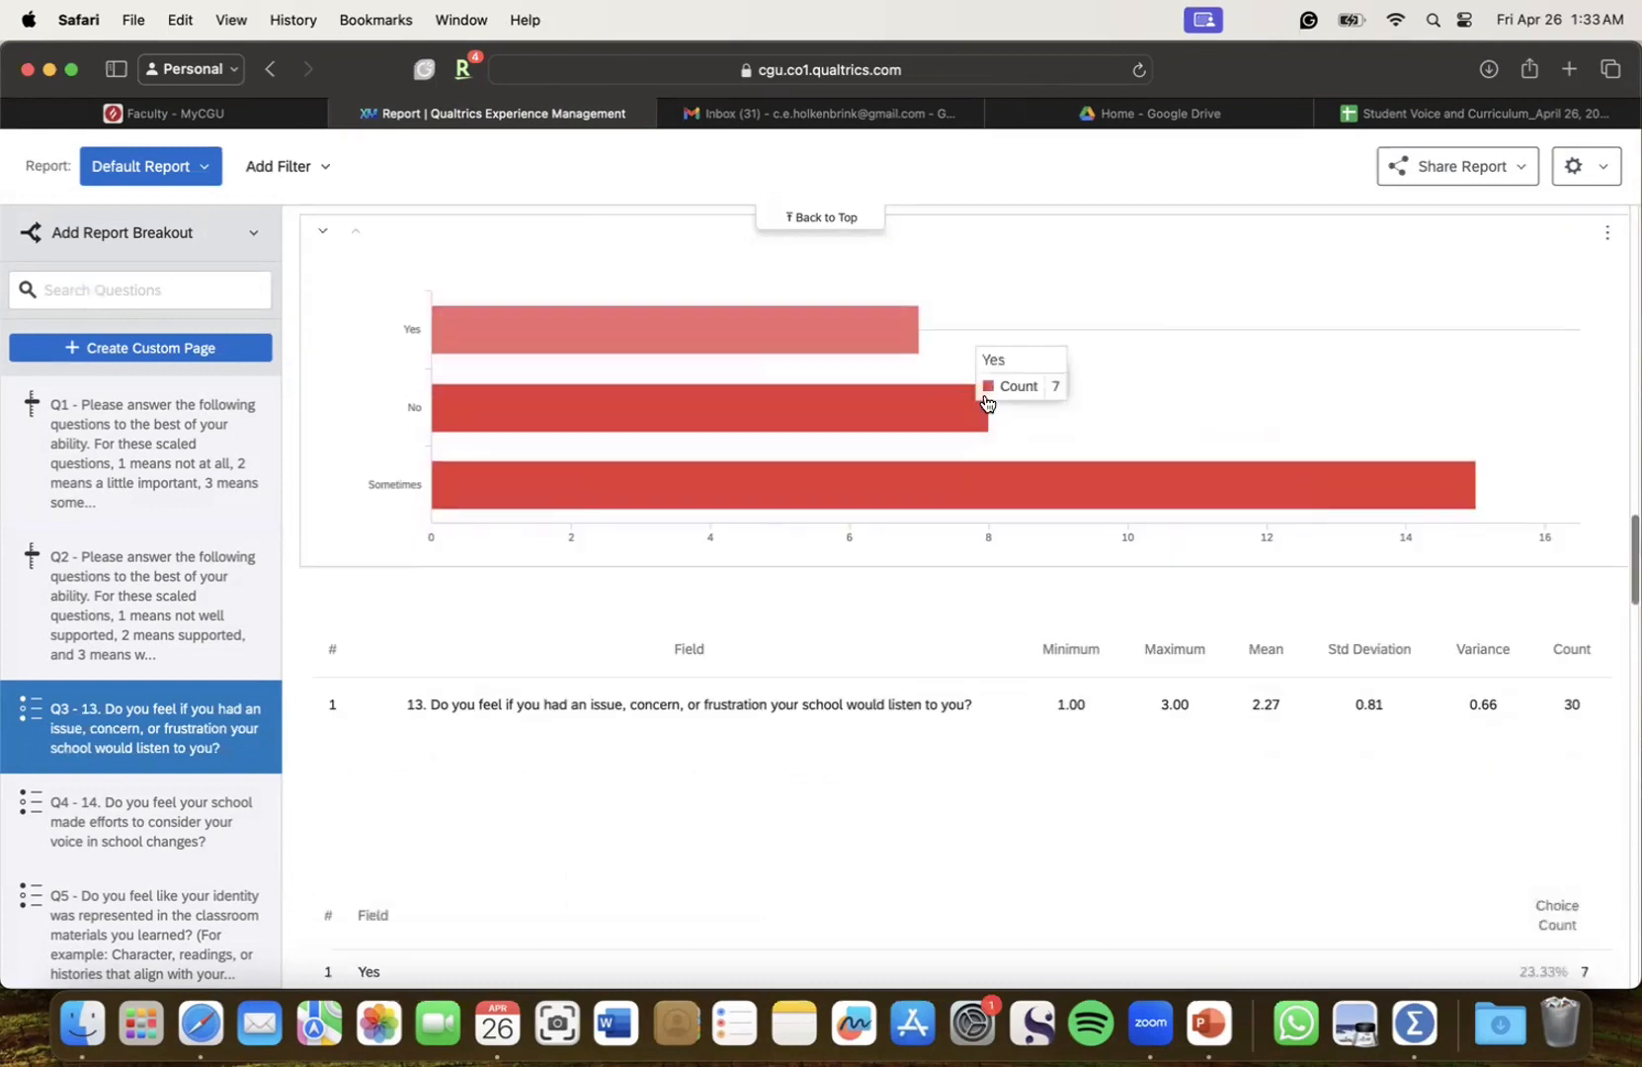
{"action": "scroll", "coordinate": [985, 400], "scroll_direction": "down", "scroll_amount": 2}
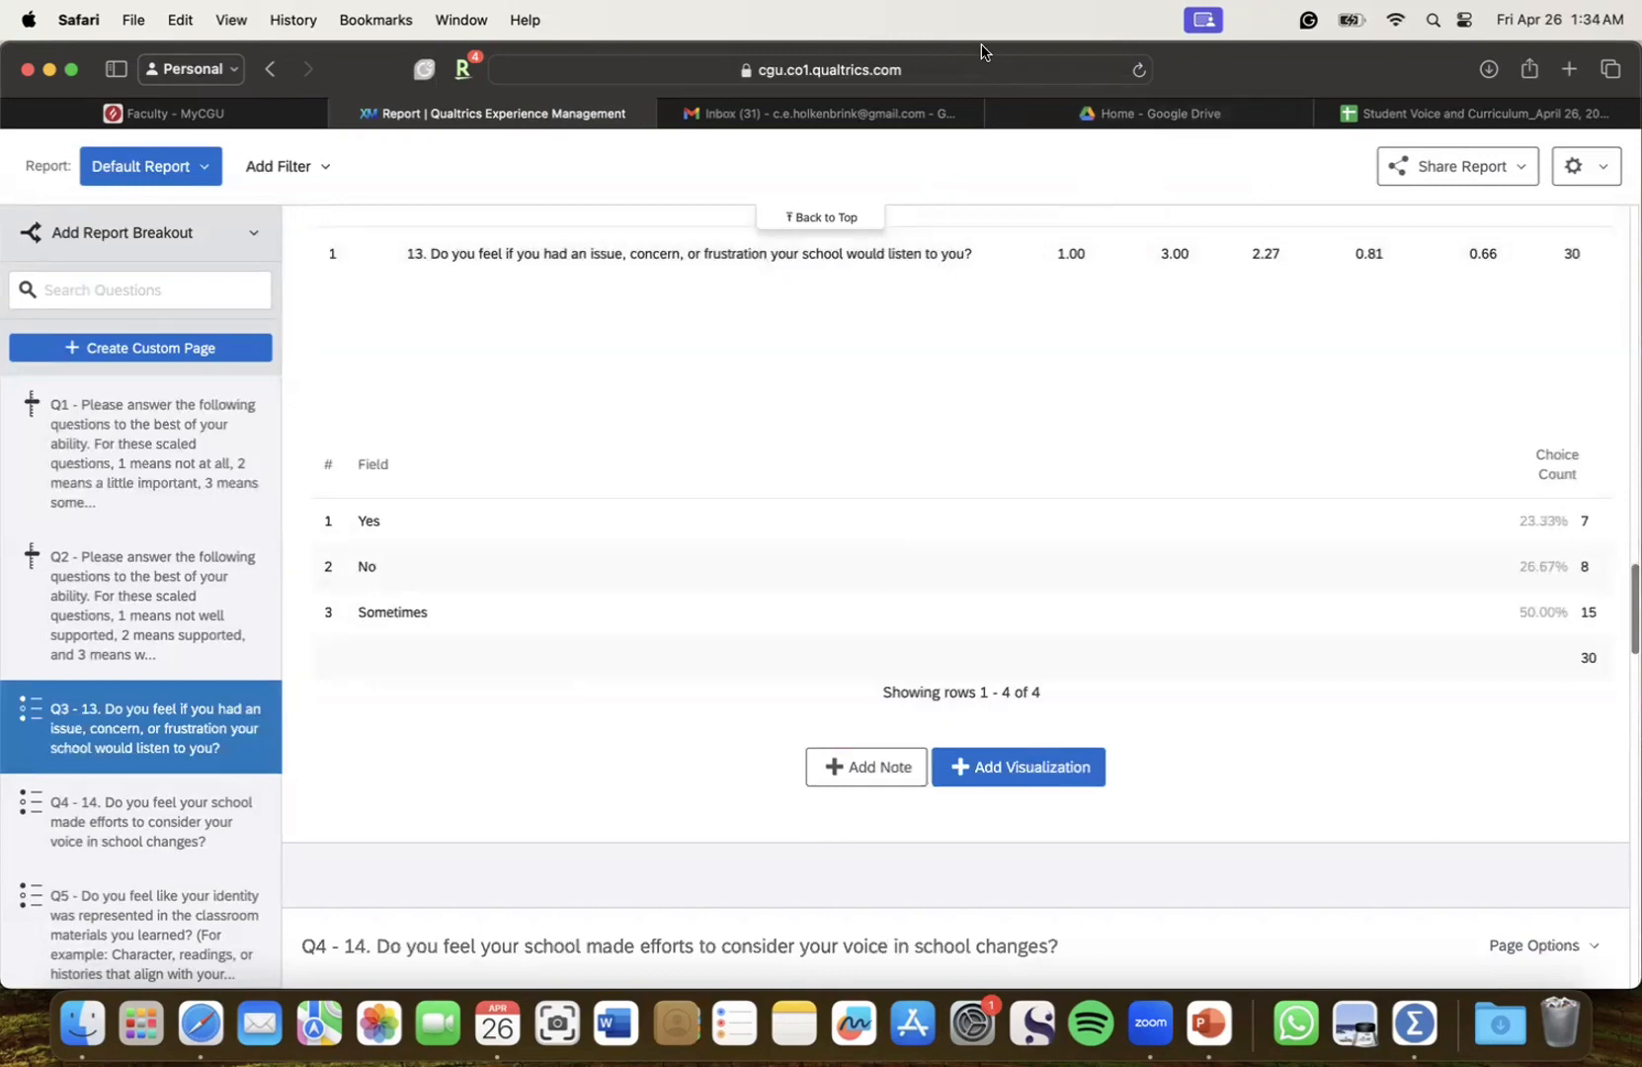
{"action": "scroll", "coordinate": [1261, 122], "scroll_direction": "right", "scroll_amount": 2}
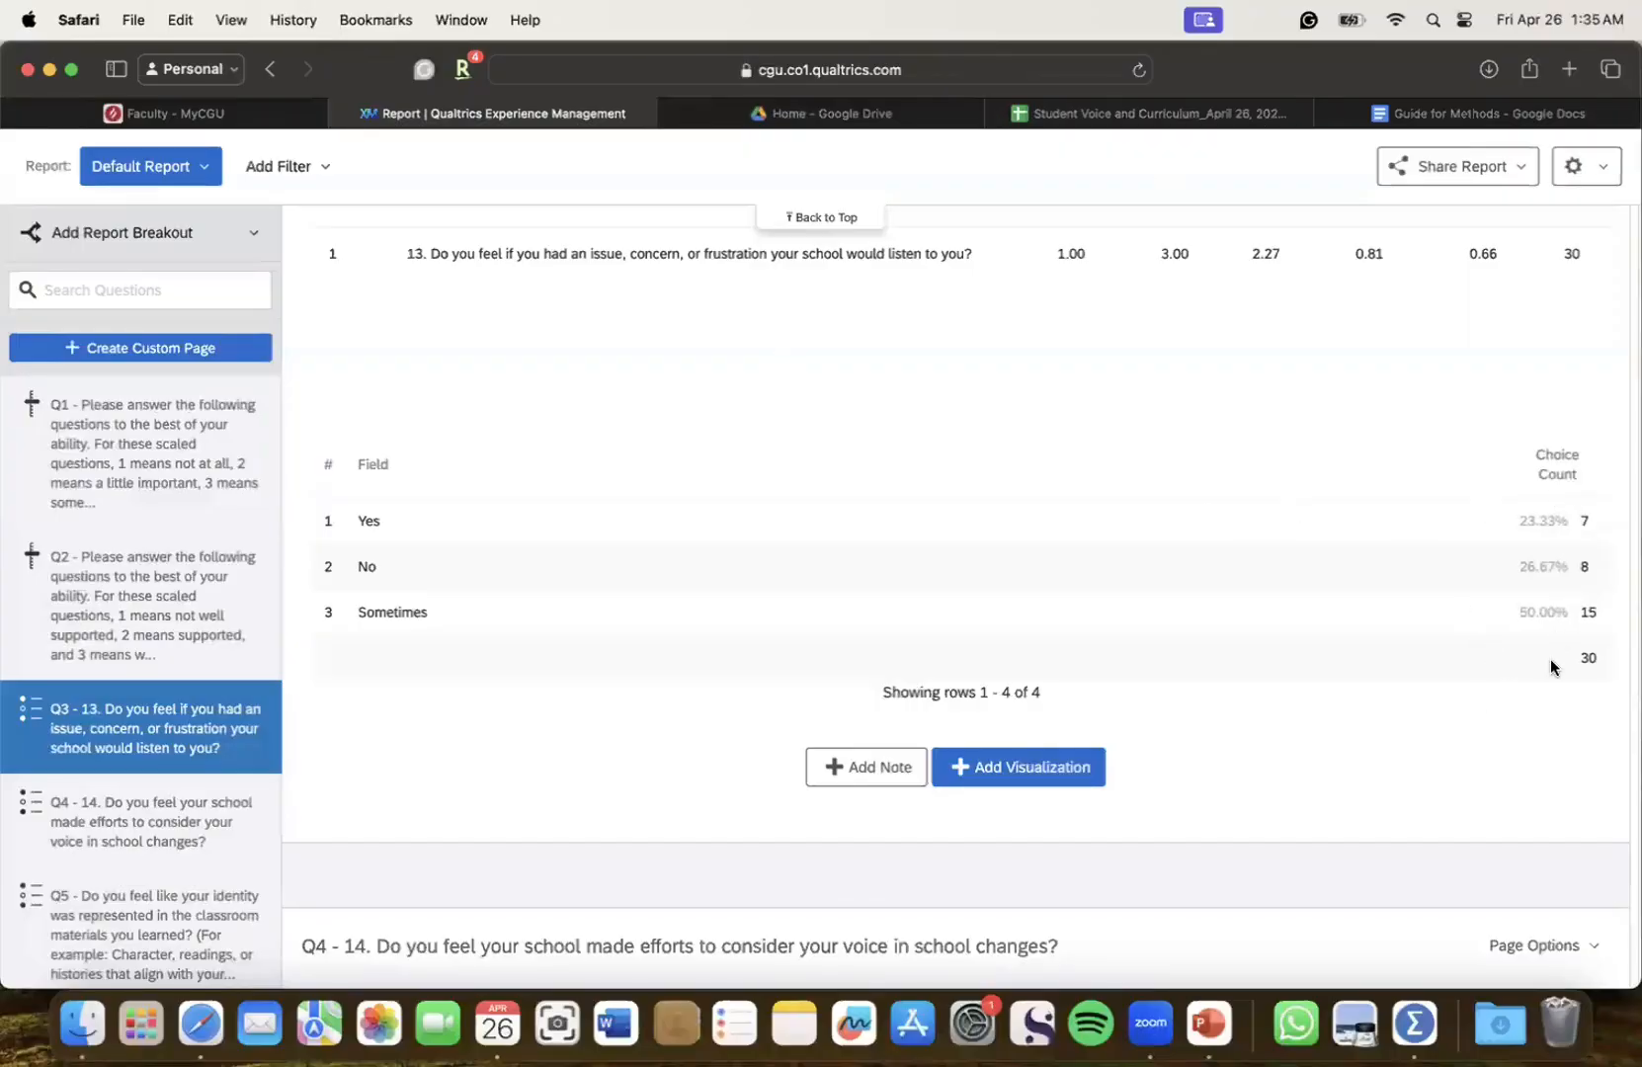
Switch to the Guide for Methods document and add a Total row to Table 2 with frequency 30 and percentage 100%
{"action": "left_click", "coordinate": [1553, 111]}
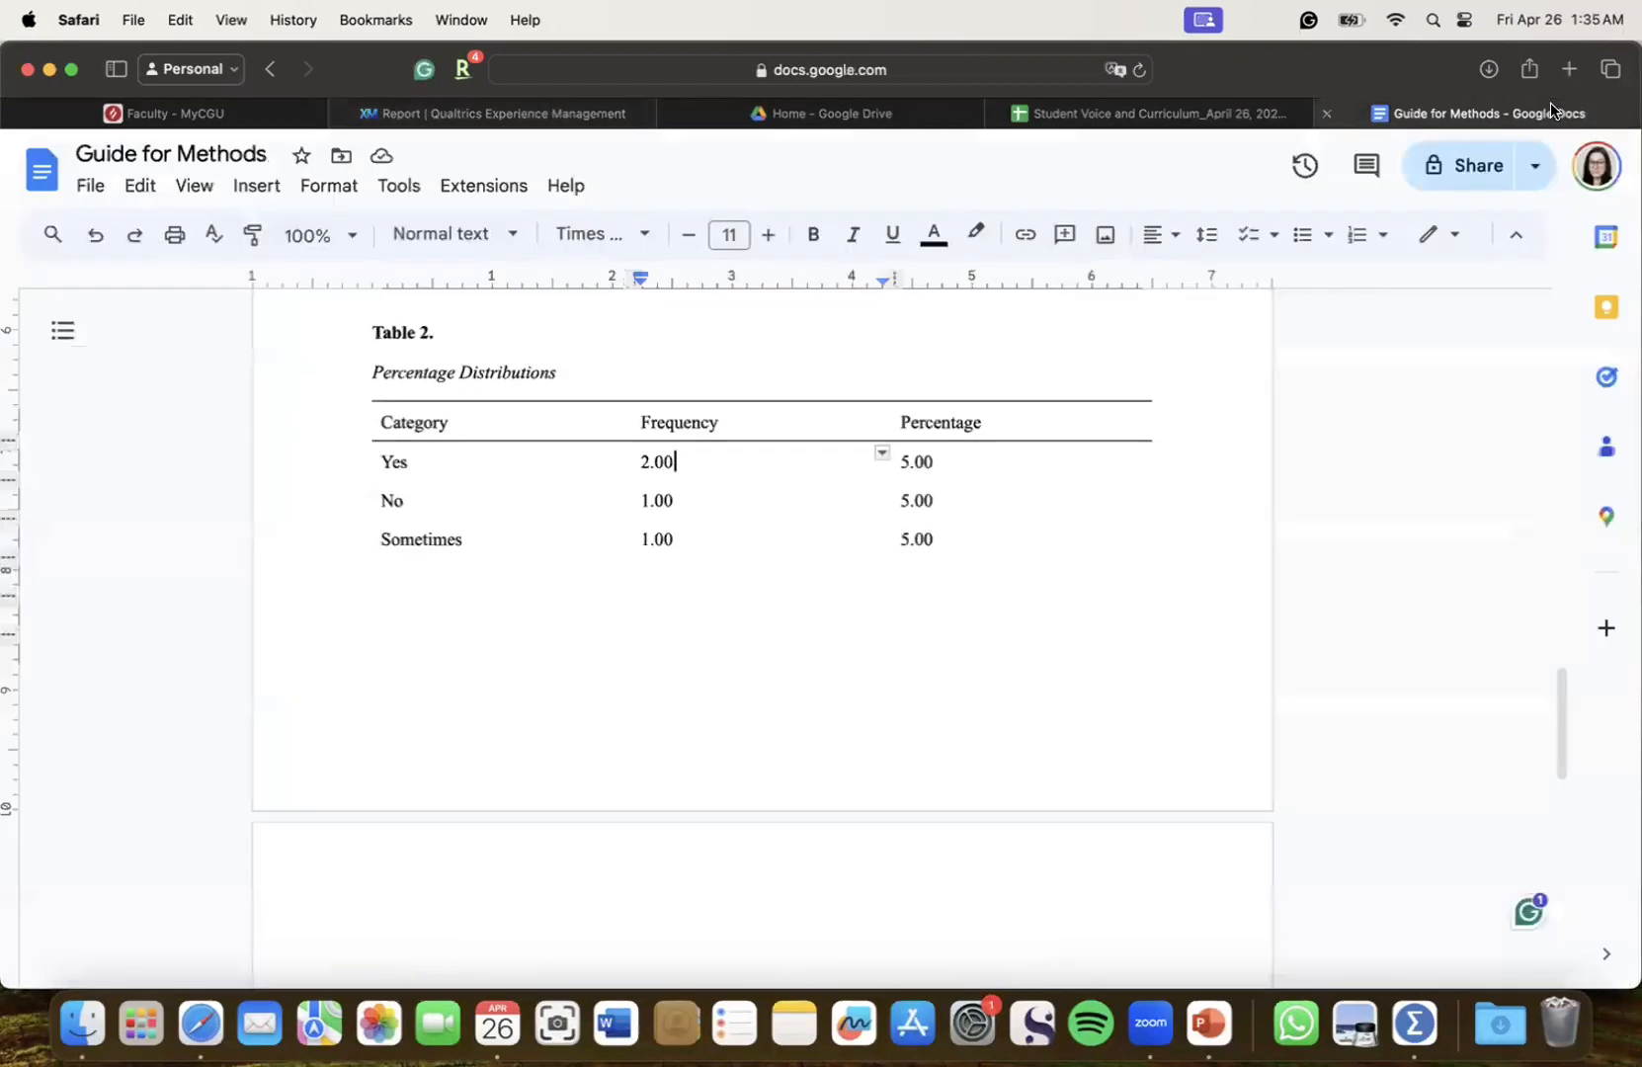
{"action": "left_click", "coordinate": [940, 544]}
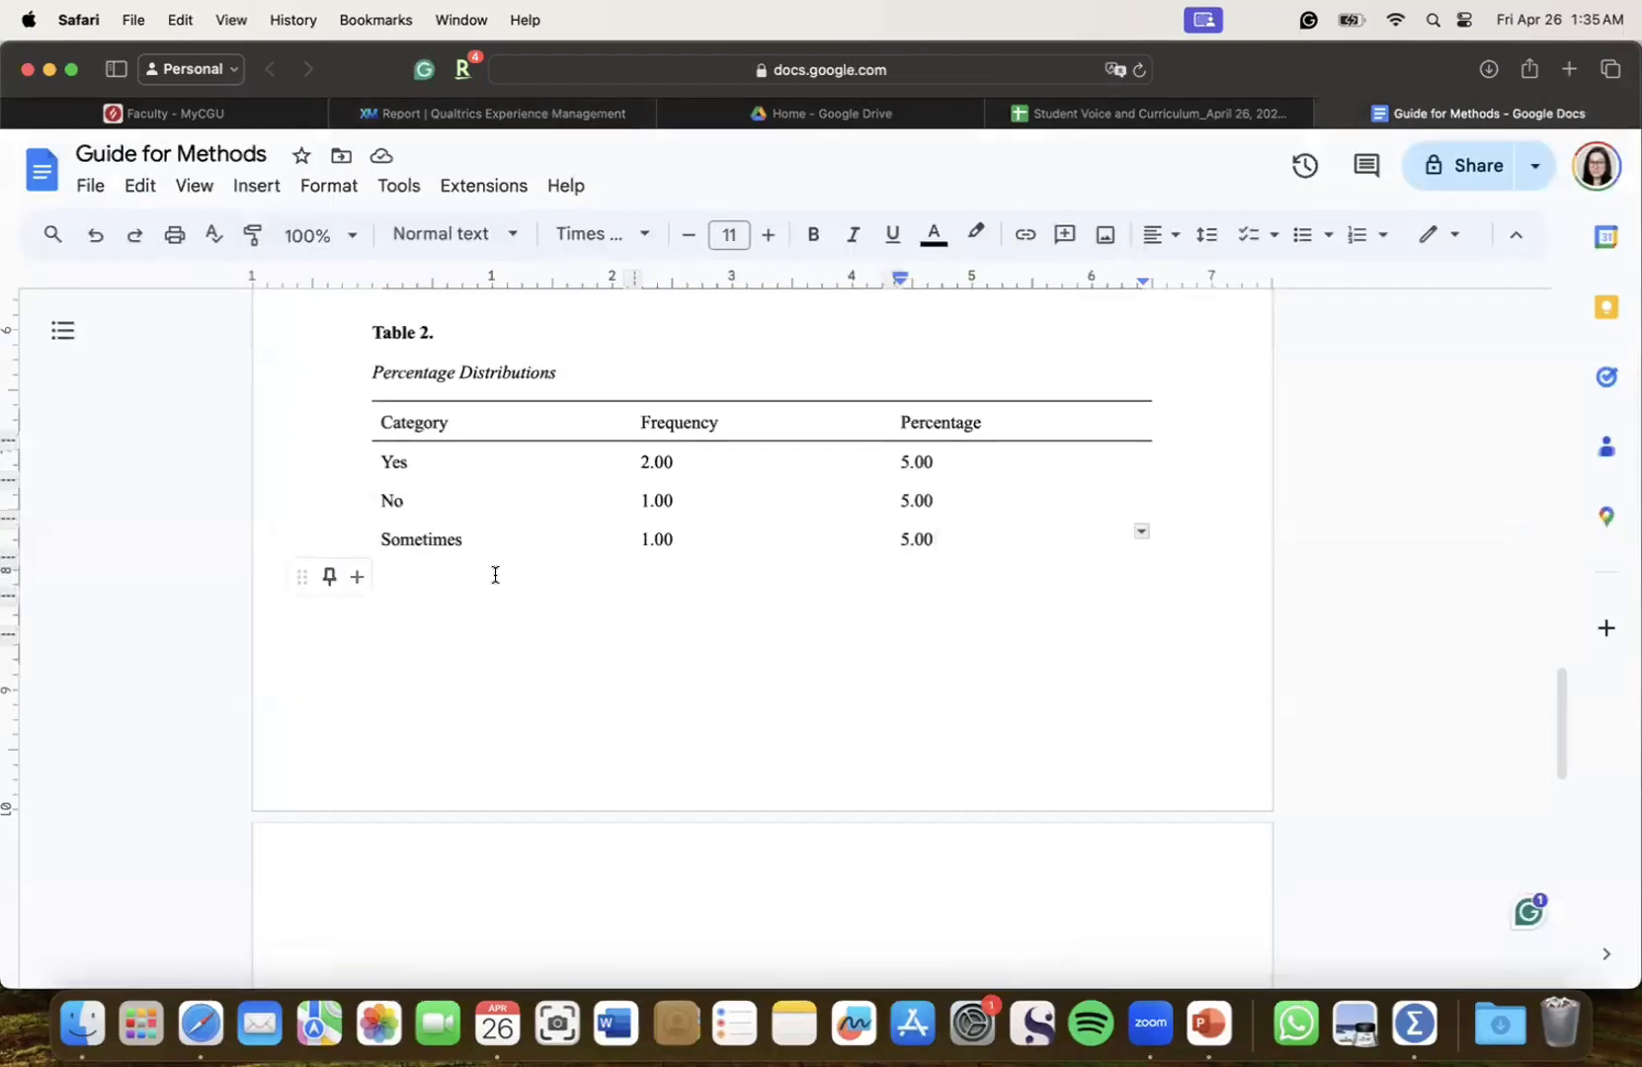
{"action": "key", "text": "Tab"}
{"action": "type", "text": "To"}
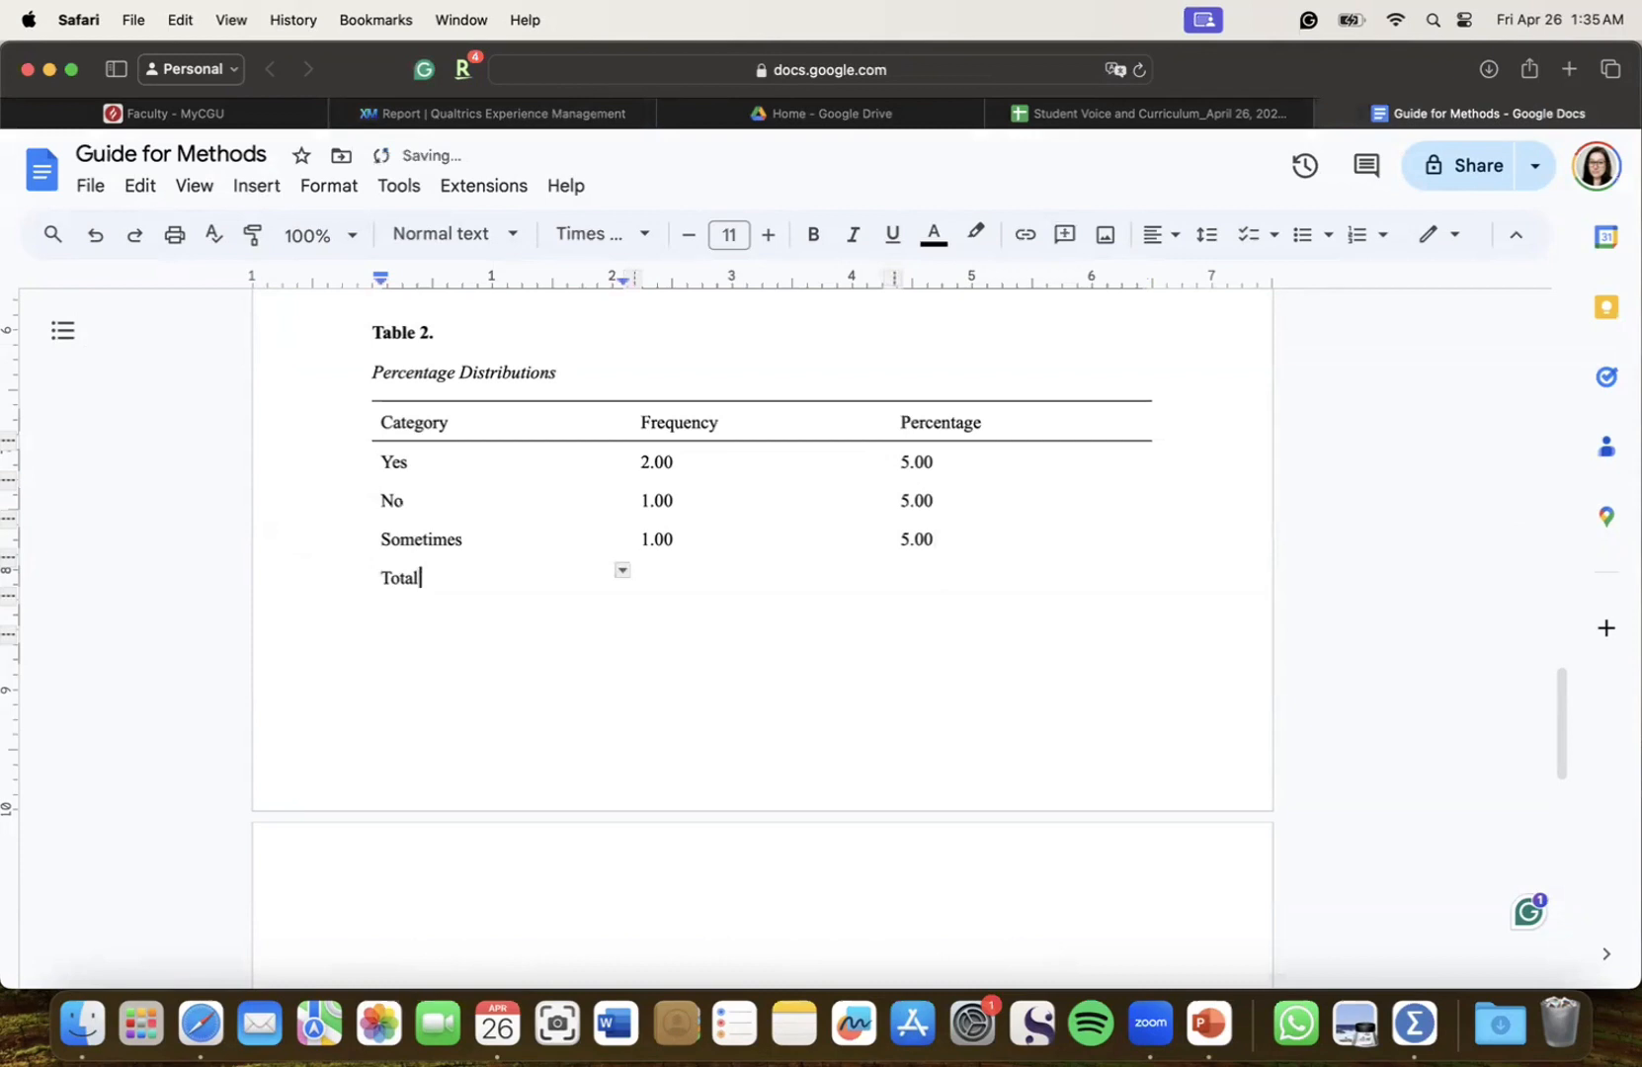
{"action": "key", "text": "Tab"}
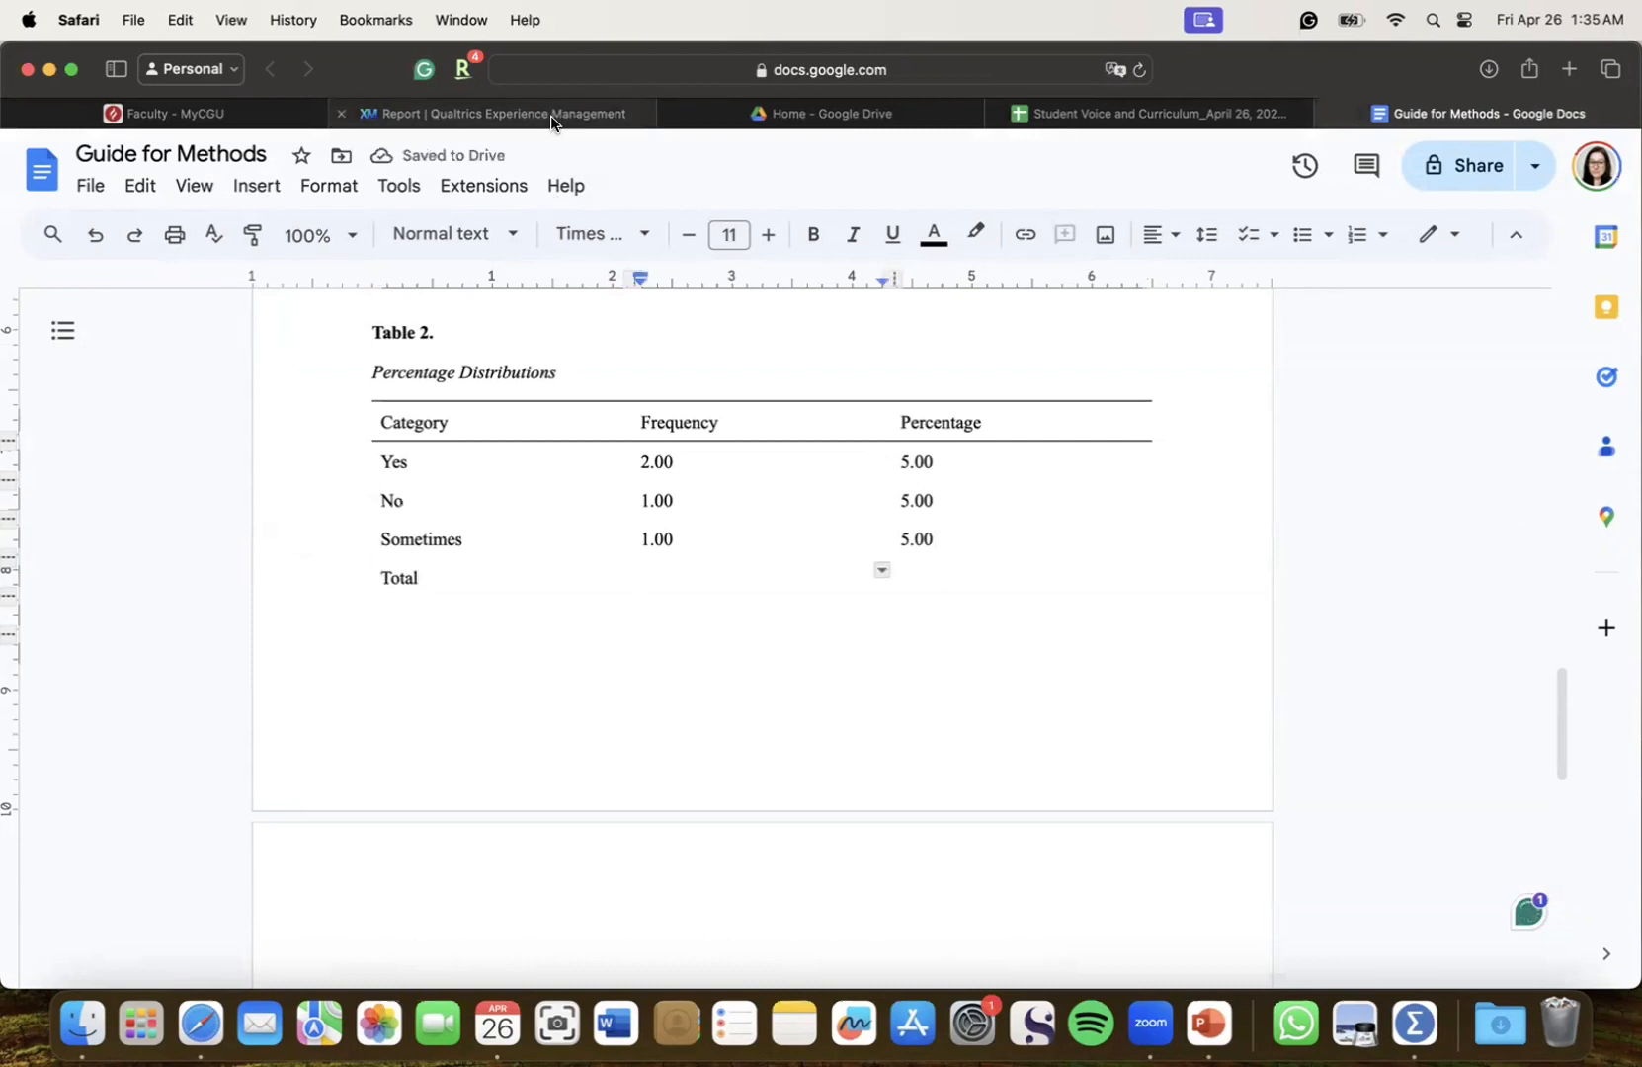
{"action": "left_click", "coordinate": [557, 116]}
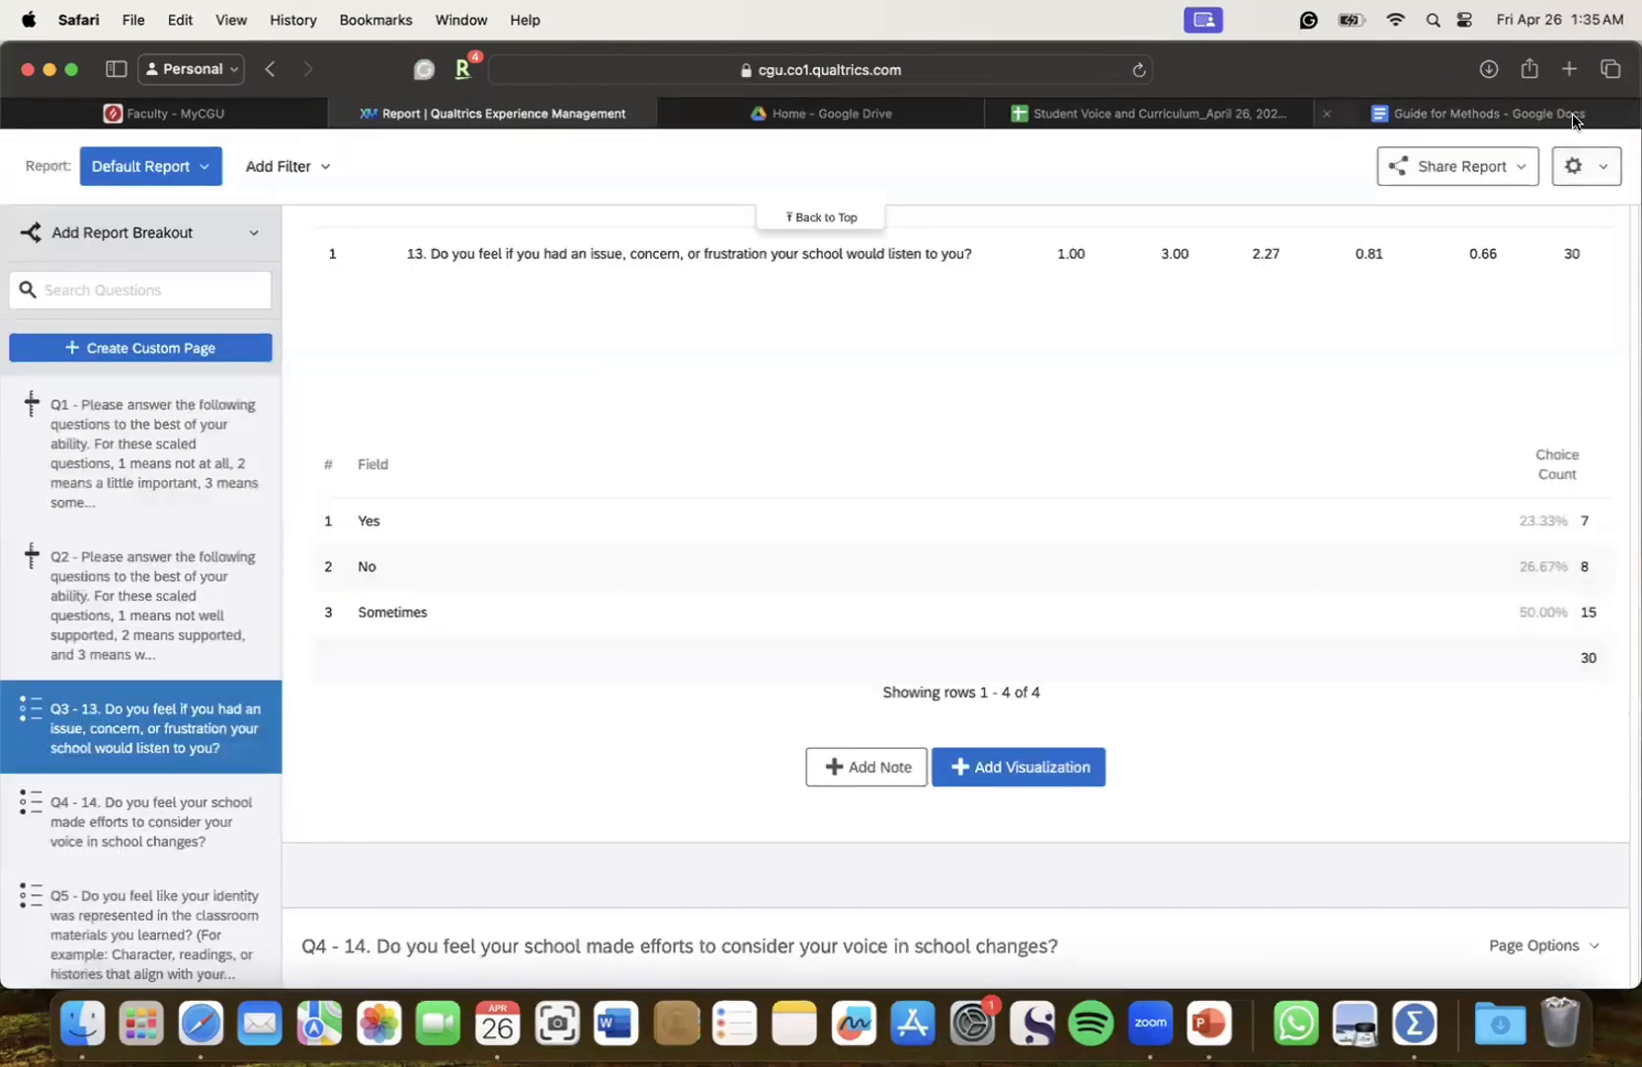
{"action": "left_click", "coordinate": [1433, 113]}
{"action": "type", "text": "30"}
{"action": "key", "text": "Tab"}
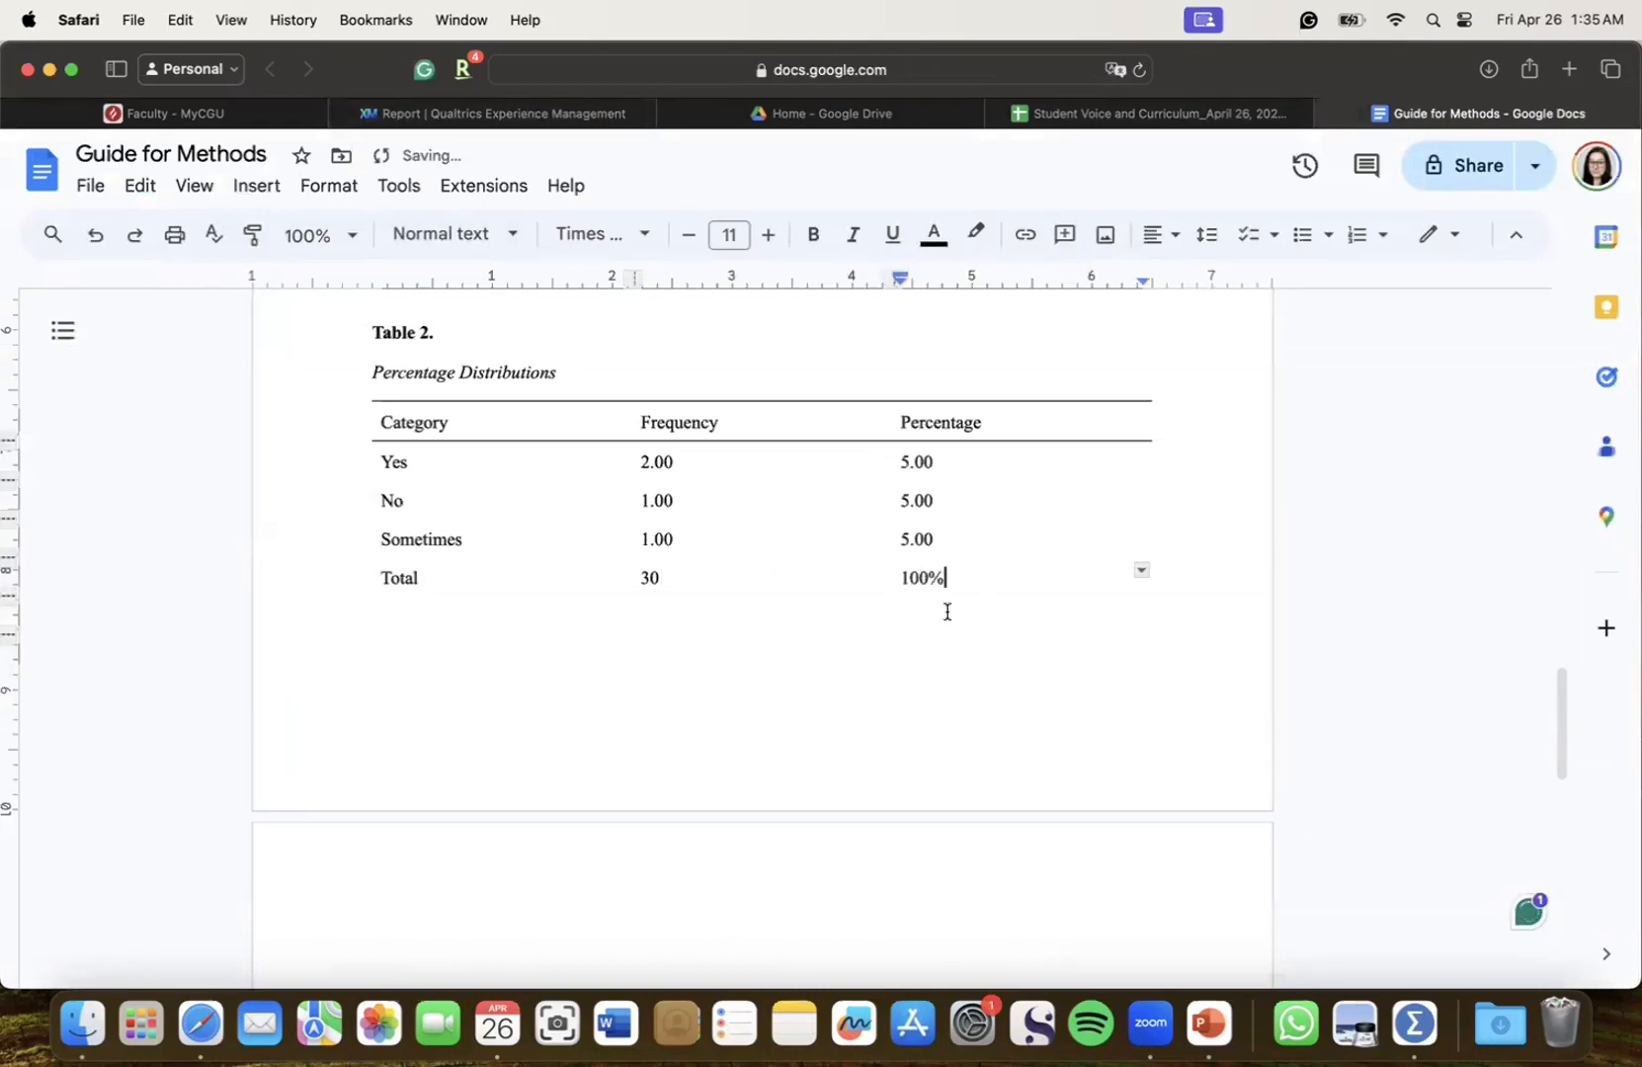
Fill in Table 2's frequencies from the Q3 choice counts: Yes 7, No 8 and Sometimes 15
{"action": "left_click", "coordinate": [545, 112]}
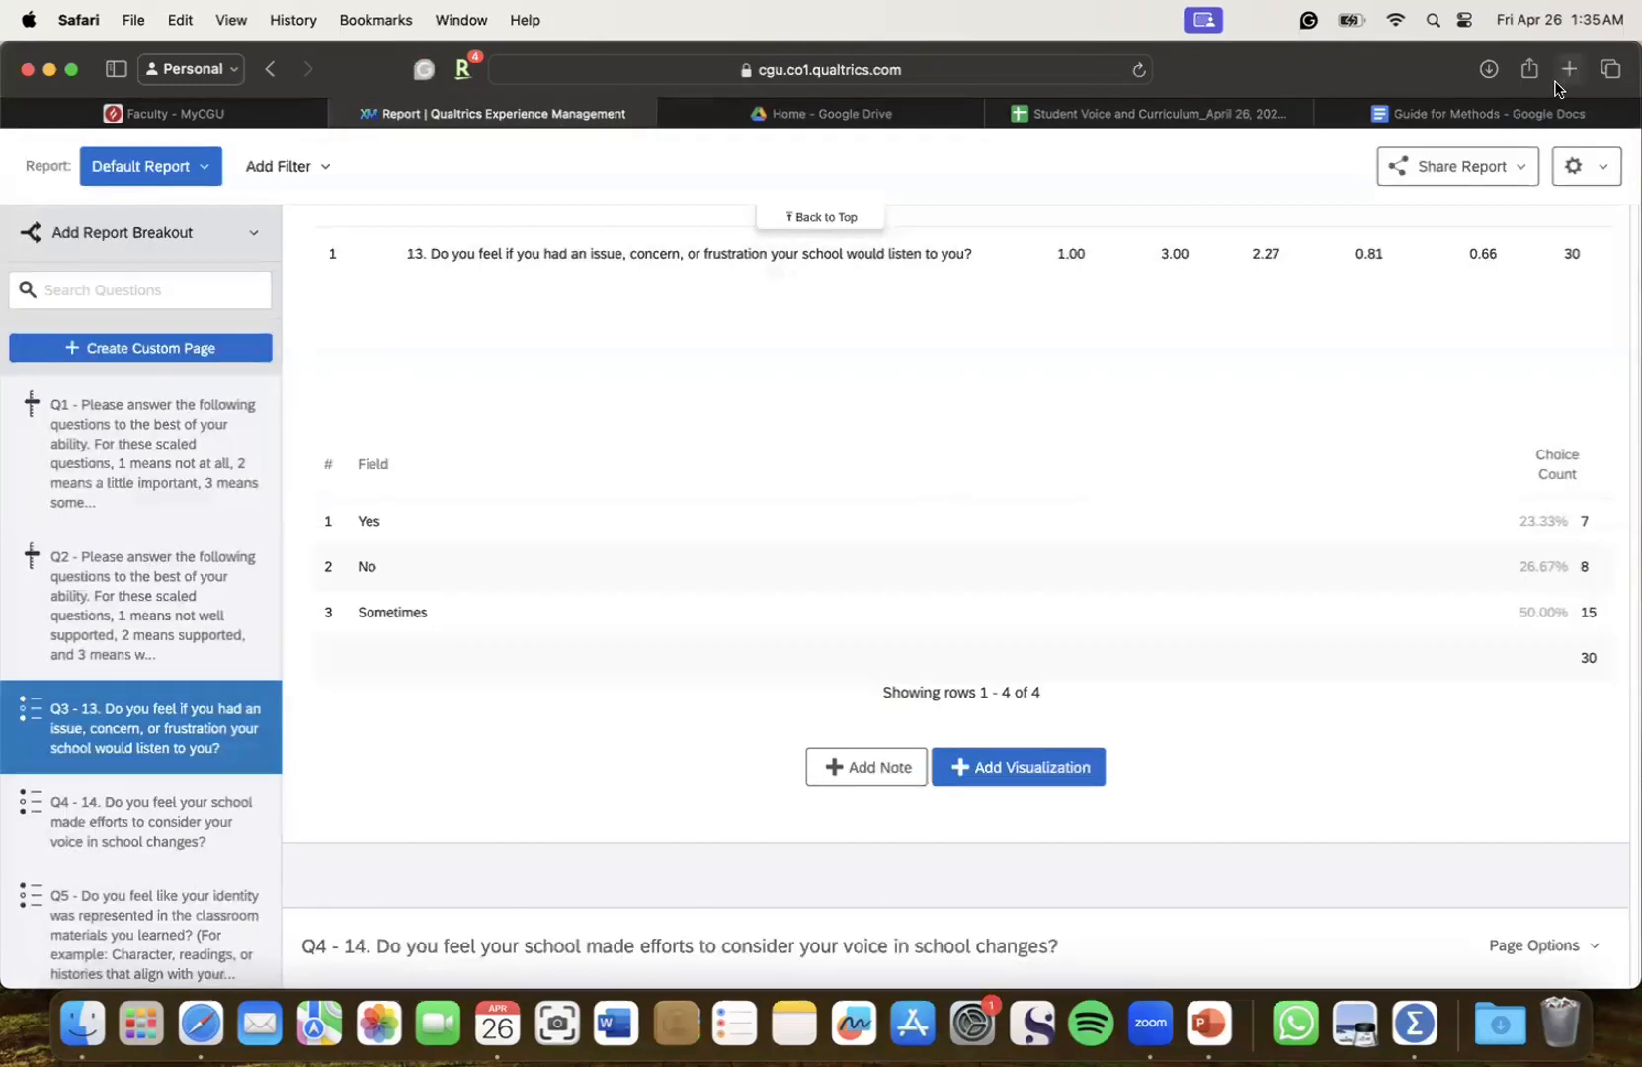
{"action": "left_click", "coordinate": [1546, 112]}
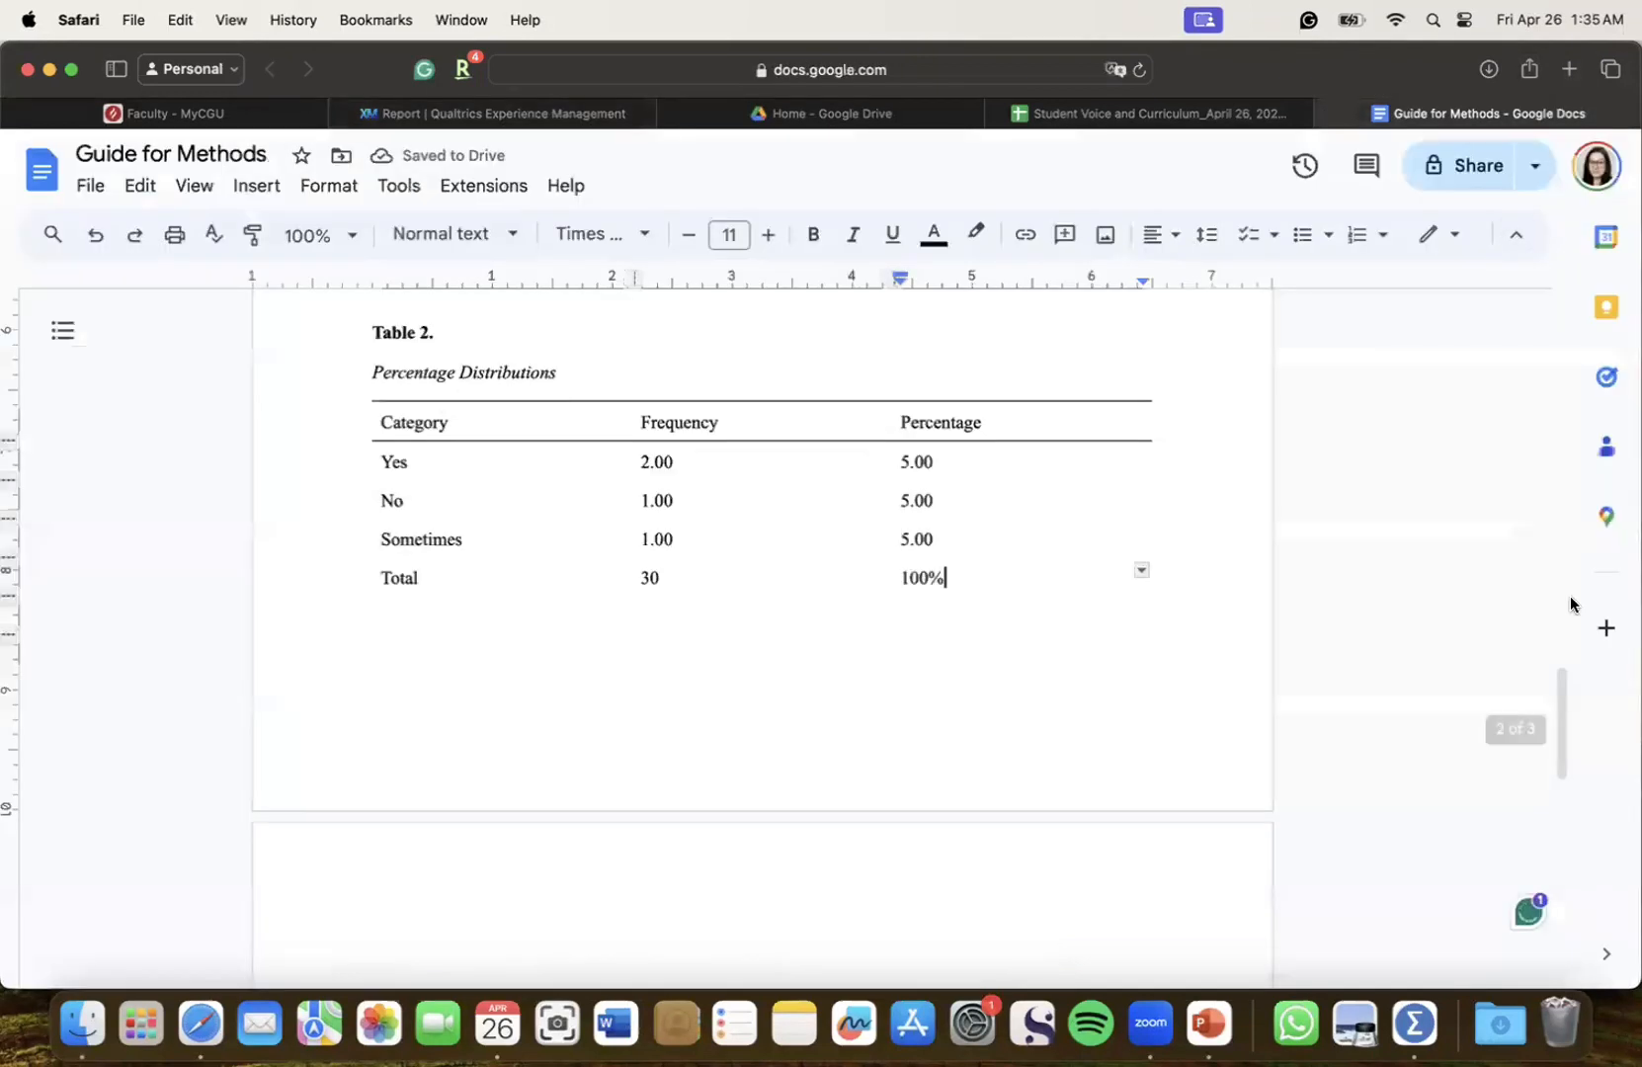
{"action": "mouse_move", "coordinate": [669, 462]}
{"action": "left_mouse_down"}
{"action": "mouse_move", "coordinate": [630, 462]}
{"action": "mouse_move", "coordinate": [678, 466]}
{"action": "left_mouse_up"}
{"action": "left_click", "coordinate": [645, 461]}
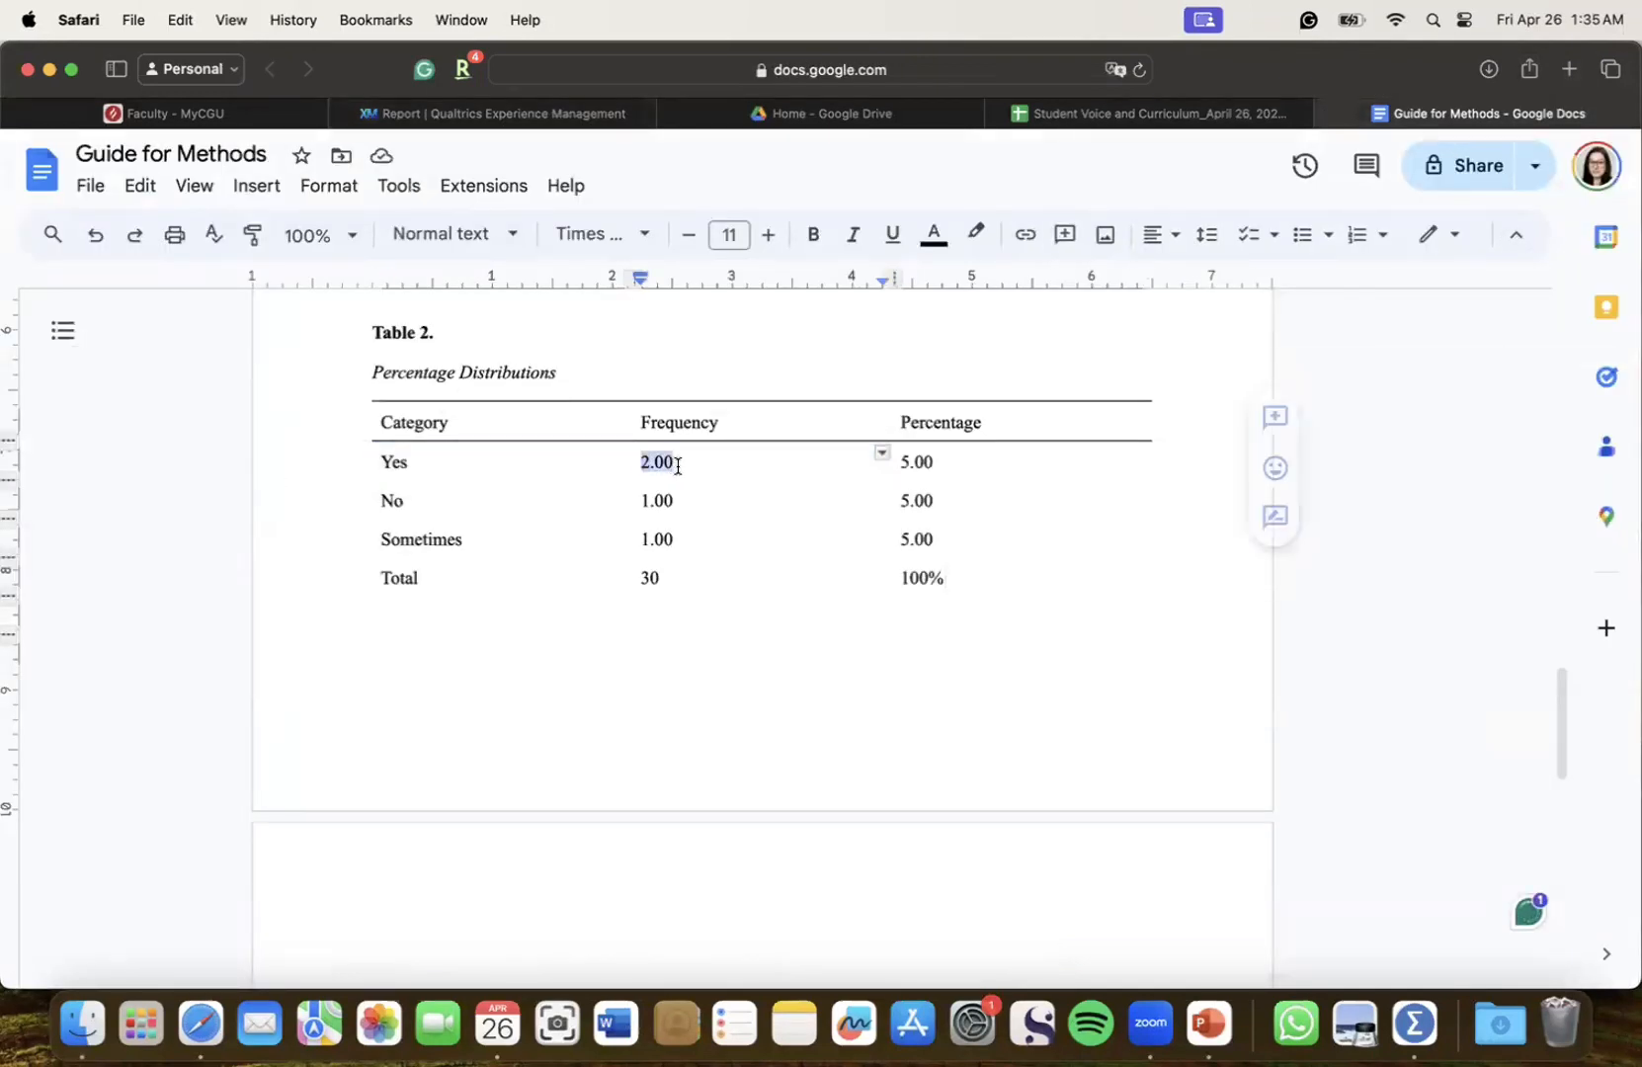
{"action": "type", "text": "7"}
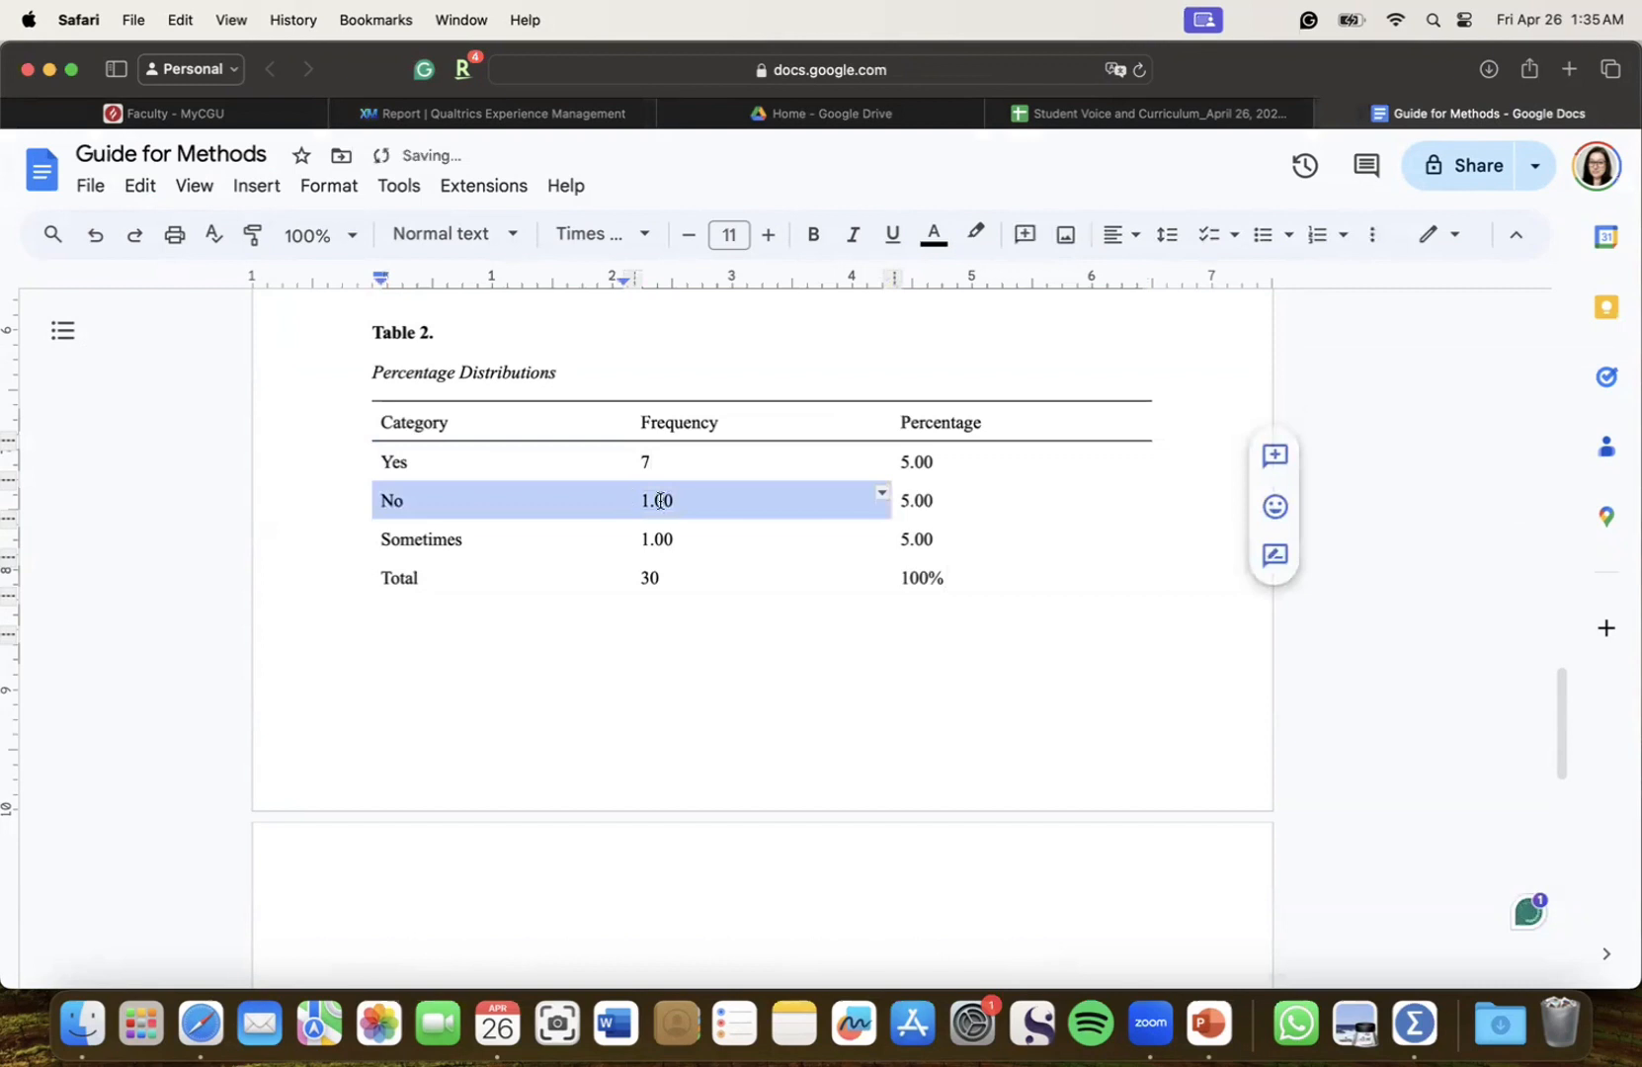
{"action": "left_click", "coordinate": [660, 501]}
{"action": "double_click", "coordinate": [660, 500]}
{"action": "type", "text": "8"}
{"action": "left_click_drag", "start_coordinate": [678, 539], "coordinate": [645, 535]}
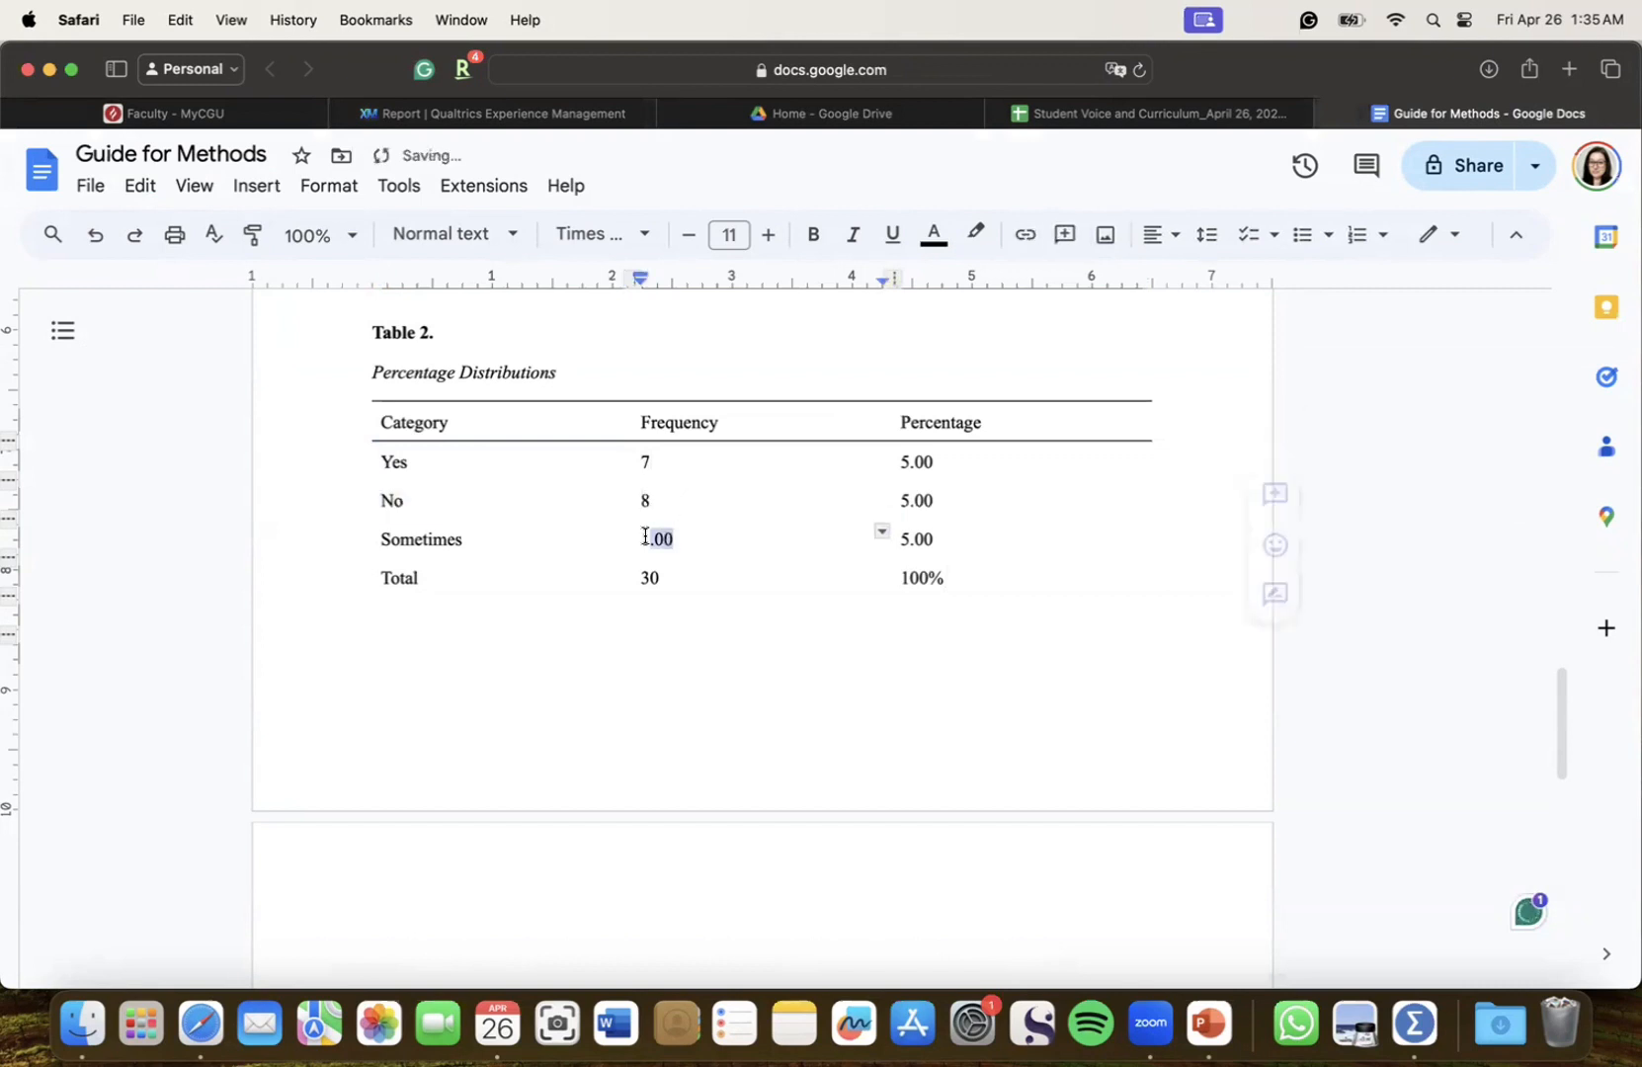
{"action": "type", "text": "16"}
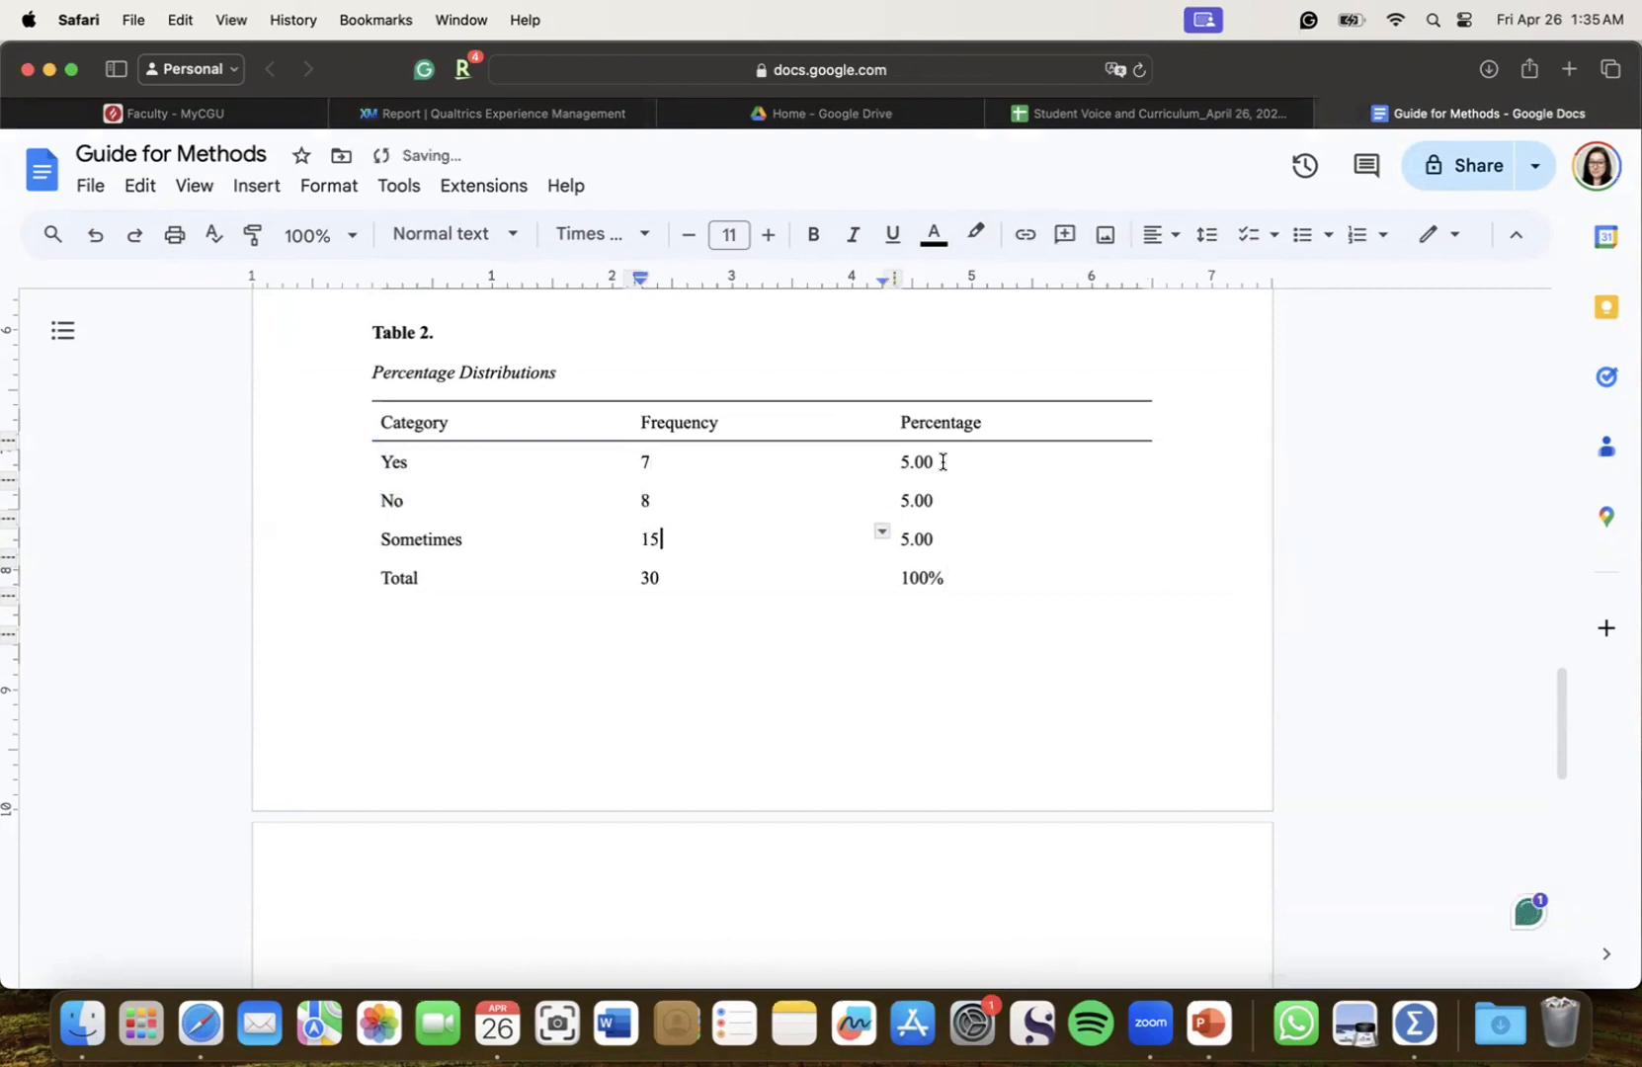
Set the percentage in Table 2's Sometimes row to 50%
{"action": "double_click", "coordinate": [943, 461]}
{"action": "left_click", "coordinate": [933, 540]}
{"action": "key", "text": "BackSpace"}
{"action": "key", "text": "BackSpace"}
{"action": "key", "text": "BackSpace"}
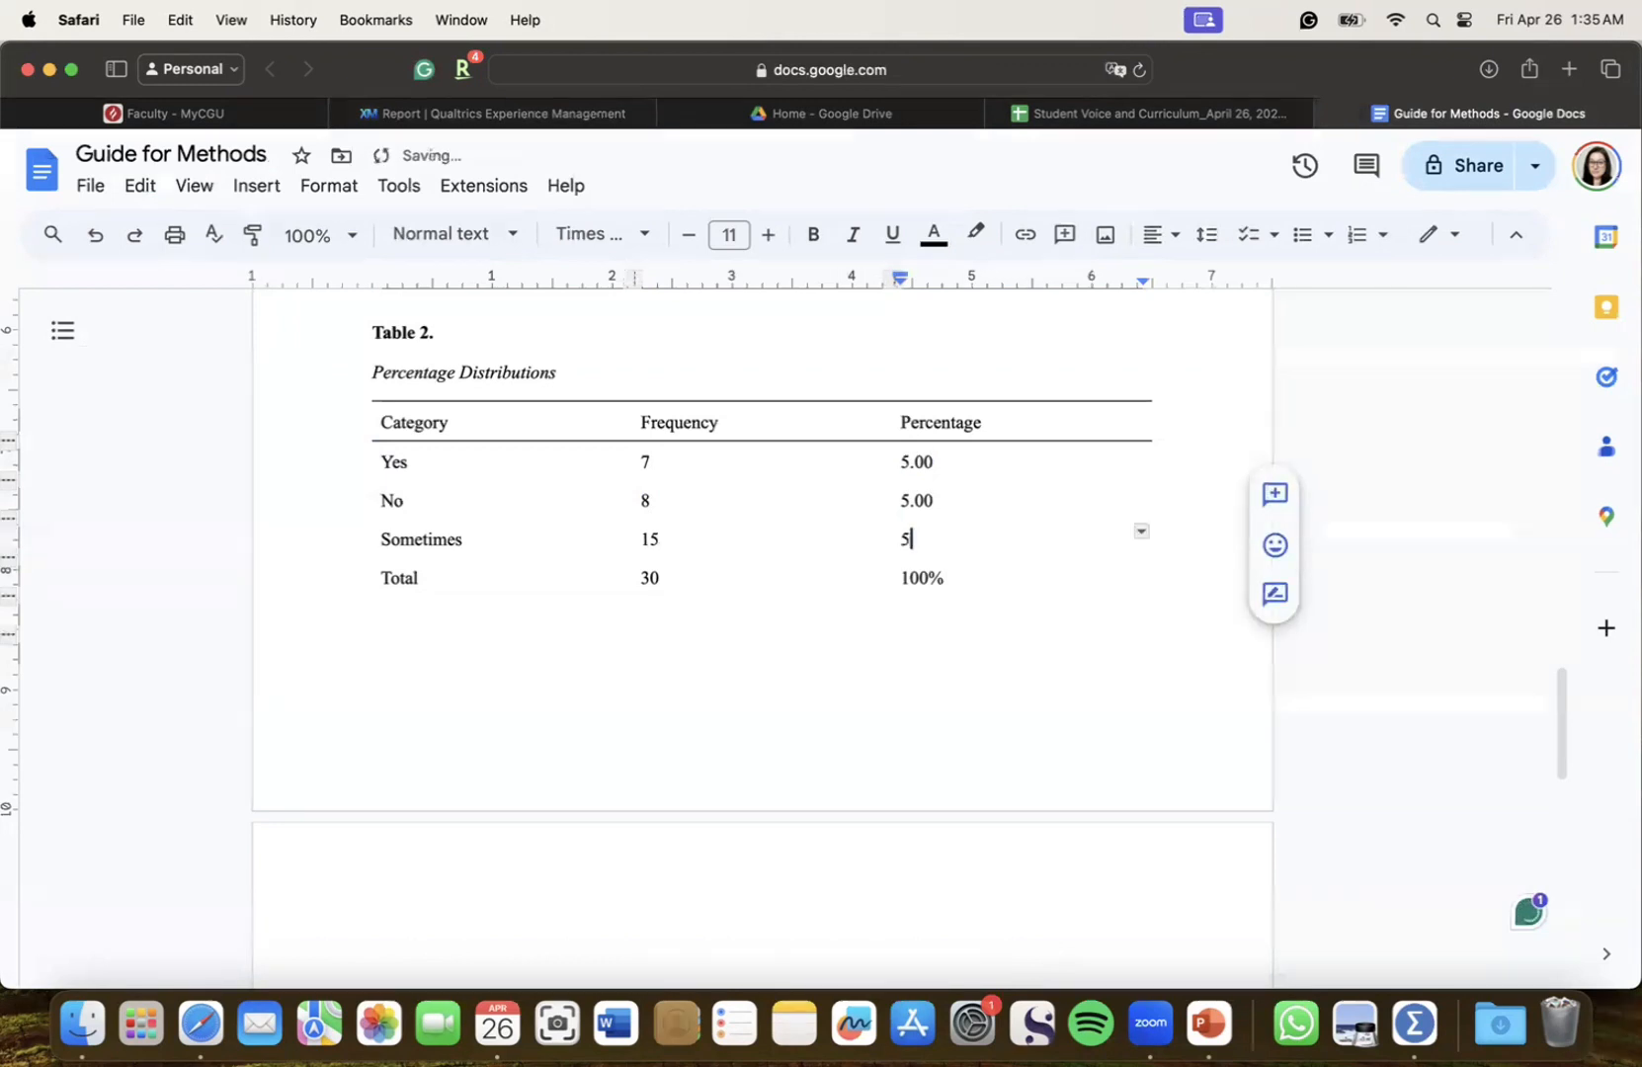
{"action": "type", "text": "0%"}
Set the percentage in Table 2's Yes row to 23.33%, checking it against the Q3 results in Qualtrics
{"action": "double_click", "coordinate": [933, 461]}
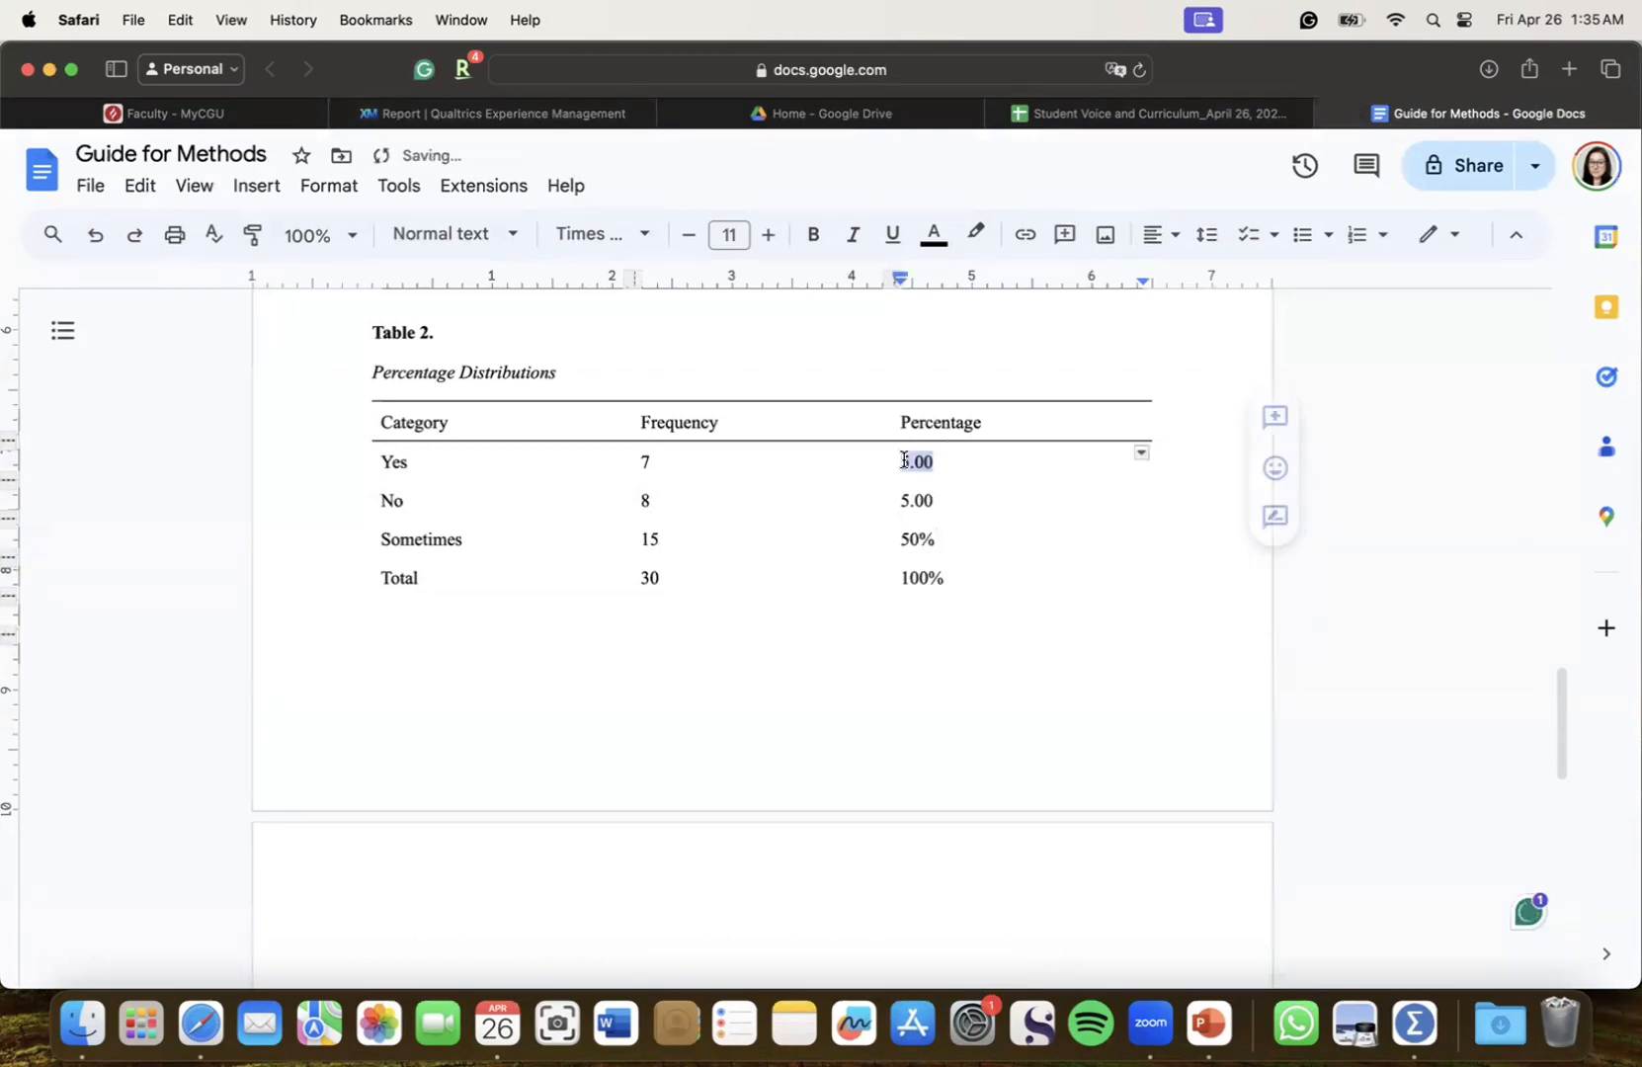
{"action": "left_click", "coordinate": [558, 111]}
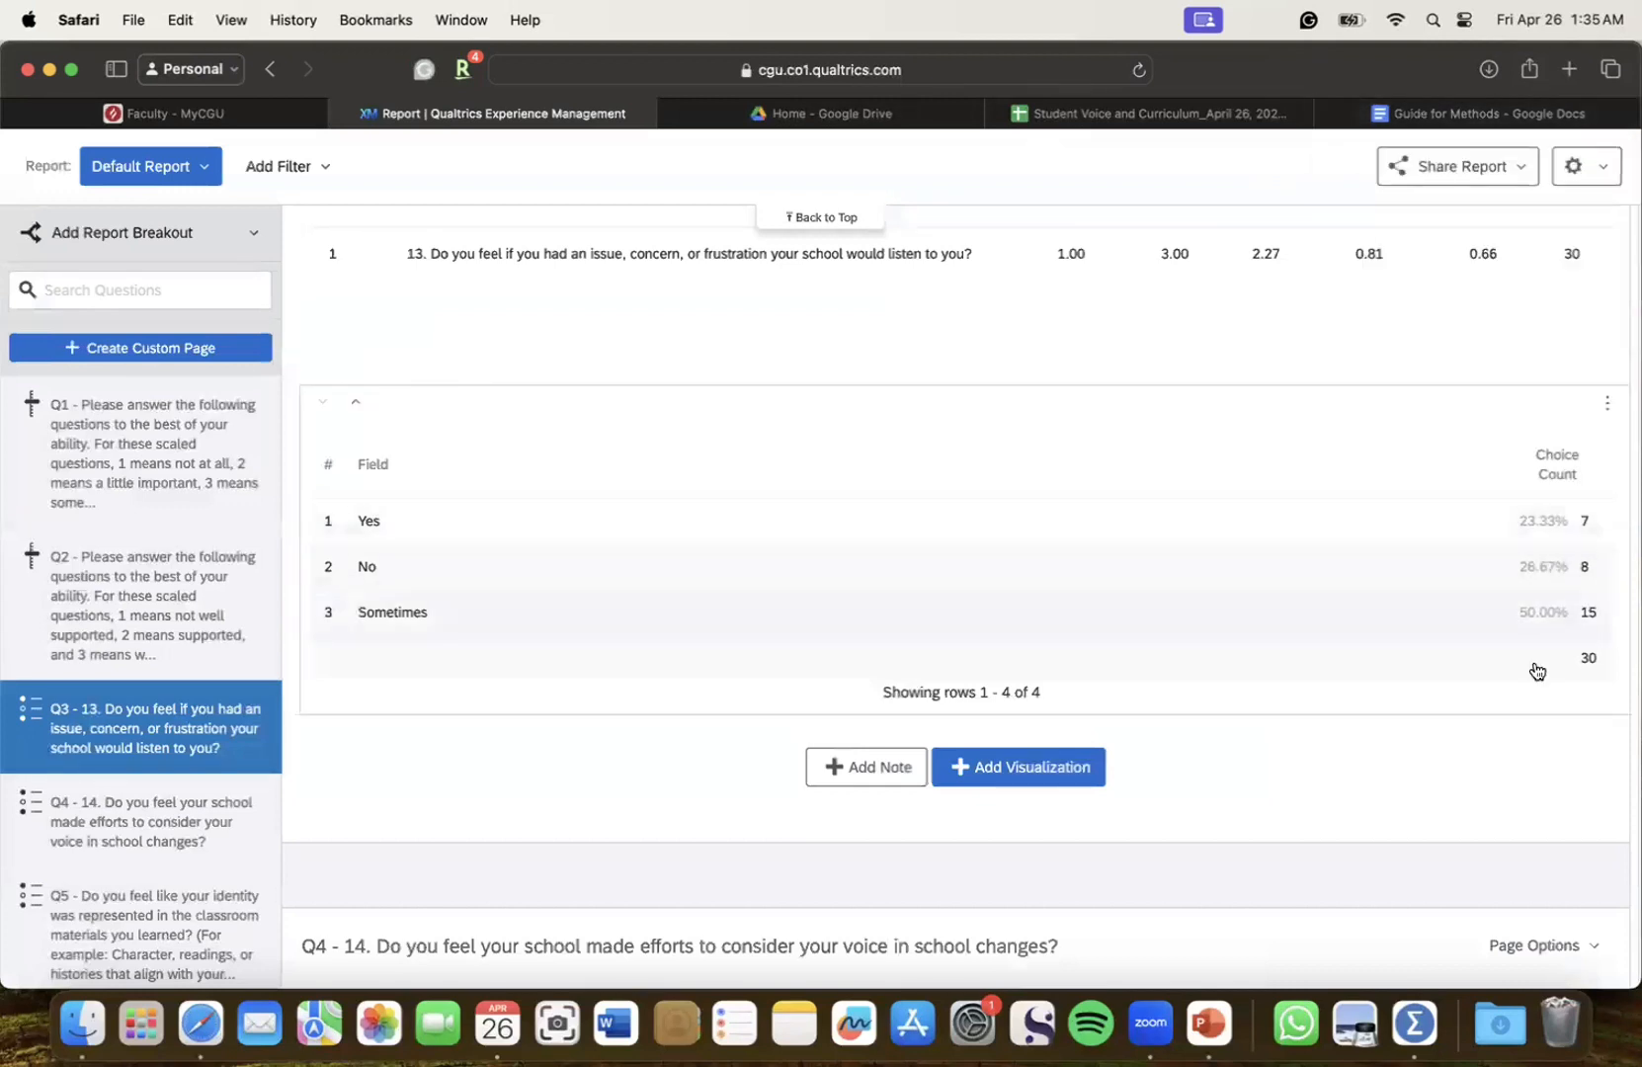
{"action": "left_click", "coordinate": [1452, 115]}
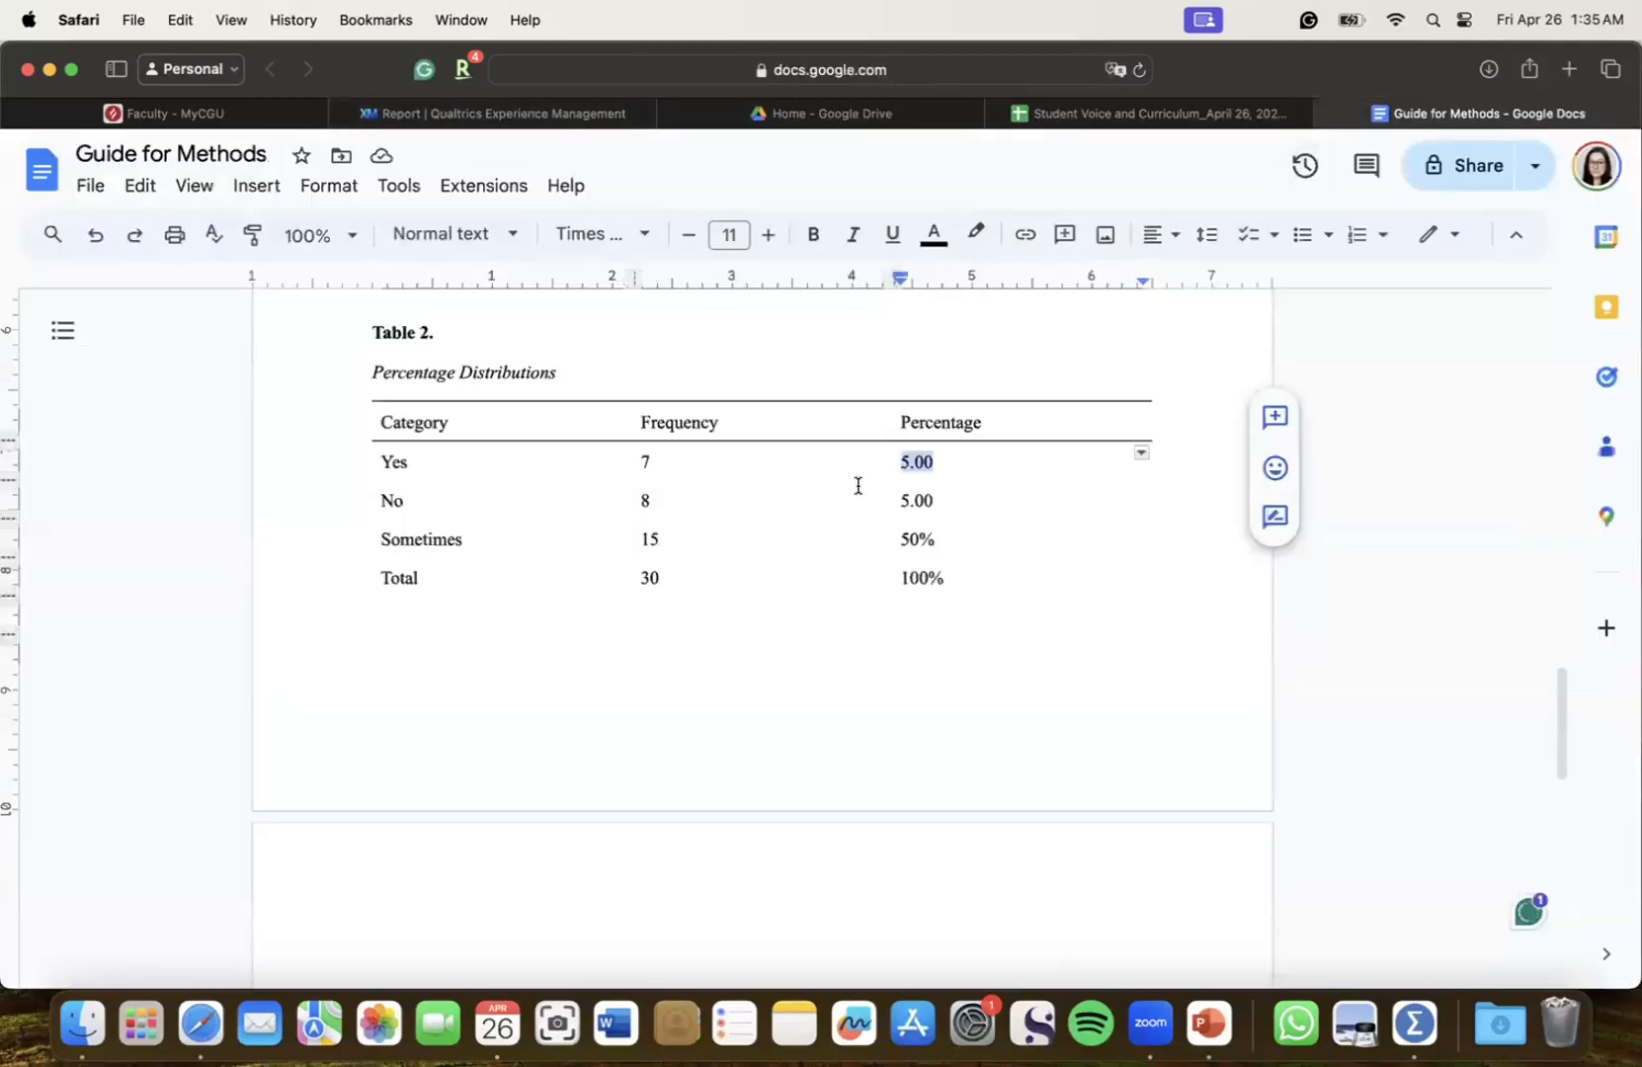
{"action": "type", "text": "23.33%"}
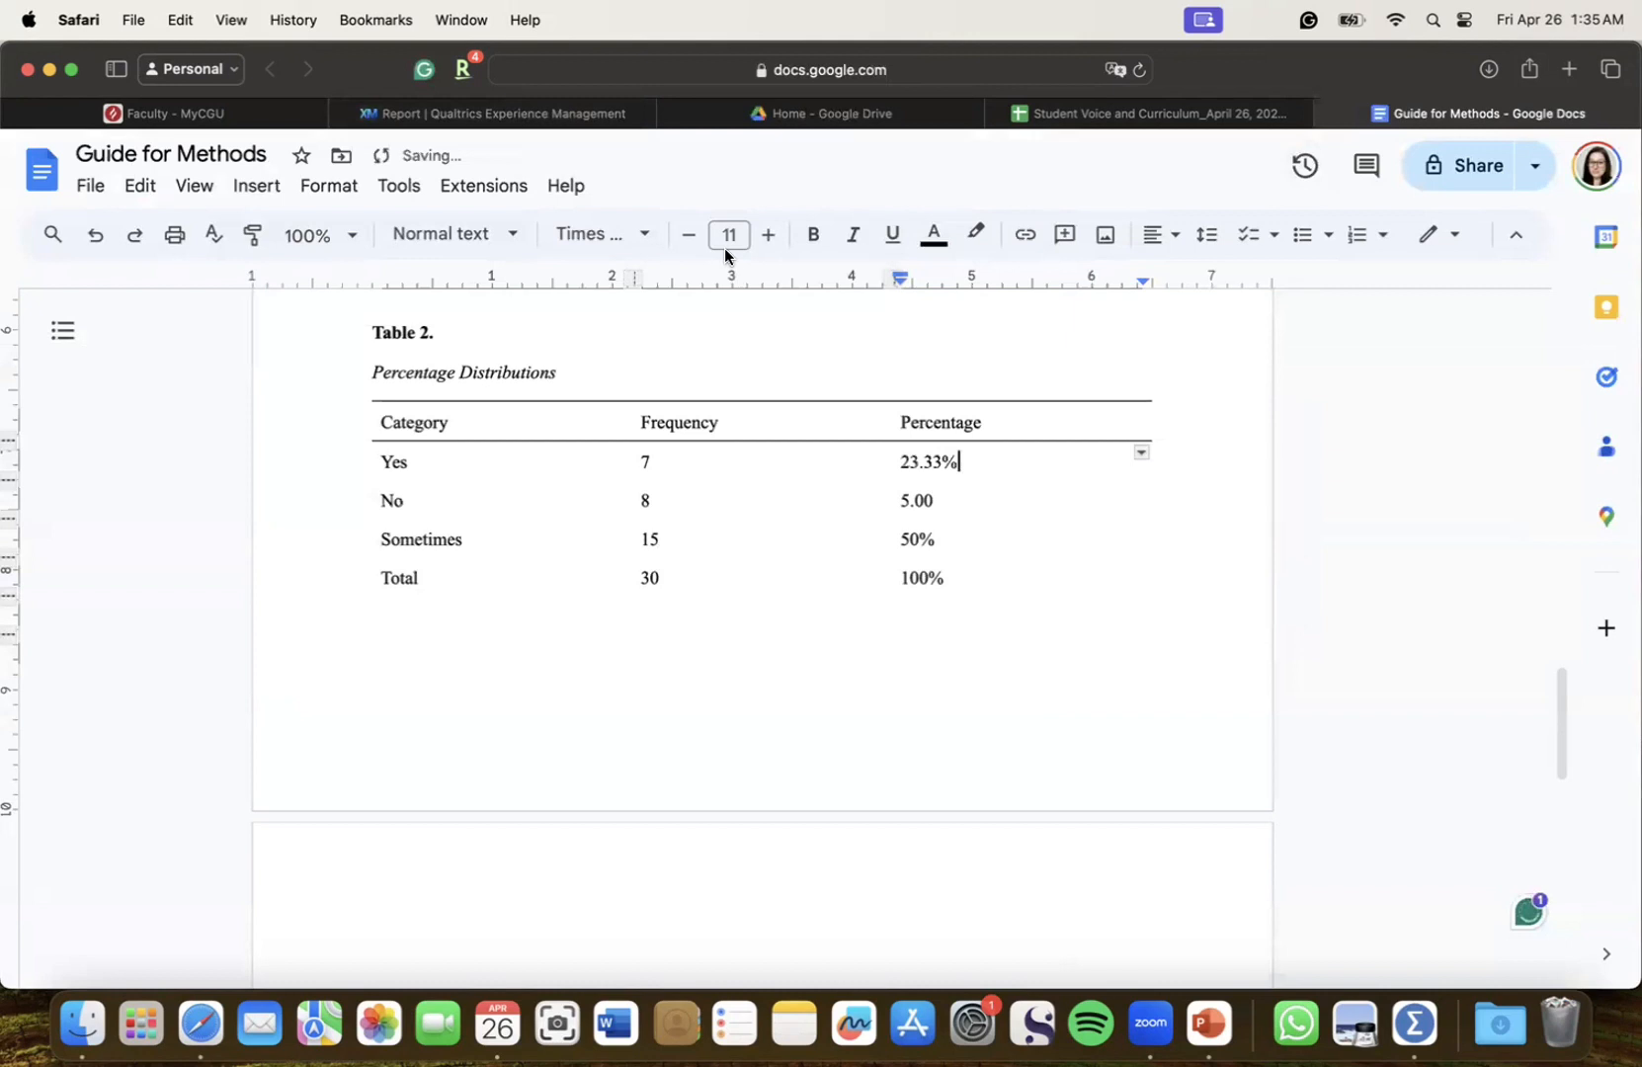
Set the percentage in Table 2's No row to 26.67%, checking it against the Q3 results in Qualtrics
{"action": "left_click", "coordinate": [560, 121]}
{"action": "left_click", "coordinate": [1487, 111]}
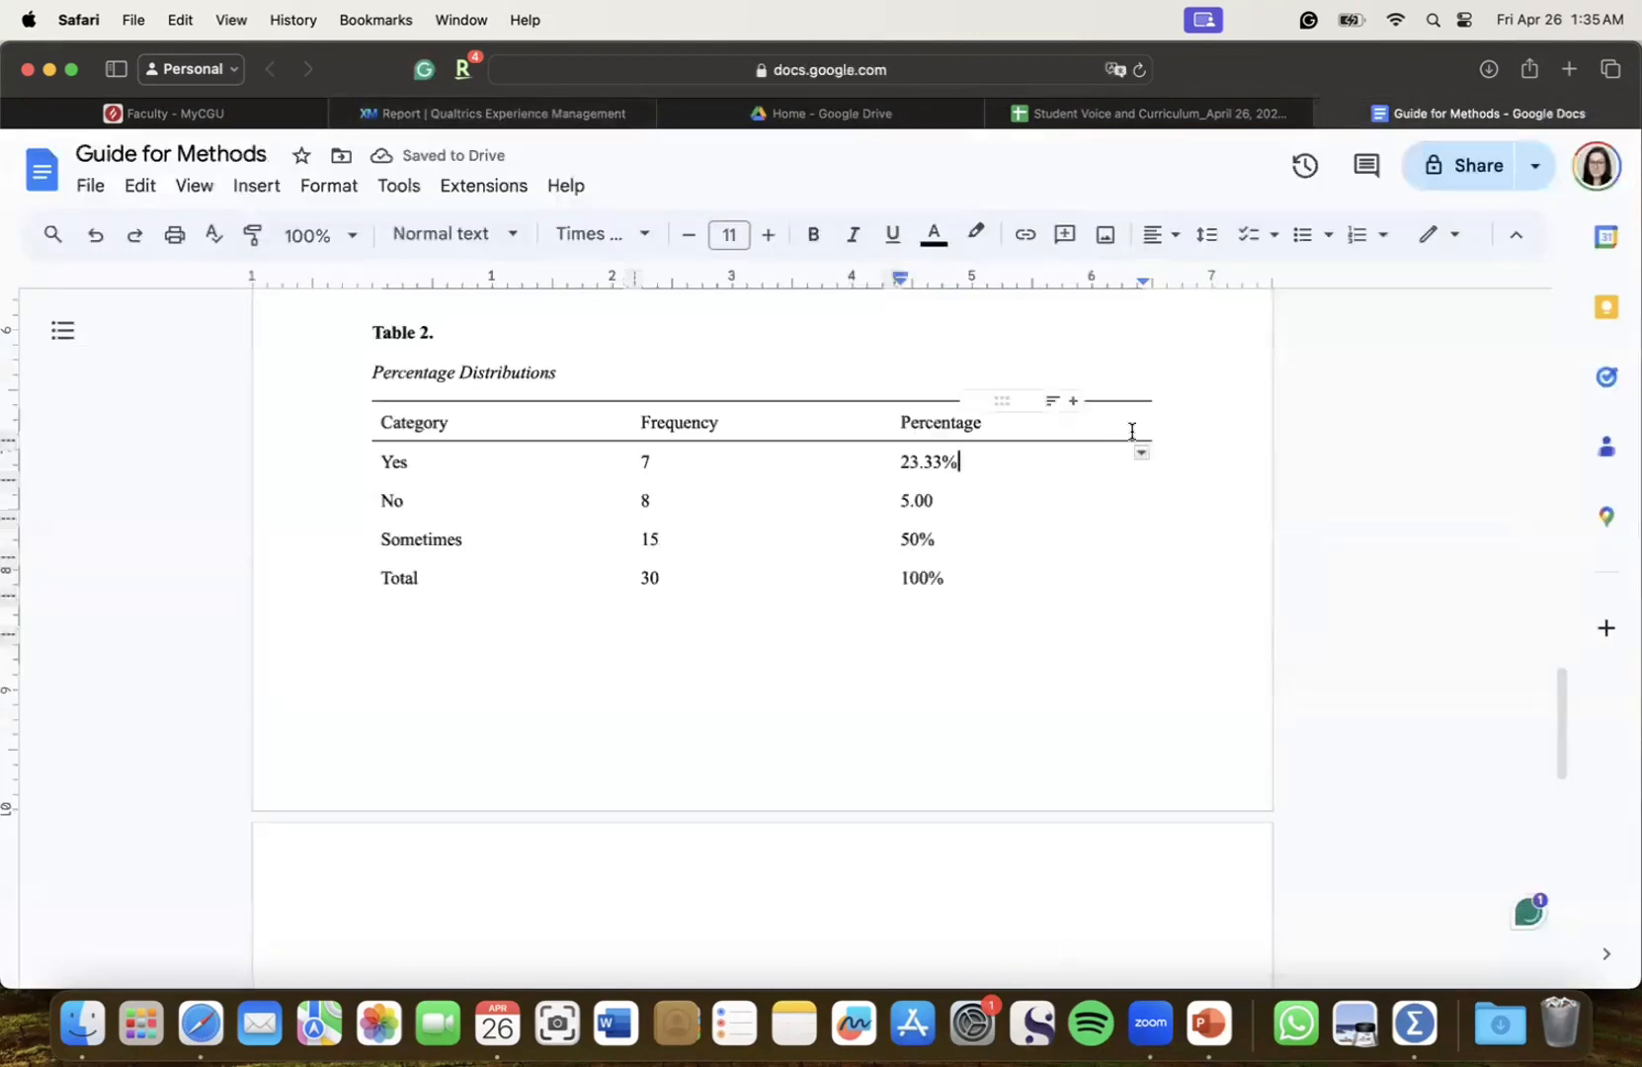
{"action": "left_click_drag", "start_coordinate": [931, 503], "coordinate": [880, 503]}
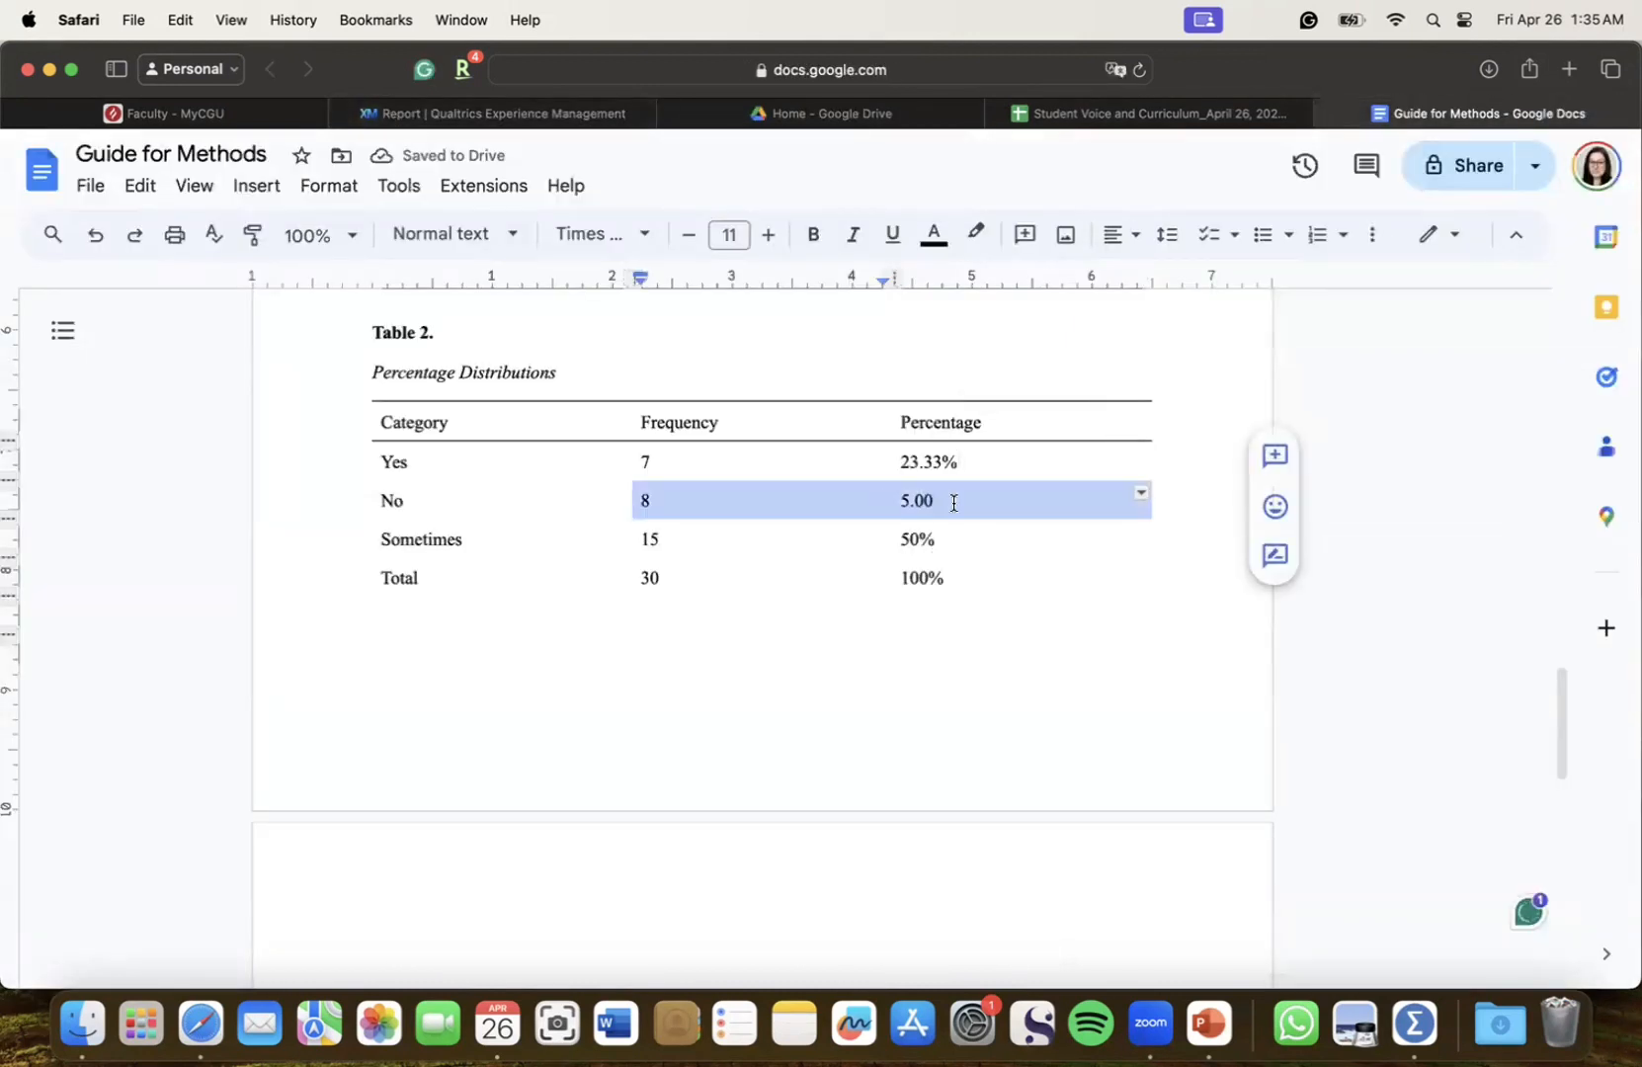
{"action": "left_click", "coordinate": [951, 502]}
{"action": "double_click", "coordinate": [919, 501]}
{"action": "type", "text": "36."}
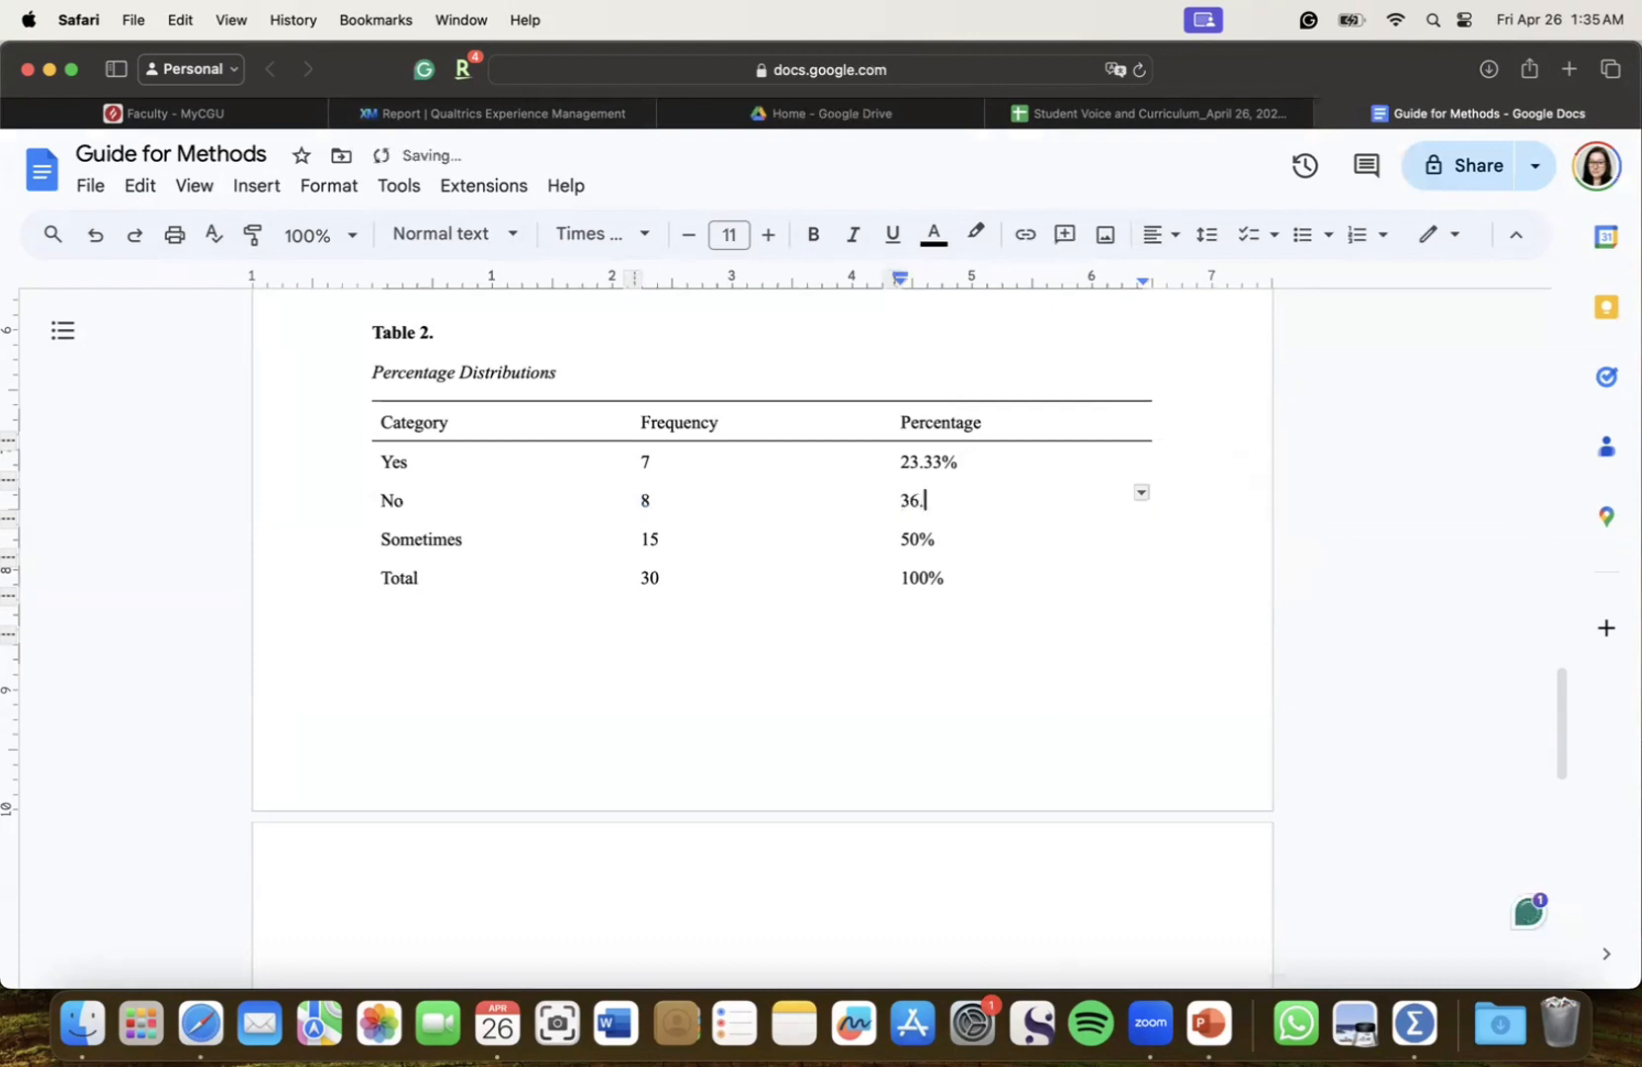
{"action": "key", "text": "BackSpace"}
{"action": "key", "text": "BackSpace"}
{"action": "key", "text": "BackSpace"}
{"action": "type", "text": "26."}
{"action": "left_click", "coordinate": [514, 113]}
{"action": "left_click", "coordinate": [1526, 115]}
{"action": "type", "text": "67"}
{"action": "type", "text": "%"}
Extend the Sometimes row's percentage to two decimals as 50.00%
{"action": "type", "text": "00"}
{"action": "left_click", "coordinate": [892, 652]}
{"action": "left_click", "coordinate": [727, 409]}
{"action": "scroll", "coordinate": [733, 421], "scroll_direction": "up", "scroll_amount": 1}
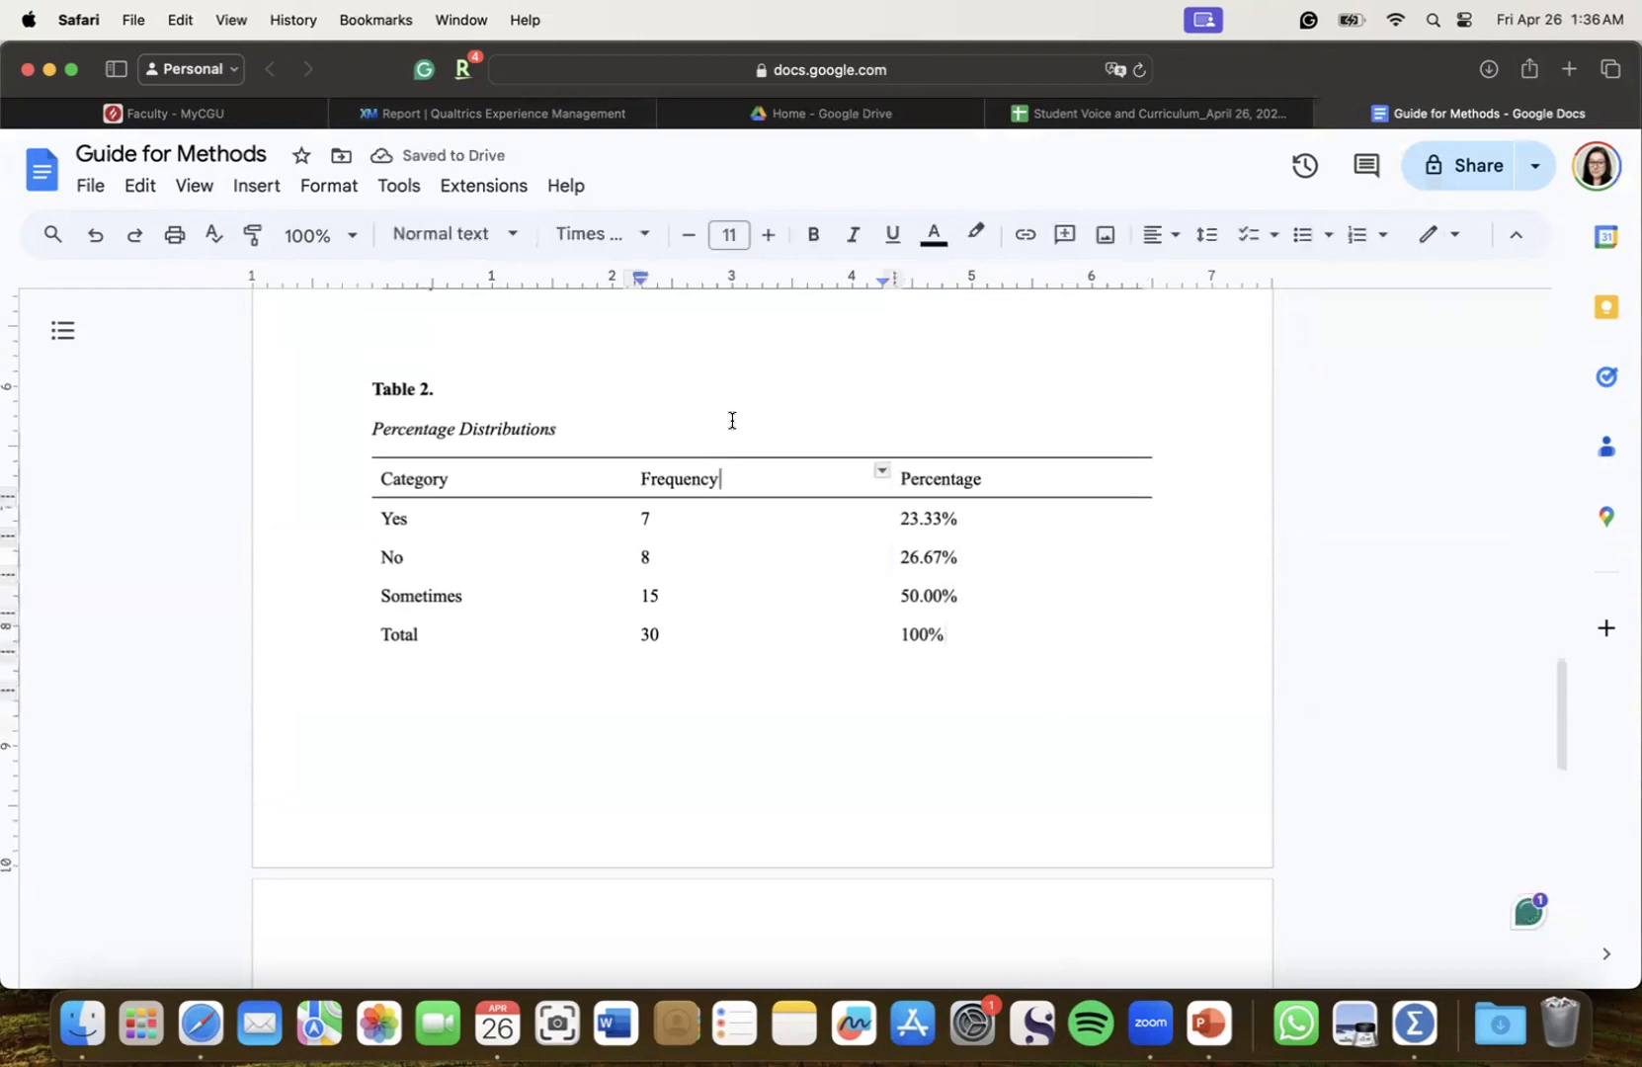
Add the note "You can also divide the frequency (for example, 7) by the total (30)" below Table 2's Total row
{"action": "left_click", "coordinate": [504, 787]}
{"action": "type", "text": "You "}
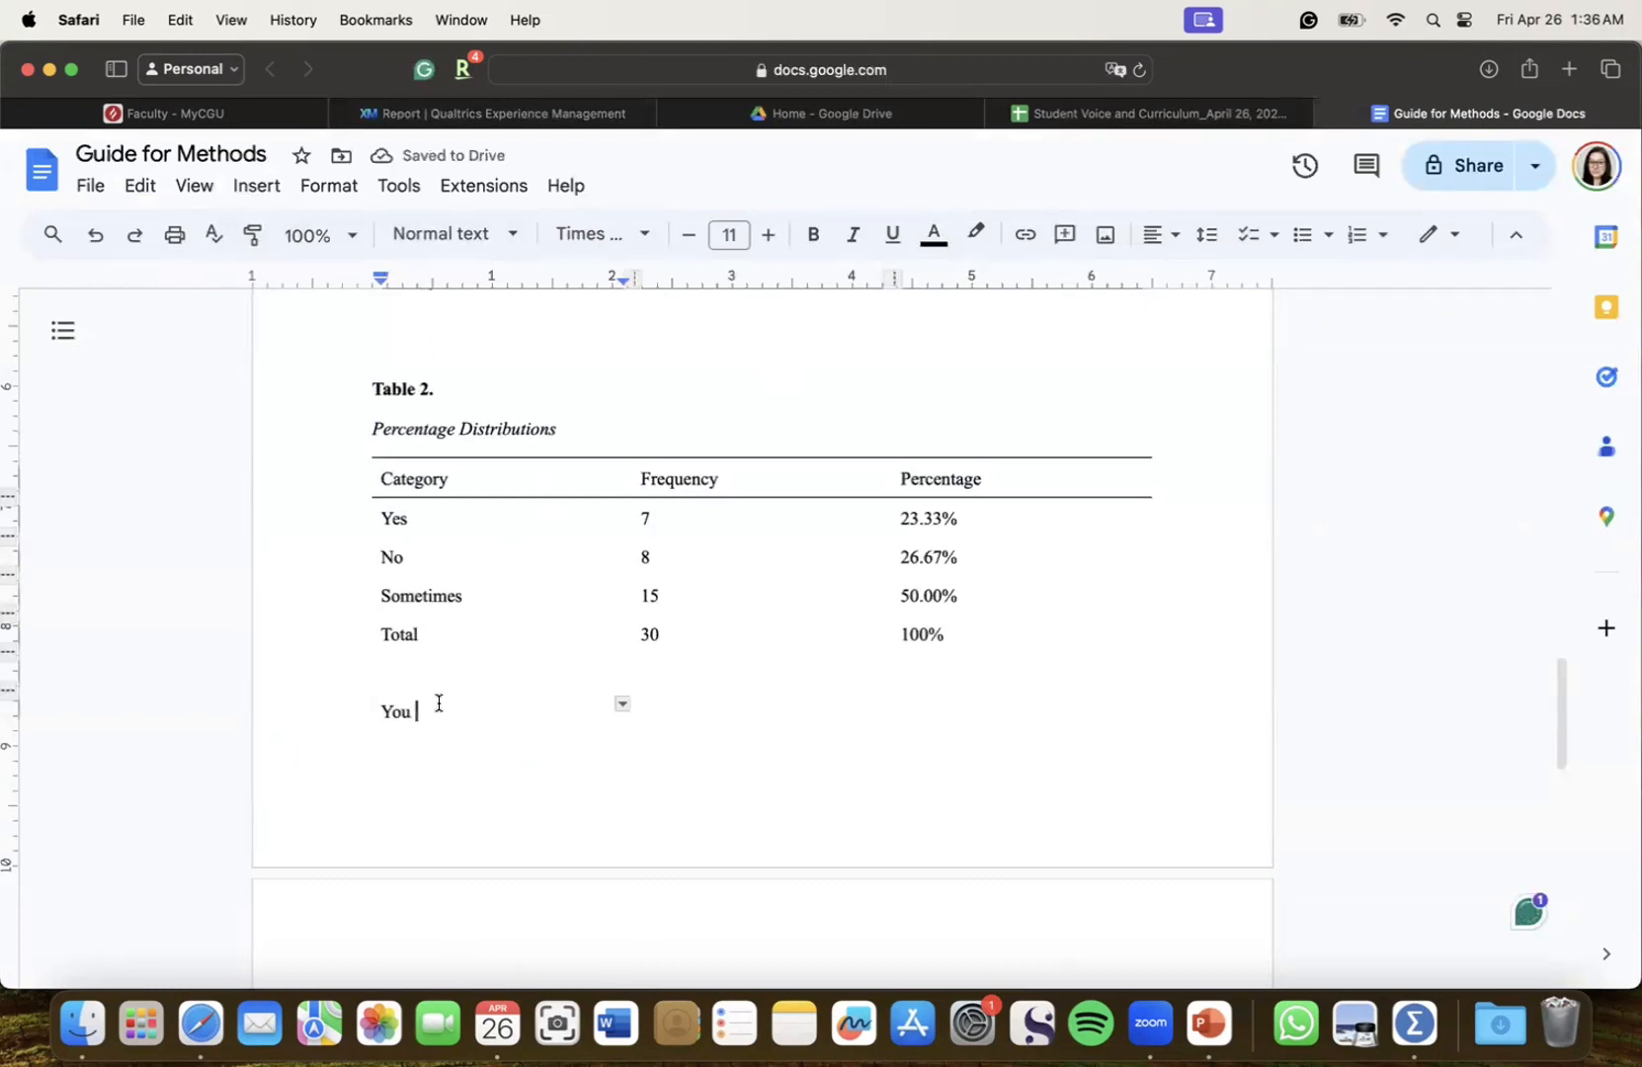
{"action": "type", "text": "can also divide the freque"}
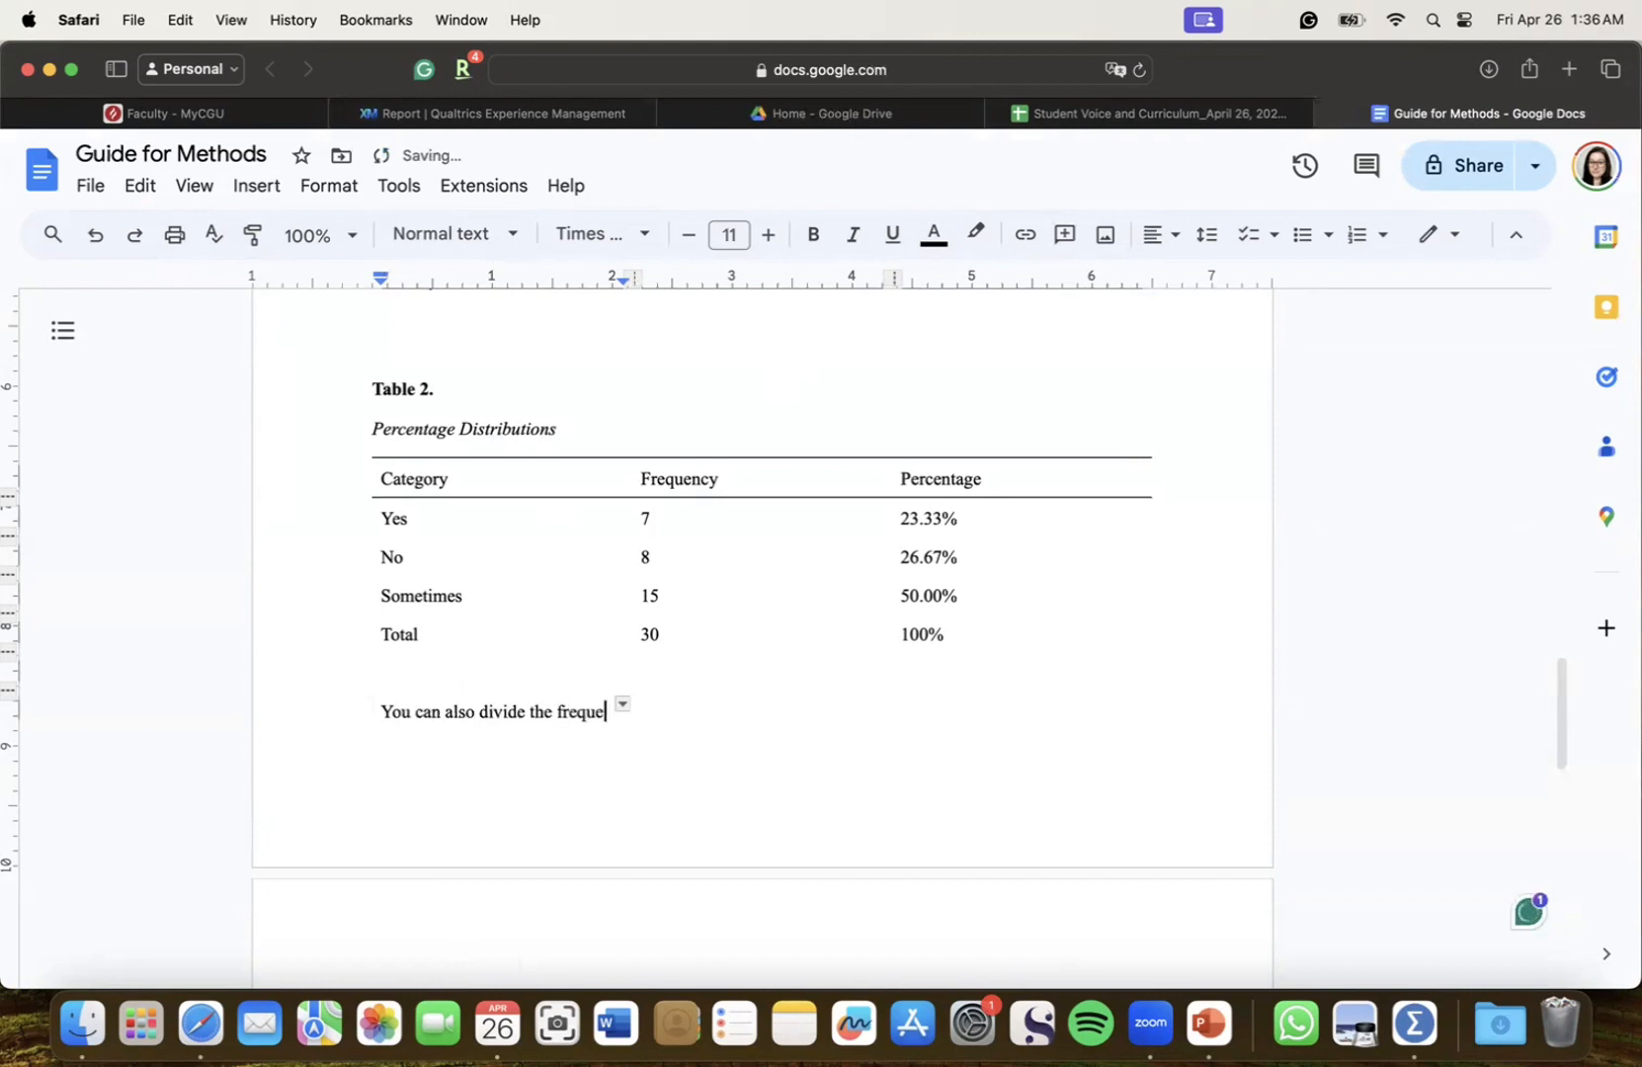
{"action": "type", "text": "ncy (for example,"}
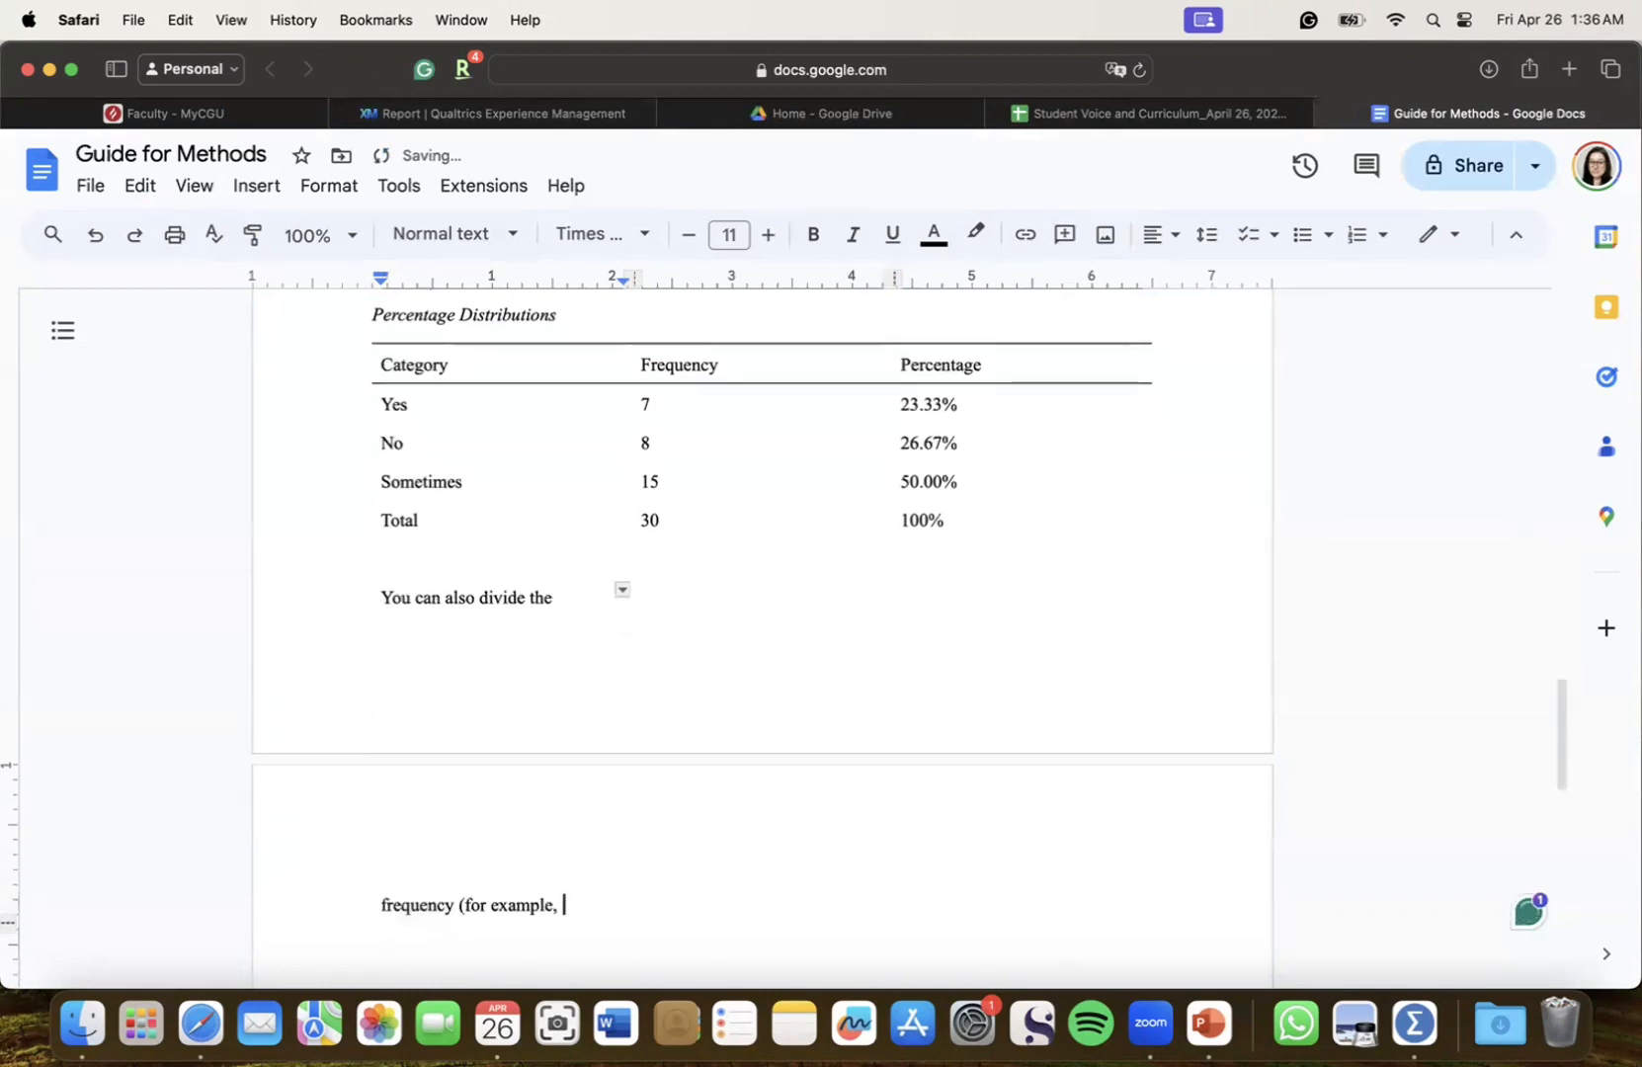
{"action": "type", "text": " 7) by the"}
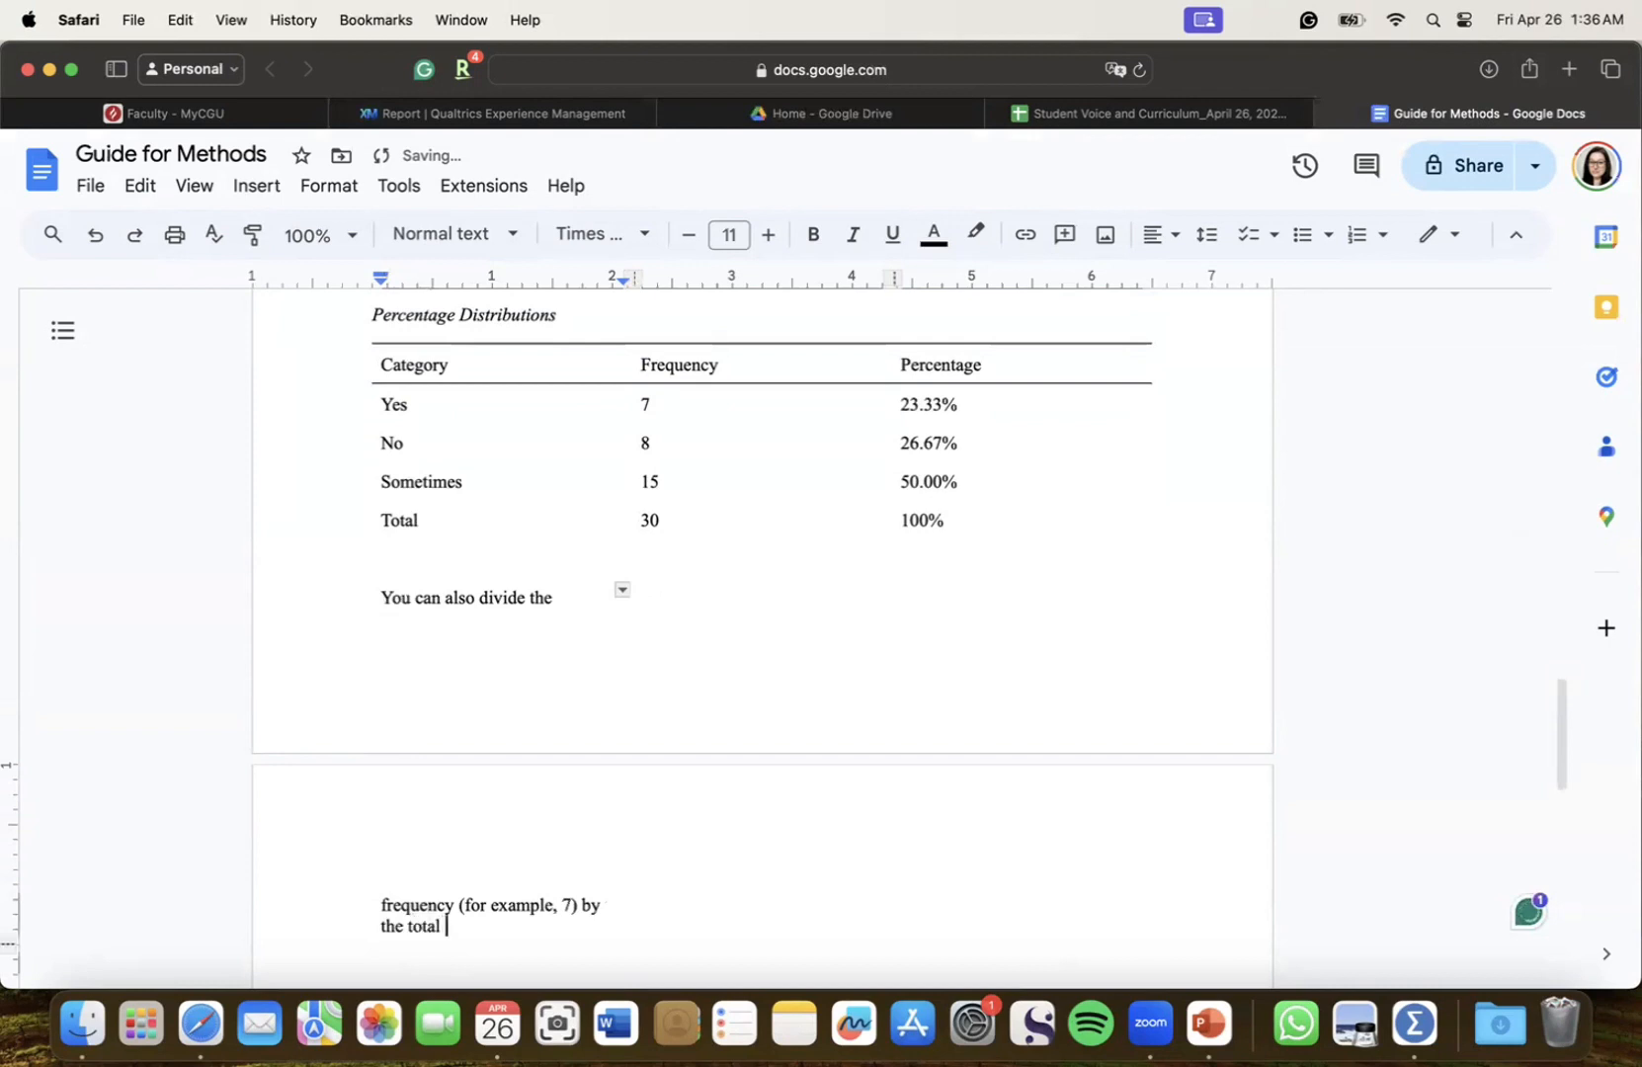
{"action": "type", "text": " total (30"}
{"action": "scroll", "coordinate": [549, 619], "scroll_direction": "up", "scroll_amount": 2}
{"action": "scroll", "coordinate": [633, 660], "scroll_direction": "down", "scroll_amount": 3}
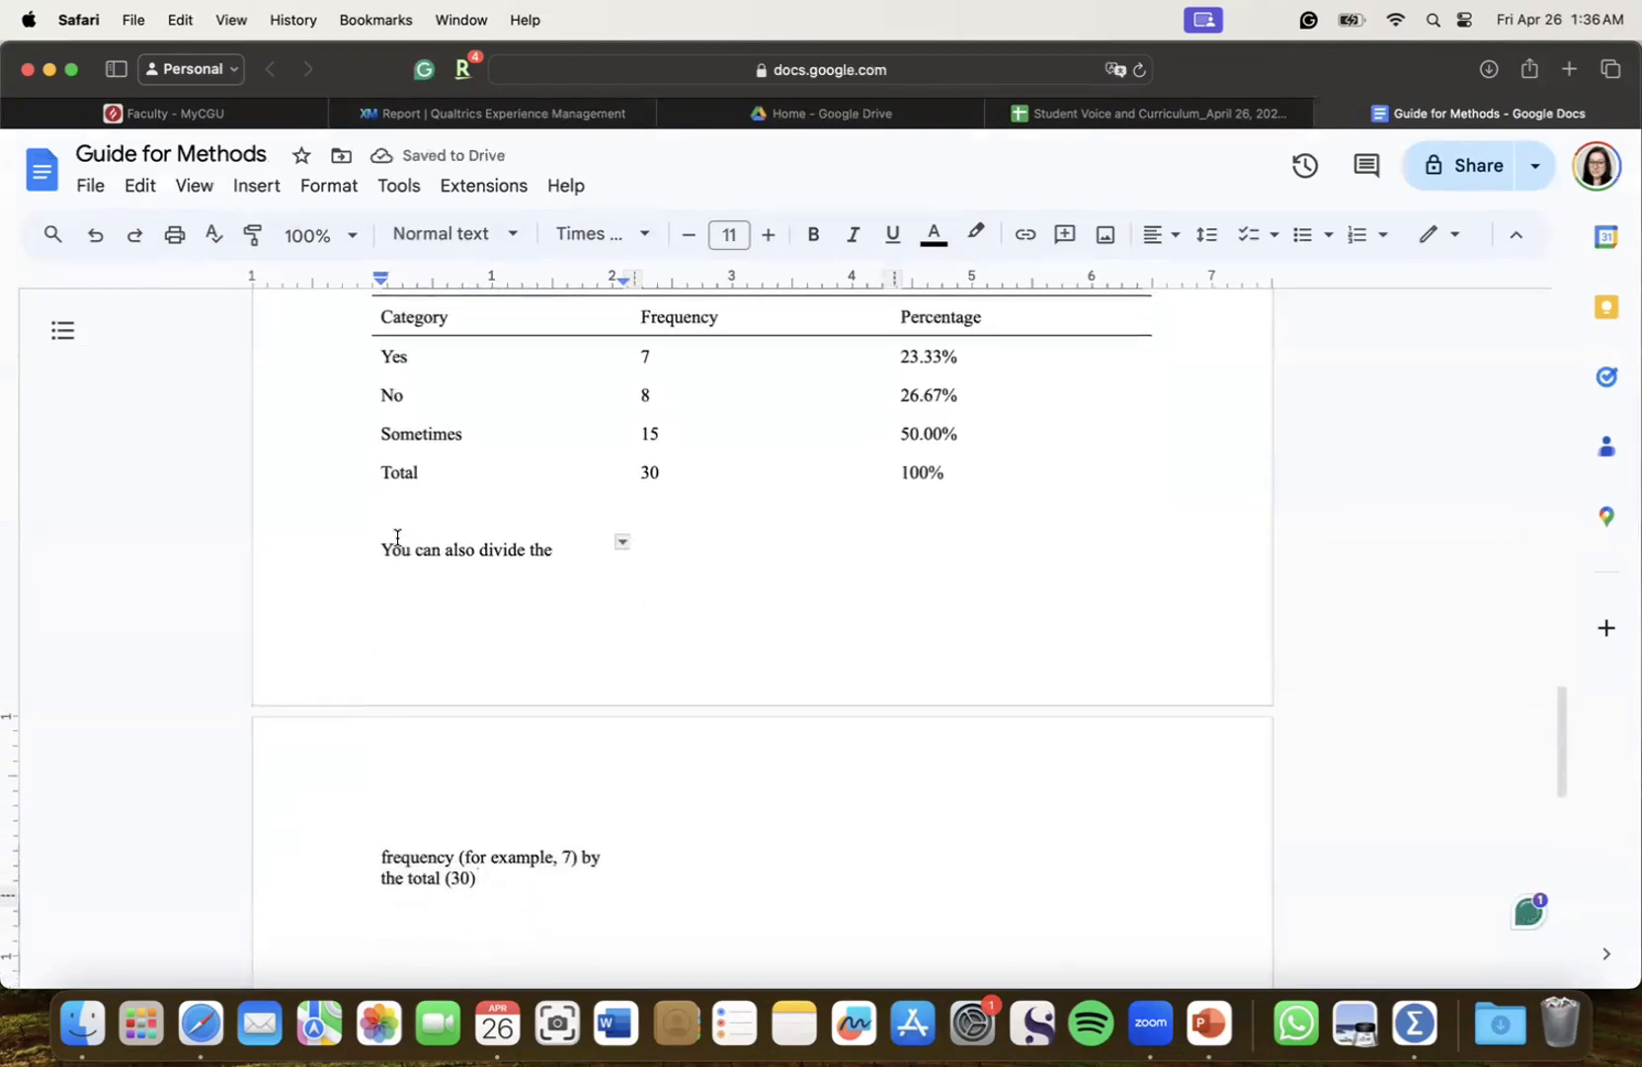
Move the note about dividing the frequency by the total further down, onto the next page, by inserting blank lines before it
{"action": "left_click", "coordinate": [330, 548]}
{"action": "key", "text": "Return"}
{"action": "key", "text": "Return"}
{"action": "key", "text": "Return"}
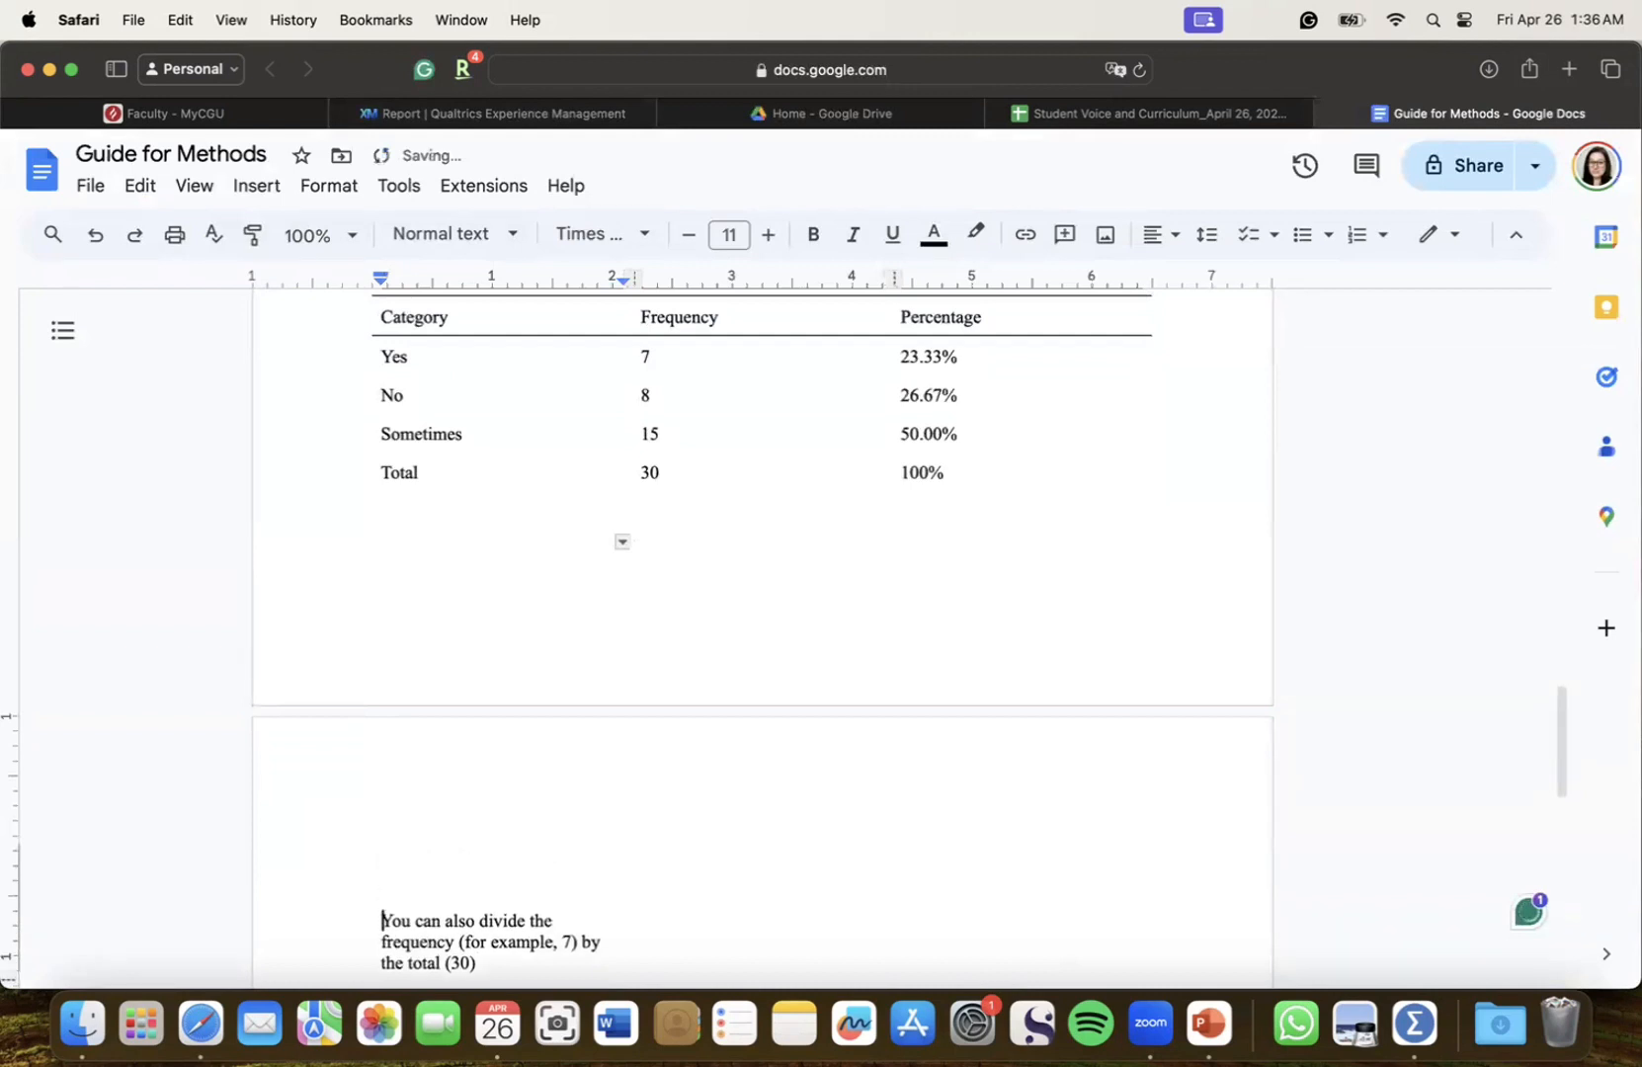
Examine Tables 1 and 2 in the guide and the Q6 preparedness results in the Qualtrics report
{"action": "scroll", "coordinate": [722, 689], "scroll_direction": "down", "scroll_amount": 1}
{"action": "scroll", "coordinate": [1092, 613], "scroll_direction": "up", "scroll_amount": 5}
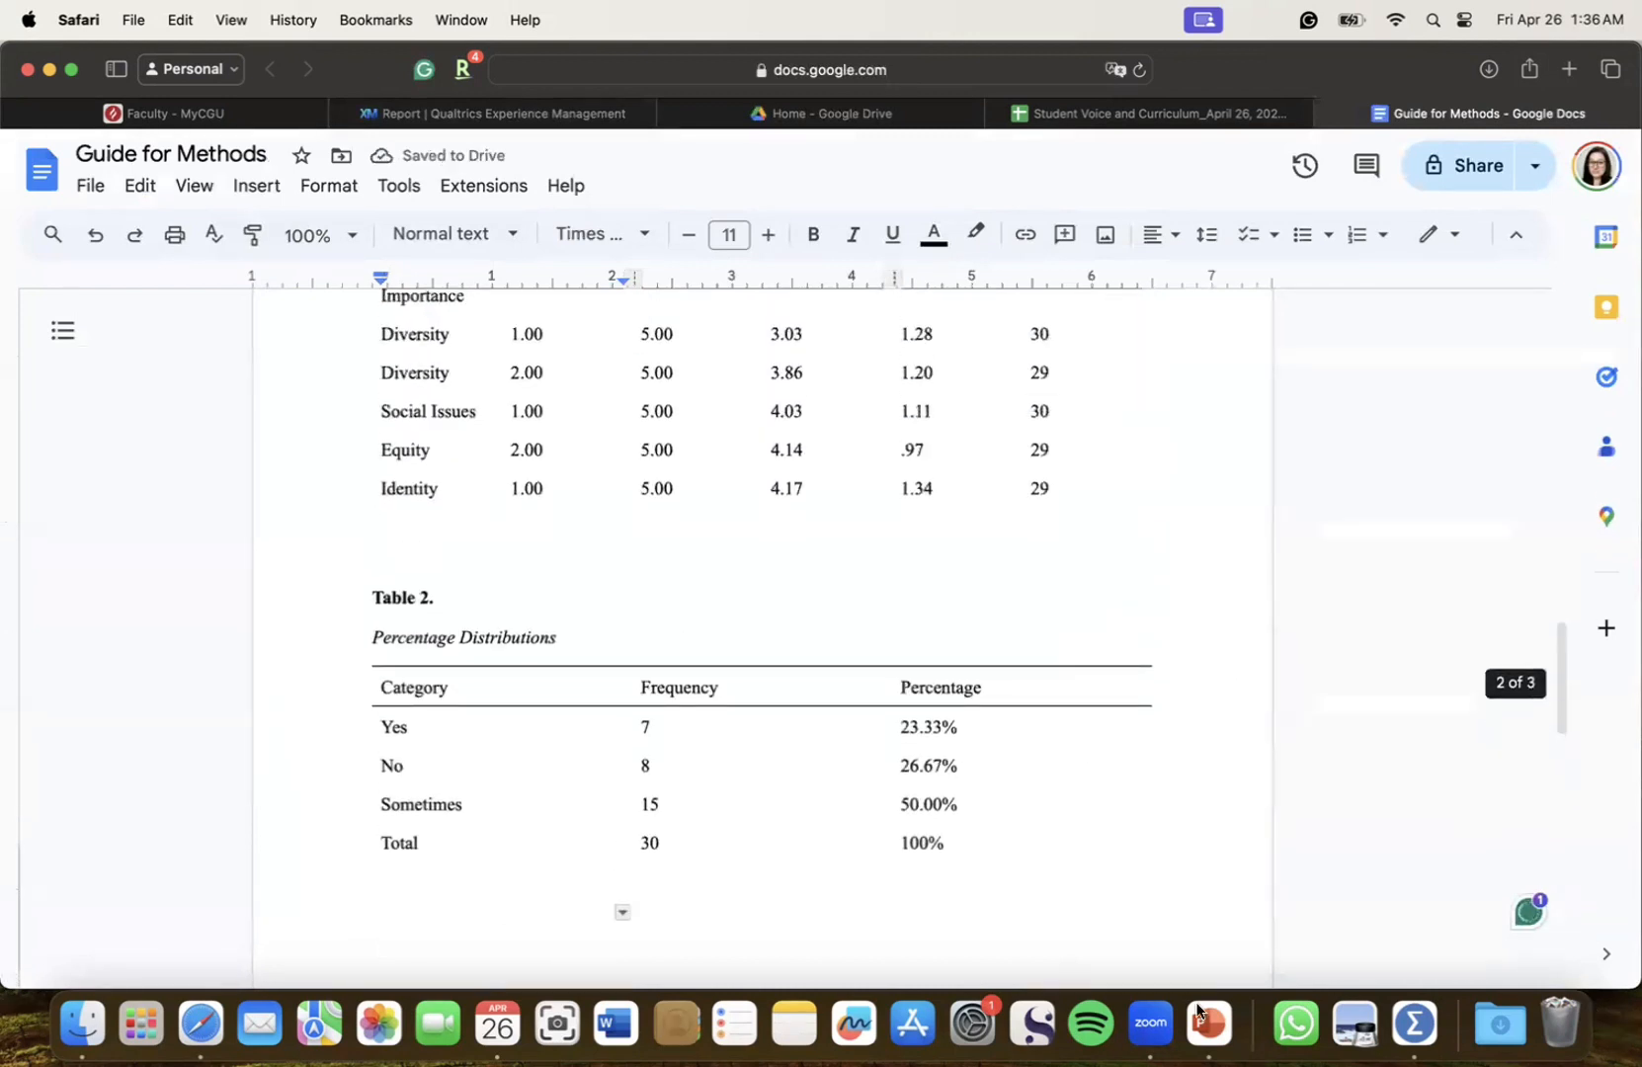
{"action": "scroll", "coordinate": [551, 671], "scroll_direction": "up", "scroll_amount": 6}
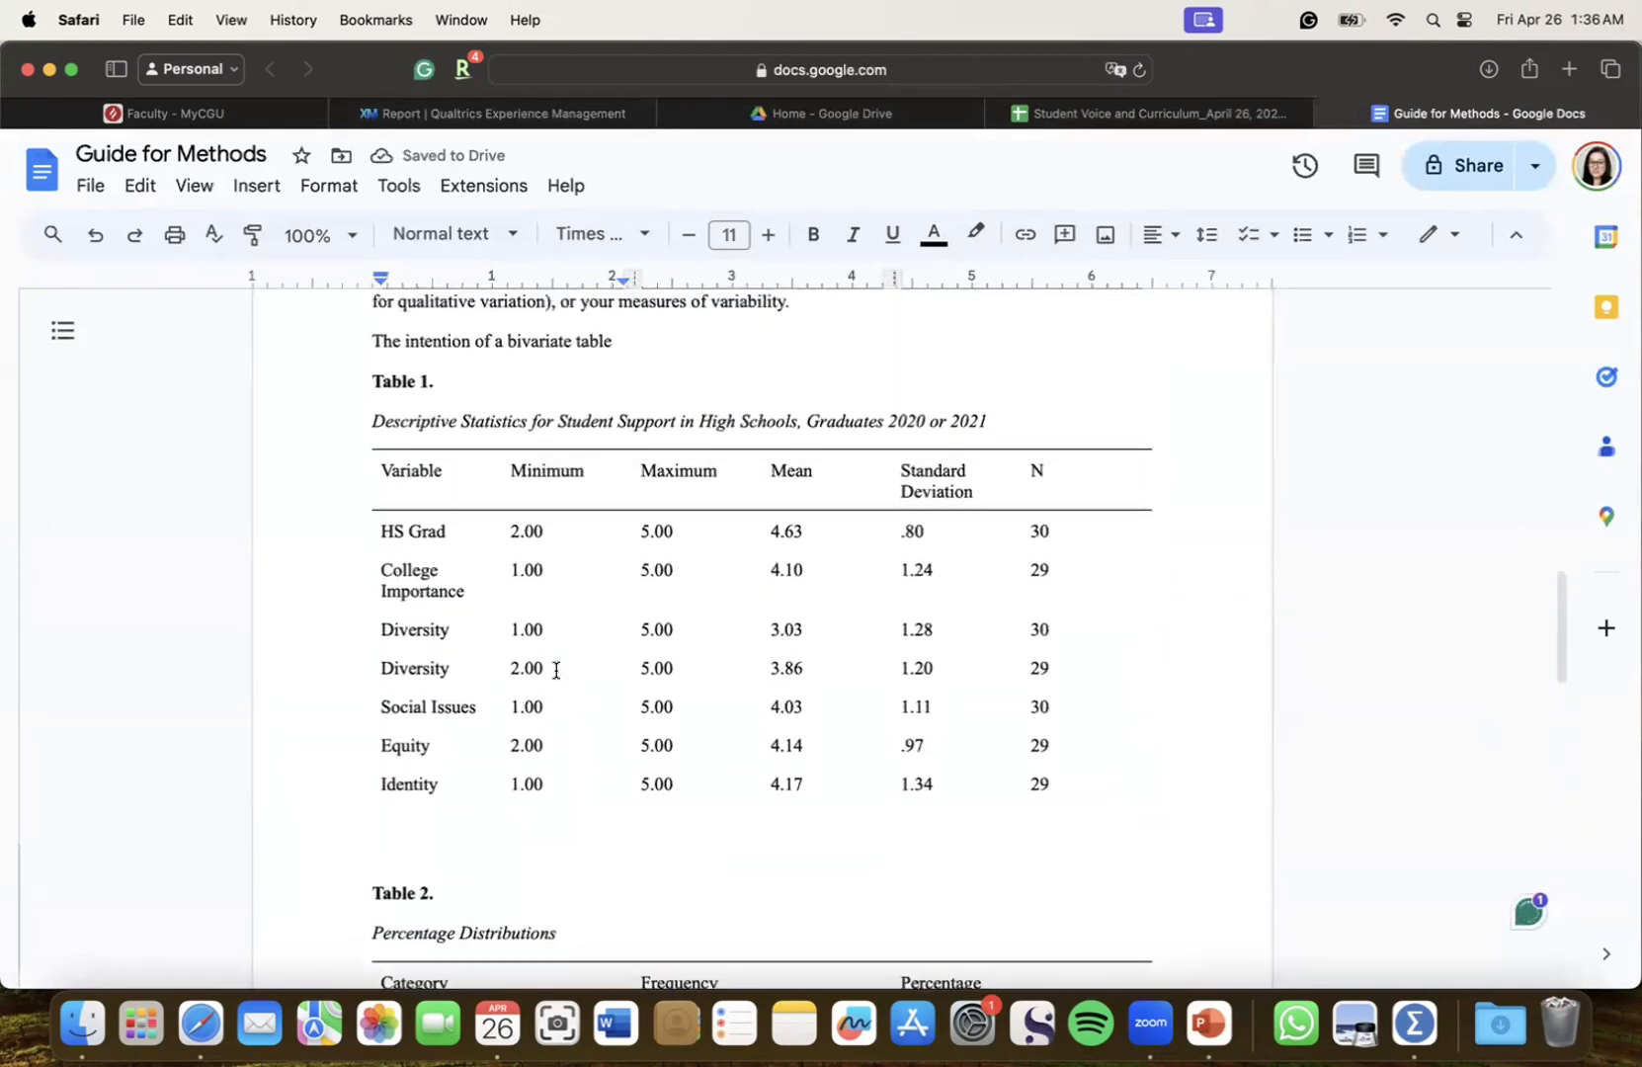
{"action": "scroll", "coordinate": [554, 670], "scroll_direction": "up", "scroll_amount": 1}
{"action": "scroll", "coordinate": [709, 714], "scroll_direction": "down", "scroll_amount": 5}
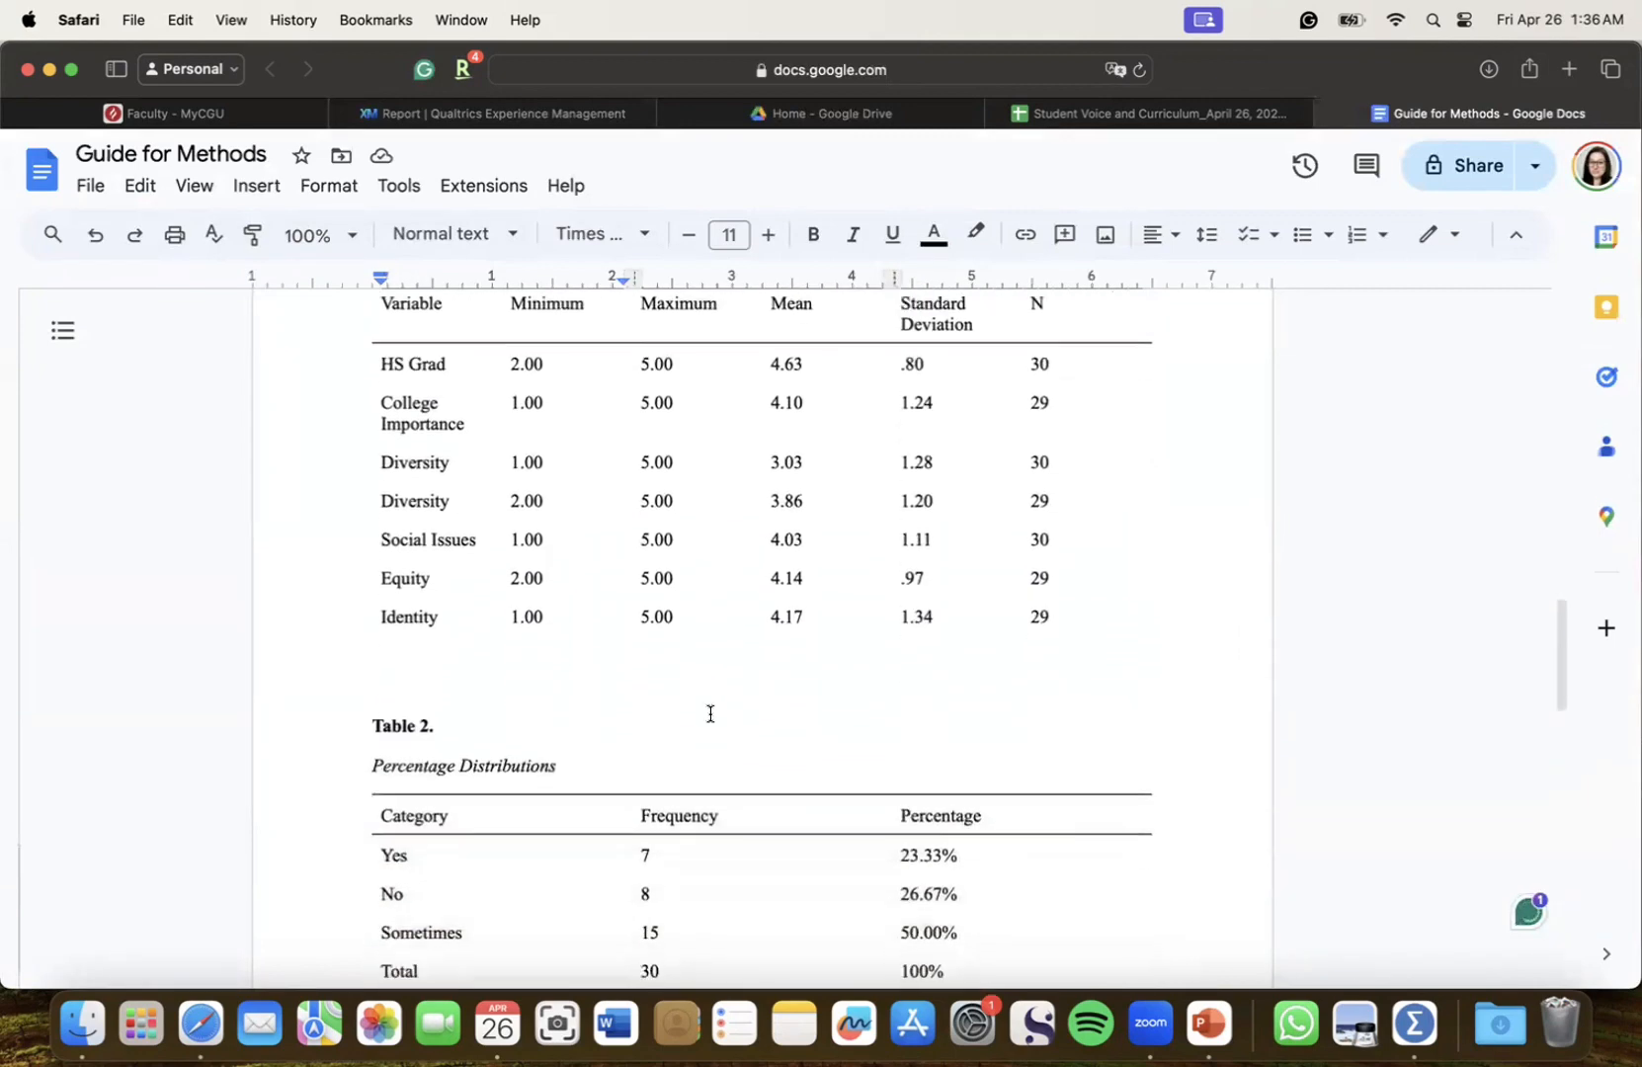
{"action": "scroll", "coordinate": [711, 714], "scroll_direction": "down", "scroll_amount": 5}
{"action": "scroll", "coordinate": [707, 714], "scroll_direction": "up", "scroll_amount": 8}
{"action": "scroll", "coordinate": [847, 751], "scroll_direction": "down", "scroll_amount": 6}
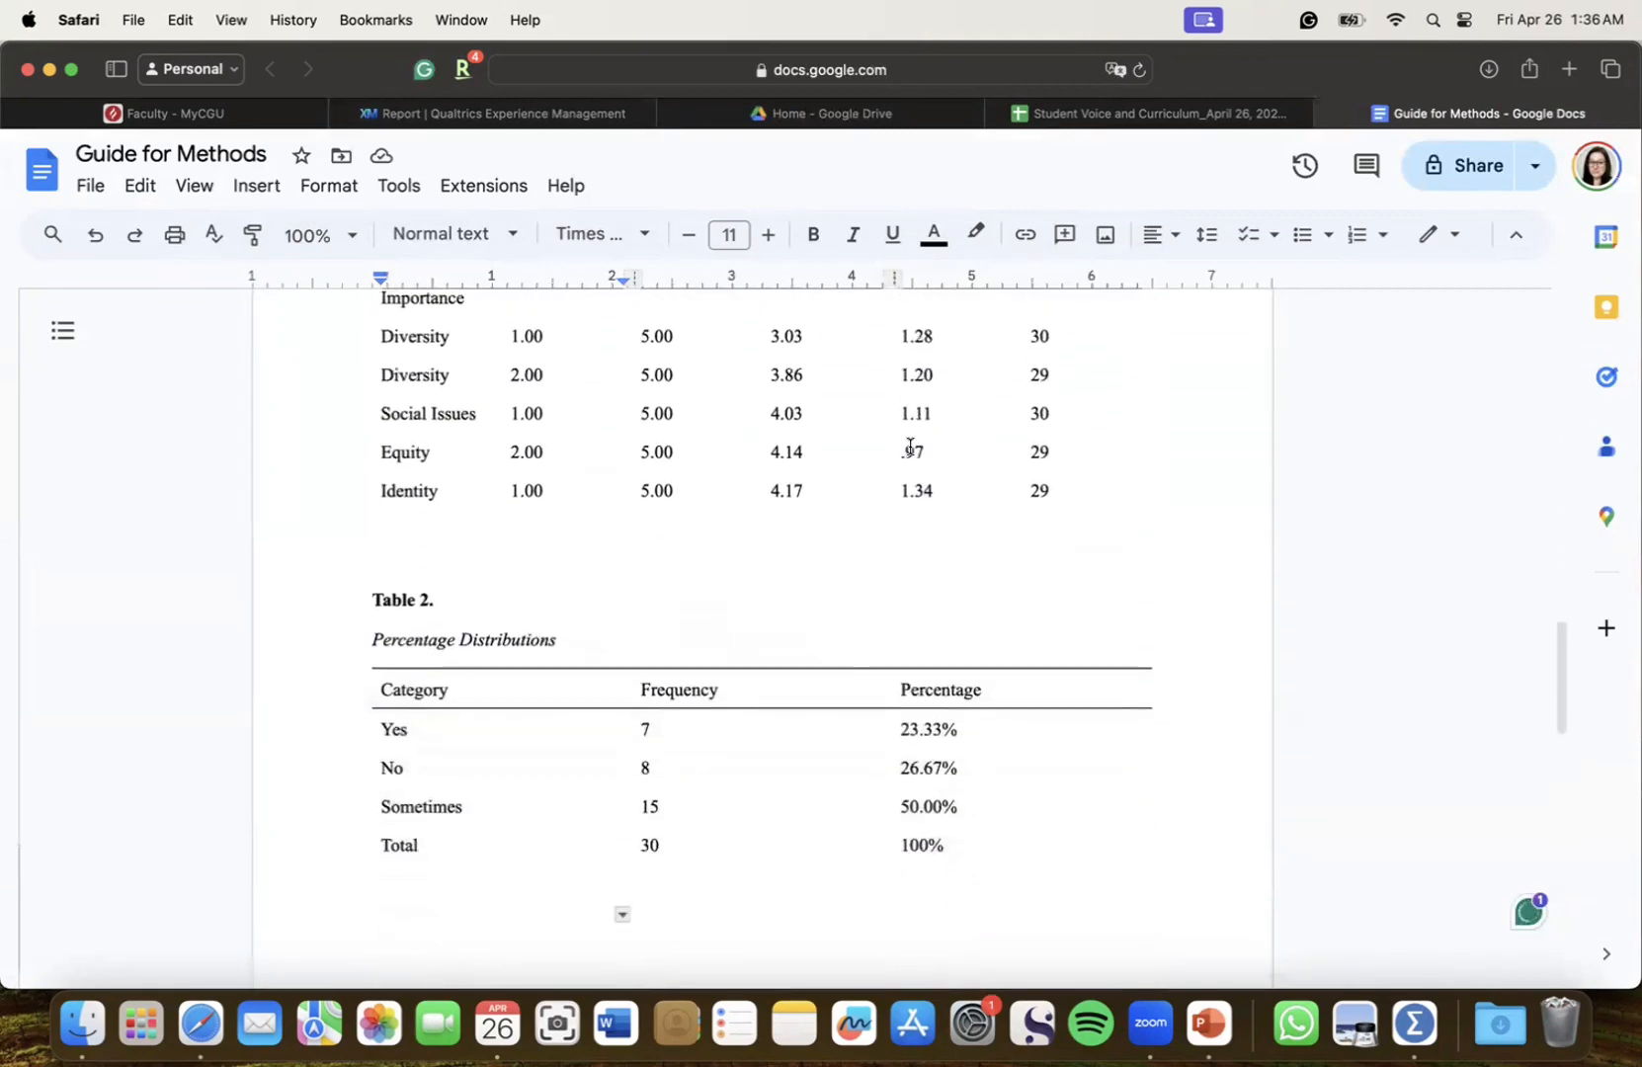
{"action": "scroll", "coordinate": [824, 429], "scroll_direction": "down", "scroll_amount": 1}
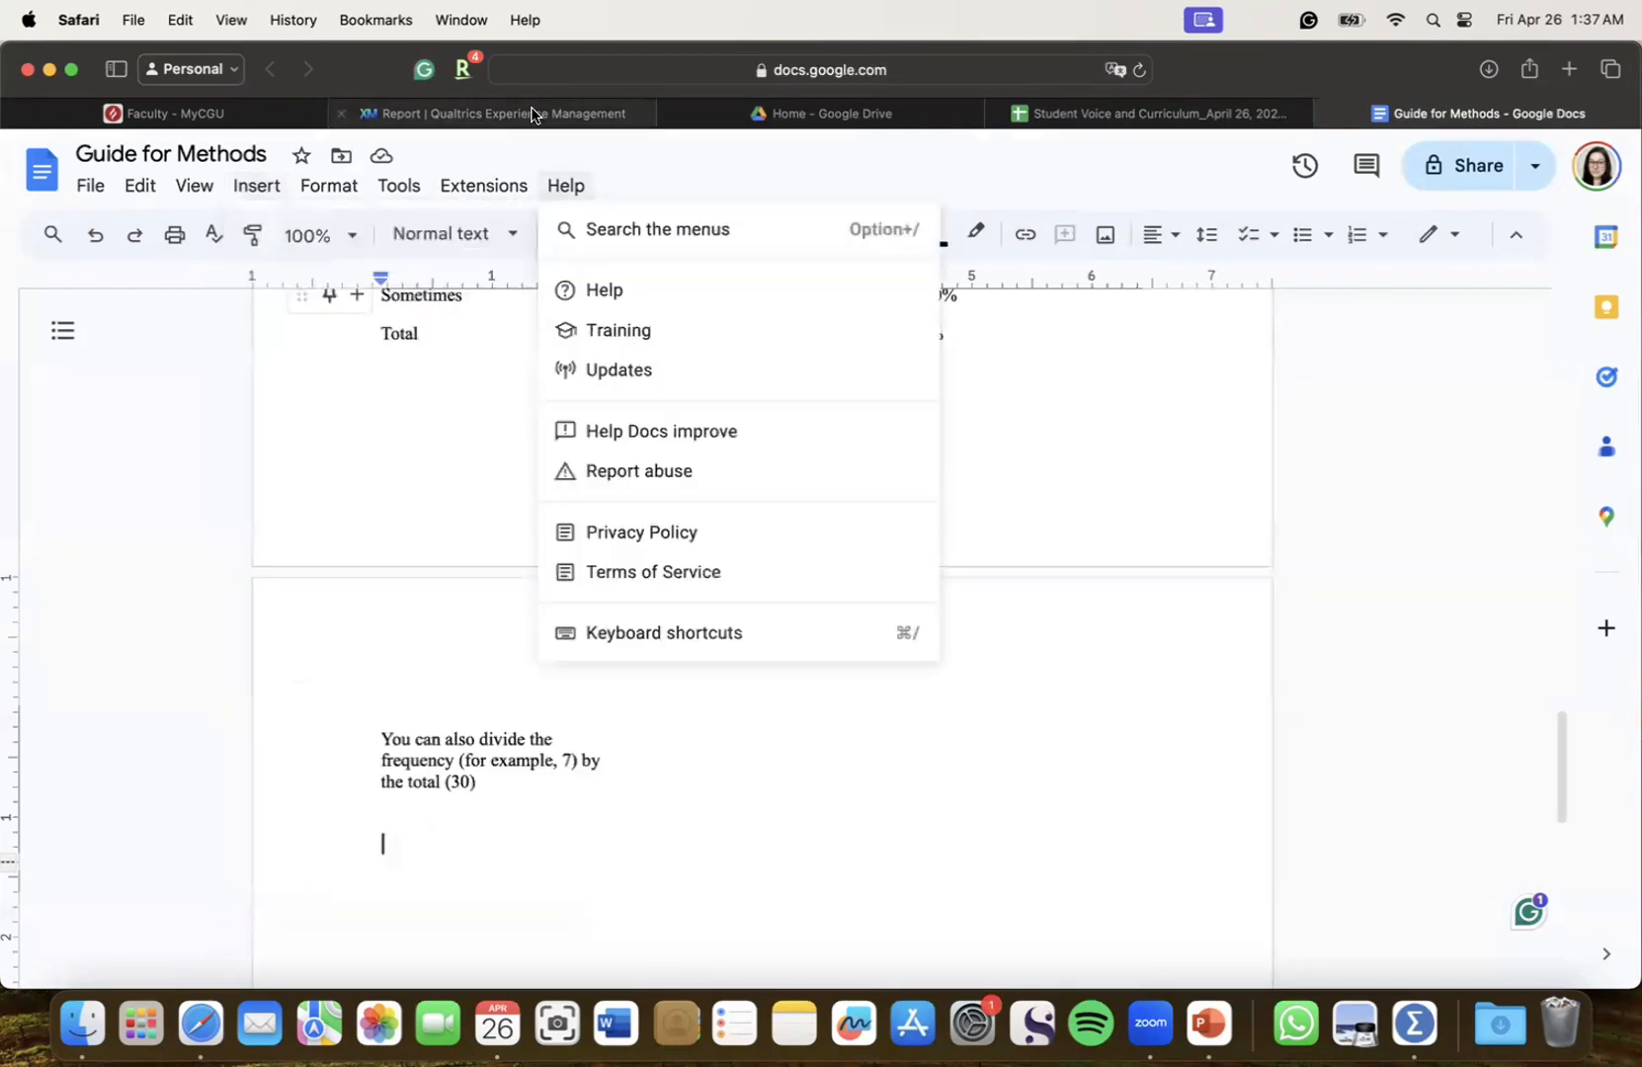
{"action": "left_click", "coordinate": [474, 113]}
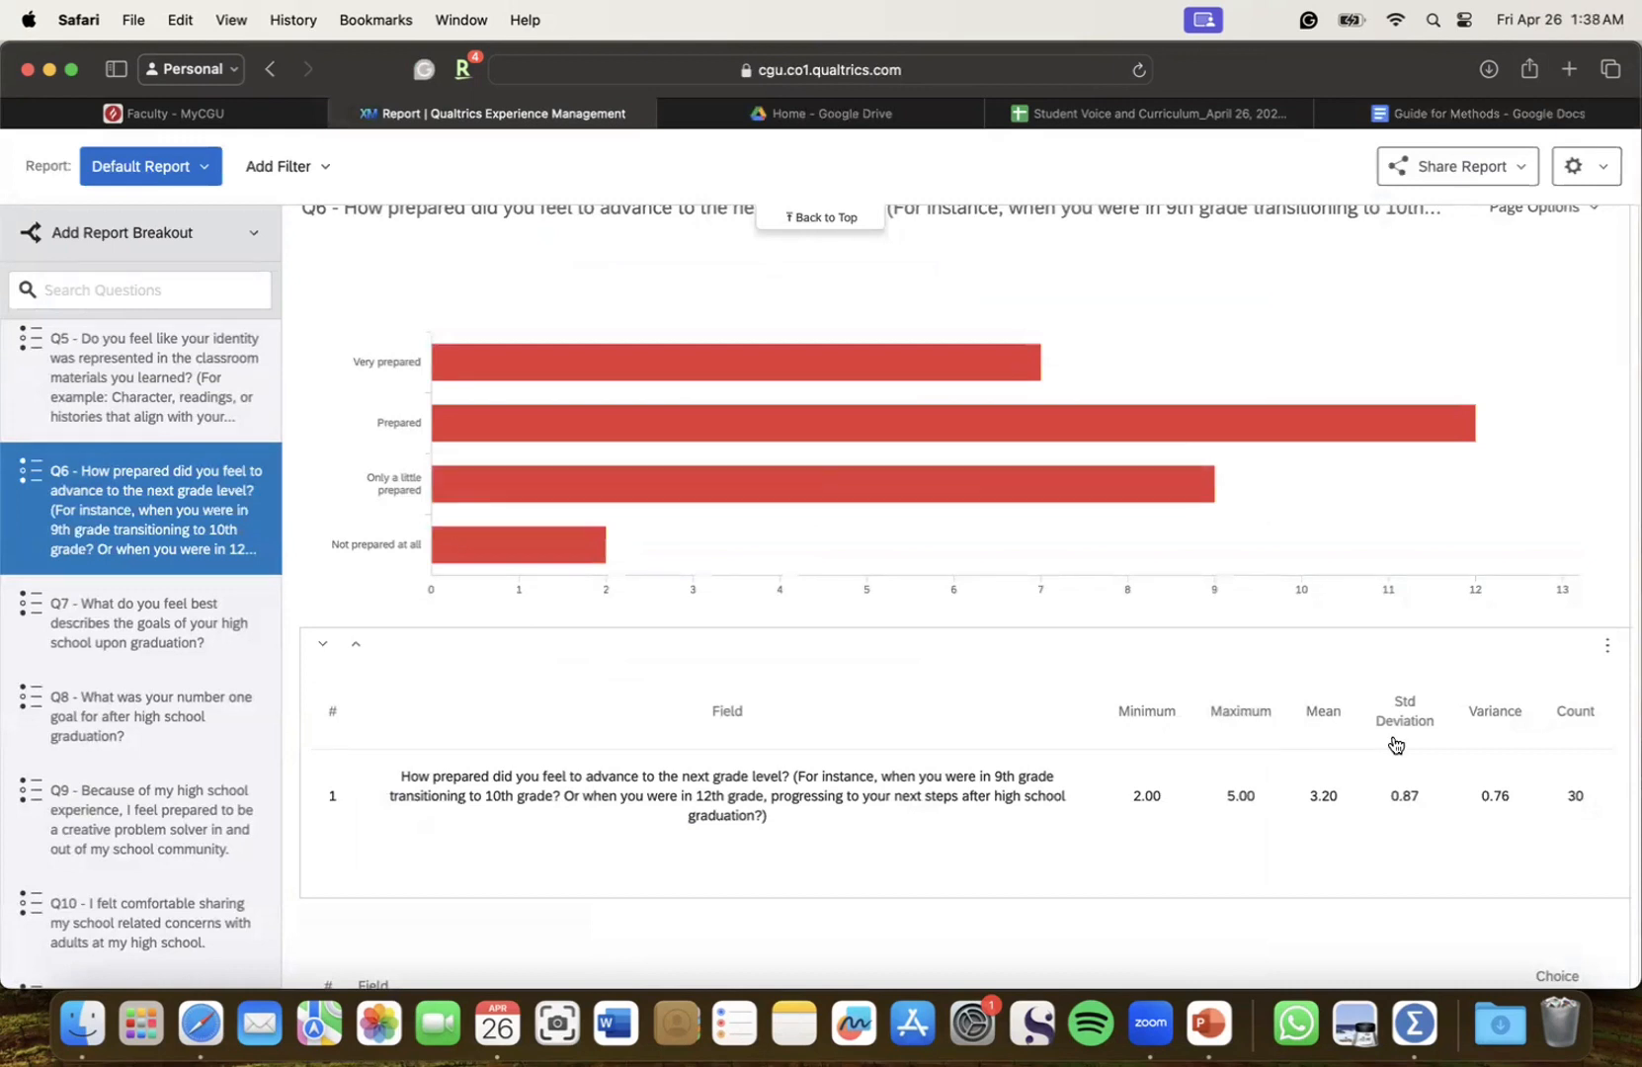
{"action": "left_click", "coordinate": [1521, 114]}
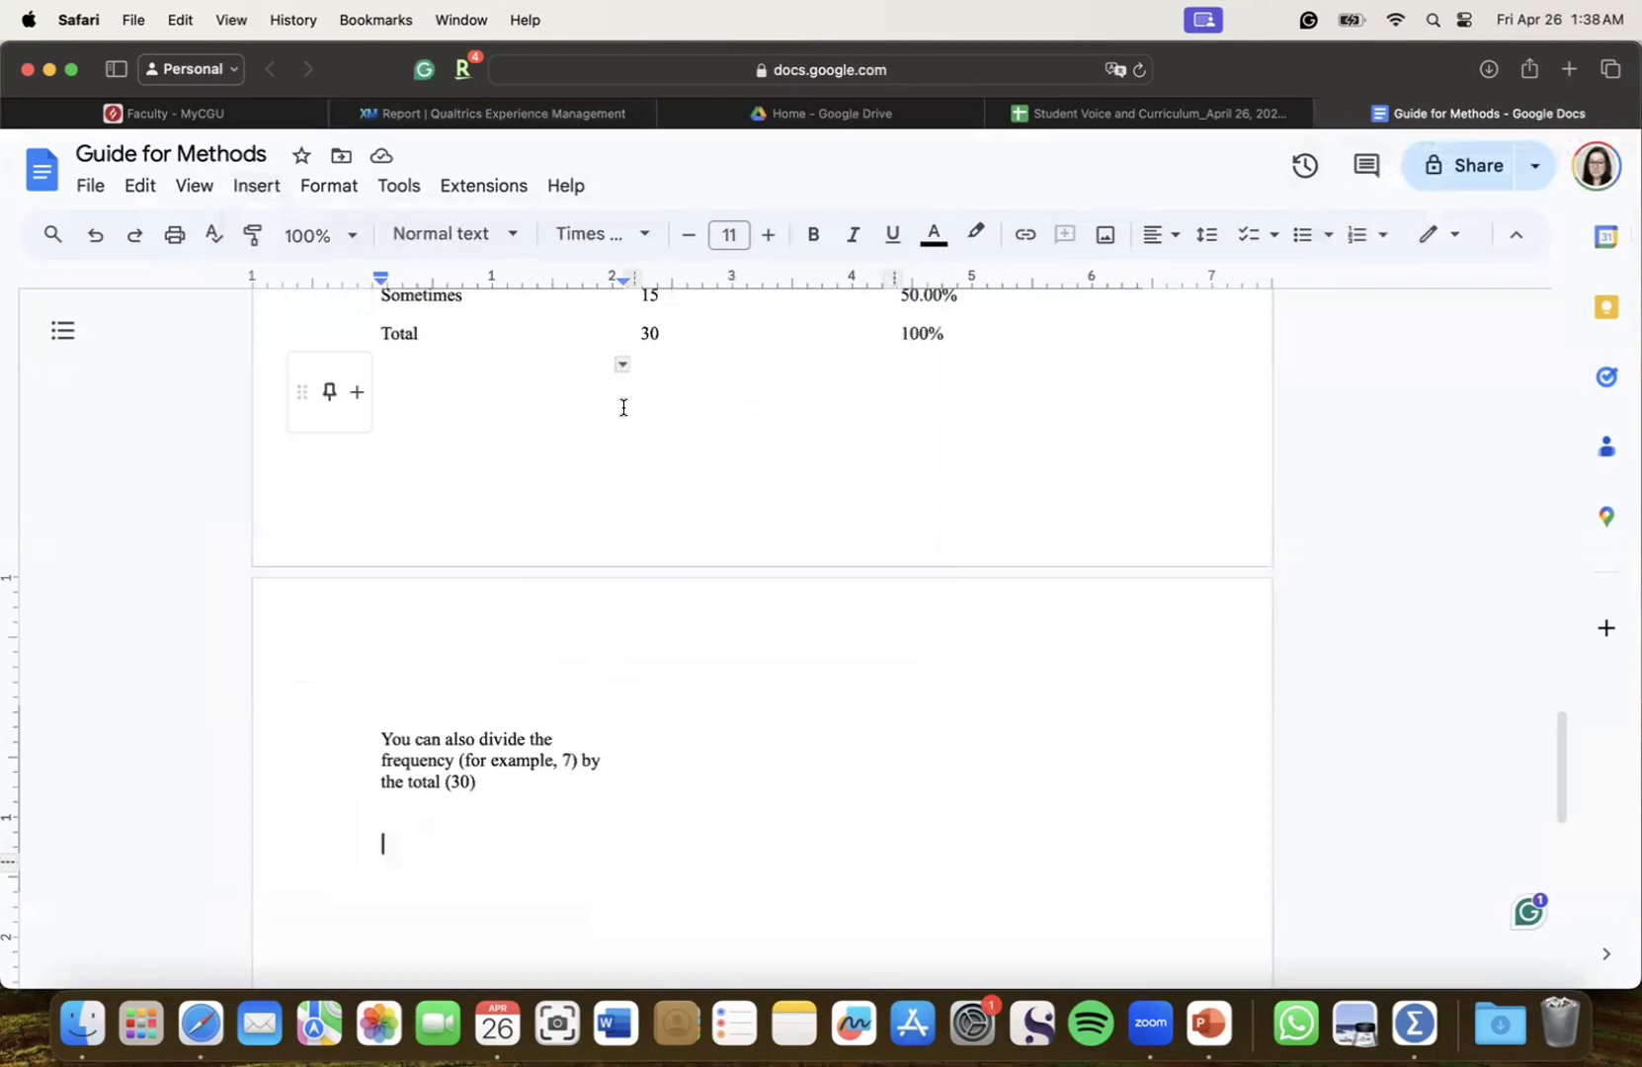
{"action": "left_click", "coordinate": [399, 185]}
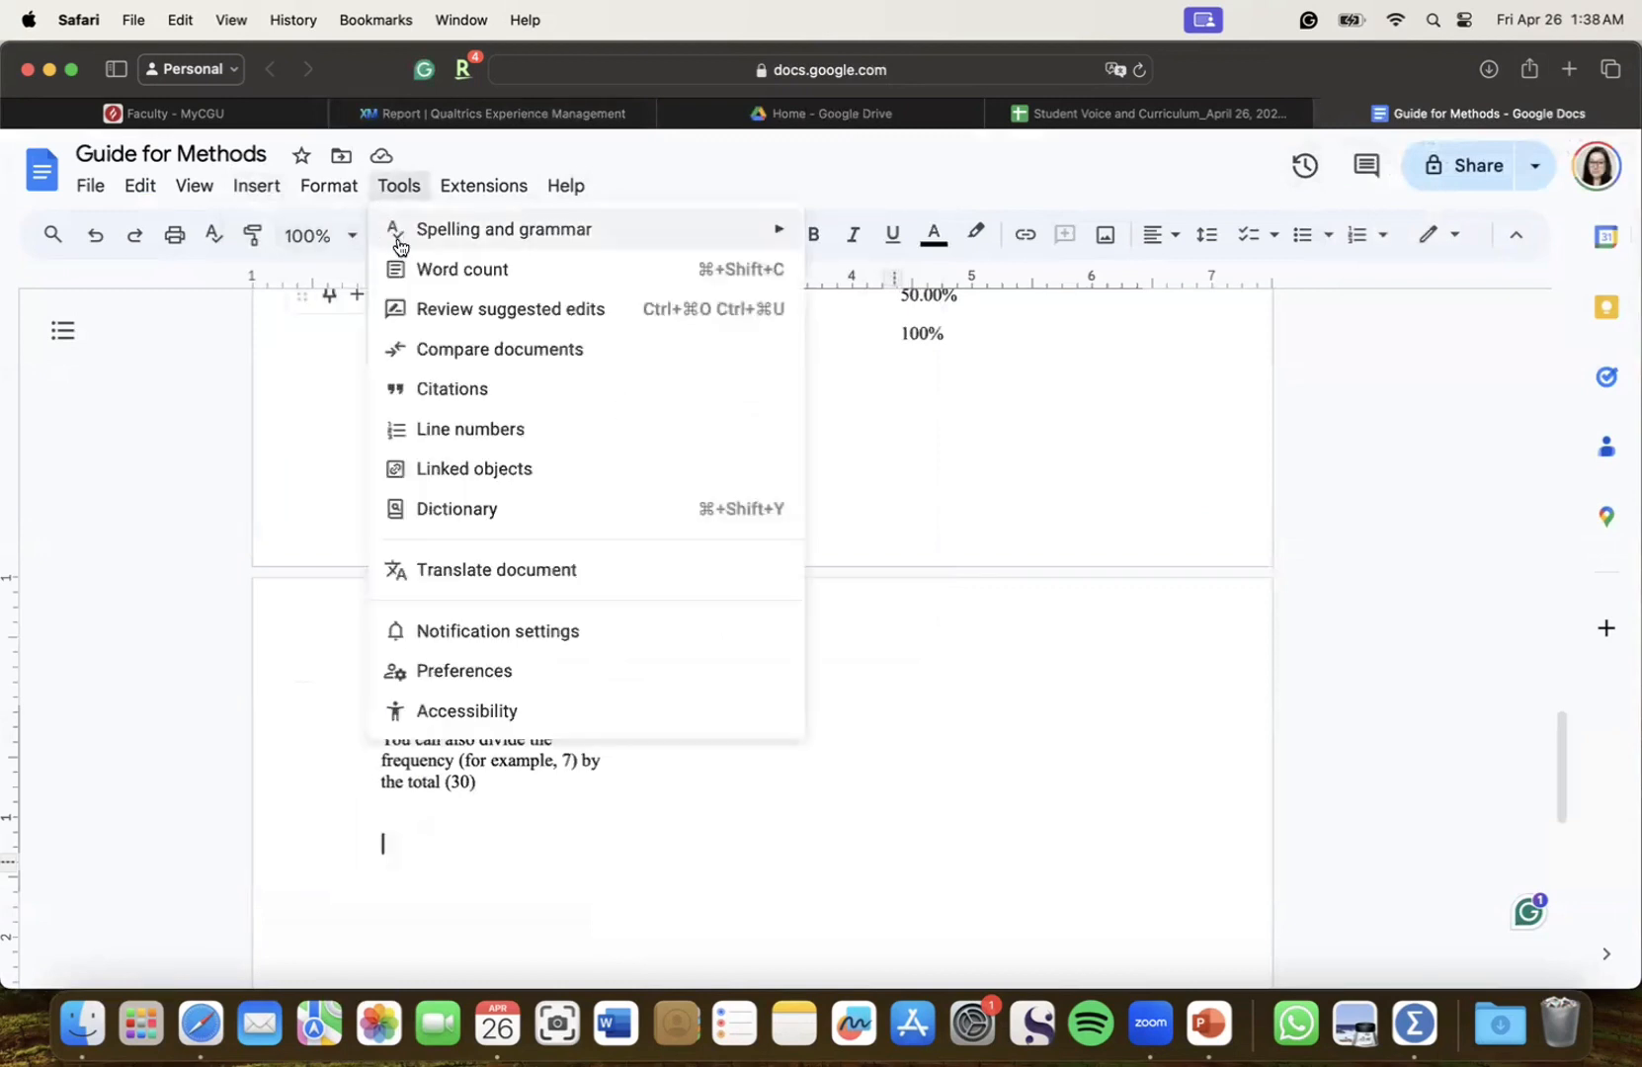
{"action": "mouse_move", "coordinate": [256, 188]}
{"action": "mouse_move", "coordinate": [285, 273]}
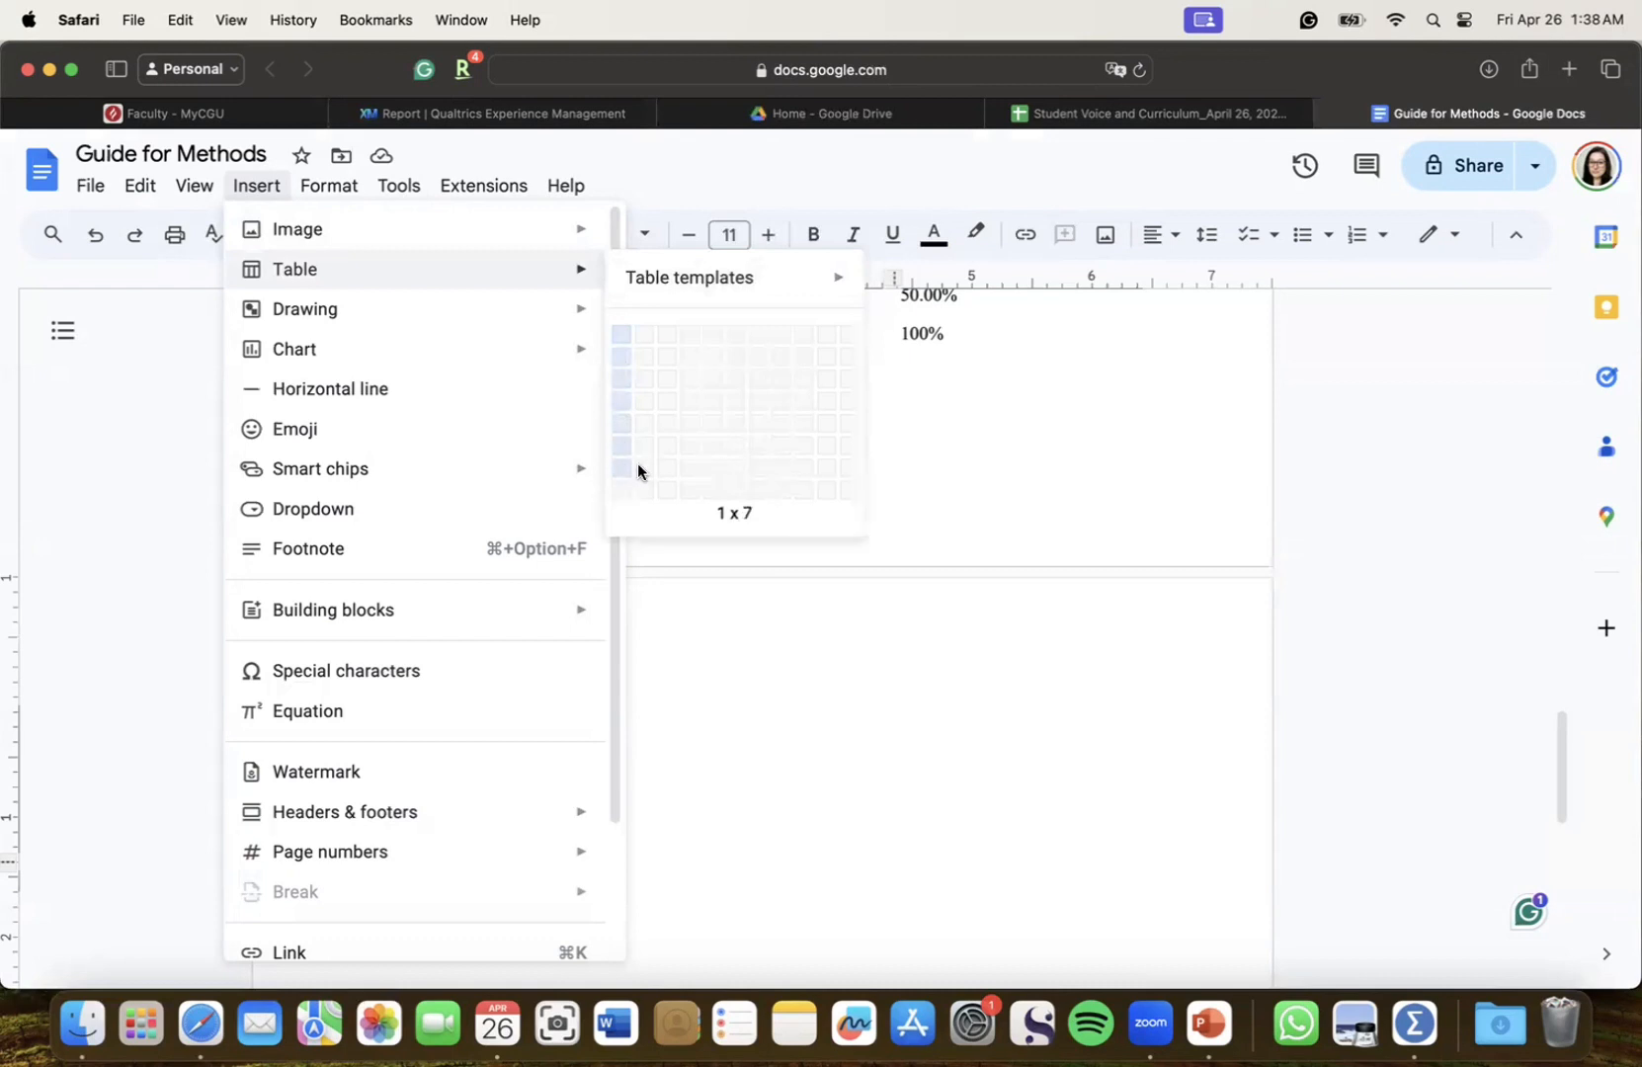
{"action": "left_click", "coordinate": [731, 468]}
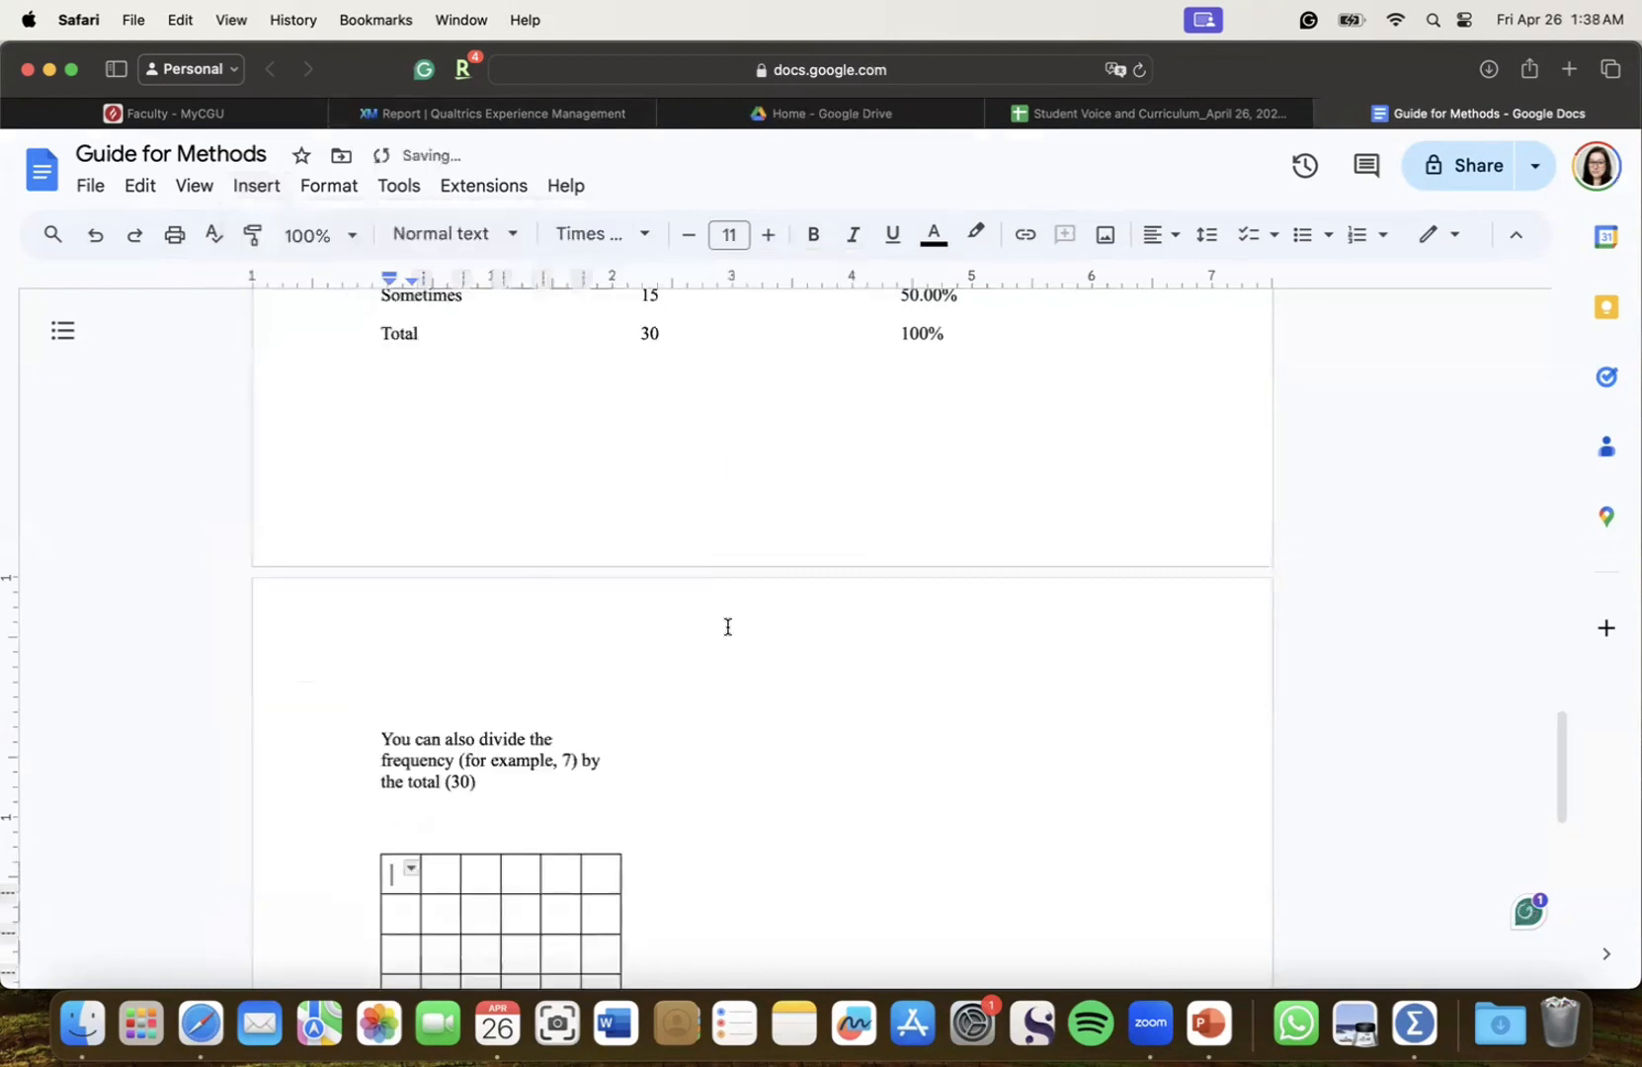
{"action": "scroll", "coordinate": [725, 627], "scroll_direction": "down", "scroll_amount": 5}
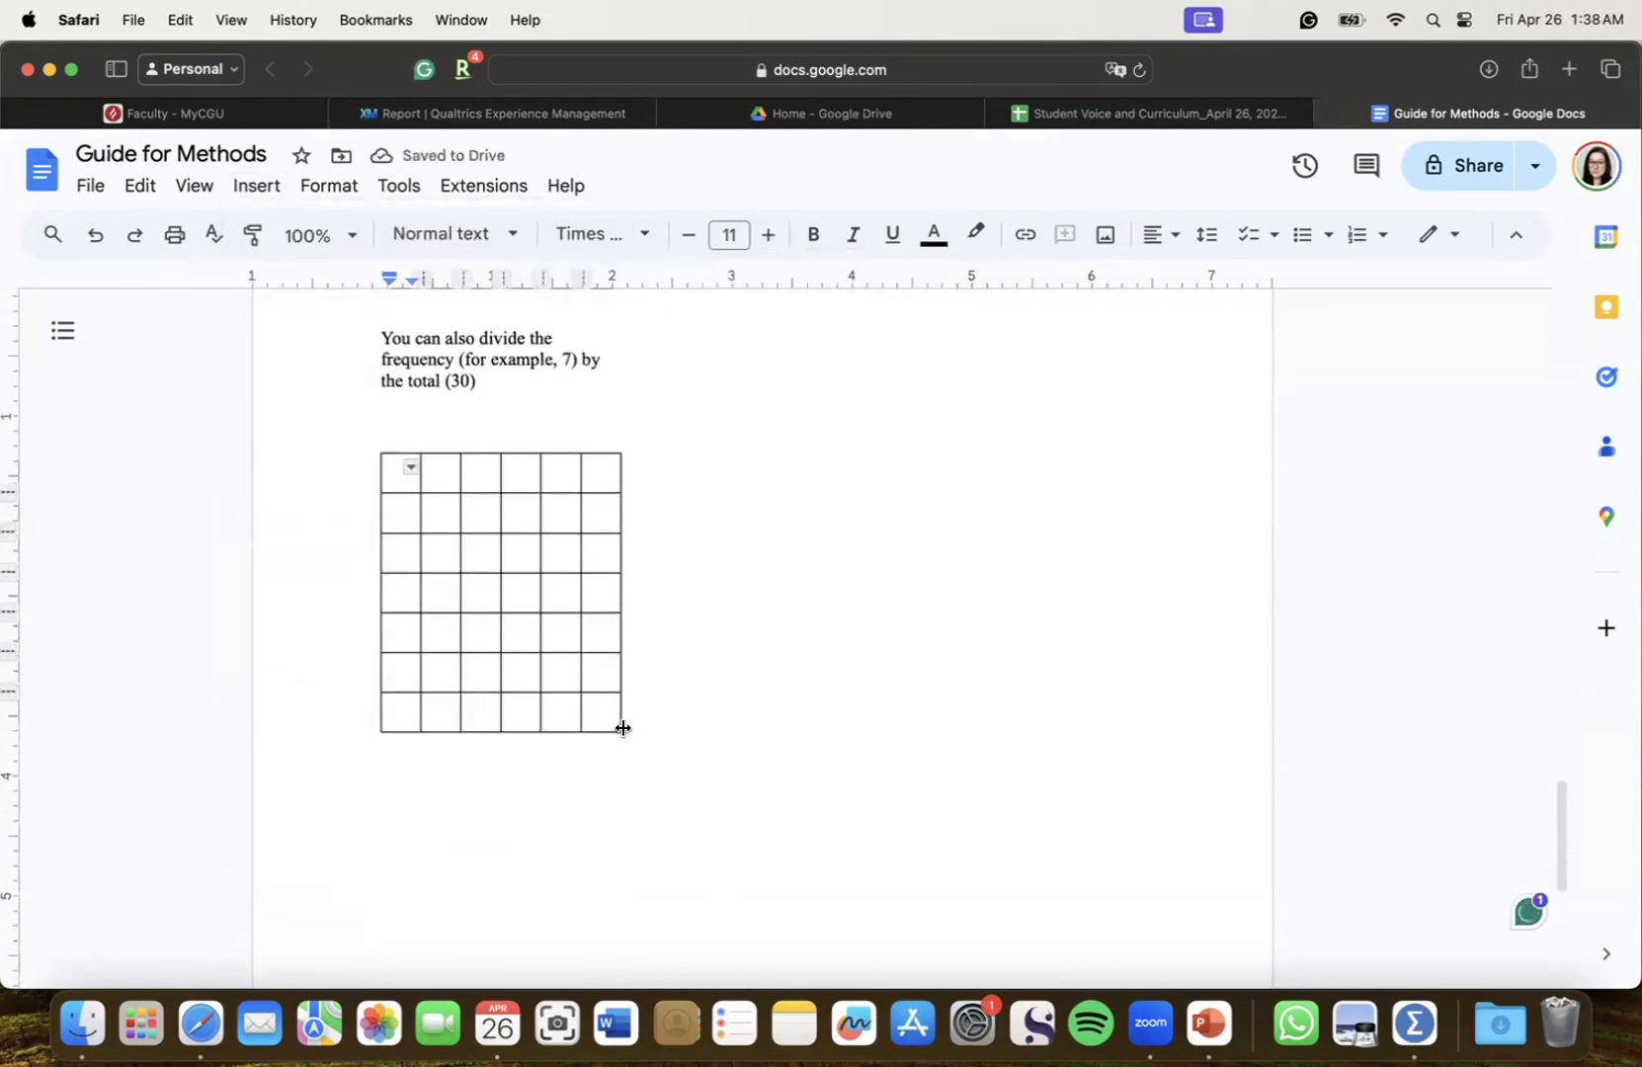
{"action": "left_click", "coordinate": [94, 235]}
Insert a full-width table with 6 columns and 7 rows in the page body below the note
{"action": "left_click", "coordinate": [440, 704]}
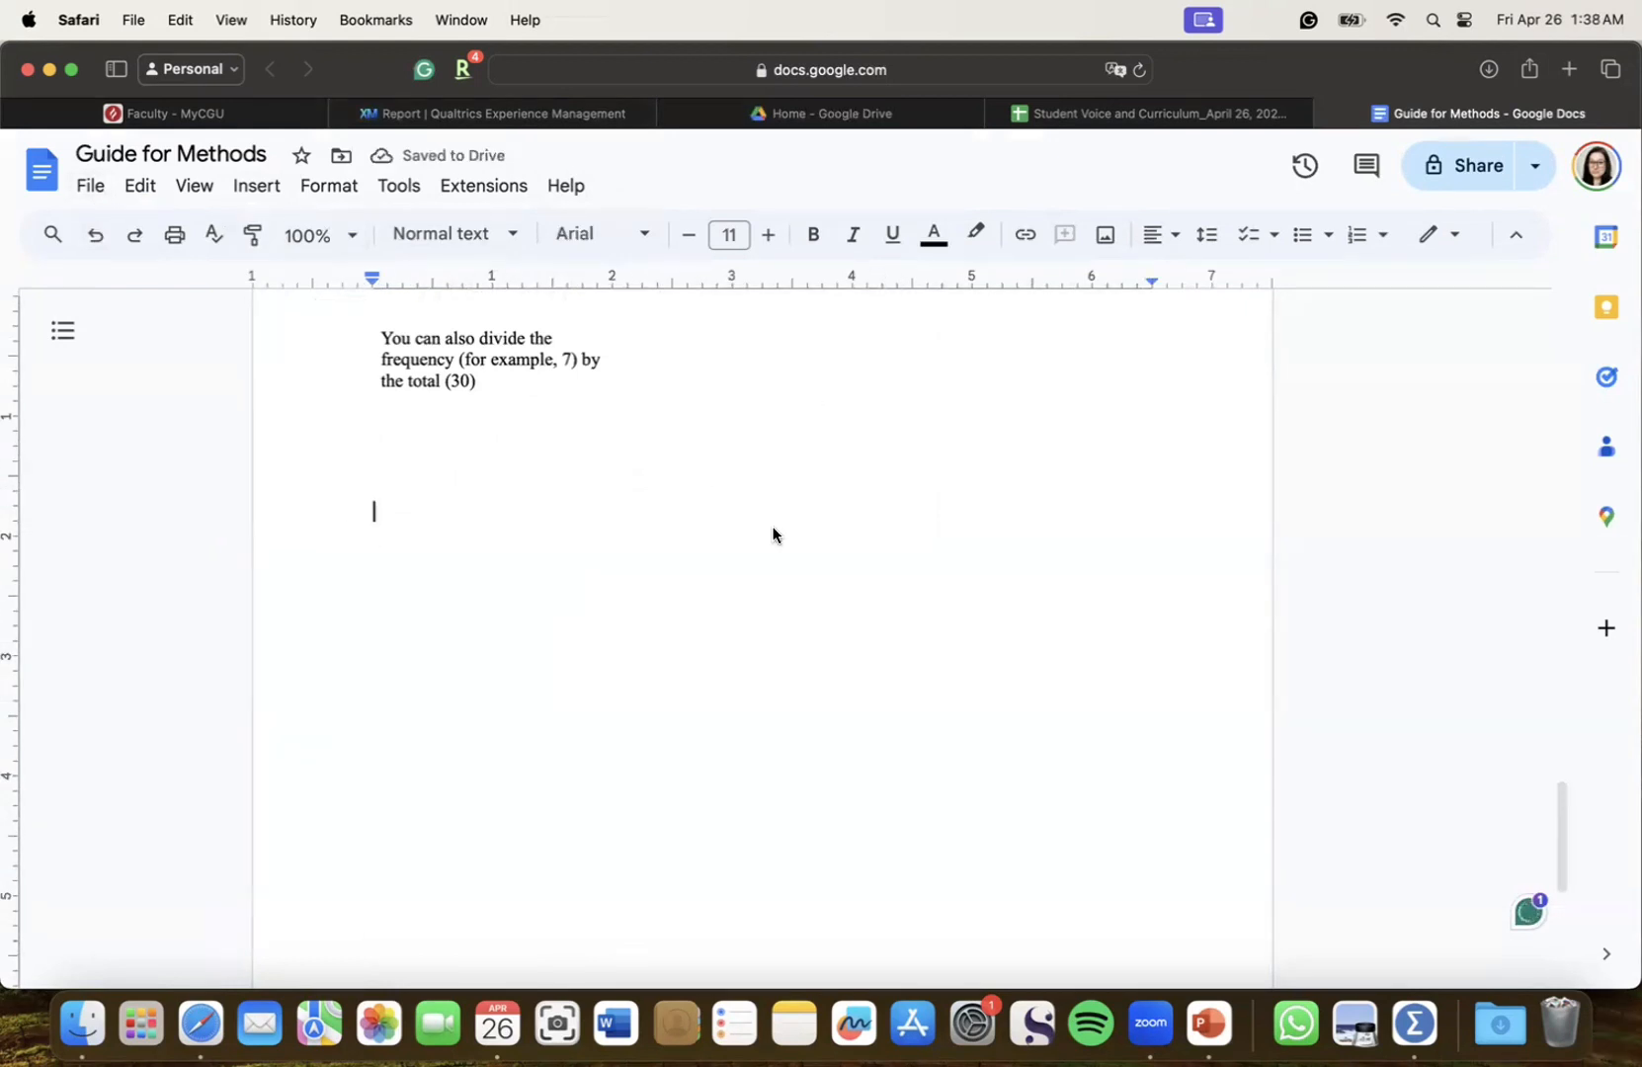
{"action": "key", "text": "Return"}
{"action": "left_click", "coordinate": [252, 186]}
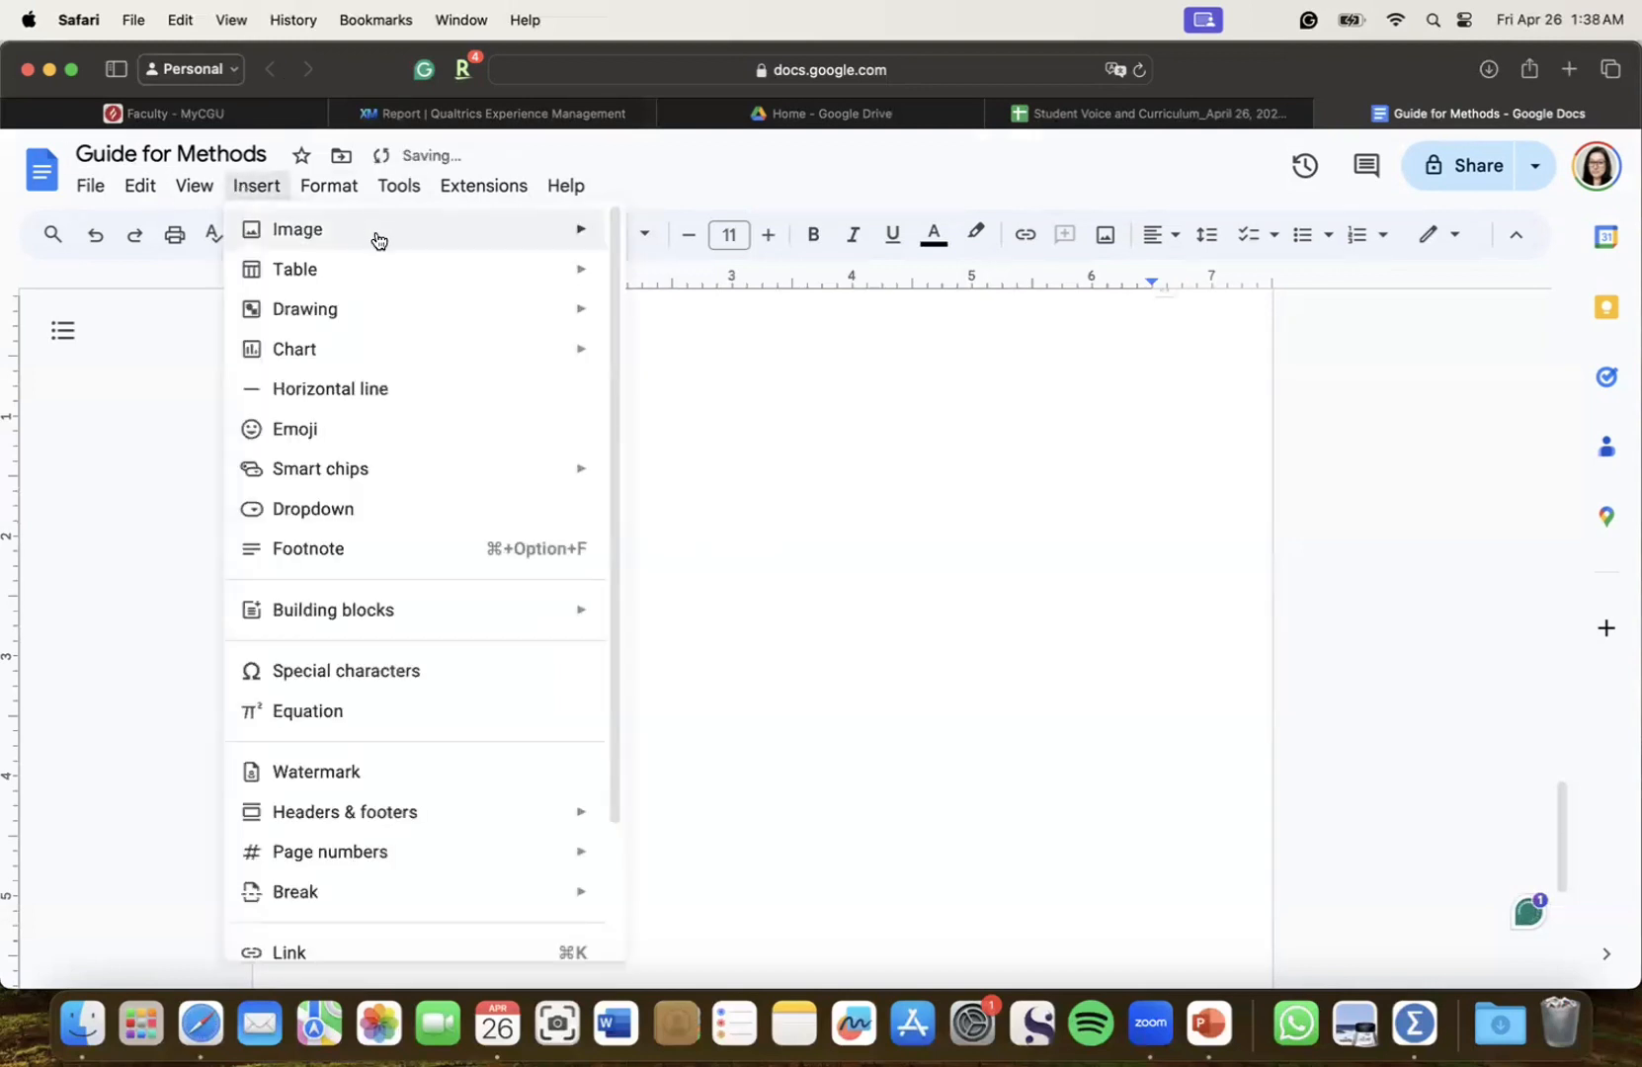
{"action": "mouse_move", "coordinate": [377, 271]}
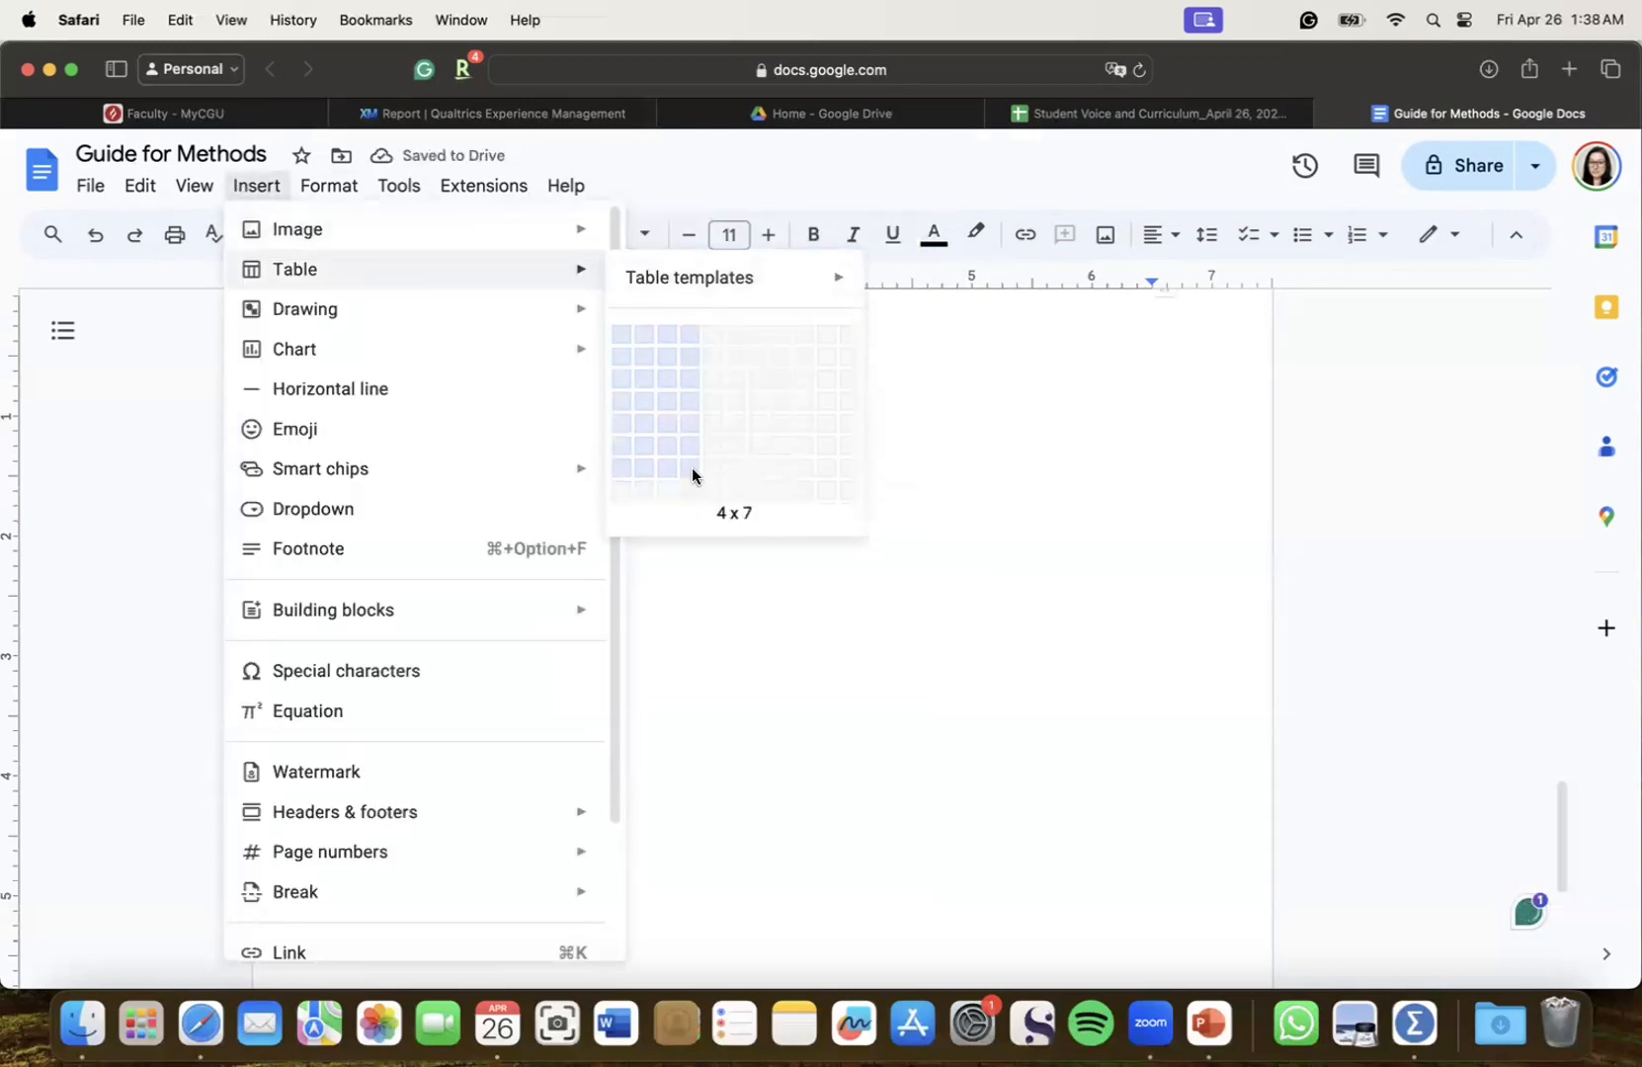
{"action": "left_click", "coordinate": [730, 471]}
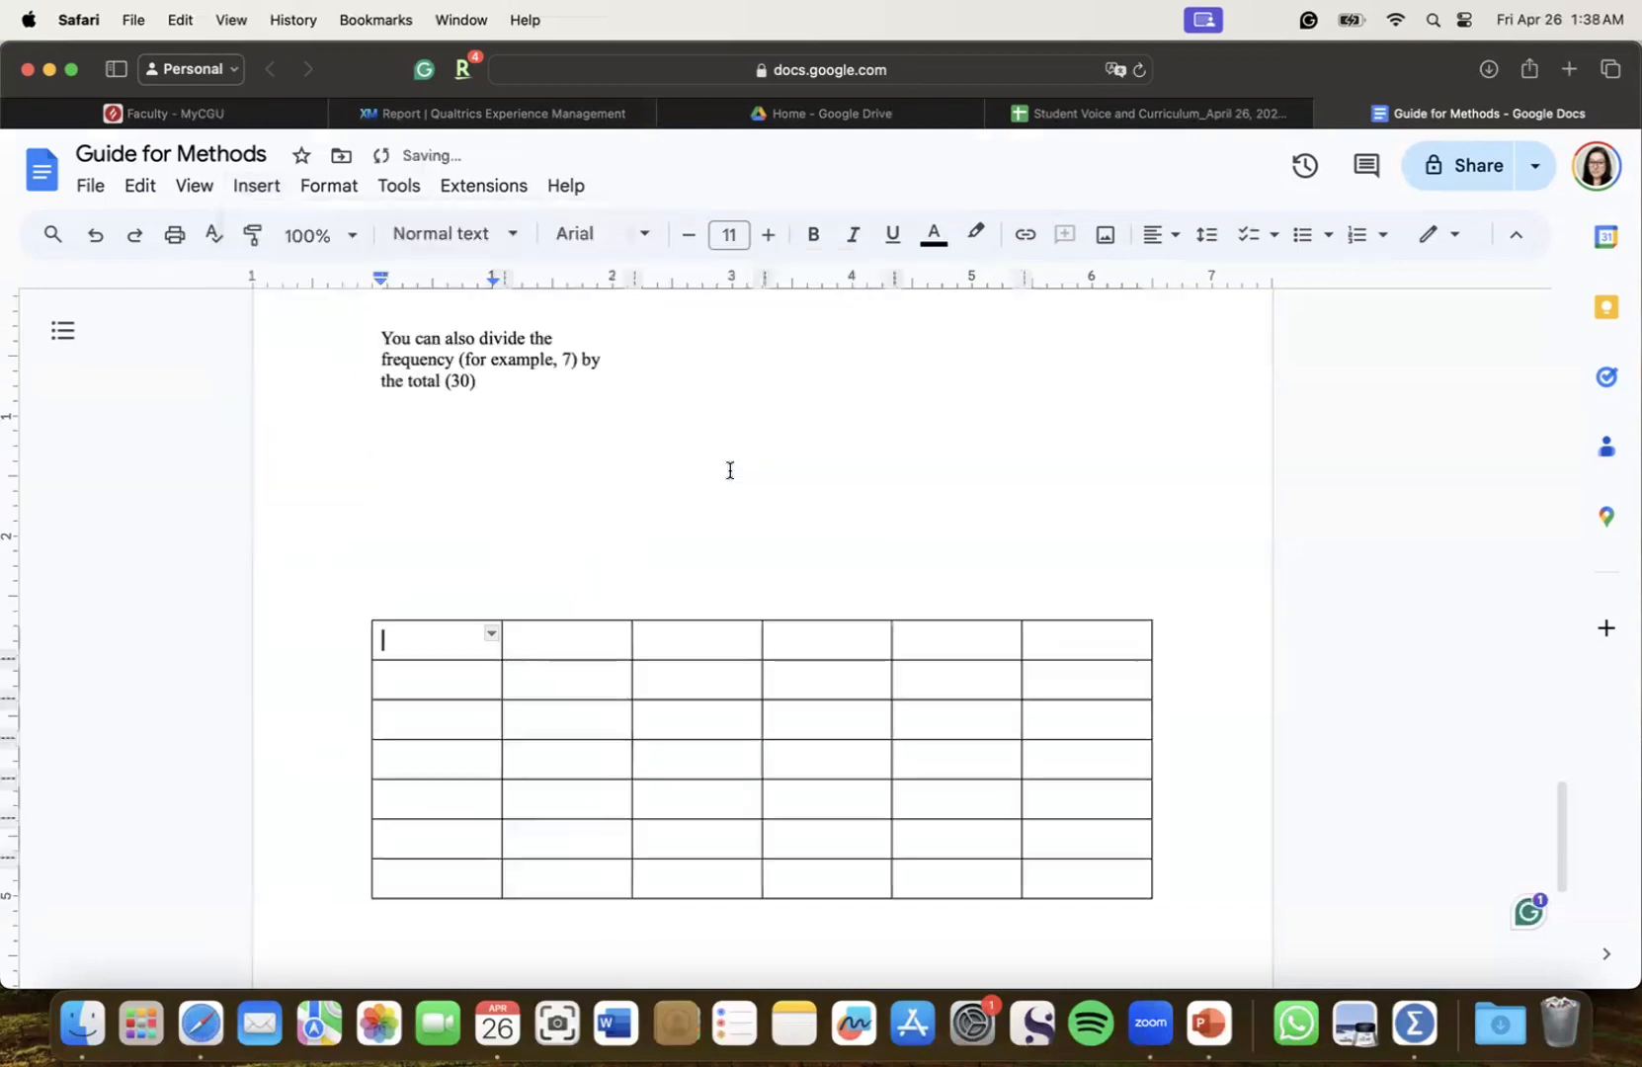
{"action": "scroll", "coordinate": [642, 509], "scroll_direction": "down", "scroll_amount": 2}
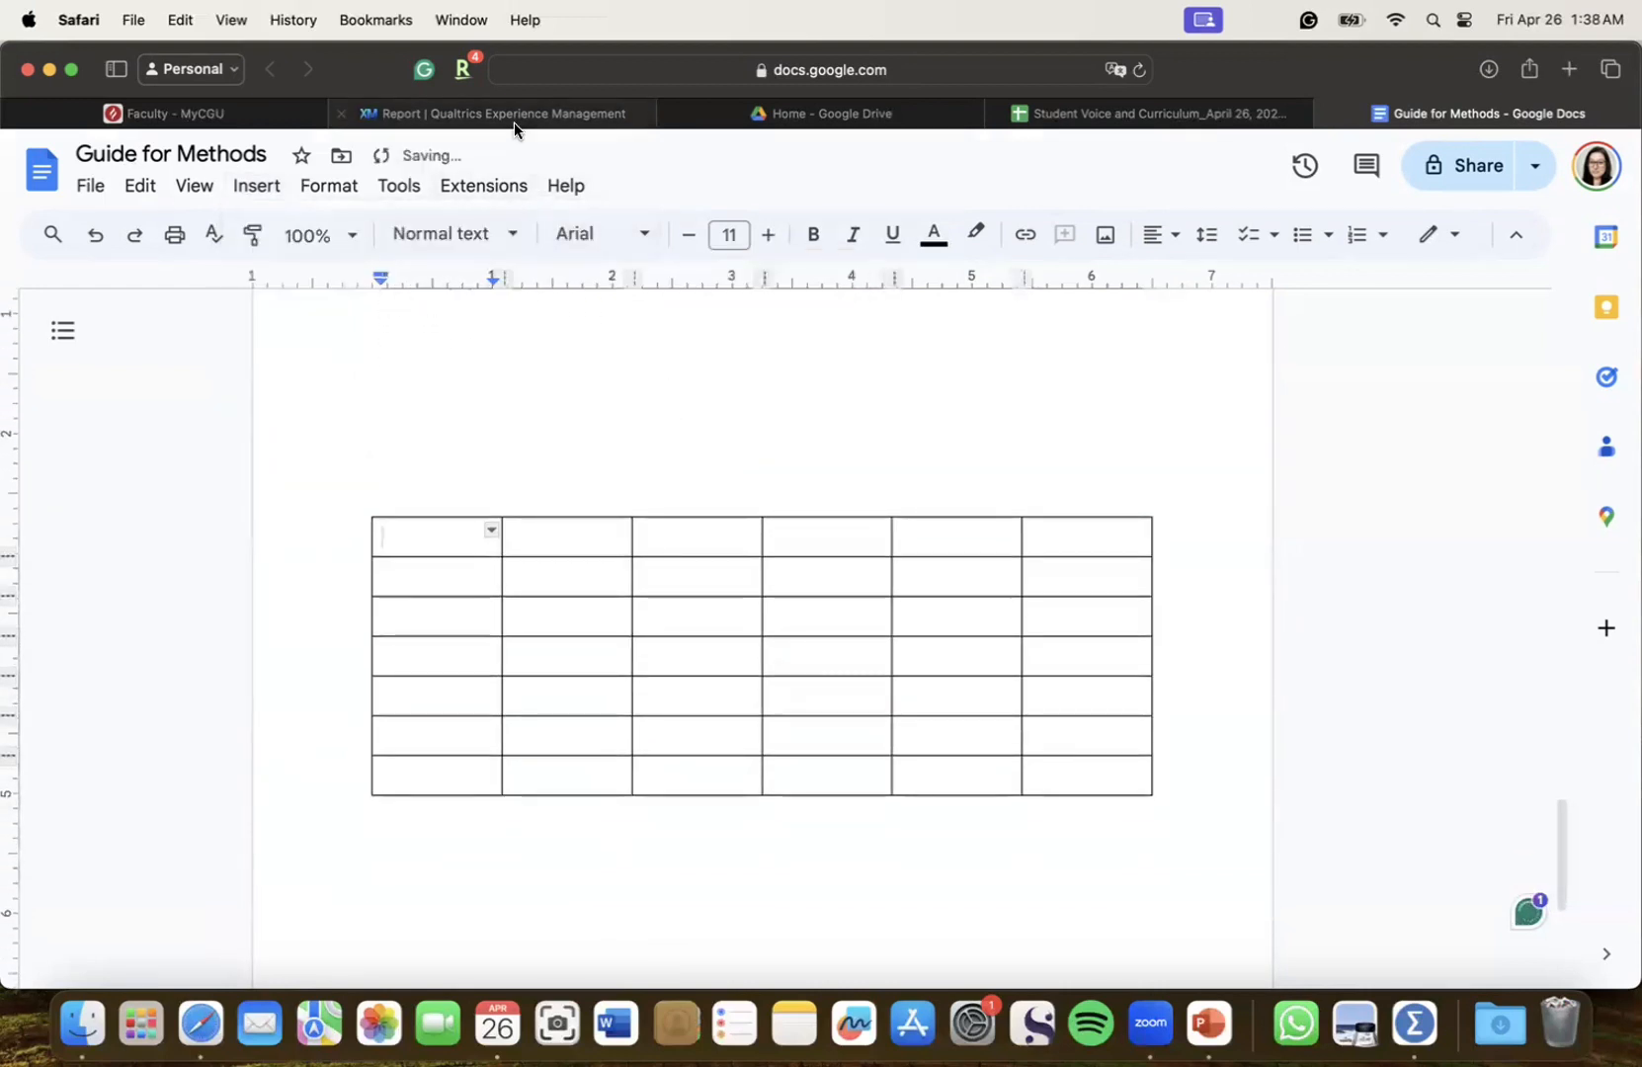
Consult the Q6 results in Qualtrics and rename the preparation-level table's Count header as Frequency in the guide
{"action": "left_click", "coordinate": [489, 115]}
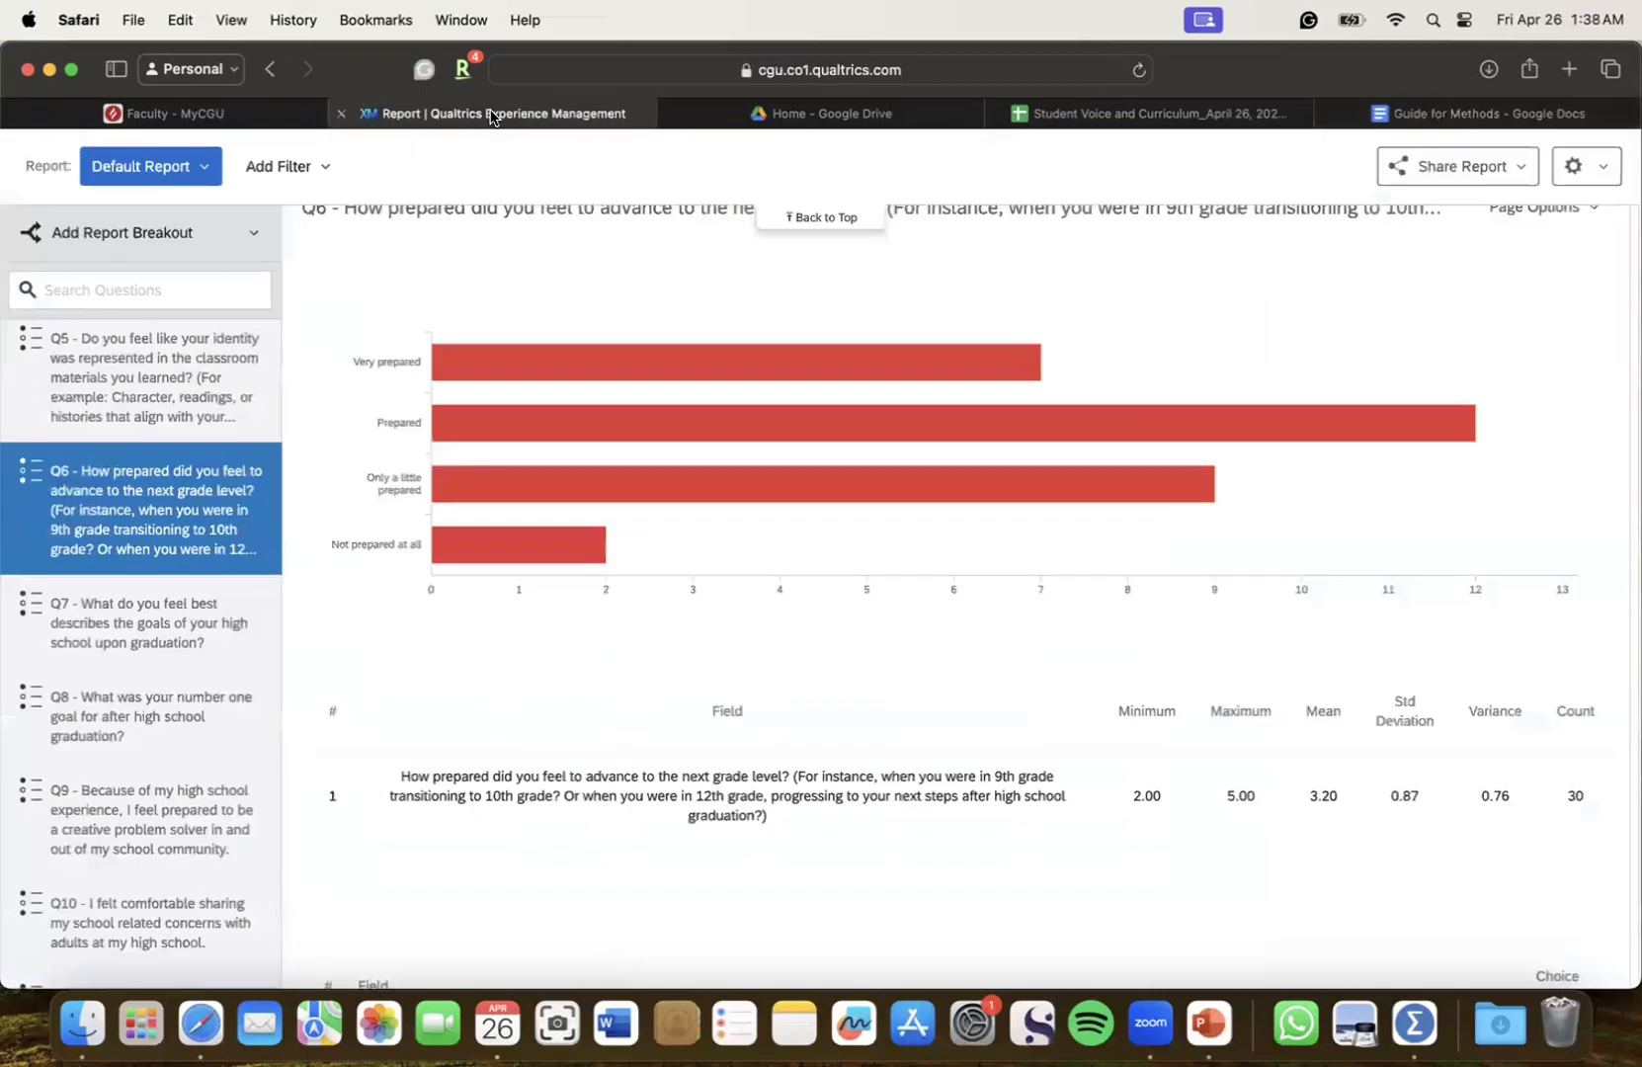
{"action": "left_click", "coordinate": [1487, 114]}
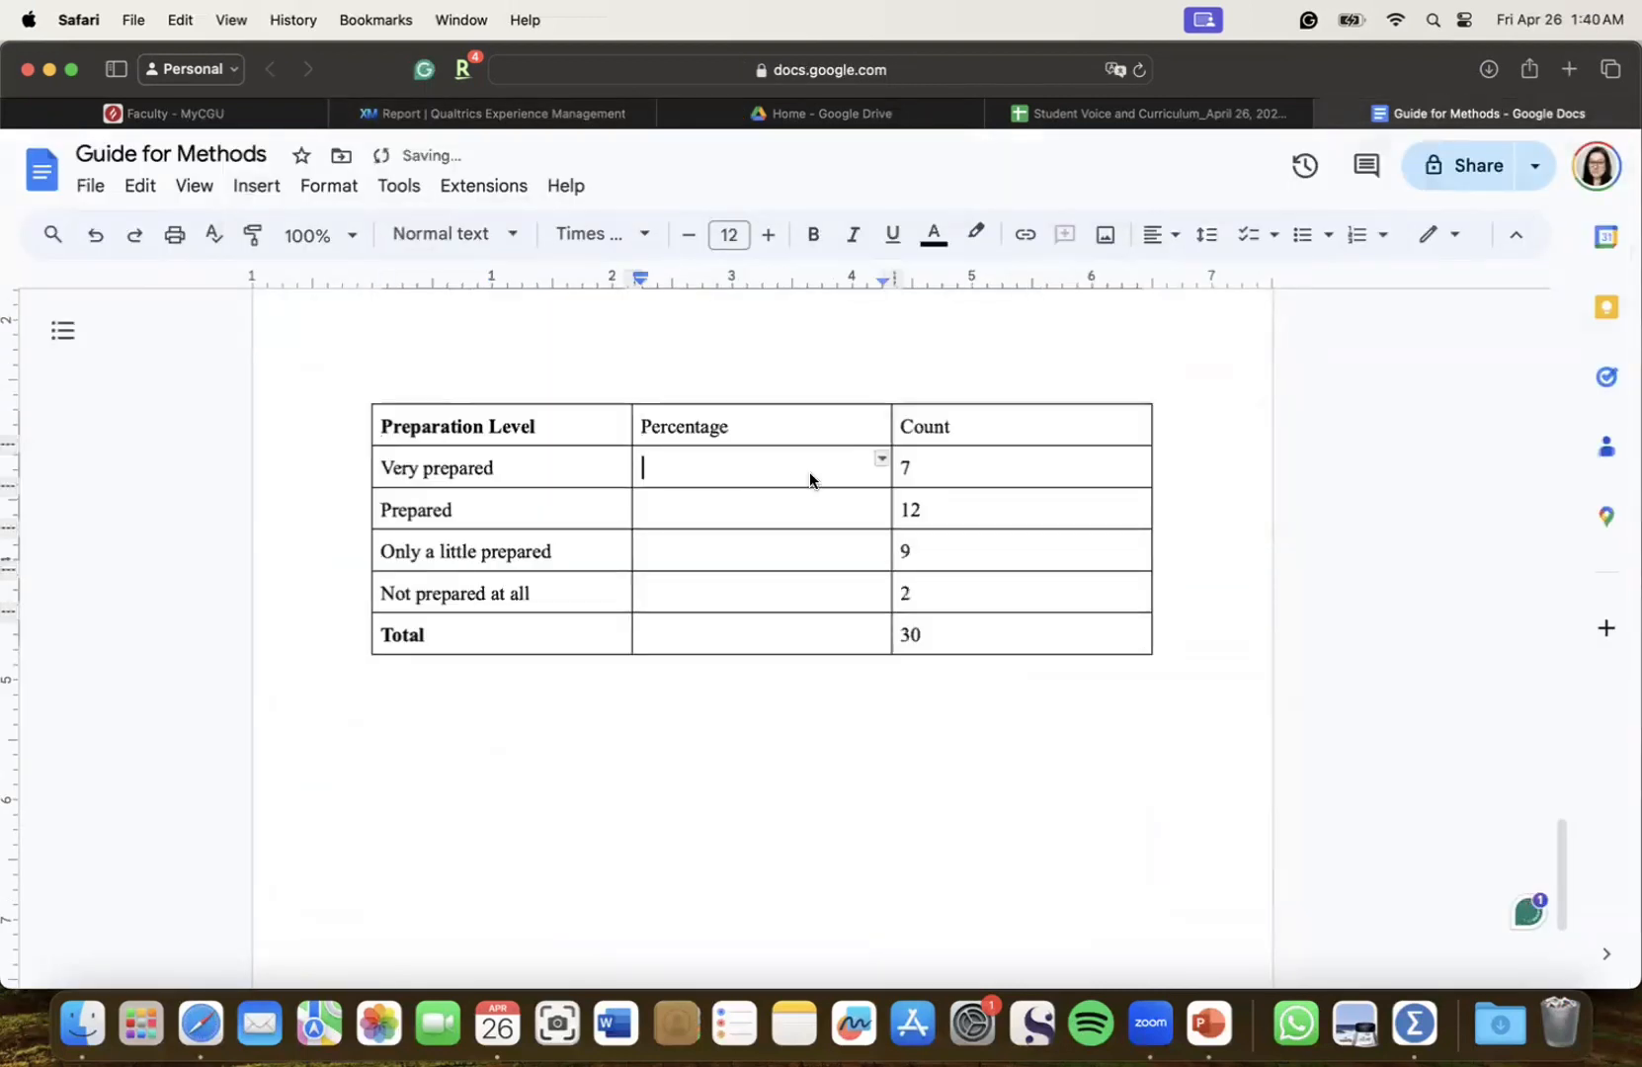
{"action": "left_click_drag", "start_coordinate": [1006, 425], "coordinate": [895, 435]}
{"action": "type", "text": "Freq"}
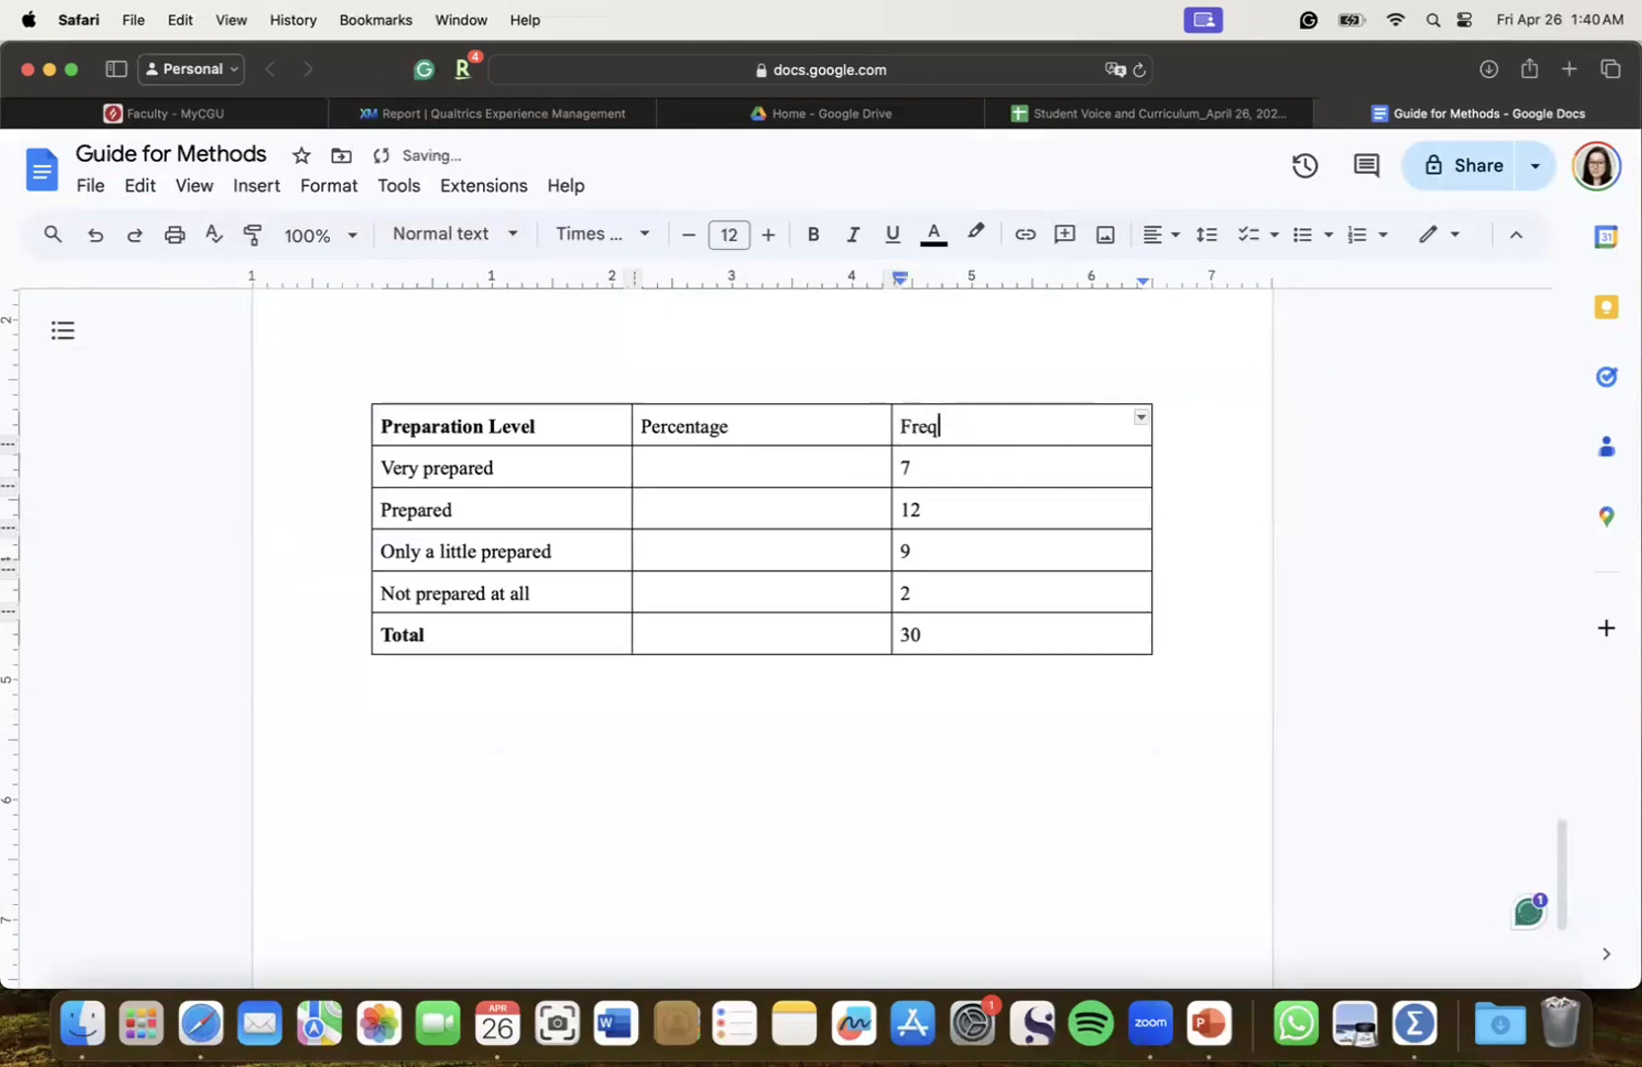
{"action": "type", "text": "une"}
{"action": "scroll", "coordinate": [821, 522], "scroll_direction": "up", "scroll_amount": 1}
{"action": "left_click", "coordinate": [831, 434]}
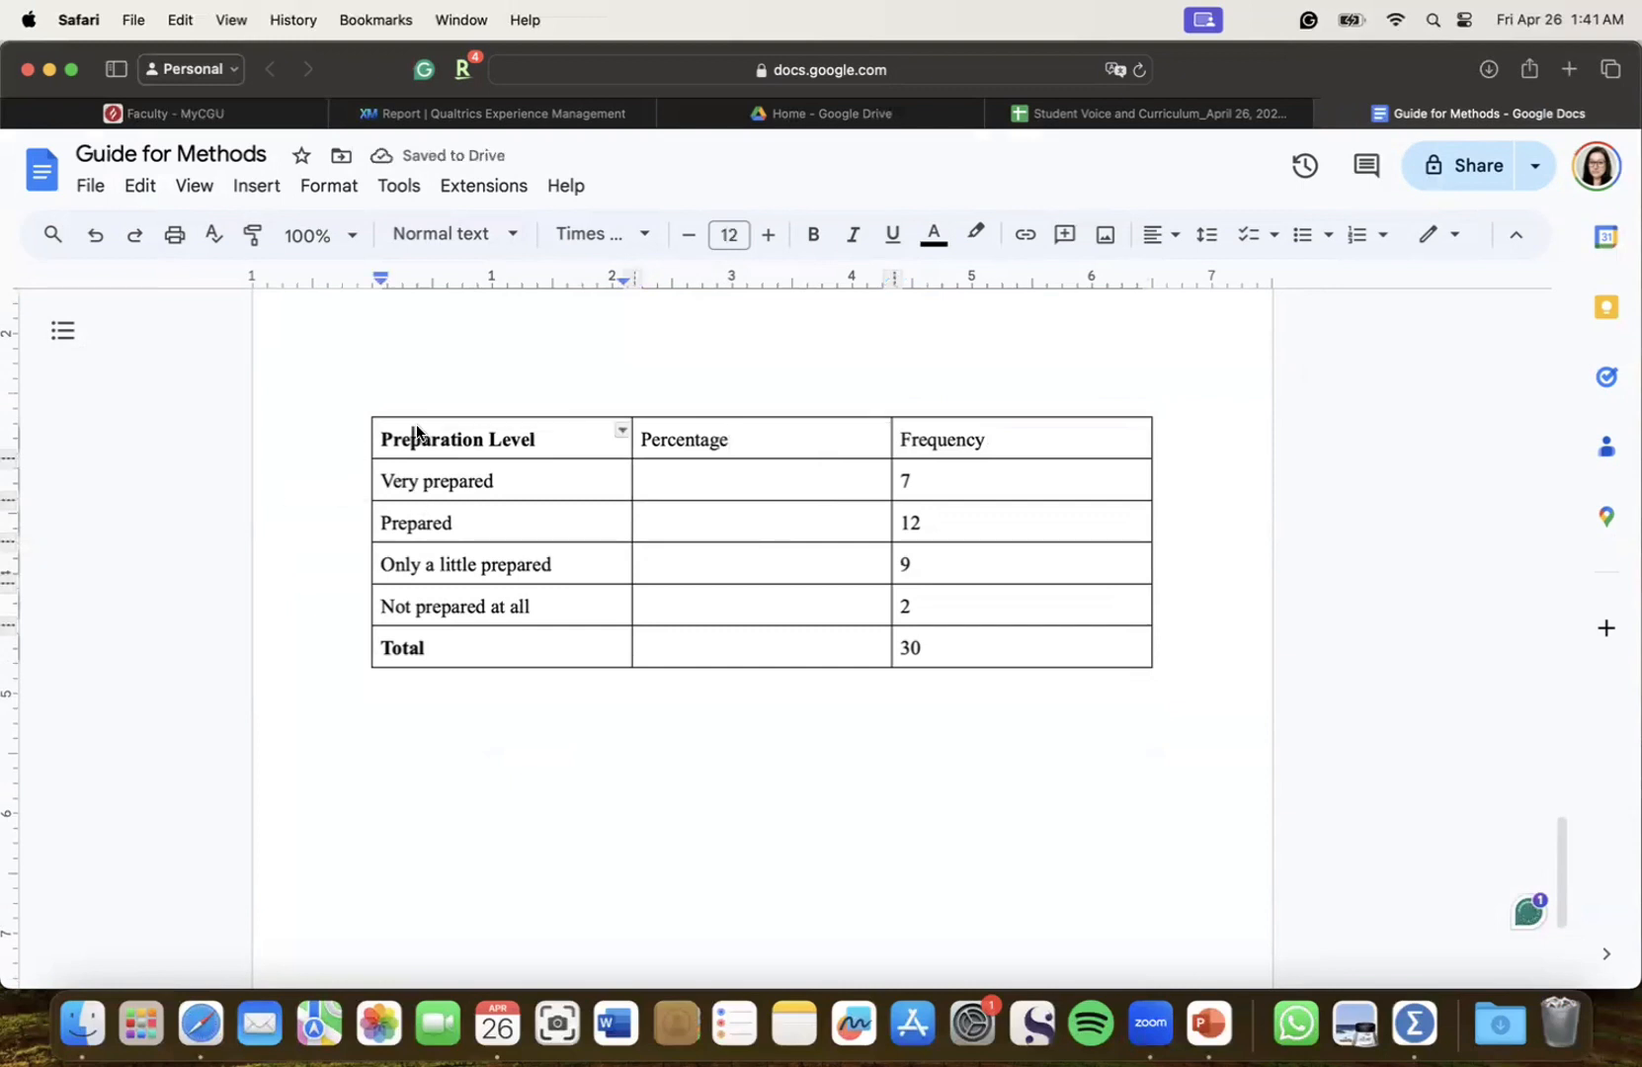
{"action": "left_click_drag", "start_coordinate": [416, 435], "coordinate": [1034, 604]}
{"action": "left_click", "coordinate": [1096, 482]}
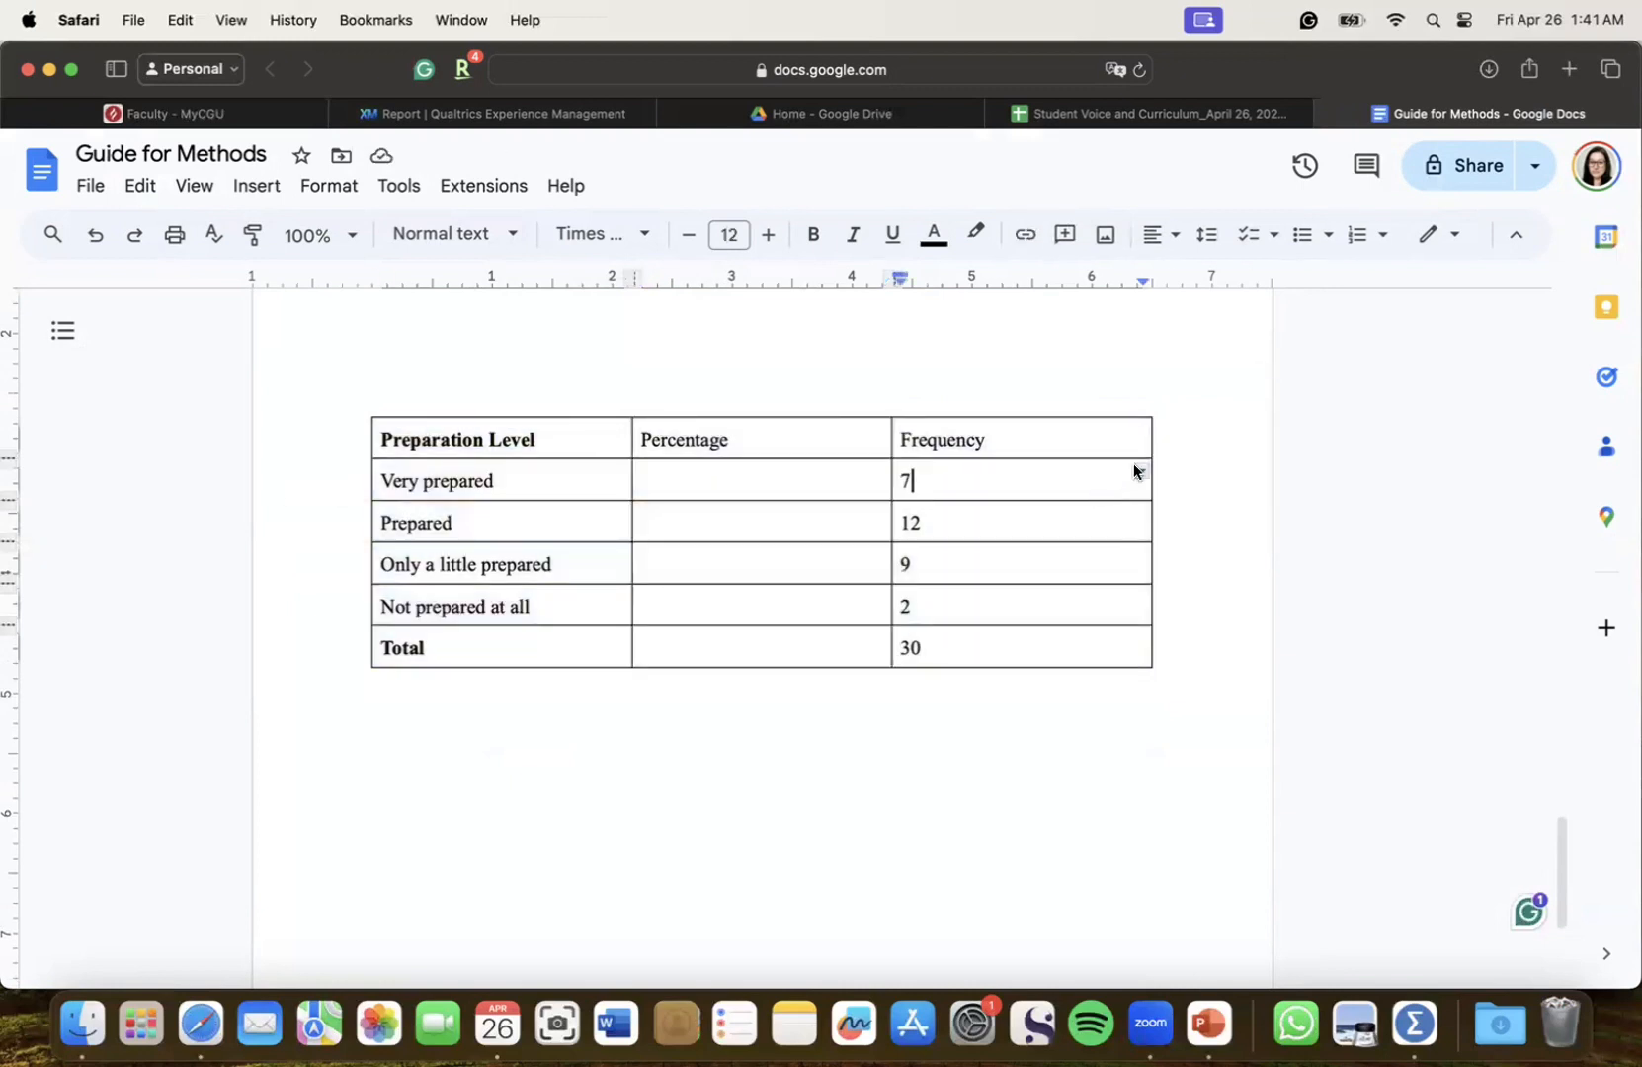
{"action": "mouse_move", "coordinate": [1139, 465]}
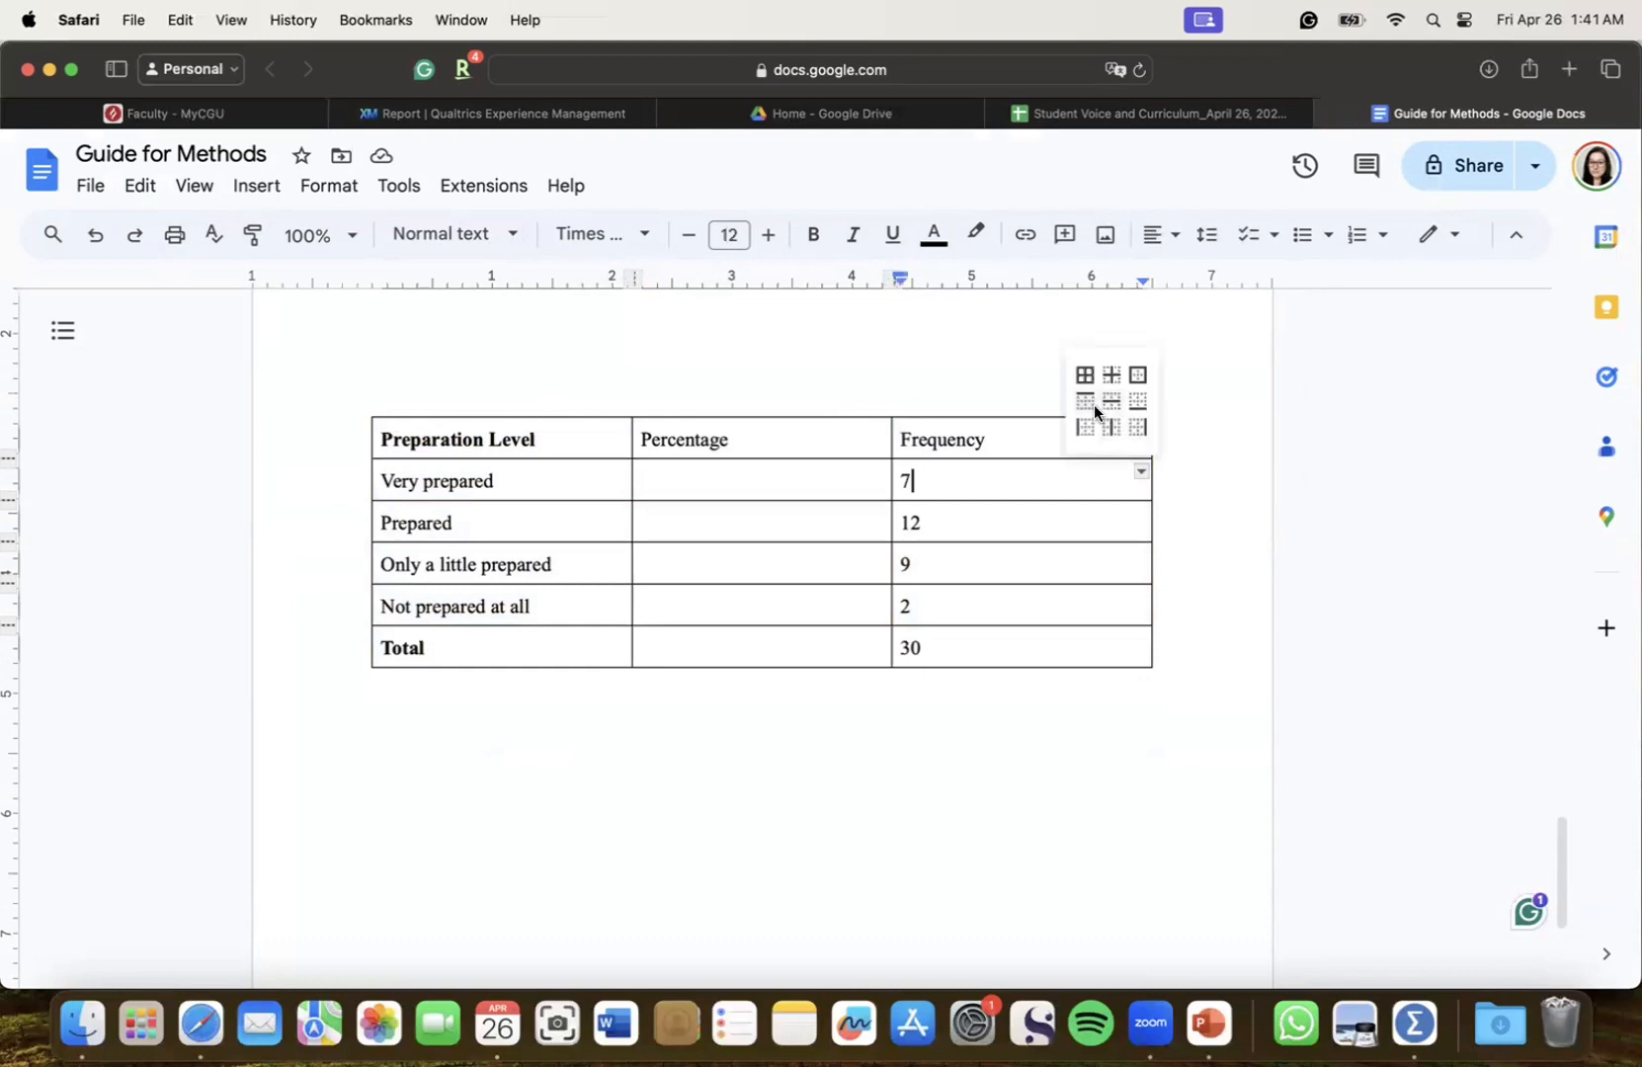
{"action": "left_click", "coordinate": [1094, 405]}
{"action": "left_click", "coordinate": [1172, 477]}
{"action": "left_click", "coordinate": [1112, 438]}
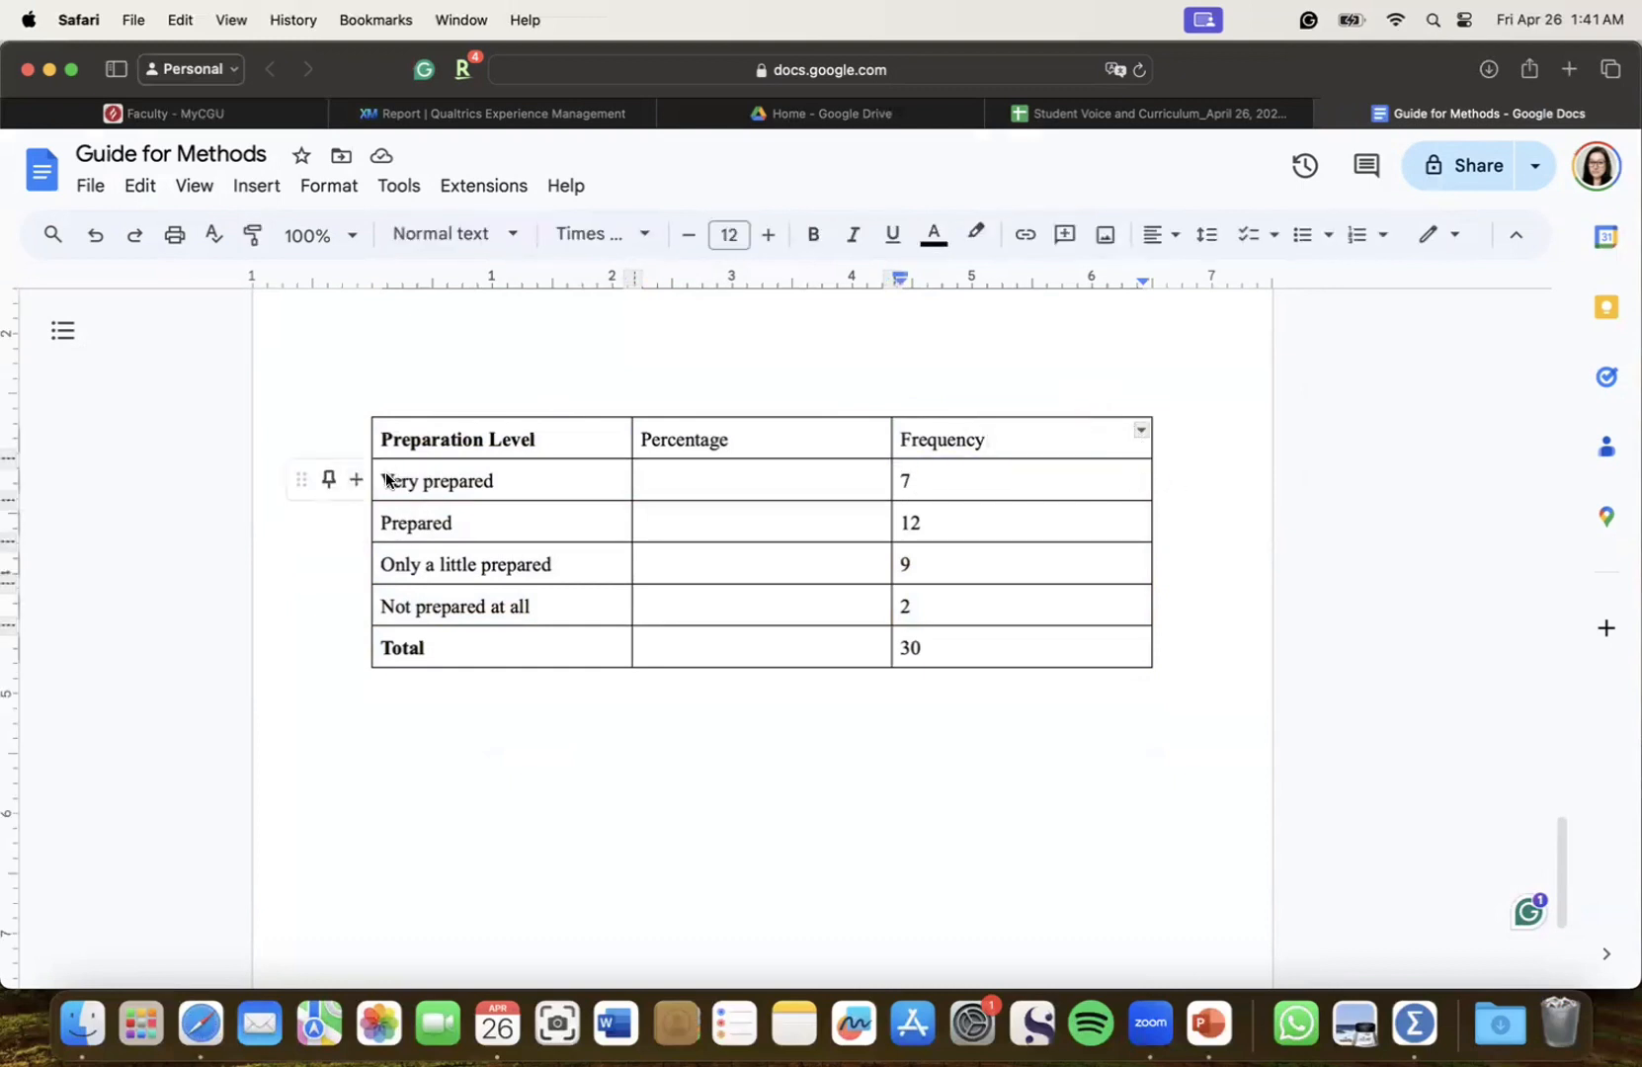
{"action": "left_click_drag", "start_coordinate": [387, 480], "coordinate": [988, 650]}
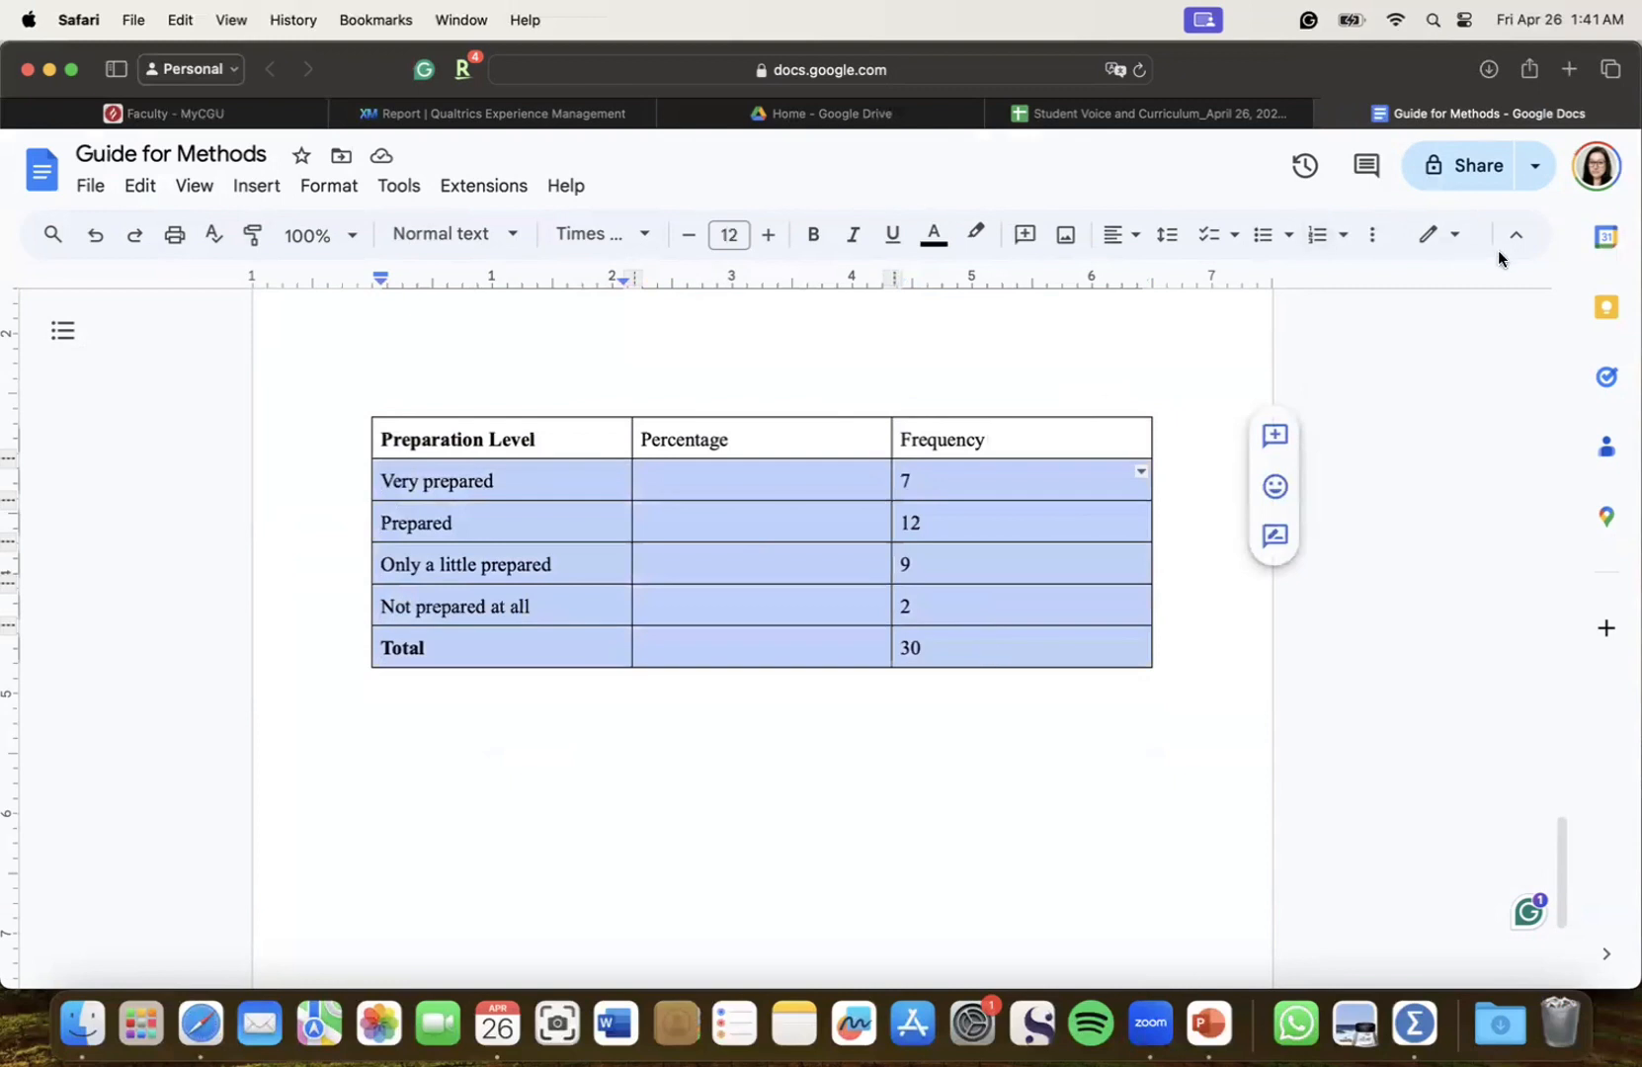
{"action": "left_click", "coordinate": [405, 188]}
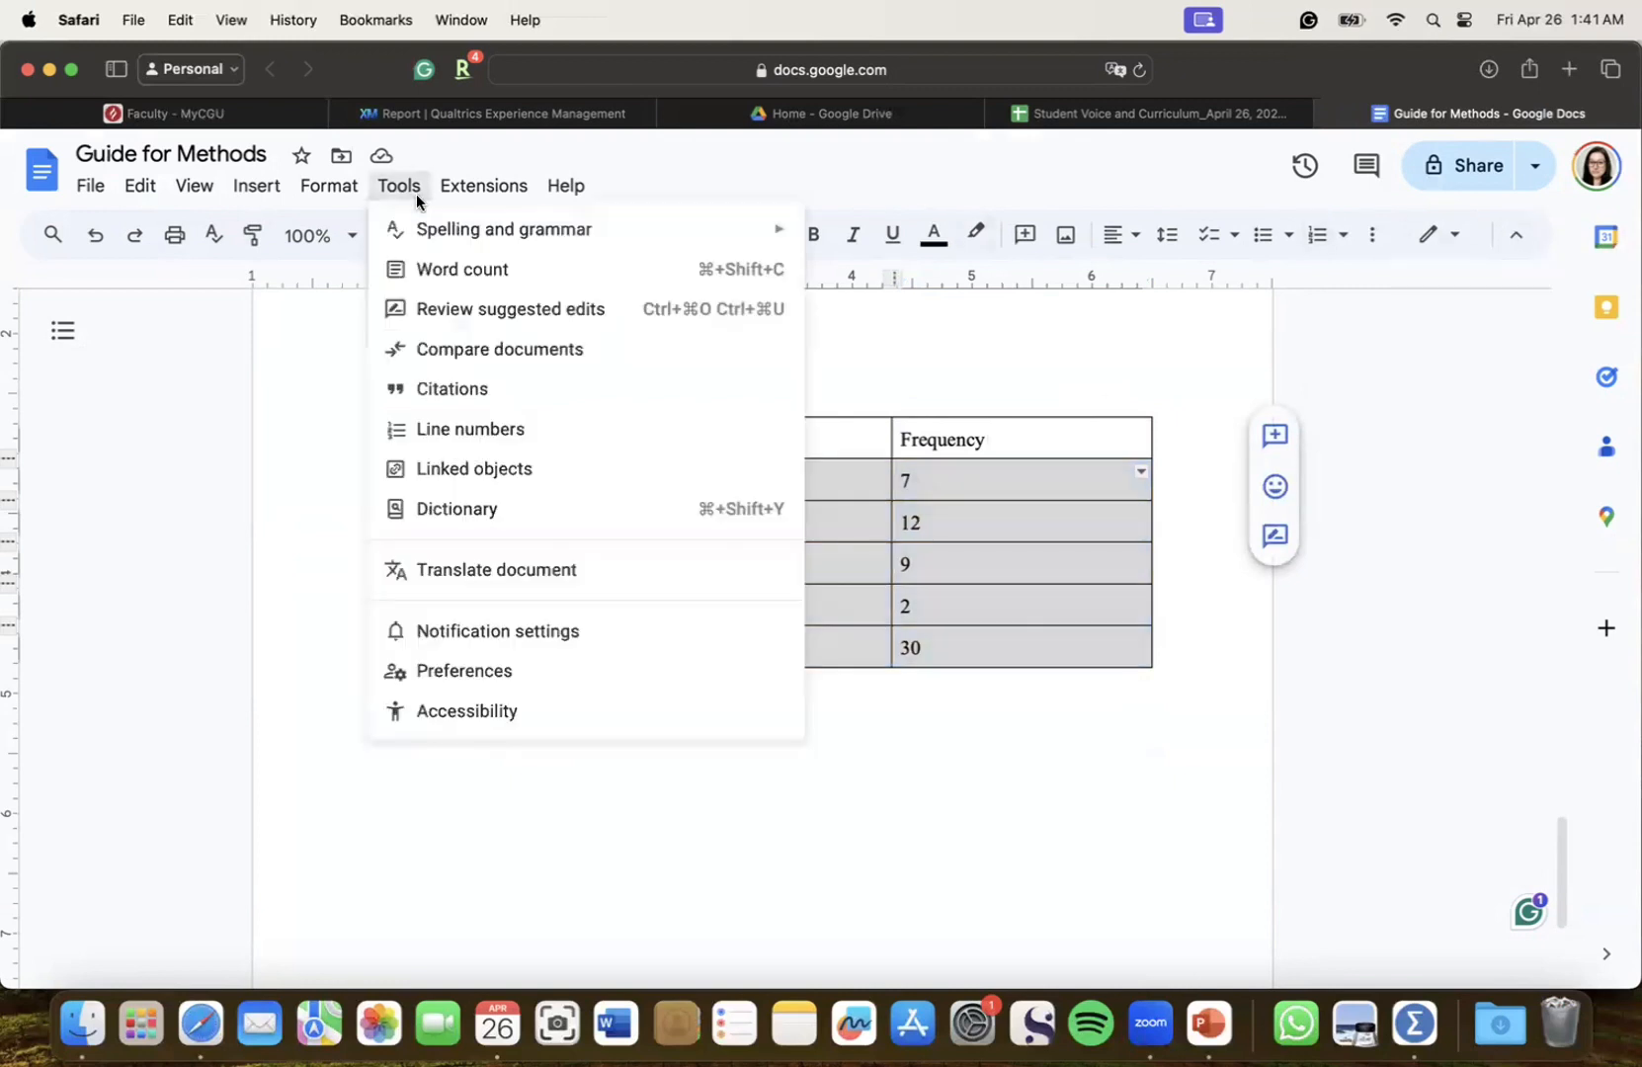
{"action": "mouse_move", "coordinate": [314, 189]}
{"action": "mouse_move", "coordinate": [338, 273]}
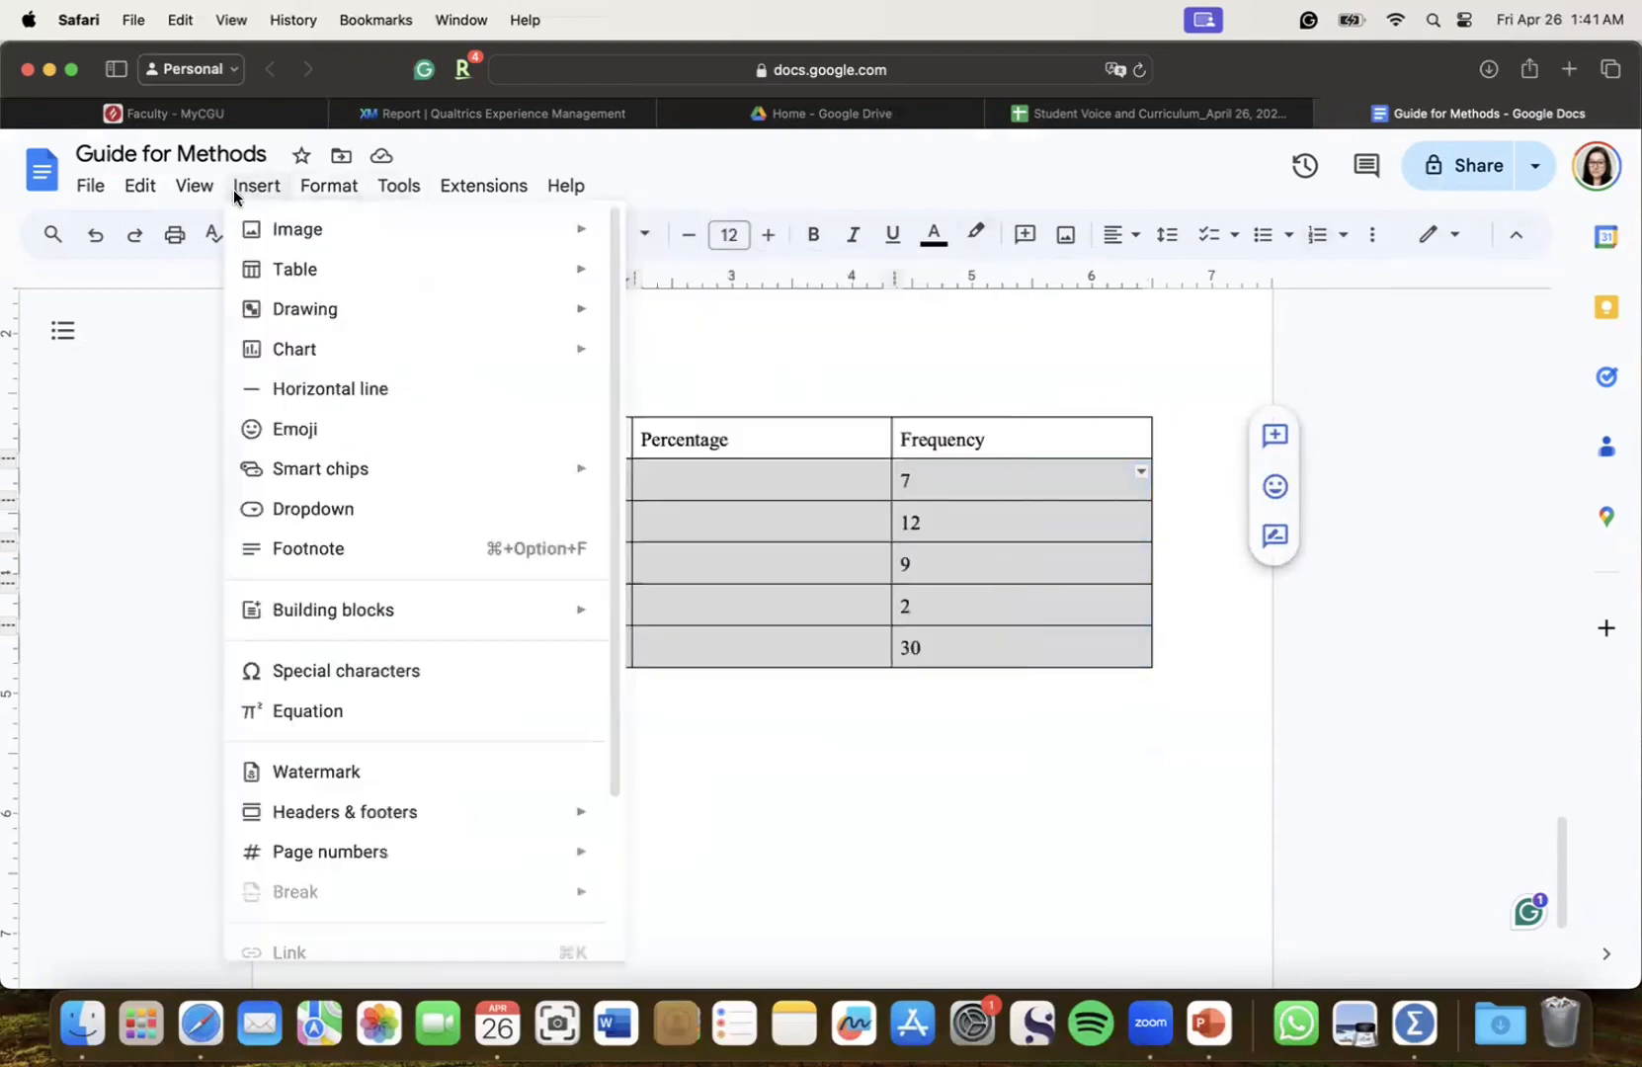
{"action": "mouse_move", "coordinate": [249, 190]}
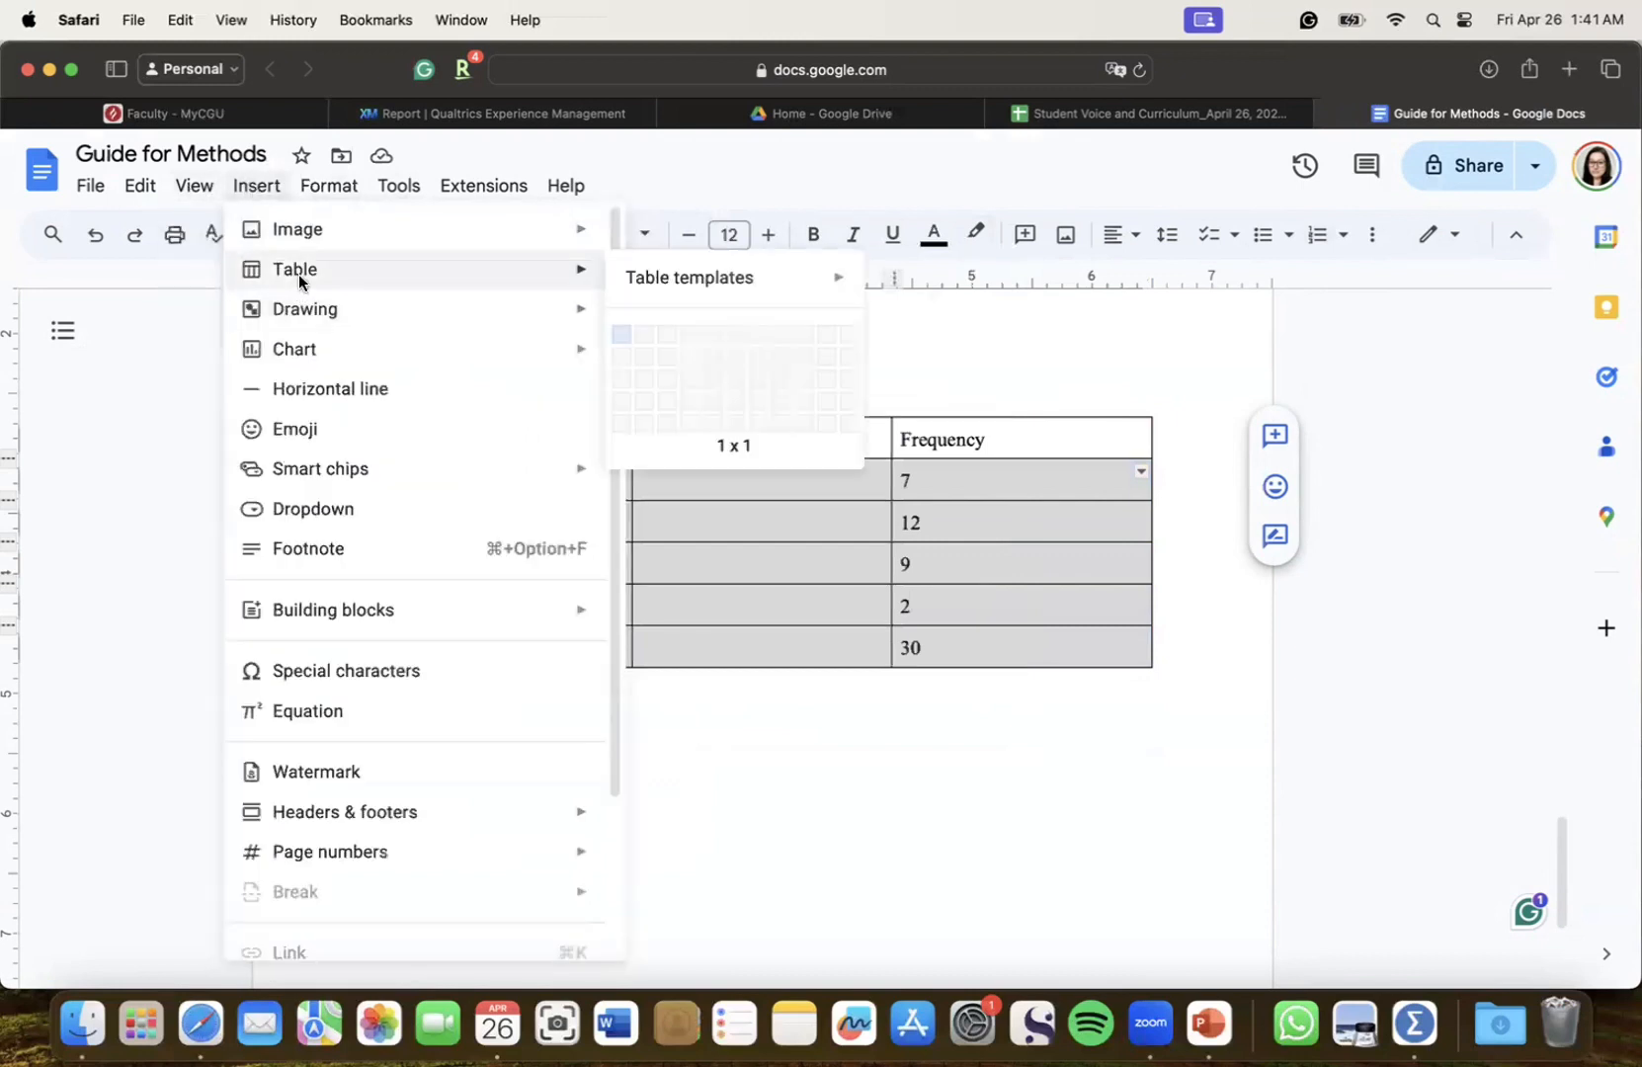
{"action": "scroll", "coordinate": [395, 790], "scroll_direction": "down", "scroll_amount": 3}
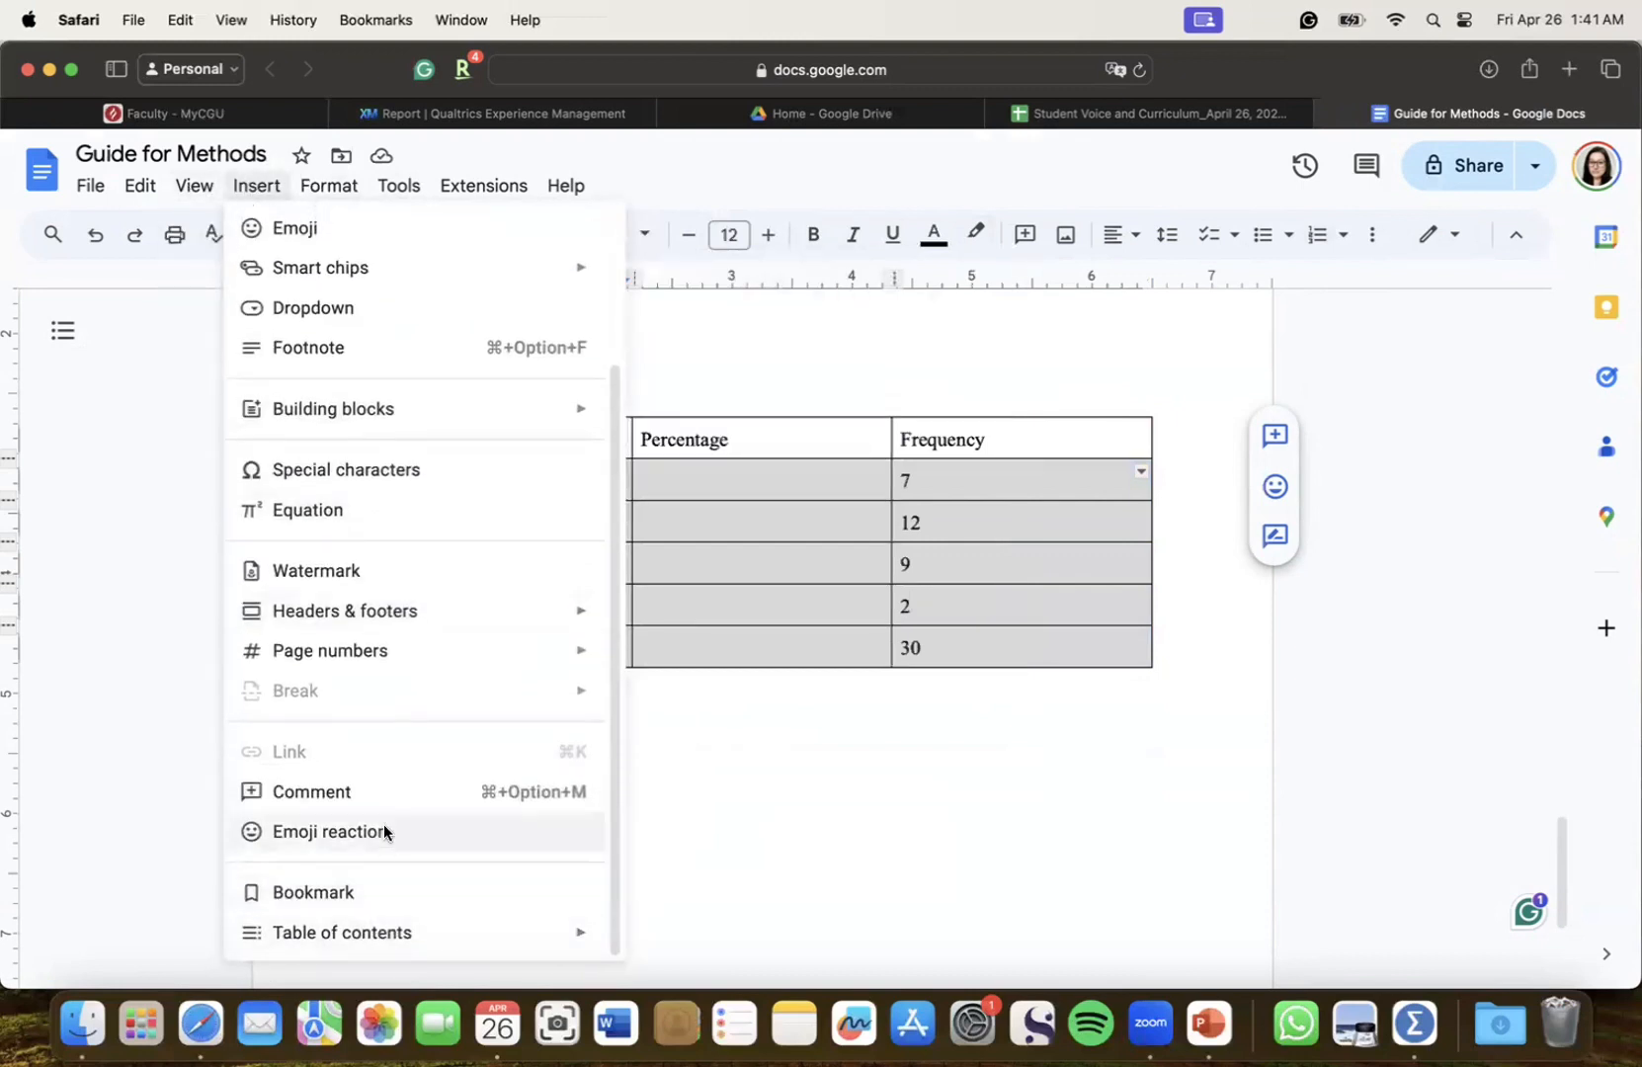
{"action": "scroll", "coordinate": [385, 791], "scroll_direction": "up", "scroll_amount": 5}
{"action": "mouse_move", "coordinate": [415, 348]}
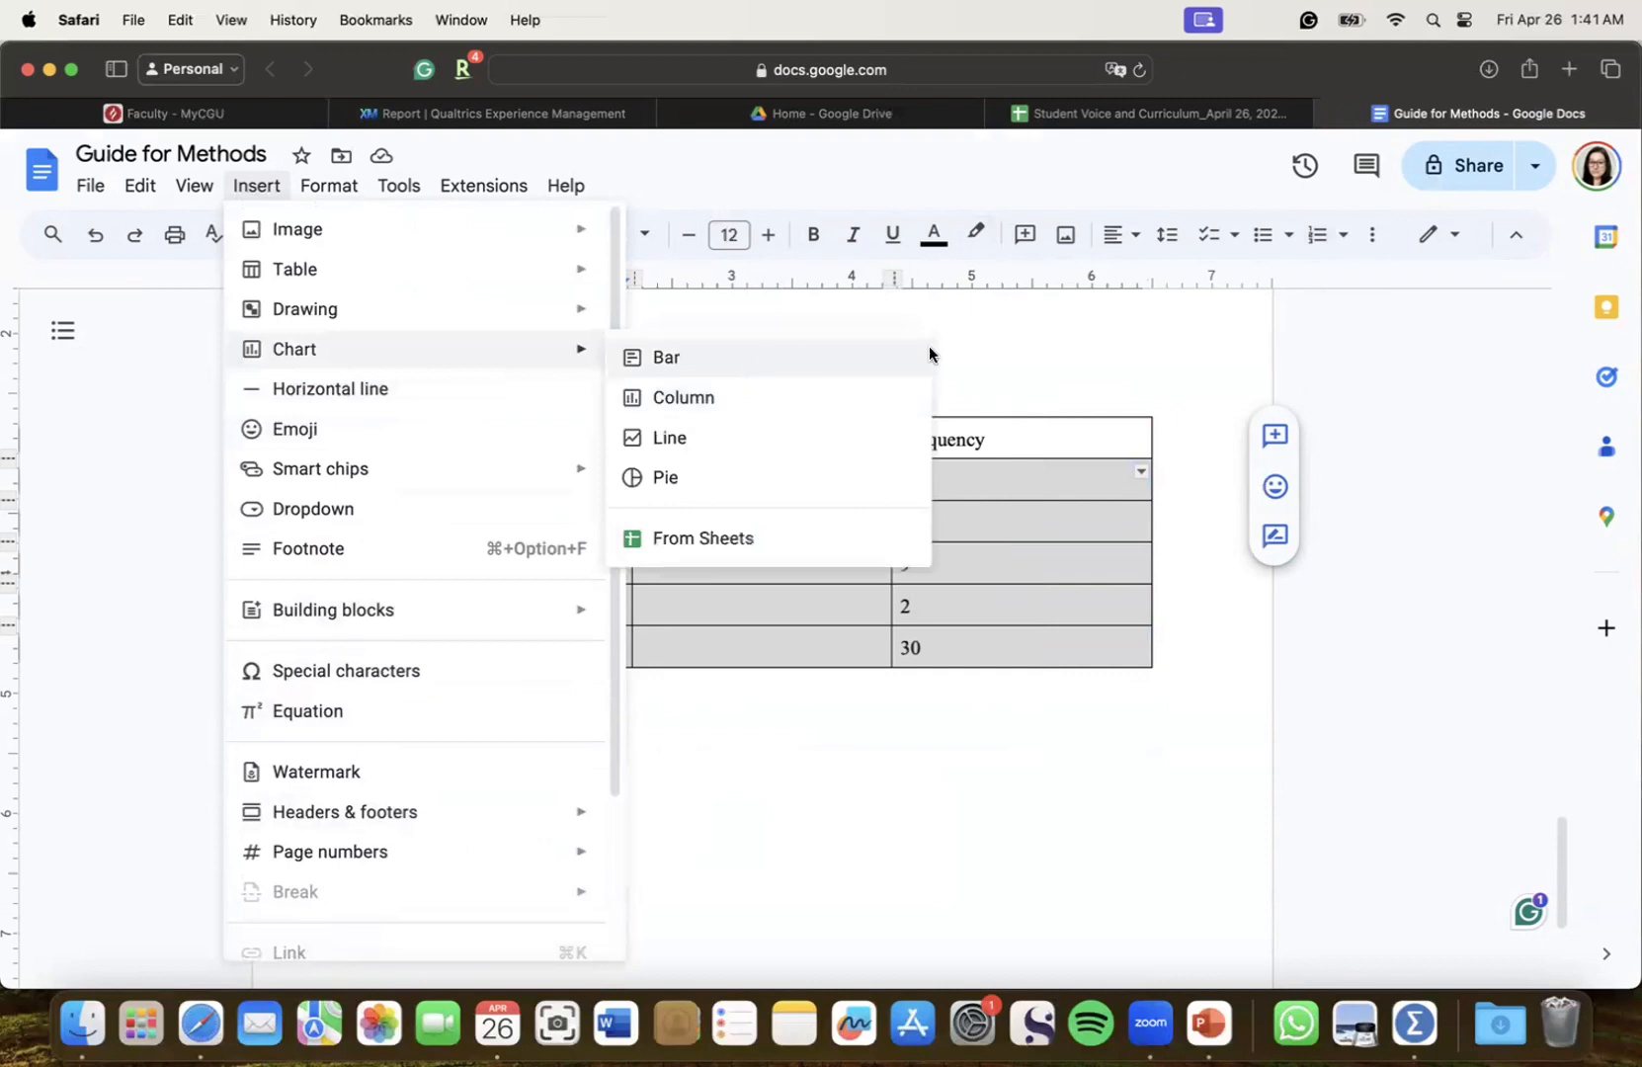
{"action": "left_click", "coordinate": [1107, 341]}
Set the preparation-level table's borders to 0 pt in its table properties, with the rows from Very prepared to Total selected
{"action": "left_click_drag", "start_coordinate": [386, 482], "coordinate": [500, 481]}
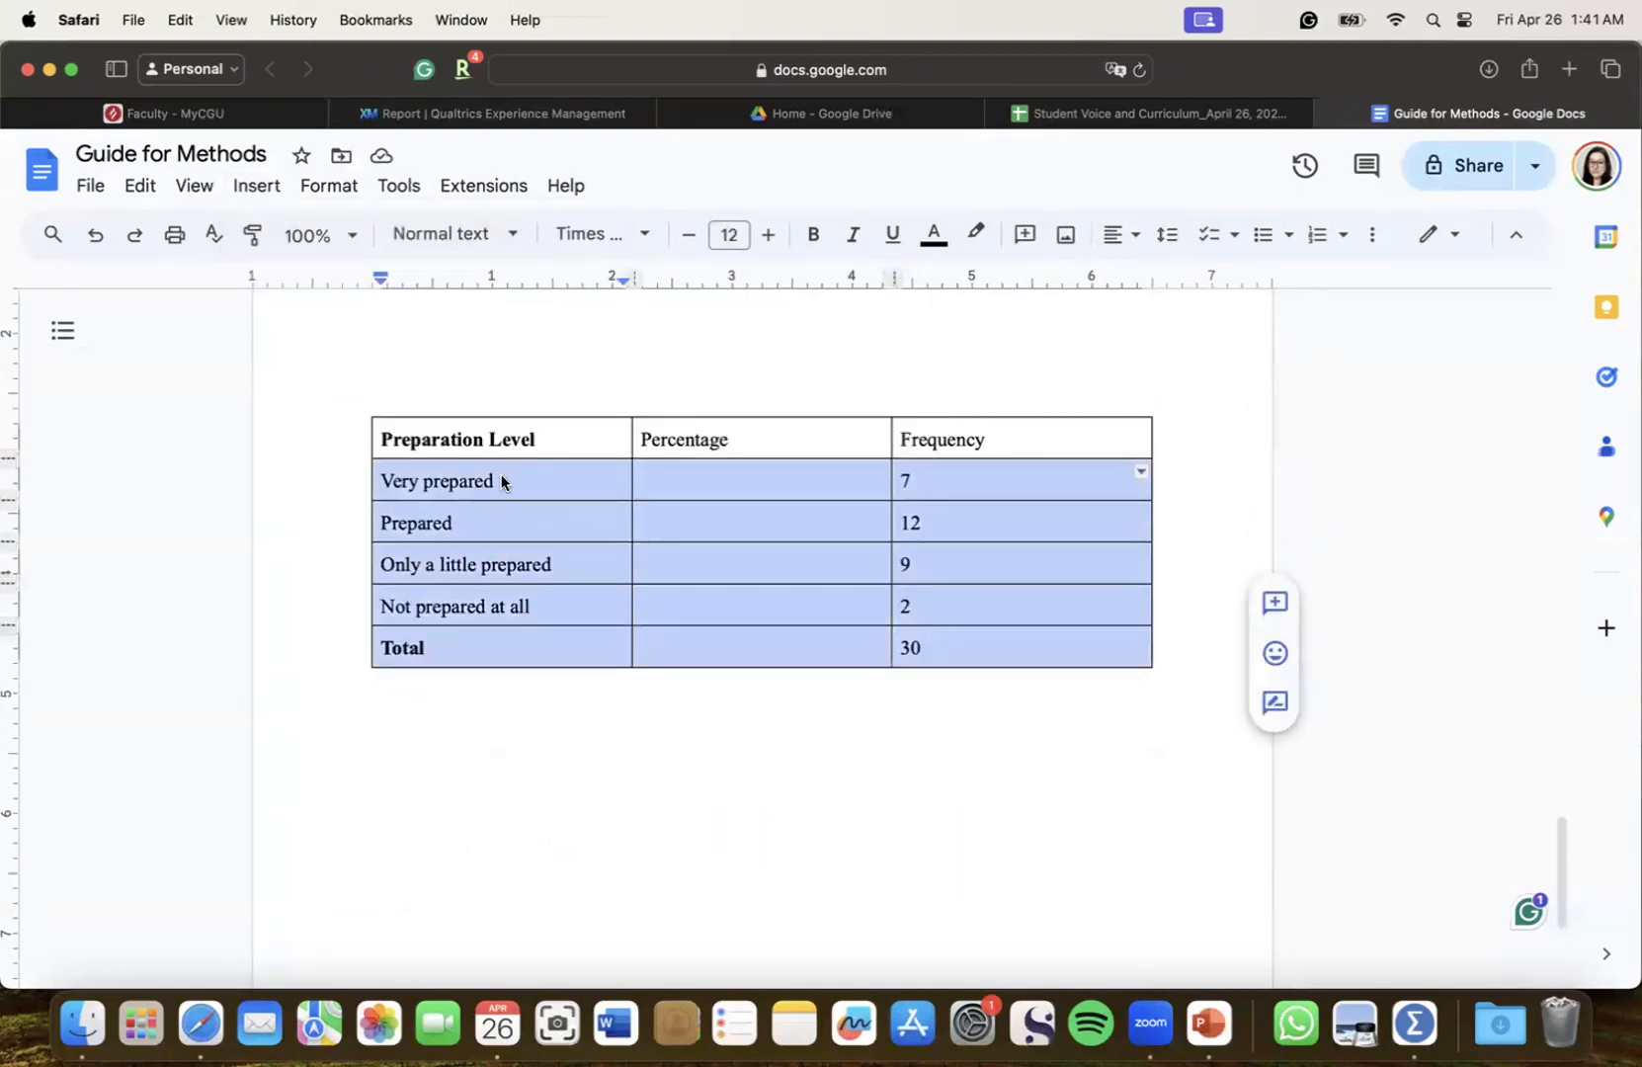
{"action": "right_click", "coordinate": [500, 480]}
{"action": "scroll", "coordinate": [652, 859], "scroll_direction": "down", "scroll_amount": 2}
{"action": "left_click", "coordinate": [635, 839]}
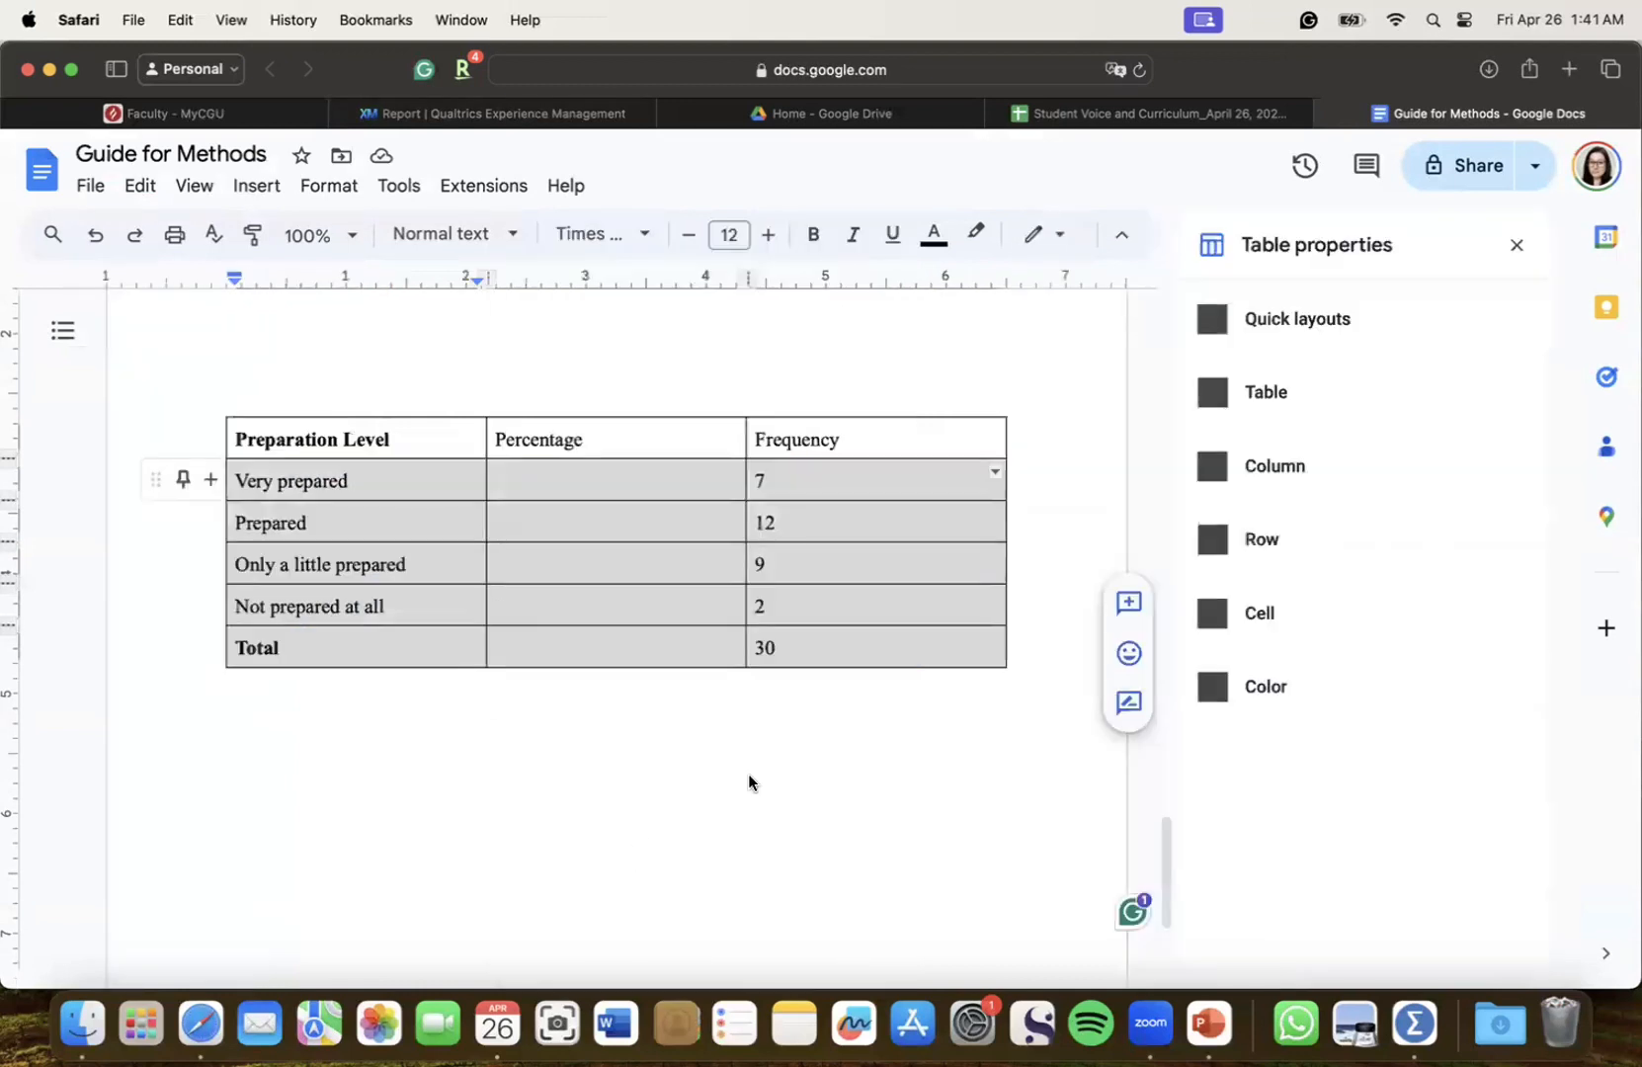
{"action": "left_click", "coordinate": [1276, 672]}
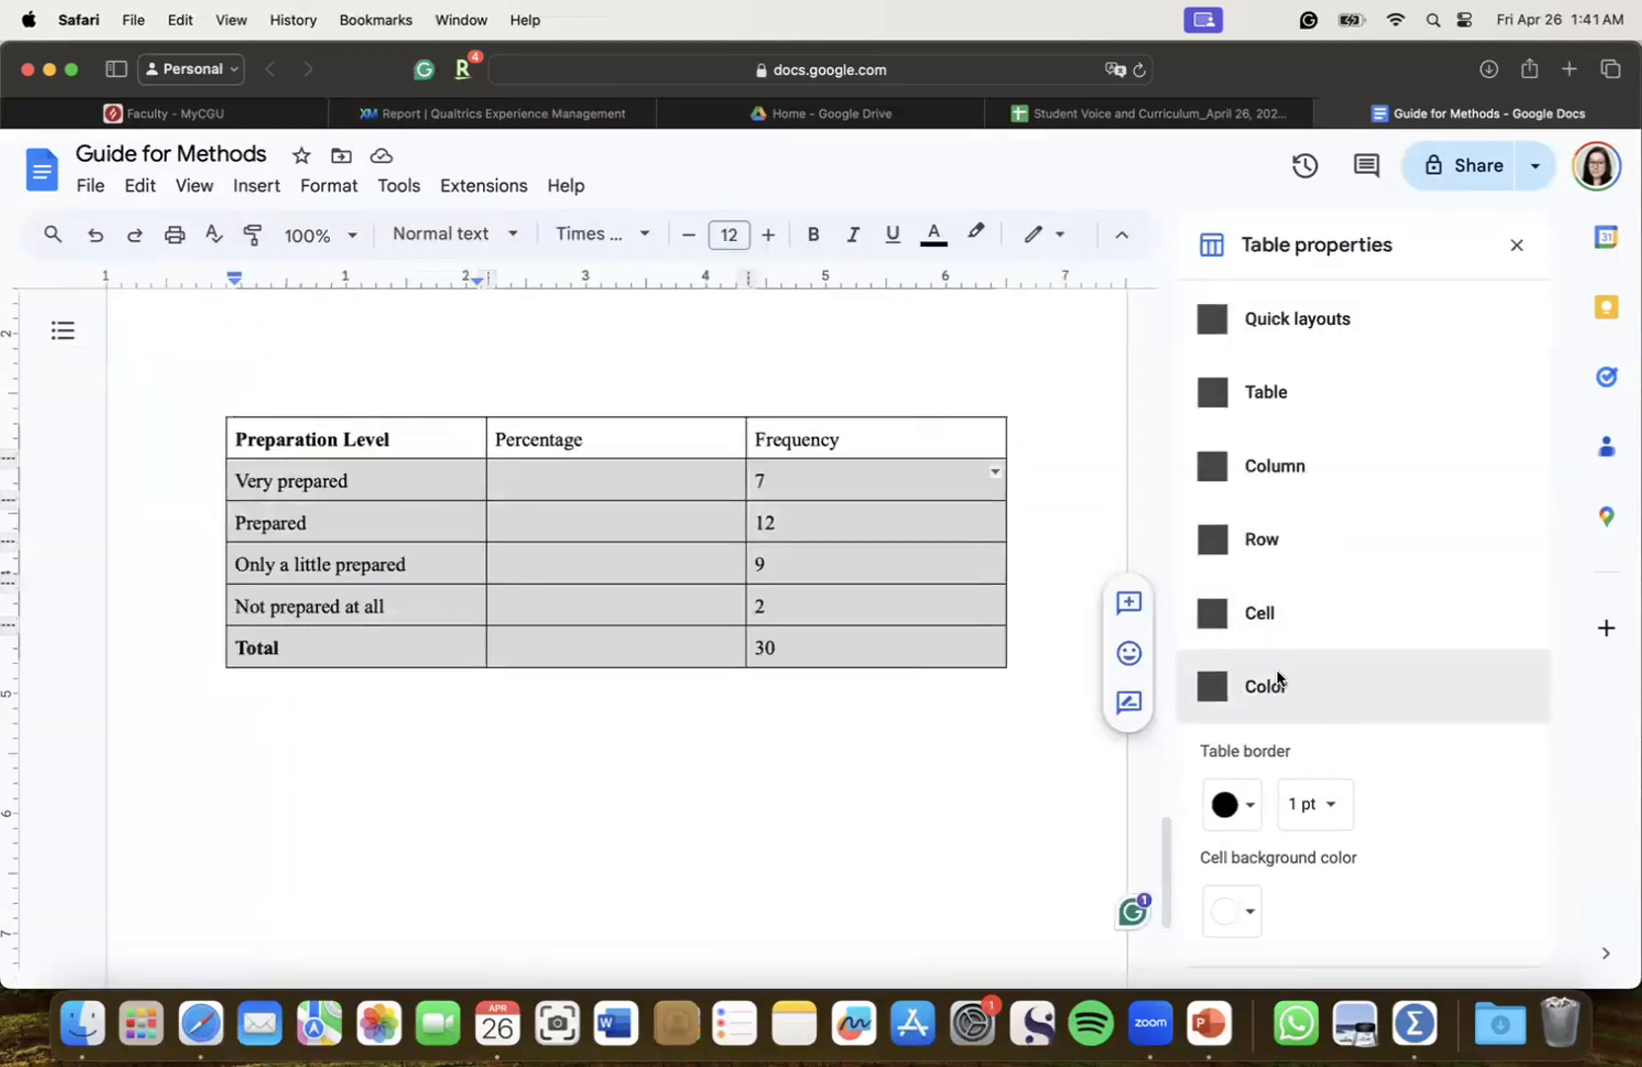
{"action": "left_click", "coordinate": [1251, 804]}
{"action": "left_click", "coordinate": [1314, 798]}
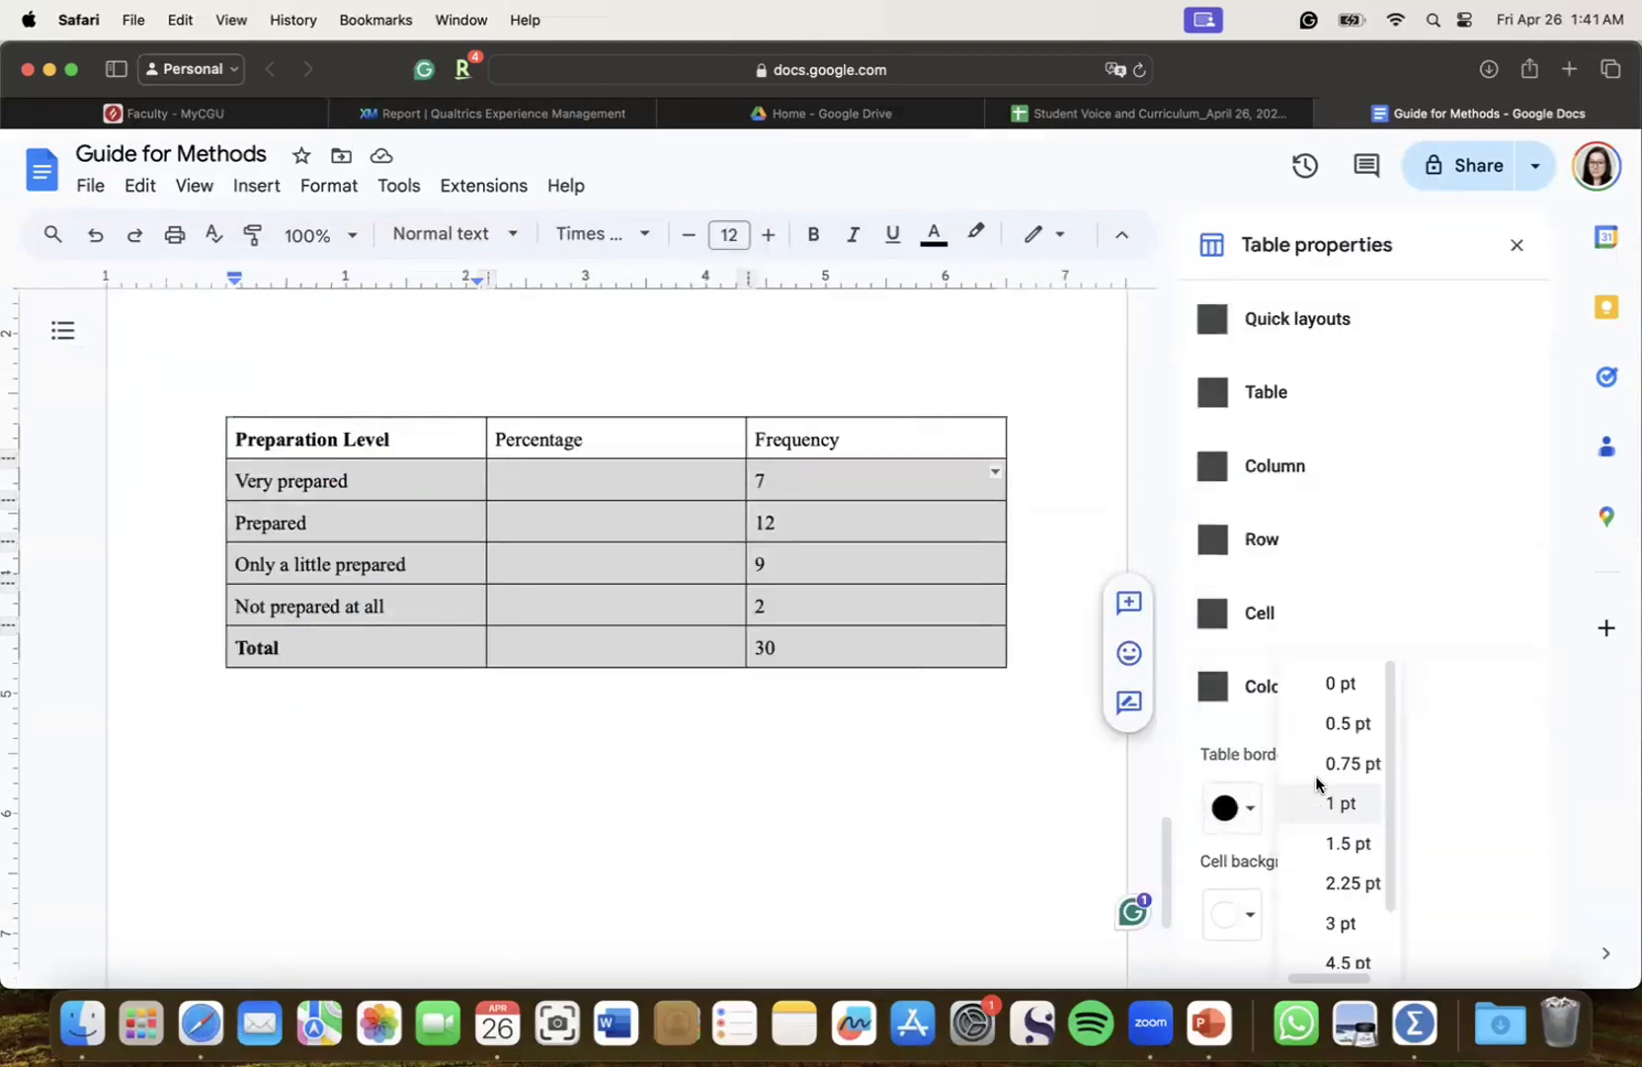
{"action": "left_click", "coordinate": [1336, 681]}
{"action": "left_click", "coordinate": [770, 520]}
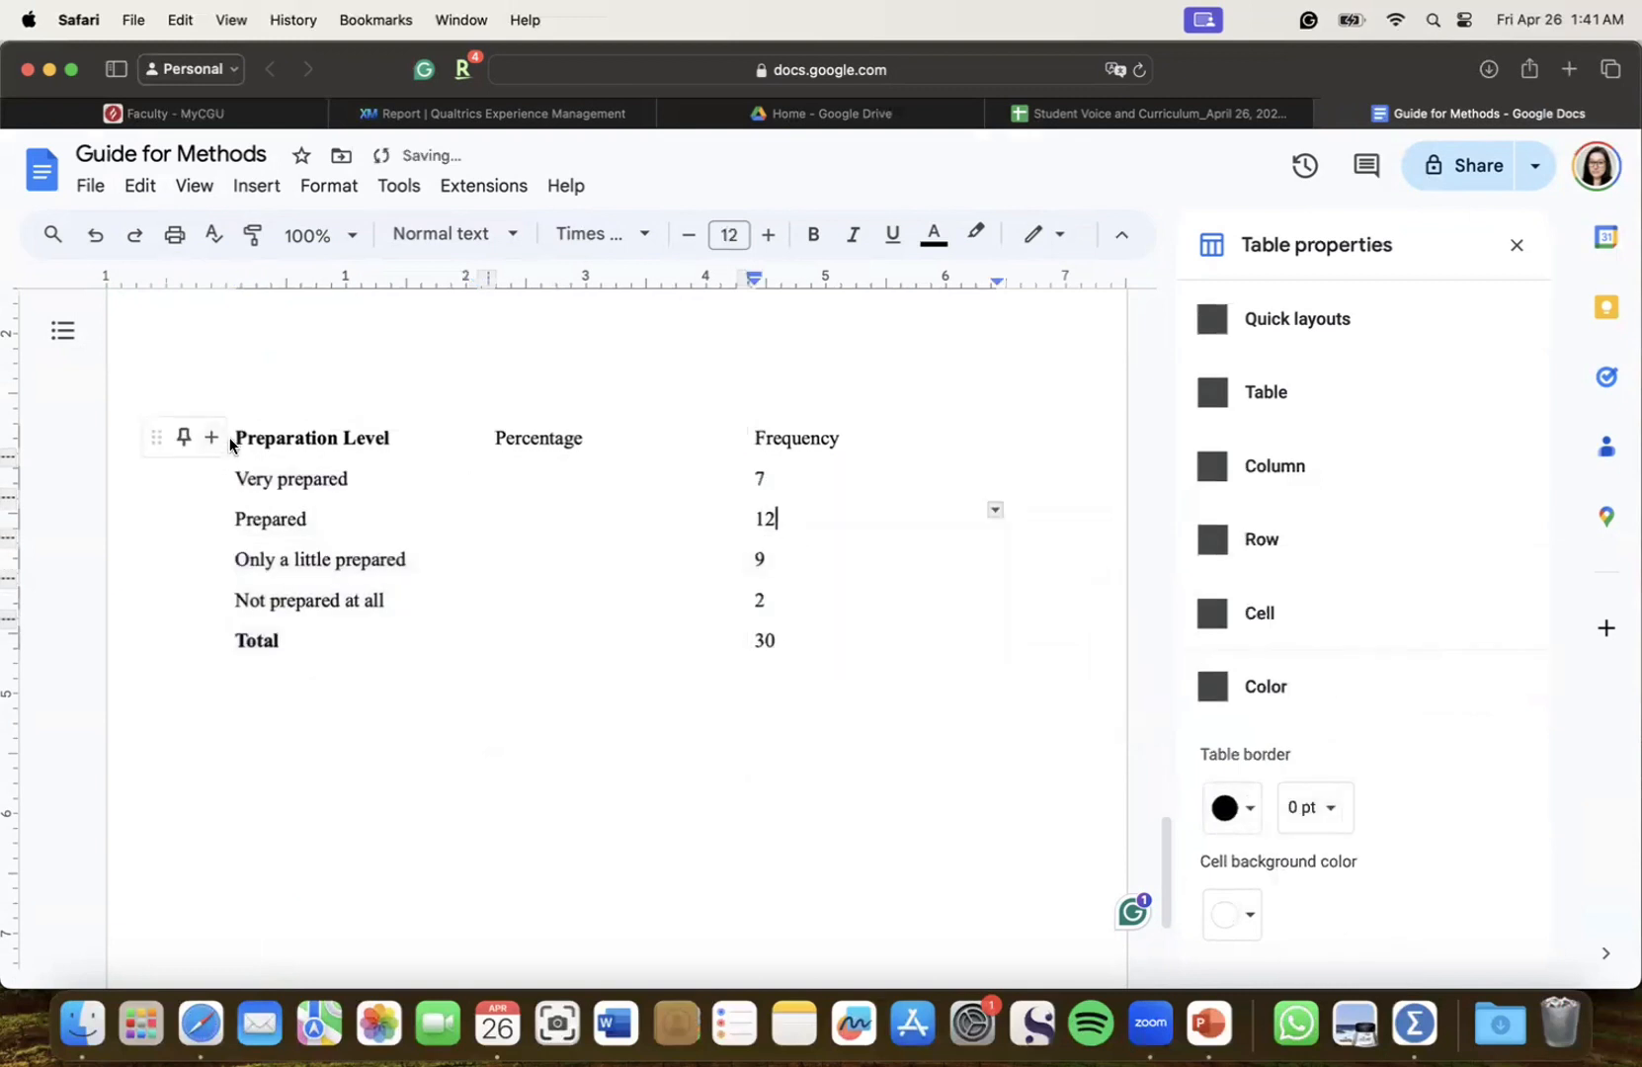
Add a 1 pt border along the bottom edge of the preparation-level table's header row, across all three columns
{"action": "left_click_drag", "start_coordinate": [235, 438], "coordinate": [901, 452]}
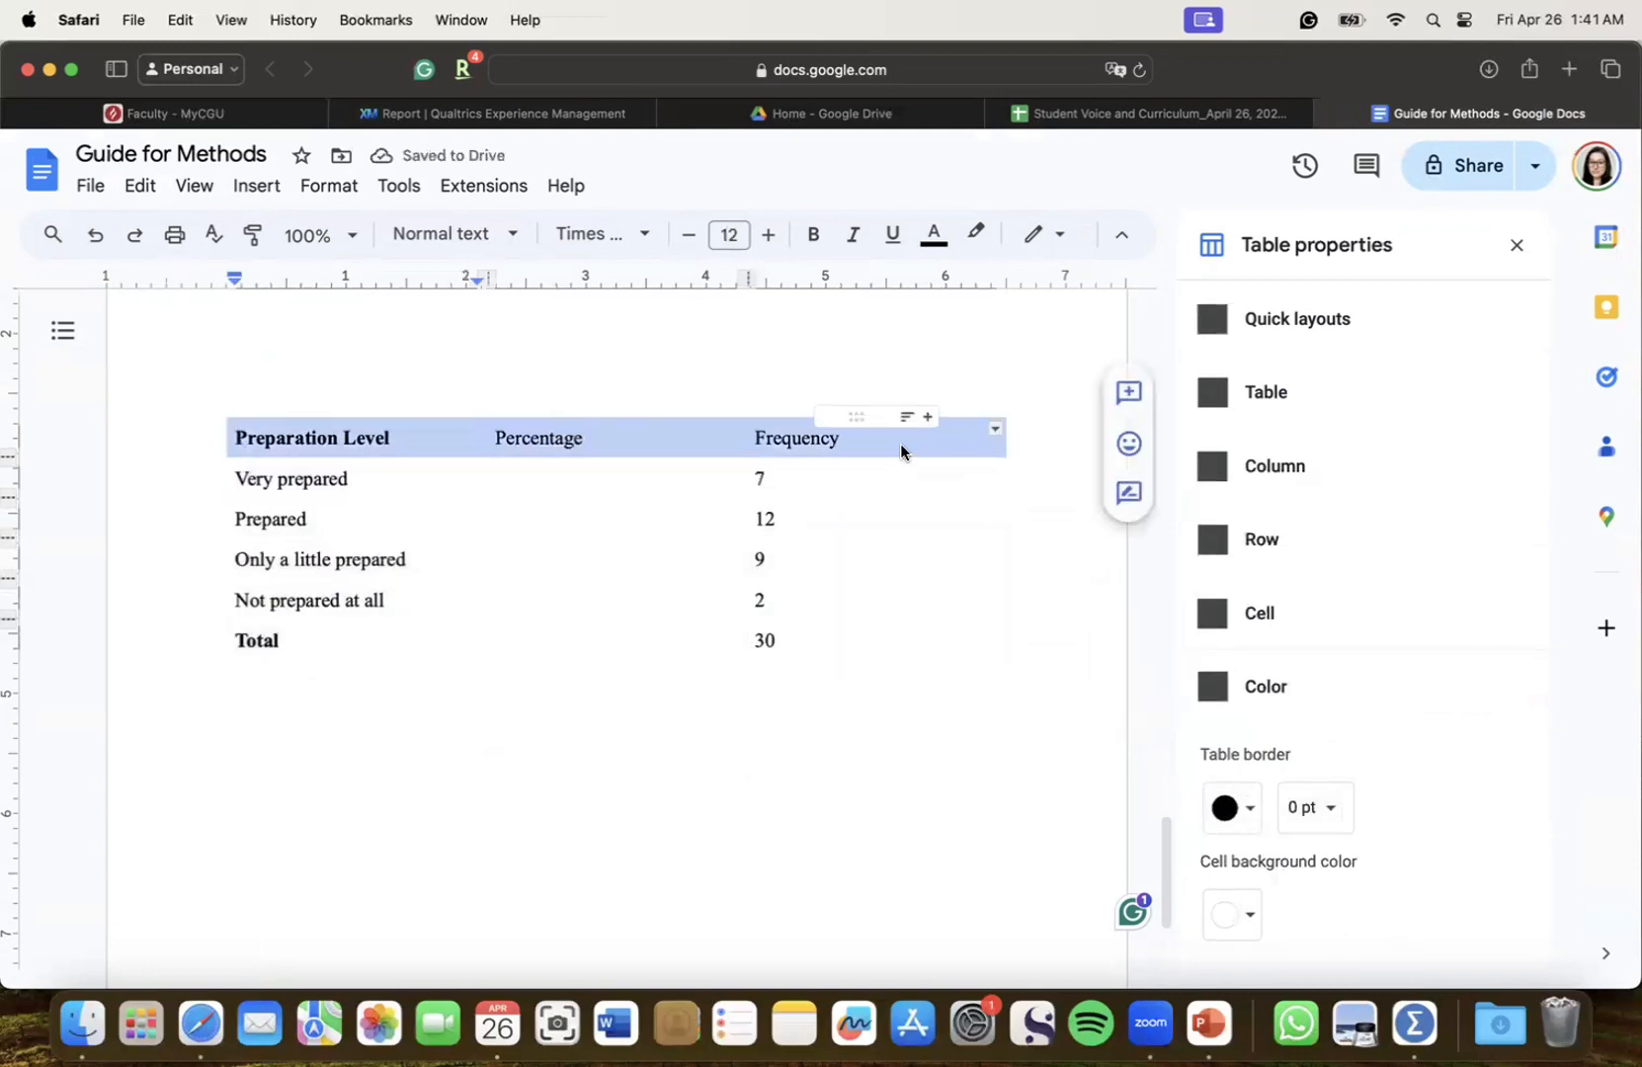
{"action": "left_click", "coordinate": [994, 429]}
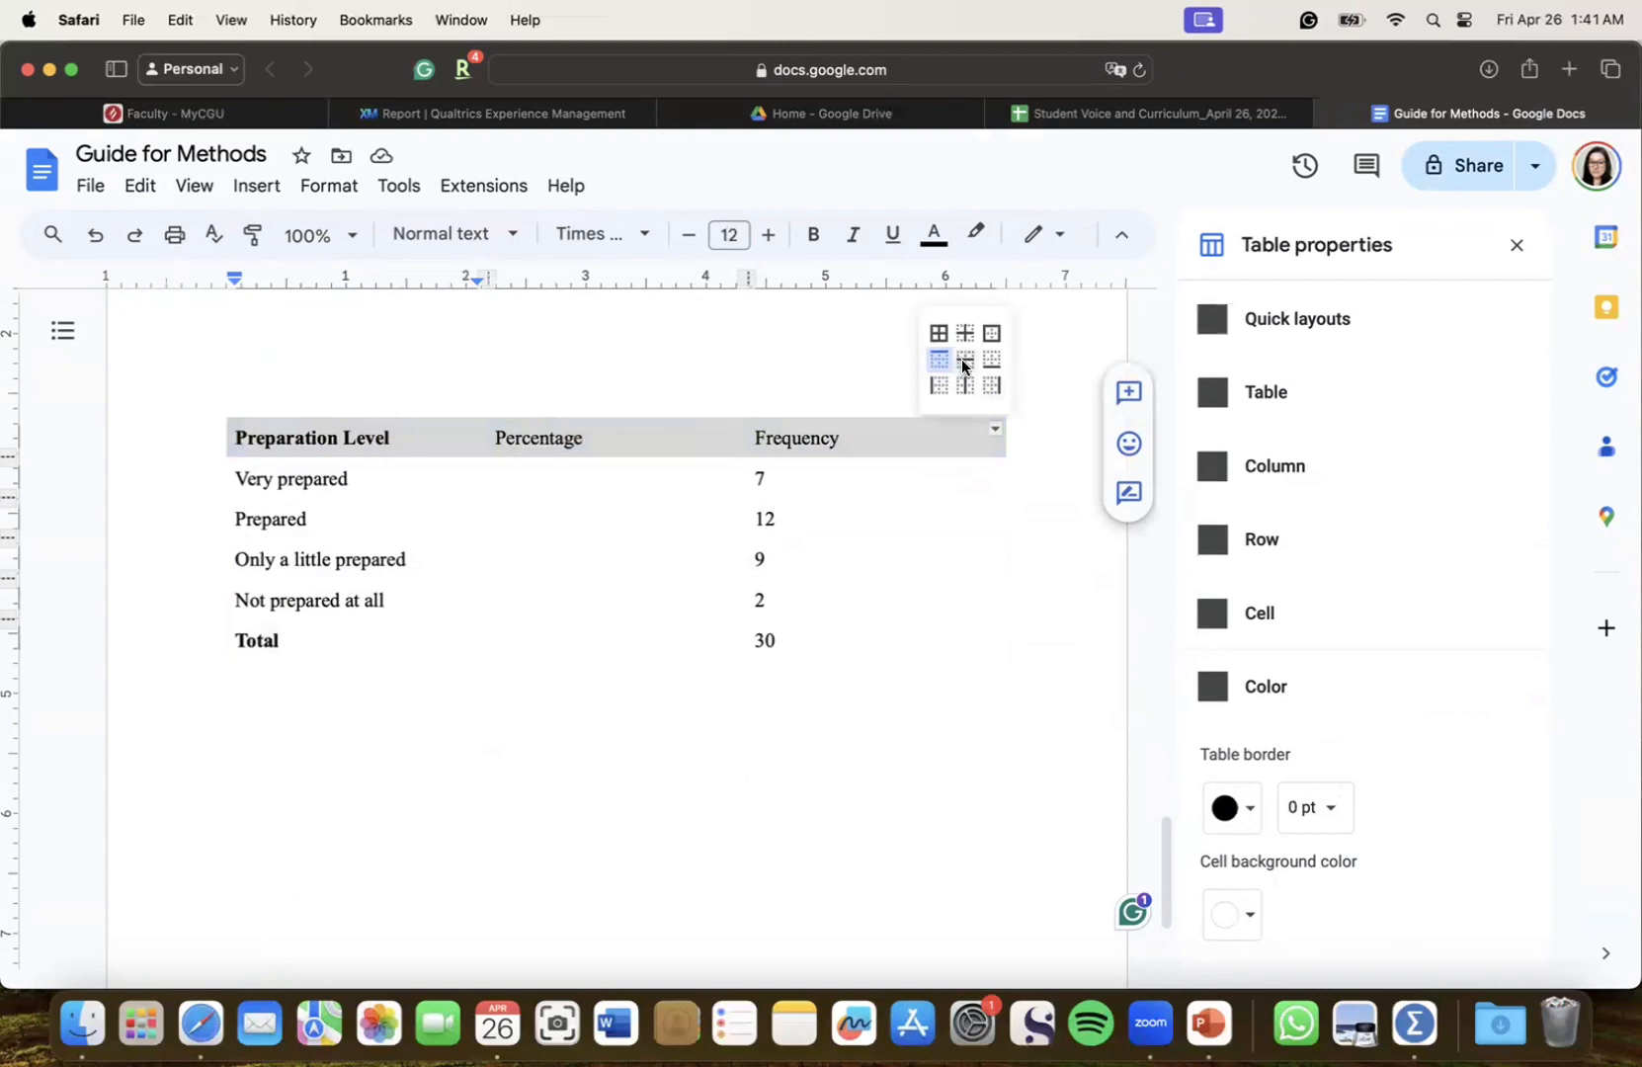
{"action": "left_click", "coordinate": [992, 360]}
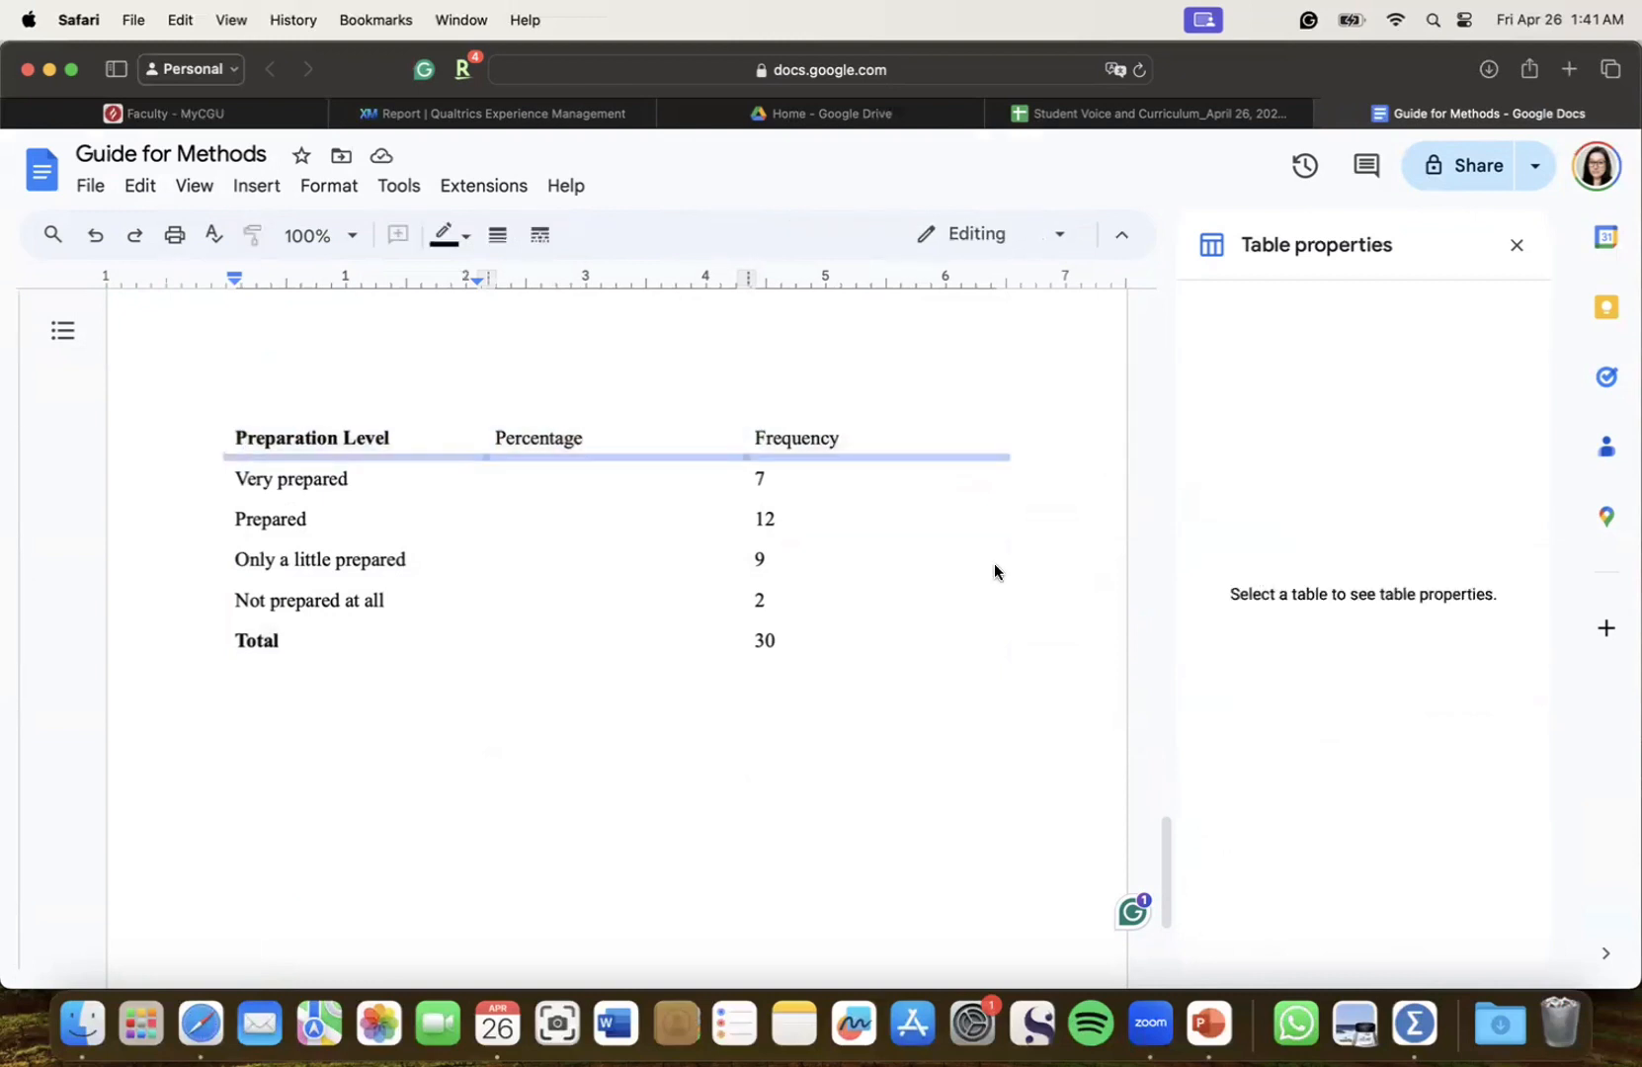
{"action": "right_click", "coordinate": [923, 451]}
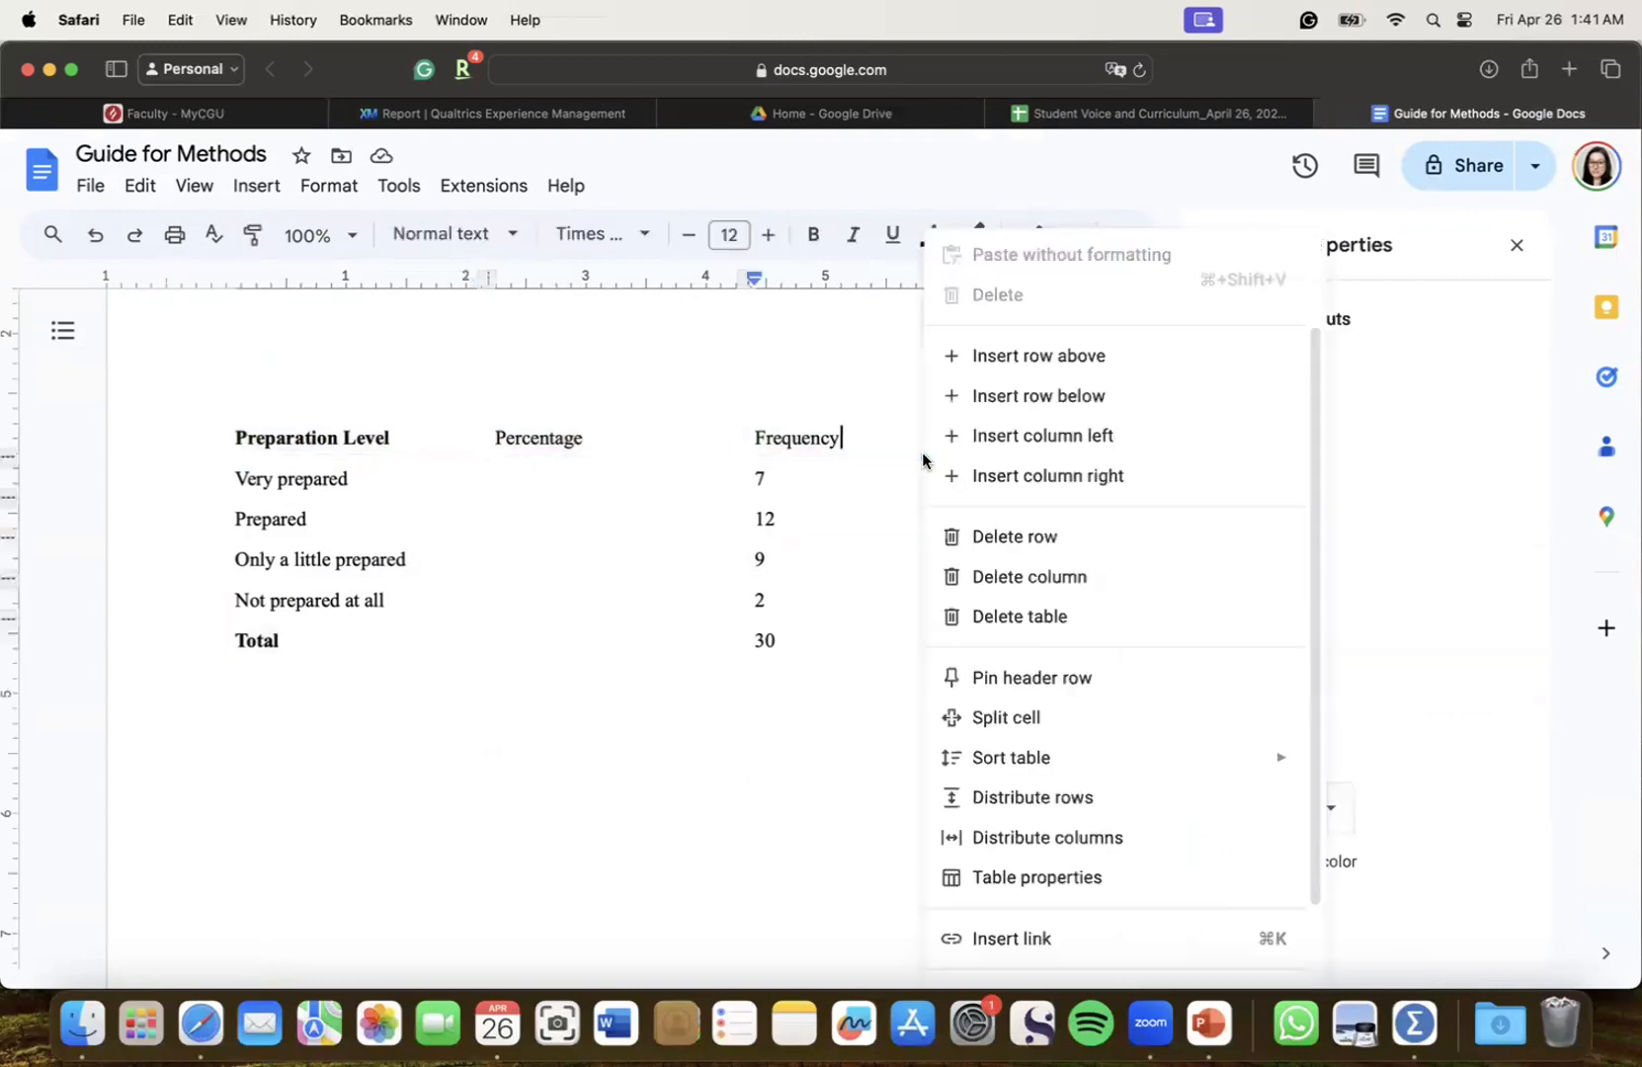
{"action": "left_click", "coordinate": [898, 454]}
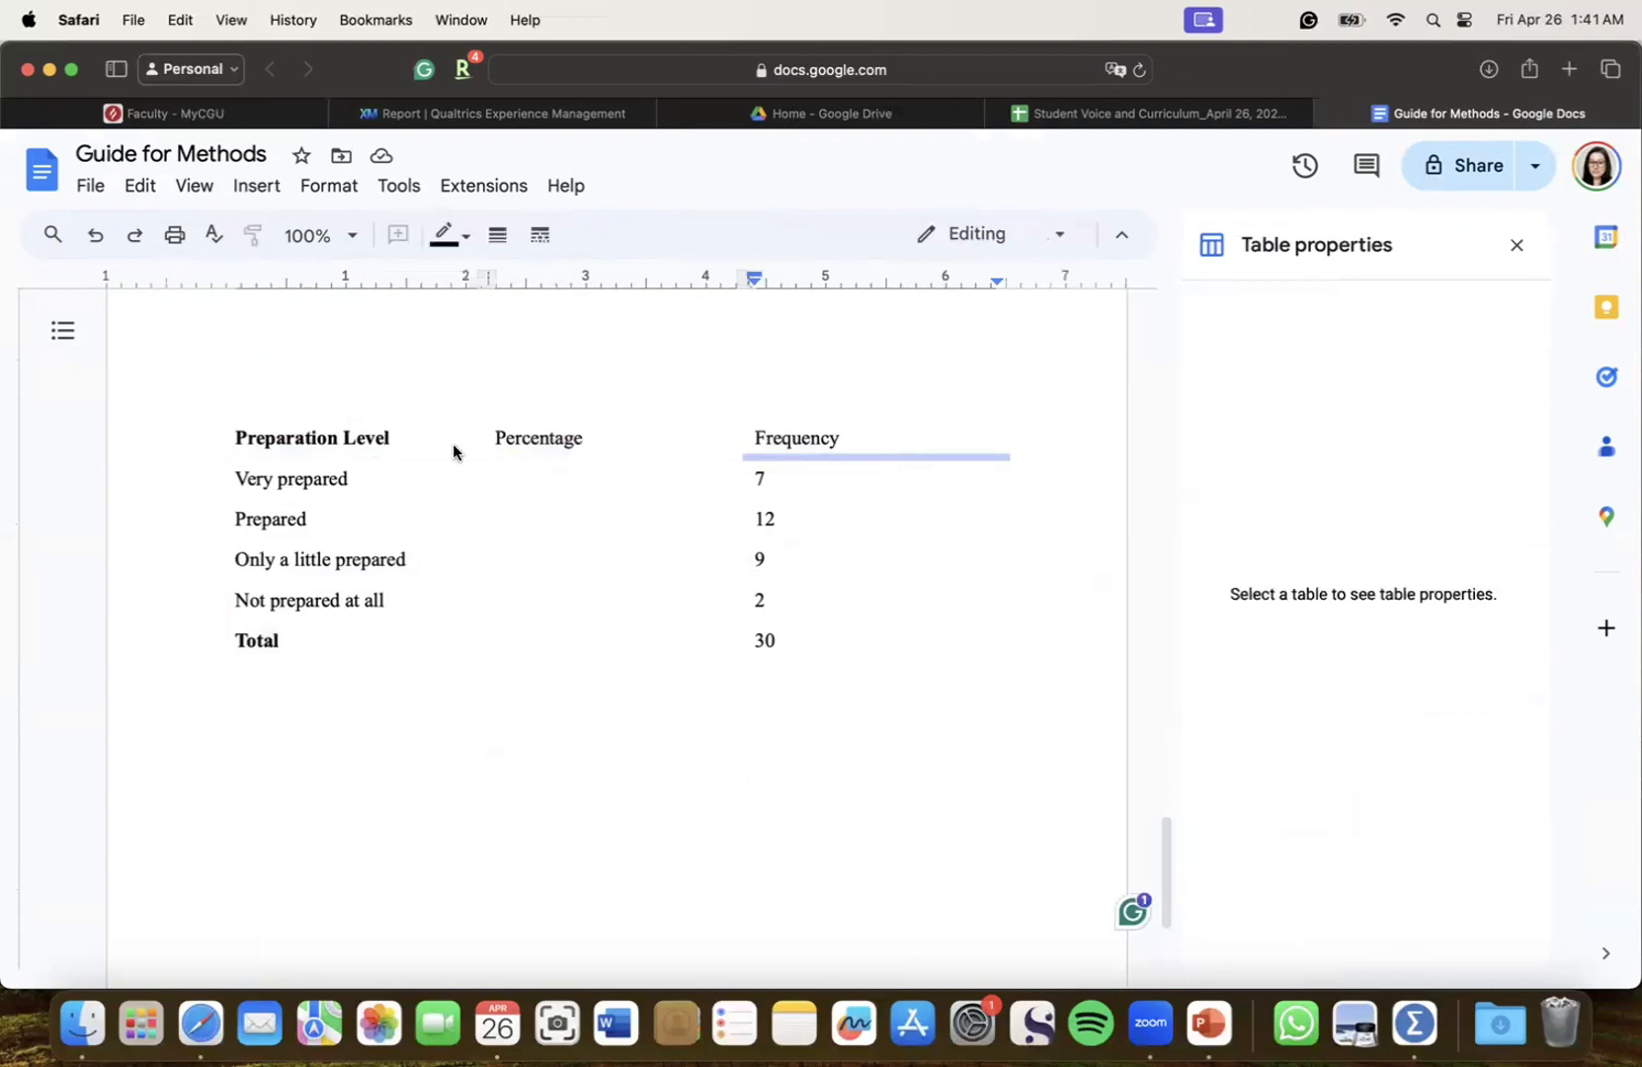
{"action": "left_click", "coordinate": [553, 459], "text": "shift"}
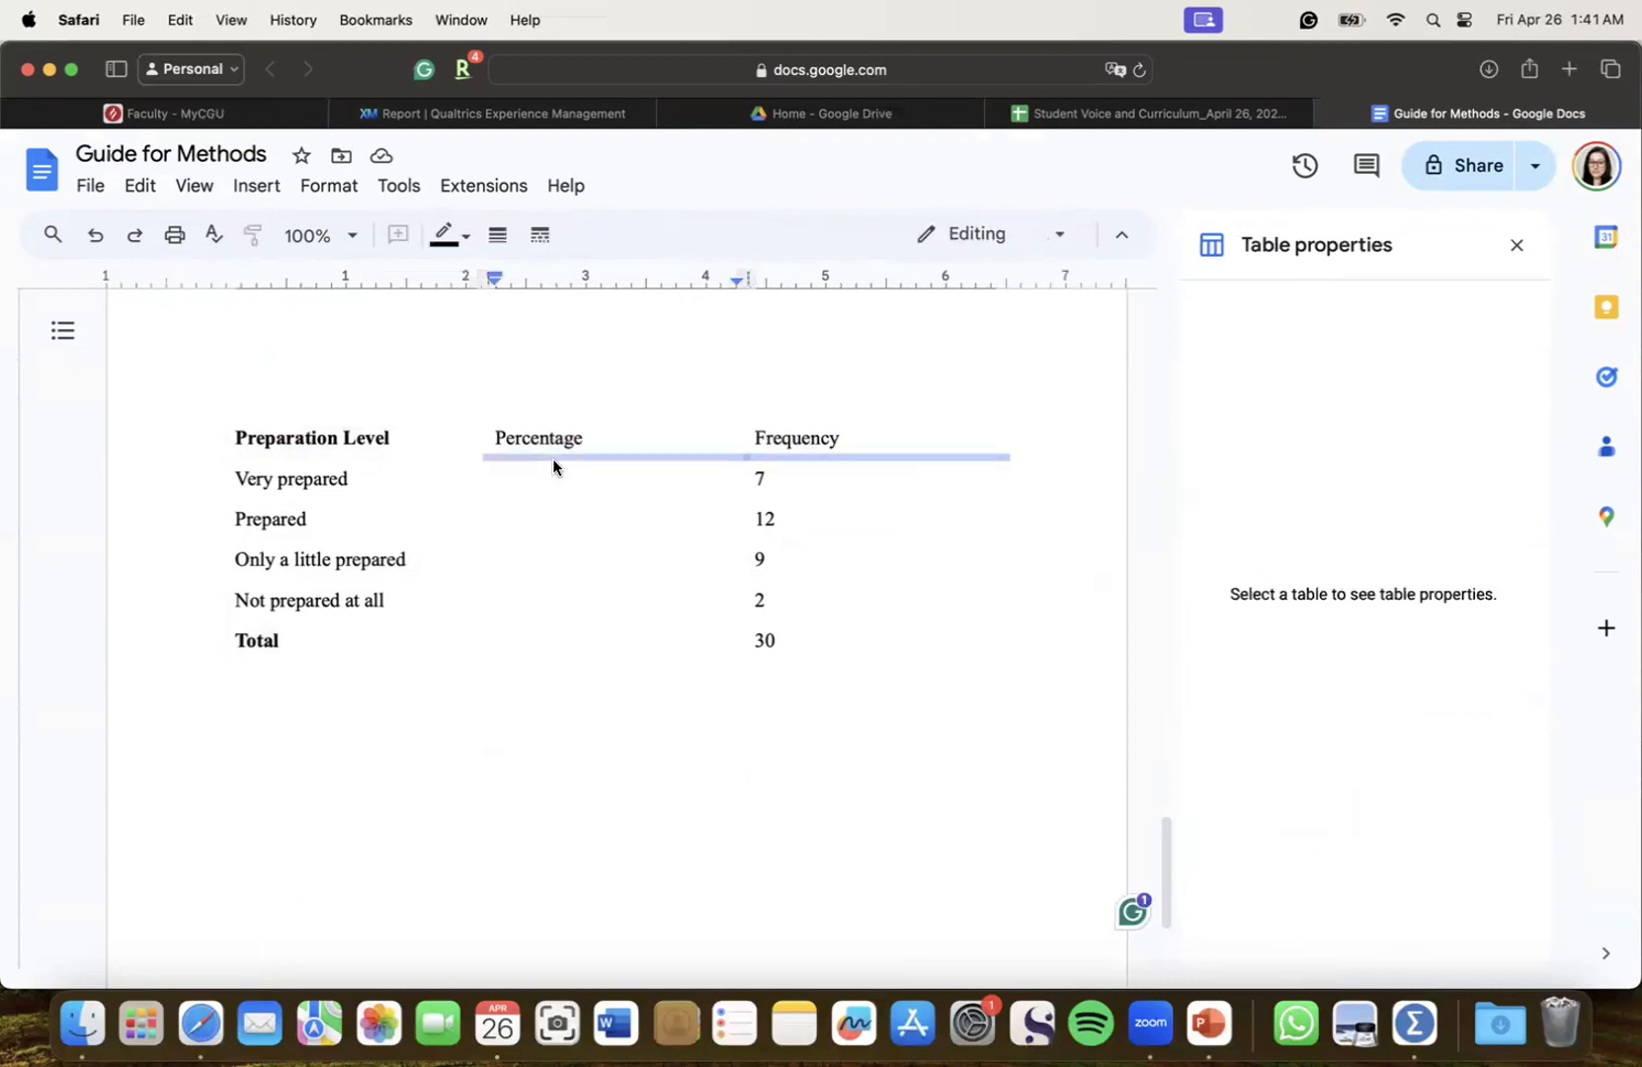
{"action": "left_click", "coordinate": [366, 456], "text": "shift"}
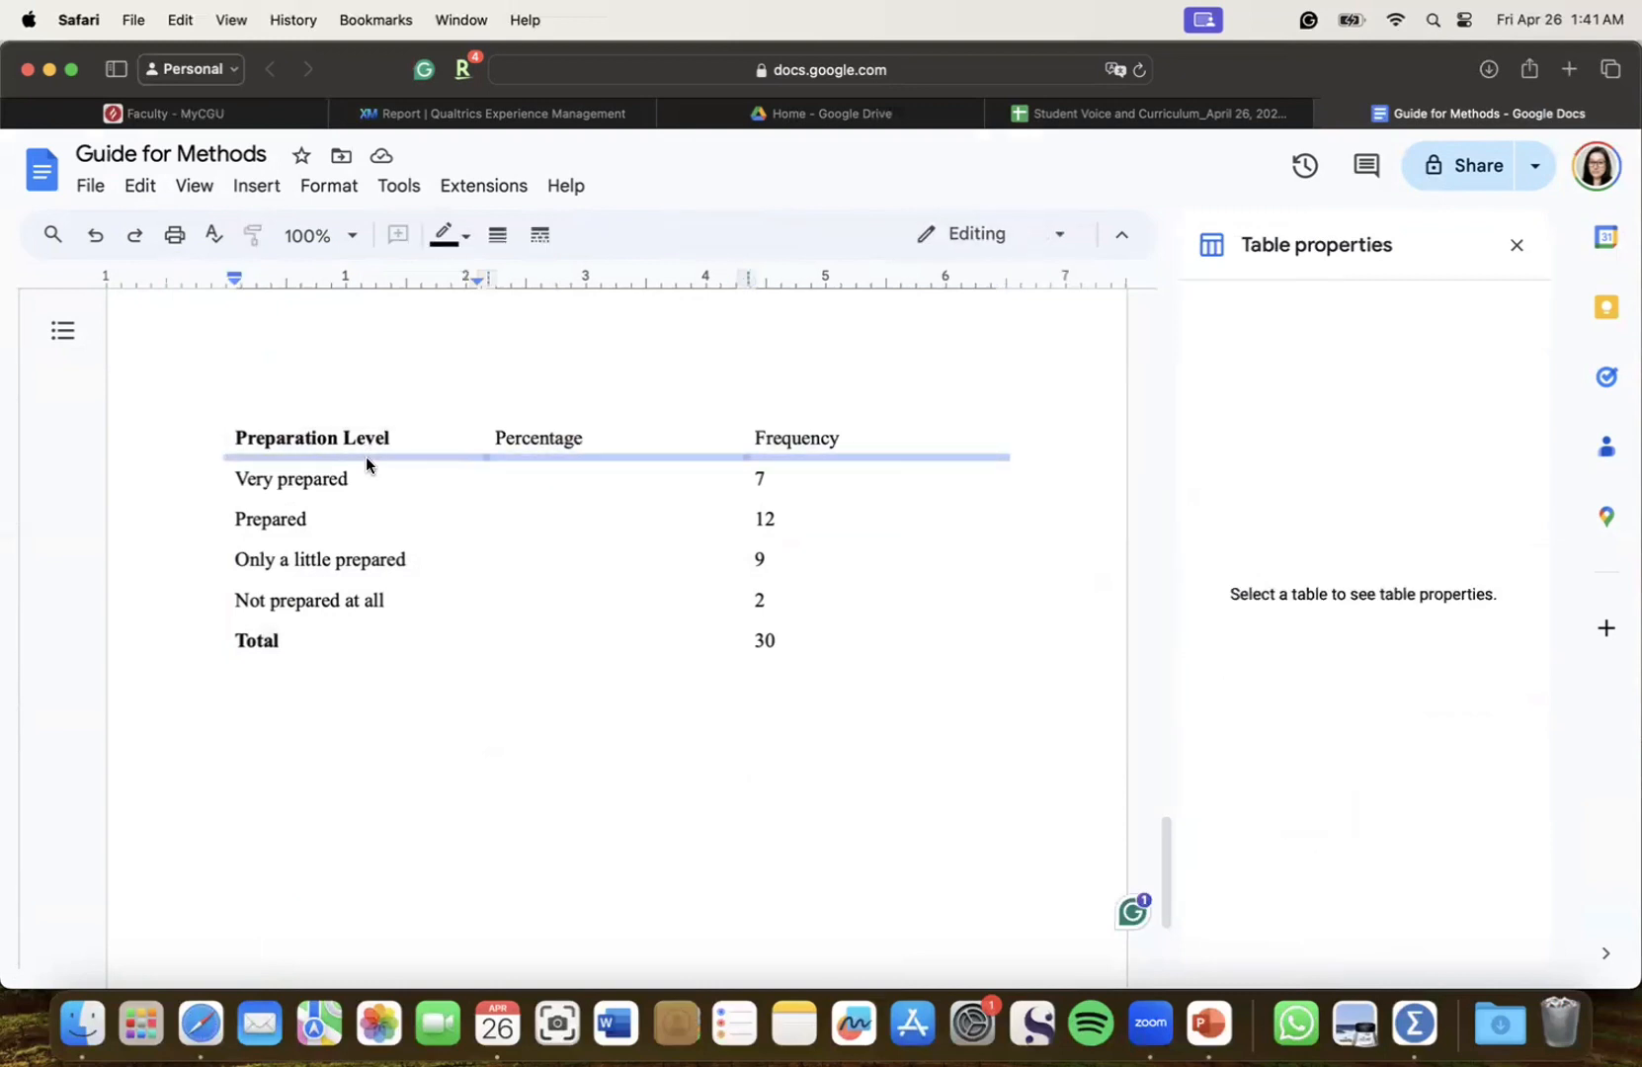
{"action": "left_click", "coordinate": [464, 237]}
{"action": "left_click", "coordinate": [514, 234]}
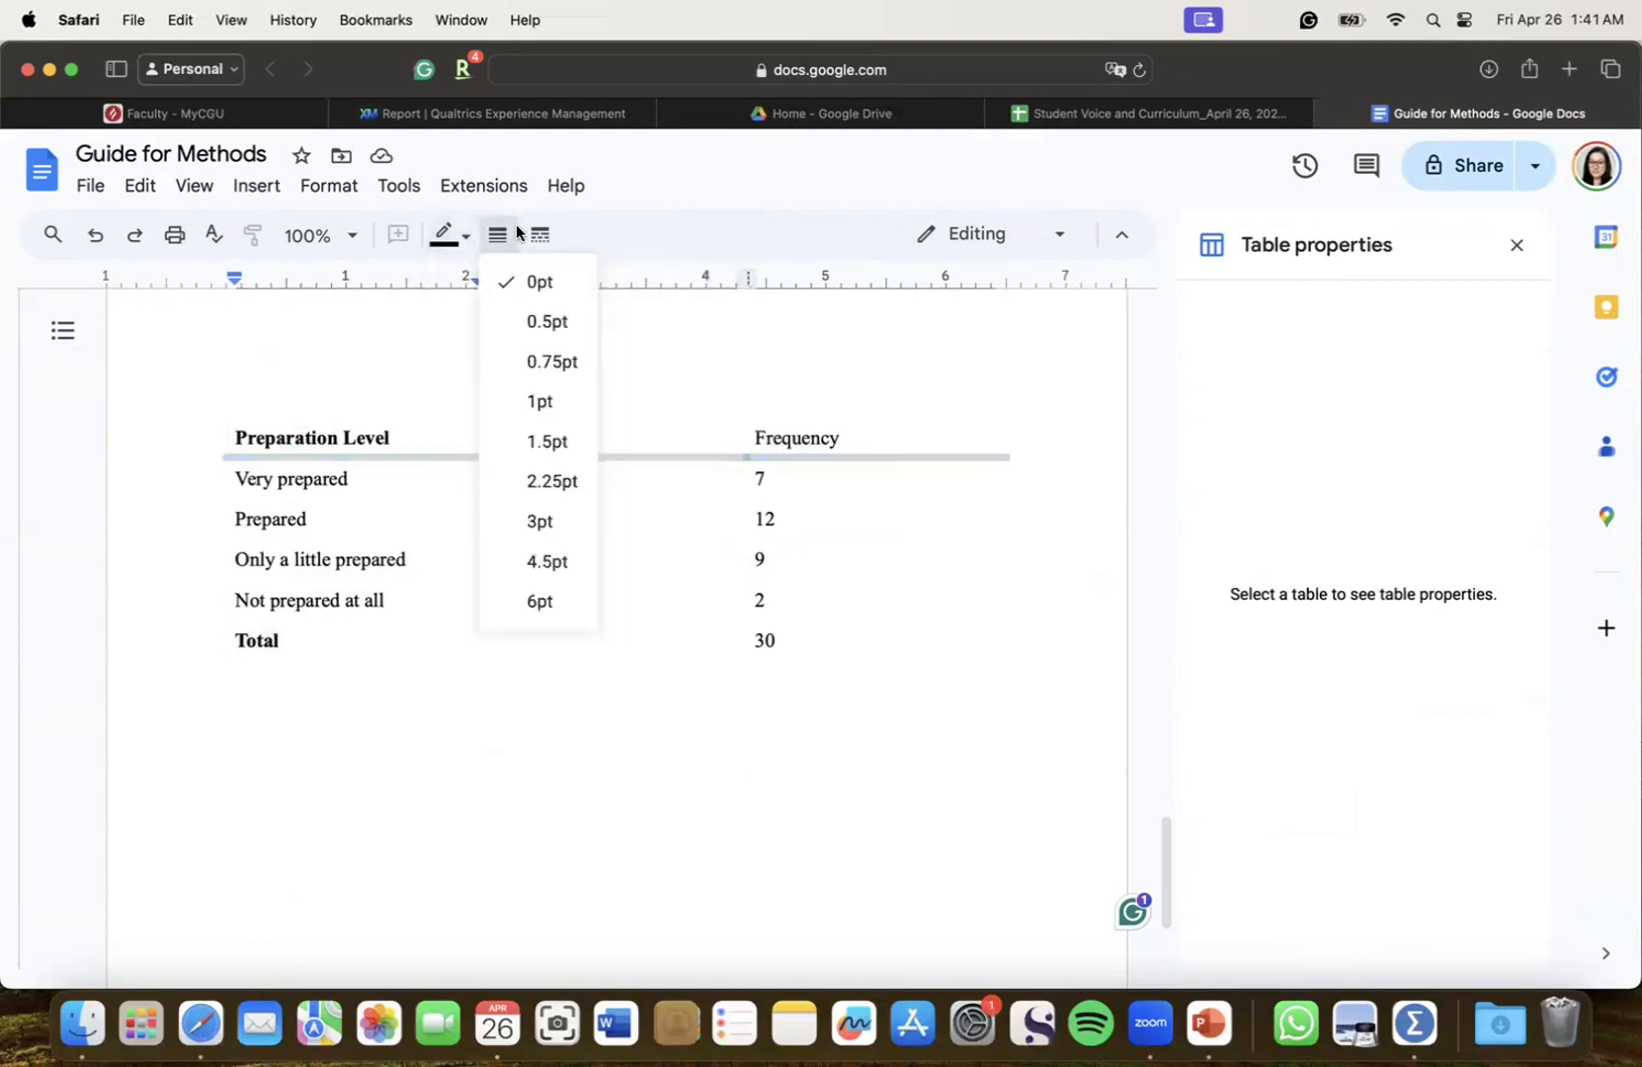
{"action": "left_click", "coordinate": [545, 395]}
Add a 1 pt border along the top edge of the header row, across all three columns
{"action": "left_click", "coordinate": [372, 425]}
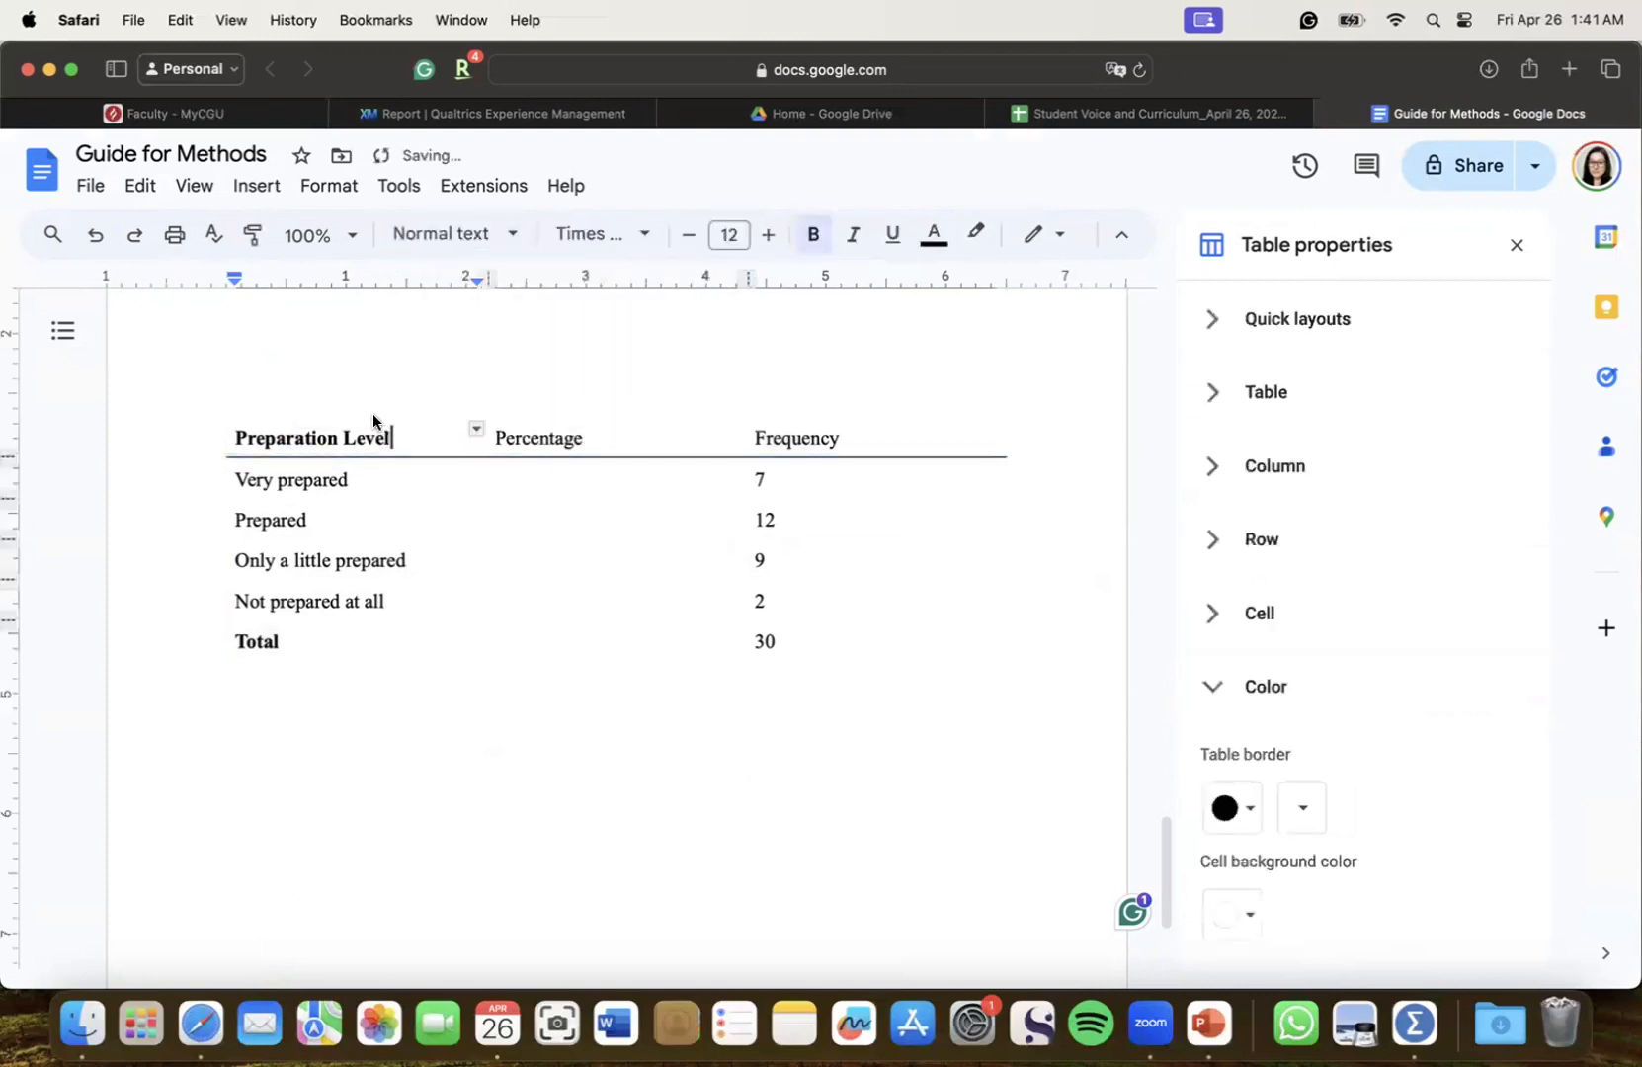
{"action": "left_click", "coordinate": [366, 415]}
{"action": "left_click", "coordinate": [633, 416], "text": "shift"}
{"action": "left_click", "coordinate": [790, 416], "text": "shift"}
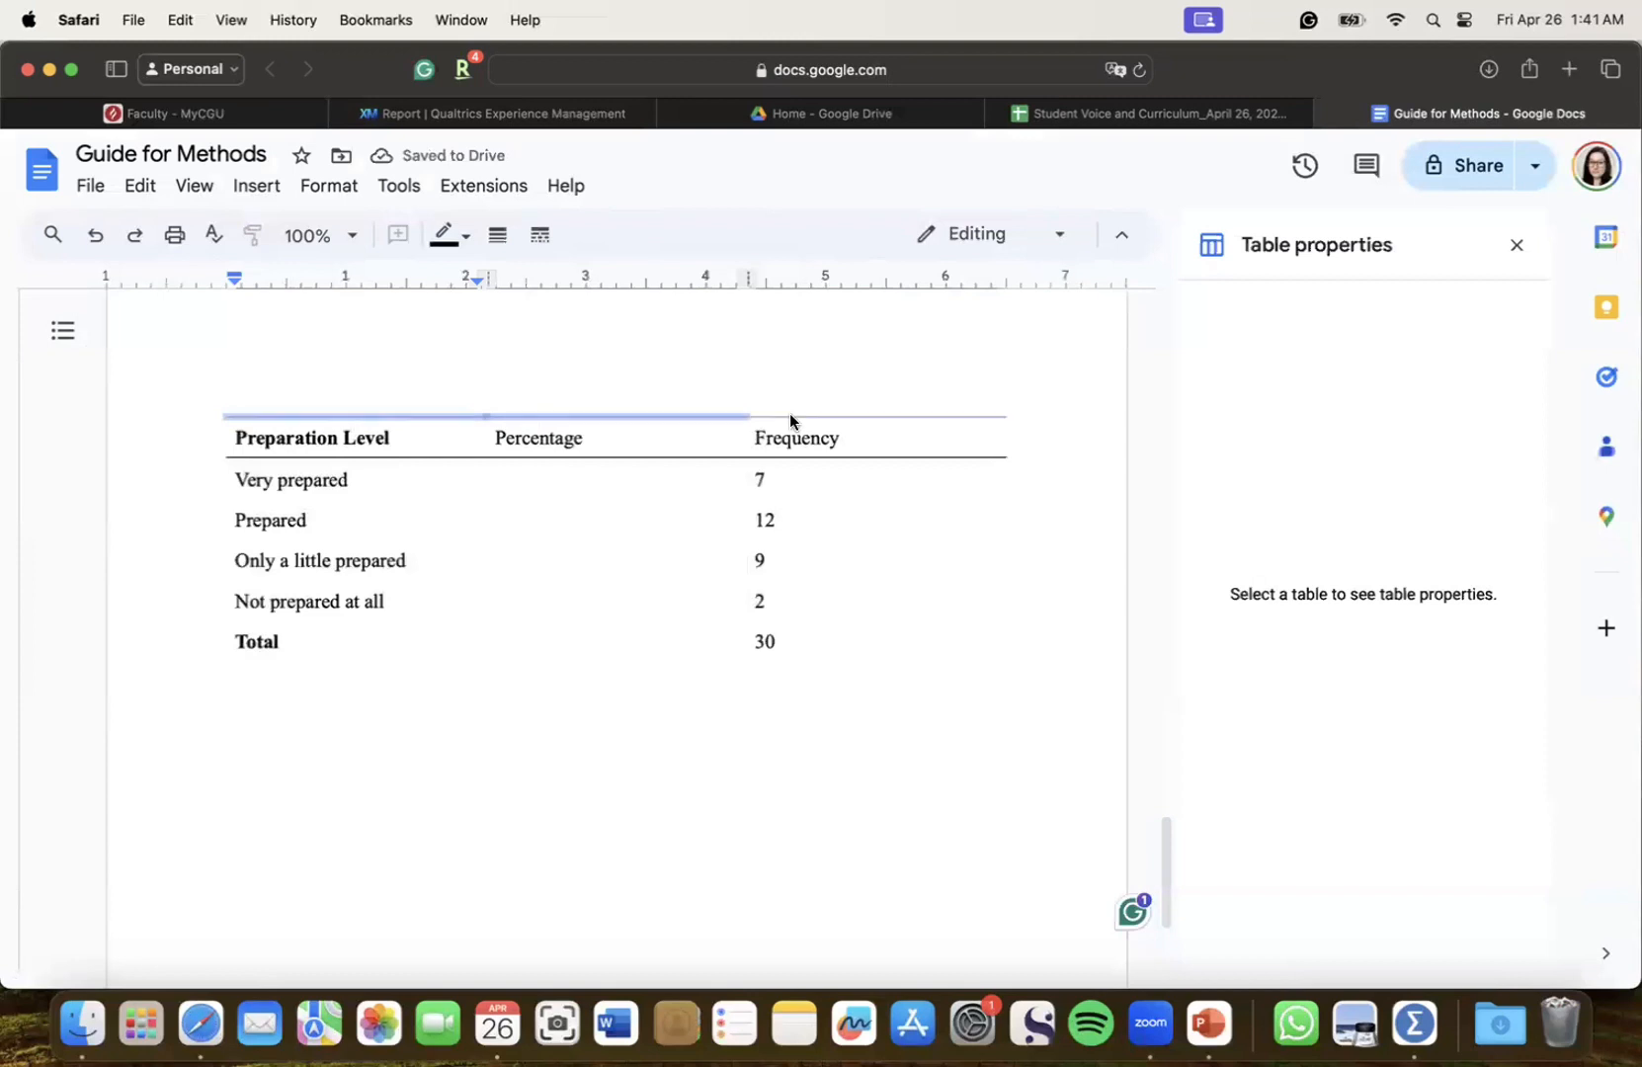
{"action": "left_click", "coordinate": [497, 234]}
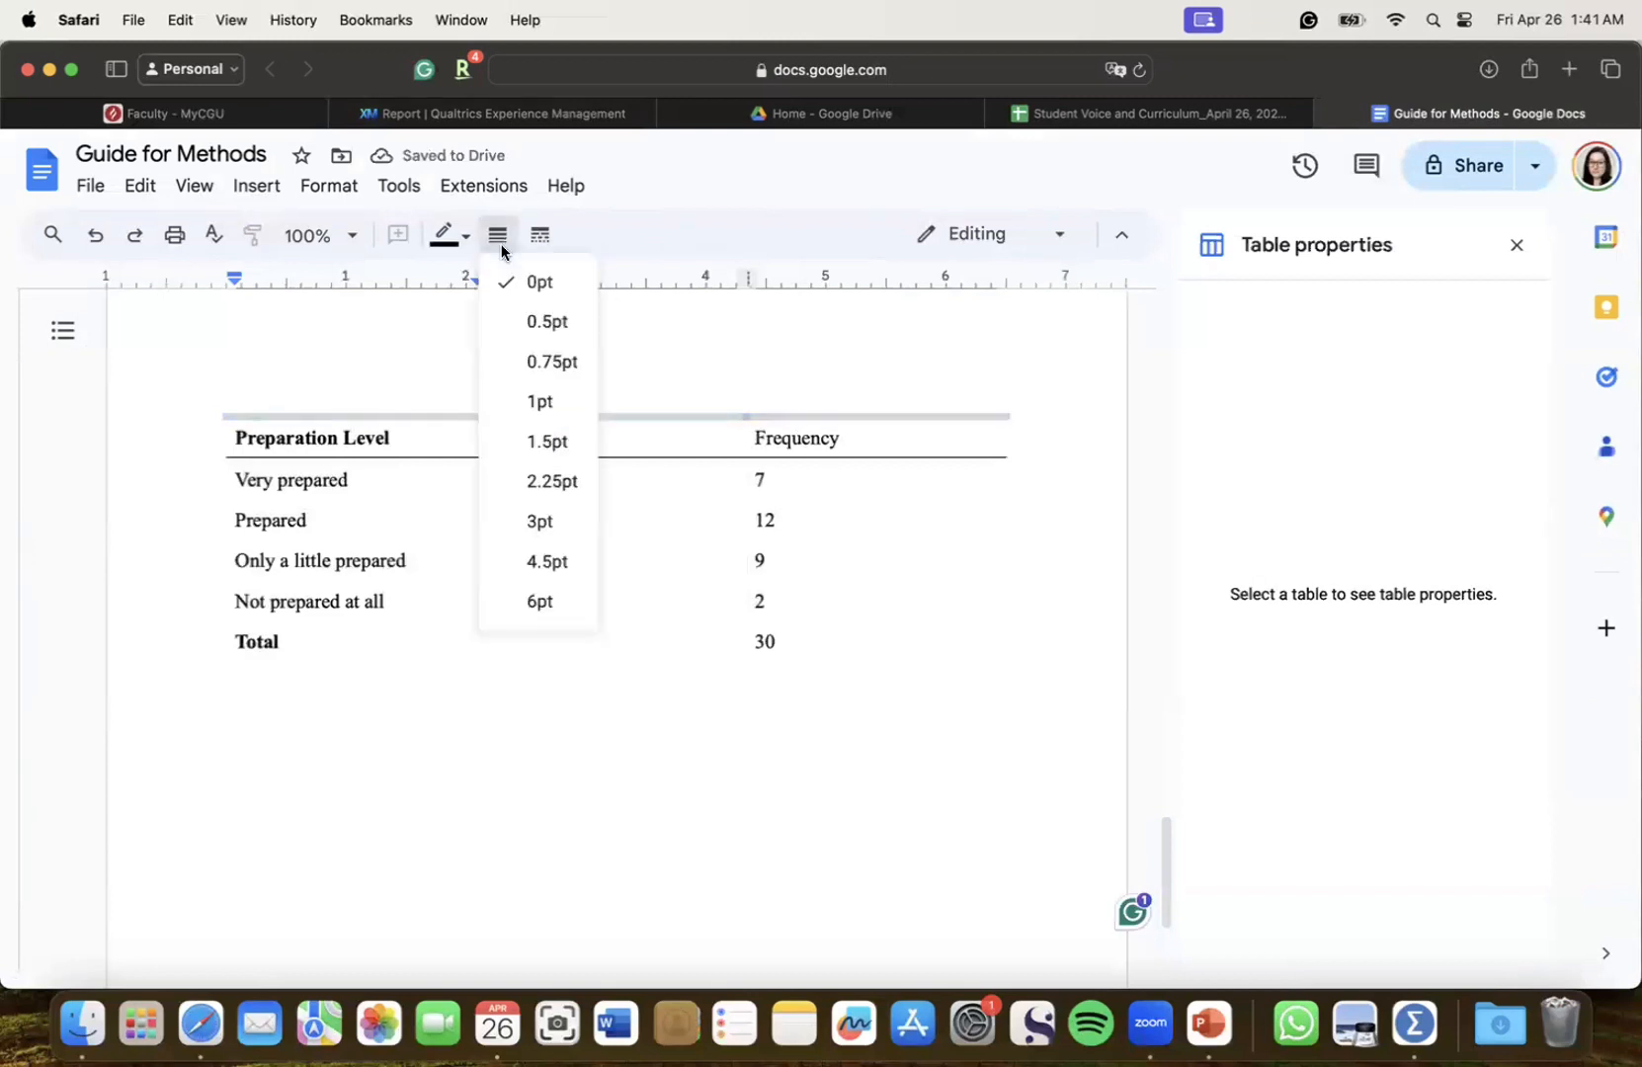
{"action": "left_click", "coordinate": [547, 405]}
{"action": "left_click", "coordinate": [704, 557]}
Add the bold label "Table 3." above the preparation-level table, followed by a new non-bold line
{"action": "left_click", "coordinate": [283, 400]}
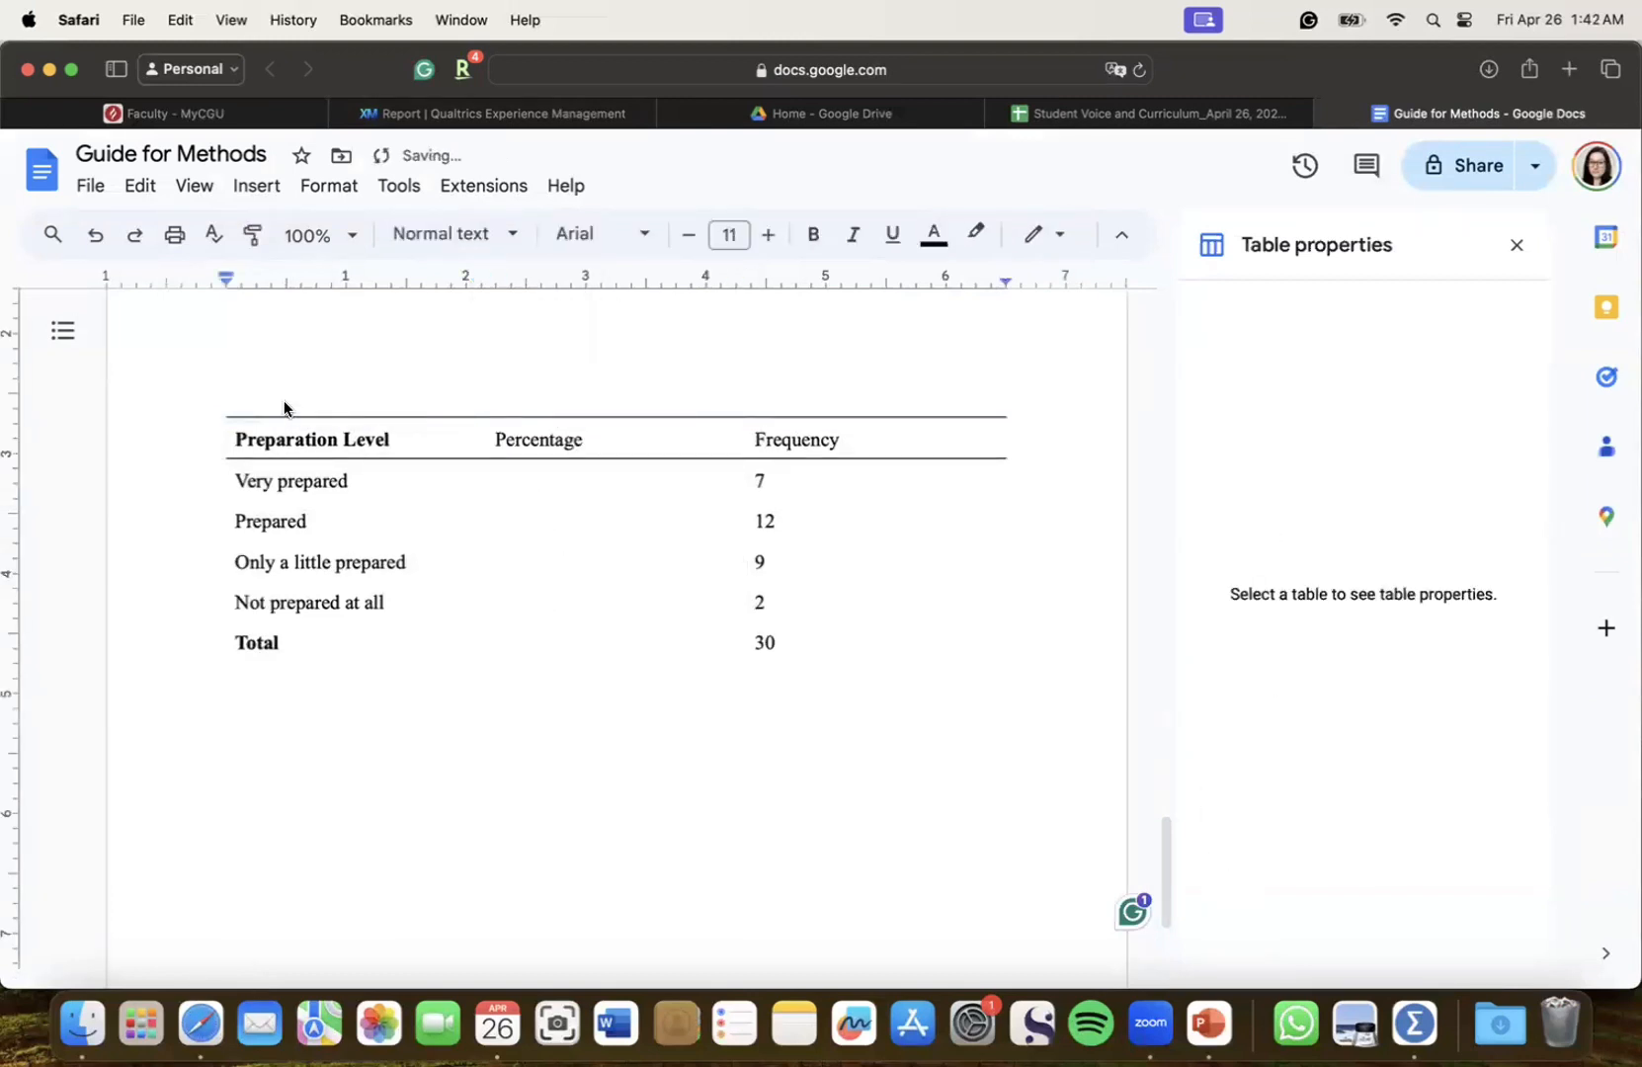
{"action": "key", "text": "super+b"}
{"action": "type", "text": "Table"}
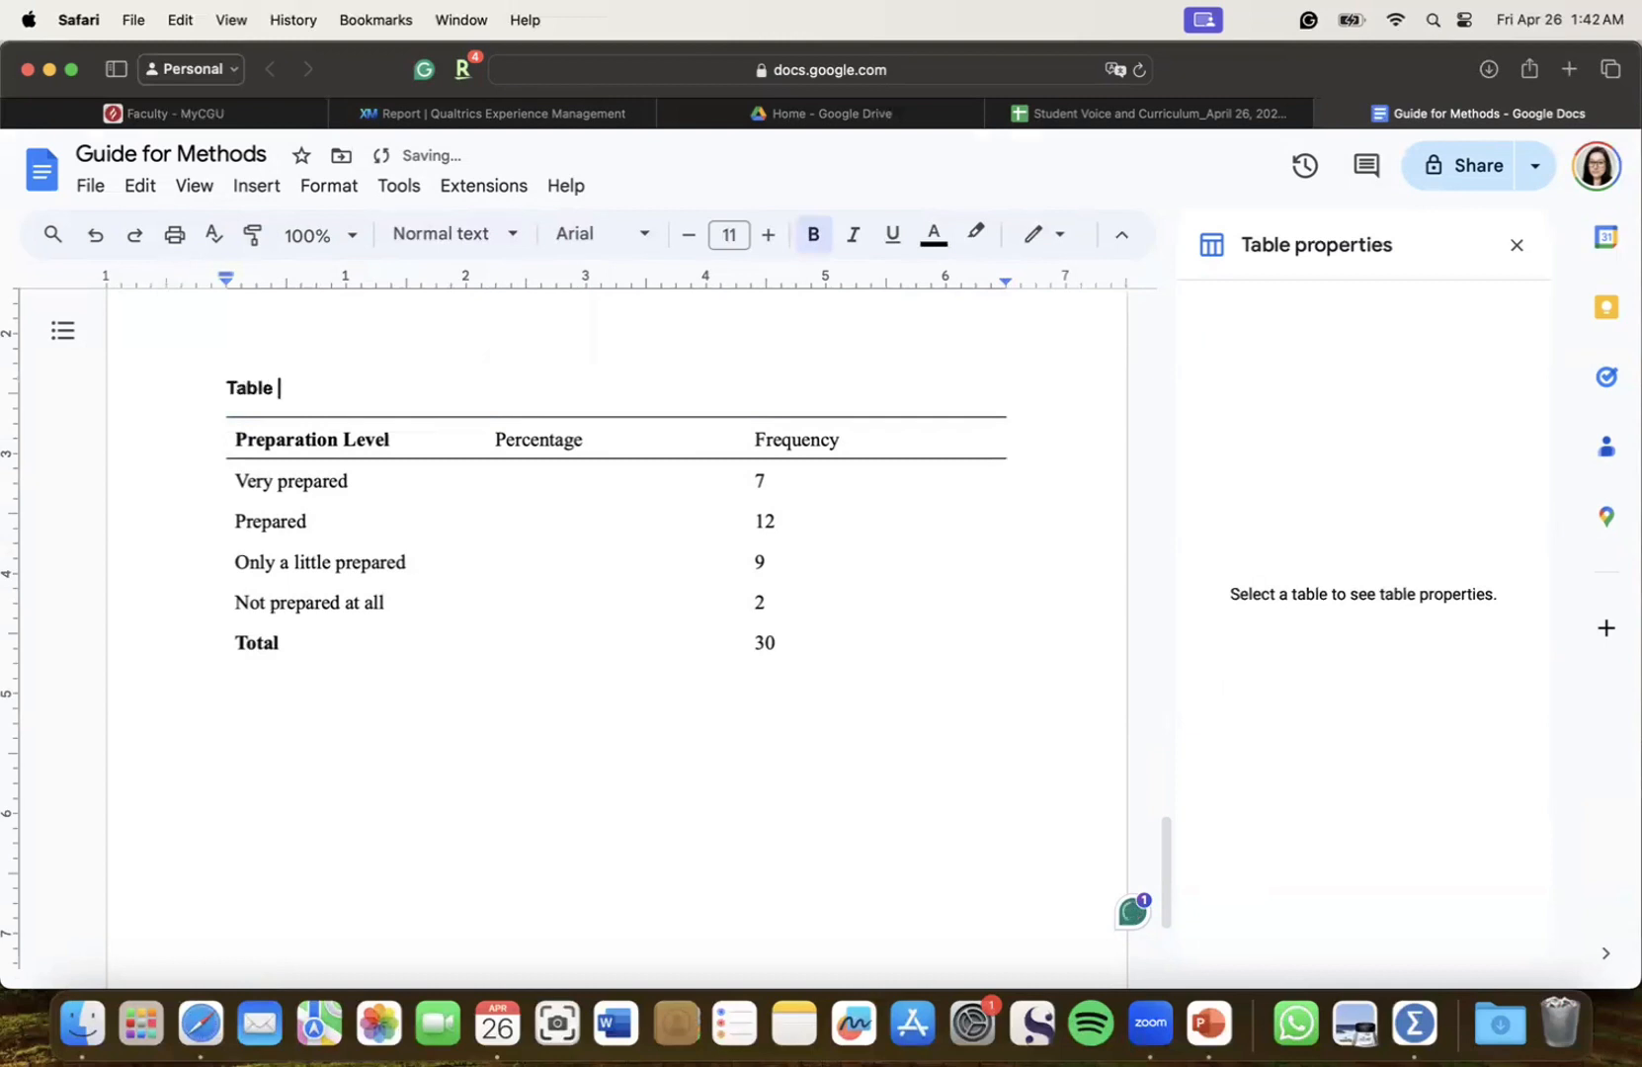
{"action": "type", "text": " 3."}
{"action": "key", "text": "super+b"}
{"action": "key", "text": "Return"}
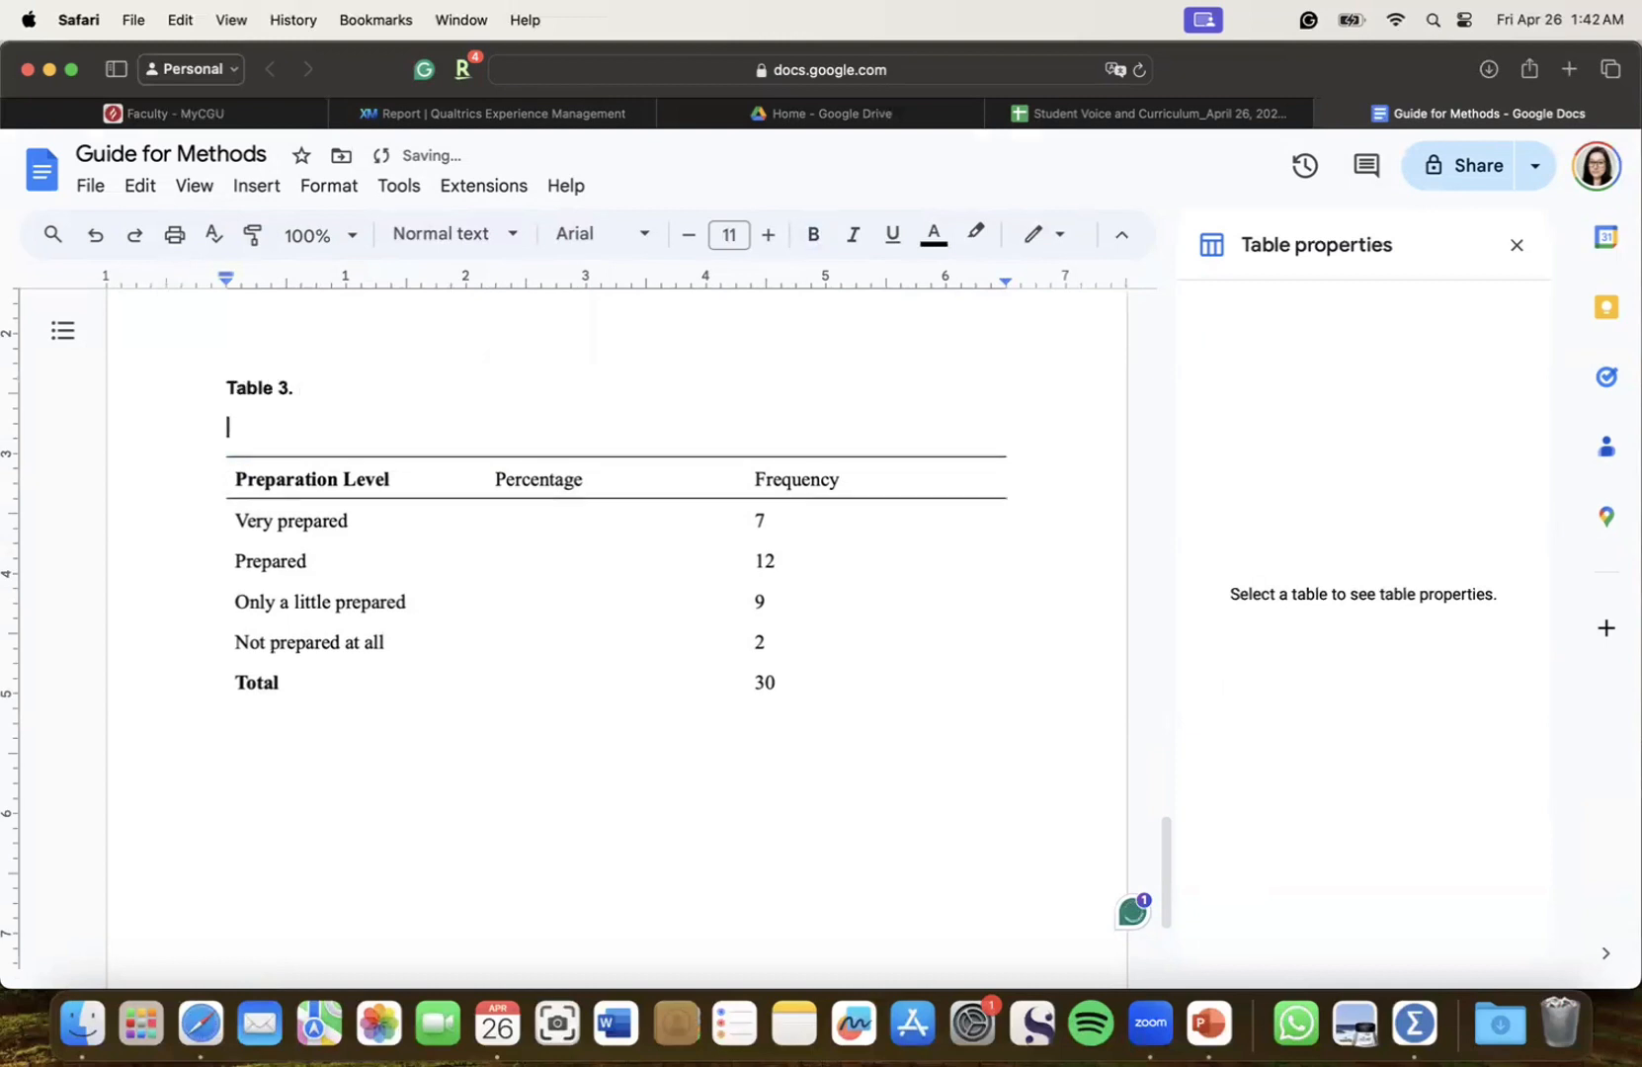
Enter the italic, non-underlined title "Percentage Distribution for Preparation Level" beneath the Table 3 label
{"action": "key", "text": "super+i"}
{"action": "key", "text": "super+u"}
{"action": "type", "text": "Perc"}
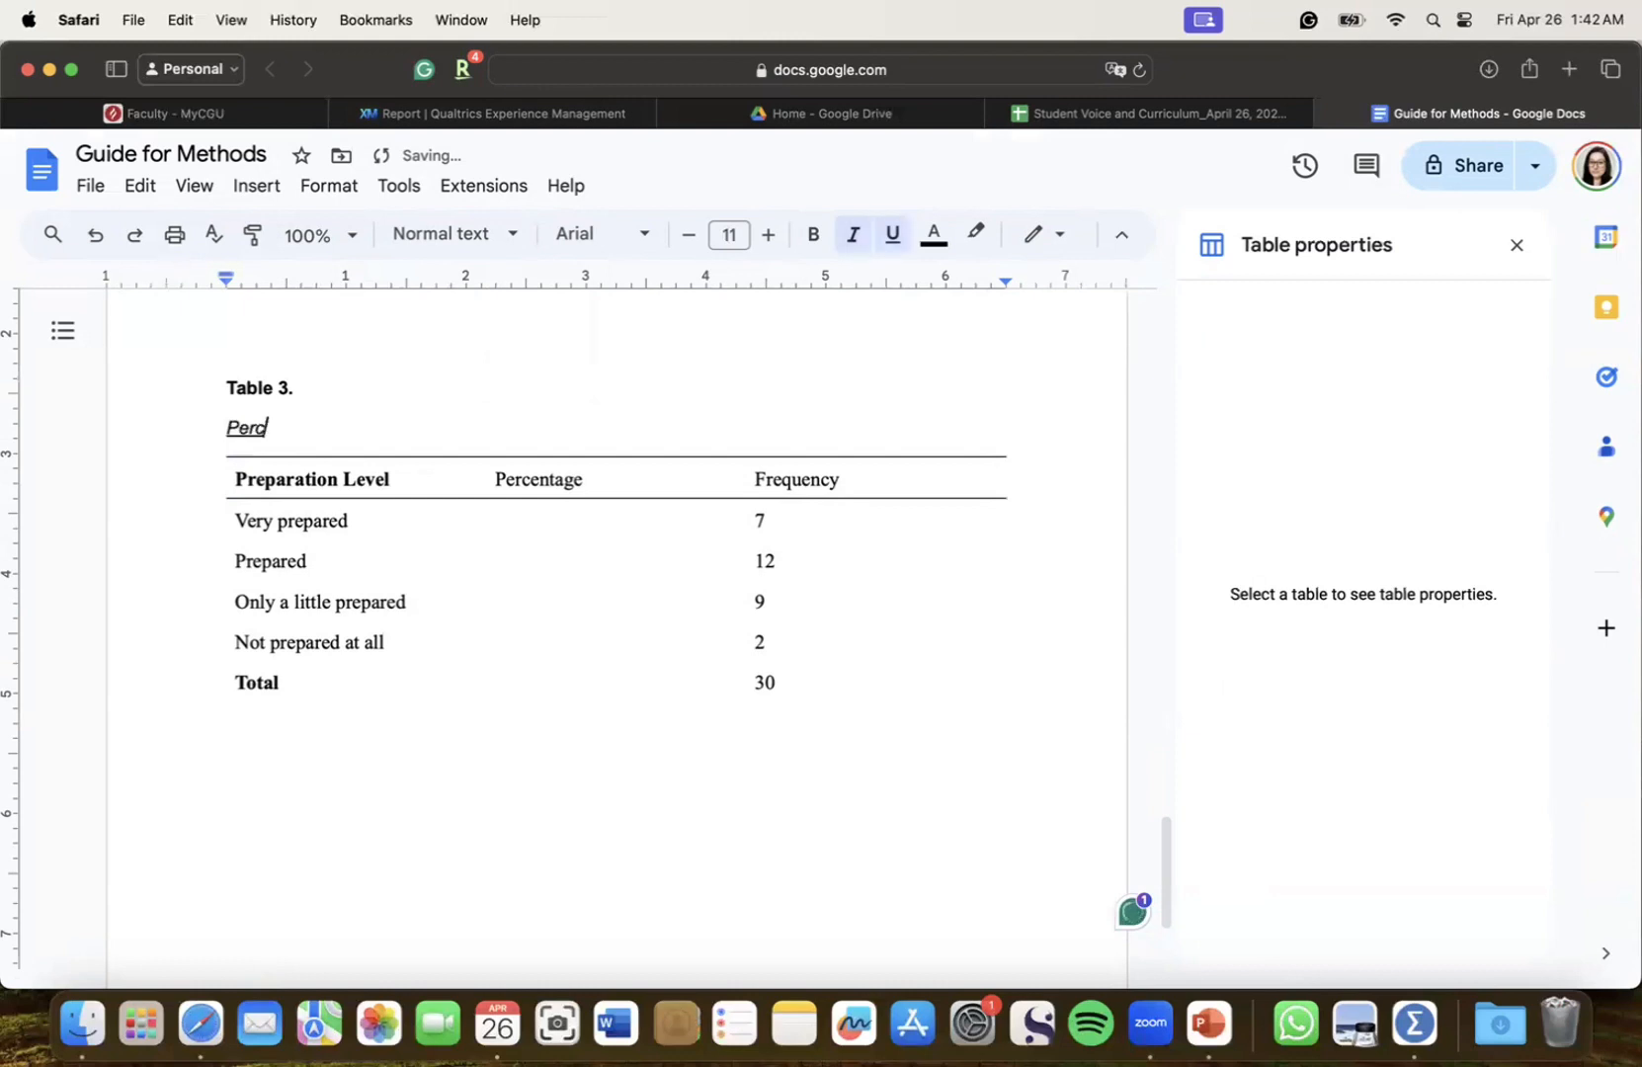
{"action": "key", "text": "super+u"}
{"action": "type", "text": "Percen"}
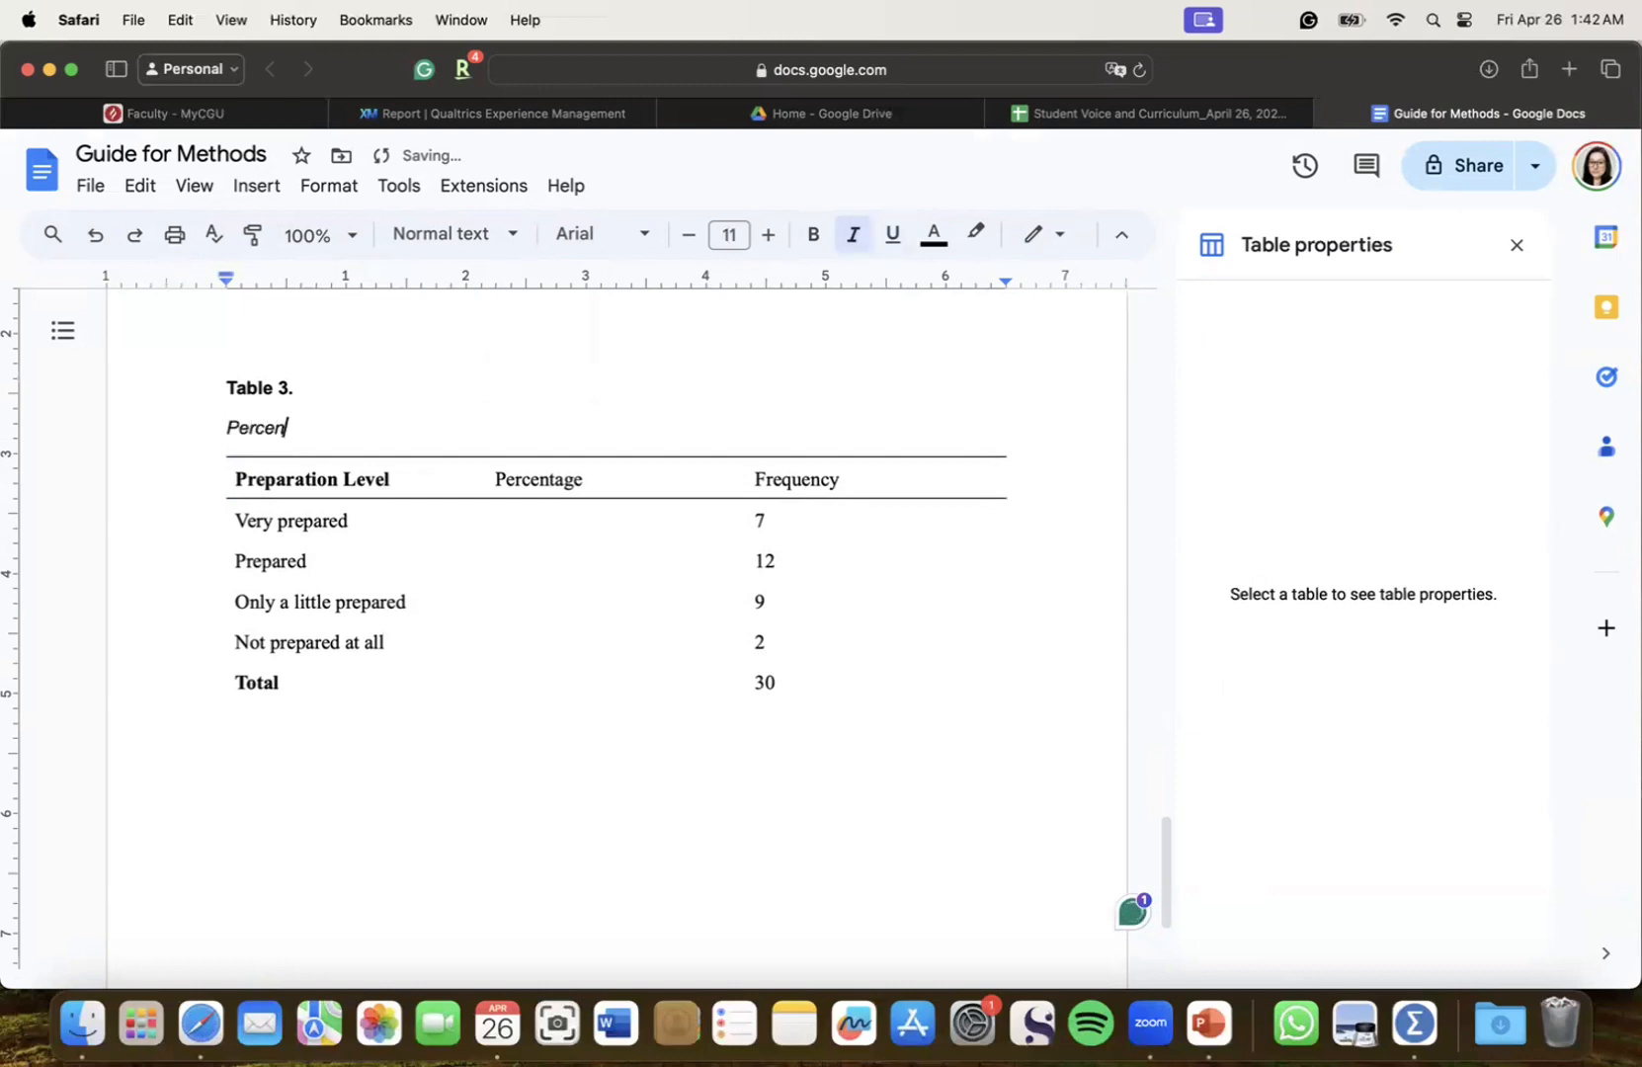
{"action": "type", "text": "tage Distribution "}
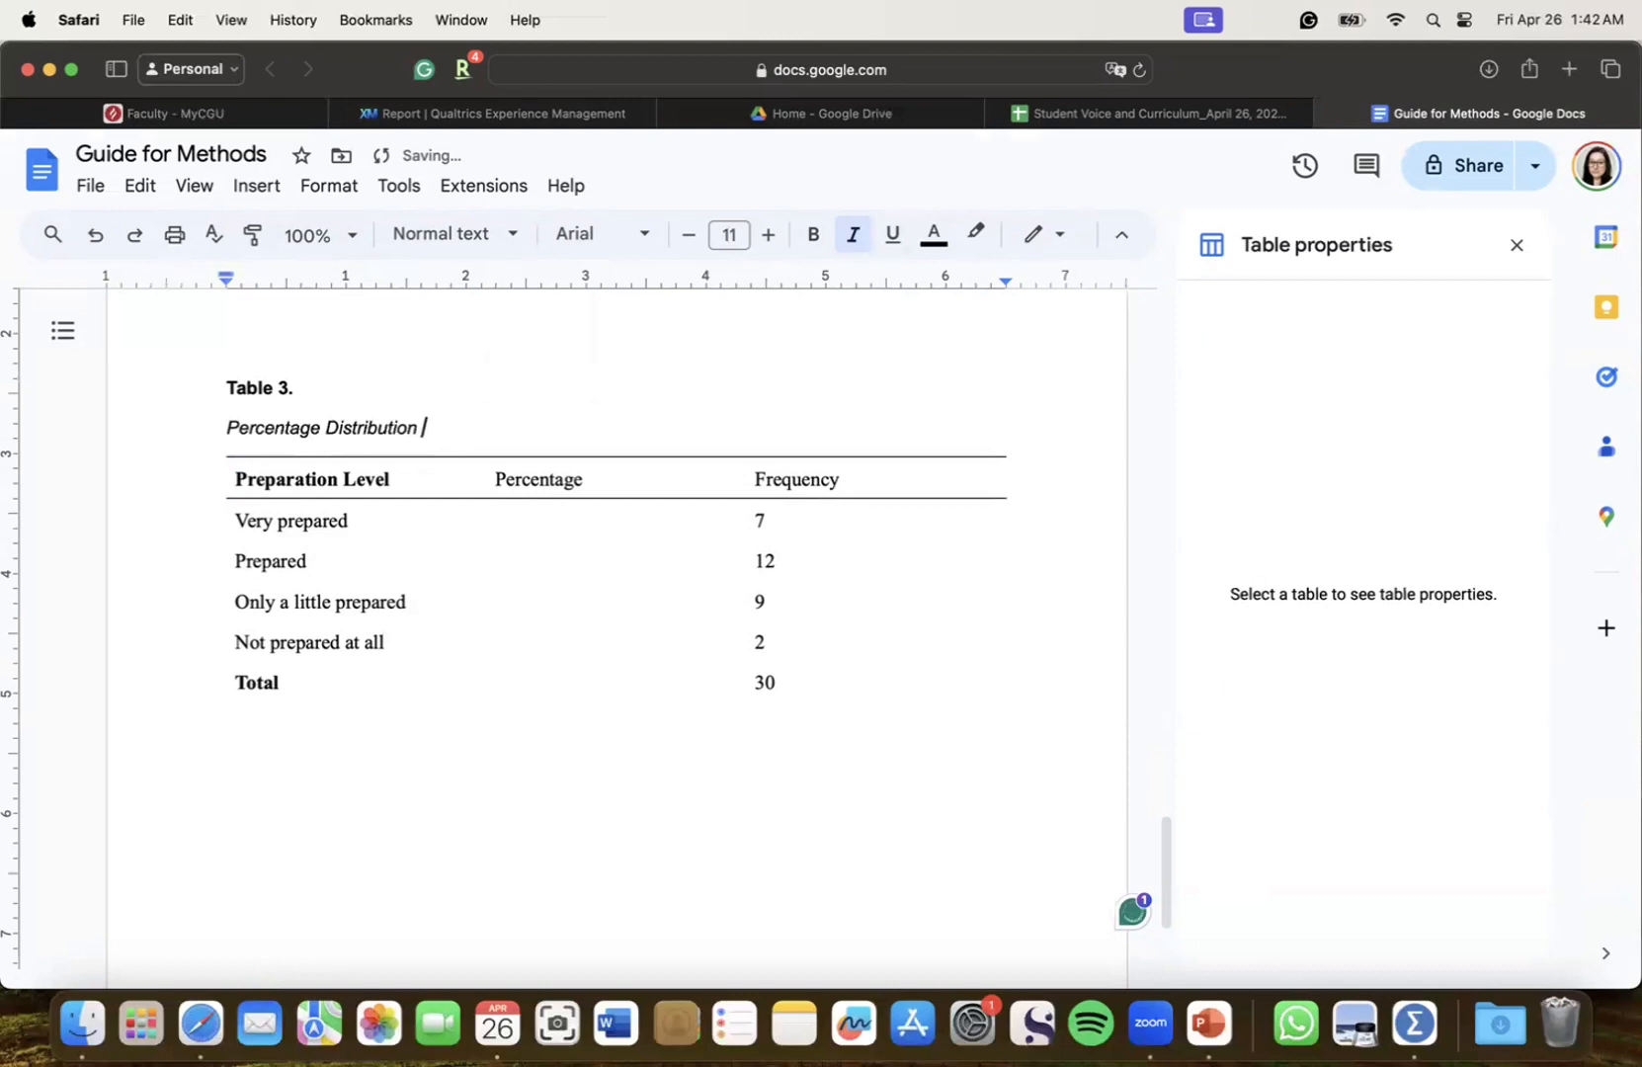
{"action": "type", "text": "for Preparation Level"}
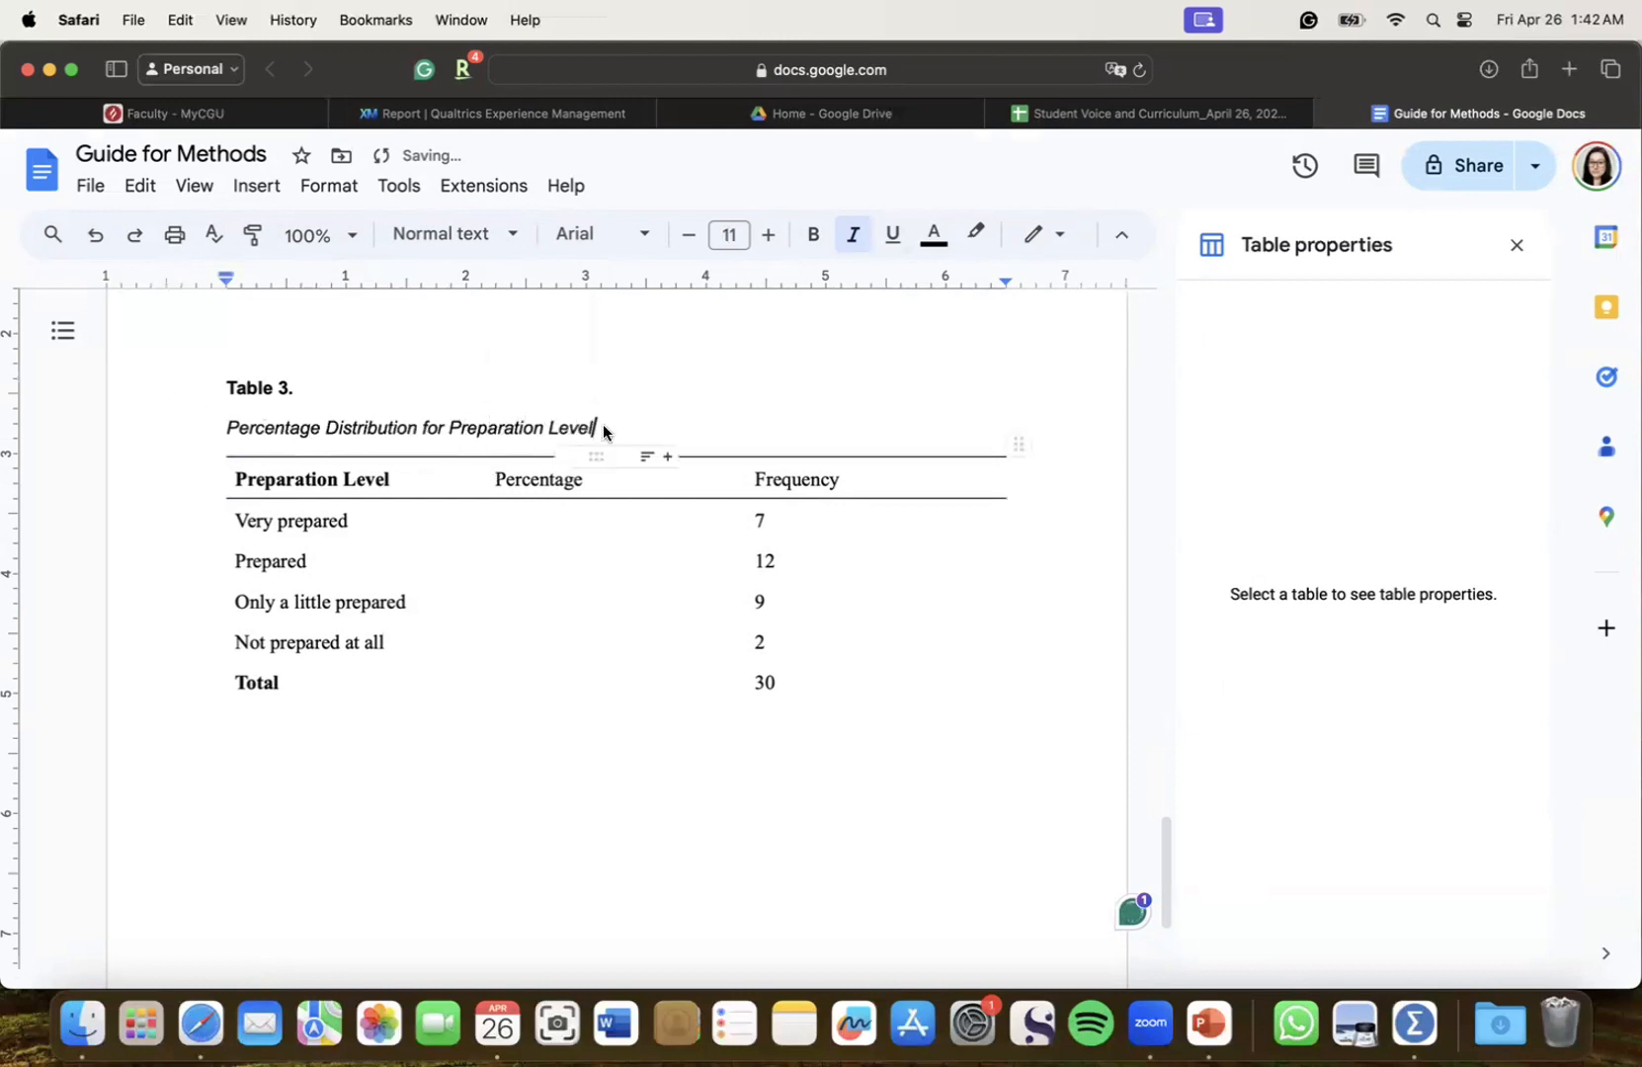
Format the Table 3 label, title and whole table in Times New Roman, size 12
{"action": "left_click_drag", "start_coordinate": [226, 393], "coordinate": [806, 654]}
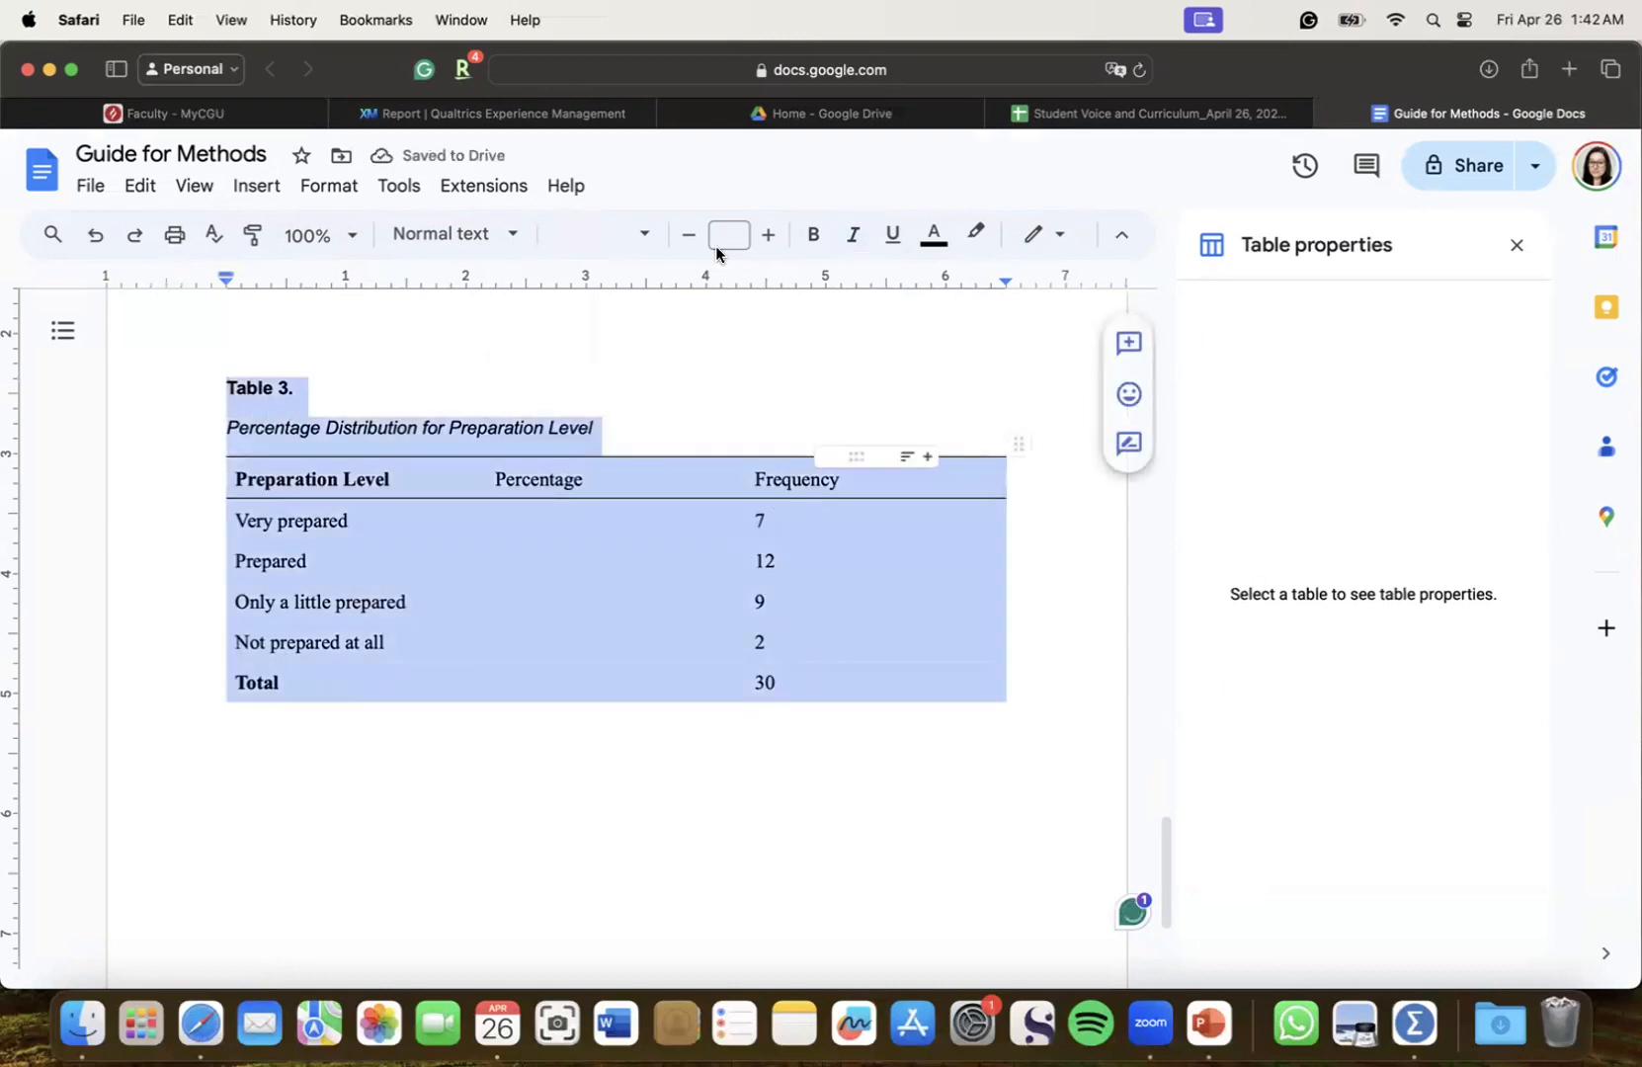
{"action": "left_click", "coordinate": [603, 234]}
{"action": "left_click", "coordinate": [713, 241]}
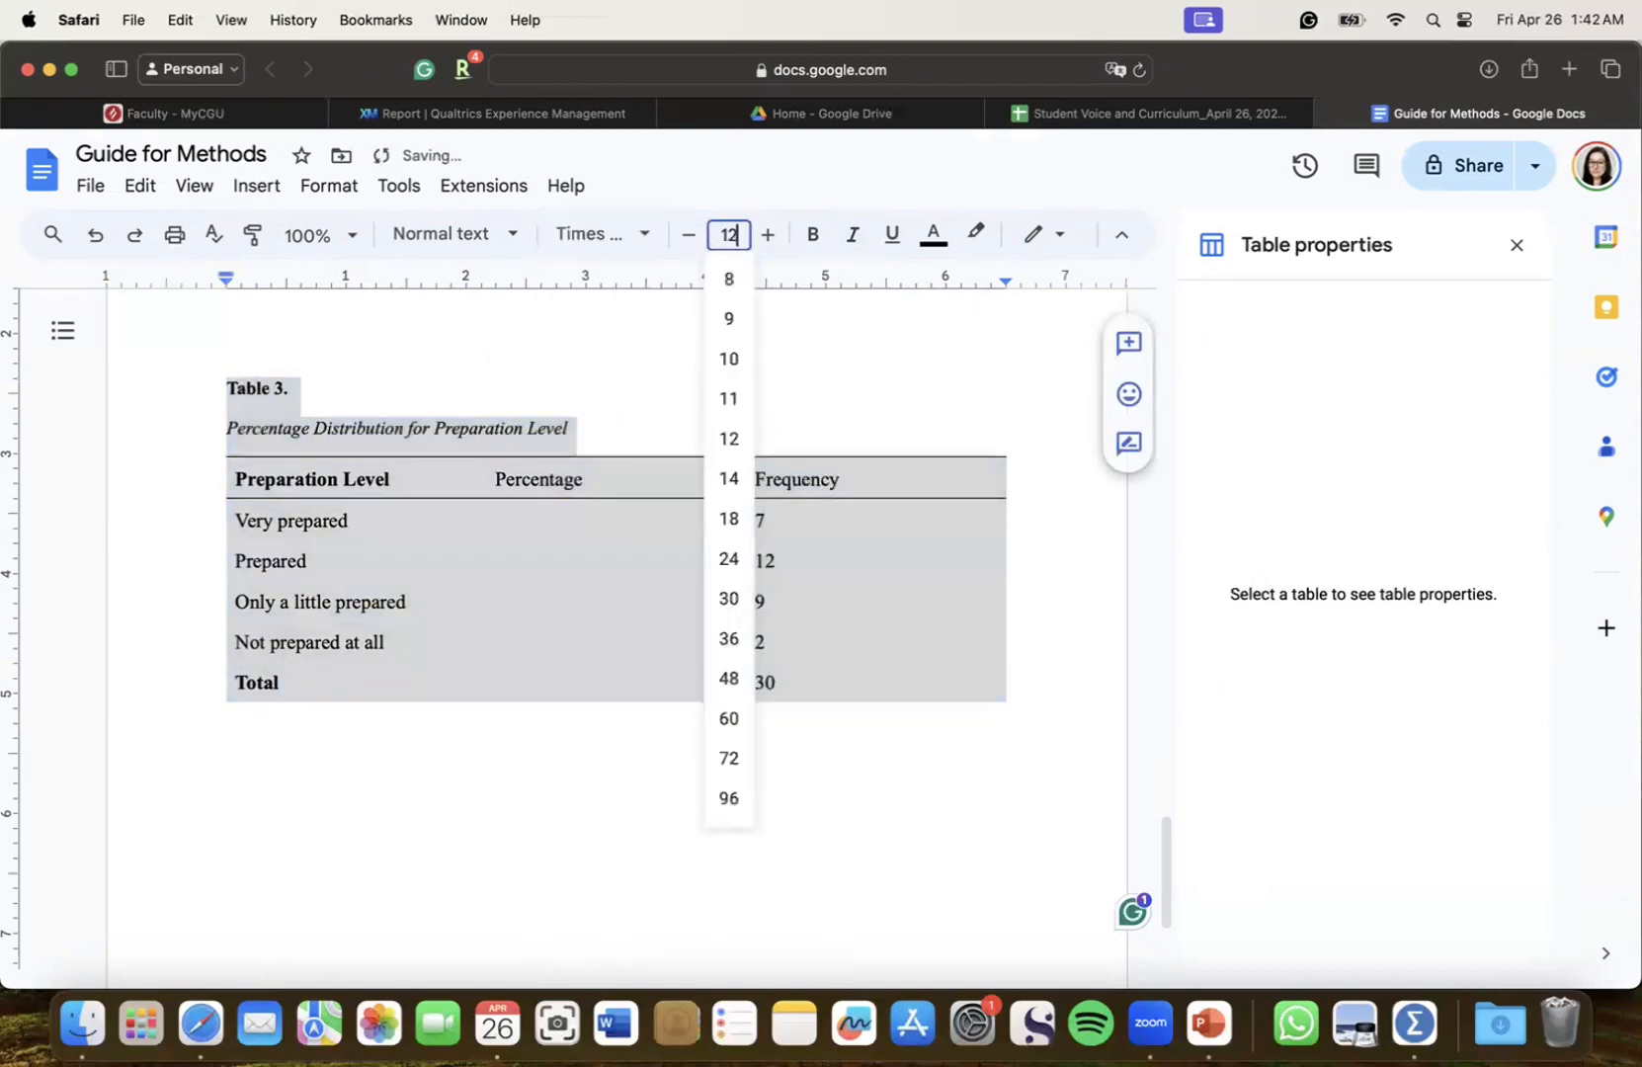
{"action": "left_click", "coordinate": [729, 435]}
{"action": "left_click", "coordinate": [612, 790]}
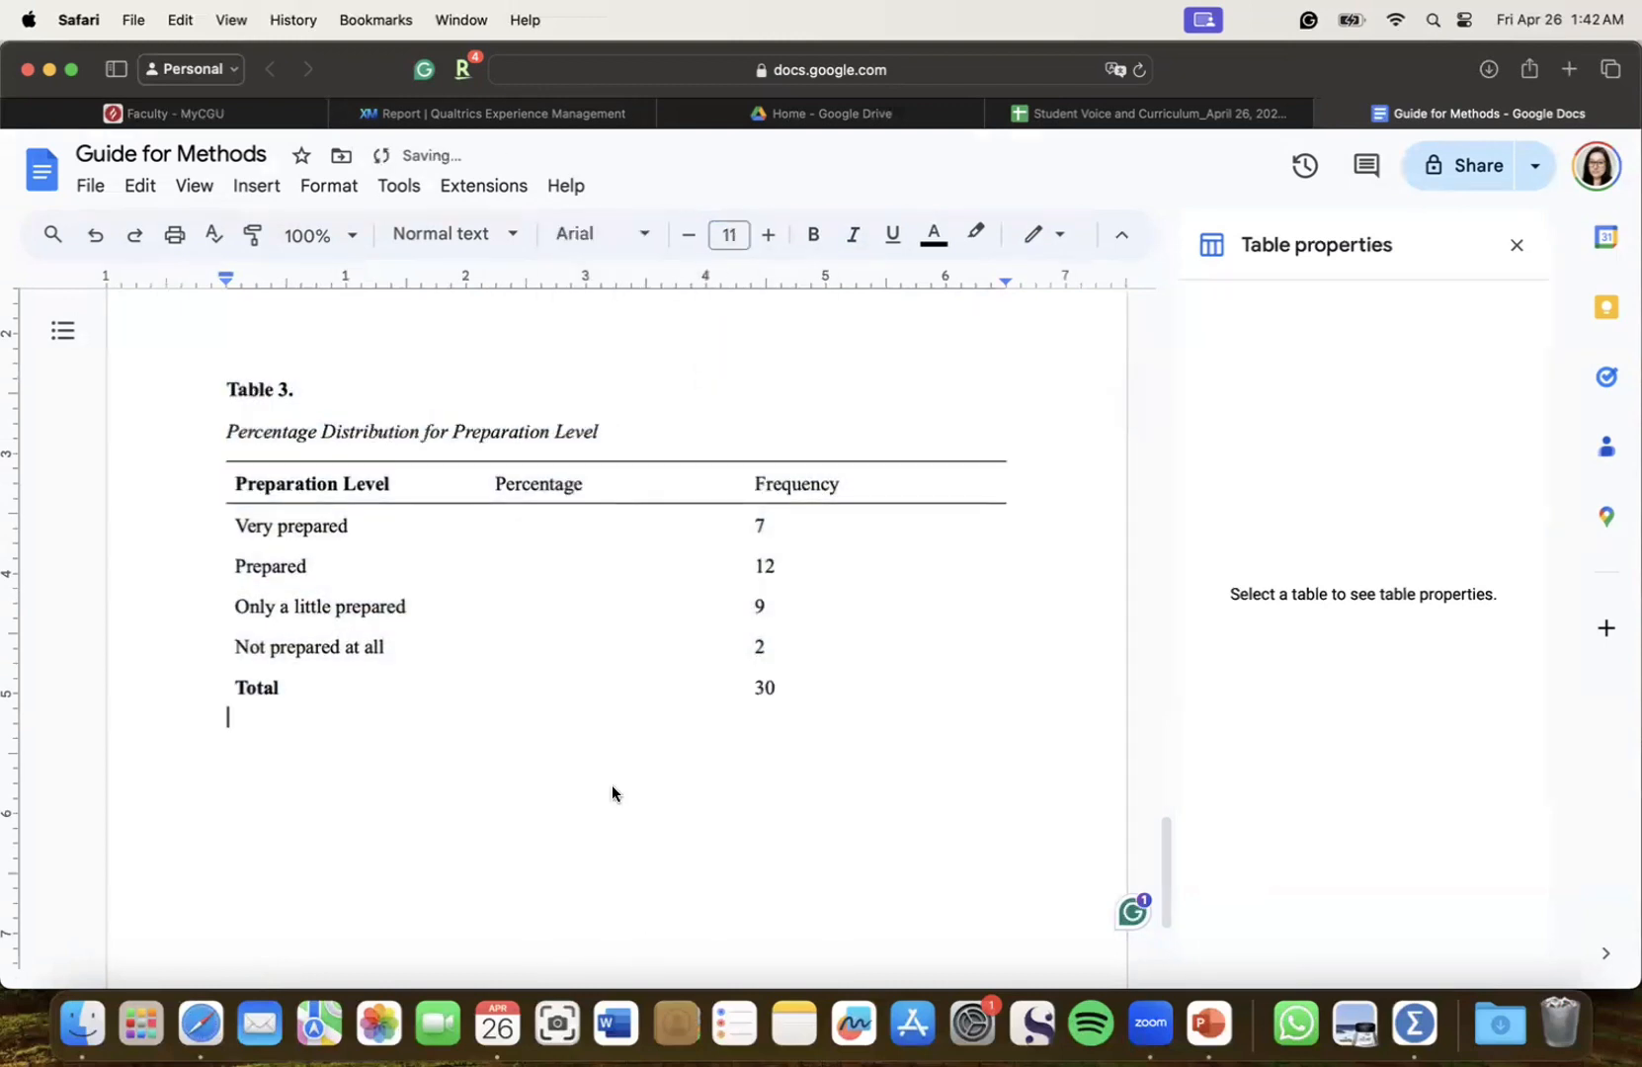
Review Tables 1 and 2, close the table properties, and add the bold label "Table 4." below the preparation-level table
{"action": "scroll", "coordinate": [611, 785], "scroll_direction": "up", "scroll_amount": 15}
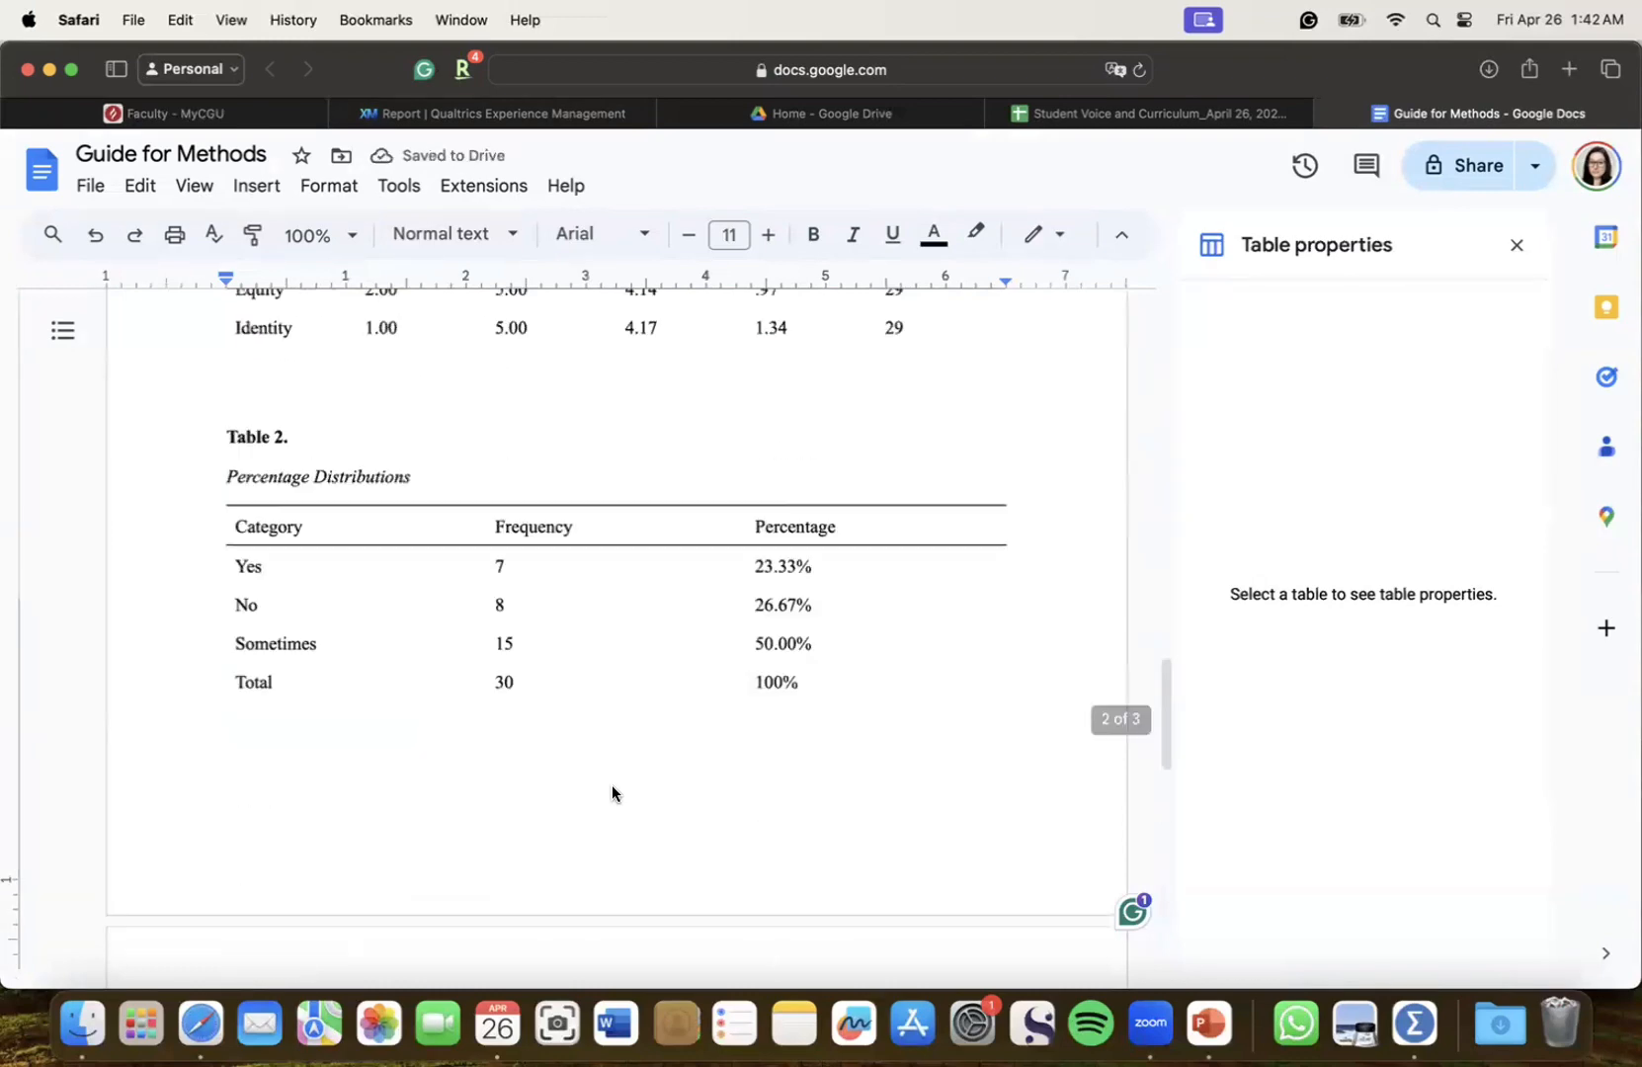
{"action": "scroll", "coordinate": [667, 732], "scroll_direction": "down", "scroll_amount": 6}
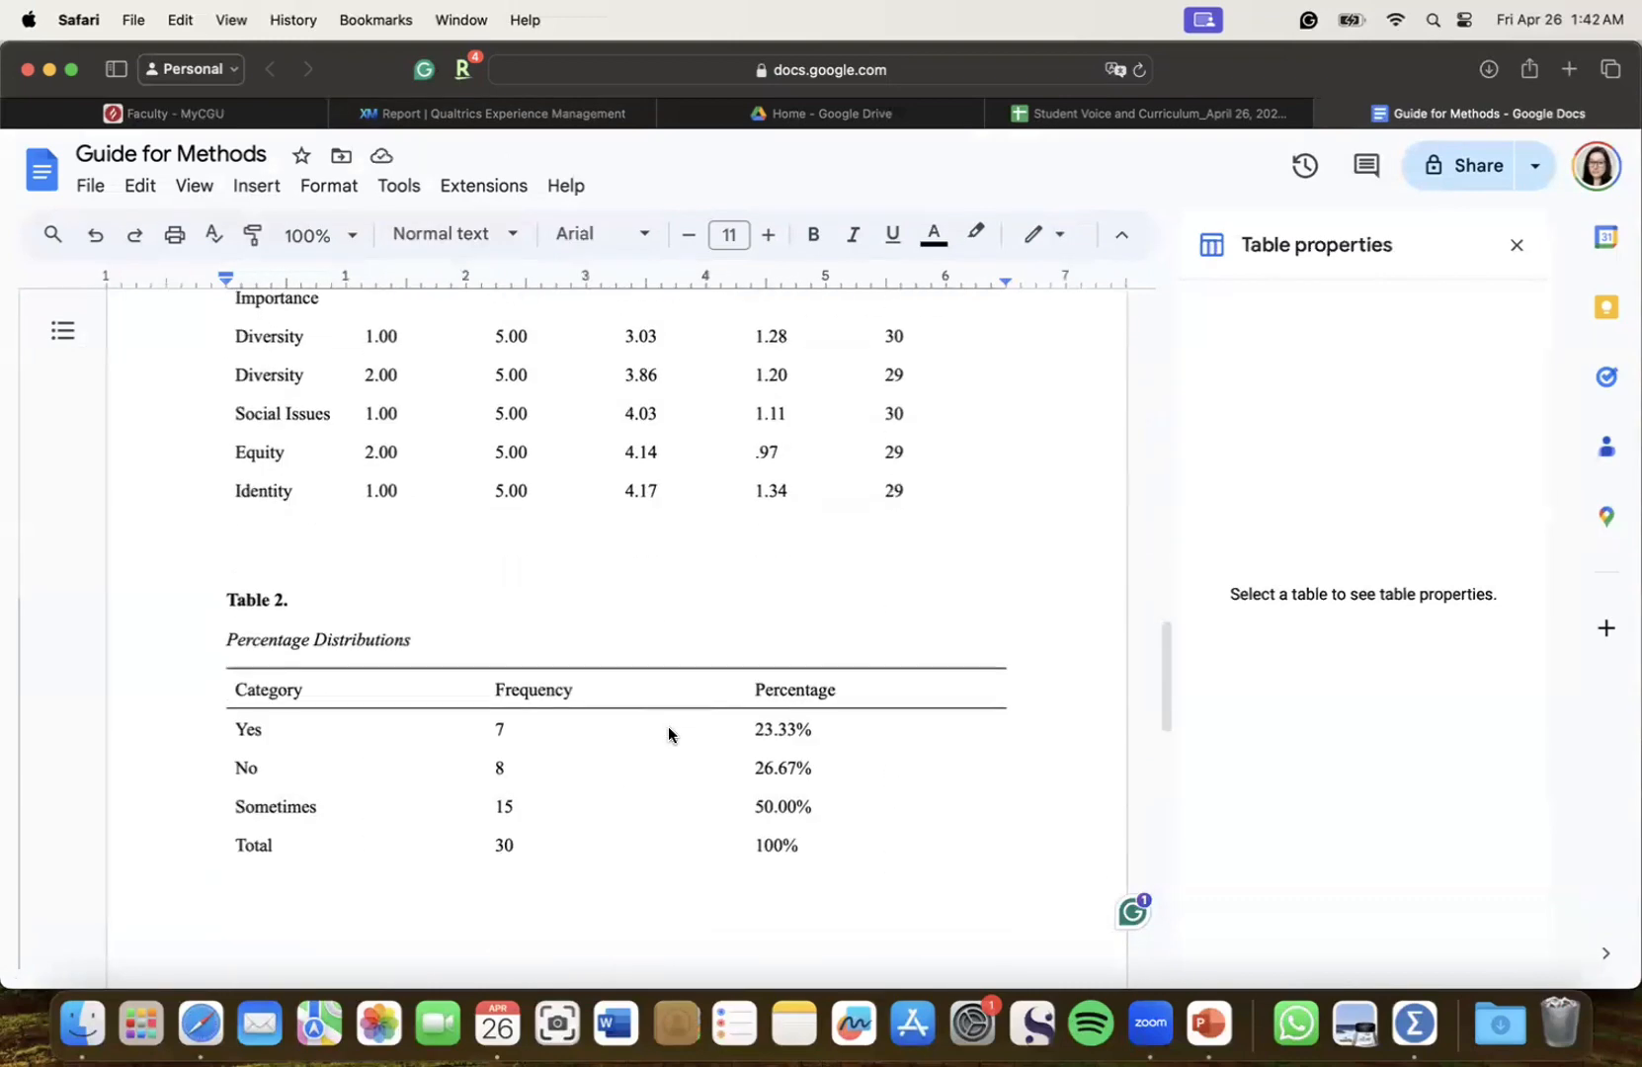
{"action": "scroll", "coordinate": [475, 588], "scroll_direction": "up", "scroll_amount": 8}
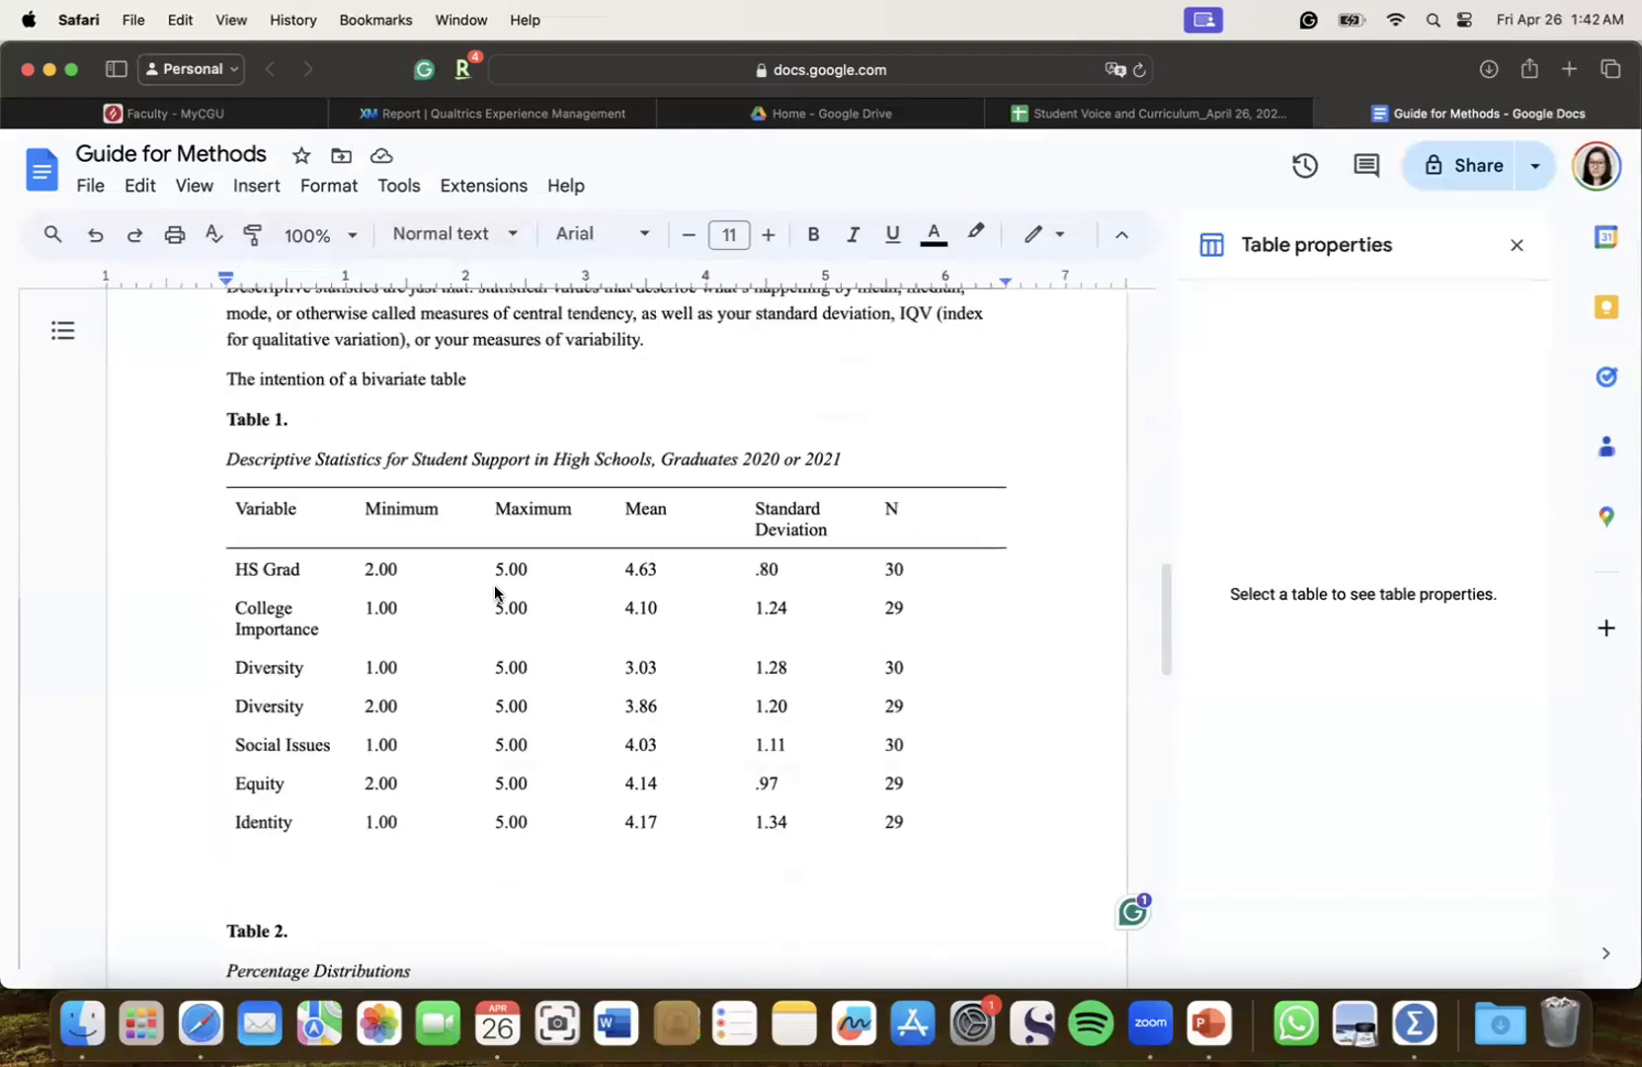
{"action": "scroll", "coordinate": [840, 642], "scroll_direction": "down", "scroll_amount": 15}
{"action": "scroll", "coordinate": [840, 644], "scroll_direction": "down", "scroll_amount": 6}
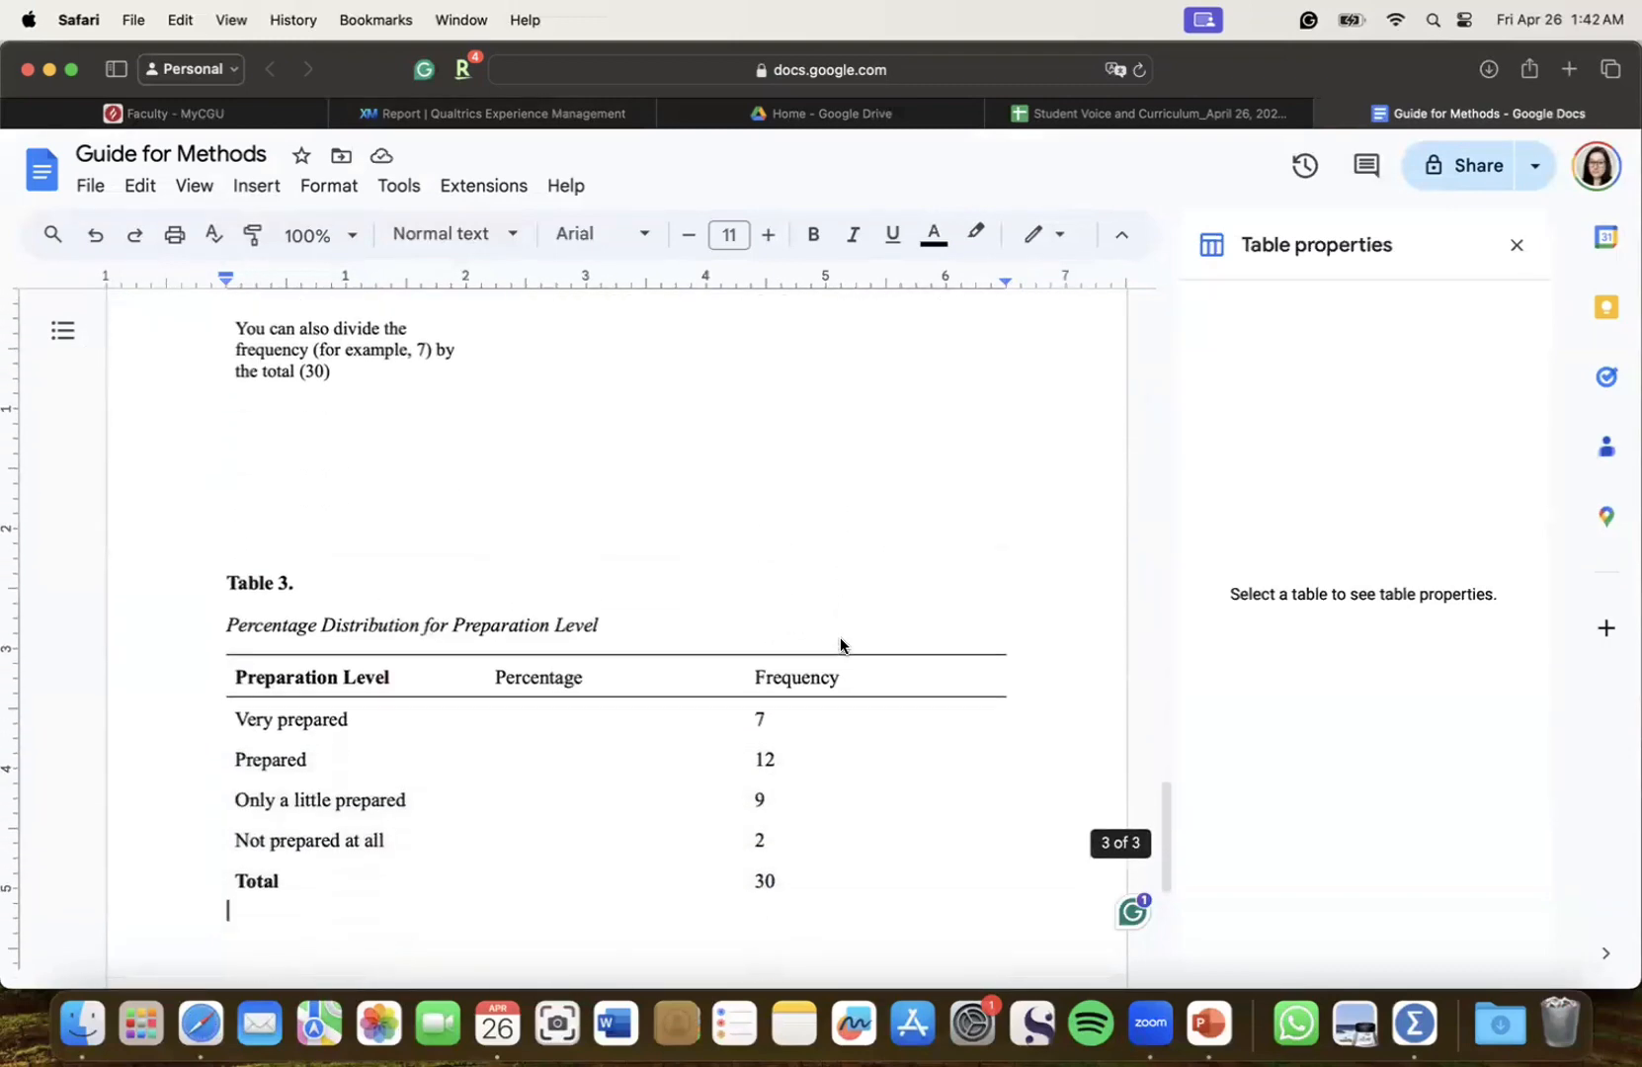
{"action": "key", "text": "Return"}
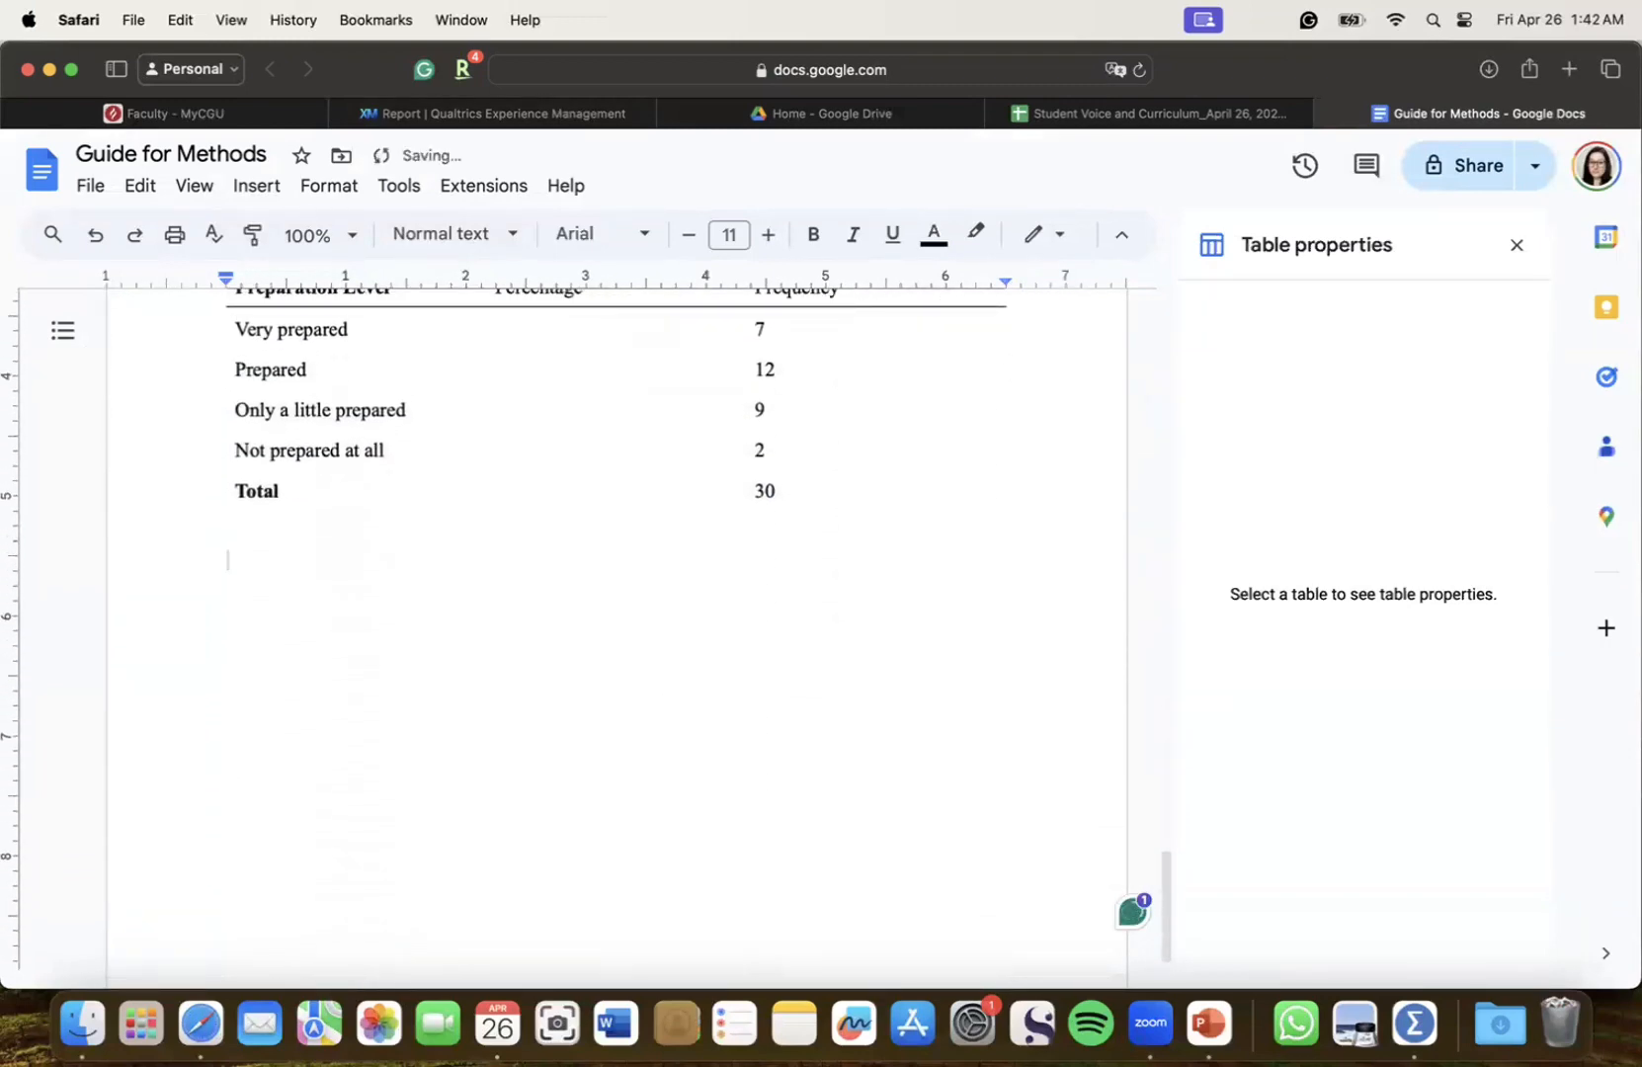
{"action": "scroll", "coordinate": [617, 494], "scroll_direction": "up", "scroll_amount": 2}
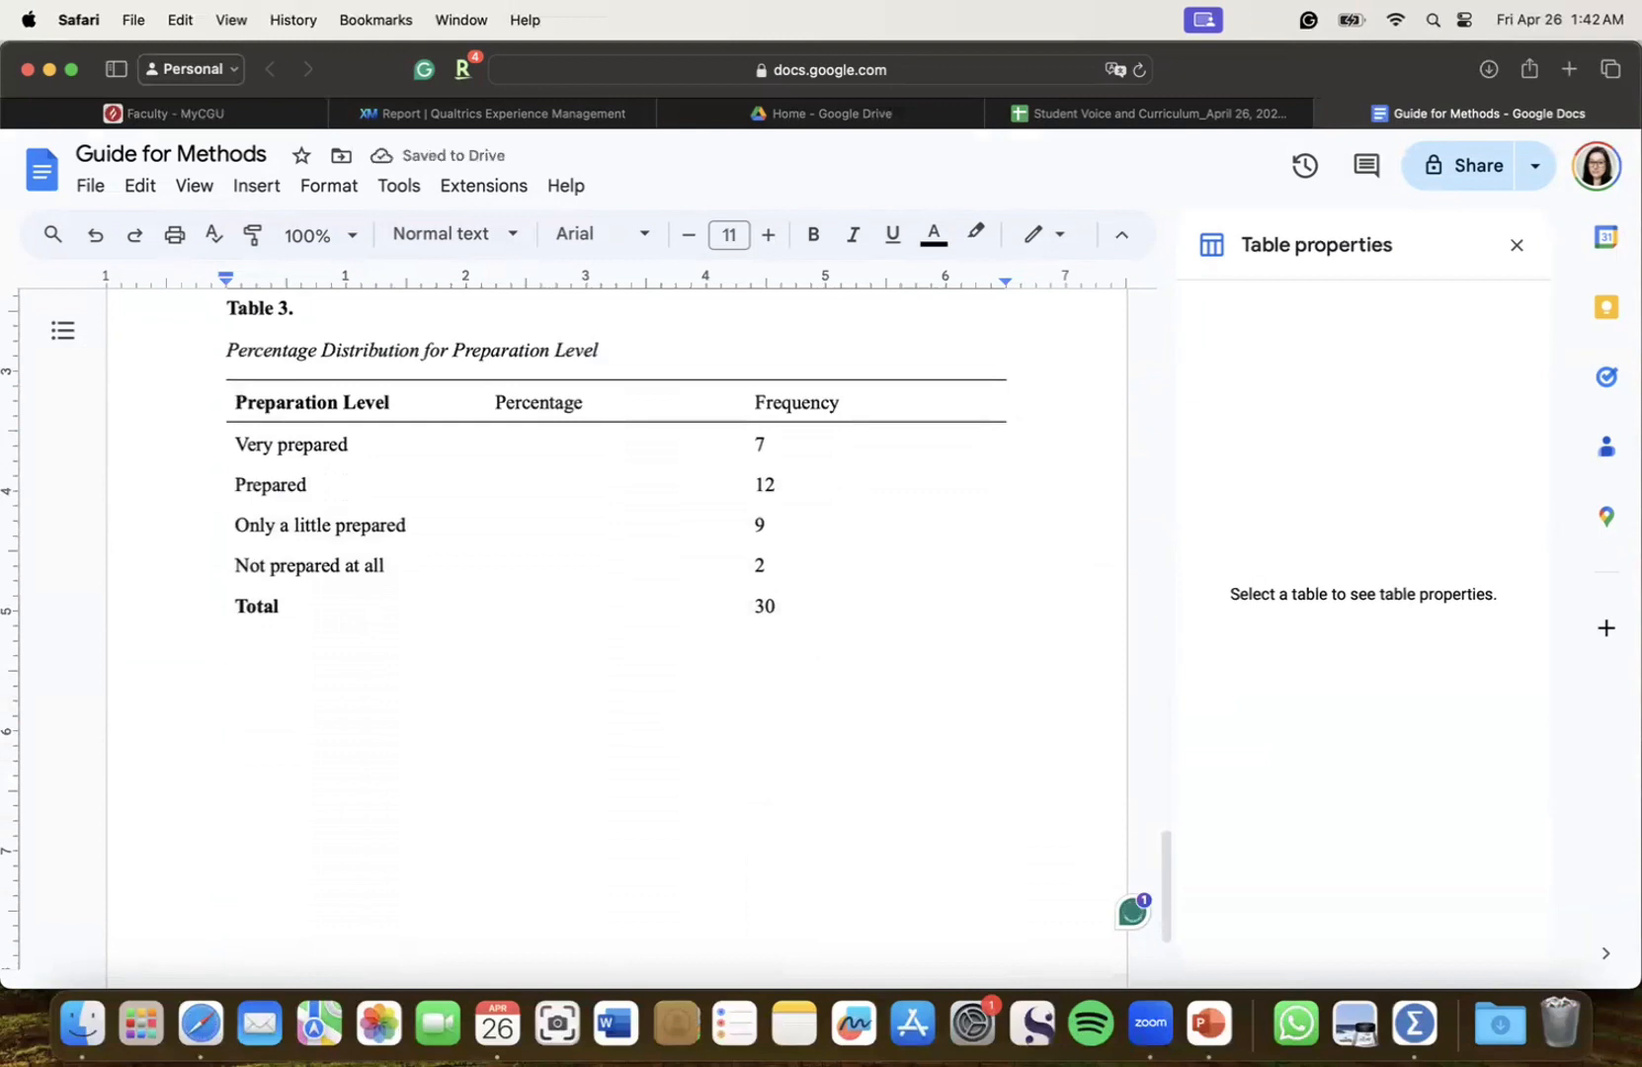
{"action": "left_click", "coordinate": [1515, 247]}
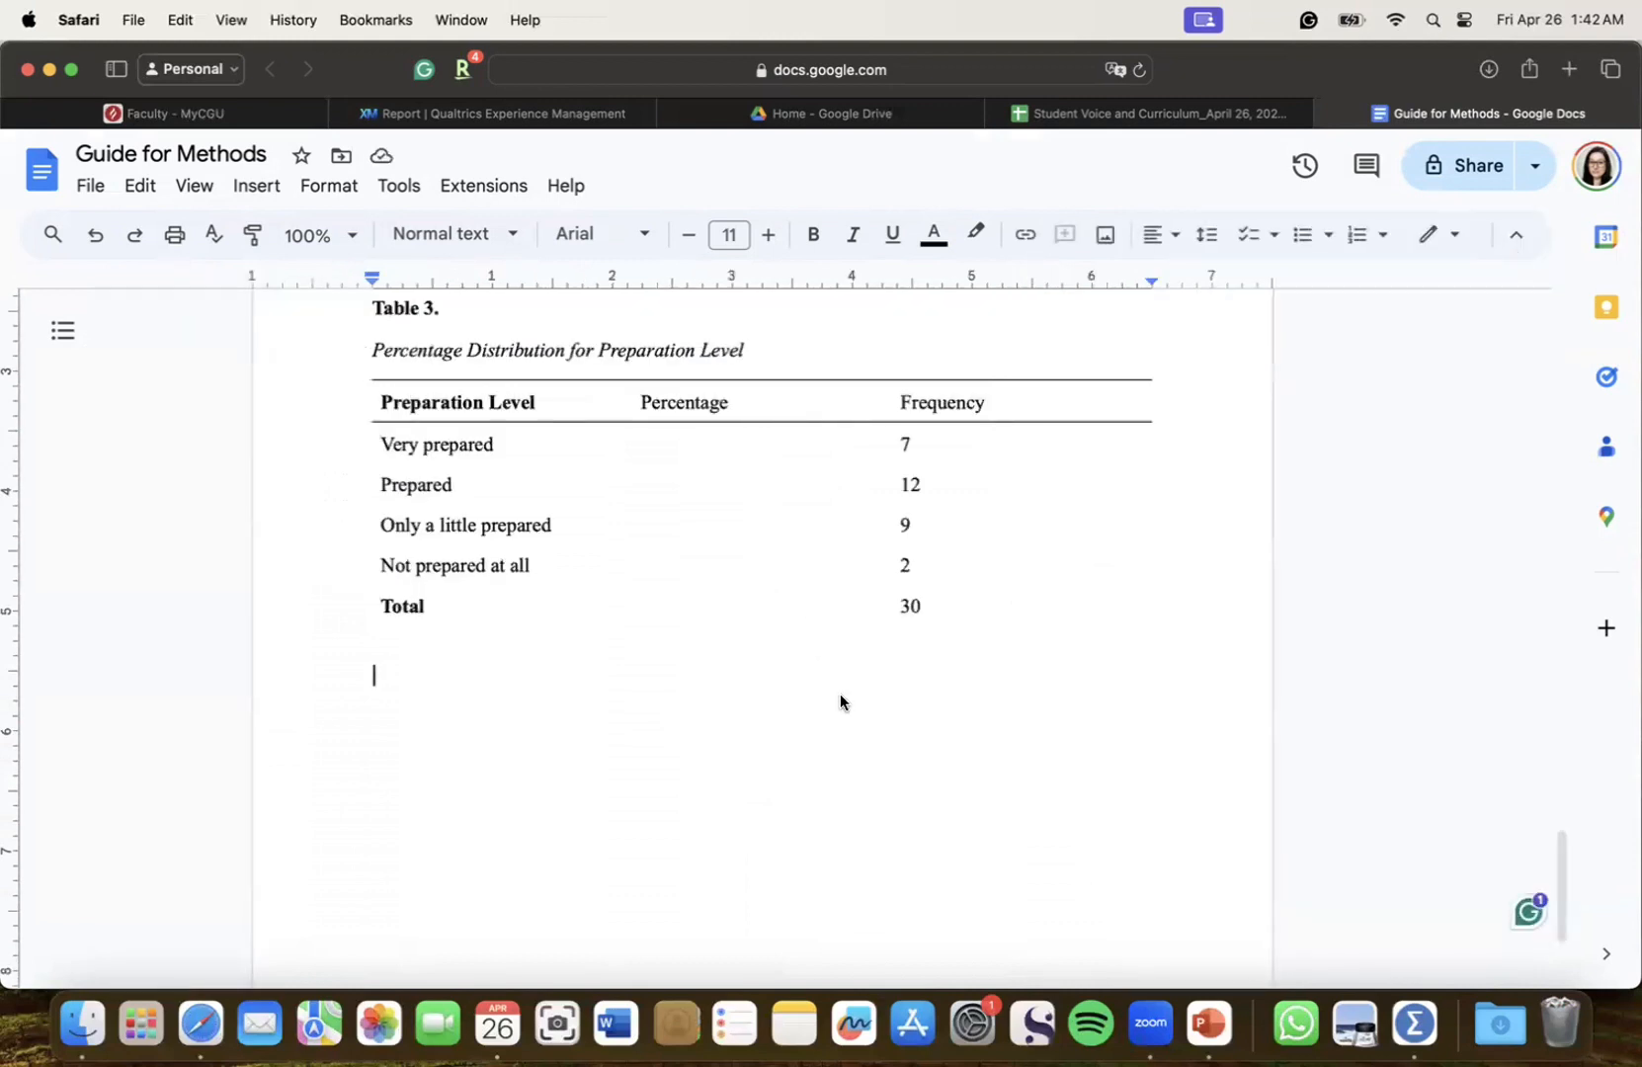
{"action": "key", "text": "super+b"}
{"action": "type", "text": "Table 4."}
{"action": "key", "text": "Return"}
{"action": "key", "text": "super+b"}
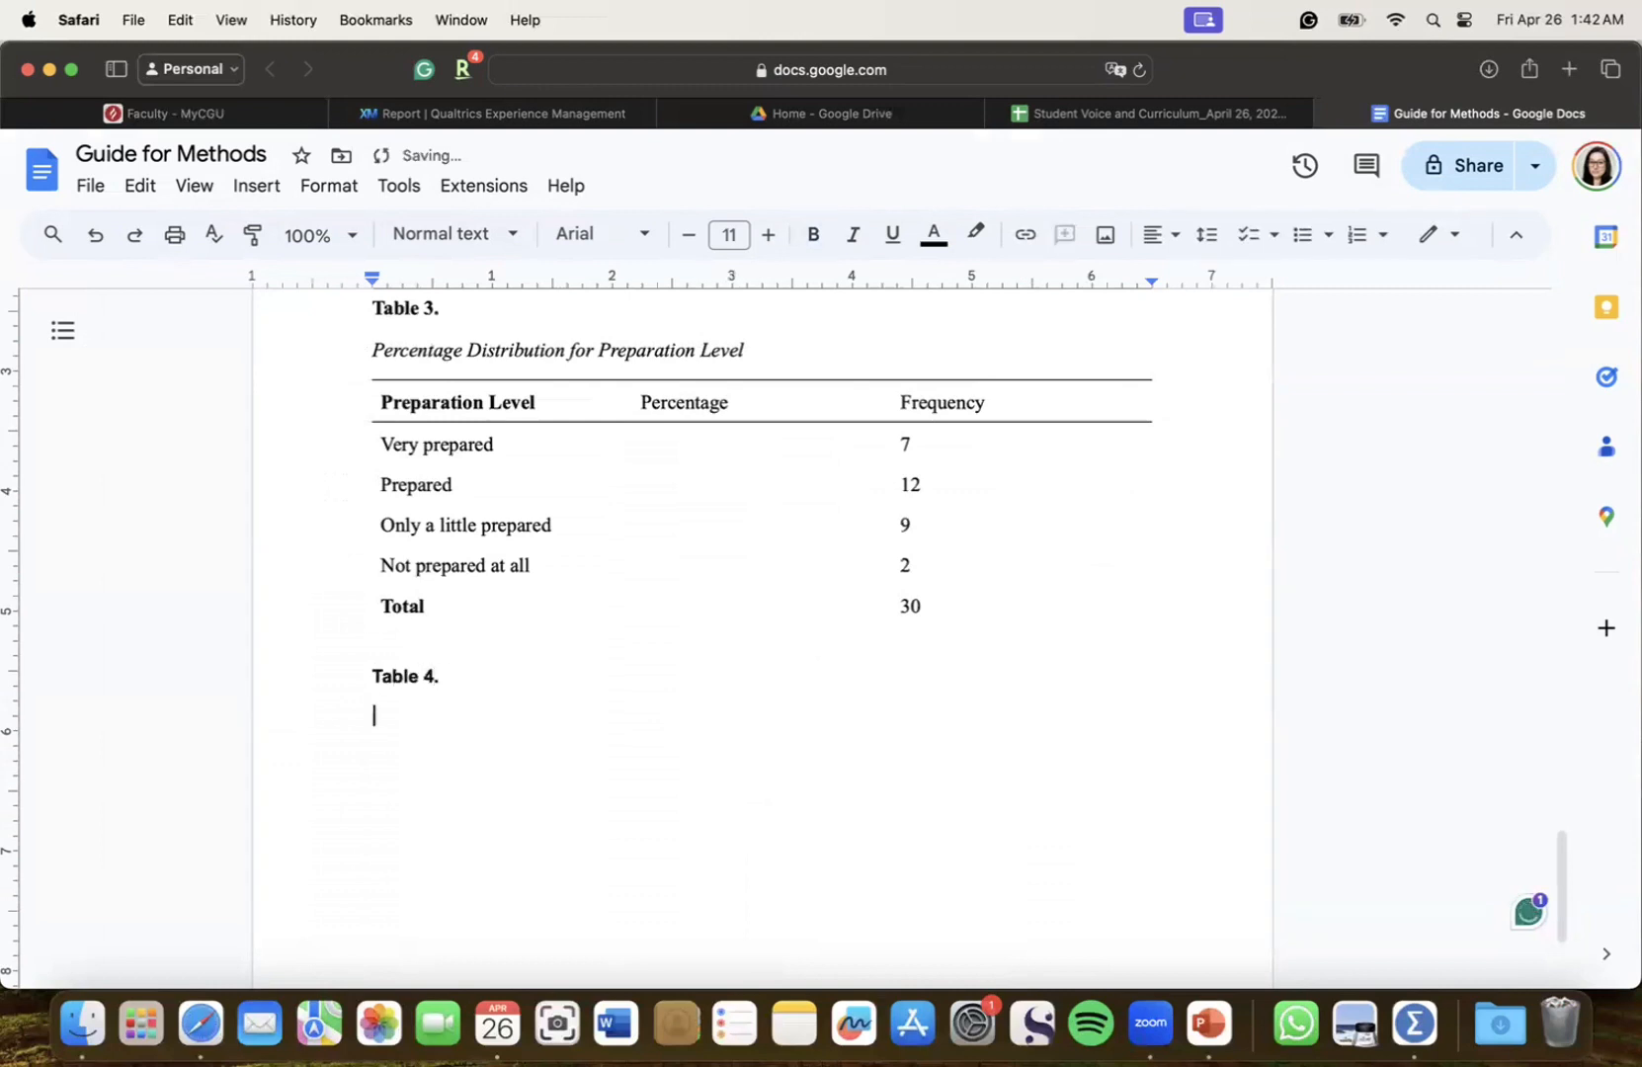
Begin an italic title beneath the Table 4 label with "IQV: Index for Qualitative Variation for"
{"action": "key", "text": "super+i"}
{"action": "type", "text": "IQV:"}
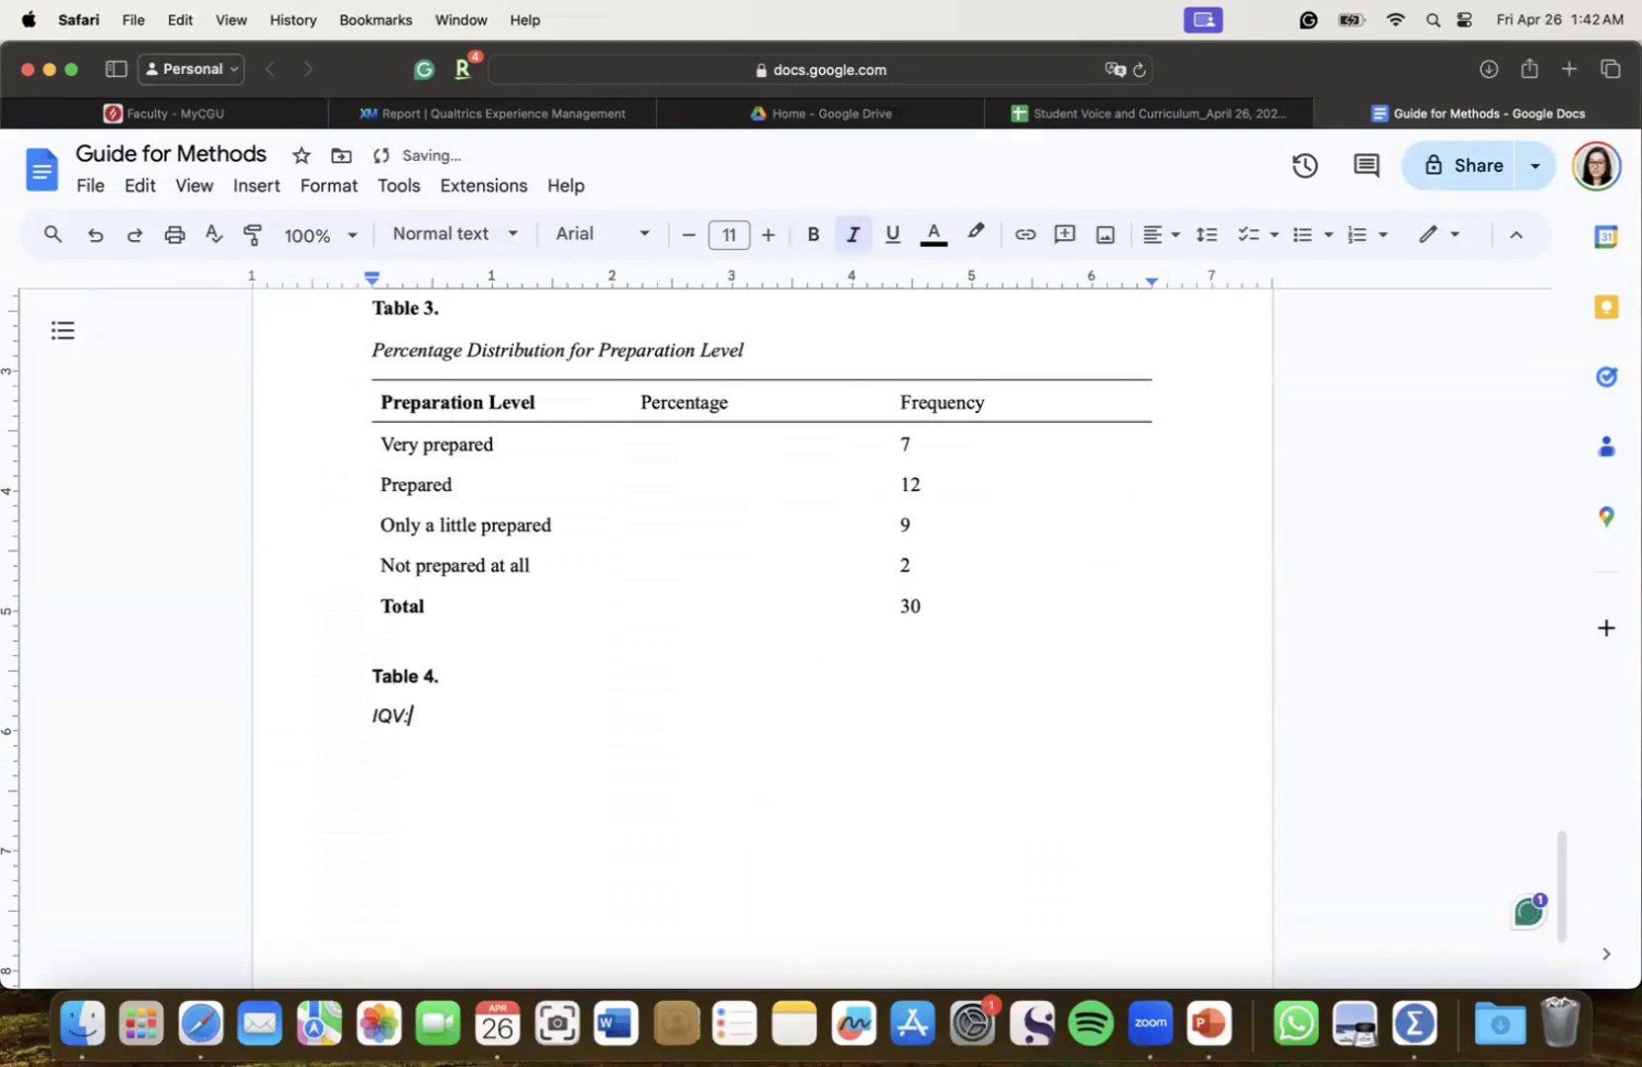
{"action": "type", "text": " Index for Qualitative Variati"}
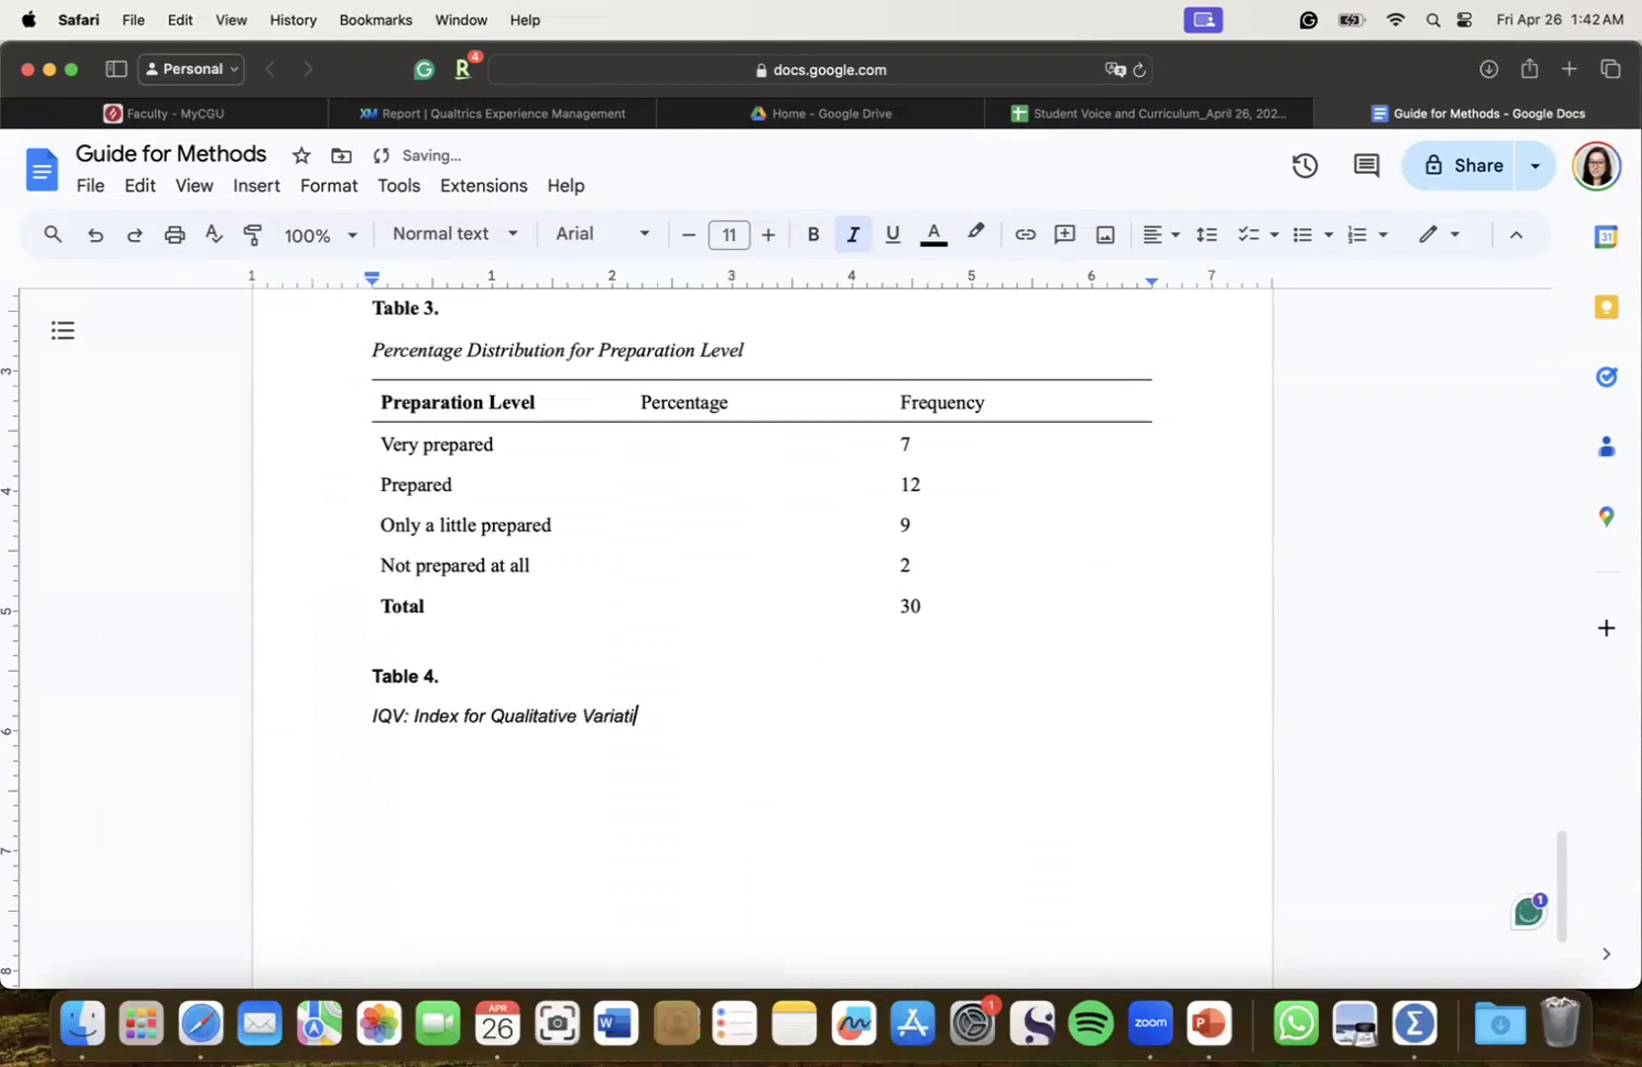
{"action": "type", "text": "on for"}
Look through the survey questions in the Student Voice and Curriculum spreadsheet, then complete the Table 4 title in the document with "High School Goals"
{"action": "left_click", "coordinate": [1077, 113]}
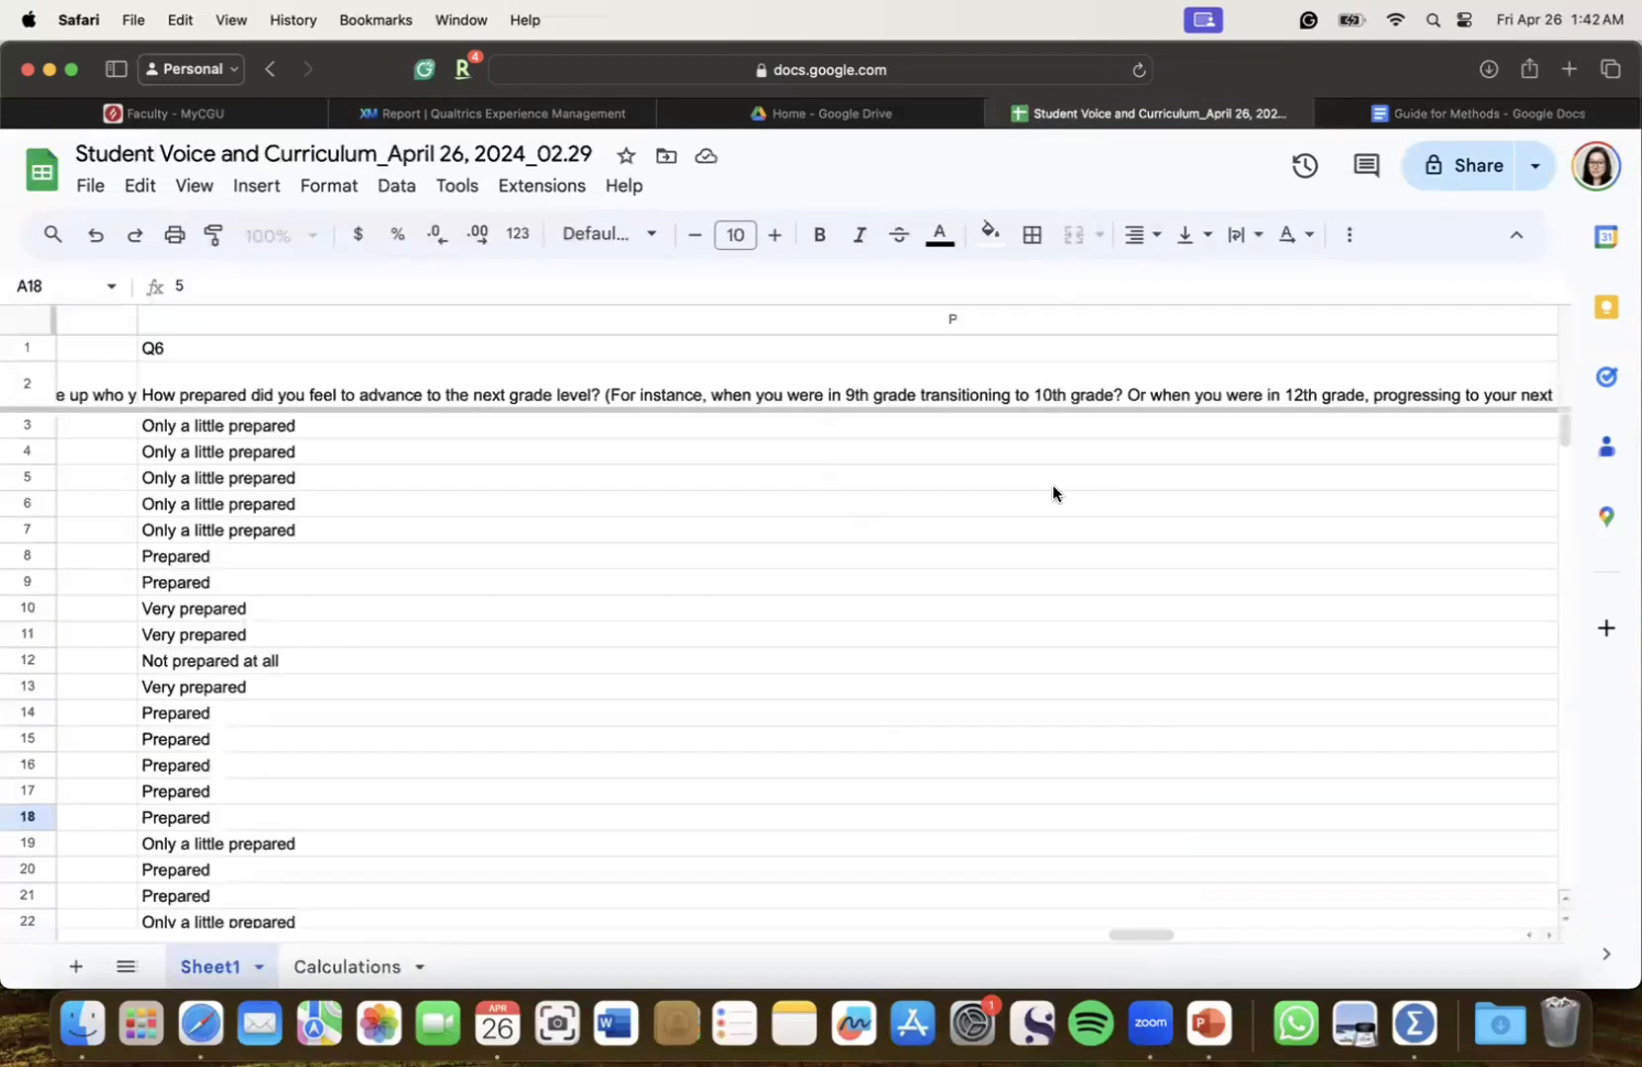
{"action": "scroll", "coordinate": [1052, 484], "scroll_direction": "right", "scroll_amount": 5}
{"action": "scroll", "coordinate": [1053, 484], "scroll_direction": "left", "scroll_amount": 5}
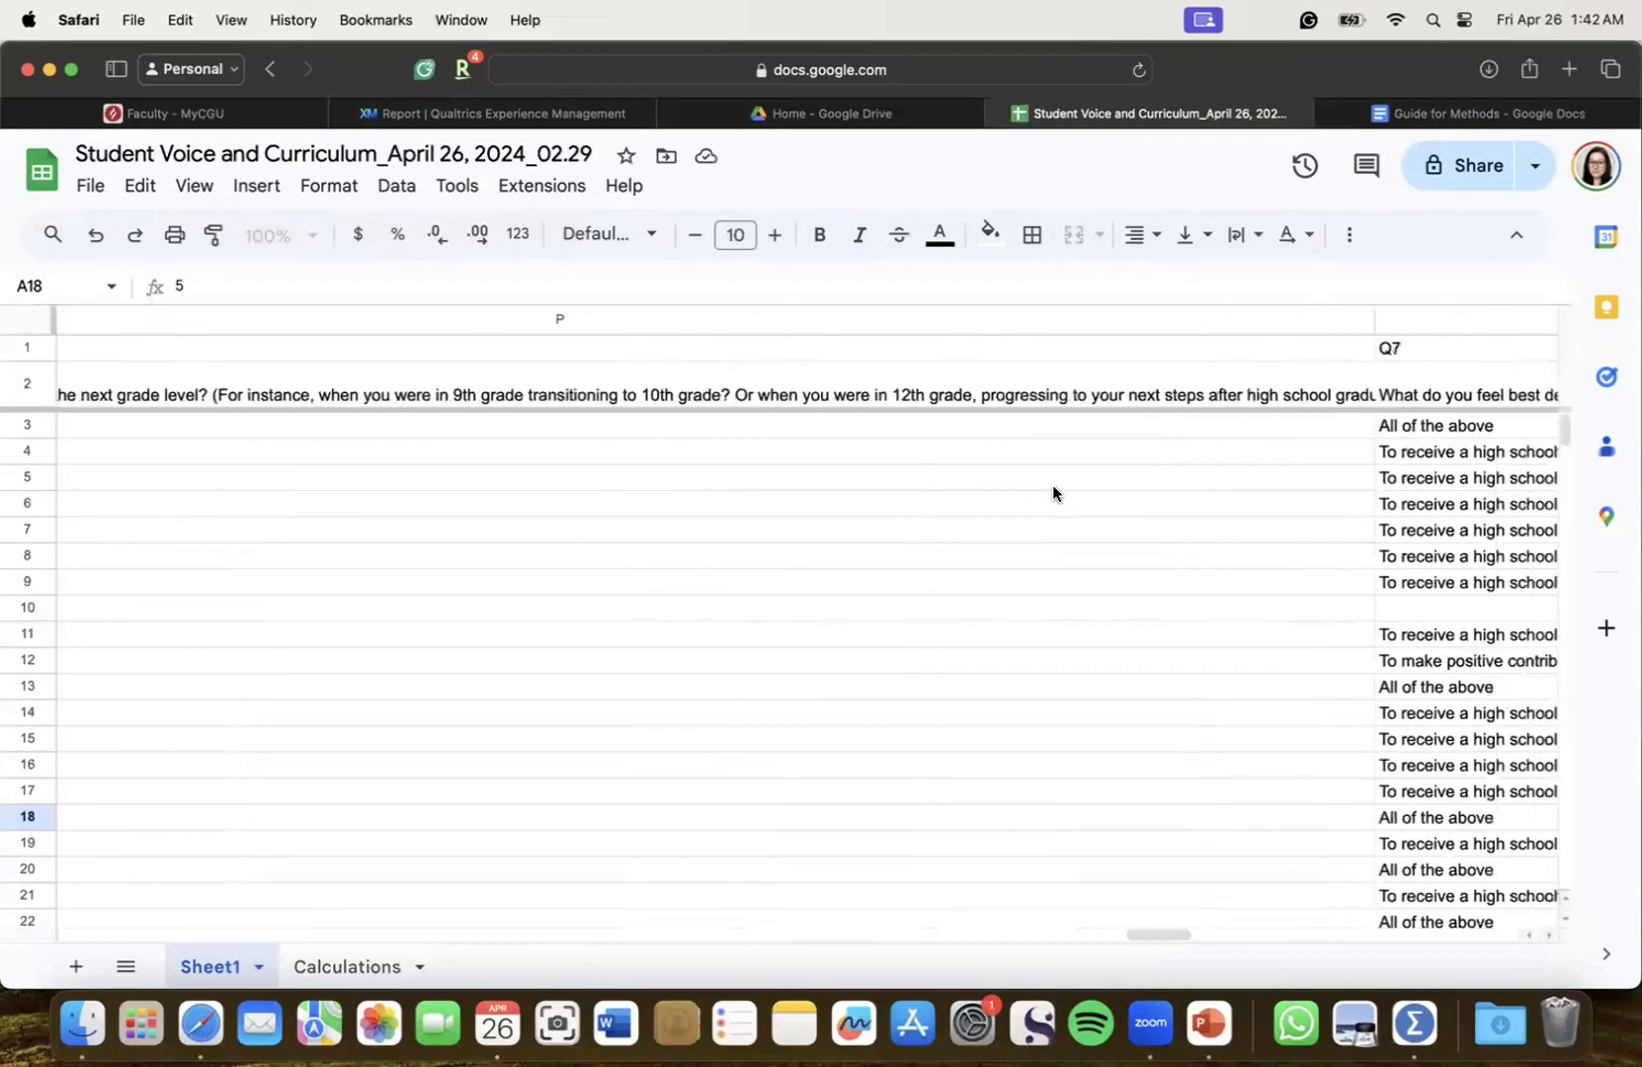
{"action": "scroll", "coordinate": [964, 668], "scroll_direction": "right", "scroll_amount": 6}
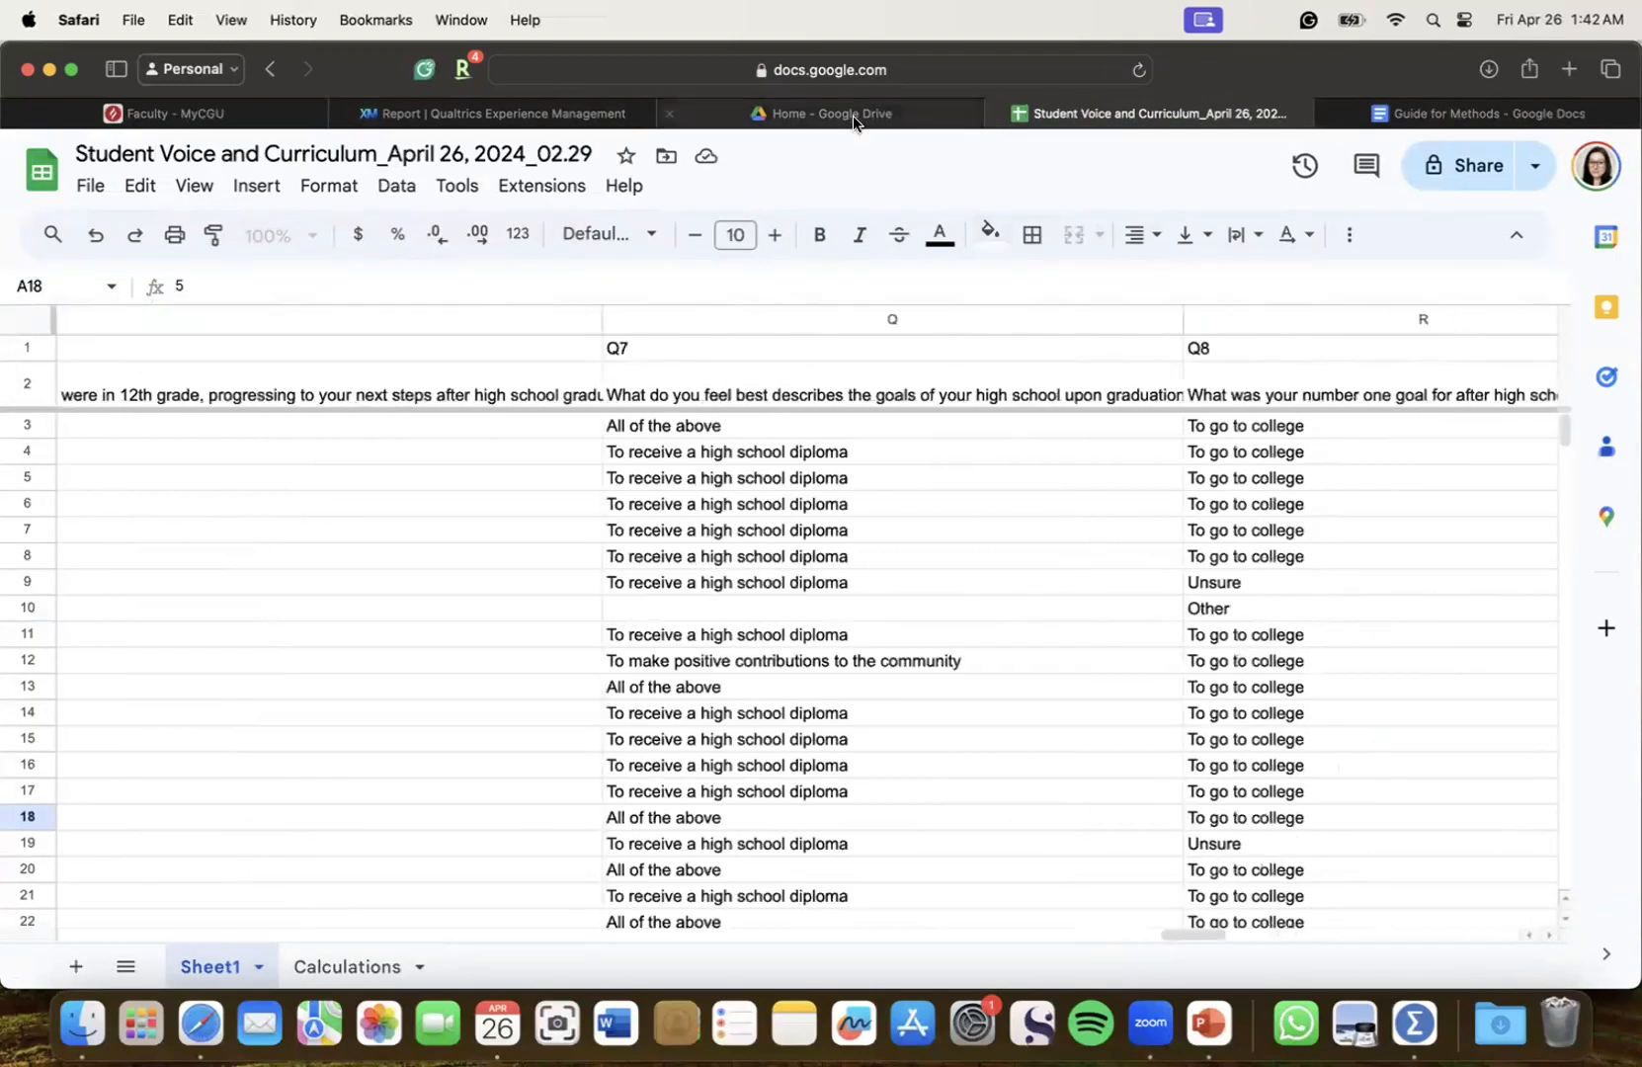
{"action": "left_click", "coordinate": [1479, 113]}
{"action": "type", "text": "High School Goa"}
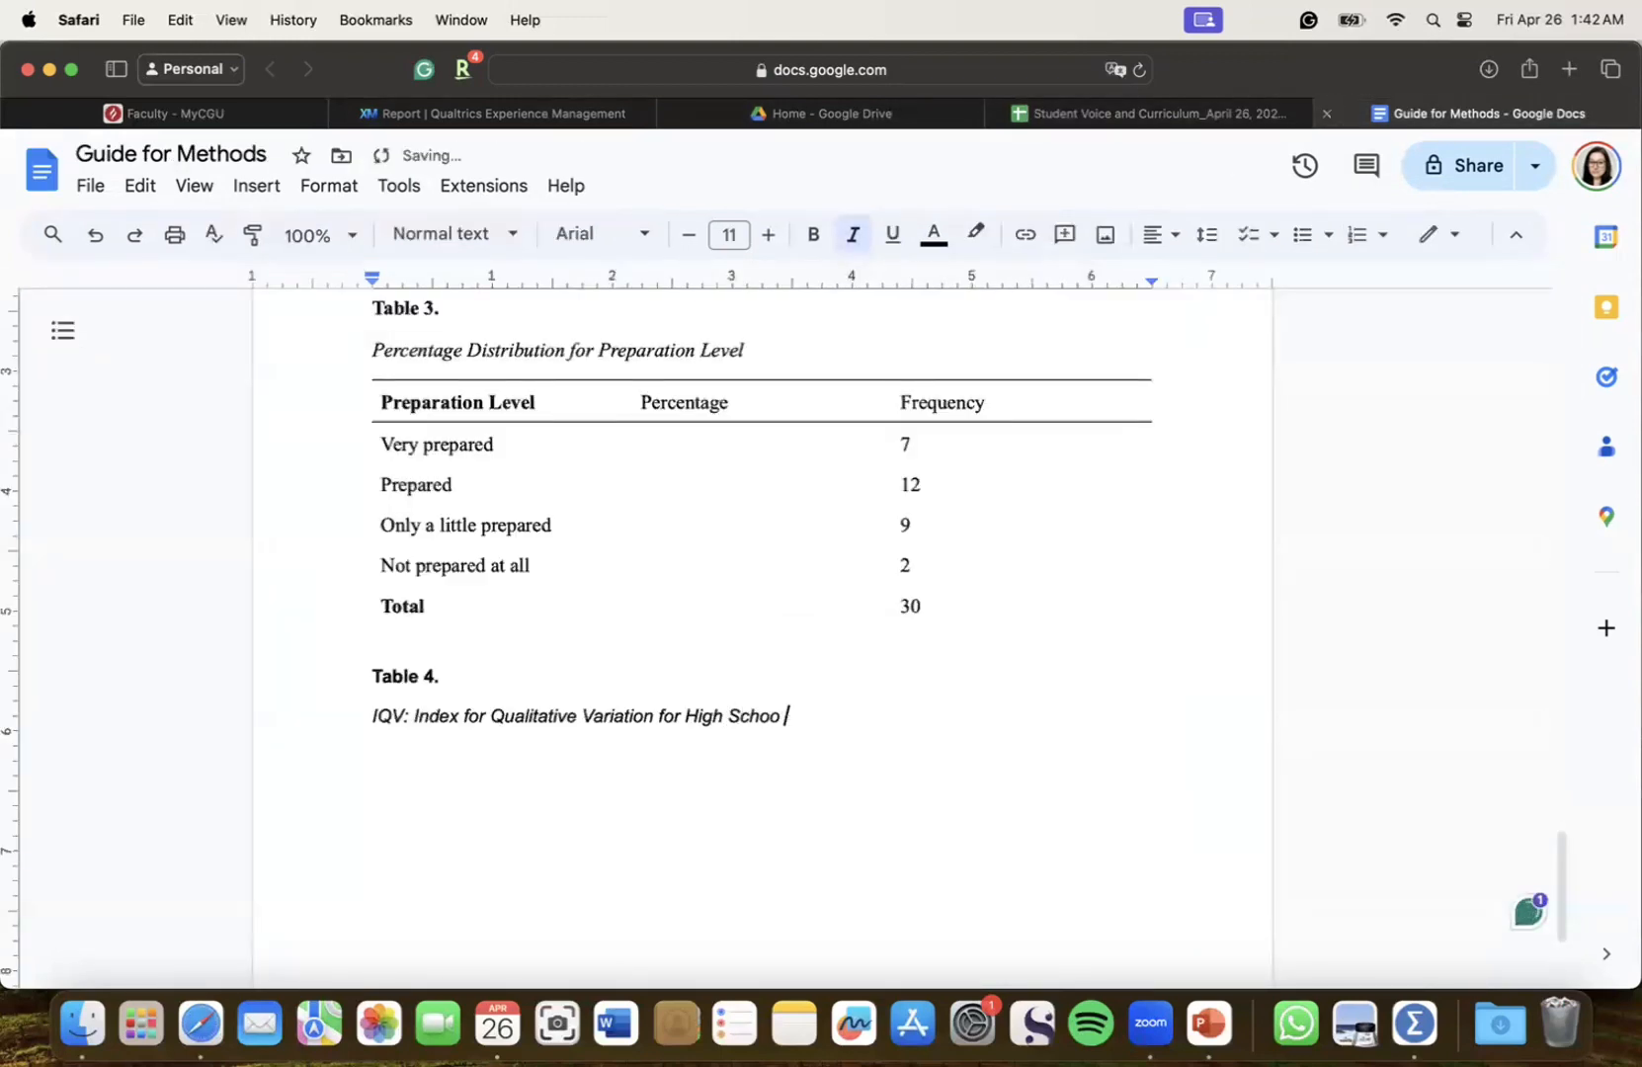
{"action": "key", "text": "BackSpace"}
{"action": "key", "text": "BackSpace"}
{"action": "key", "text": "BackSpace"}
{"action": "type", "text": "Goals"}
Copy the Q7 column from Sheet1 of the survey spreadsheet into column A of a new sheet named "IQV"
{"action": "left_click", "coordinate": [1149, 102]}
{"action": "left_click", "coordinate": [761, 320]}
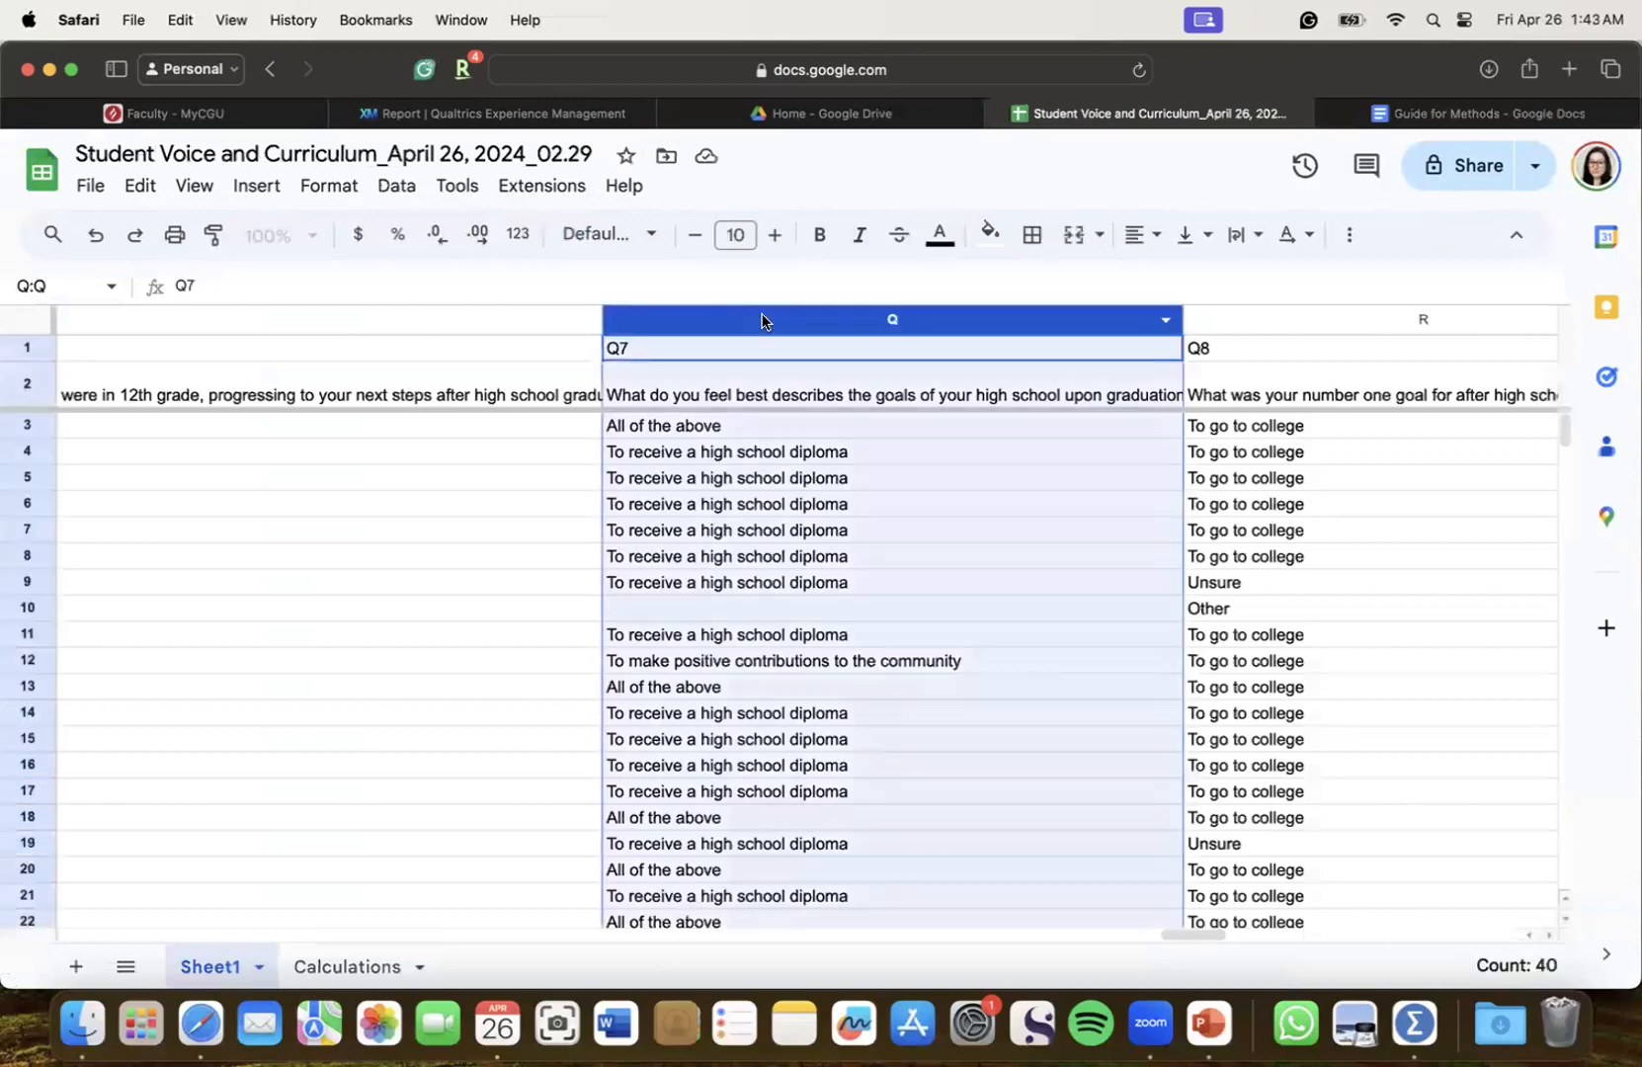
{"action": "left_click", "coordinate": [348, 967]}
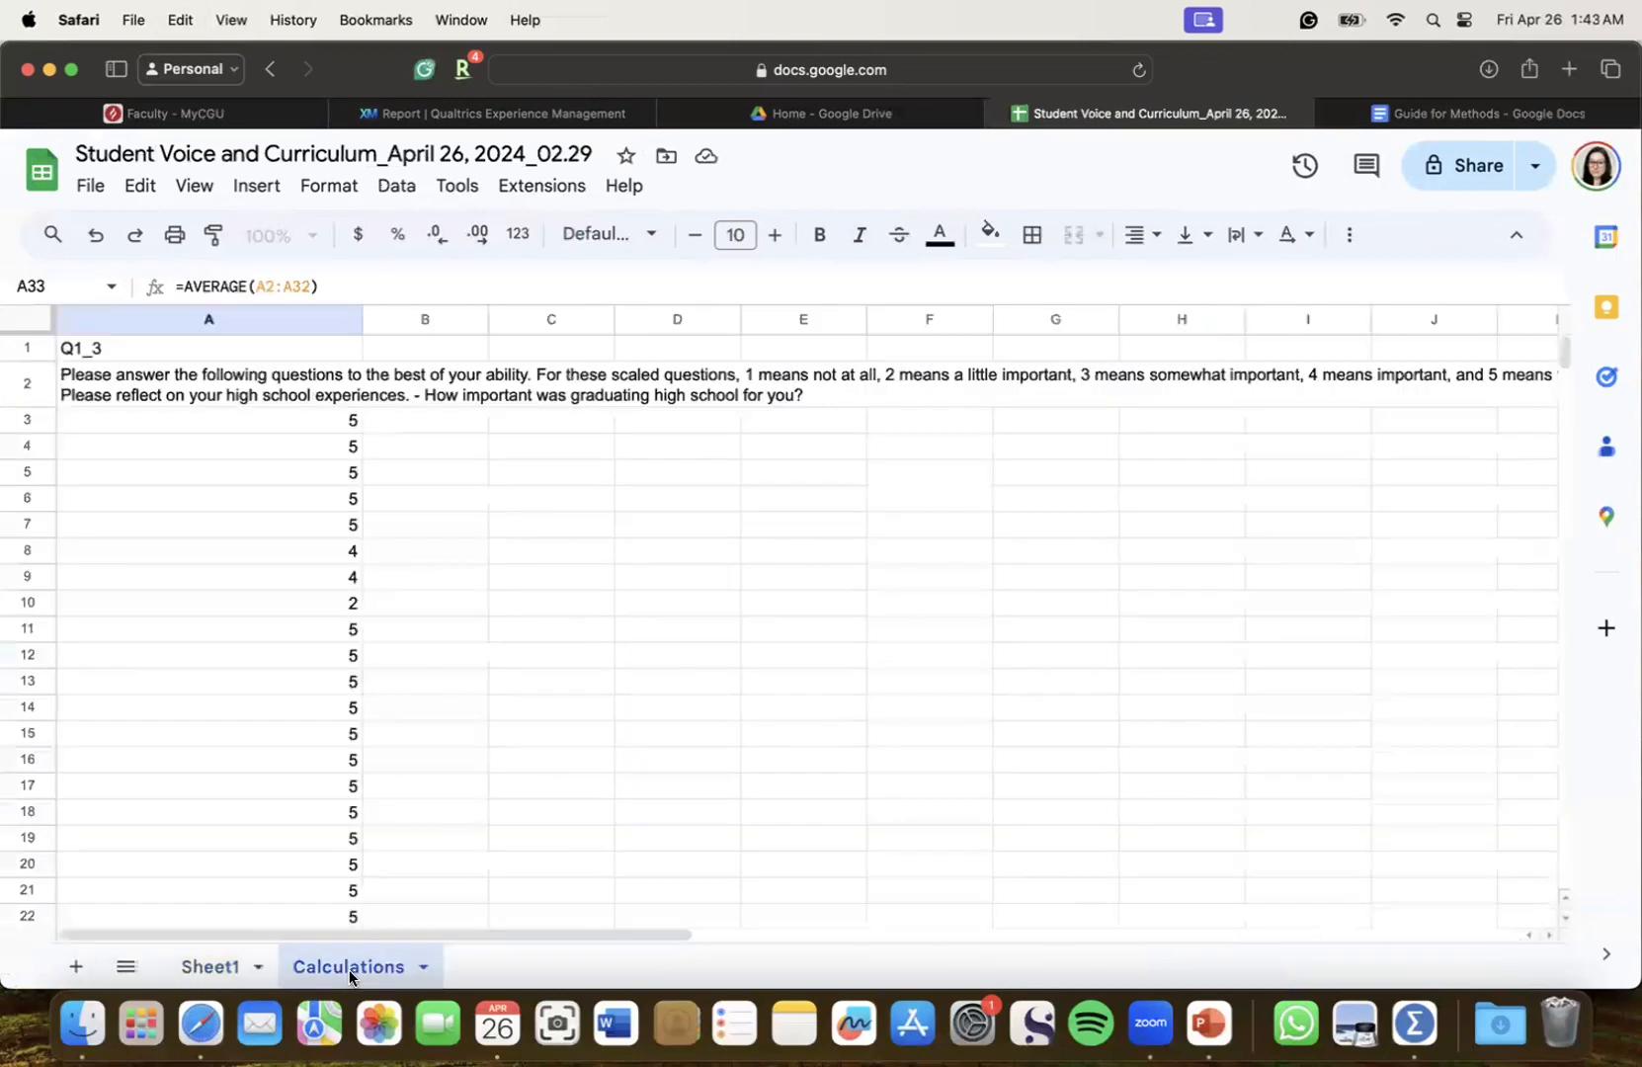
{"action": "left_click", "coordinate": [75, 966]}
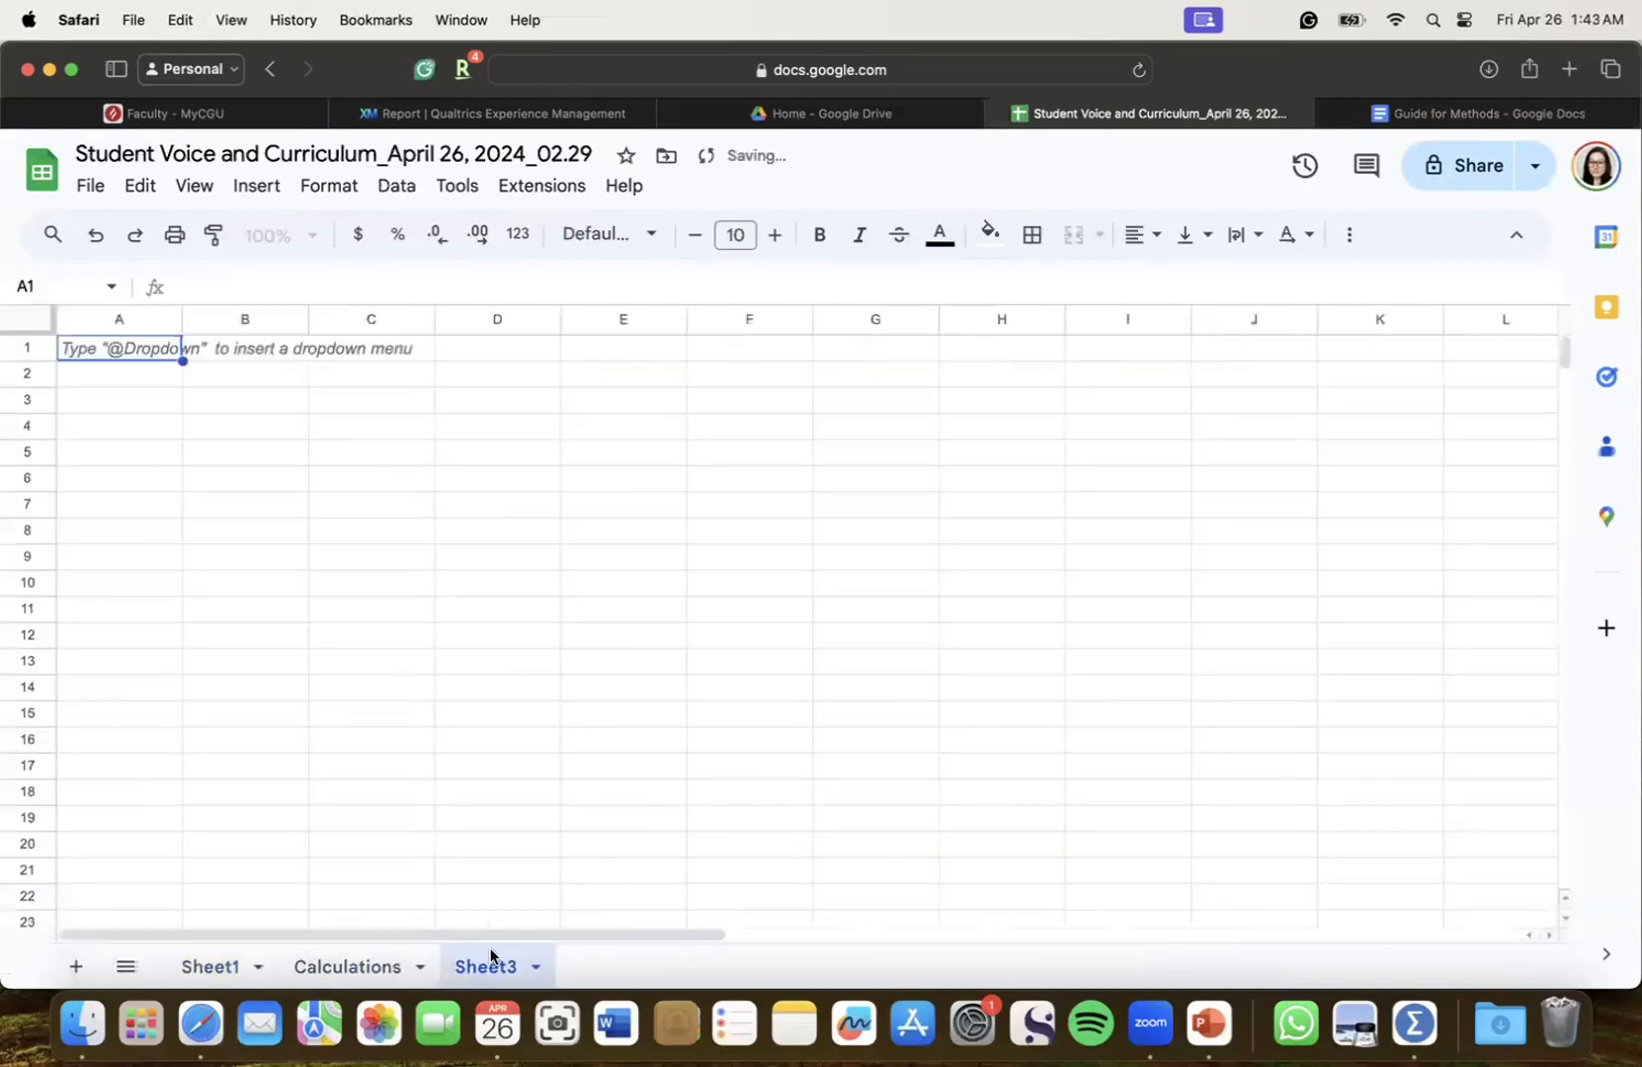
{"action": "double_click", "coordinate": [487, 967]}
{"action": "type", "text": "IQV"}
{"action": "left_click", "coordinate": [137, 360]}
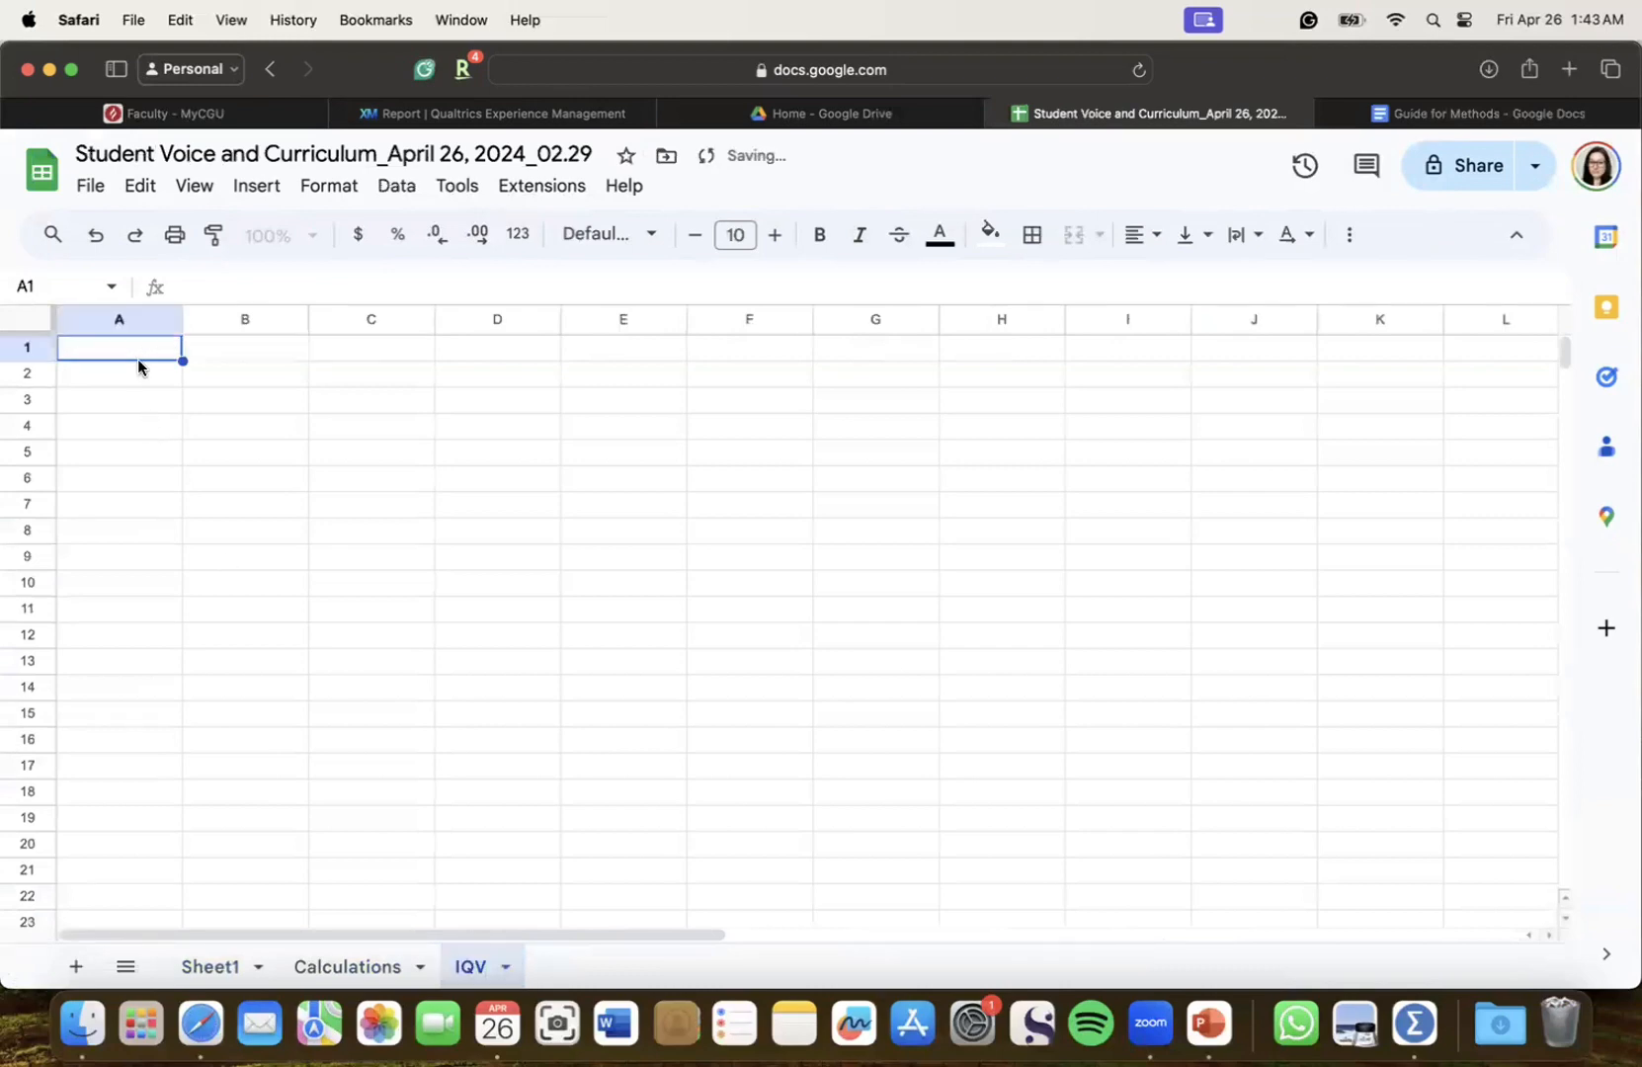
{"action": "key", "text": "super+v"}
{"action": "scroll", "coordinate": [676, 470], "scroll_direction": "down", "scroll_amount": 1}
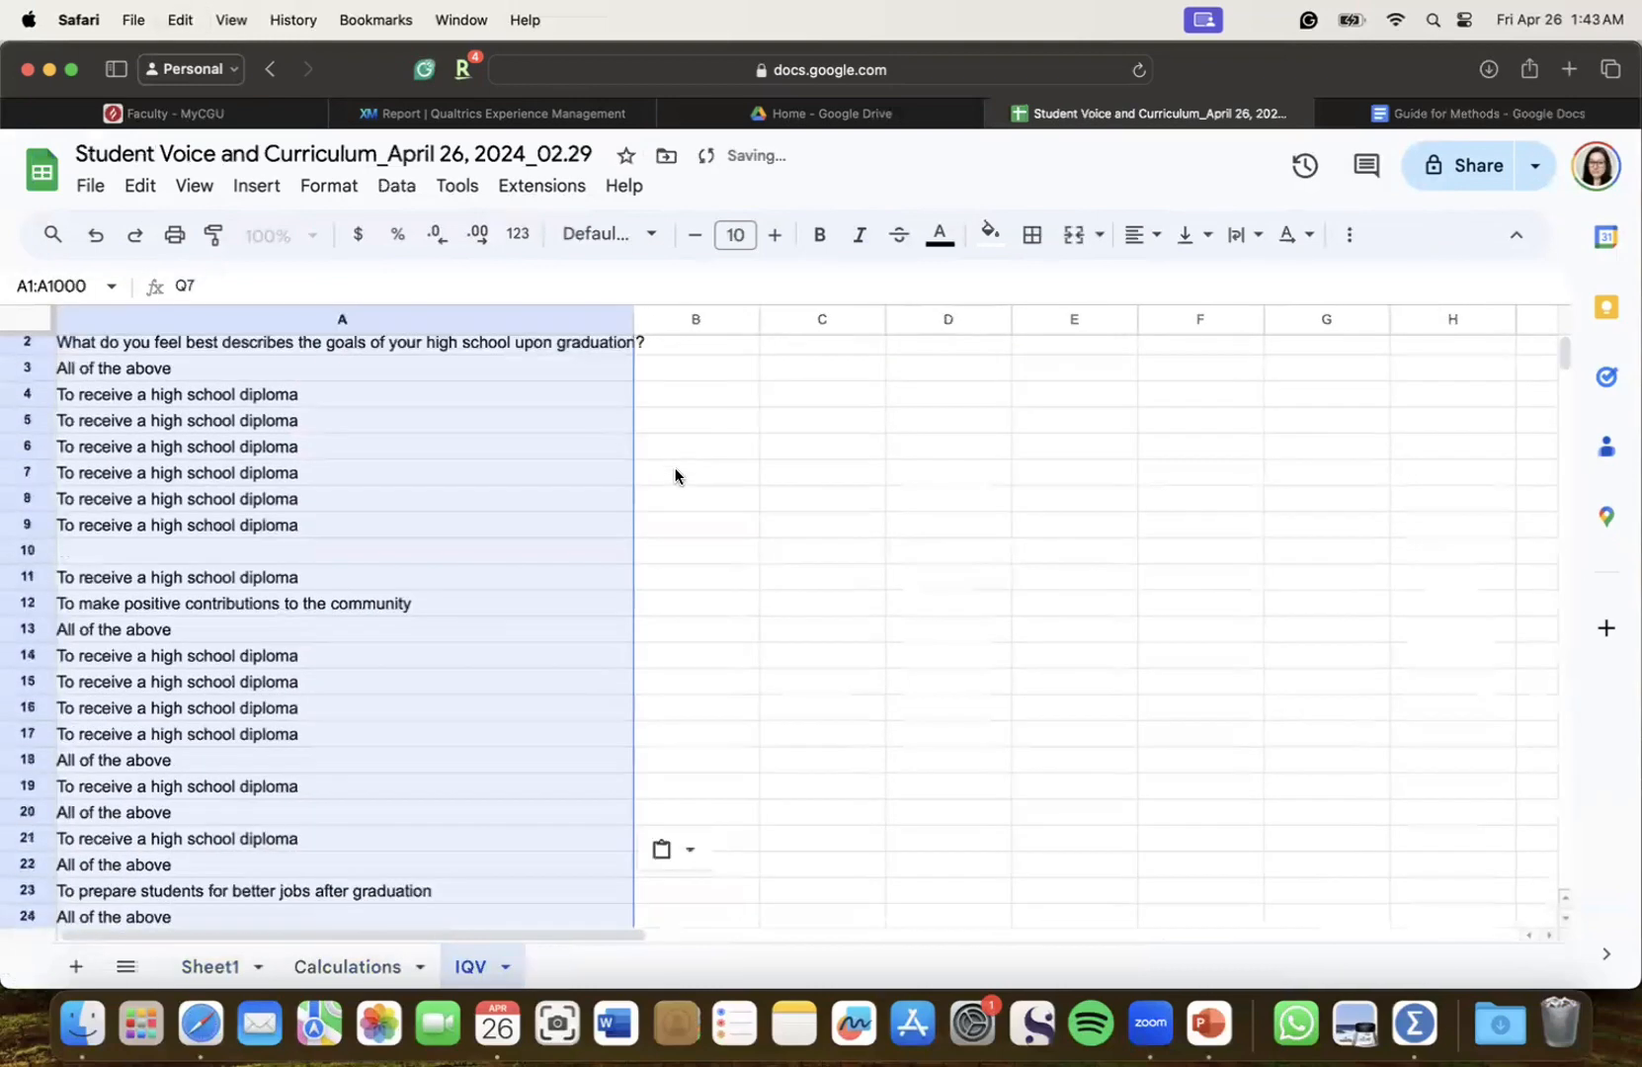
{"action": "scroll", "coordinate": [676, 470], "scroll_direction": "up", "scroll_amount": 1}
Examine the Q7 question and its responses in column A of the IQV sheet
{"action": "left_click", "coordinate": [524, 375]}
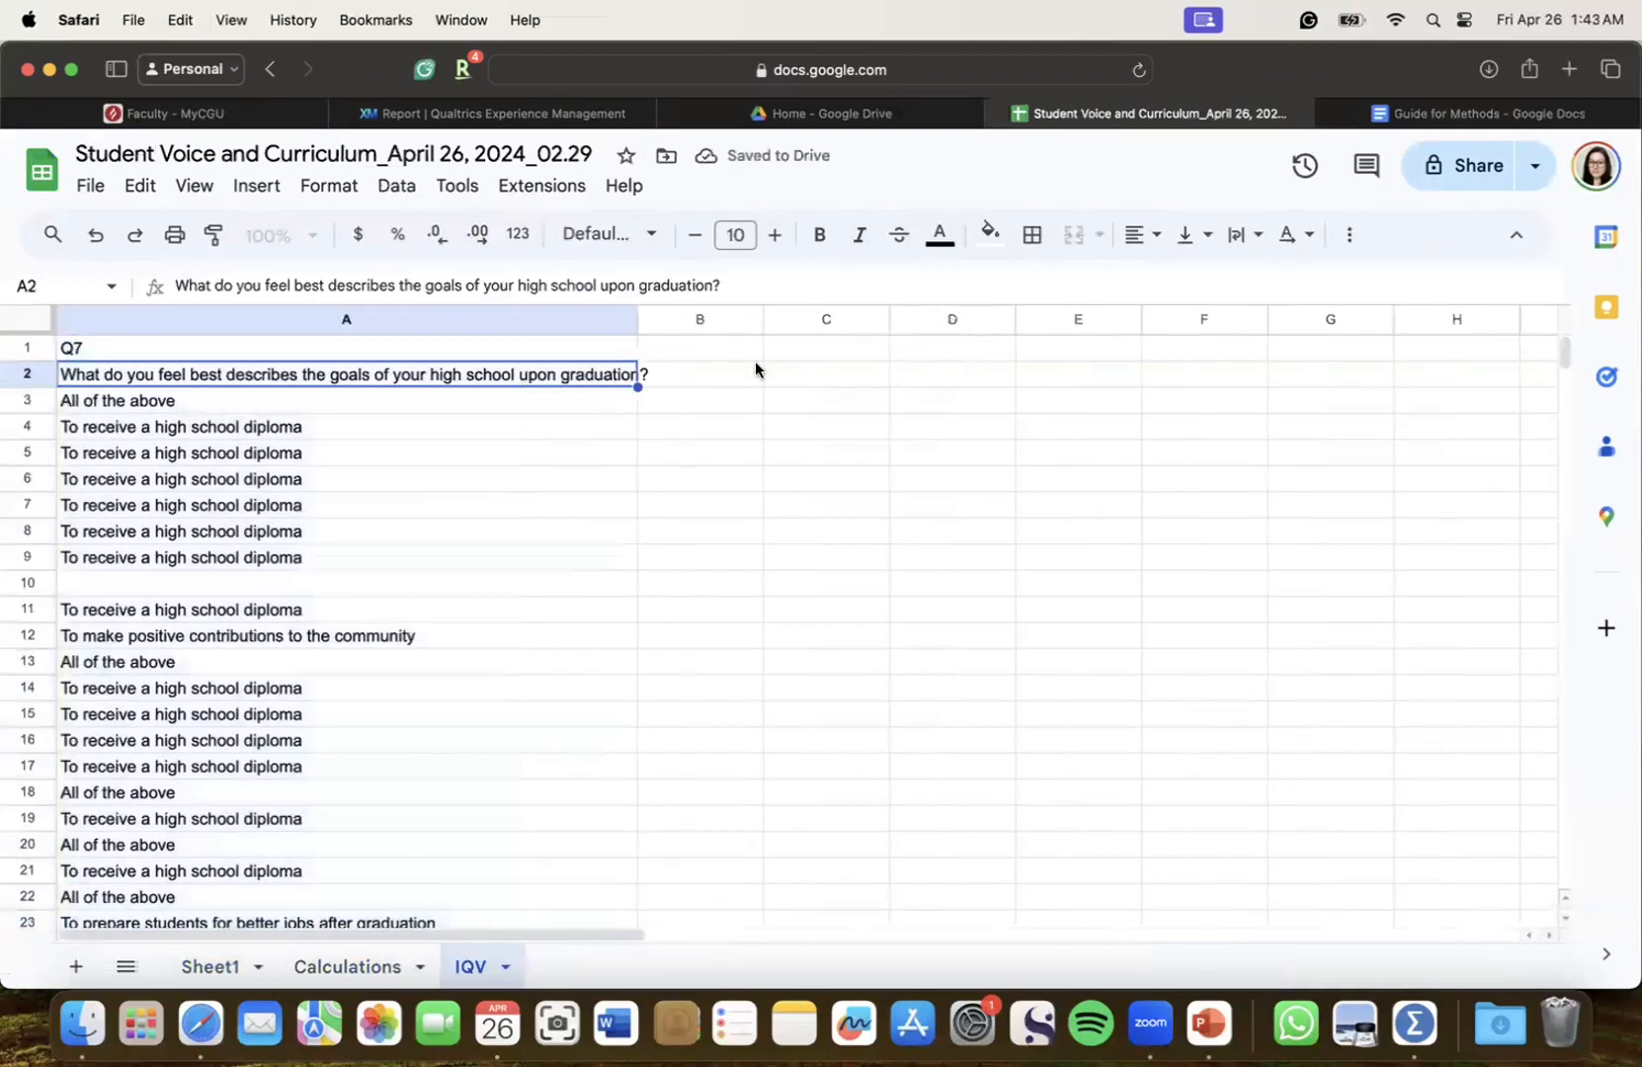
{"action": "left_click", "coordinate": [812, 386]}
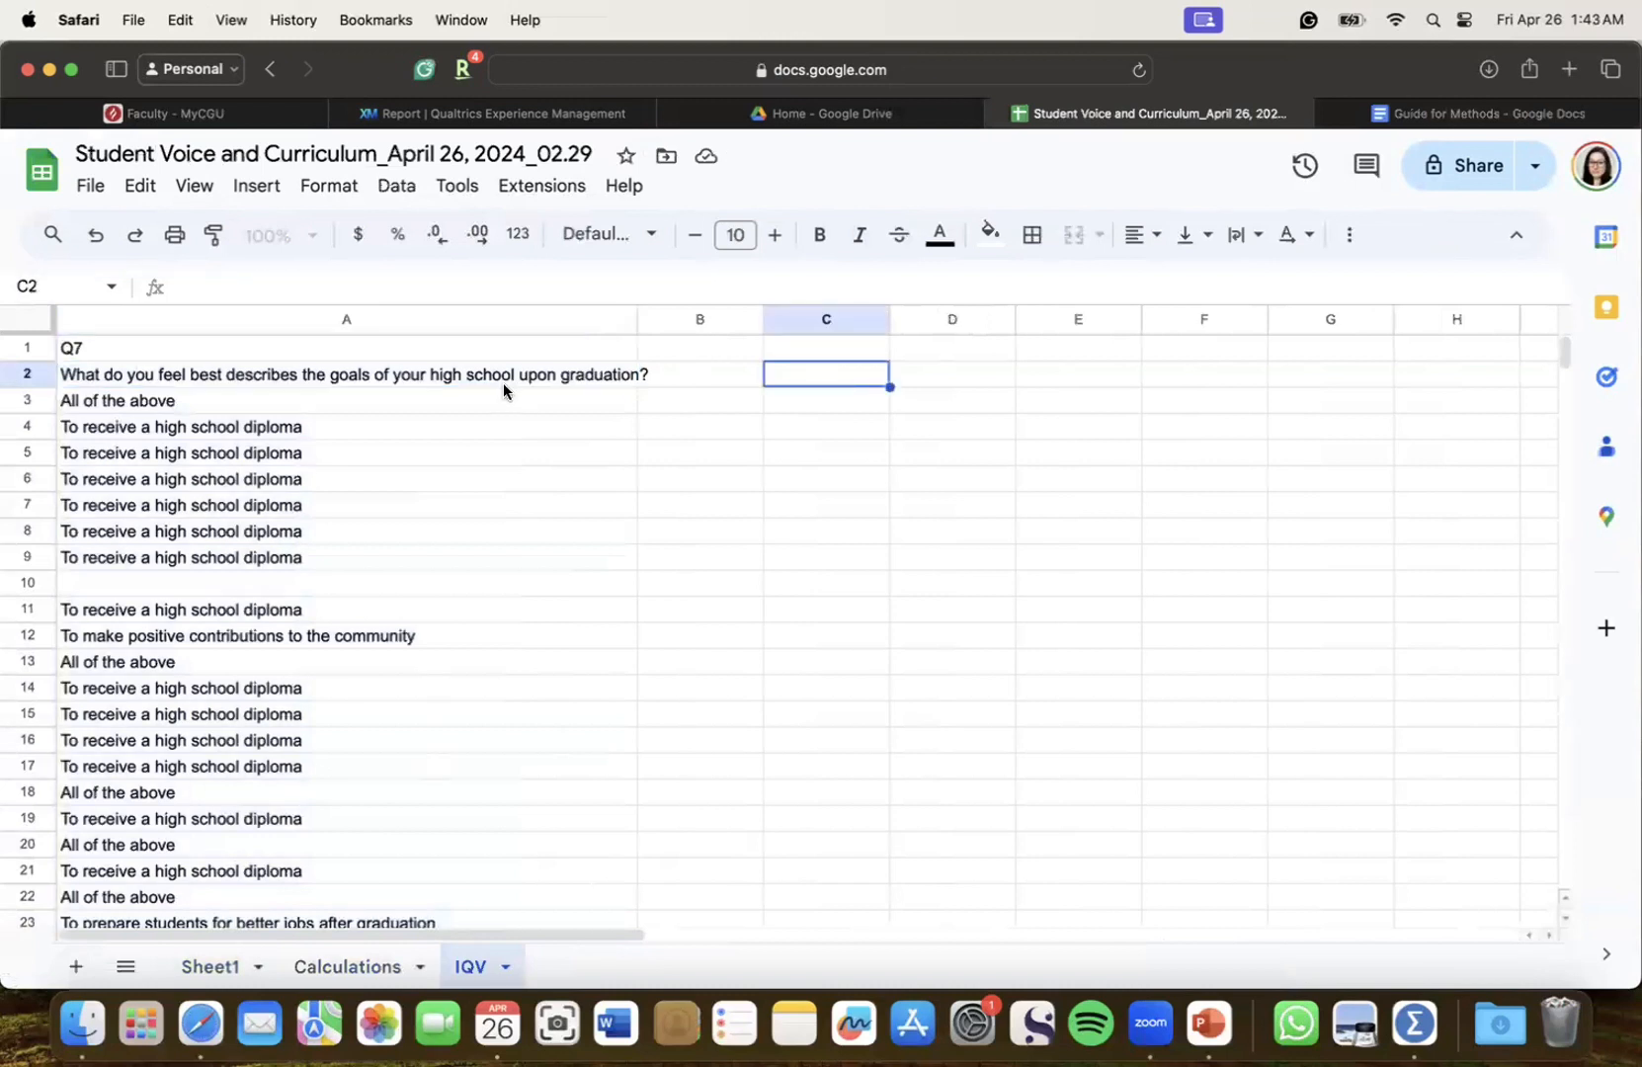
{"action": "left_click", "coordinate": [817, 403]}
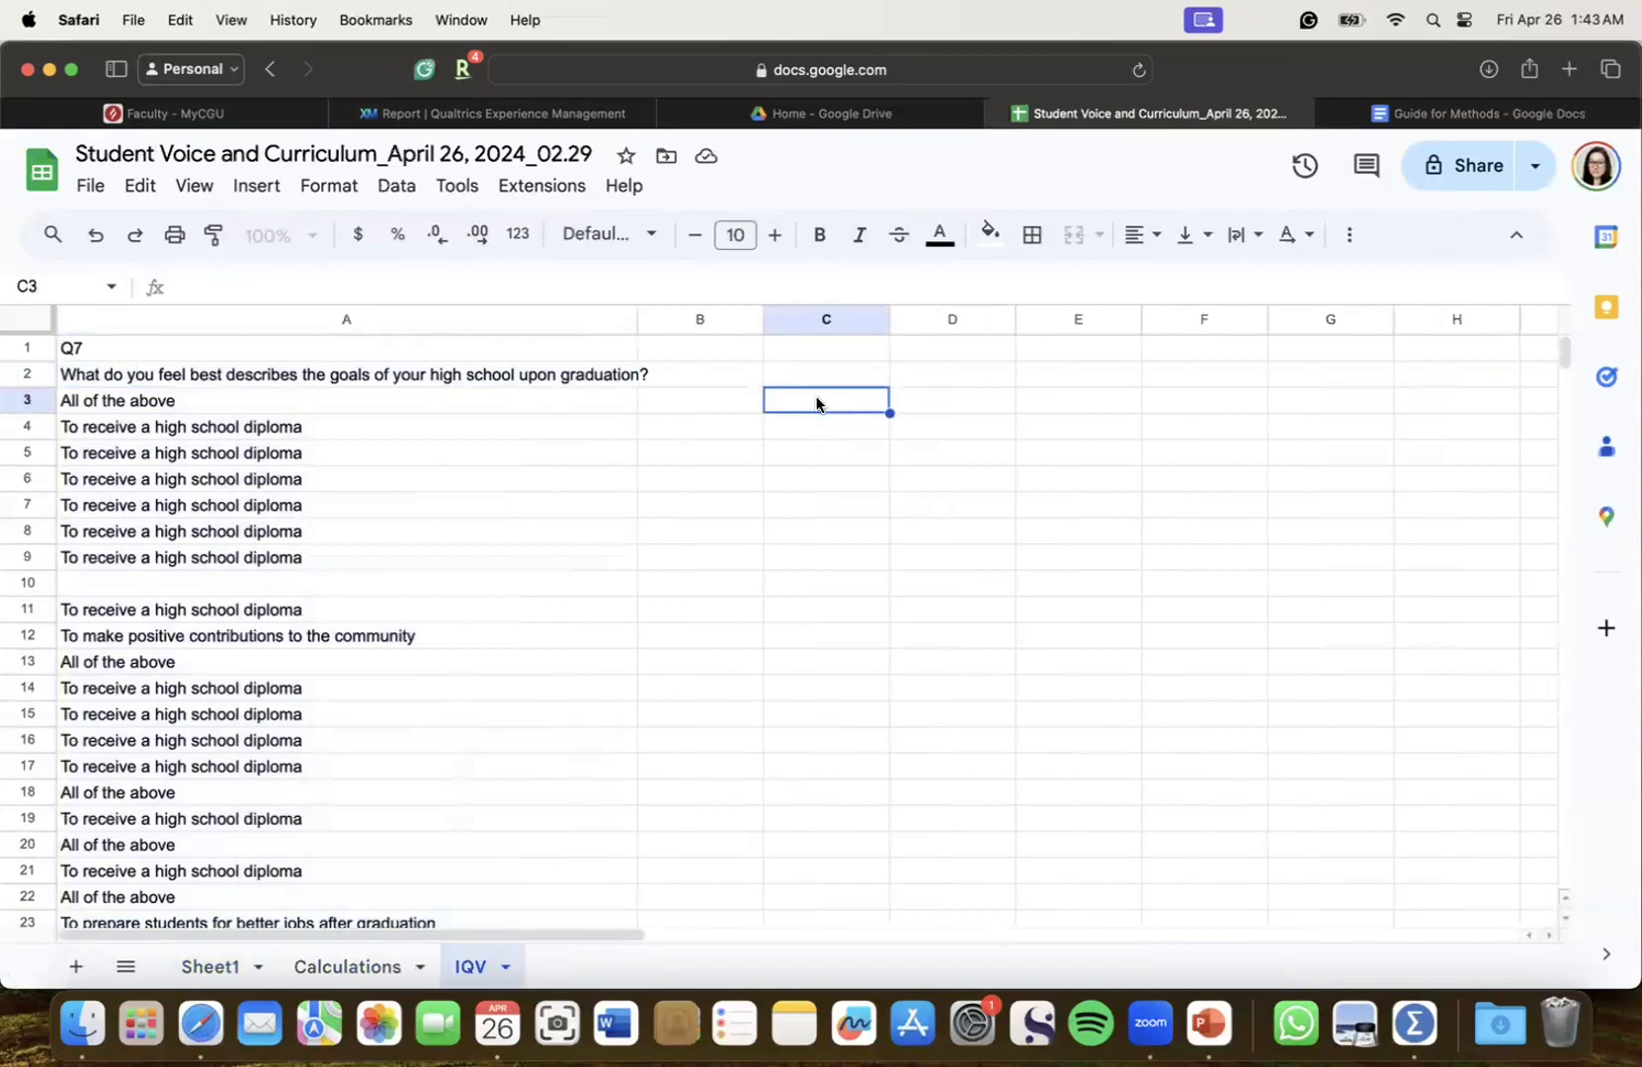
{"action": "left_click", "coordinate": [363, 427]}
{"action": "left_click", "coordinate": [347, 453]}
{"action": "key", "text": "Down"}
{"action": "key", "text": "Down"}
{"action": "key", "text": "Down"}
{"action": "key", "text": "Down"}
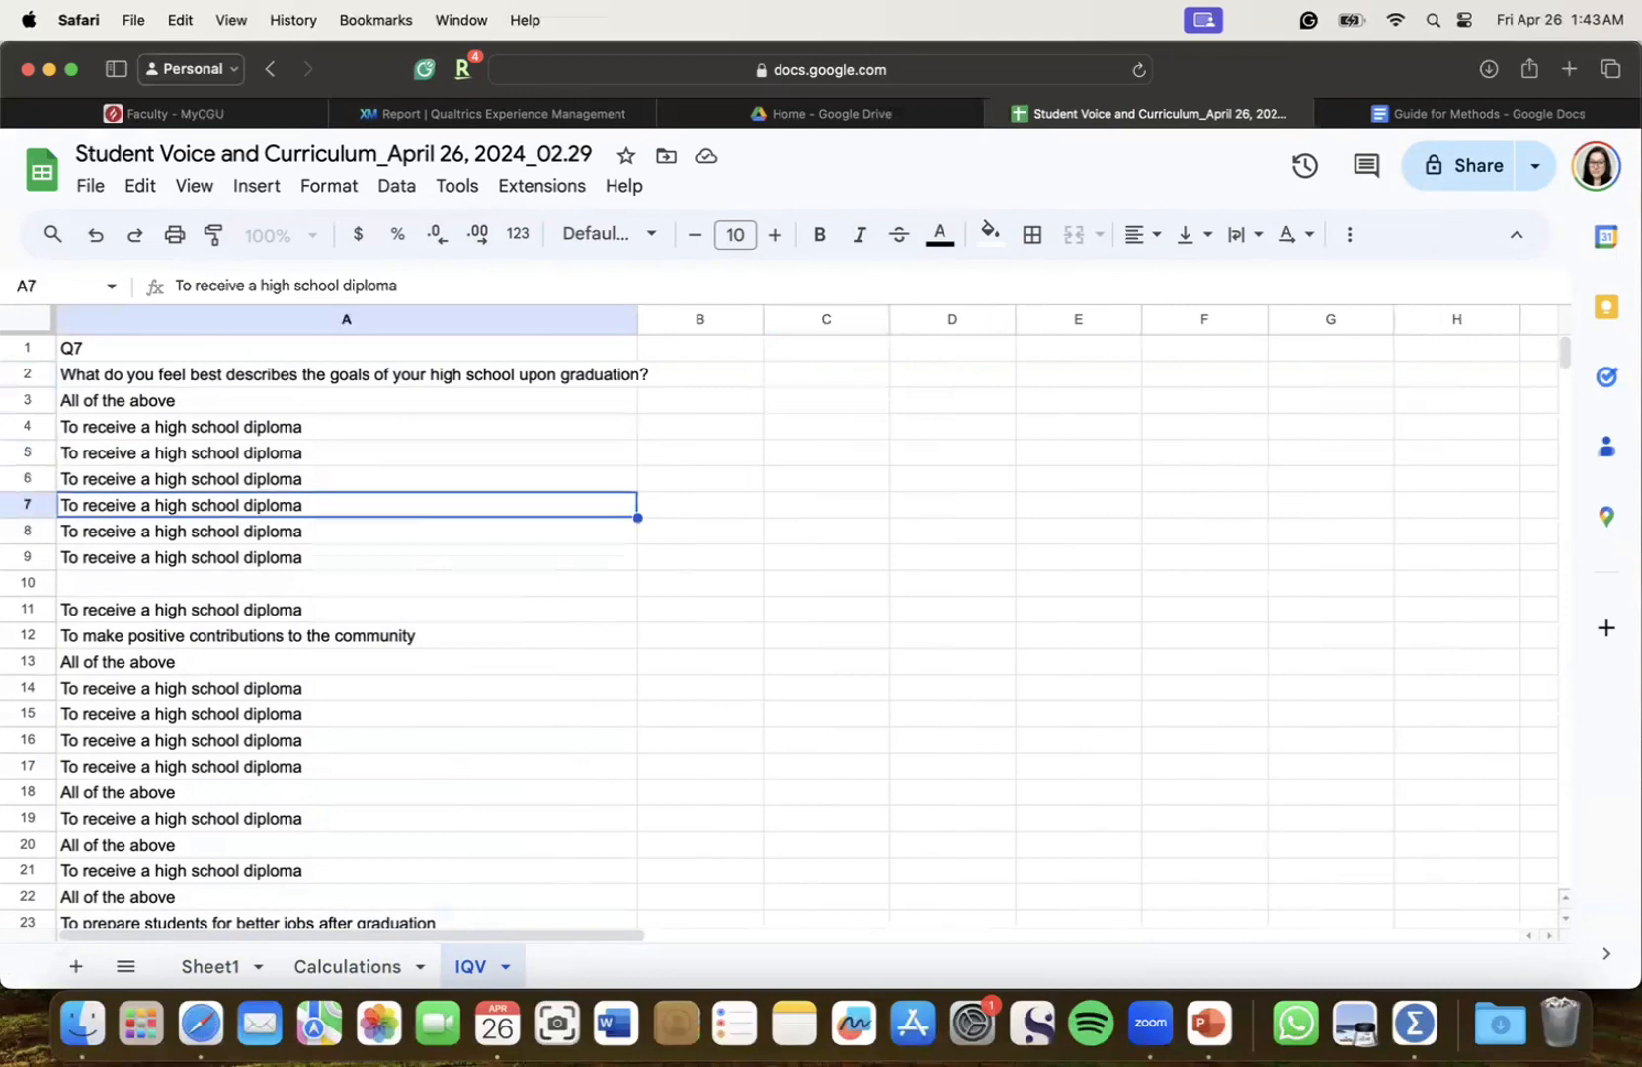
Delete the blank row 10 from the IQV sheet
{"action": "left_click", "coordinate": [22, 583]}
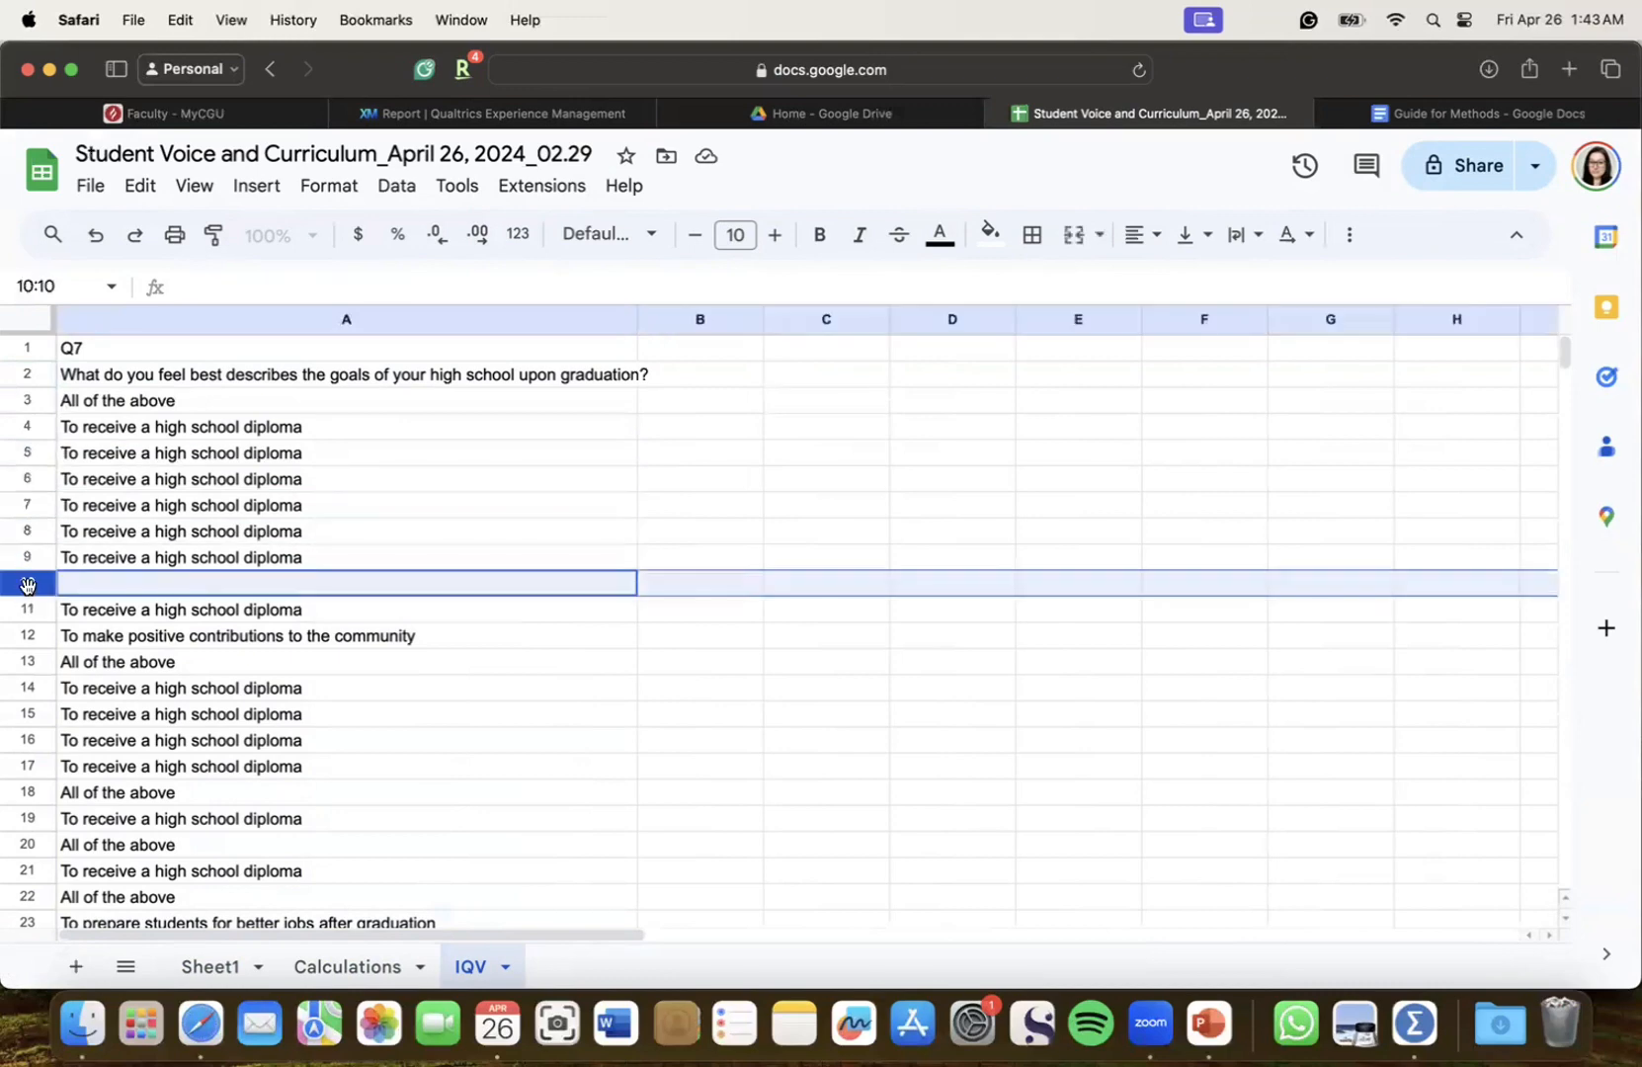
{"action": "right_click", "coordinate": [22, 583]}
{"action": "left_click", "coordinate": [139, 618]}
Check the last response row and enter "N = 29" in cell B1
{"action": "scroll", "coordinate": [369, 556], "scroll_direction": "down", "scroll_amount": 5}
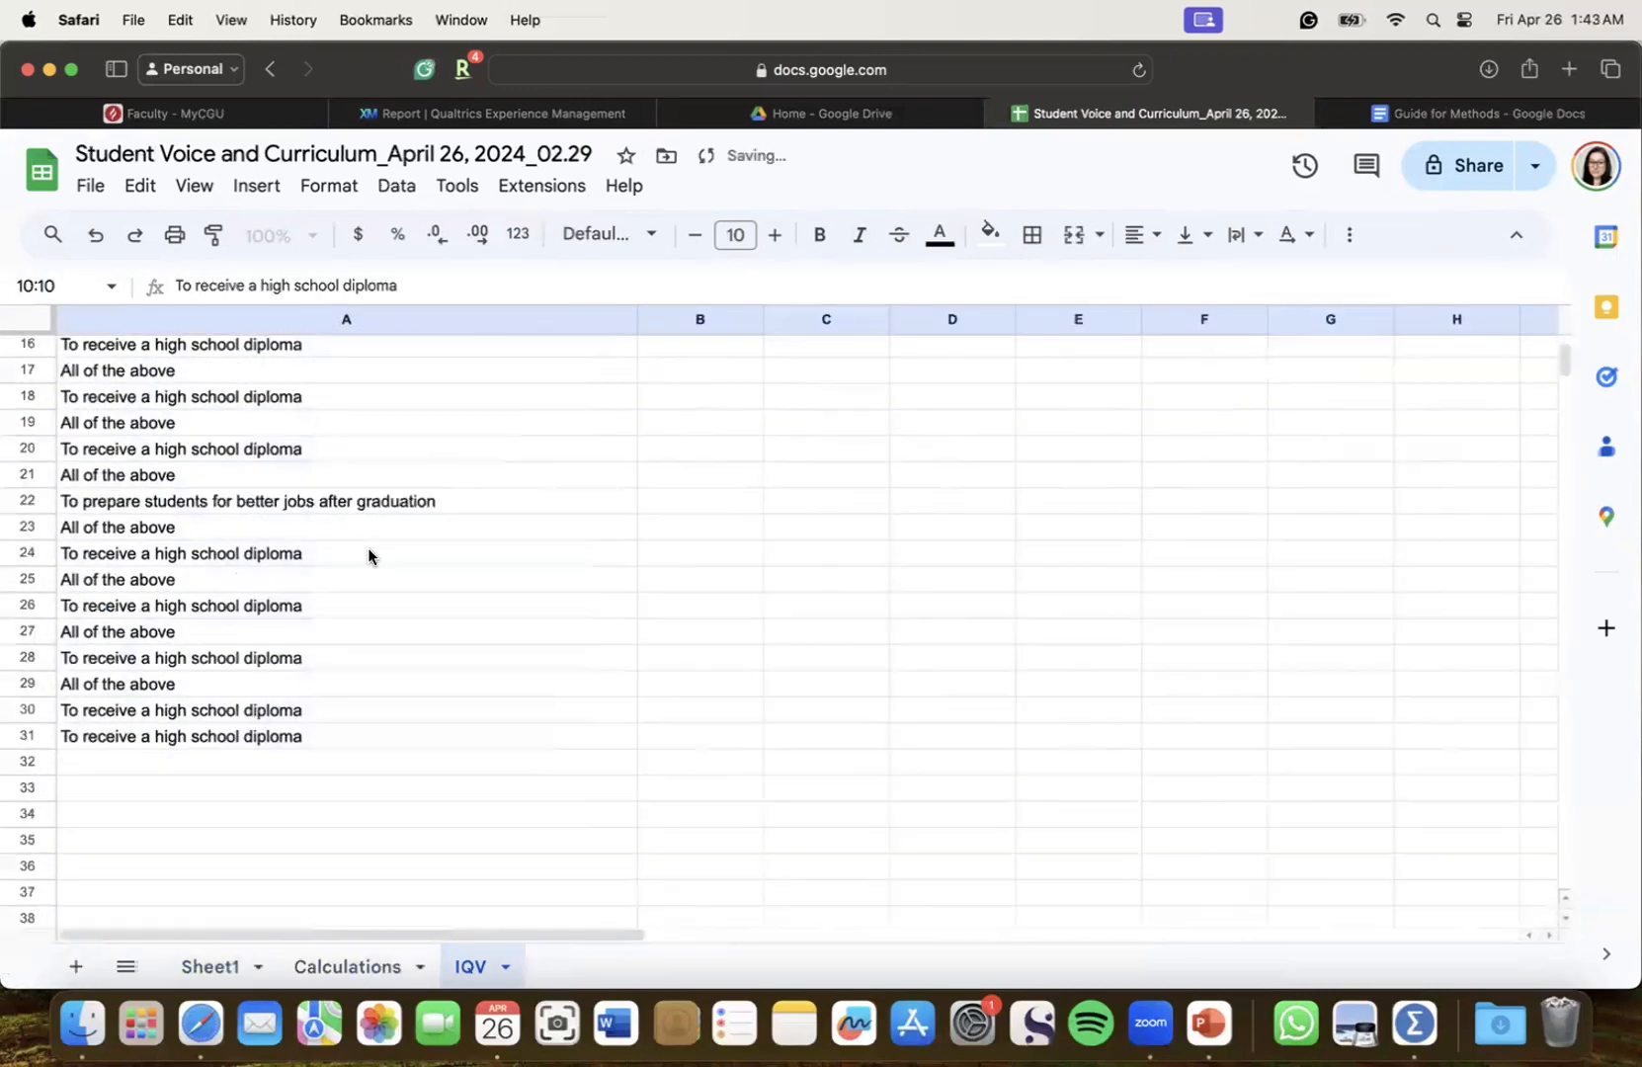
{"action": "left_click", "coordinate": [264, 731]}
{"action": "scroll", "coordinate": [560, 547], "scroll_direction": "up", "scroll_amount": 5}
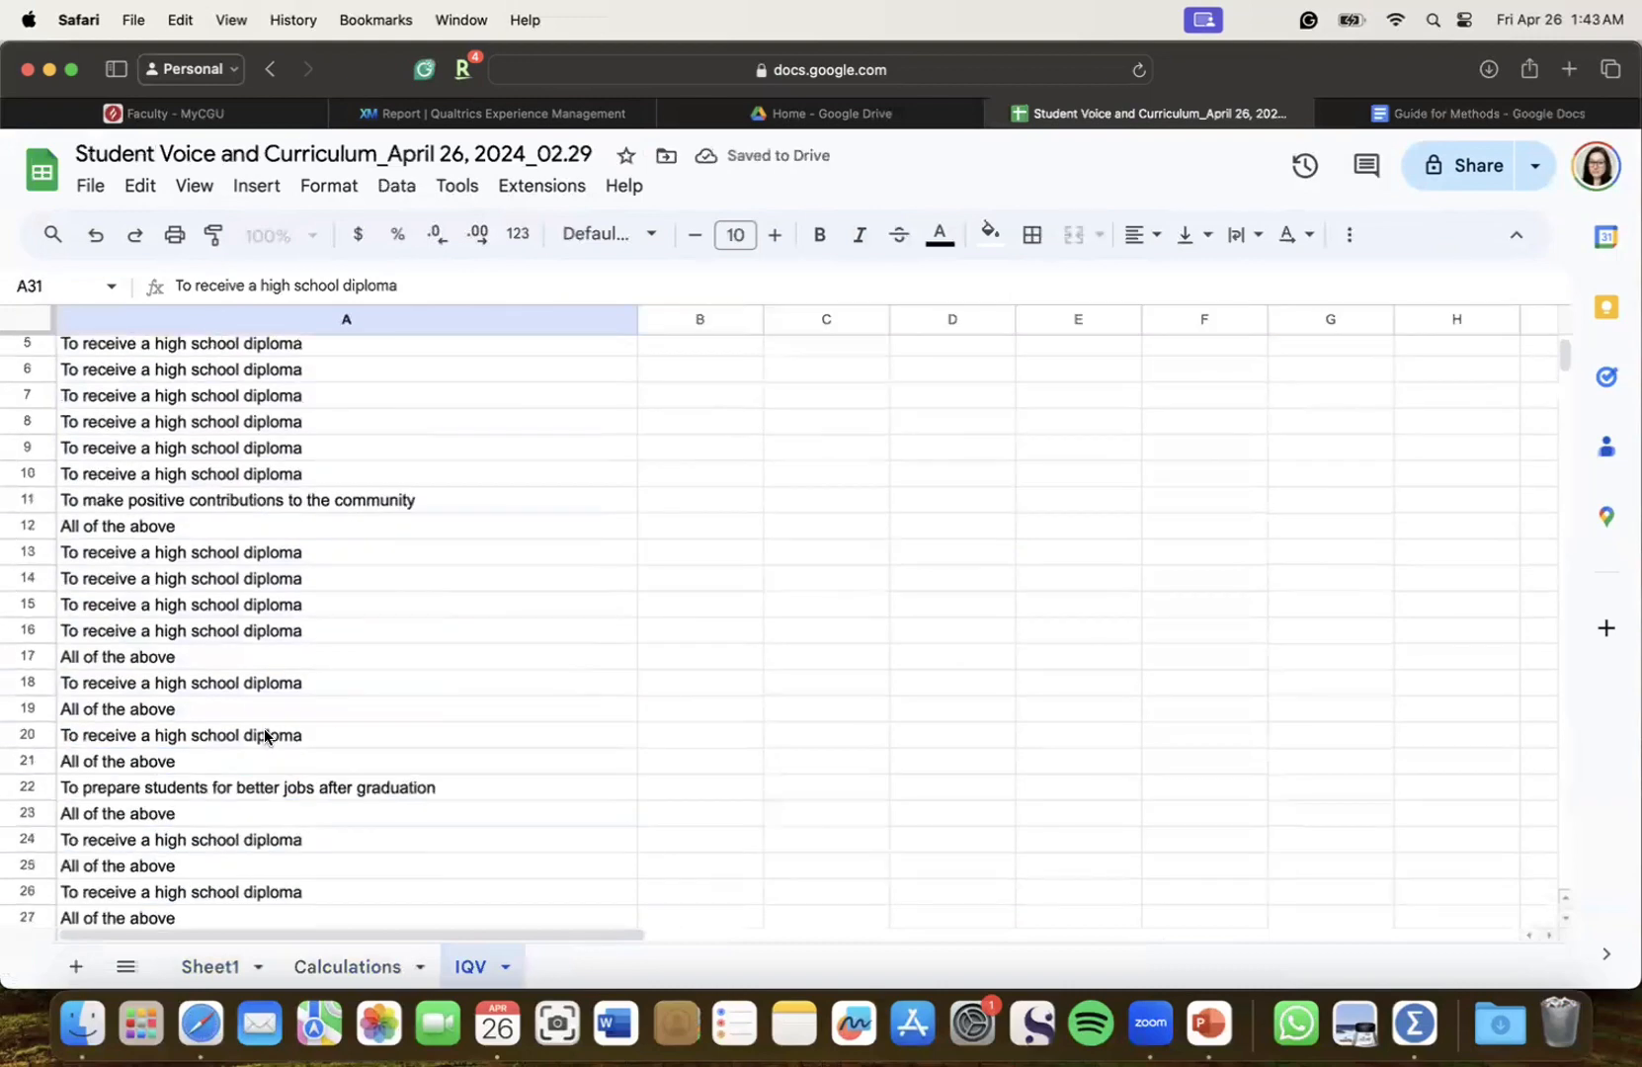
{"action": "left_click", "coordinate": [707, 355]}
{"action": "type", "text": "N"}
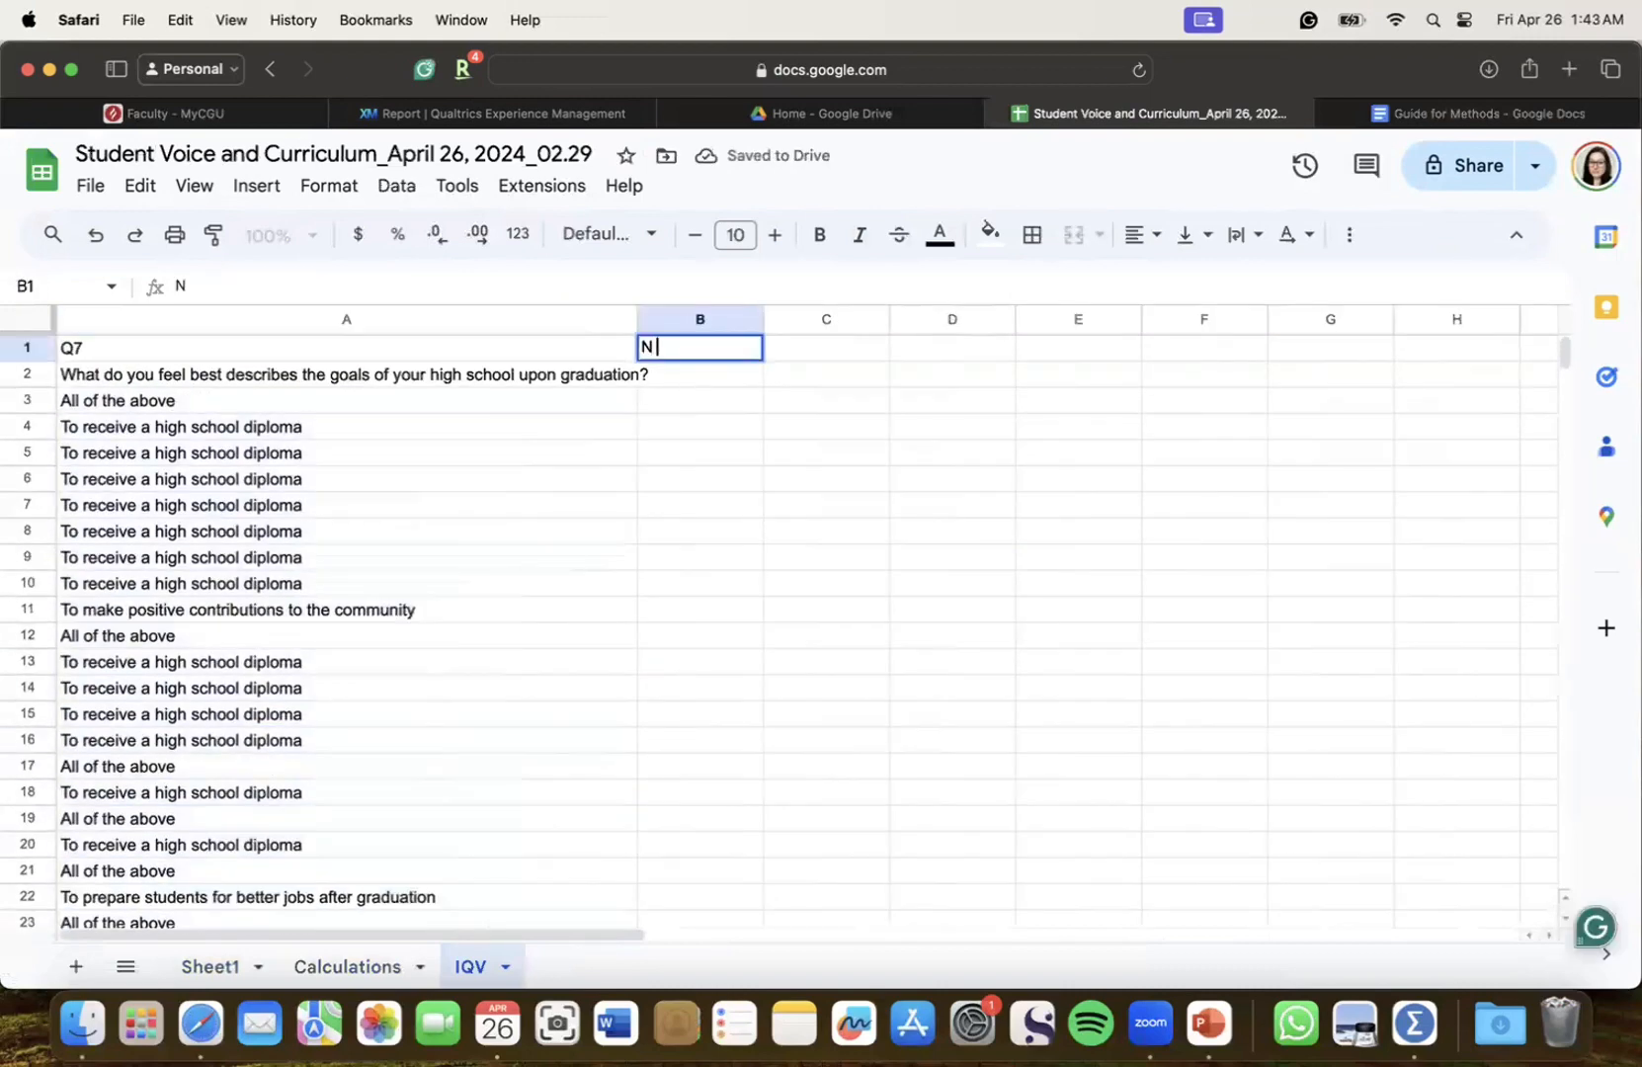
{"action": "type", "text": " = 29"}
Enter the bold heading "Goal" in cell D2
{"action": "left_click", "coordinate": [936, 373]}
{"action": "key", "text": "super+b"}
{"action": "type", "text": "Go"}
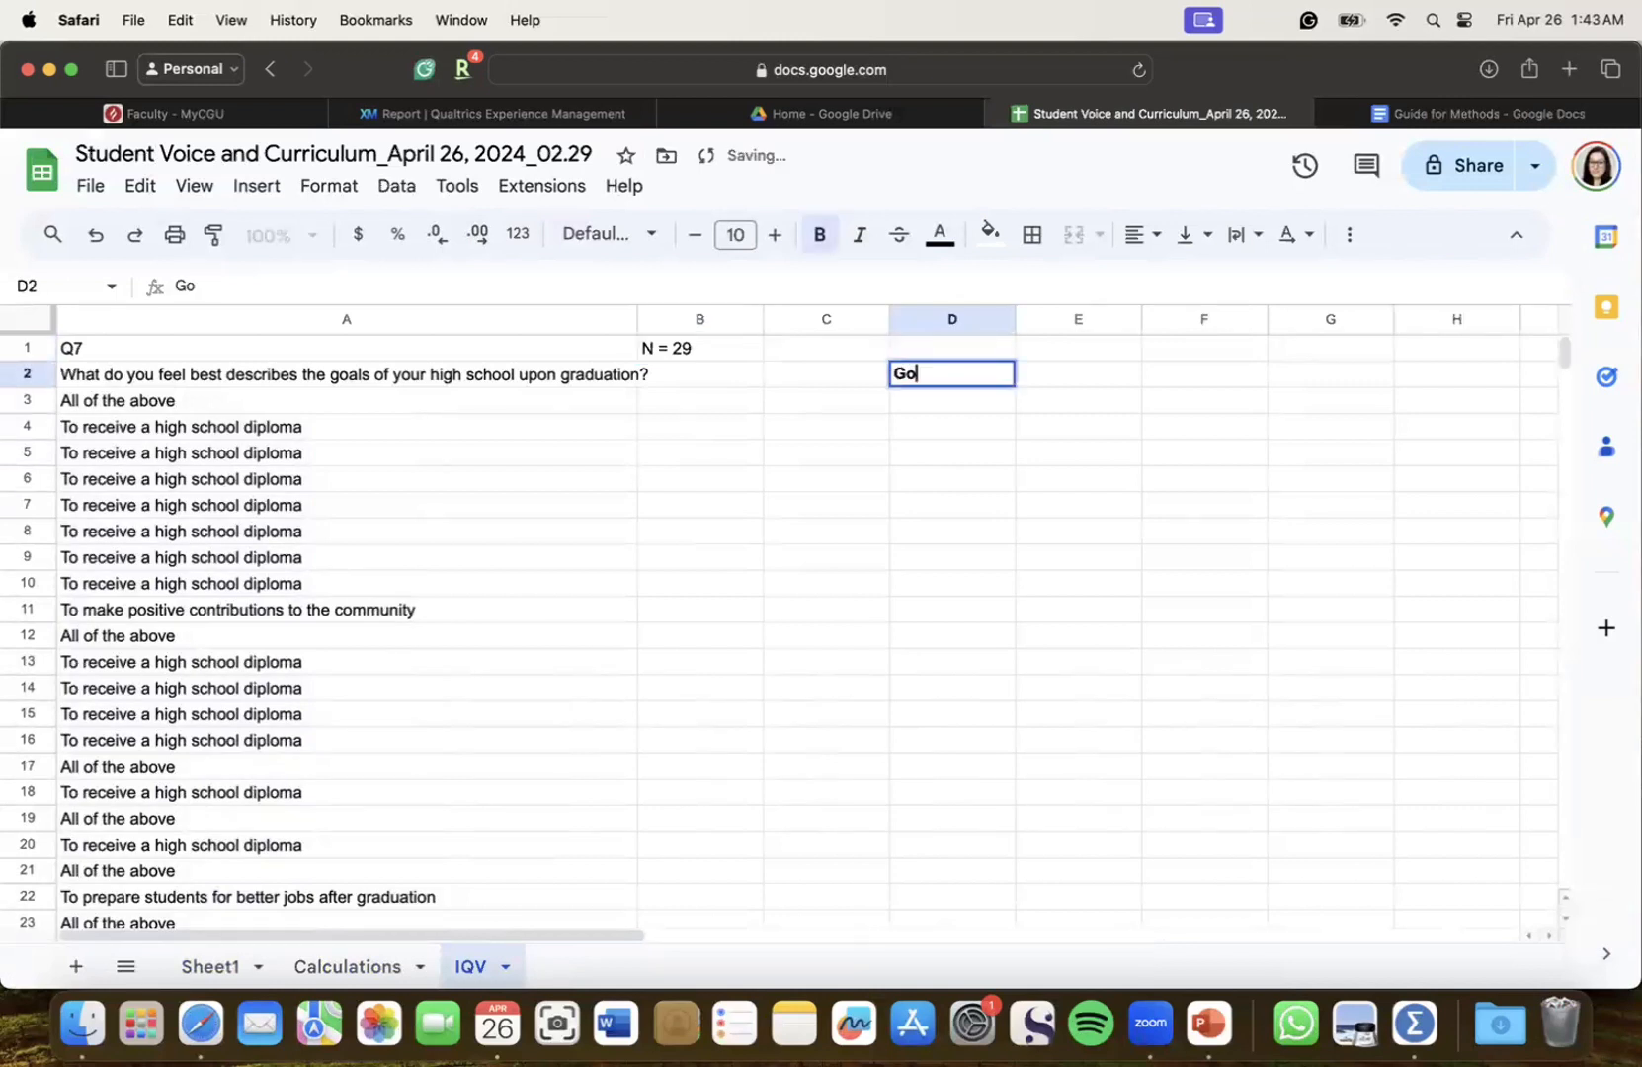
{"action": "type", "text": "al"}
Go through the Q7 responses and list "HS Diploma" in D3 and "Positive Contributions" in D4 beneath the Goal heading
{"action": "left_click", "coordinate": [255, 431]}
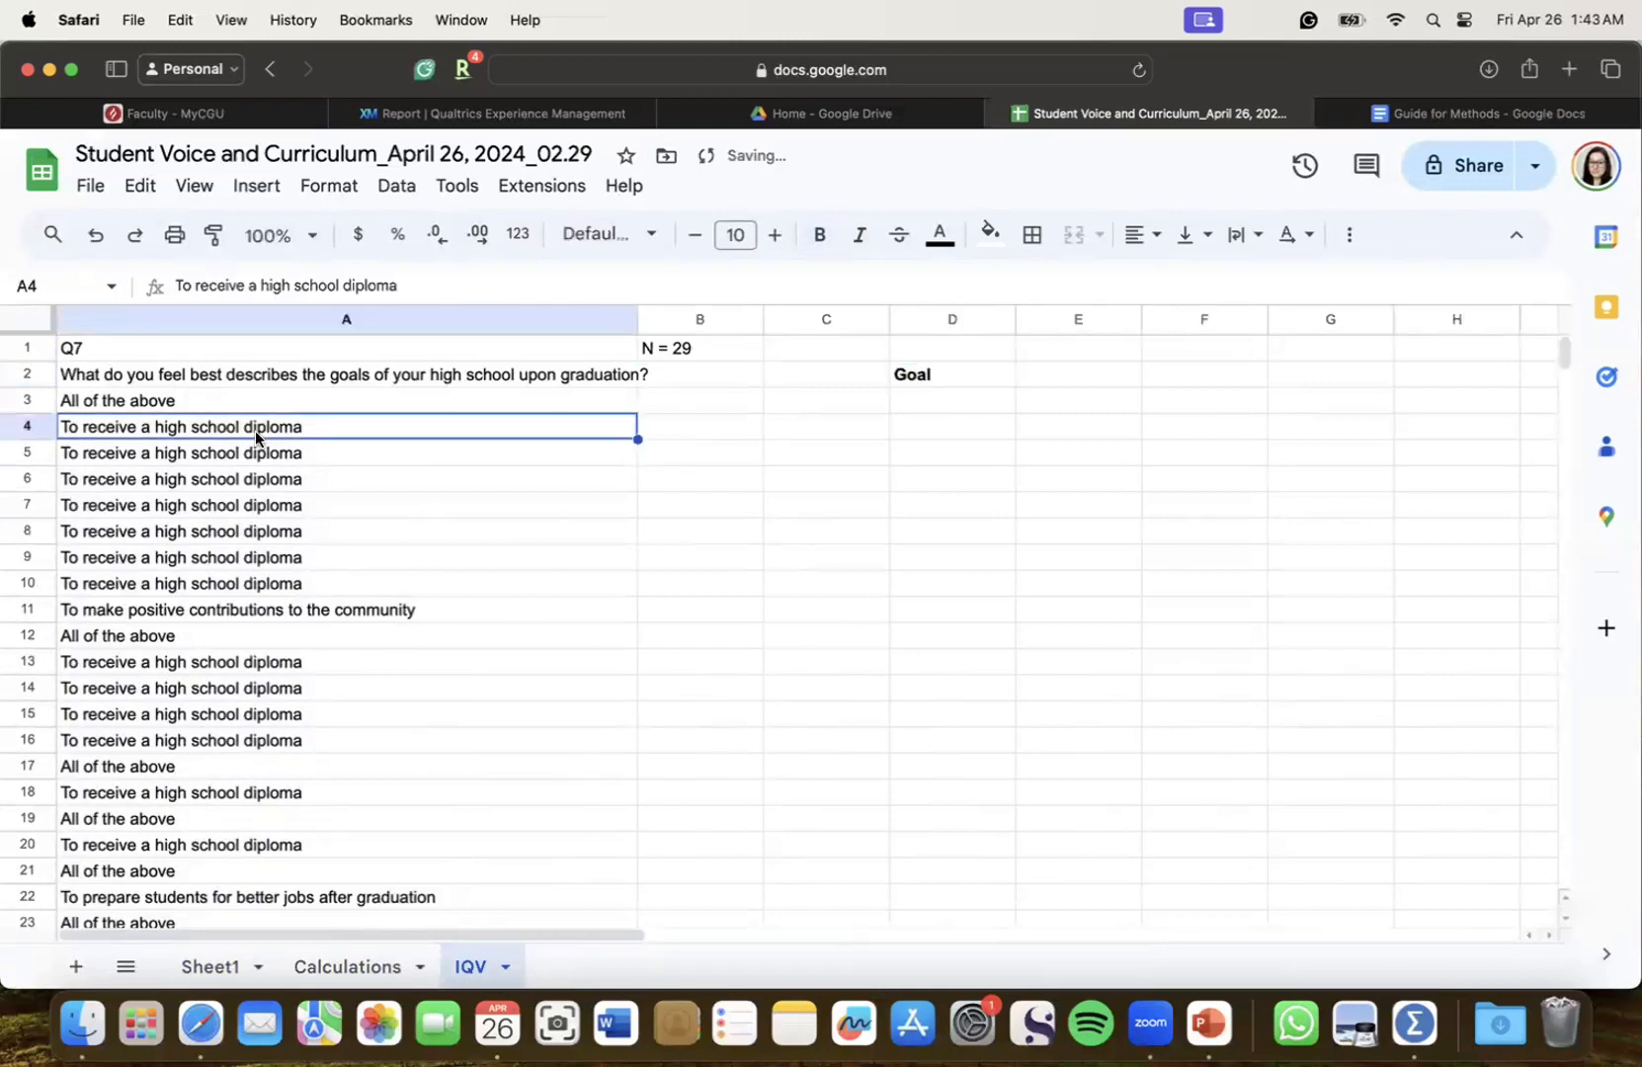
{"action": "key", "text": "Down"}
{"action": "key", "text": "Down"}
{"action": "key", "text": "Down"}
{"action": "key", "text": "Down"}
{"action": "key", "text": "Down"}
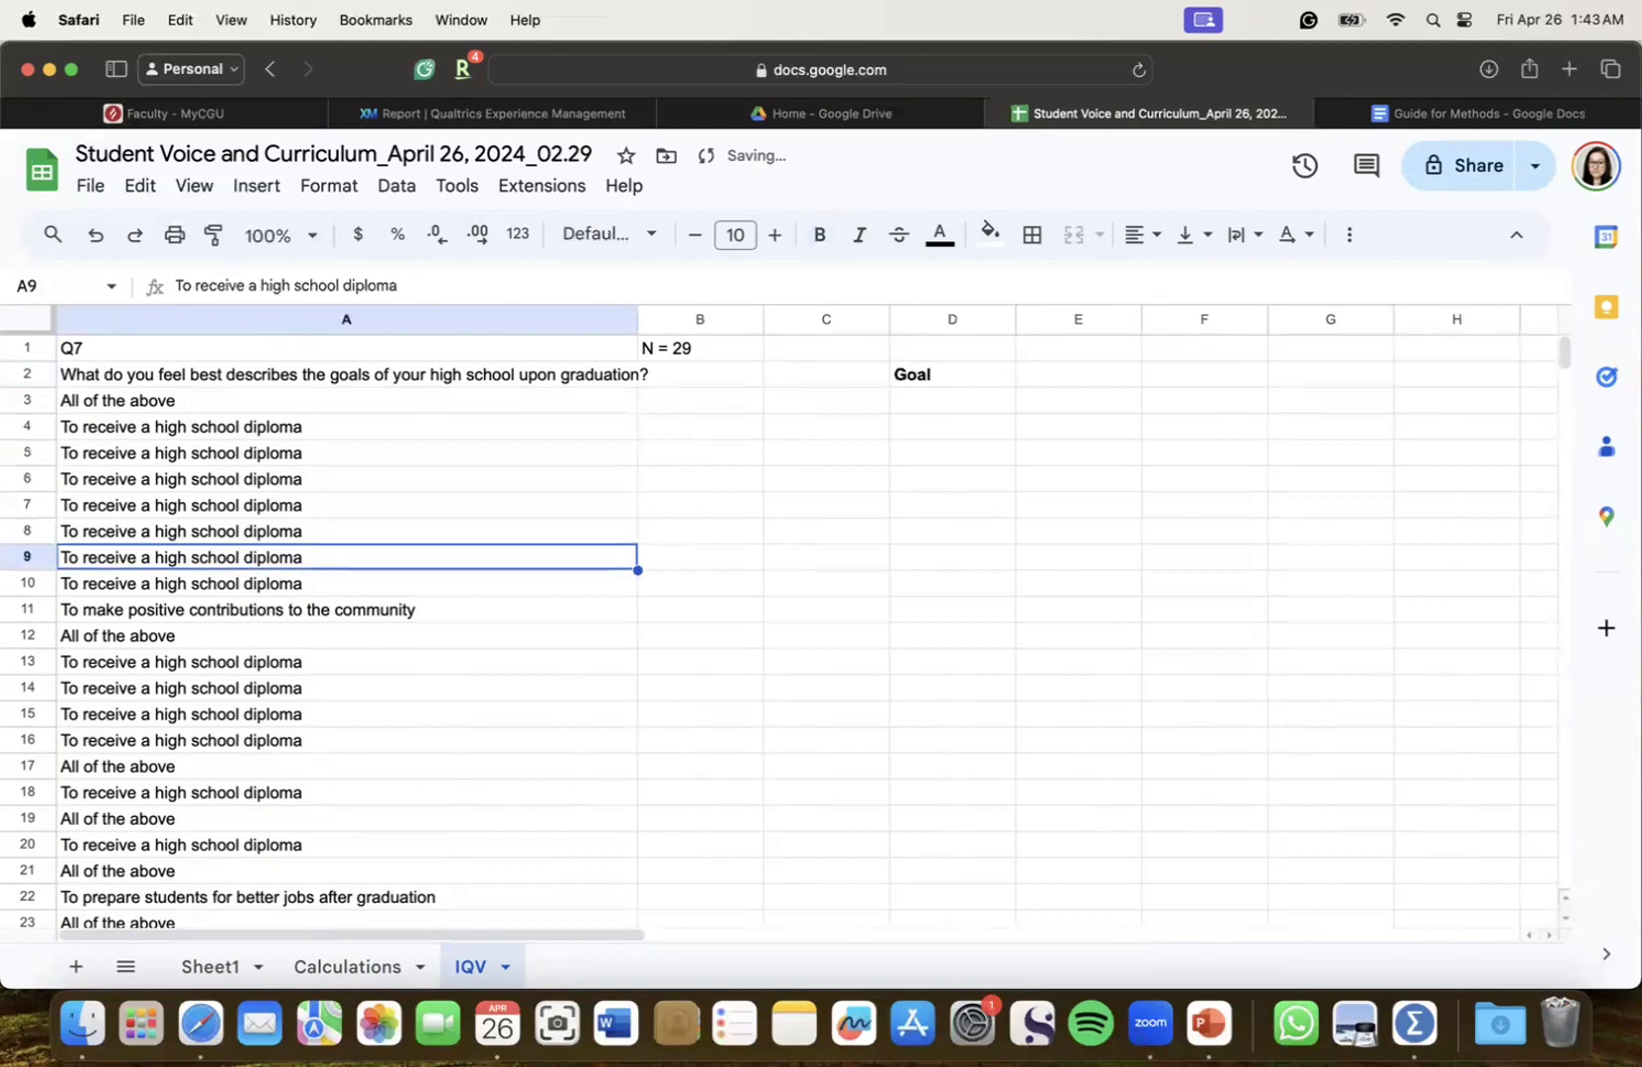
{"action": "key", "text": "Down"}
{"action": "left_click", "coordinate": [952, 410]}
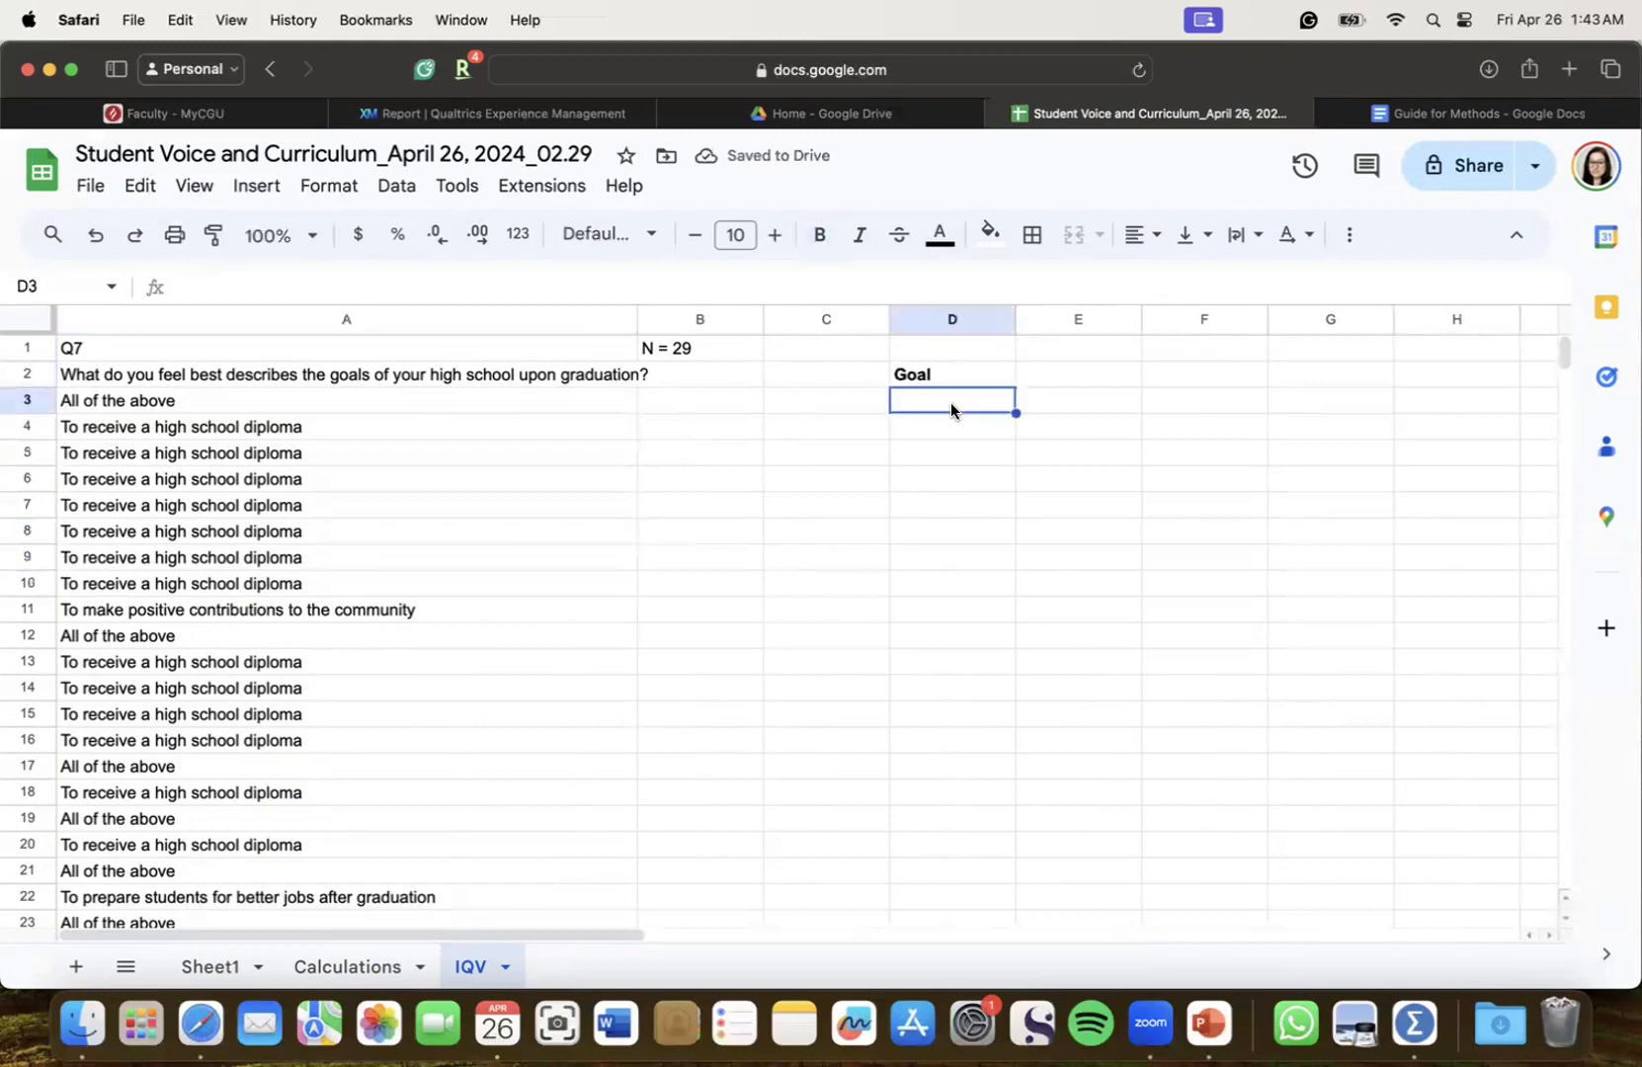
{"action": "type", "text": "HS Diploma"}
{"action": "key", "text": "Return"}
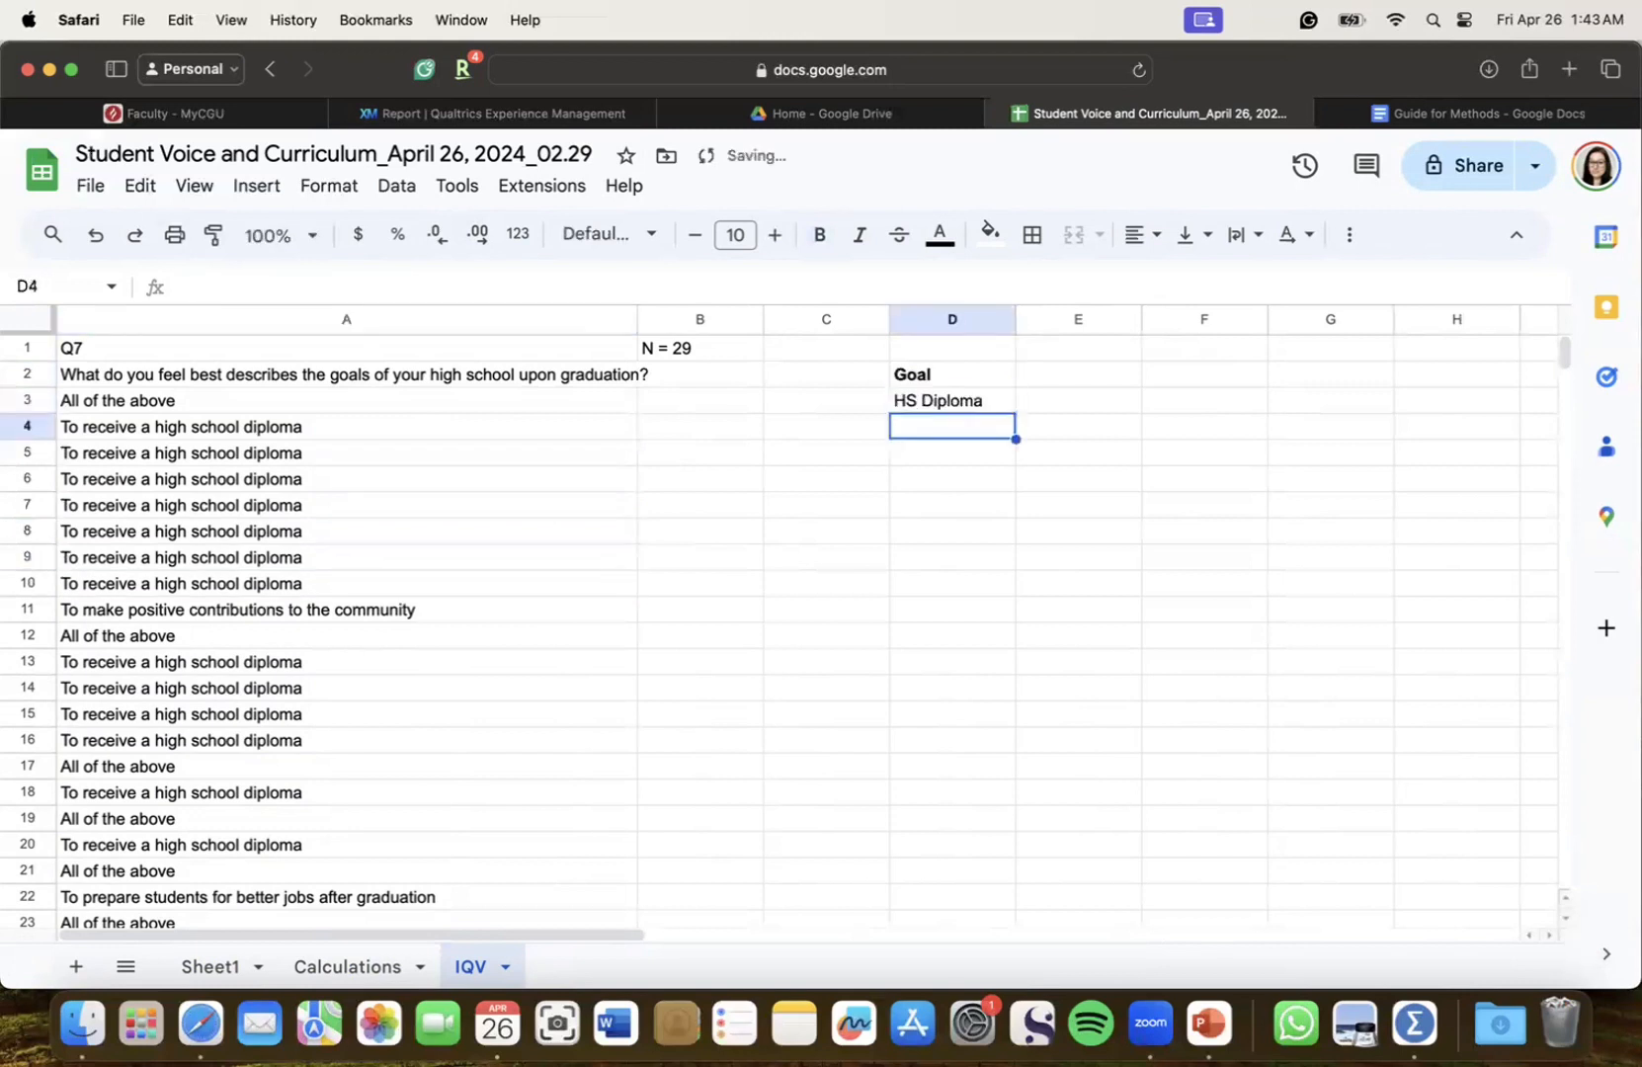
{"action": "type", "text": "Positive Contributions"}
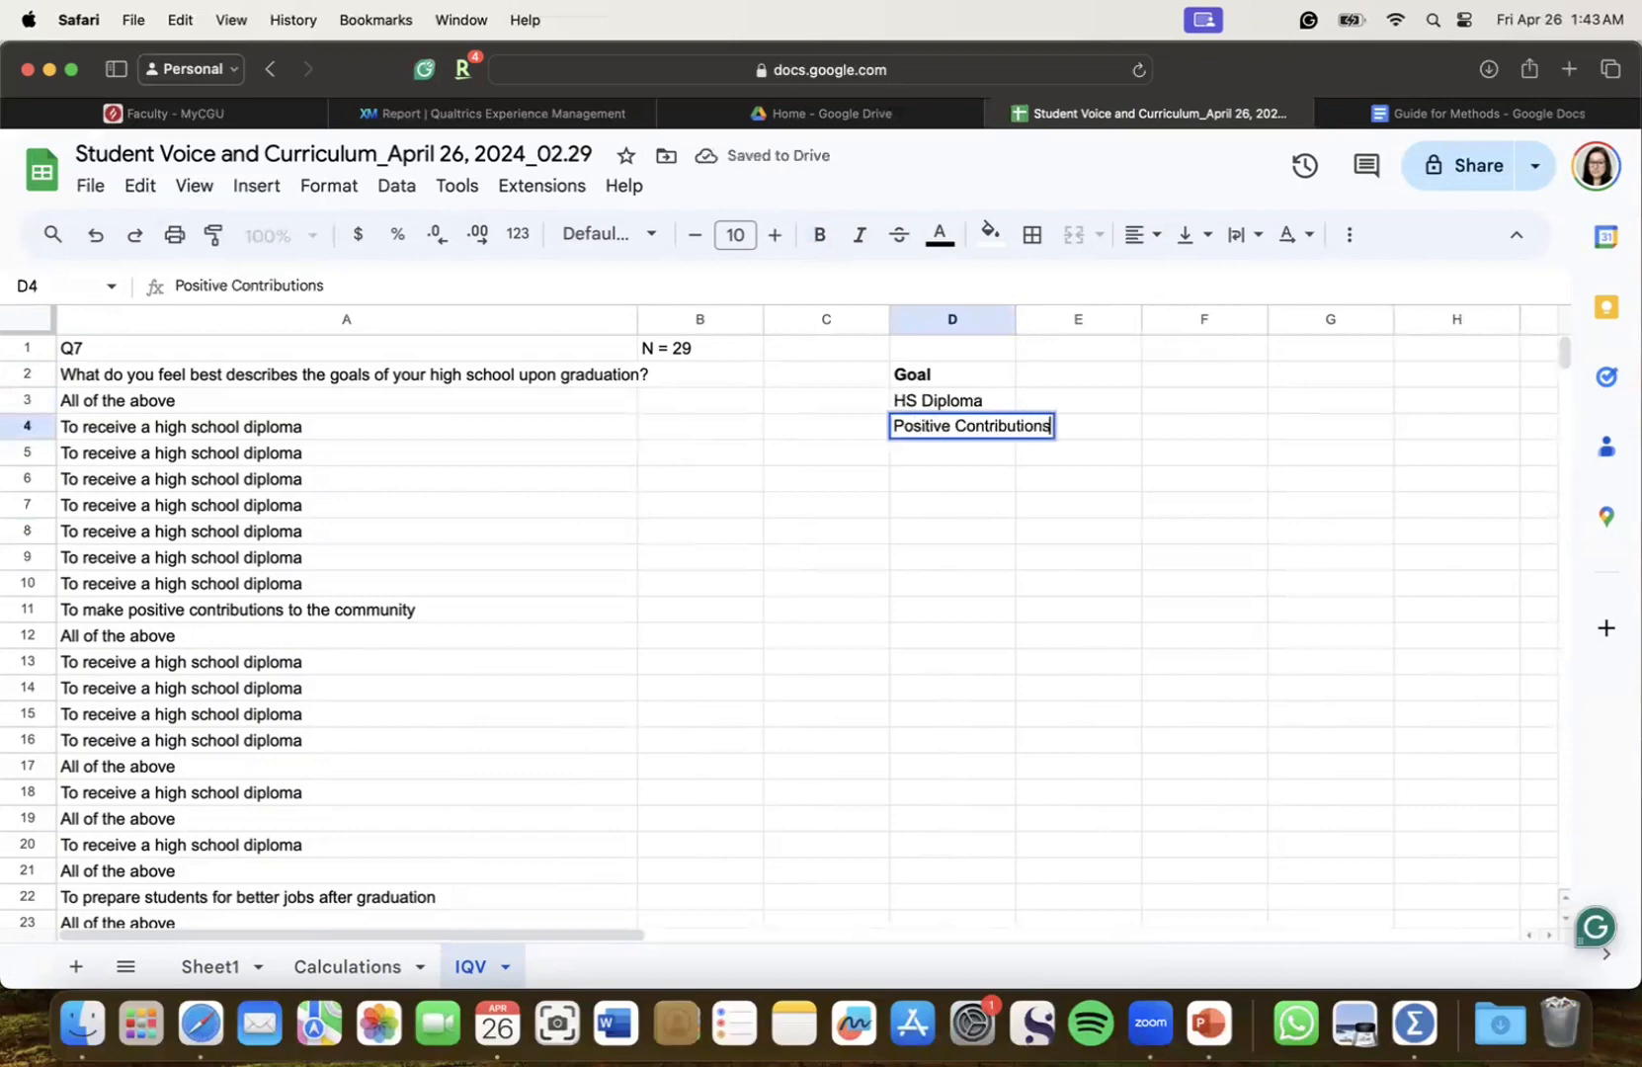
{"action": "key", "text": "Return"}
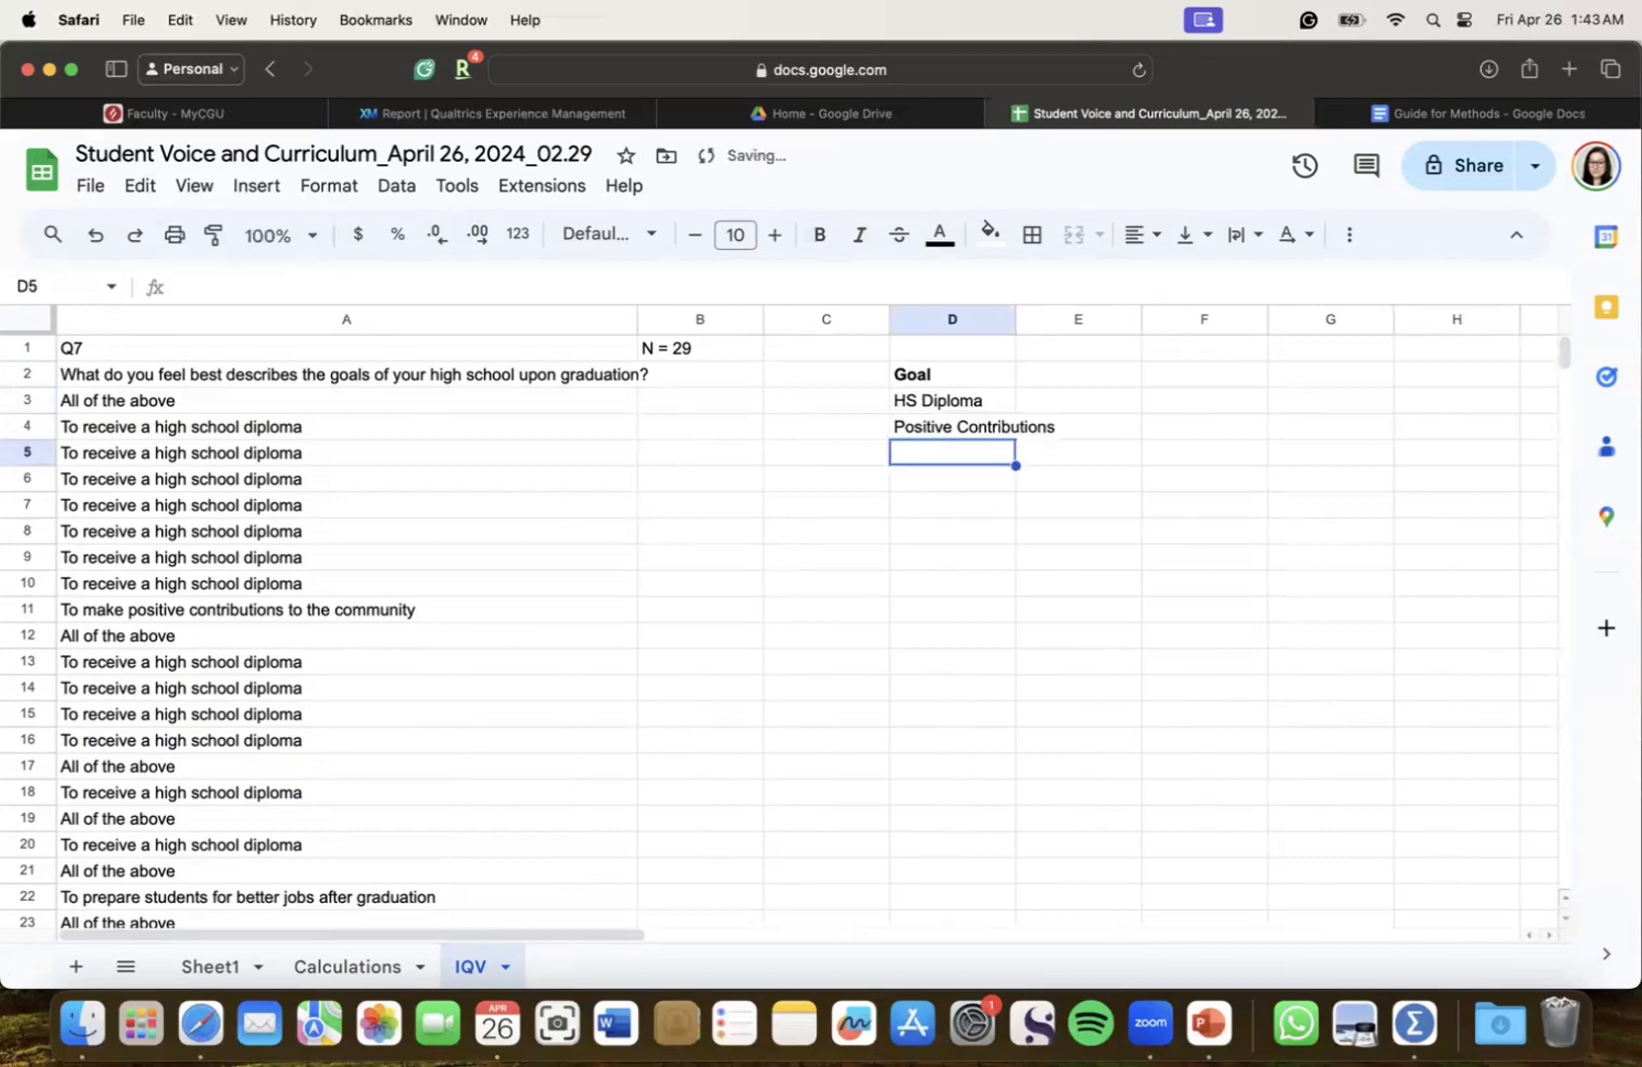
Add "Prepare students for better jobs" as the goal category in cell D5, correcting its spelling
{"action": "scroll", "coordinate": [443, 678], "scroll_direction": "down", "scroll_amount": 3}
{"action": "type", "text": "P"}
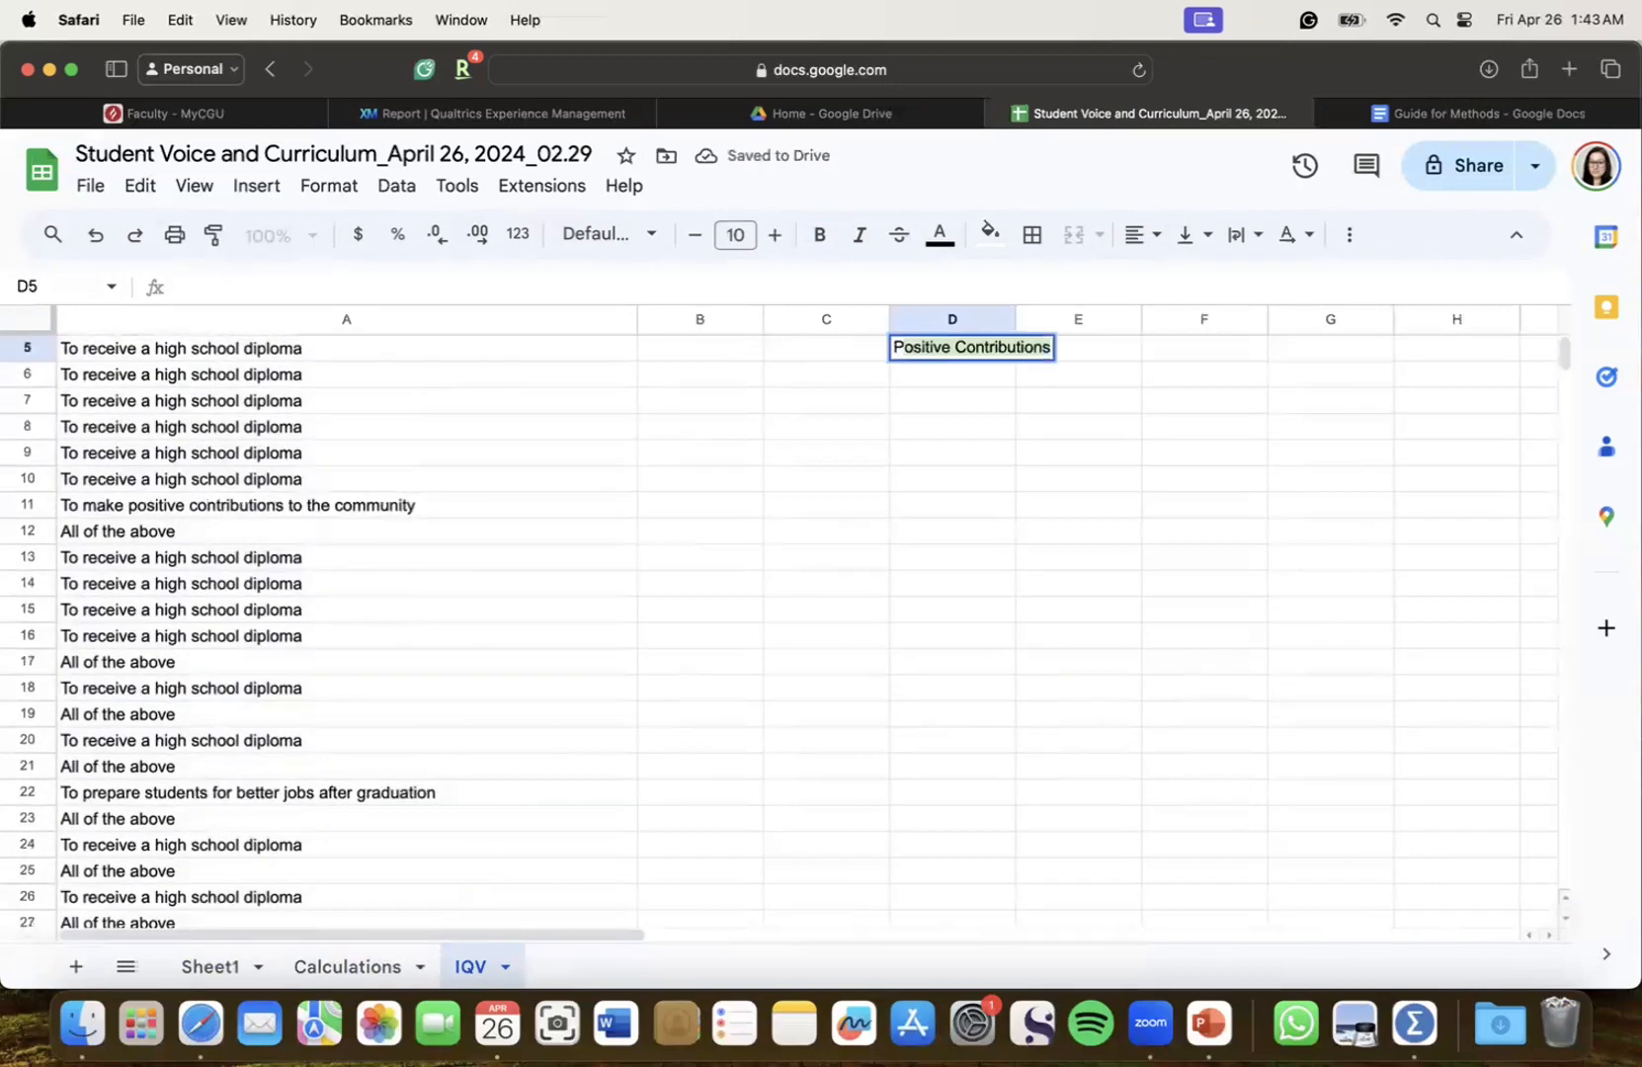
{"action": "type", "text": "repar students for be"}
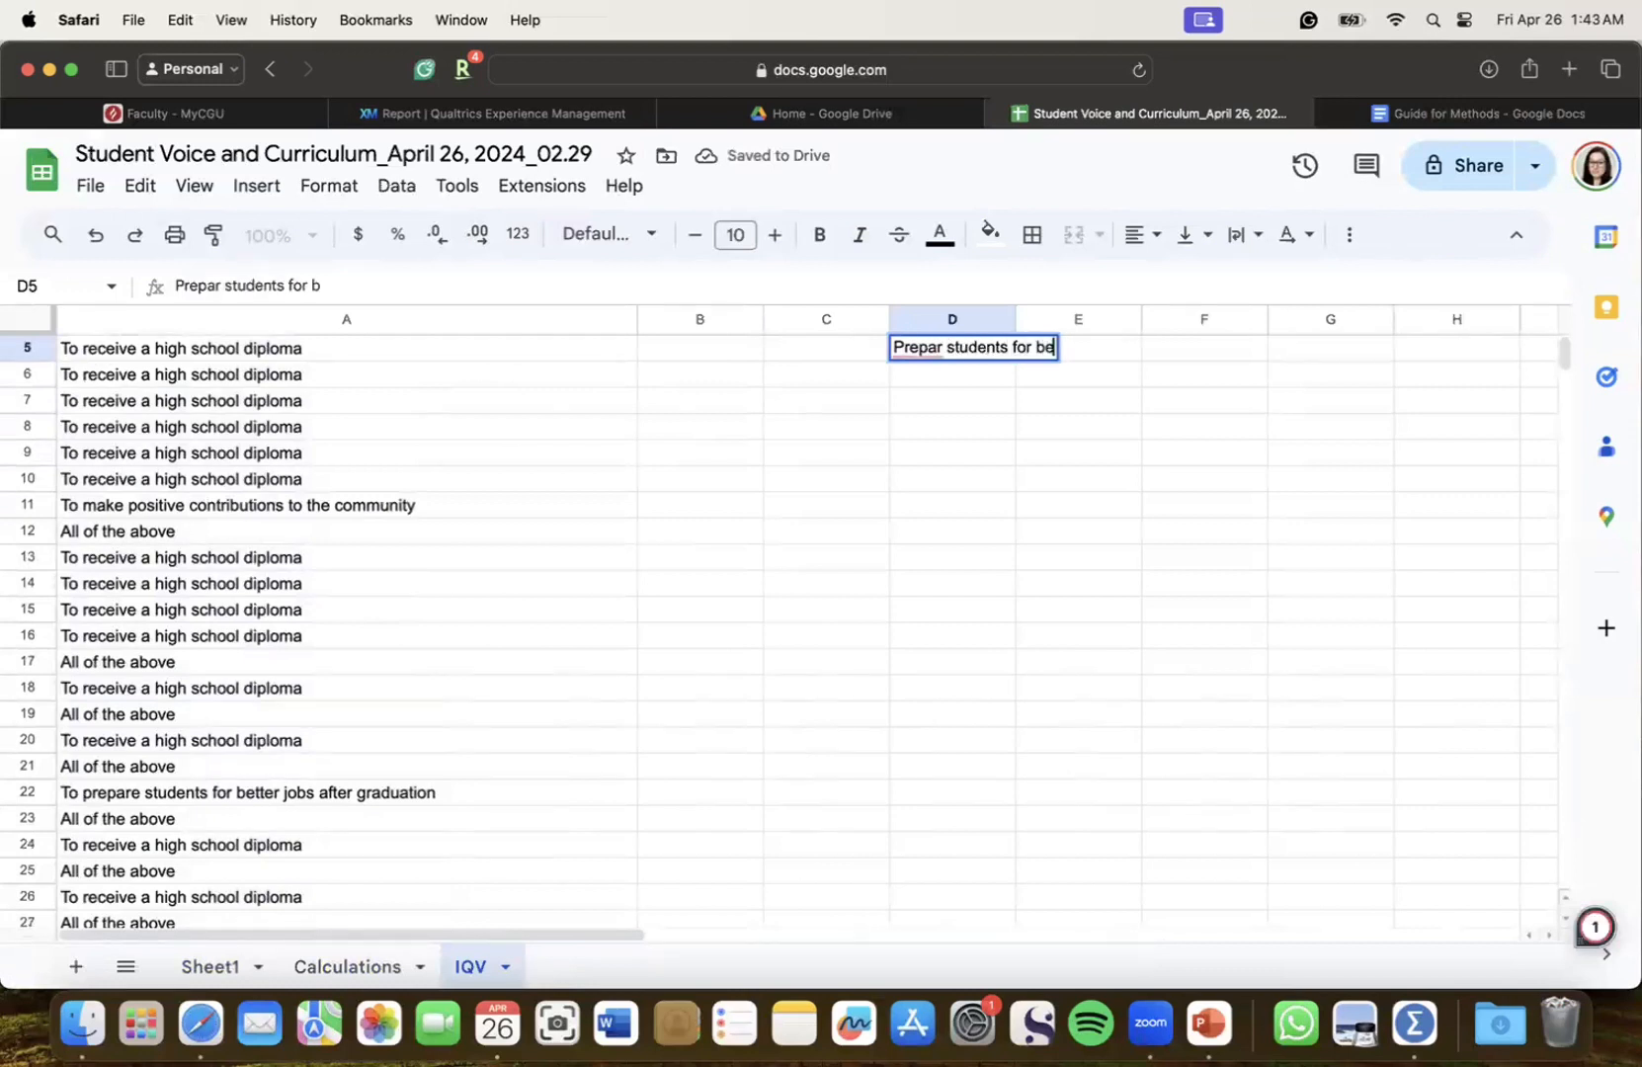
{"action": "type", "text": "tter jobs"}
{"action": "key", "text": "Return"}
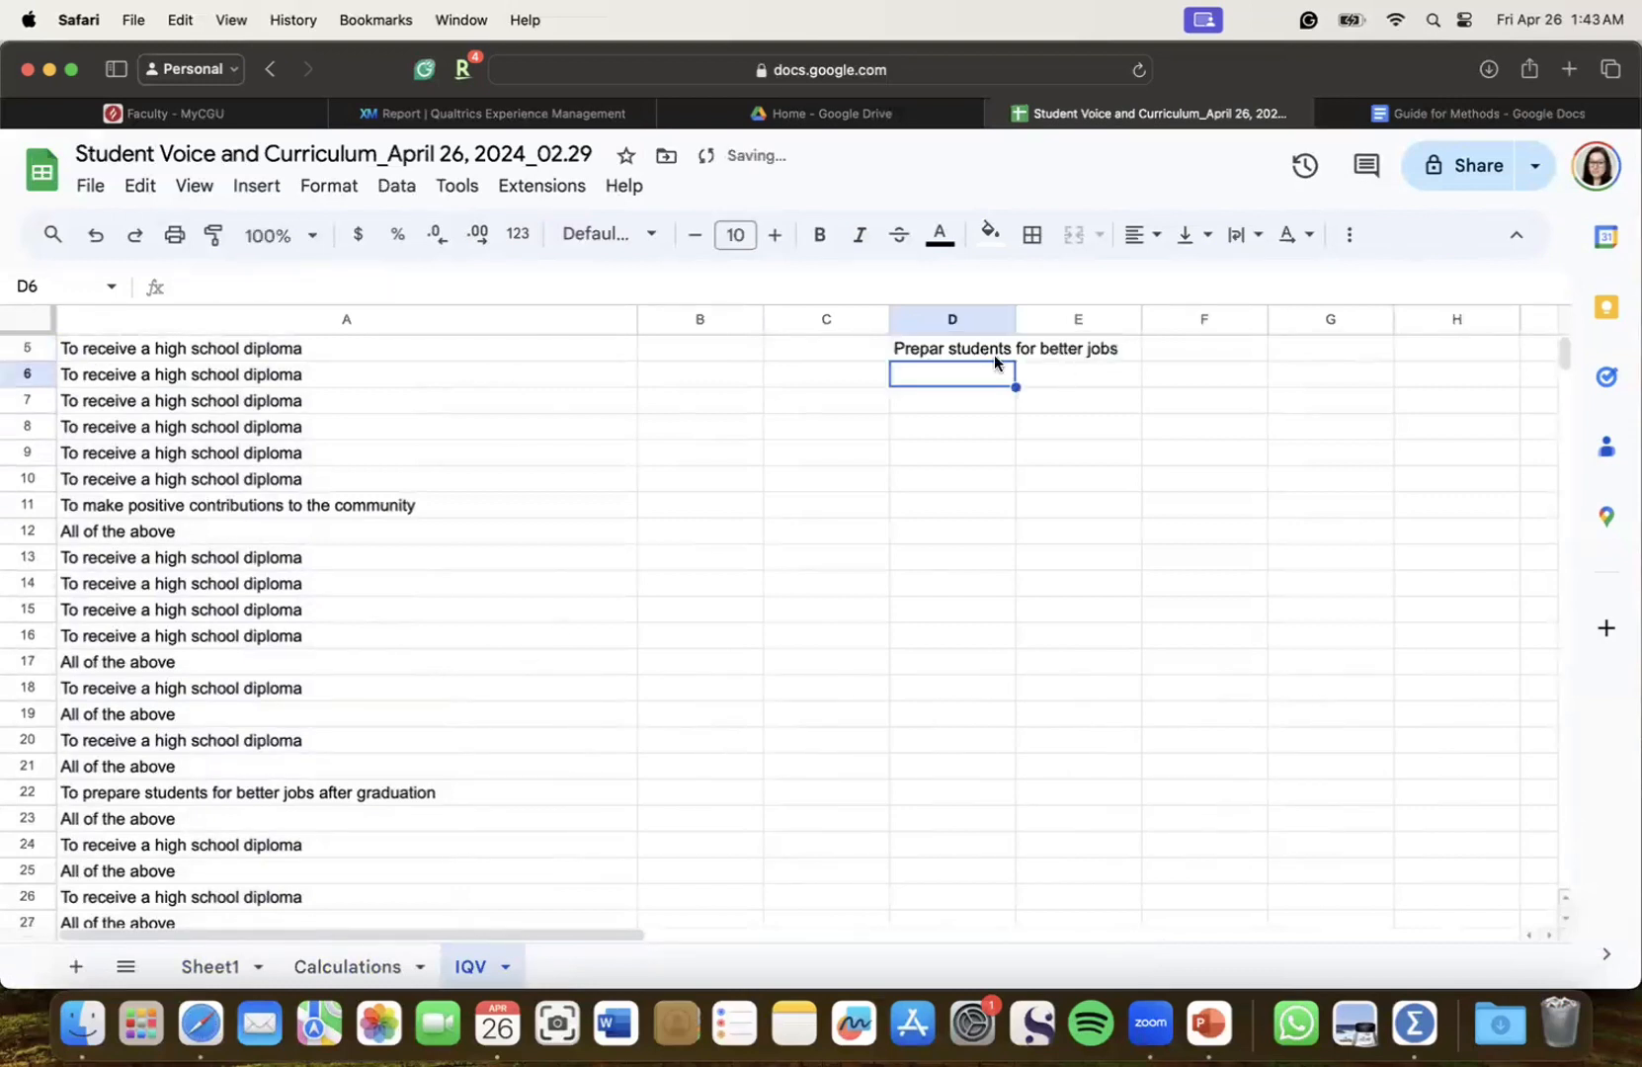
{"action": "left_click", "coordinate": [943, 348]}
{"action": "double_click", "coordinate": [942, 347]}
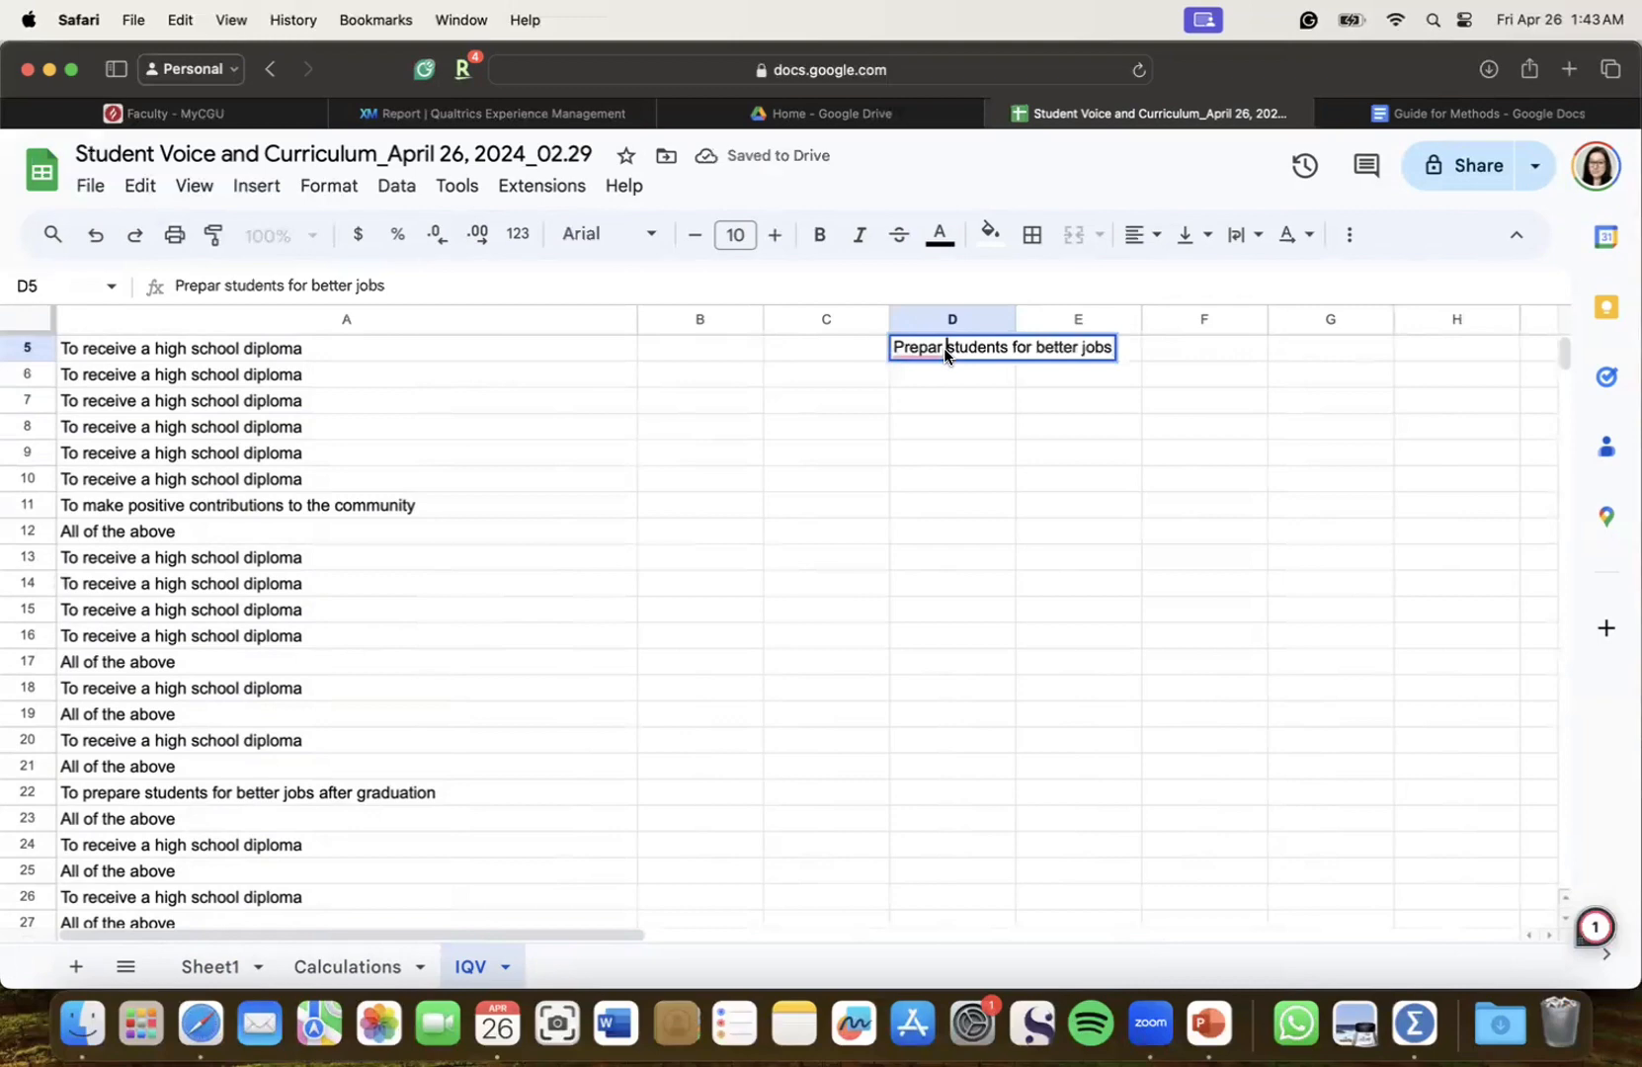
{"action": "left_click", "coordinate": [936, 406]}
Add "All of the above" as the goal category in D6 and fit column D's width to its contents
{"action": "scroll", "coordinate": [292, 791], "scroll_direction": "down", "scroll_amount": 5}
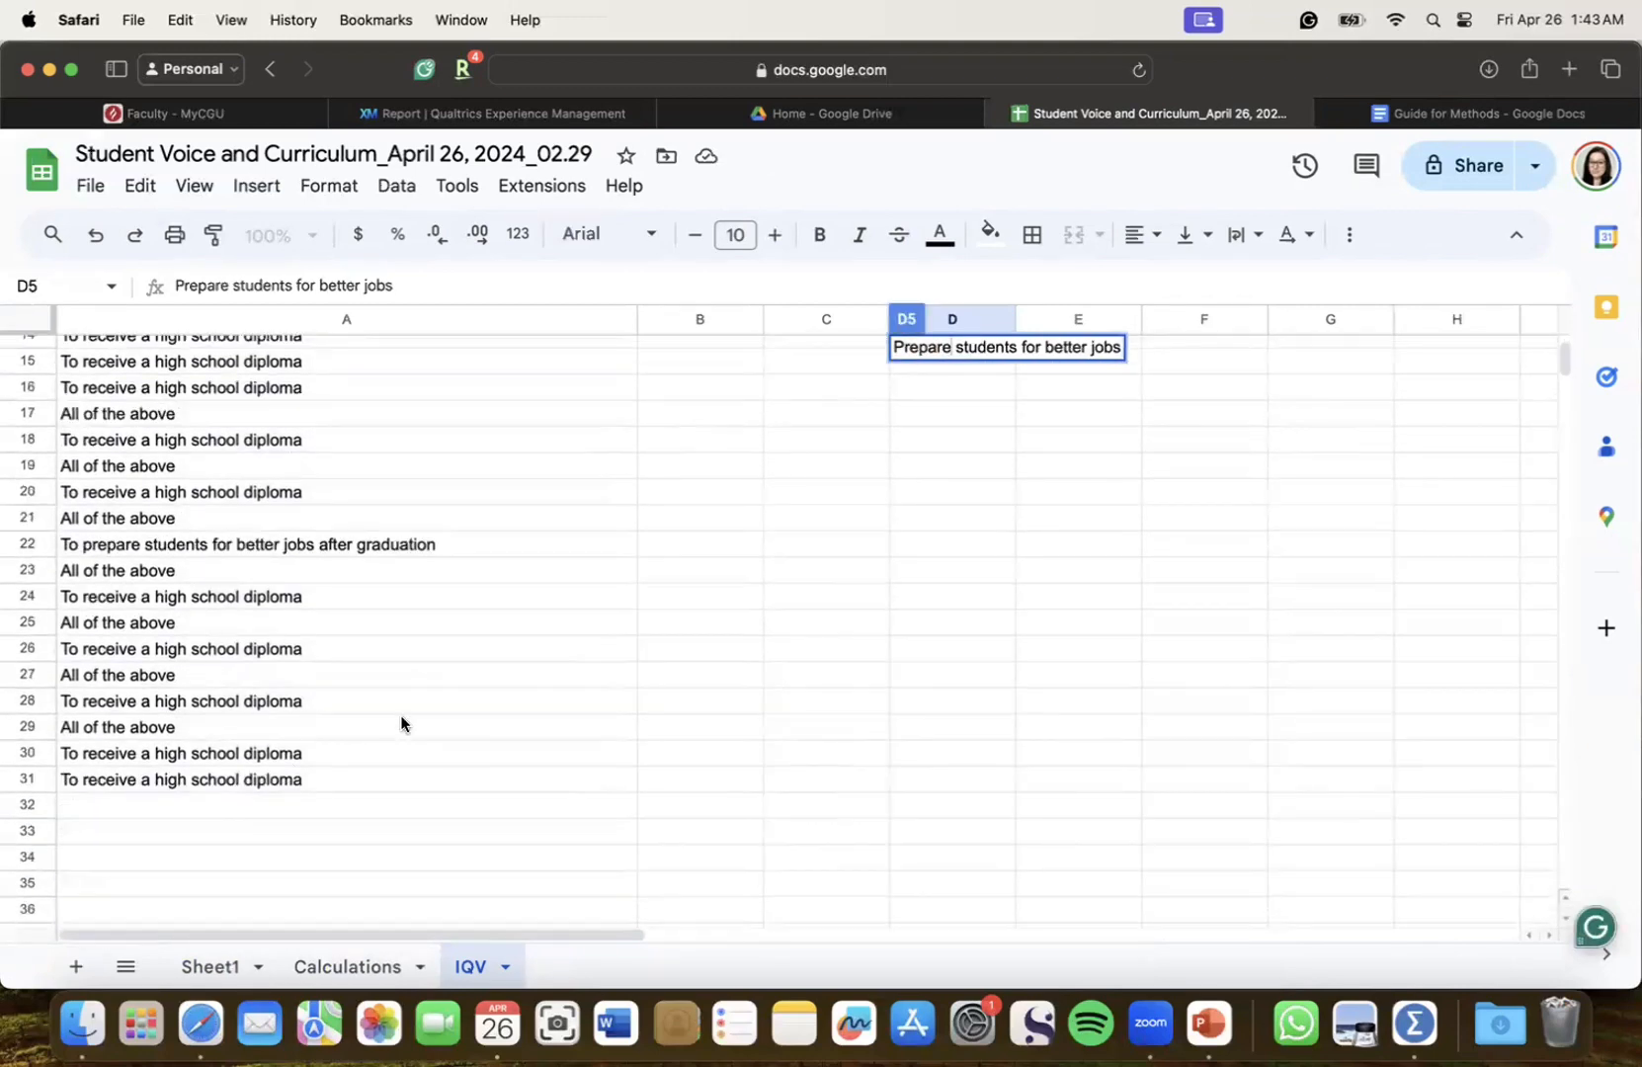
{"action": "scroll", "coordinate": [401, 723], "scroll_direction": "up", "scroll_amount": 5}
{"action": "left_click", "coordinate": [939, 480]}
{"action": "type", "text": "All of"}
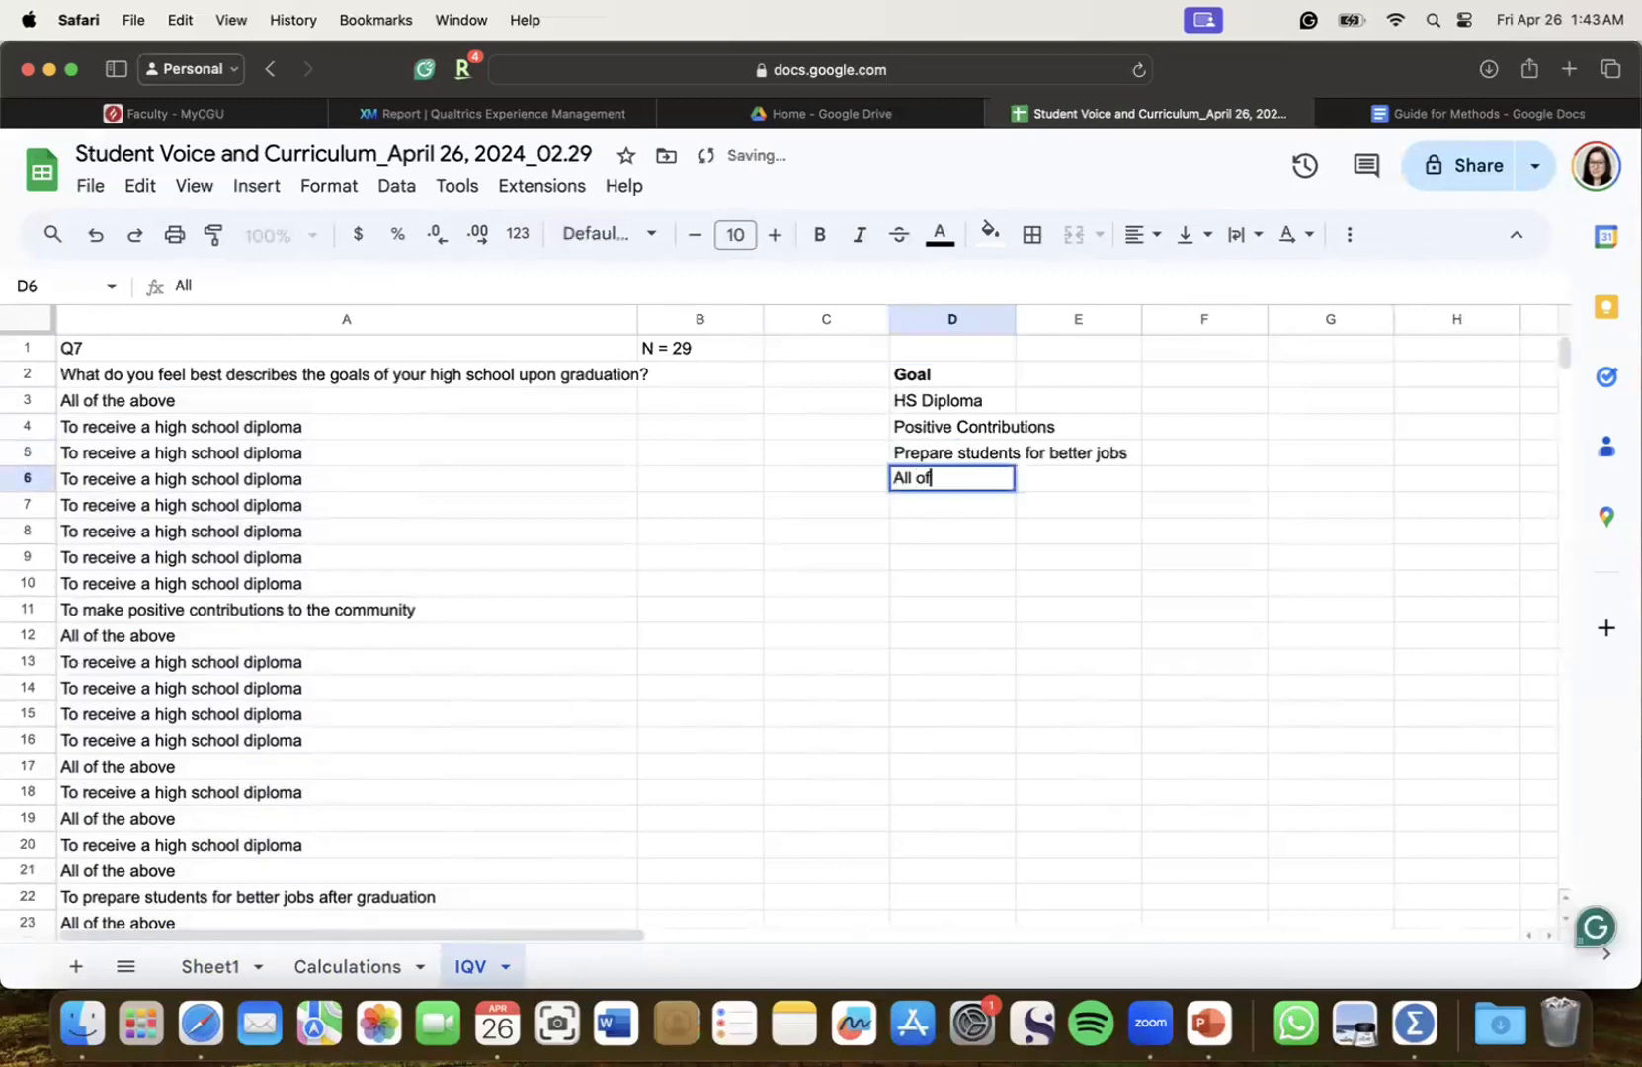
{"action": "type", "text": " the abov"}
{"action": "key", "text": "BackSpace"}
{"action": "type", "text": "bove"}
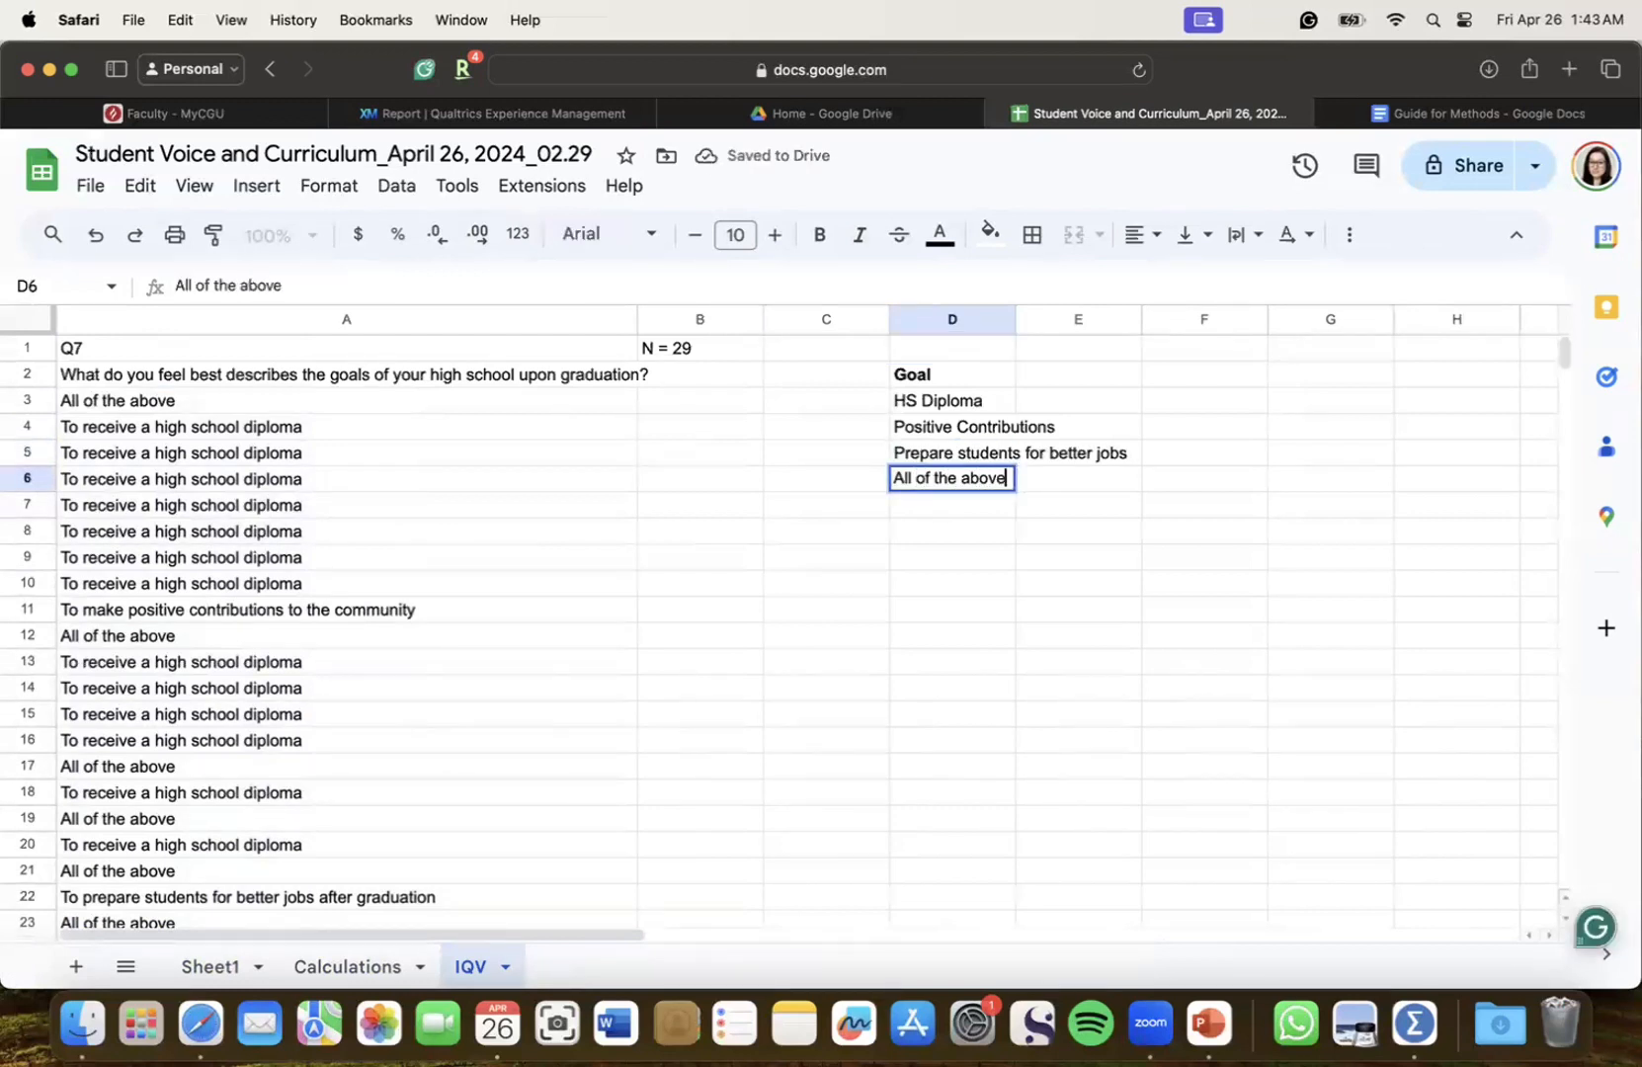
{"action": "left_click", "coordinate": [1110, 612]}
{"action": "double_click", "coordinate": [1016, 319]}
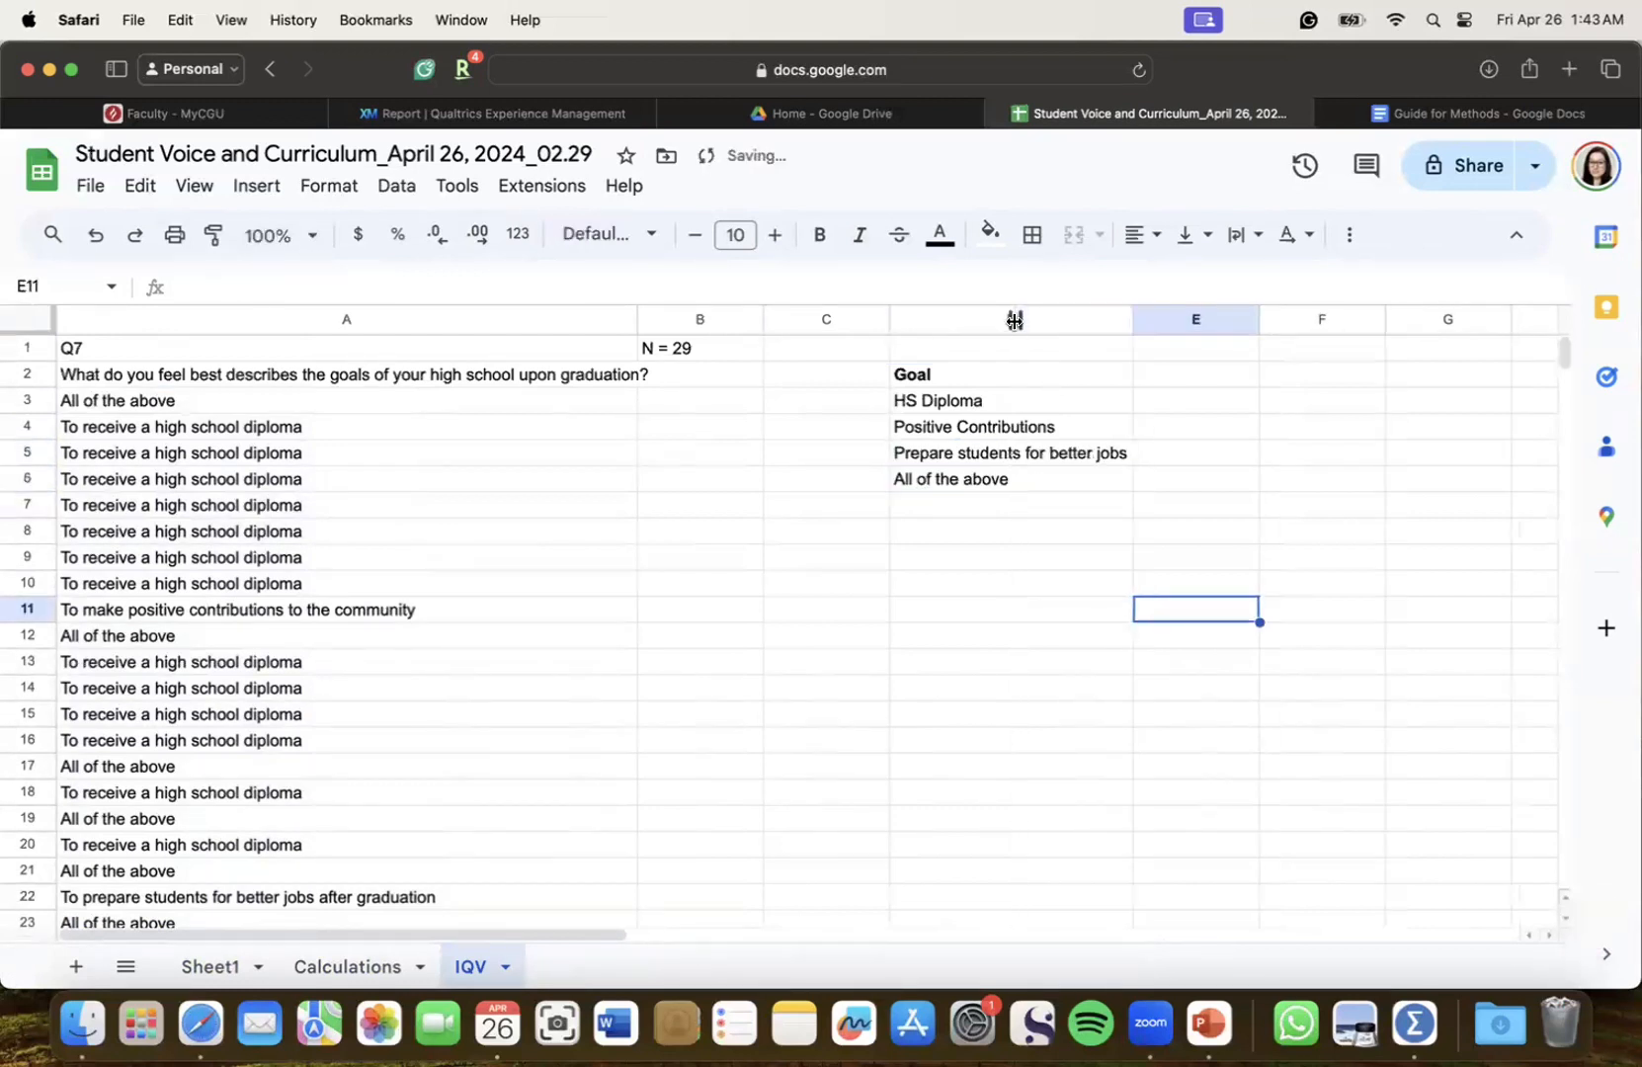
Enter the heading "Frequency" in cell E2 beside the Goal heading
{"action": "left_click", "coordinate": [1195, 375]}
{"action": "type", "text": "Goa"}
{"action": "key", "text": "BackSpace"}
{"action": "key", "text": "BackSpace"}
{"action": "key", "text": "BackSpace"}
{"action": "type", "text": "Frequency"}
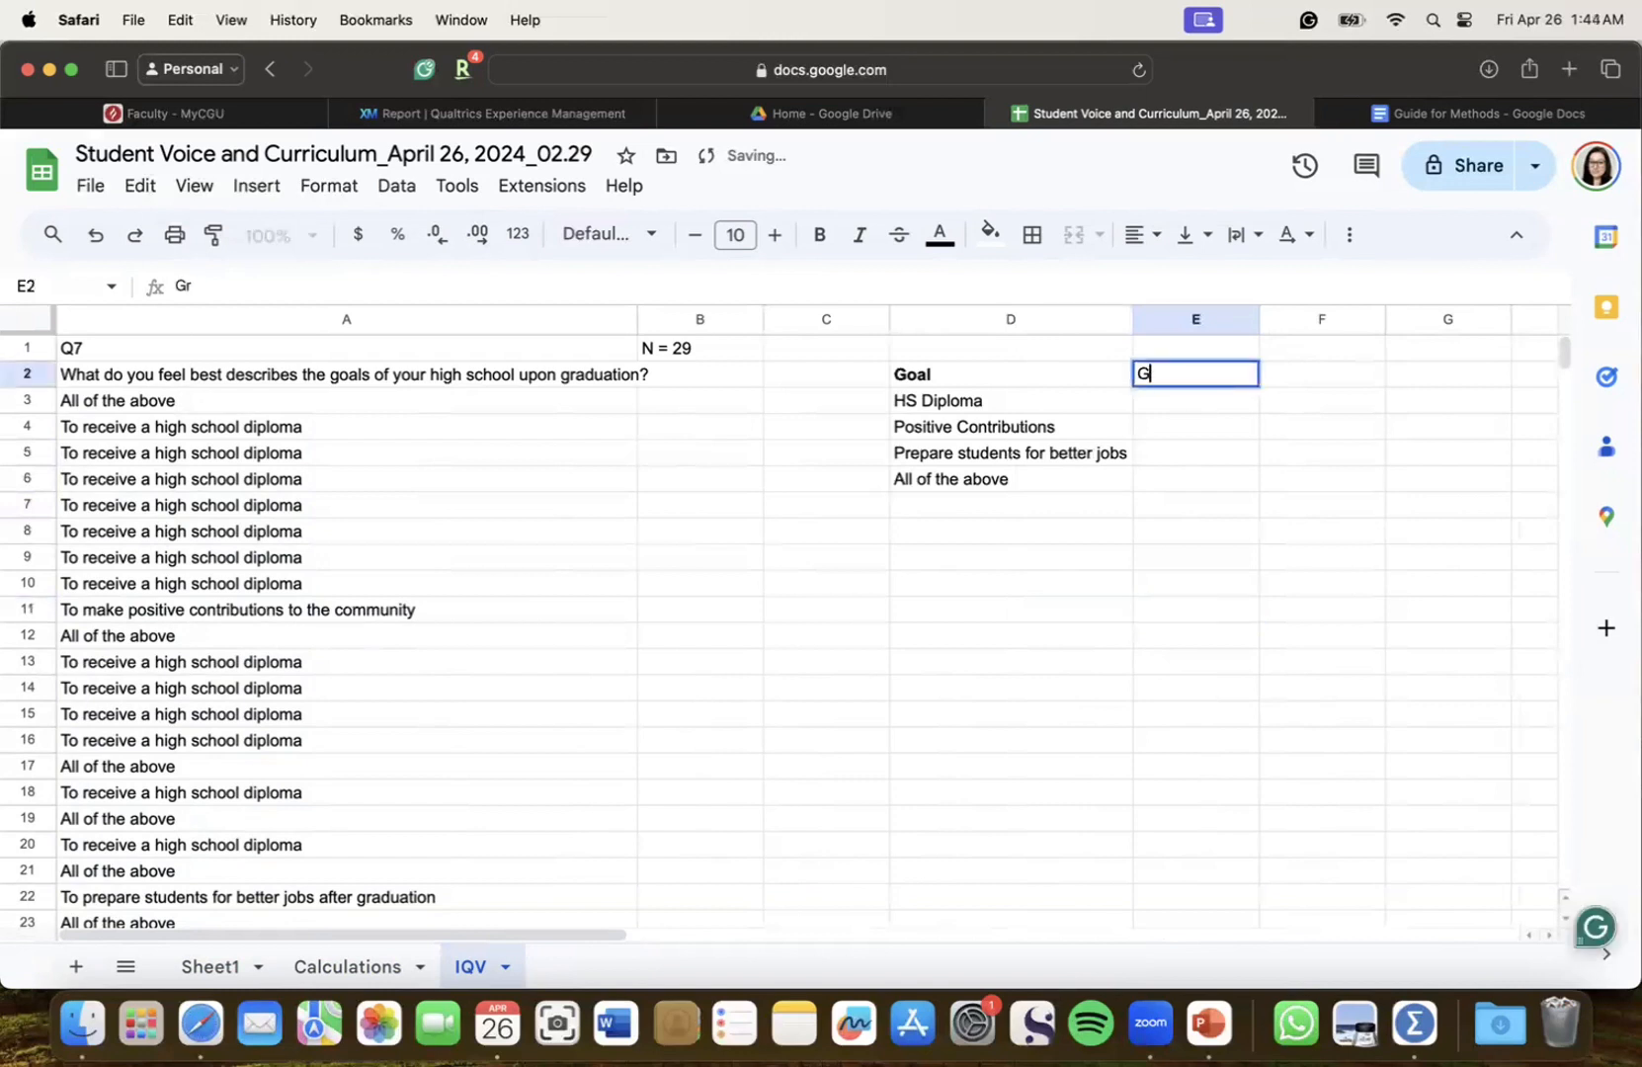
Count the "All of the above" responses in column A and enter 9 as their frequency in E6
{"action": "left_click", "coordinate": [1198, 402]}
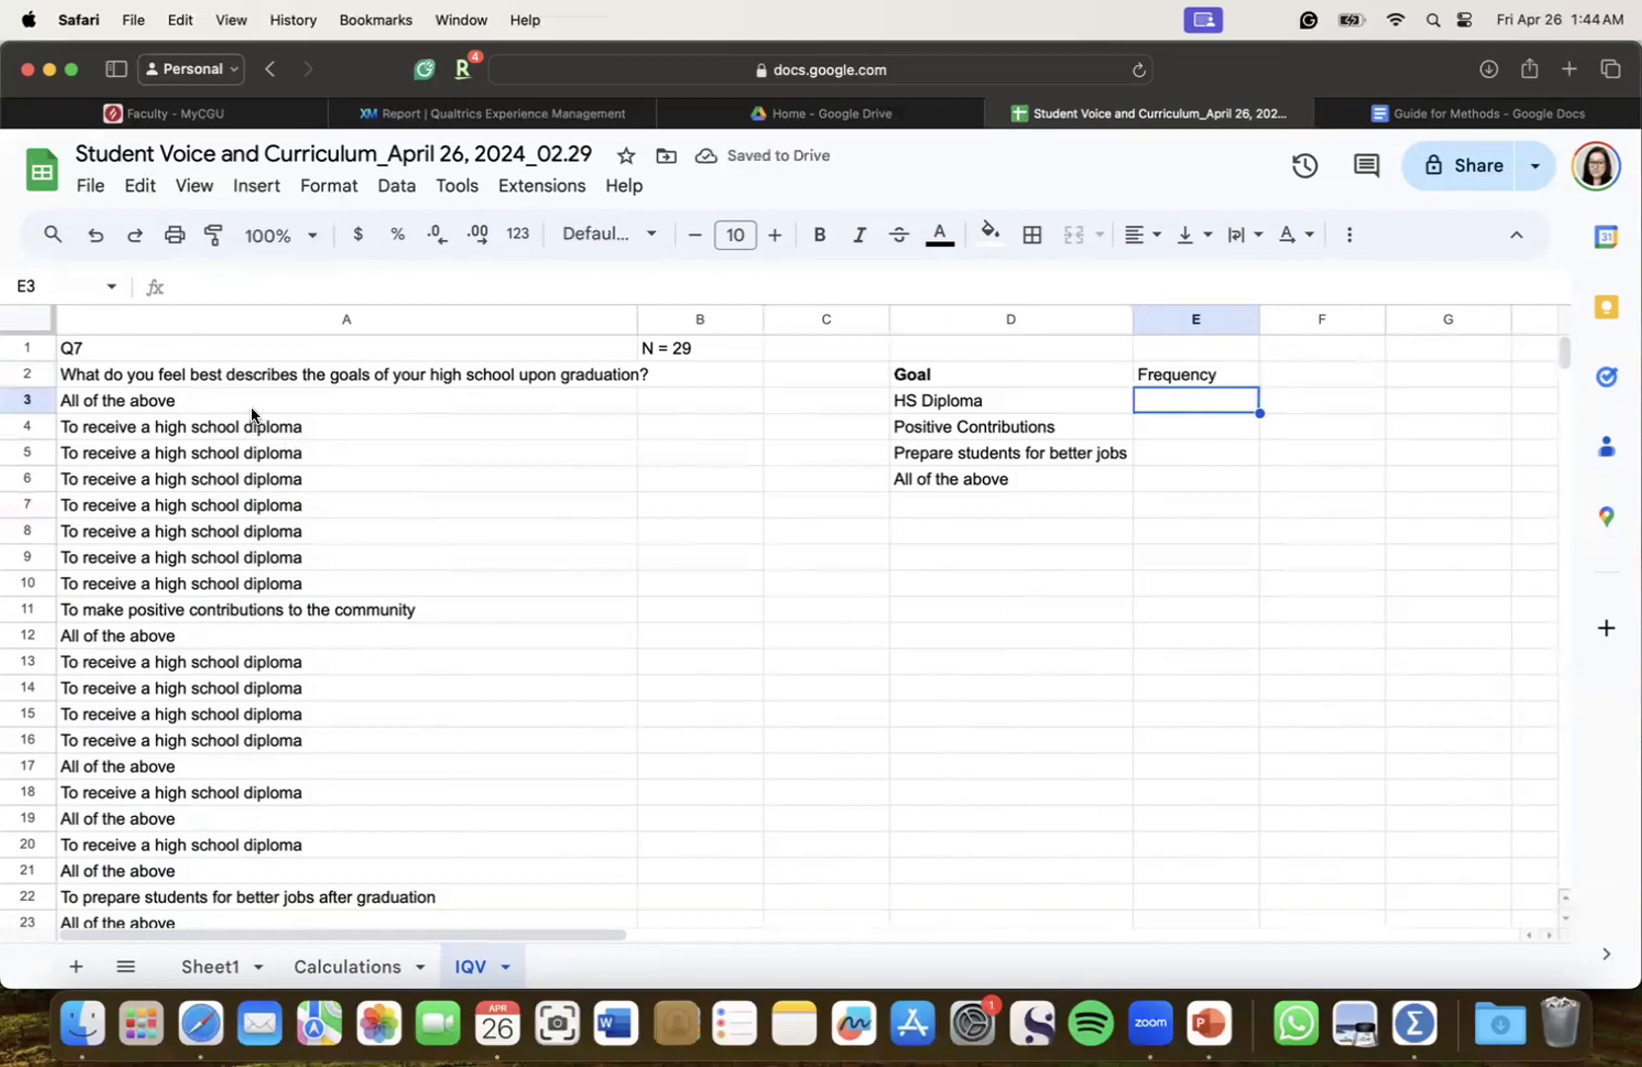
{"action": "left_click", "coordinate": [252, 403]}
{"action": "left_click", "coordinate": [202, 636]}
{"action": "scroll", "coordinate": [202, 637], "scroll_direction": "down", "scroll_amount": 5}
{"action": "scroll", "coordinate": [246, 495], "scroll_direction": "up", "scroll_amount": 2}
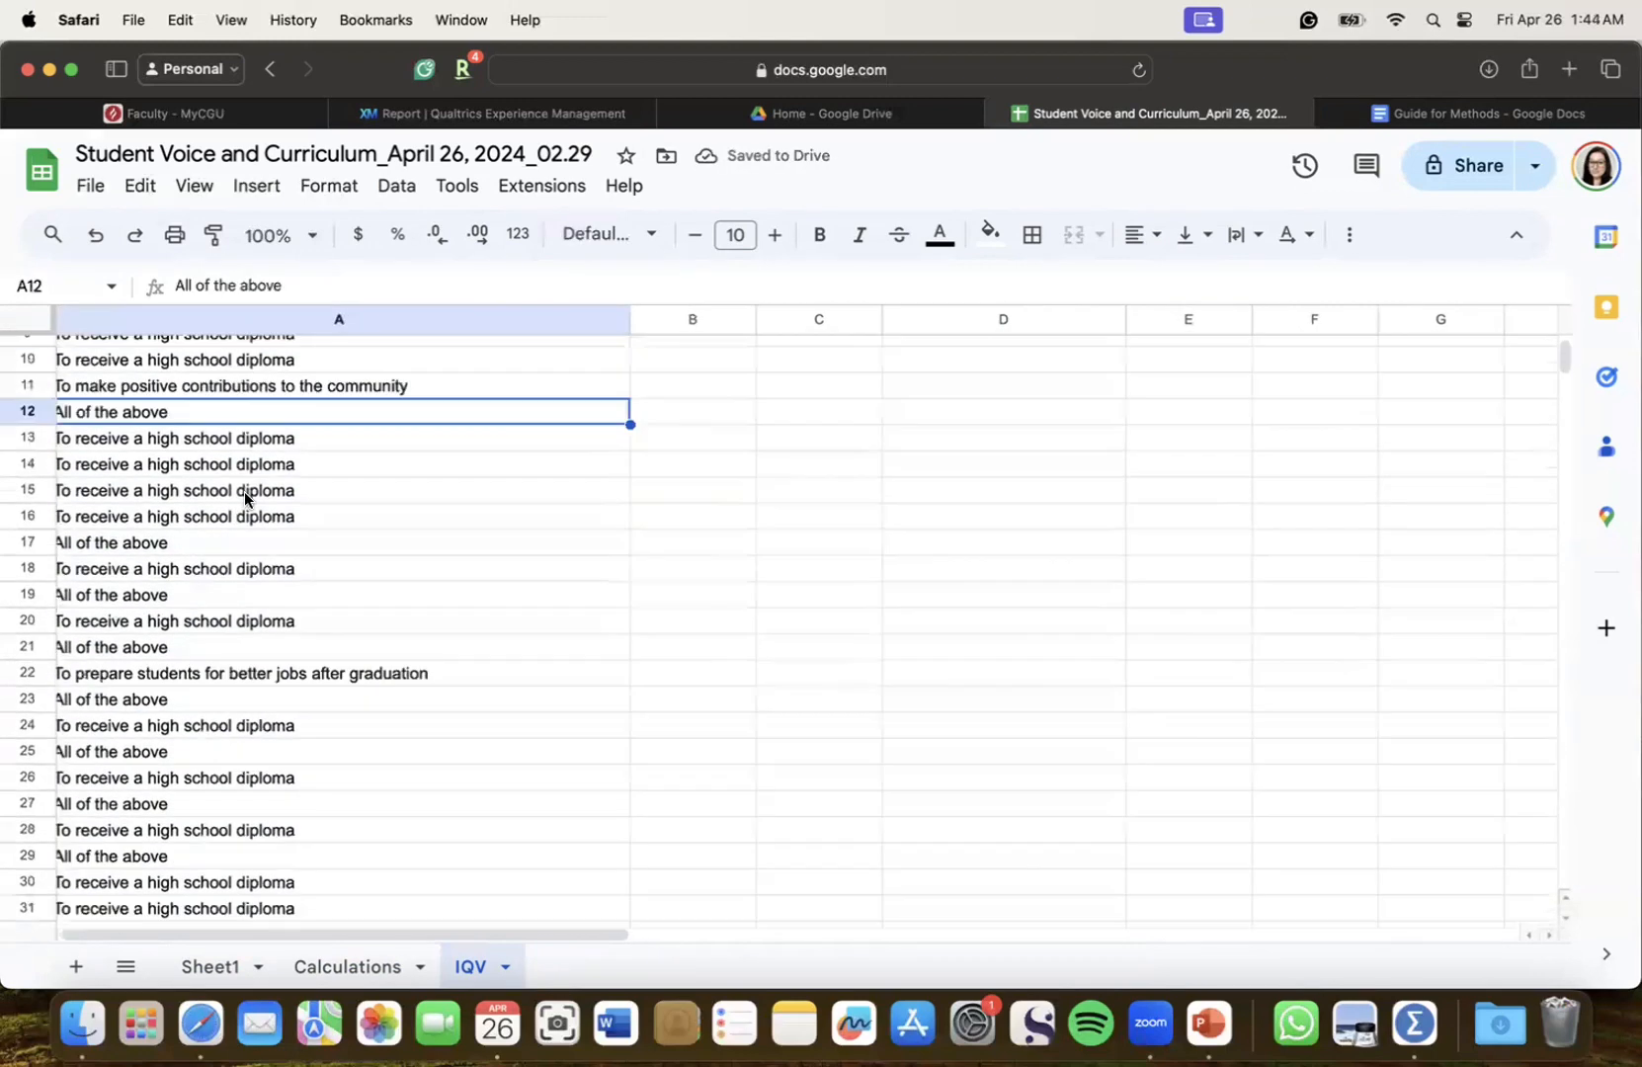
{"action": "left_click", "coordinate": [222, 543]}
{"action": "left_click", "coordinate": [206, 594]}
{"action": "left_click", "coordinate": [183, 650]}
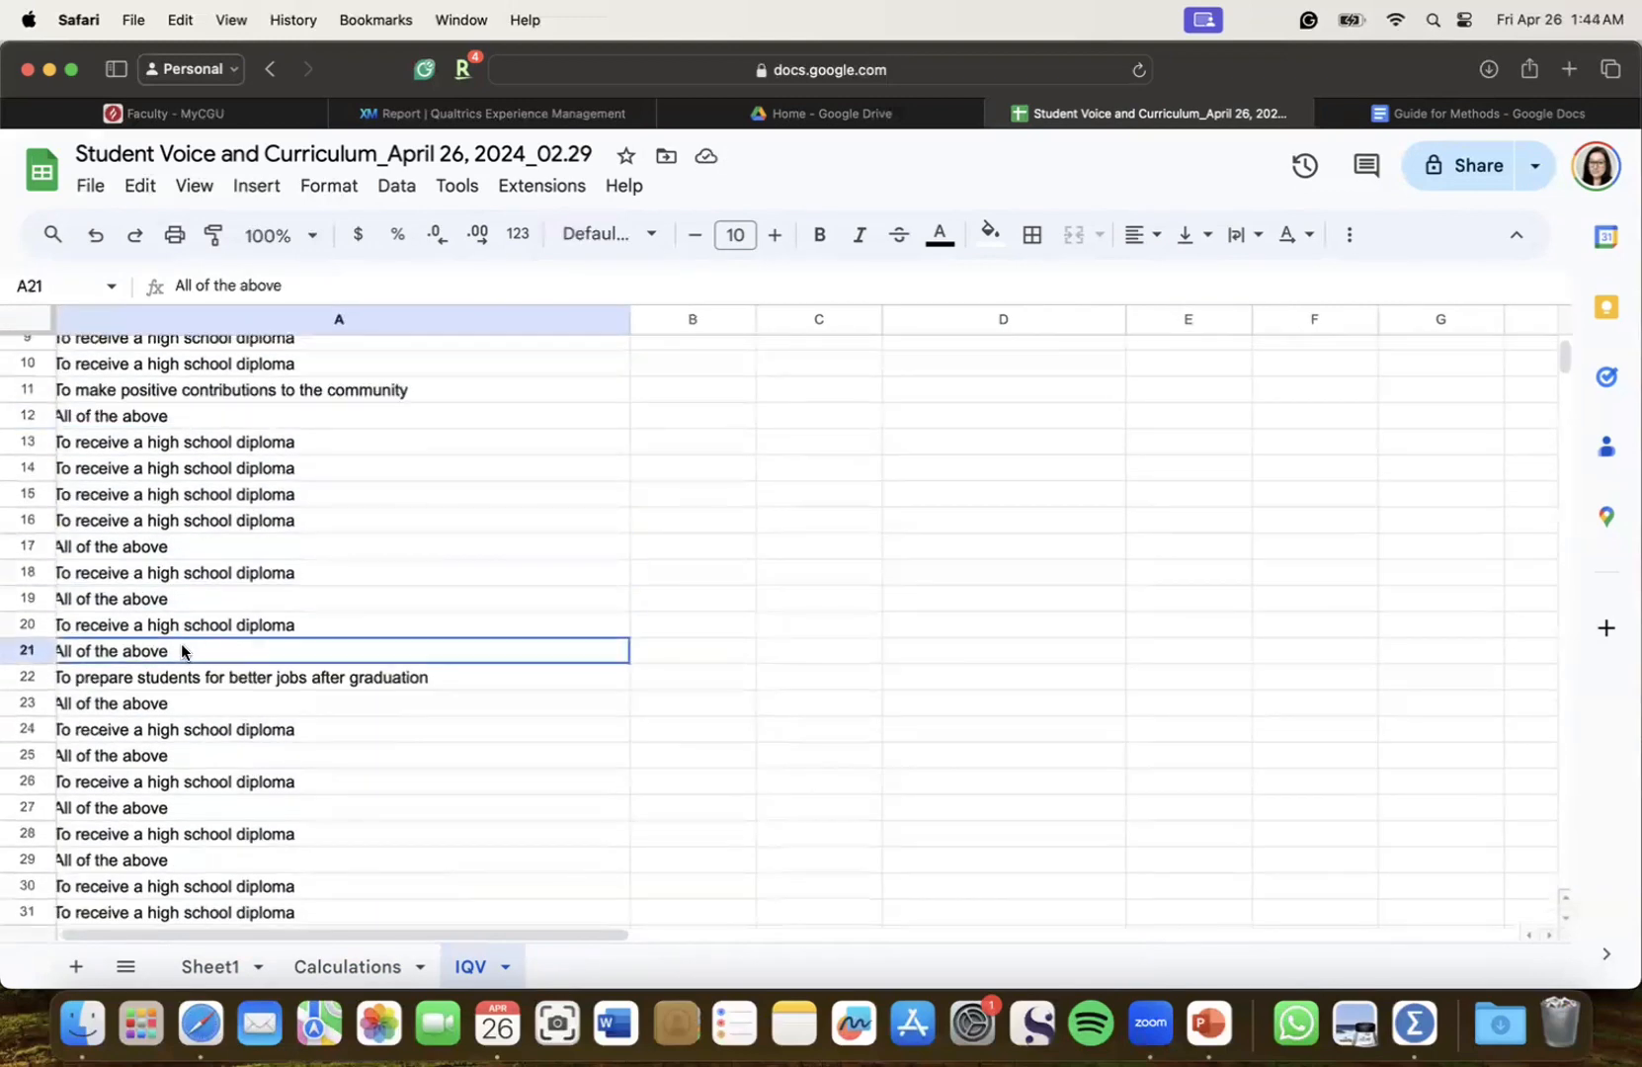
{"action": "left_click", "coordinate": [167, 718]}
{"action": "left_click", "coordinate": [170, 762]}
{"action": "left_click", "coordinate": [169, 807]}
{"action": "scroll", "coordinate": [169, 807], "scroll_direction": "down", "scroll_amount": 1}
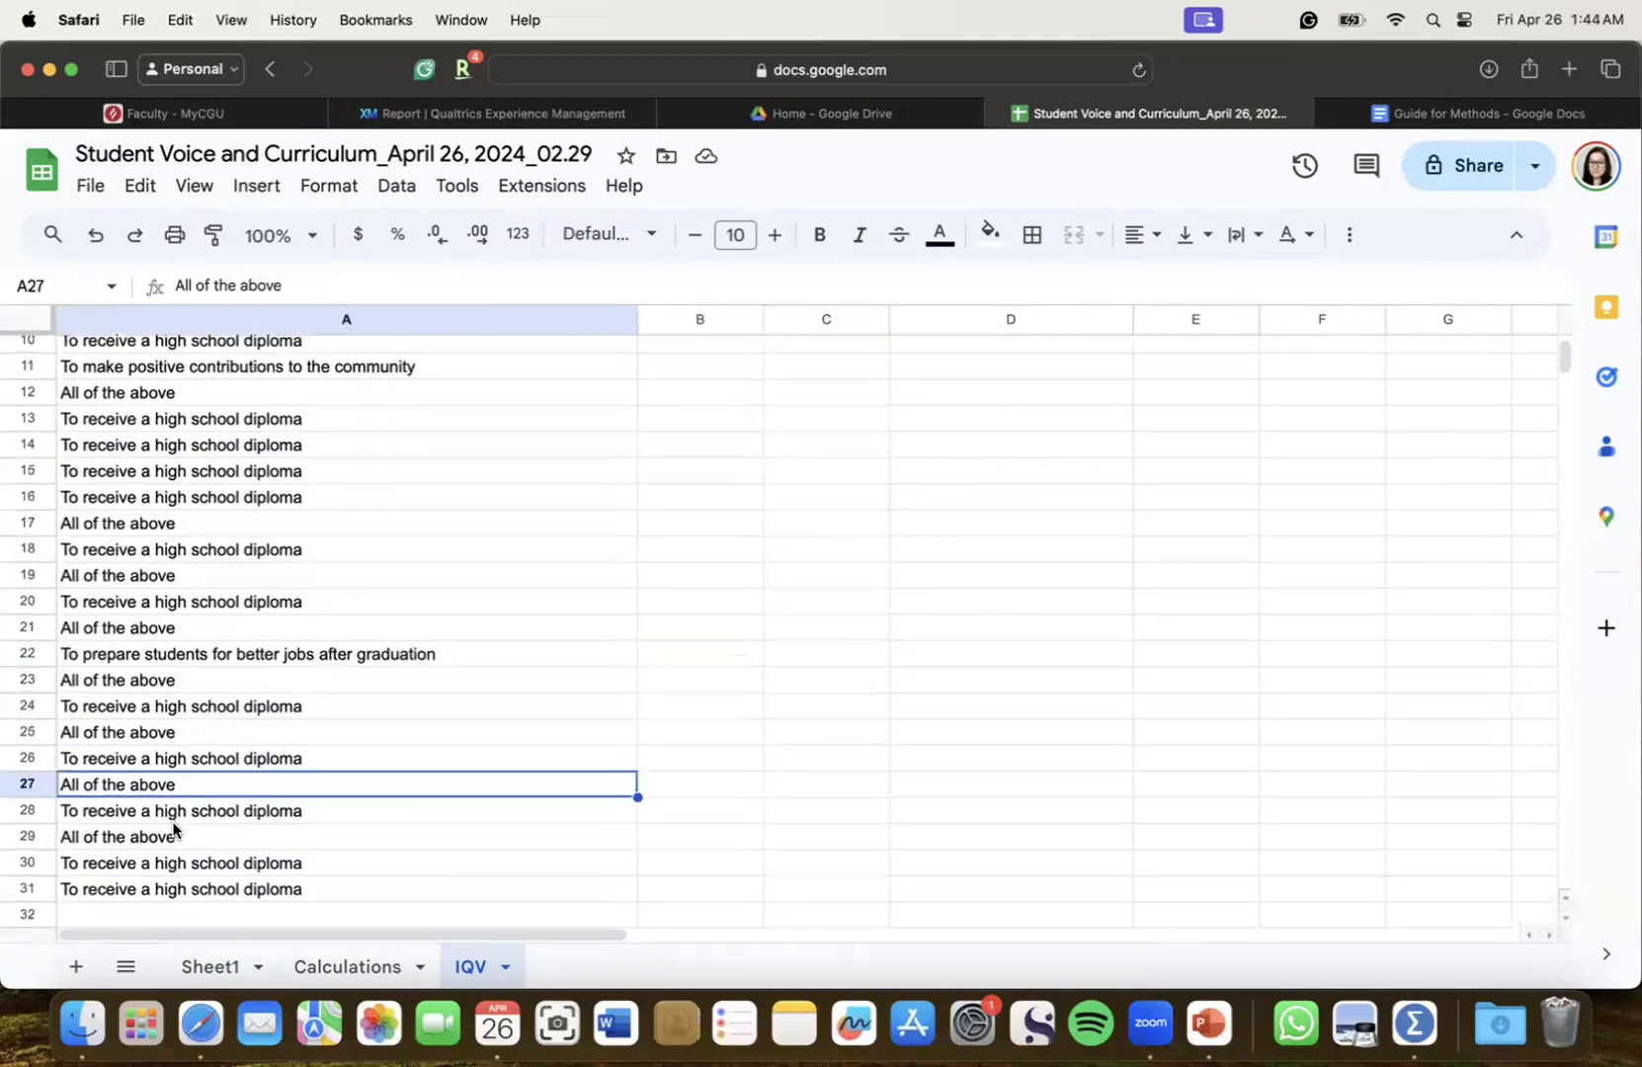
{"action": "left_click", "coordinate": [173, 835]}
{"action": "scroll", "coordinate": [934, 568], "scroll_direction": "up", "scroll_amount": 5}
{"action": "left_click", "coordinate": [1174, 407]}
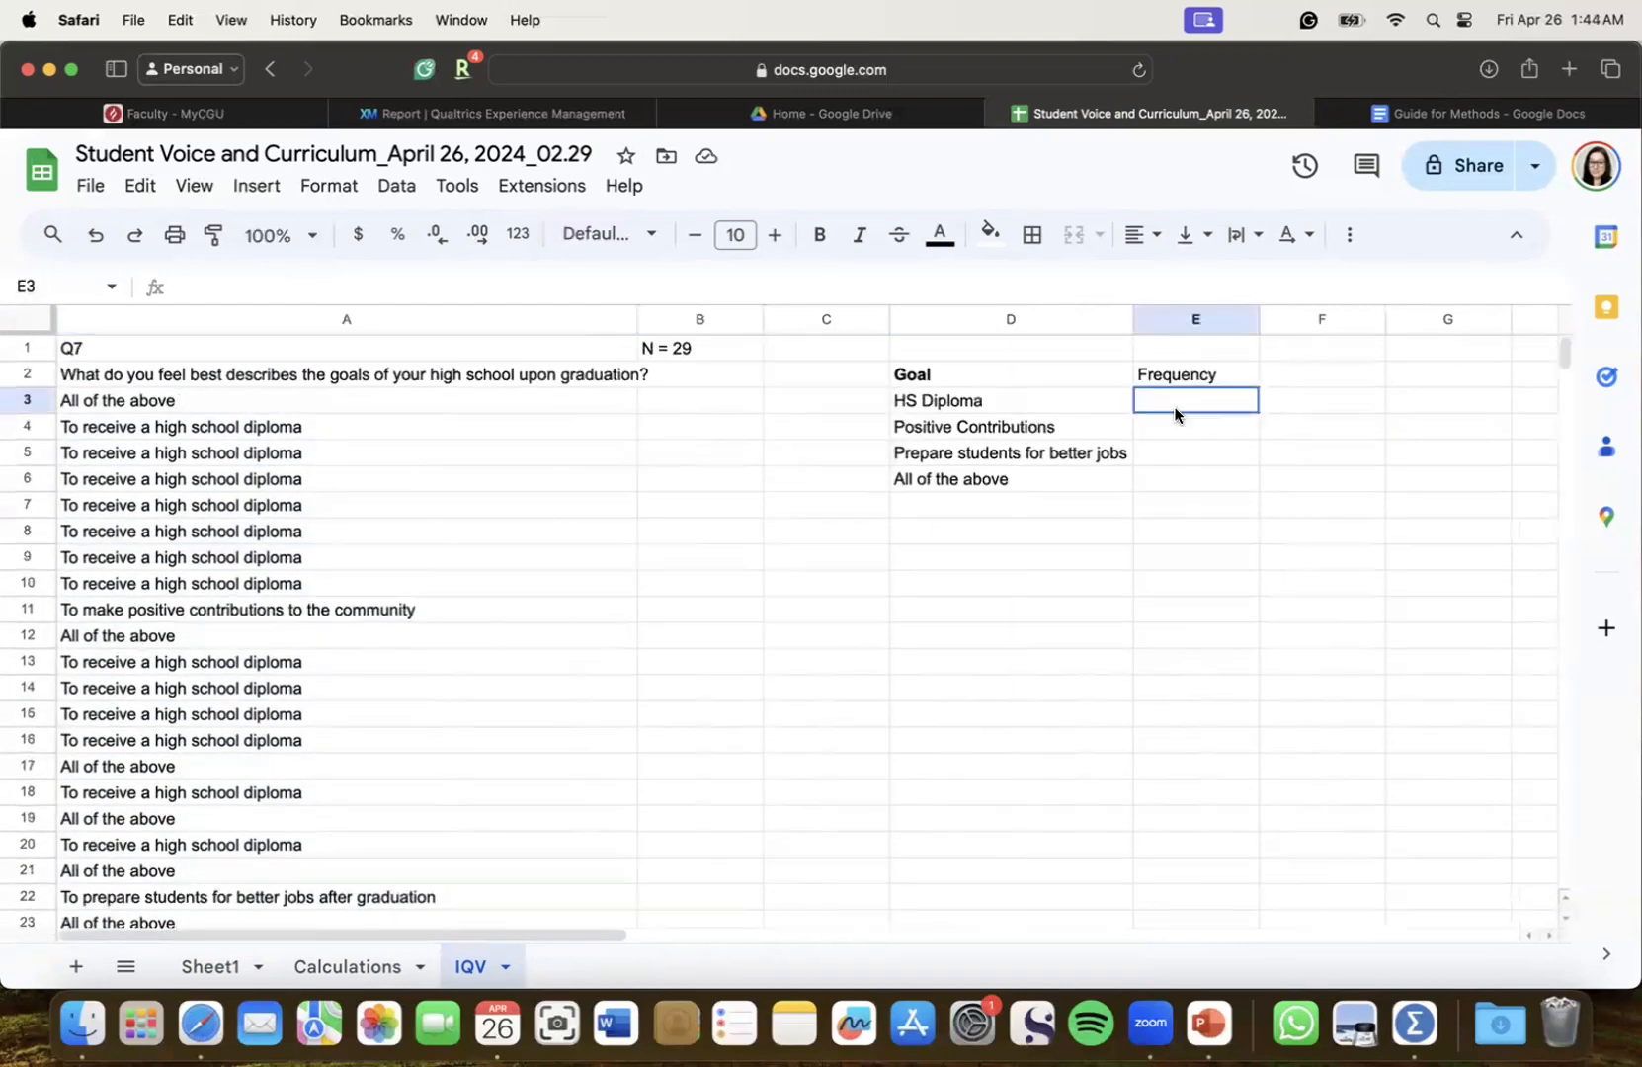
{"action": "left_click", "coordinate": [1177, 482]}
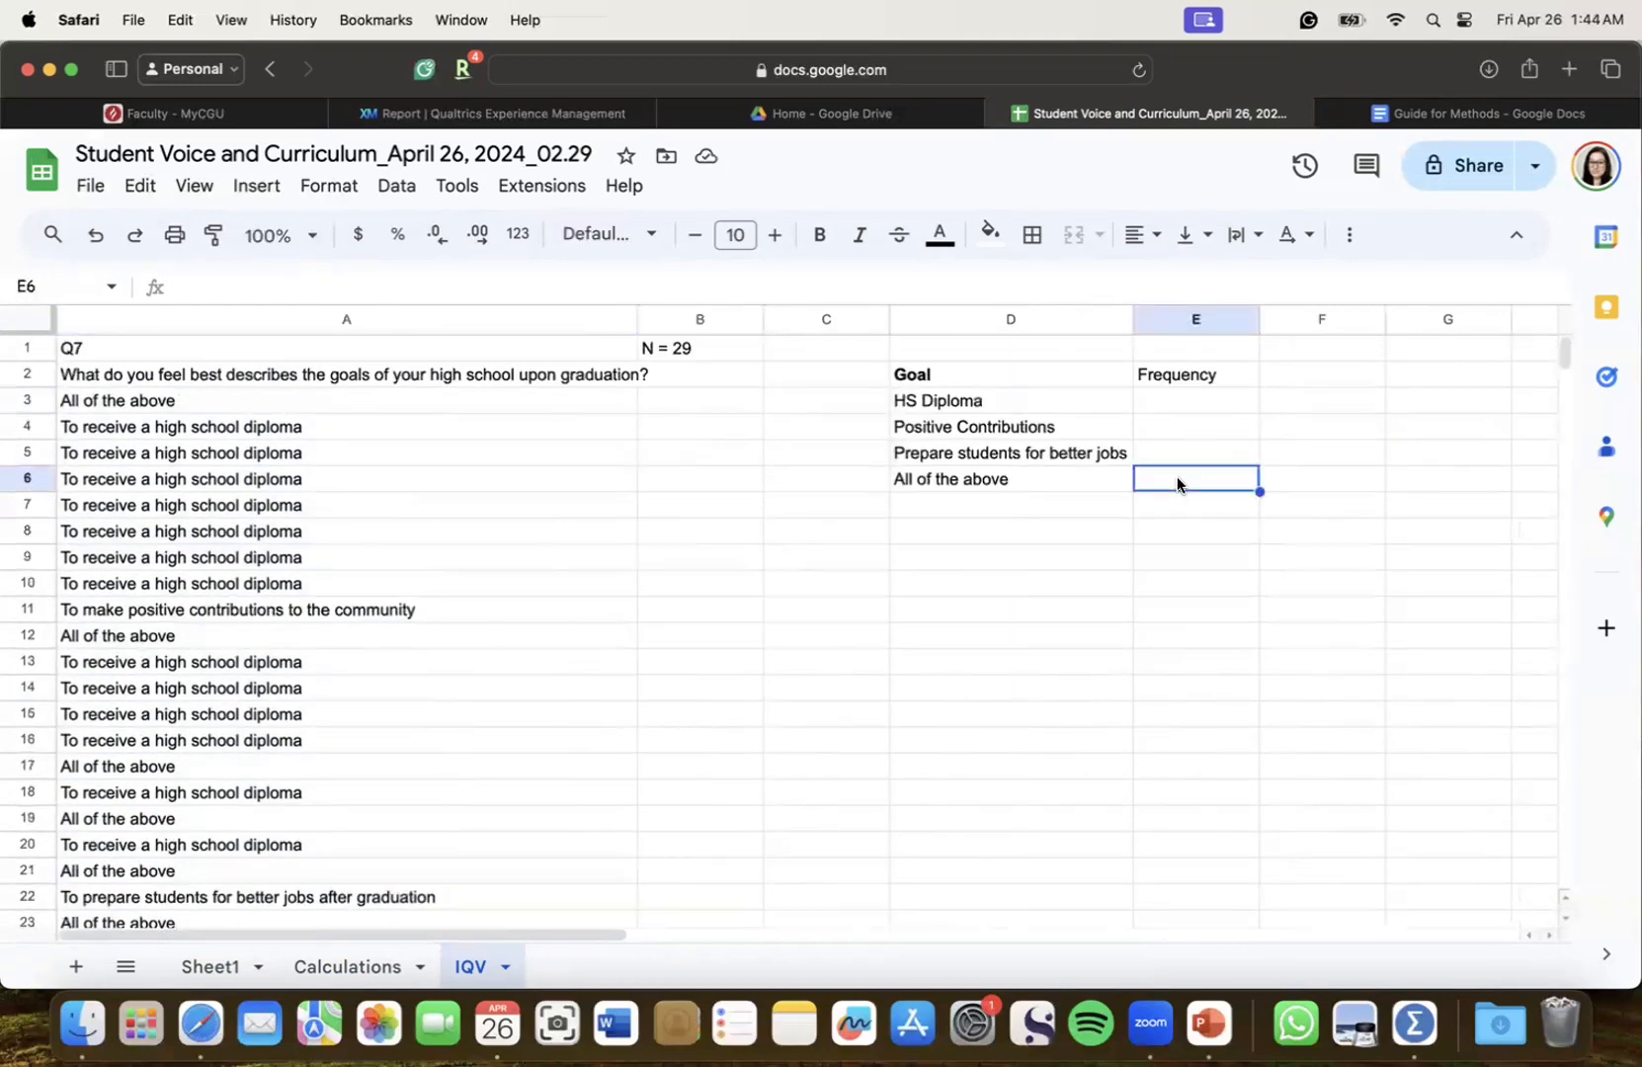
{"action": "type", "text": "9"}
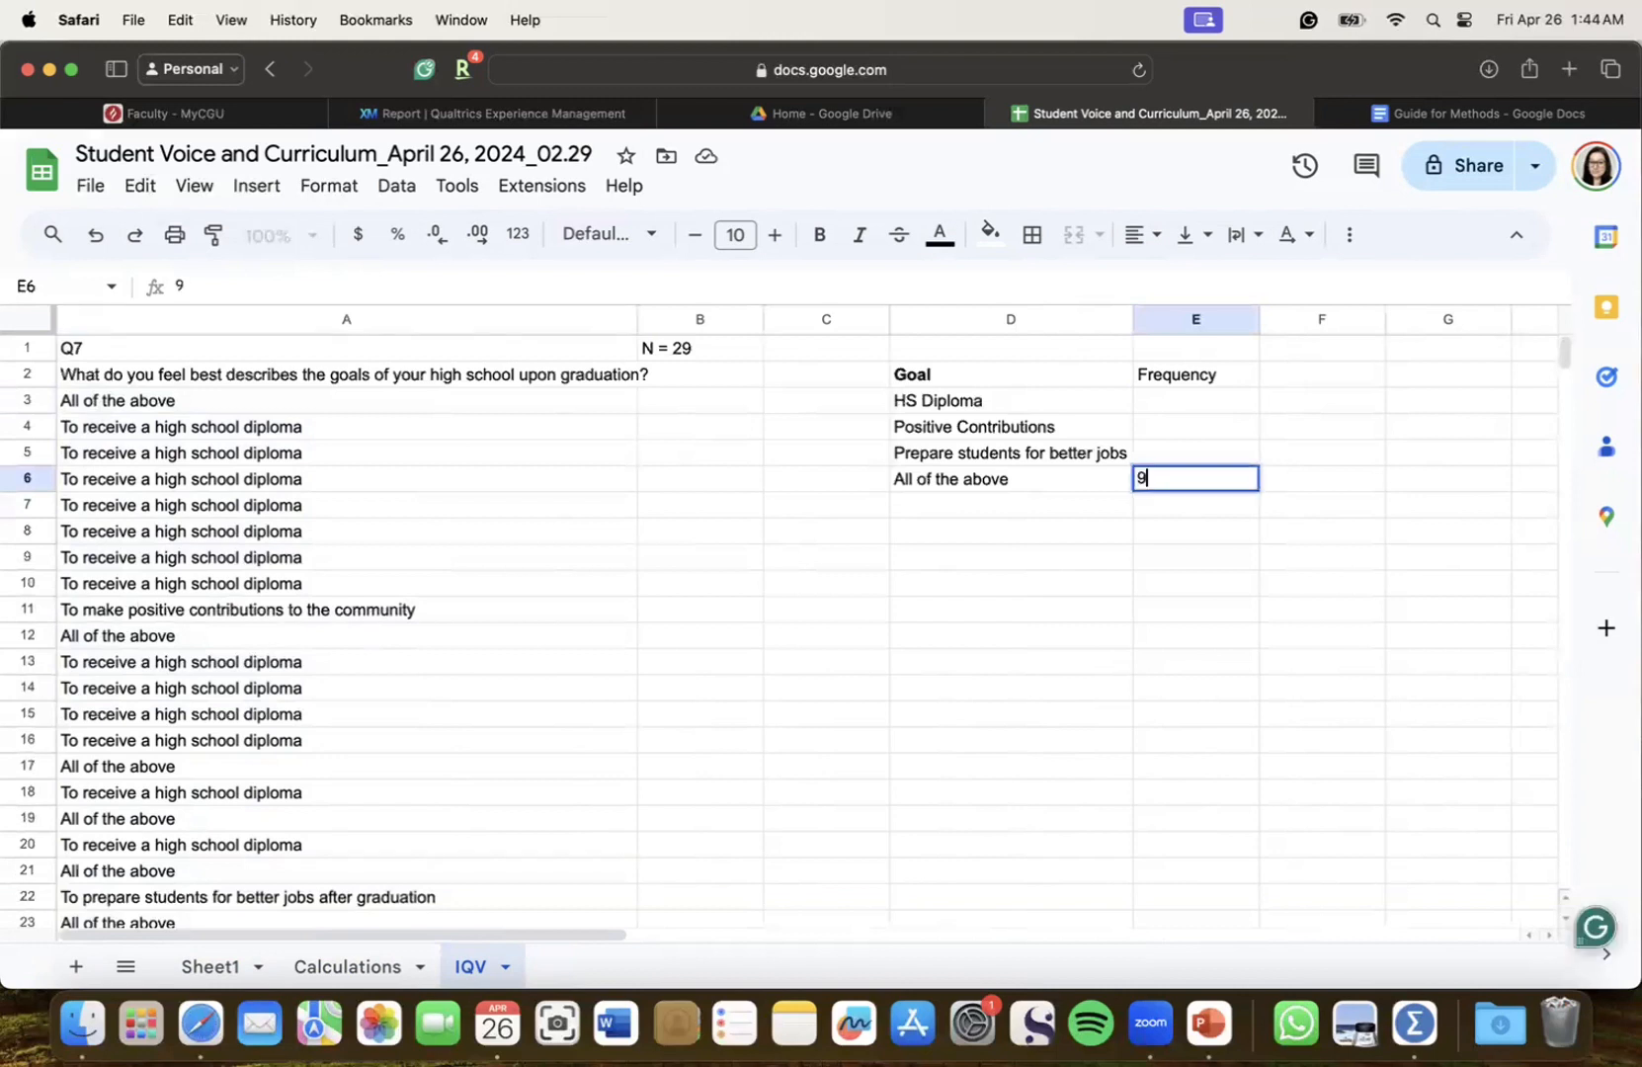
Count the "To receive a high school diploma" responses in column A and enter 18 as the HS Diploma frequency in E3
{"action": "left_click", "coordinate": [213, 452]}
{"action": "left_click", "coordinate": [212, 480]}
{"action": "left_click", "coordinate": [212, 505]}
{"action": "left_click", "coordinate": [210, 534]}
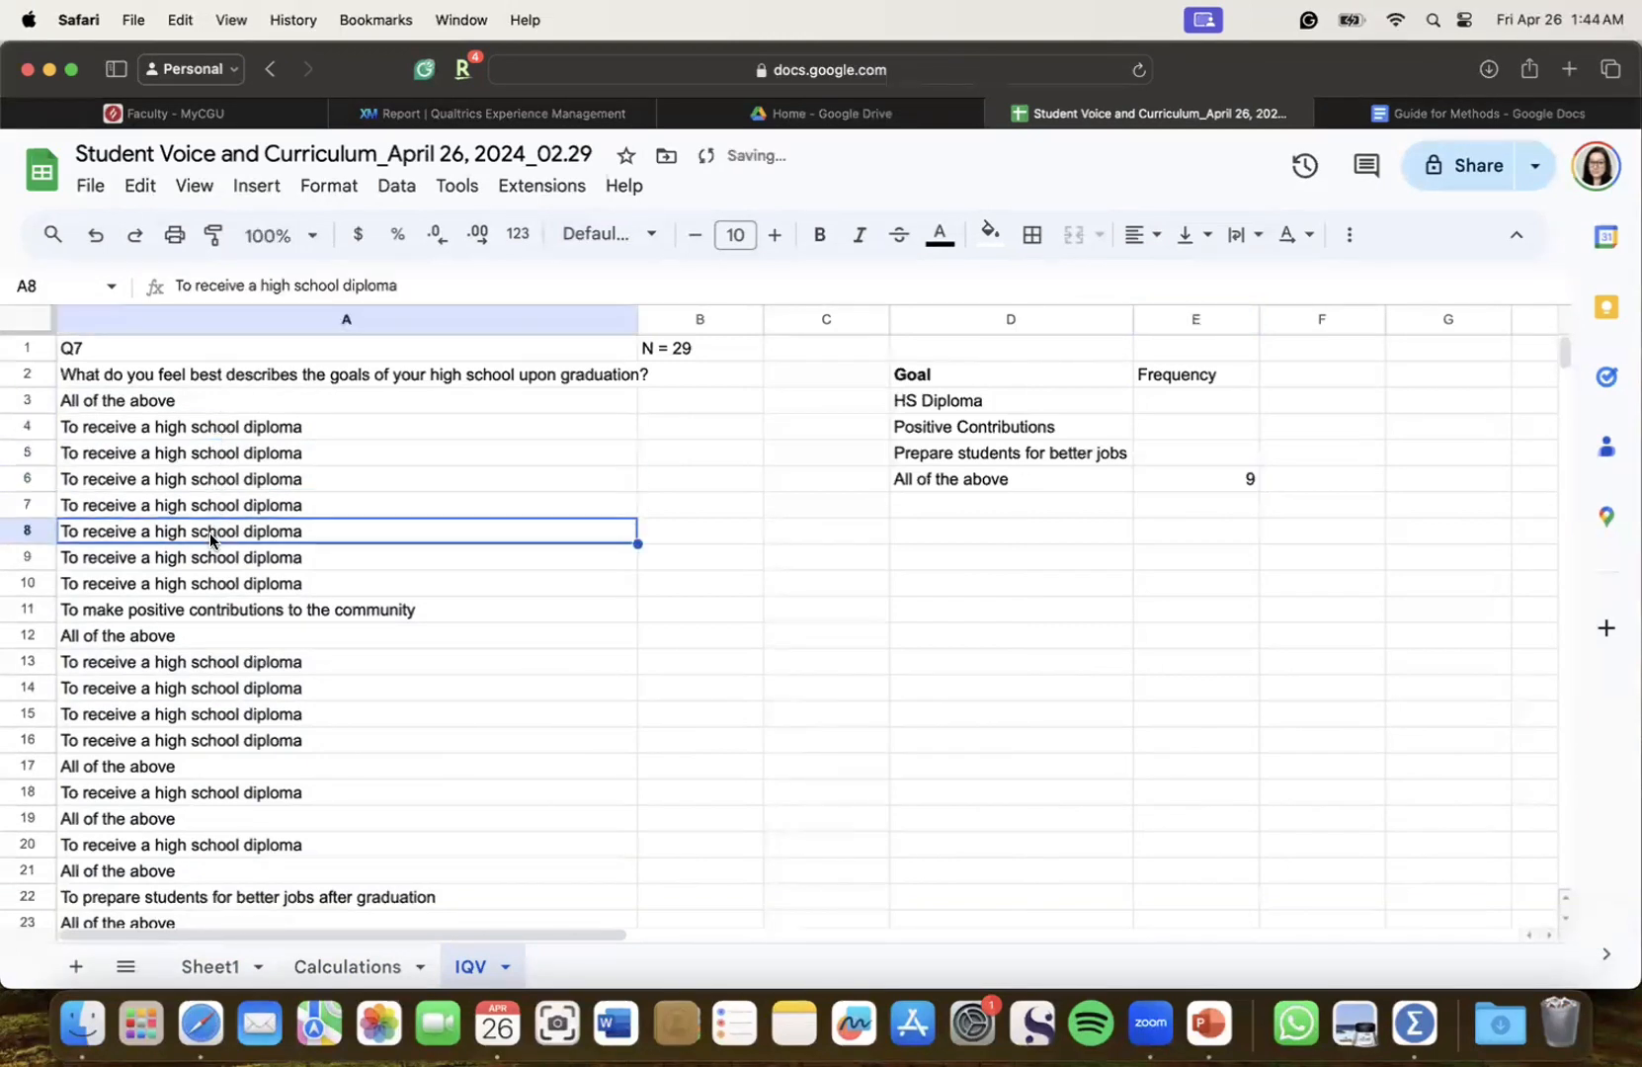
{"action": "left_click", "coordinate": [207, 559]}
{"action": "left_click", "coordinate": [207, 582]}
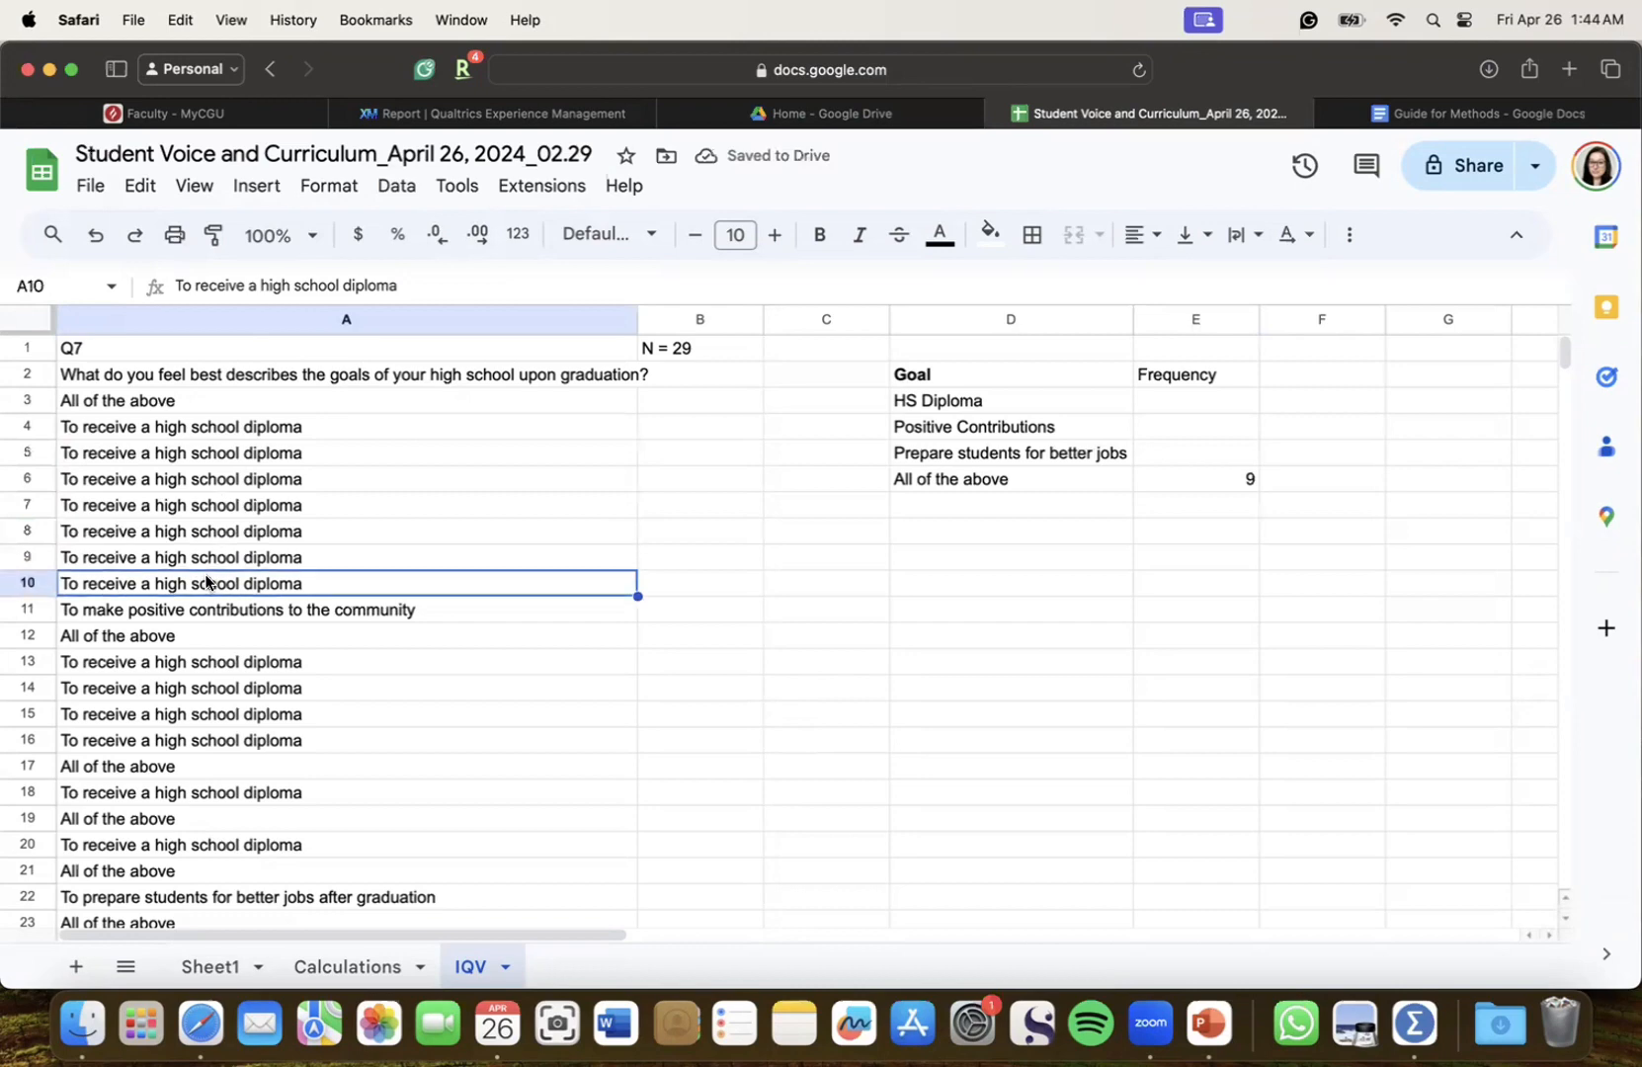
{"action": "scroll", "coordinate": [227, 539], "scroll_direction": "down", "scroll_amount": 5}
{"action": "left_click", "coordinate": [233, 400]}
{"action": "left_click", "coordinate": [231, 422]}
{"action": "left_click", "coordinate": [230, 444]}
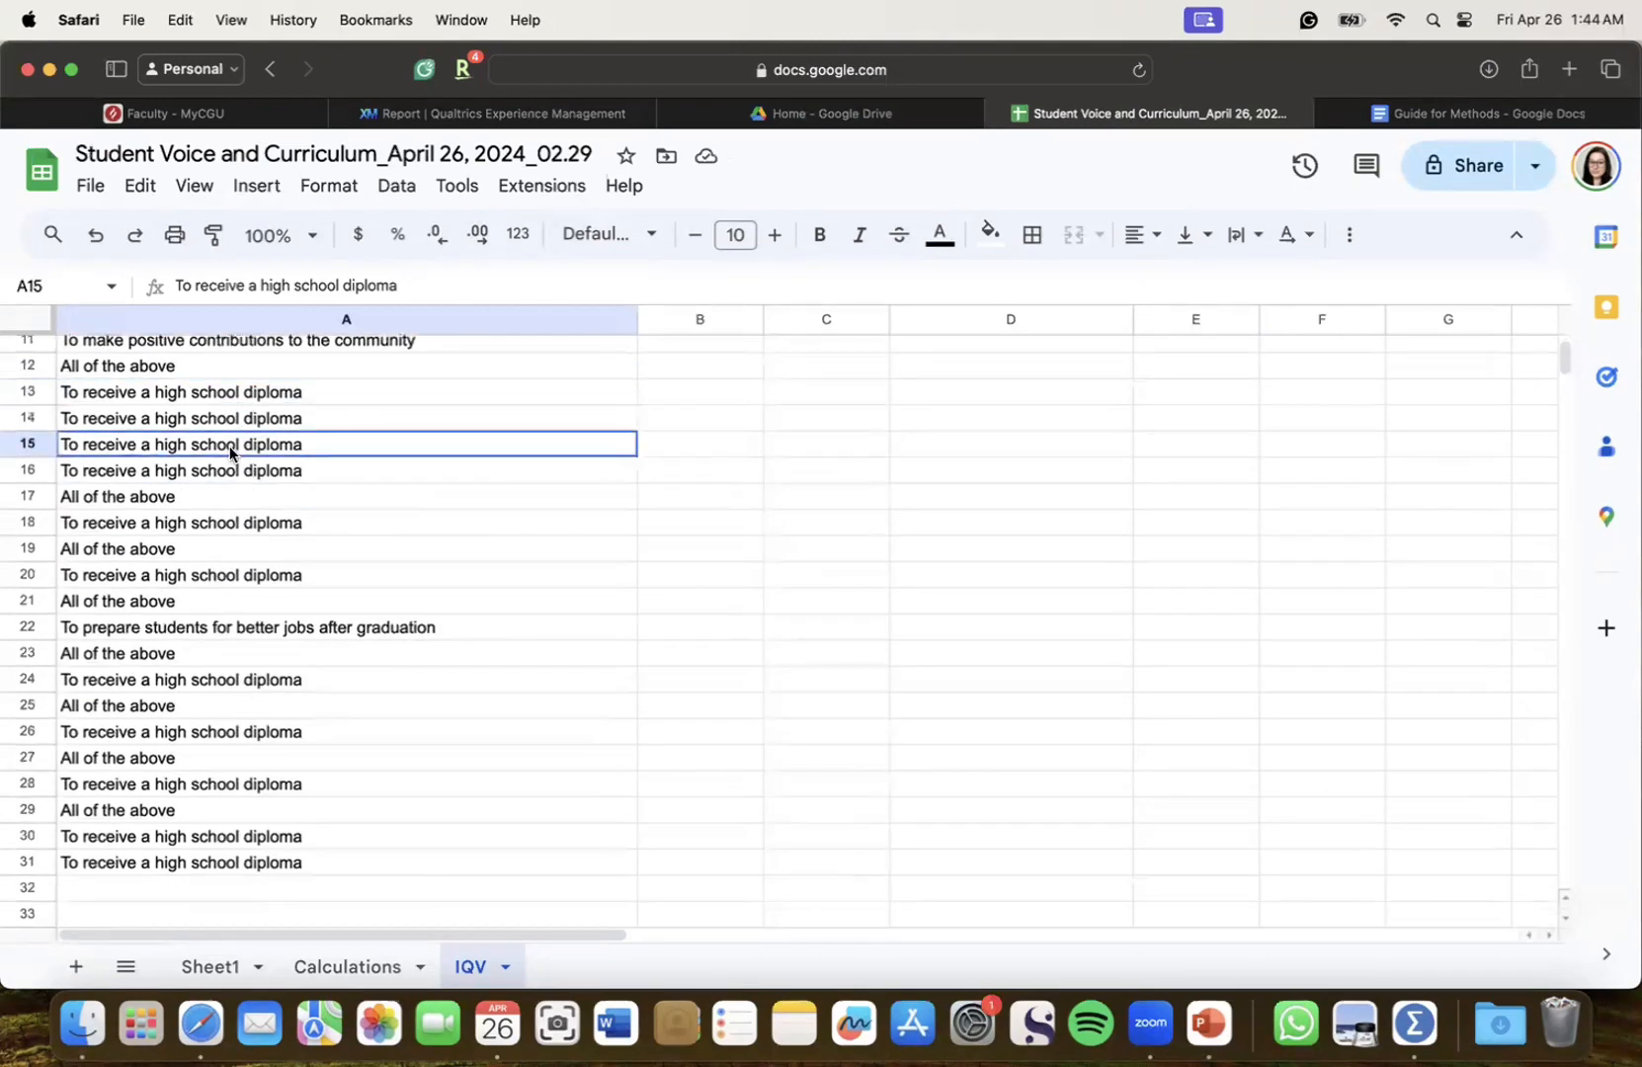
{"action": "left_click", "coordinate": [228, 467]}
{"action": "left_click", "coordinate": [228, 525]}
{"action": "left_click", "coordinate": [217, 578]}
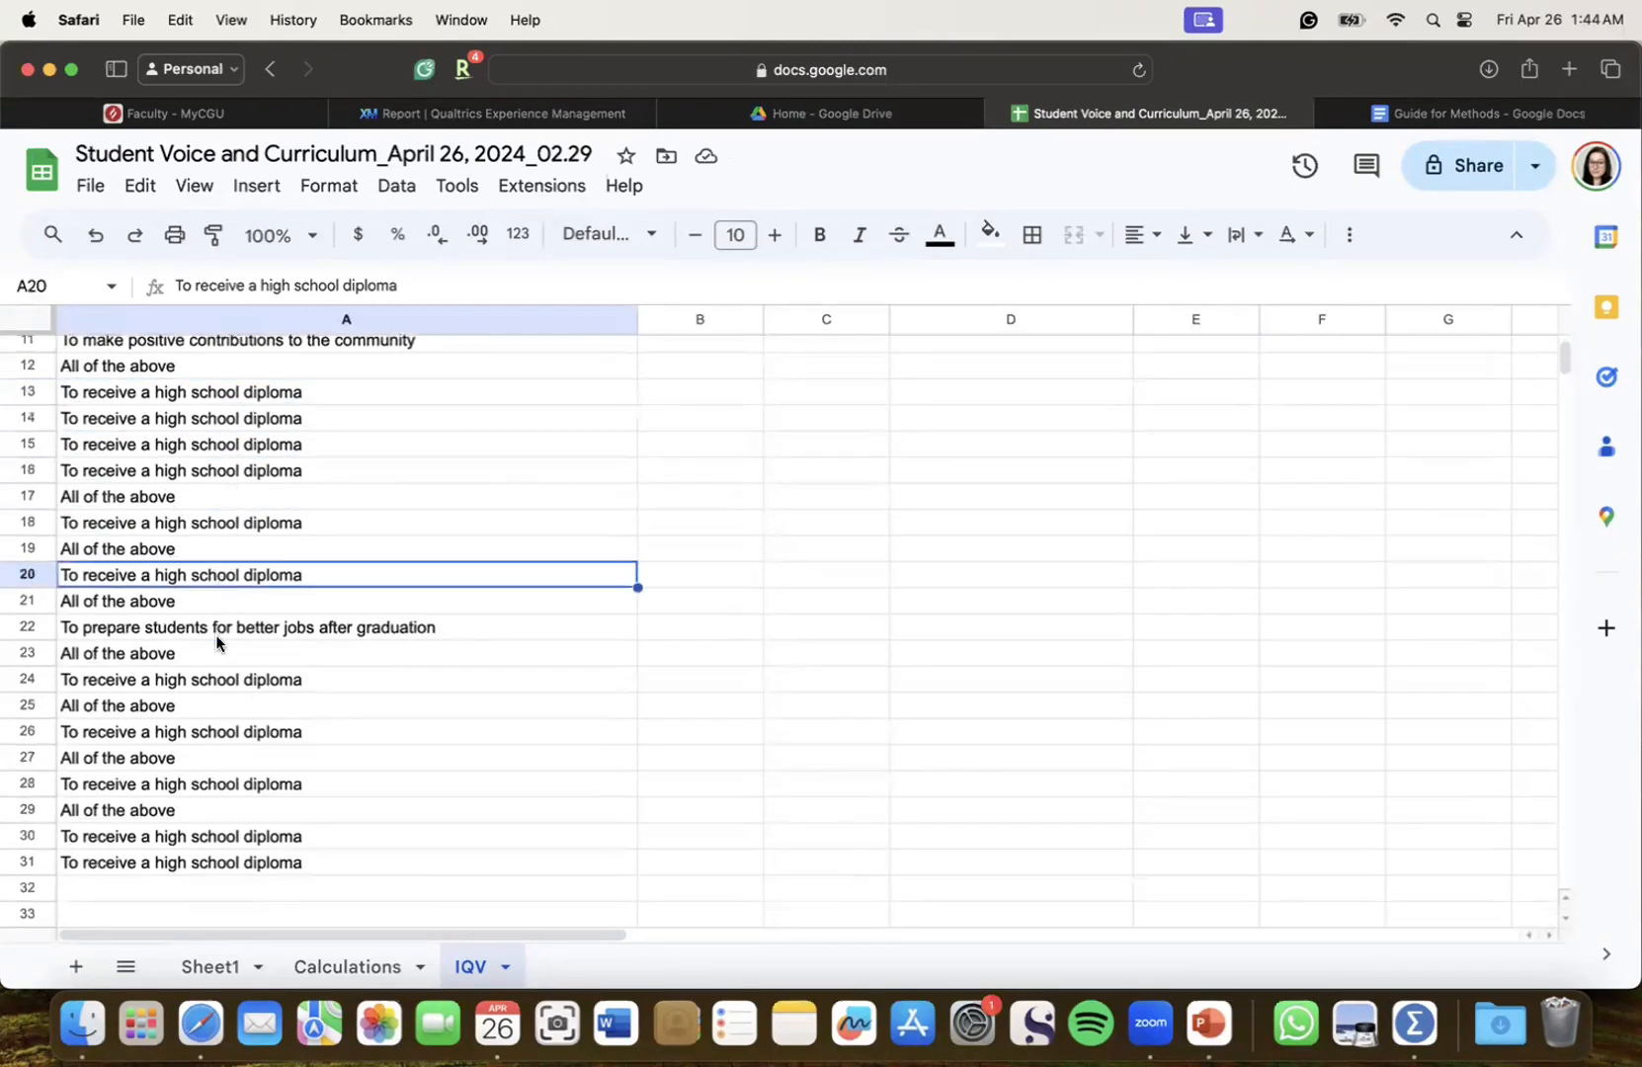
{"action": "left_click", "coordinate": [216, 679]}
{"action": "left_click", "coordinate": [213, 735]}
{"action": "left_click", "coordinate": [211, 788]}
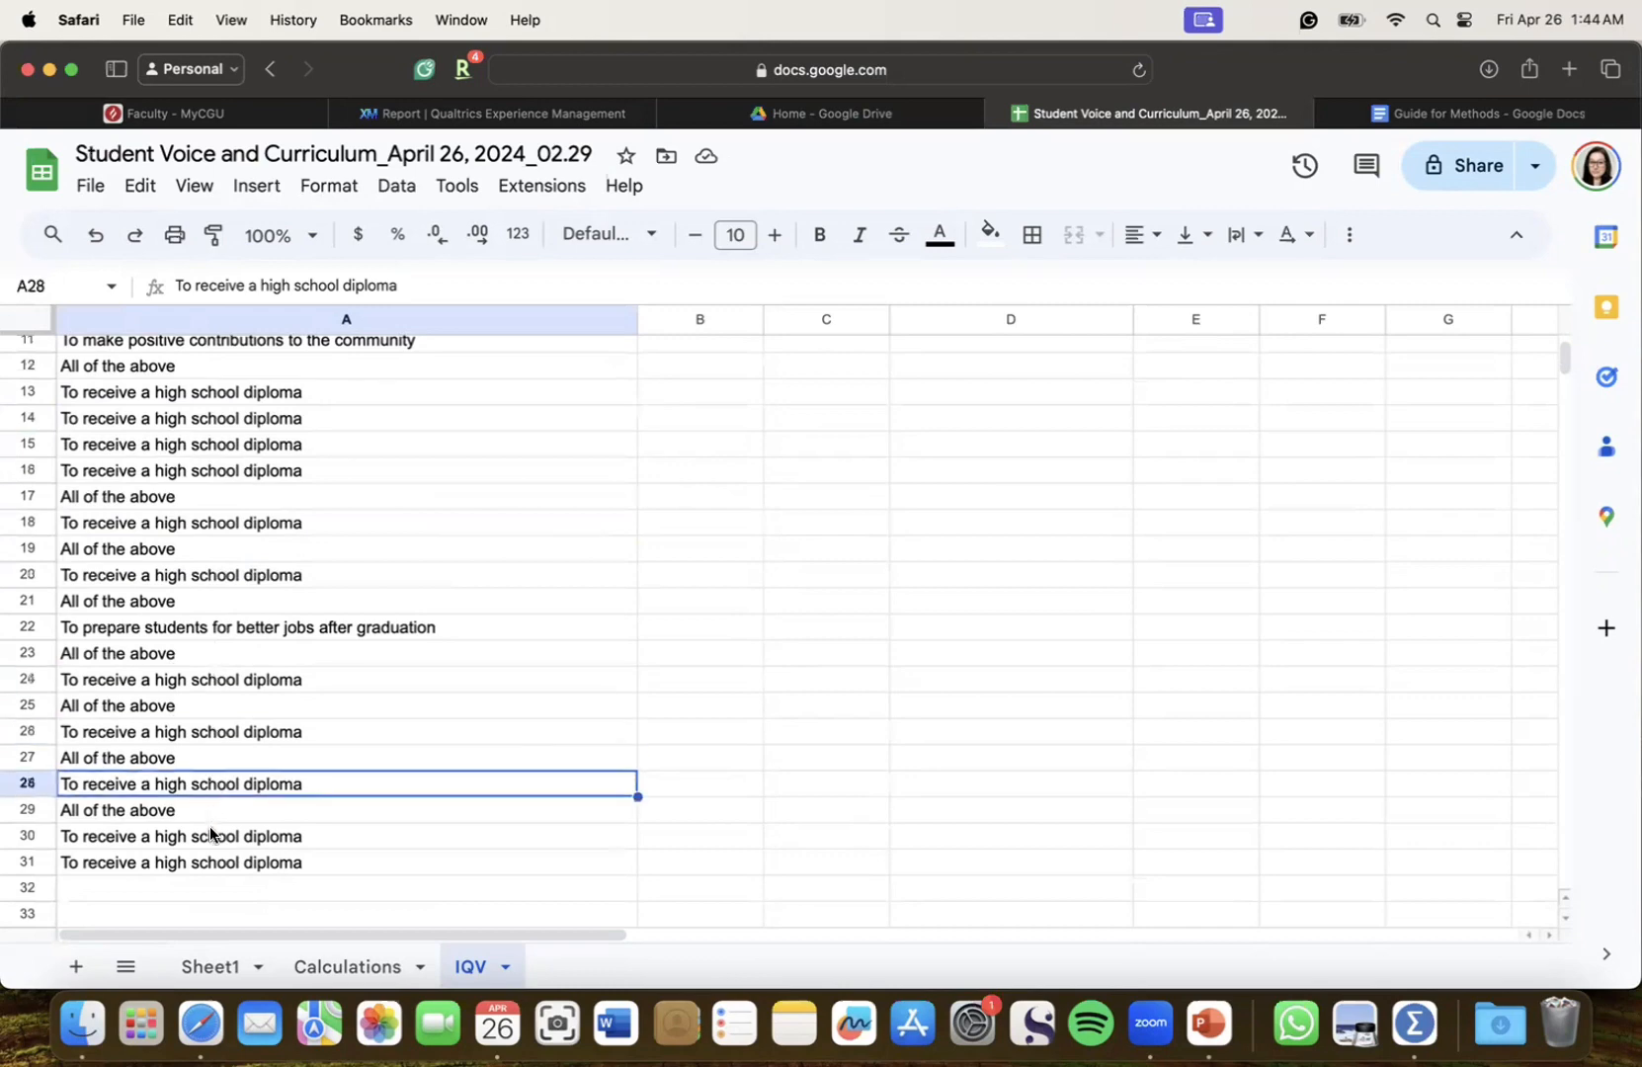
{"action": "left_click", "coordinate": [212, 836]}
{"action": "left_click", "coordinate": [209, 863]}
{"action": "scroll", "coordinate": [209, 864], "scroll_direction": "up", "scroll_amount": 5}
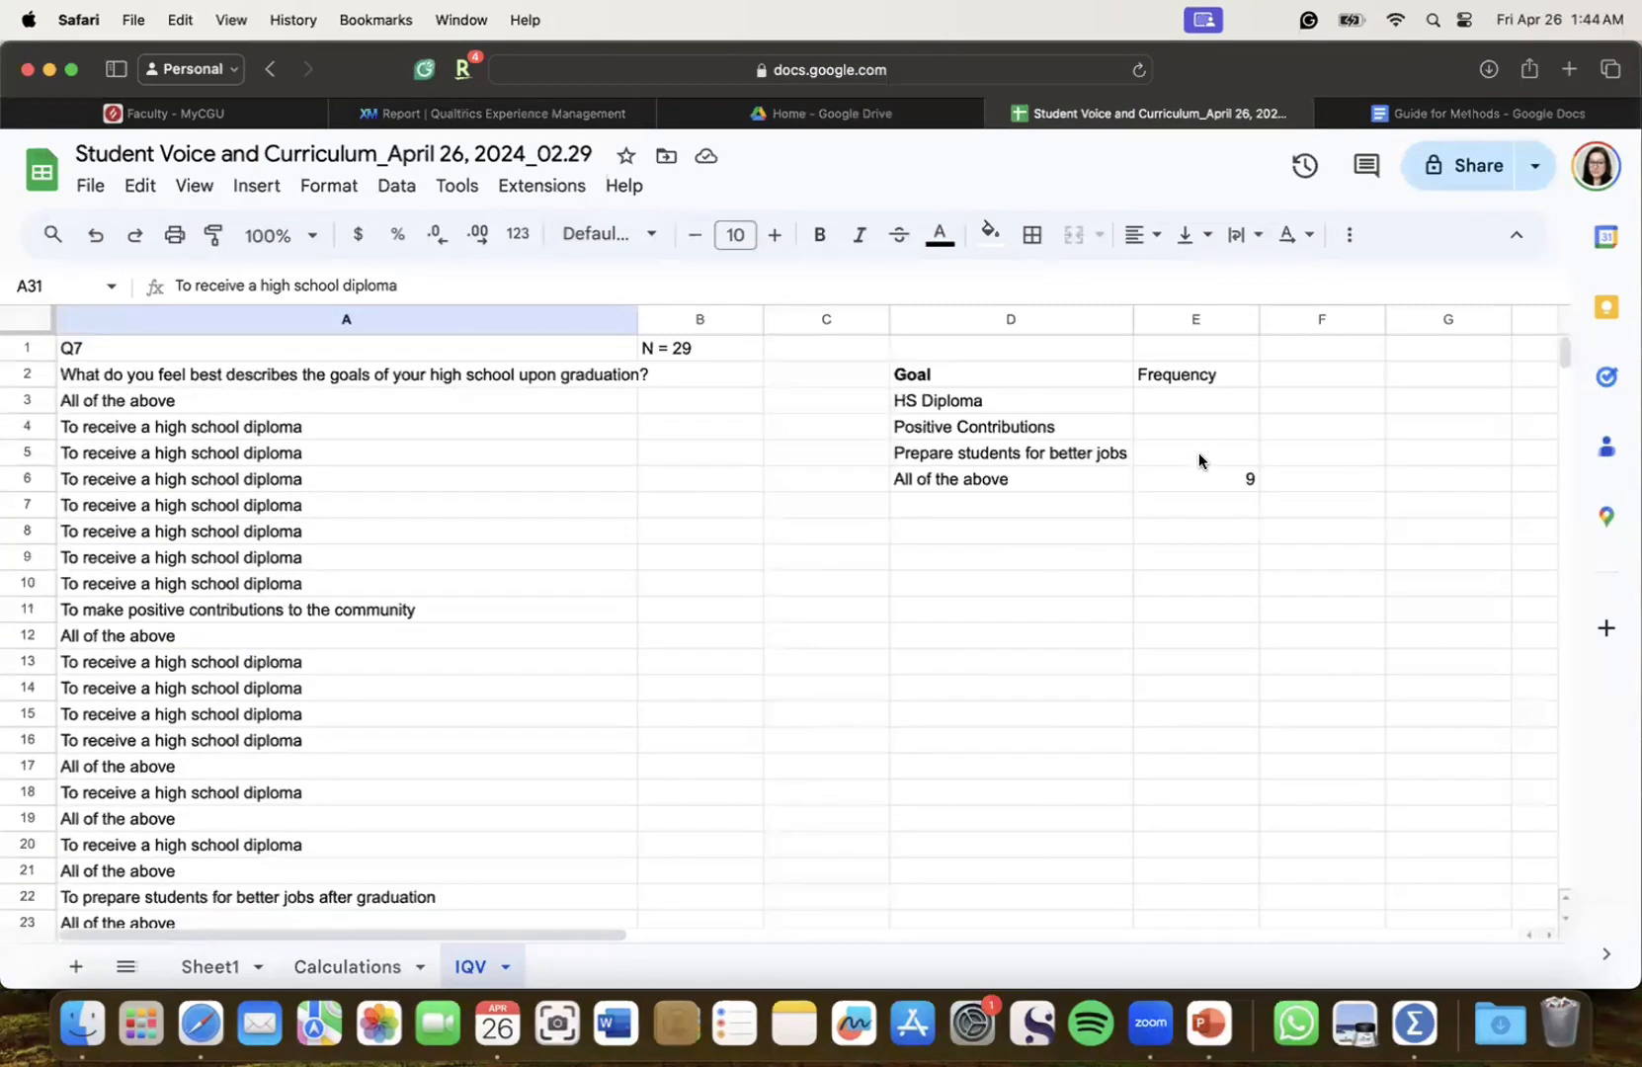
{"action": "left_click", "coordinate": [1198, 404]}
{"action": "type", "text": "18"}
{"action": "left_click", "coordinate": [1201, 426]}
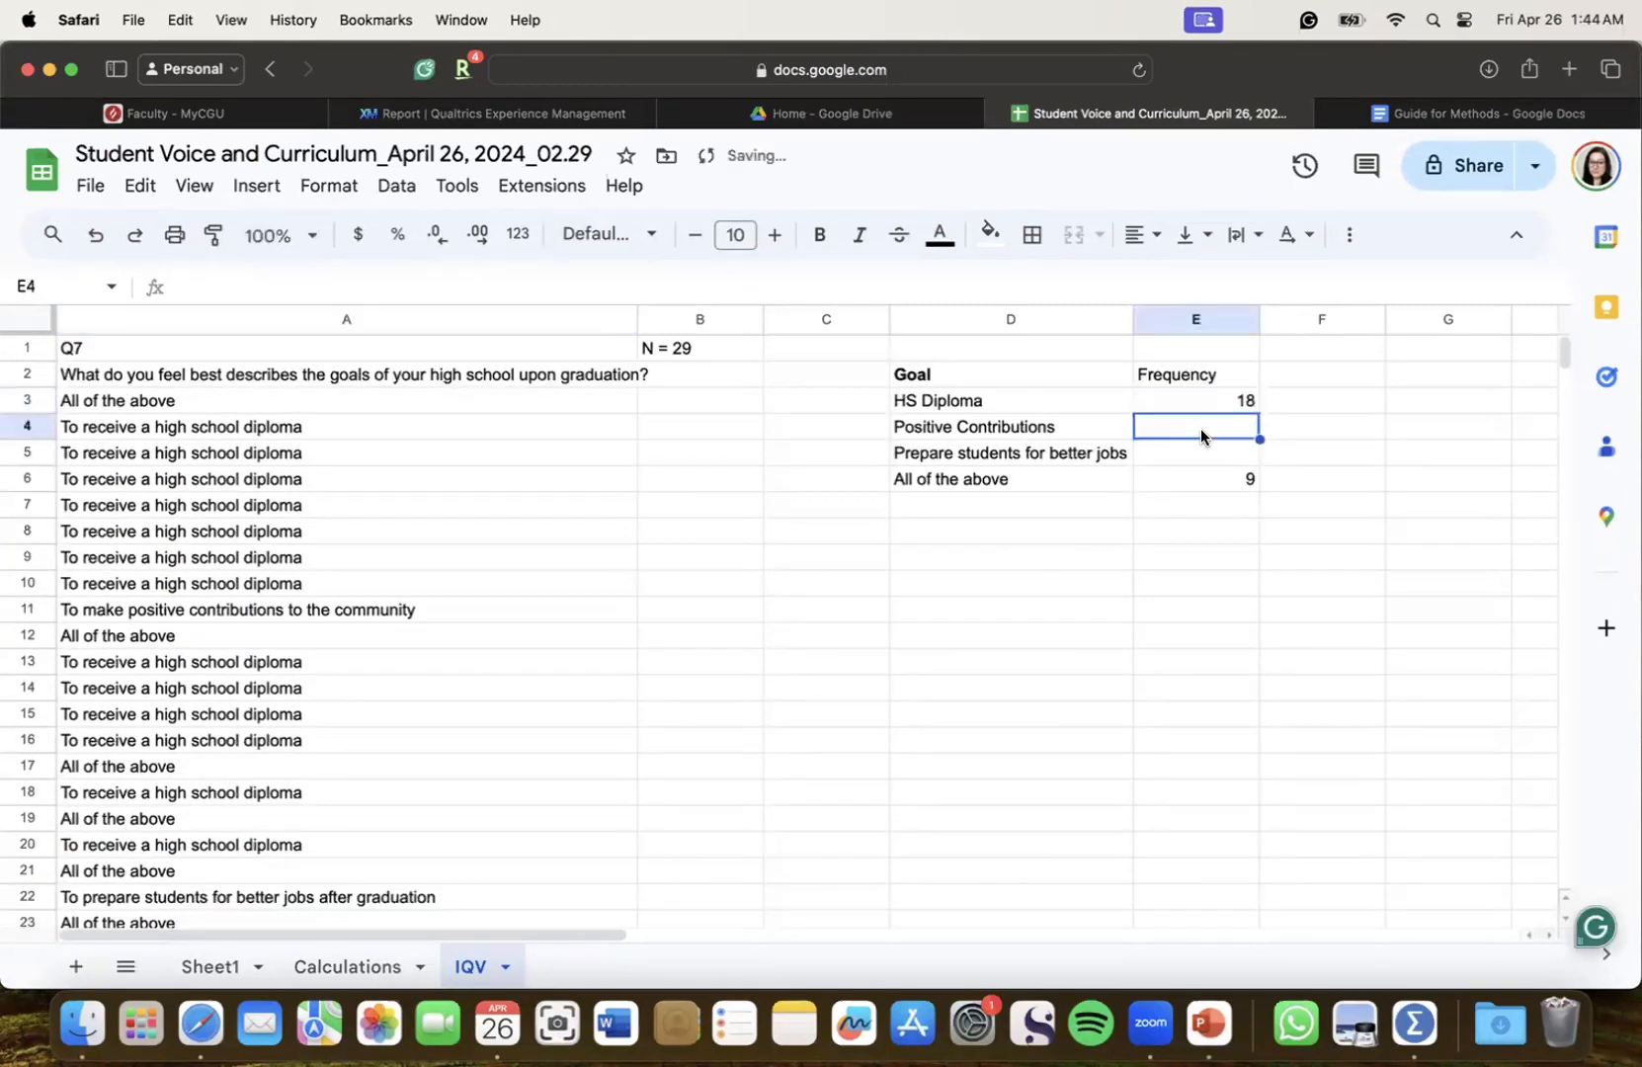
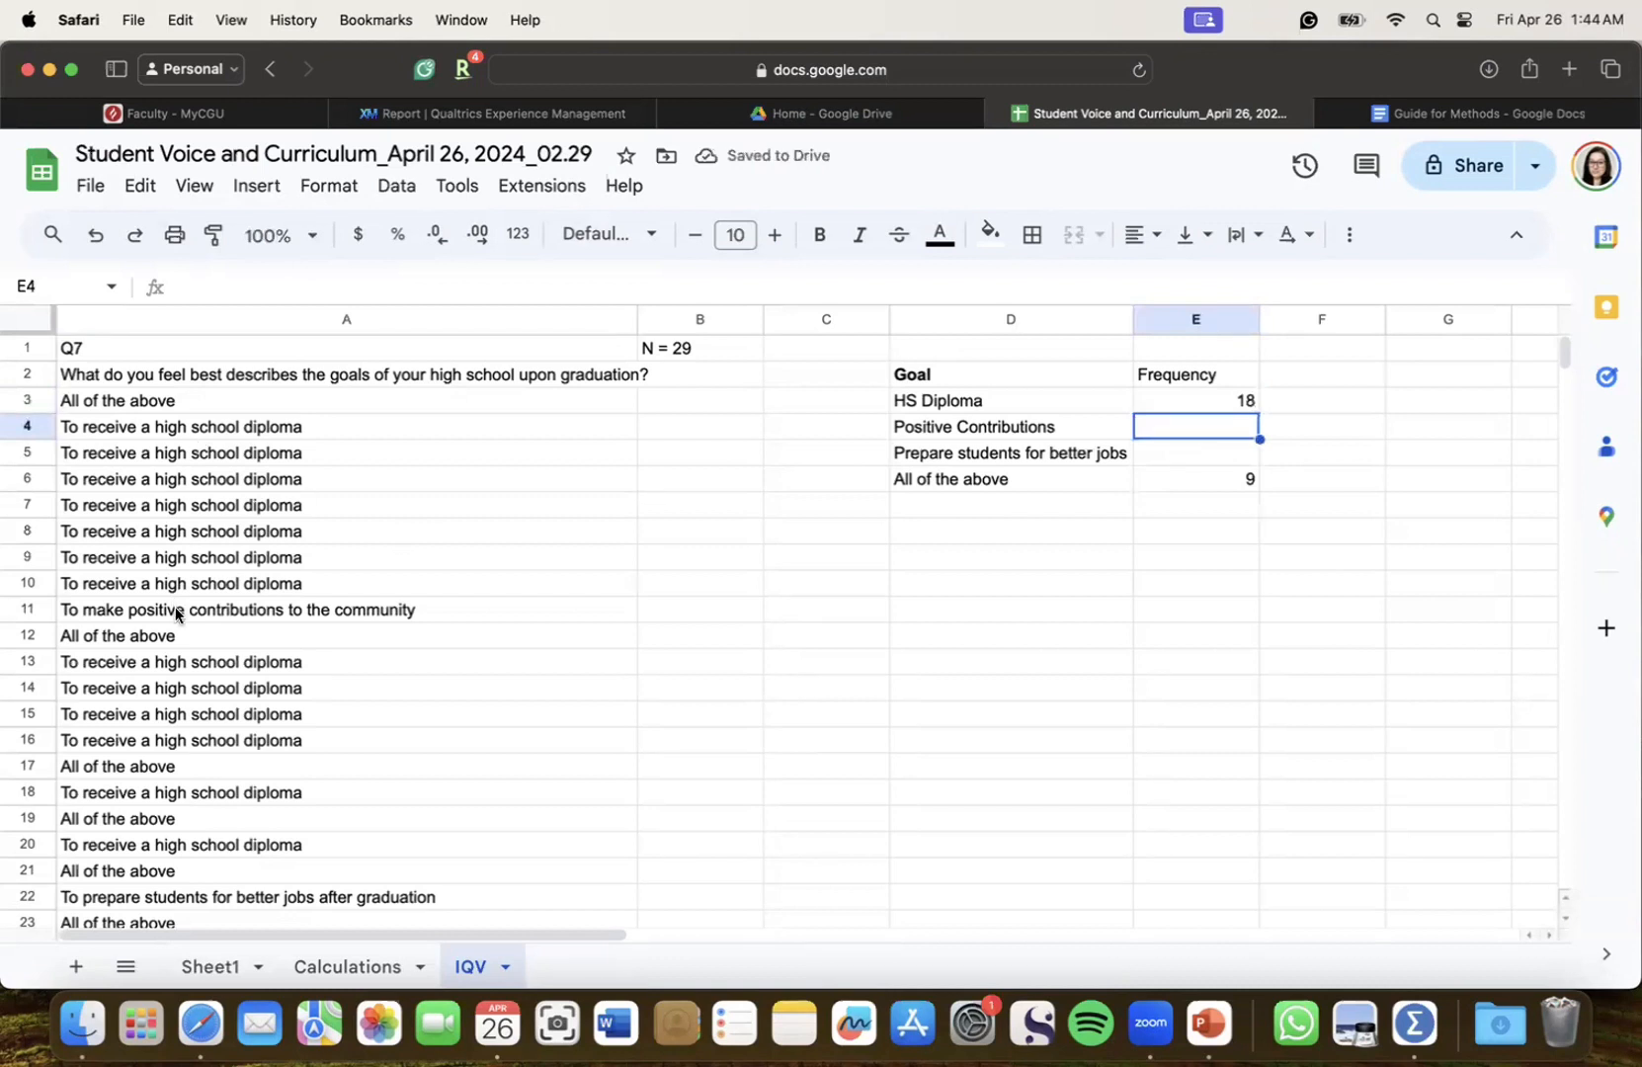
Check column A for positive contributions responses and enter 1 as the Positive Contributions frequency in E4
{"action": "left_click", "coordinate": [178, 614]}
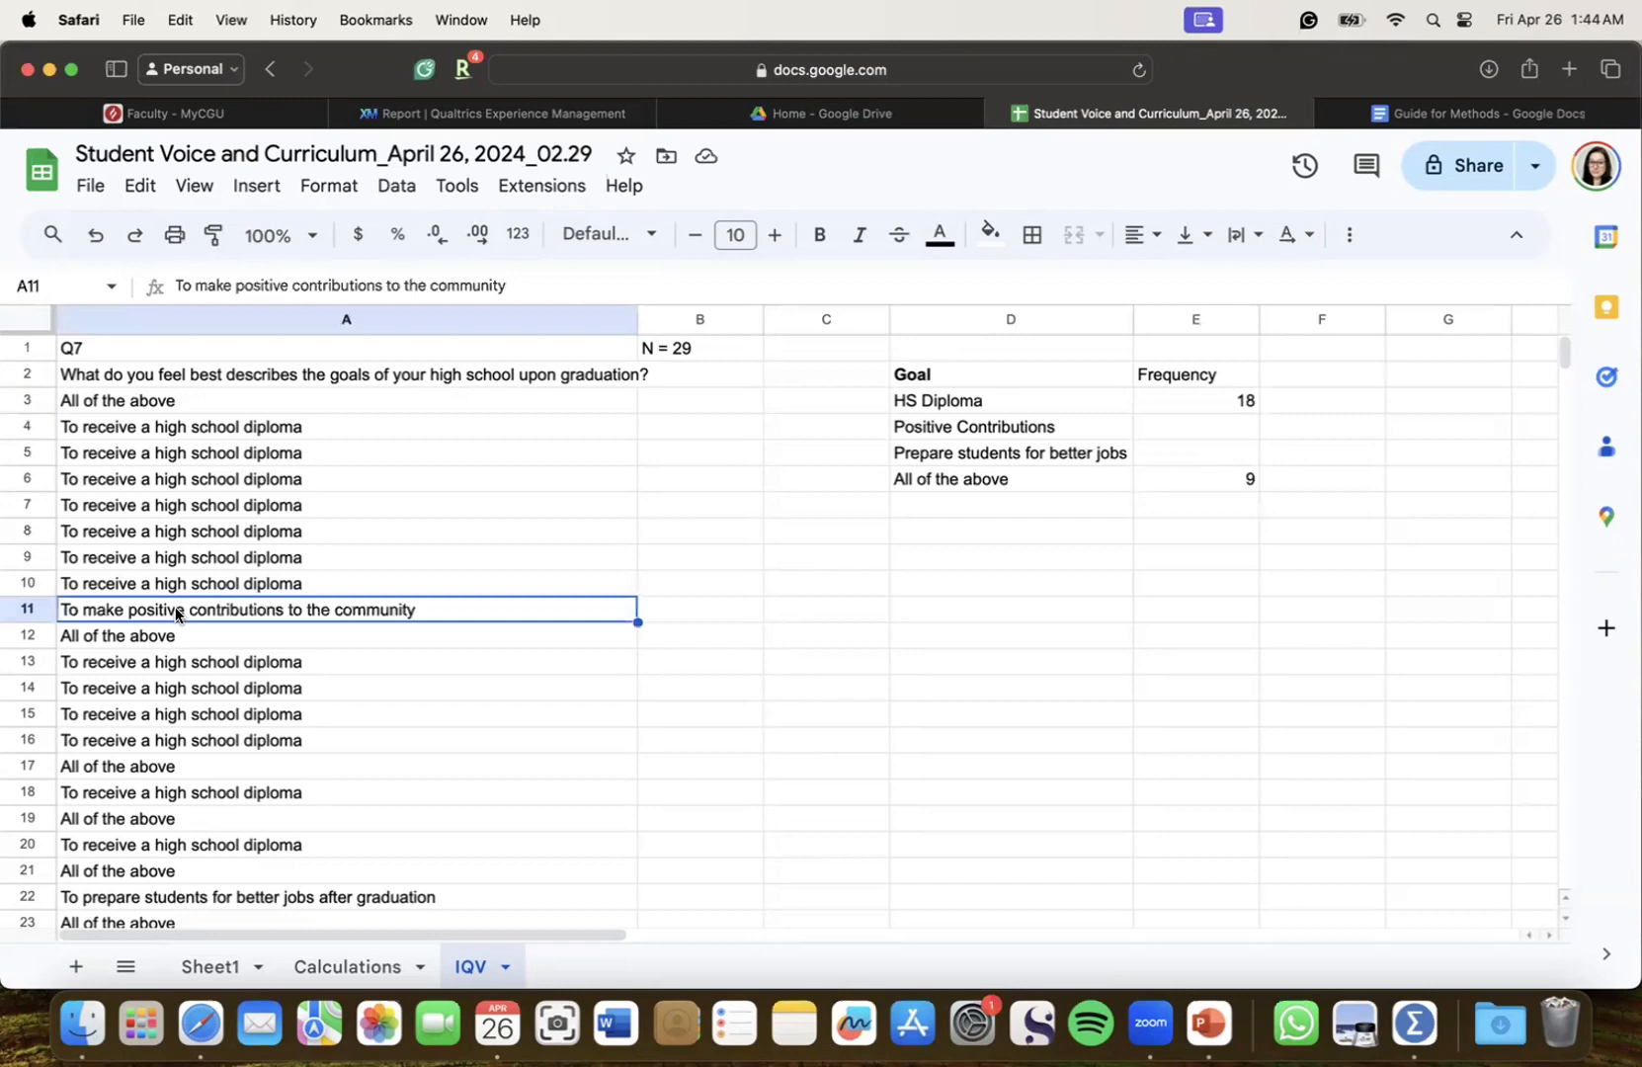
{"action": "scroll", "coordinate": [187, 635], "scroll_direction": "down", "scroll_amount": 5}
{"action": "scroll", "coordinate": [188, 637], "scroll_direction": "up", "scroll_amount": 5}
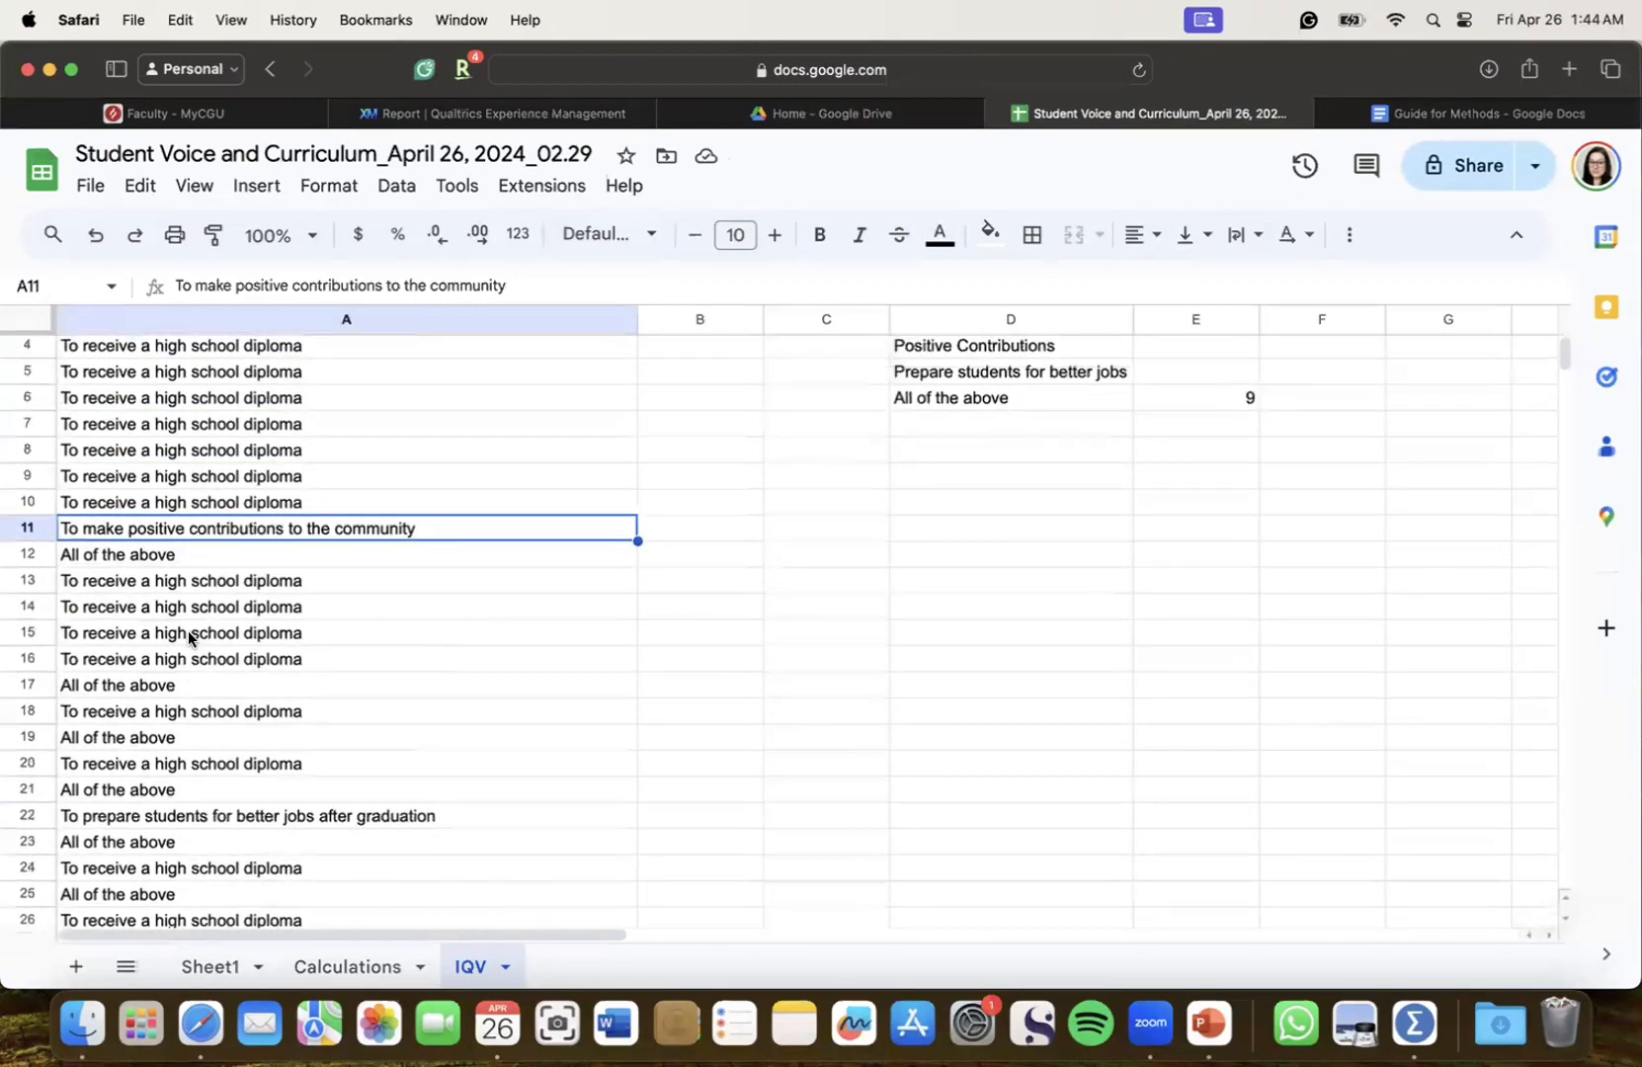
{"action": "scroll", "coordinate": [260, 680], "scroll_direction": "down", "scroll_amount": 7}
{"action": "scroll", "coordinate": [262, 680], "scroll_direction": "down", "scroll_amount": 1}
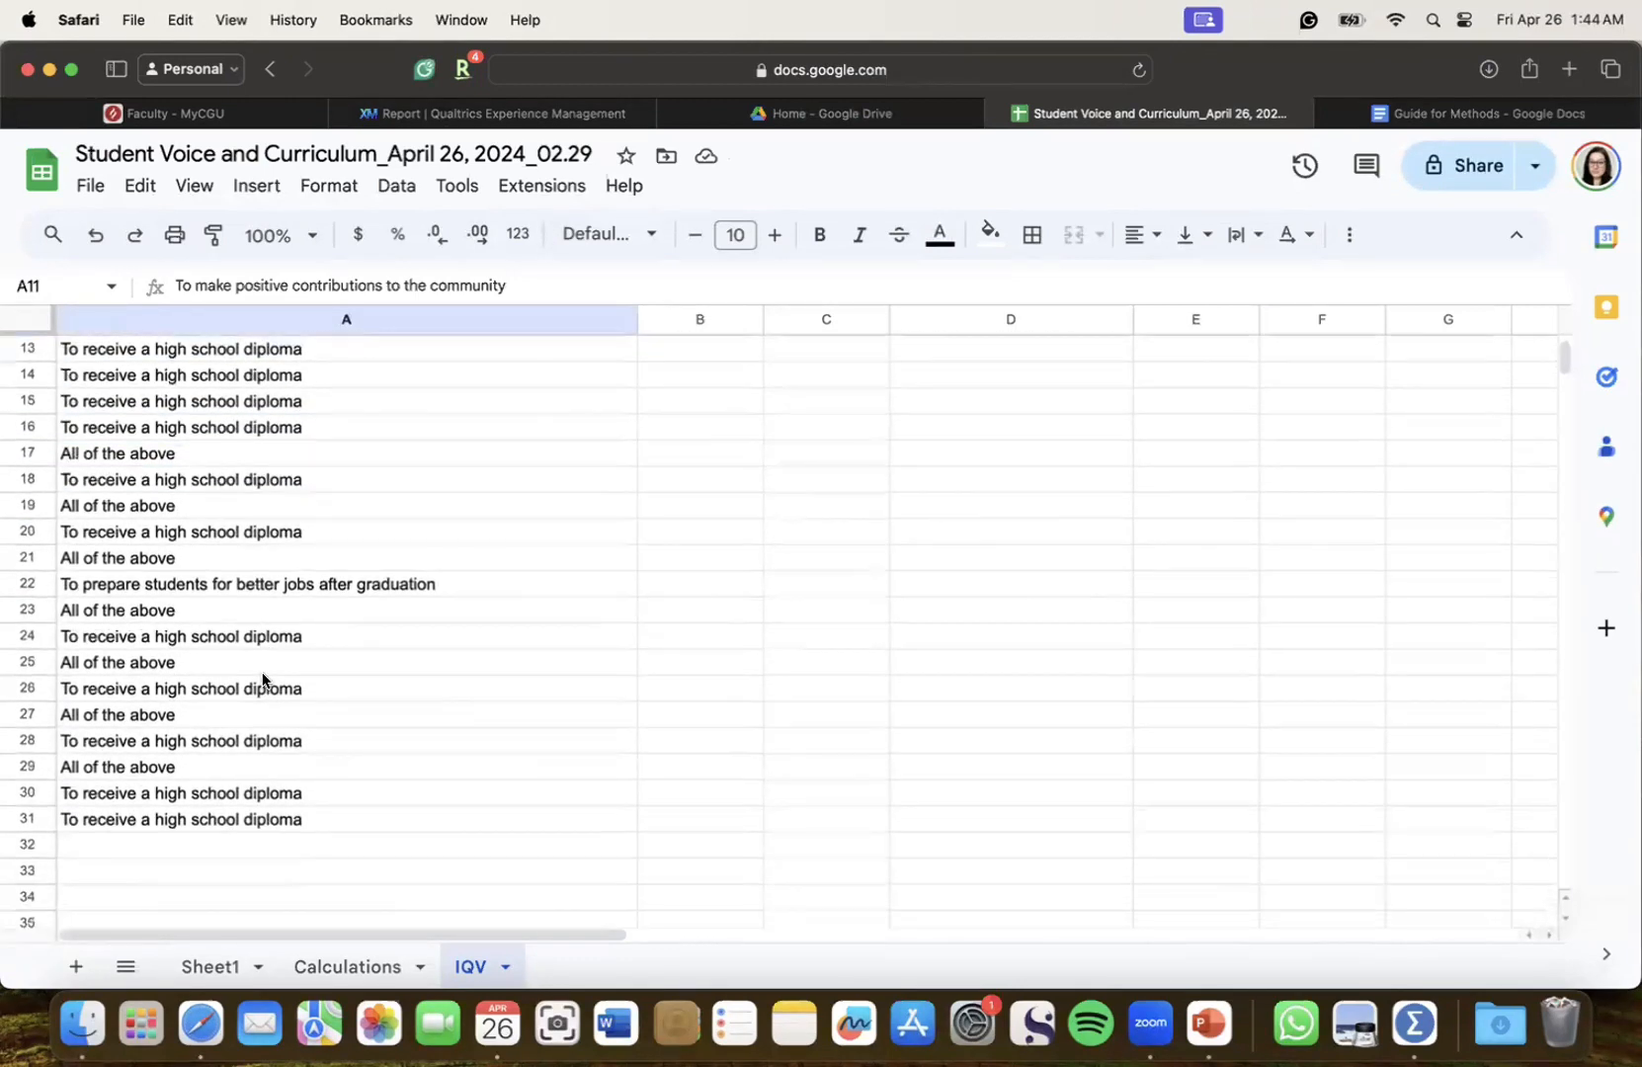
{"action": "scroll", "coordinate": [959, 628], "scroll_direction": "up", "scroll_amount": 8}
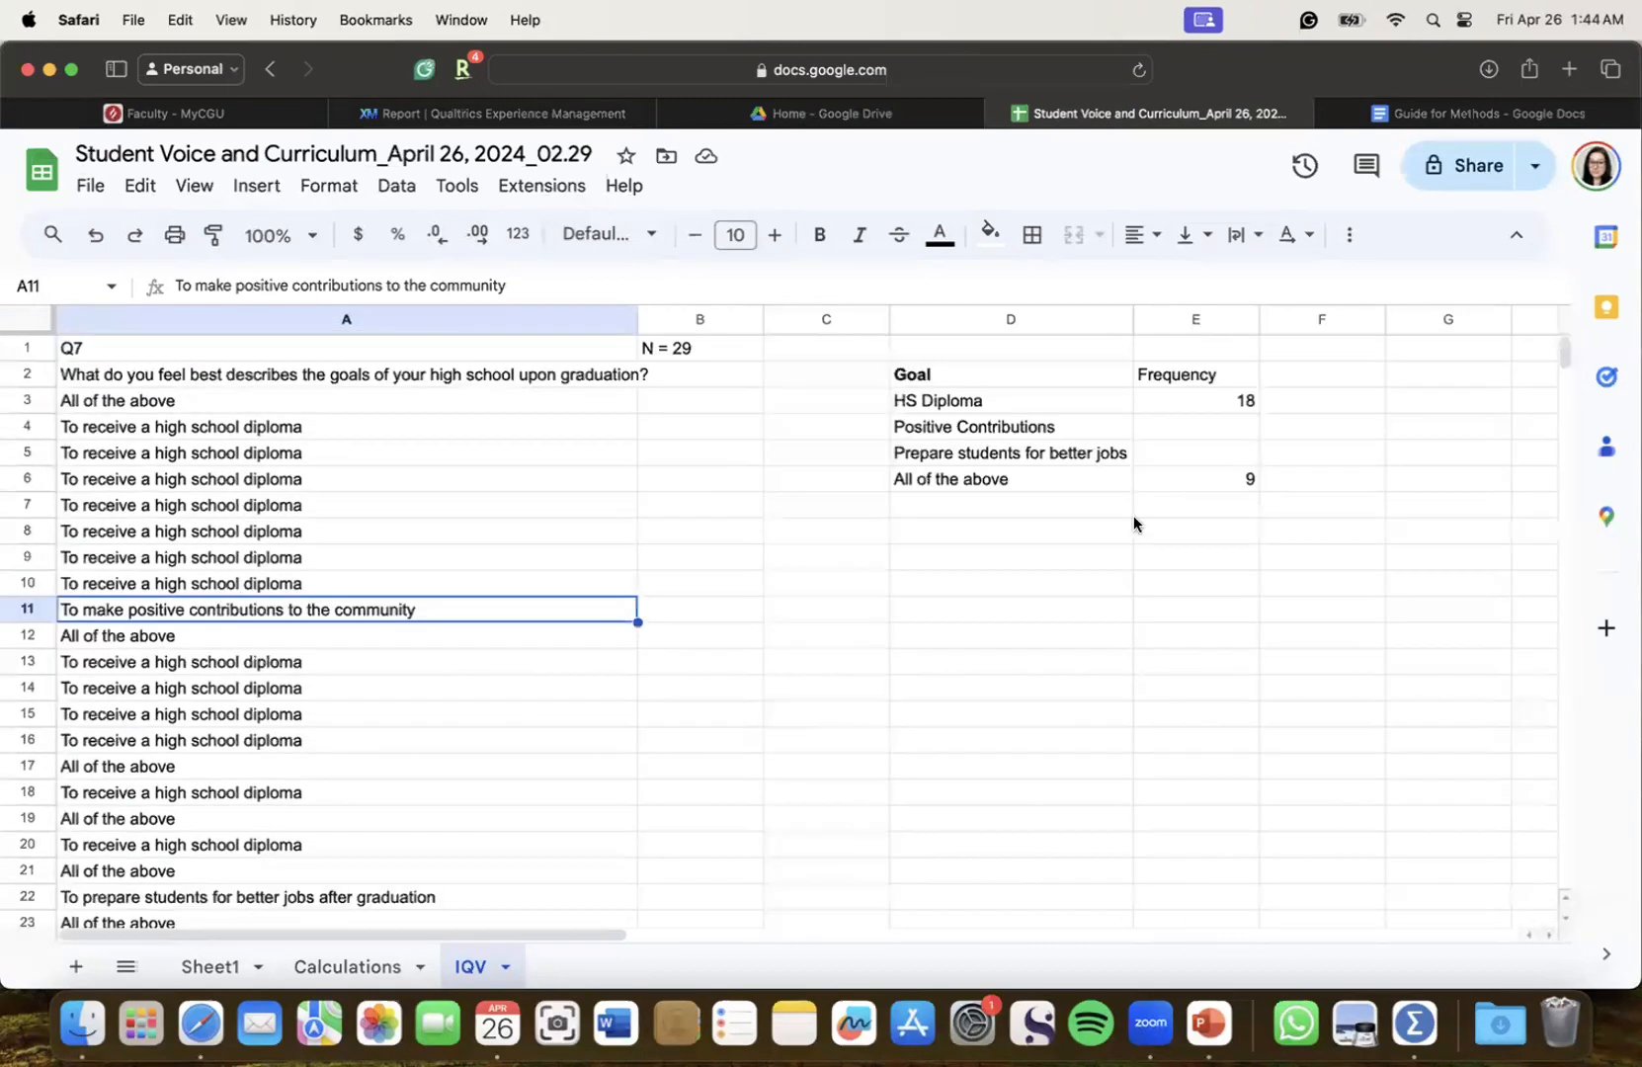
{"action": "left_click", "coordinate": [1183, 423]}
{"action": "type", "text": "1"}
Add a "Total" row label in D7 and sum the frequencies E3:E6 in E7
{"action": "left_click", "coordinate": [1059, 510]}
{"action": "type", "text": "To"}
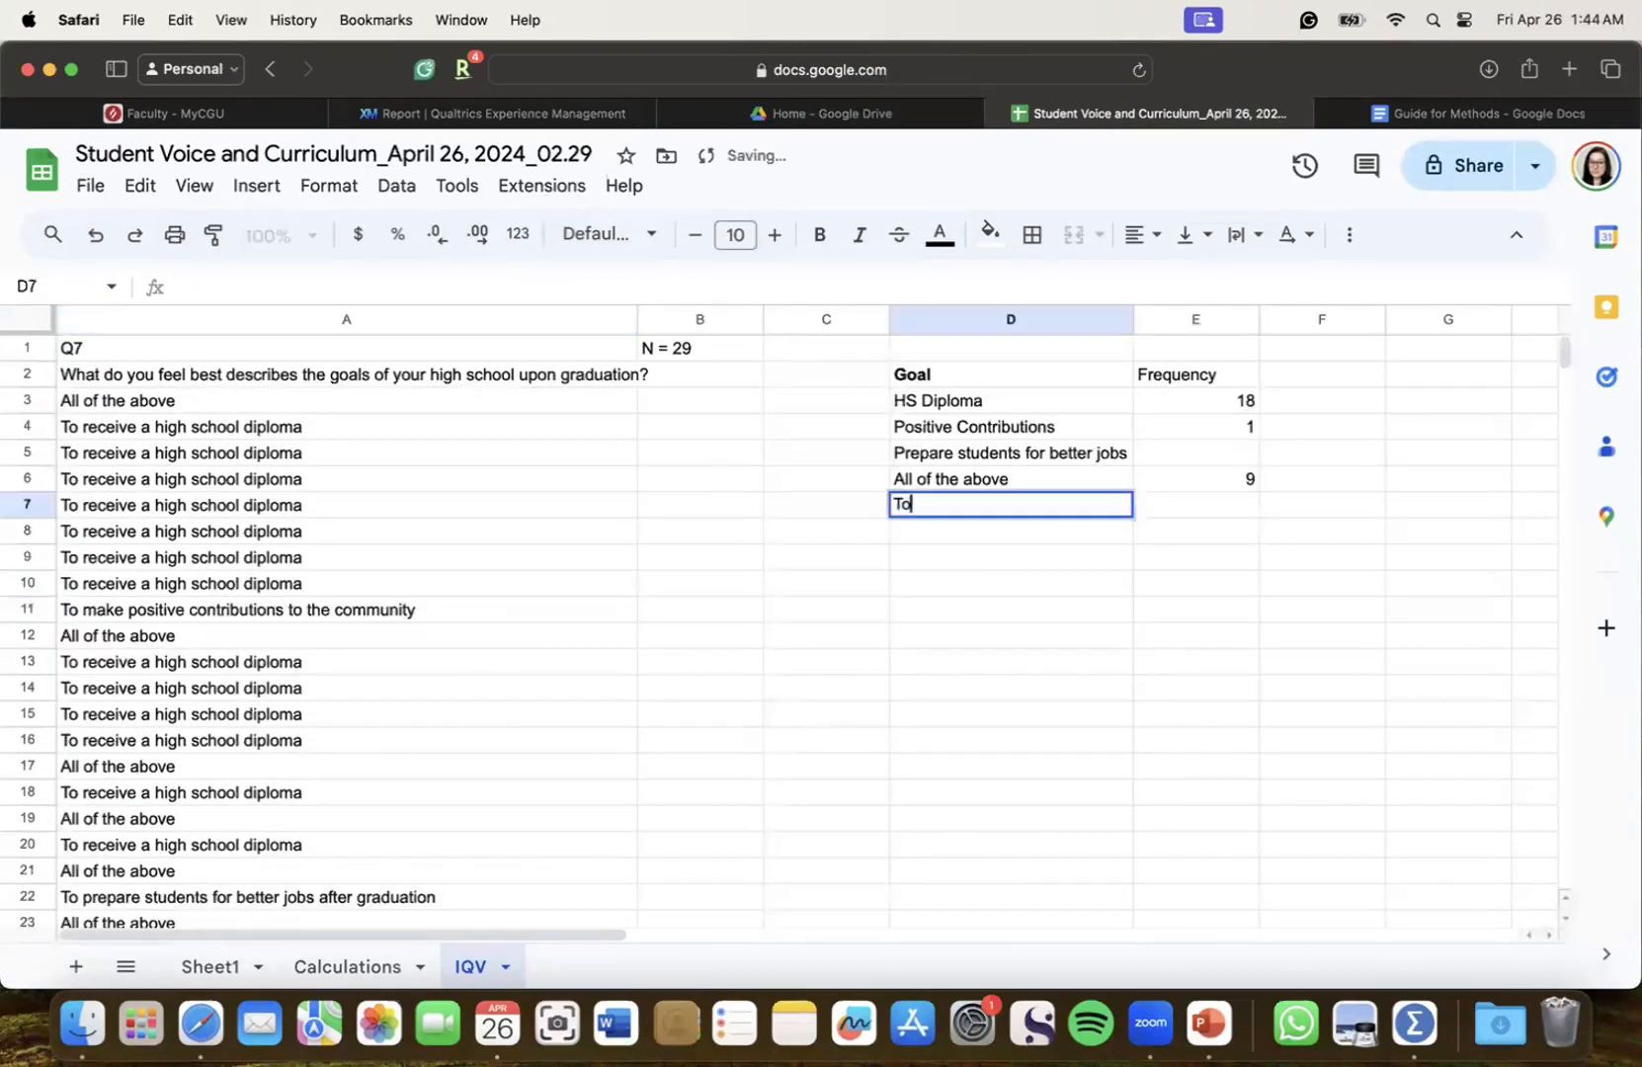
{"action": "type", "text": "tal"}
{"action": "left_click", "coordinate": [1193, 499]}
{"action": "type", "text": "=sum"}
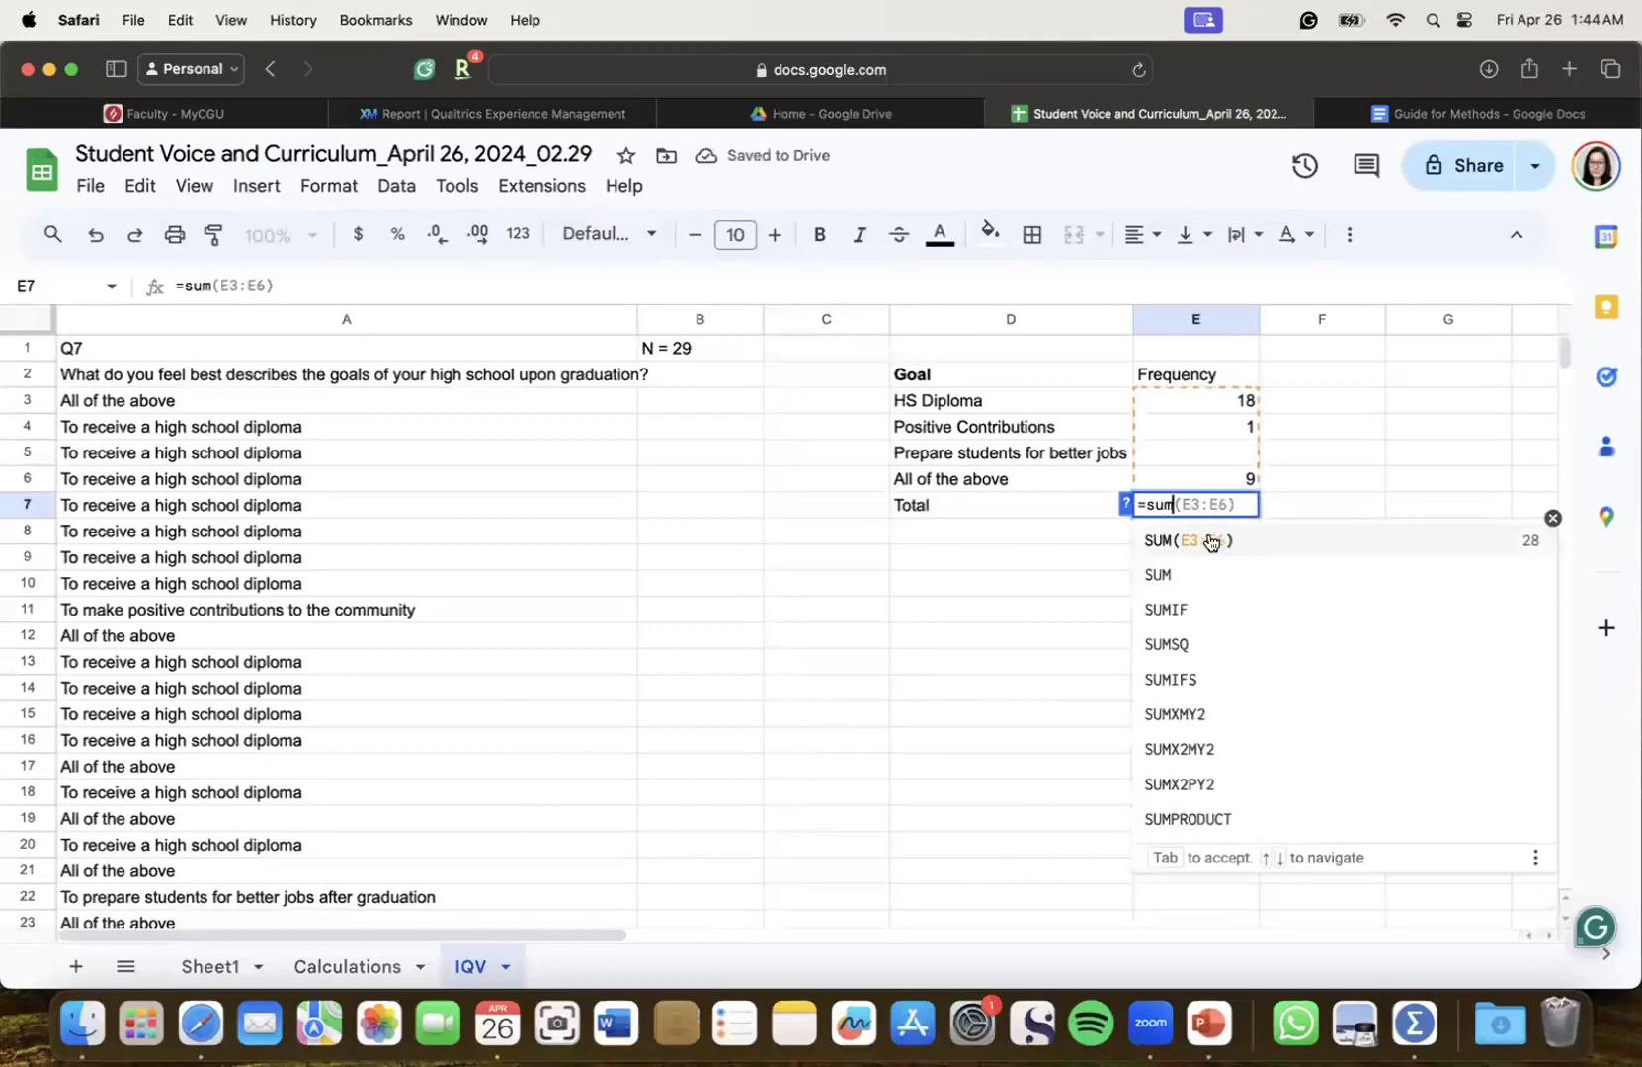
{"action": "left_click", "coordinate": [1210, 540]}
Check column A for better jobs responses and enter 1 as the "Prepare students for better jobs" frequency in E5
{"action": "left_click", "coordinate": [1223, 456]}
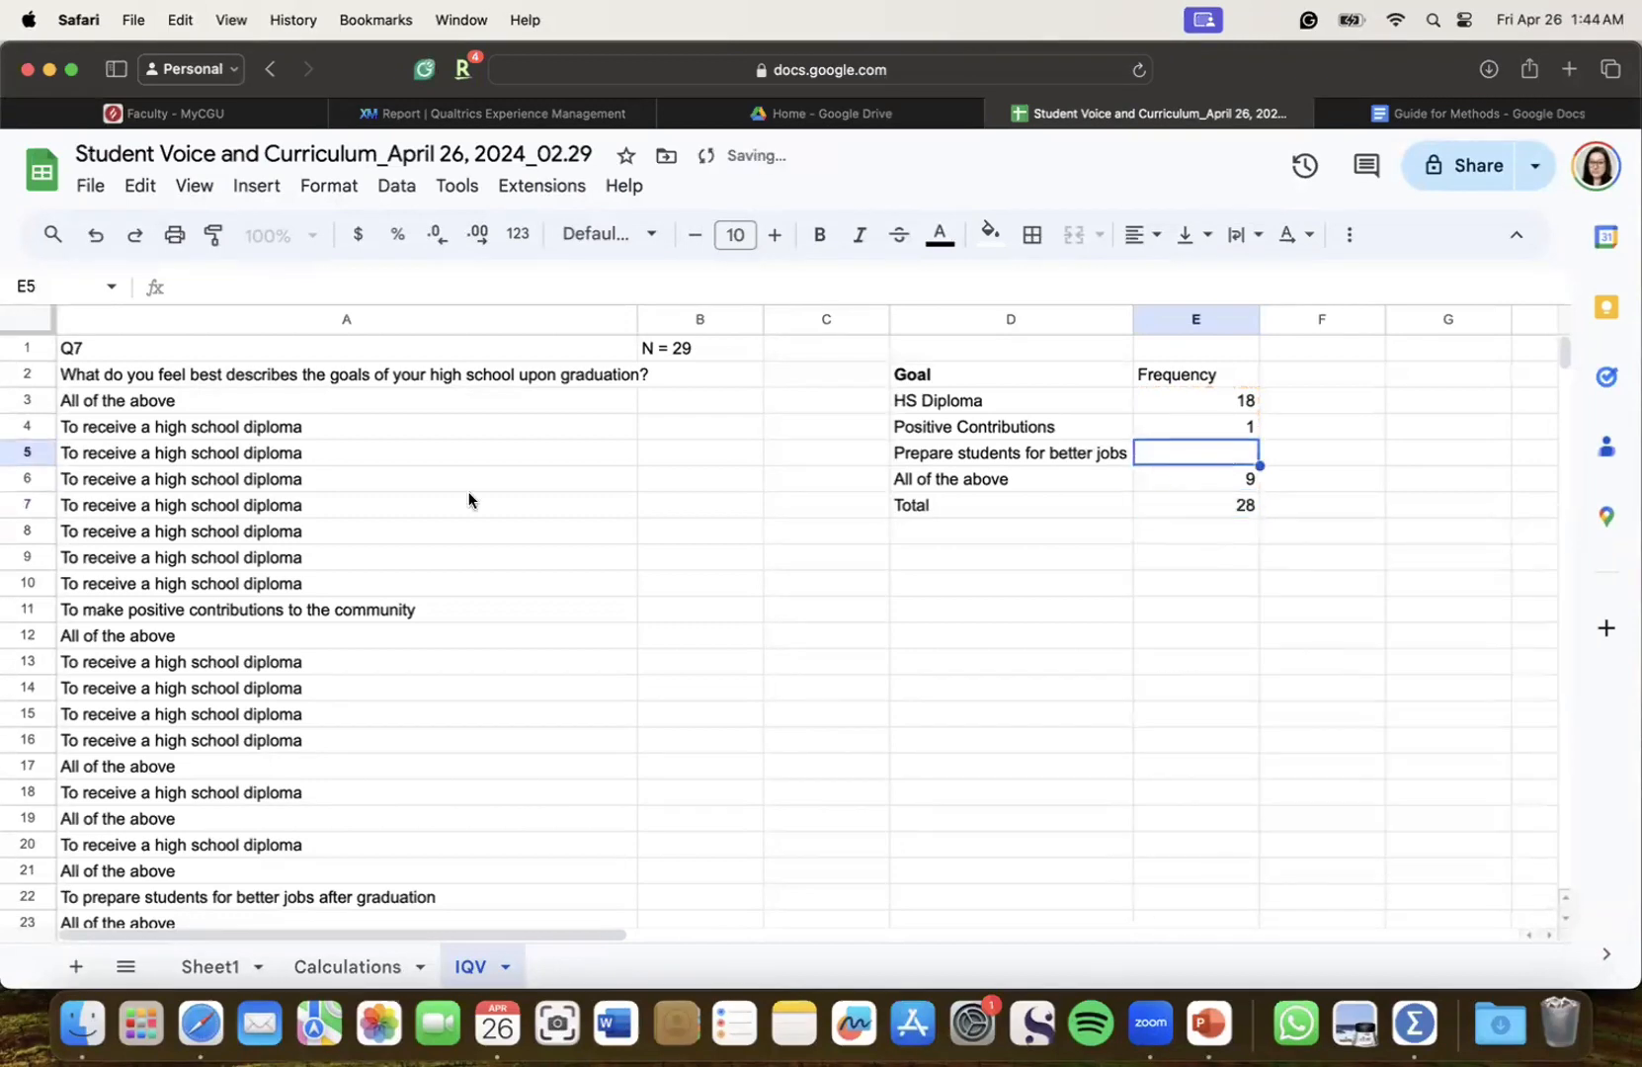
{"action": "scroll", "coordinate": [315, 627], "scroll_direction": "down", "scroll_amount": 5}
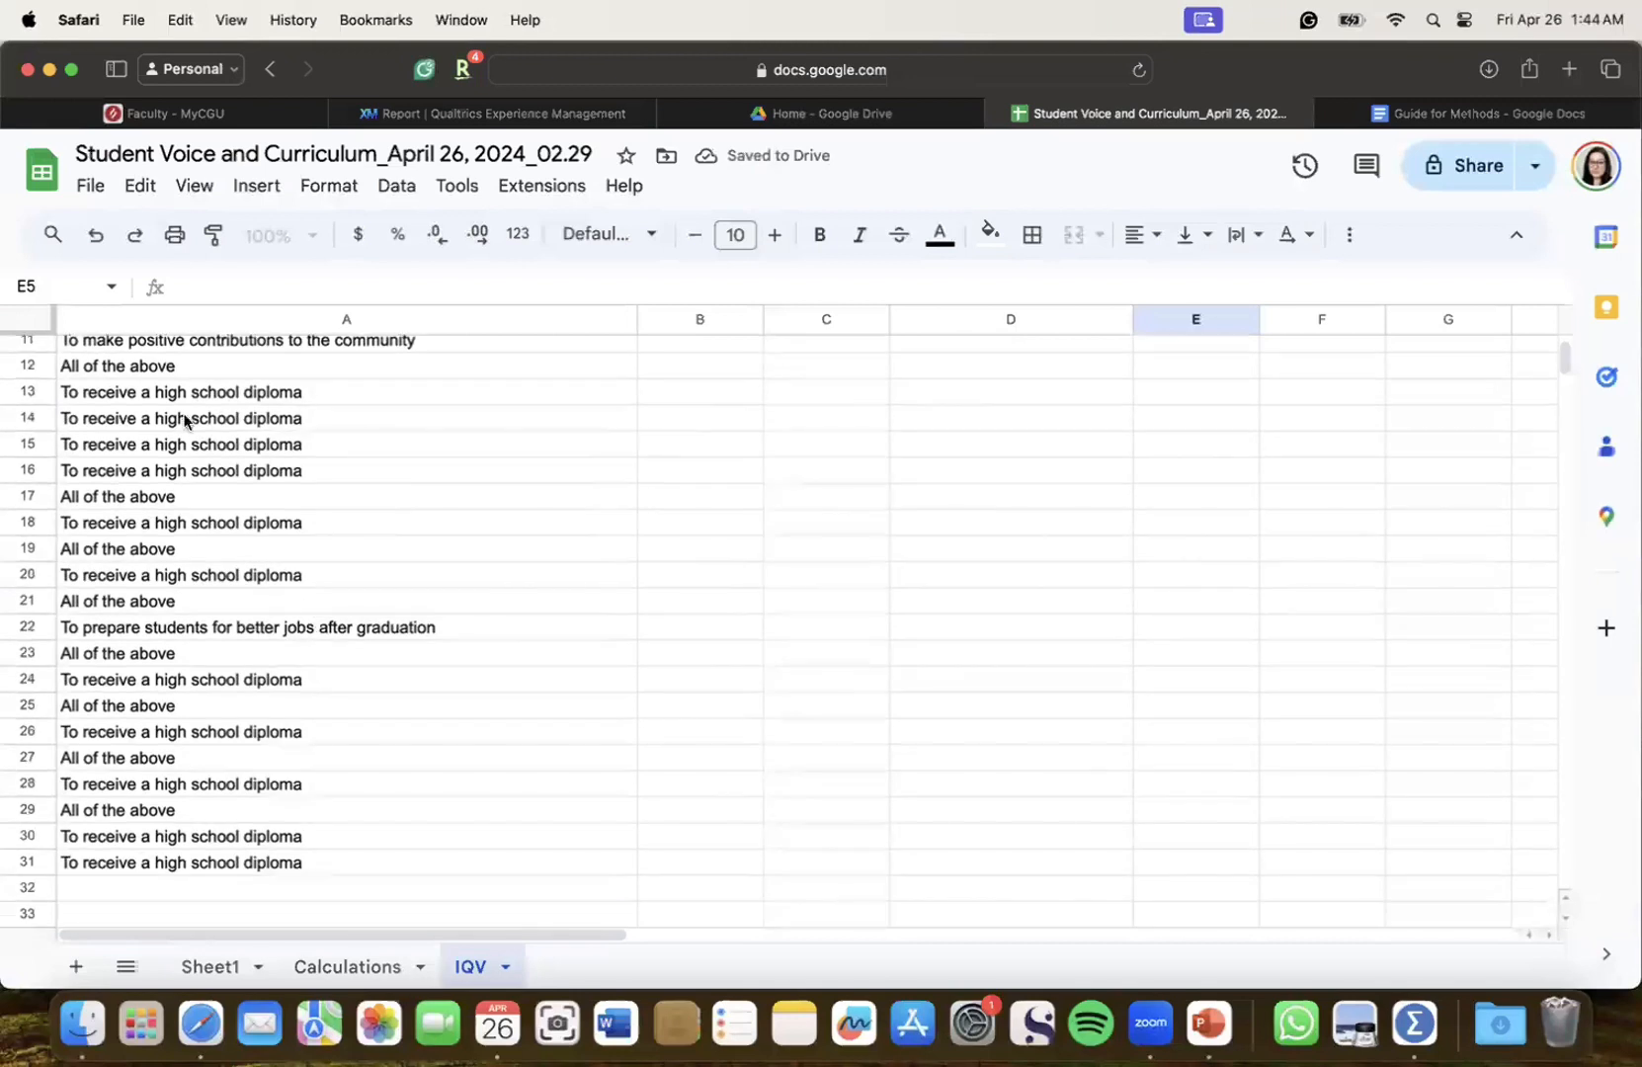
{"action": "scroll", "coordinate": [155, 397], "scroll_direction": "down", "scroll_amount": 1}
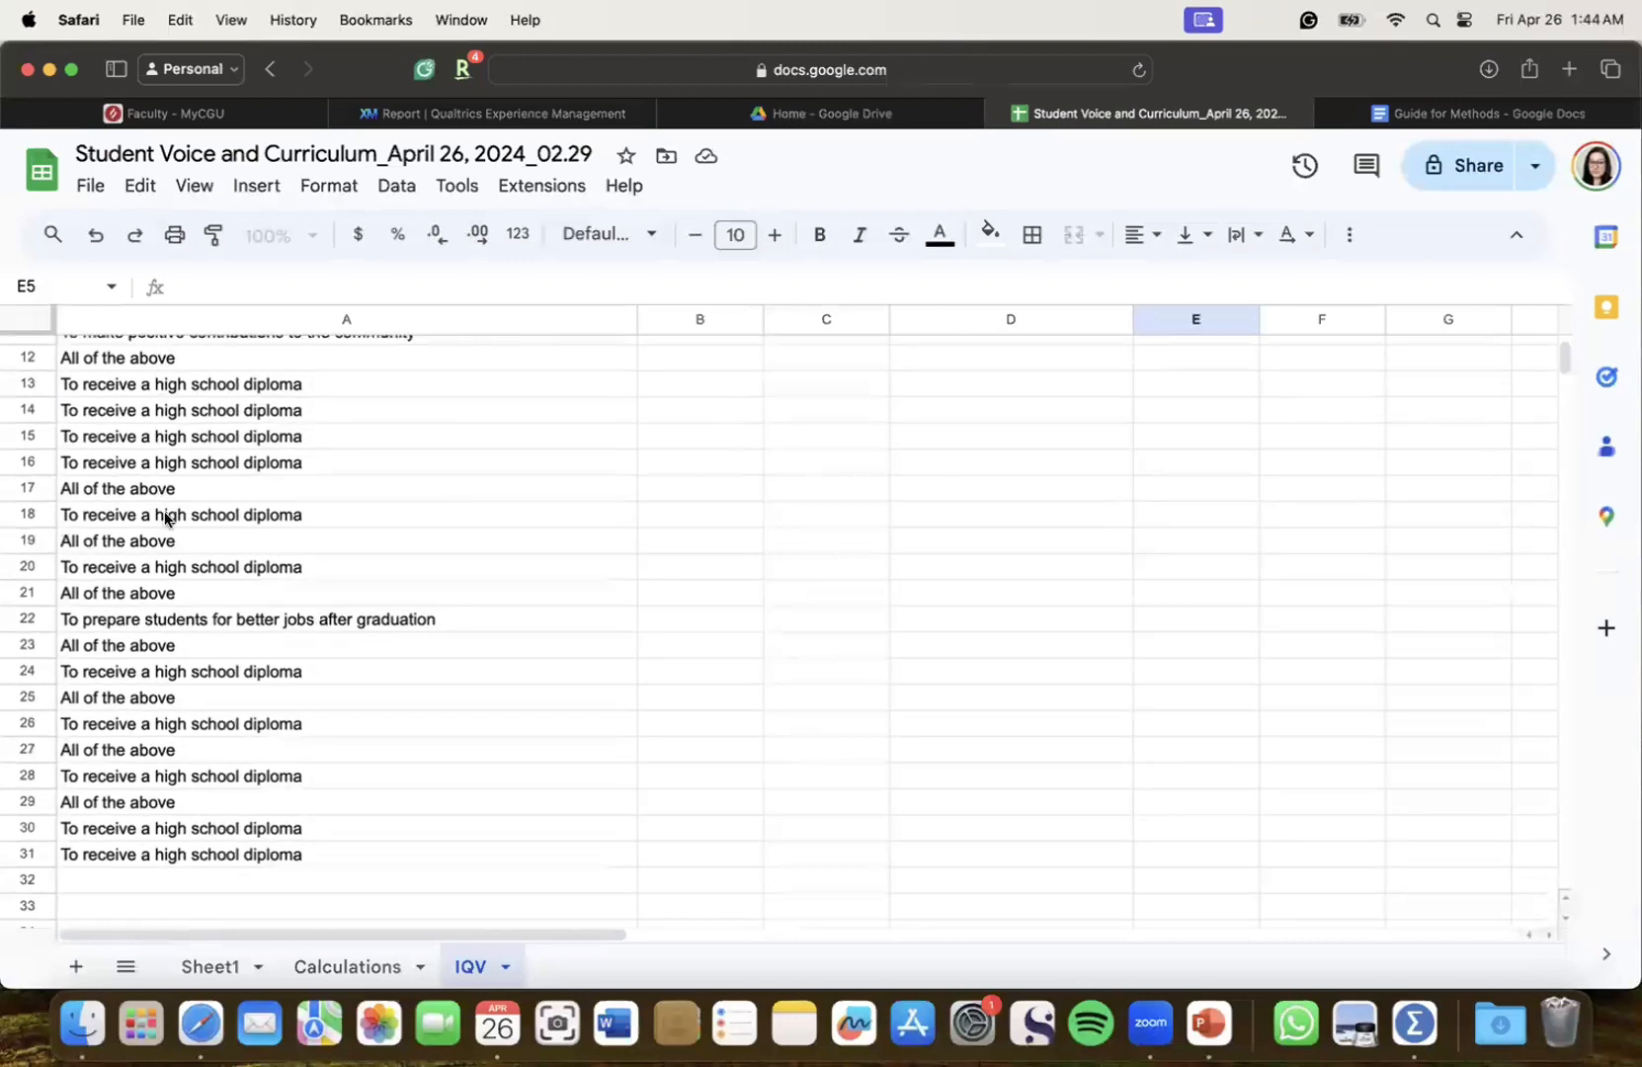
{"action": "scroll", "coordinate": [1019, 585], "scroll_direction": "up", "scroll_amount": 5}
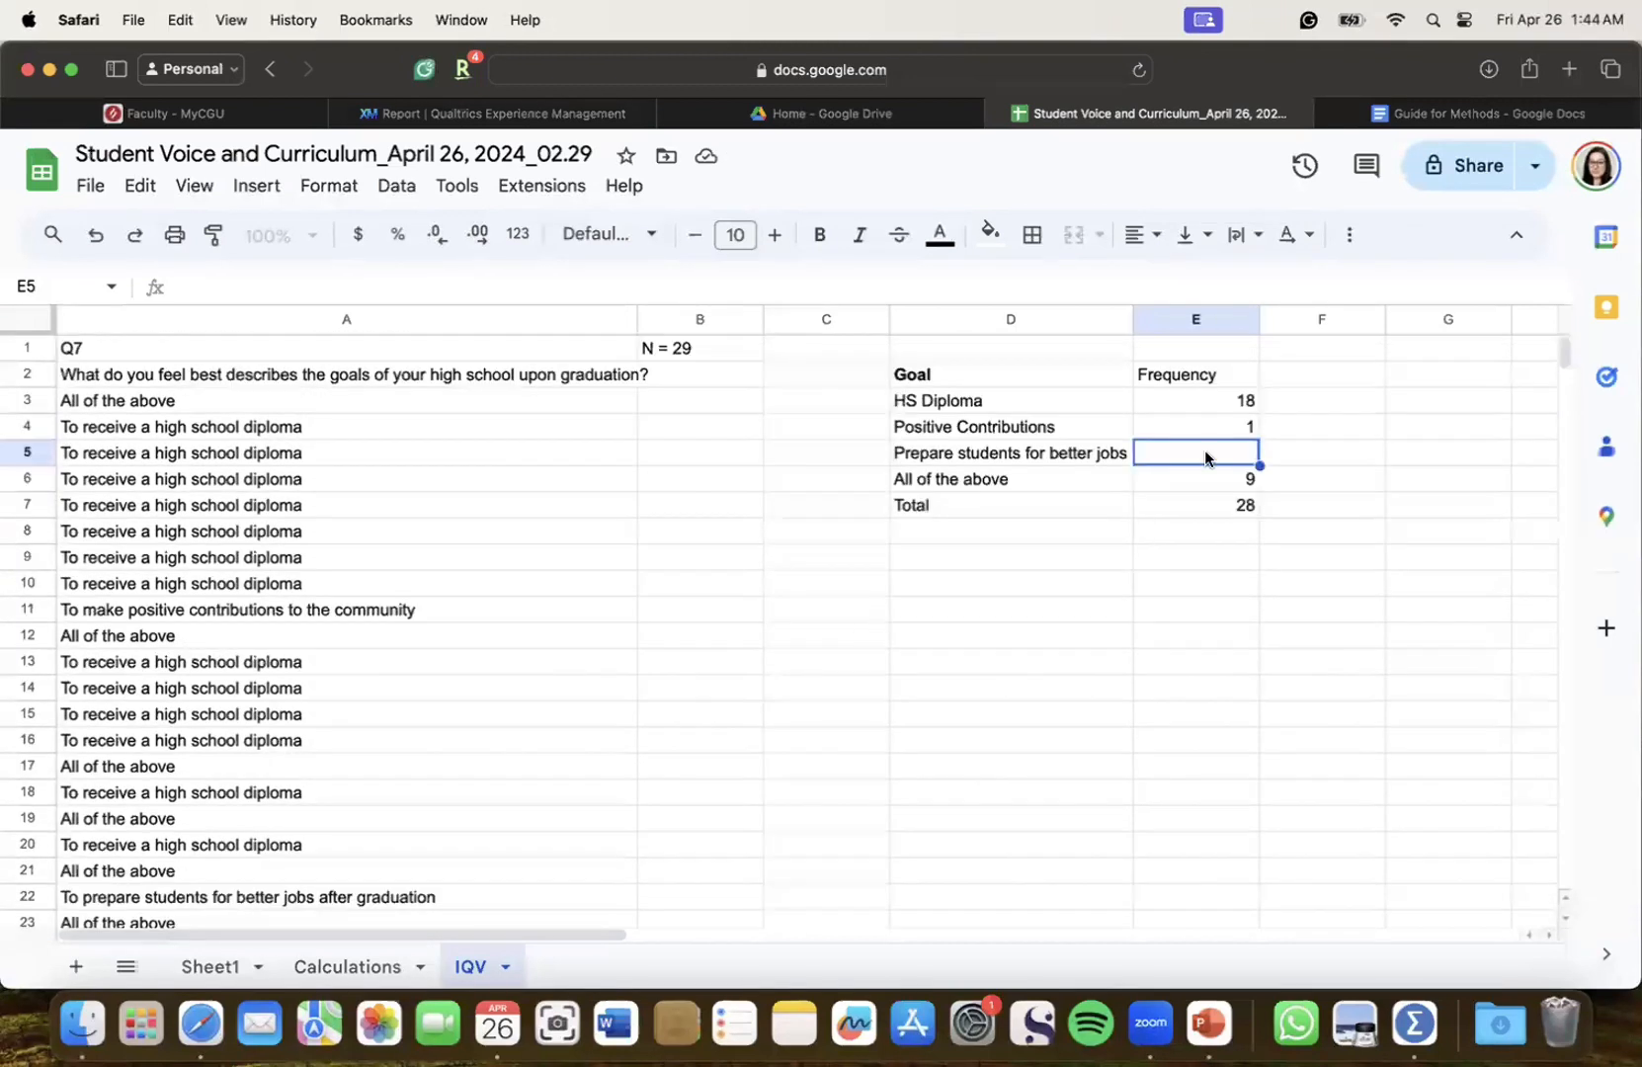
{"action": "type", "text": "1"}
{"action": "key", "text": "Tab"}
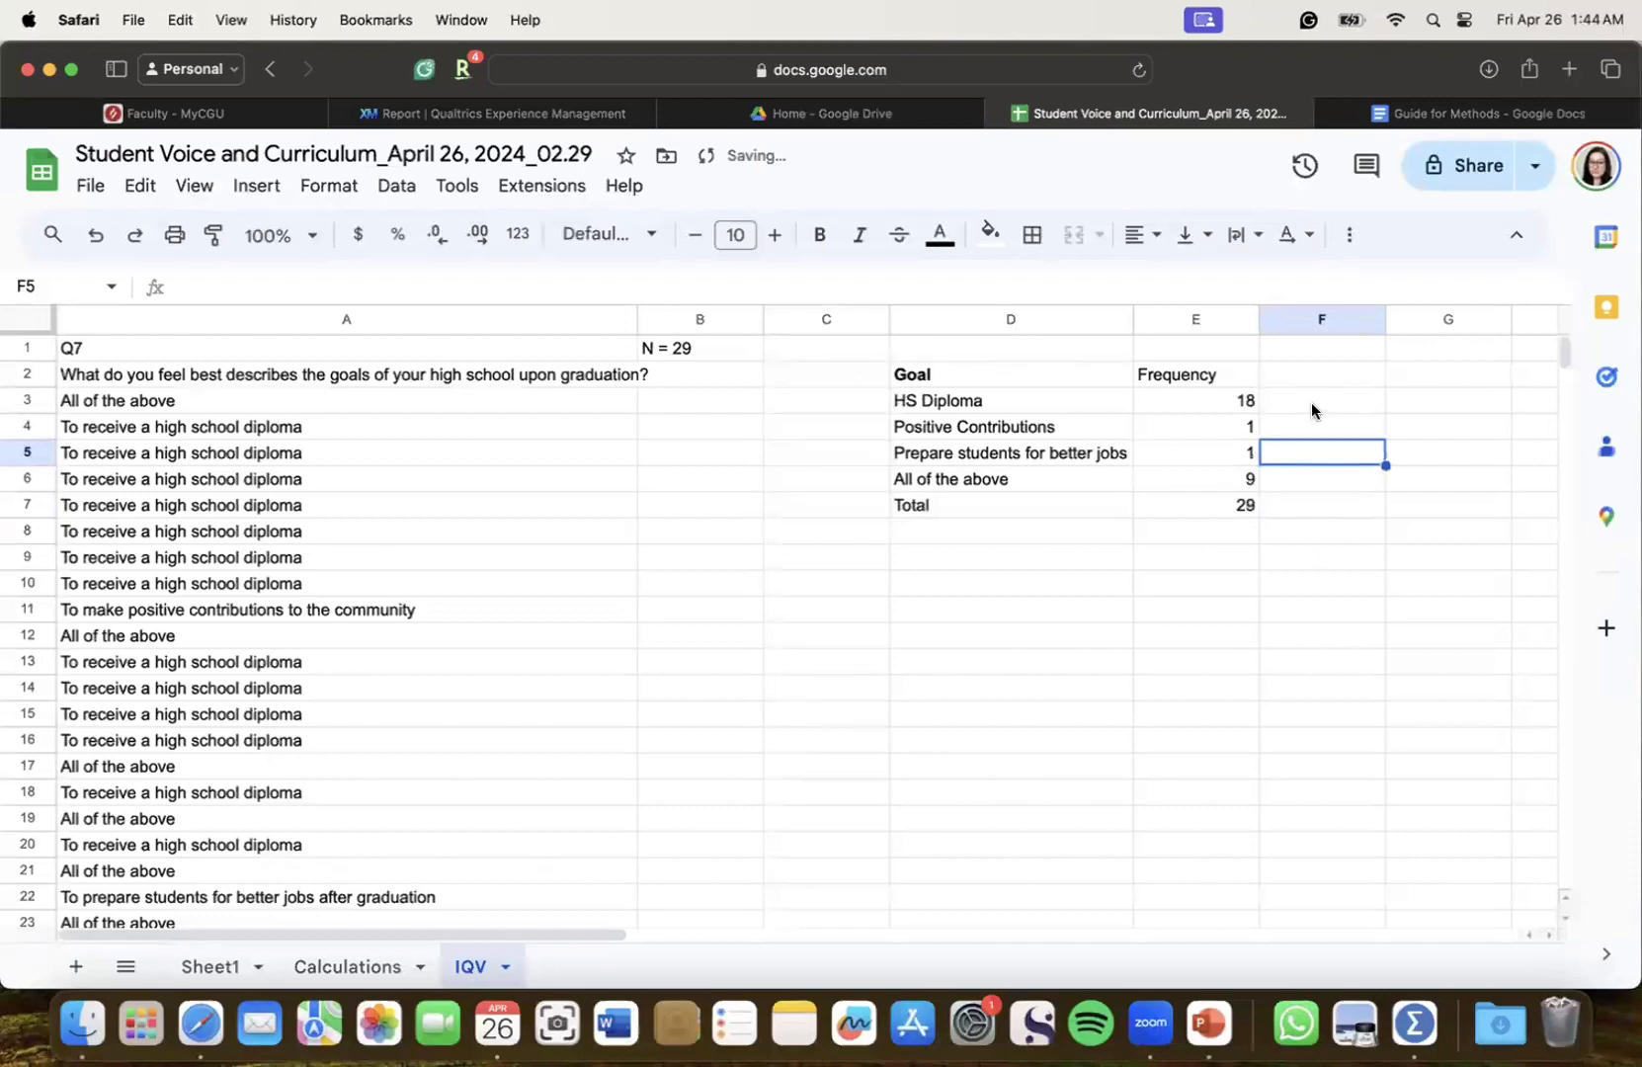
Enter the heading "Percentage" in cell F2 beside the Frequency heading
{"action": "scroll", "coordinate": [1308, 401], "scroll_direction": "right", "scroll_amount": 2}
{"action": "left_click", "coordinate": [1215, 380]}
{"action": "type", "text": "{r"}
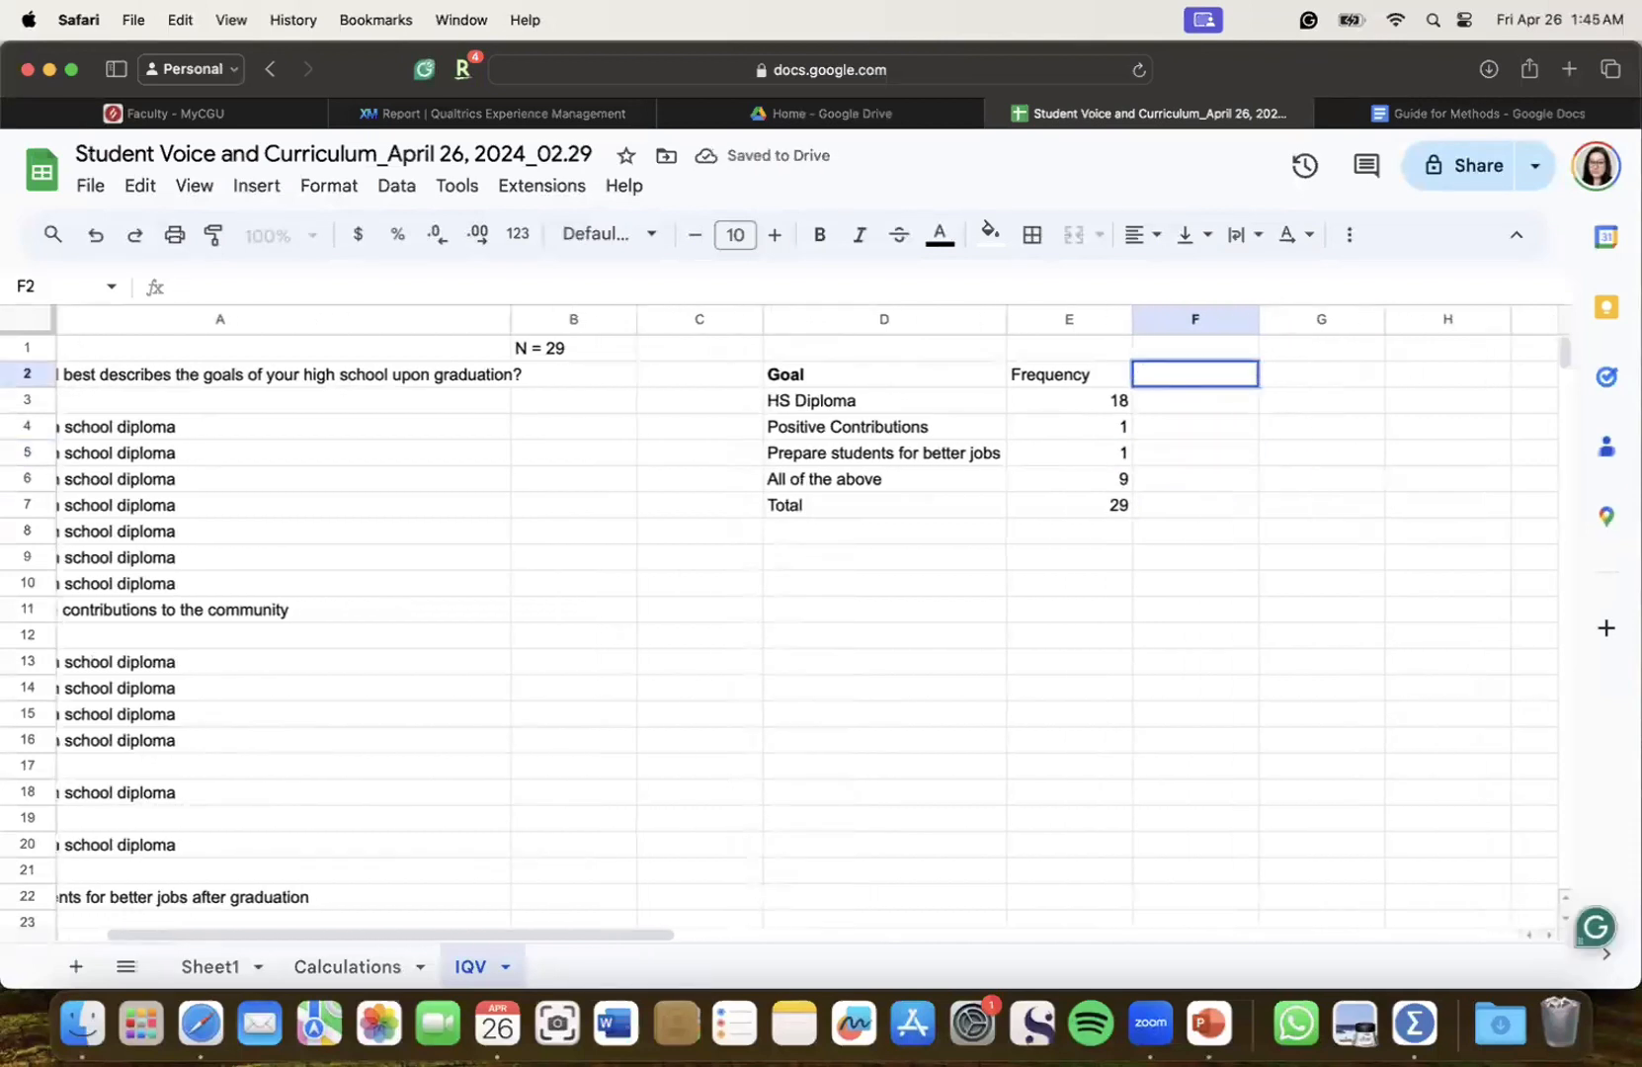
{"action": "type", "text": "Percentage"}
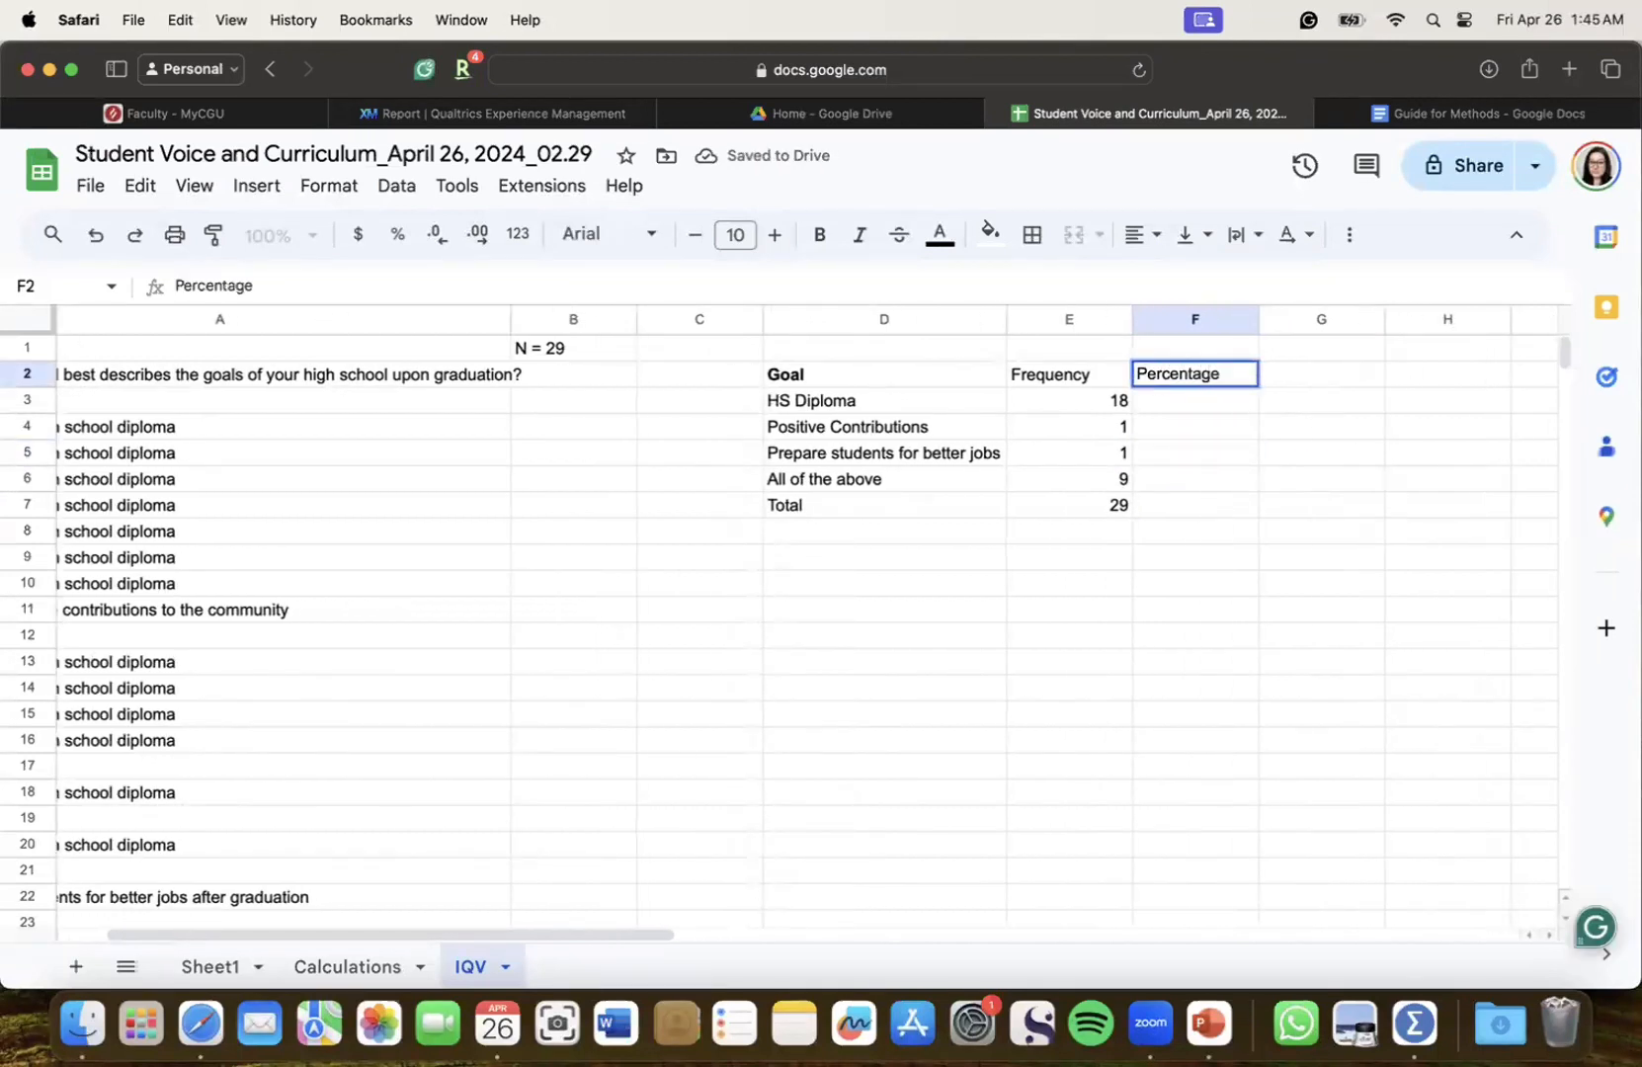
{"action": "key", "text": "Return"}
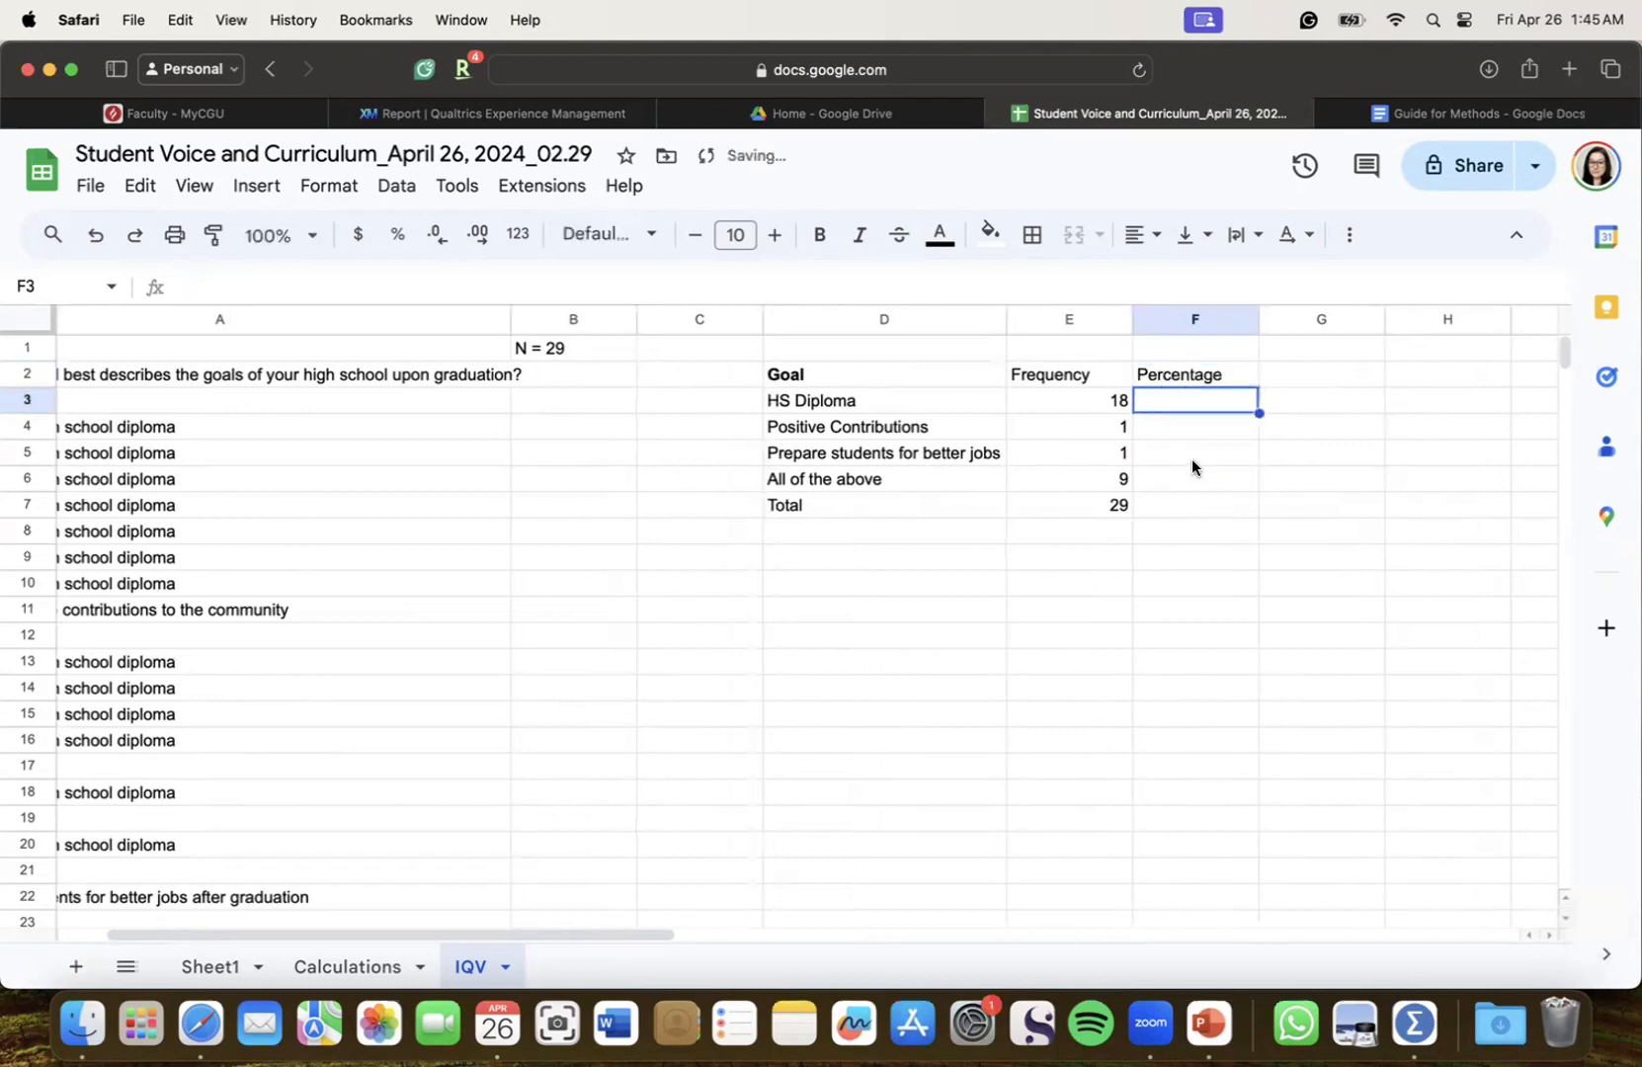
Calculate the HS Diploma share in F3 by dividing its frequency in E3 by the total in E7
{"action": "type", "text": "="}
{"action": "left_click", "coordinate": [1097, 400]}
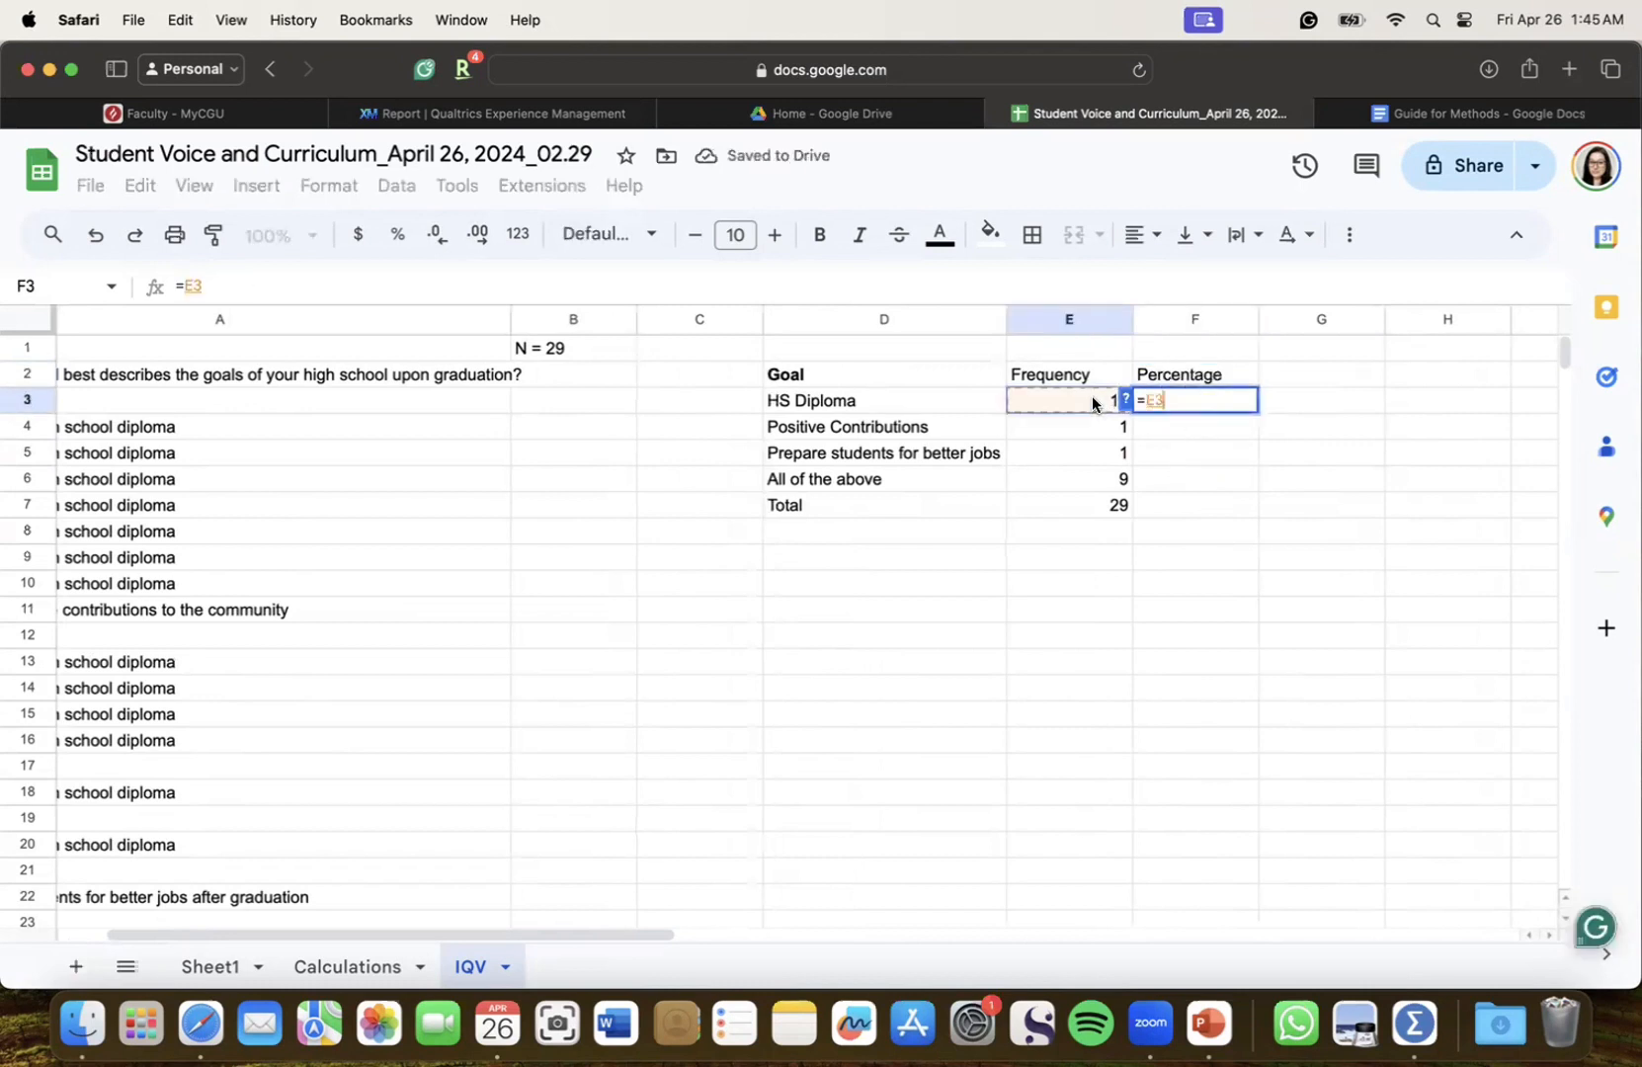
{"action": "type", "text": "/"}
{"action": "left_click", "coordinate": [1079, 506]}
{"action": "key", "text": "Return"}
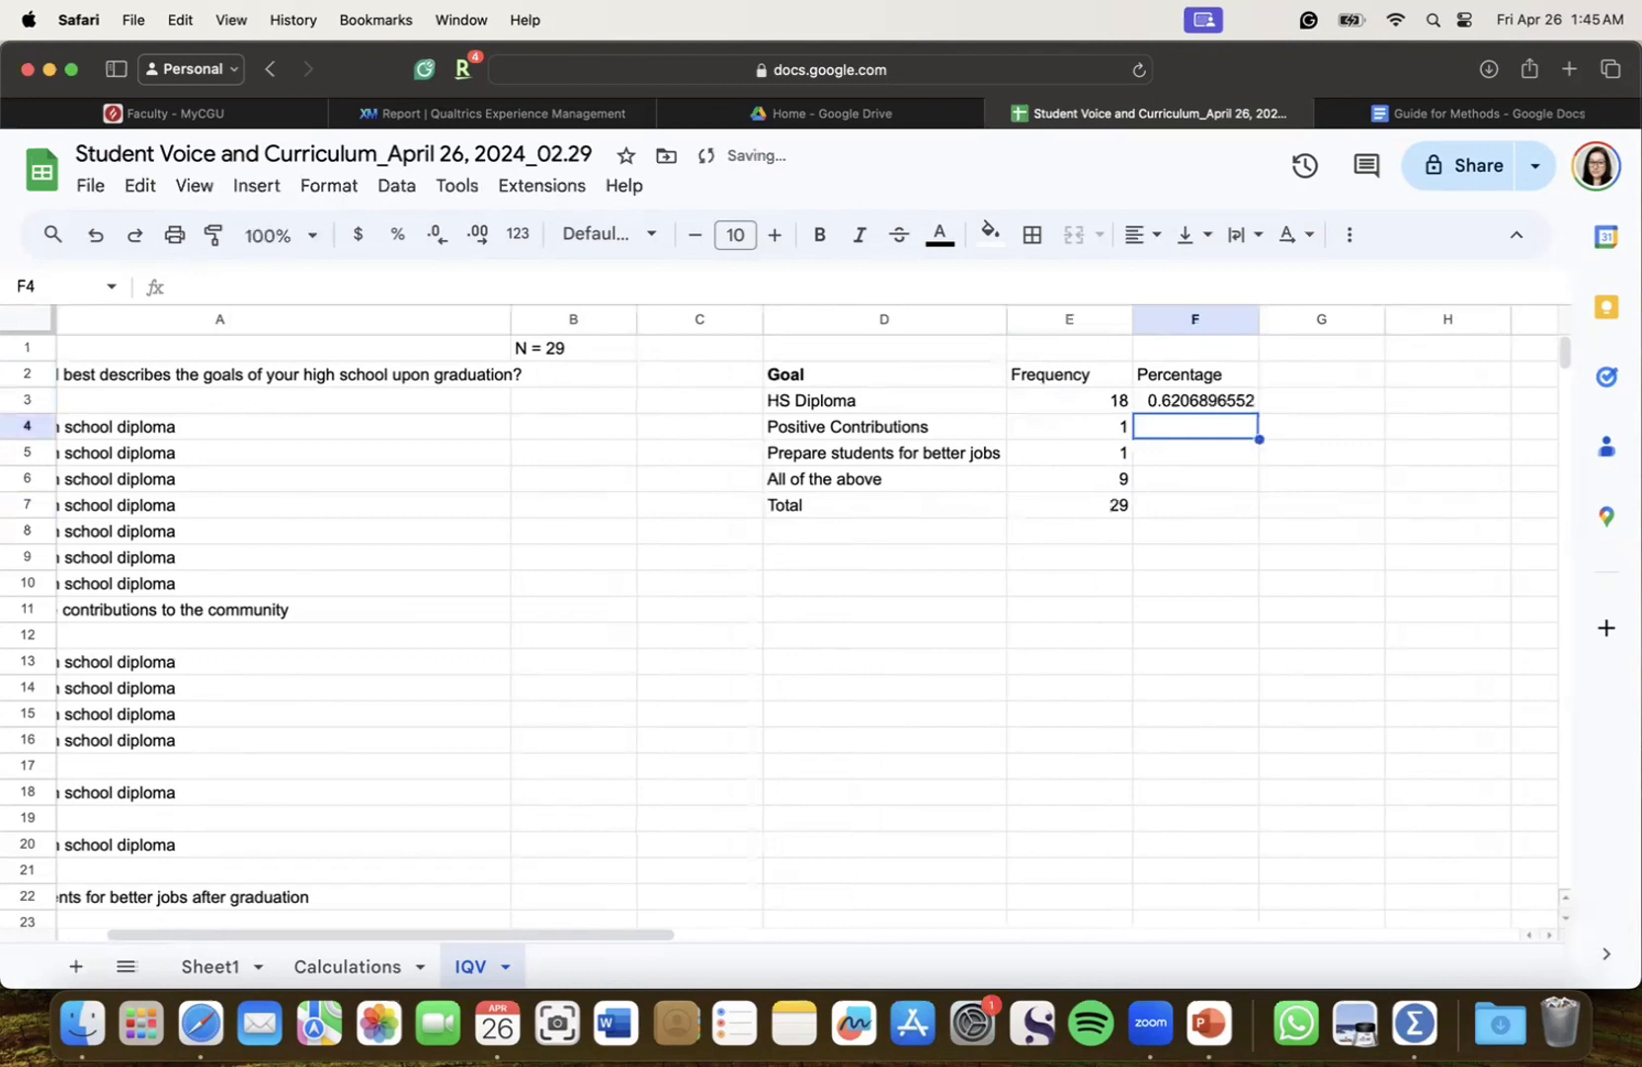
Calculate the Positive Contributions share in F4 by dividing its frequency in E4 by the total in E7
{"action": "type", "text": "="}
{"action": "left_click", "coordinate": [1075, 427]}
{"action": "type", "text": "/"}
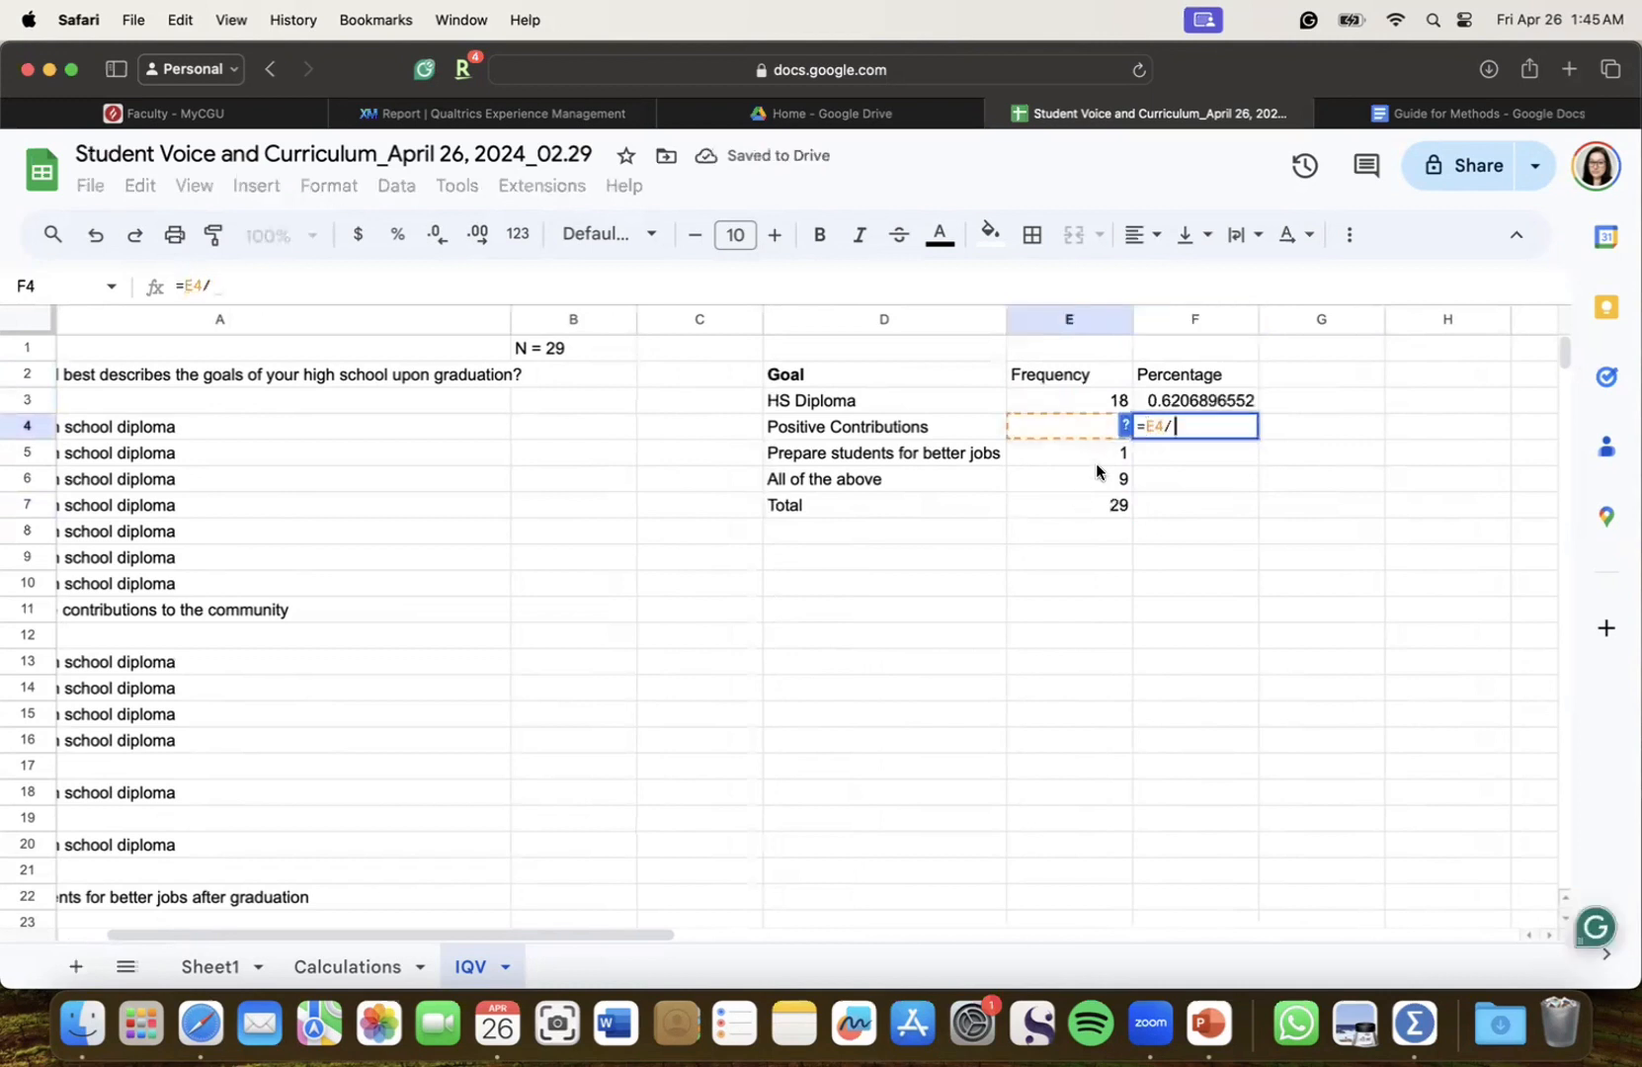
{"action": "left_click", "coordinate": [1087, 506]}
{"action": "key", "text": "Return"}
Build the share formula for "Prepare students for better jobs" in F5, based on its frequency in E5
{"action": "type", "text": "="}
{"action": "left_click", "coordinate": [1100, 453]}
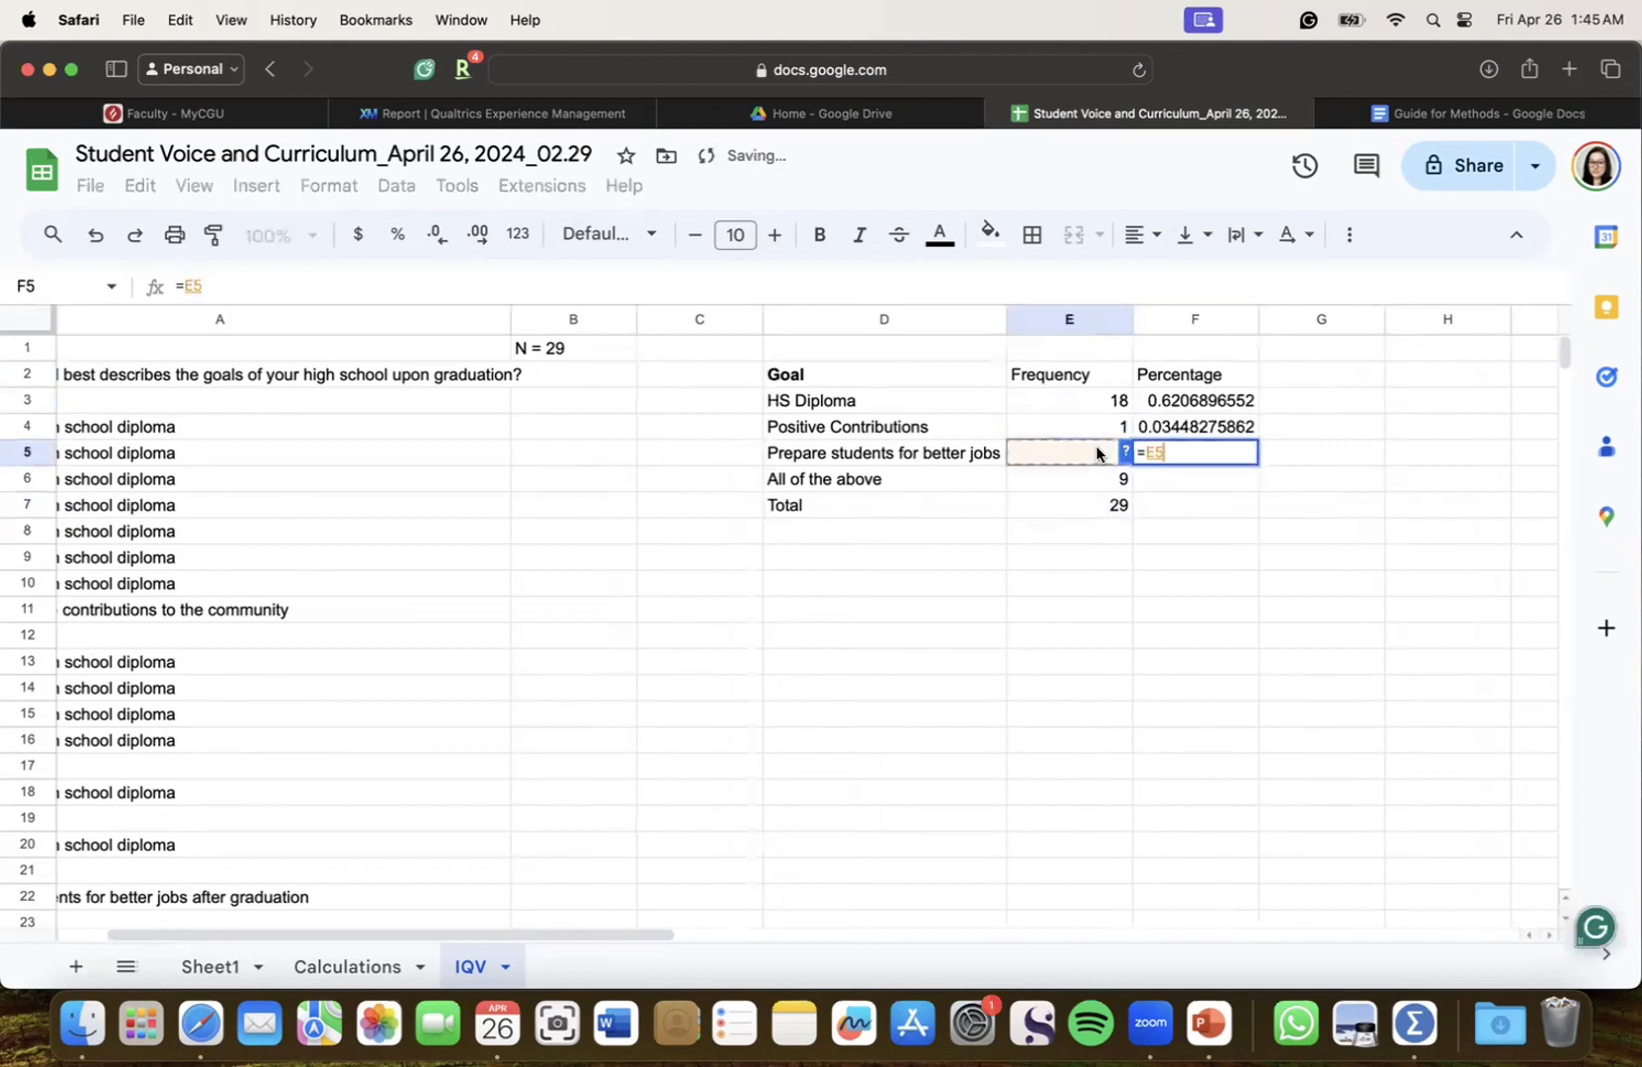
Complete the percentage formulas =E5/E7 in F5 and =E6/E7 in F6
{"action": "type", "text": "//"}
{"action": "left_click", "coordinate": [1087, 506]}
{"action": "key", "text": "Return"}
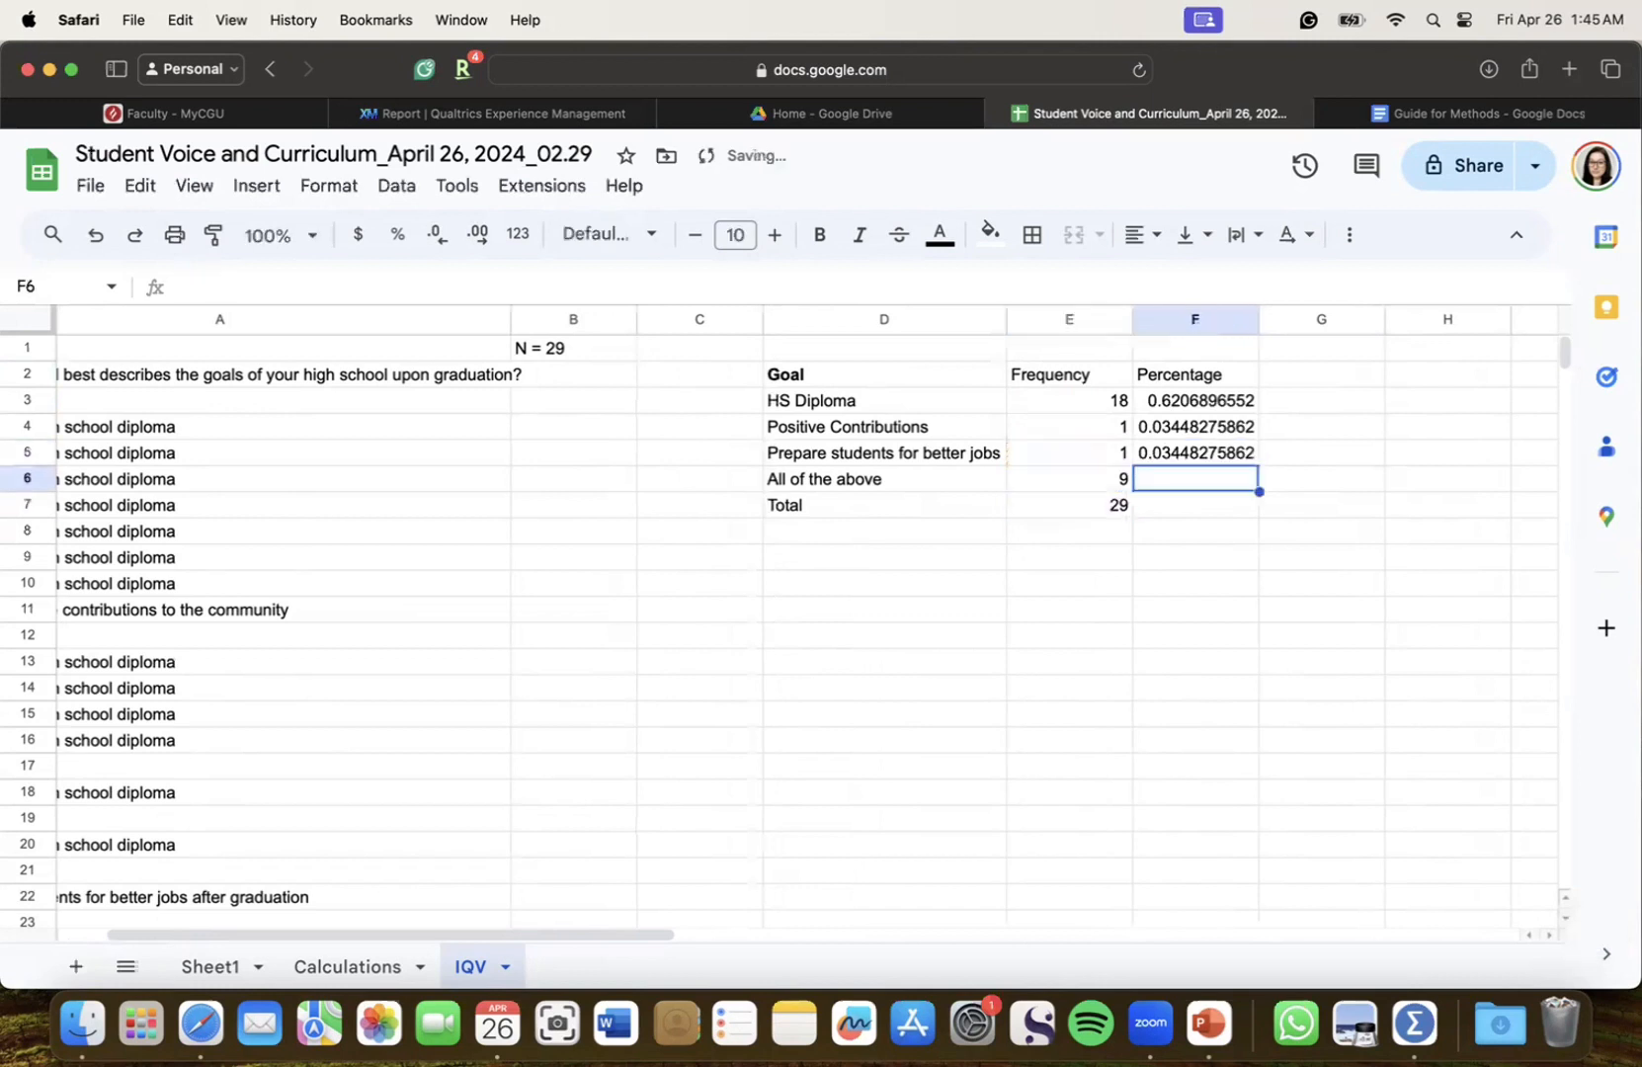
{"action": "type", "text": "="}
{"action": "left_click", "coordinate": [1070, 476]}
{"action": "type", "text": "/"}
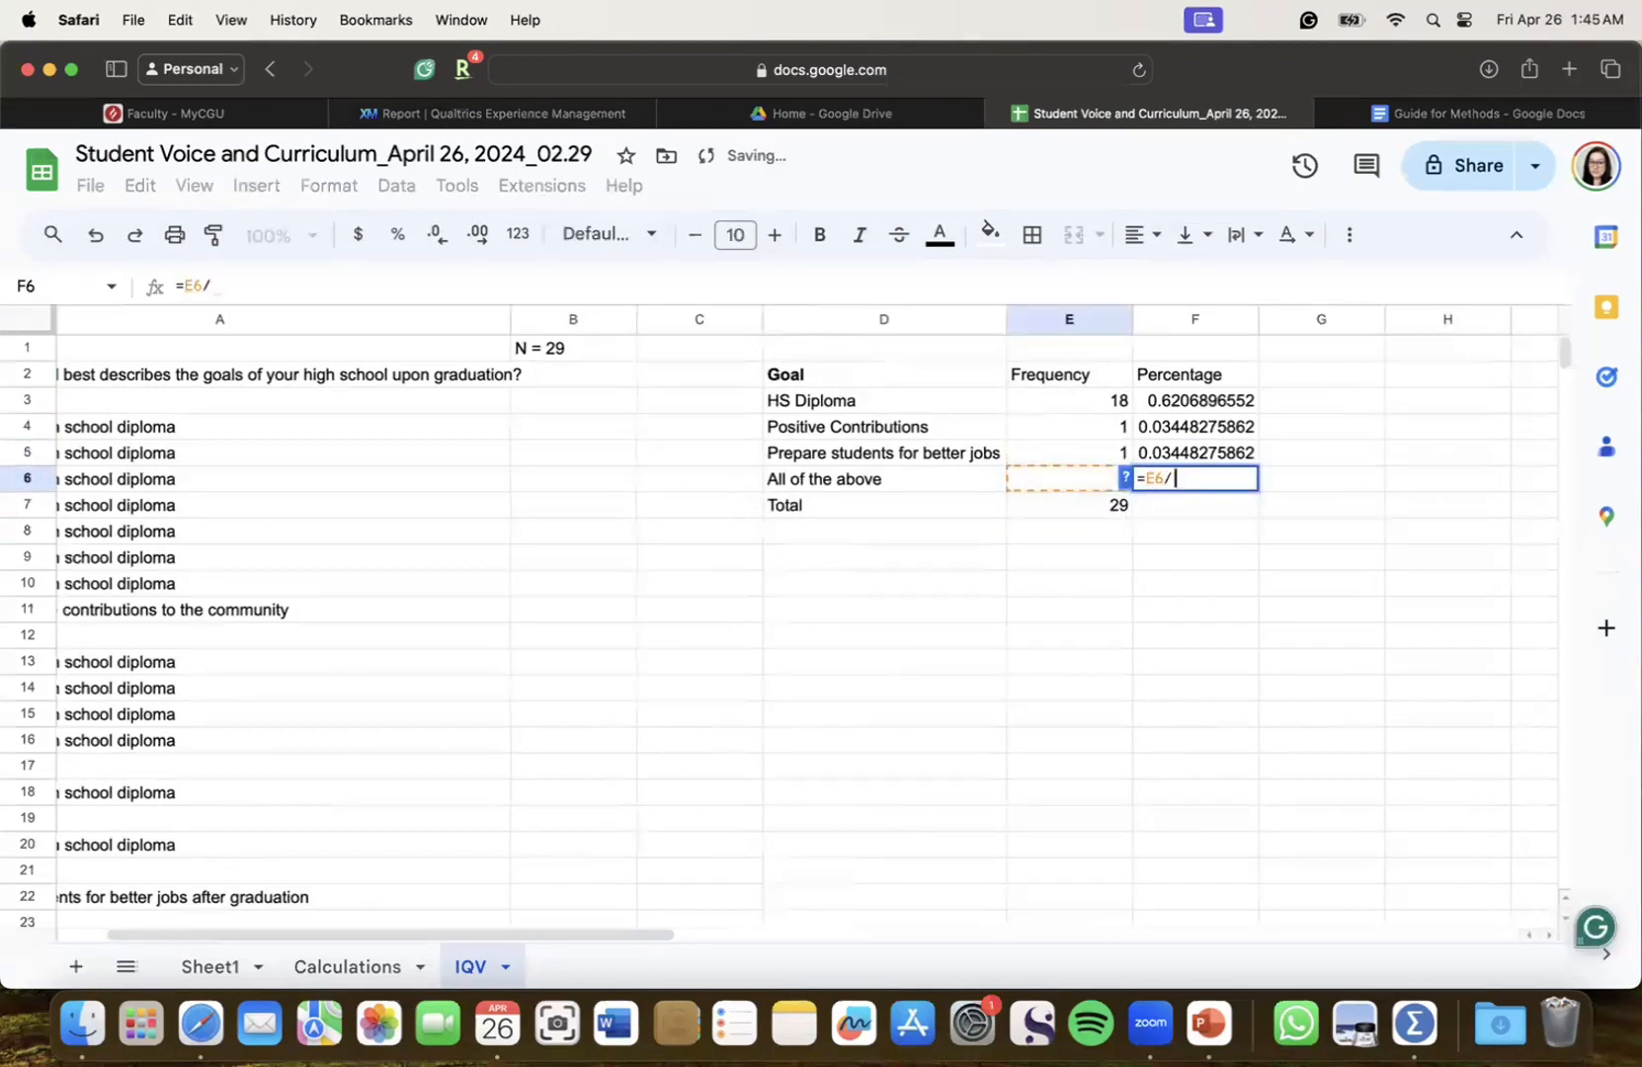
{"action": "left_click", "coordinate": [1085, 504]}
{"action": "key", "text": "Return"}
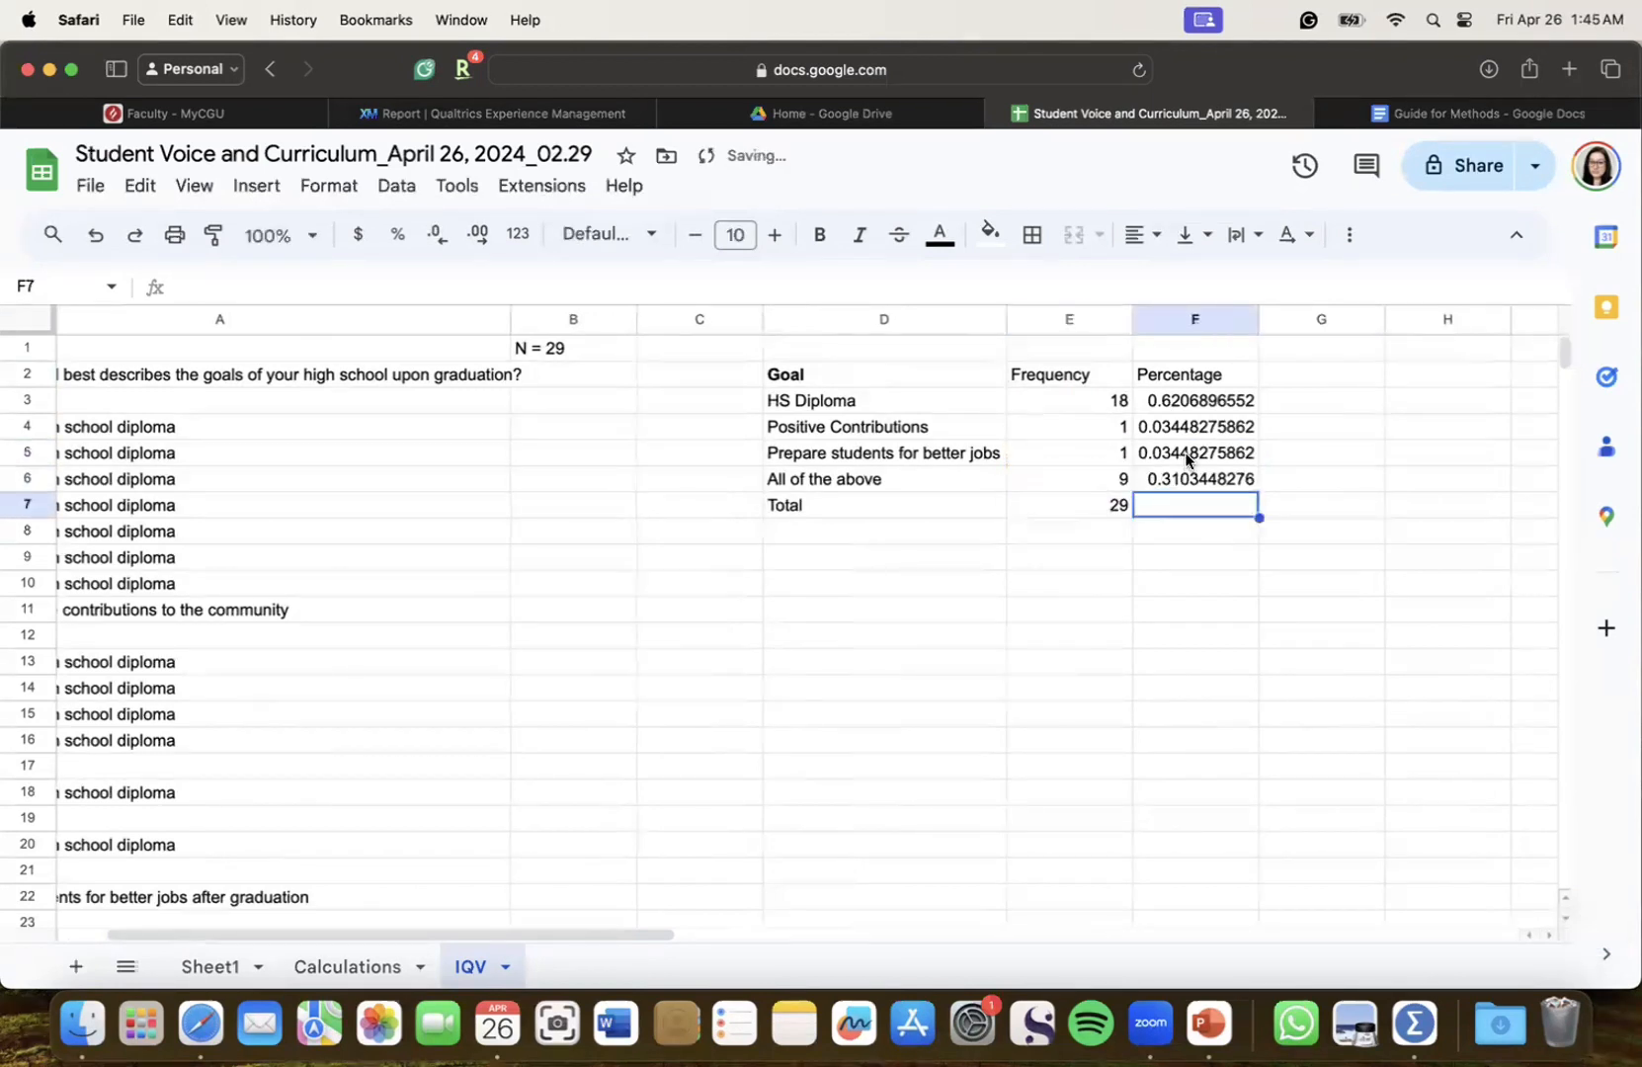
Clear F3:F7 and calculate the HS Diploma share in F3 with =E3/E7
{"action": "left_click_drag", "start_coordinate": [1190, 410], "coordinate": [1195, 506]}
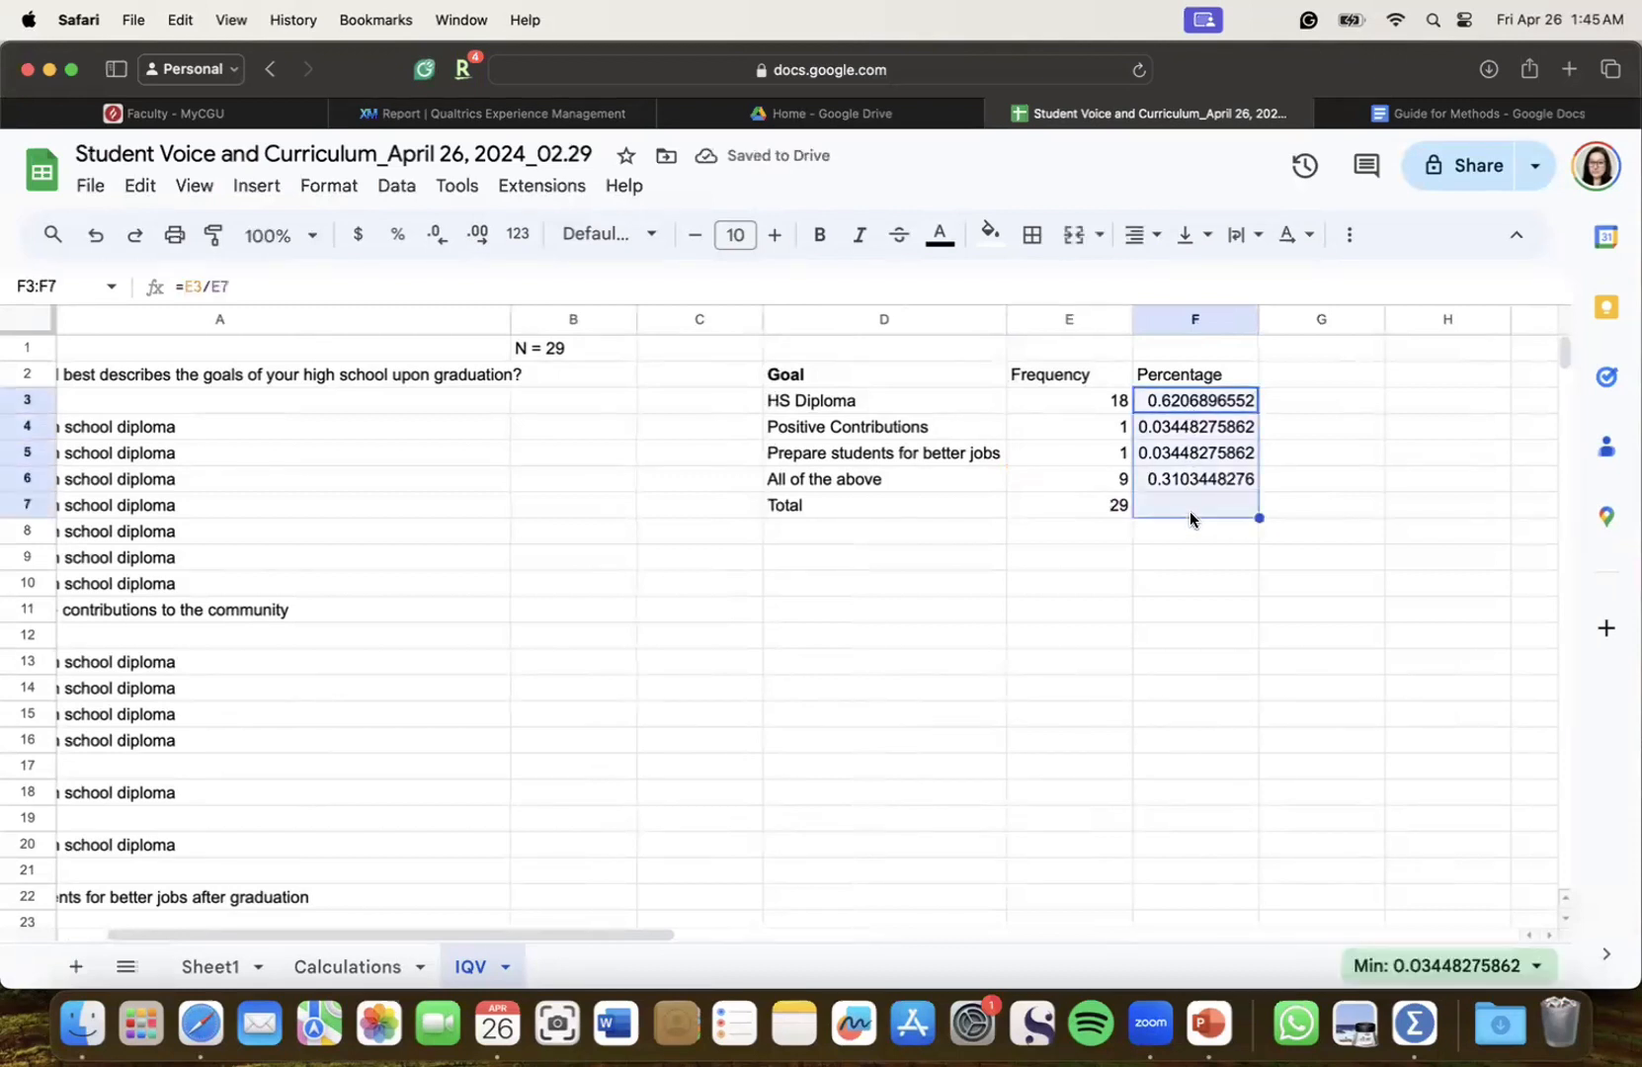
{"action": "key", "text": "Delete"}
{"action": "type", "text": "="}
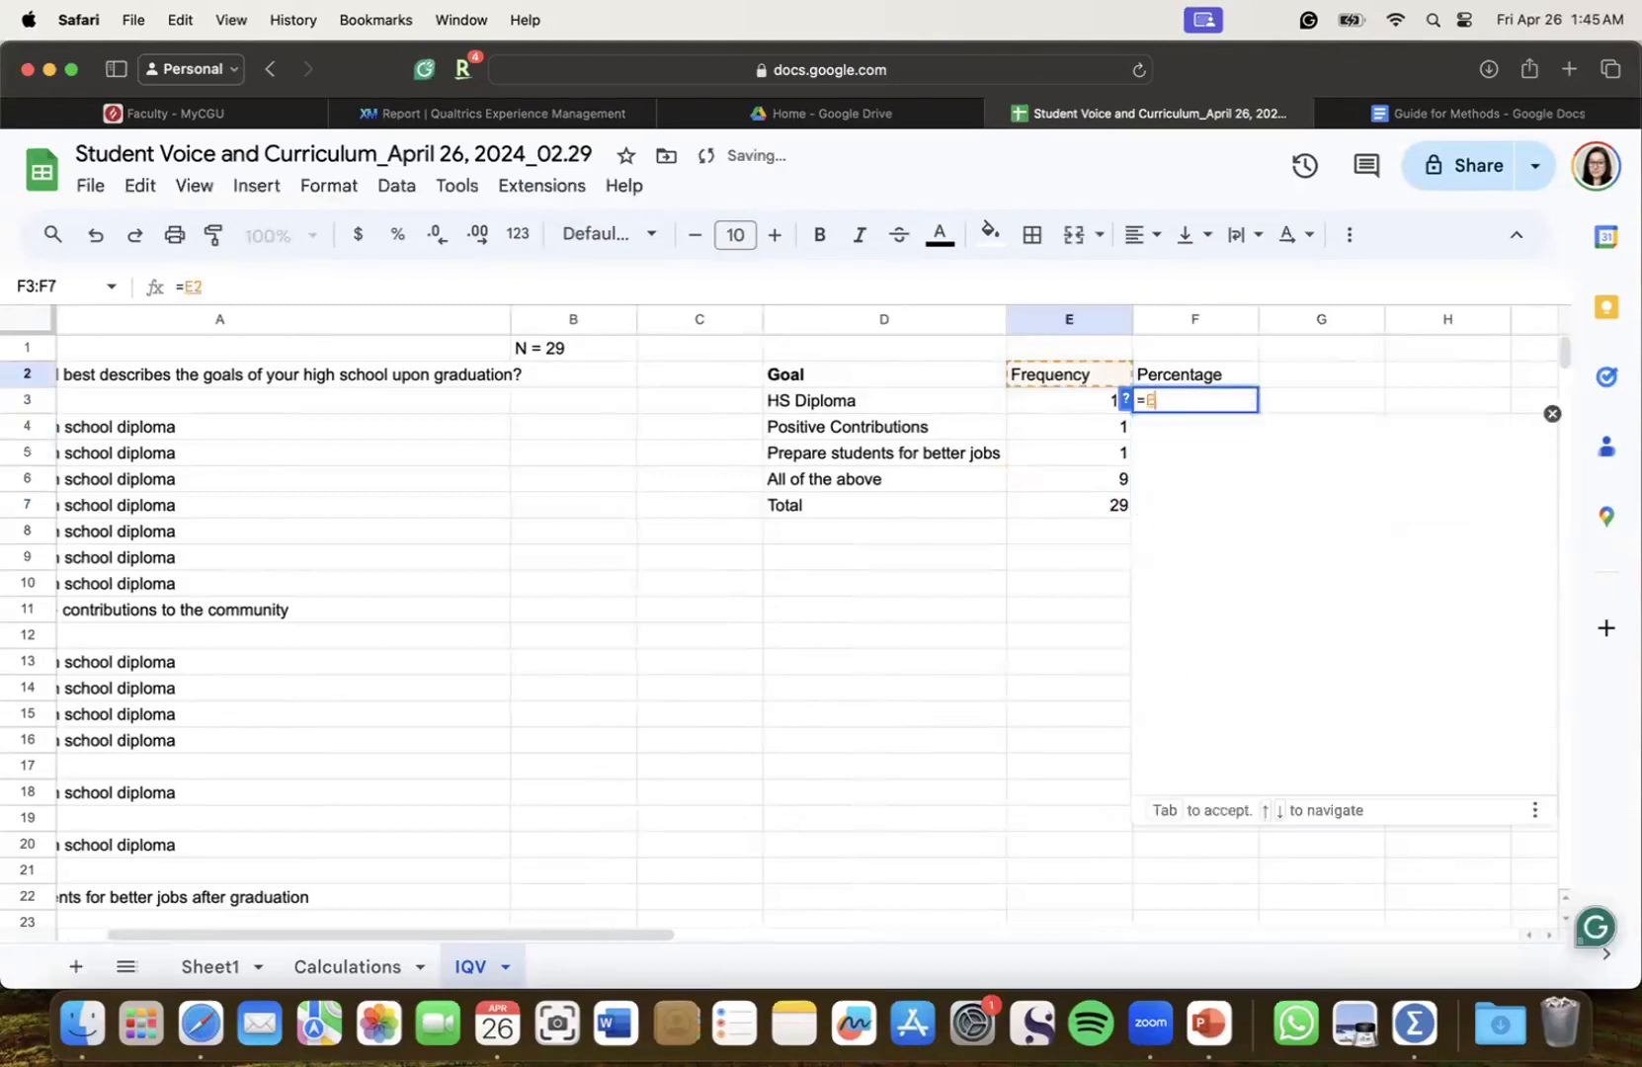
{"action": "left_click", "coordinate": [1088, 395]}
{"action": "type", "text": "/"}
{"action": "left_click", "coordinate": [1081, 485]}
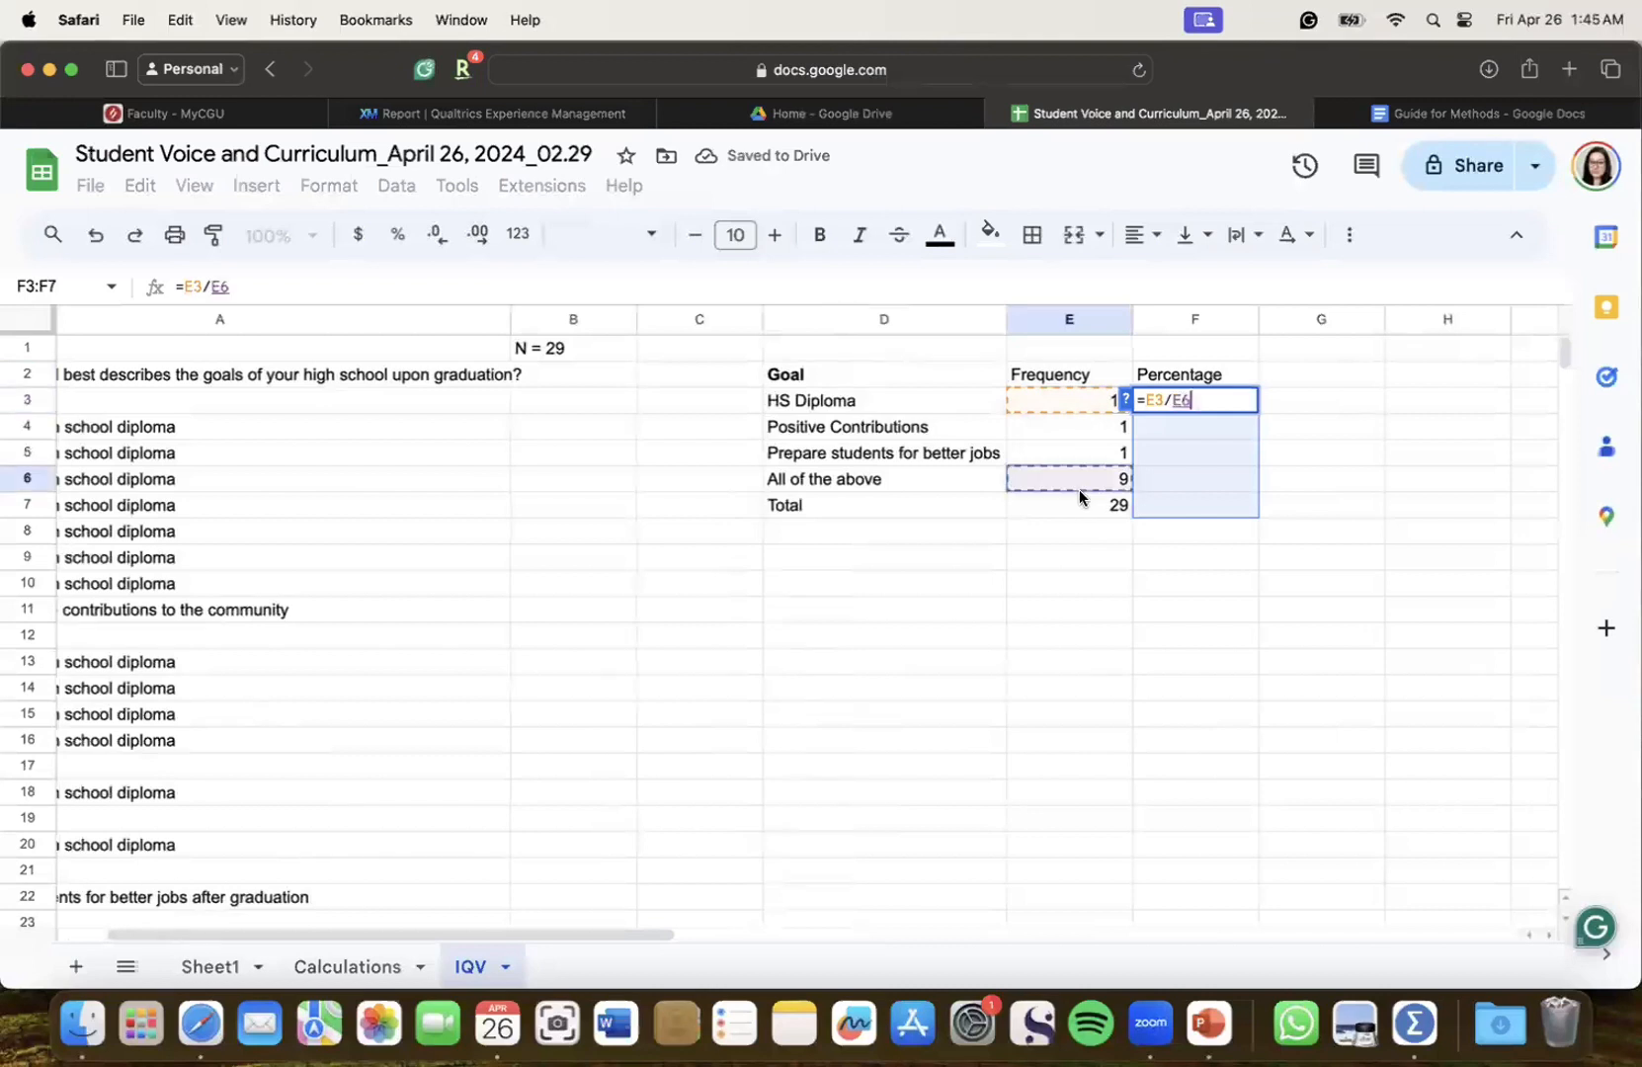
{"action": "key", "text": "BackSpace"}
{"action": "key", "text": "BackSpace"}
{"action": "left_click", "coordinate": [1080, 506]}
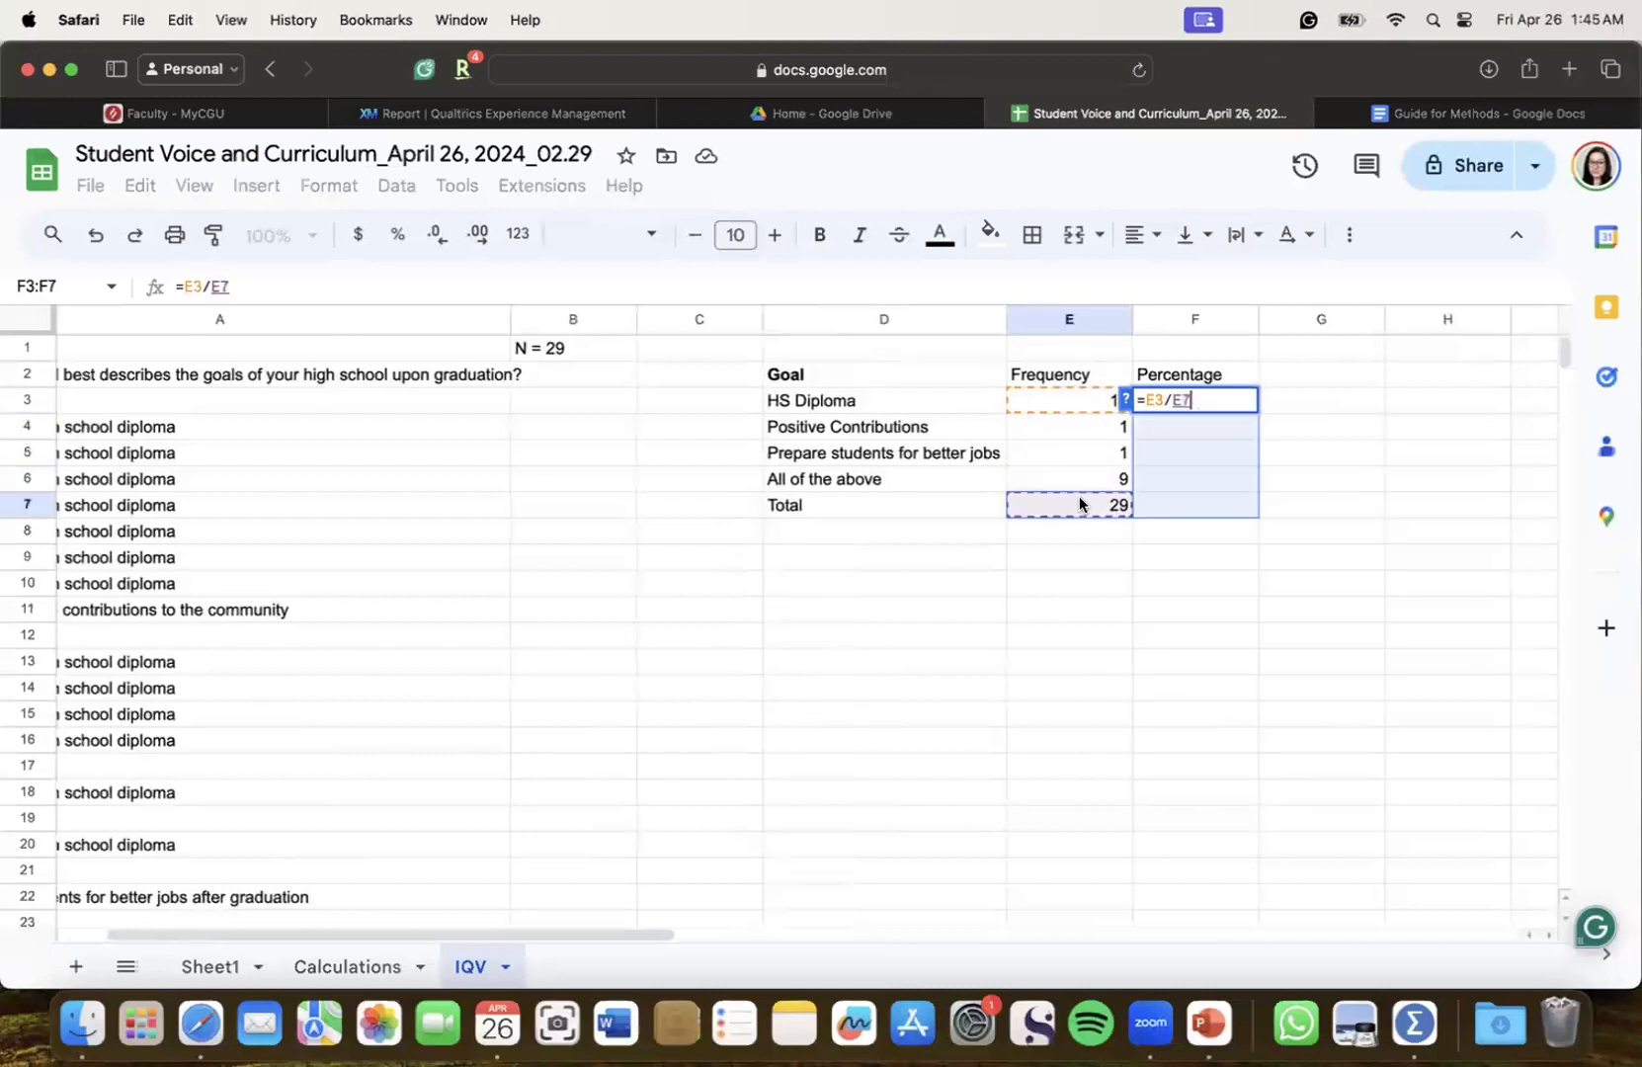
{"action": "key", "text": "Return"}
Calculate the Positive Contributions share in F4 with =E4/E7
{"action": "type", "text": "="}
{"action": "left_click", "coordinate": [1100, 425]}
{"action": "type", "text": "/"}
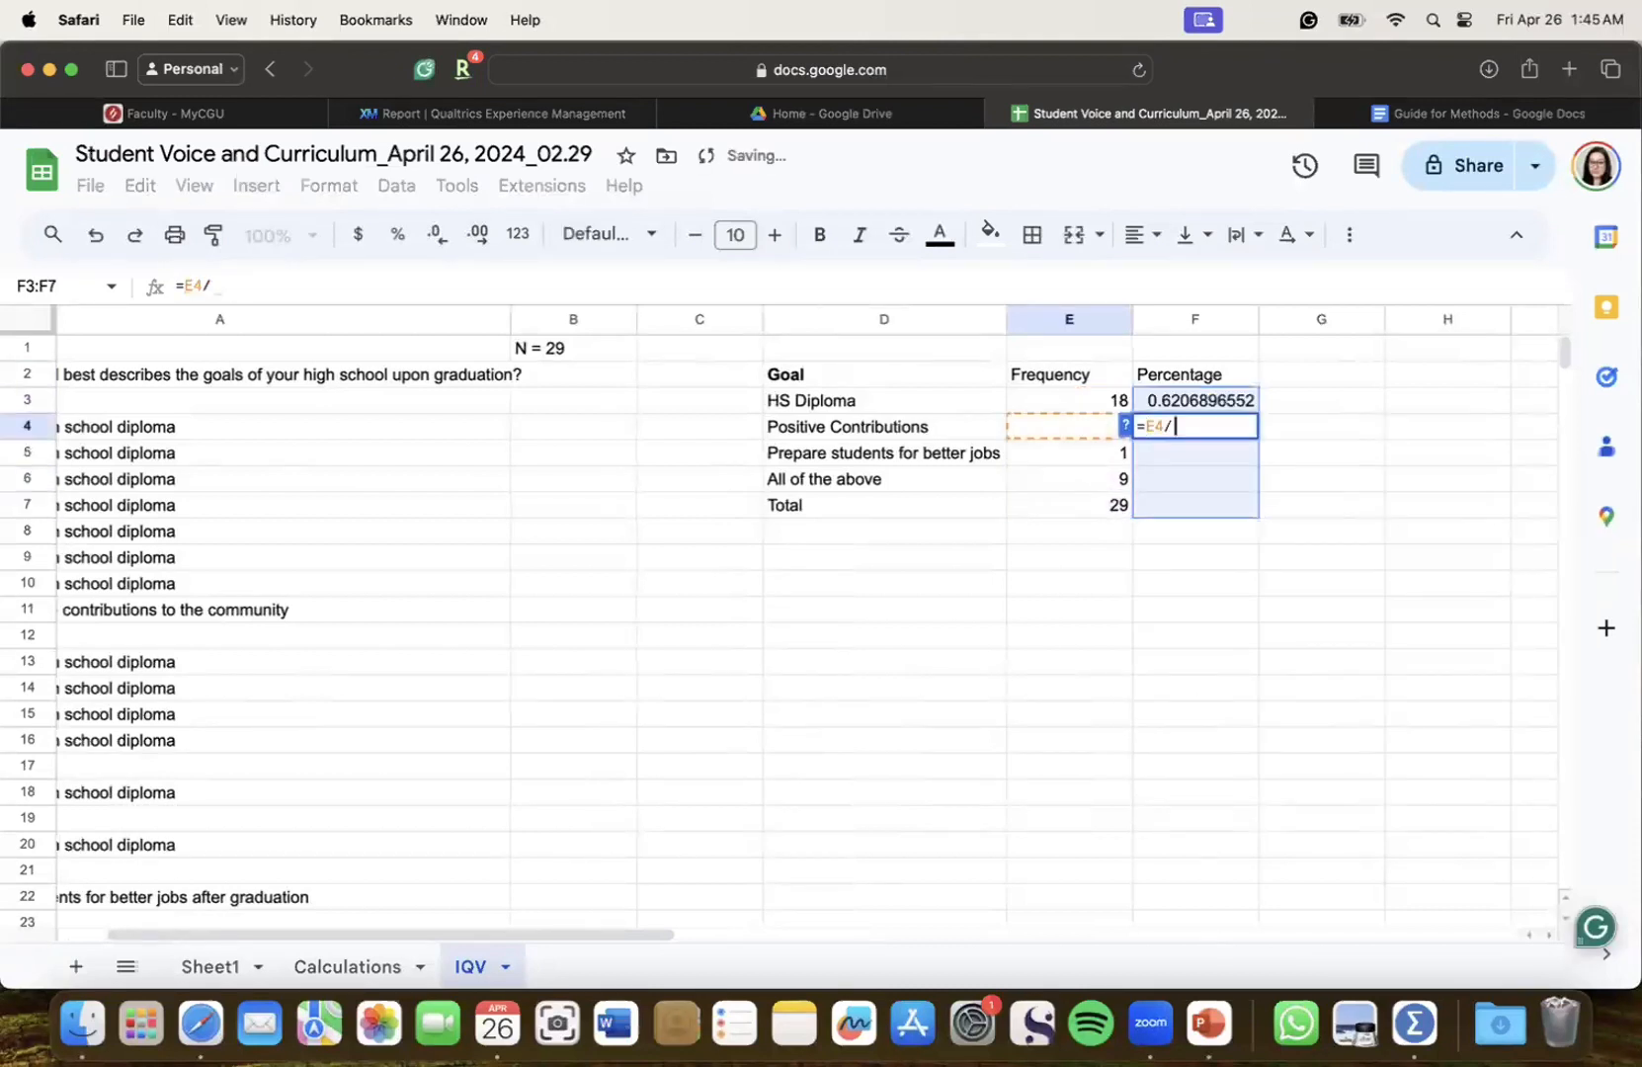
{"action": "left_click", "coordinate": [1081, 508]}
{"action": "key", "text": "Return"}
Calculate the share for preparing students for better jobs in F5 with =E5/E7
{"action": "type", "text": "="}
{"action": "left_click", "coordinate": [1070, 448]}
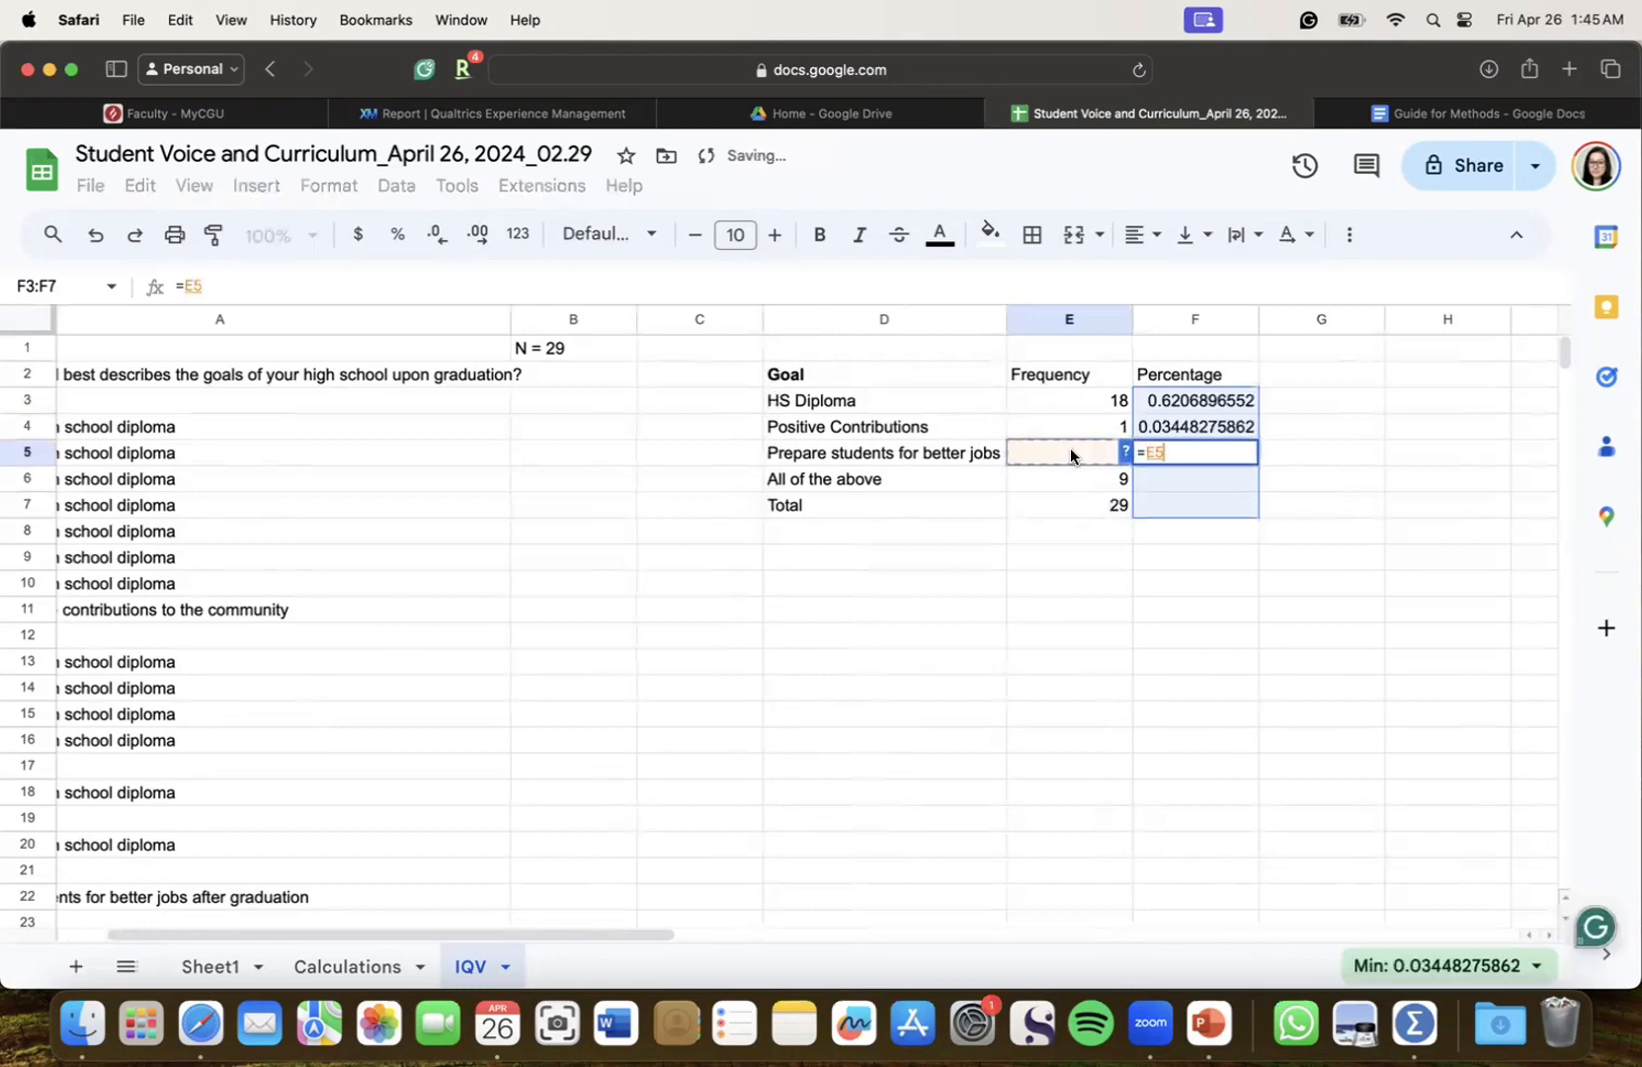
{"action": "type", "text": "/"}
{"action": "left_click", "coordinate": [1075, 494]}
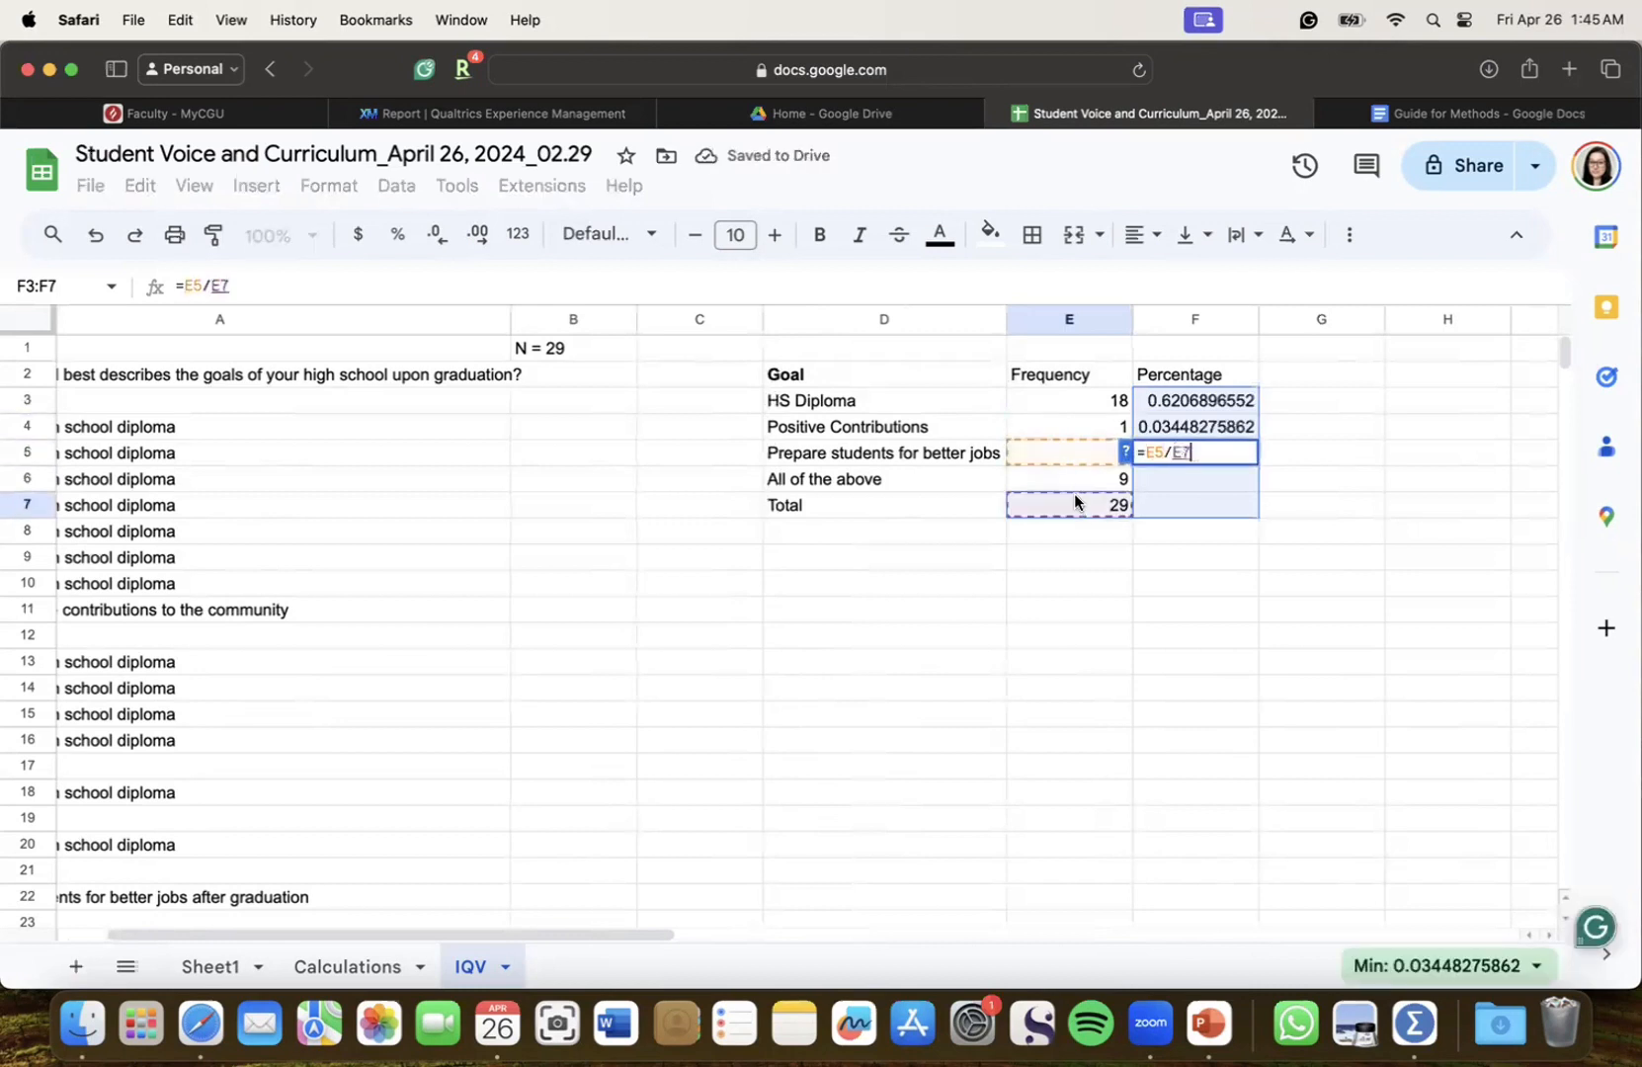
{"action": "key", "text": "Return"}
Calculate the All of the above share in F6 with =E6/E7 and total the shares in F7 with the sum of F3:F6
{"action": "type", "text": "="}
{"action": "left_click", "coordinate": [1075, 478]}
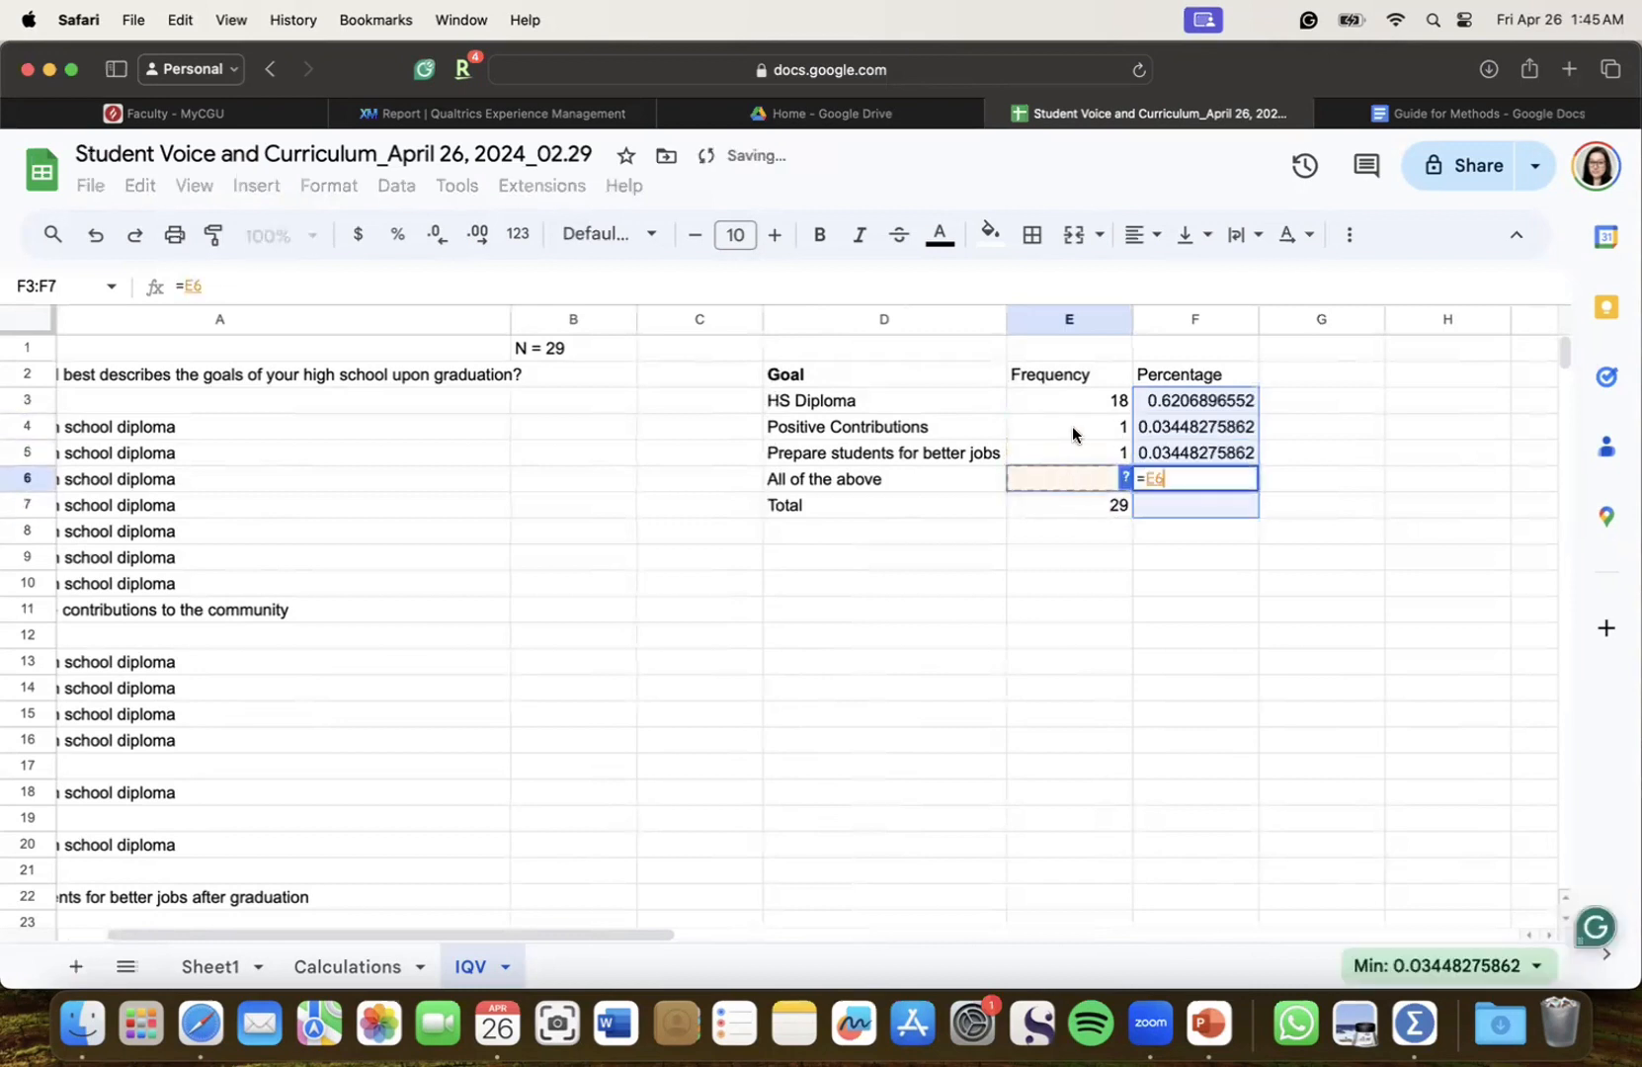
{"action": "type", "text": "/"}
{"action": "left_click", "coordinate": [1084, 509]}
{"action": "key", "text": "Return"}
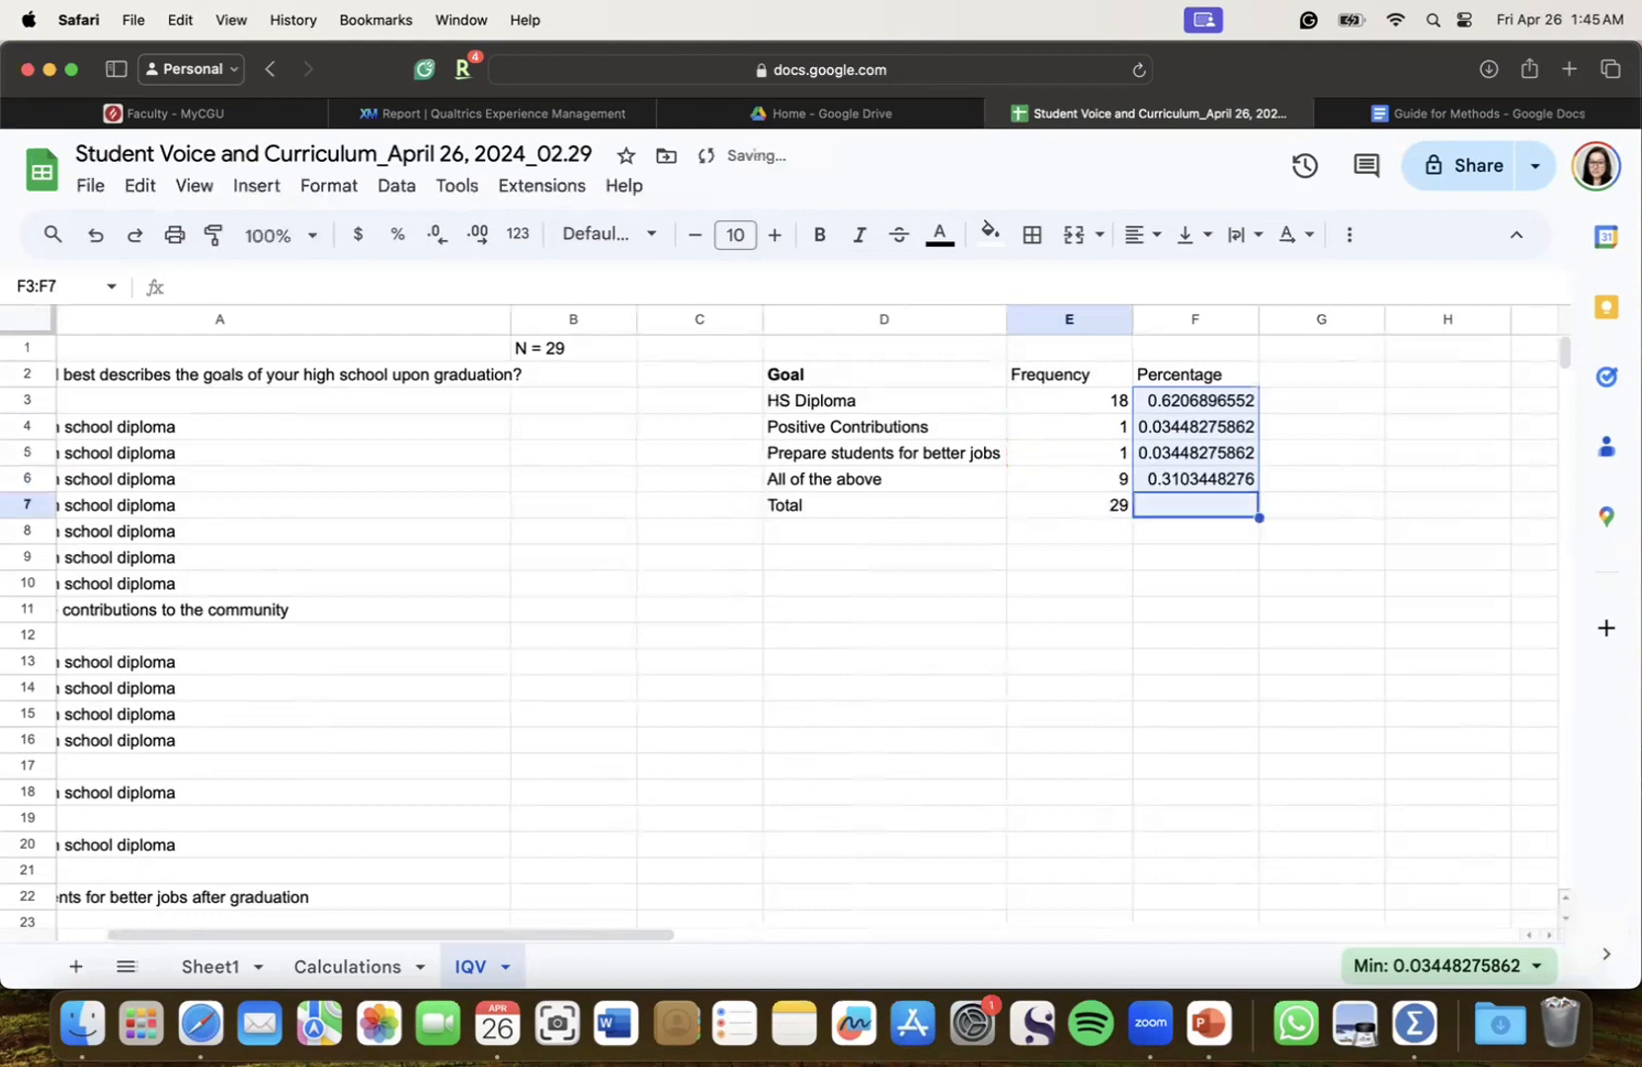
{"action": "type", "text": "=sum("}
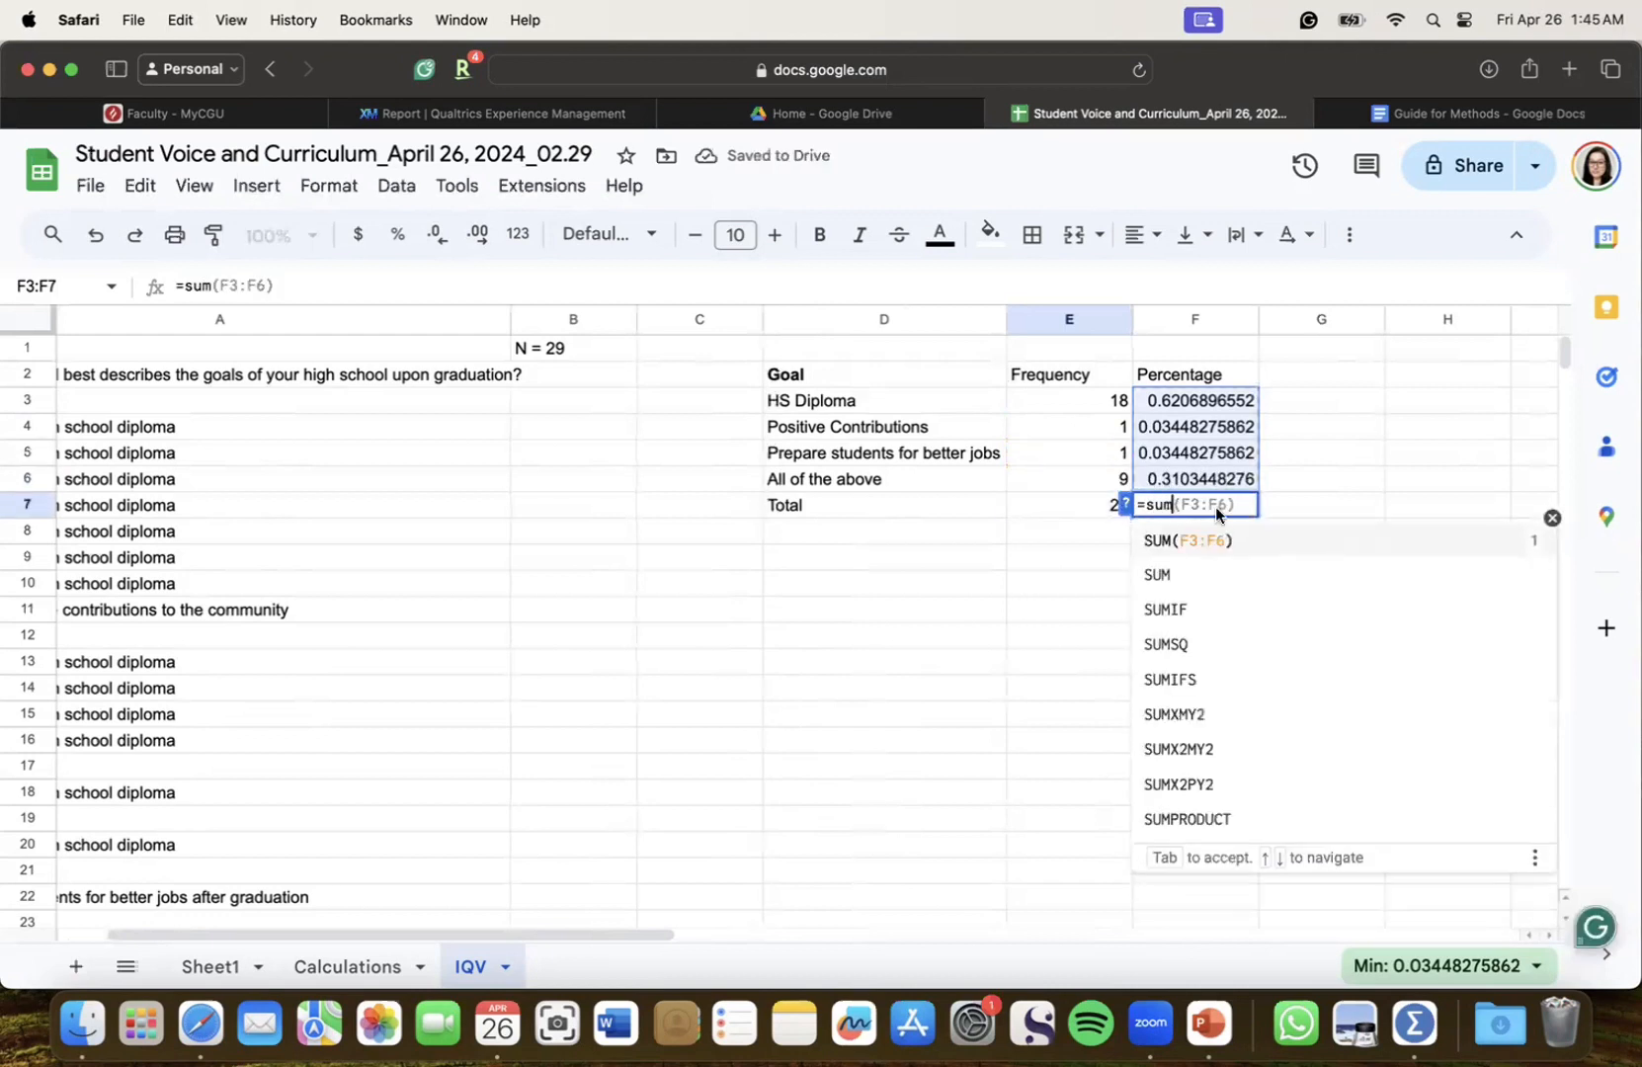
{"action": "key", "text": "Return"}
Format the Percentage values in F3:F7 as percentages
{"action": "left_click_drag", "start_coordinate": [1218, 407], "coordinate": [1217, 509]}
{"action": "left_click", "coordinate": [405, 195]}
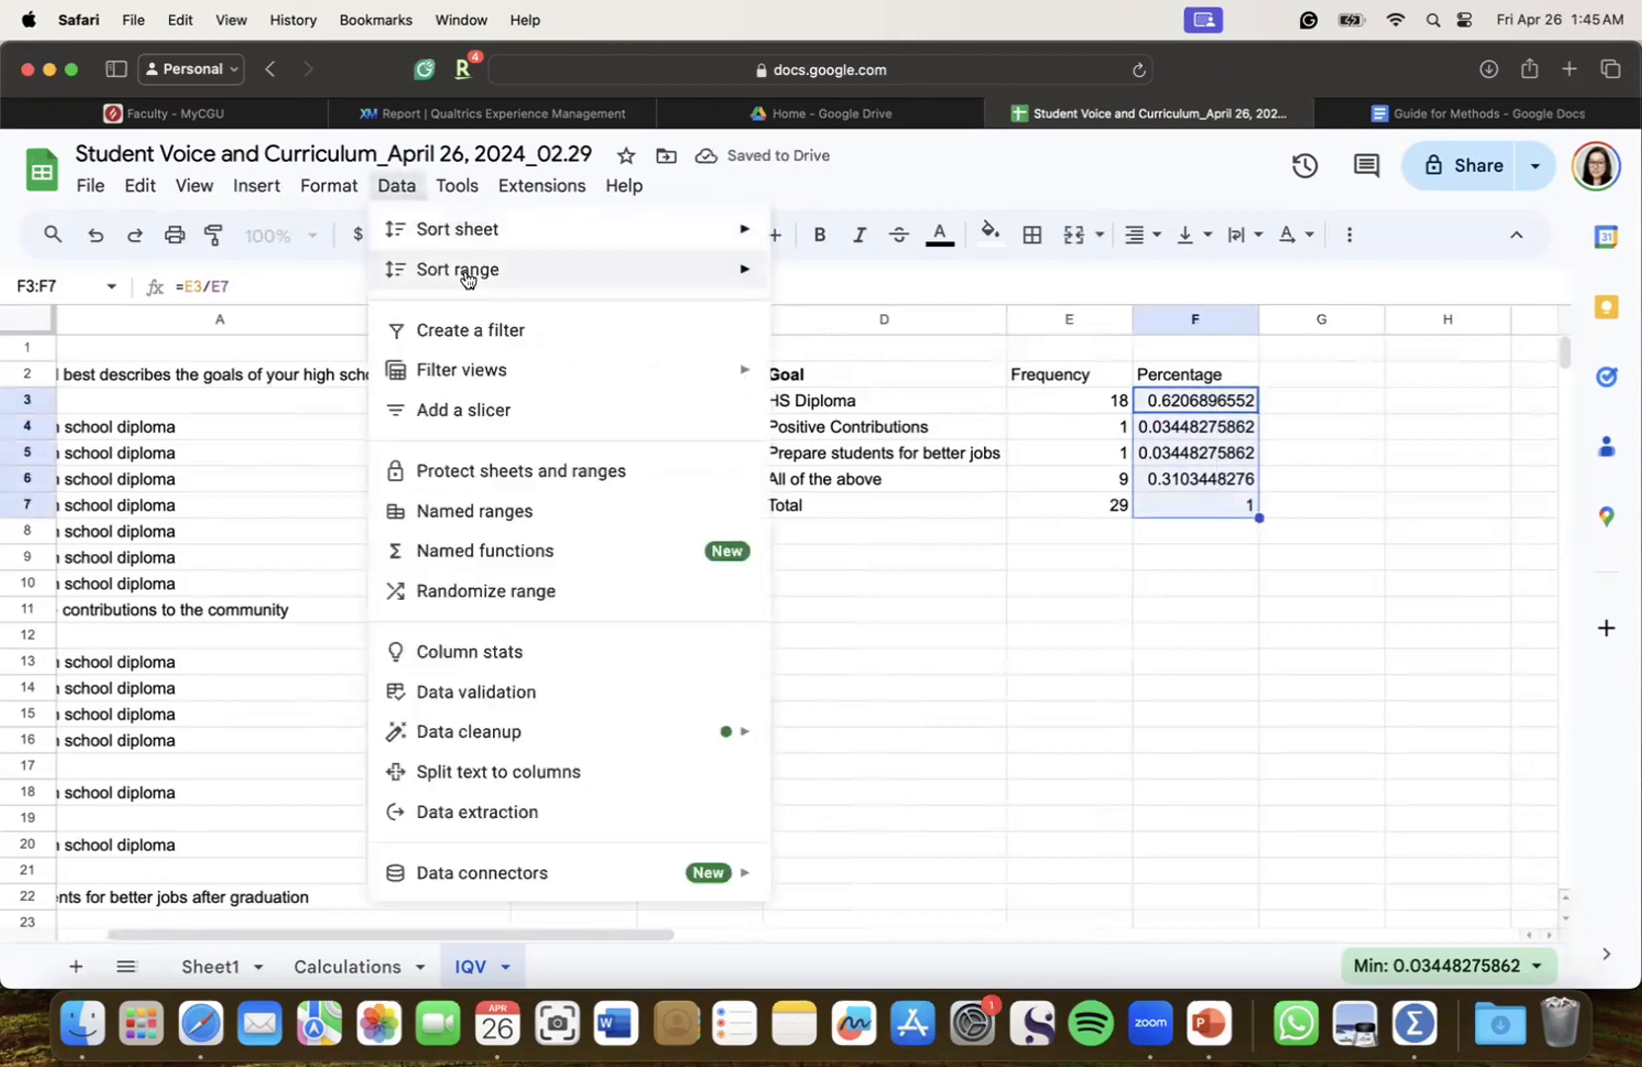
{"action": "mouse_move", "coordinate": [442, 193]}
{"action": "mouse_move", "coordinate": [329, 188]}
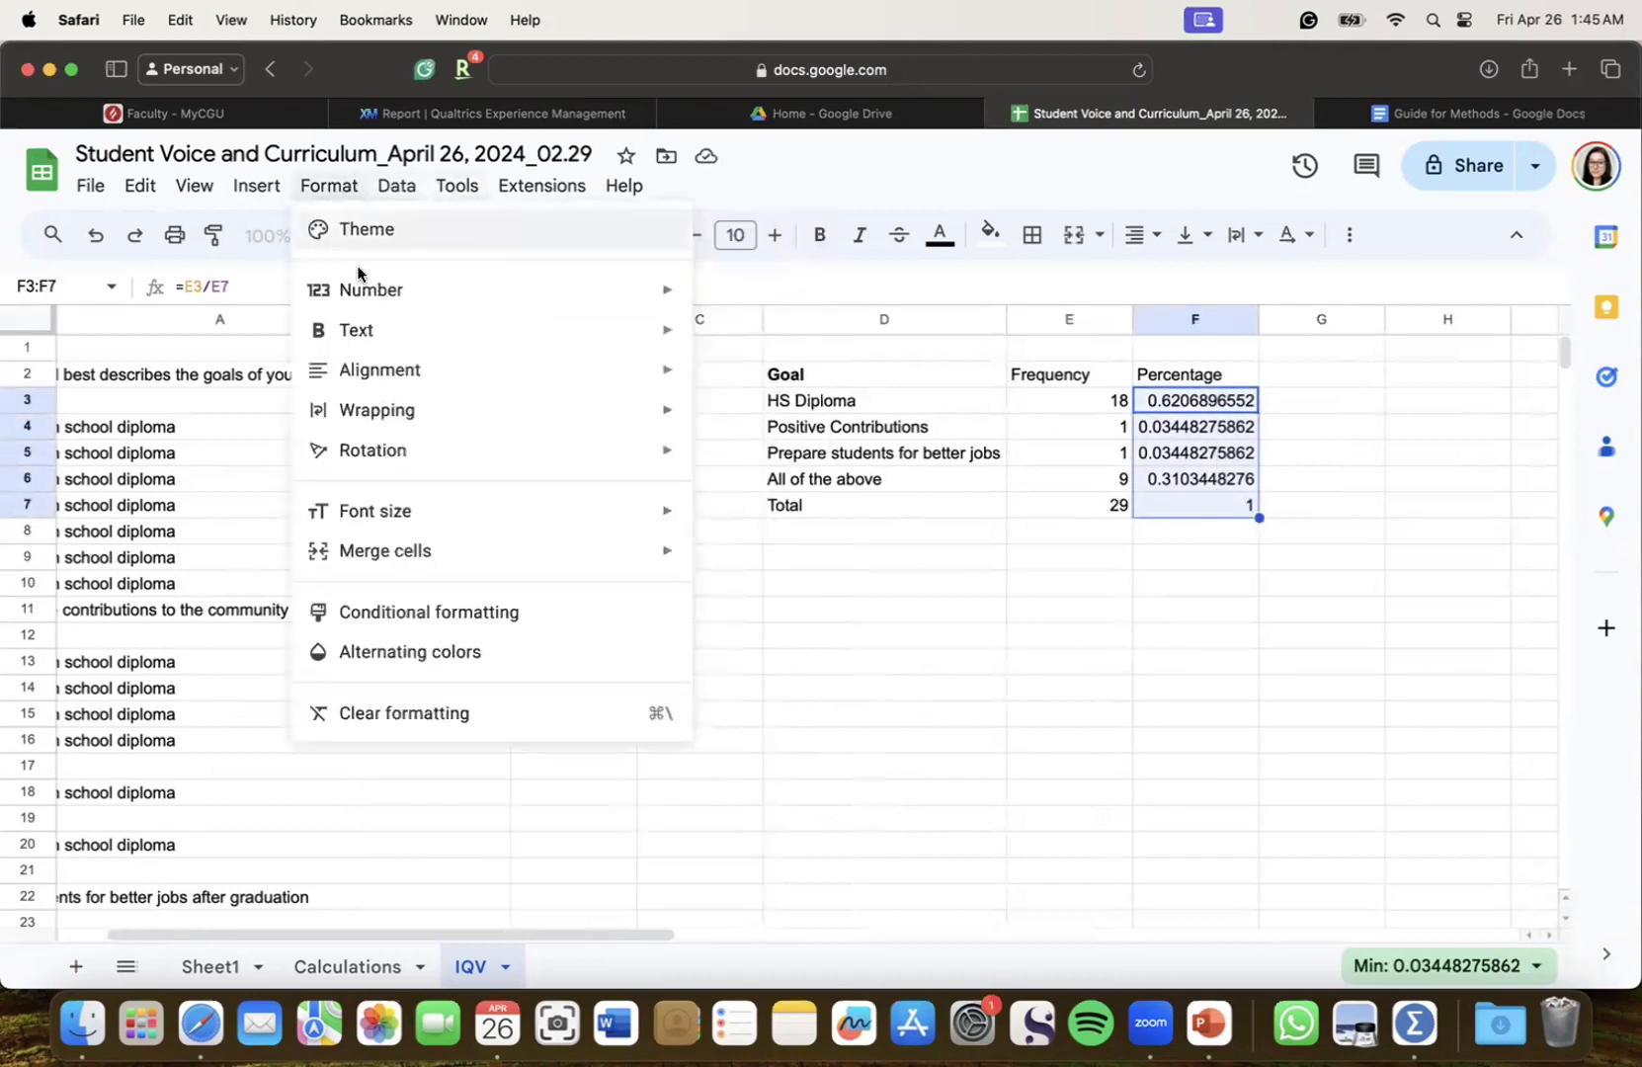
{"action": "mouse_move", "coordinate": [355, 289]}
{"action": "left_click", "coordinate": [775, 397]}
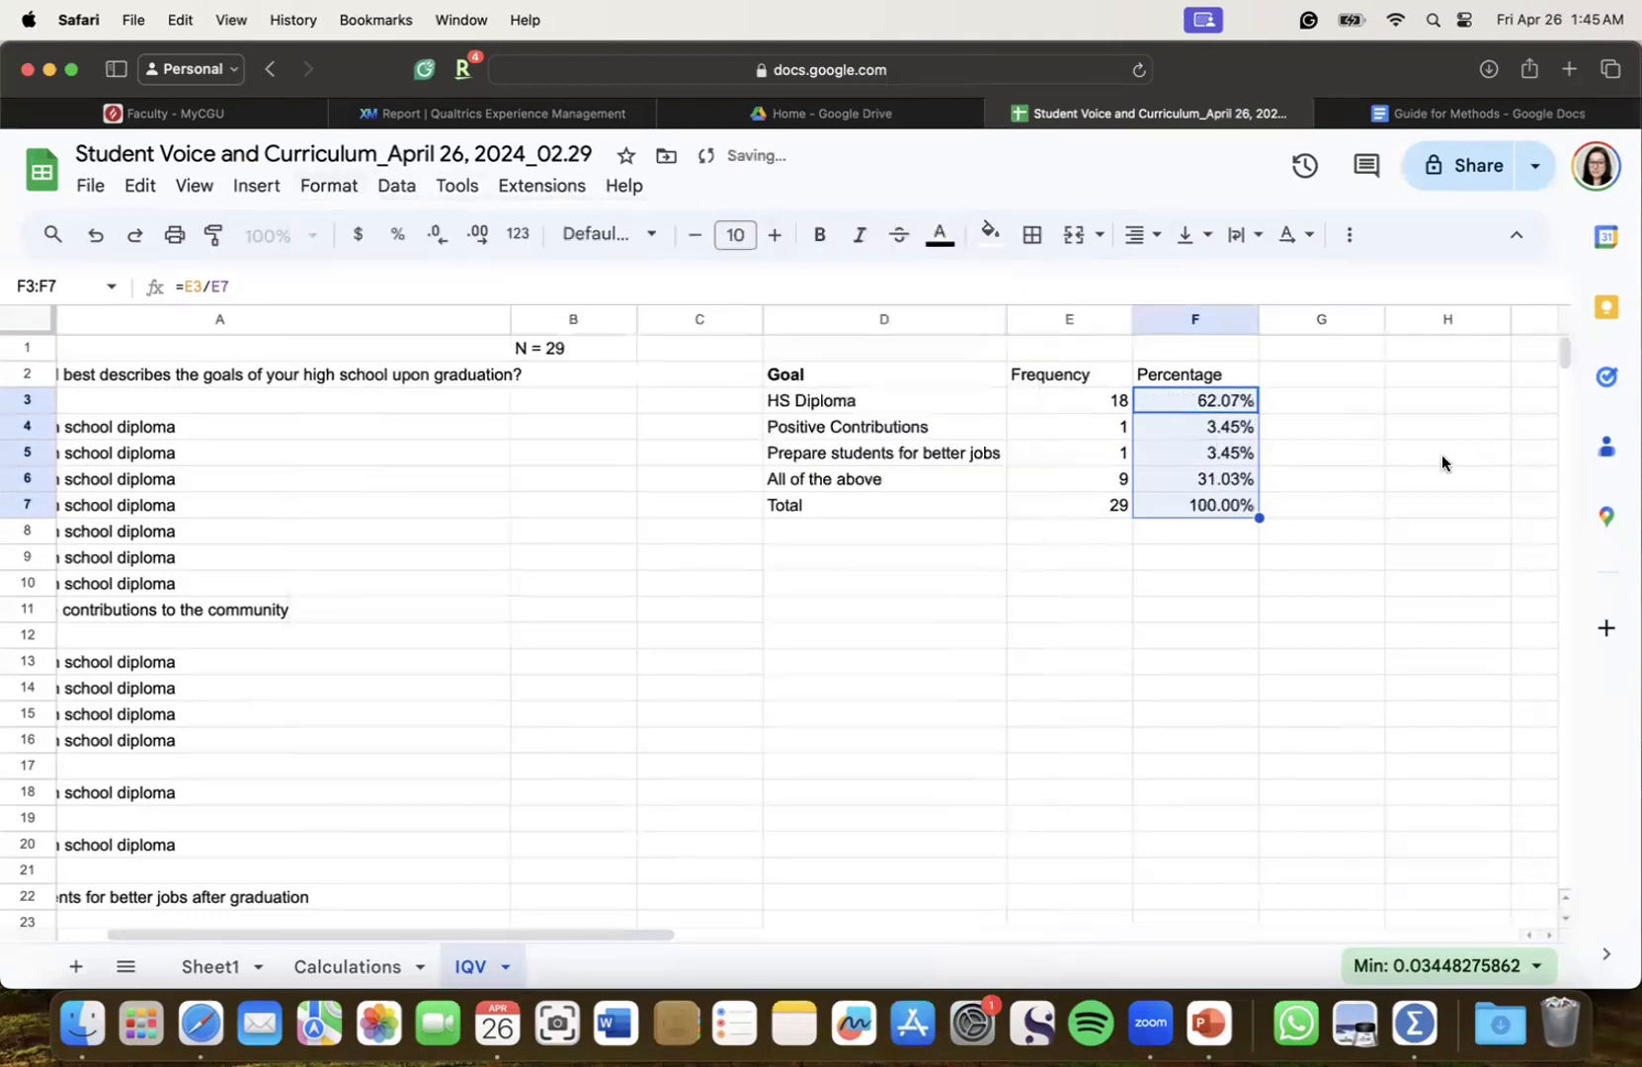
Enter the column heading %^2 in G2, beside the Percentage heading
{"action": "left_click", "coordinate": [1321, 400]}
{"action": "left_click", "coordinate": [1334, 380]}
{"action": "type", "text": "=sum"}
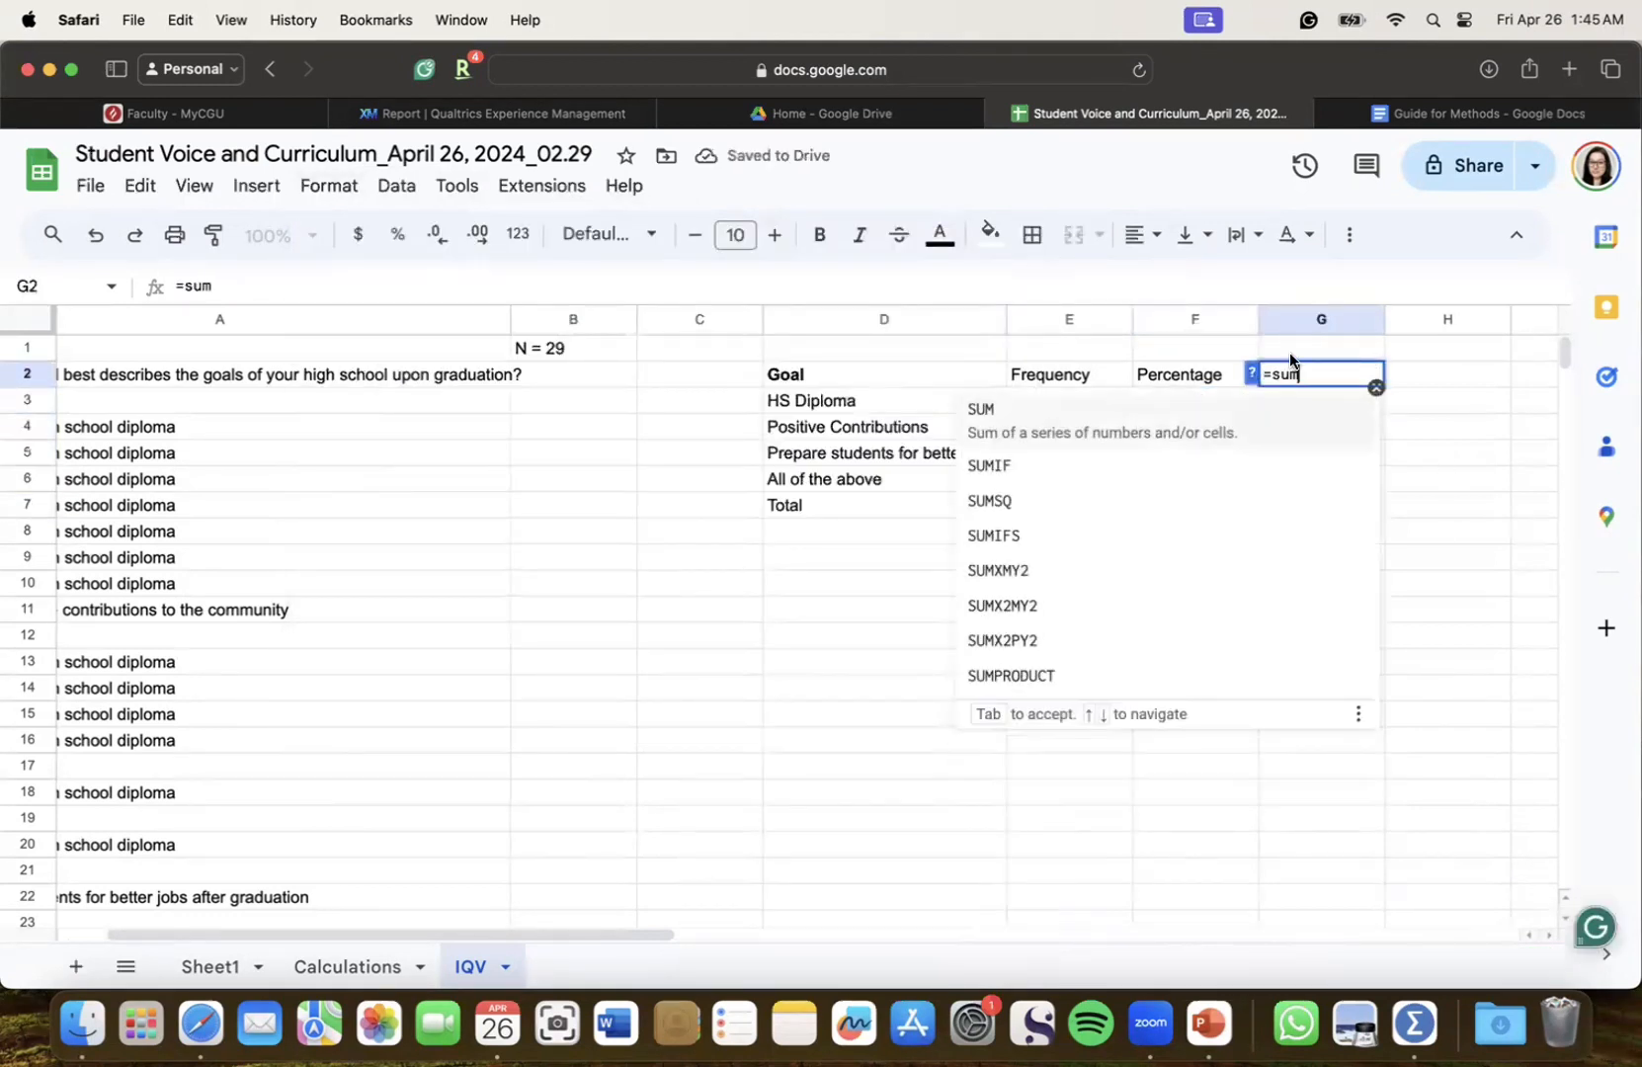
{"action": "key", "text": "BackSpace"}
{"action": "key", "text": "BackSpace"}
{"action": "key", "text": "BackSpace"}
{"action": "key", "text": "BackSpace"}
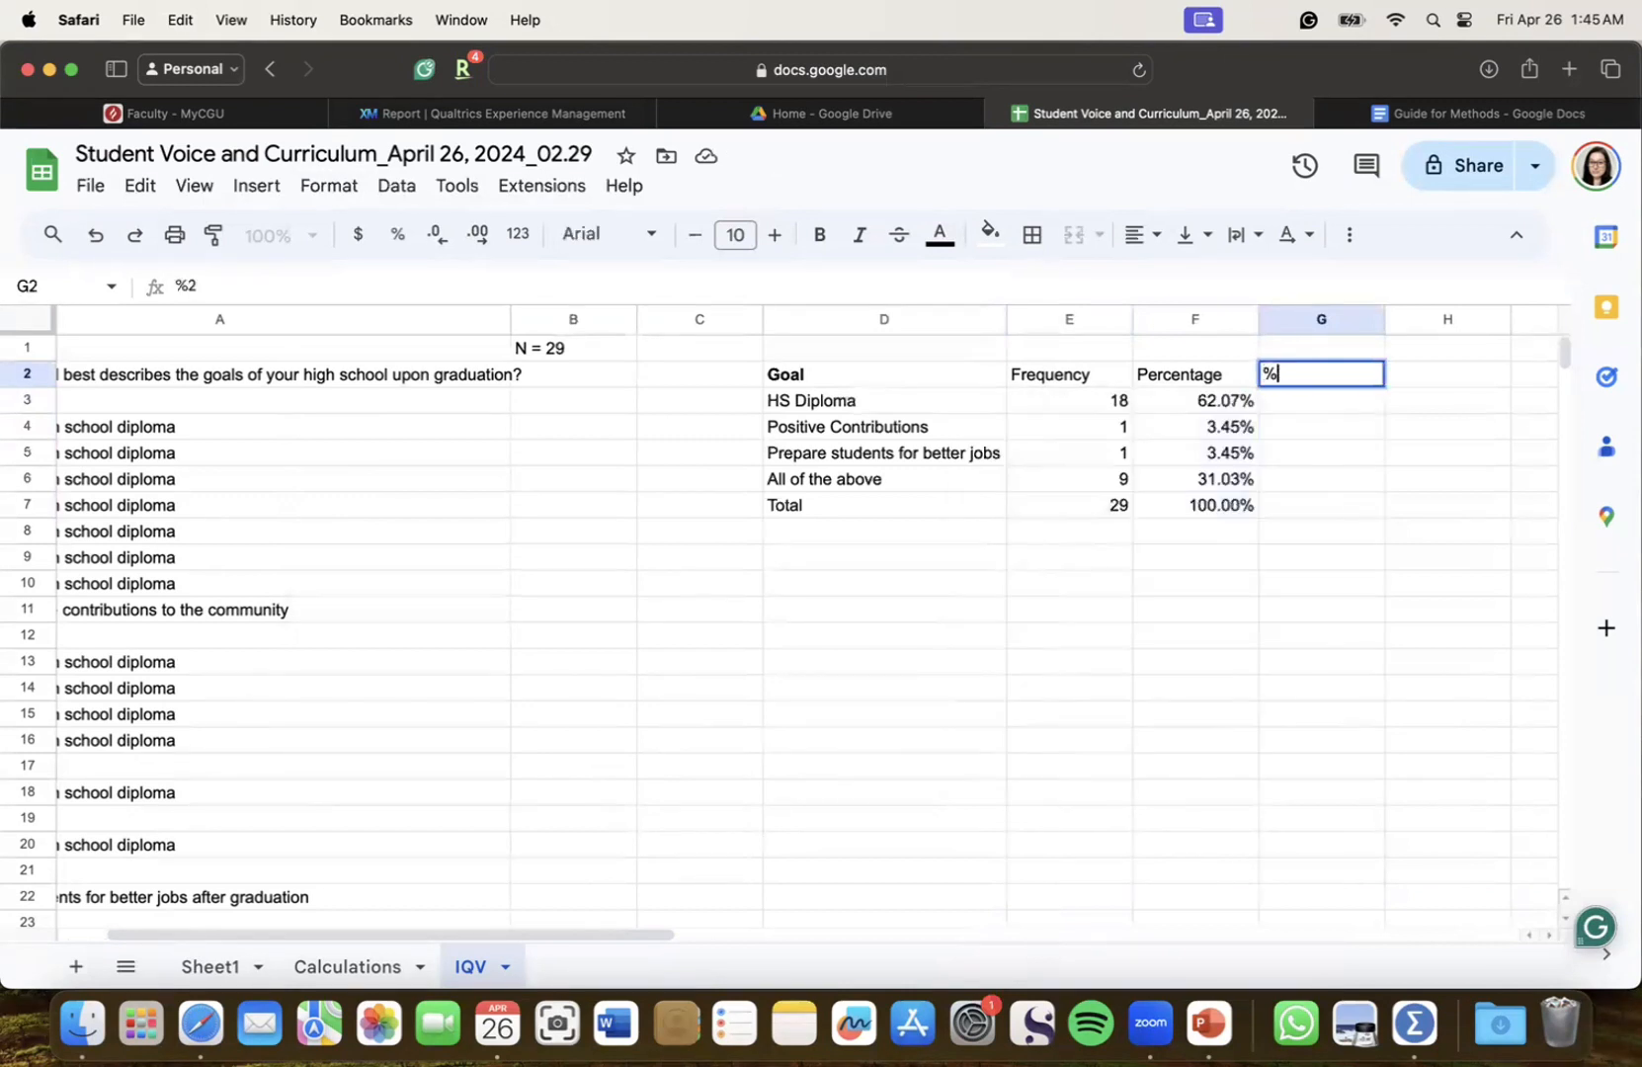
{"action": "left_click", "coordinate": [1308, 415]}
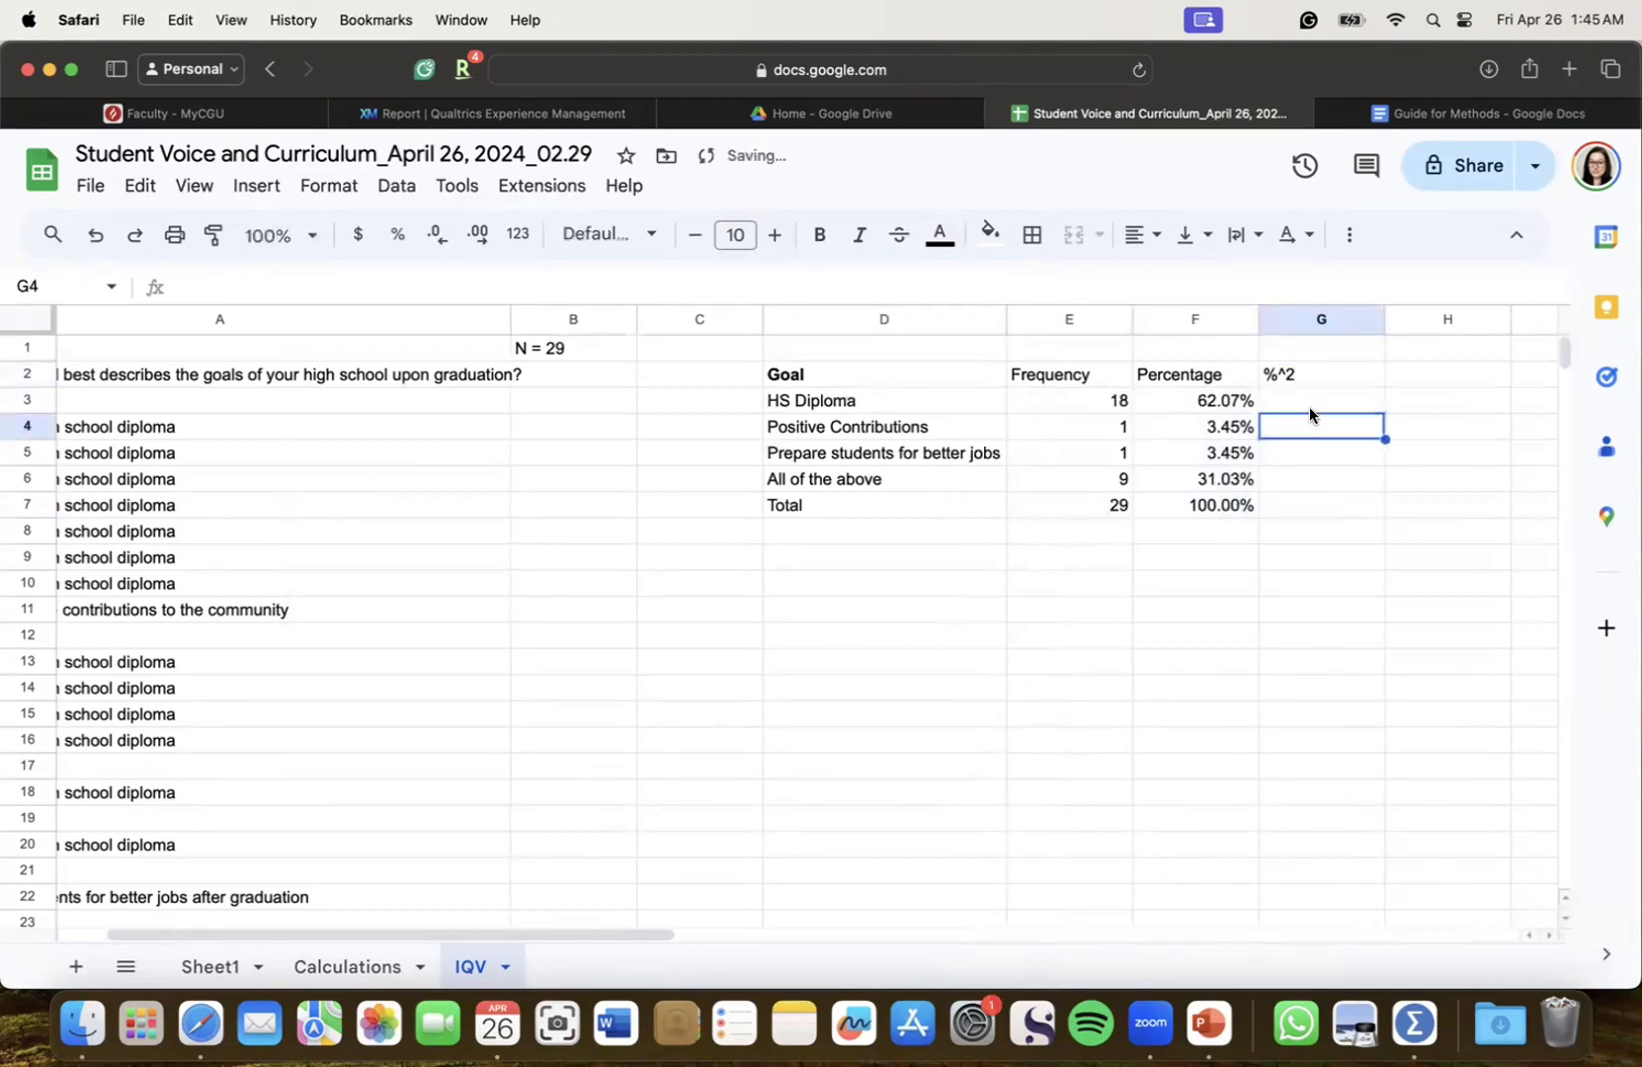
Square the first two percentages, entering =62.07^2 in G3 and =3.45^2 in G4
{"action": "left_click", "coordinate": [1308, 404]}
{"action": "type", "text": "="}
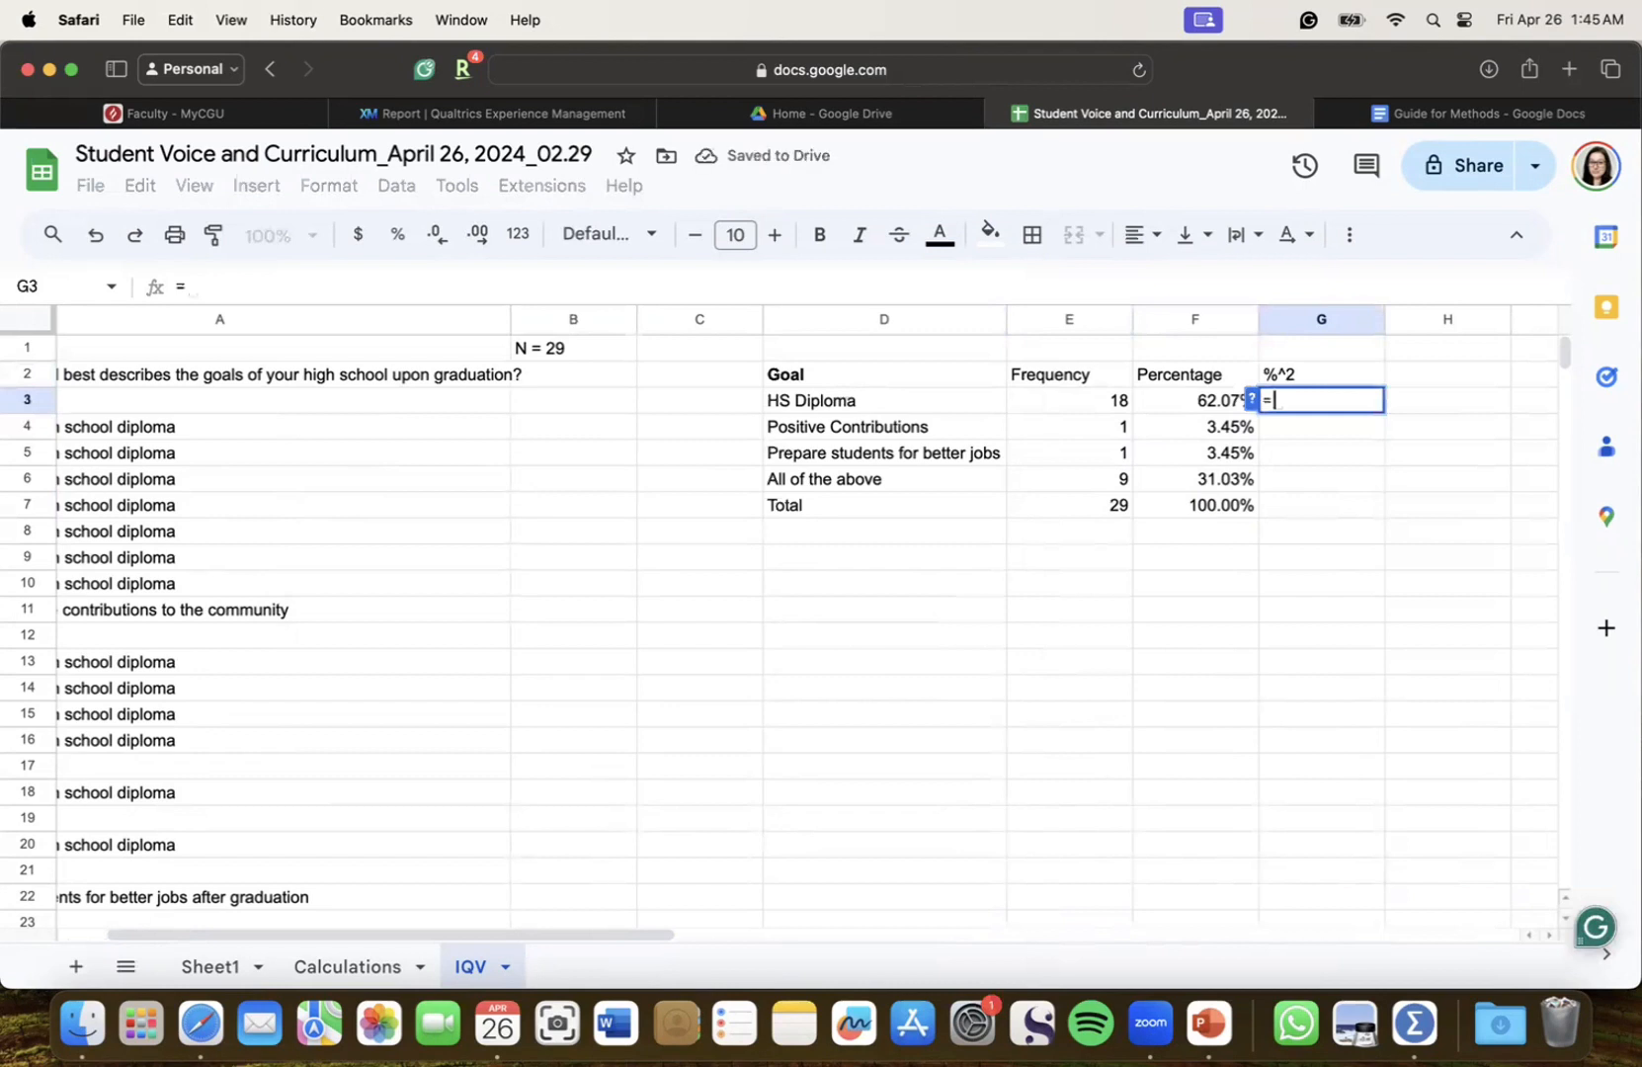
{"action": "type", "text": "62.07^2"}
{"action": "key", "text": "Return"}
{"action": "type", "text": "="}
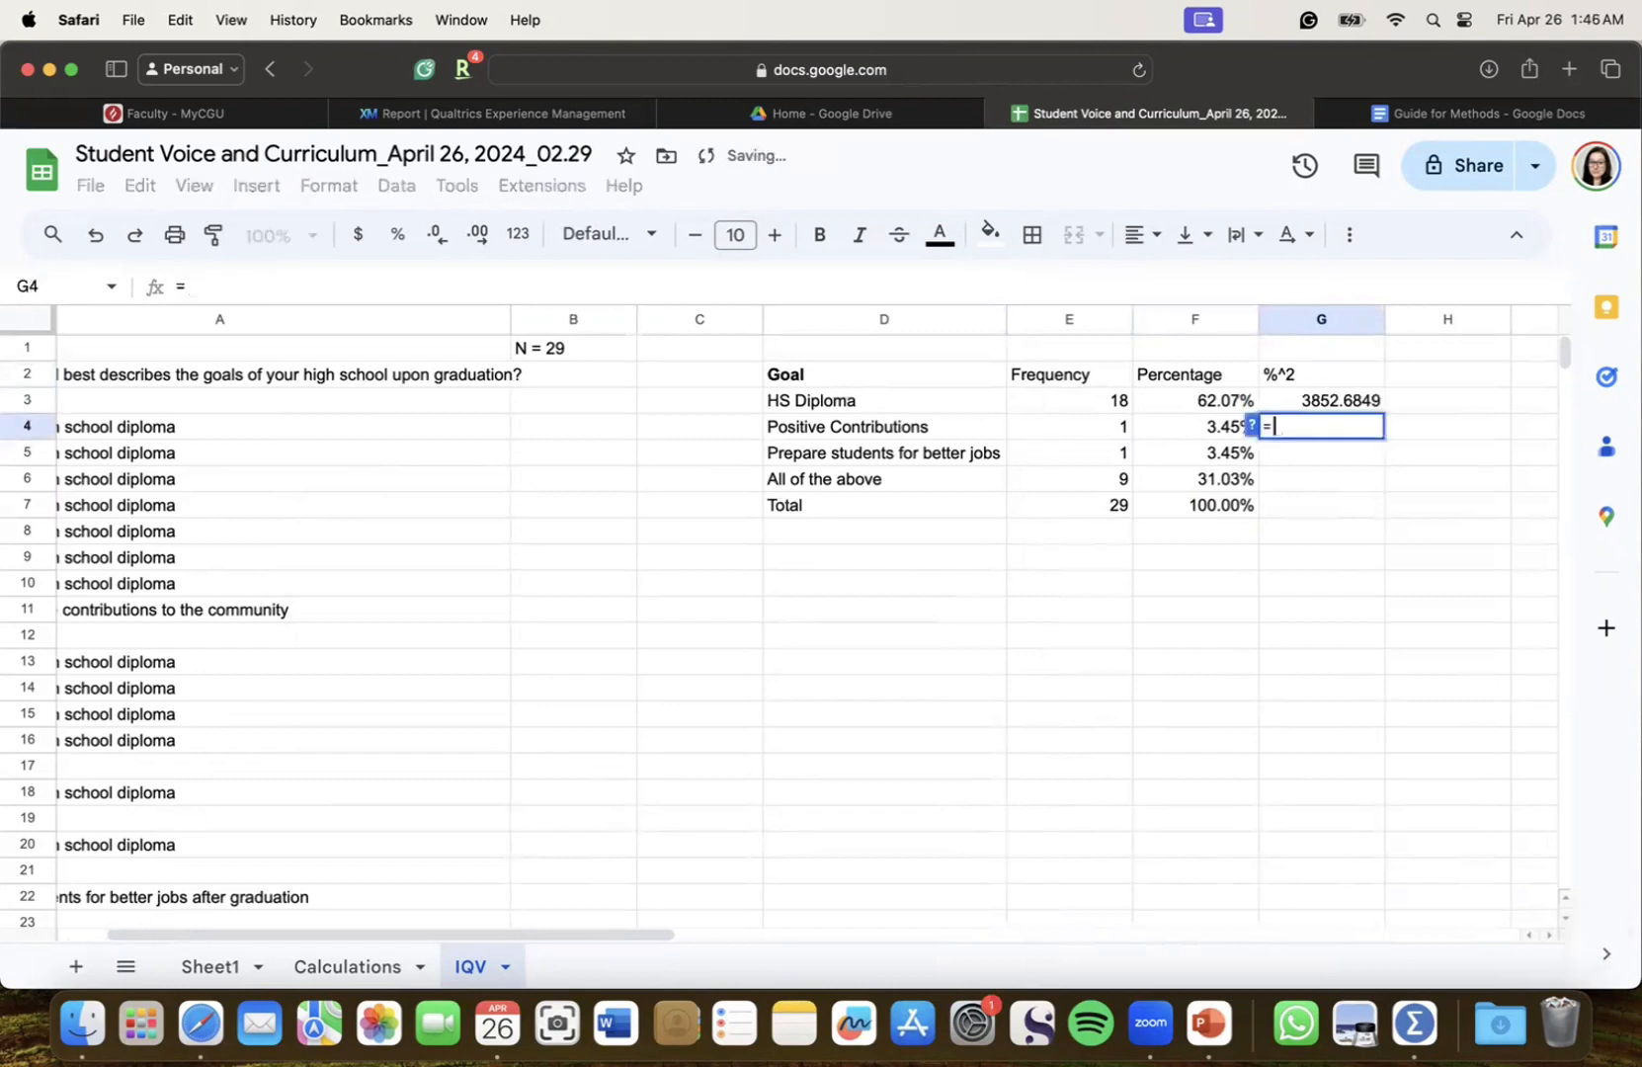
{"action": "type", "text": "3.45"}
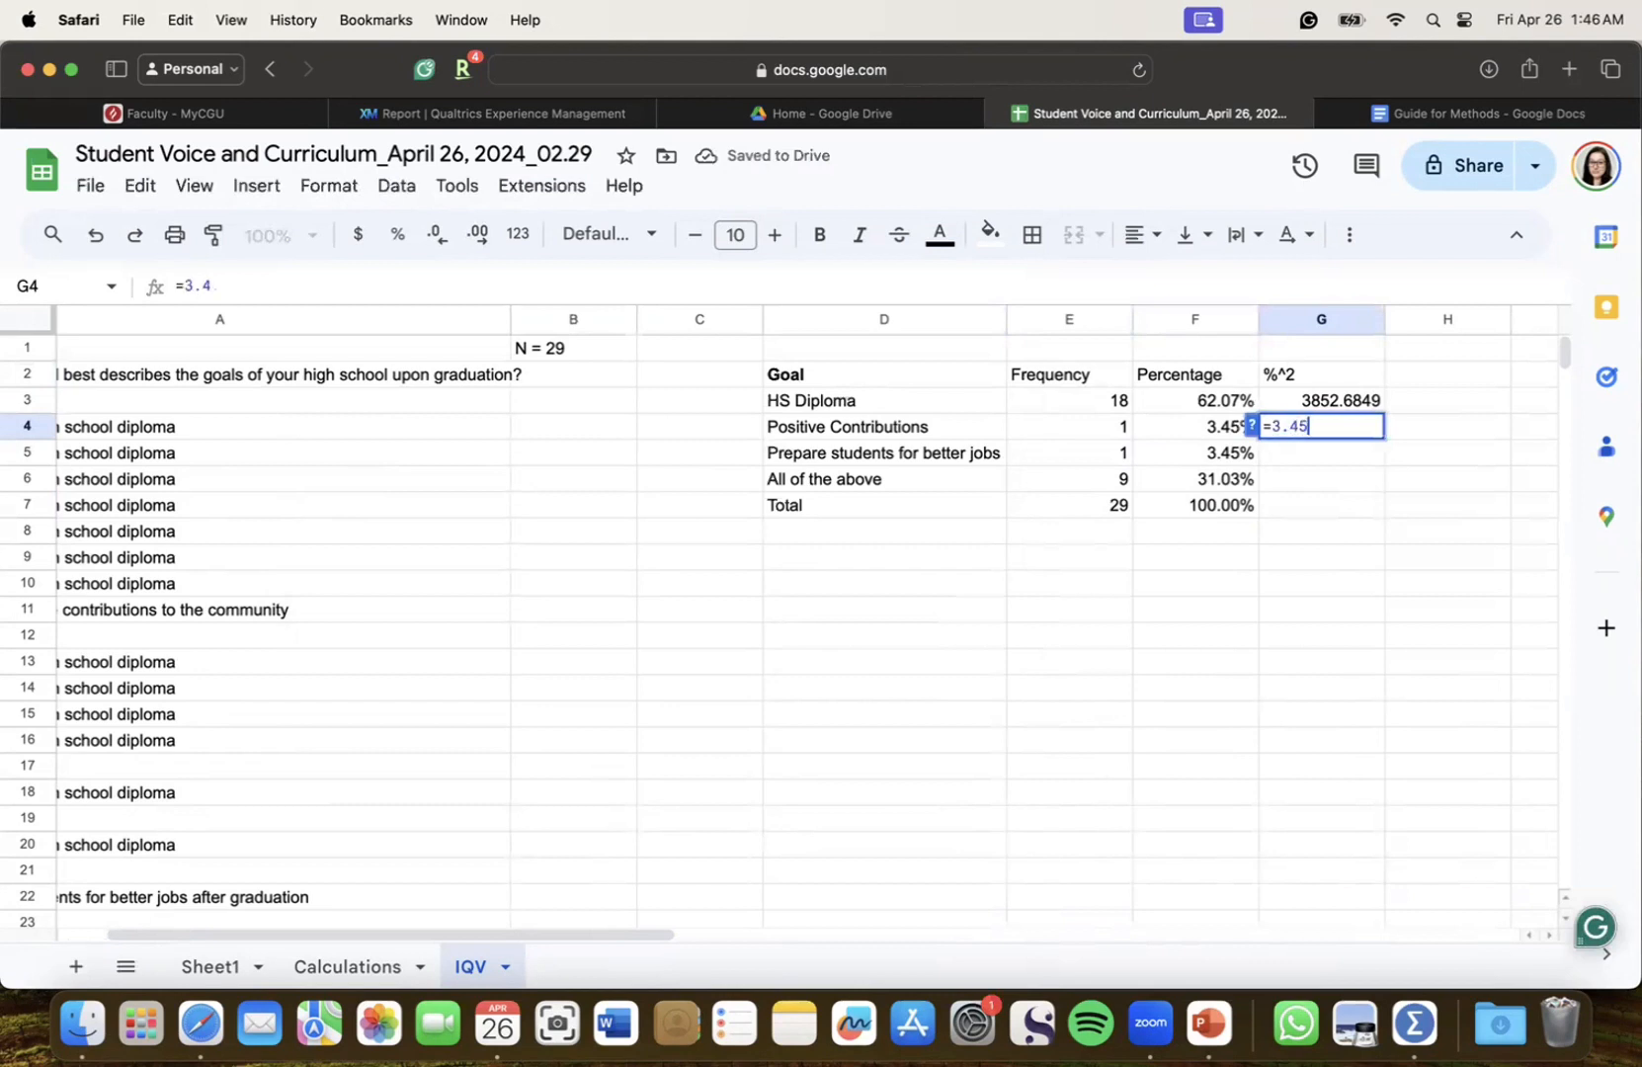
{"action": "type", "text": "^2"}
{"action": "key", "text": "Return"}
Square the remaining two percentages, entering =3.45^2 in G5 and =31.03^2 in G6
{"action": "type", "text": "="}
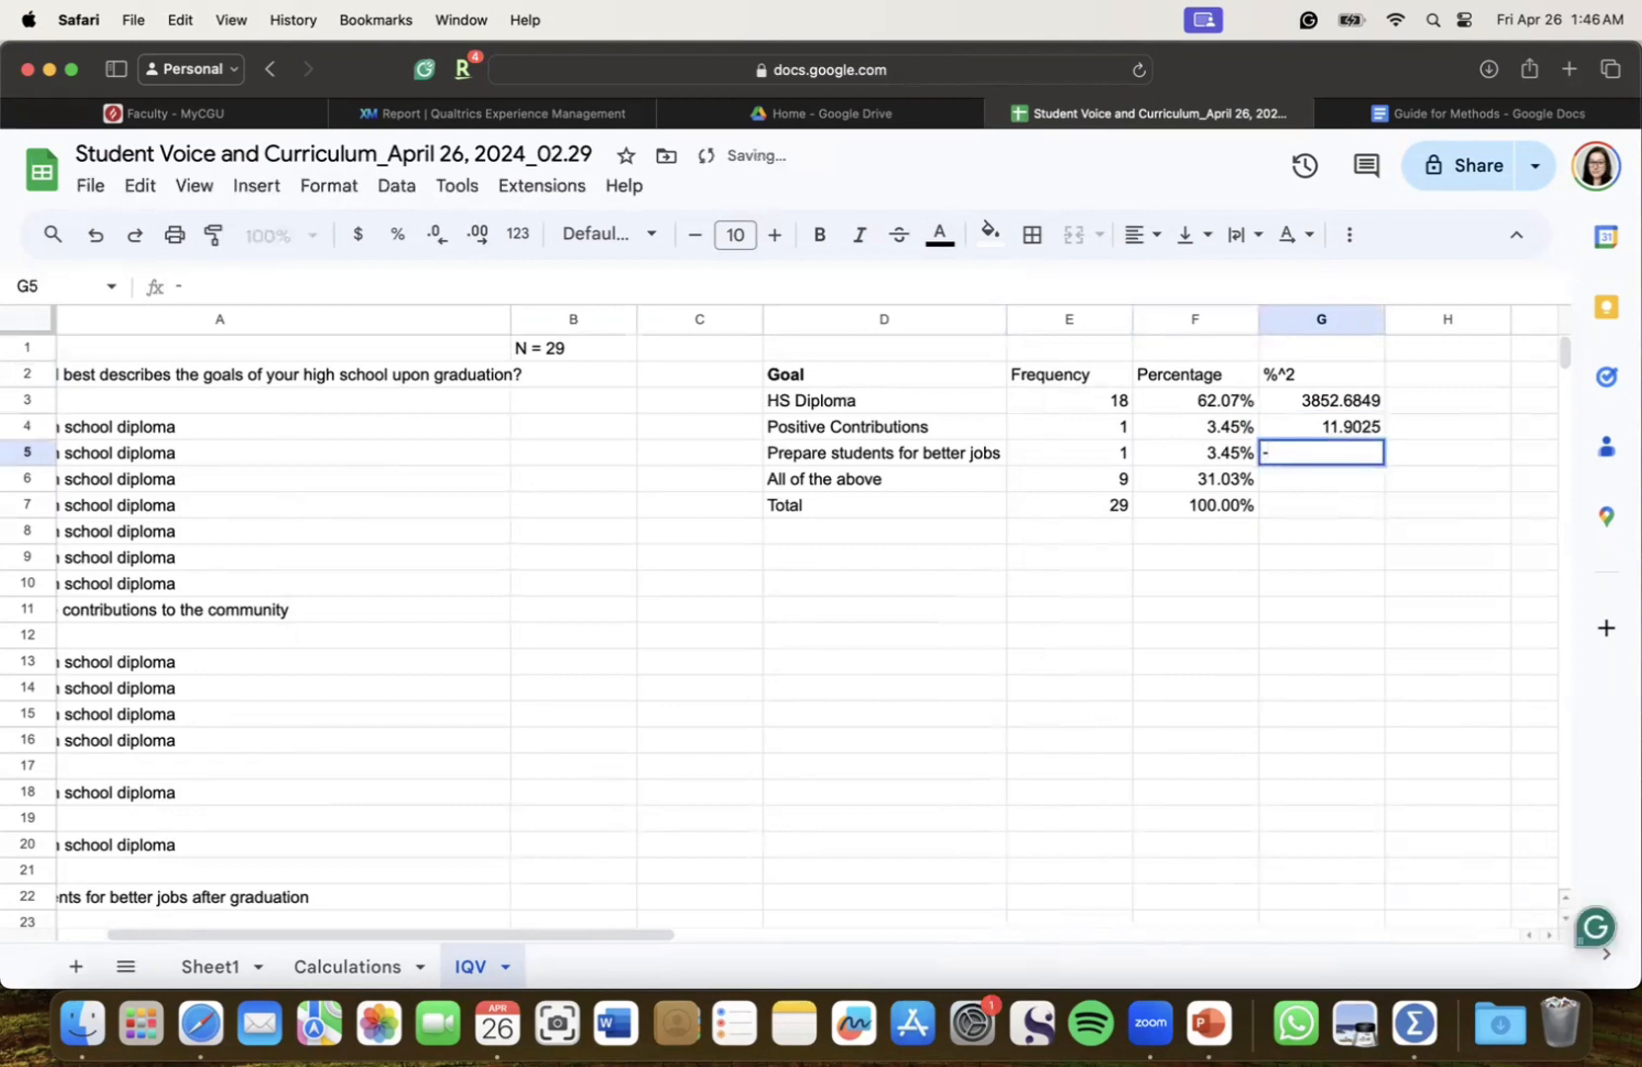
{"action": "type", "text": "3.45%"}
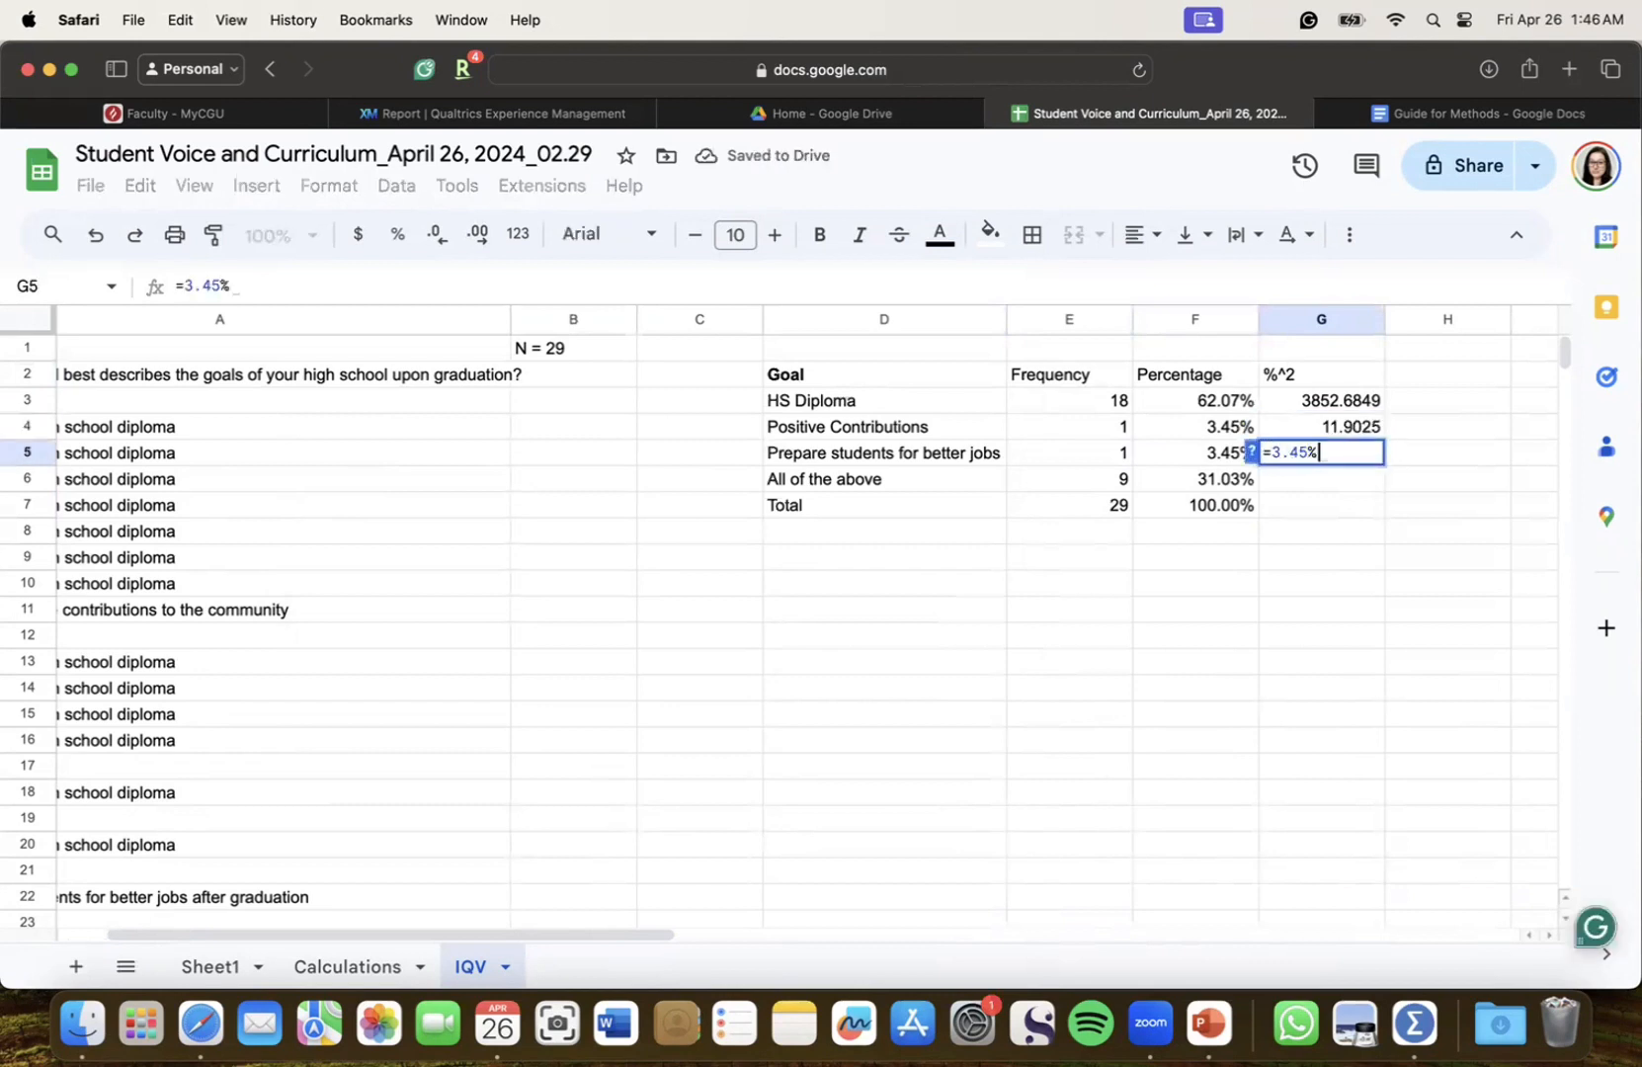
{"action": "key", "text": "BackSpace"}
{"action": "type", "text": "^2"}
{"action": "key", "text": "Return"}
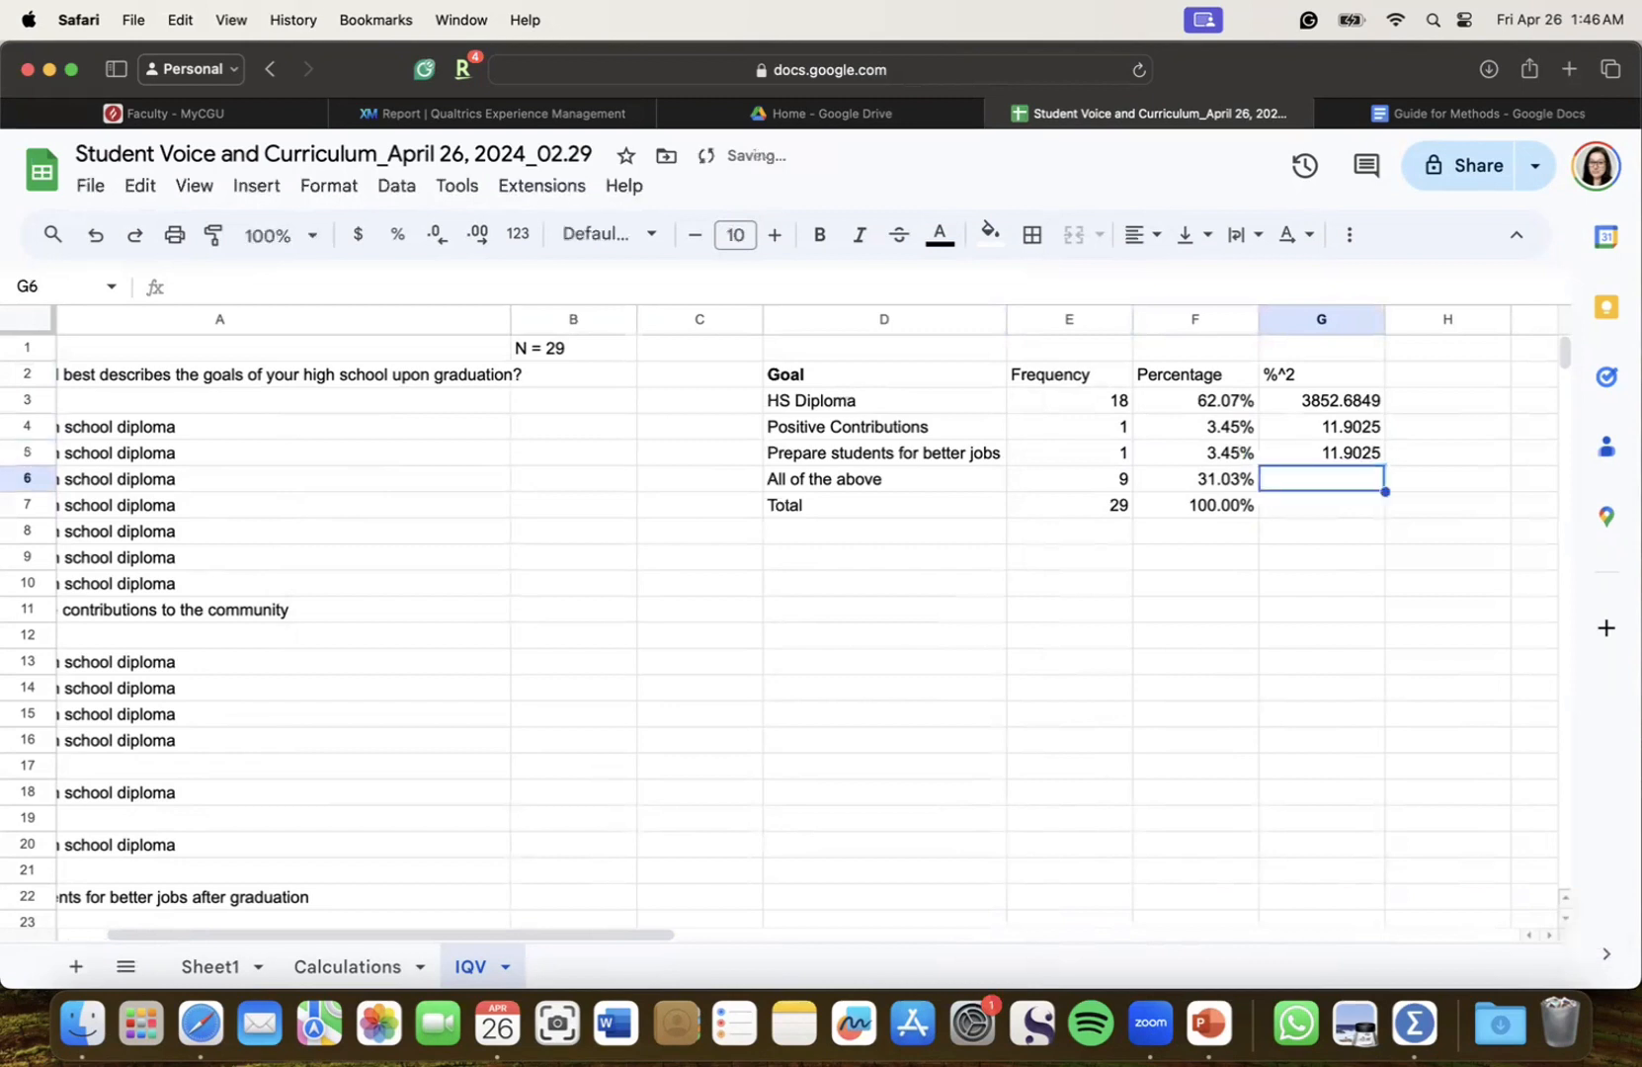
{"action": "type", "text": "=31.03^"}
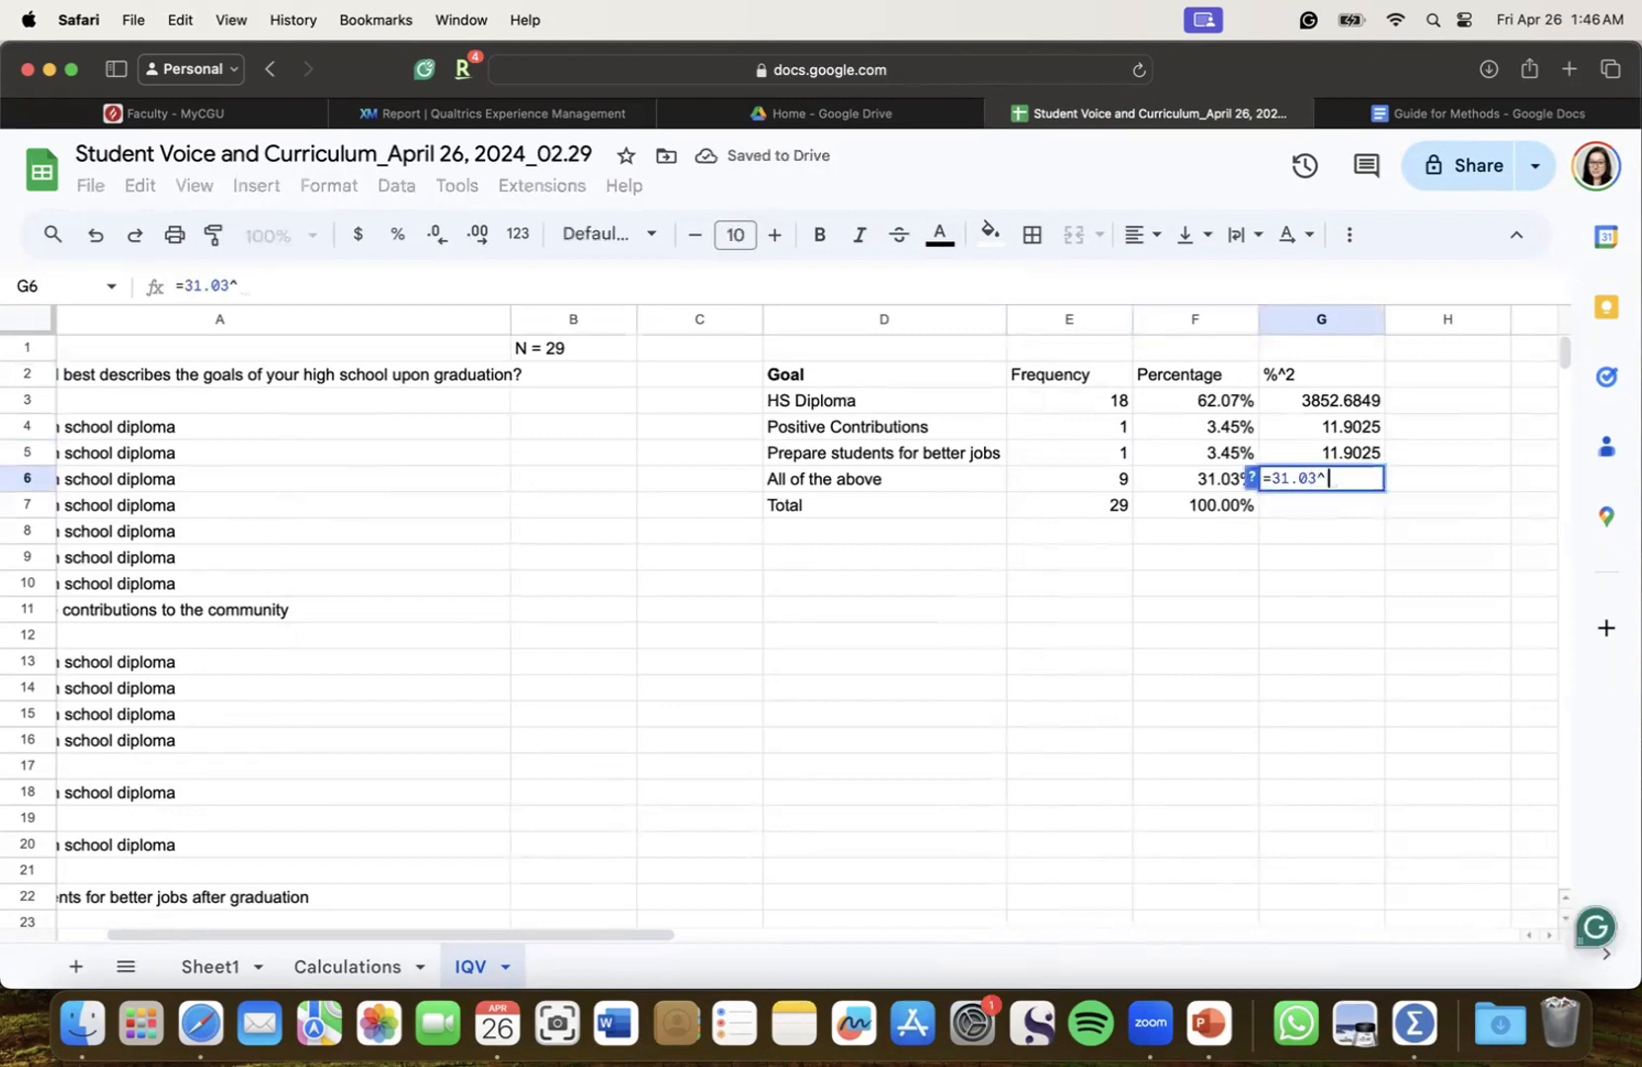
{"action": "type", "text": "2"}
{"action": "key", "text": "Return"}
Total the squared percentages in G7 with the SUM of G3:G6
{"action": "type", "text": "="}
{"action": "key", "text": "BackSpace"}
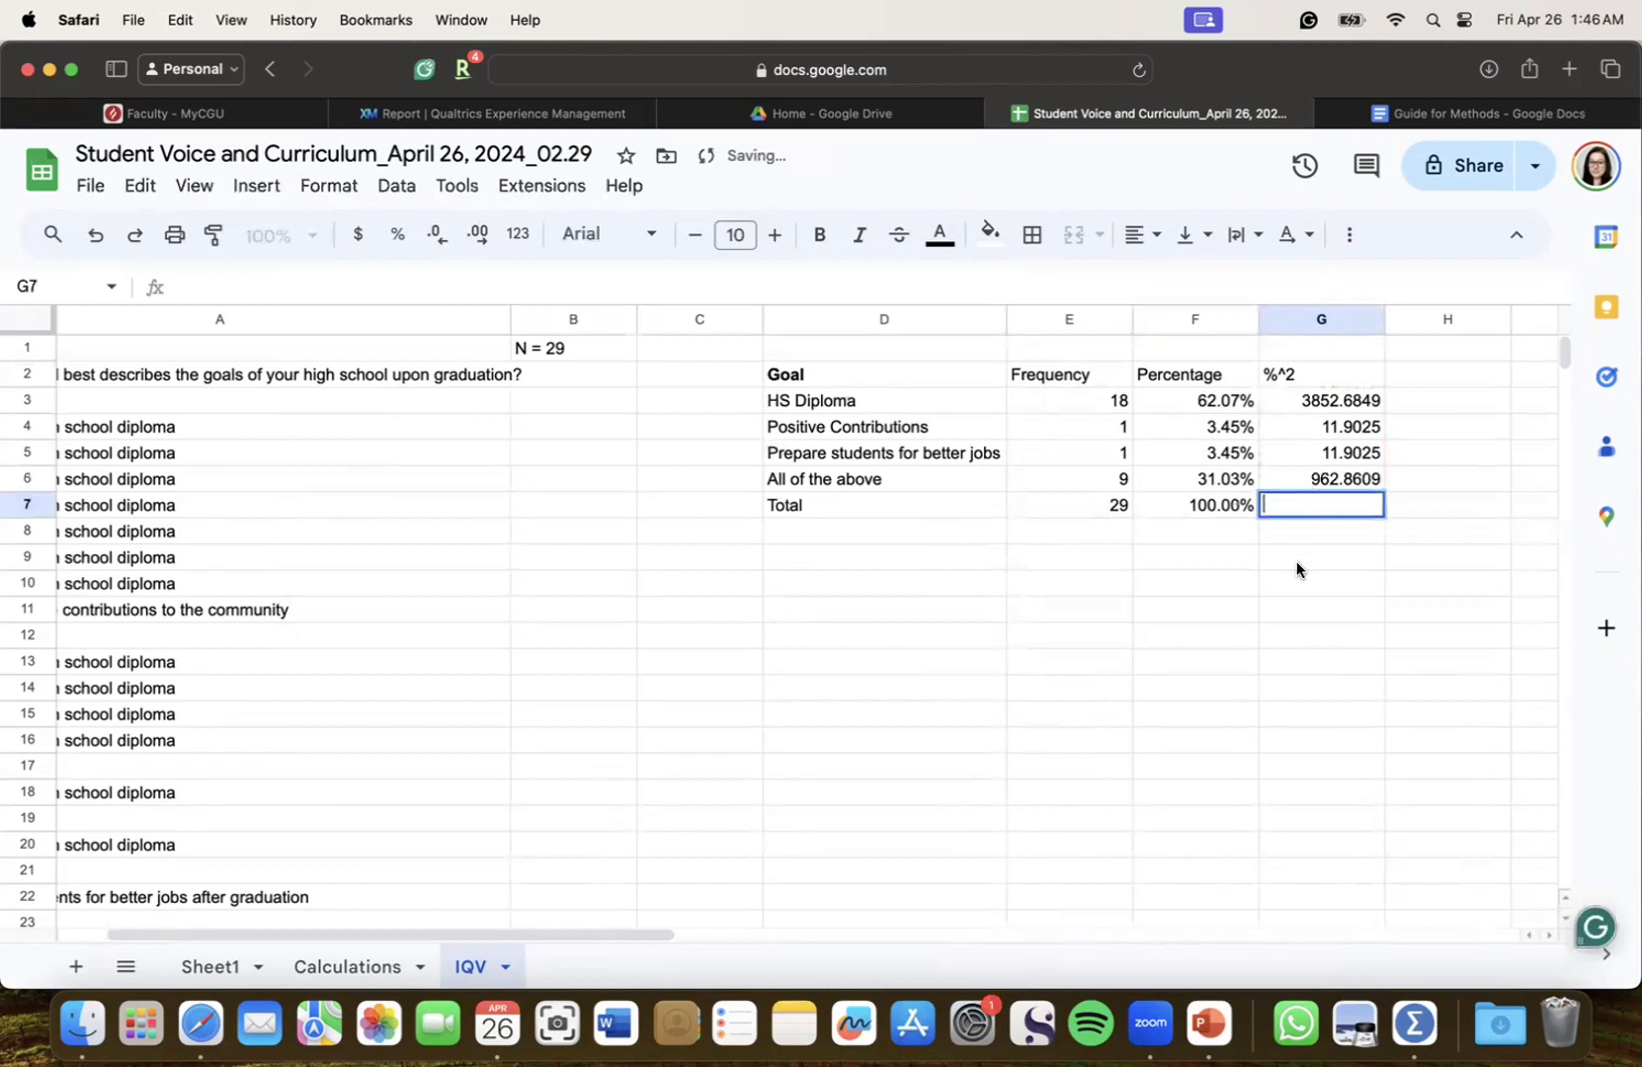
{"action": "key", "text": "Escape"}
{"action": "type", "text": "=sum"}
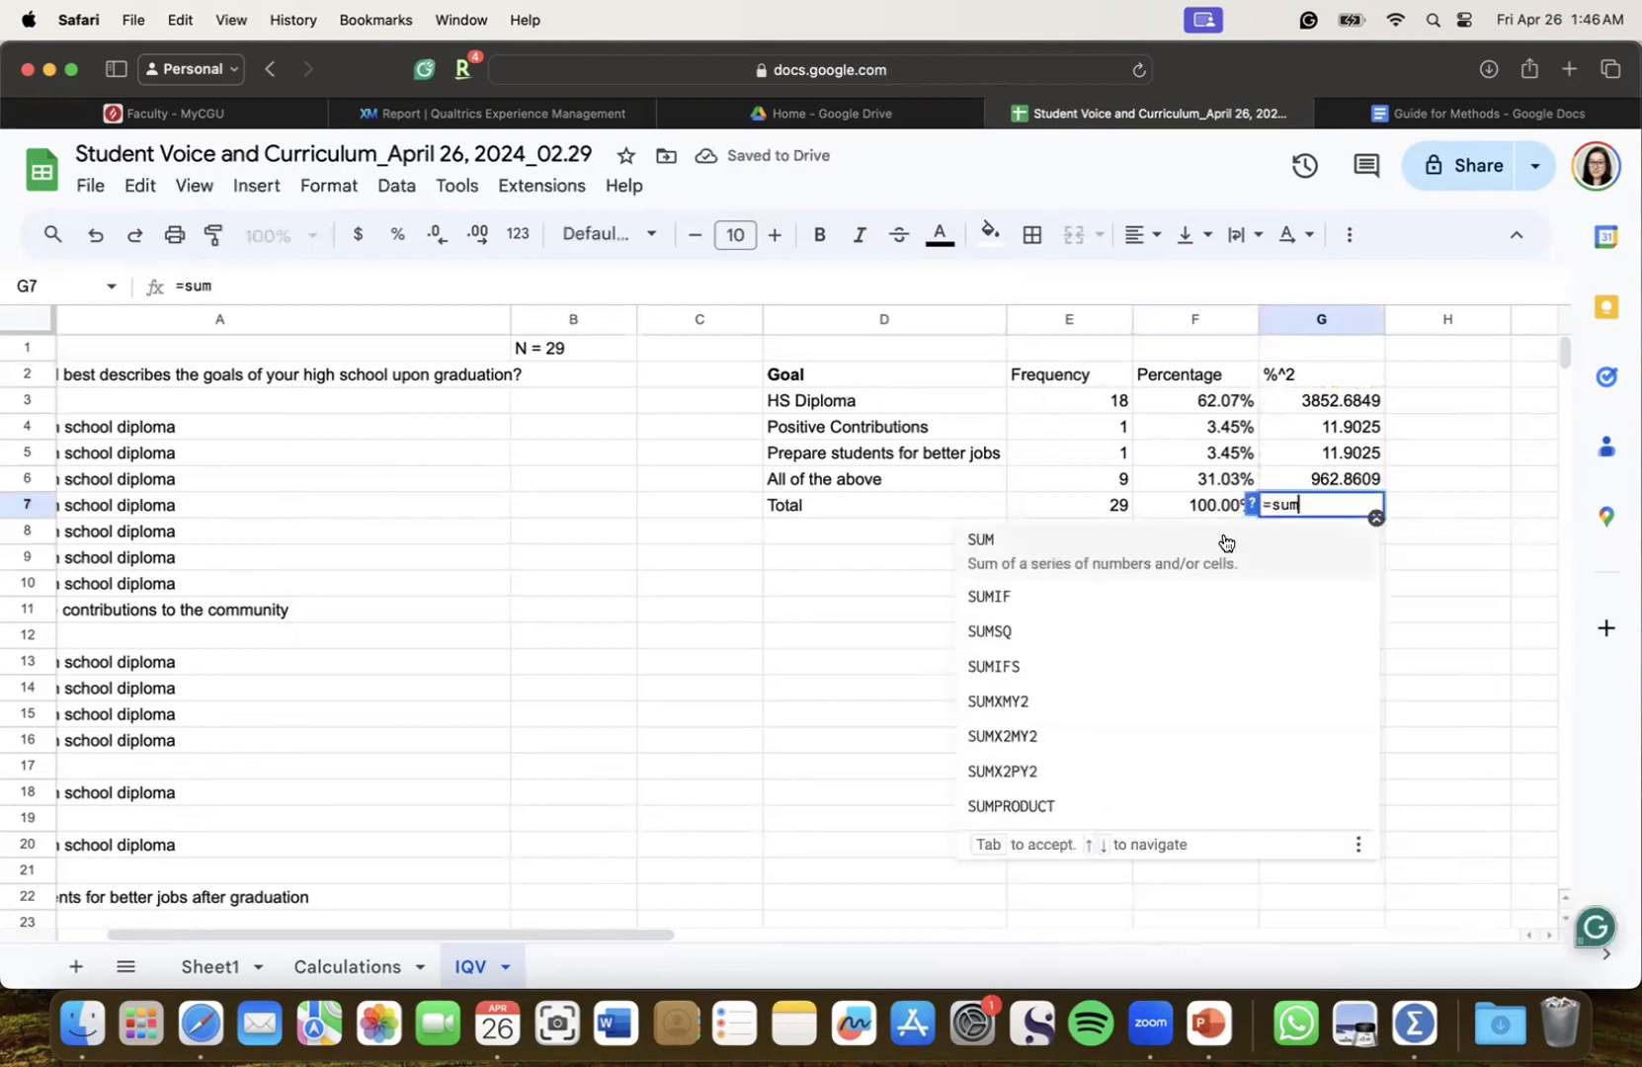
{"action": "left_click", "coordinate": [1217, 546]}
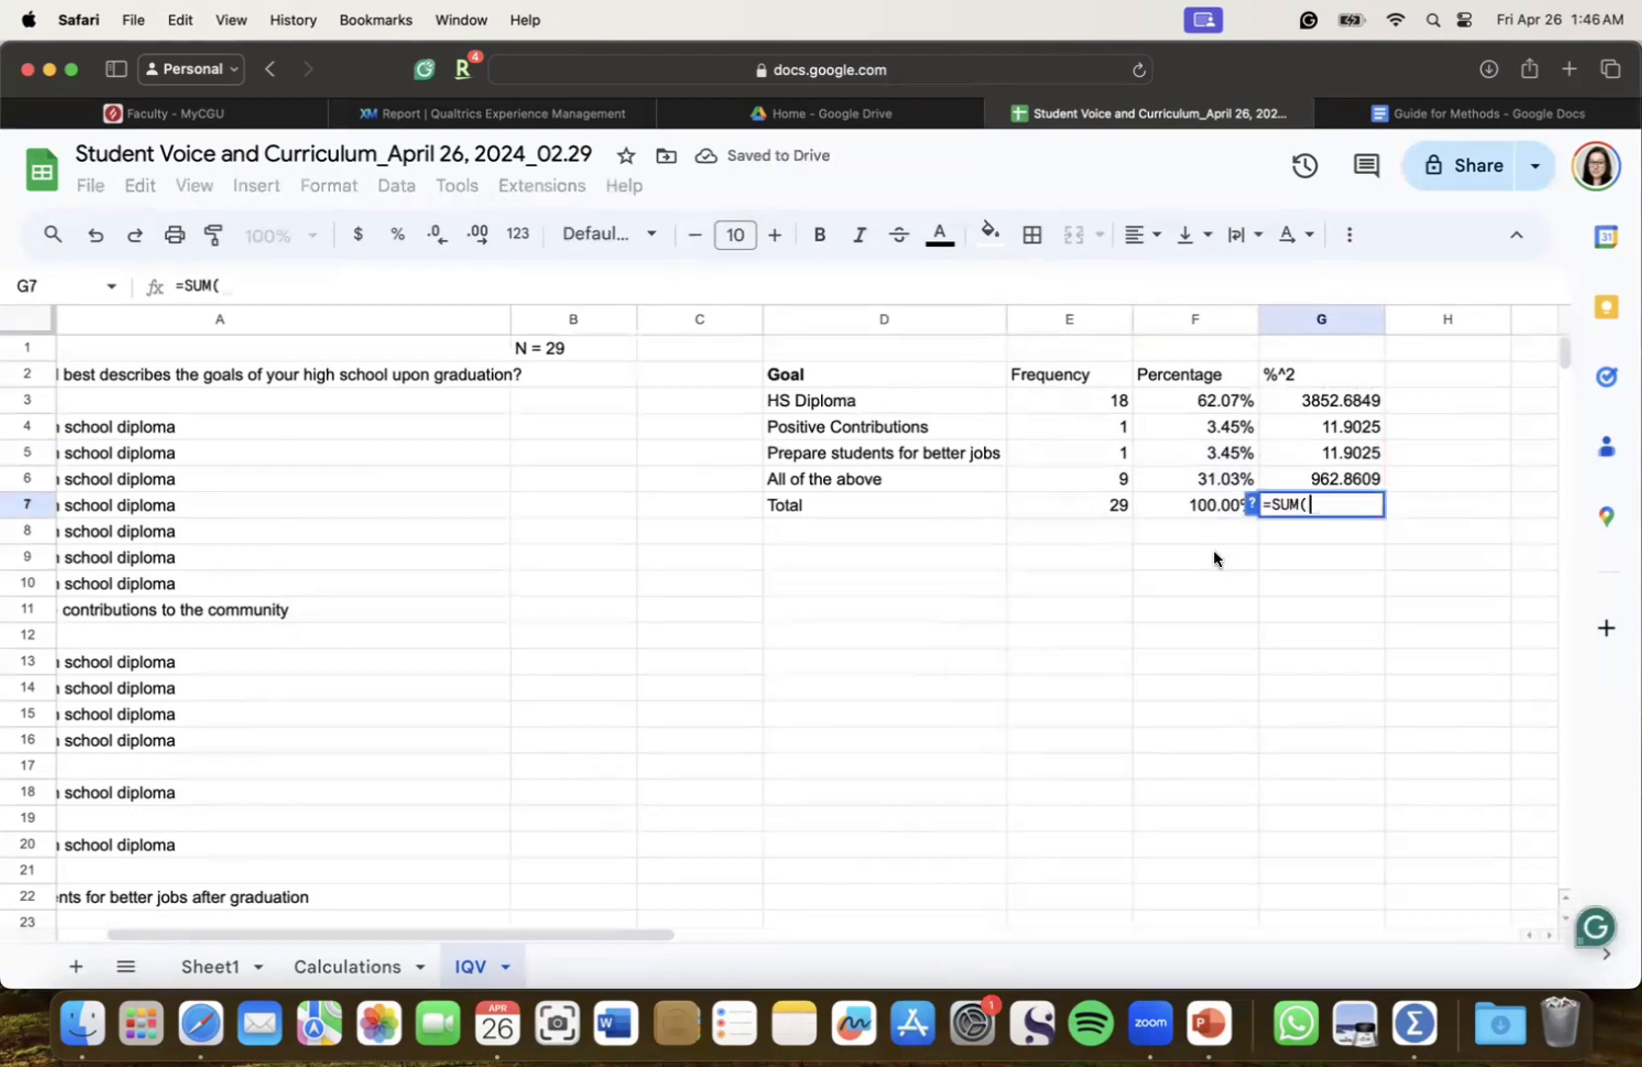
{"action": "left_click", "coordinate": [1336, 407]}
{"action": "left_click", "coordinate": [1334, 476], "text": "shift"}
{"action": "key", "text": "Return"}
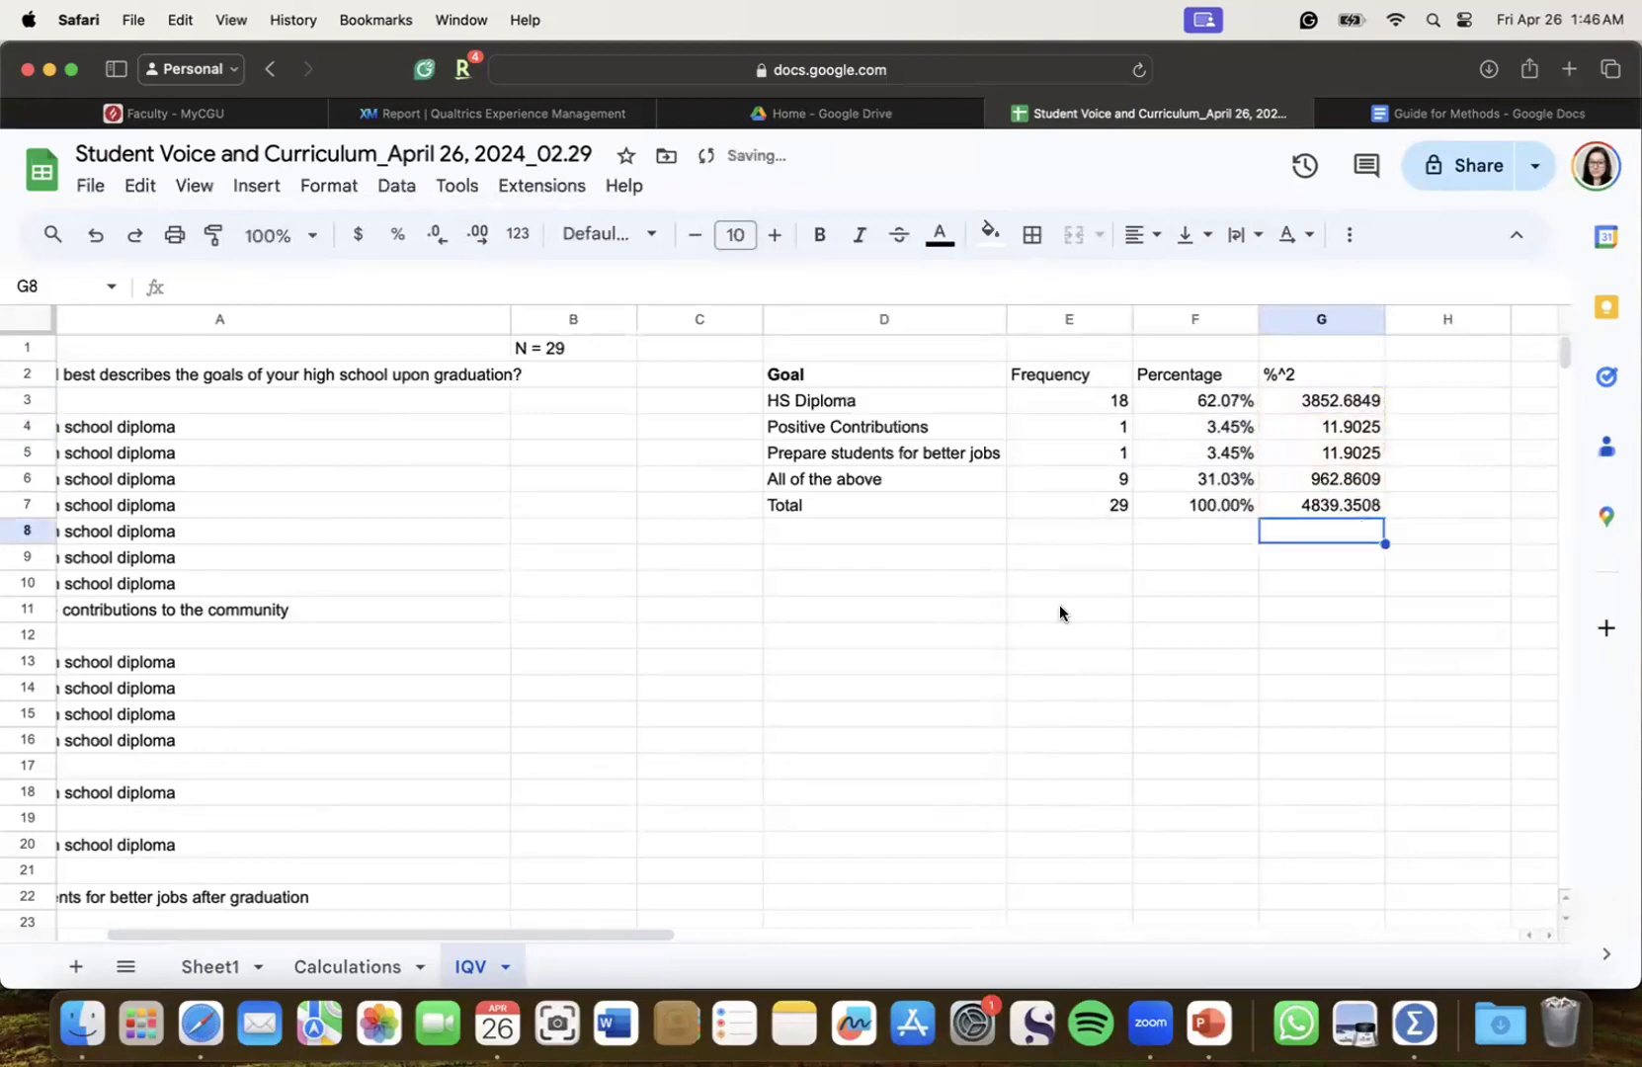
Search for "desmos scientific" in a new browser tab and open the Desmos Scientific Calculator
{"action": "left_click", "coordinate": [863, 585]}
{"action": "key", "text": "super+t"}
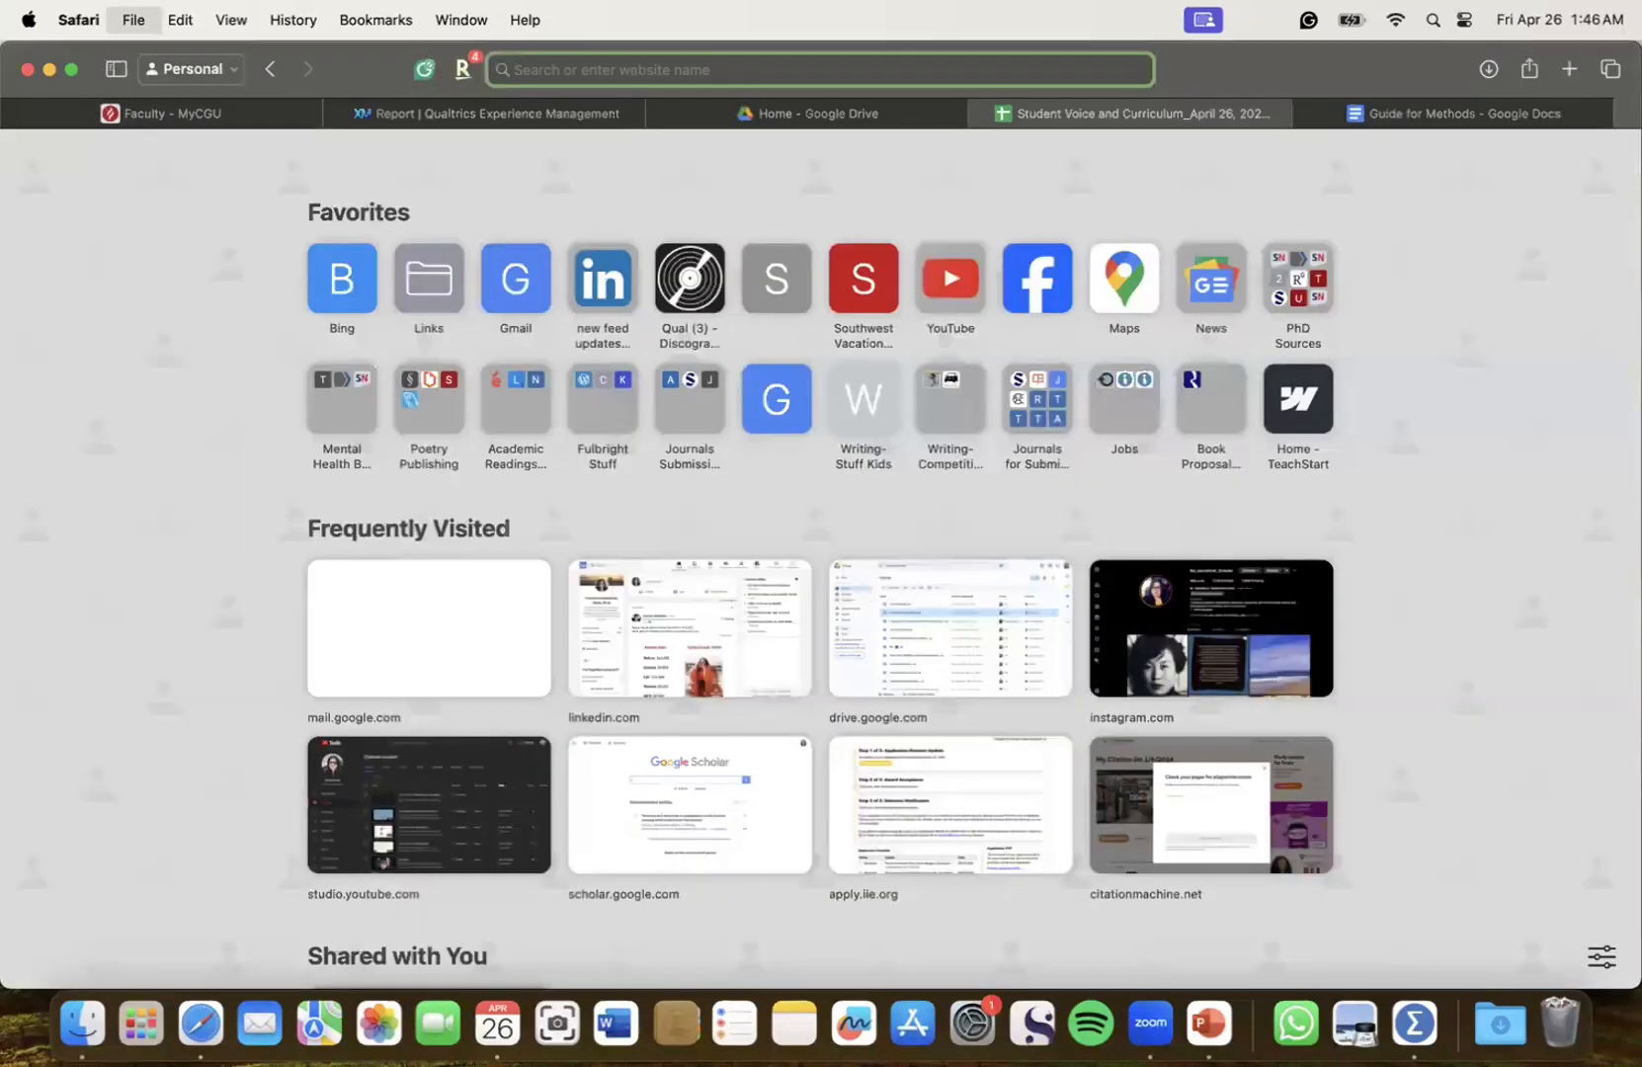
{"action": "type", "text": "desmos scientific"}
{"action": "key", "text": "Return"}
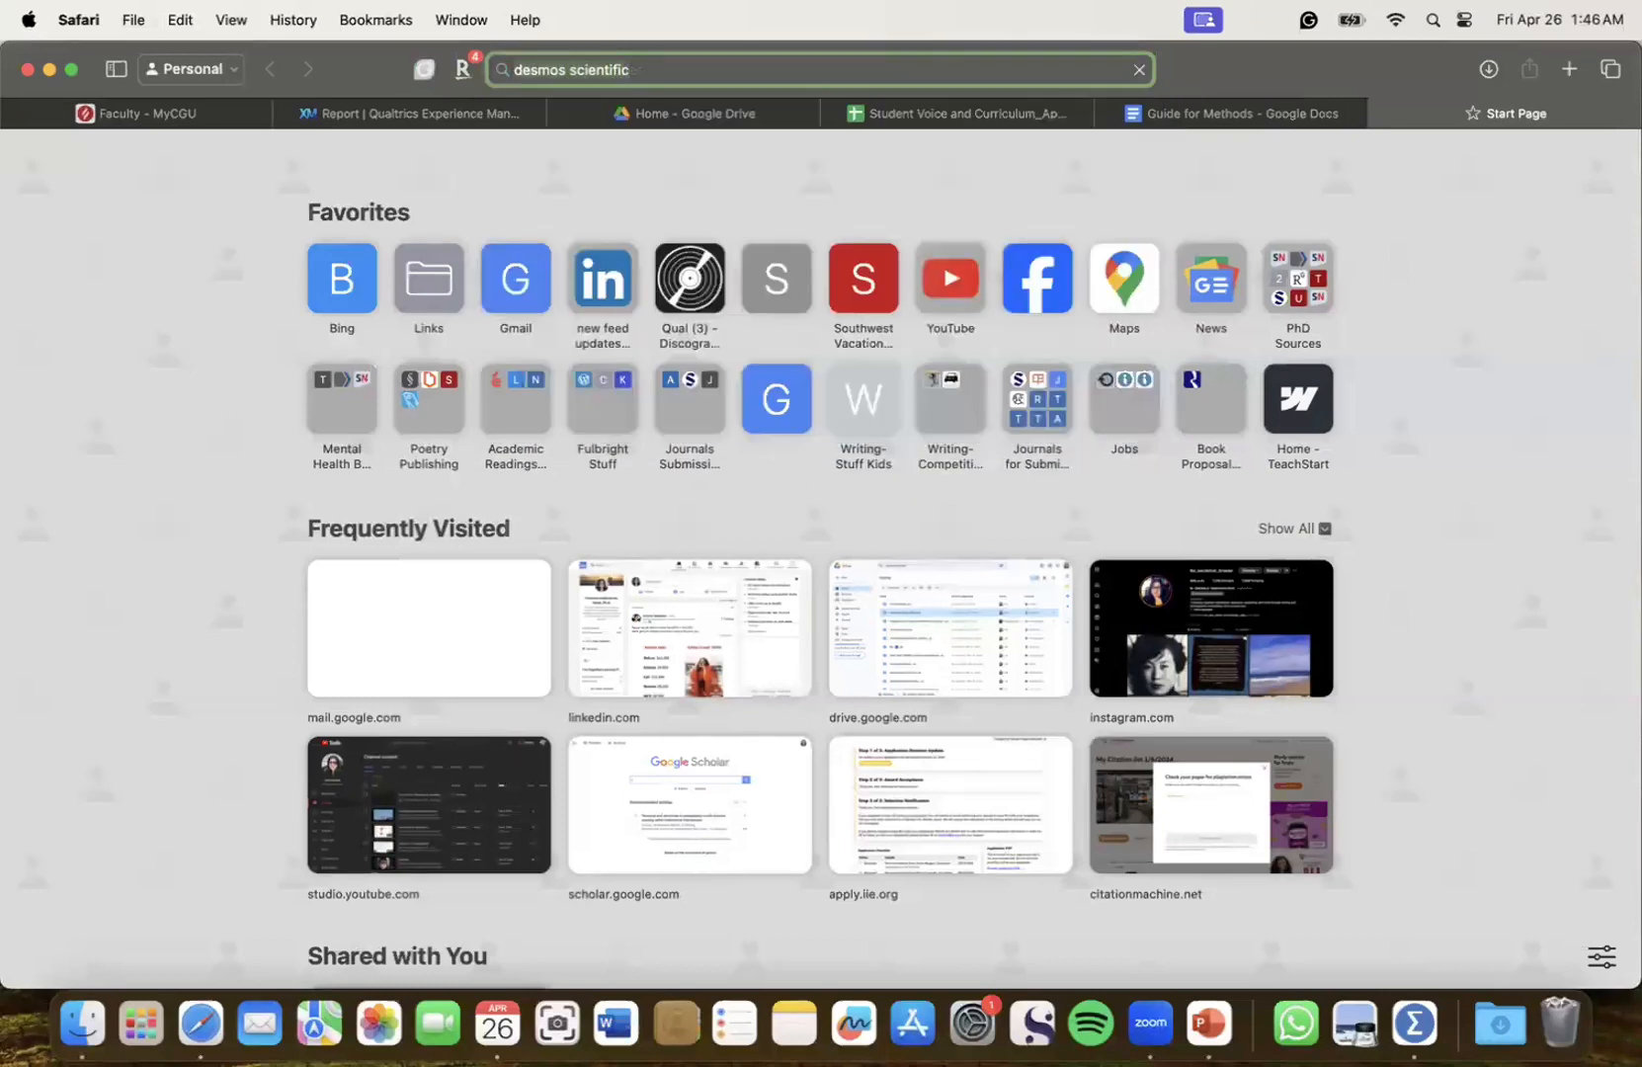
{"action": "left_click", "coordinate": [357, 400]}
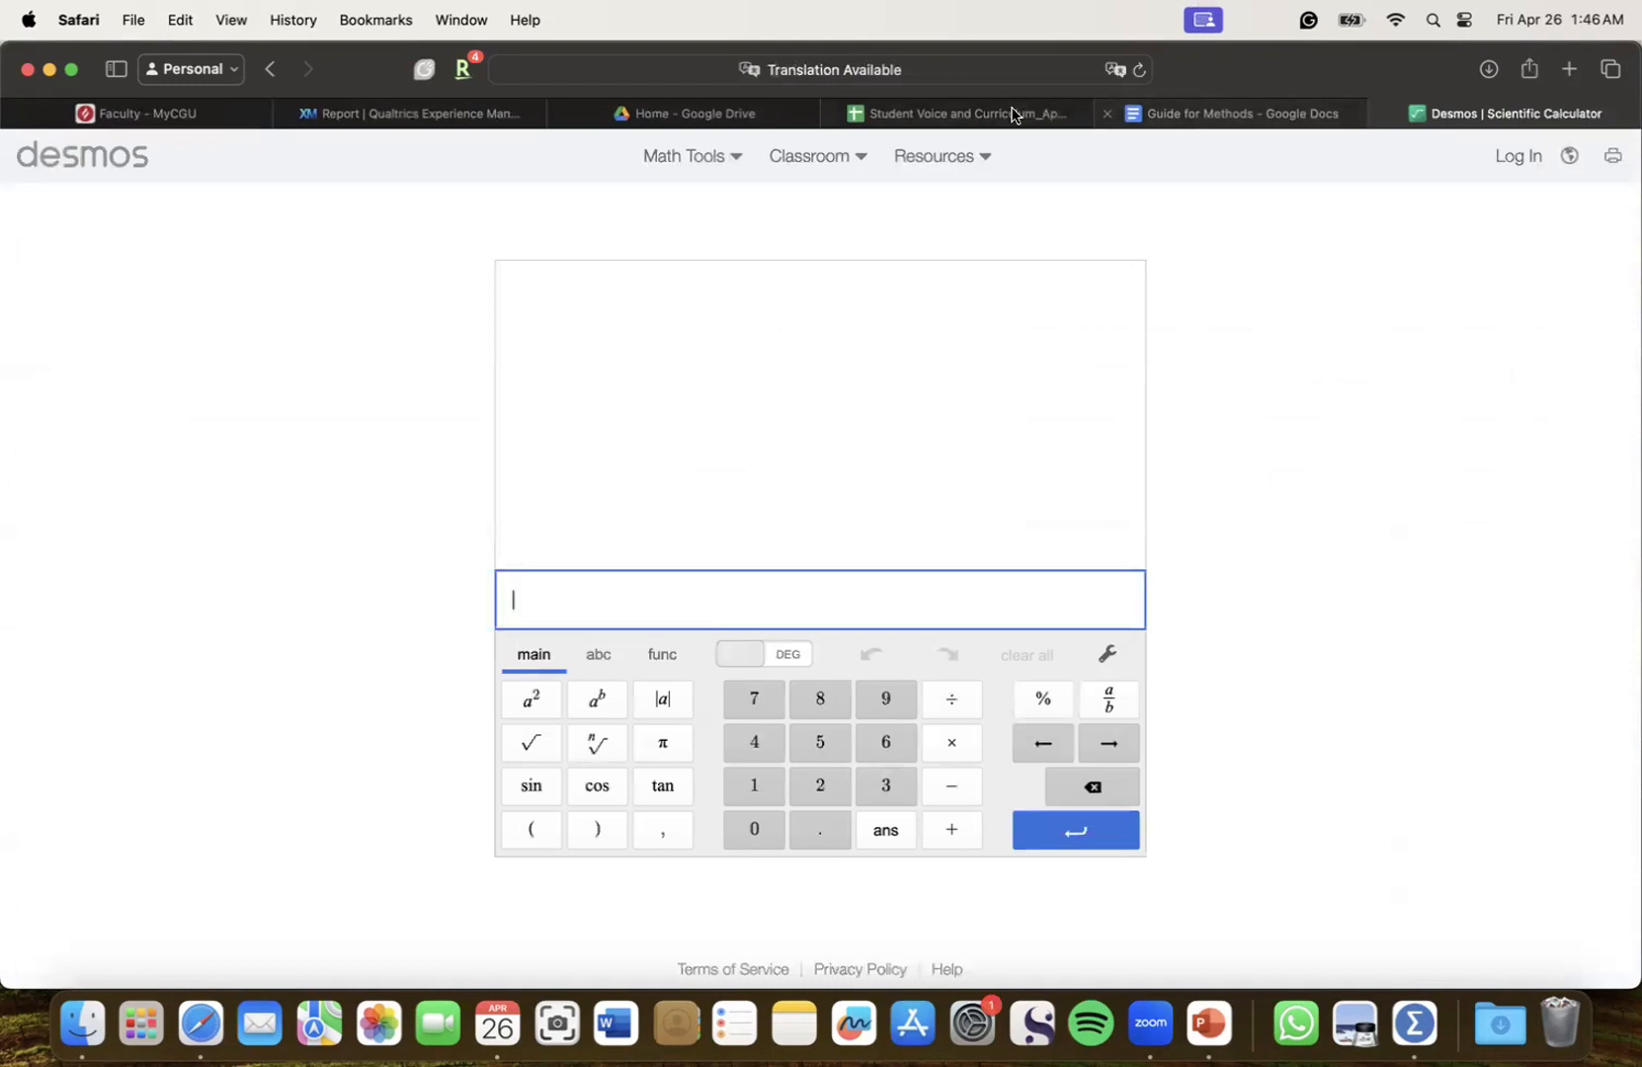
Check the goal categories listed in column D of the IQV sheet, and return to the Desmos calculator
{"action": "left_click", "coordinate": [963, 114]}
{"action": "left_click", "coordinate": [890, 401]}
{"action": "key", "text": "Down"}
{"action": "key", "text": "Down"}
{"action": "key", "text": "Down"}
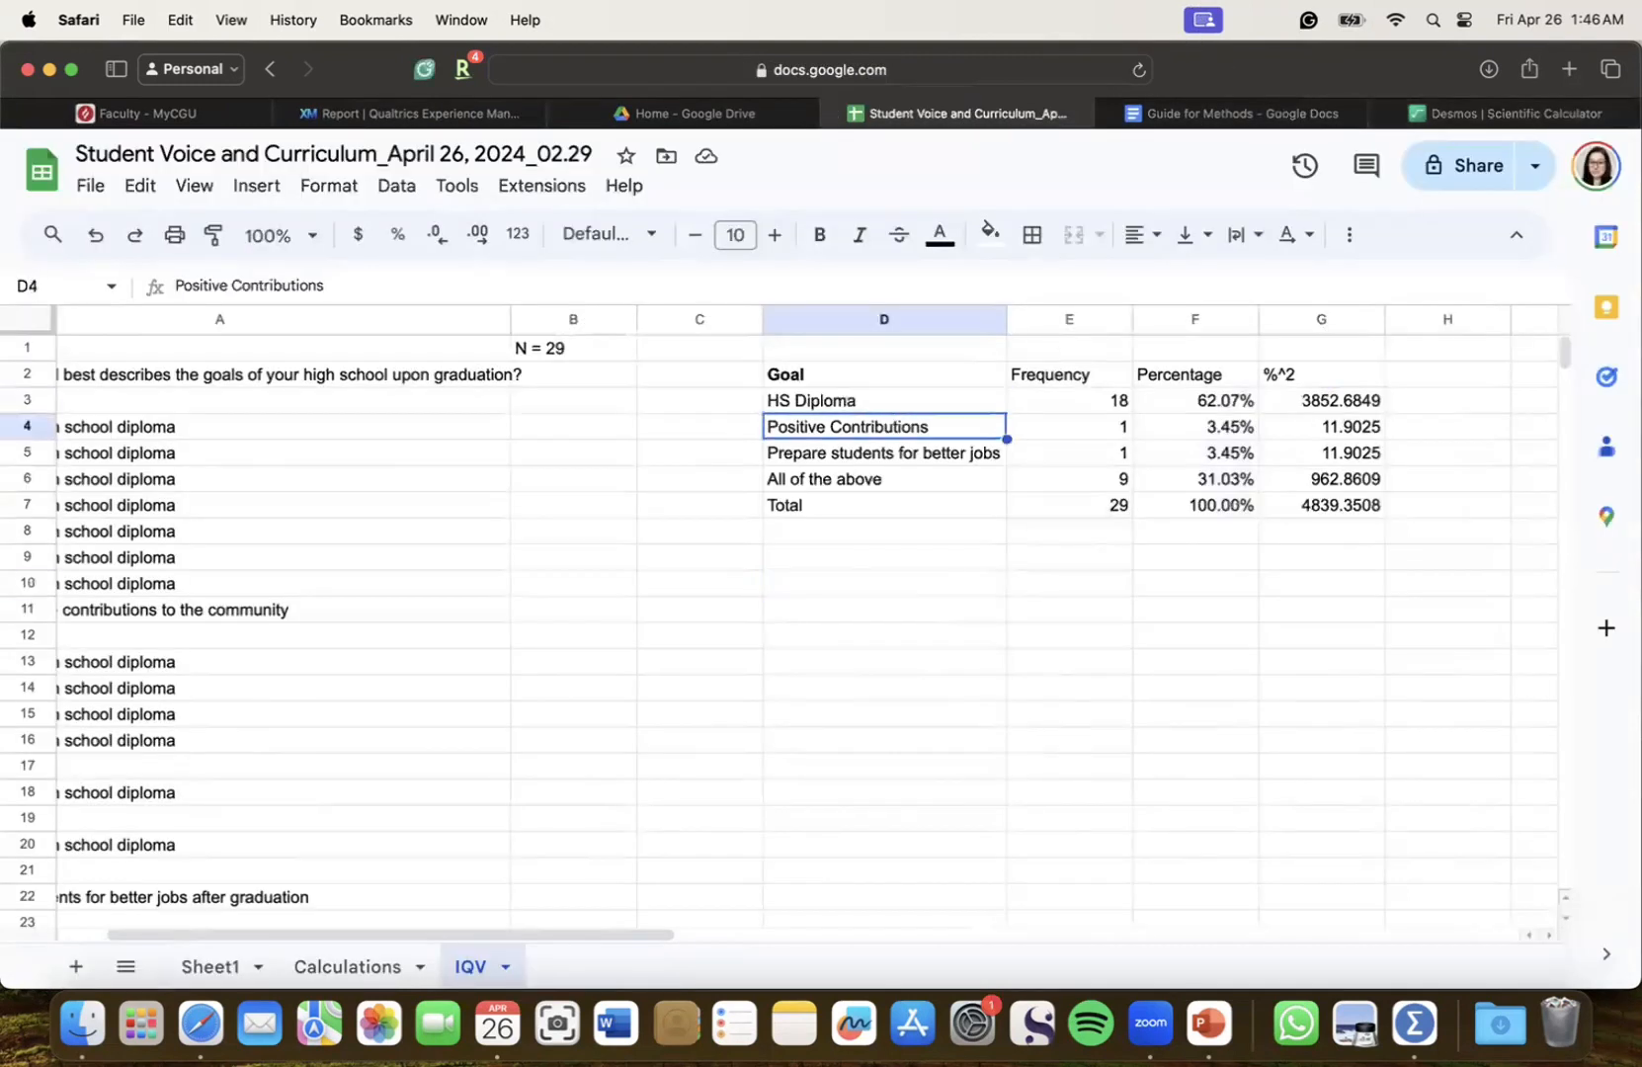
{"action": "left_click", "coordinate": [1427, 111]}
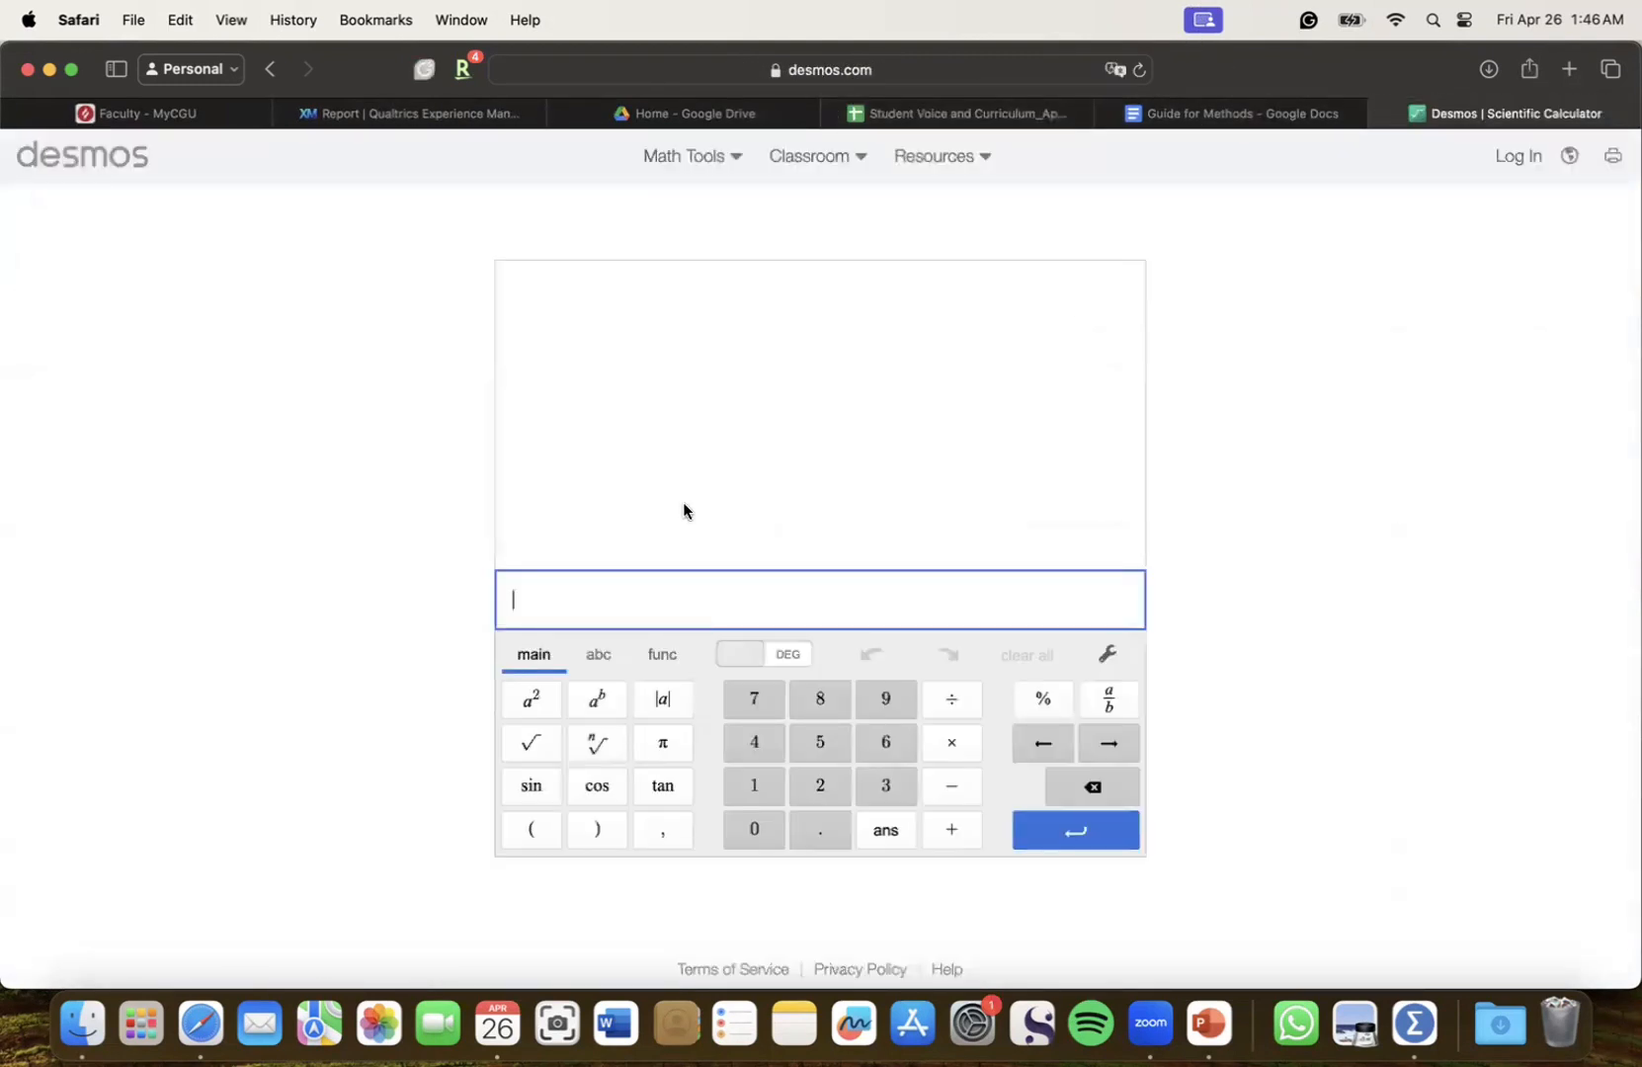
Begin the IQV numerator in the Desmos calculator with 4(100^2 −
{"action": "left_click", "coordinate": [760, 757]}
{"action": "left_click", "coordinate": [532, 829]}
{"action": "left_click", "coordinate": [755, 786]}
{"action": "left_click", "coordinate": [749, 830]}
{"action": "left_click", "coordinate": [746, 833]}
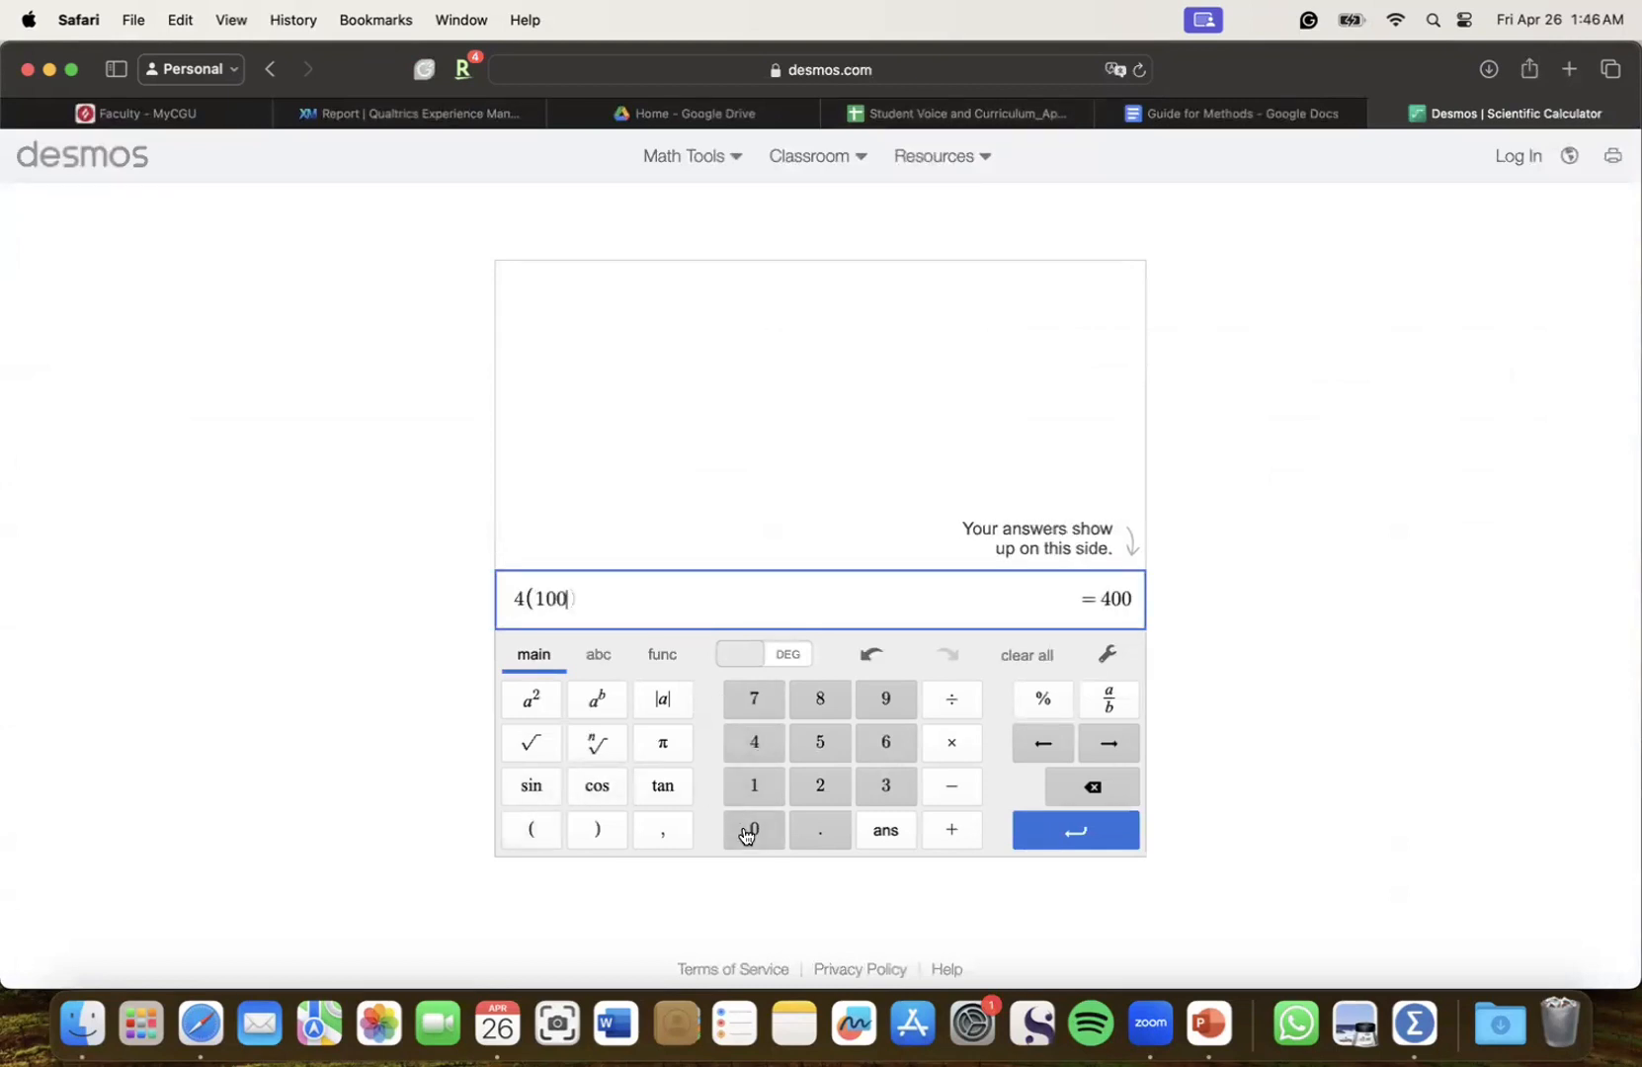
{"action": "left_click", "coordinate": [532, 703]}
{"action": "left_click", "coordinate": [963, 788]}
Copy the squared-percentage total from G7 of the IQV sheet into the Desmos expression, completing the numerator 4(100^2 − 4839.3508)
{"action": "left_click", "coordinate": [978, 113]}
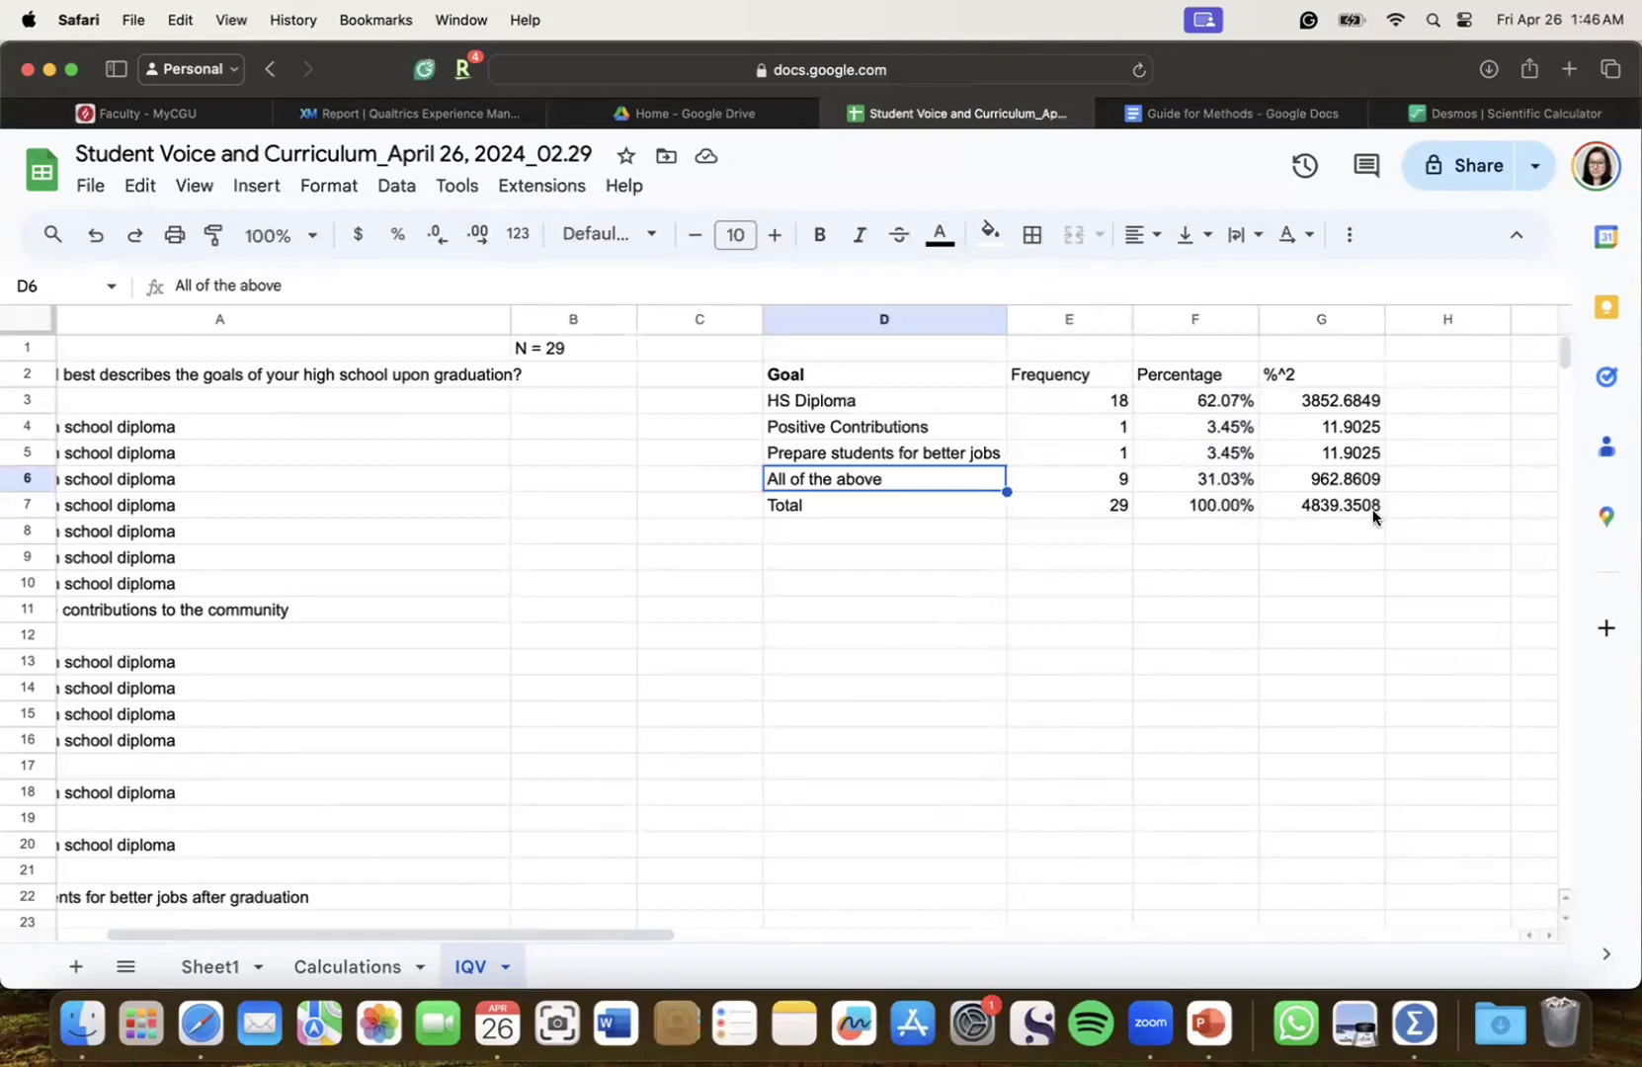
{"action": "left_click", "coordinate": [1327, 506]}
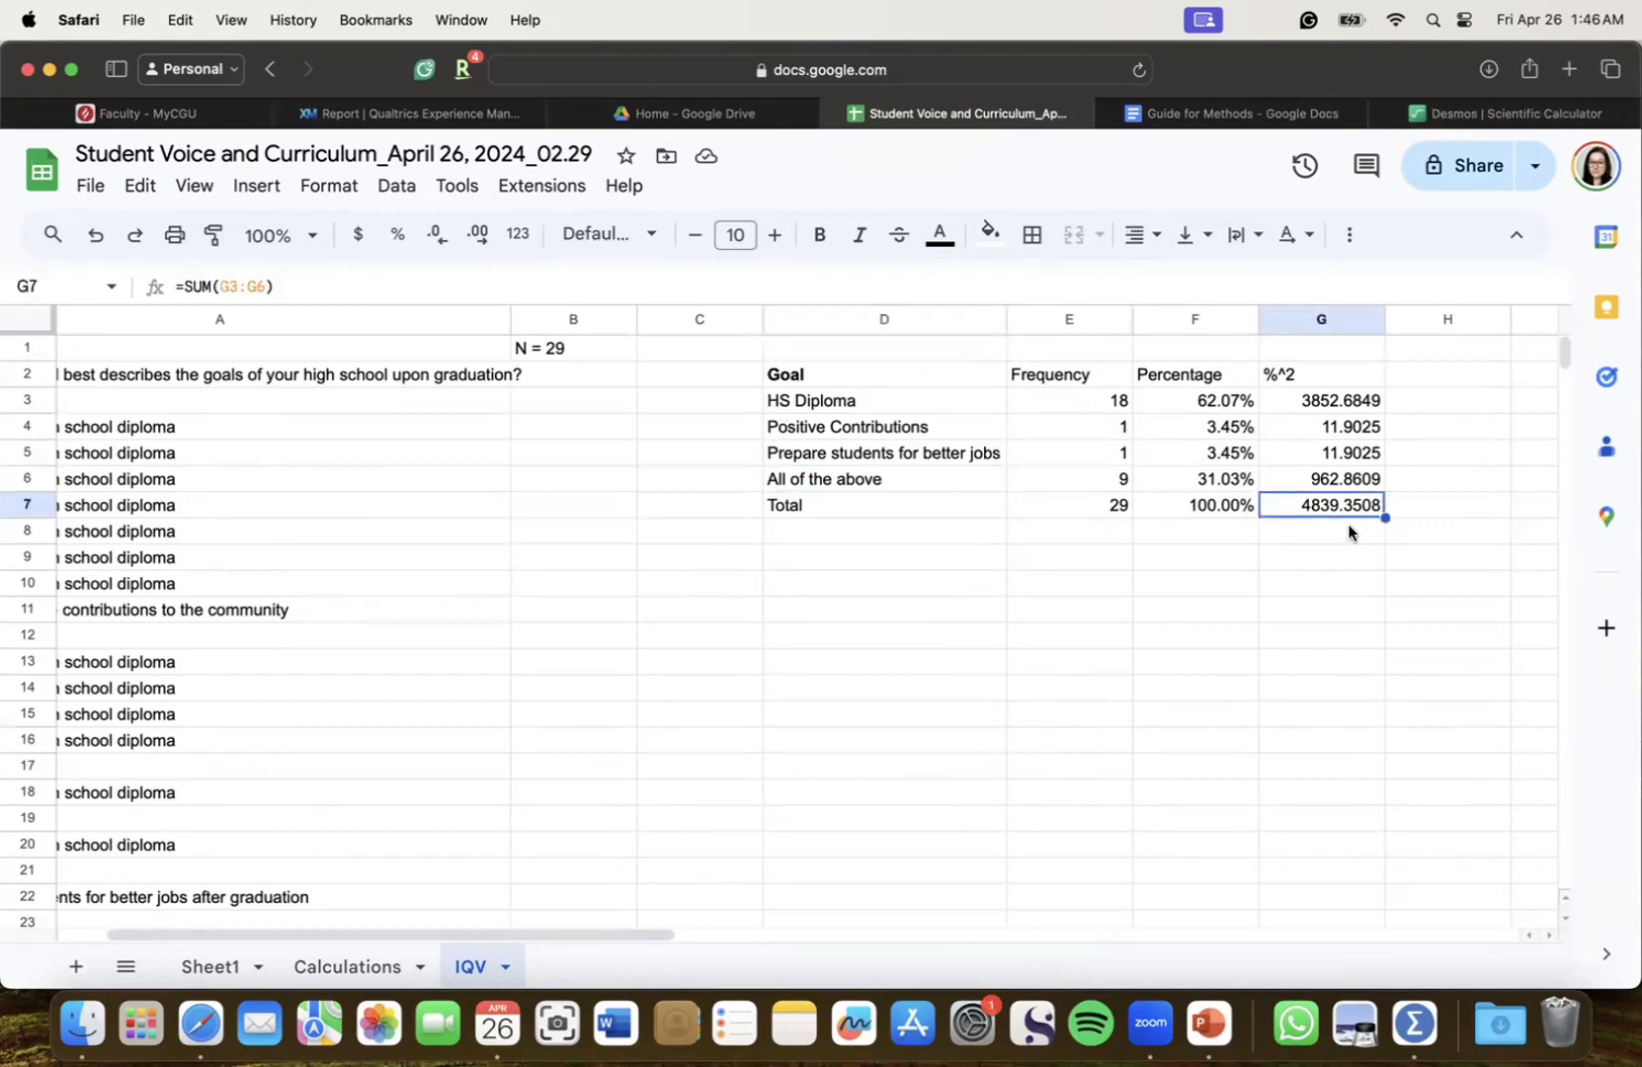
{"action": "right_click", "coordinate": [1353, 510]}
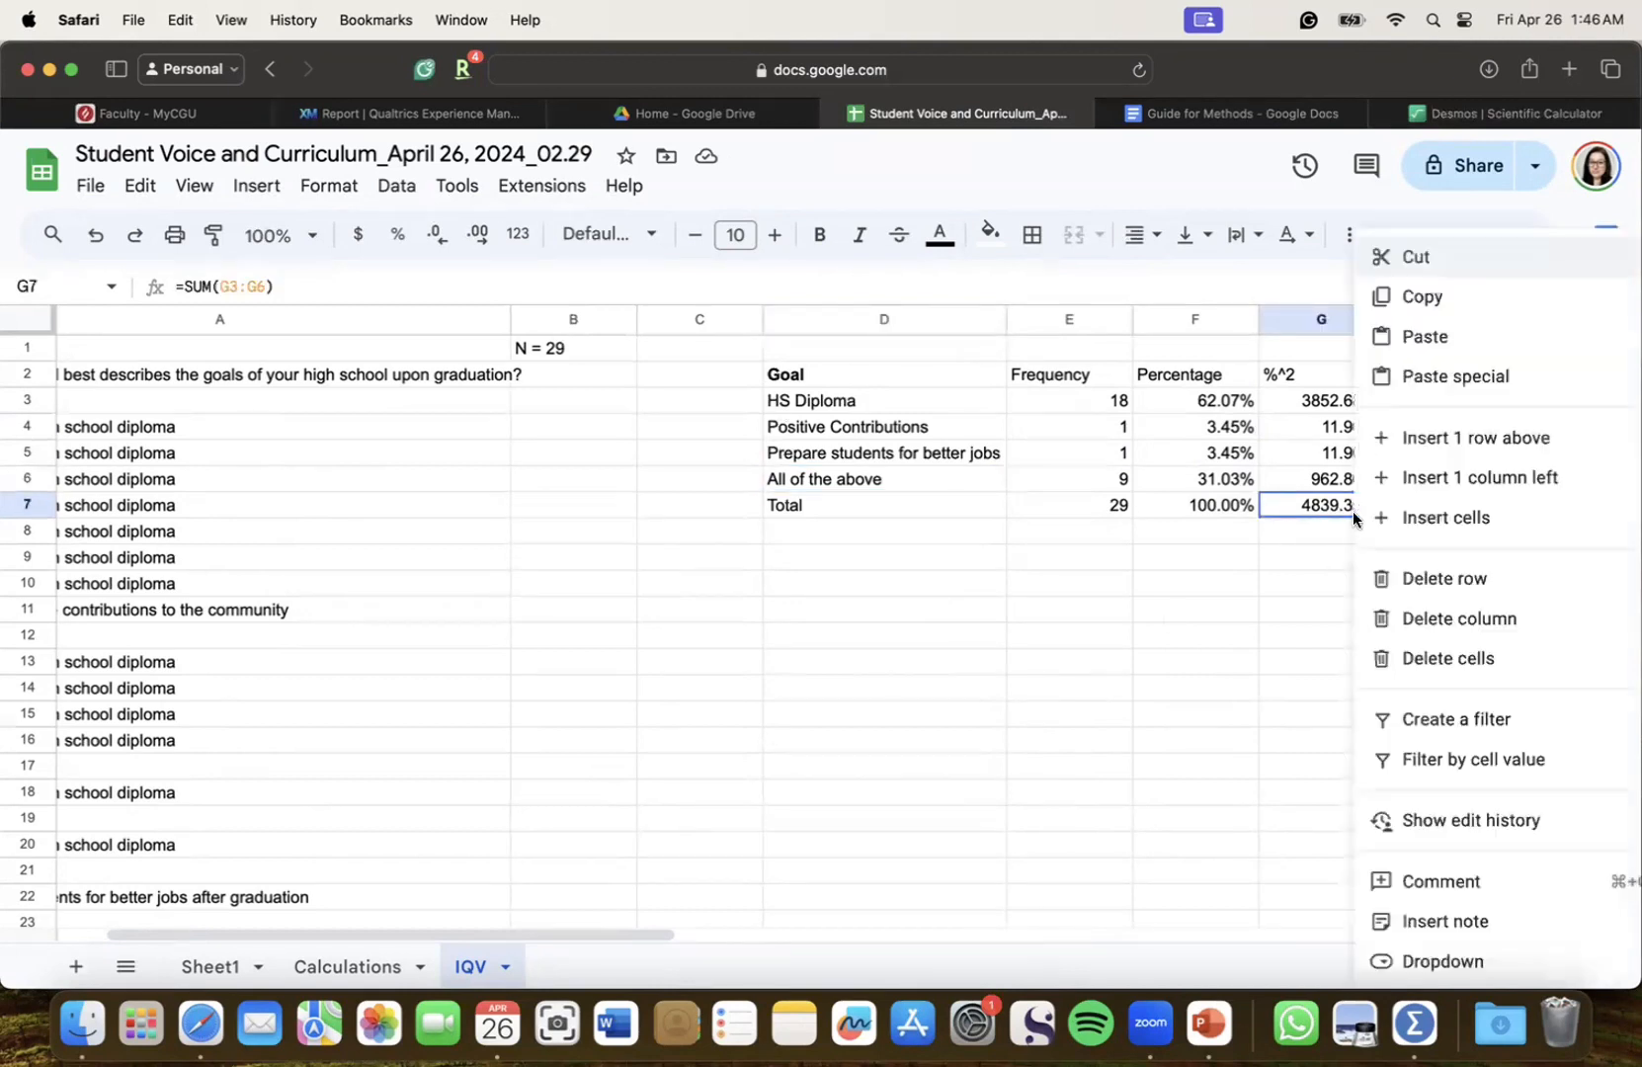
{"action": "left_click", "coordinate": [1419, 306]}
{"action": "left_click", "coordinate": [1505, 113]}
{"action": "type", "text": "4839.3508"}
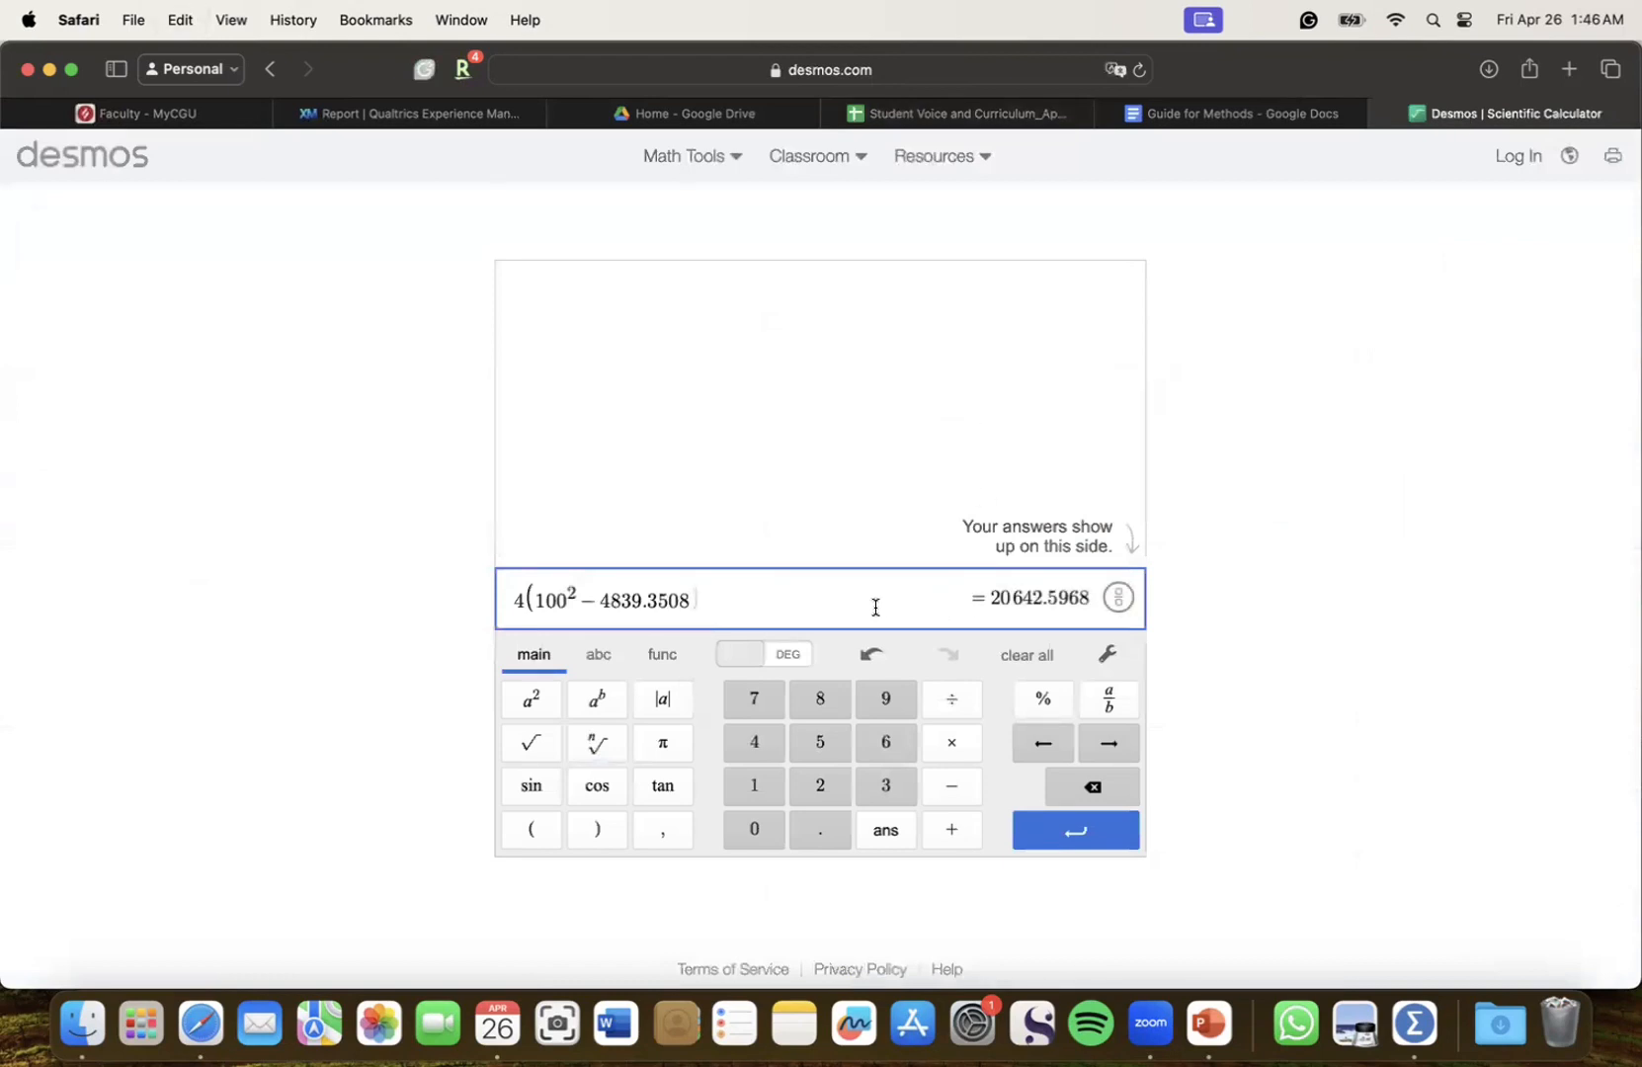
{"action": "key", "text": "Return"}
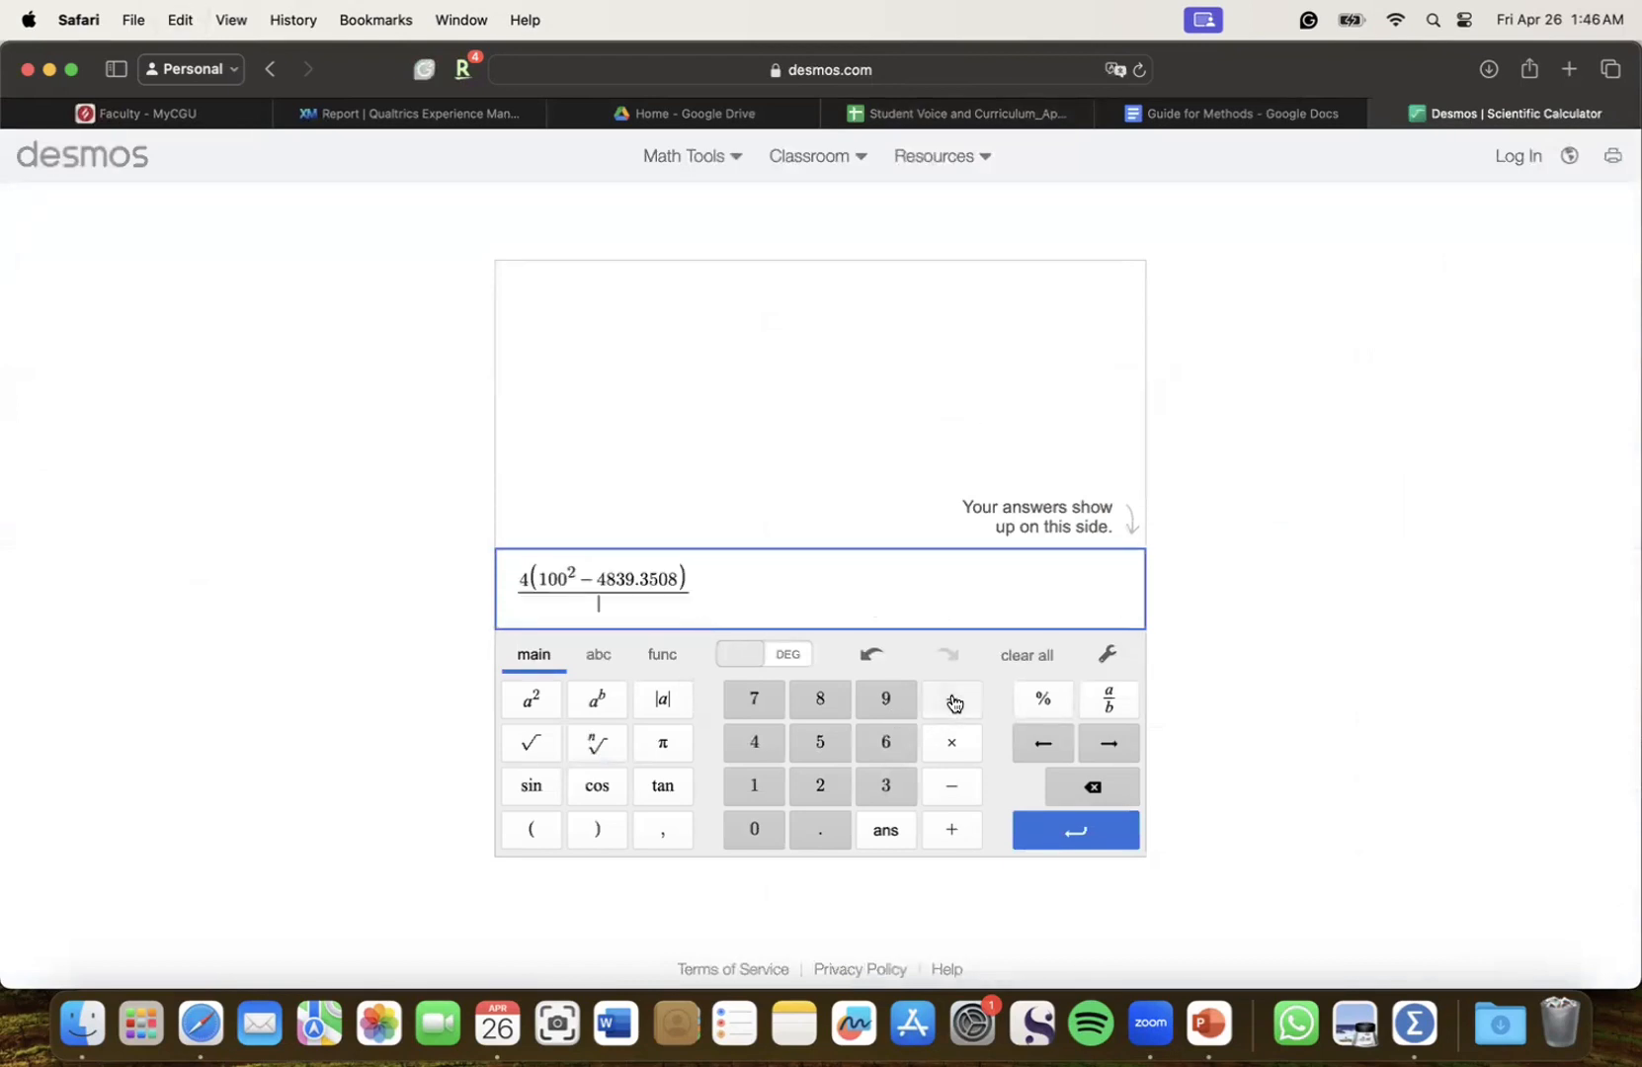
Enter 100^2(4 − 1) as the denominator of the IQV fraction and evaluate the expression
{"action": "left_click", "coordinate": [756, 786]}
{"action": "left_click", "coordinate": [754, 829]}
{"action": "left_click", "coordinate": [754, 829]}
{"action": "left_click", "coordinate": [531, 698]}
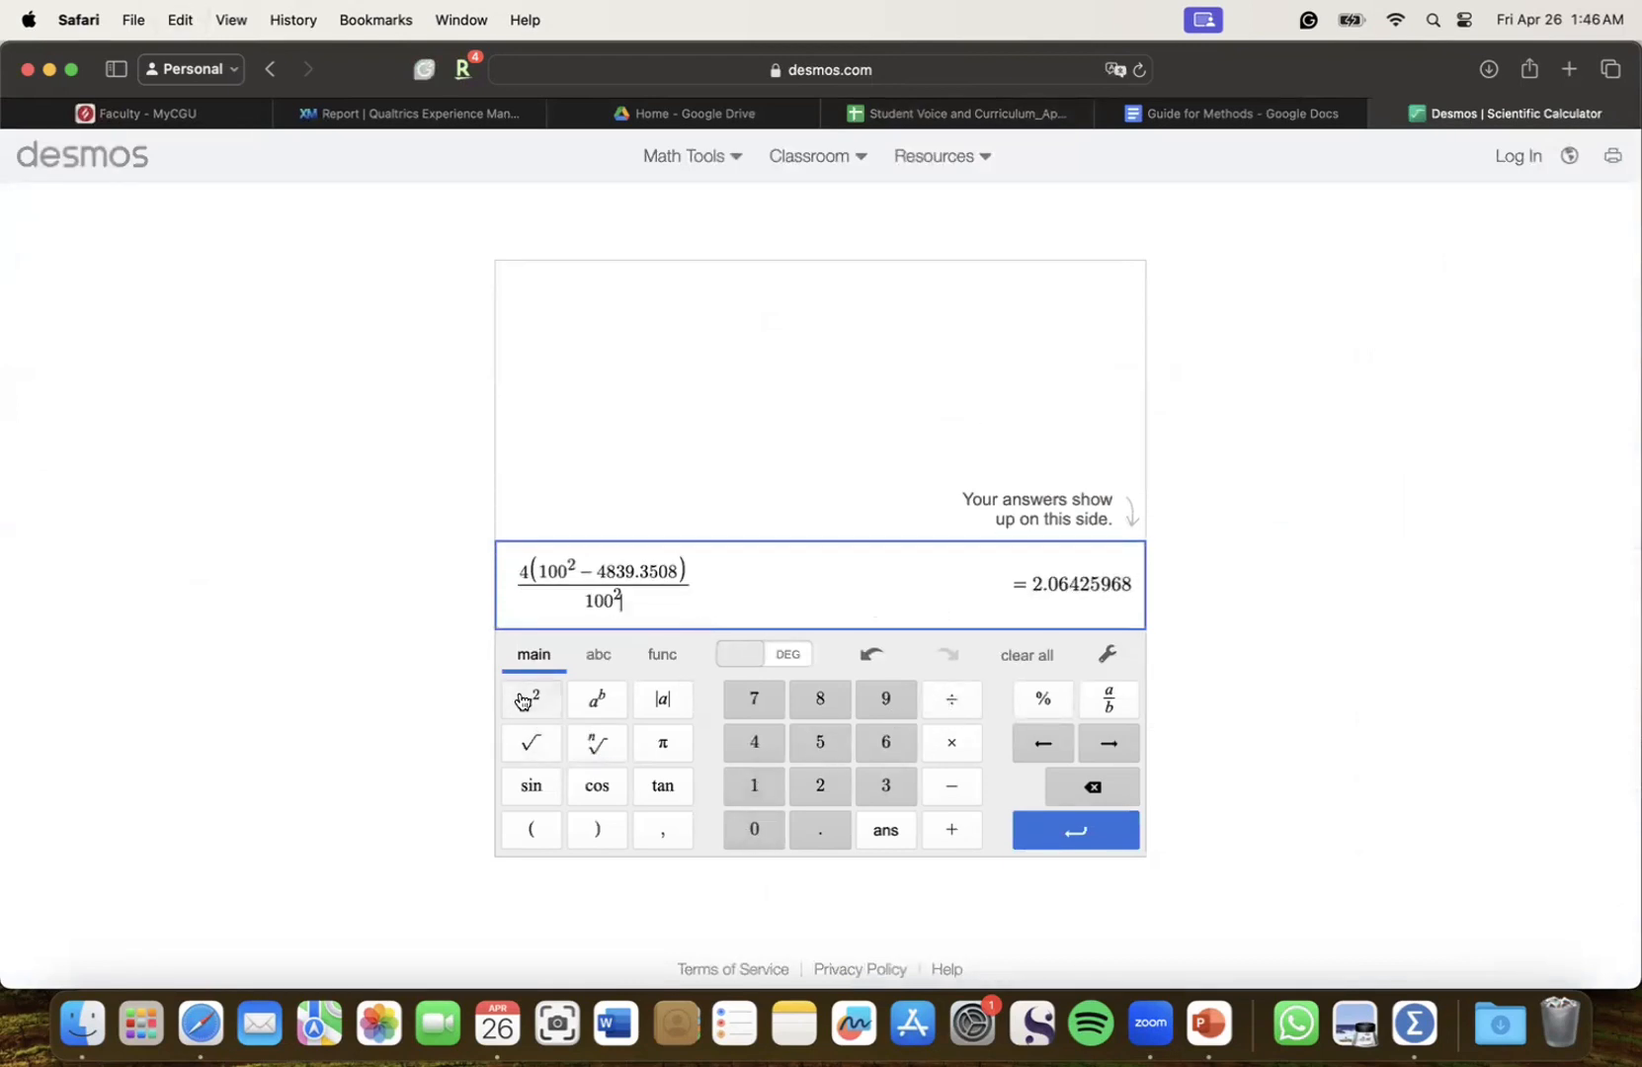
{"action": "left_click", "coordinate": [531, 829]}
{"action": "left_click", "coordinate": [755, 748]}
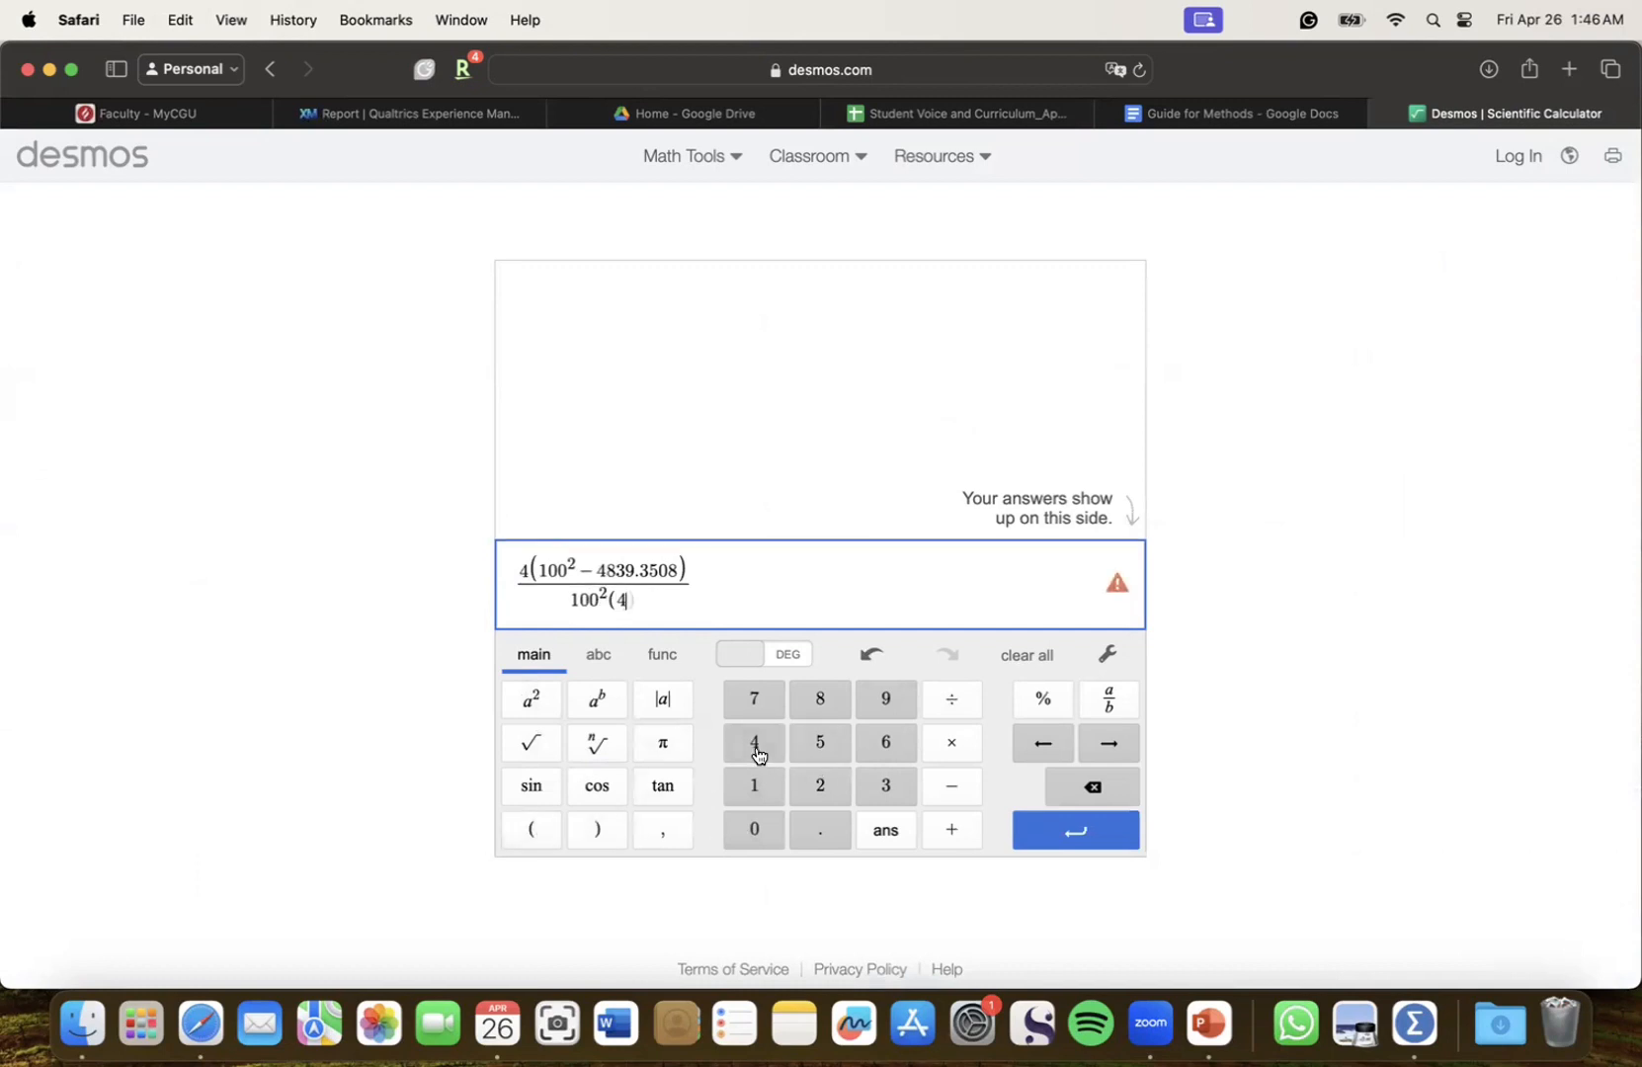
{"action": "left_click", "coordinate": [952, 785]}
{"action": "left_click", "coordinate": [754, 785]}
{"action": "left_click", "coordinate": [599, 830]}
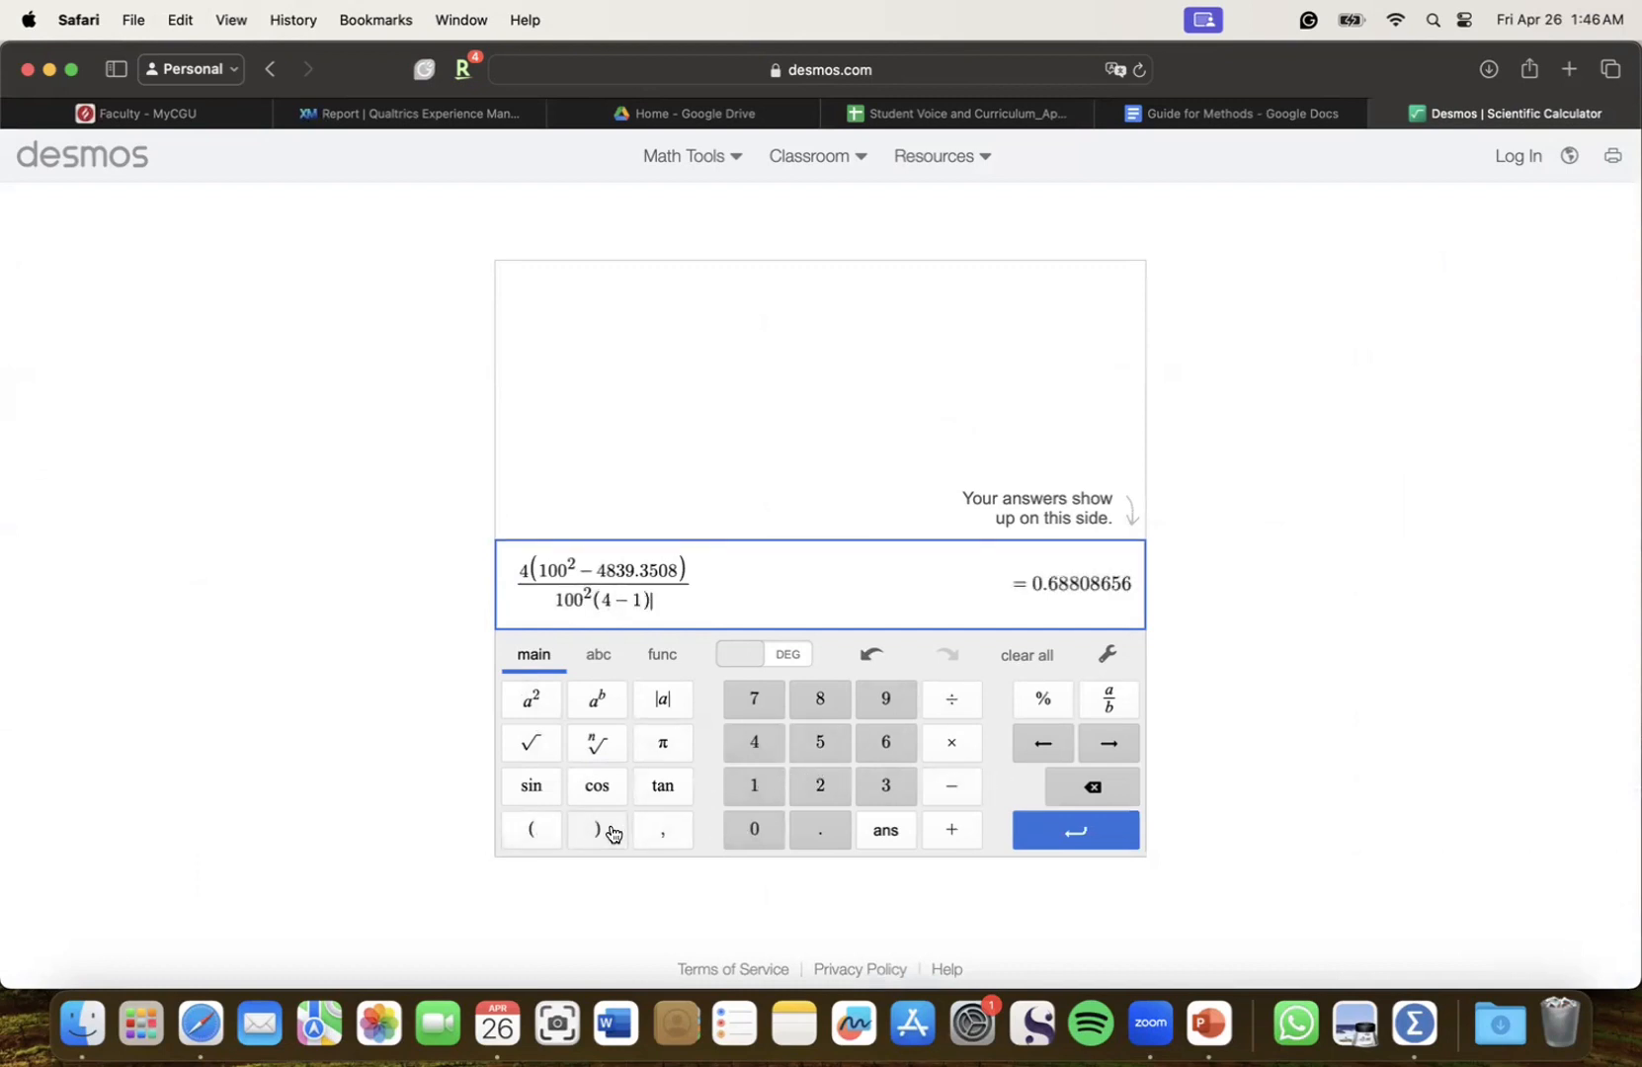
{"action": "left_click", "coordinate": [1077, 832]}
Copy the calculator result into E9 of the IQV sheet as 0.68808656, with the label IQV in D9
{"action": "double_click", "coordinate": [1049, 524]}
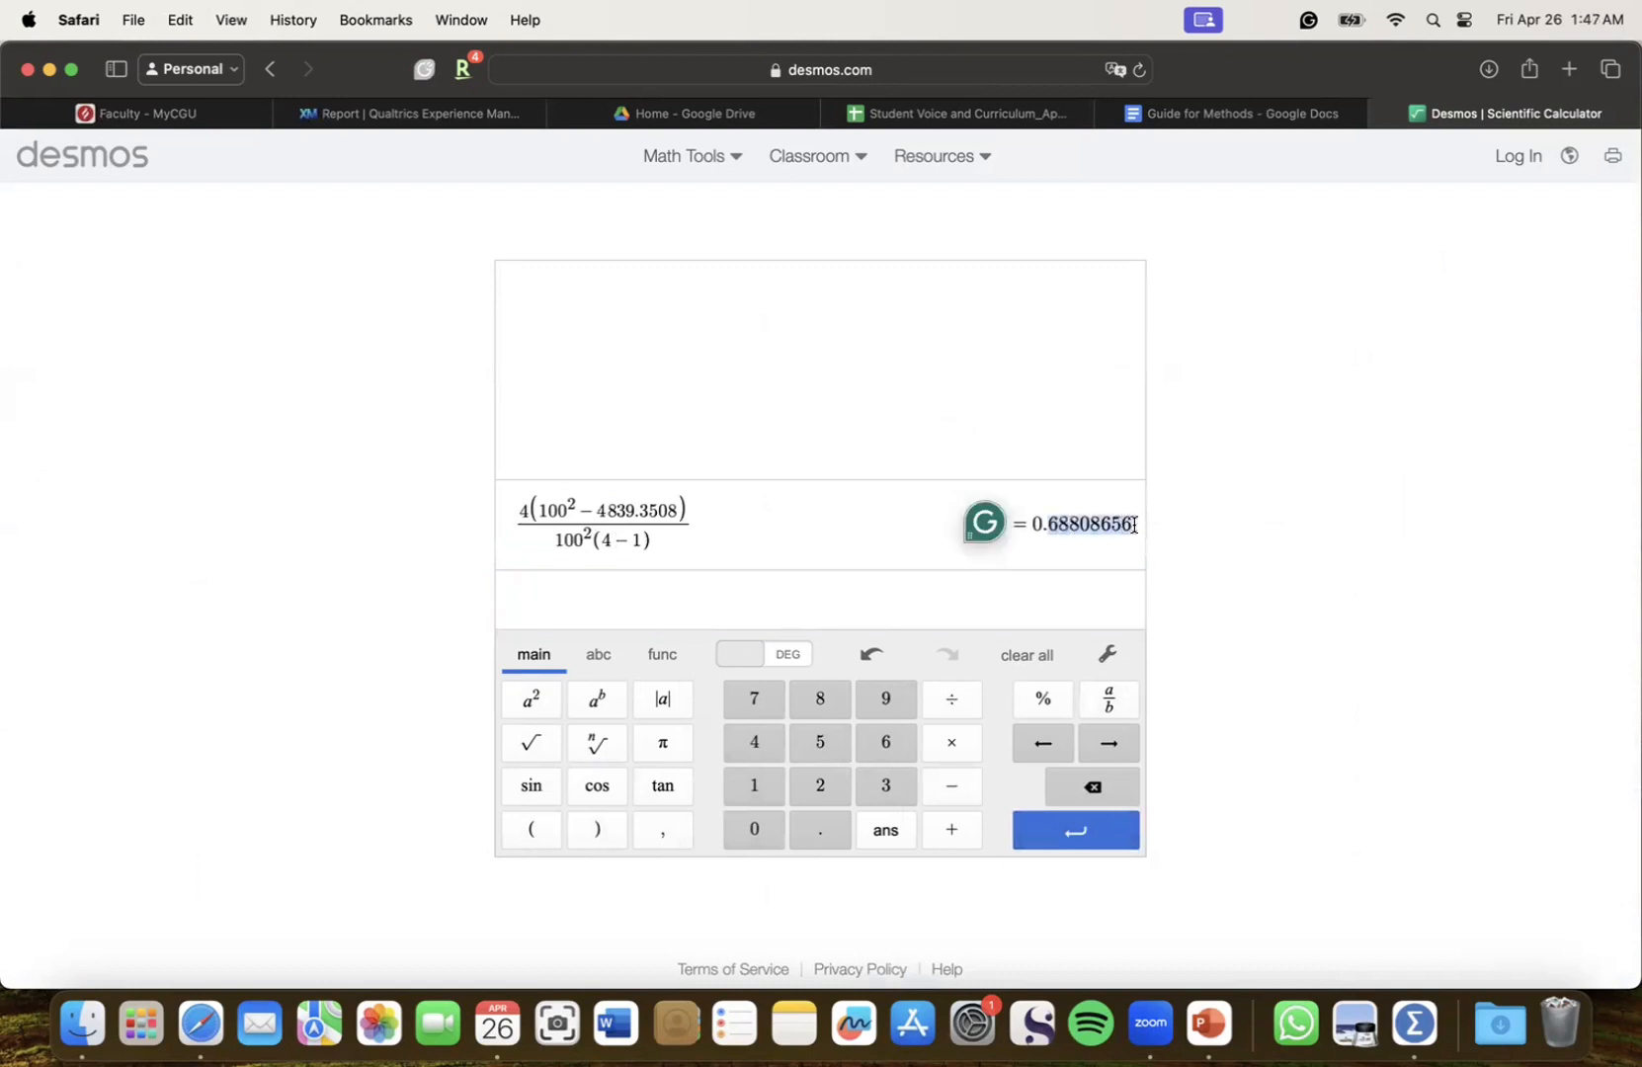
{"action": "key", "text": "super+c"}
{"action": "left_click", "coordinate": [991, 116]}
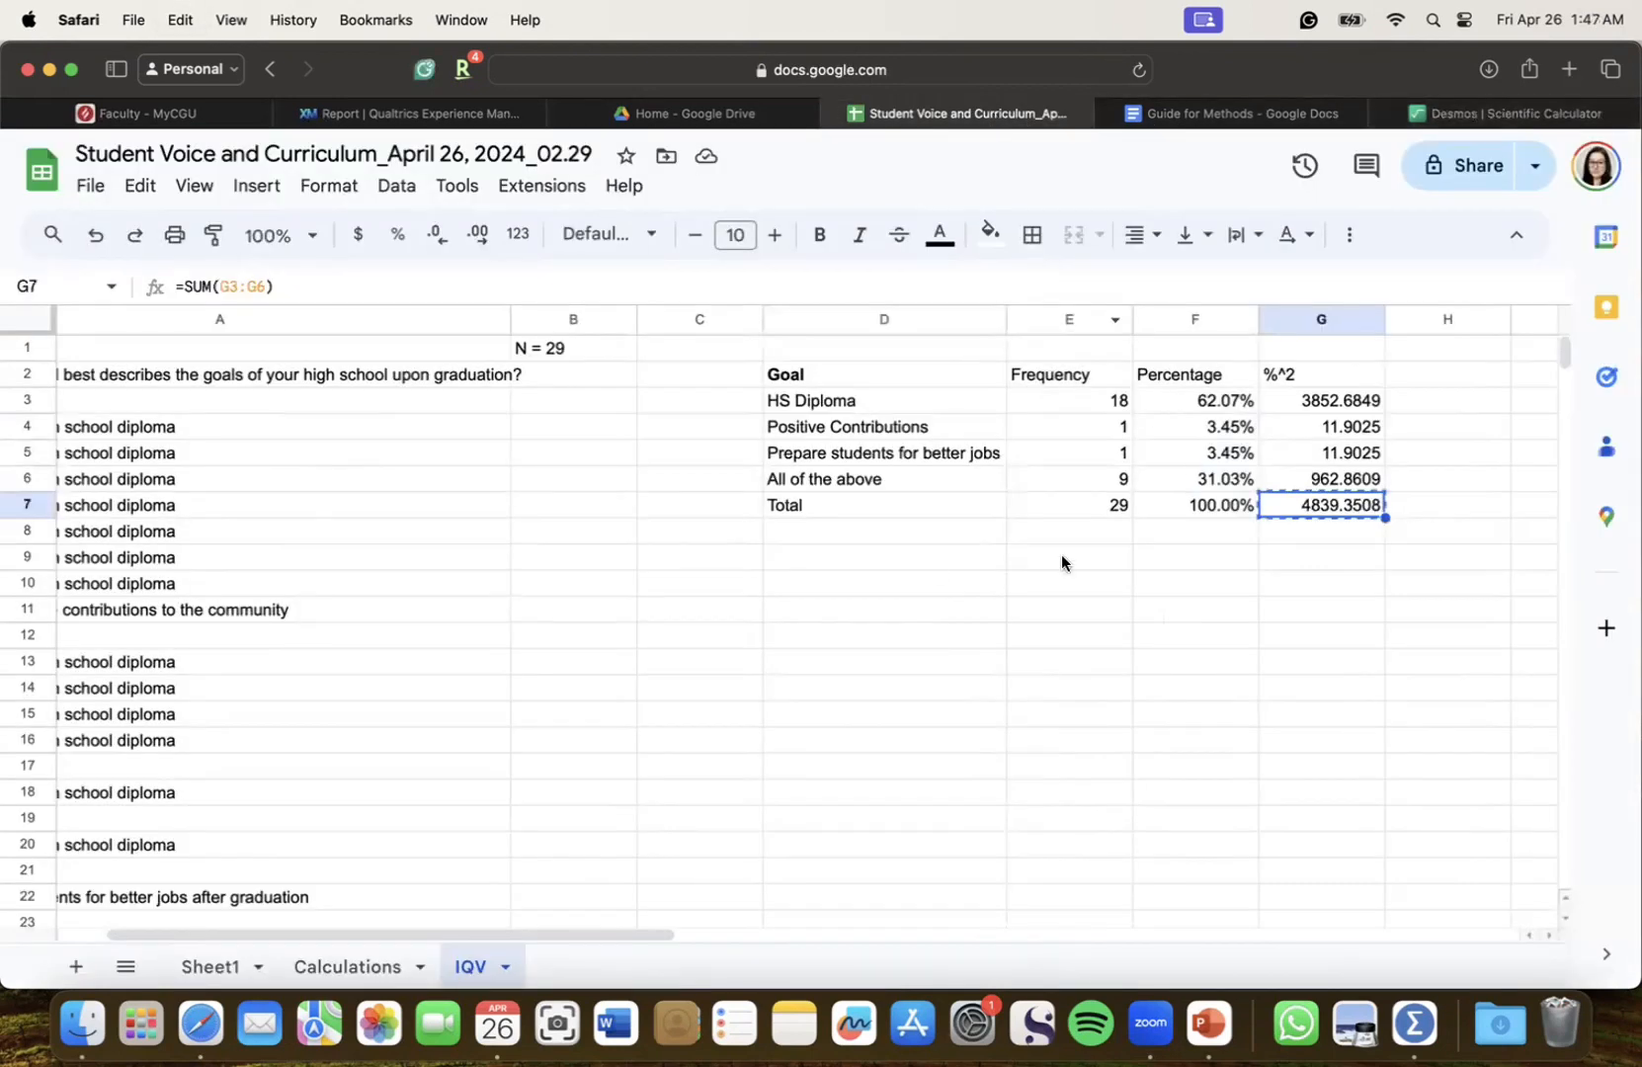
{"action": "left_click", "coordinate": [924, 564]}
{"action": "key", "text": "Return"}
{"action": "type", "text": "IQ"}
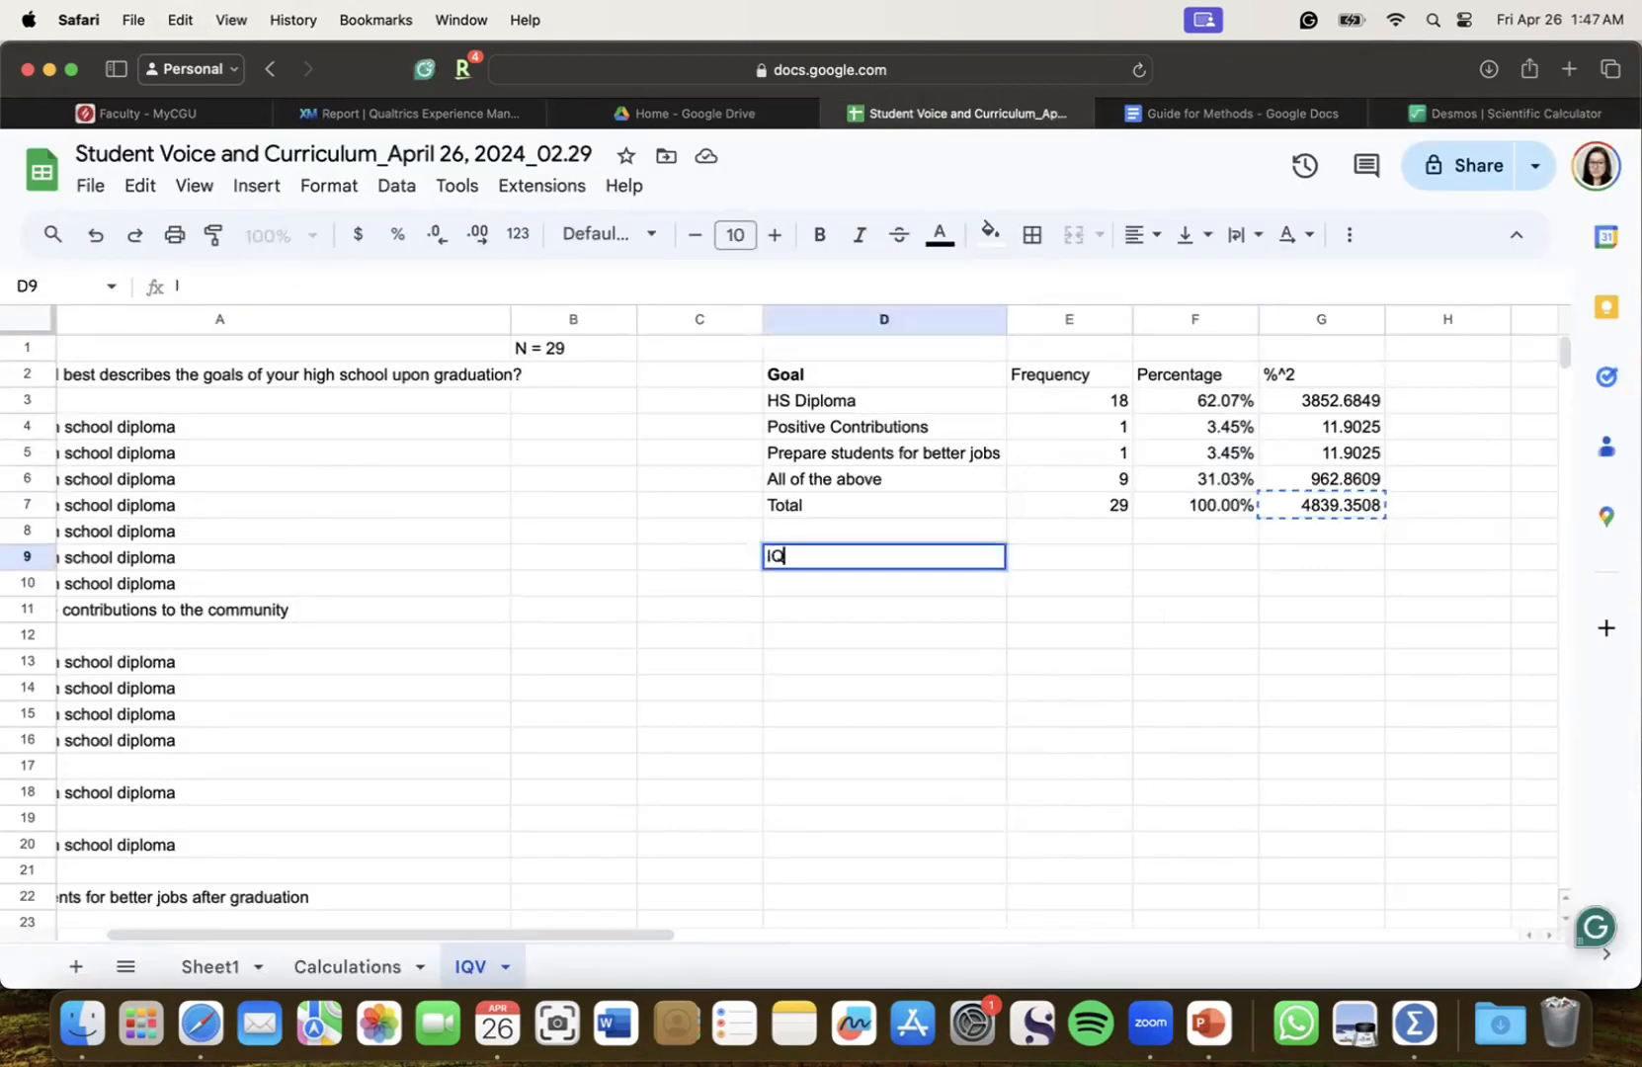
{"action": "type", "text": "V"}
{"action": "left_click", "coordinate": [1060, 559]}
{"action": "key", "text": "super+v"}
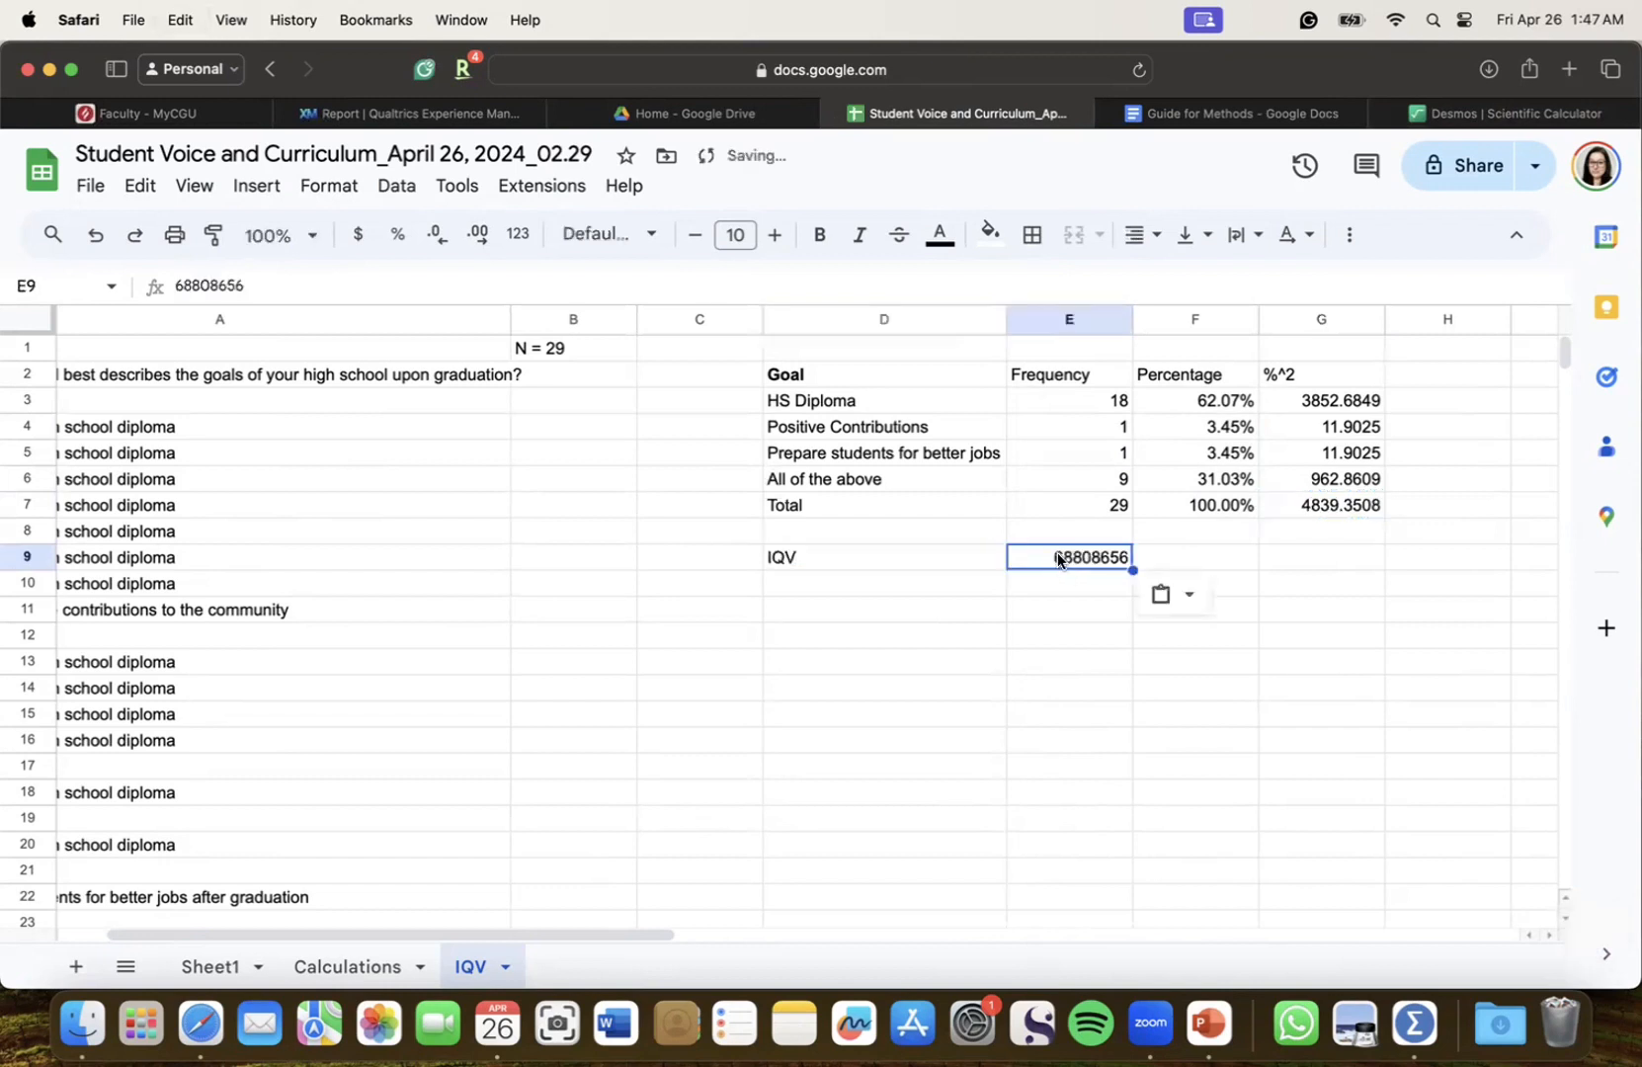
{"action": "double_click", "coordinate": [1053, 558]}
{"action": "type", "text": "0."}
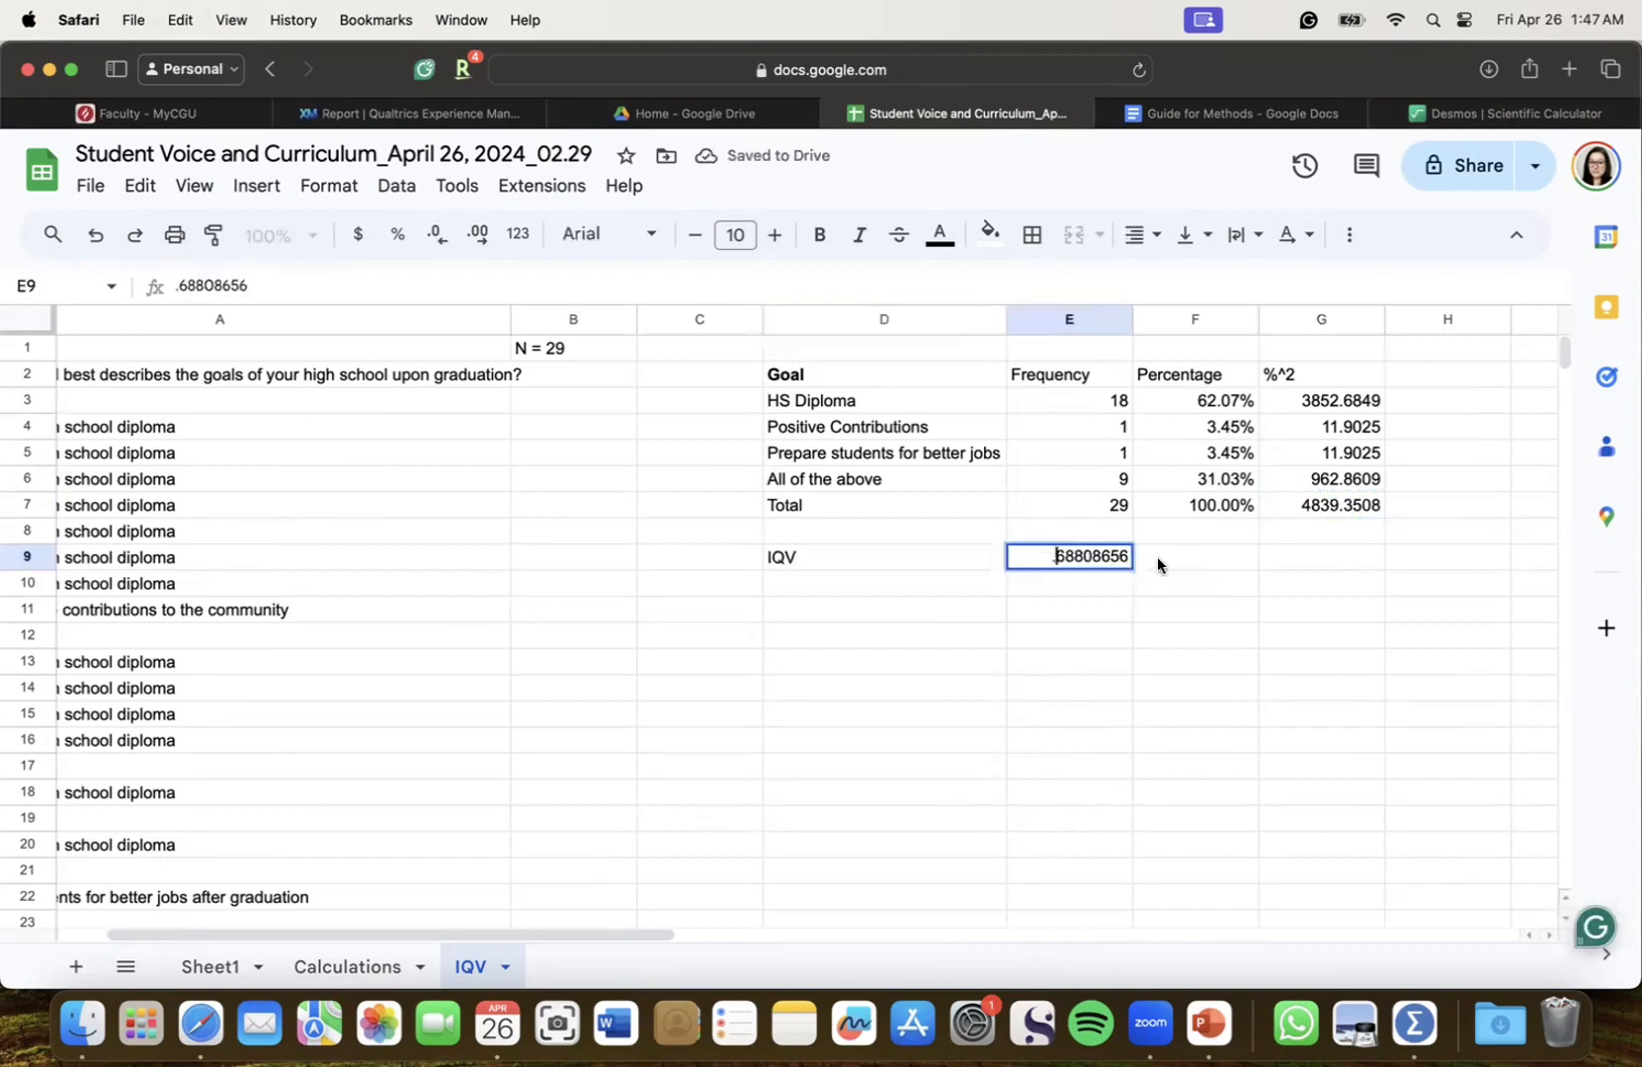
Enter the rounded IQV of 69% in F9
{"action": "left_click", "coordinate": [1161, 560]}
{"action": "type", "text": "69"}
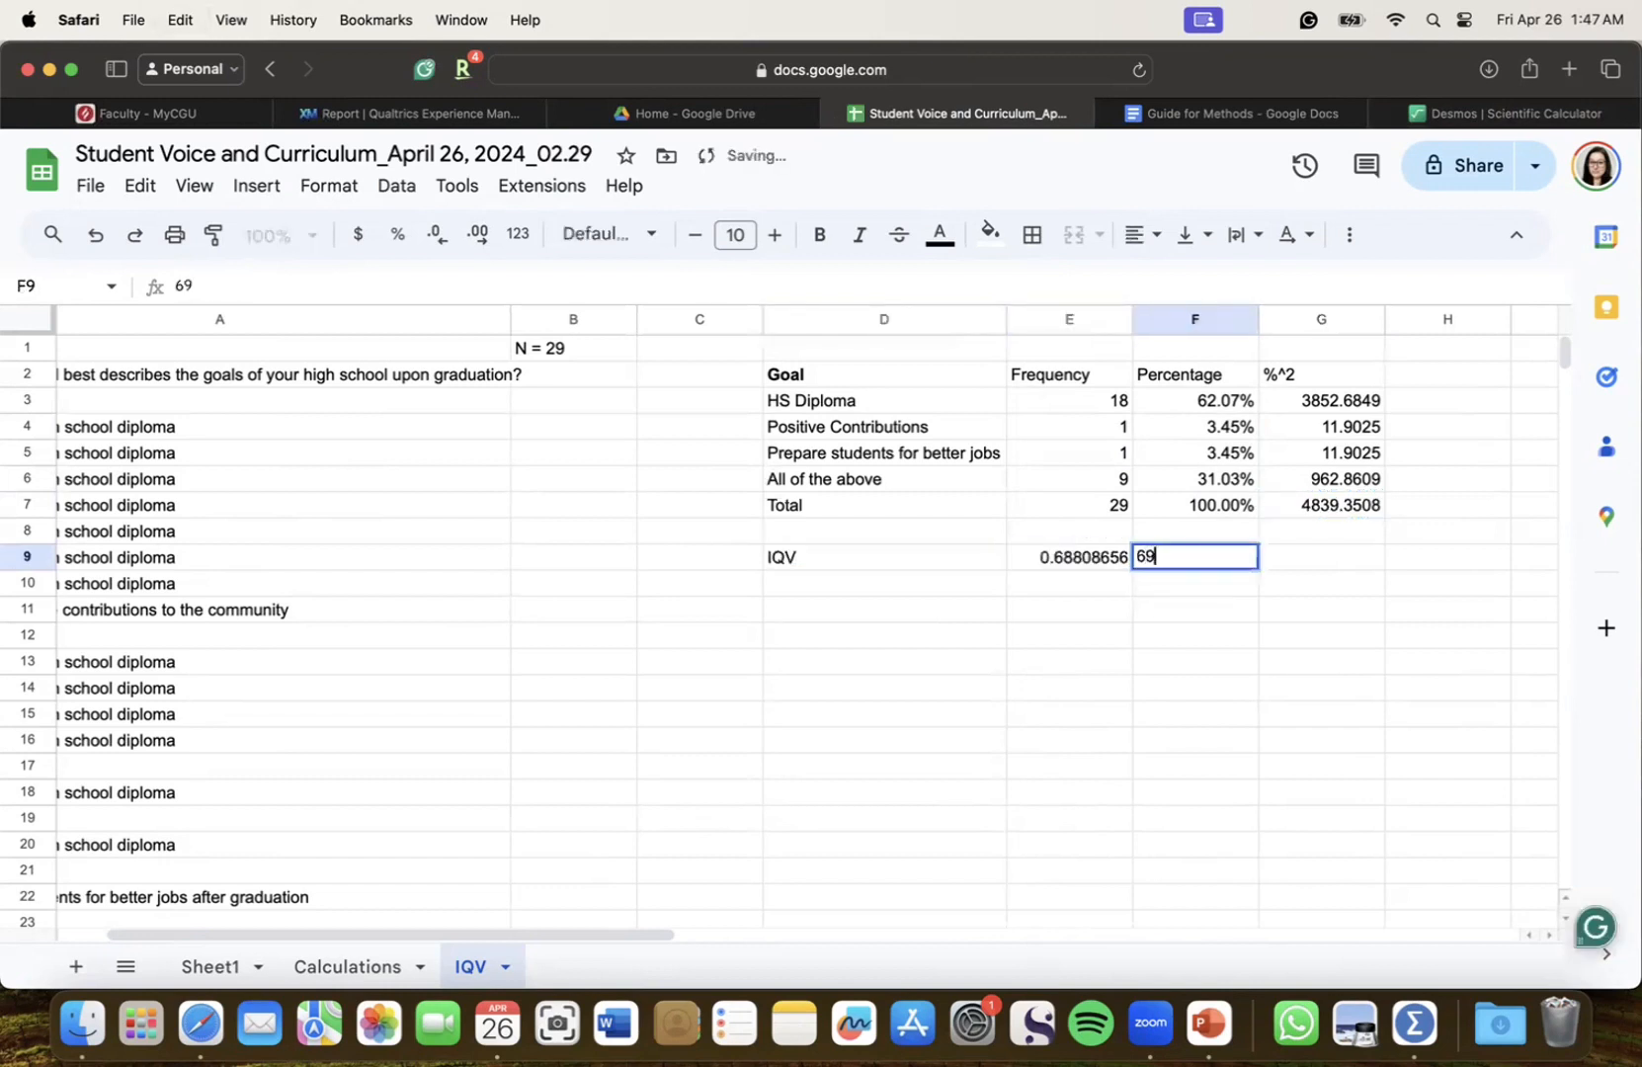
{"action": "left_click", "coordinate": [1163, 635]}
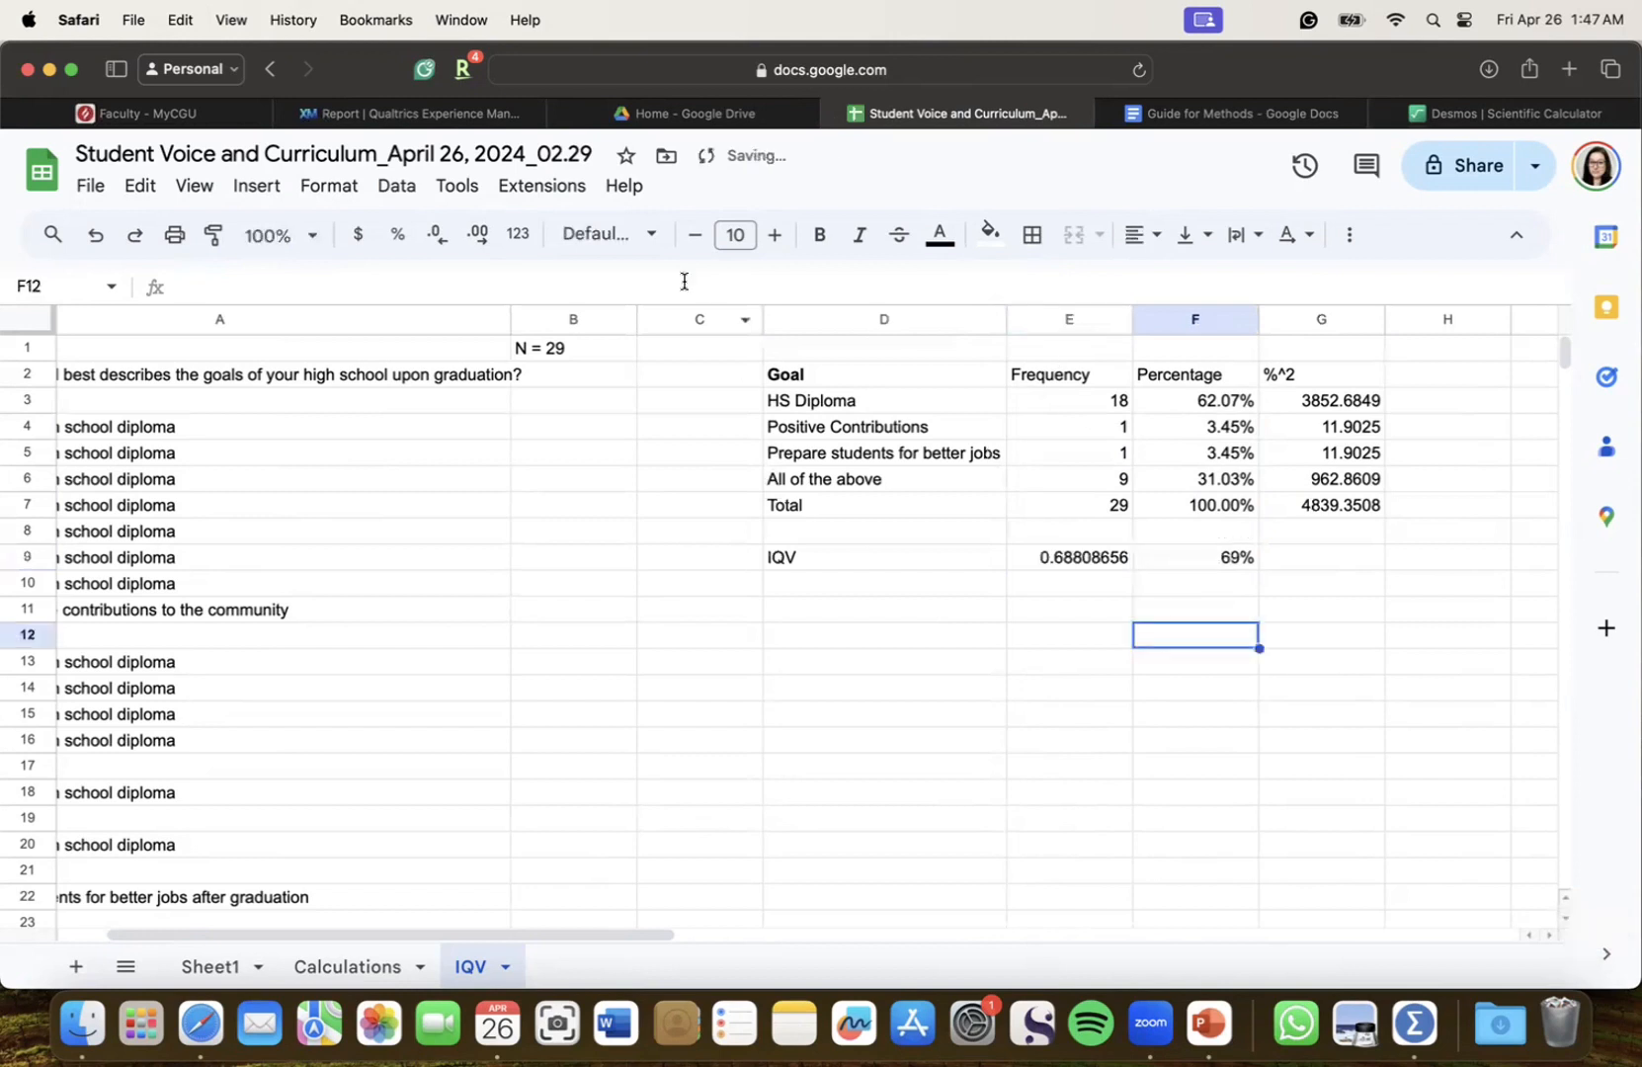
Switch to the Guide for Methods document and add a non-italic line below the Table 4 title
{"action": "left_click", "coordinate": [1221, 115]}
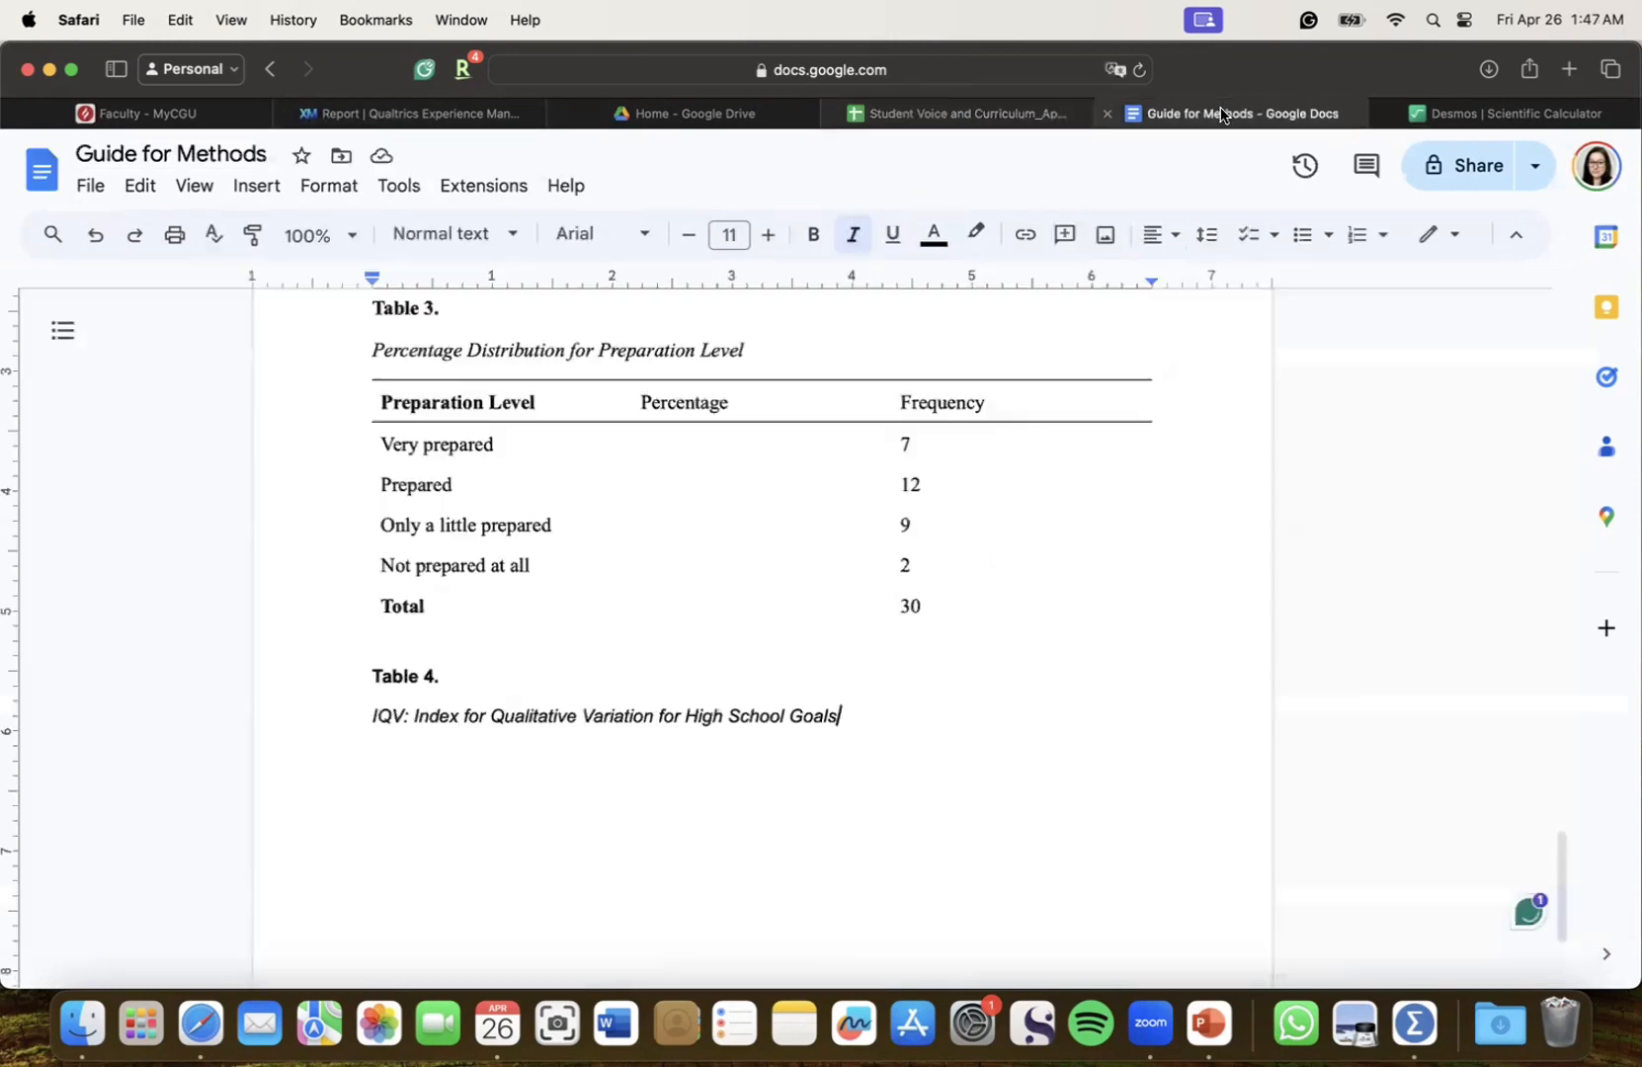
{"action": "scroll", "coordinate": [906, 729], "scroll_direction": "down", "scroll_amount": 2}
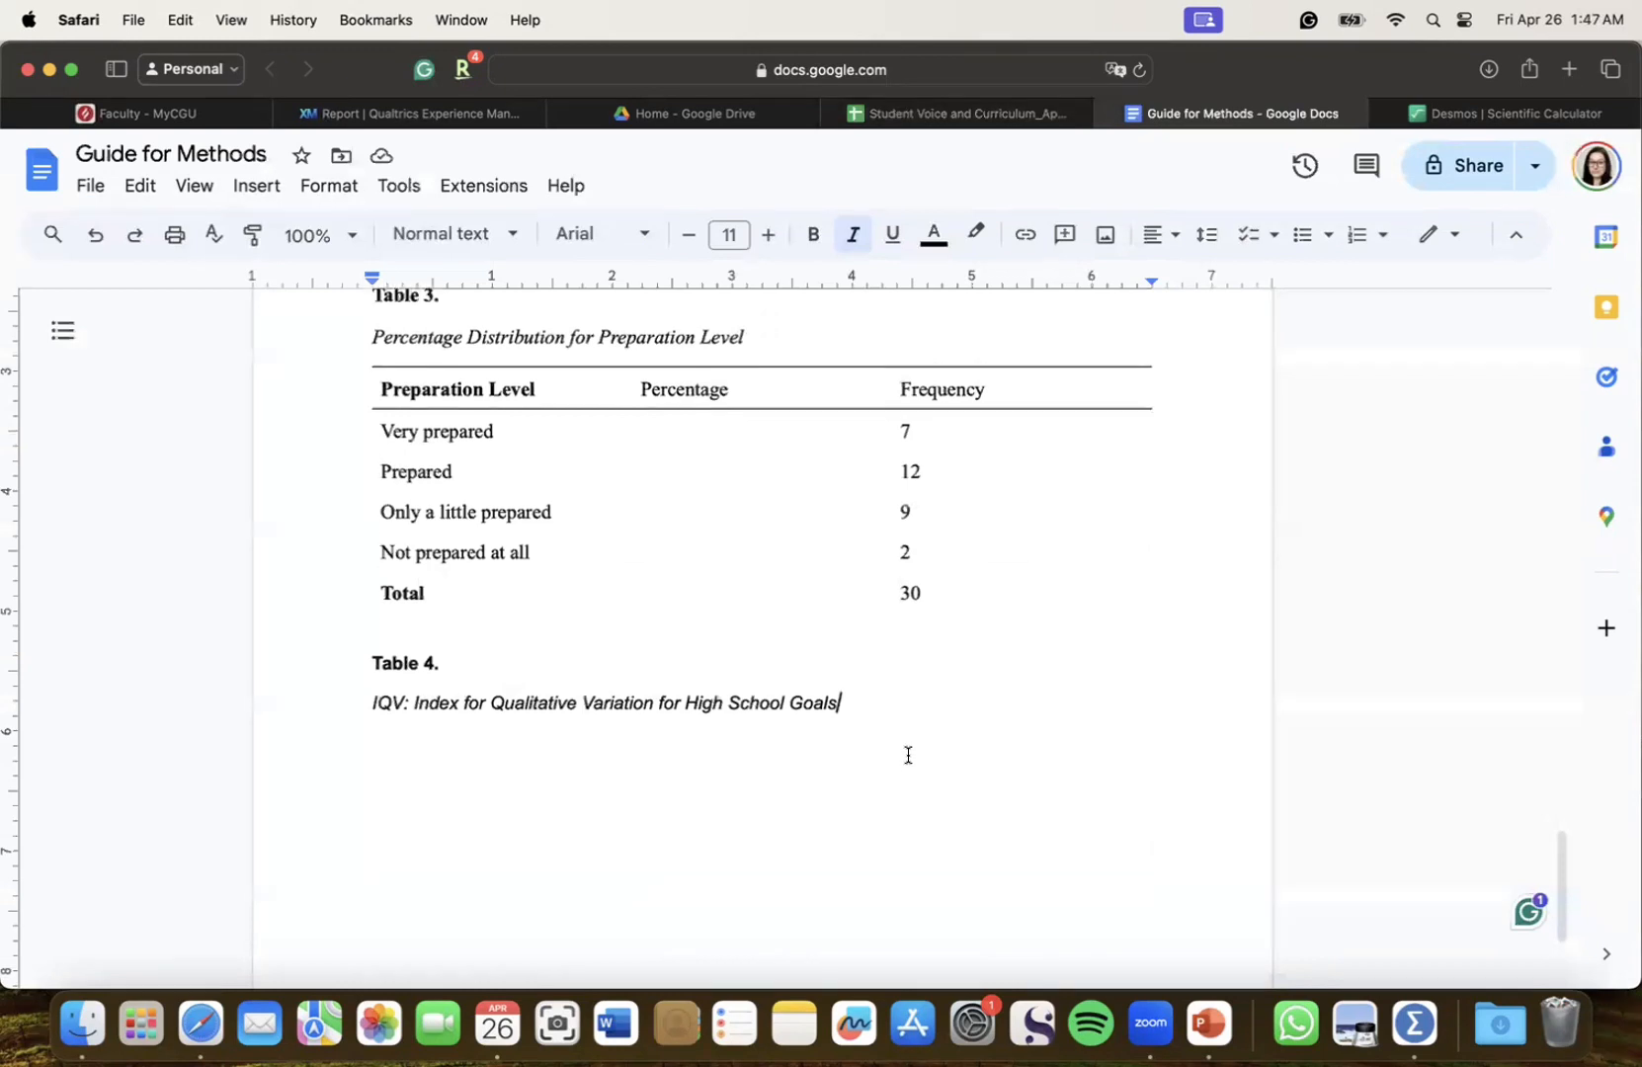
{"action": "key", "text": "Return"}
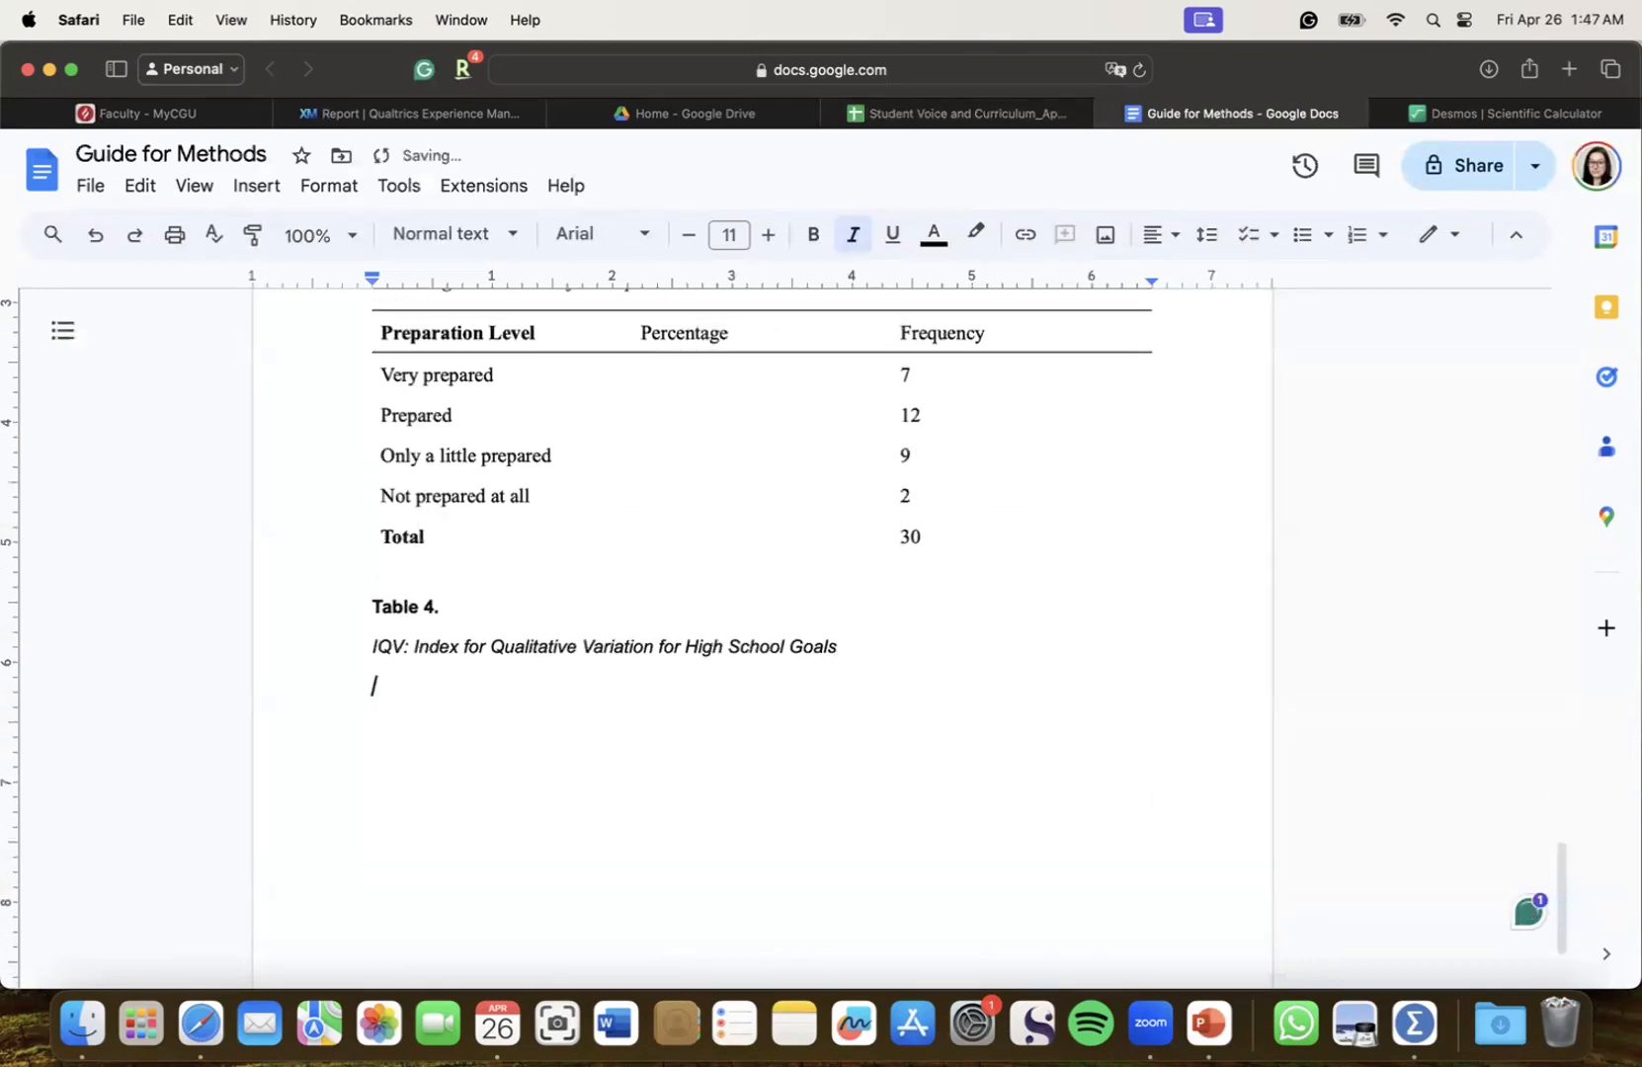
{"action": "key", "text": "super+i"}
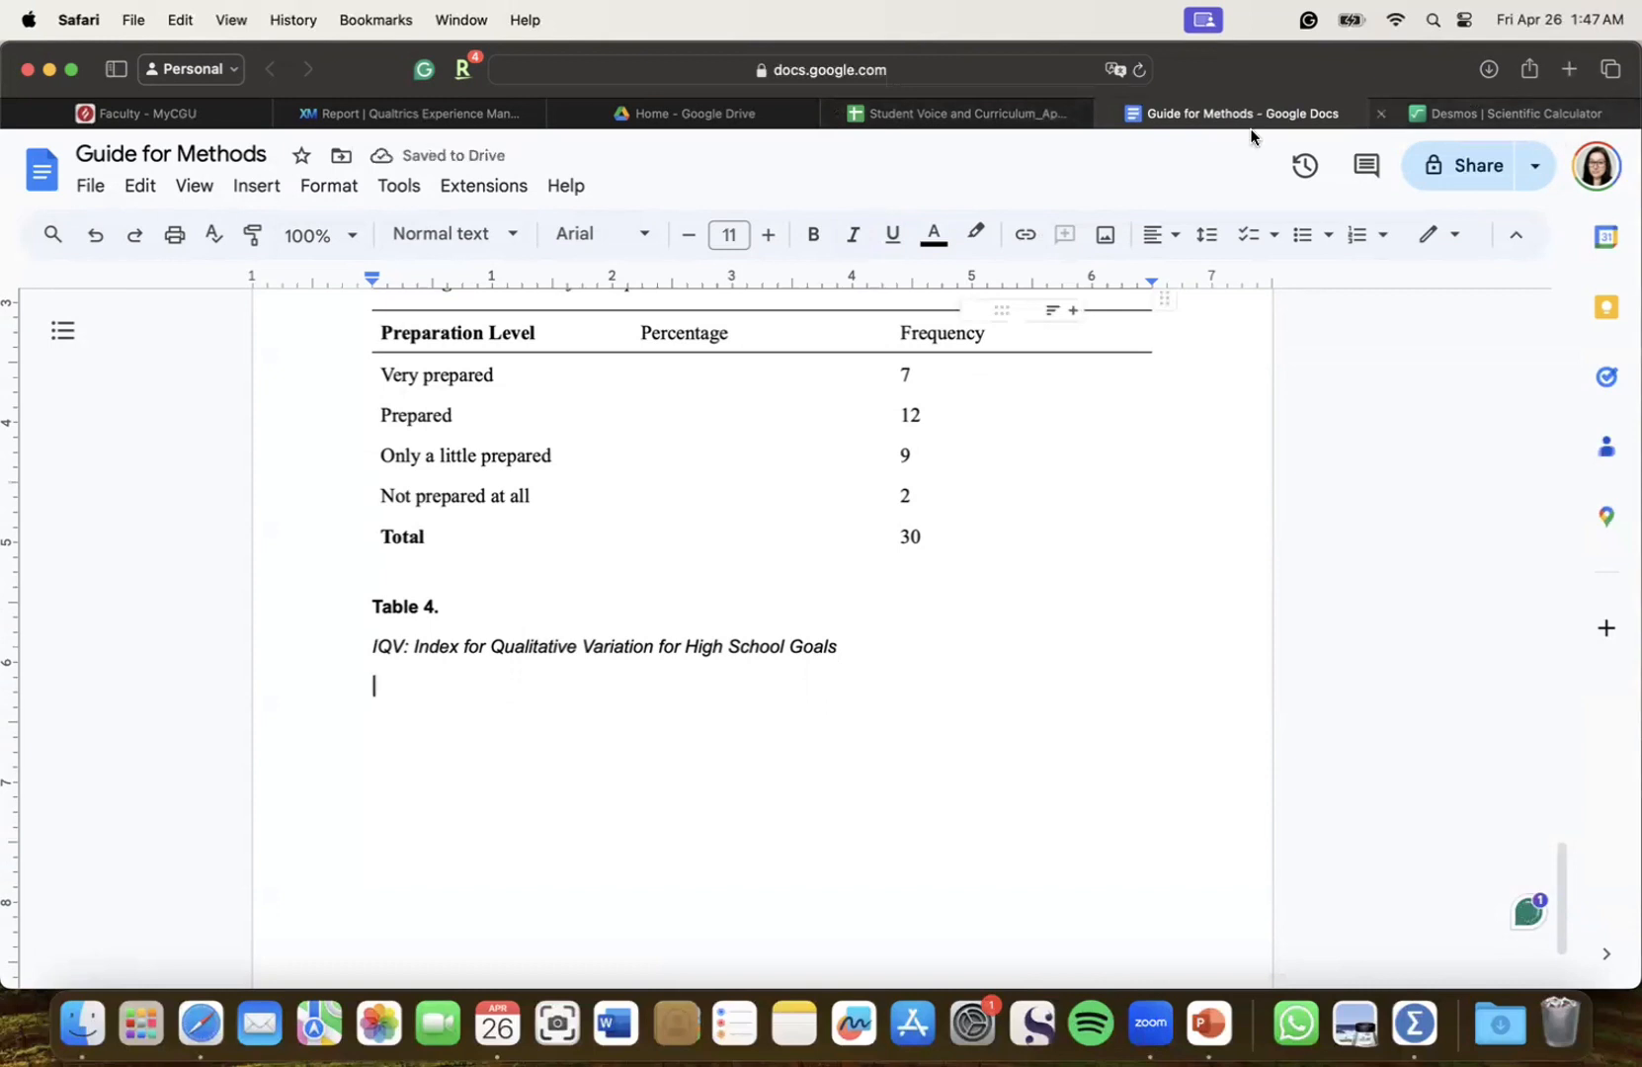
Review the column headings and goal rows in the IQV sheet to determine the size of the document table
{"action": "left_click", "coordinate": [994, 116]}
{"action": "left_click", "coordinate": [928, 376]}
{"action": "left_click", "coordinate": [1127, 385]}
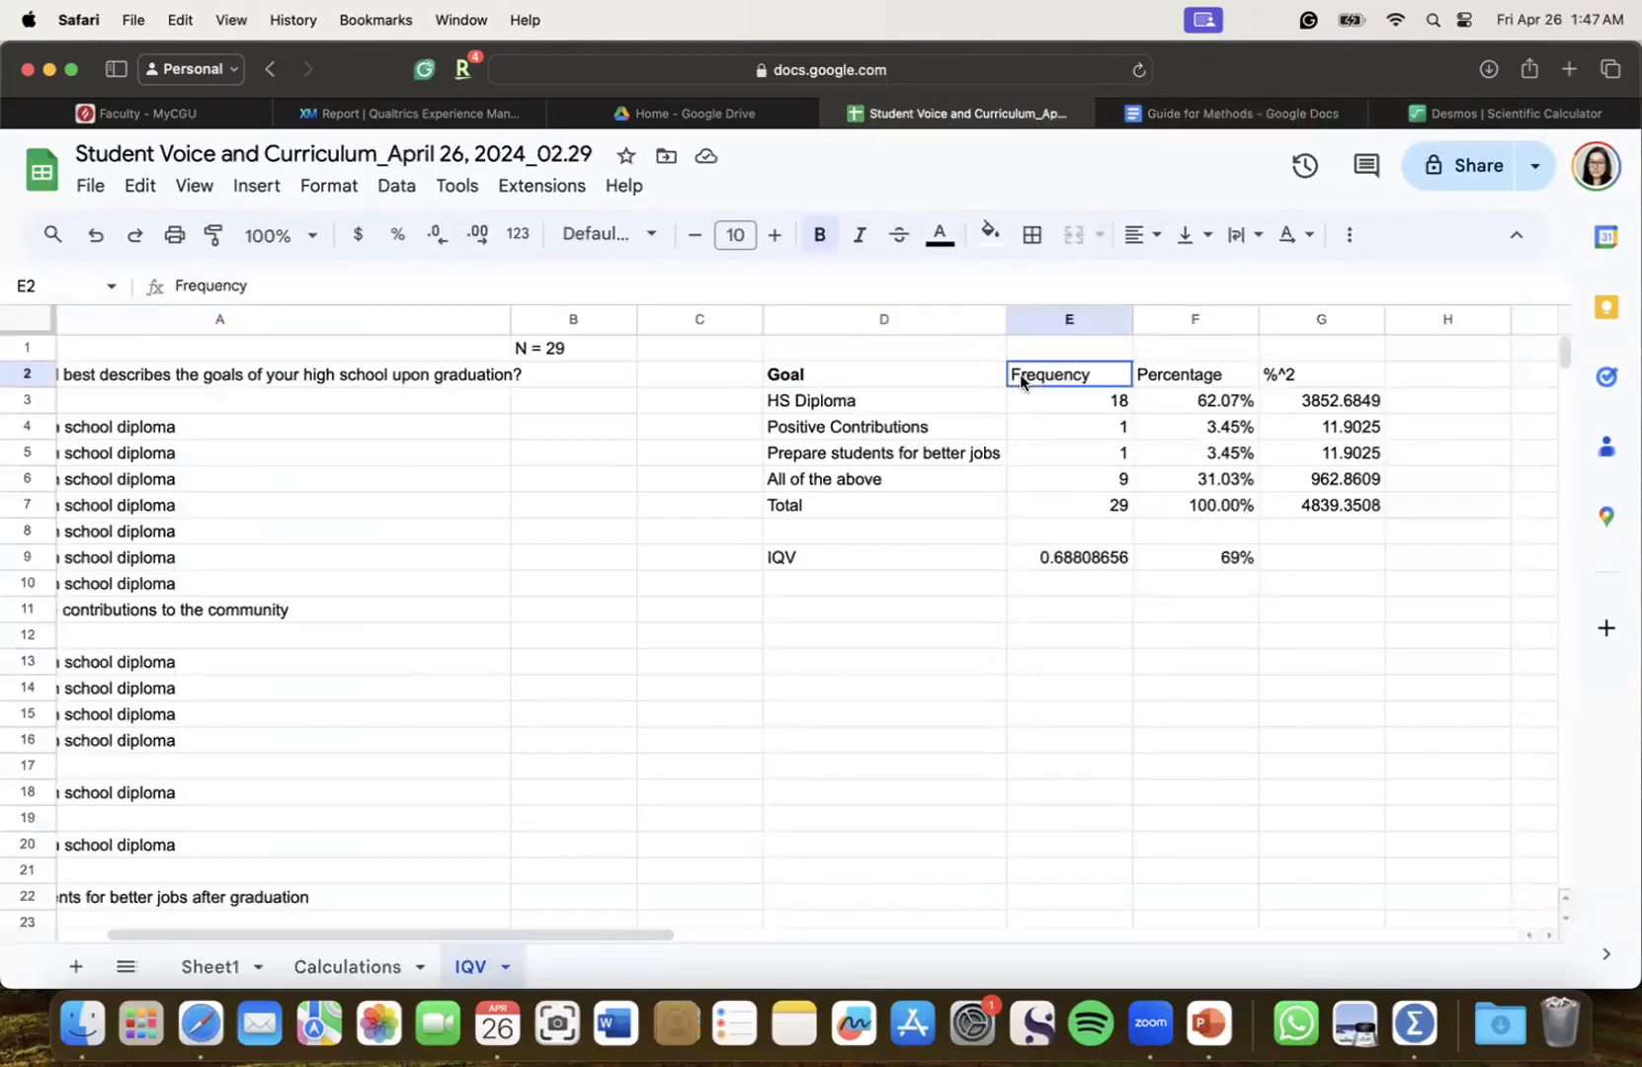
{"action": "left_click", "coordinate": [1142, 384]}
{"action": "left_click", "coordinate": [818, 383]}
{"action": "key", "text": "Down"}
{"action": "key", "text": "Down"}
{"action": "key", "text": "Down"}
{"action": "key", "text": "Down"}
{"action": "key", "text": "Down"}
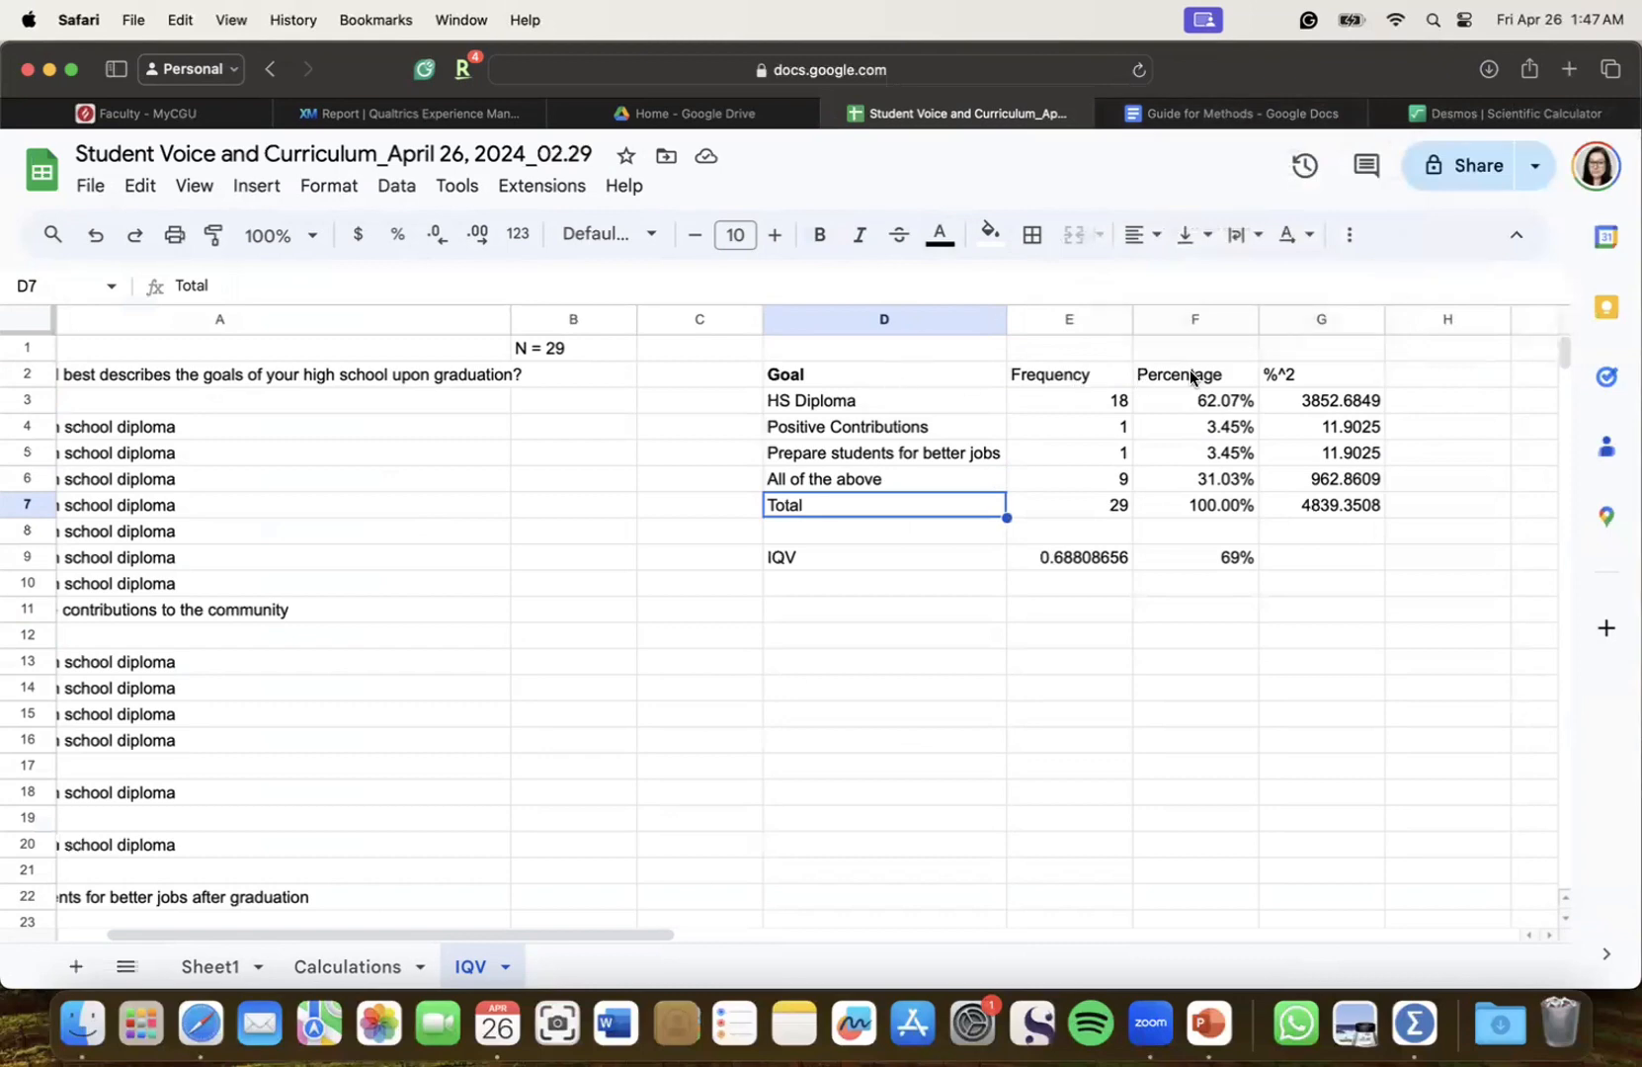
Insert a table of 3 columns by 6 rows under the Table 4 title in the Guide for Methods document
{"action": "left_click", "coordinate": [1235, 113]}
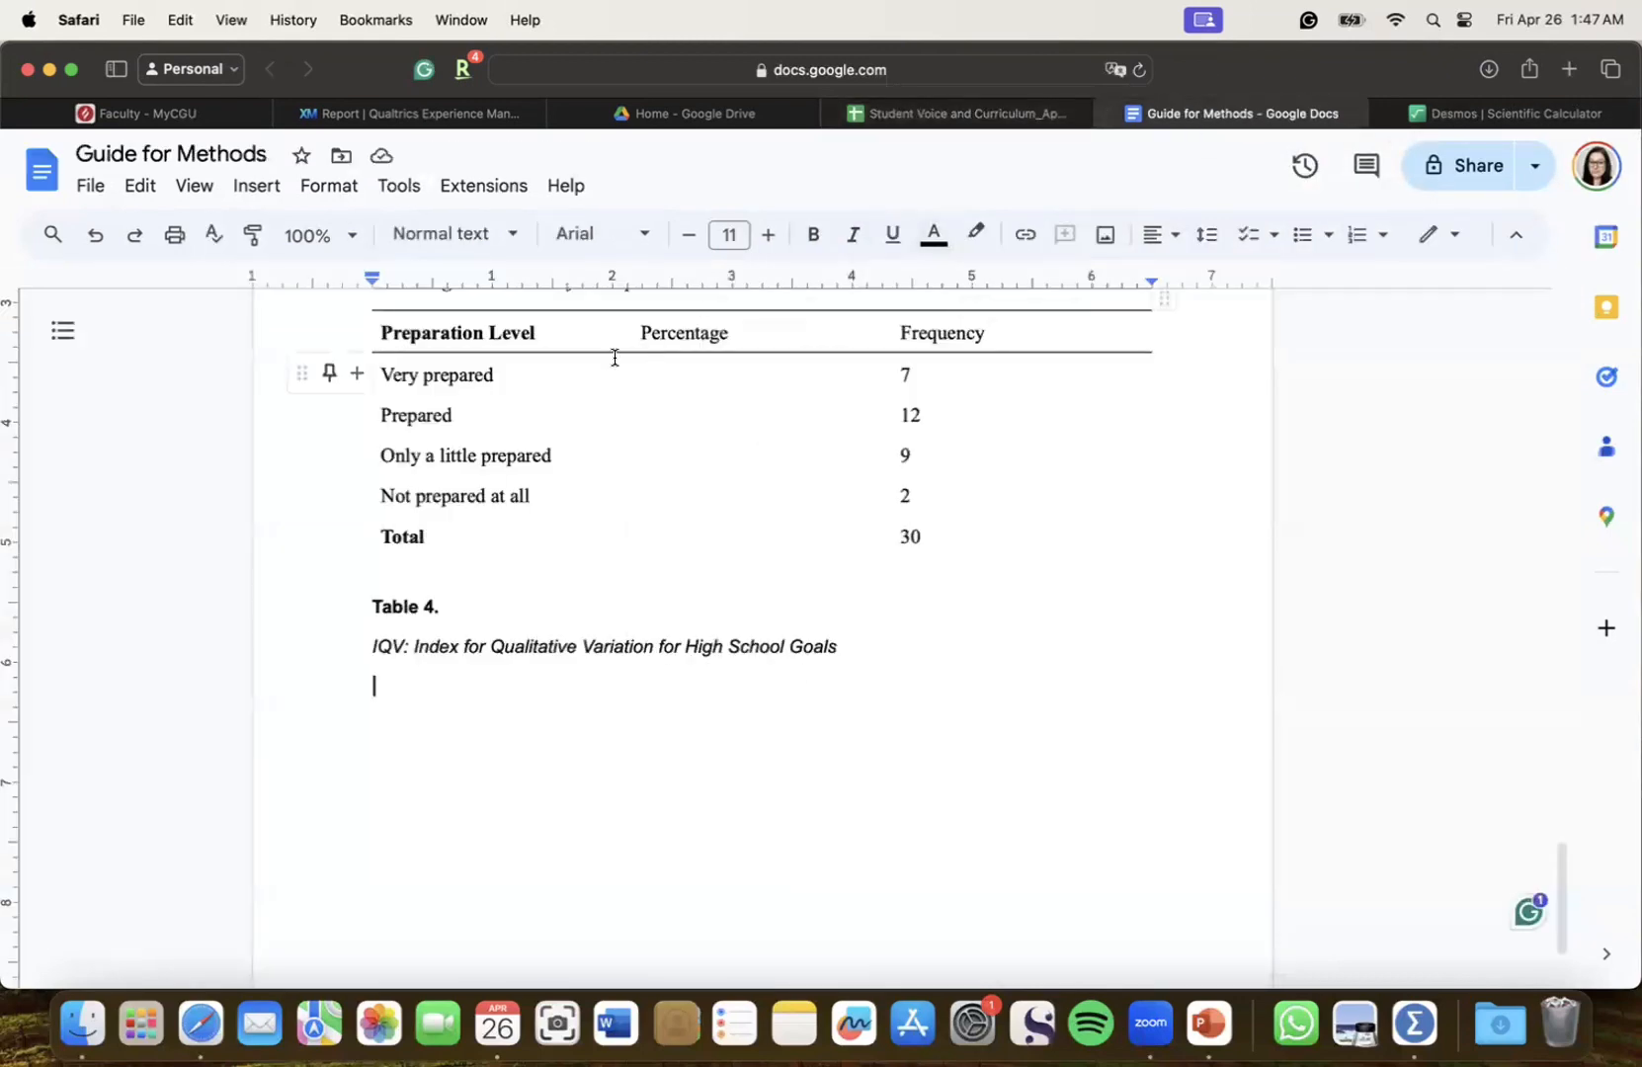
{"action": "left_click", "coordinate": [239, 188]}
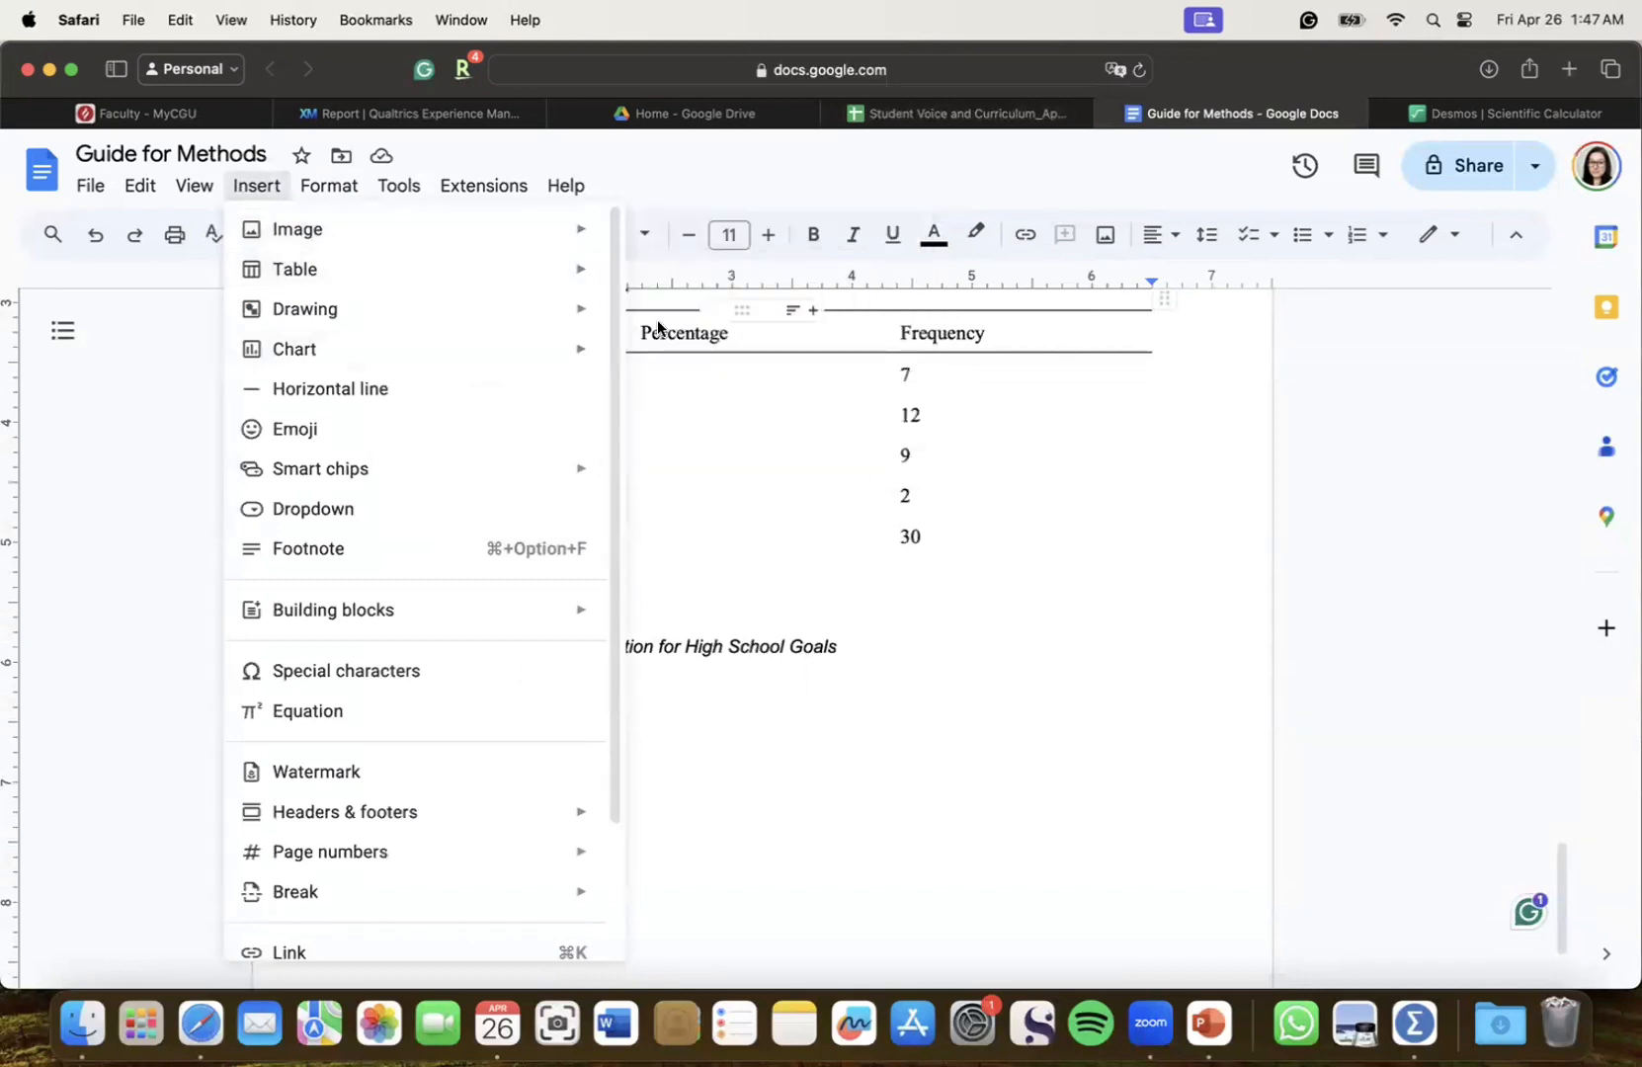
{"action": "mouse_move", "coordinate": [573, 279]}
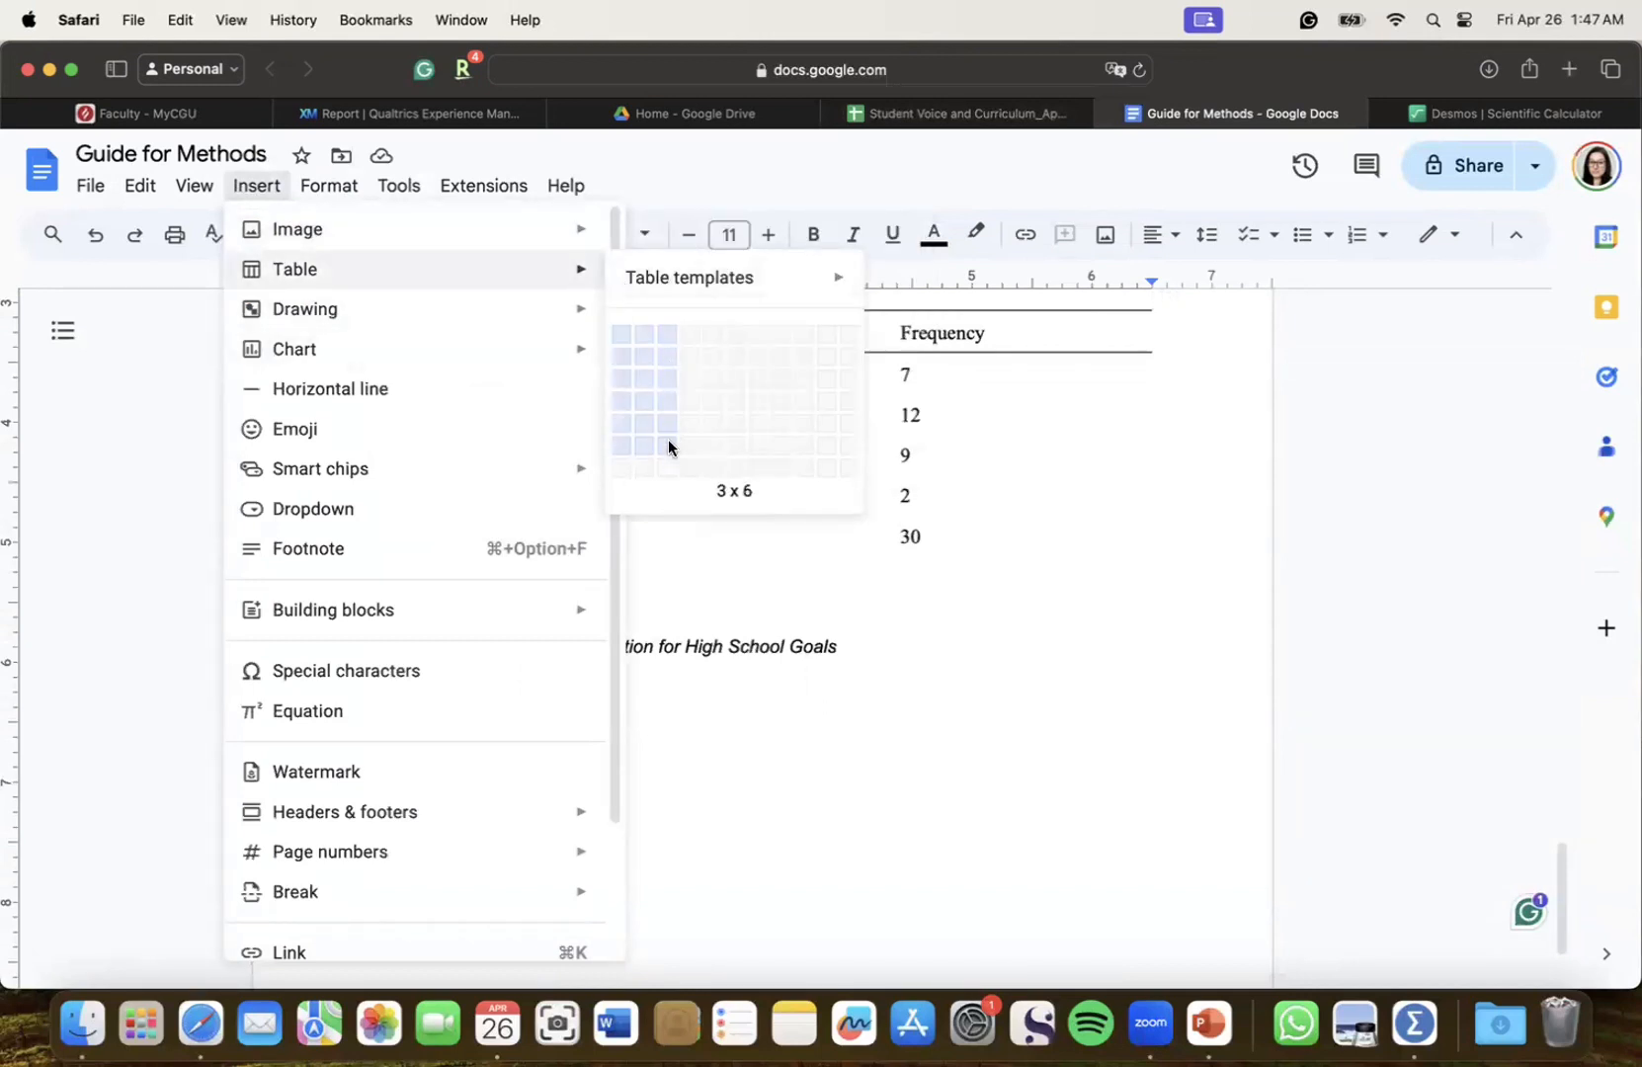
{"action": "left_click", "coordinate": [668, 447]}
{"action": "scroll", "coordinate": [627, 658], "scroll_direction": "down", "scroll_amount": 2}
Fill the header row of the new table with Goals, Frequency and Percentage, following the IQV sheet
{"action": "left_click", "coordinate": [905, 118]}
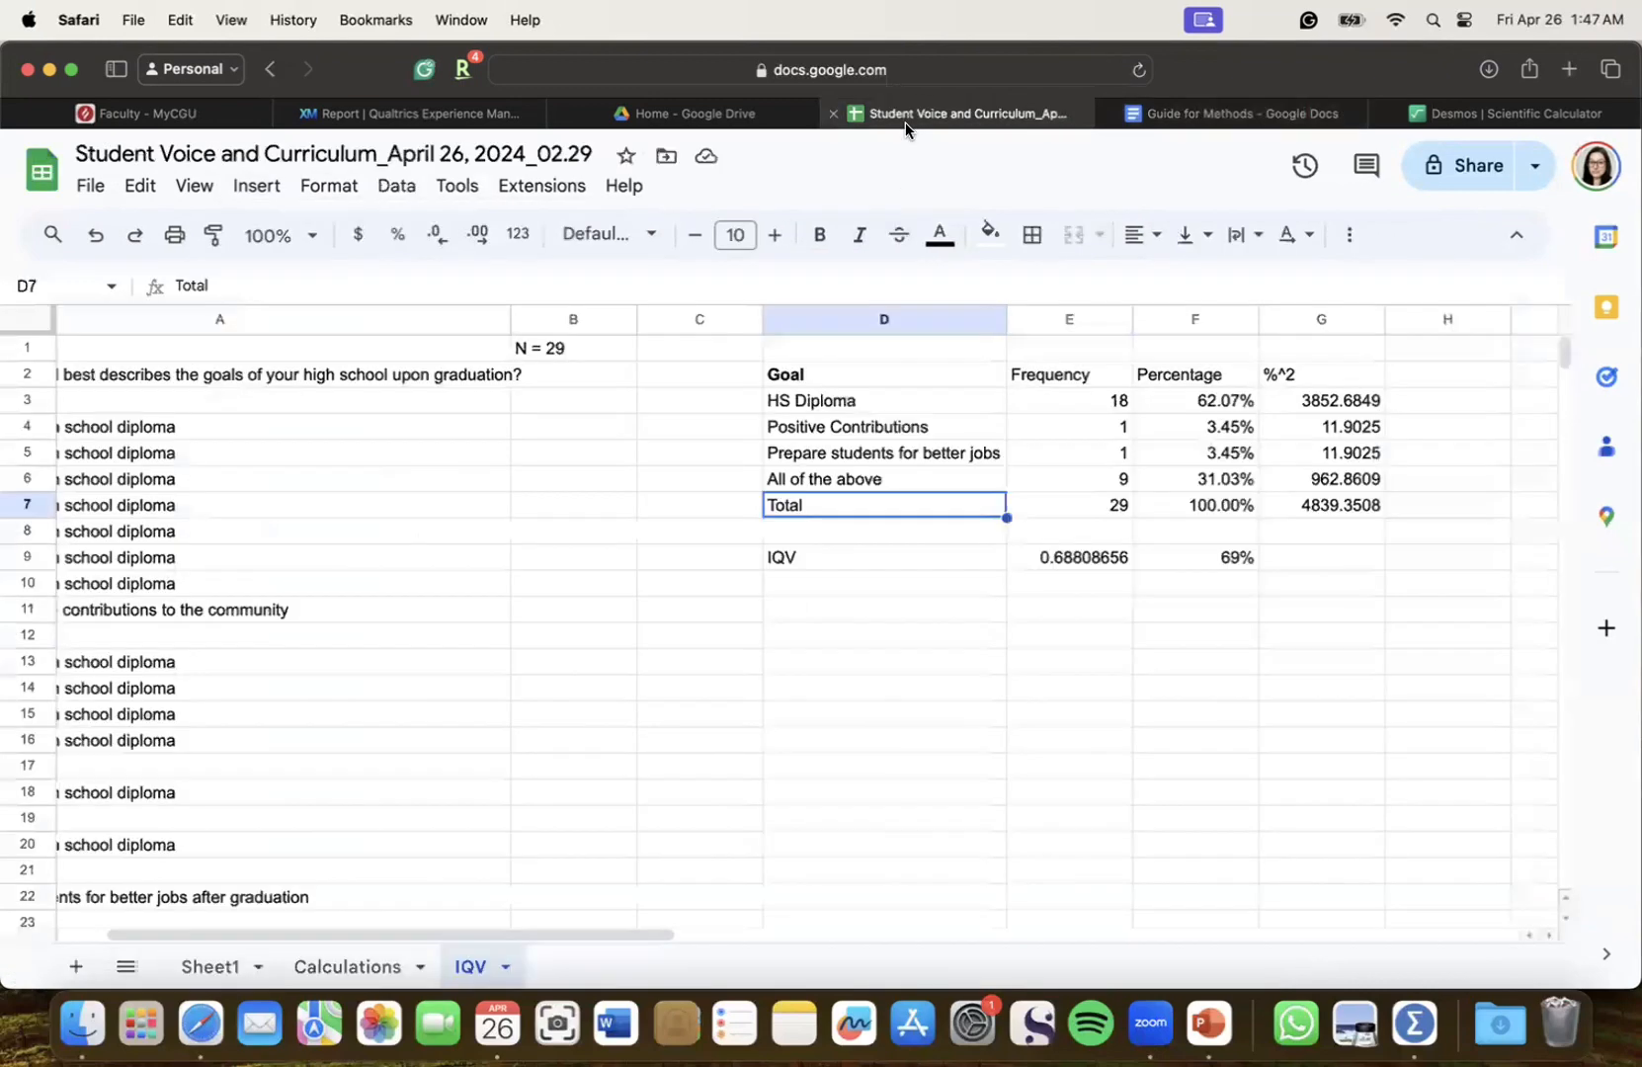
{"action": "left_click", "coordinate": [1204, 116]}
{"action": "type", "text": "Goals"}
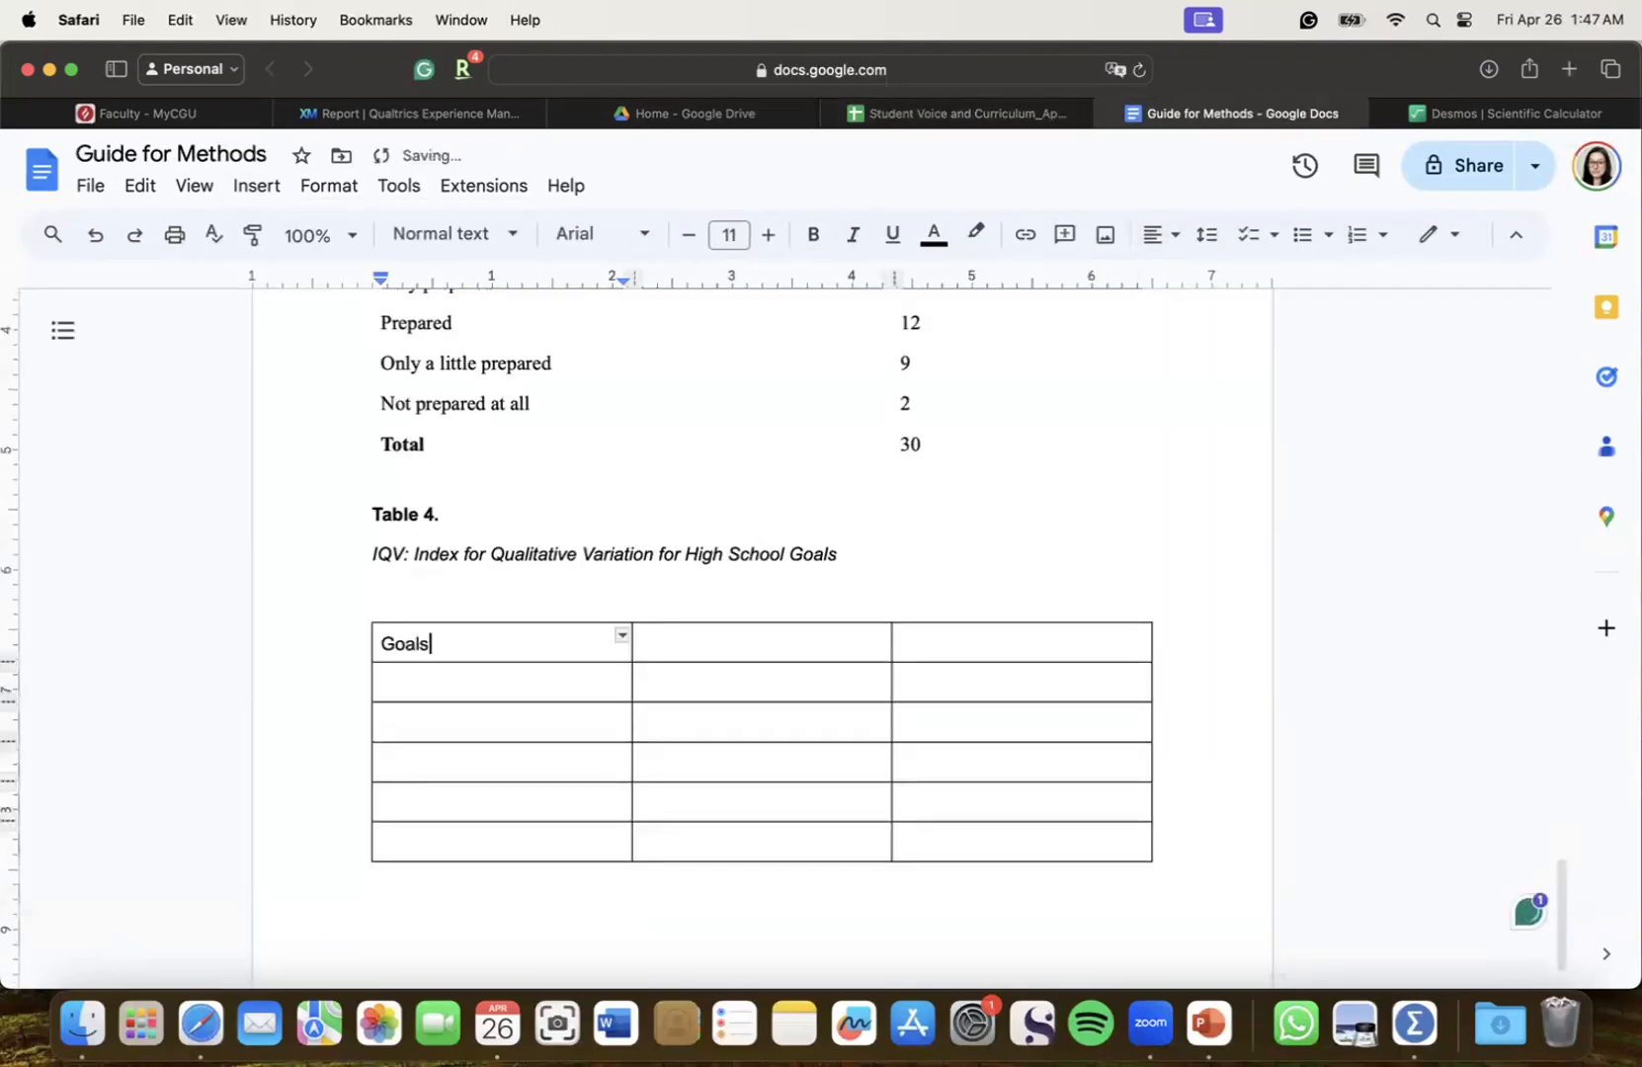
{"action": "key", "text": "Tab"}
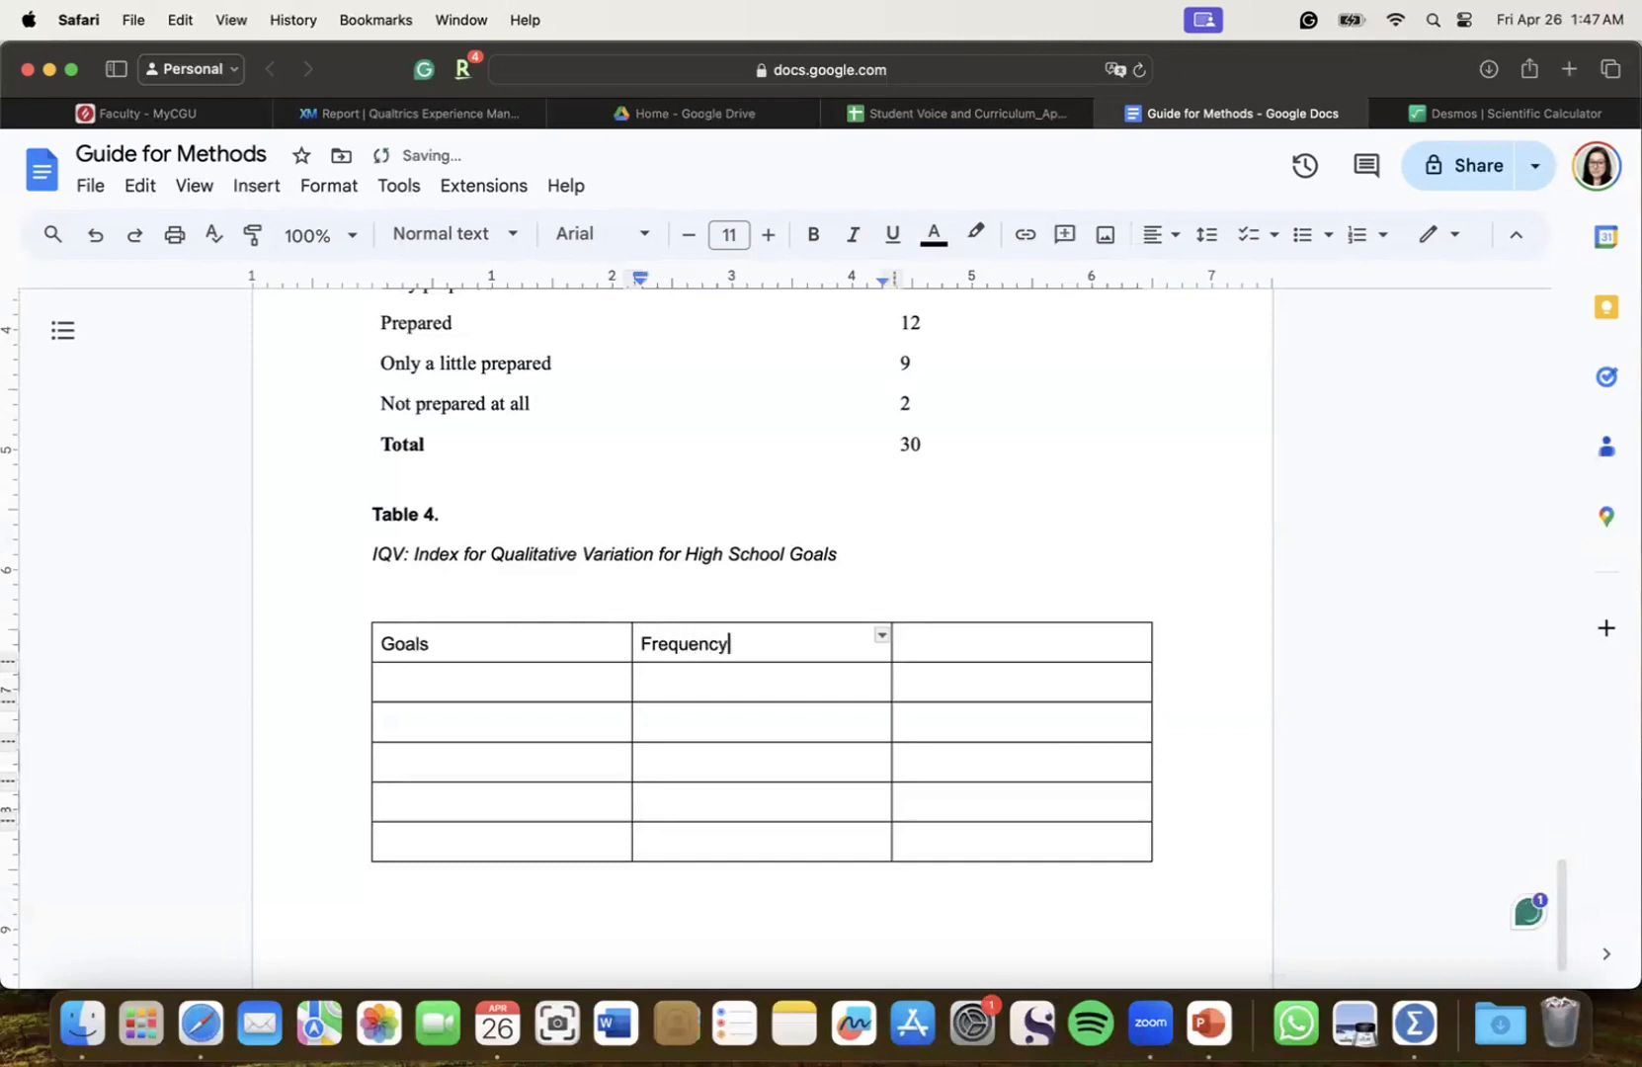
{"action": "key", "text": "Tab"}
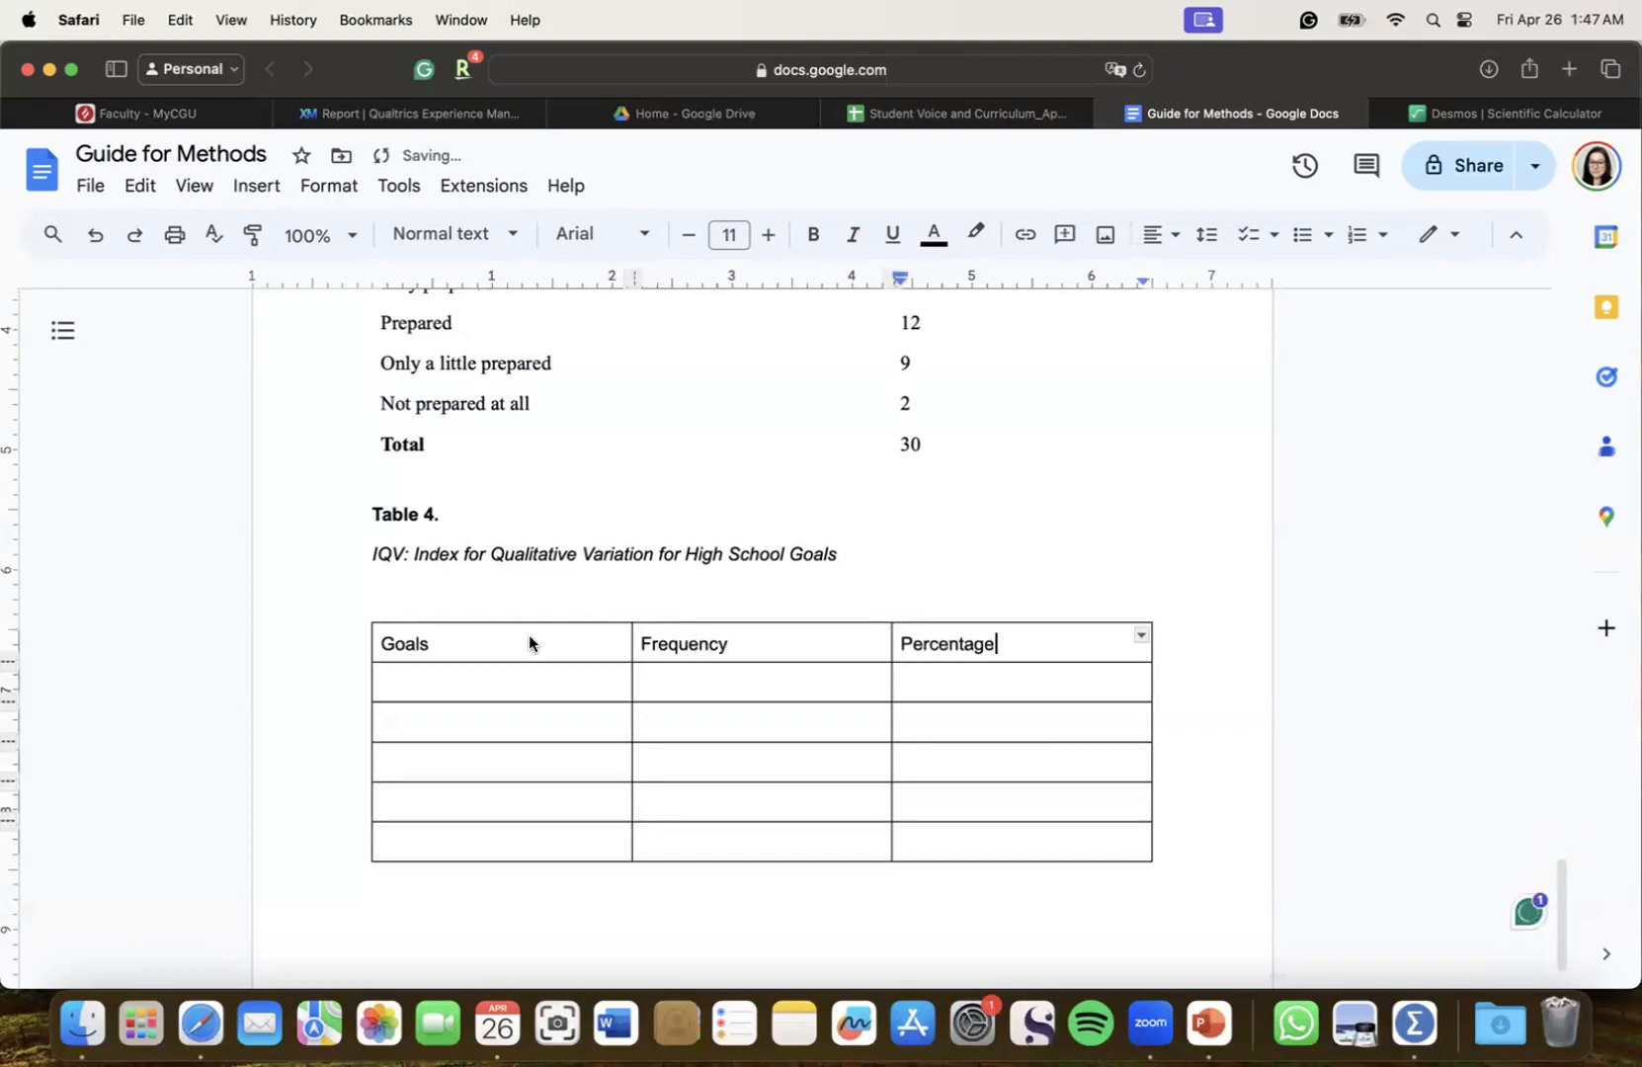
Copy the four goal categories from D3:D6 of the IQV sheet into the Goals column below its header
{"action": "left_click", "coordinate": [484, 683]}
{"action": "left_click", "coordinate": [985, 112]}
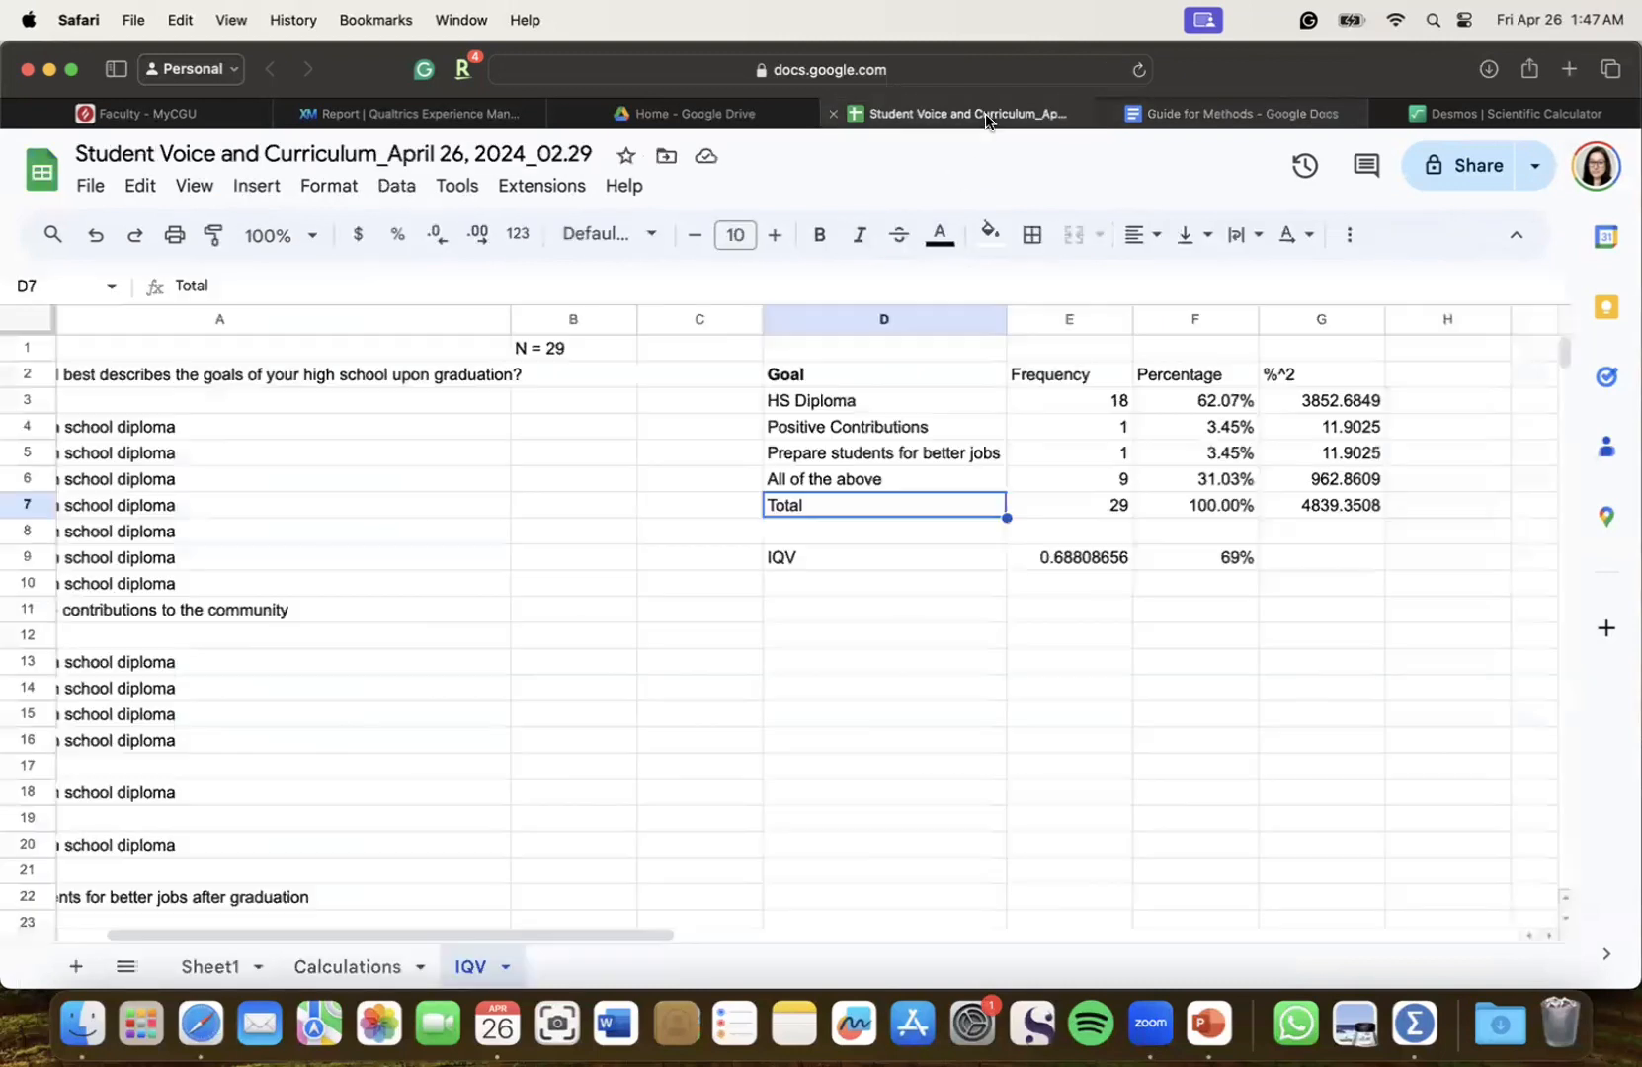
{"action": "left_click_drag", "start_coordinate": [838, 412], "coordinate": [862, 478]}
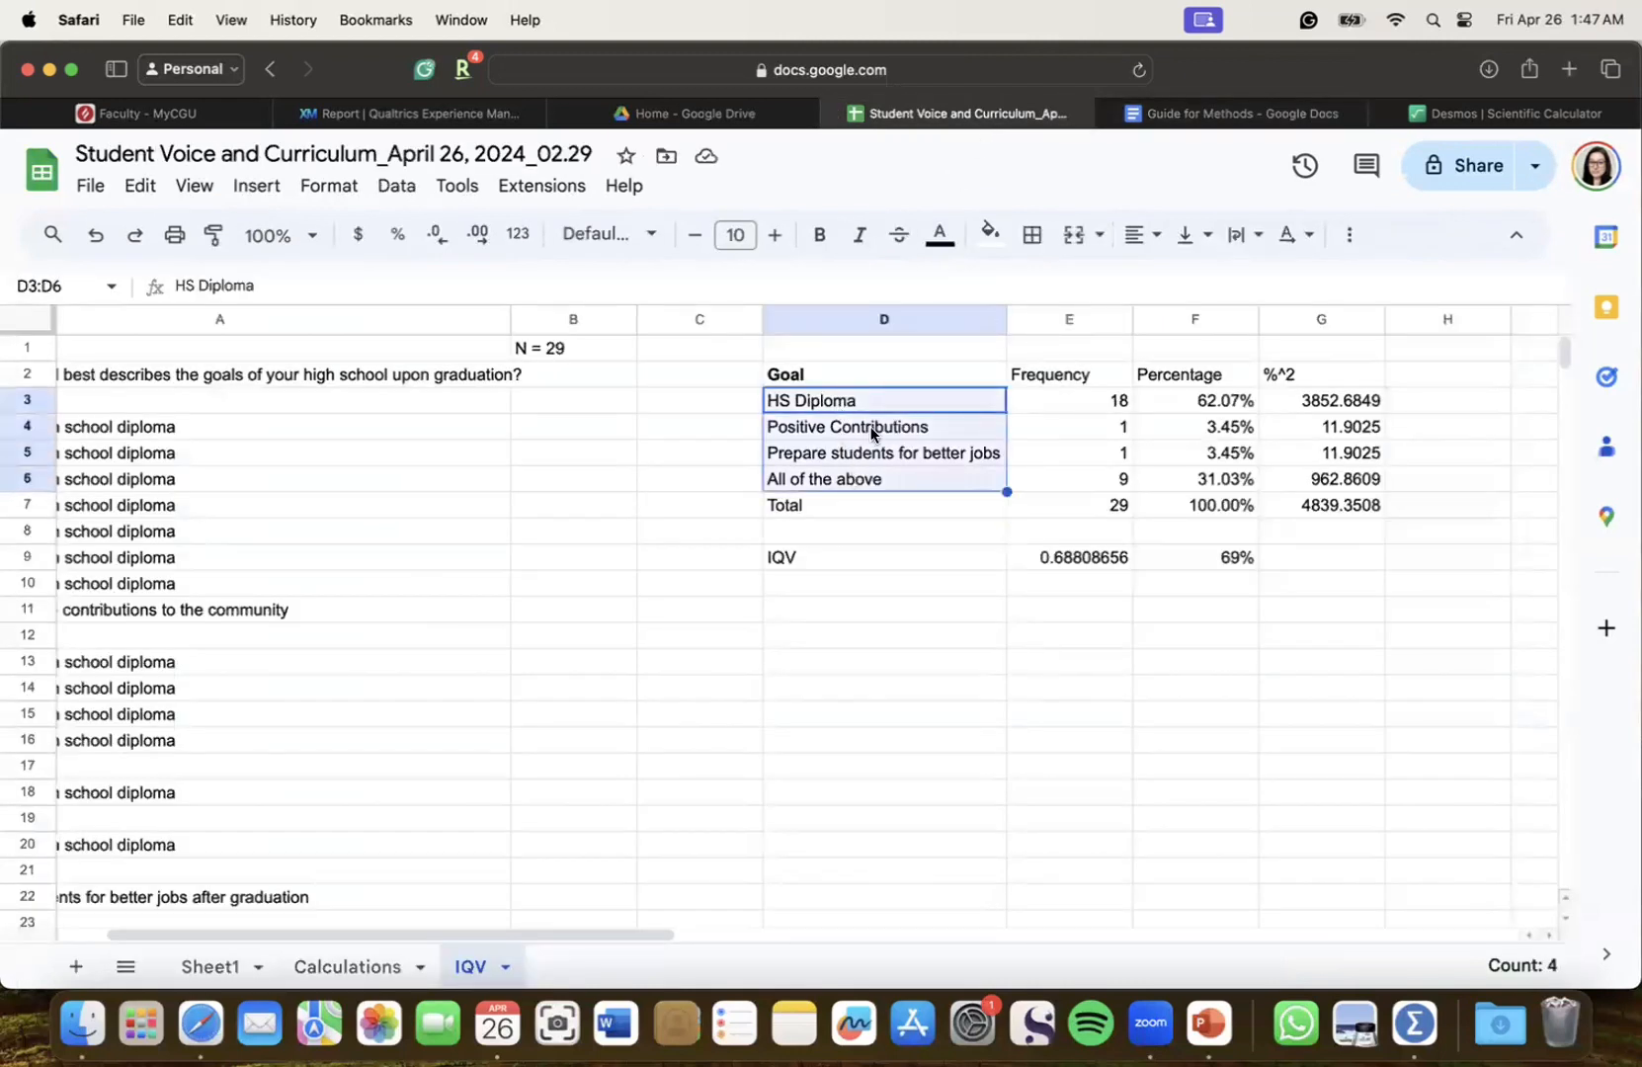
{"action": "left_click", "coordinate": [1158, 111]}
{"action": "key", "text": "super+v"}
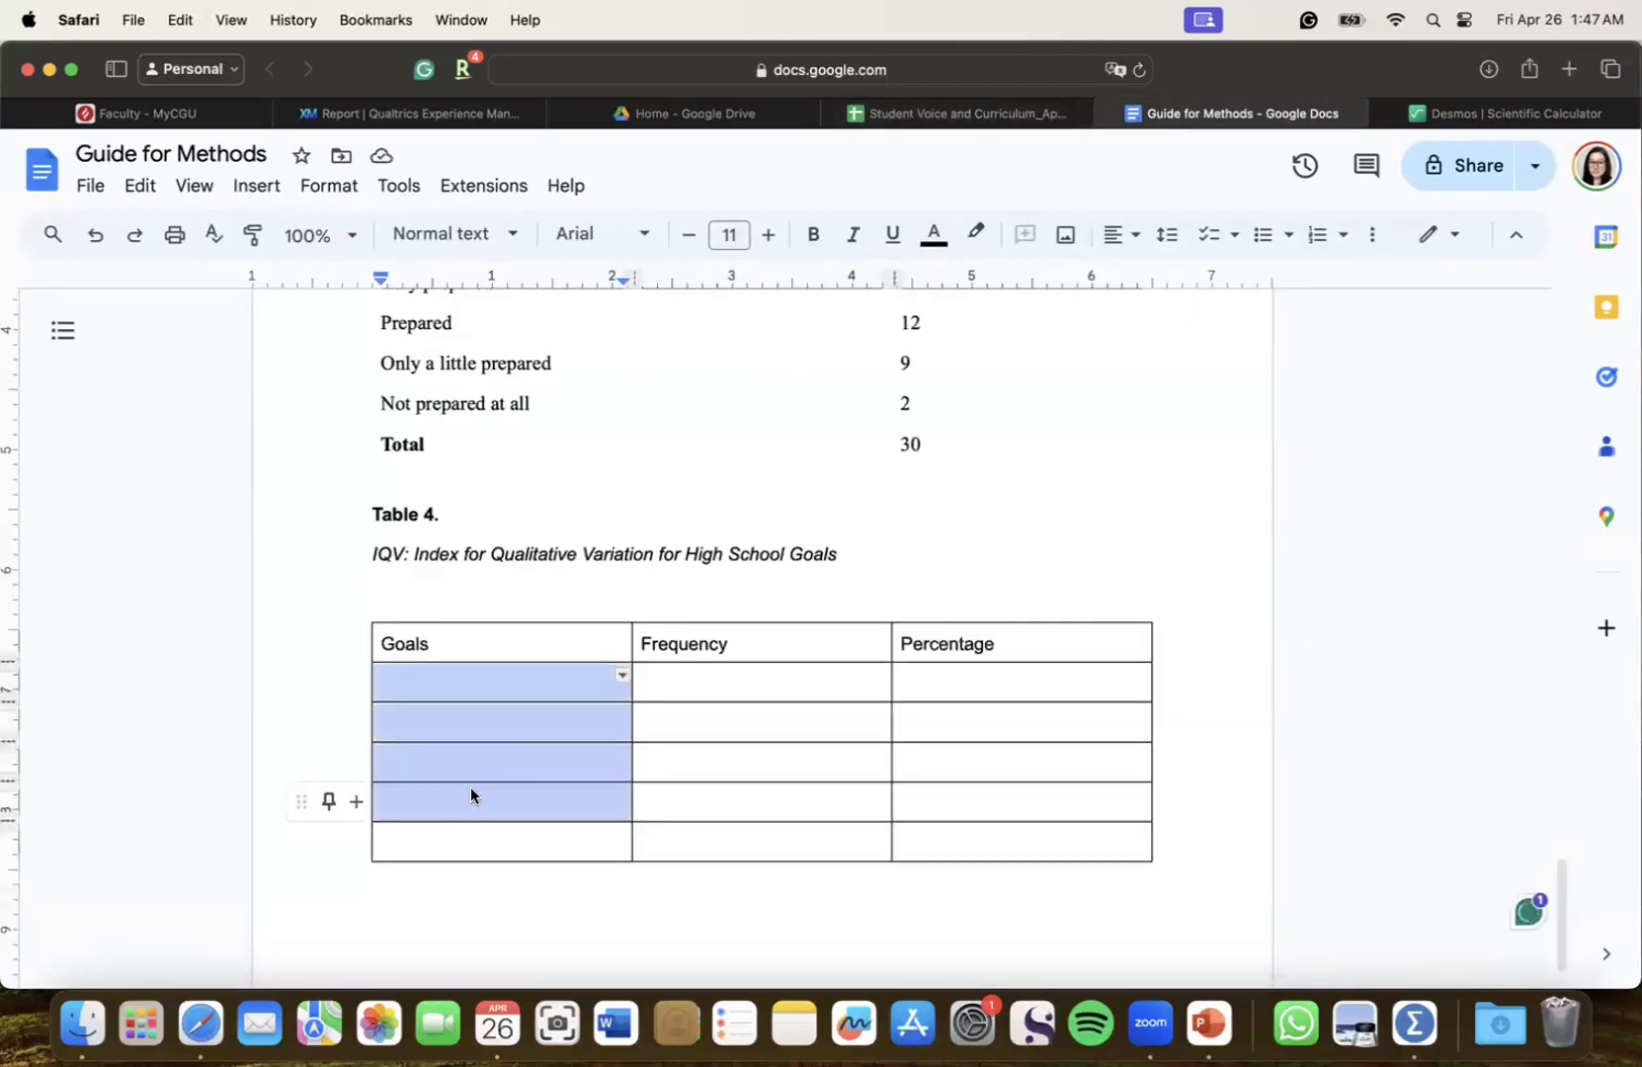
{"action": "left_click", "coordinate": [531, 837]}
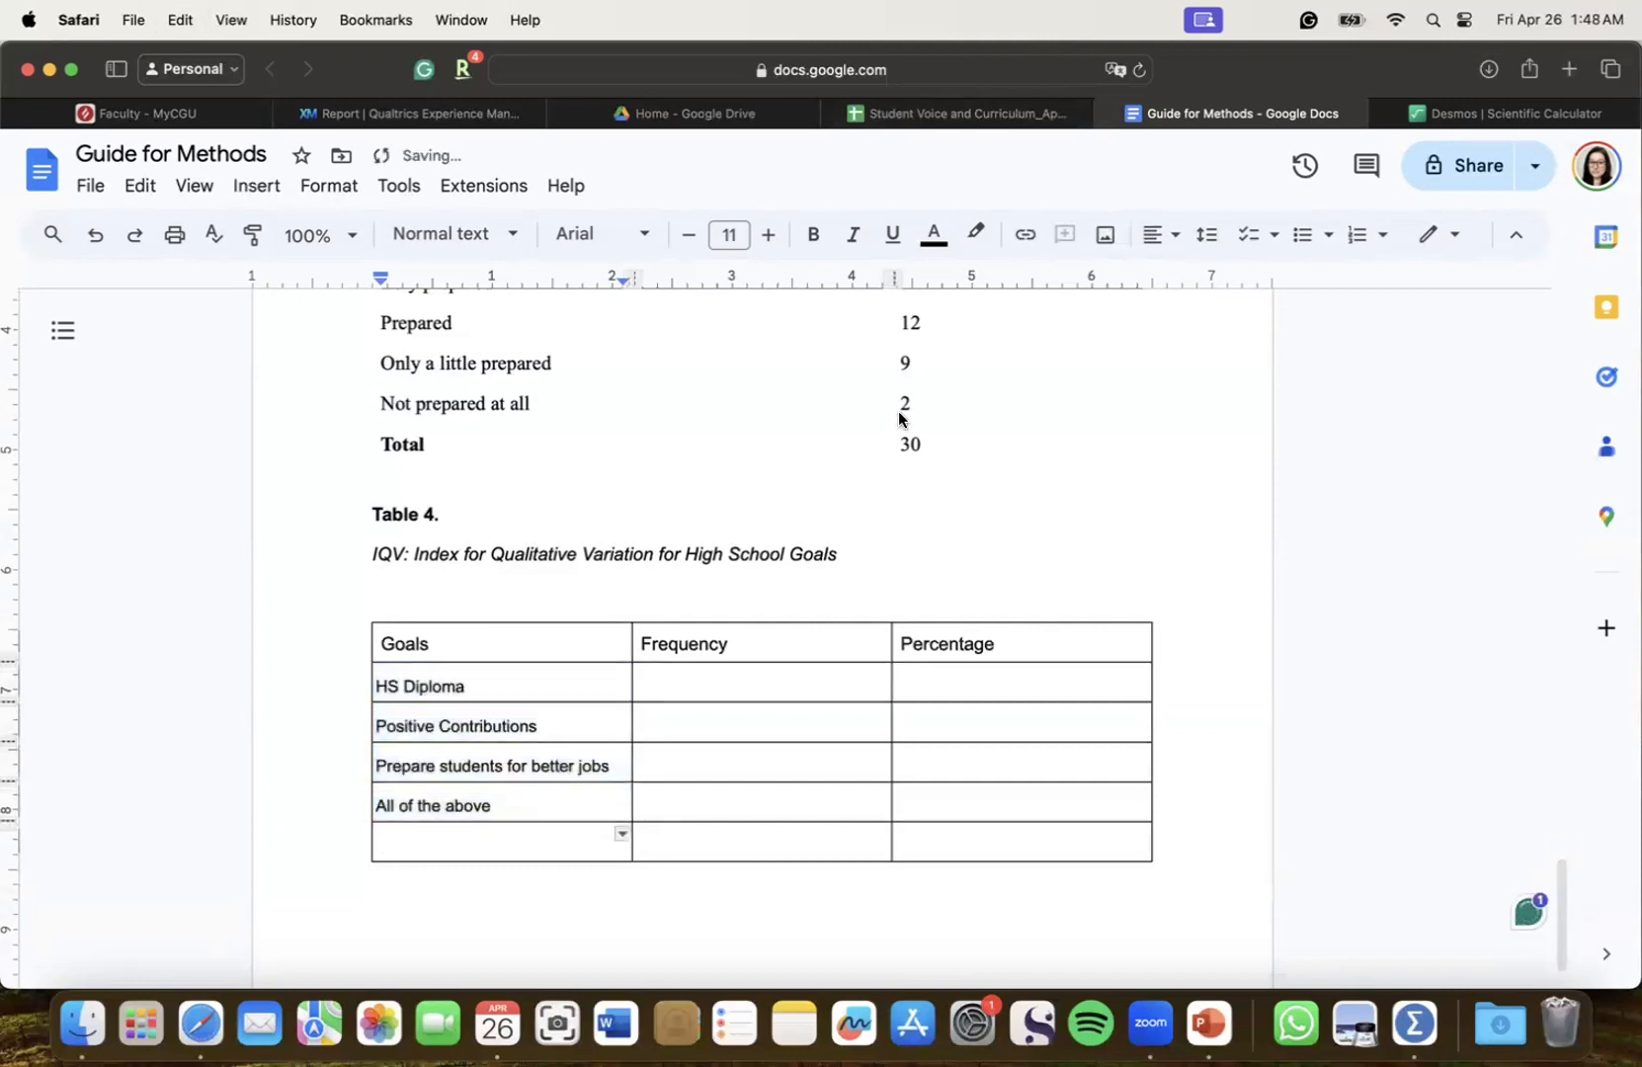
Change the font of the entire Table 4 grid to Times New Roman
{"action": "left_click_drag", "start_coordinate": [393, 643], "coordinate": [935, 831]}
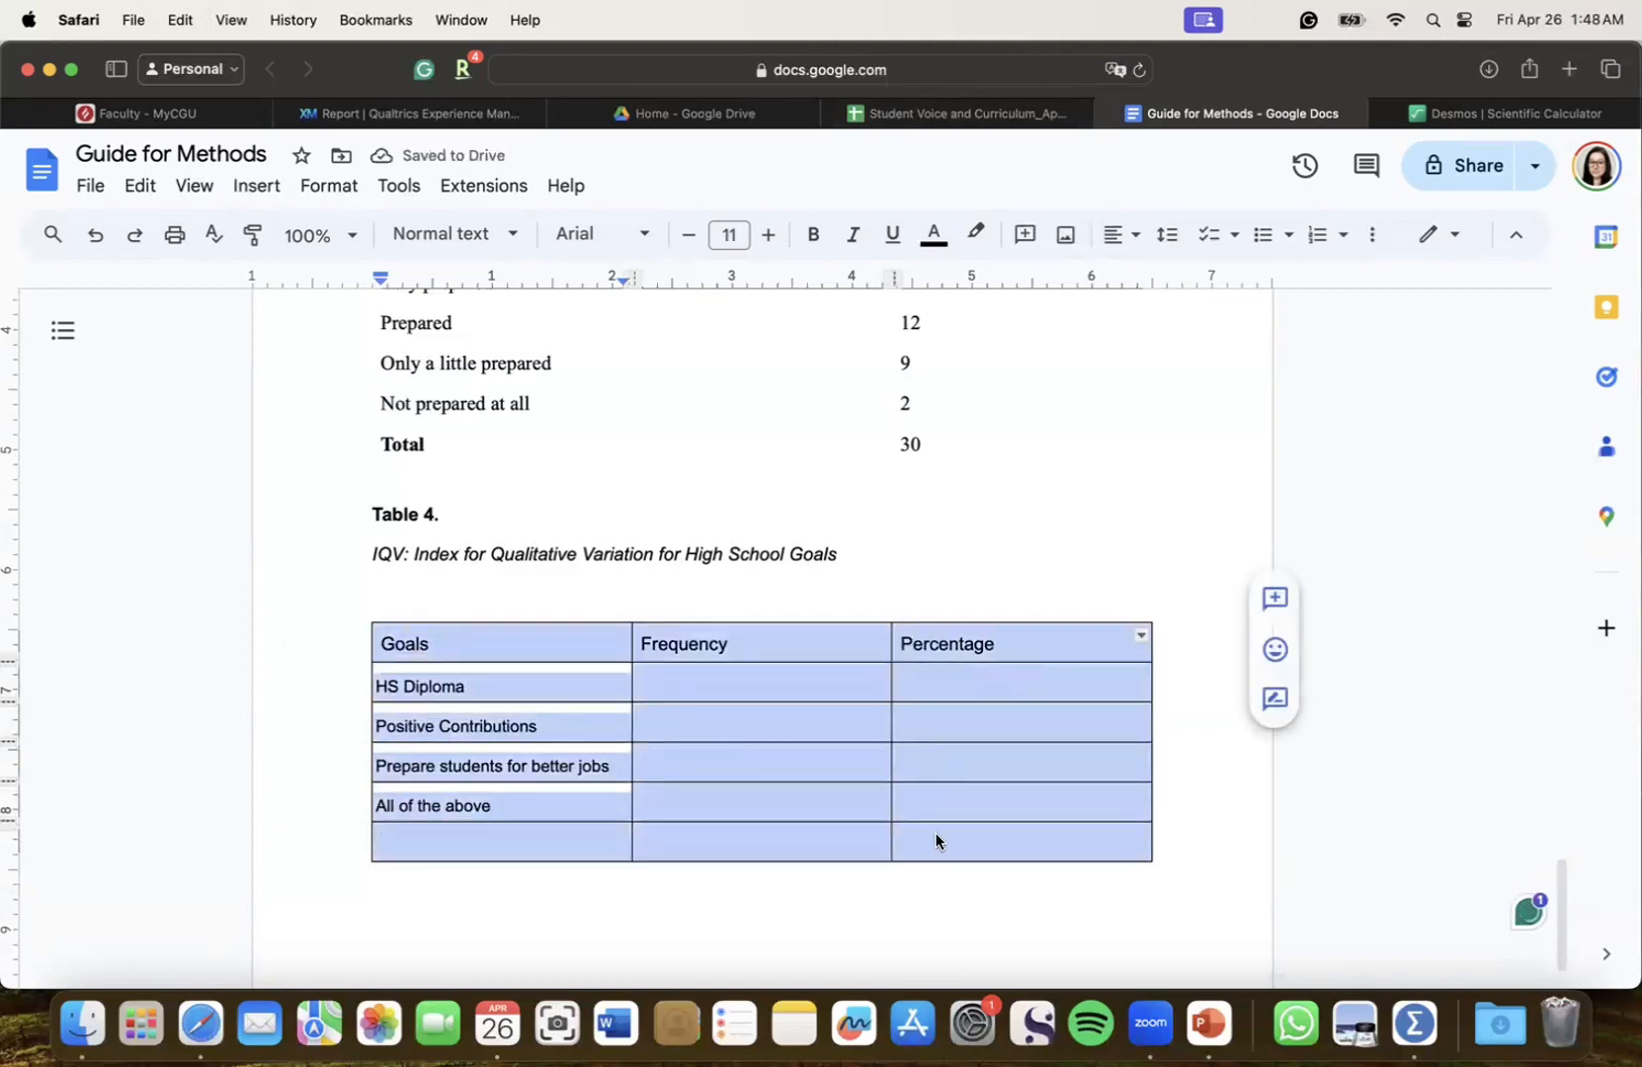
{"action": "left_click", "coordinate": [644, 233]}
{"action": "left_click", "coordinate": [653, 381]}
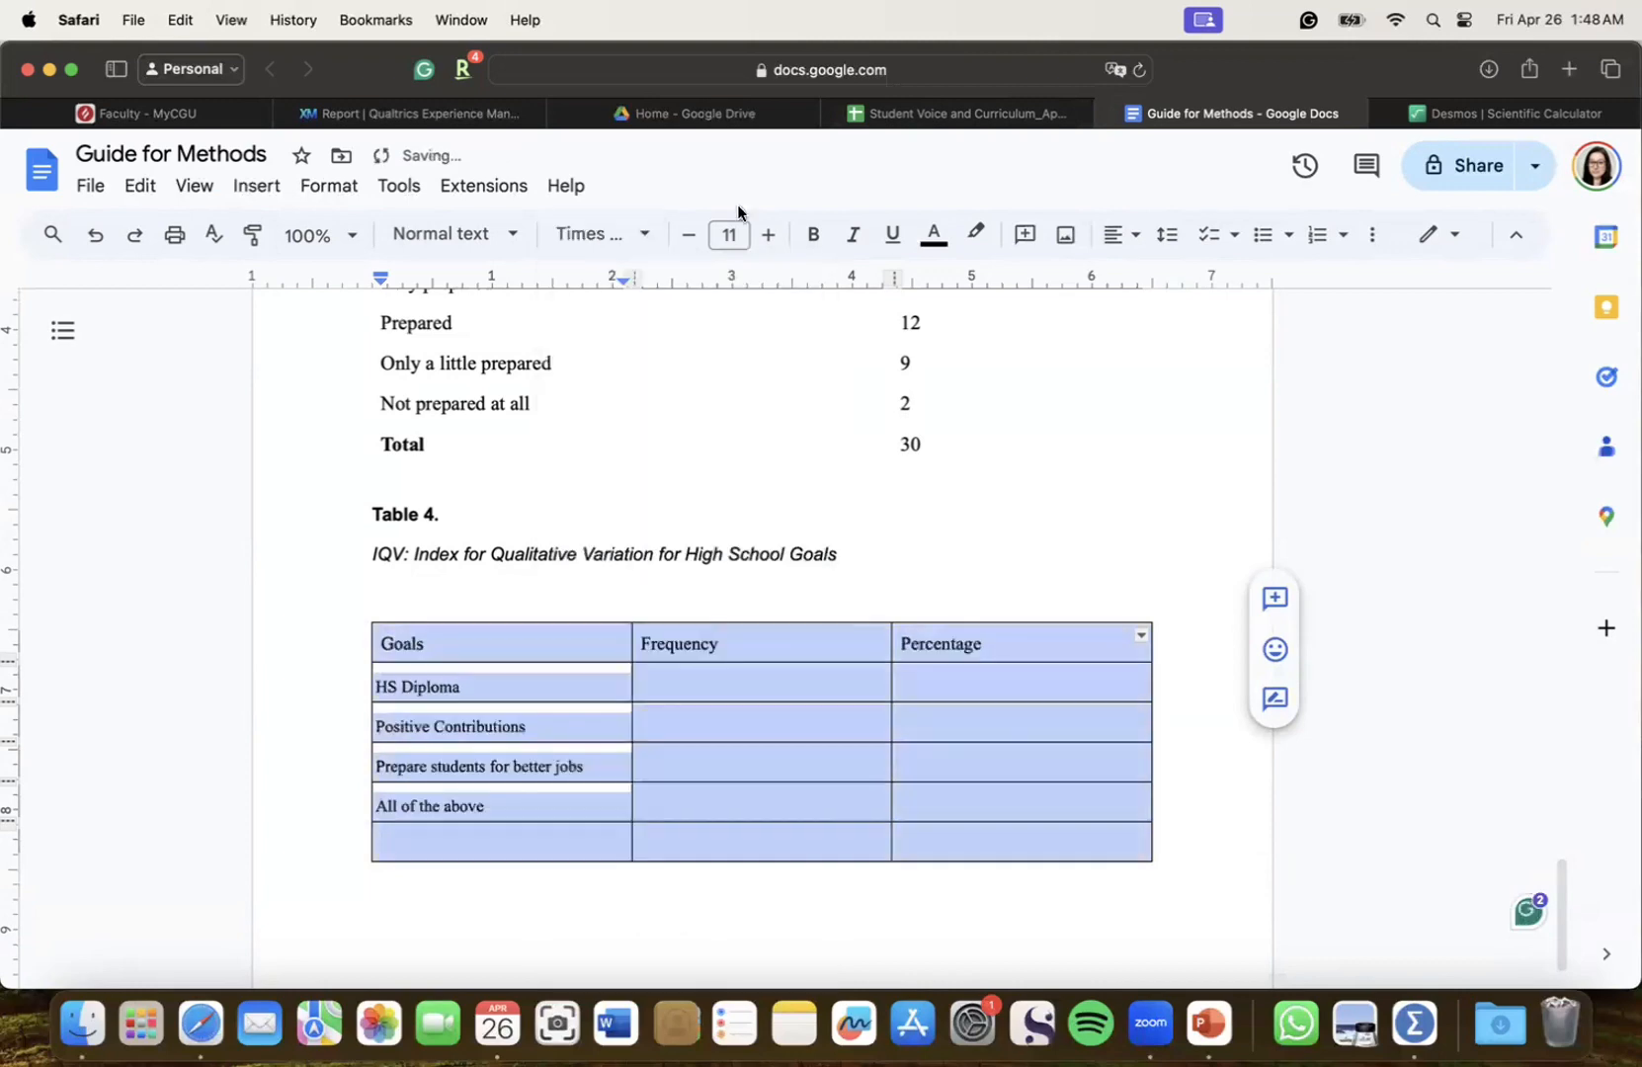
Set all Table 4 text to font size 12 and label the last row Total in the Goals column
{"action": "left_click", "coordinate": [728, 234]}
{"action": "type", "text": "12"}
{"action": "key", "text": "Return"}
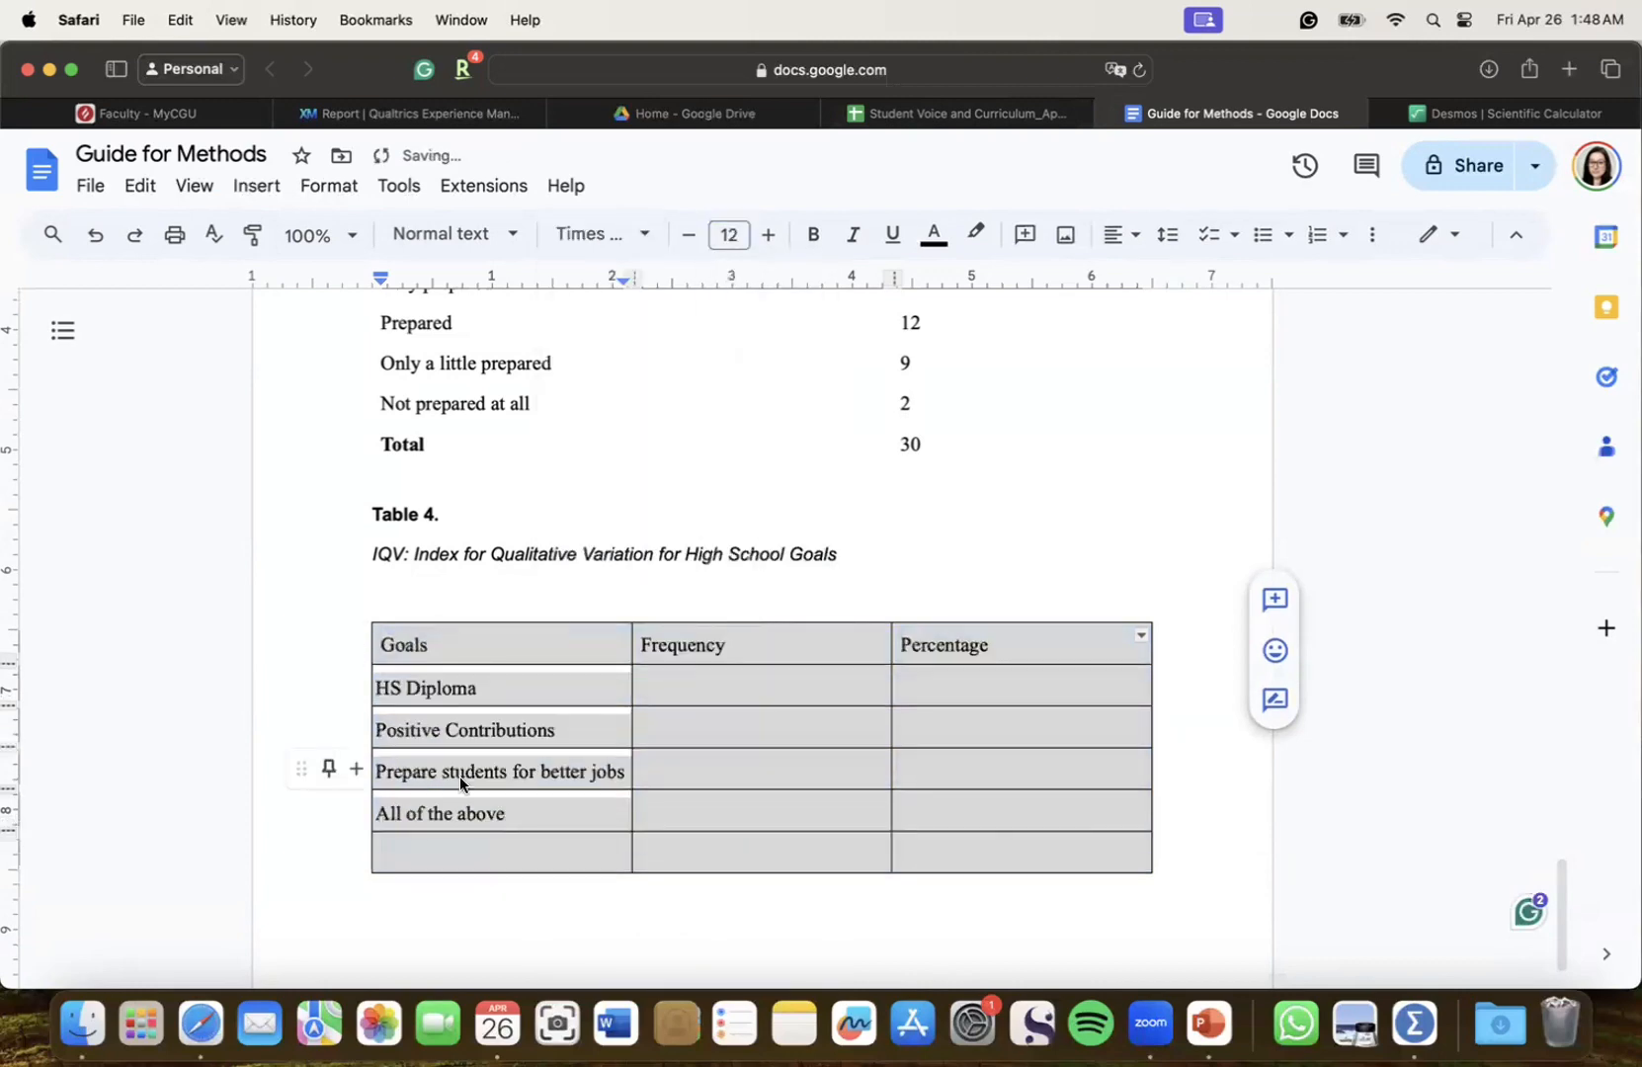
{"action": "left_click", "coordinate": [450, 850]}
{"action": "type", "text": "Total"}
{"action": "key", "text": "Tab"}
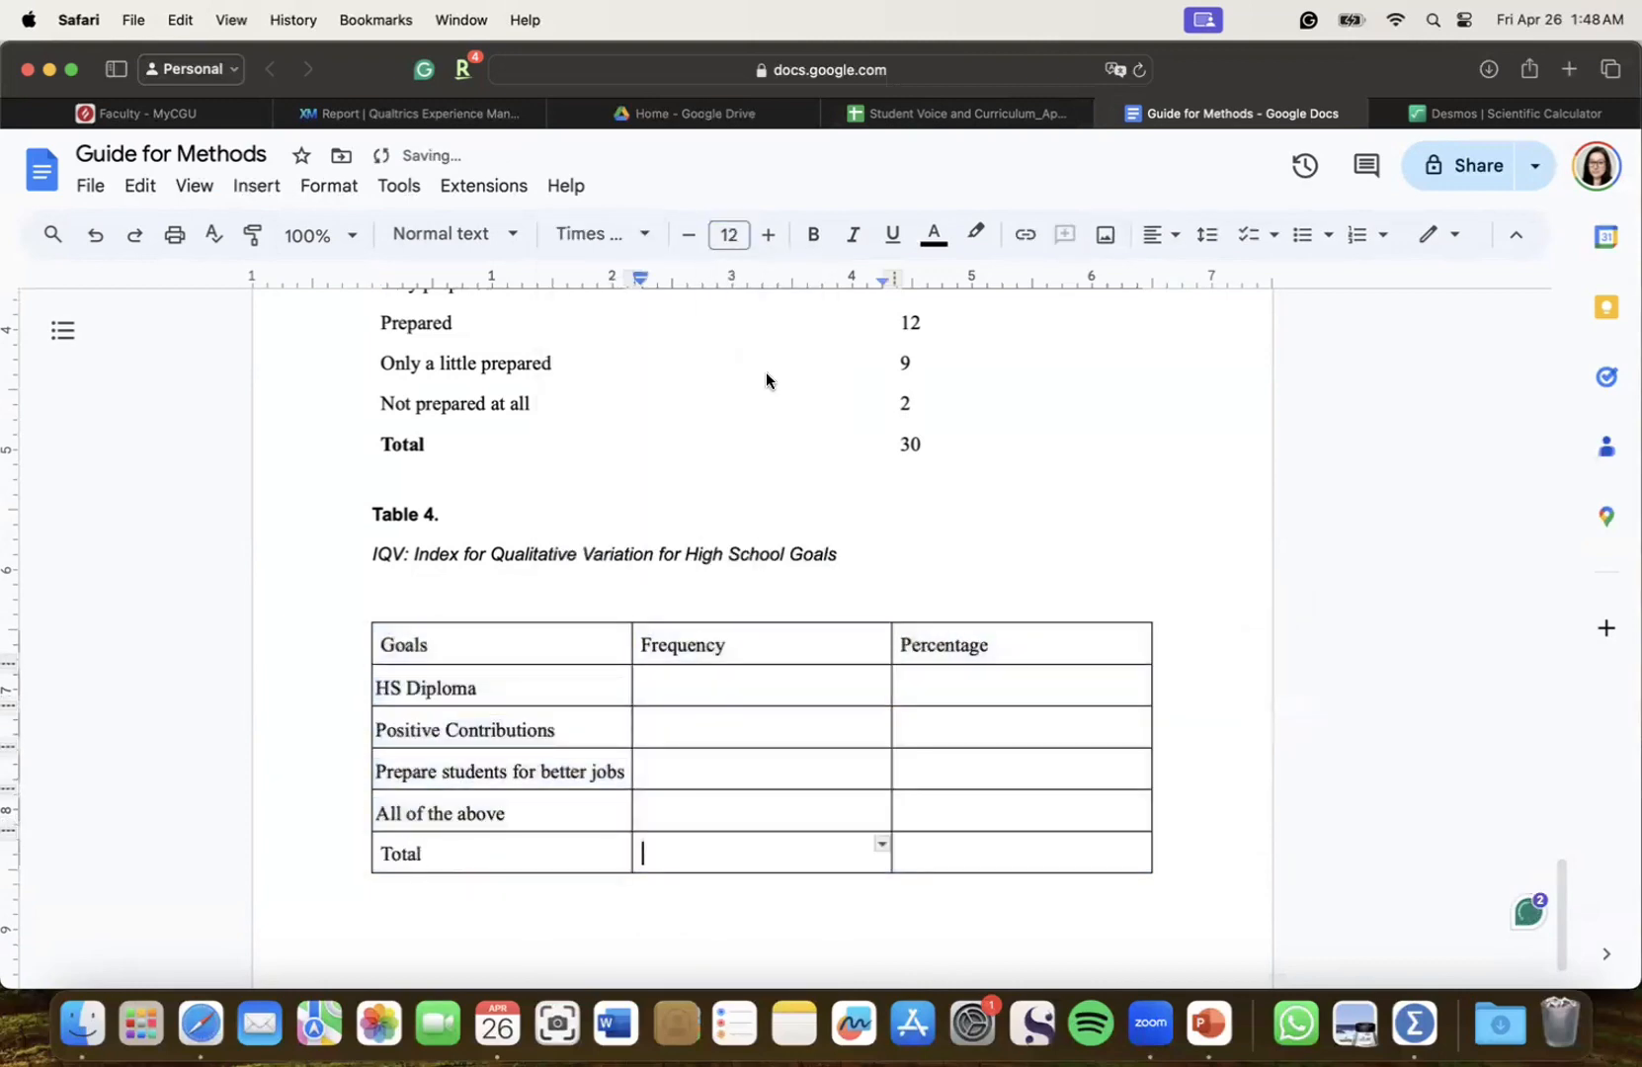
Copy the four goal frequencies 18, 1, 1 and 9 from the IQV sheet into the Frequency column of Table 4
{"action": "left_click", "coordinate": [976, 107]}
{"action": "left_click_drag", "start_coordinate": [1064, 382], "coordinate": [1209, 506]}
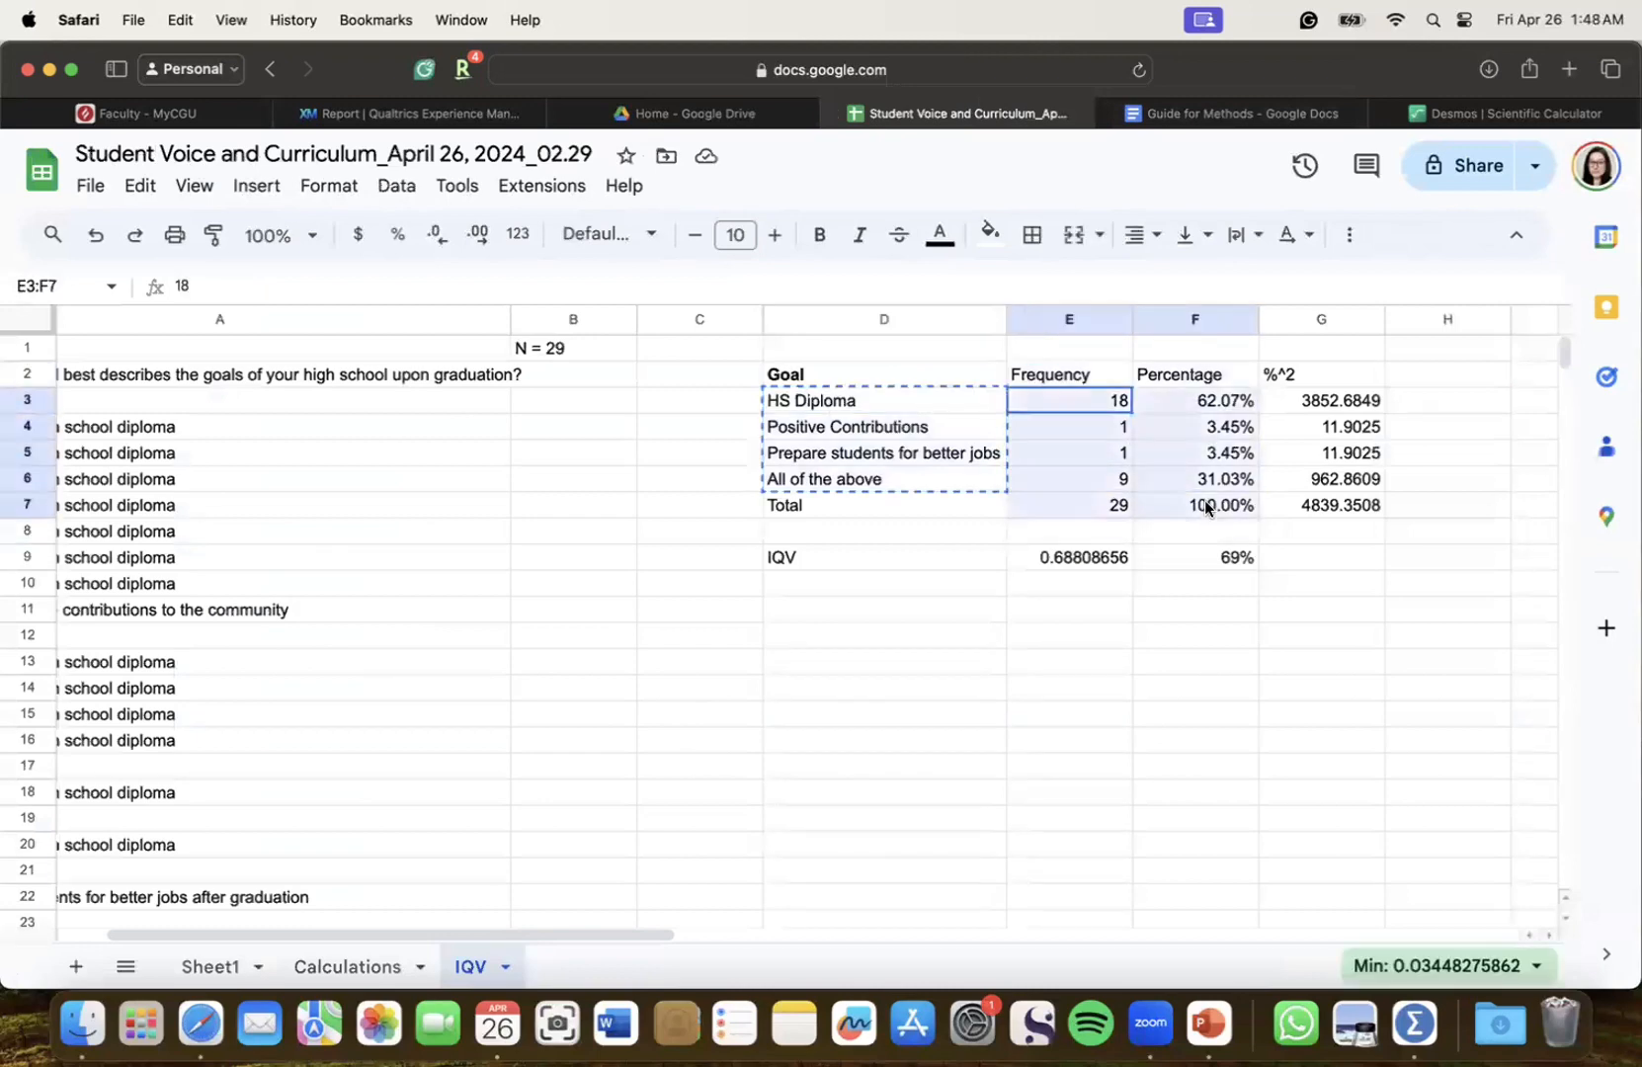
{"action": "left_click", "coordinate": [1422, 111]}
{"action": "left_click", "coordinate": [1235, 113]}
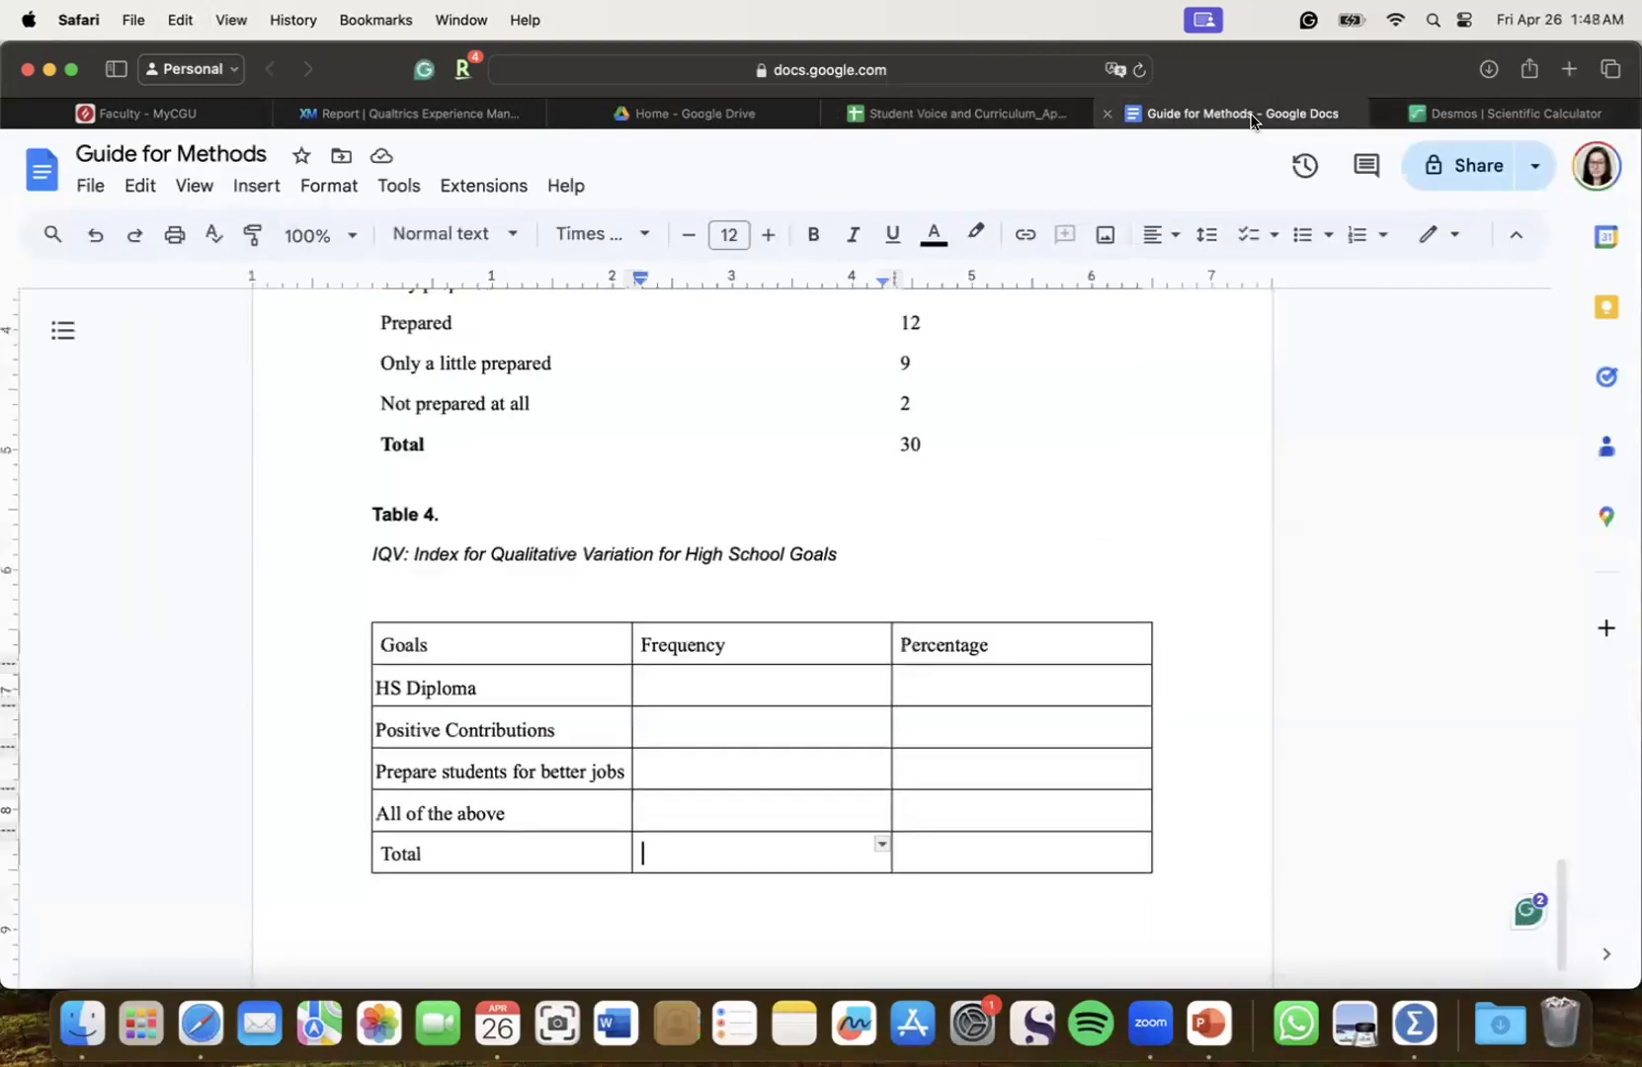
{"action": "left_click_drag", "start_coordinate": [707, 695], "coordinate": [717, 805]}
{"action": "type", "text": "18 1 1 9"}
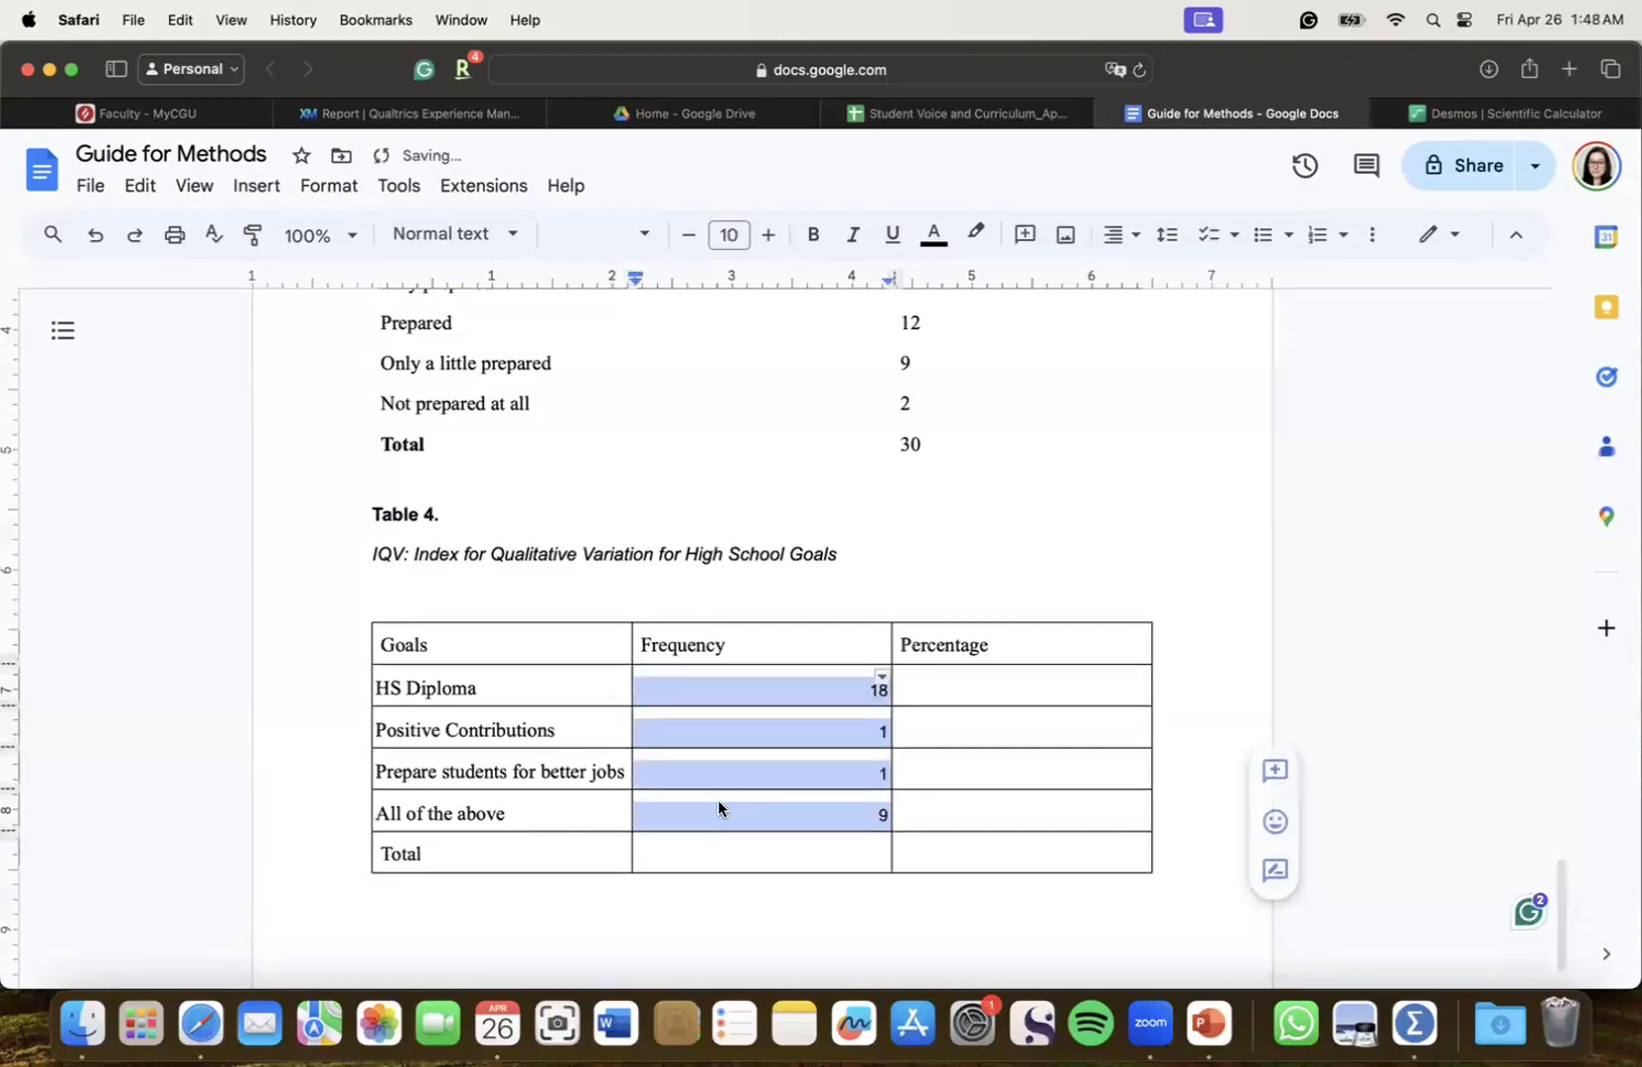
Enter 29 as the frequency in the Total row of Table 4
{"action": "left_click", "coordinate": [787, 846]}
{"action": "type", "text": "=s"}
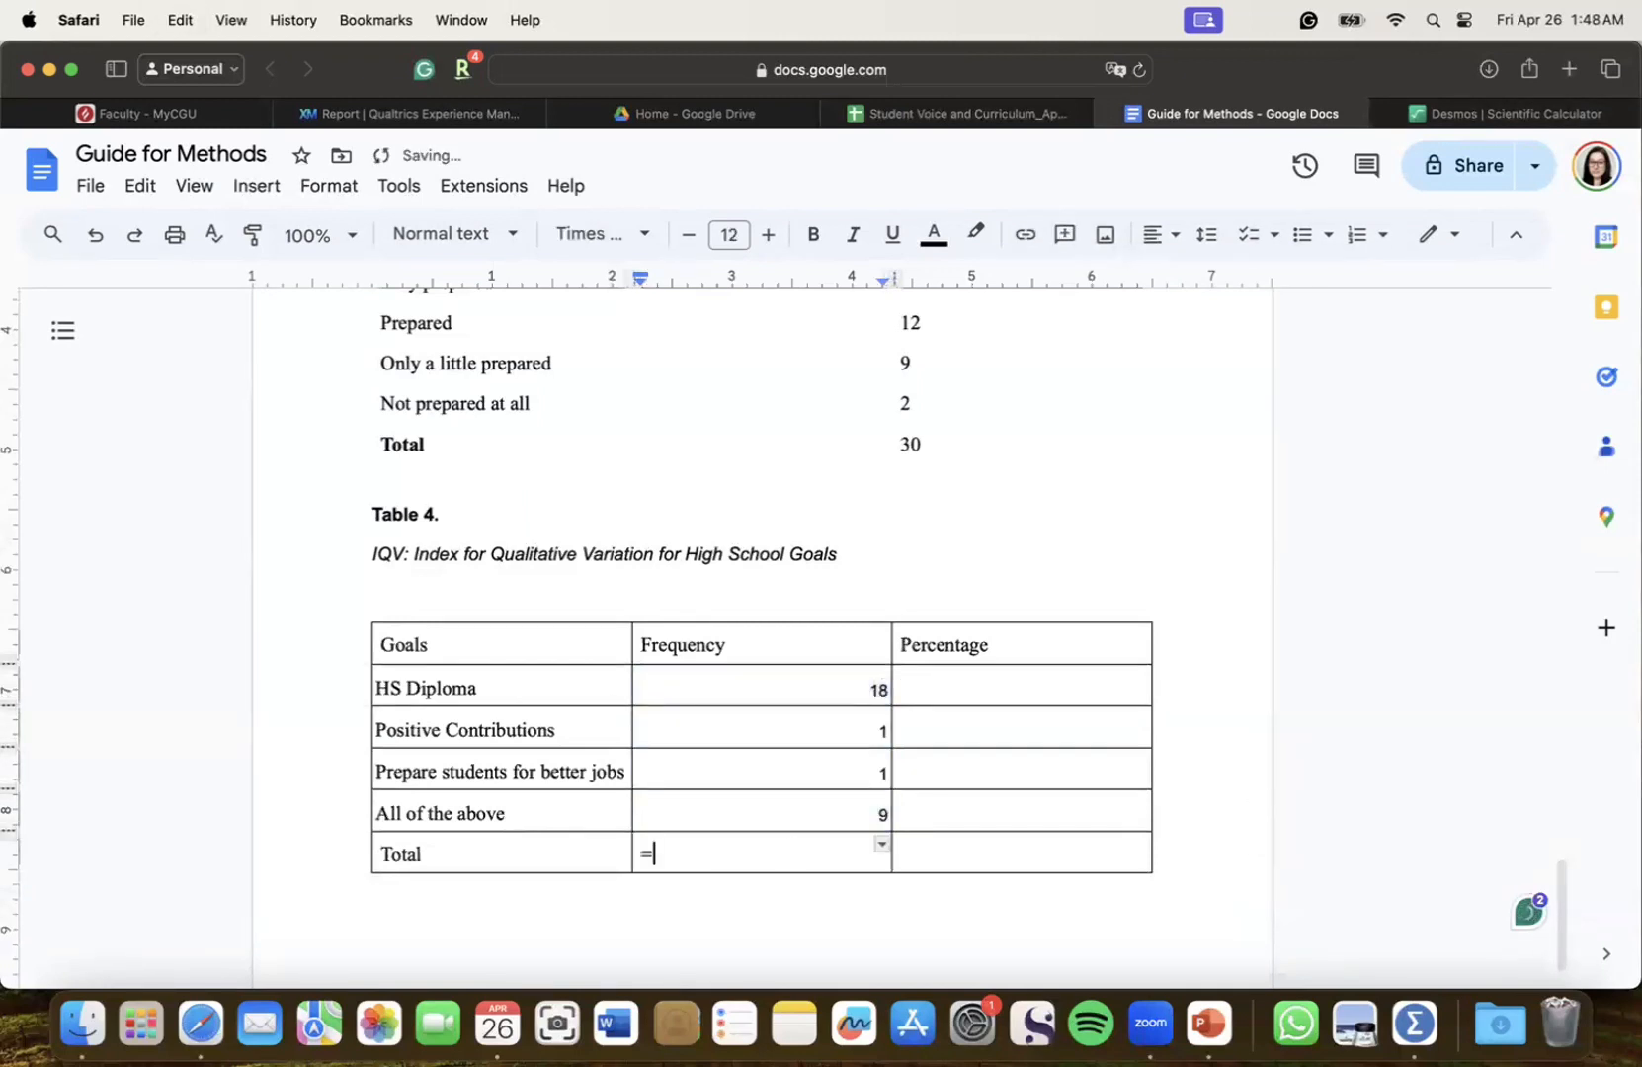
{"action": "key", "text": "BackSpace"}
{"action": "key", "text": "BackSpace"}
{"action": "left_click", "coordinate": [828, 833]}
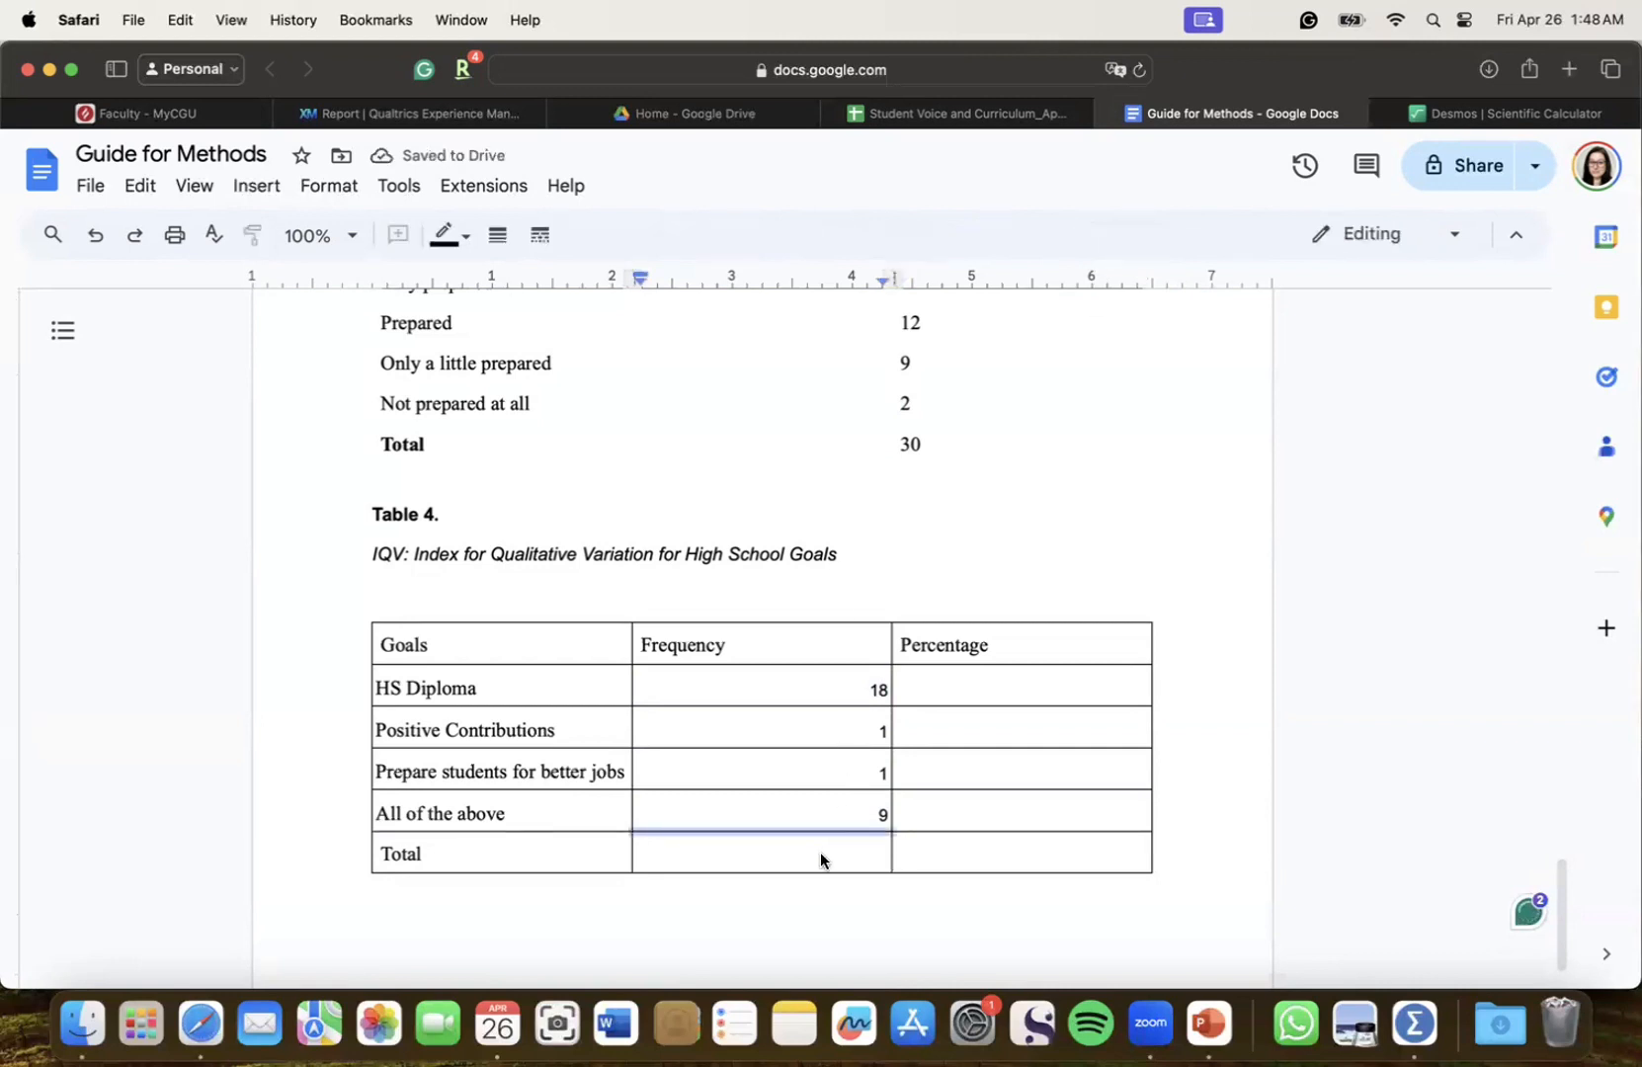
{"action": "left_click", "coordinate": [820, 852]}
{"action": "type", "text": "29"}
{"action": "key", "text": "Tab"}
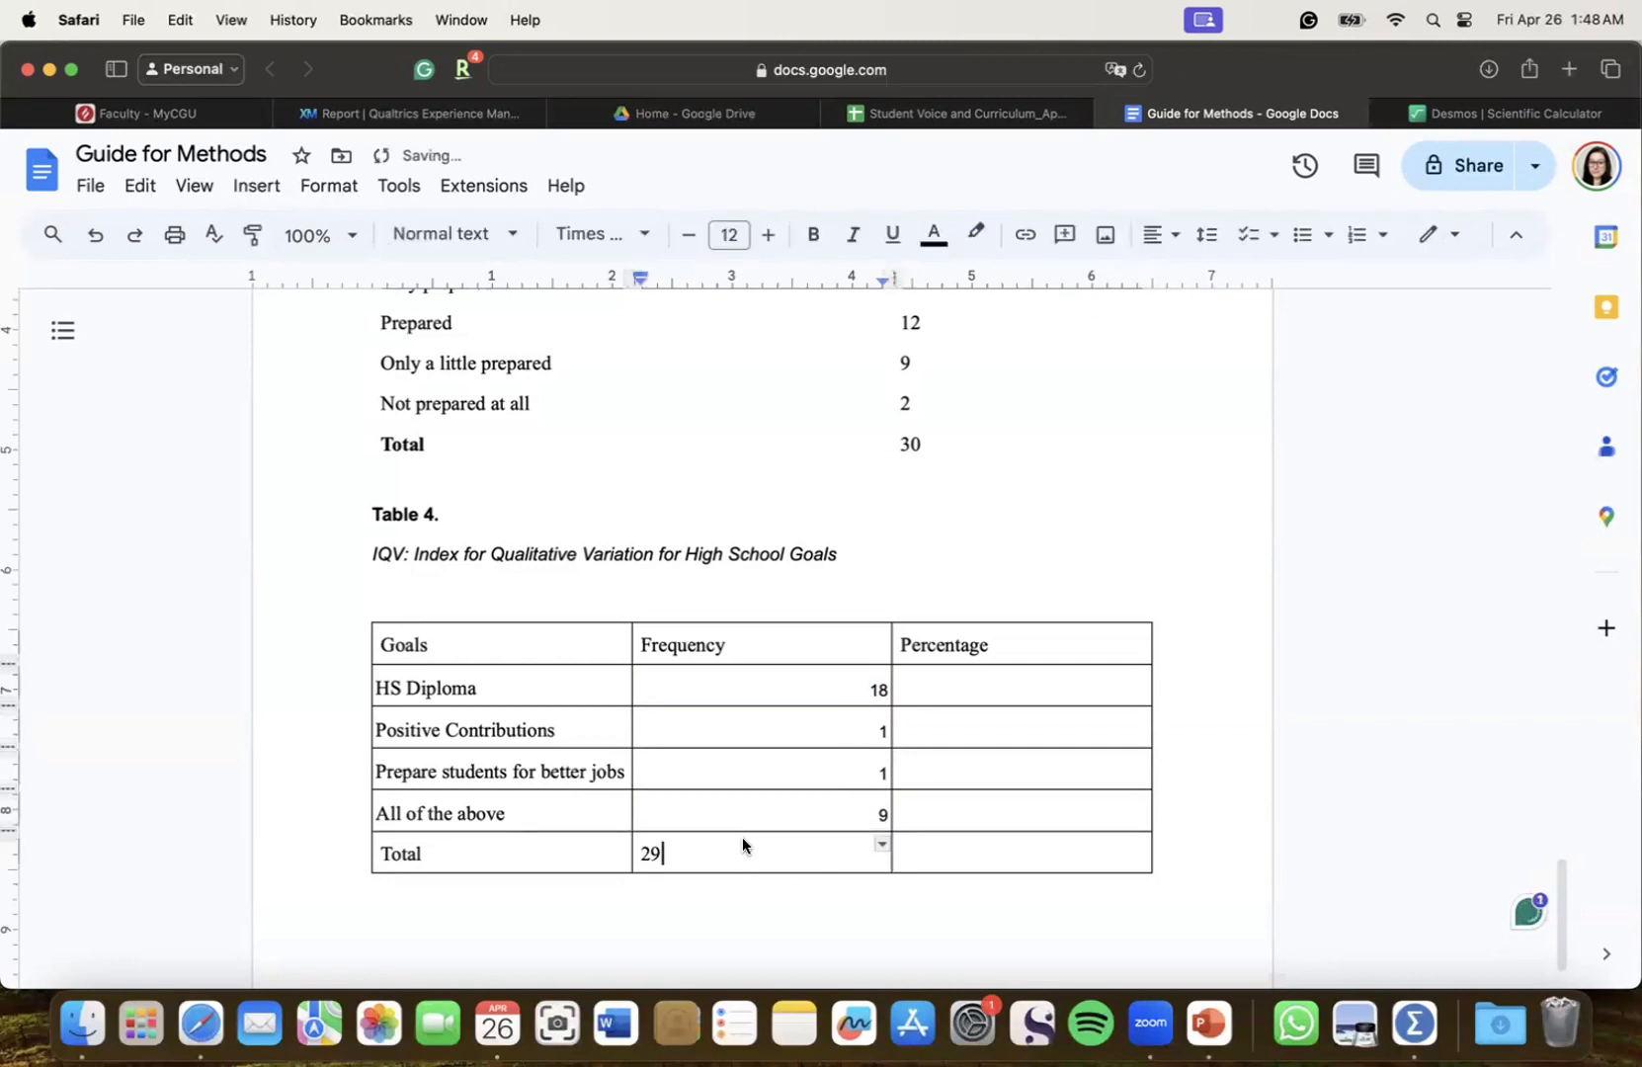
Right-align the Frequency values including the total, and format them in Times New Roman at size 12
{"action": "left_click_drag", "start_coordinate": [741, 840], "coordinate": [685, 685]}
{"action": "left_click", "coordinate": [1130, 240]}
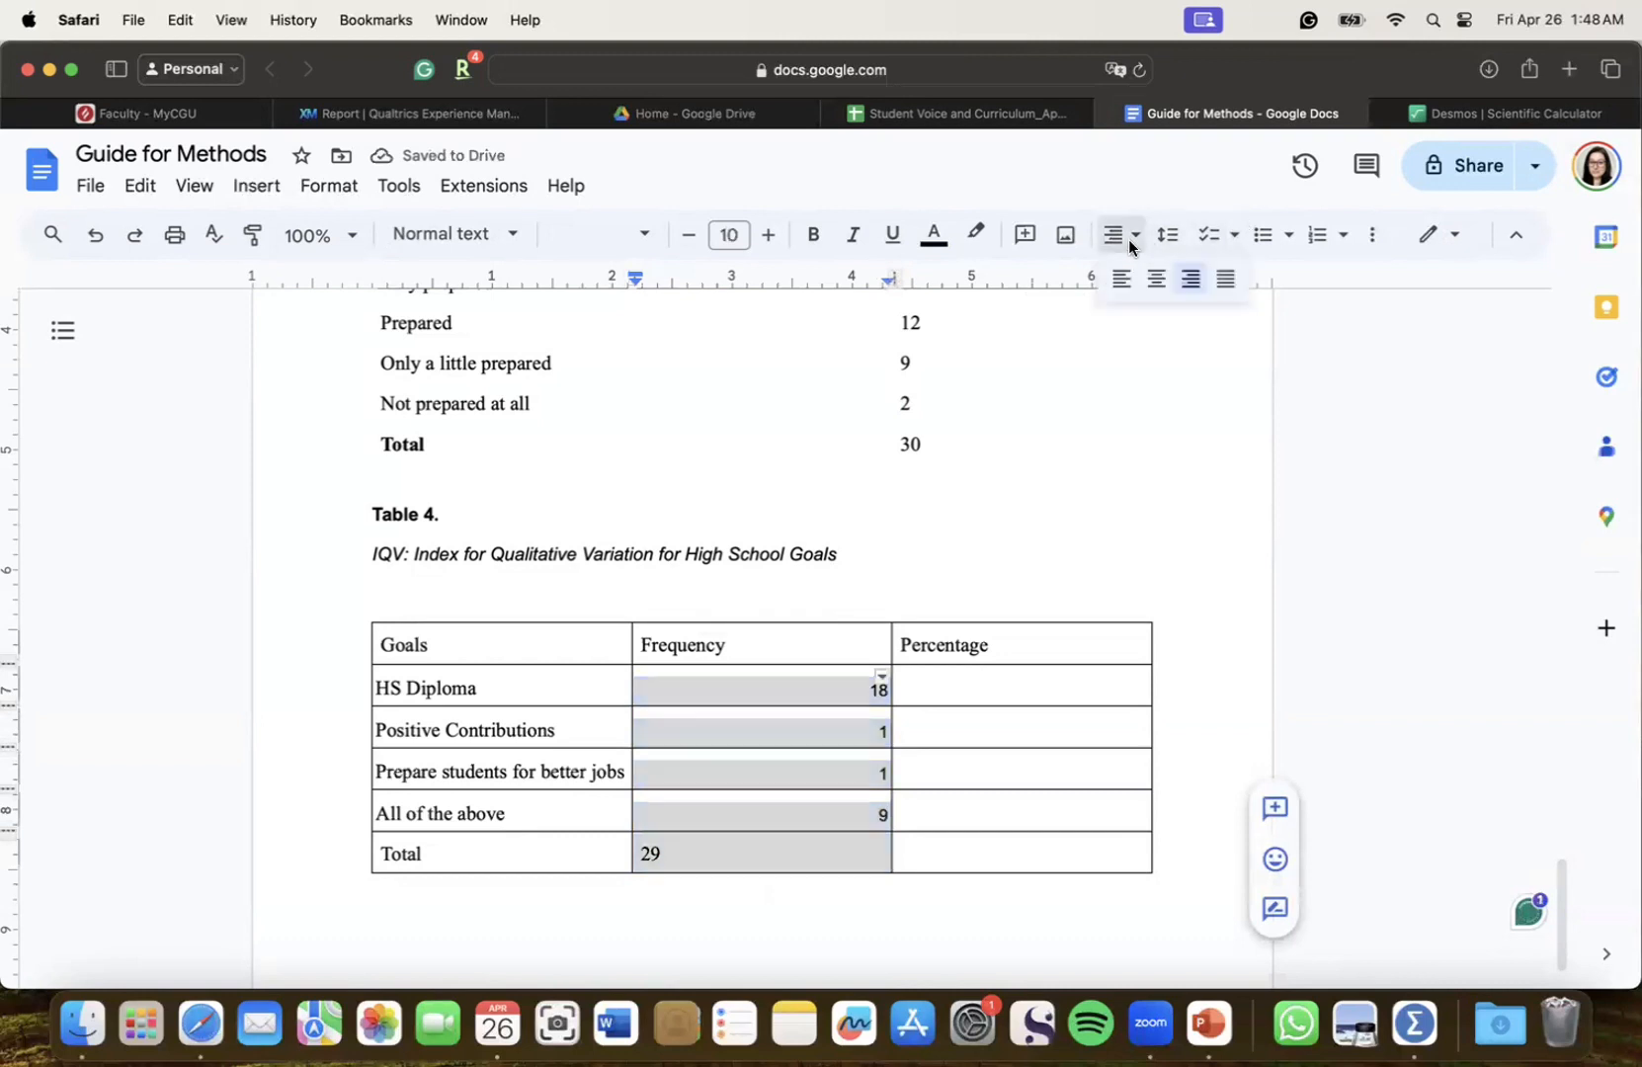
{"action": "left_click", "coordinate": [1186, 286]}
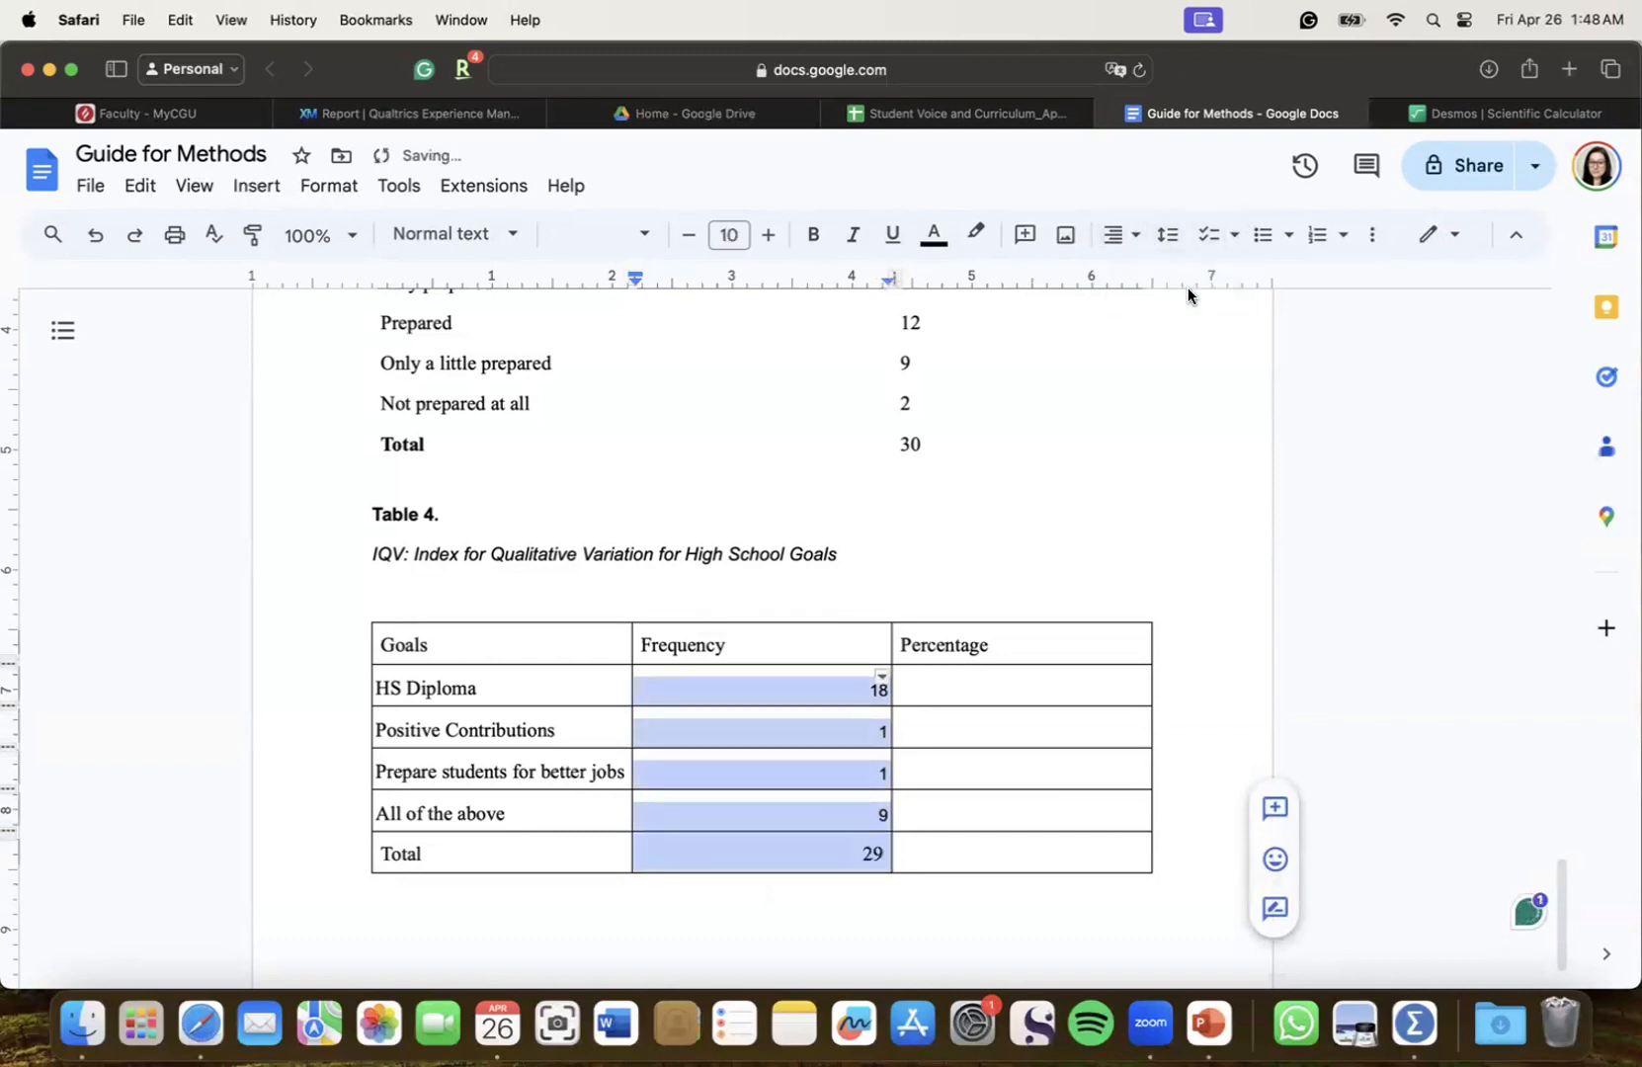
{"action": "left_click", "coordinate": [638, 239]}
{"action": "left_click", "coordinate": [630, 377]}
{"action": "left_click", "coordinate": [730, 234]}
{"action": "type", "text": "12"}
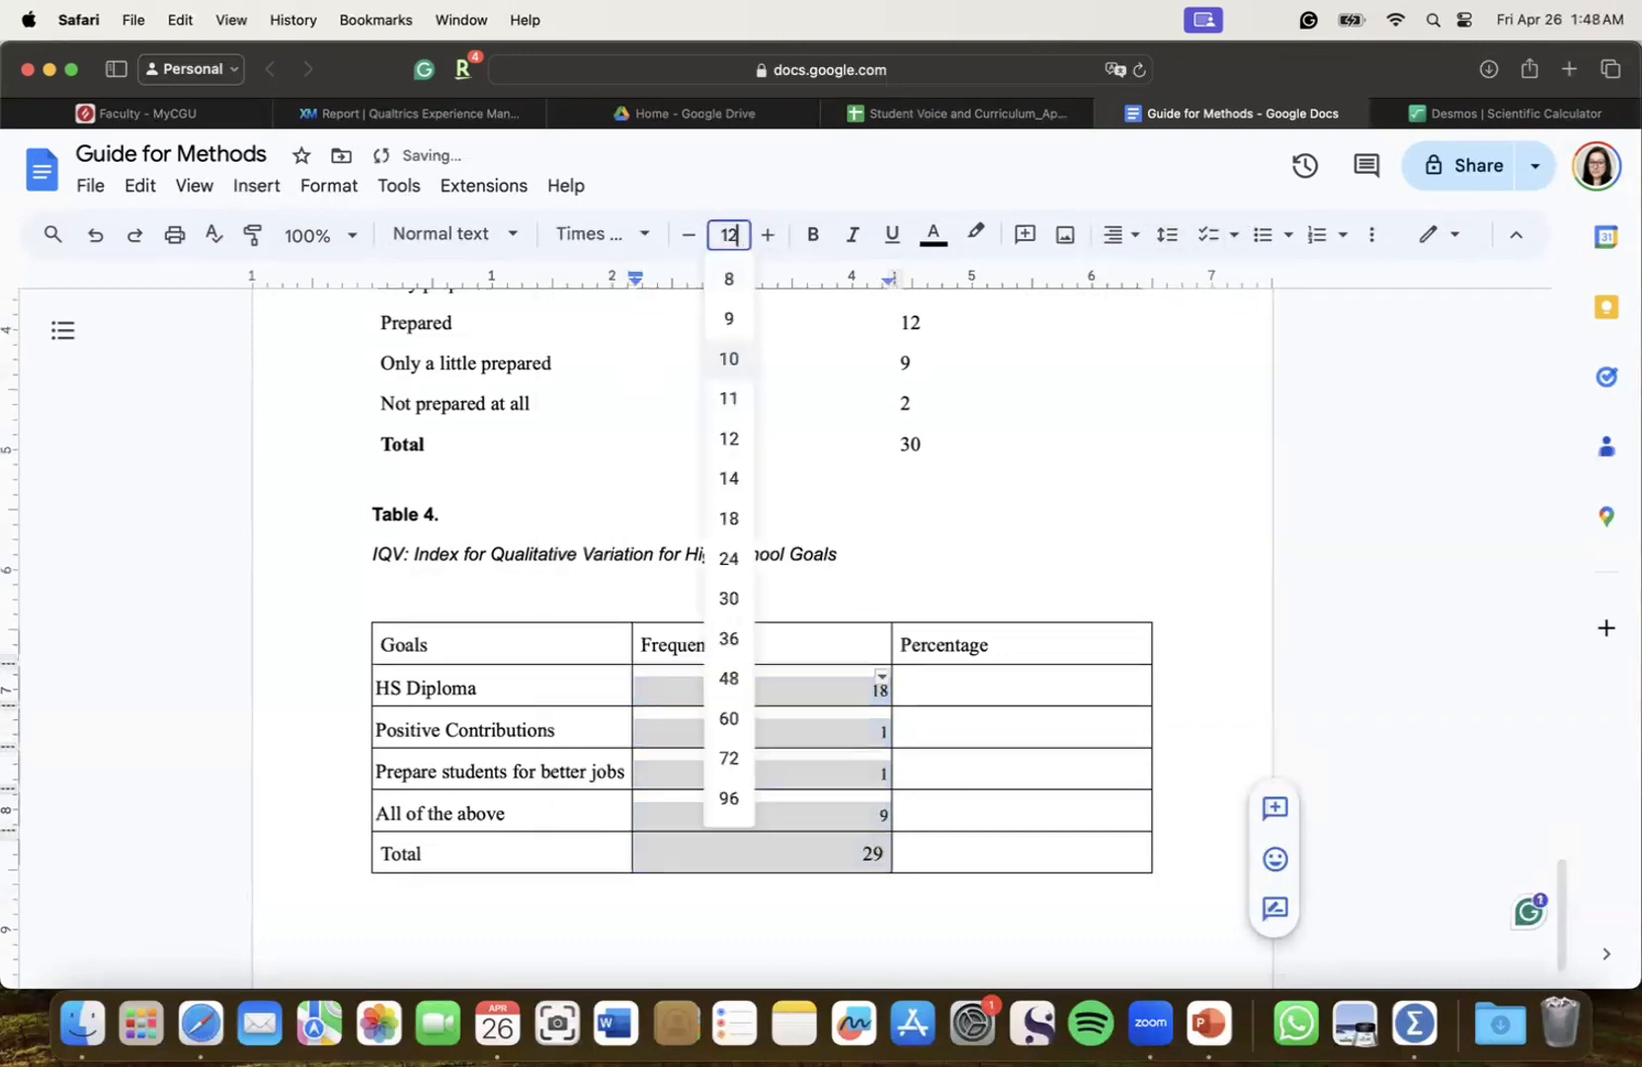
{"action": "key", "text": "Return"}
Copy the percentages from F3:F7 of the IQV sheet into the Percentage column of Table 4, from HS Diploma through Total
{"action": "left_click", "coordinate": [986, 681]}
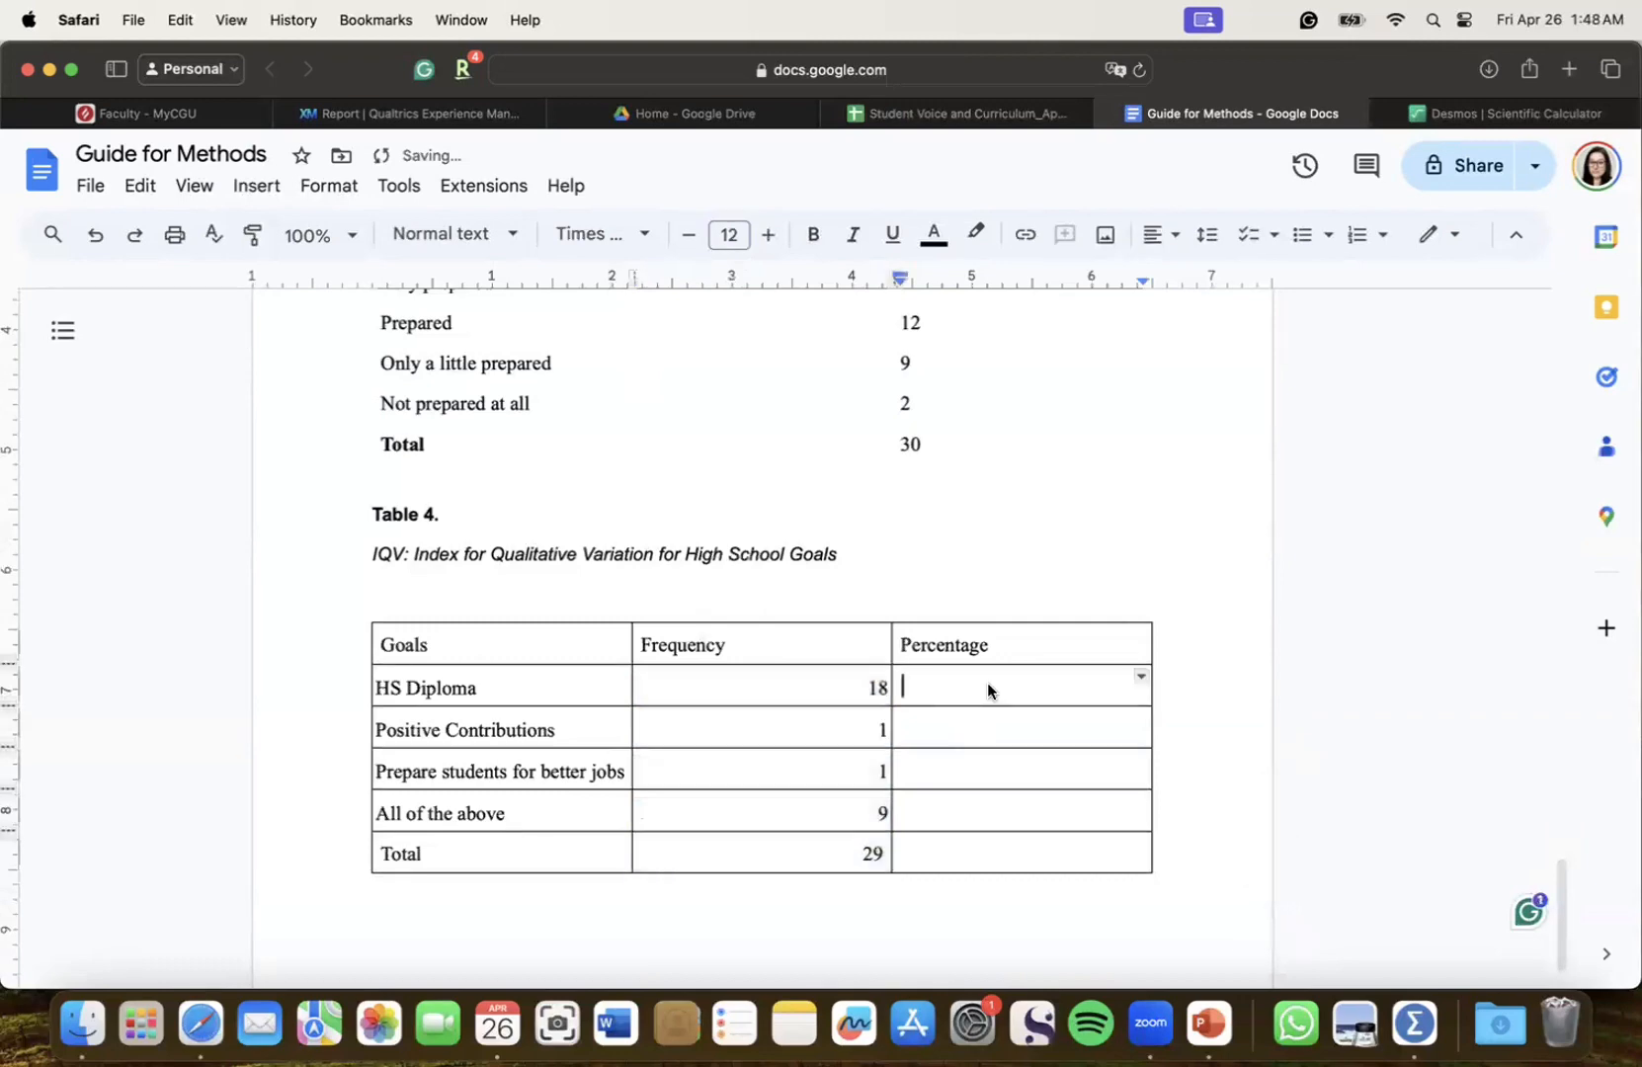
{"action": "left_click", "coordinate": [917, 101]}
{"action": "left_click", "coordinate": [1324, 403]}
{"action": "right_click", "coordinate": [1384, 413]}
{"action": "left_click", "coordinate": [1185, 400]}
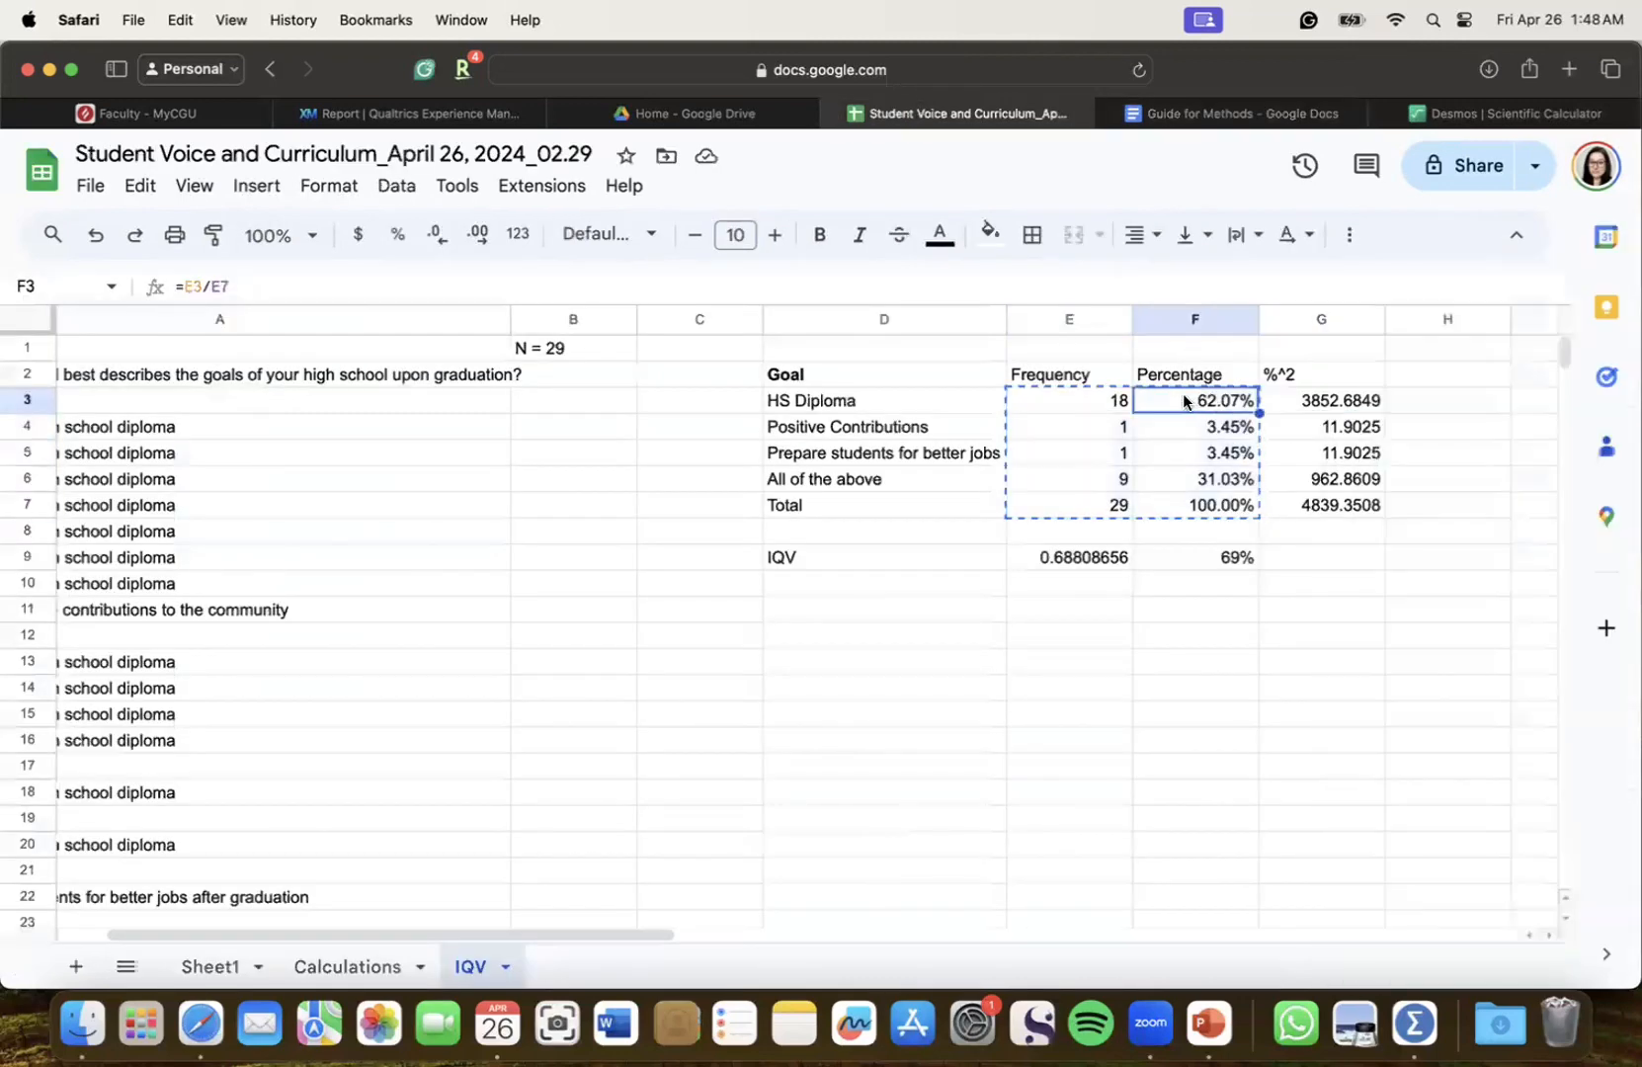
{"action": "left_click_drag", "start_coordinate": [1185, 400], "coordinate": [1200, 505]}
{"action": "key", "text": "super+c"}
{"action": "left_click", "coordinate": [1233, 112]}
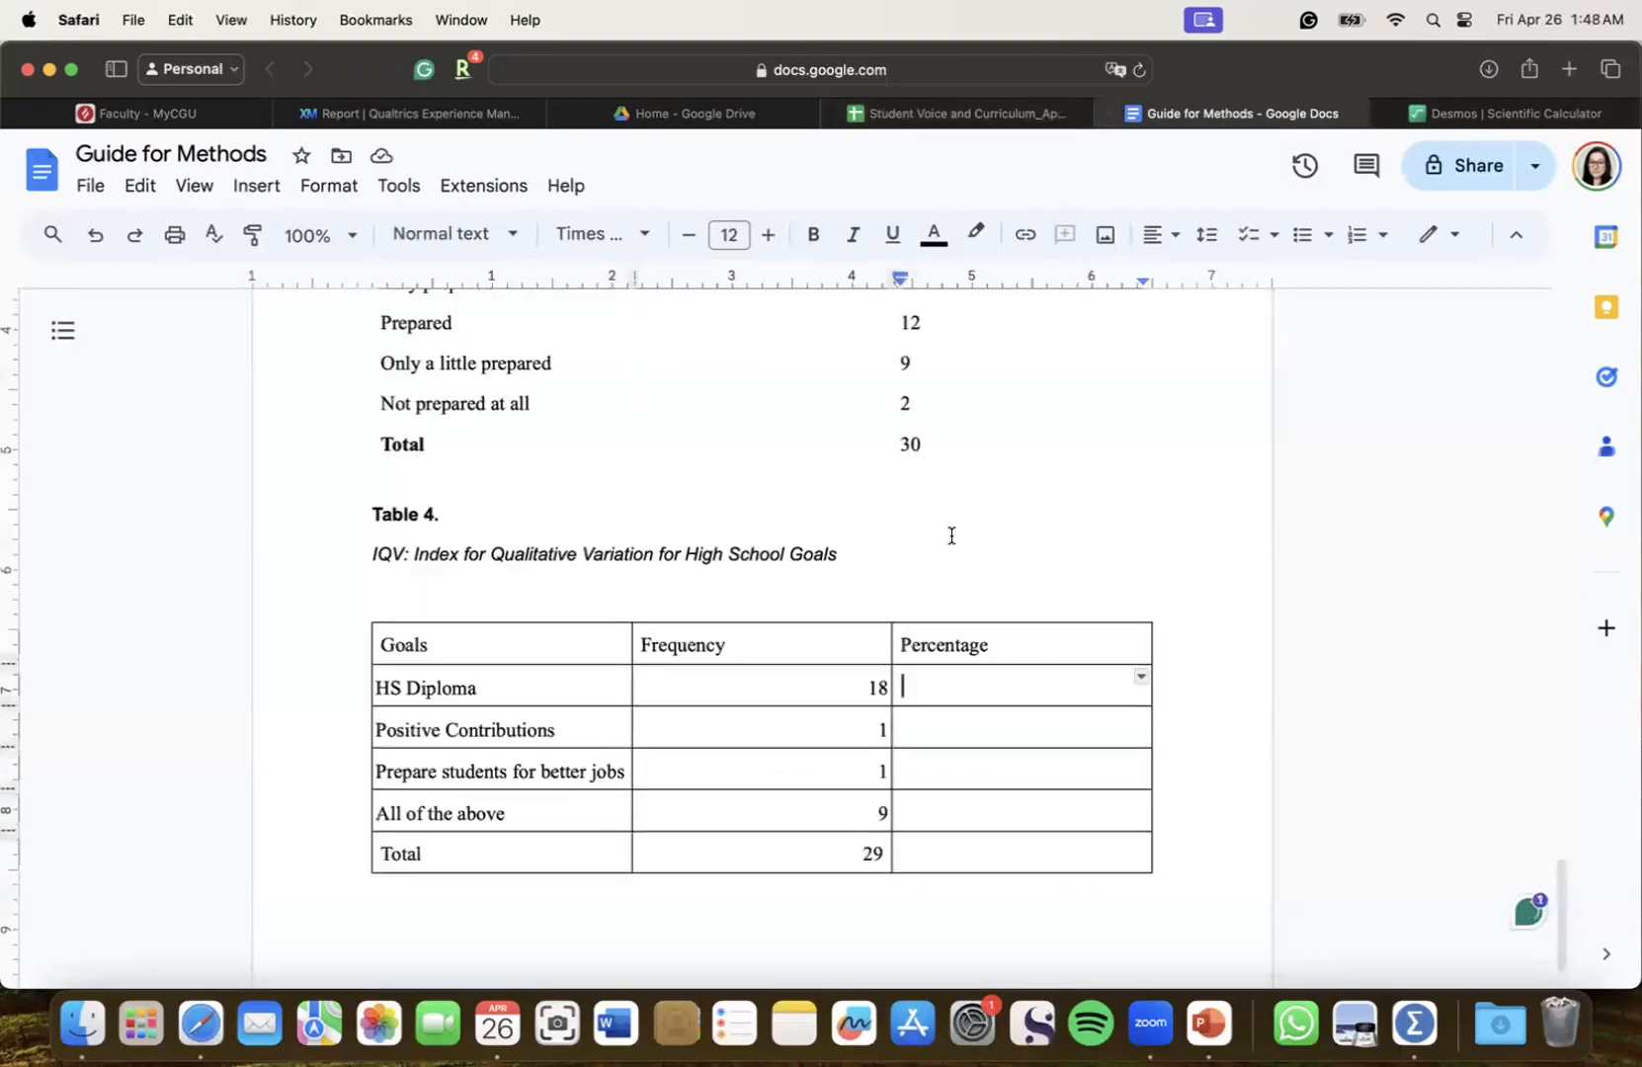
{"action": "left_click_drag", "start_coordinate": [1044, 701], "coordinate": [1052, 840]}
{"action": "key", "text": "super+v"}
{"action": "left_click", "coordinate": [1067, 502]}
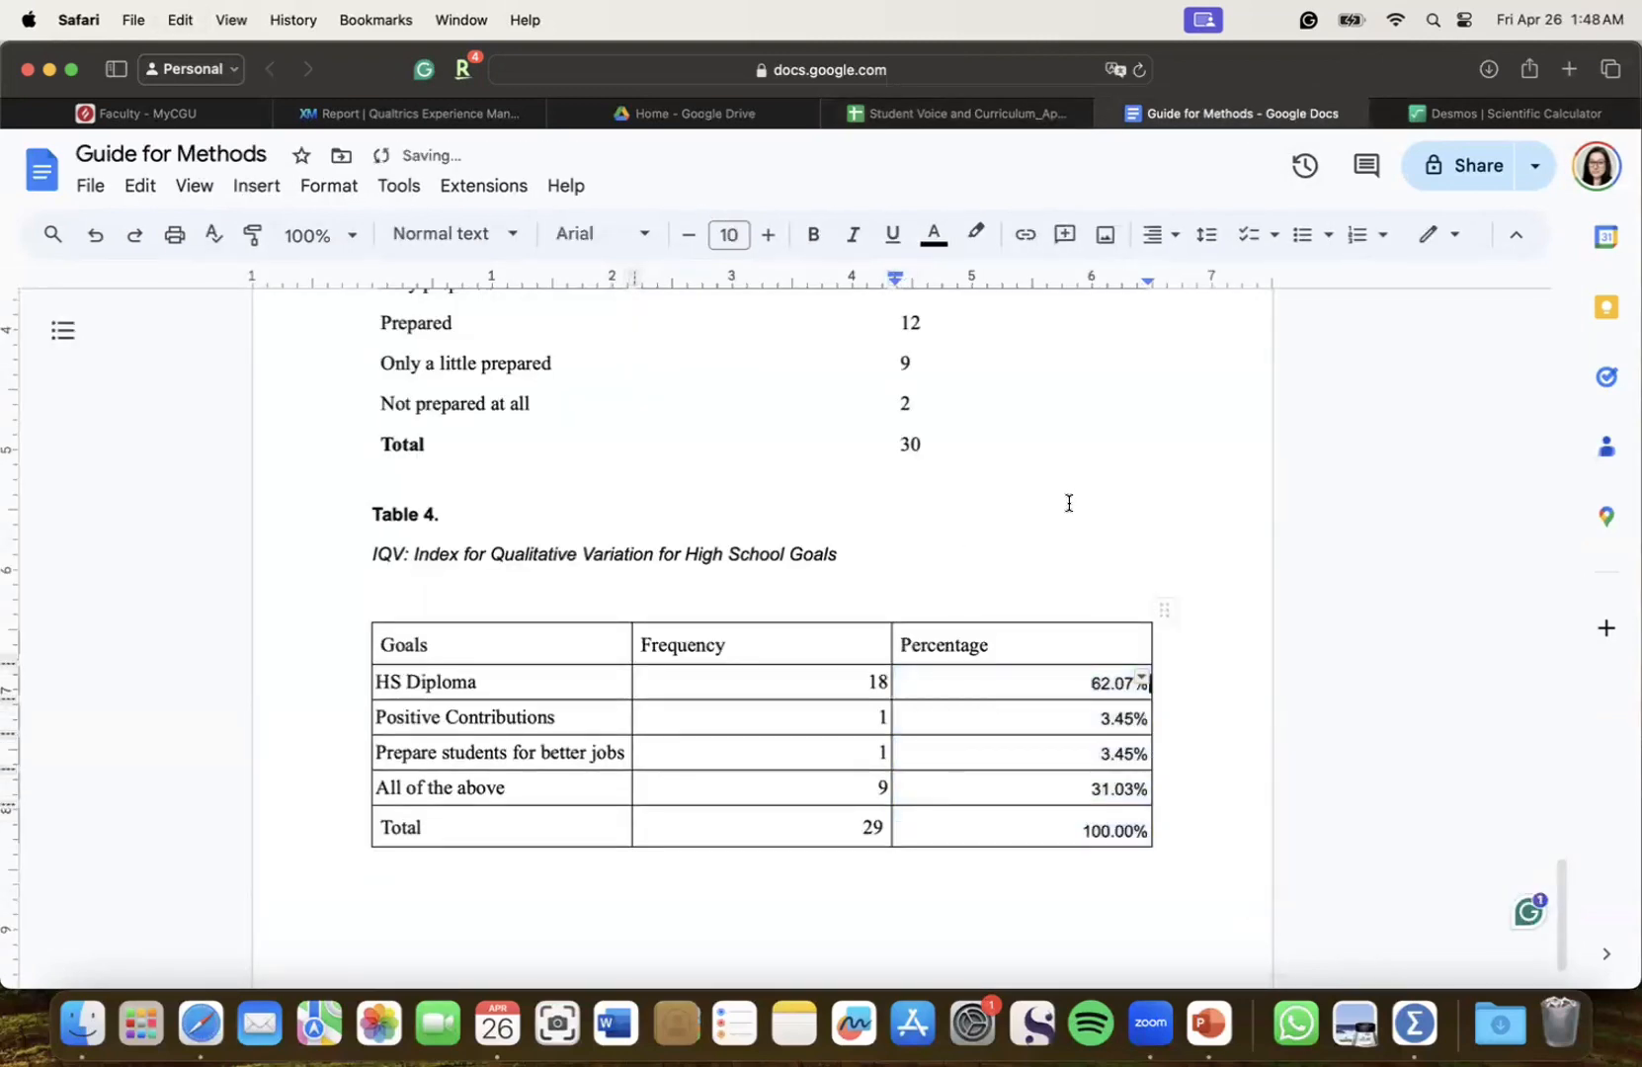
Format the whole Table 4 grid in Times New Roman at size 12 so the pasted percentages match
{"action": "scroll", "coordinate": [1067, 502], "scroll_direction": "down", "scroll_amount": 1}
{"action": "left_click", "coordinate": [381, 600]}
{"action": "left_click_drag", "start_coordinate": [381, 600], "coordinate": [1084, 780]}
{"action": "left_click", "coordinate": [722, 242]}
{"action": "type", "text": "12"}
{"action": "left_click", "coordinate": [612, 237]}
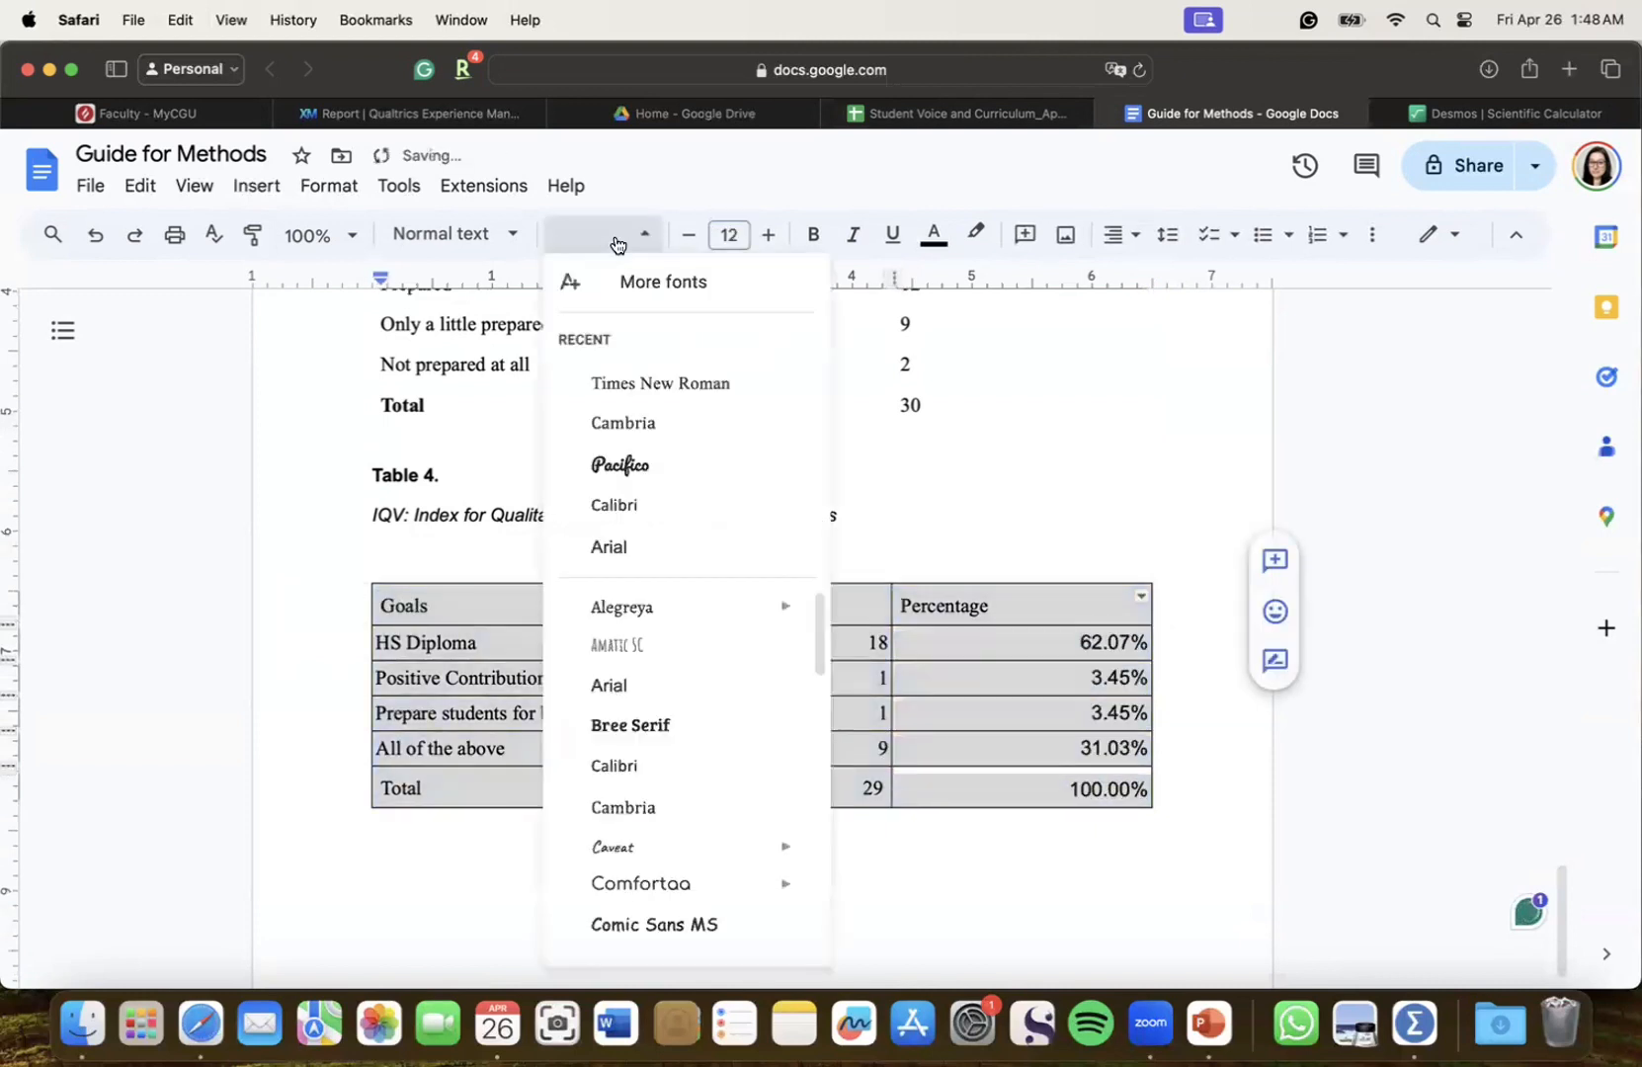
{"action": "left_click", "coordinate": [613, 374]}
{"action": "left_click", "coordinate": [549, 625]}
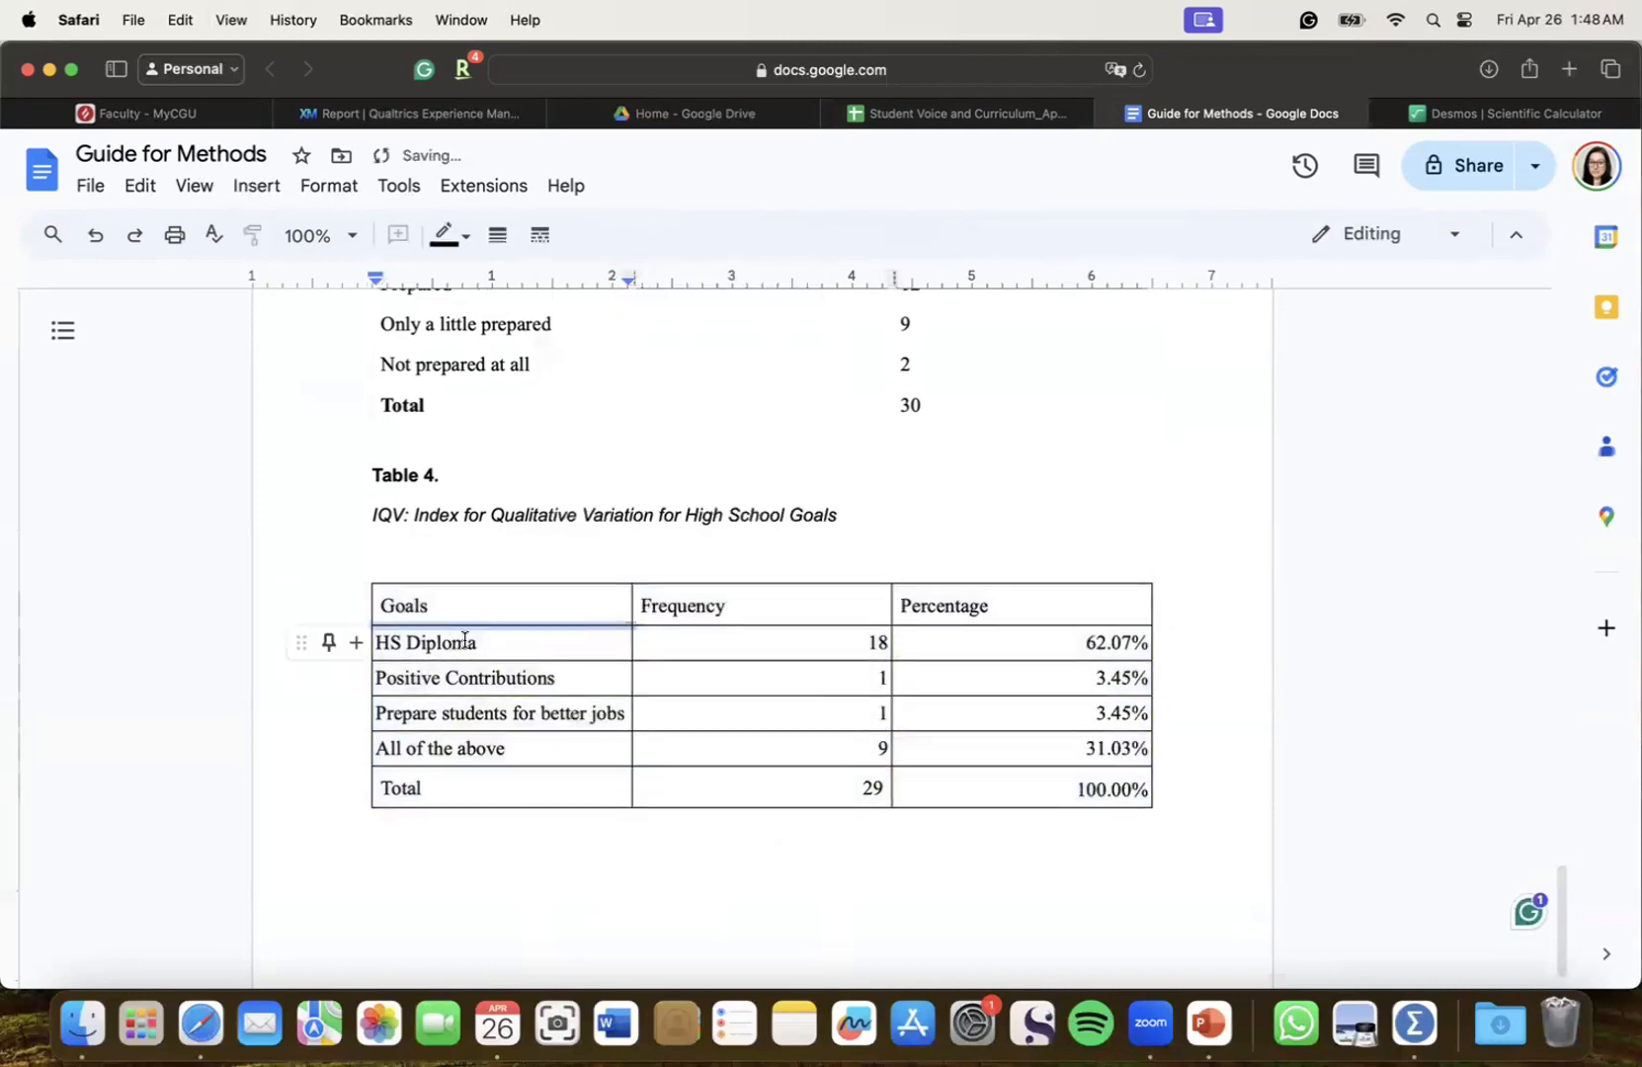
Set the border width of the entire Table 4 grid to 0 pt in the table properties
{"action": "left_click_drag", "start_coordinate": [385, 602], "coordinate": [942, 800]}
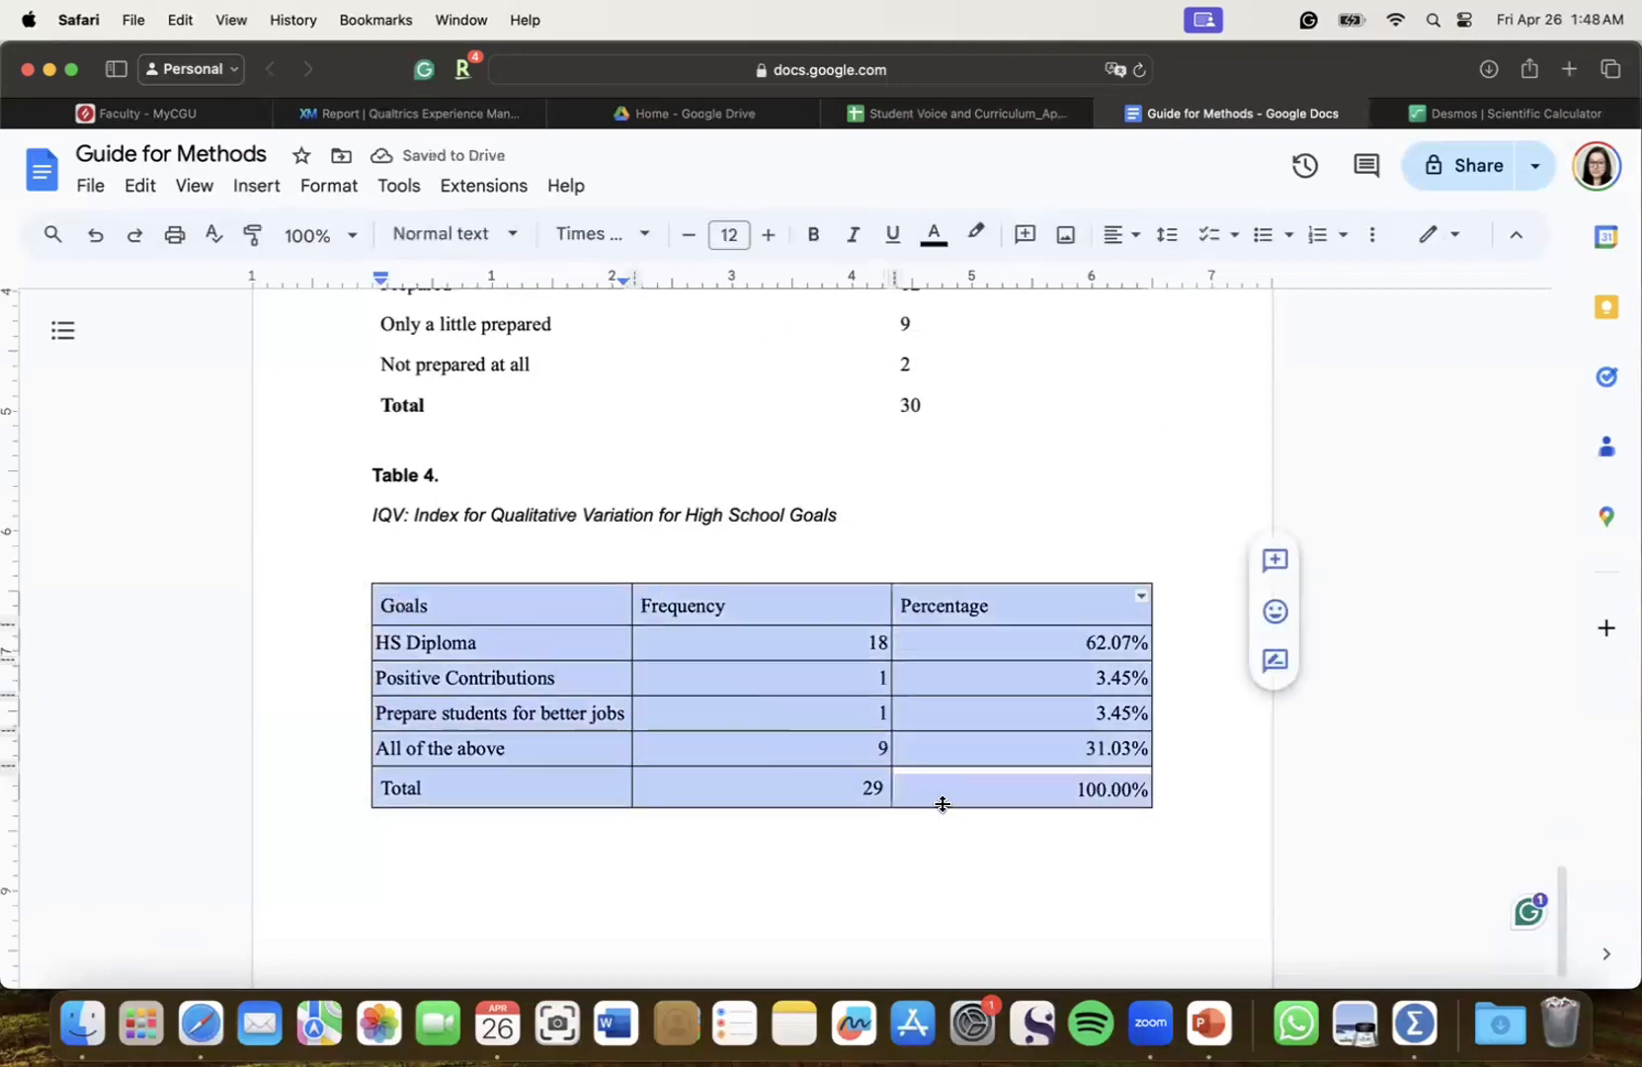
{"action": "right_click", "coordinate": [767, 601]}
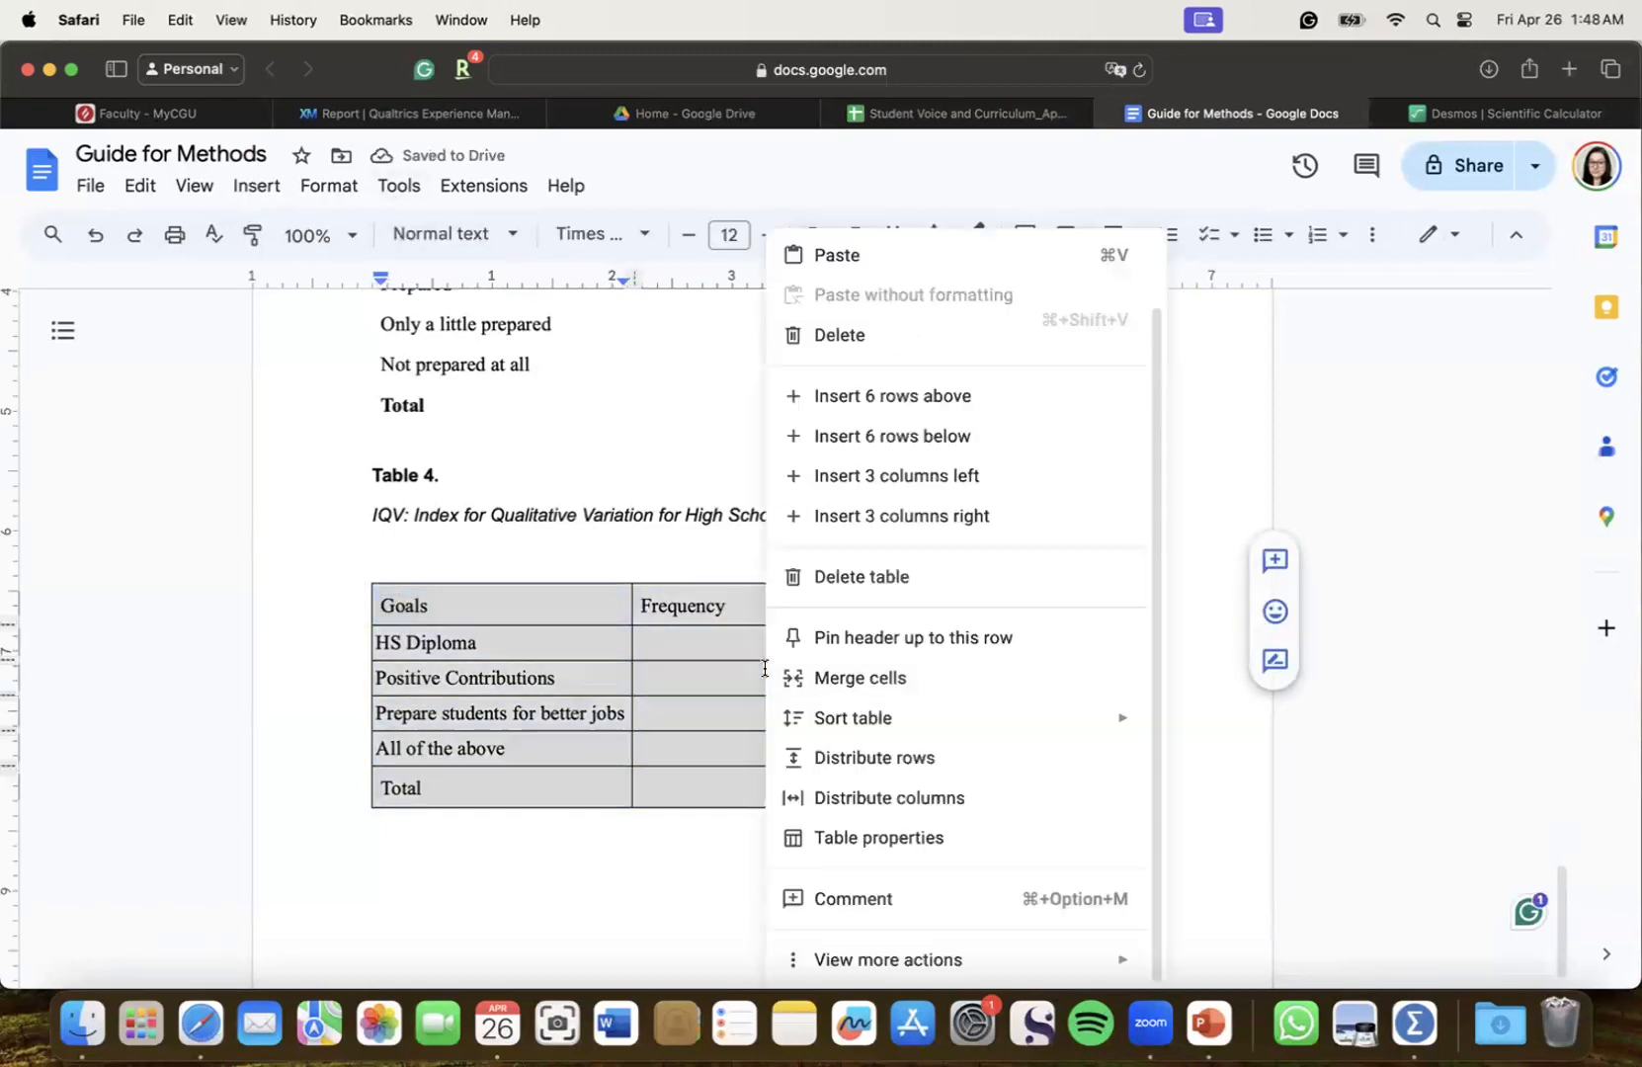
{"action": "left_click", "coordinate": [888, 839]}
{"action": "left_click", "coordinate": [1248, 810]}
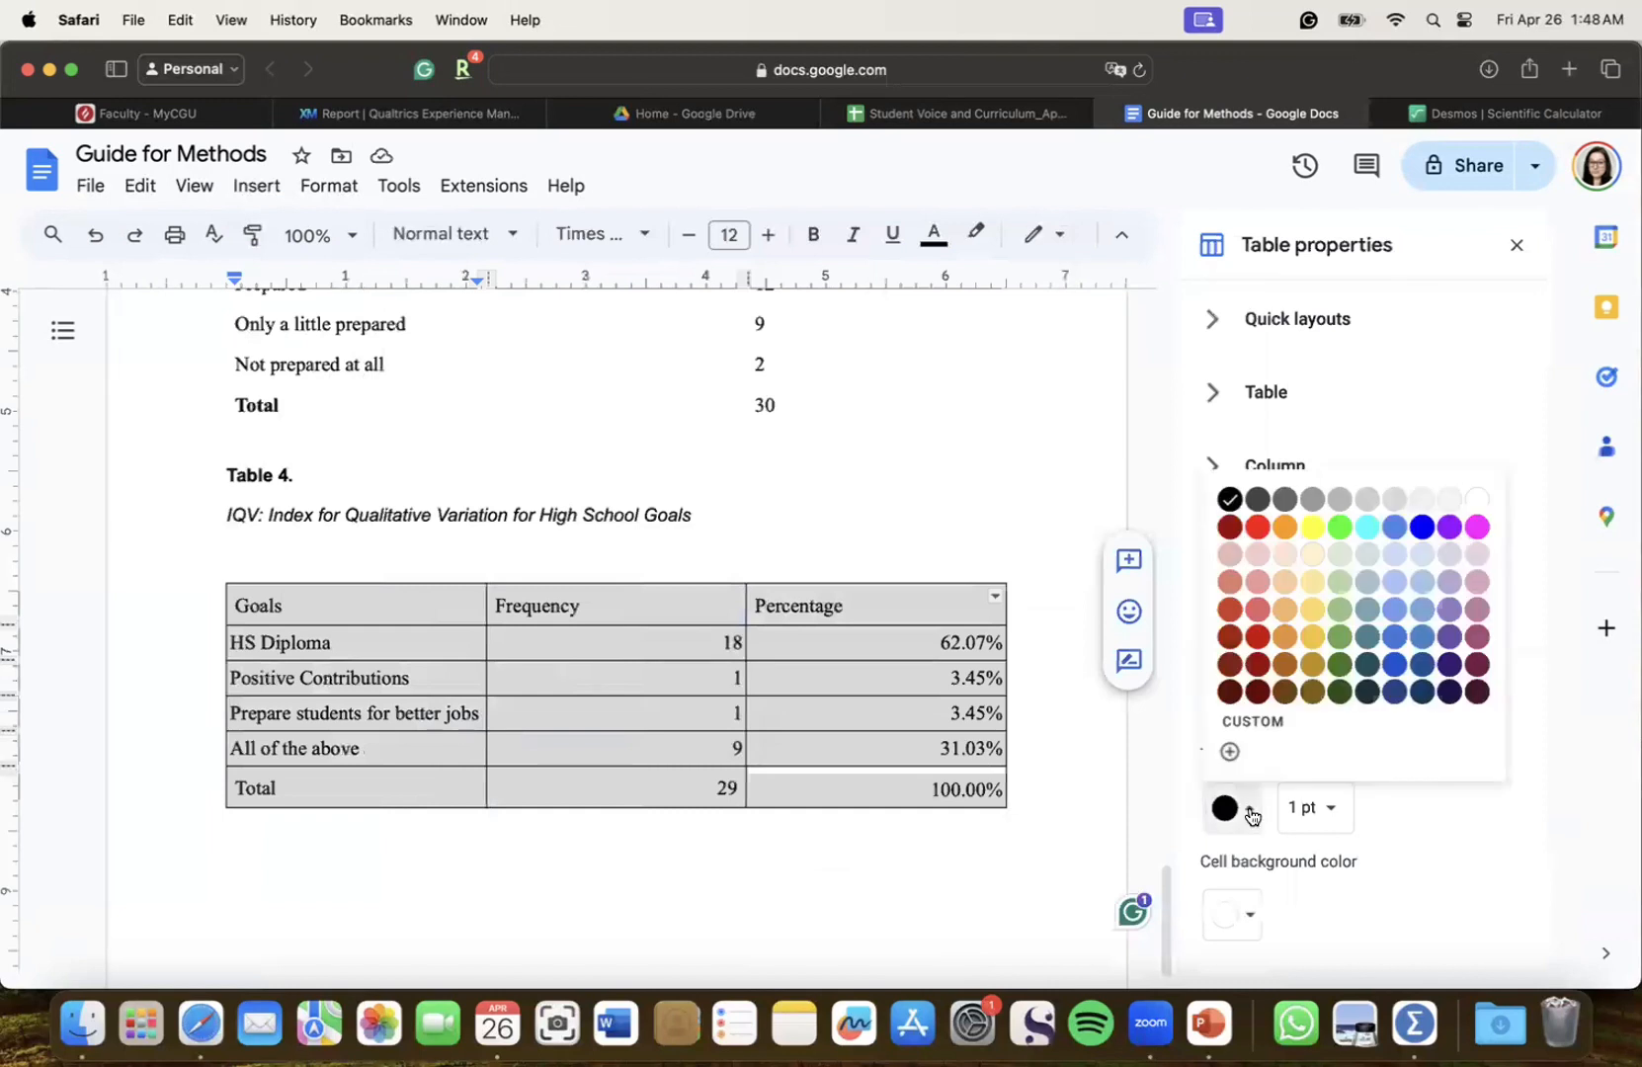
{"action": "left_click", "coordinate": [1322, 820]}
{"action": "left_click", "coordinate": [1339, 683]}
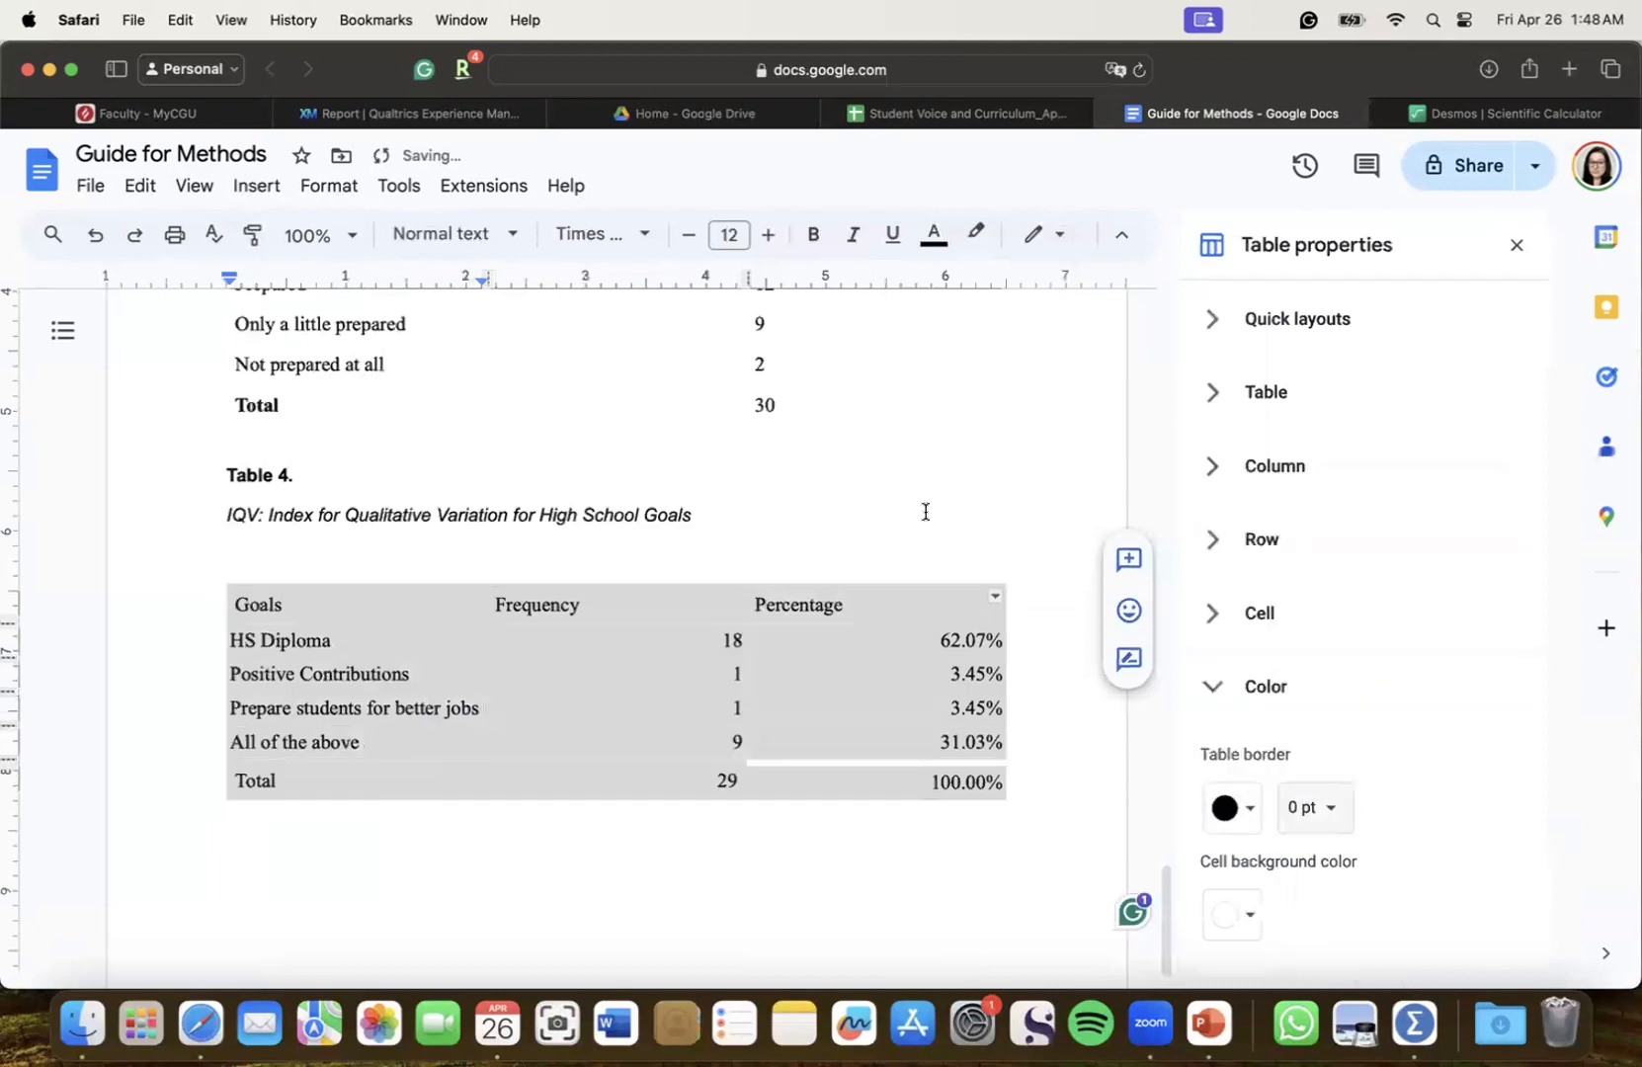
{"action": "left_click", "coordinate": [926, 511]}
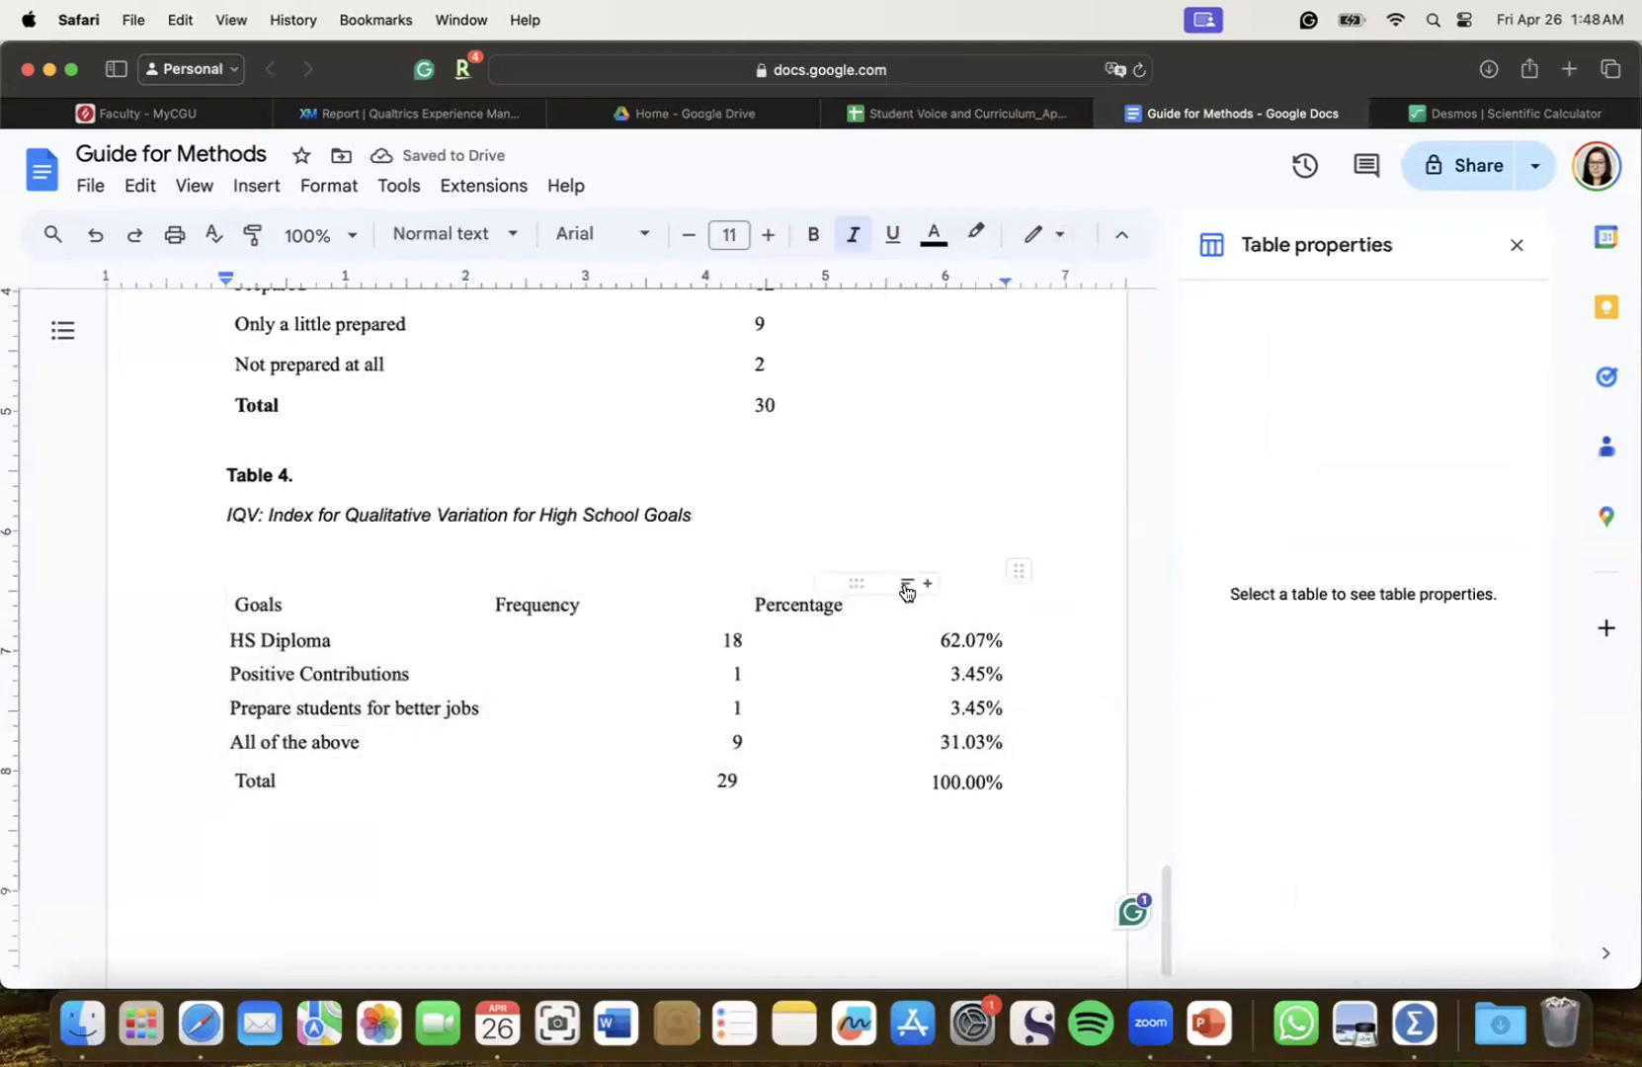
Apply visible border lines above and below the header row across all three columns of Table 4
{"action": "left_click", "coordinate": [921, 615]}
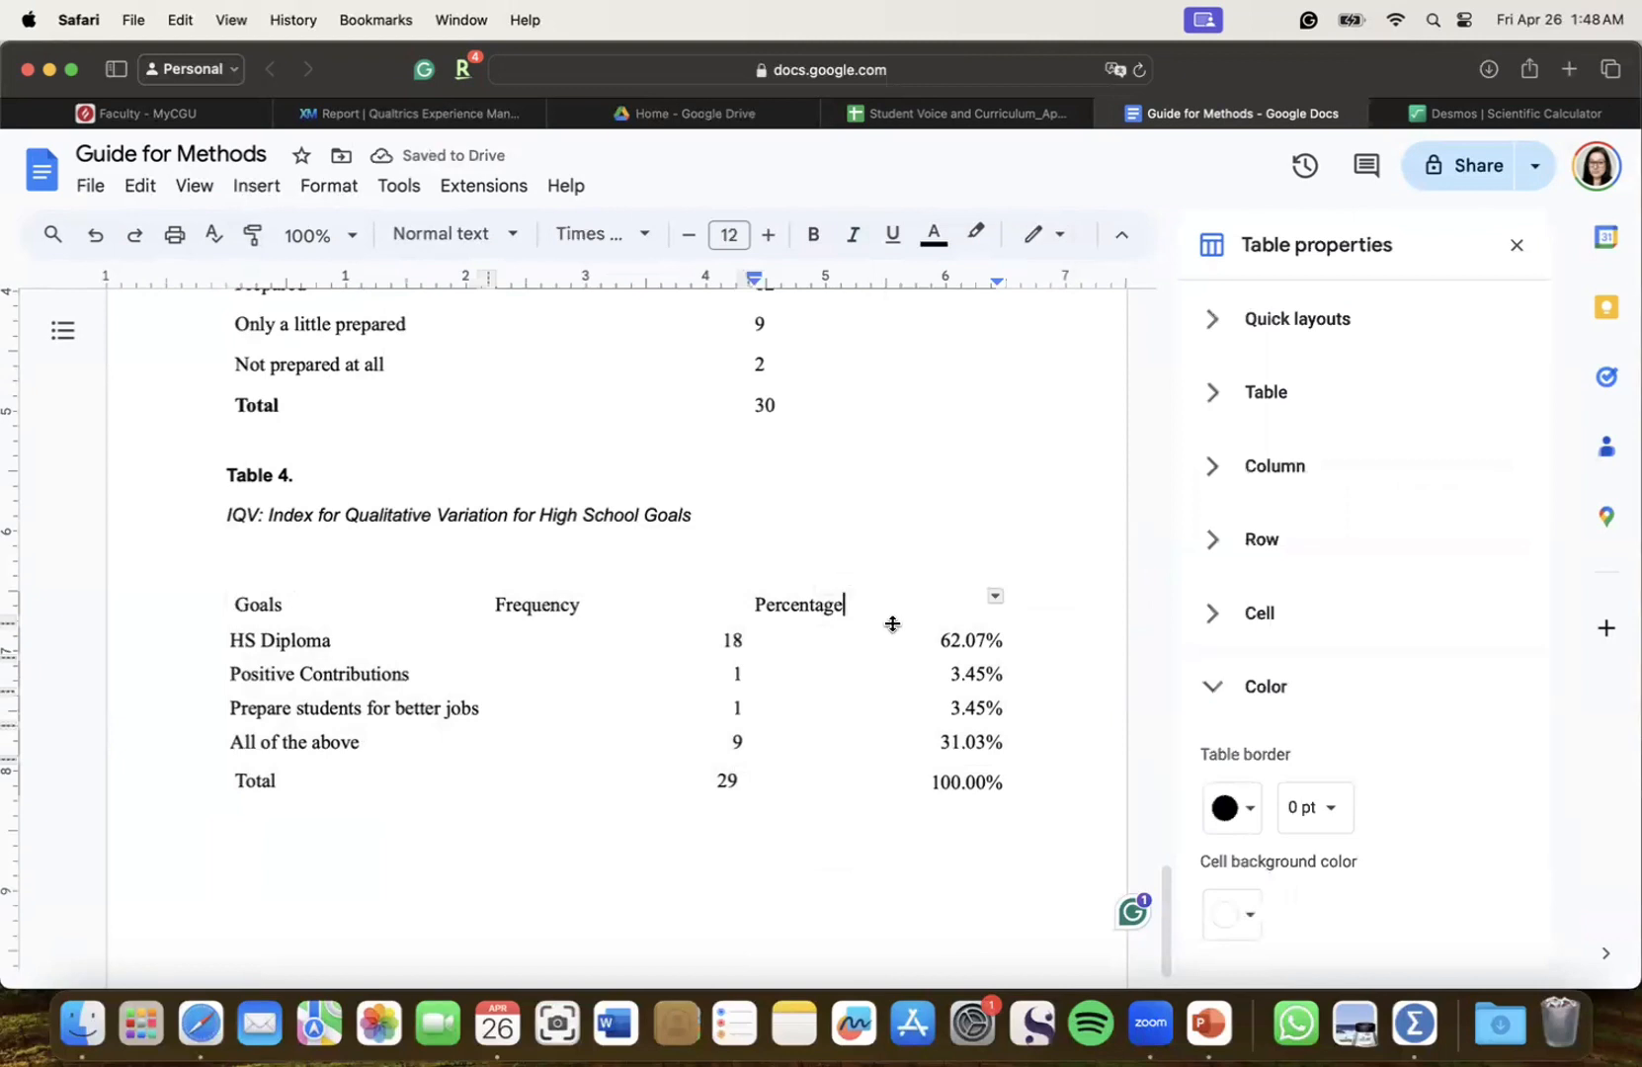
{"action": "right_click", "coordinate": [892, 620]}
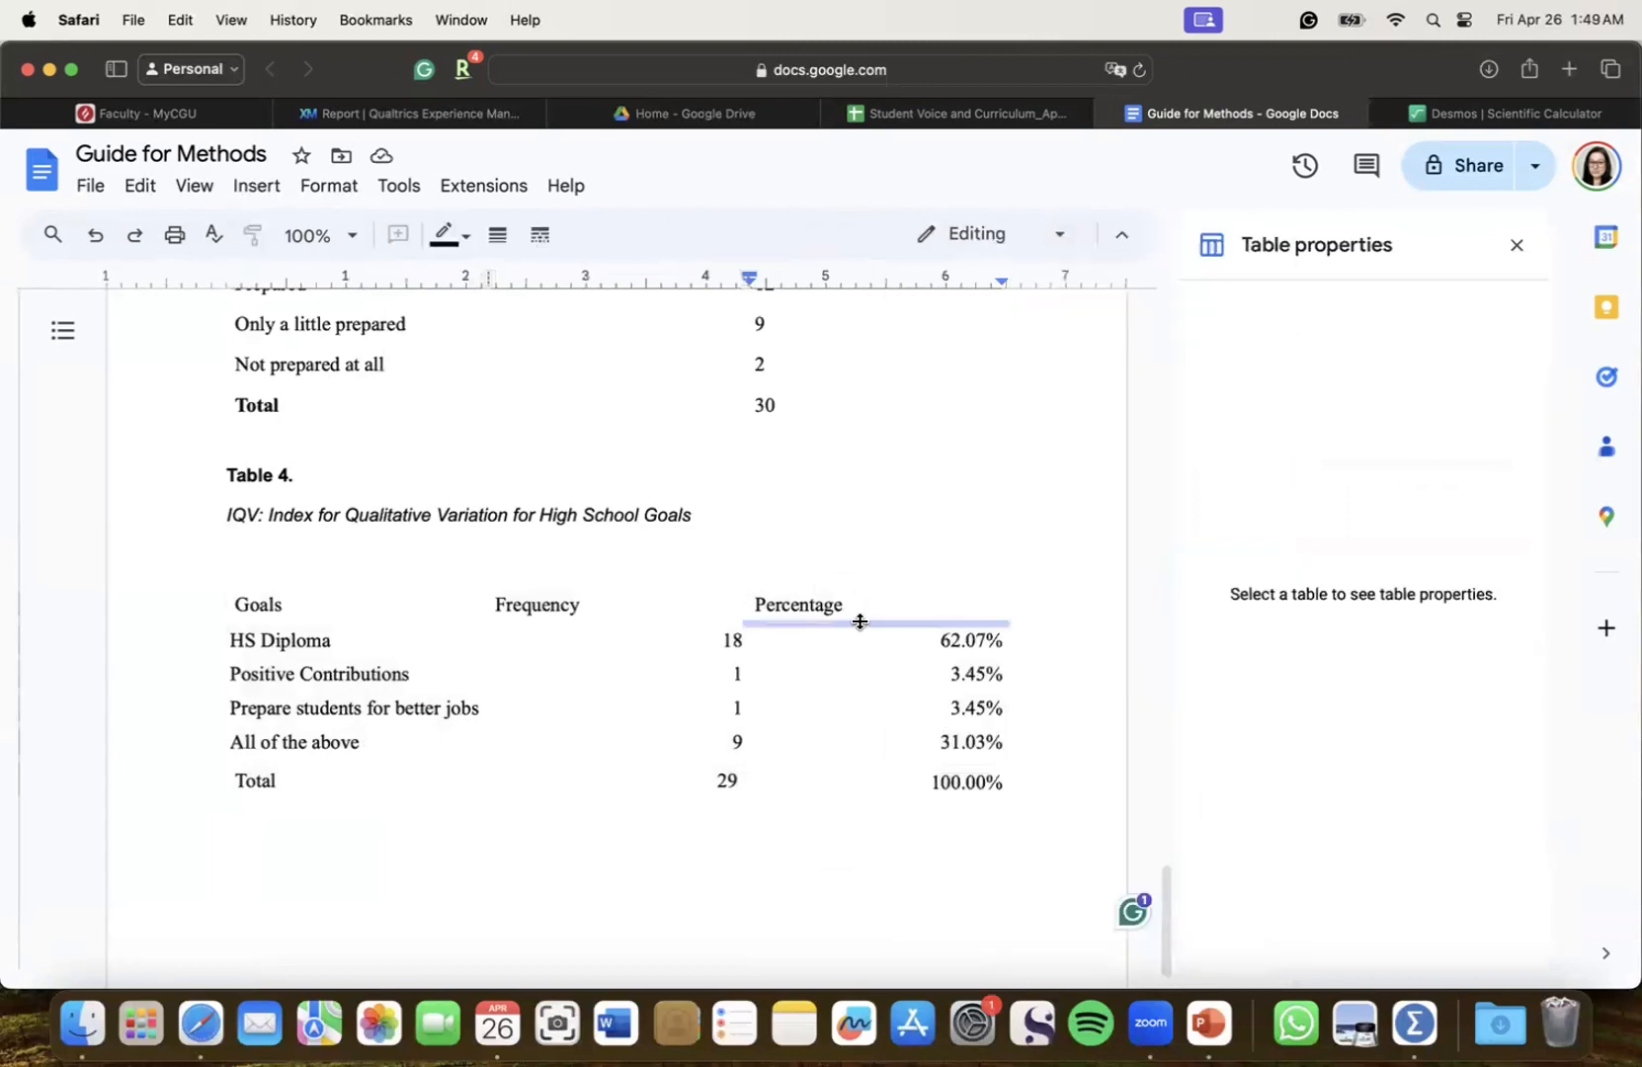
{"action": "left_click", "coordinate": [597, 626], "text": "shift"}
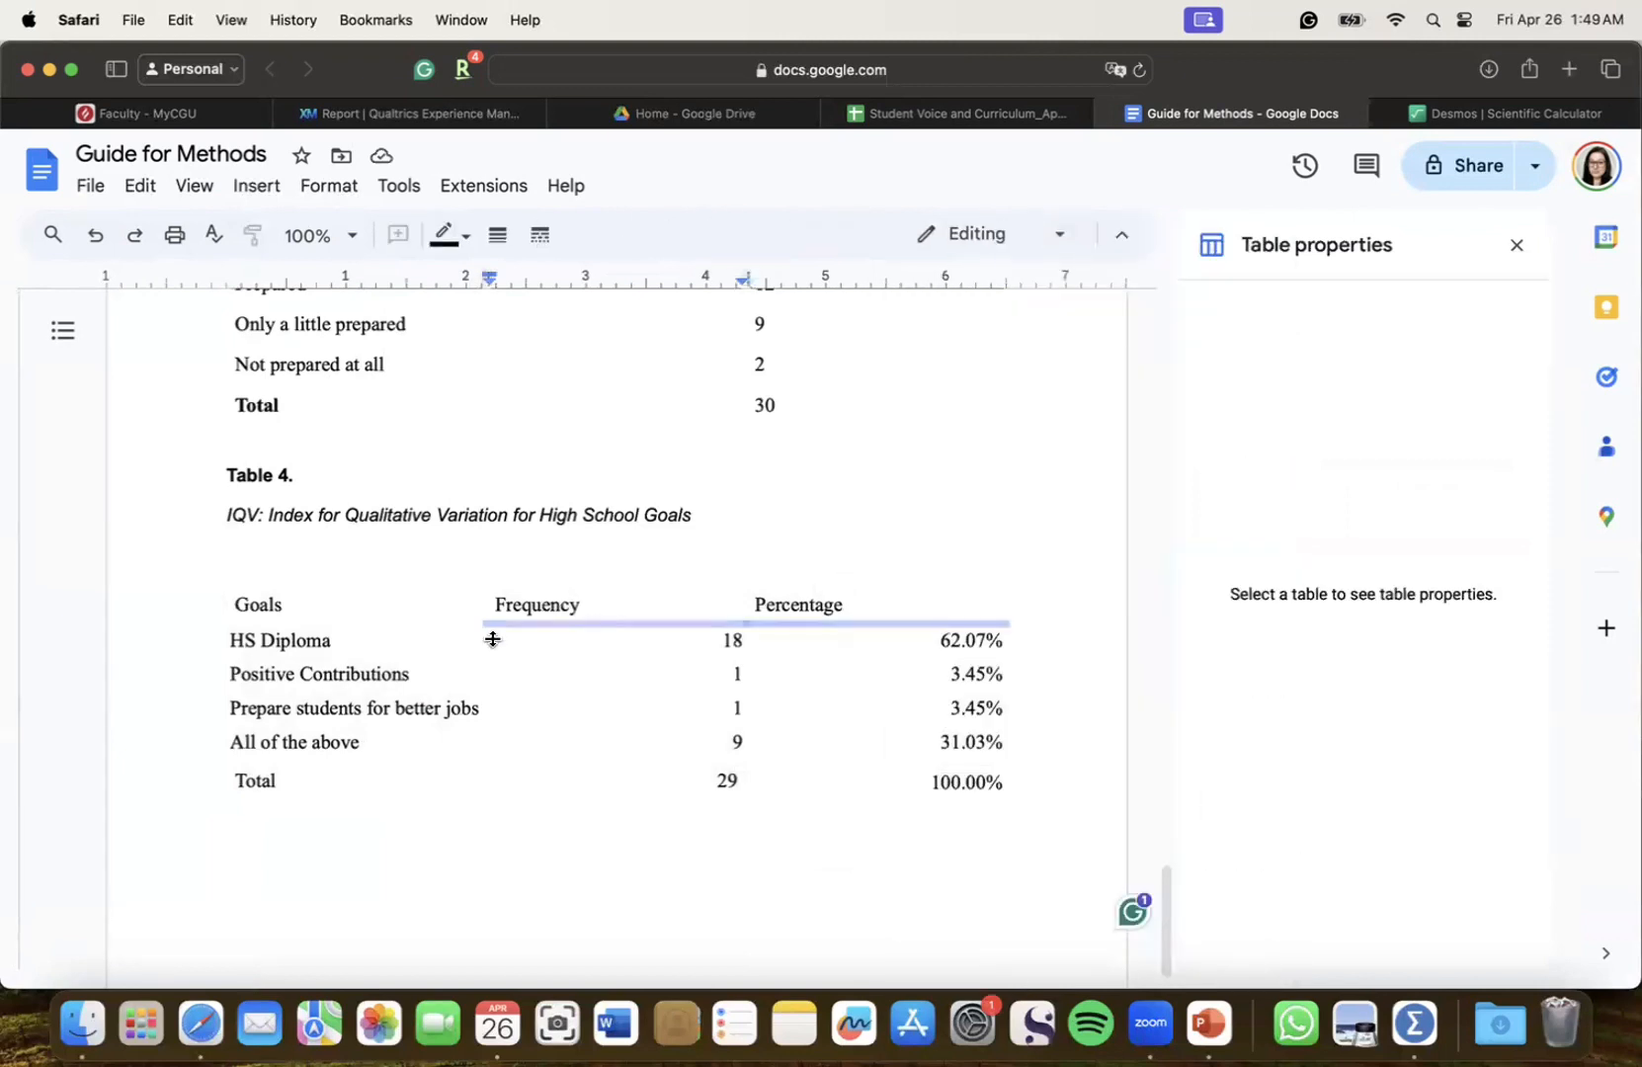
{"action": "left_click", "coordinate": [320, 625], "text": "shift"}
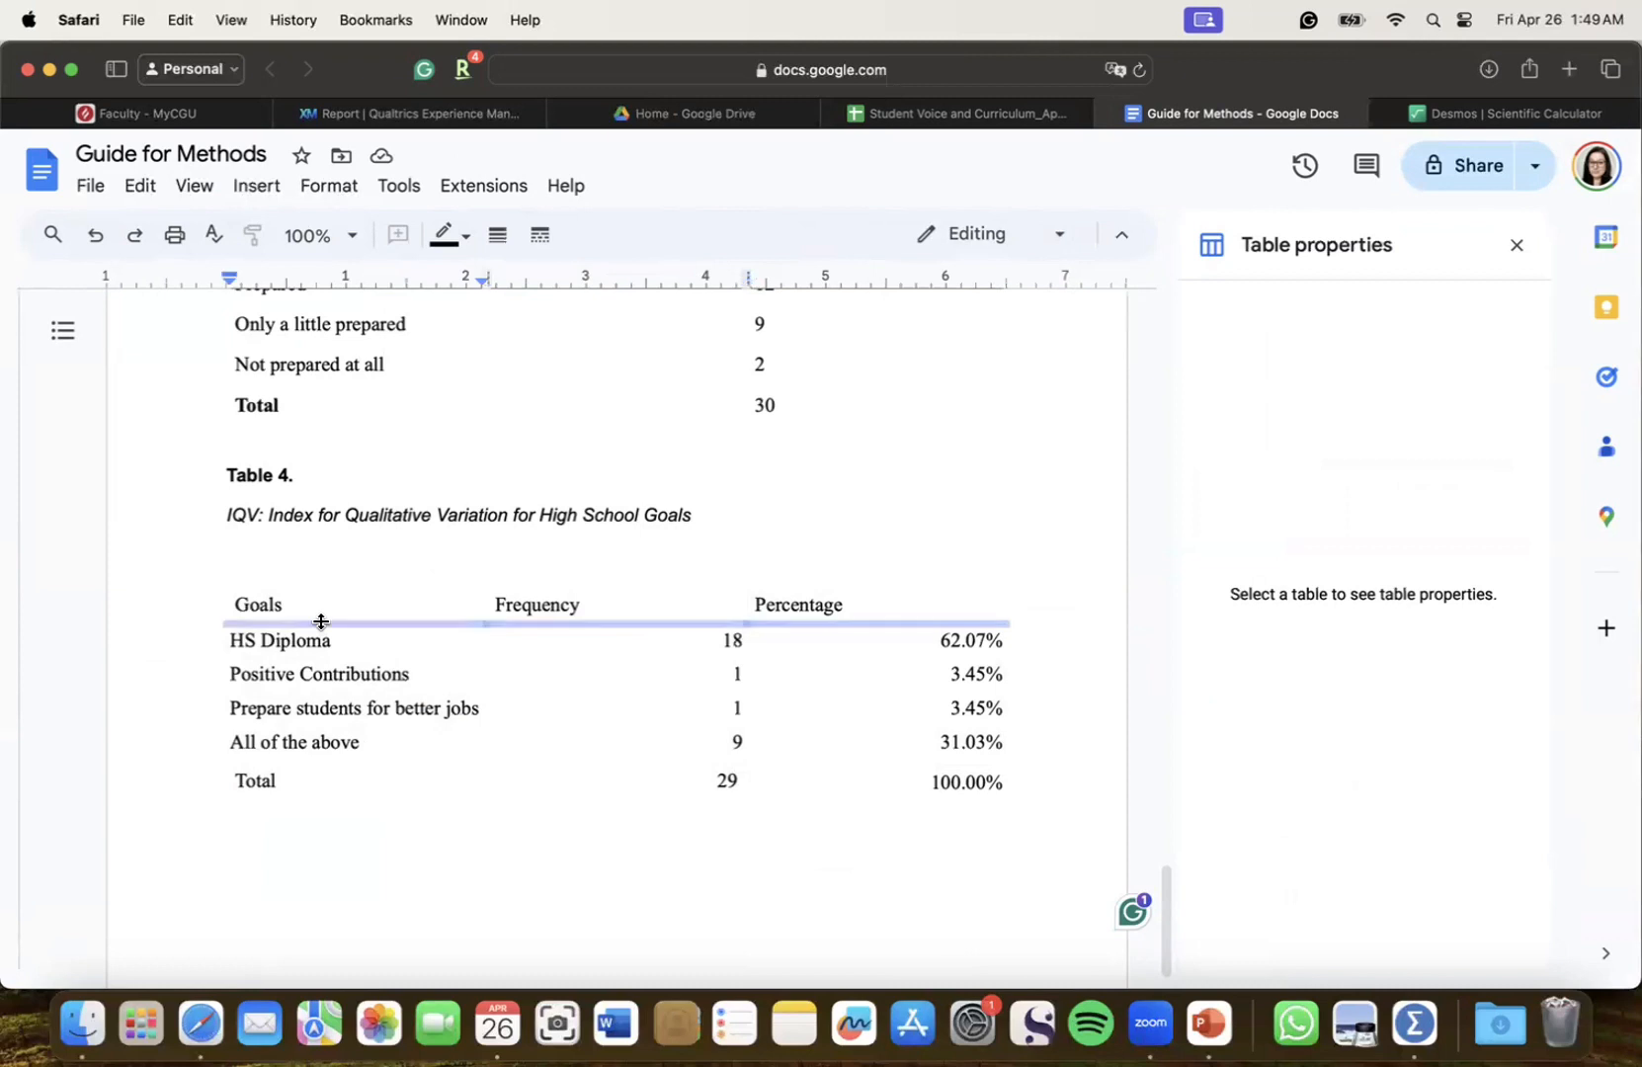
{"action": "left_click", "coordinate": [269, 583], "text": "shift"}
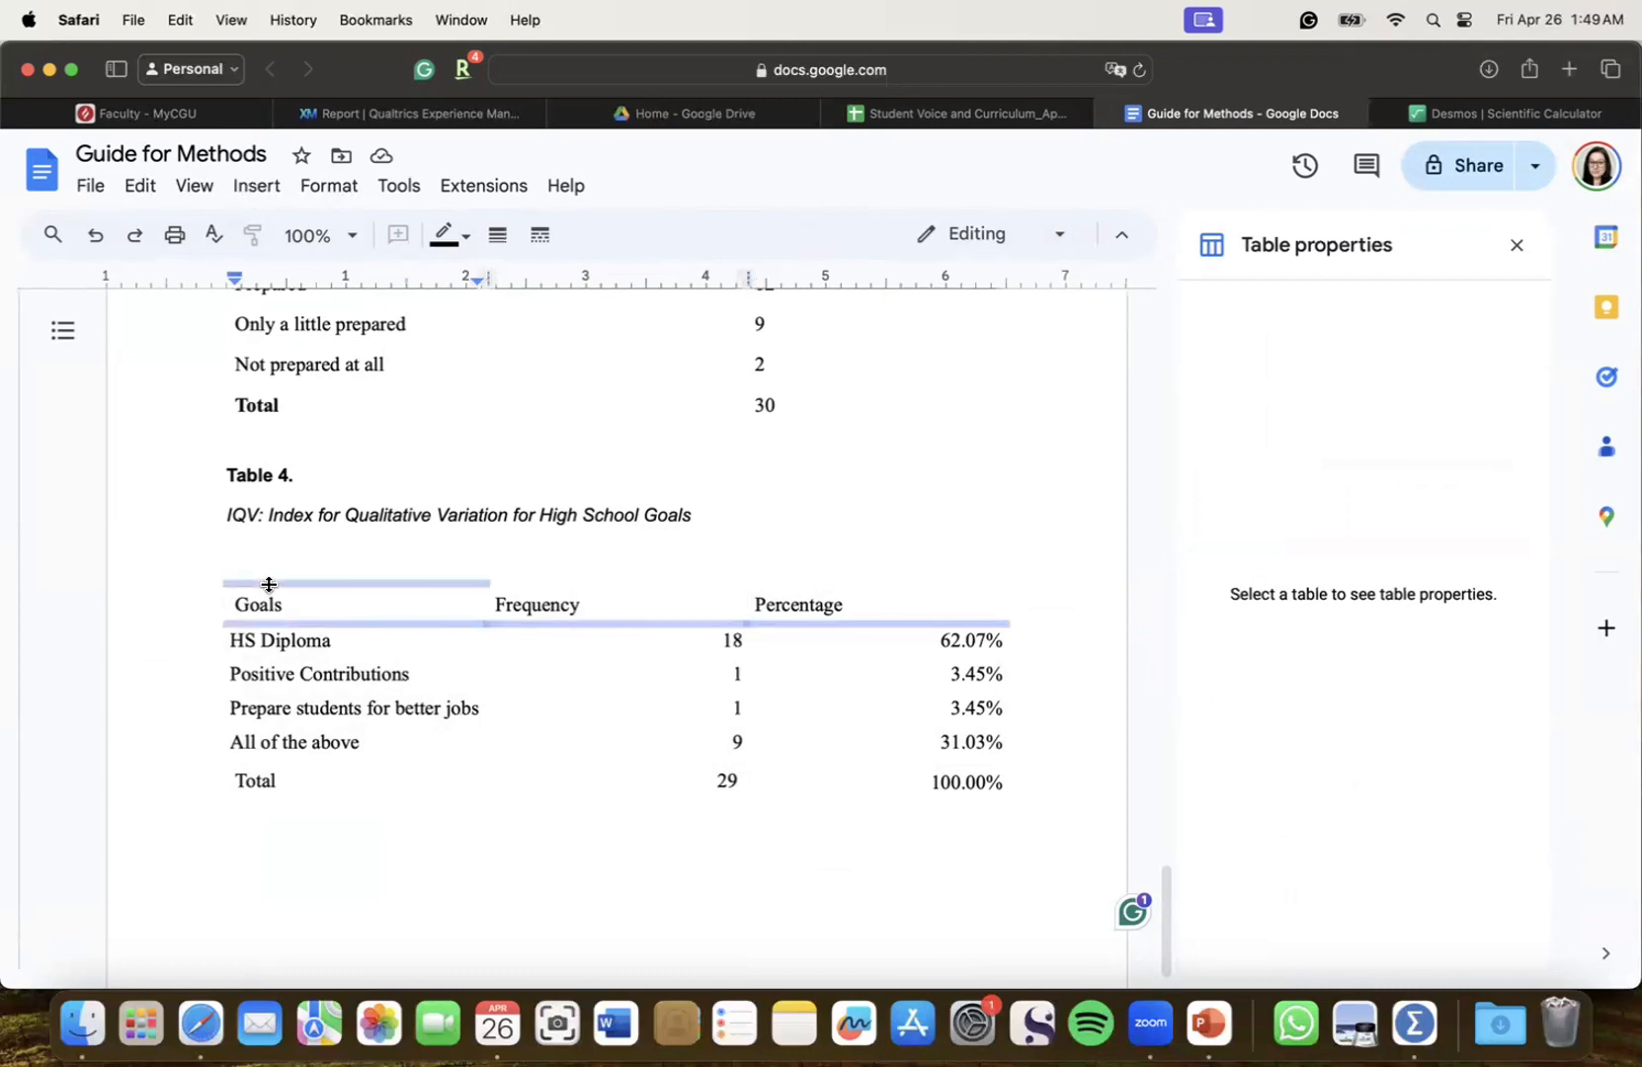
{"action": "left_click", "coordinate": [521, 583], "text": "shift"}
{"action": "left_click", "coordinate": [795, 583], "text": "shift"}
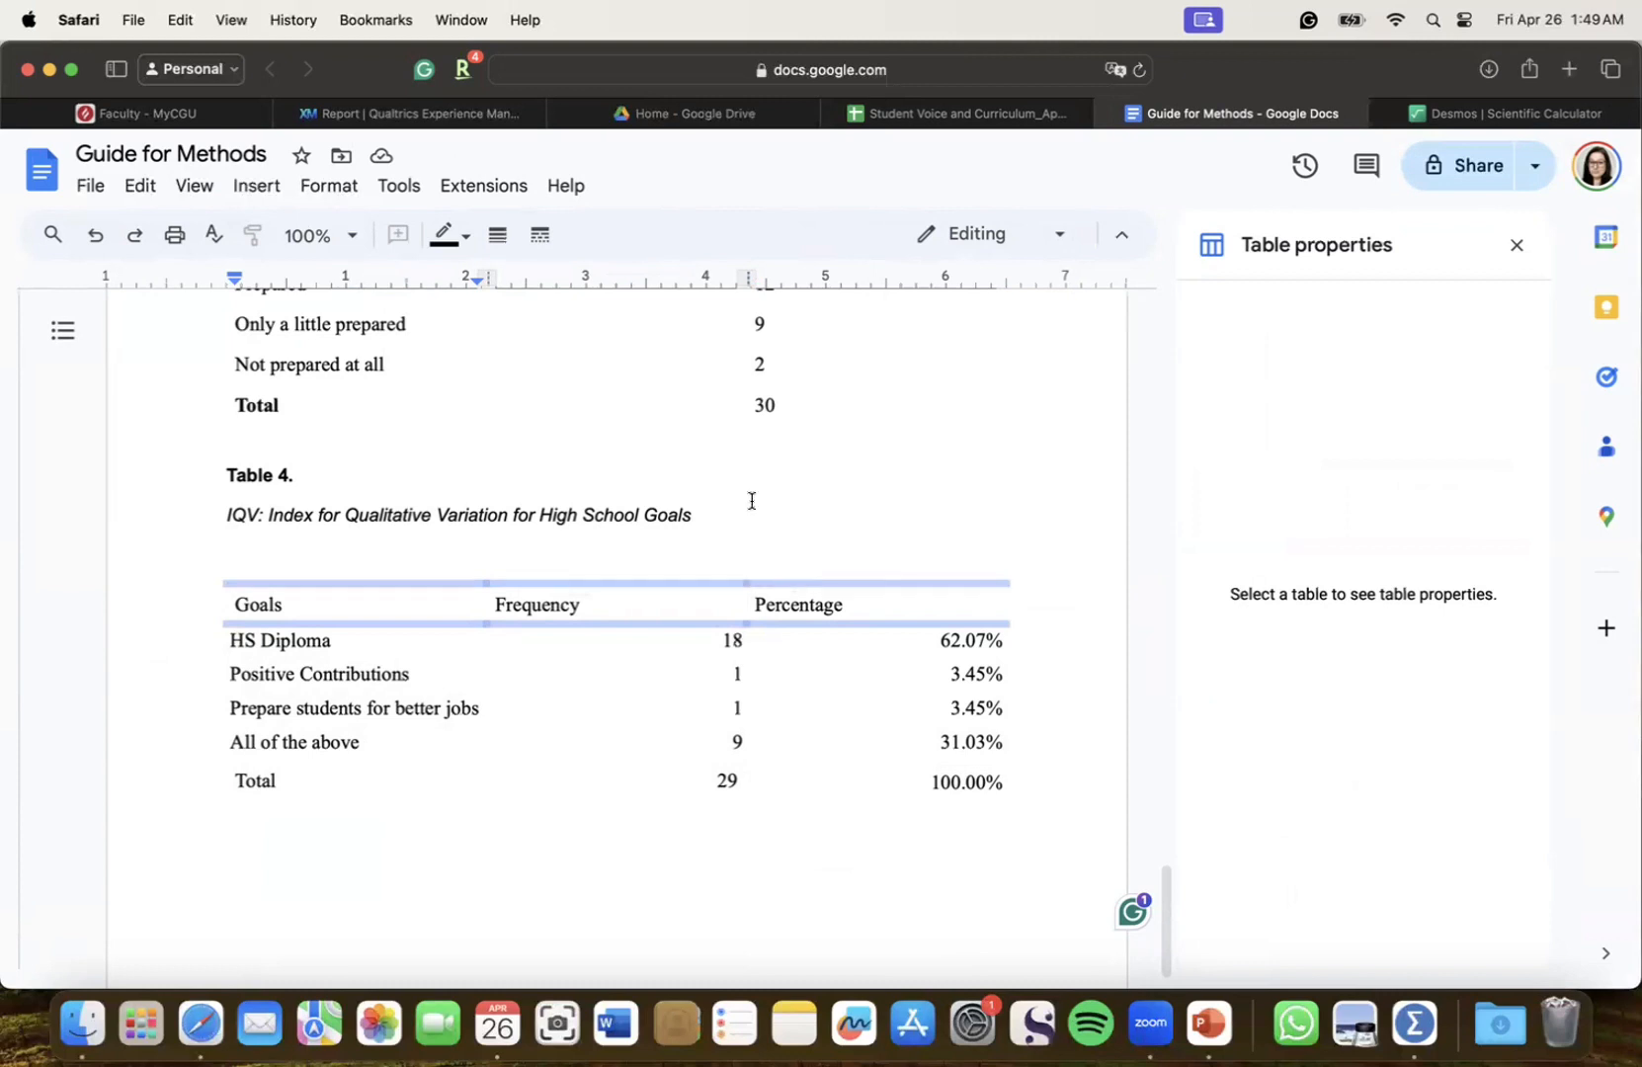
{"action": "left_click", "coordinate": [513, 243]}
{"action": "left_click", "coordinate": [548, 403]}
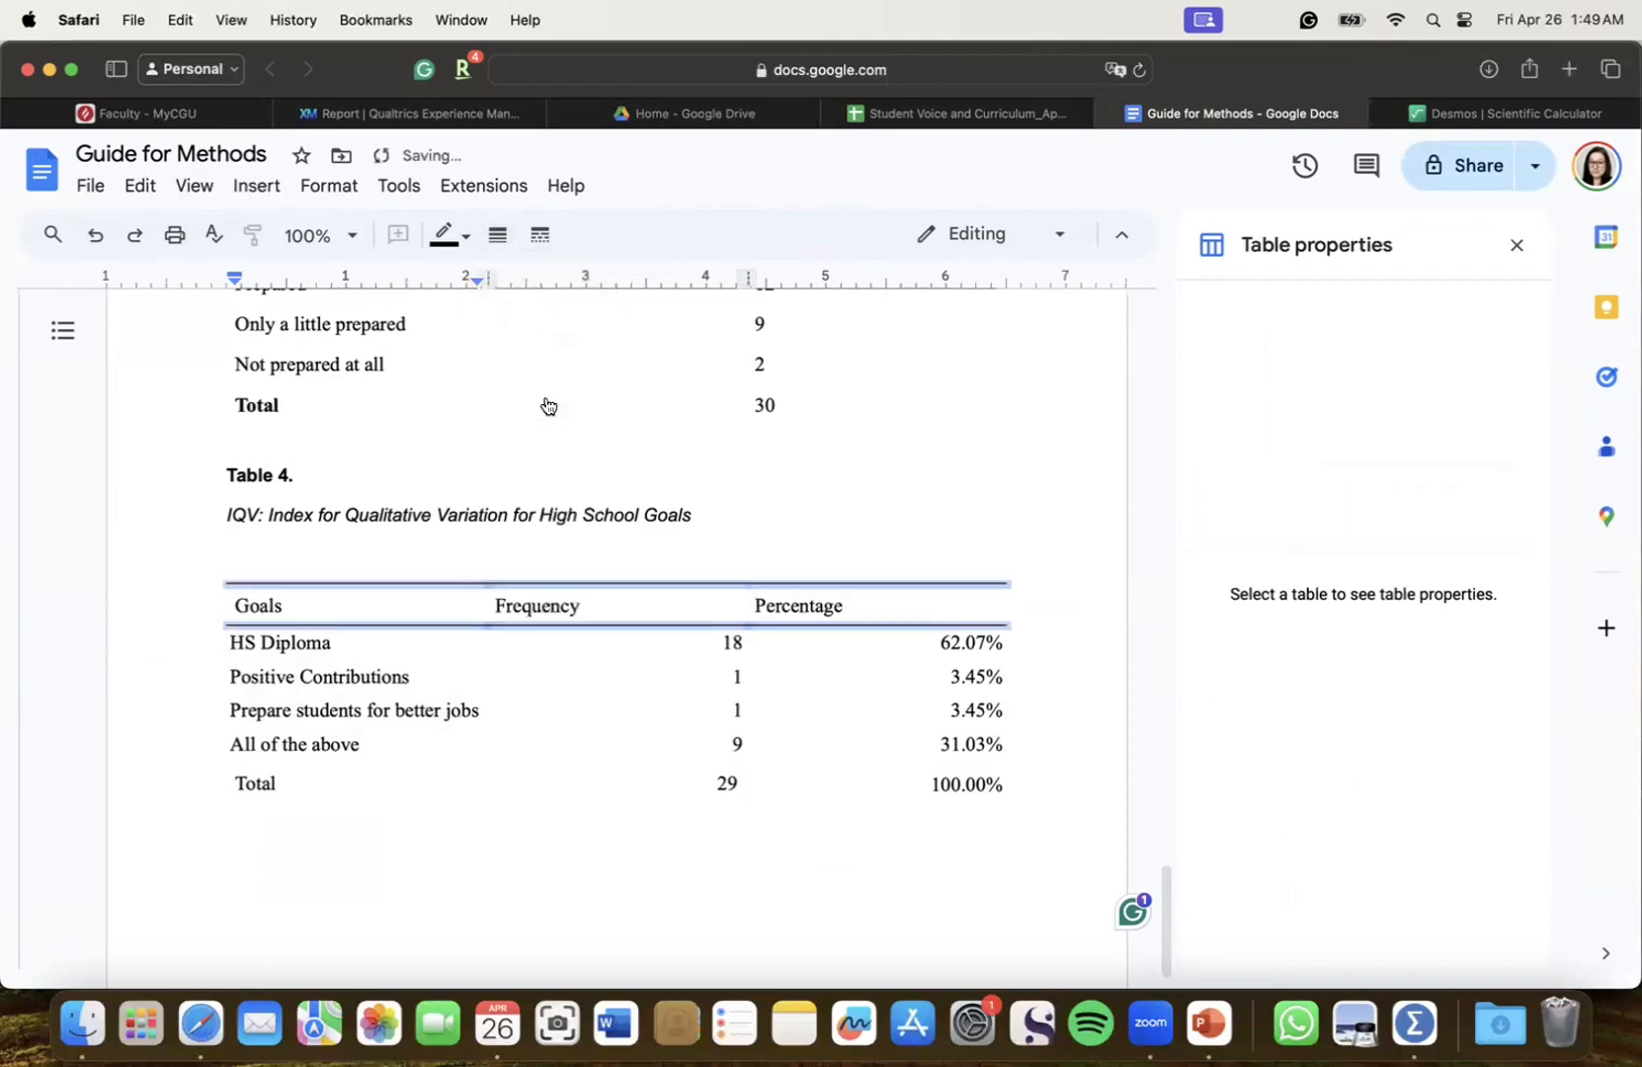
Remove the blank line between the Table 4 title and the table
{"action": "left_click", "coordinate": [745, 527]}
{"action": "left_click", "coordinate": [586, 561]}
{"action": "key", "text": "BackSpace"}
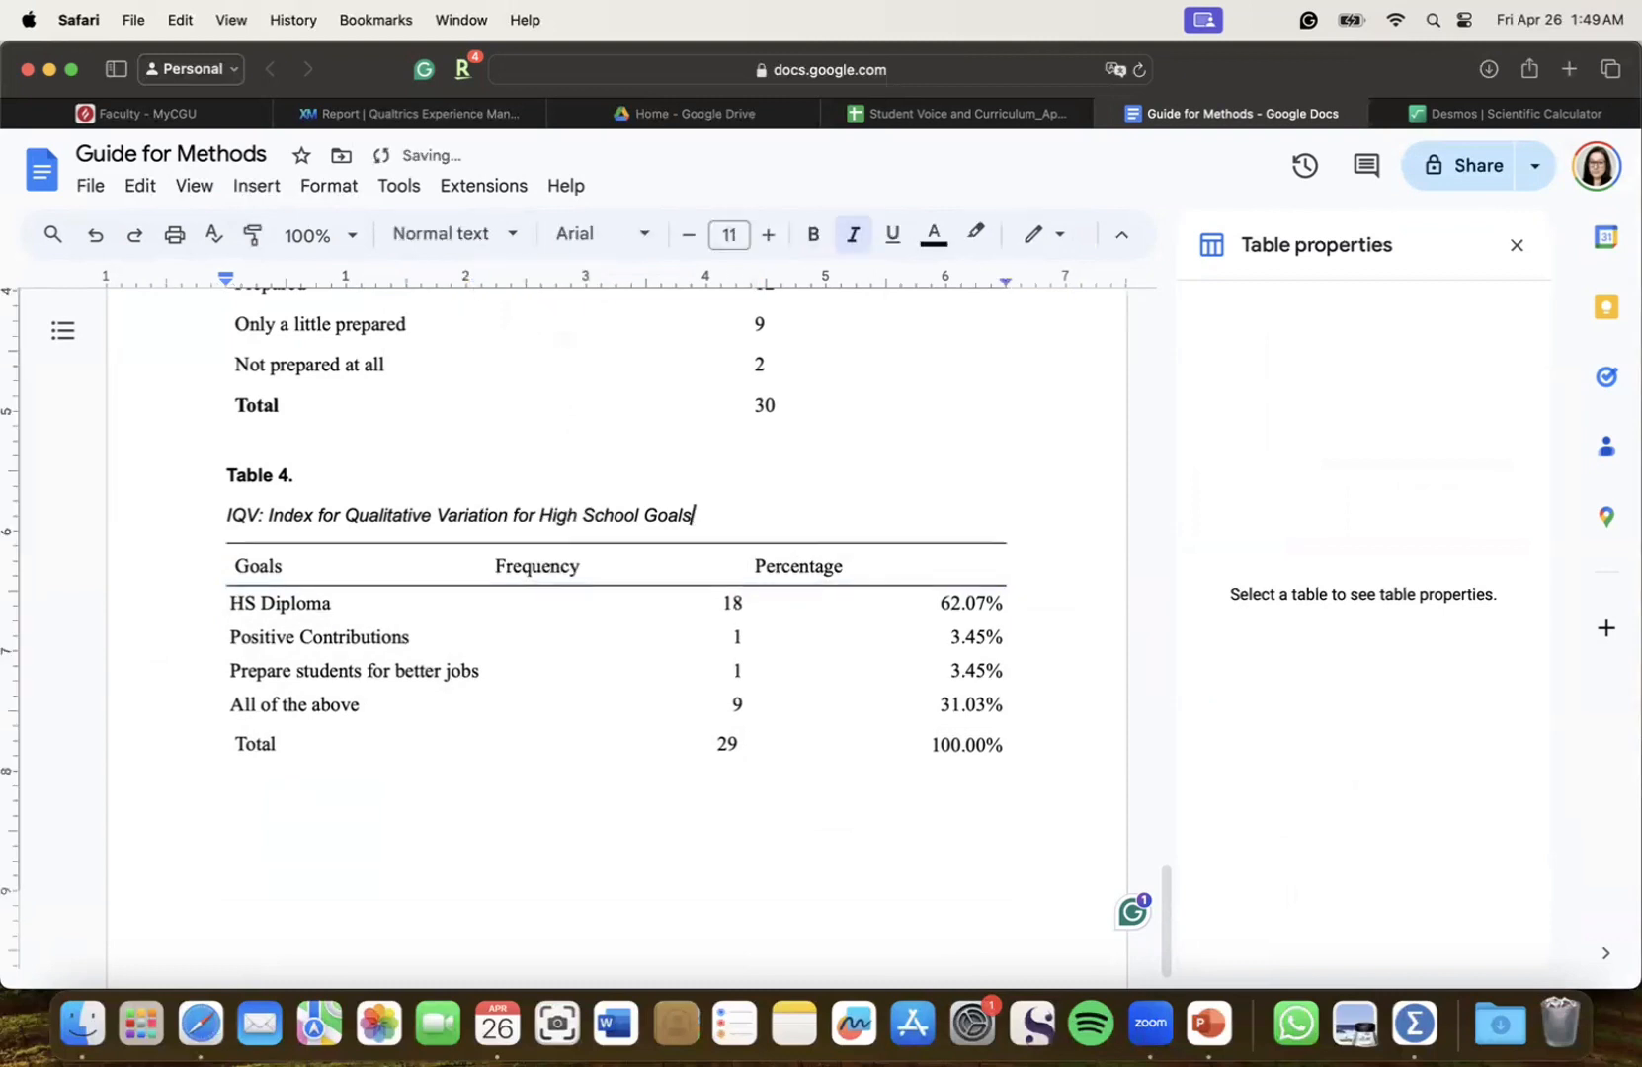
Below Table 4, write "IQV = .69; This represents 69% of possible differences across goals for completing high school."
{"action": "left_click", "coordinate": [469, 811]}
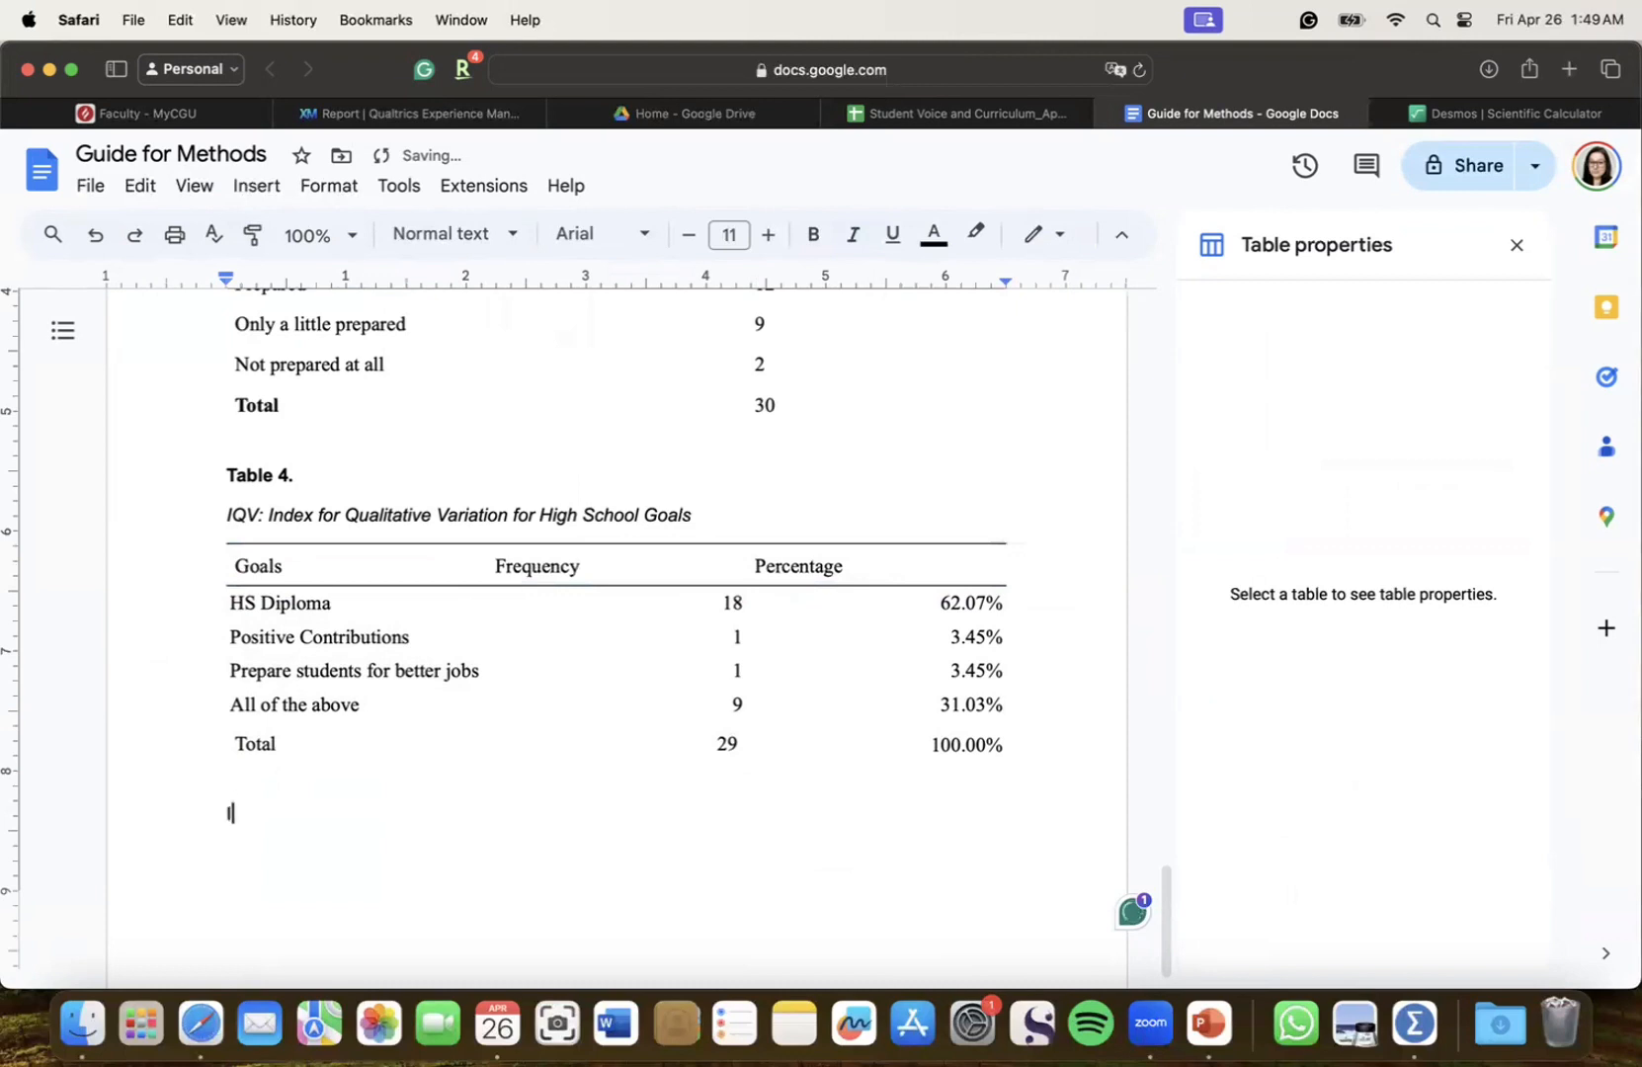
{"action": "type", "text": "IQV"}
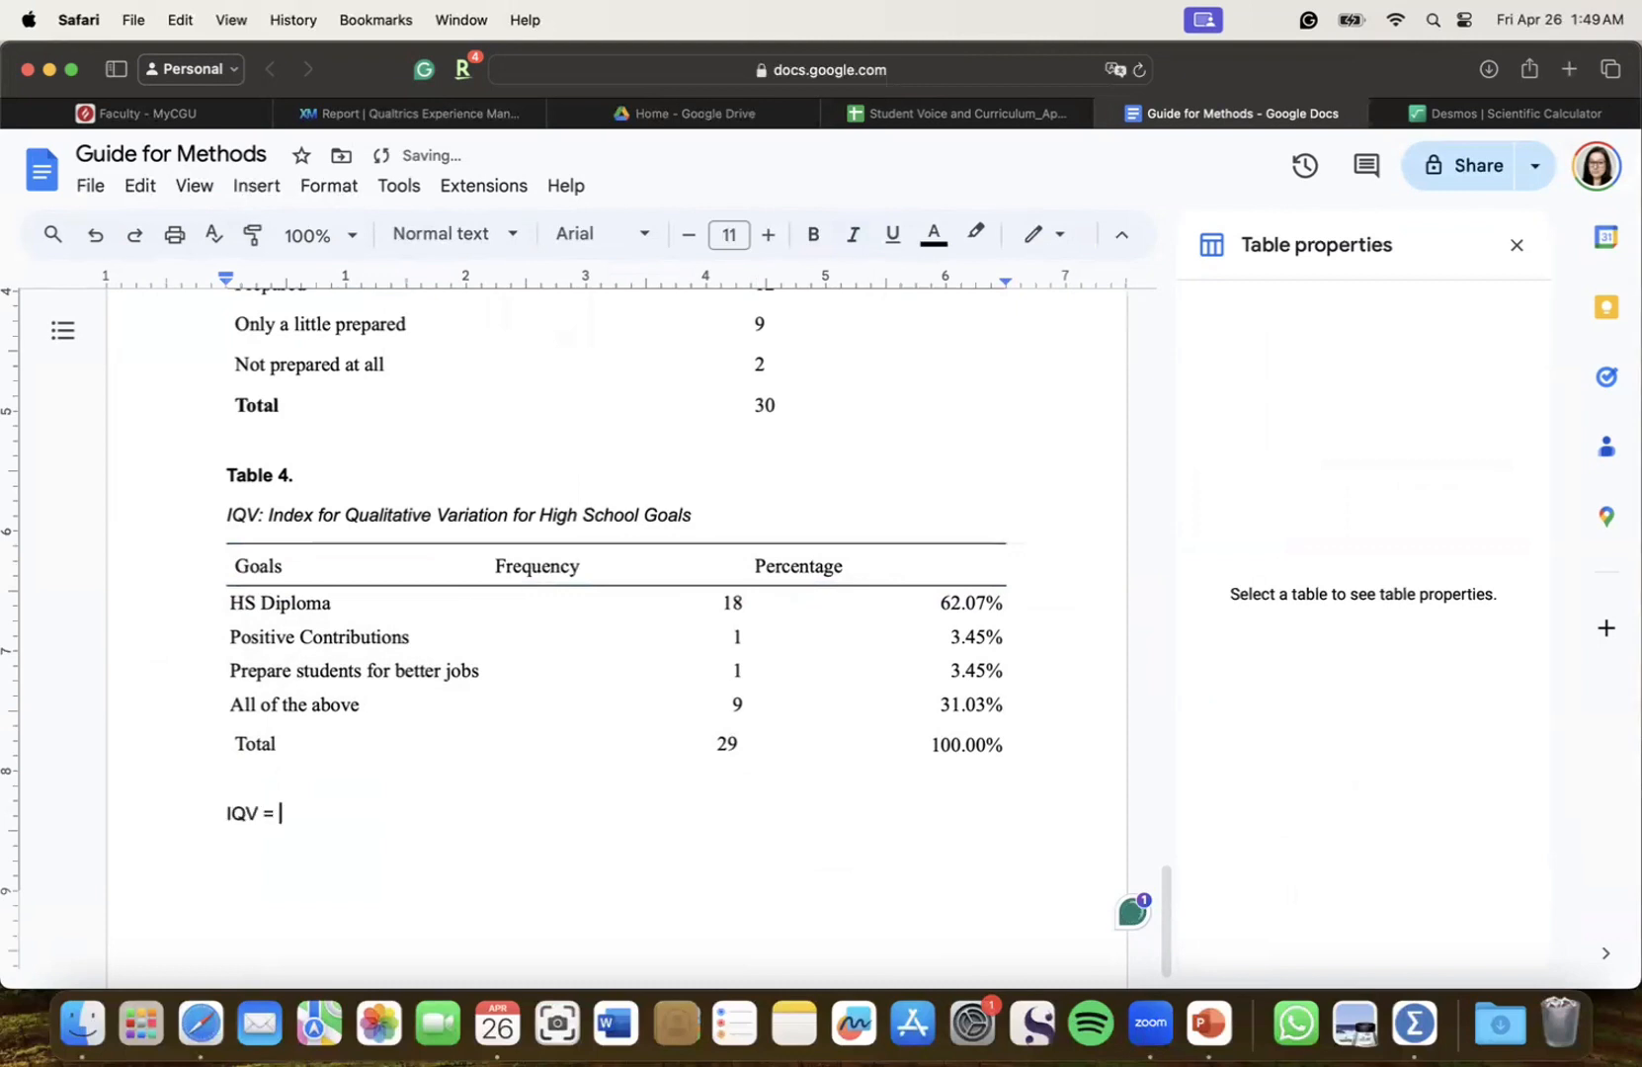
{"action": "type", "text": " = .68"}
{"action": "type", "text": "; This represents"}
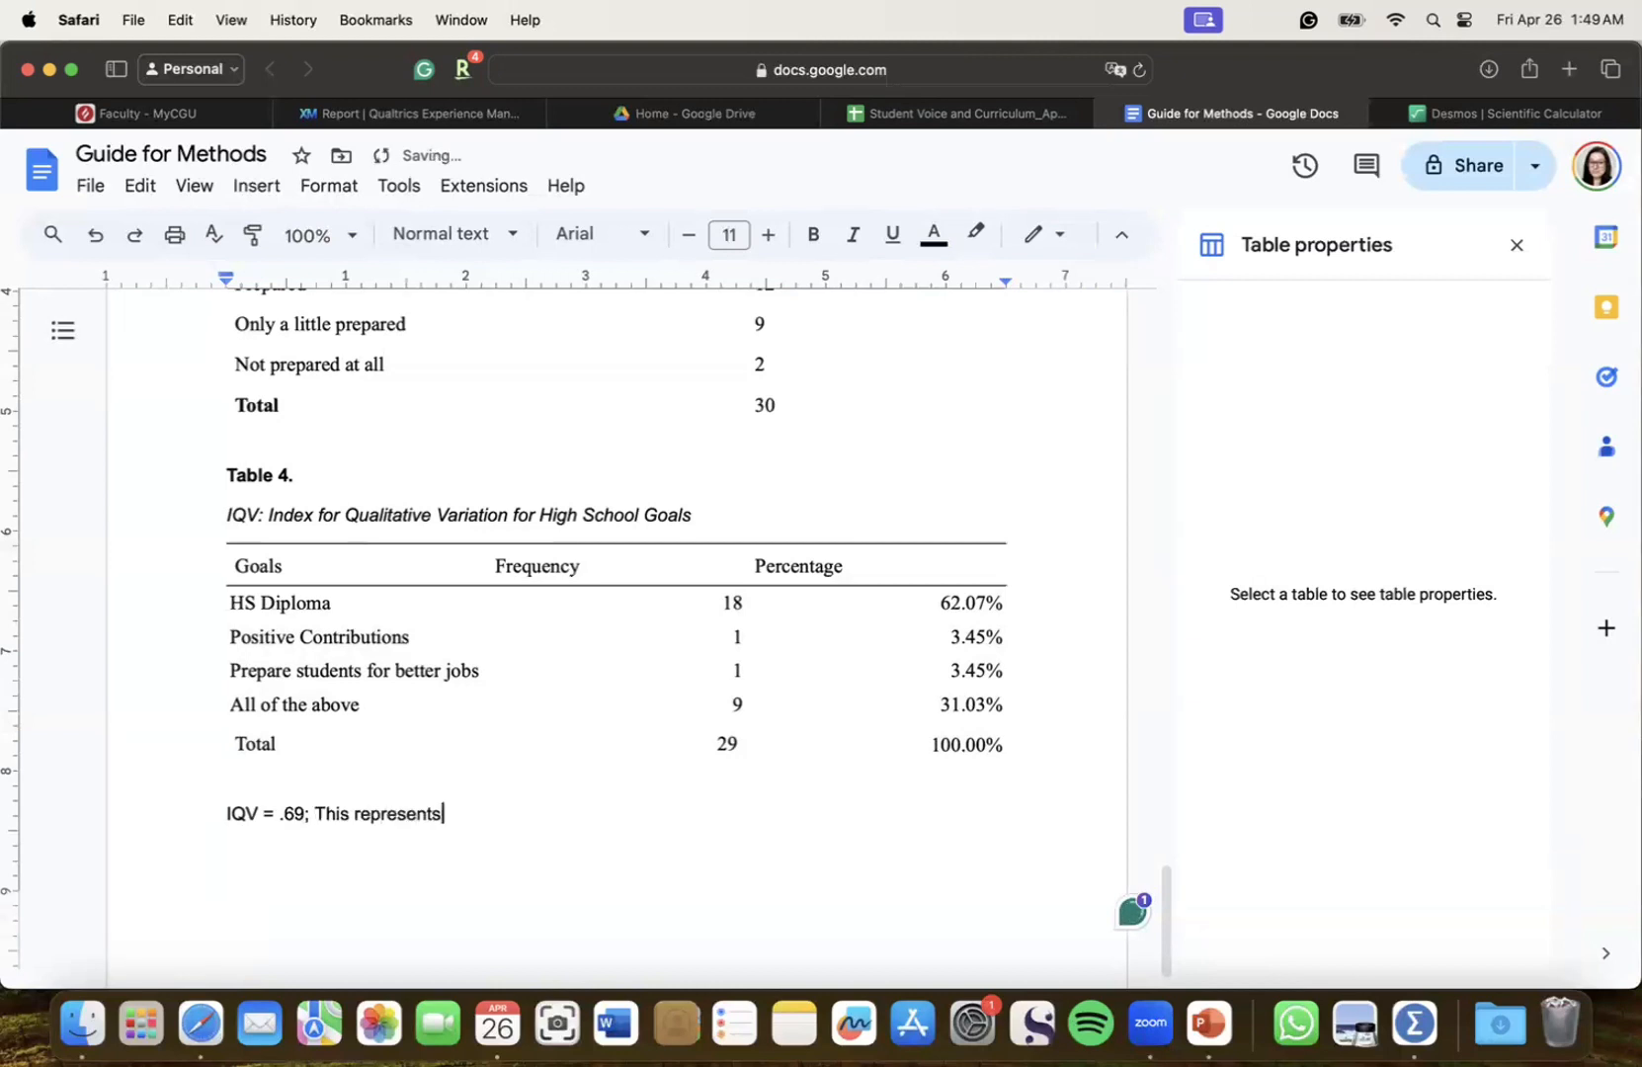
{"action": "type", "text": " 69% of possible difference"}
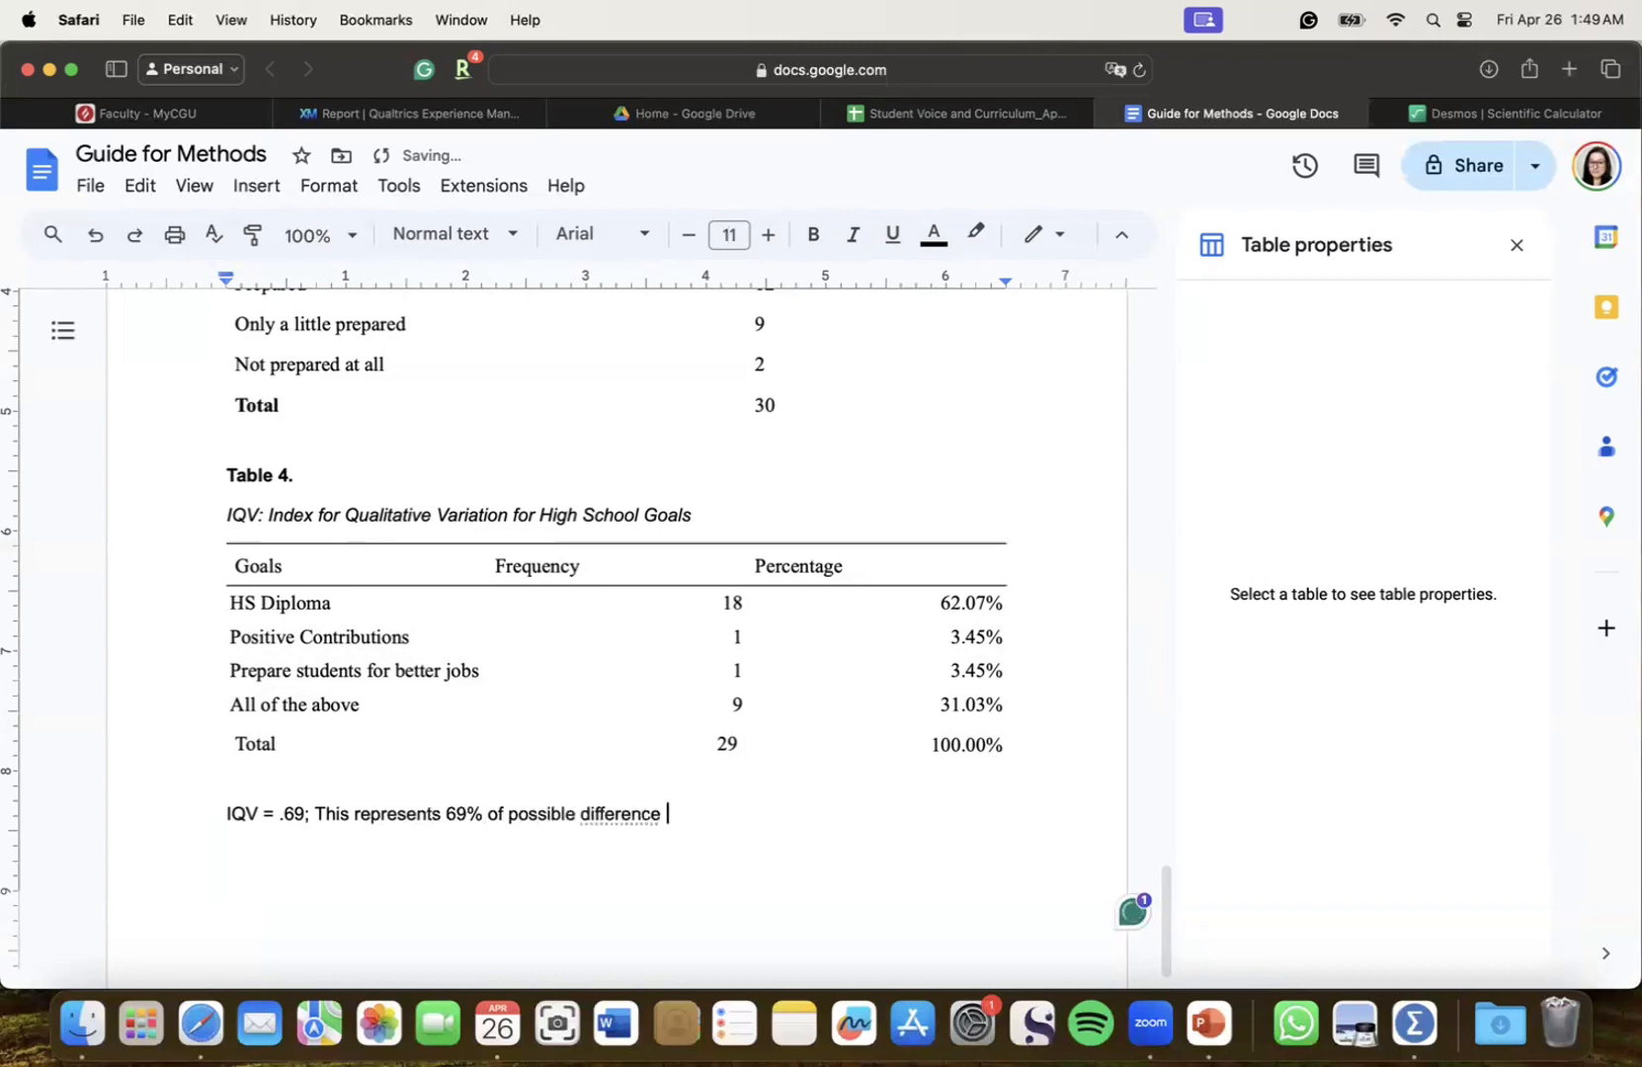
{"action": "key", "text": "BackSpace"}
{"action": "type", "text": "s across goa"}
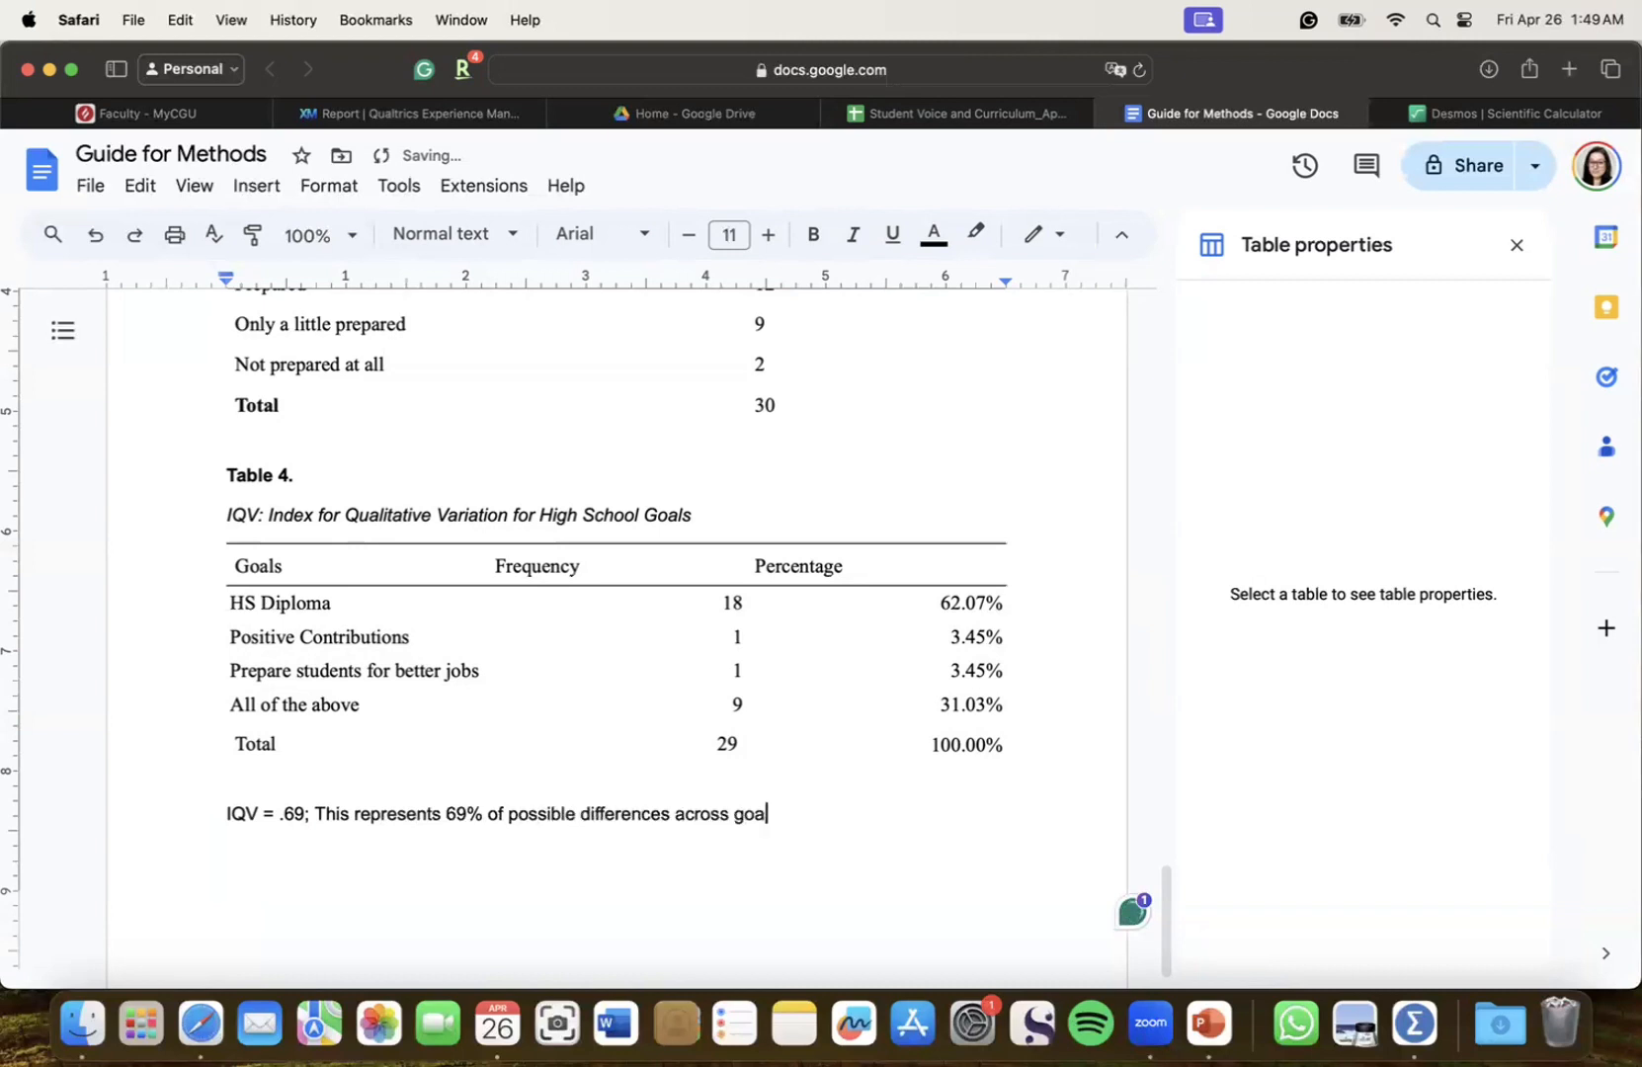
{"action": "type", "text": "ls for completing high school."}
Format all text in the document in Times New Roman at size 12
{"action": "key", "text": "super+a"}
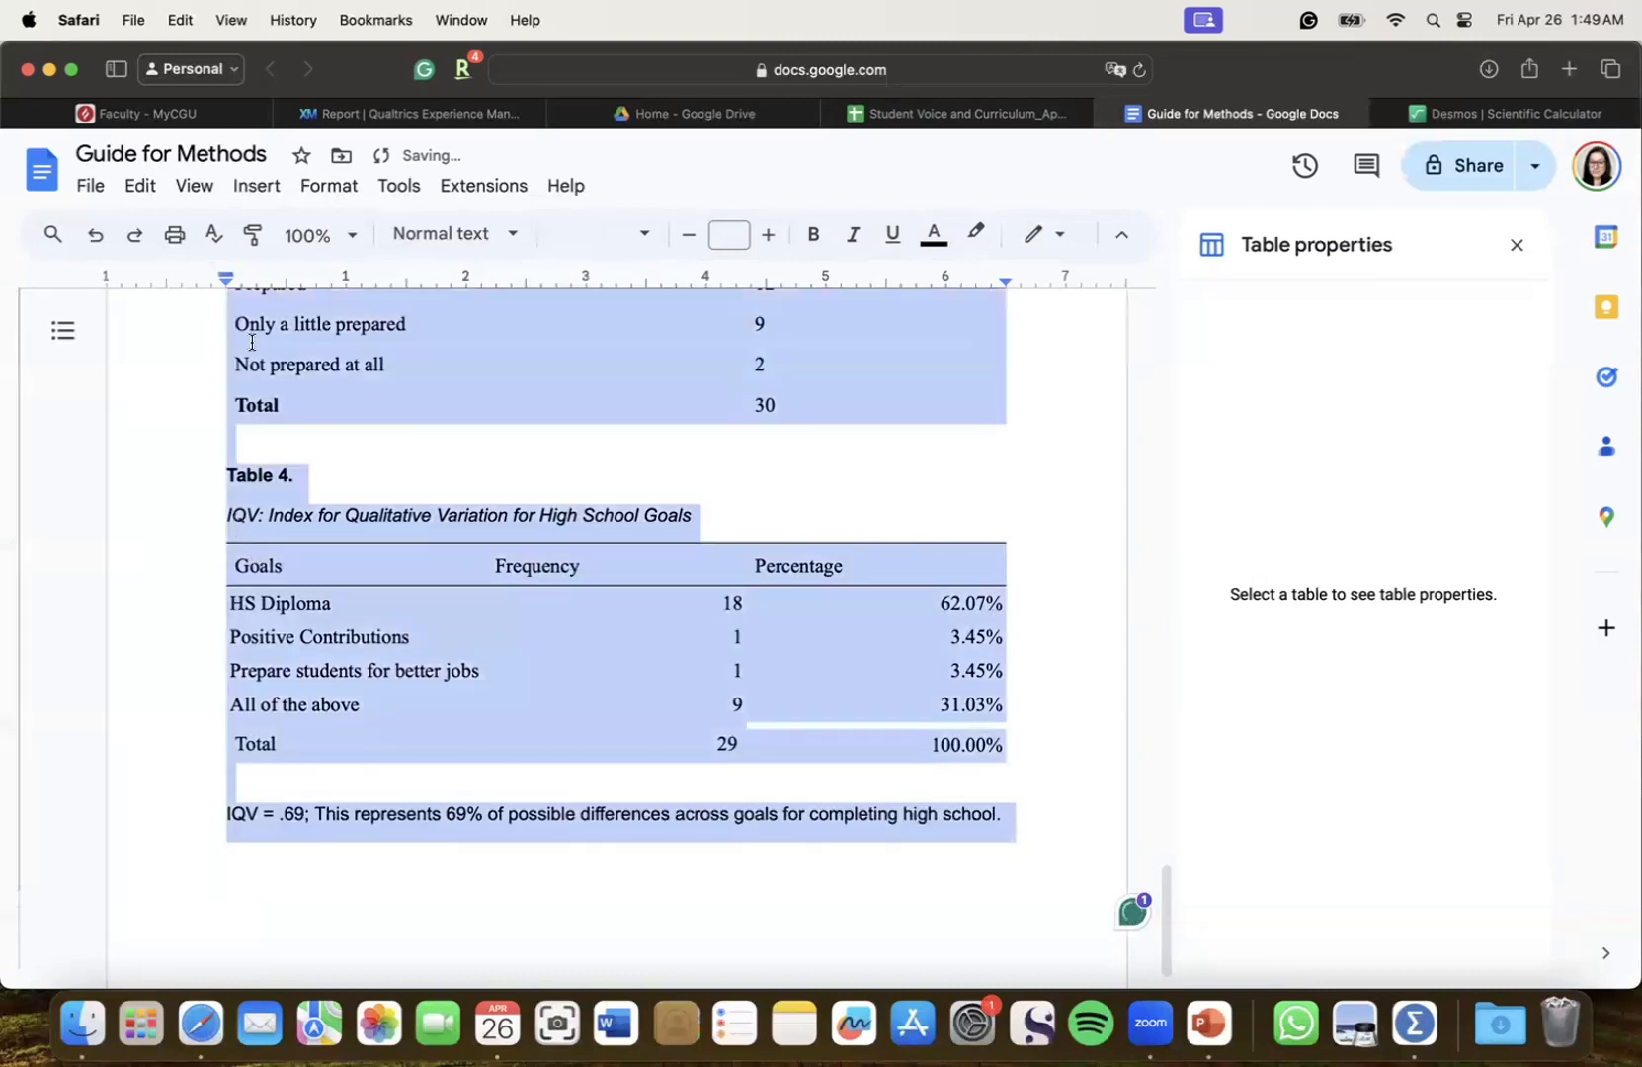
{"action": "left_click", "coordinate": [598, 234]}
{"action": "left_click", "coordinate": [632, 384]}
{"action": "left_click", "coordinate": [729, 234]}
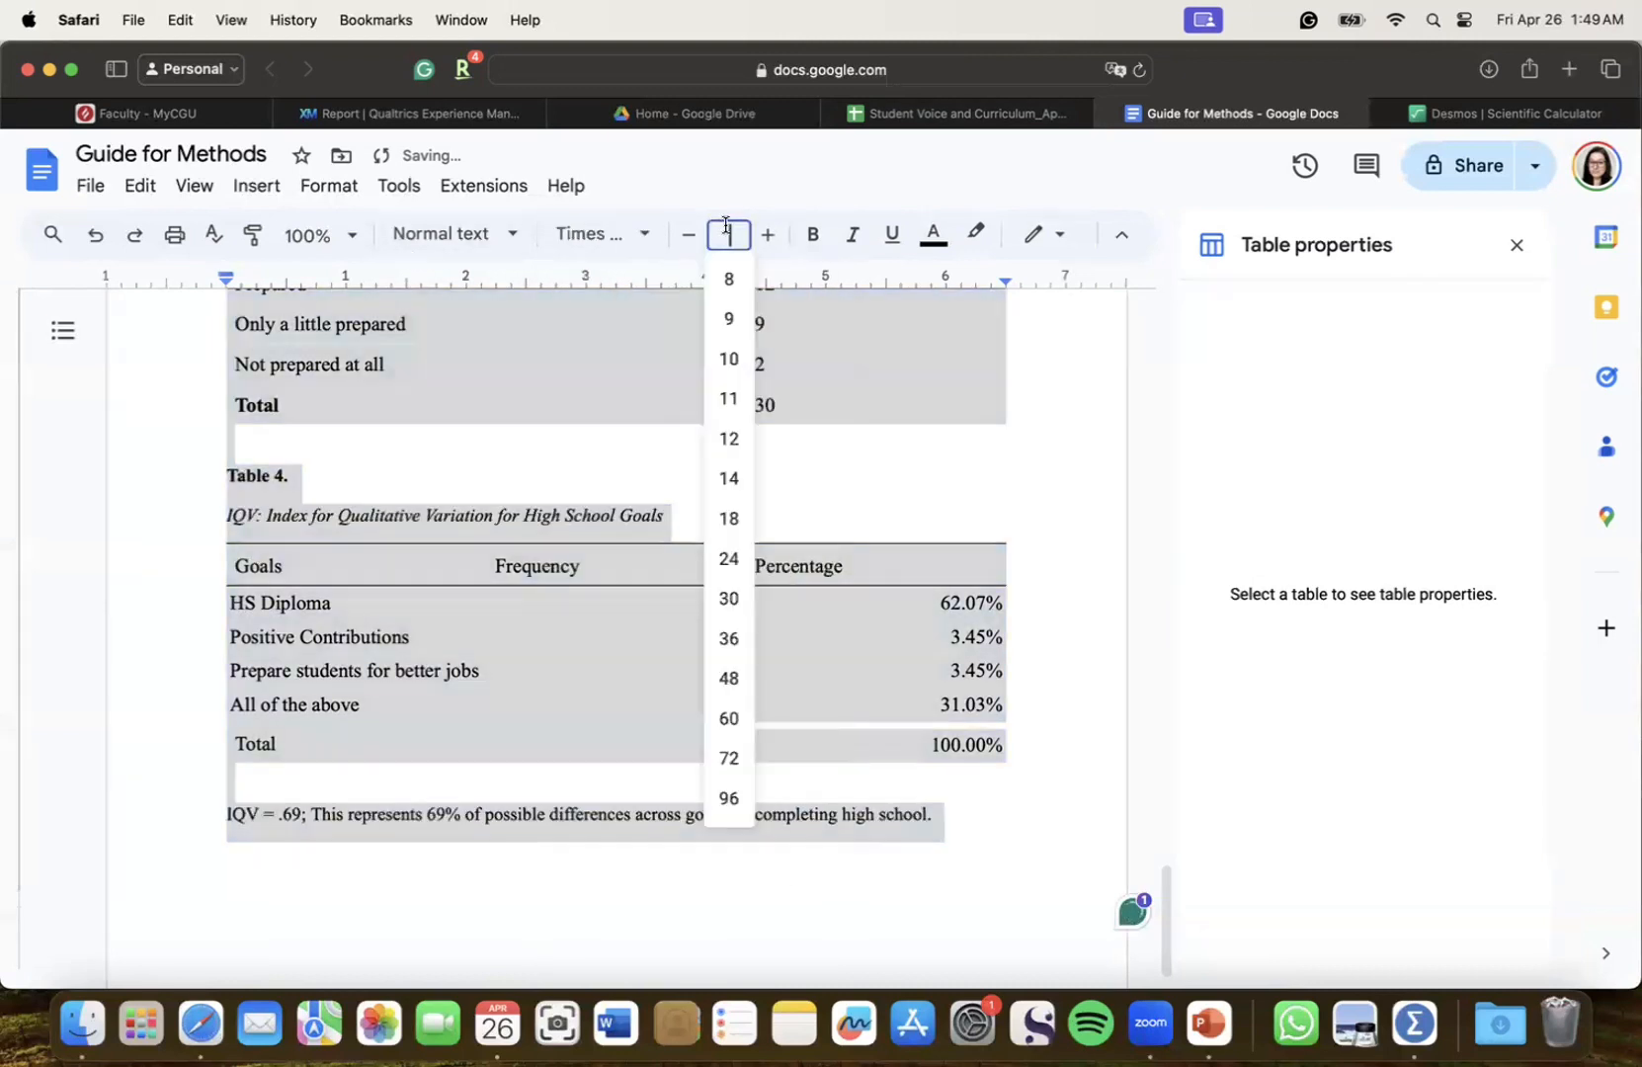
{"action": "type", "text": "12"}
{"action": "key", "text": "Return"}
{"action": "scroll", "coordinate": [954, 874], "scroll_direction": "down", "scroll_amount": 4}
{"action": "scroll", "coordinate": [954, 875], "scroll_direction": "down", "scroll_amount": 2}
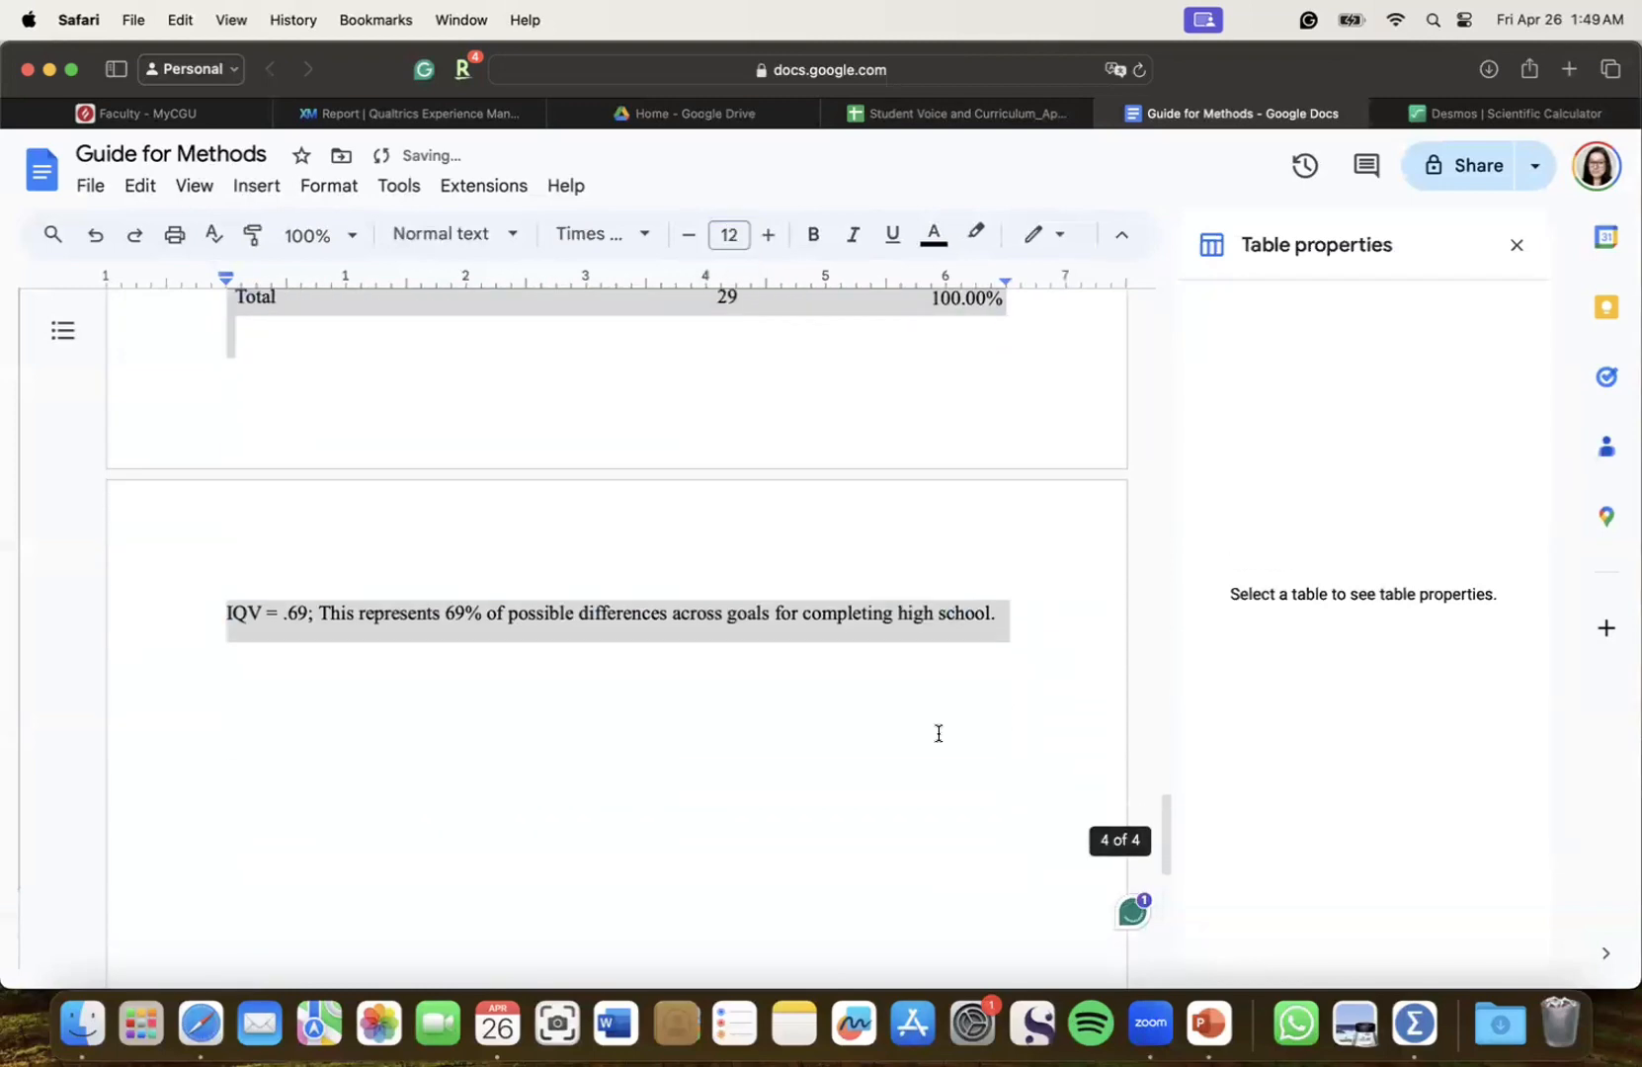
{"action": "left_click", "coordinate": [939, 734]}
Delete the leftover note about dividing the frequency by the total, along with the extra blank space above Table 3
{"action": "scroll", "coordinate": [1030, 675], "scroll_direction": "up", "scroll_amount": 12}
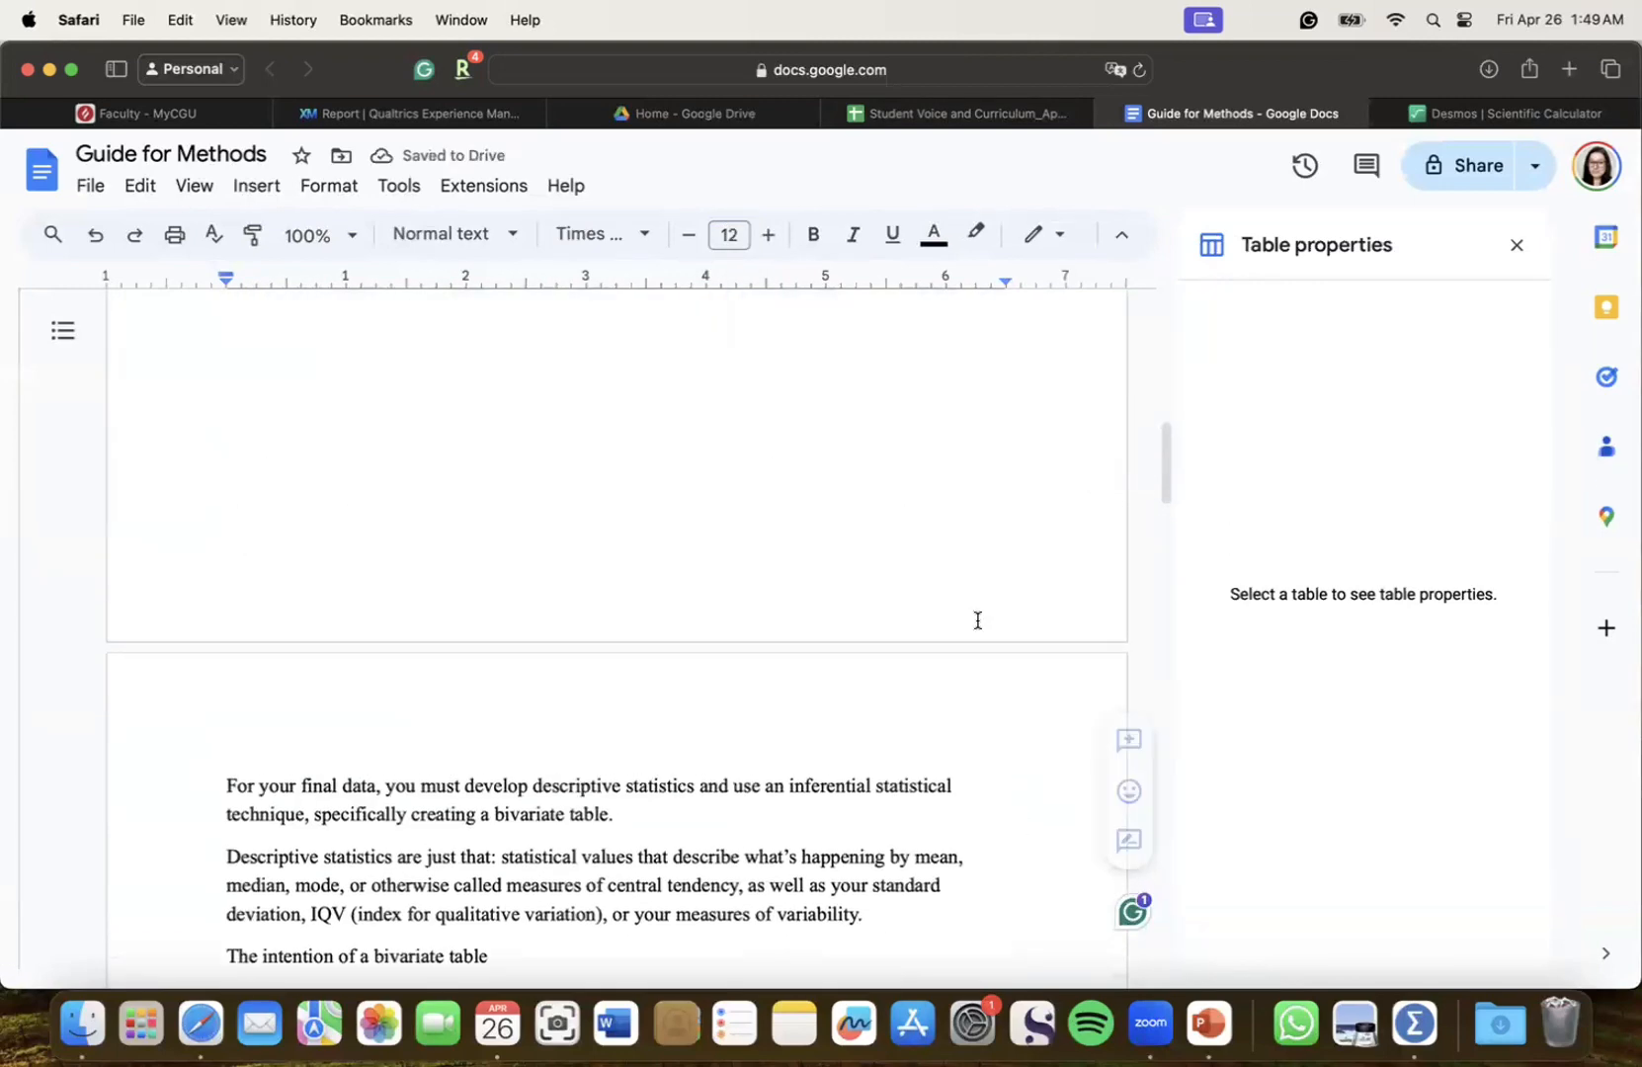
{"action": "scroll", "coordinate": [976, 620], "scroll_direction": "down", "scroll_amount": 10}
{"action": "scroll", "coordinate": [910, 751], "scroll_direction": "down", "scroll_amount": 10}
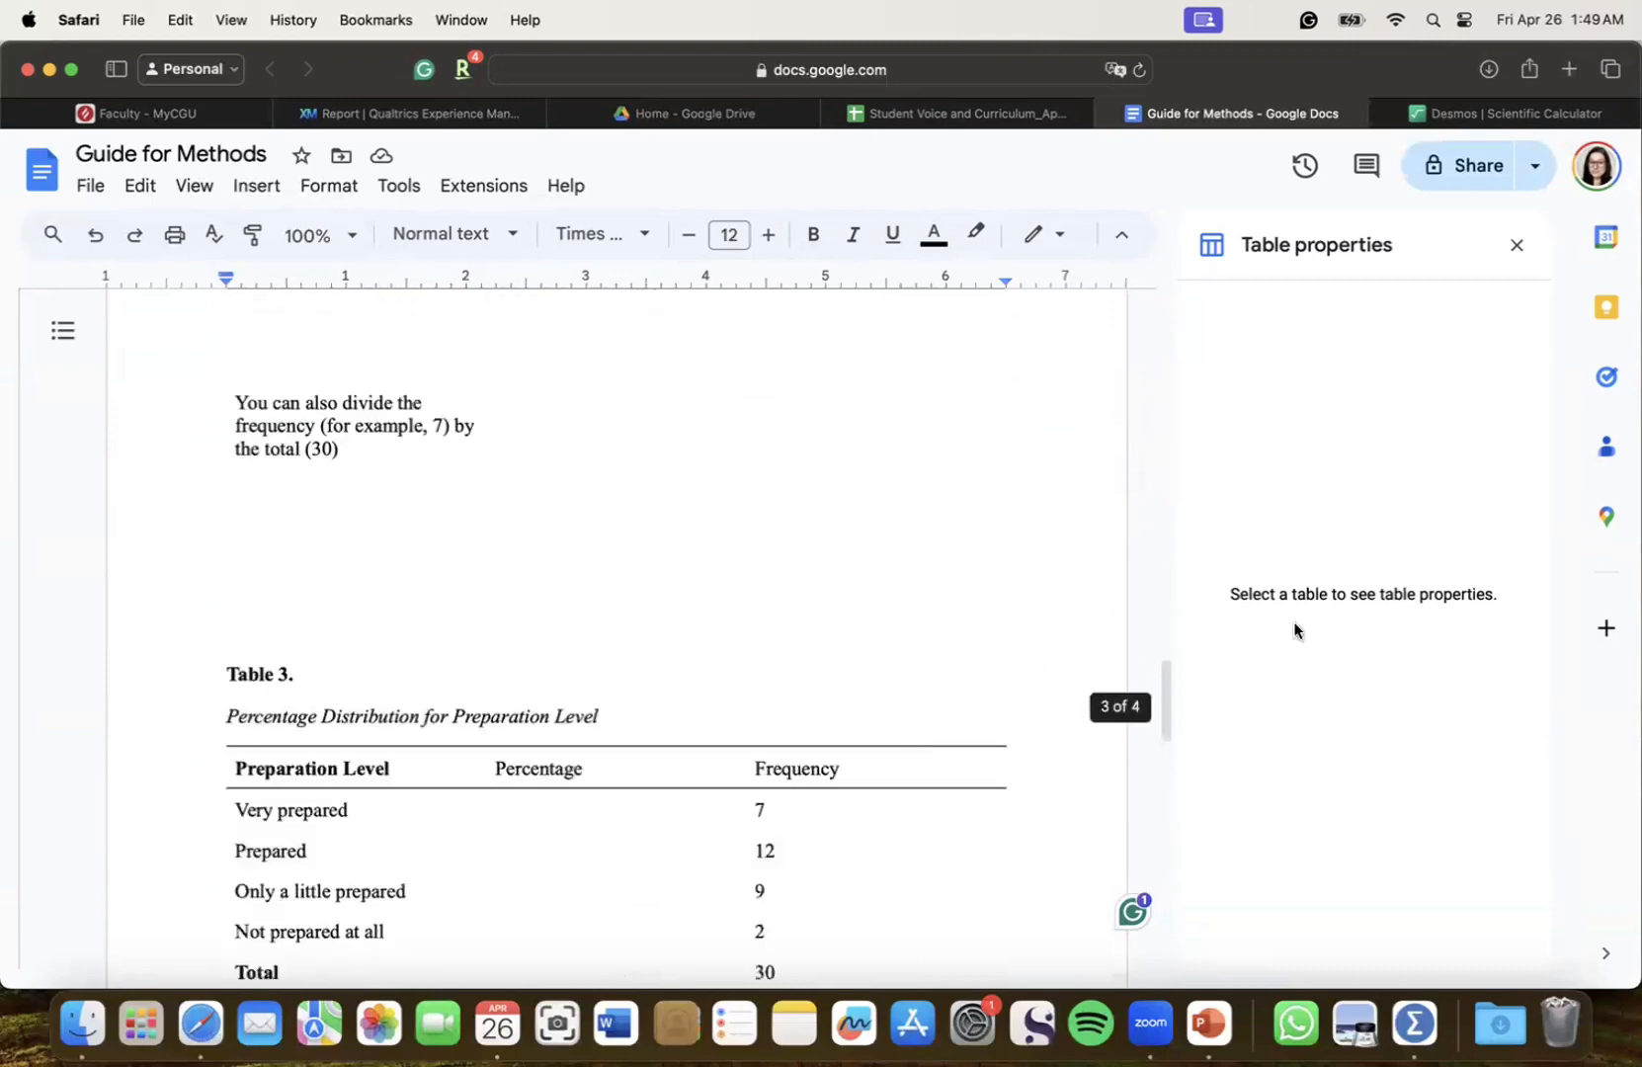
{"action": "scroll", "coordinate": [935, 671], "scroll_direction": "up", "scroll_amount": 4}
{"action": "scroll", "coordinate": [372, 772], "scroll_direction": "down", "scroll_amount": 10}
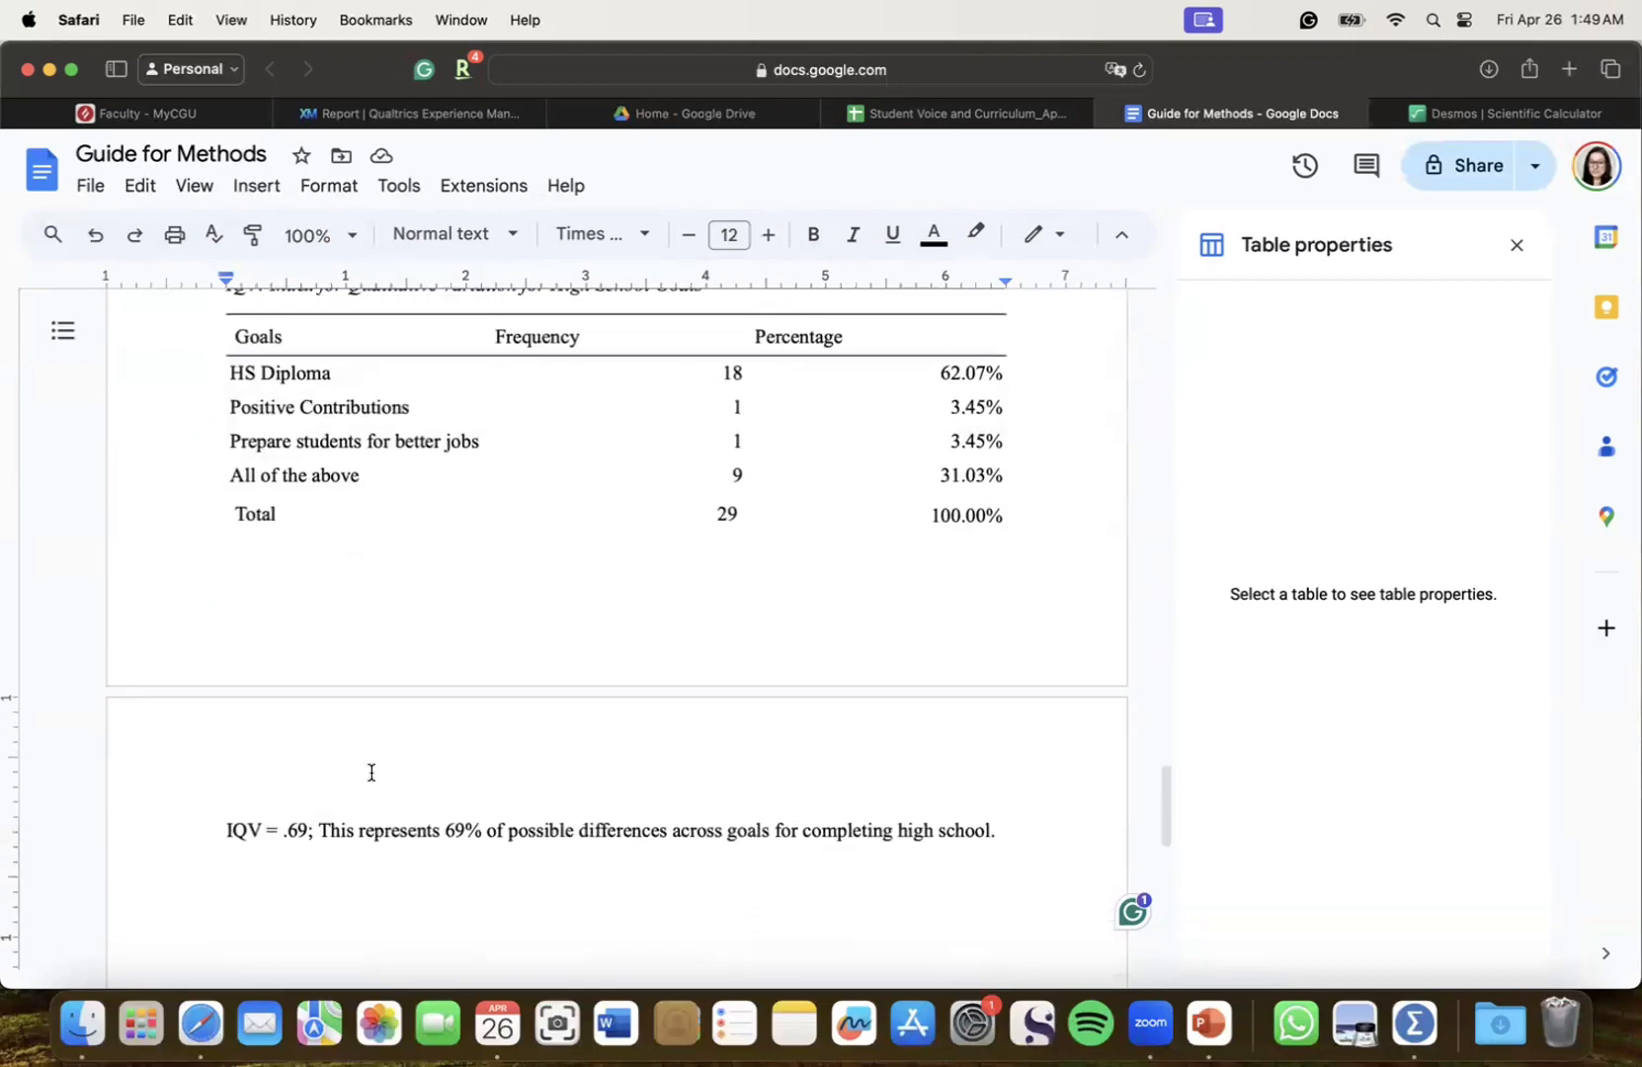
{"action": "scroll", "coordinate": [378, 726], "scroll_direction": "up", "scroll_amount": 9}
{"action": "scroll", "coordinate": [390, 662], "scroll_direction": "up", "scroll_amount": 8}
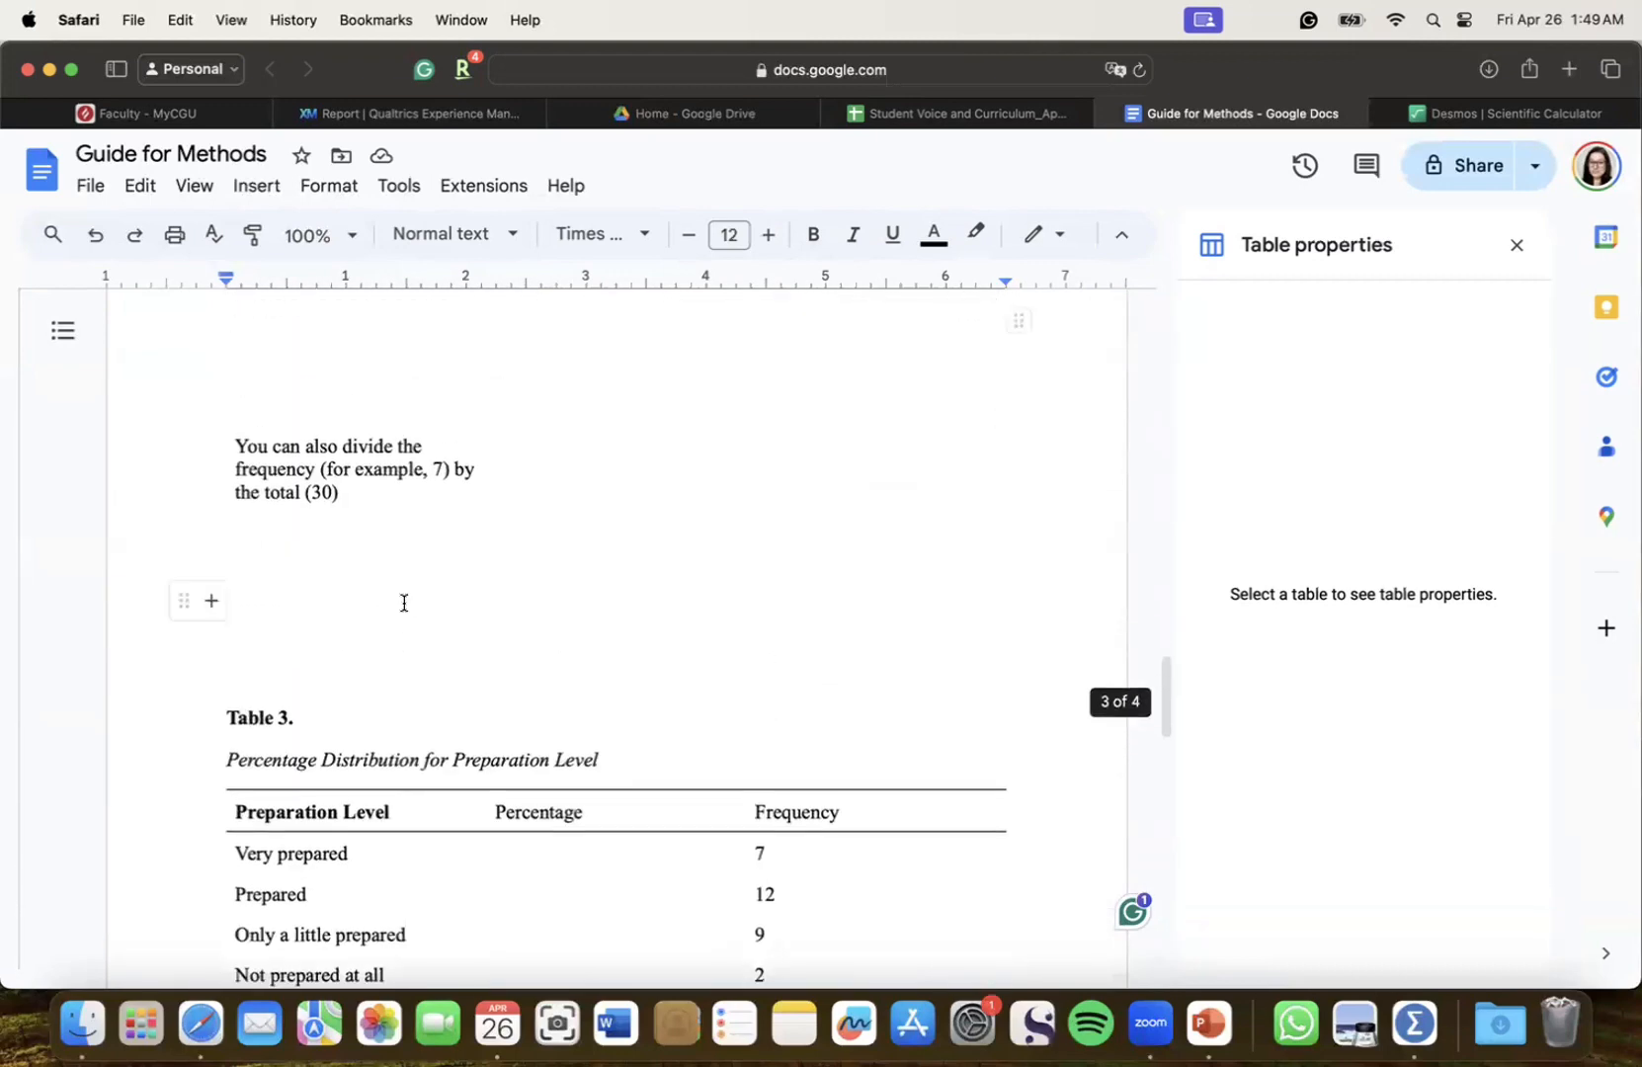
{"action": "scroll", "coordinate": [403, 600], "scroll_direction": "down", "scroll_amount": 4}
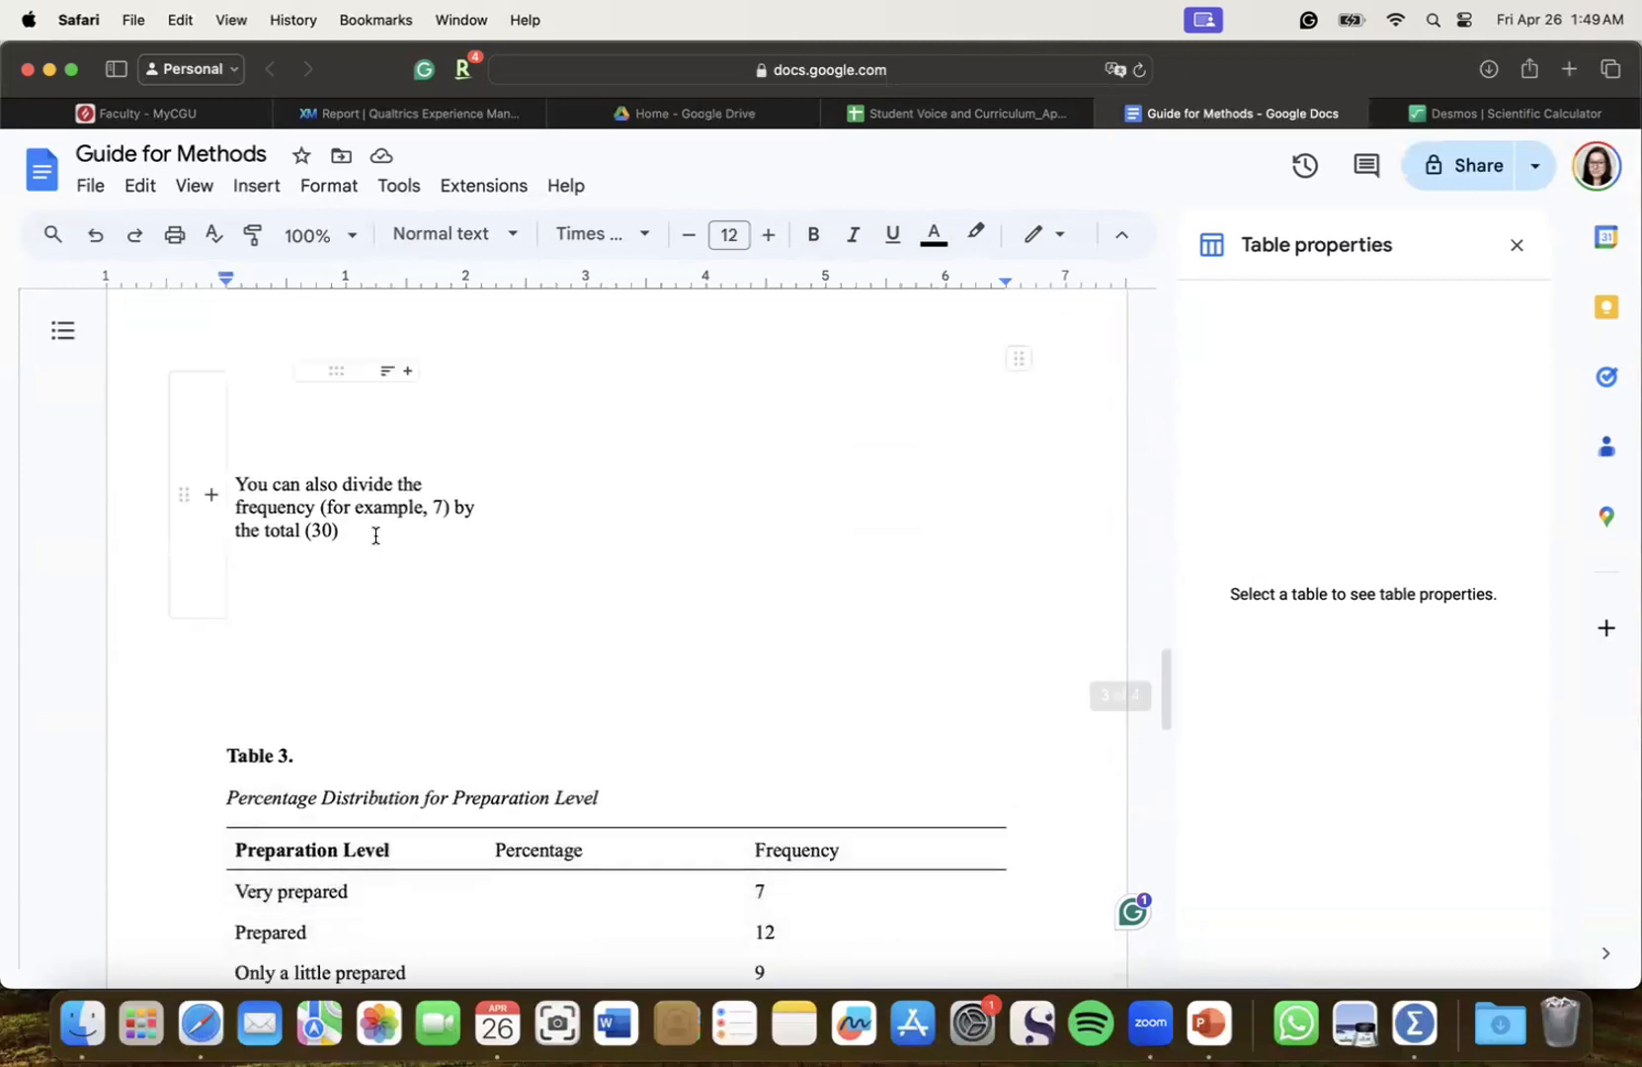
{"action": "triple_click", "coordinate": [373, 536]}
{"action": "key", "text": "BackSpace"}
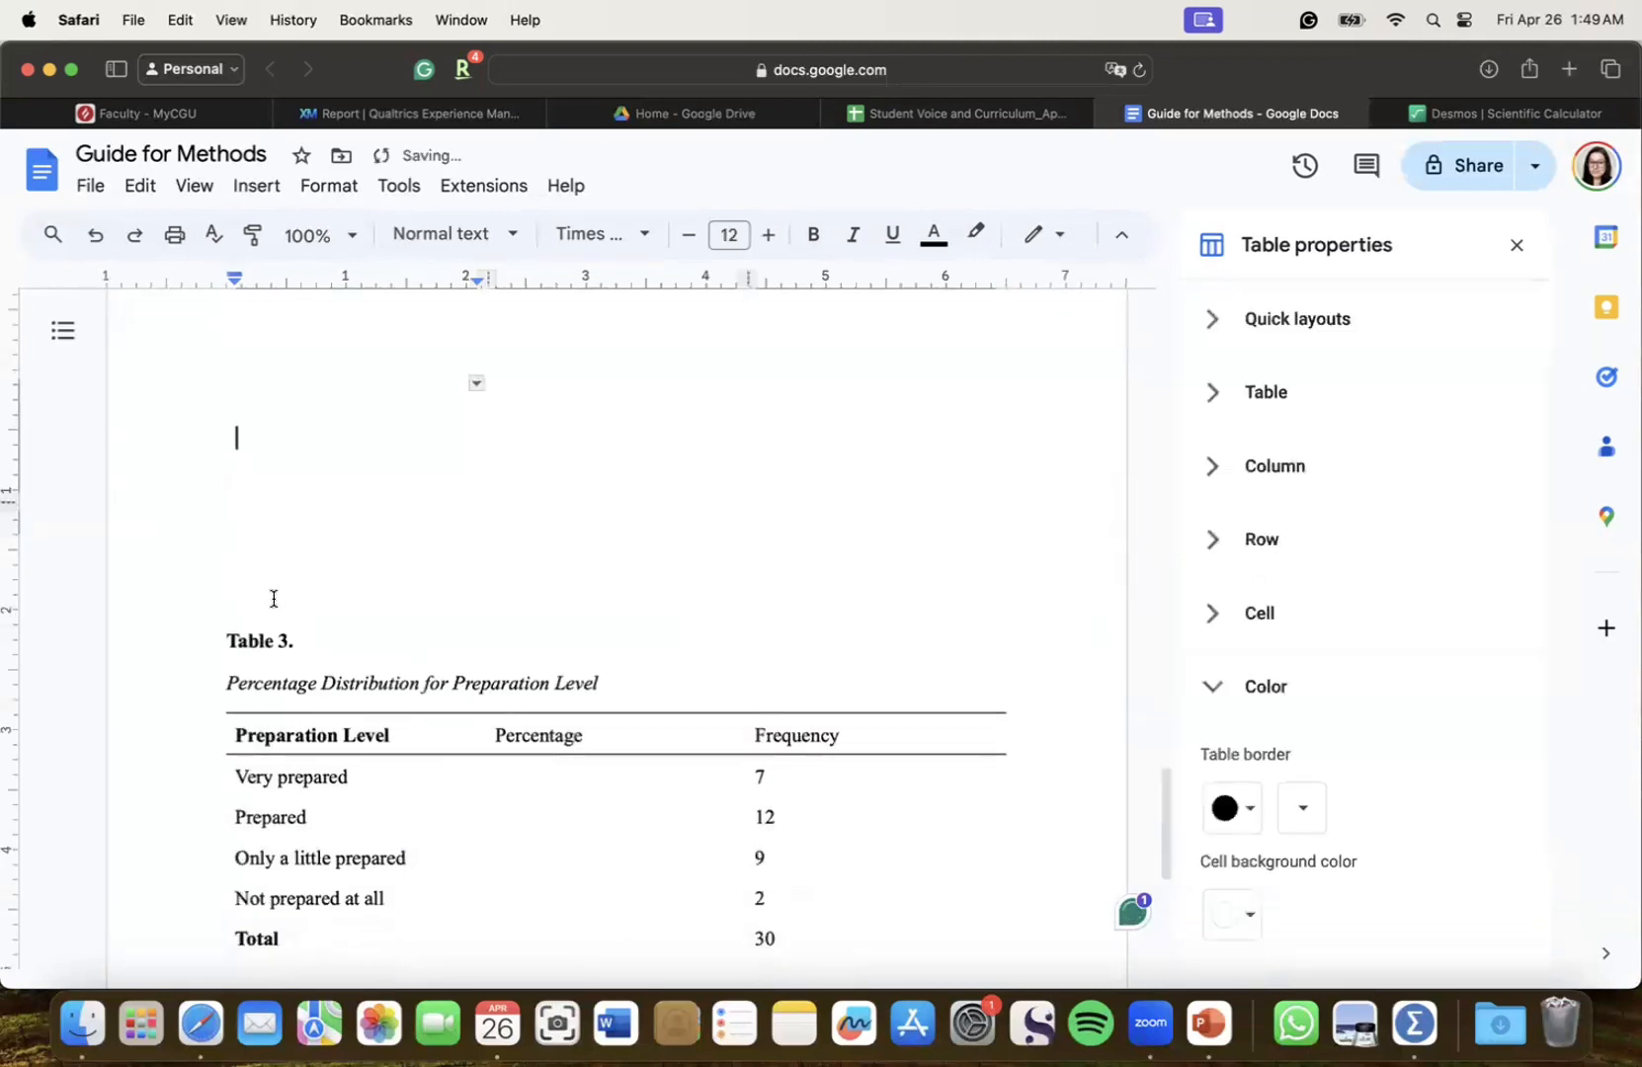
{"action": "key", "text": "BackSpace"}
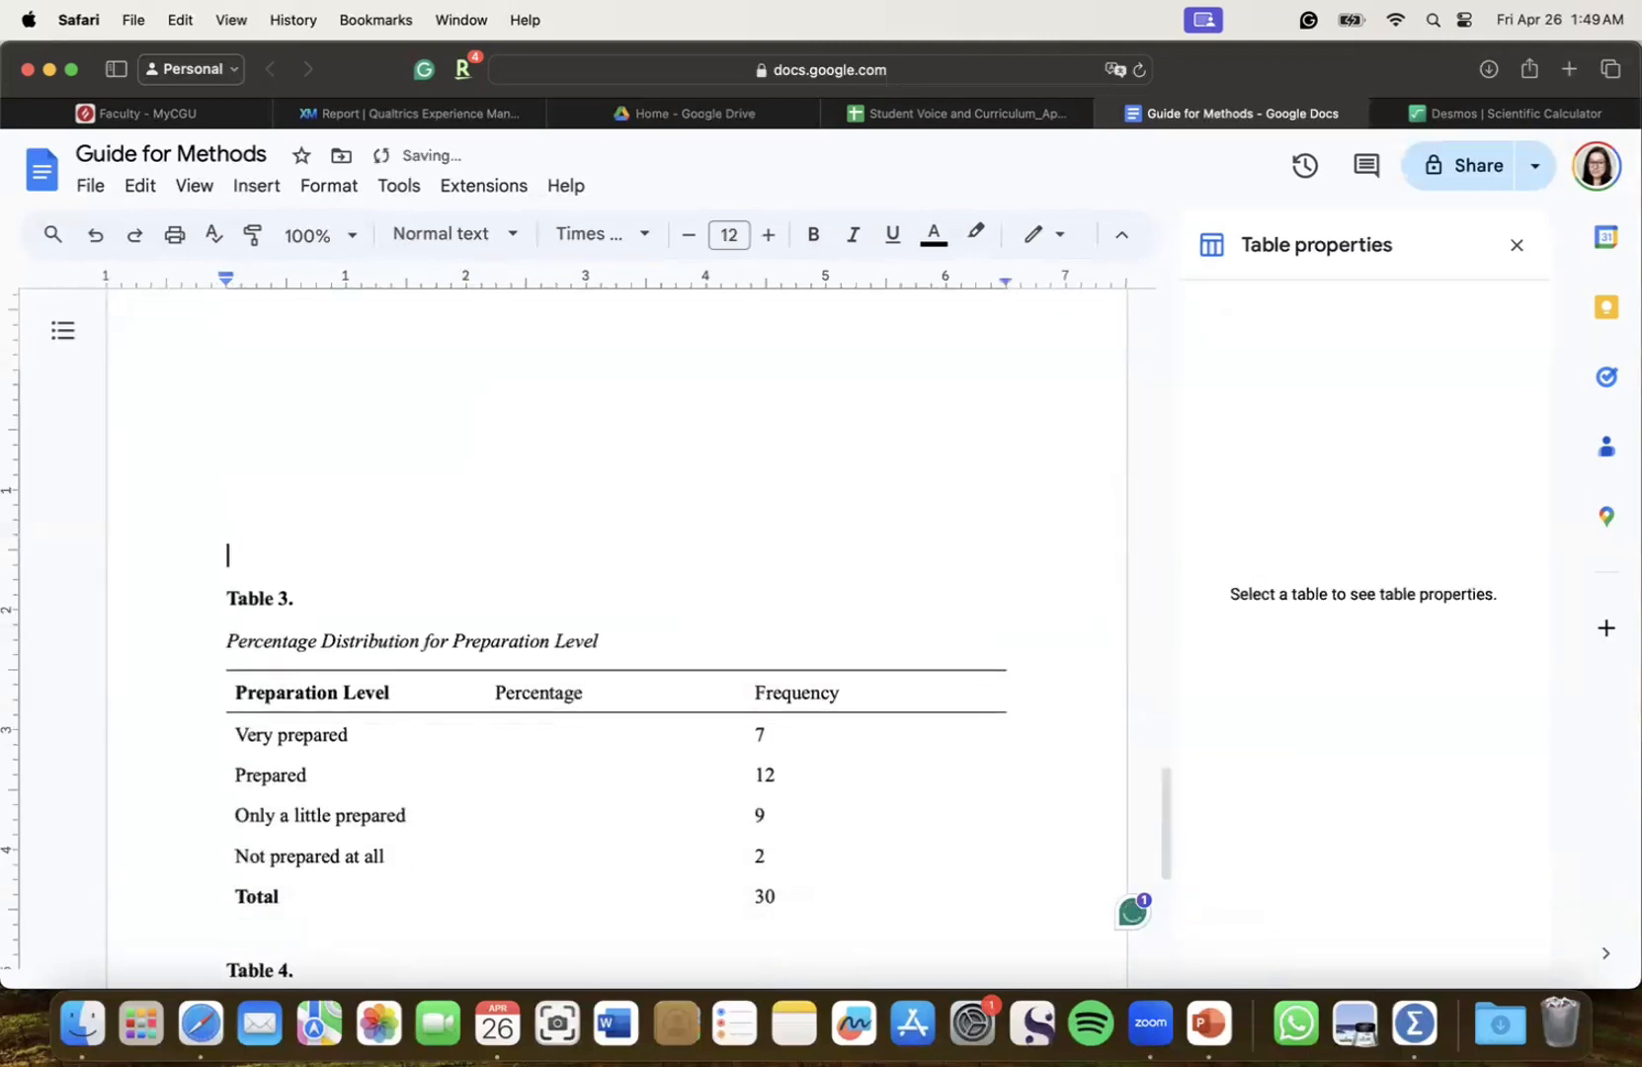
{"action": "left_click", "coordinate": [226, 603]}
{"action": "key", "text": "BackSpace"}
Add a bold "Table 5." label after a blank line beneath the IQV interpretation
{"action": "scroll", "coordinate": [226, 602], "scroll_direction": "down", "scroll_amount": 2}
{"action": "scroll", "coordinate": [532, 633], "scroll_direction": "down", "scroll_amount": 5}
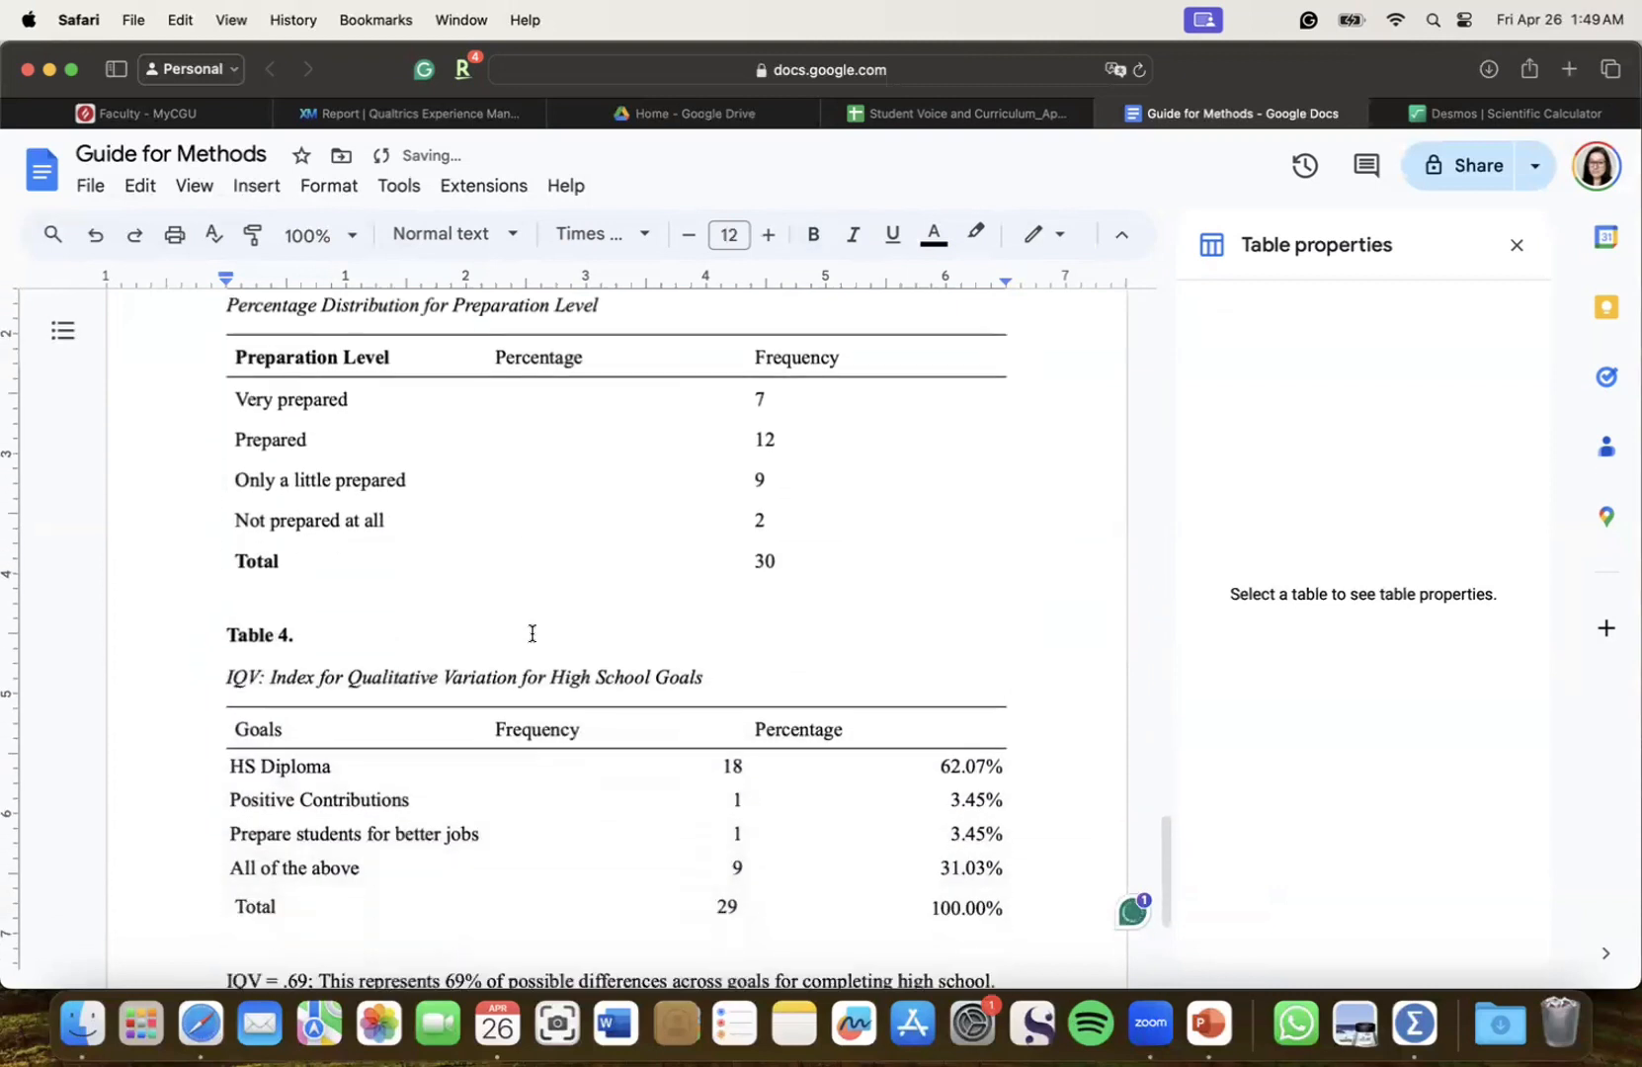
{"action": "left_click", "coordinate": [1047, 684]}
{"action": "key", "text": "Return"}
{"action": "key", "text": "Return"}
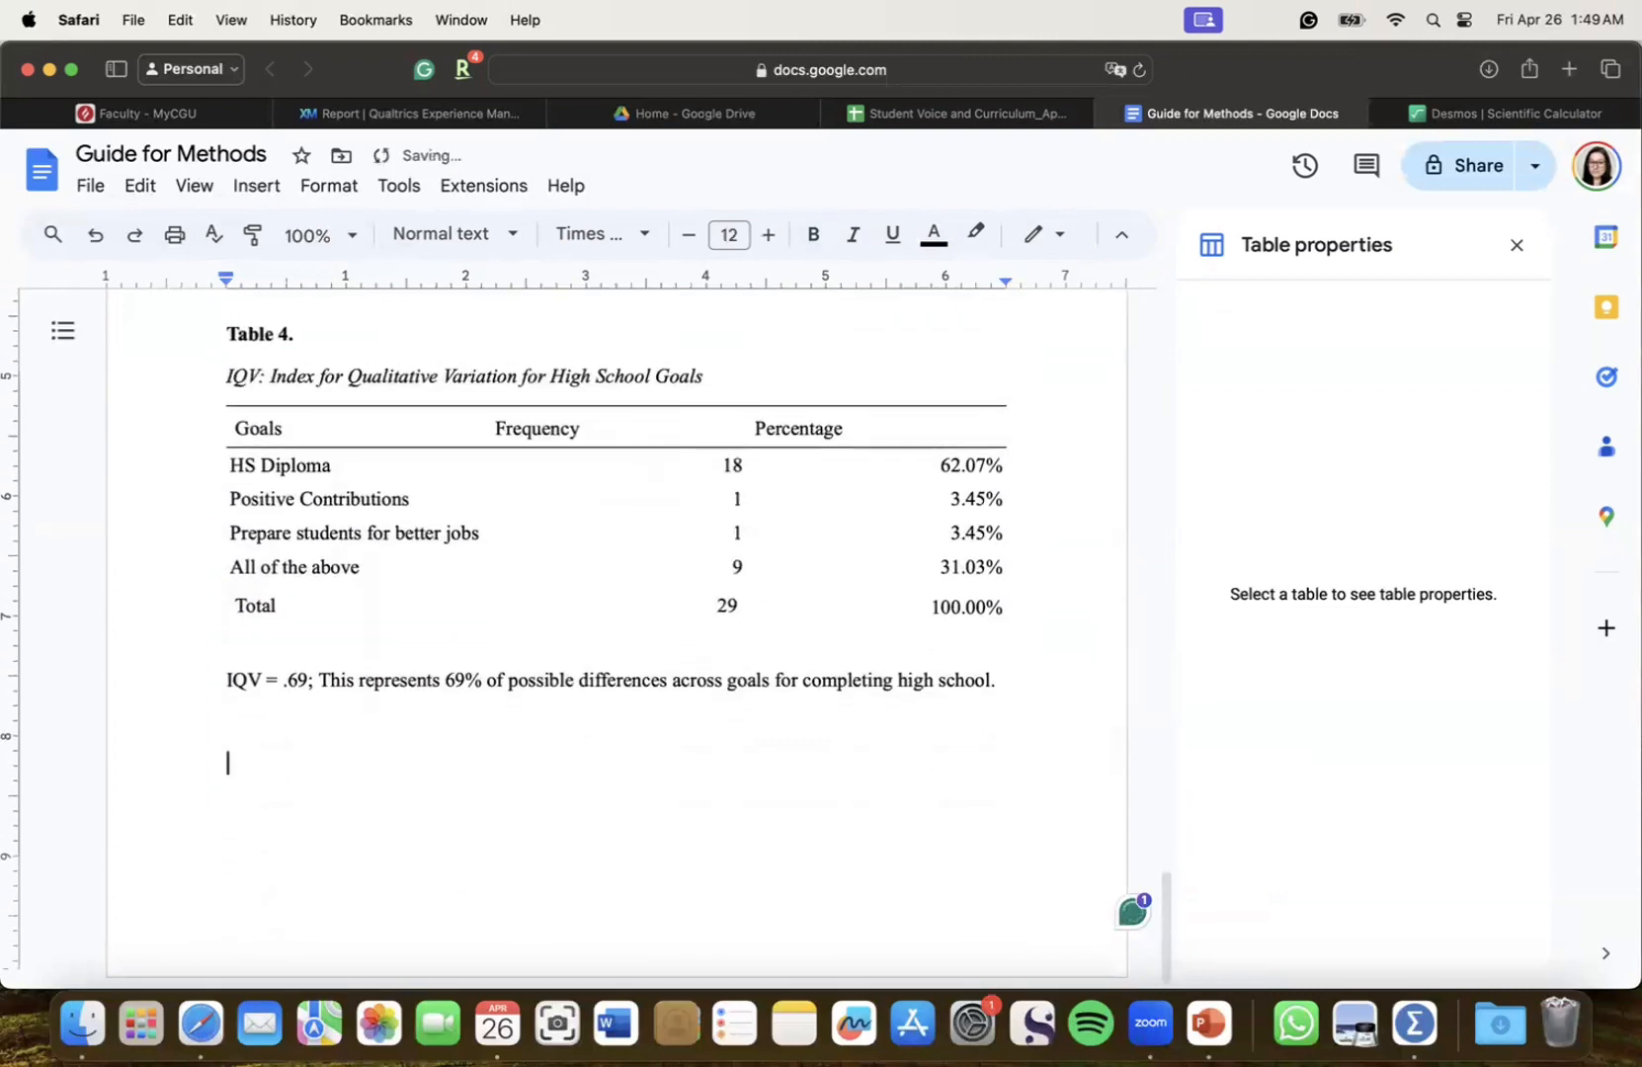
{"action": "key", "text": "super+b"}
{"action": "type", "text": "Table 5."}
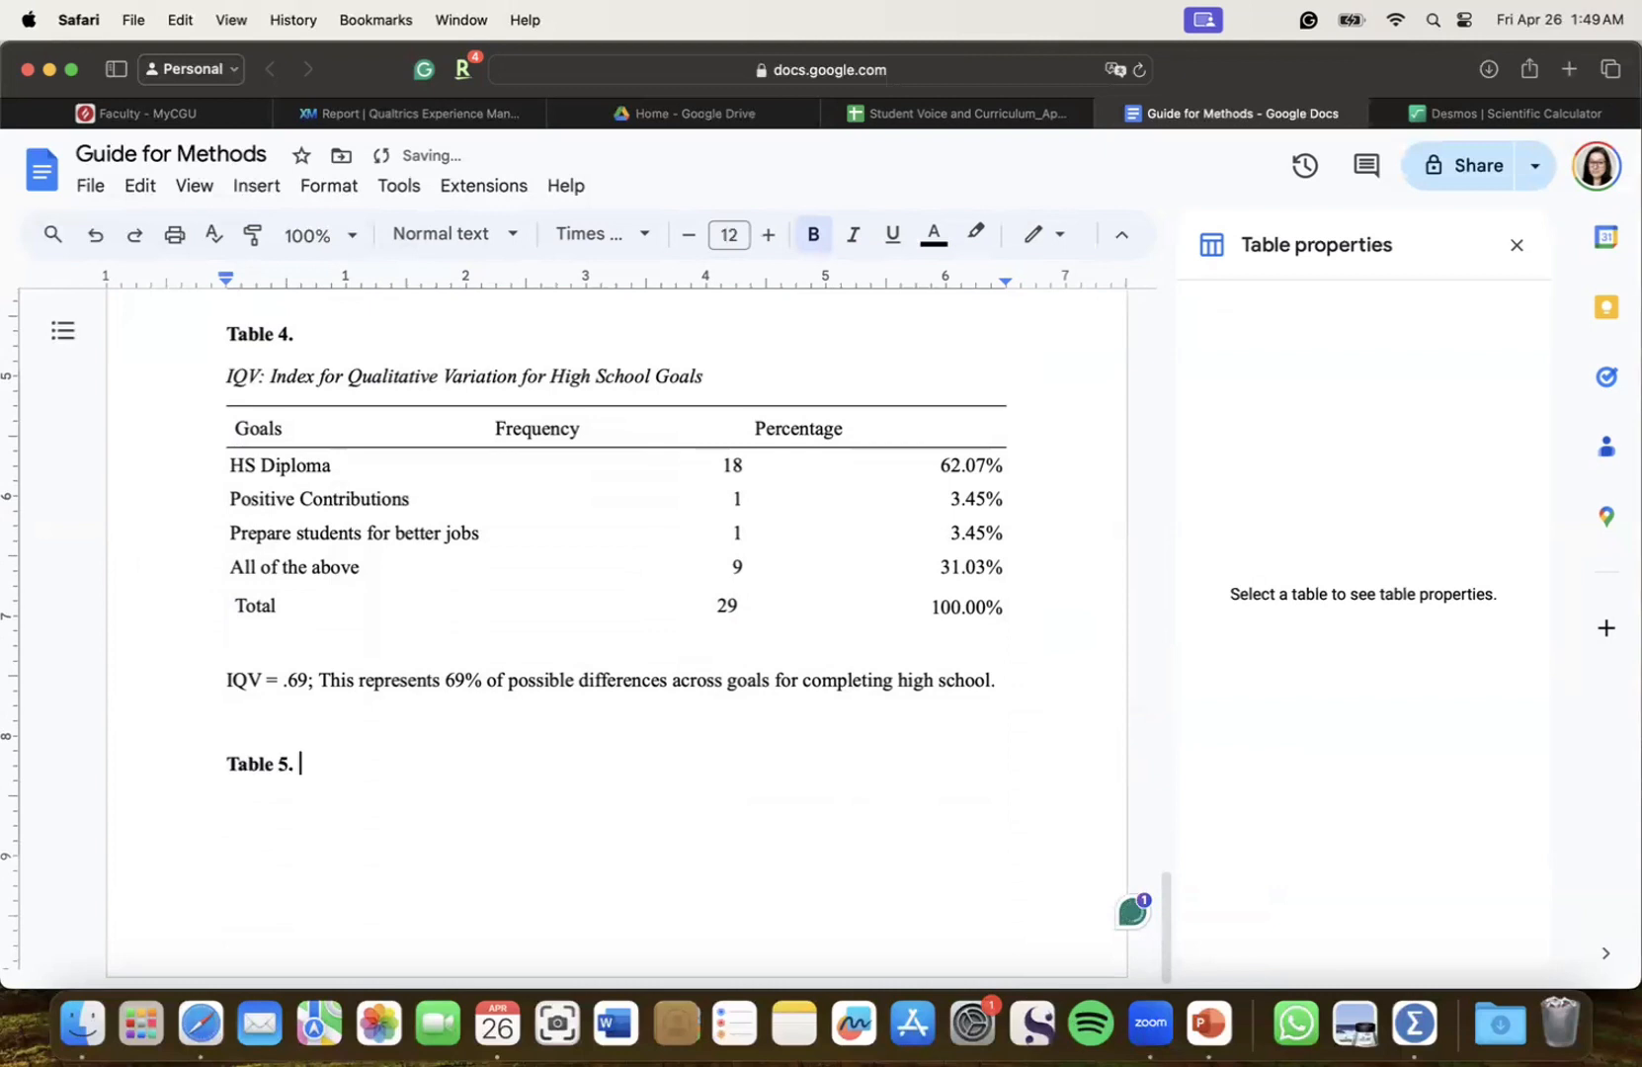
Start an italic, non-bold title reading "Bivariate Table:" on the line under the Table 5 label
{"action": "key", "text": "Return"}
{"action": "key", "text": "super+b"}
{"action": "key", "text": "super+i"}
{"action": "type", "text": "Bi"}
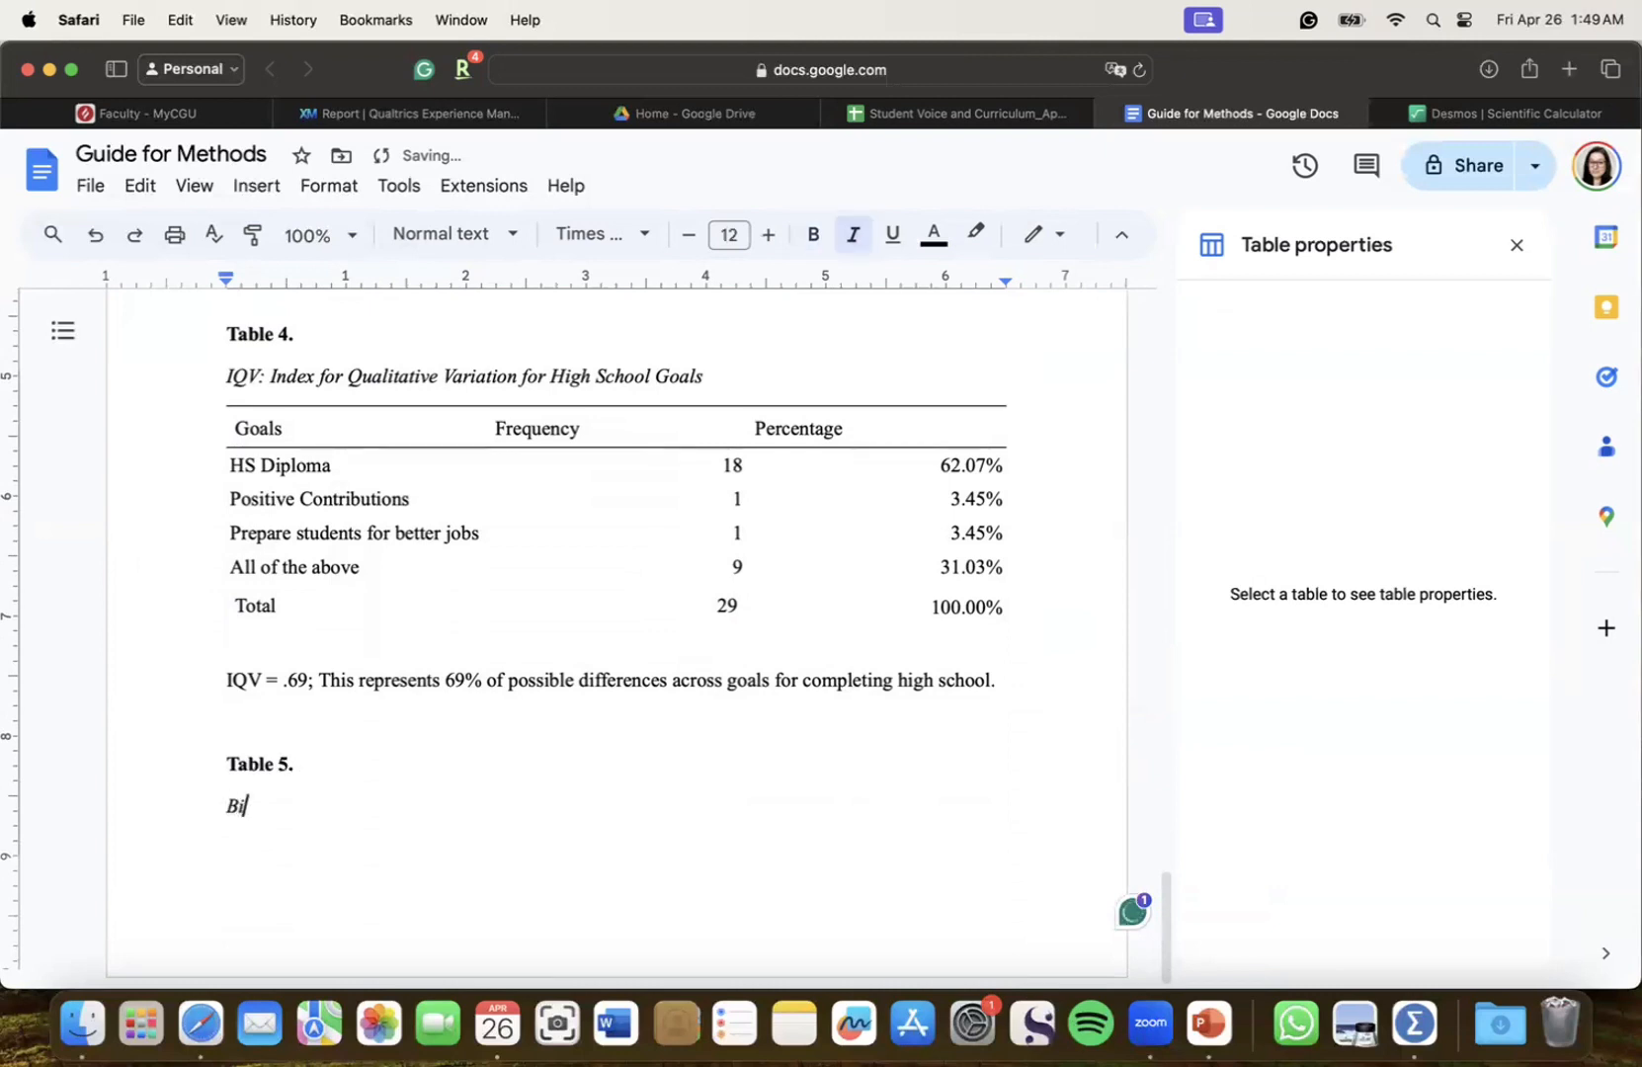
{"action": "type", "text": "variate Table fo"}
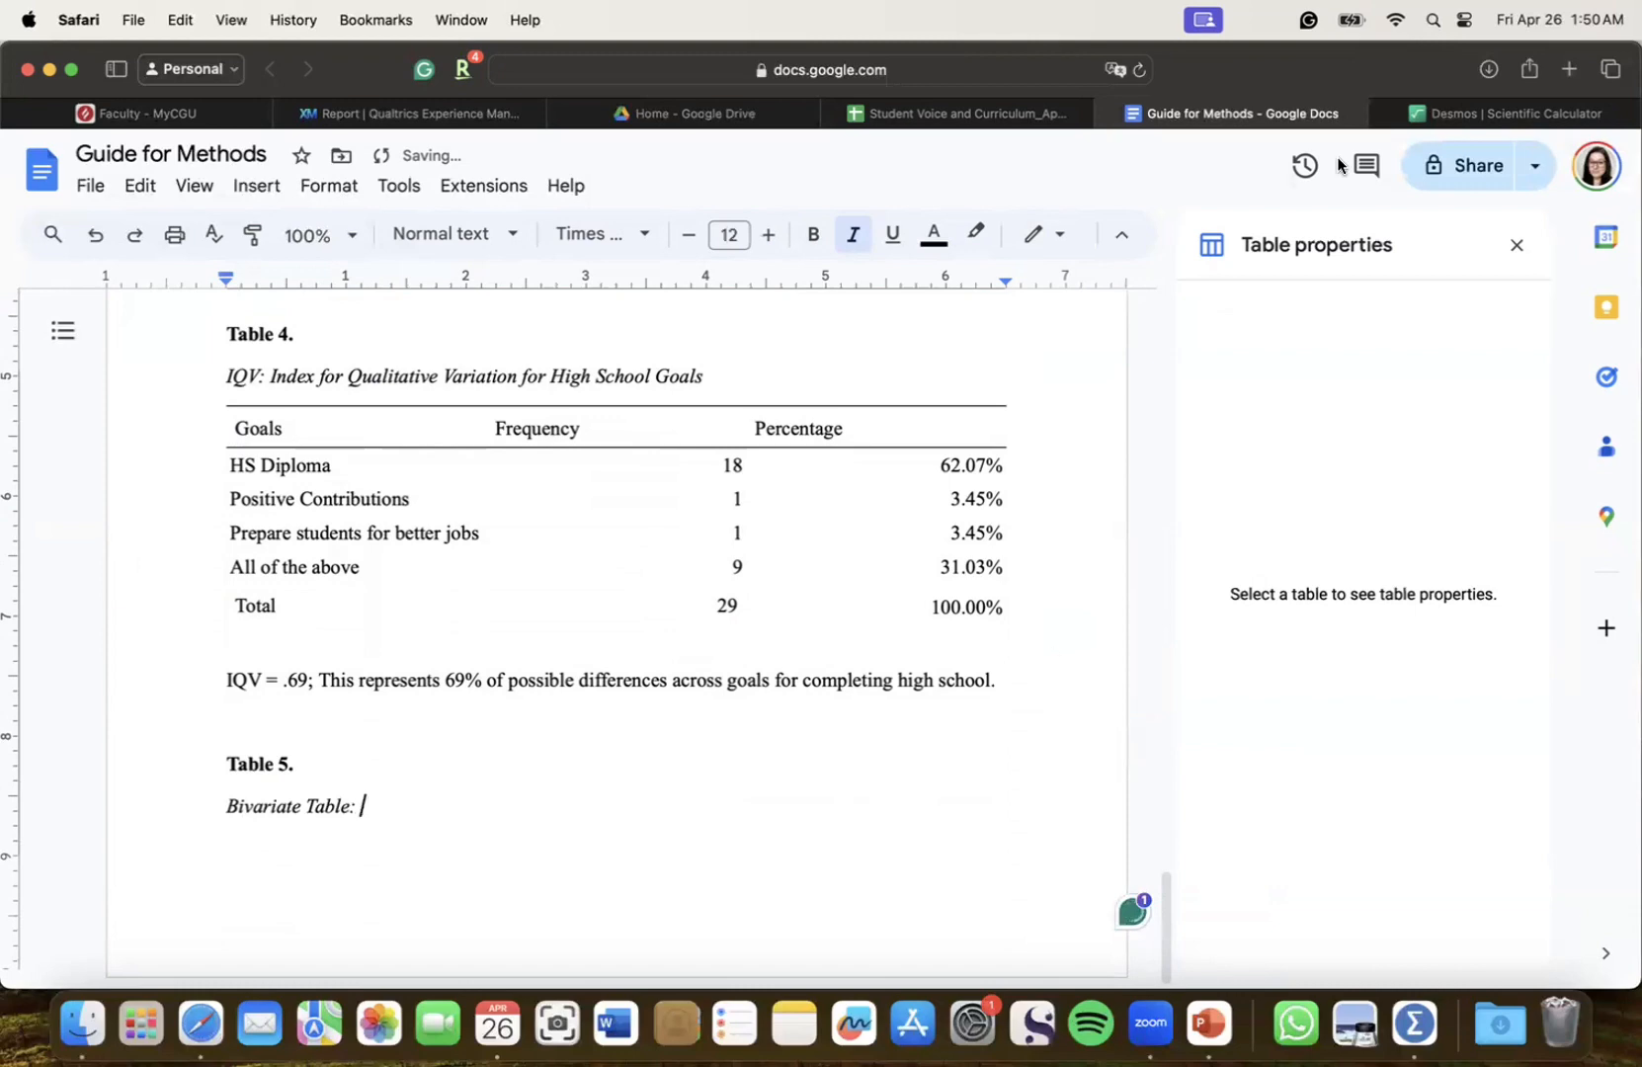
Switch to Qualtrics and open Crosstabs iQ for the Student Voice and Curriculum survey, dismissing the new variable and update notices
{"action": "left_click", "coordinate": [400, 112]}
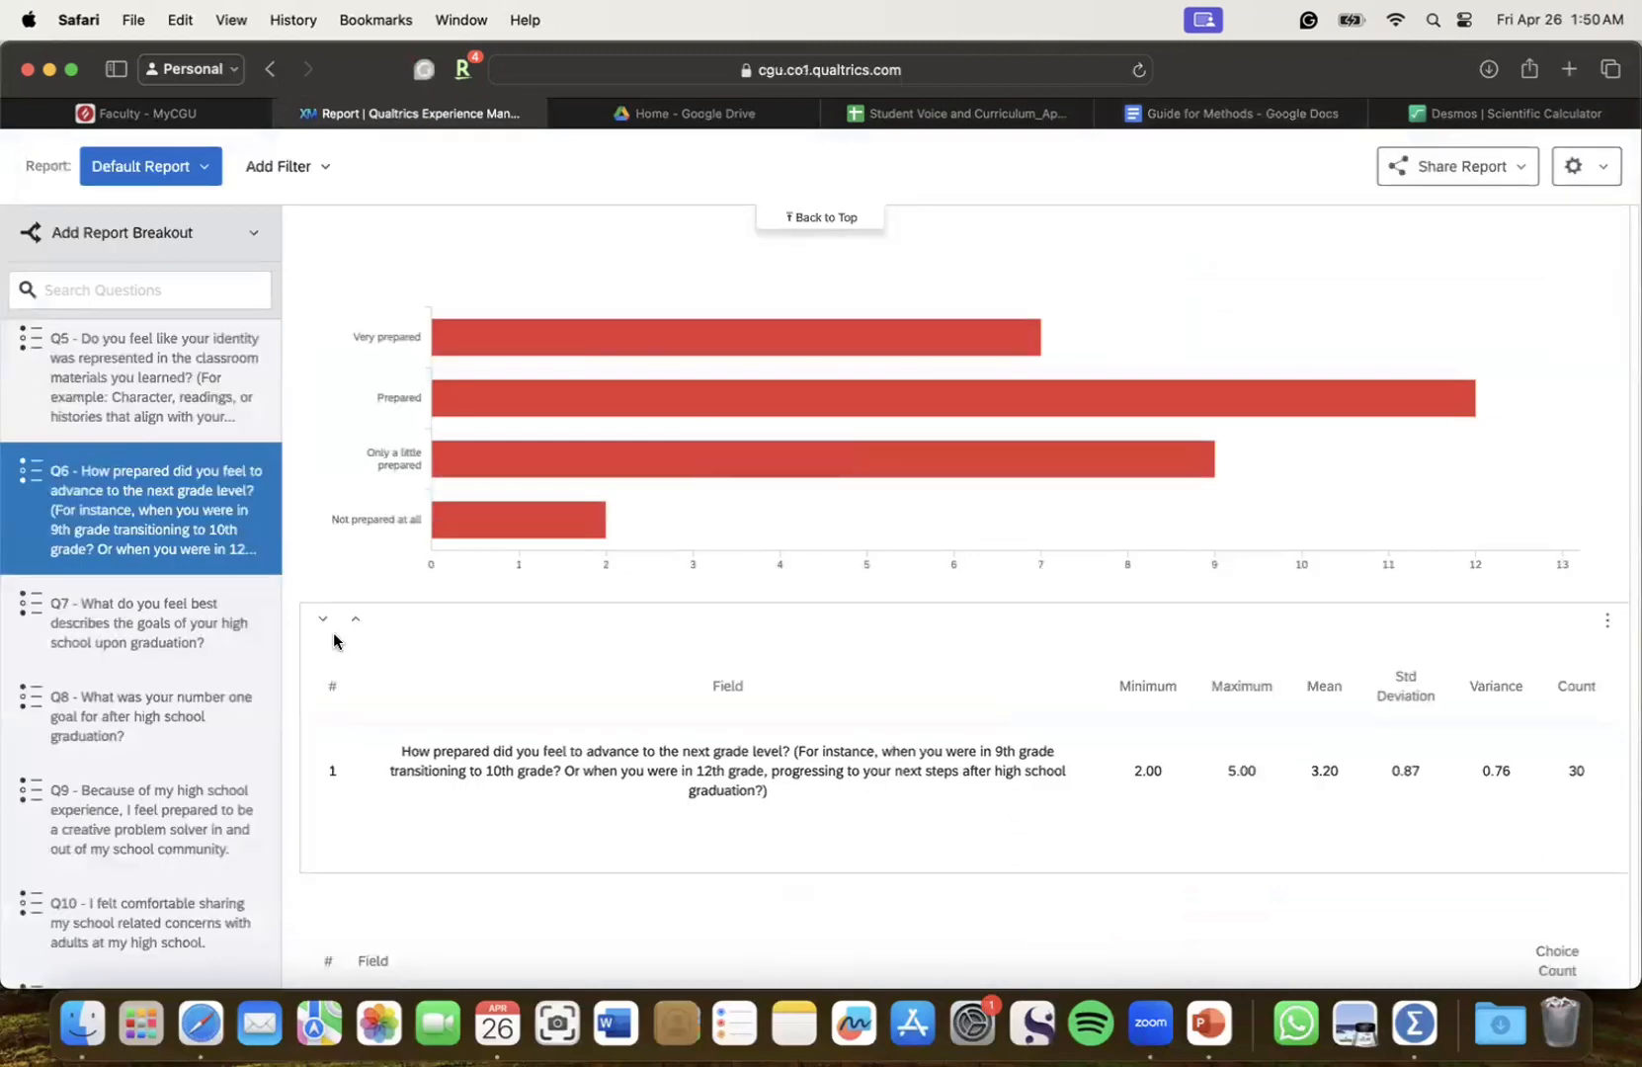
{"action": "scroll", "coordinate": [428, 418], "scroll_direction": "up", "scroll_amount": 20}
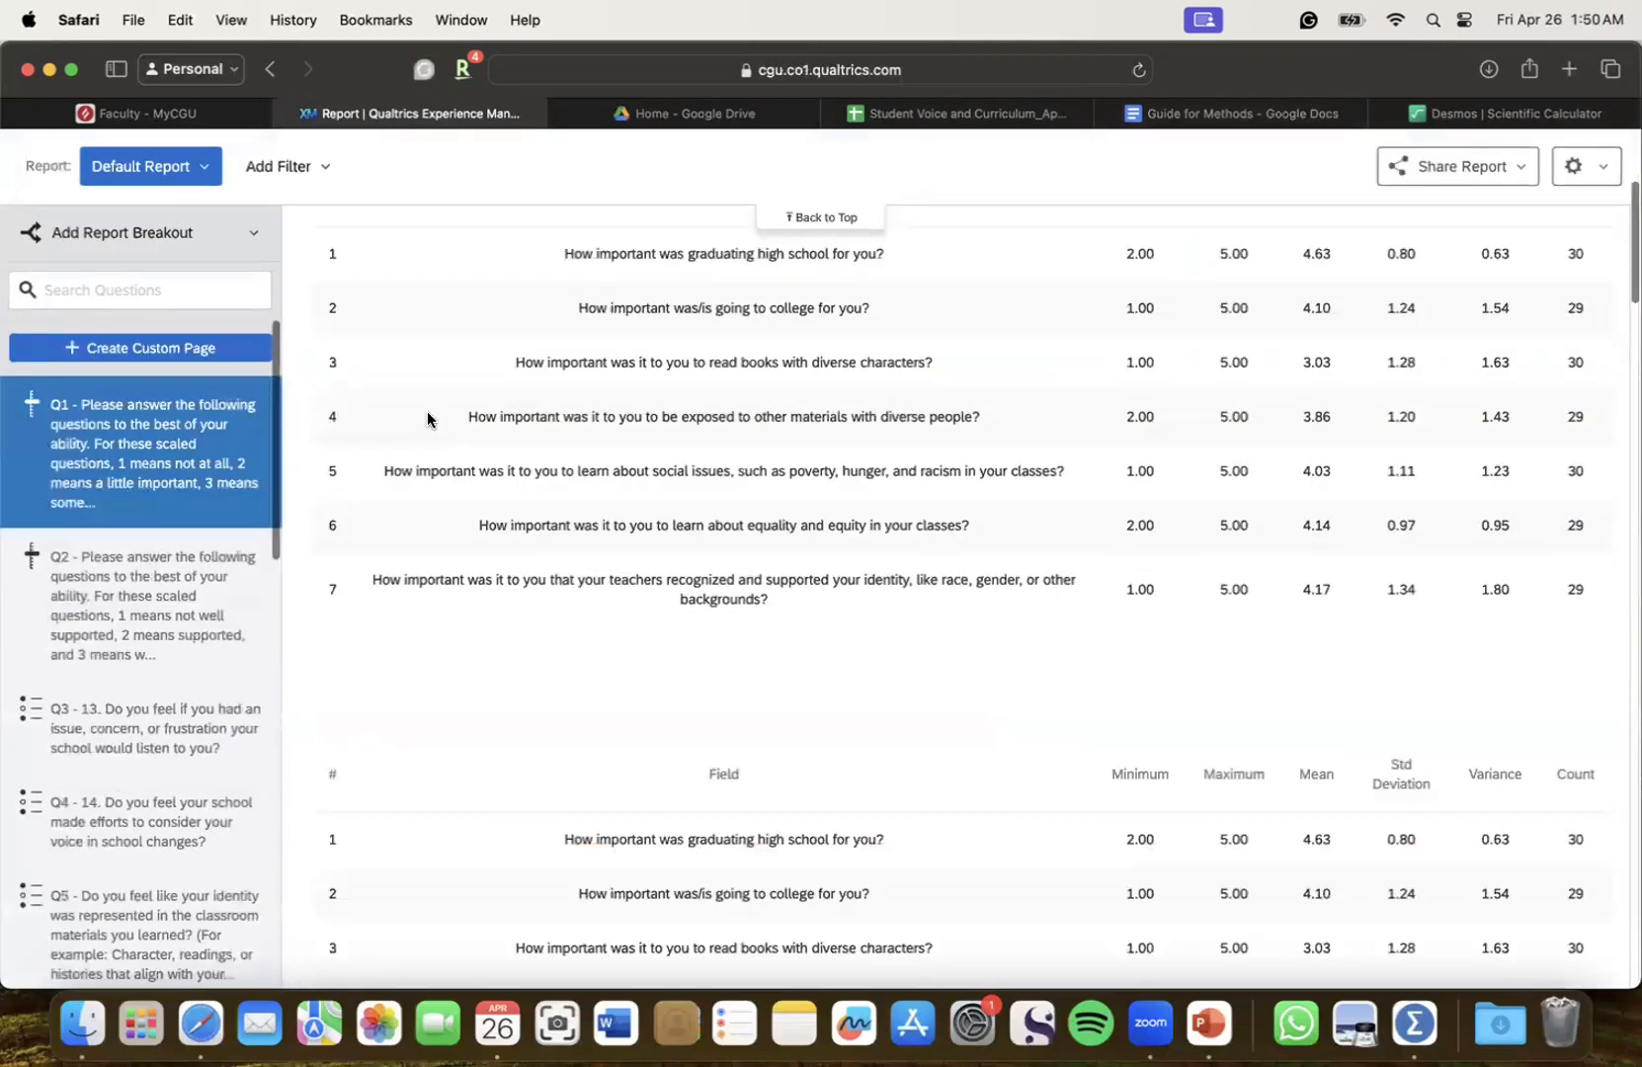
{"action": "scroll", "coordinate": [427, 418], "scroll_direction": "up", "scroll_amount": 4}
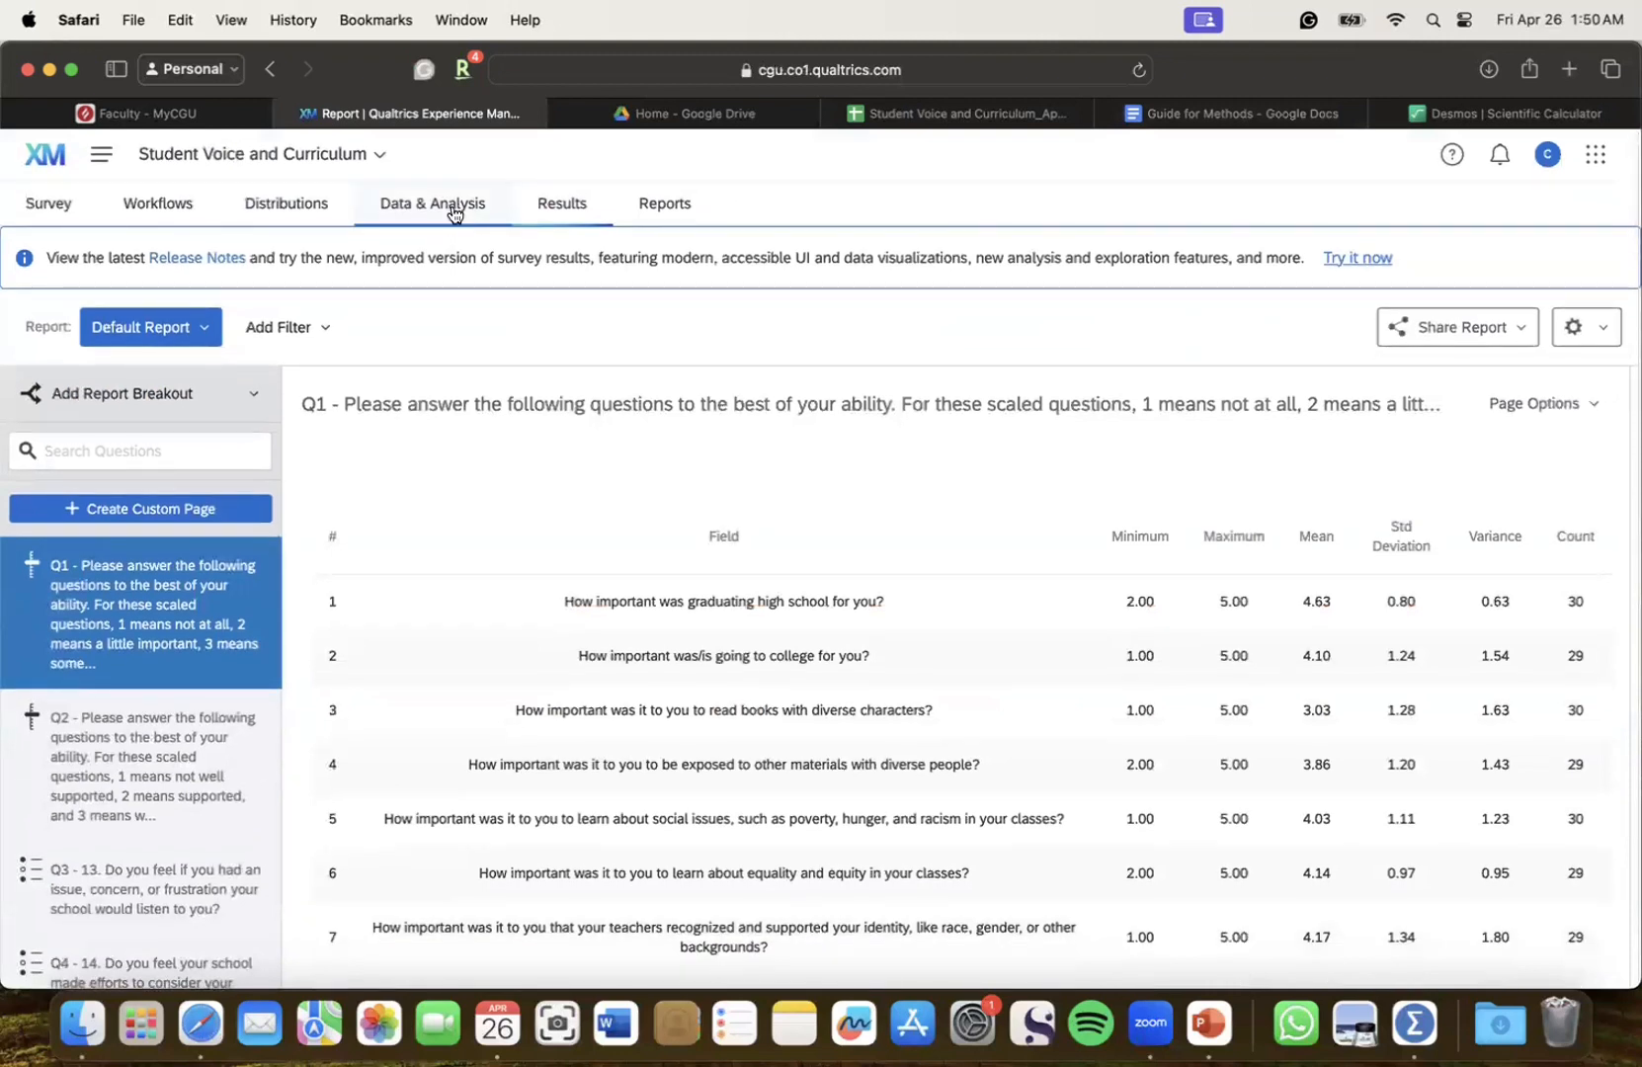
{"action": "left_click", "coordinate": [455, 210]}
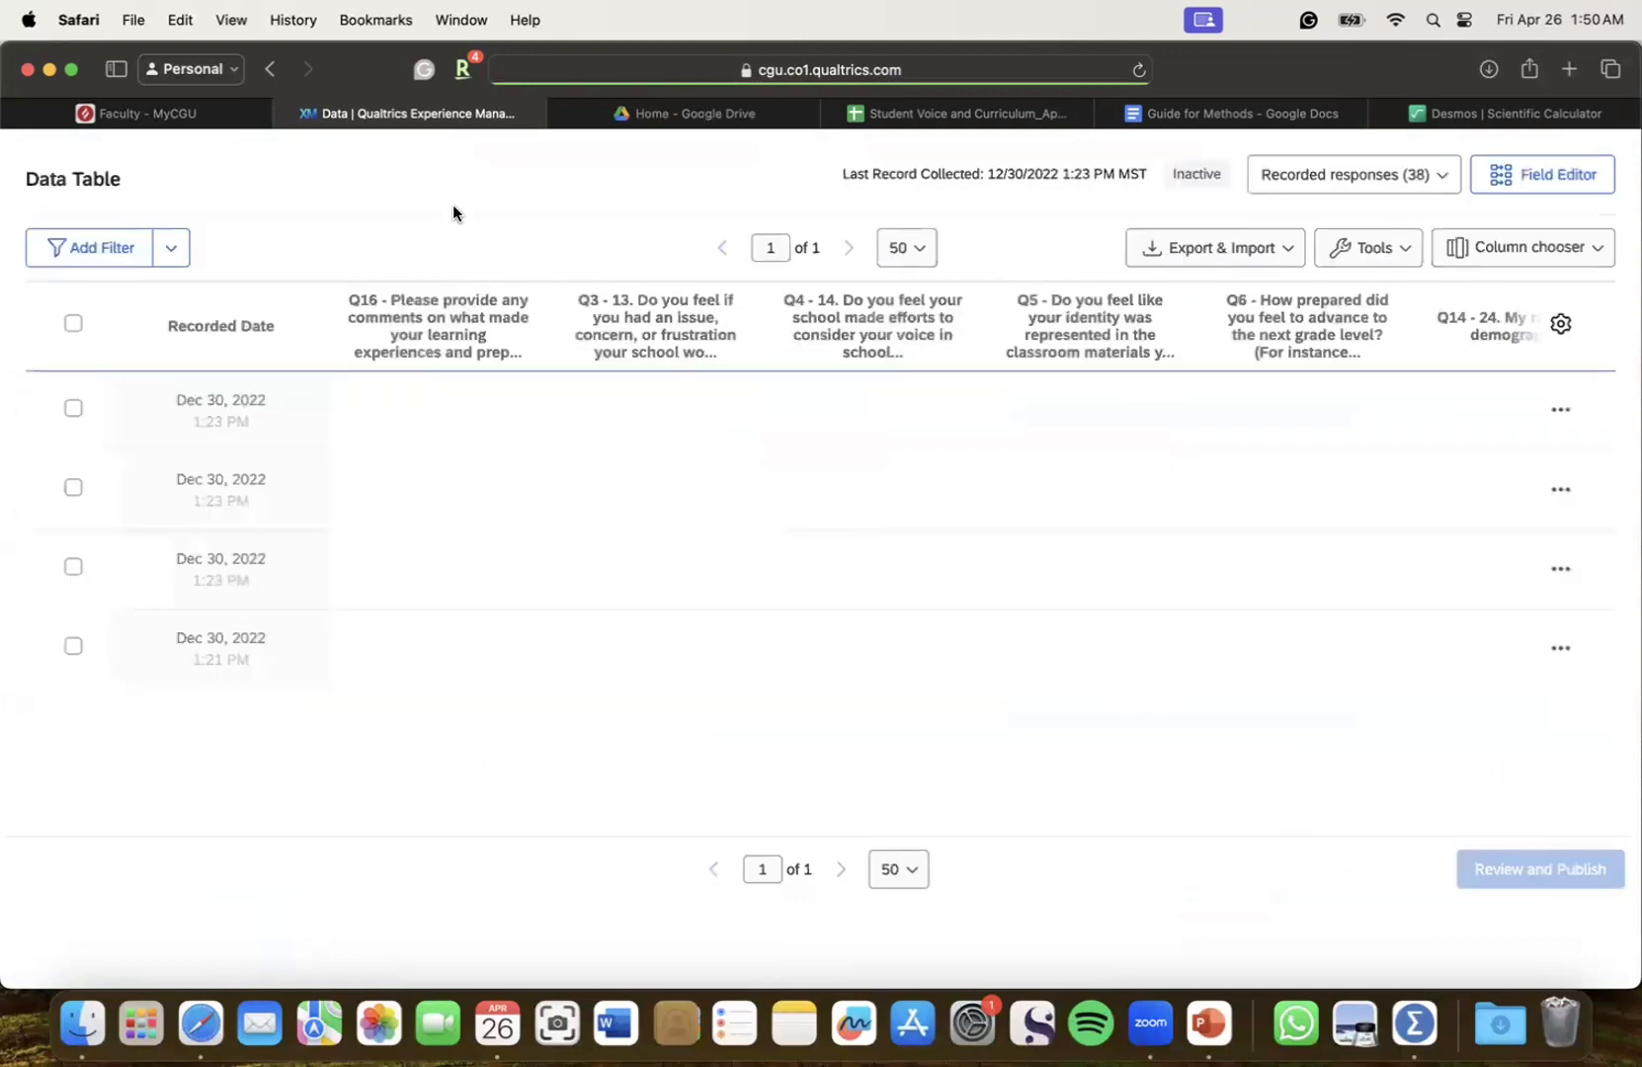
{"action": "left_click", "coordinate": [252, 255]}
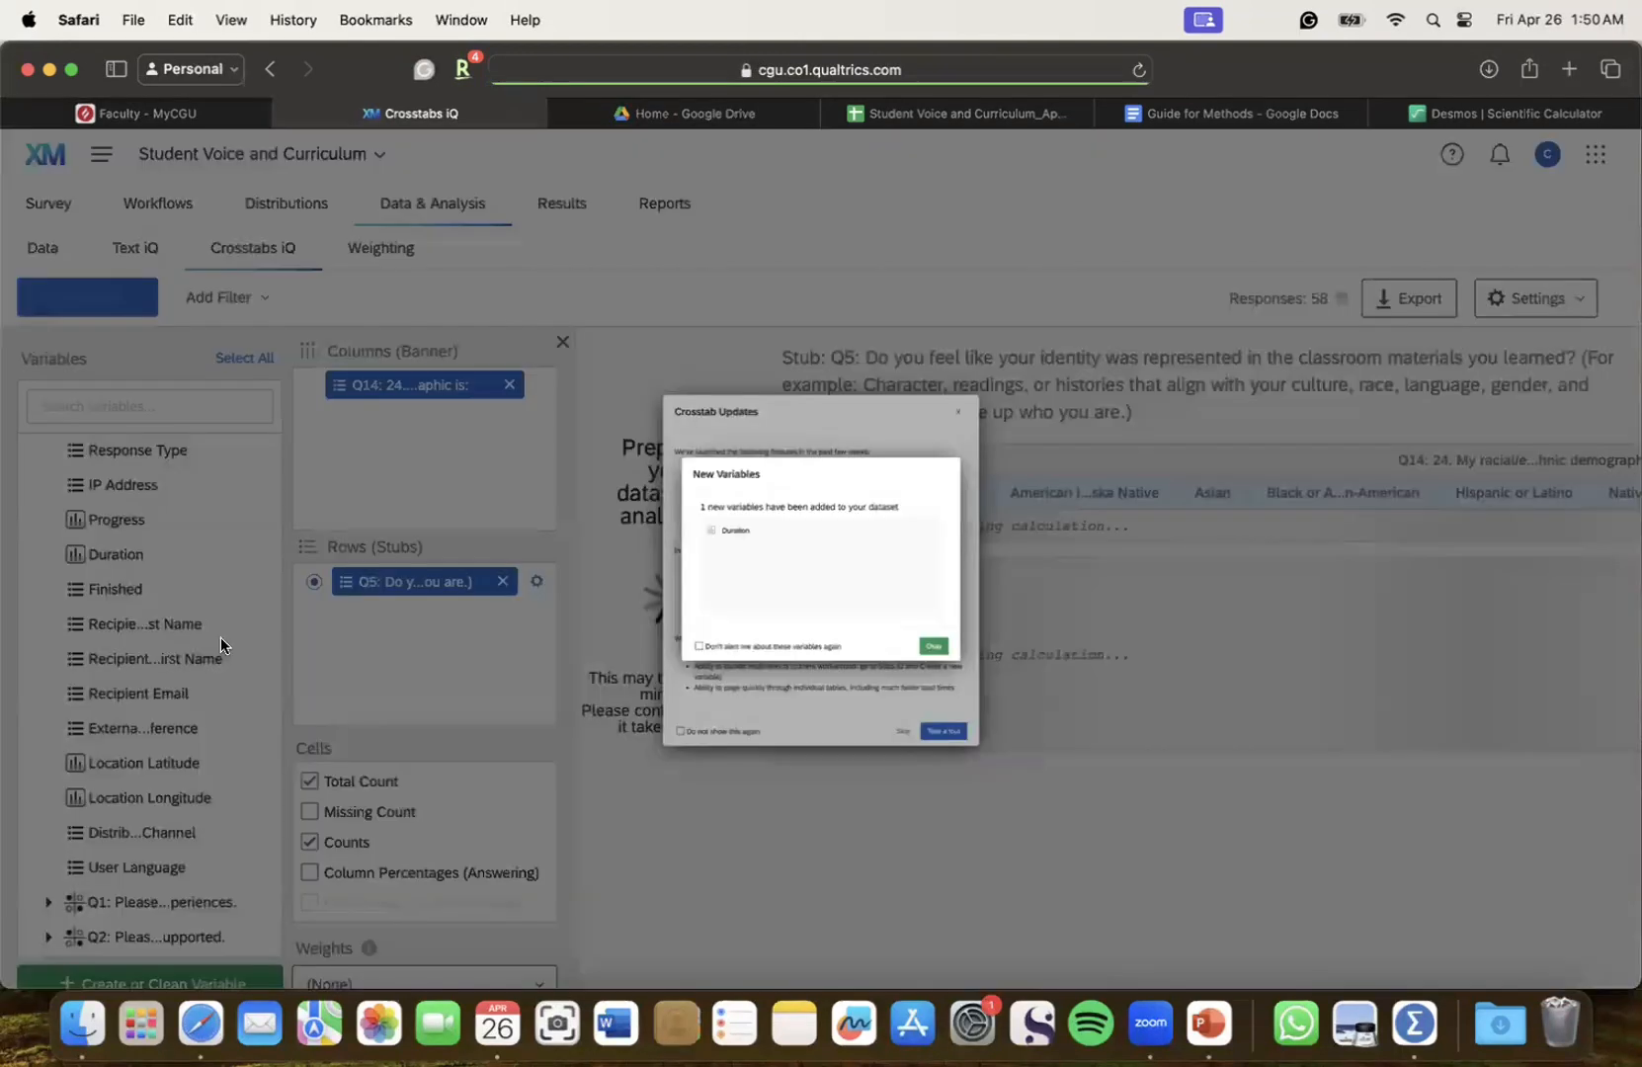
{"action": "left_click", "coordinate": [1075, 752]}
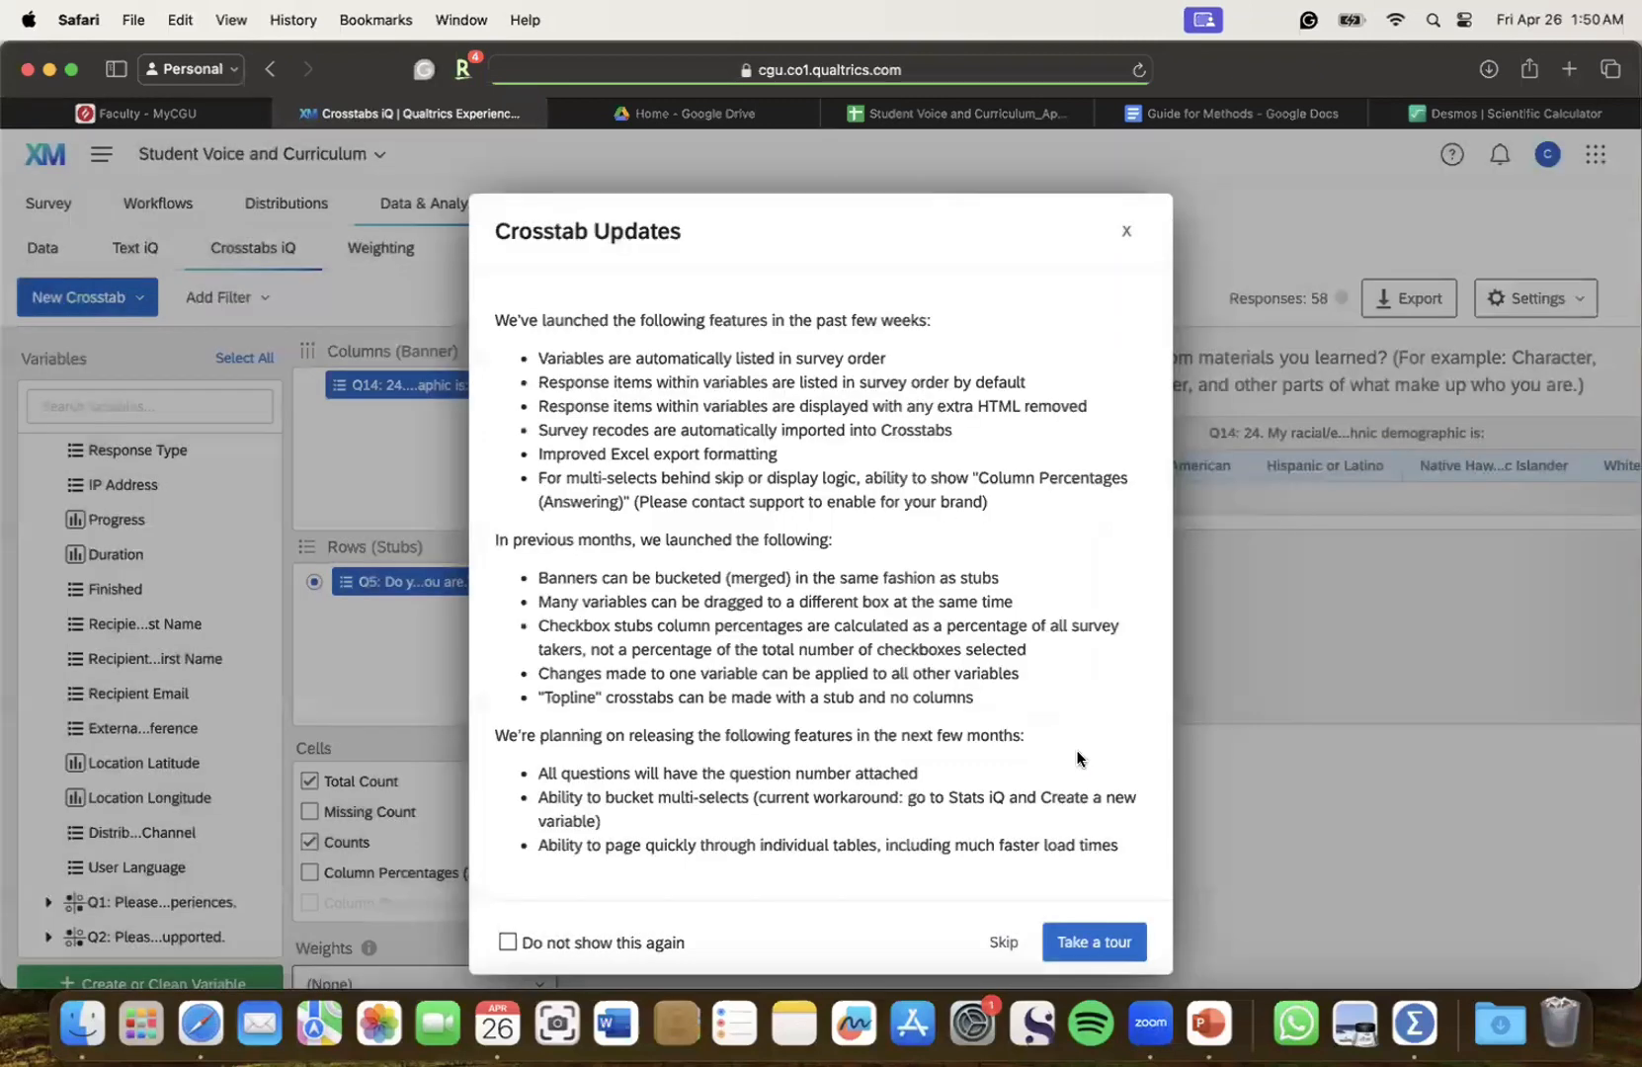
{"action": "left_click", "coordinate": [1013, 941]}
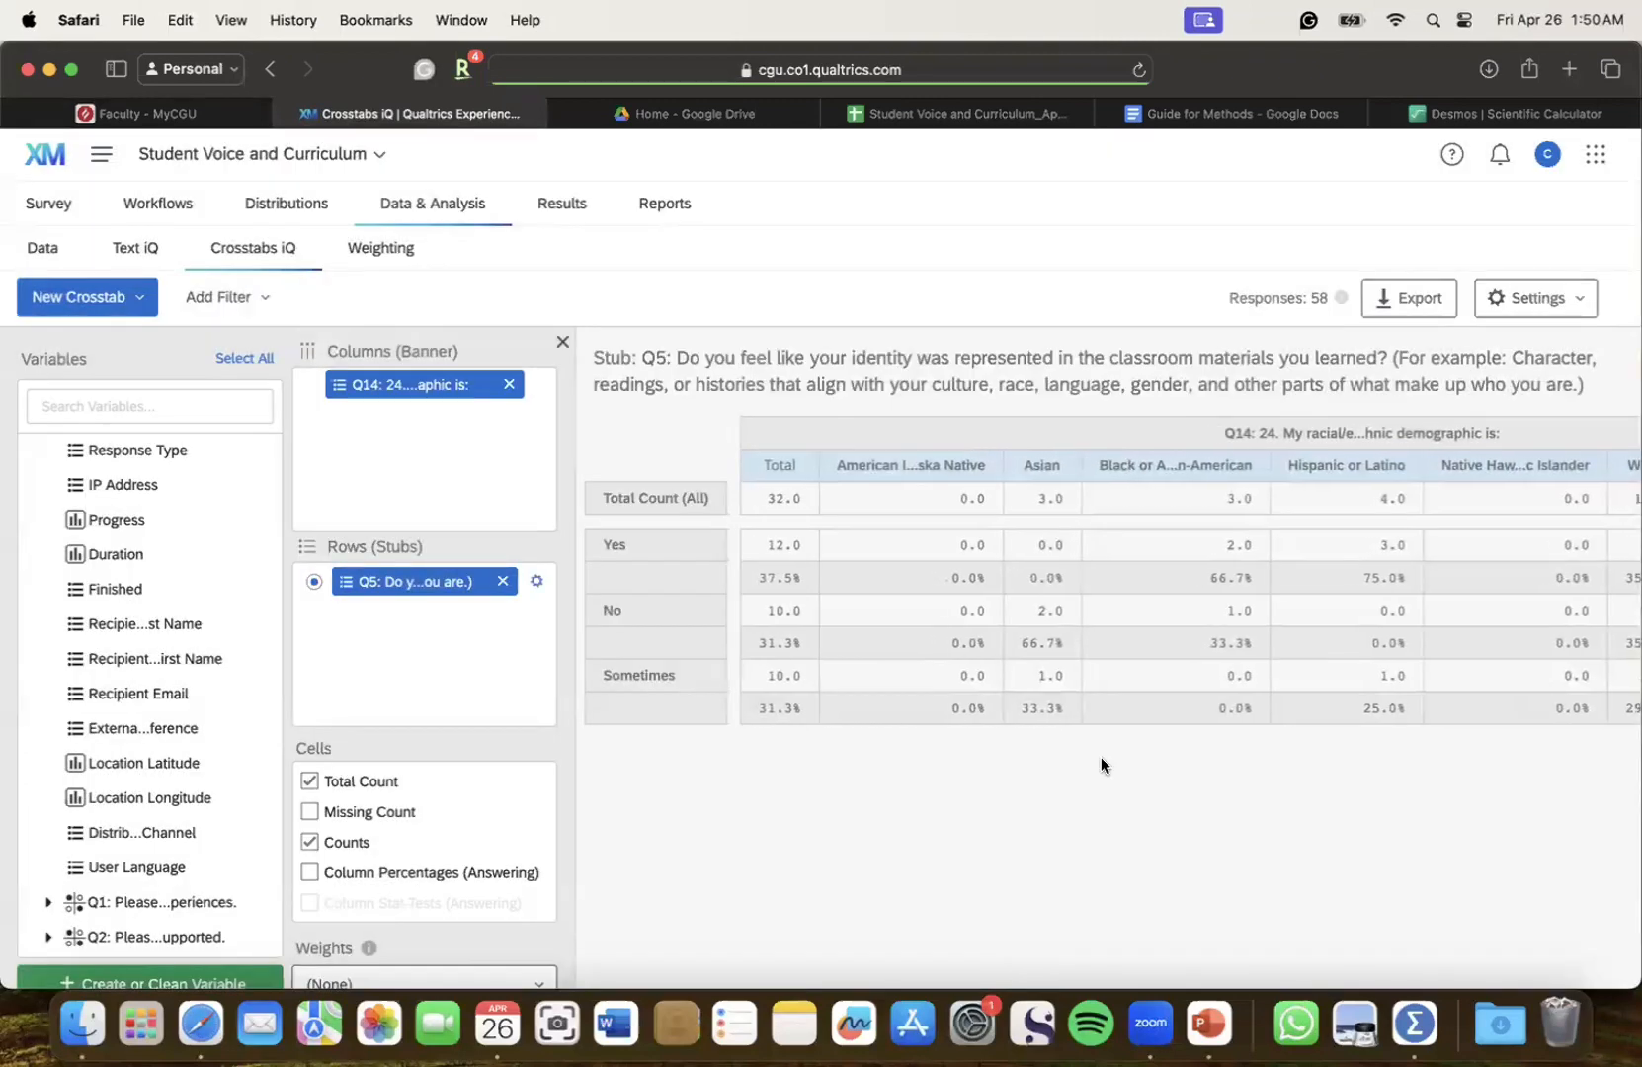
Export the current crosstab with all stubs to Excel and copy it into the empty Sheet4 of the Student Voice and Curriculum spreadsheet
{"action": "left_click", "coordinate": [1407, 299]}
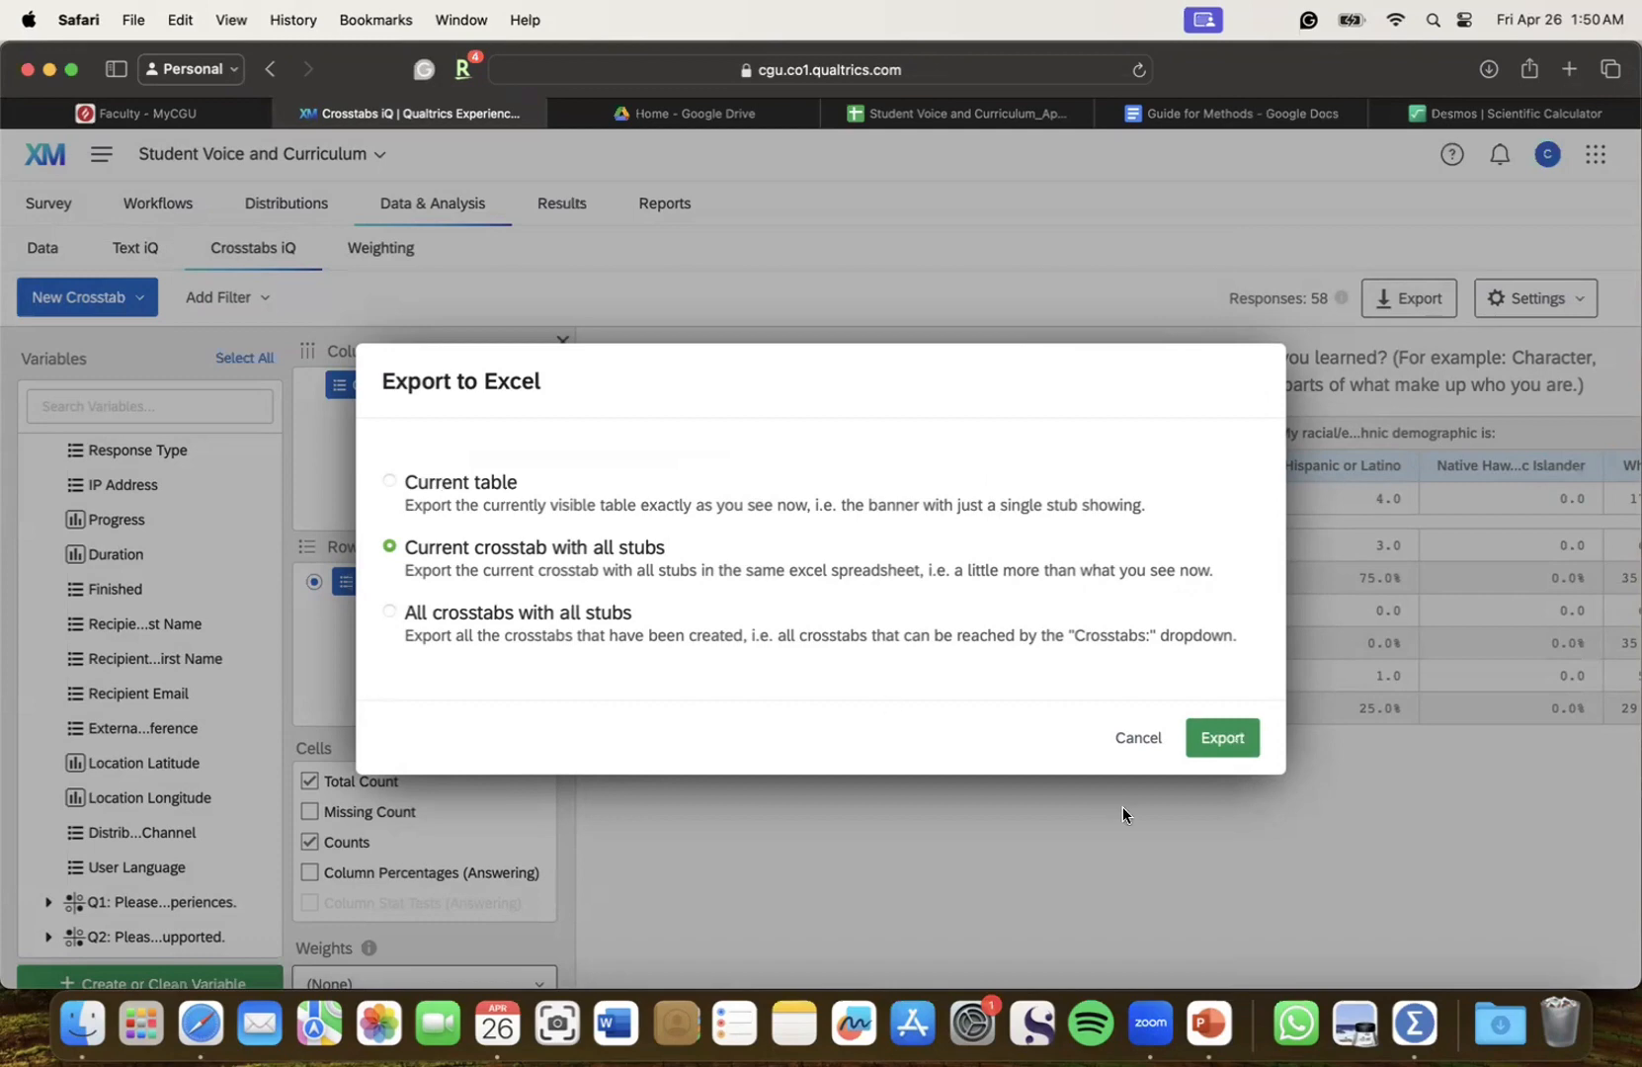
{"action": "left_click", "coordinate": [1237, 747]}
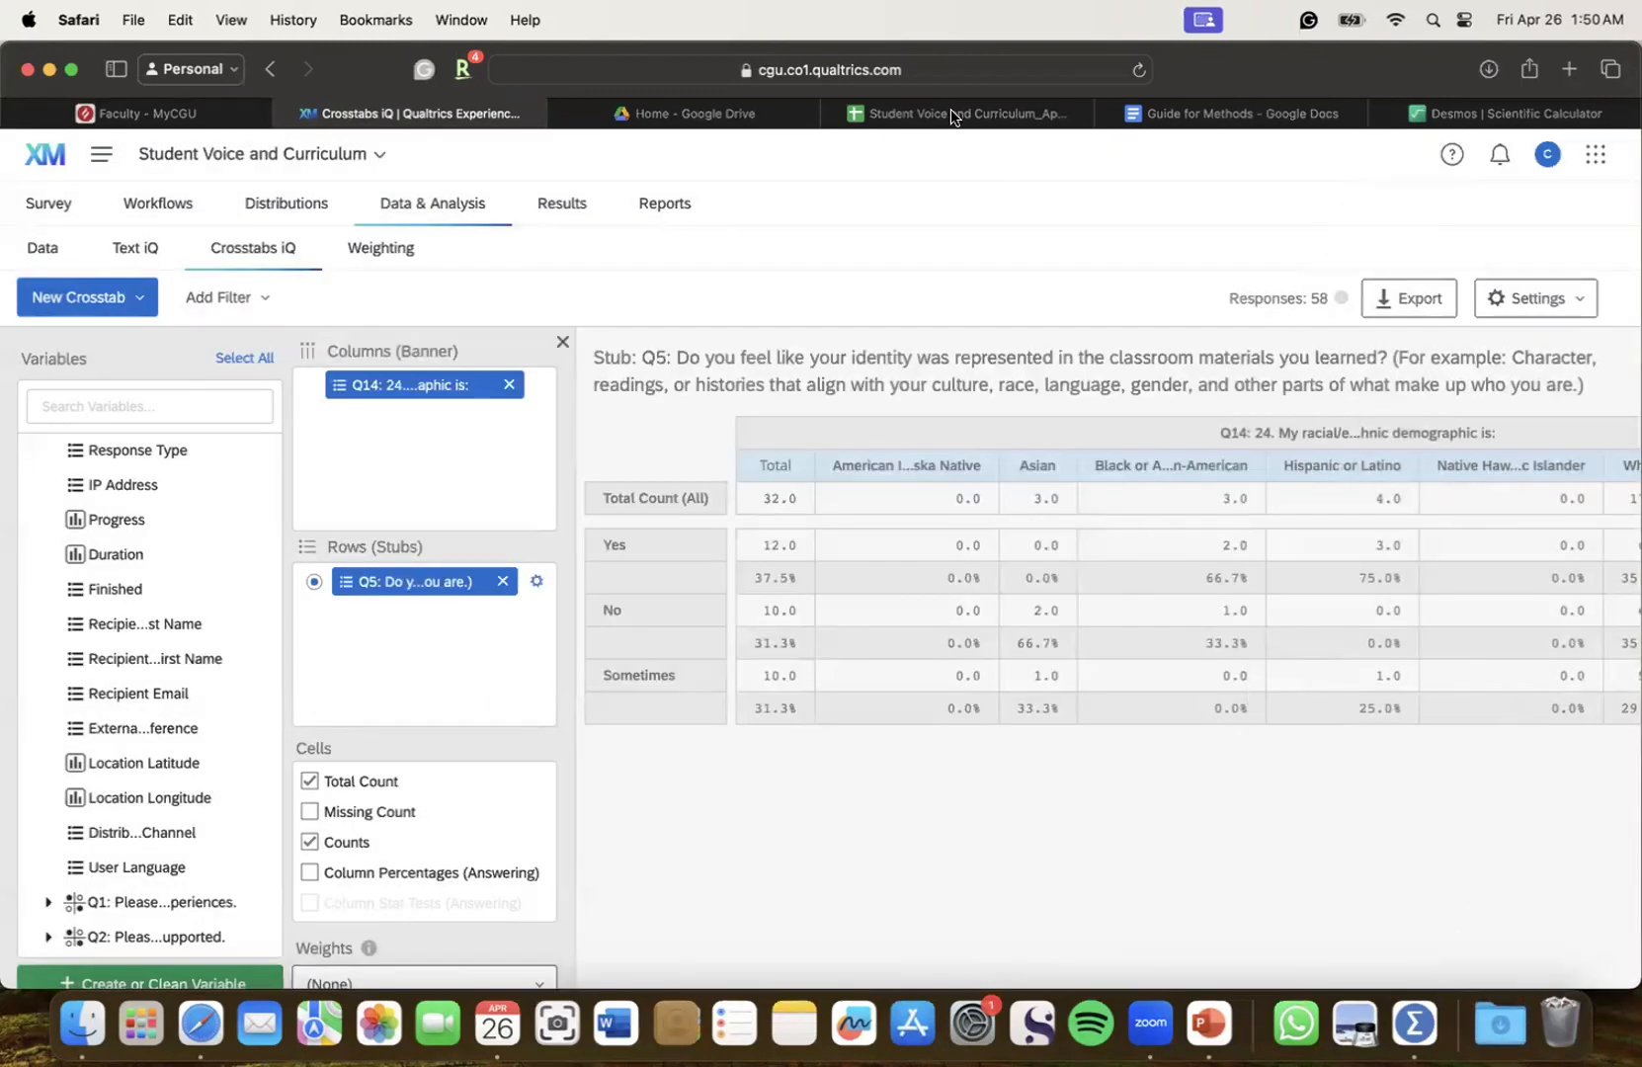
{"action": "key", "text": "super+4"}
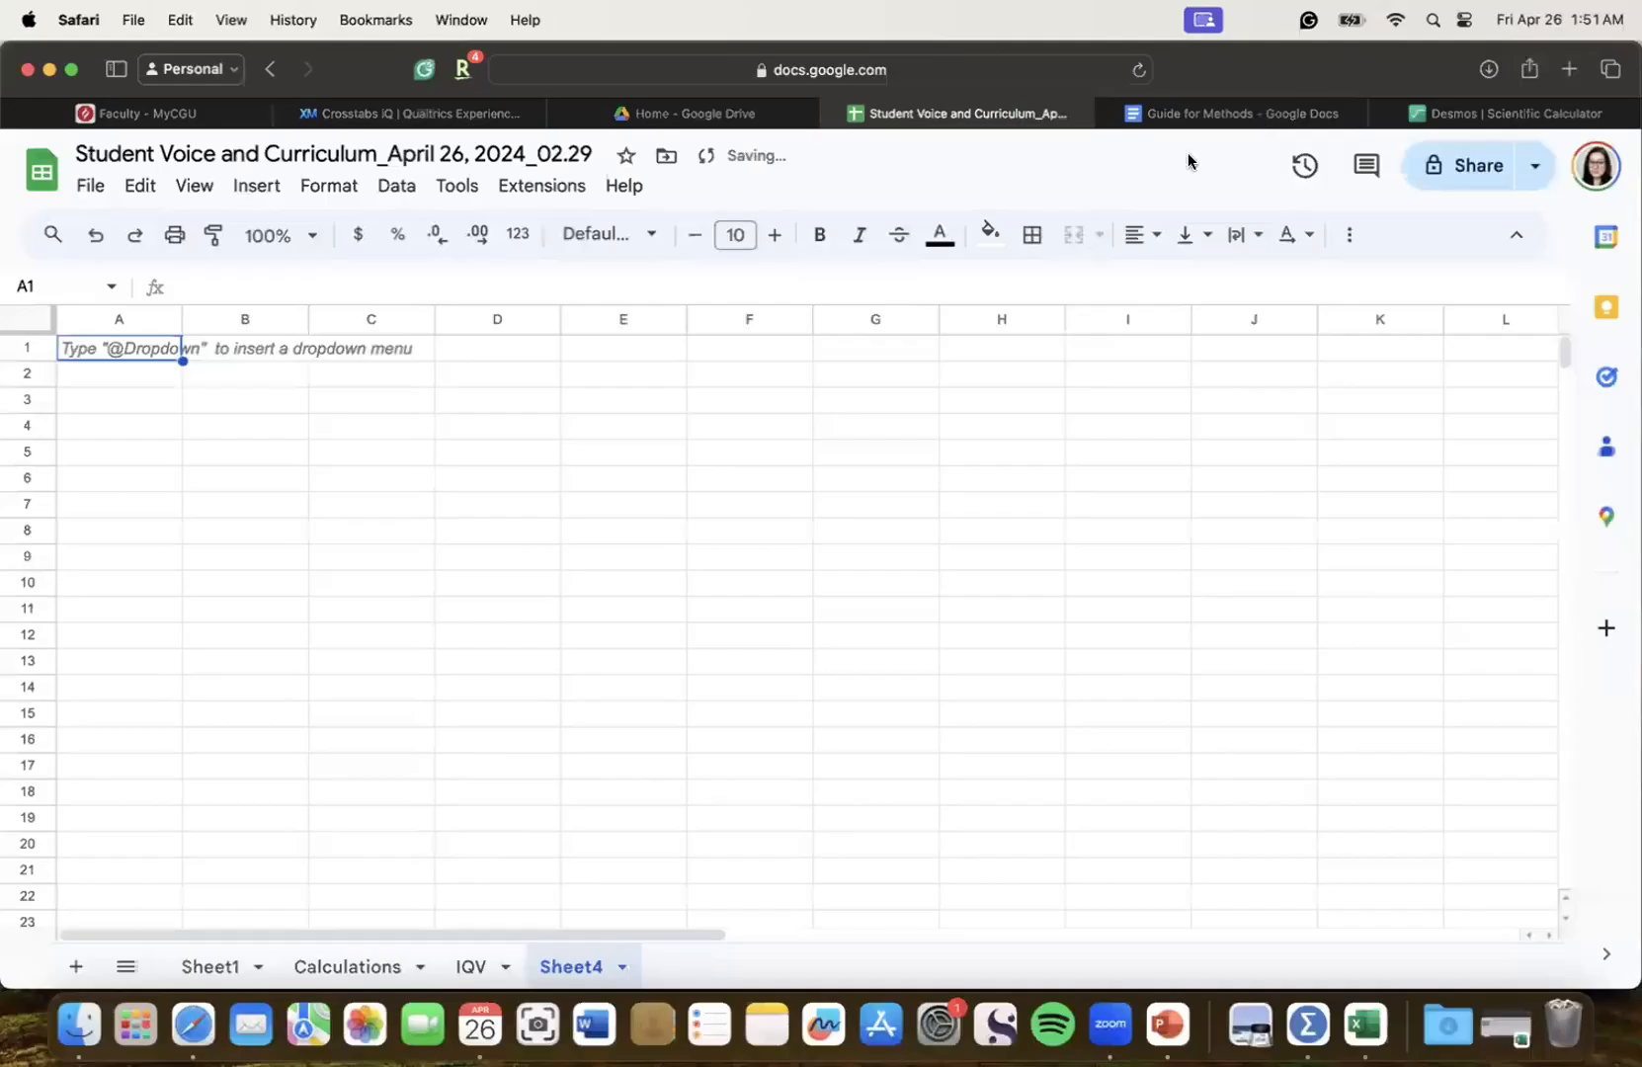
{"action": "left_click", "coordinate": [42, 322]}
{"action": "key", "text": "super+c"}
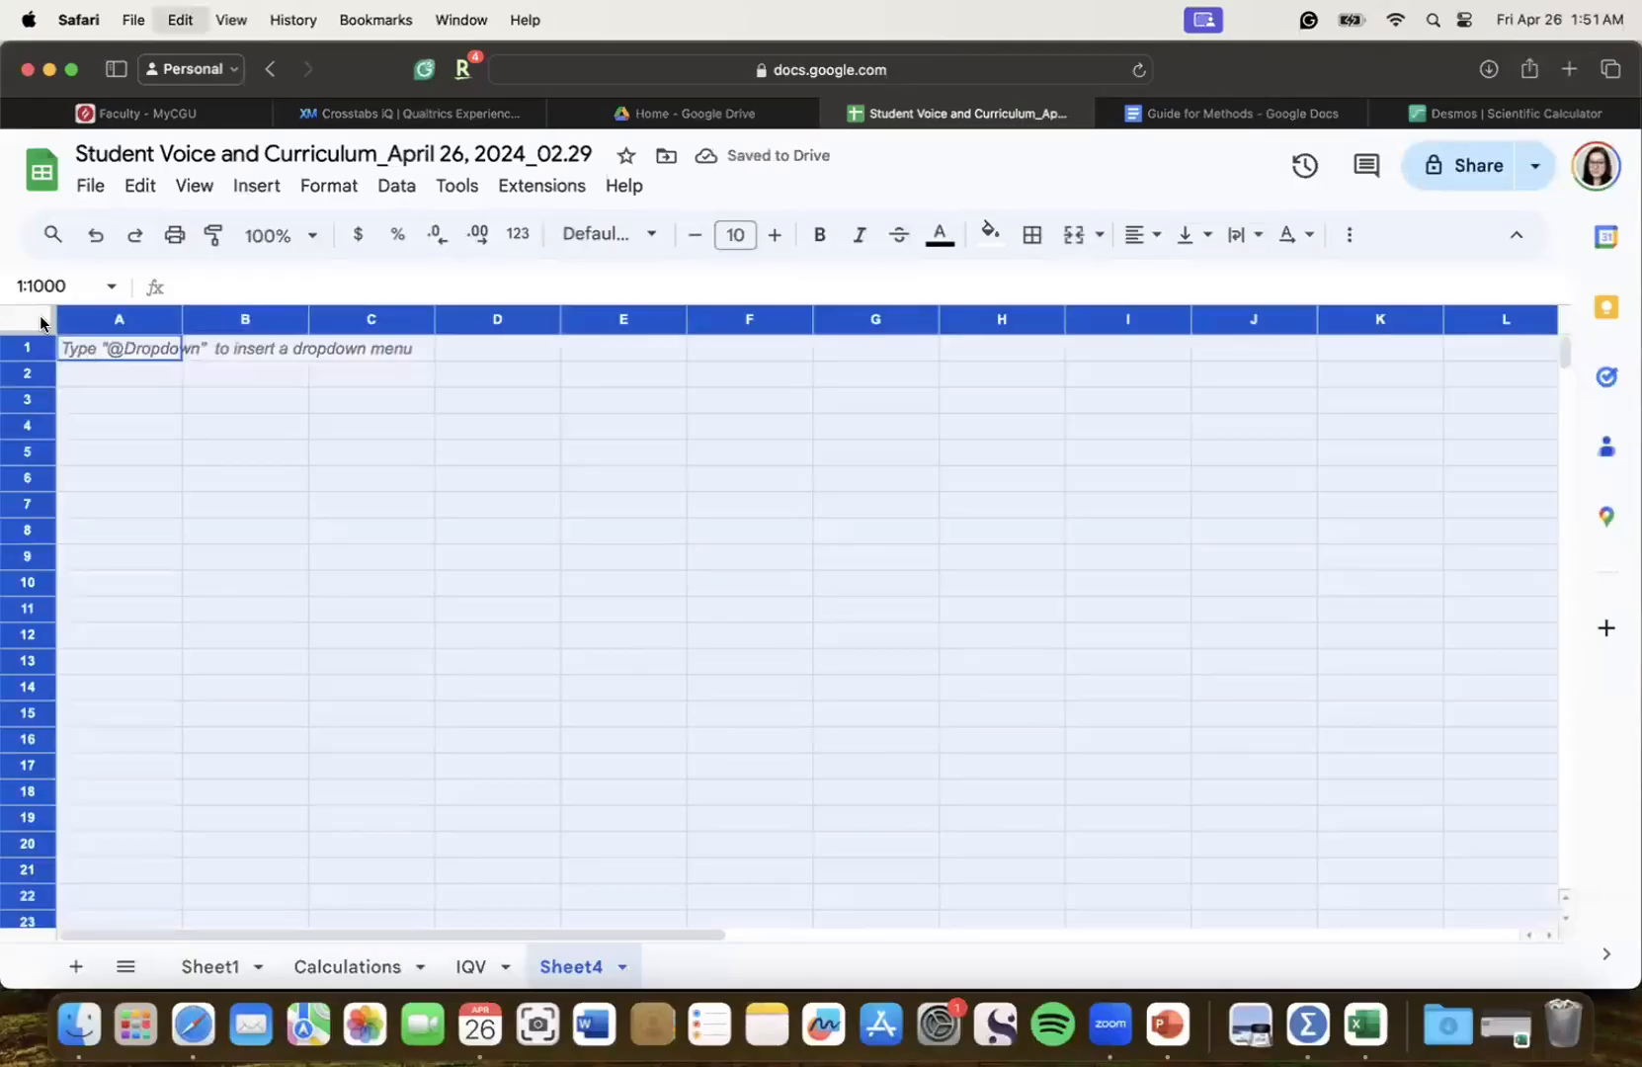
{"action": "key", "text": "super+v"}
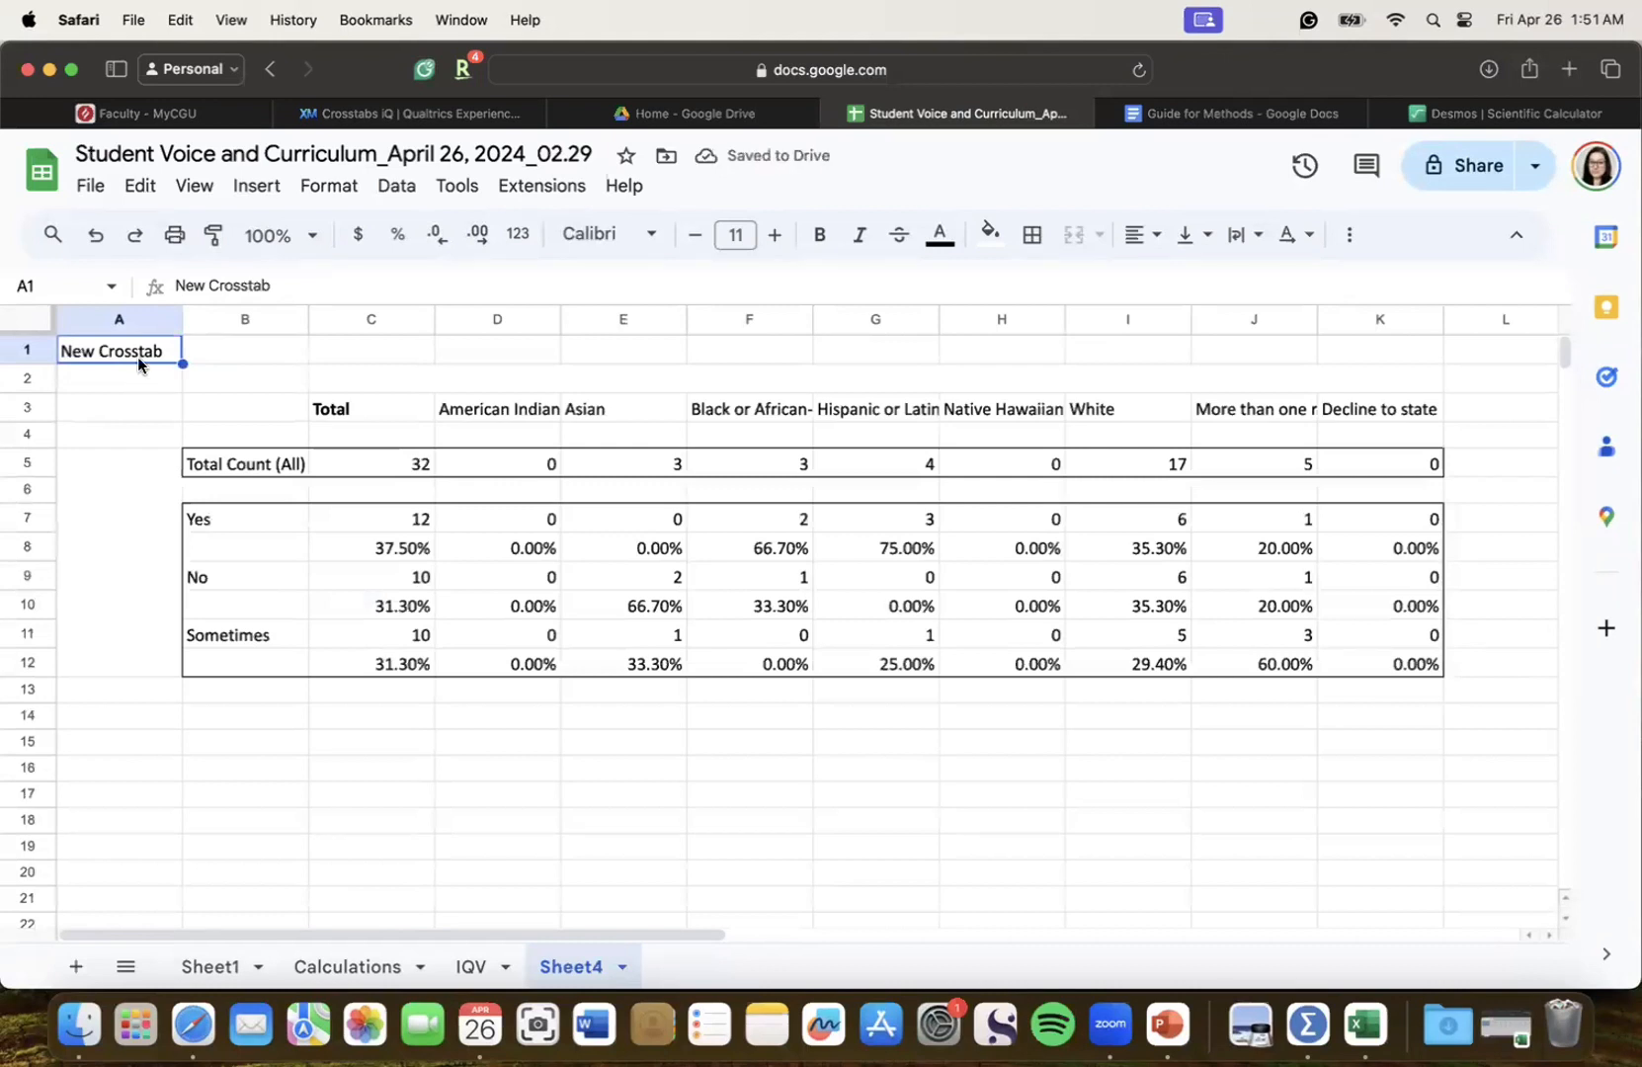
Review the demographic headers and total count row of the pasted crosstab, and return to the Guide for Methods document
{"action": "left_click", "coordinate": [570, 662]}
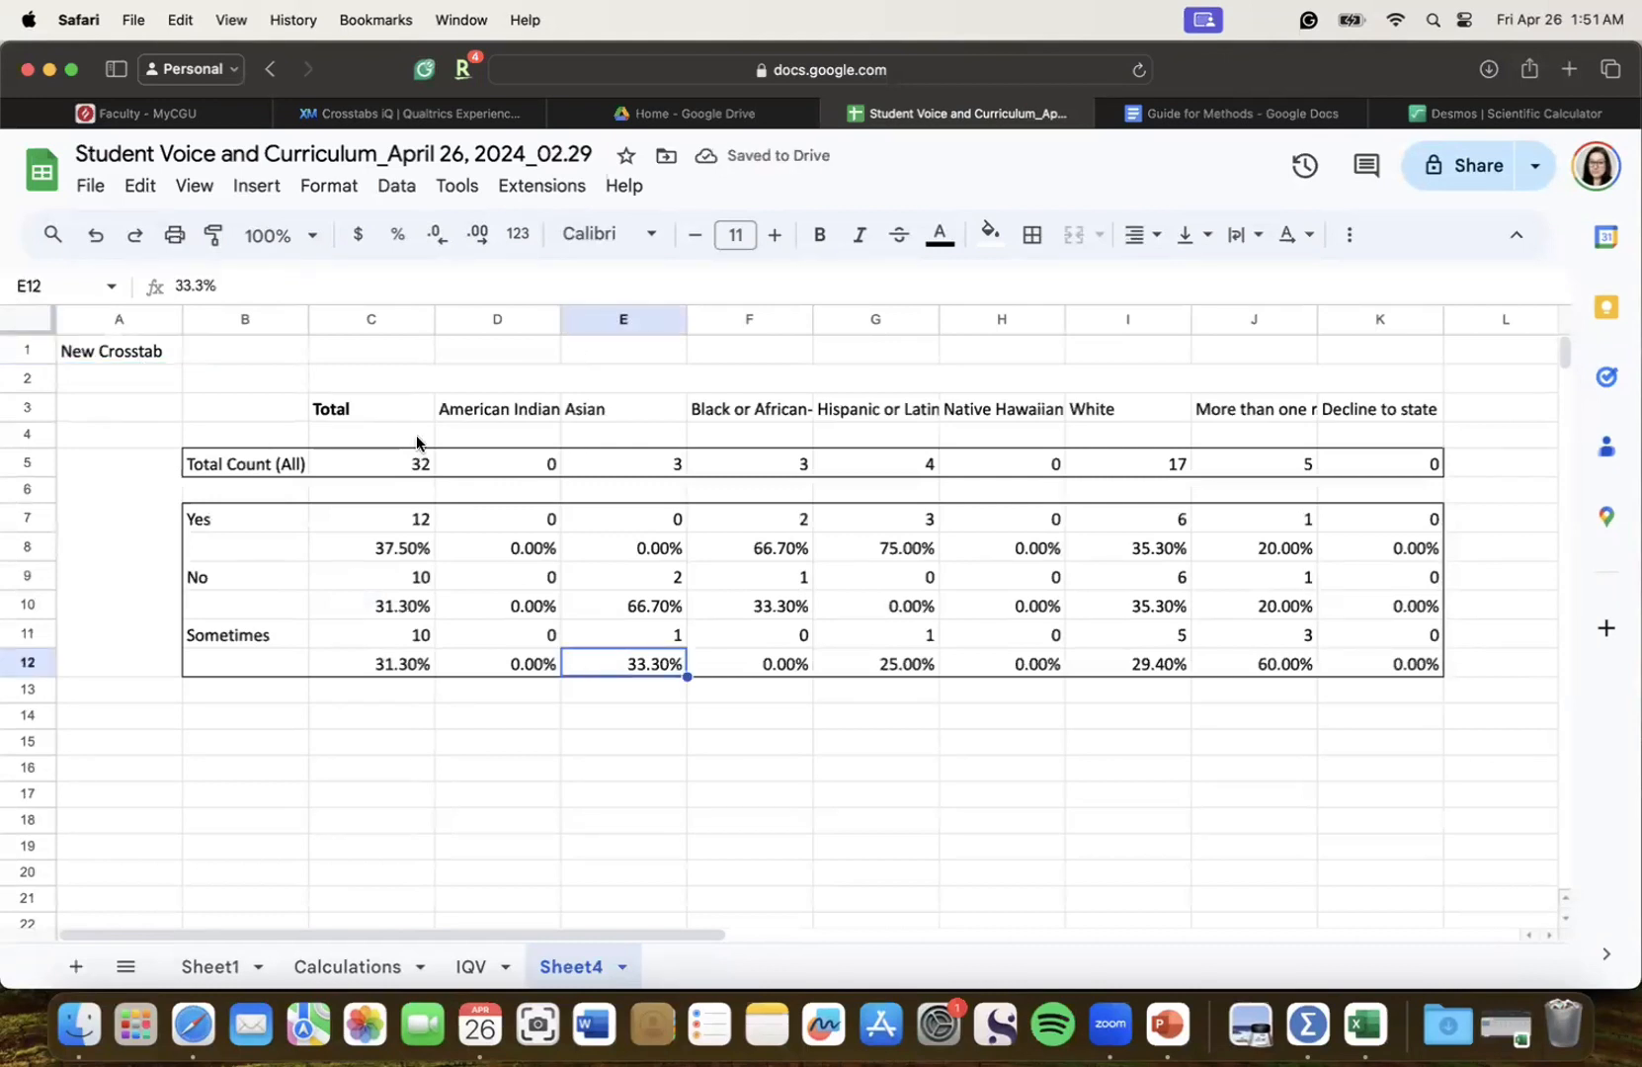
{"action": "left_click_drag", "start_coordinate": [339, 407], "coordinate": [1275, 409]}
{"action": "left_click", "coordinate": [293, 472]}
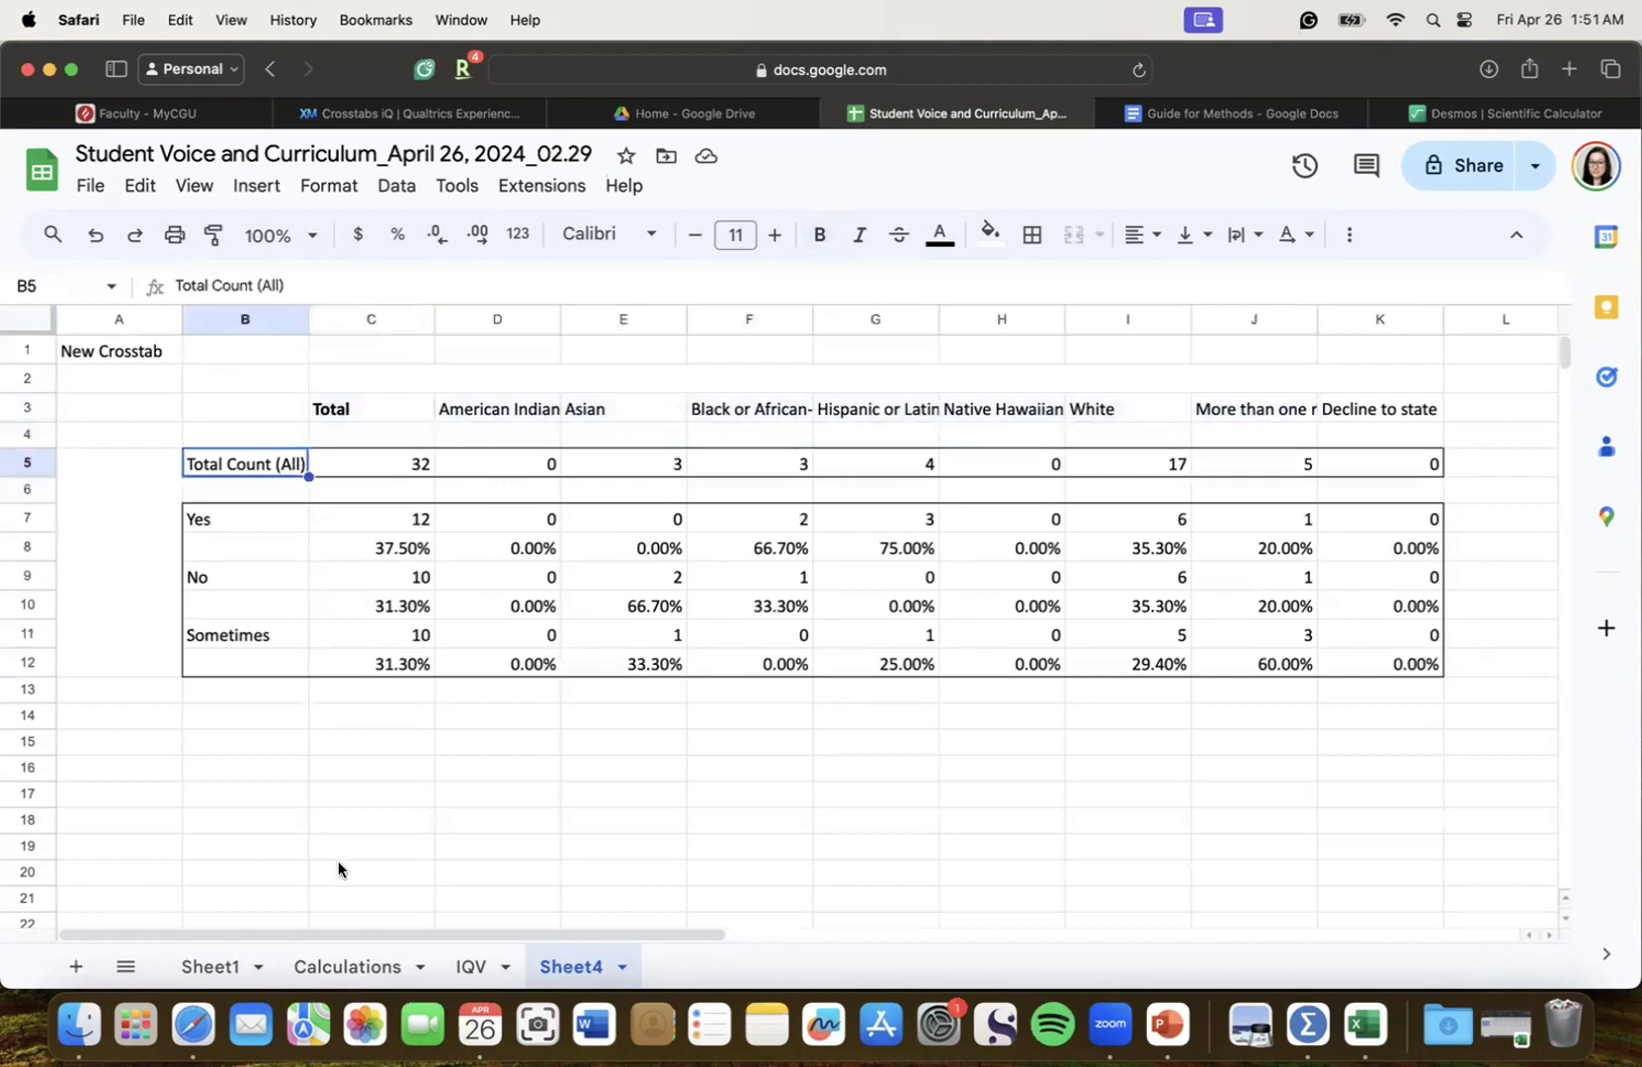
{"action": "left_click", "coordinate": [1218, 114]}
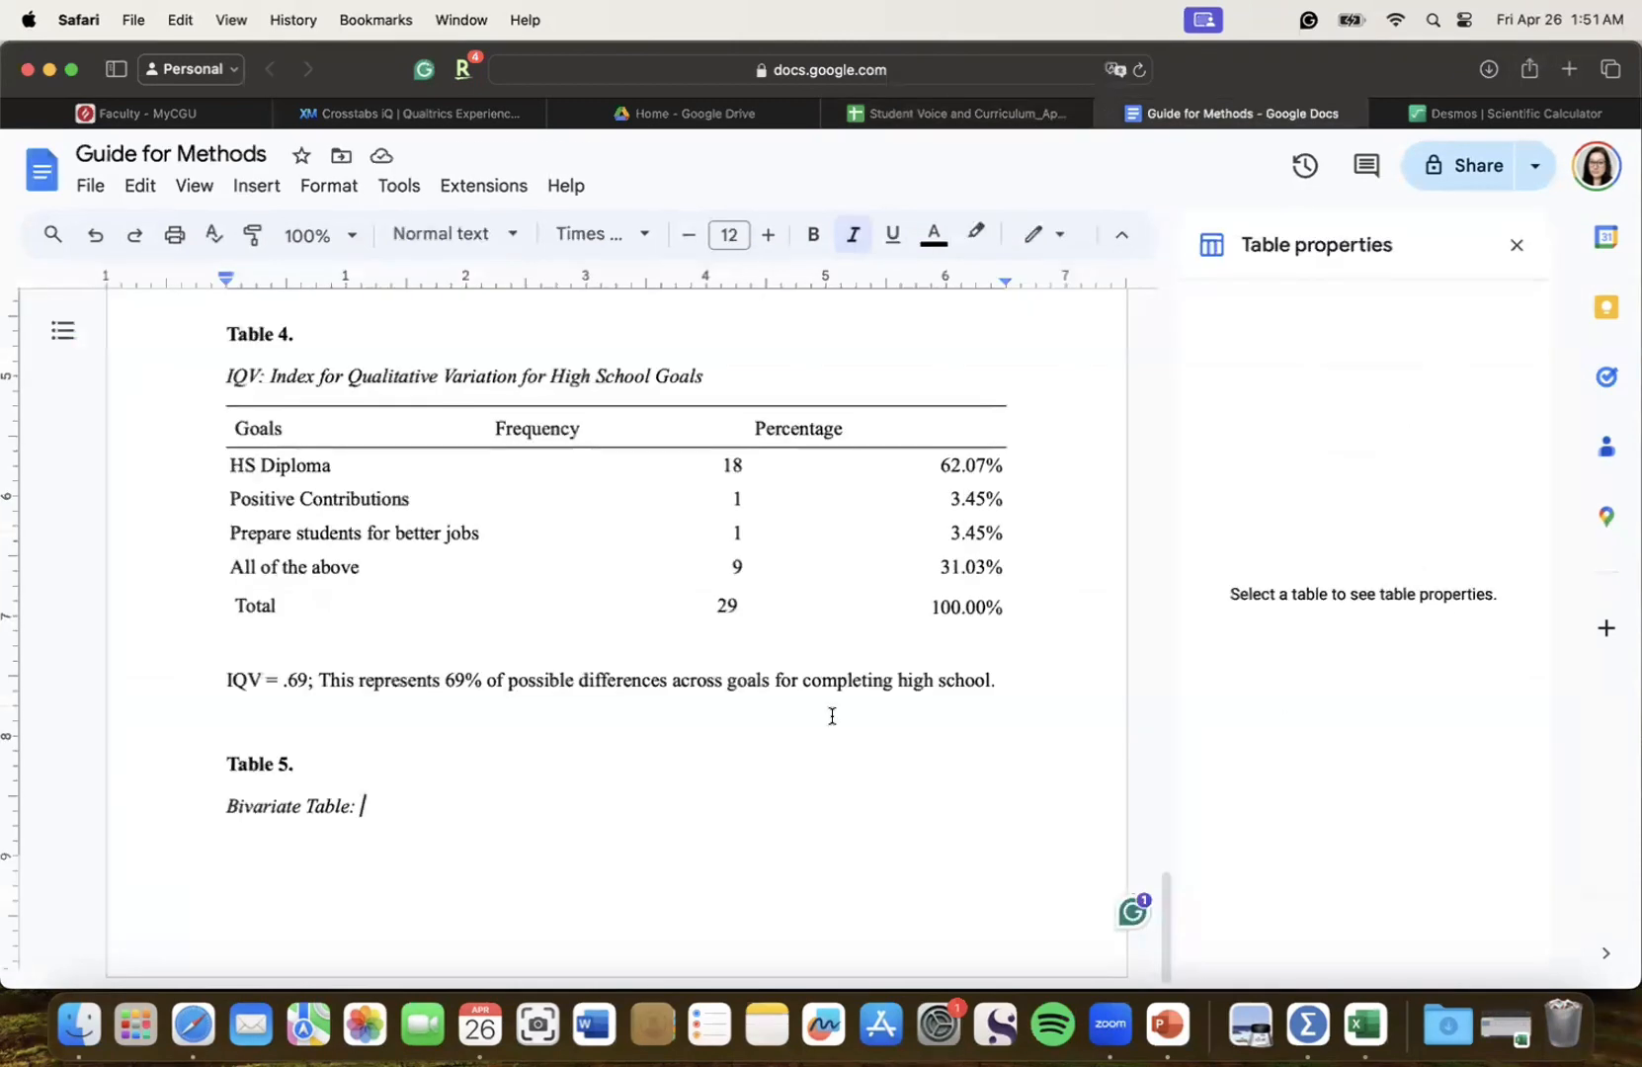
Complete the Table 5 title with "Race (Independent variable) and Feels of Identity Representation (Dependent variable)" and start a non-italic line below it
{"action": "type", "text": "Race "}
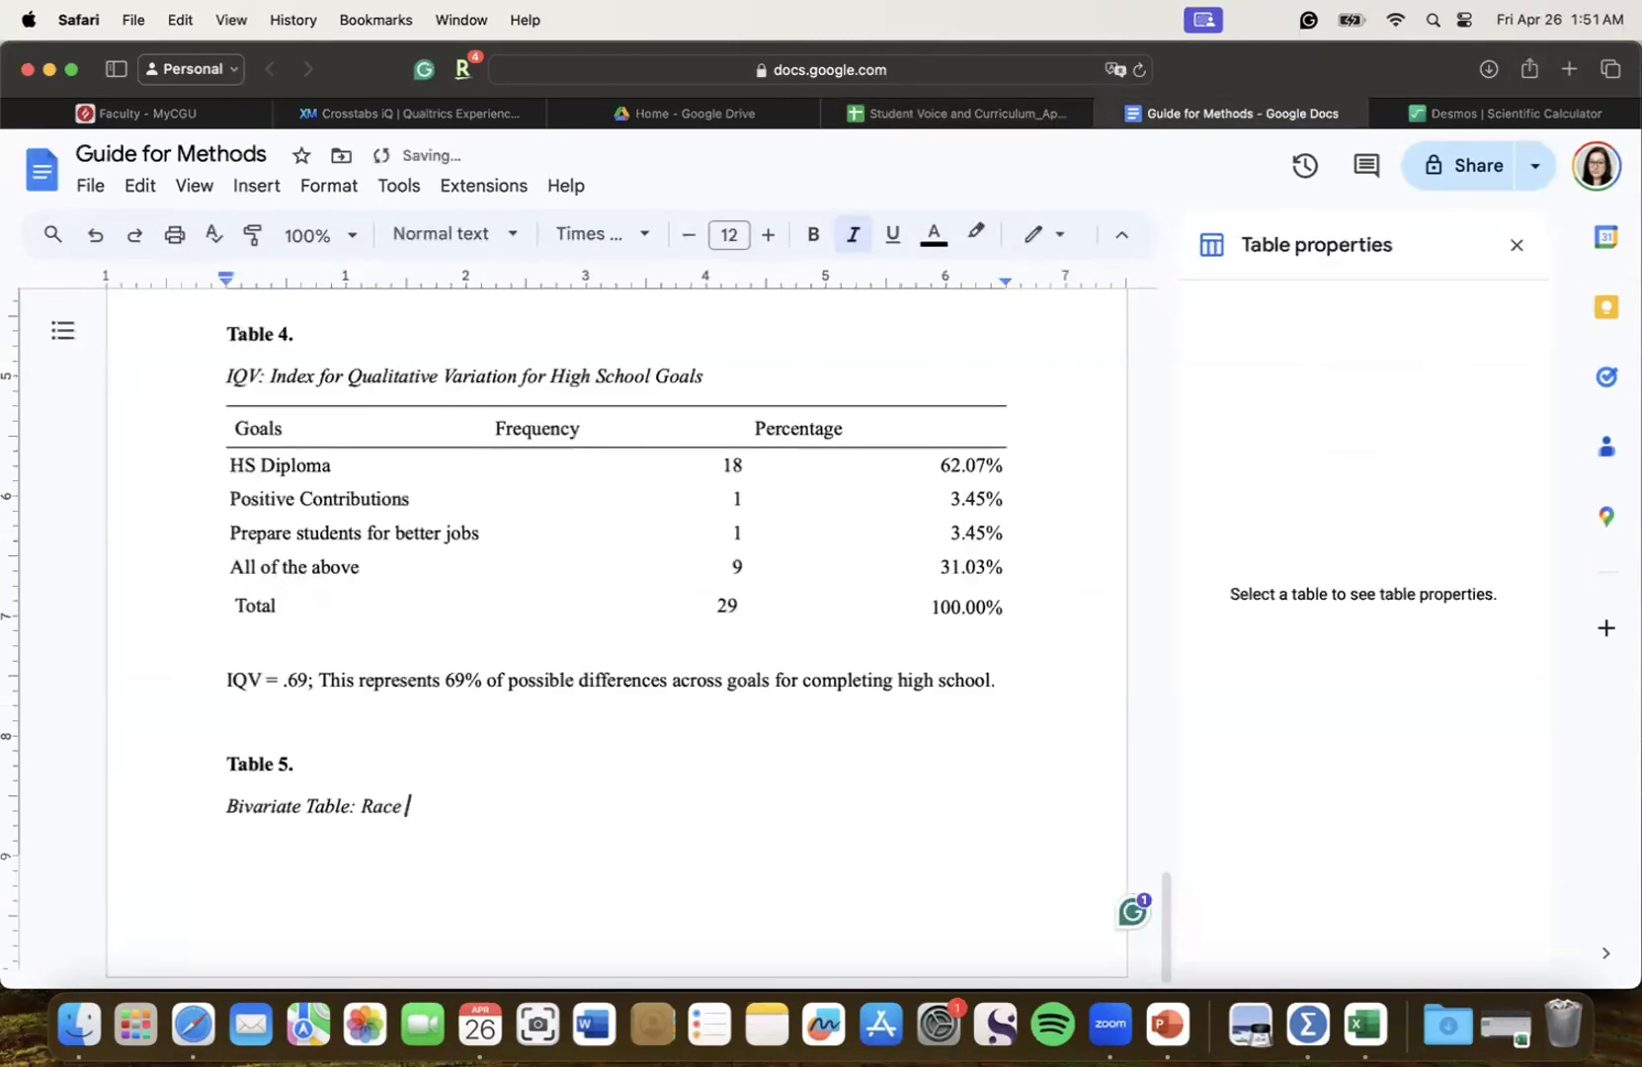
{"action": "type", "text": "(Independent variabl"}
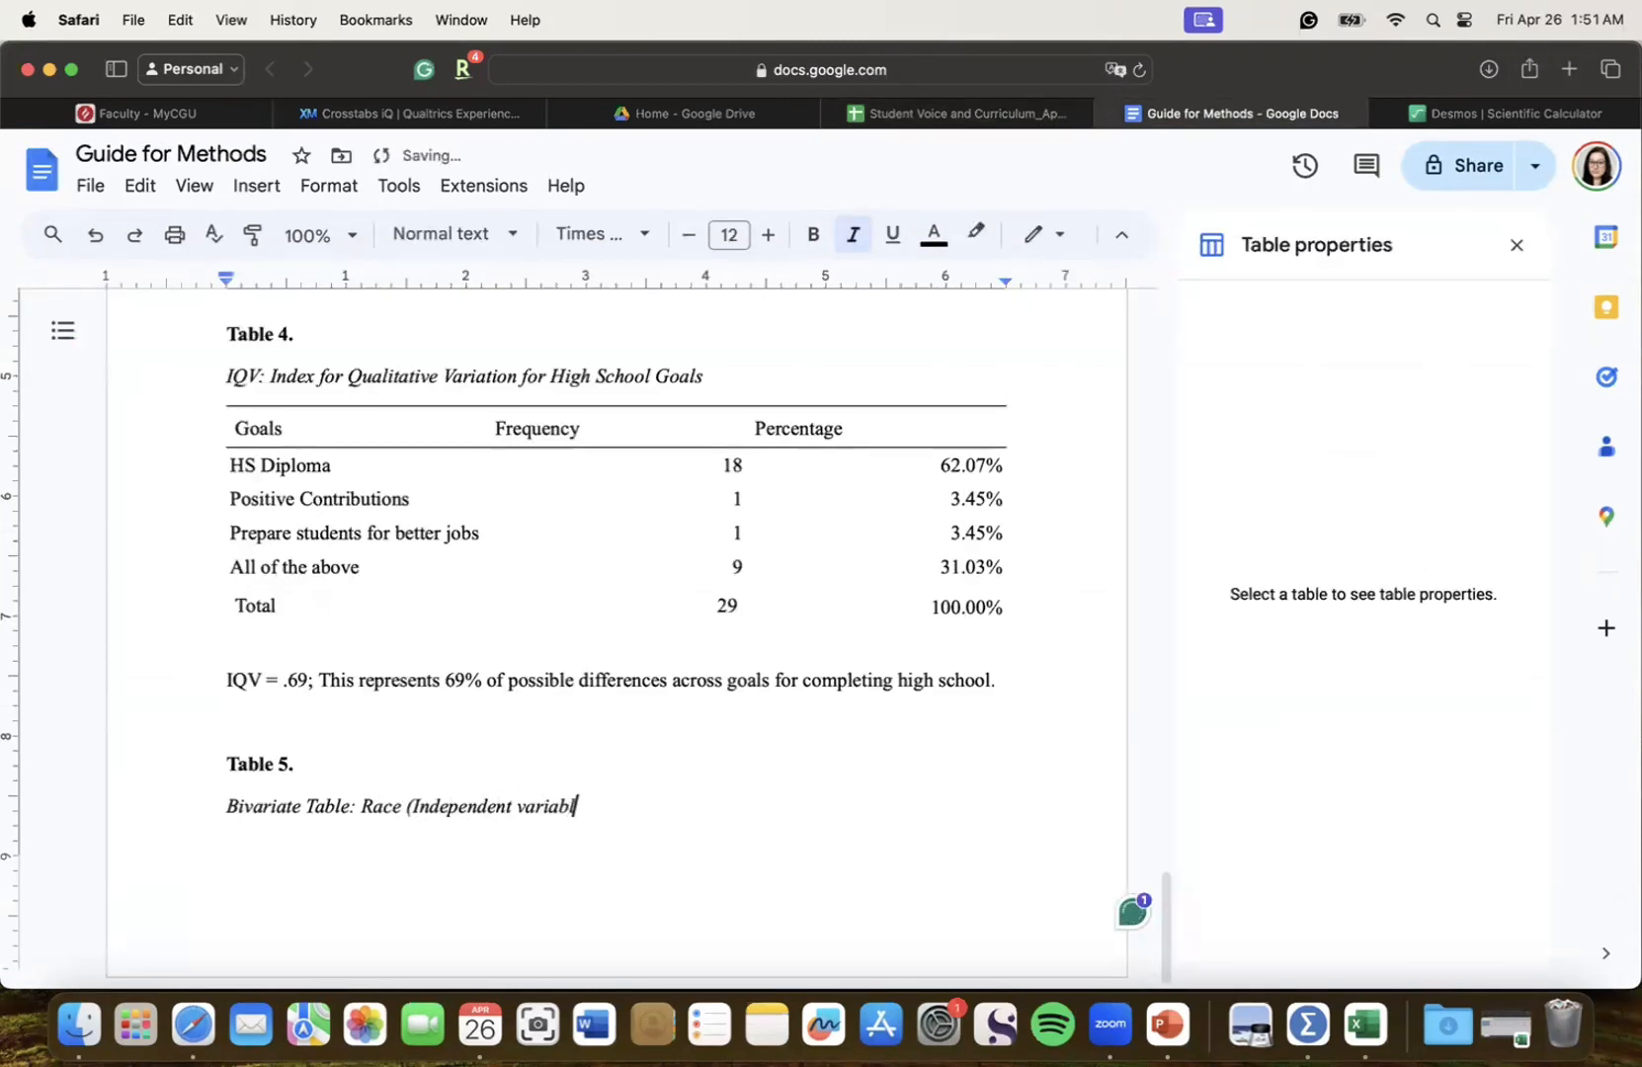
{"action": "type", "text": "e) and"}
{"action": "left_click", "coordinate": [951, 117]}
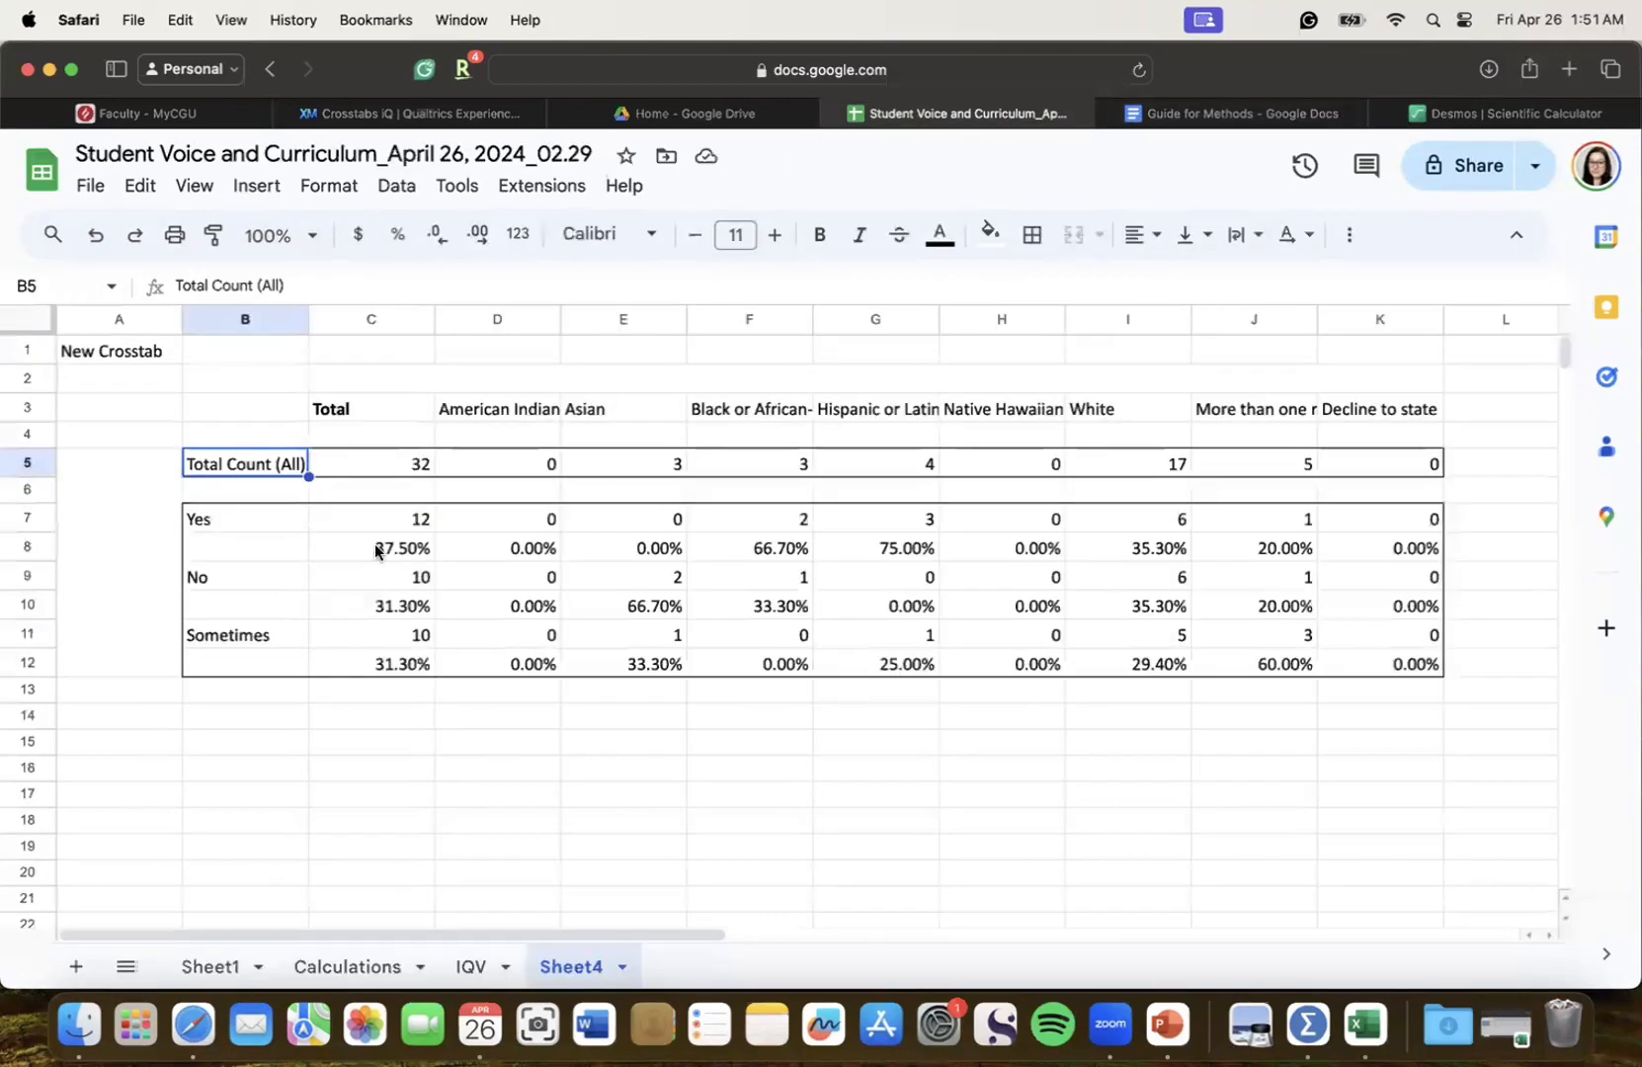
{"action": "left_click", "coordinate": [410, 112]}
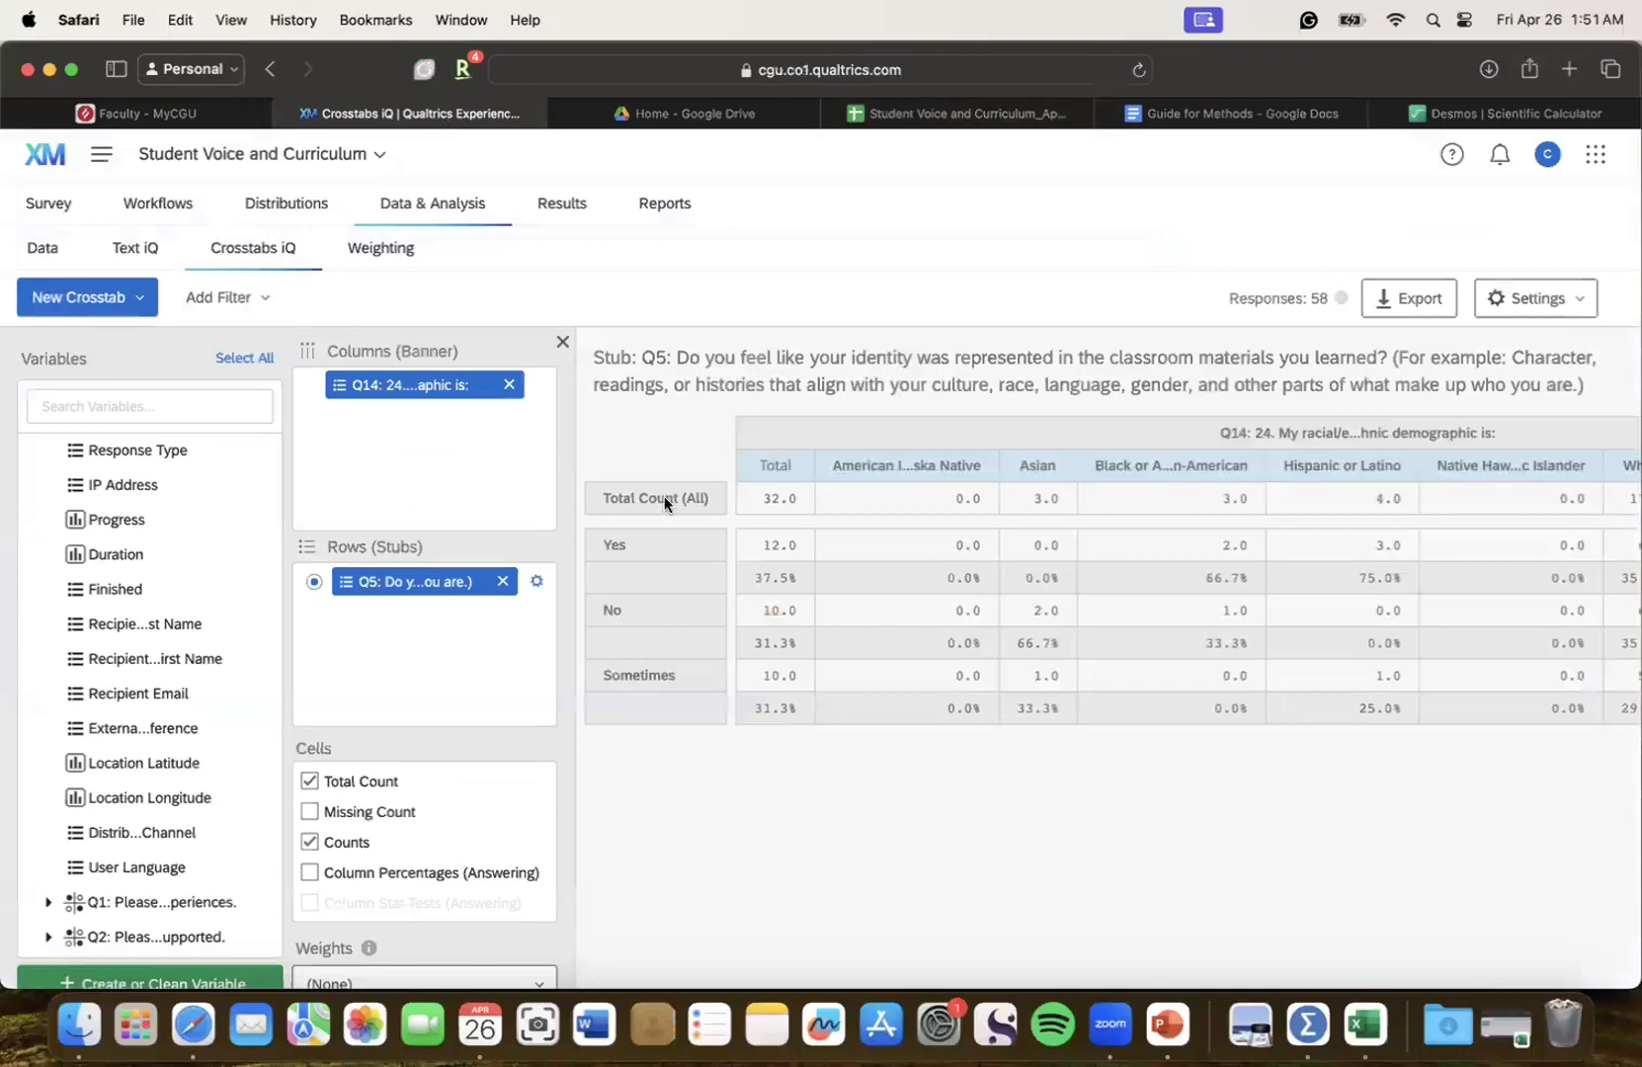
{"action": "left_click", "coordinate": [964, 123]}
{"action": "left_click", "coordinate": [1196, 116]}
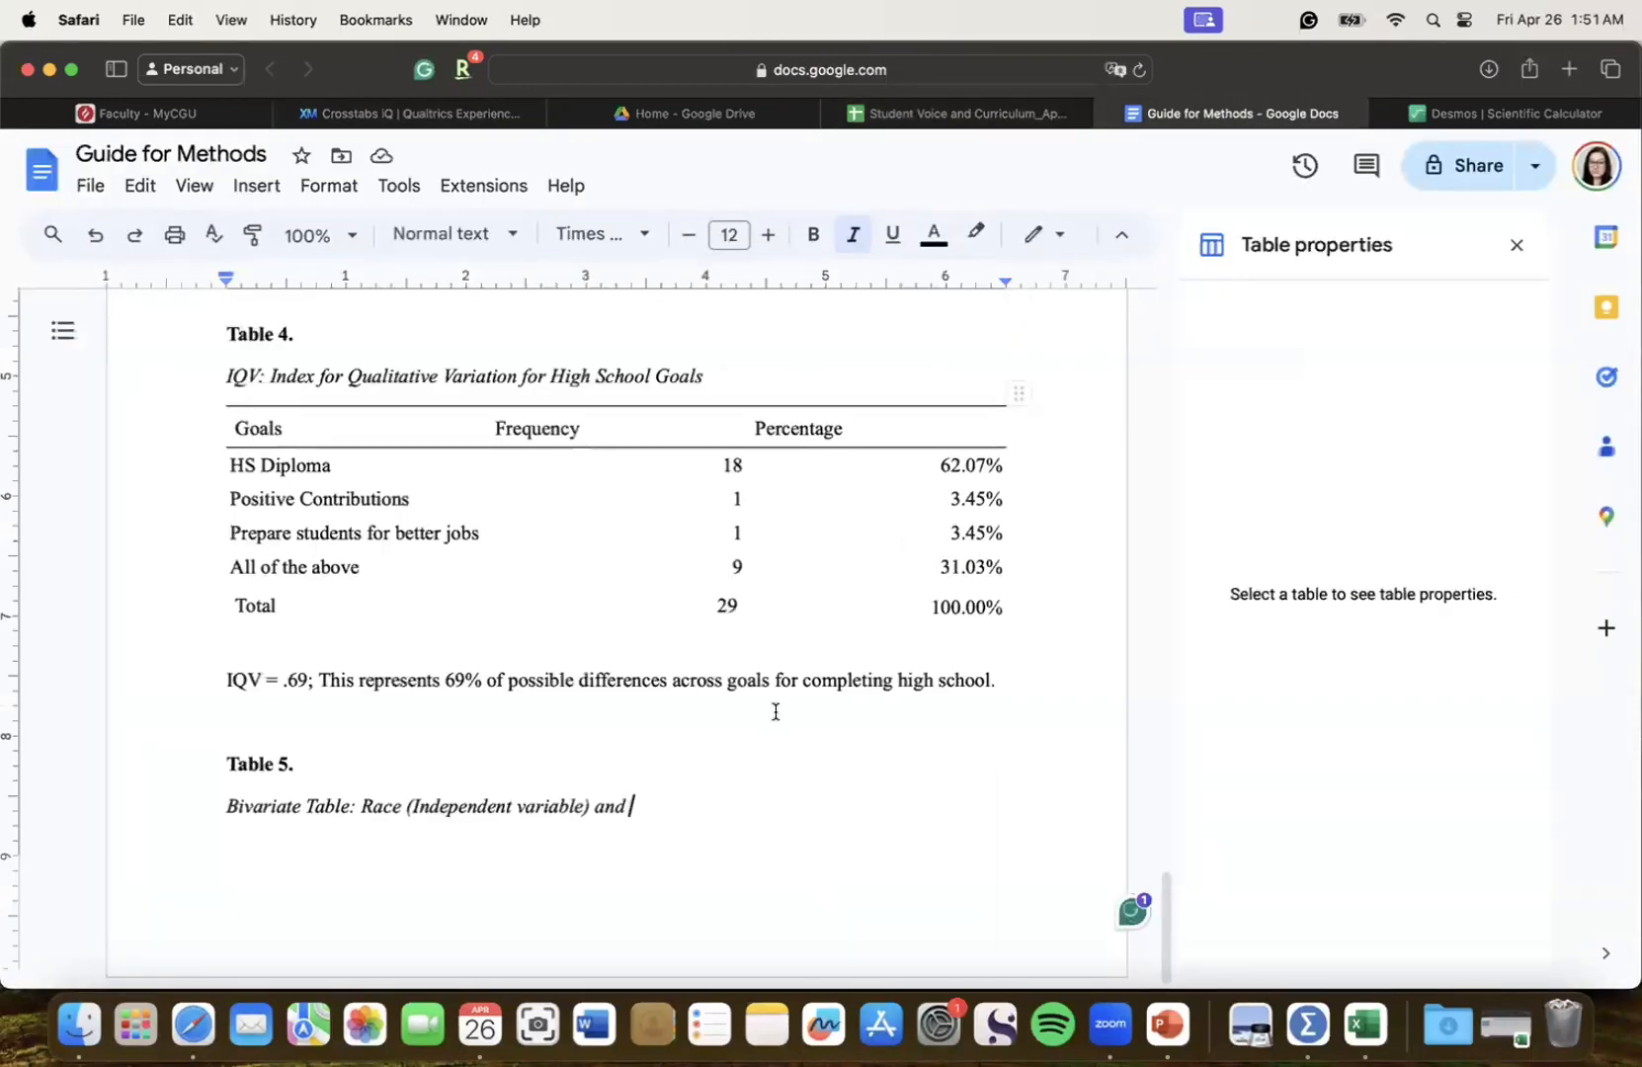
{"action": "type", "text": "Feels of Id"}
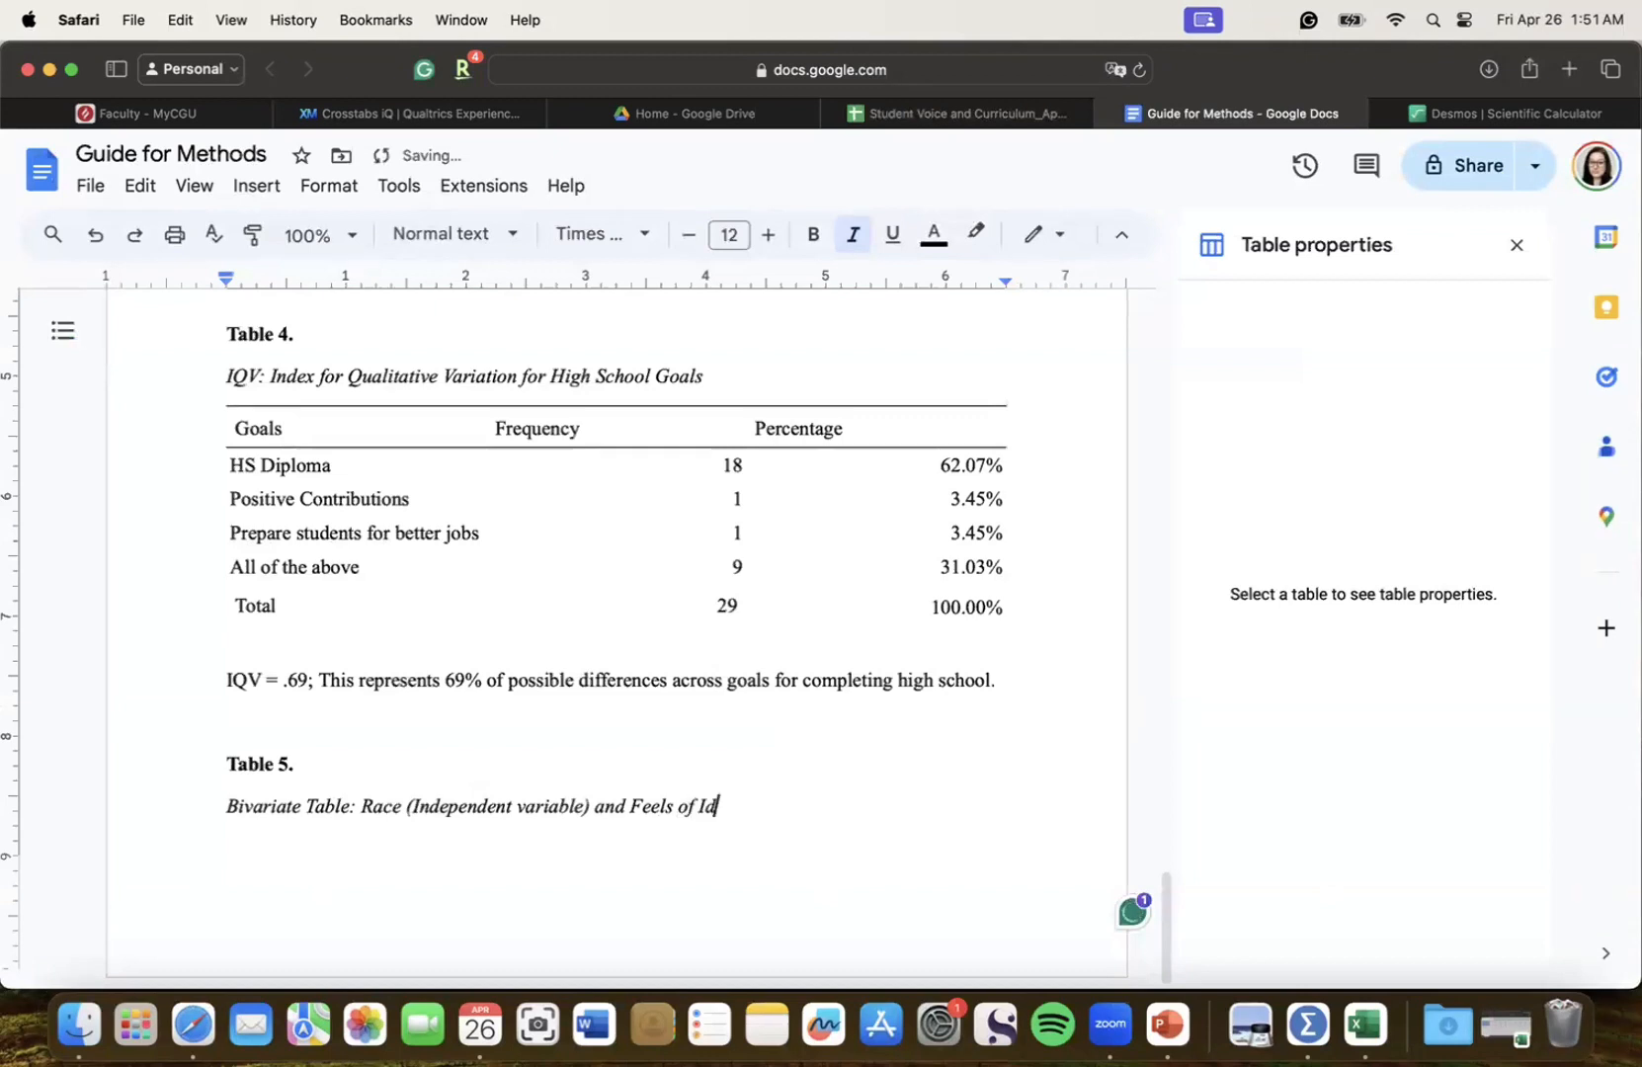
{"action": "type", "text": "entity Representation ("}
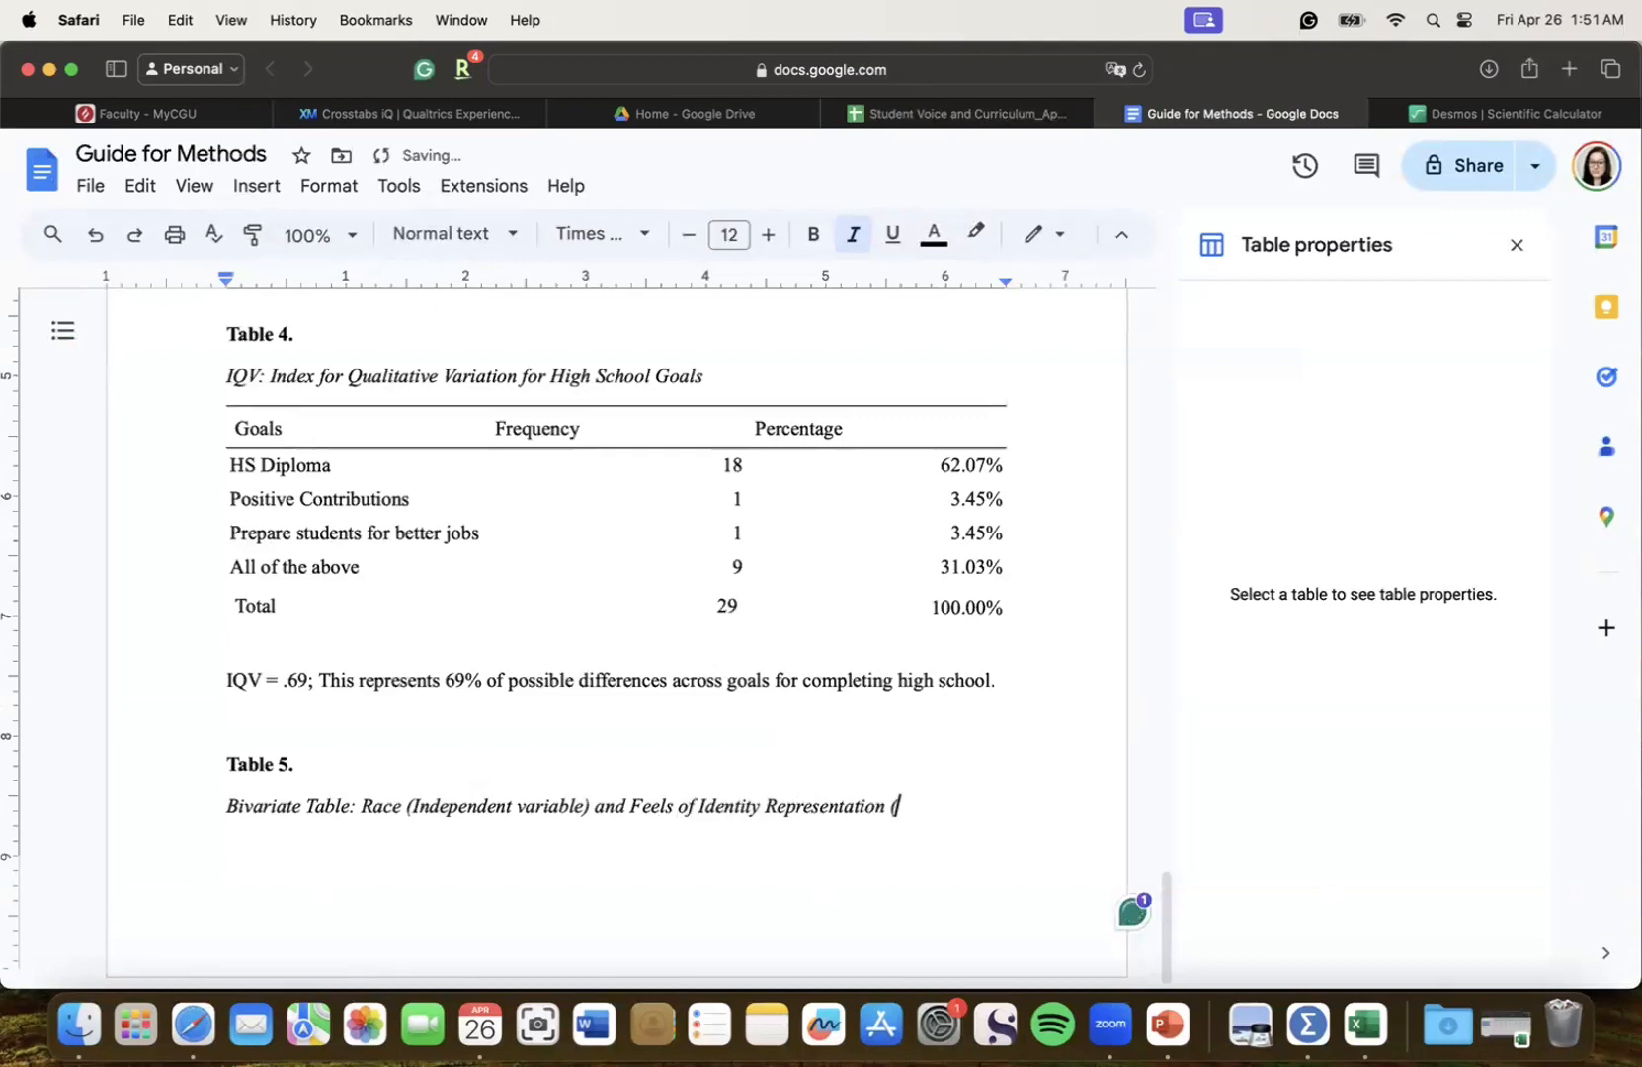
{"action": "type", "text": "Dependent variable)"}
{"action": "key", "text": "Return"}
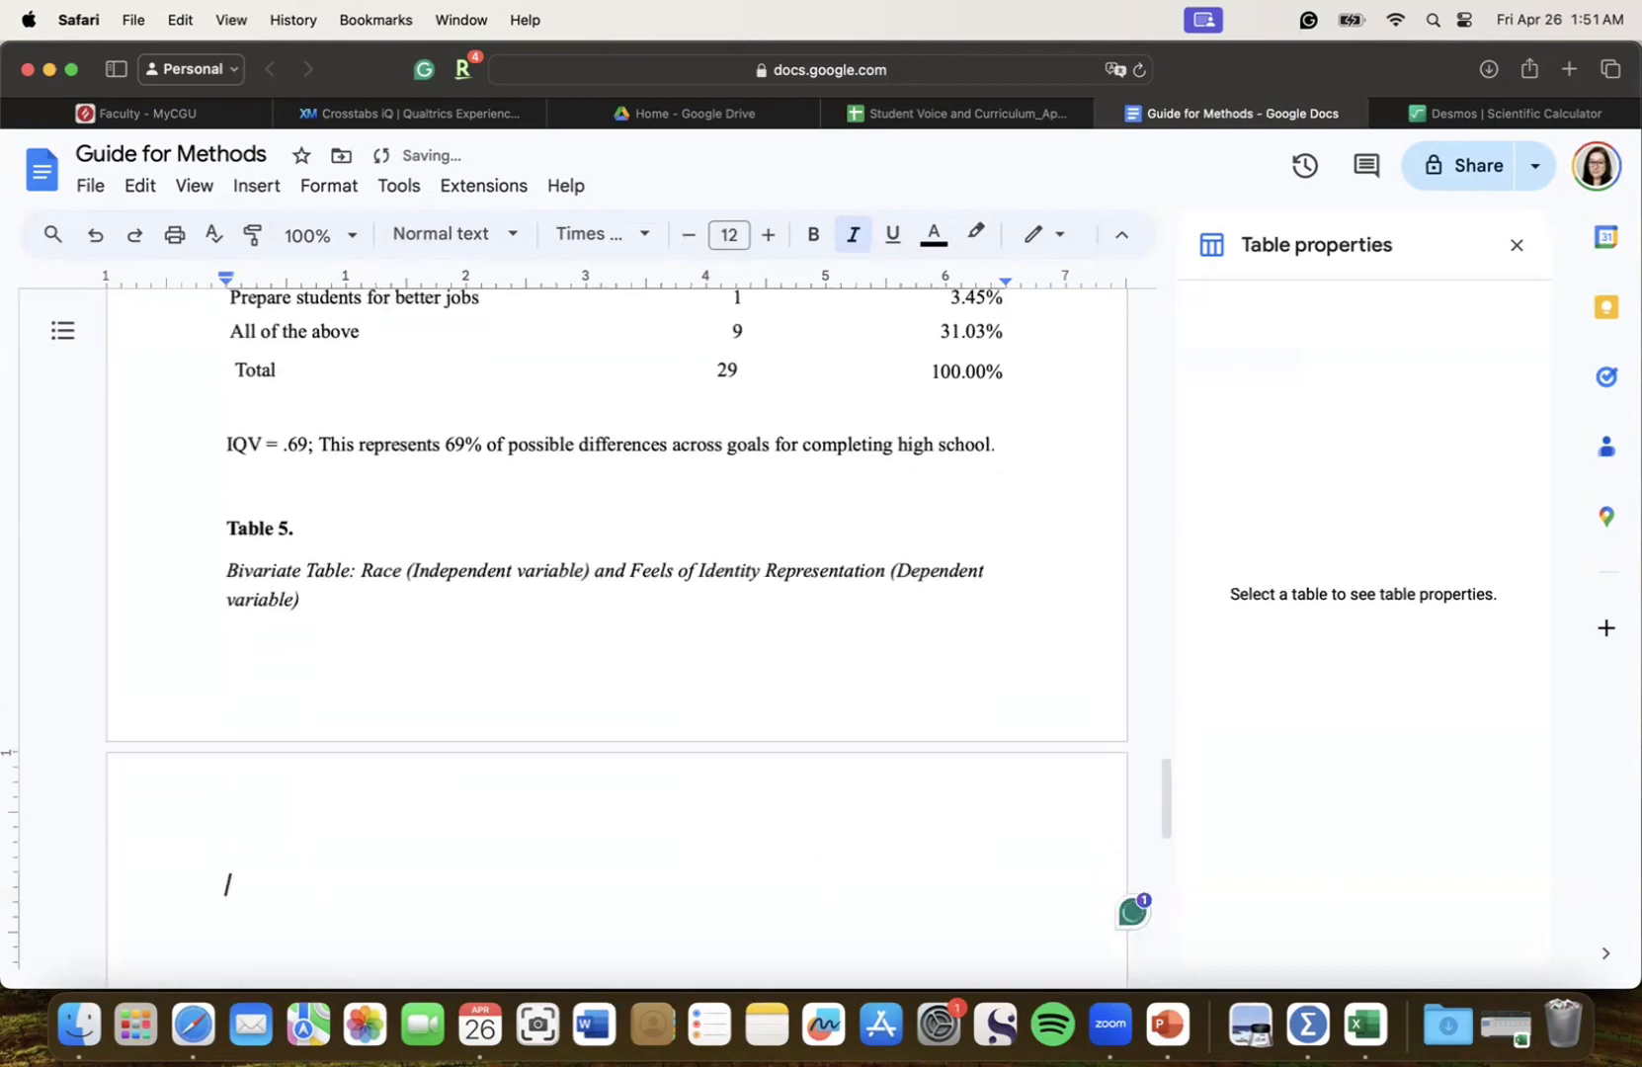
{"action": "key", "text": "super+i"}
Check the crosstab's rows and columns in the spreadsheet, then insert a 10 x 7 table below the Table 5 title in Guide for Methods
{"action": "left_click", "coordinate": [427, 110]}
{"action": "left_click", "coordinate": [1231, 112]}
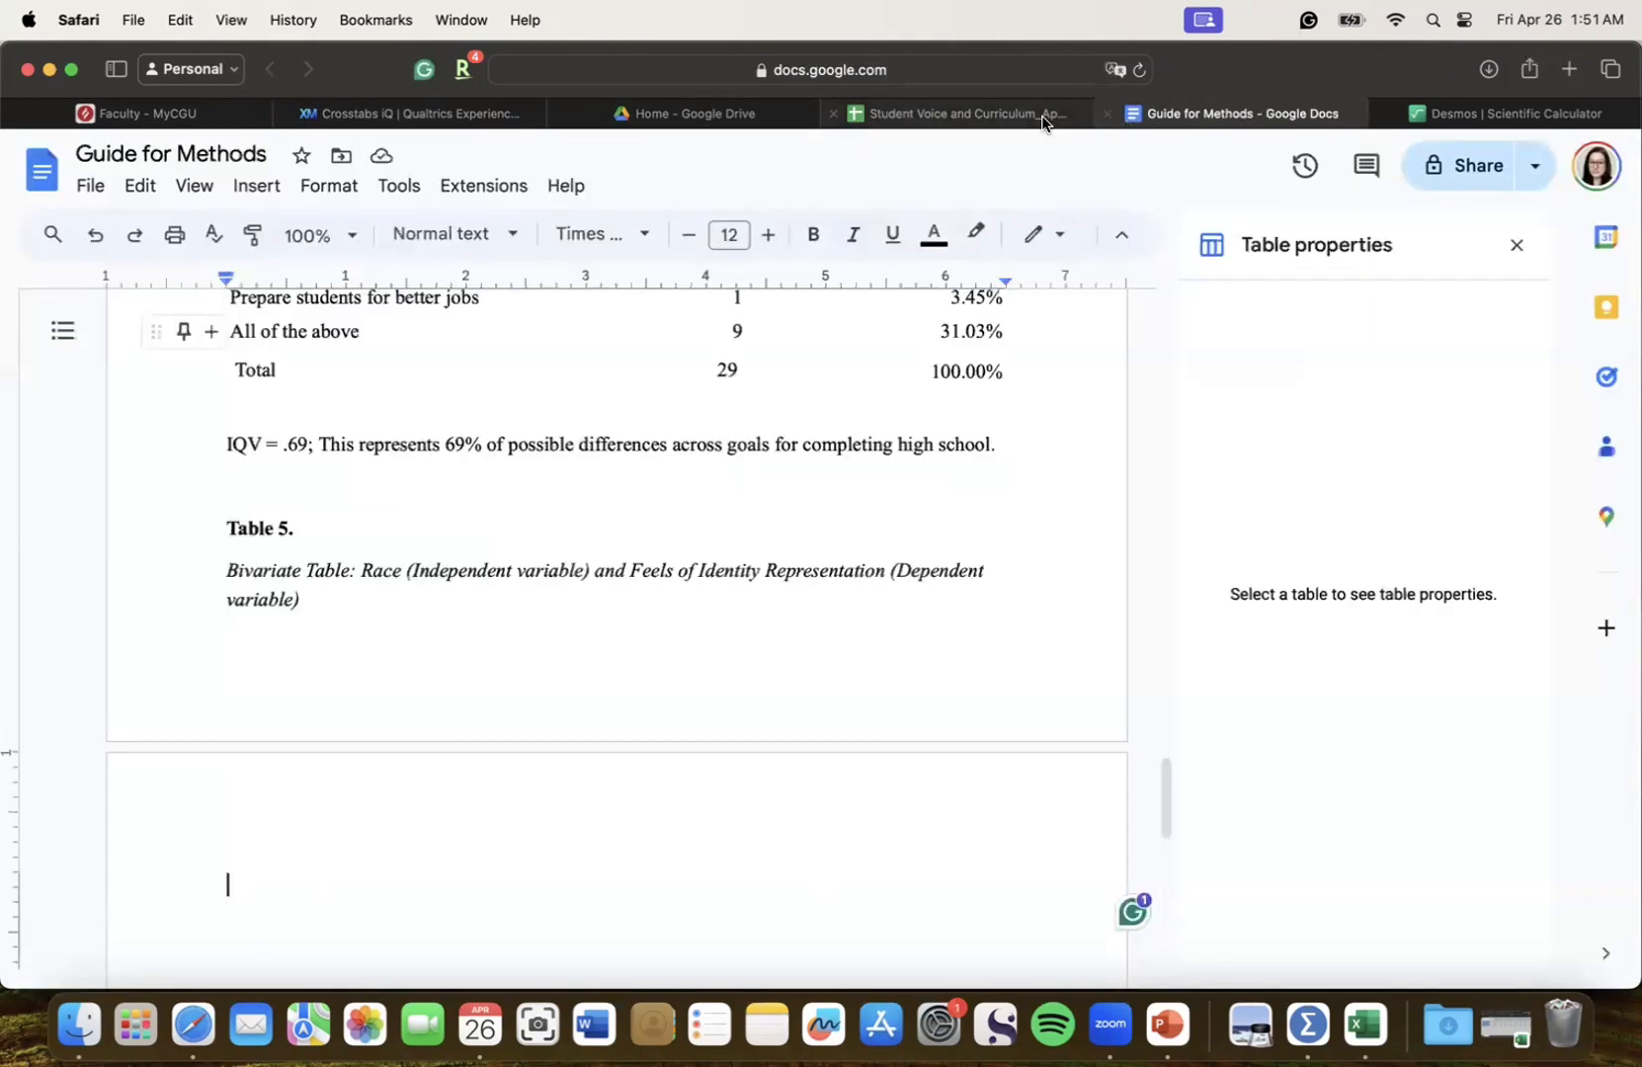
{"action": "left_click", "coordinate": [988, 112]}
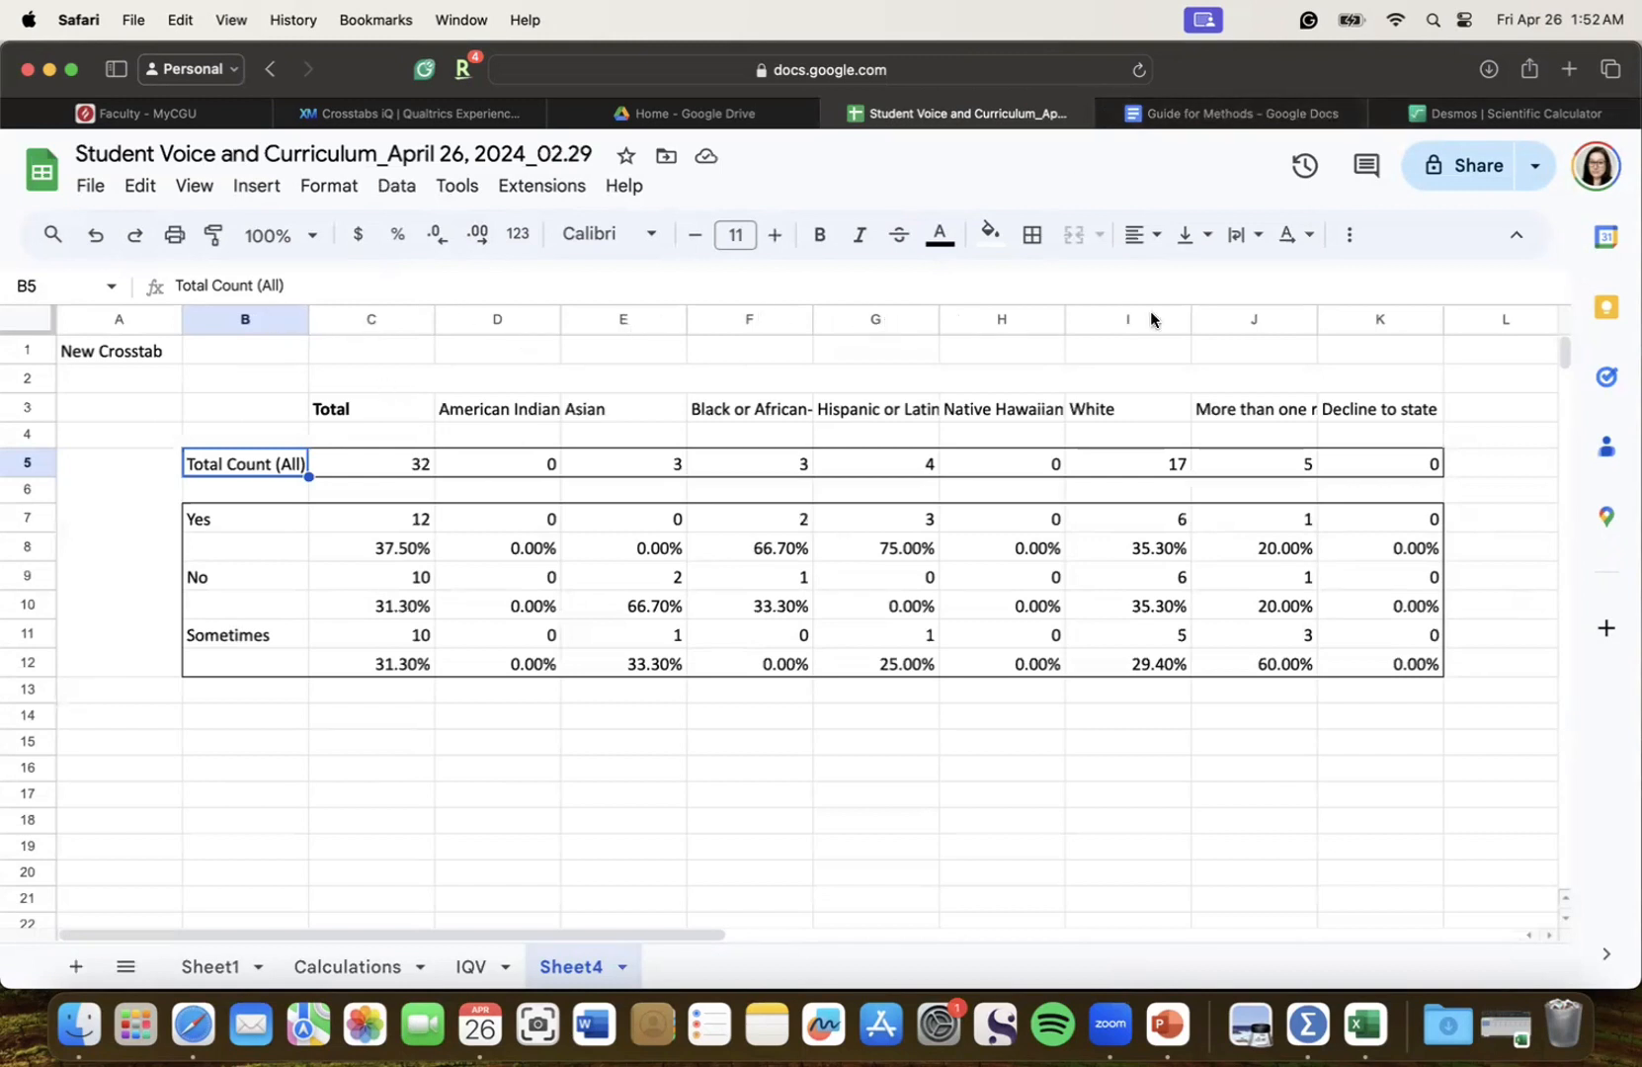
{"action": "left_click", "coordinate": [1226, 109]}
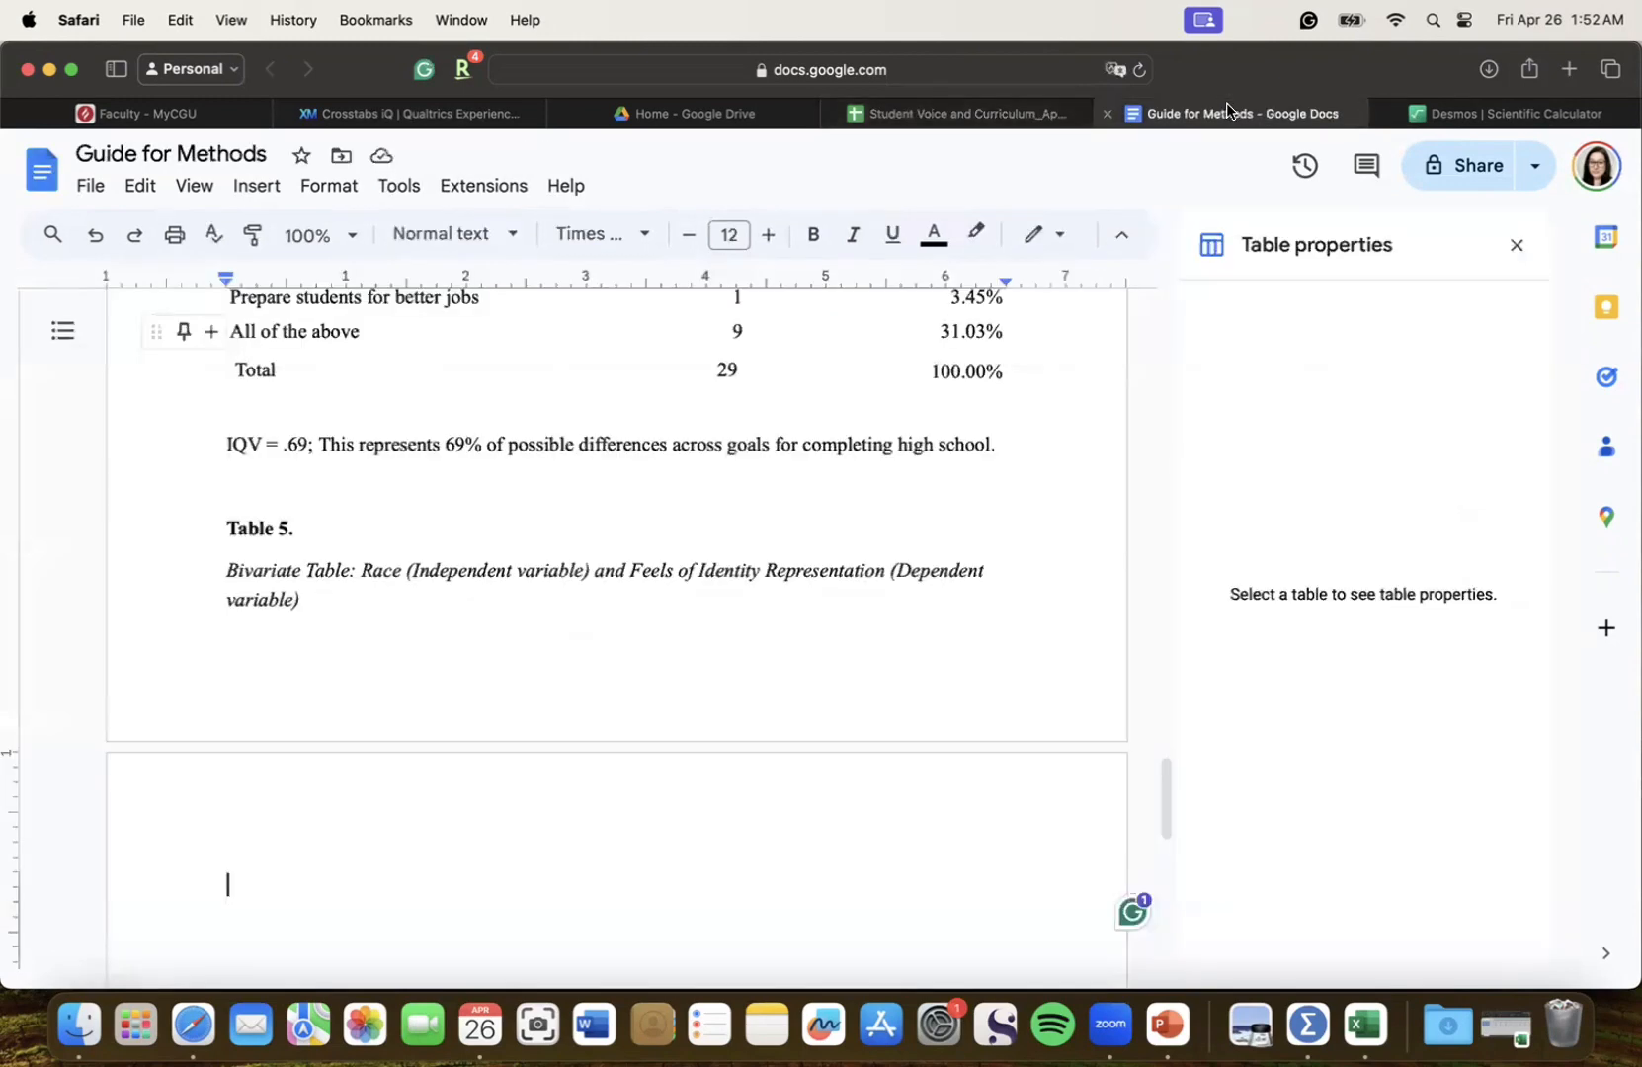
{"action": "left_click", "coordinate": [259, 186]}
{"action": "mouse_move", "coordinate": [306, 276]}
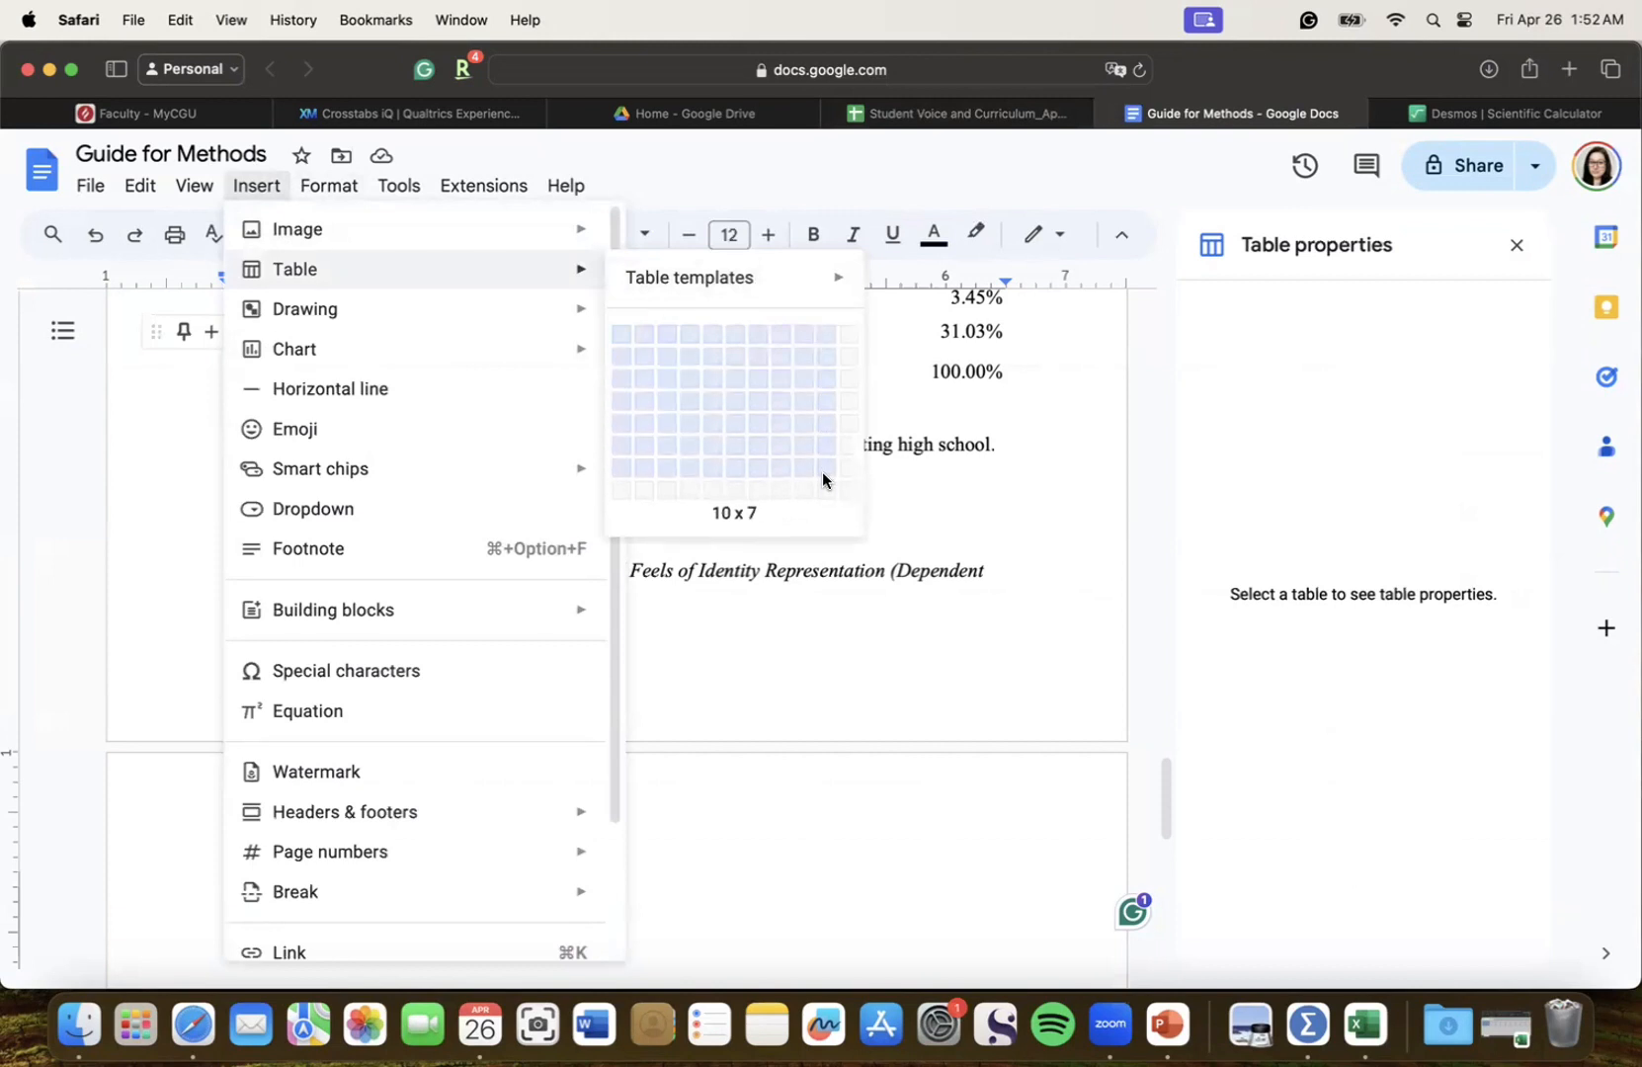
{"action": "left_click", "coordinate": [823, 481]}
Add blank lines above the Table 5 label so the label and title move onto the same page as the new table
{"action": "scroll", "coordinate": [744, 605], "scroll_direction": "down", "scroll_amount": 3}
{"action": "scroll", "coordinate": [744, 598], "scroll_direction": "up", "scroll_amount": 2}
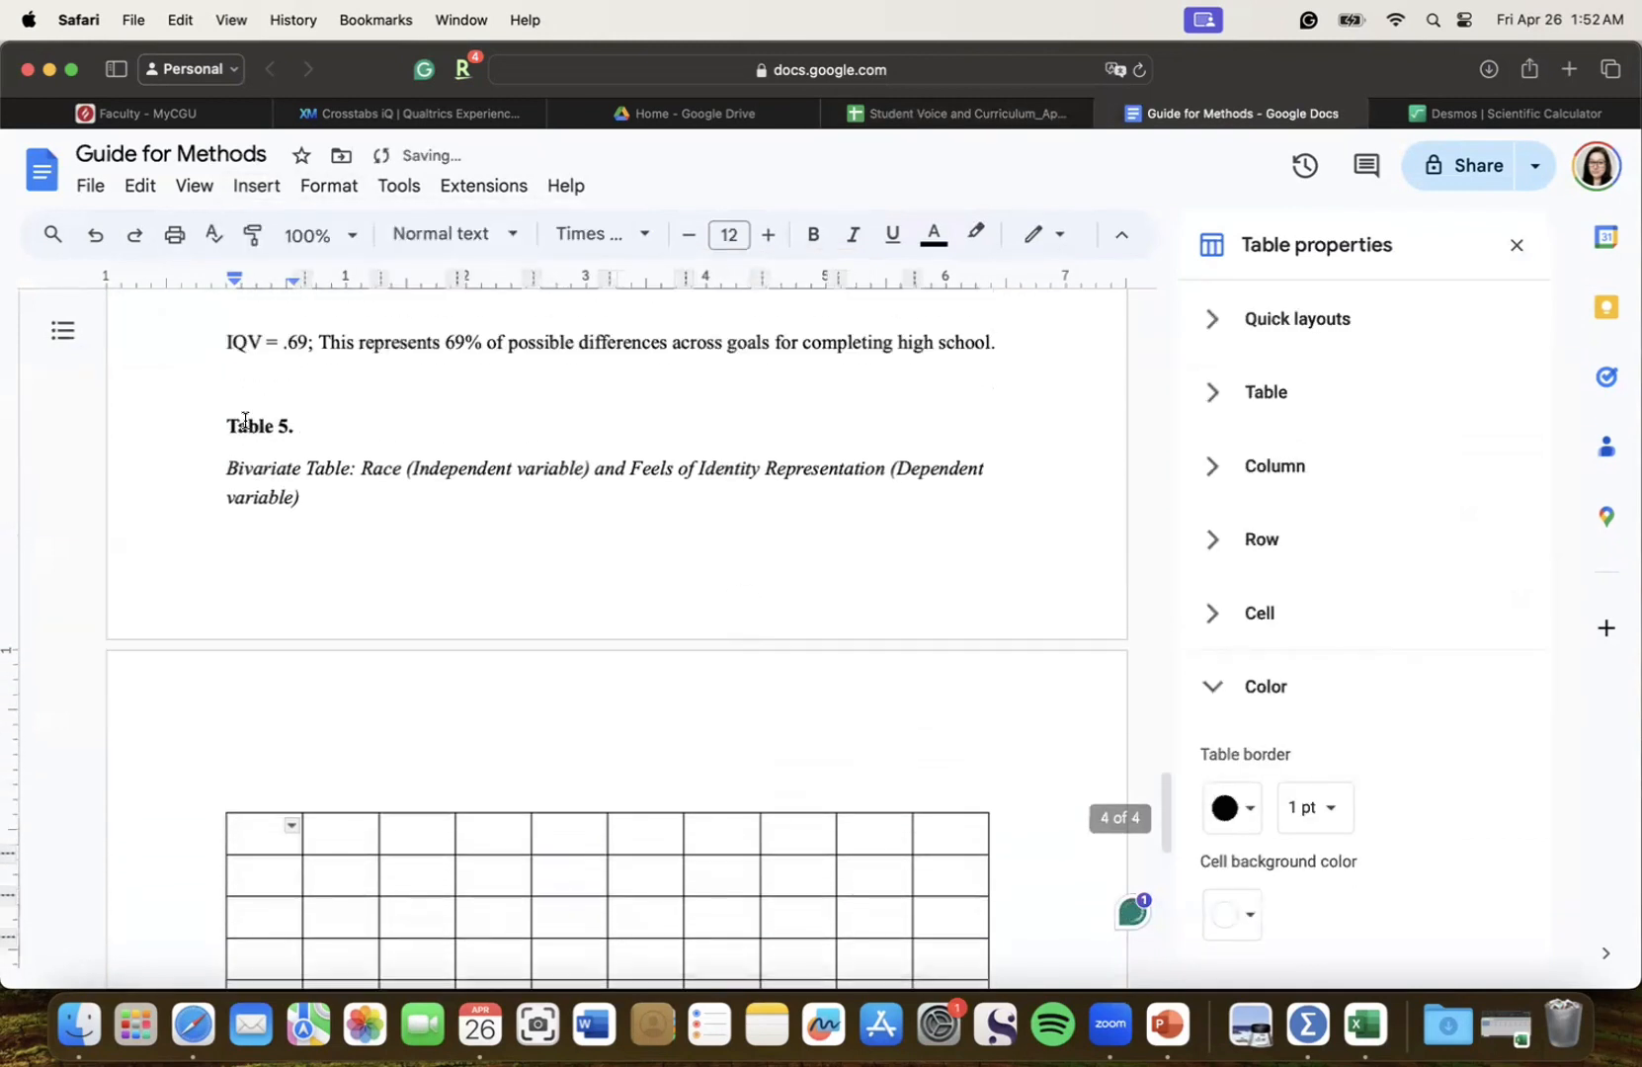
{"action": "left_click", "coordinate": [231, 383]}
{"action": "key", "text": "Return"}
{"action": "key", "text": "Return"}
{"action": "key", "text": "Return"}
{"action": "scroll", "coordinate": [356, 468], "scroll_direction": "down", "scroll_amount": 8}
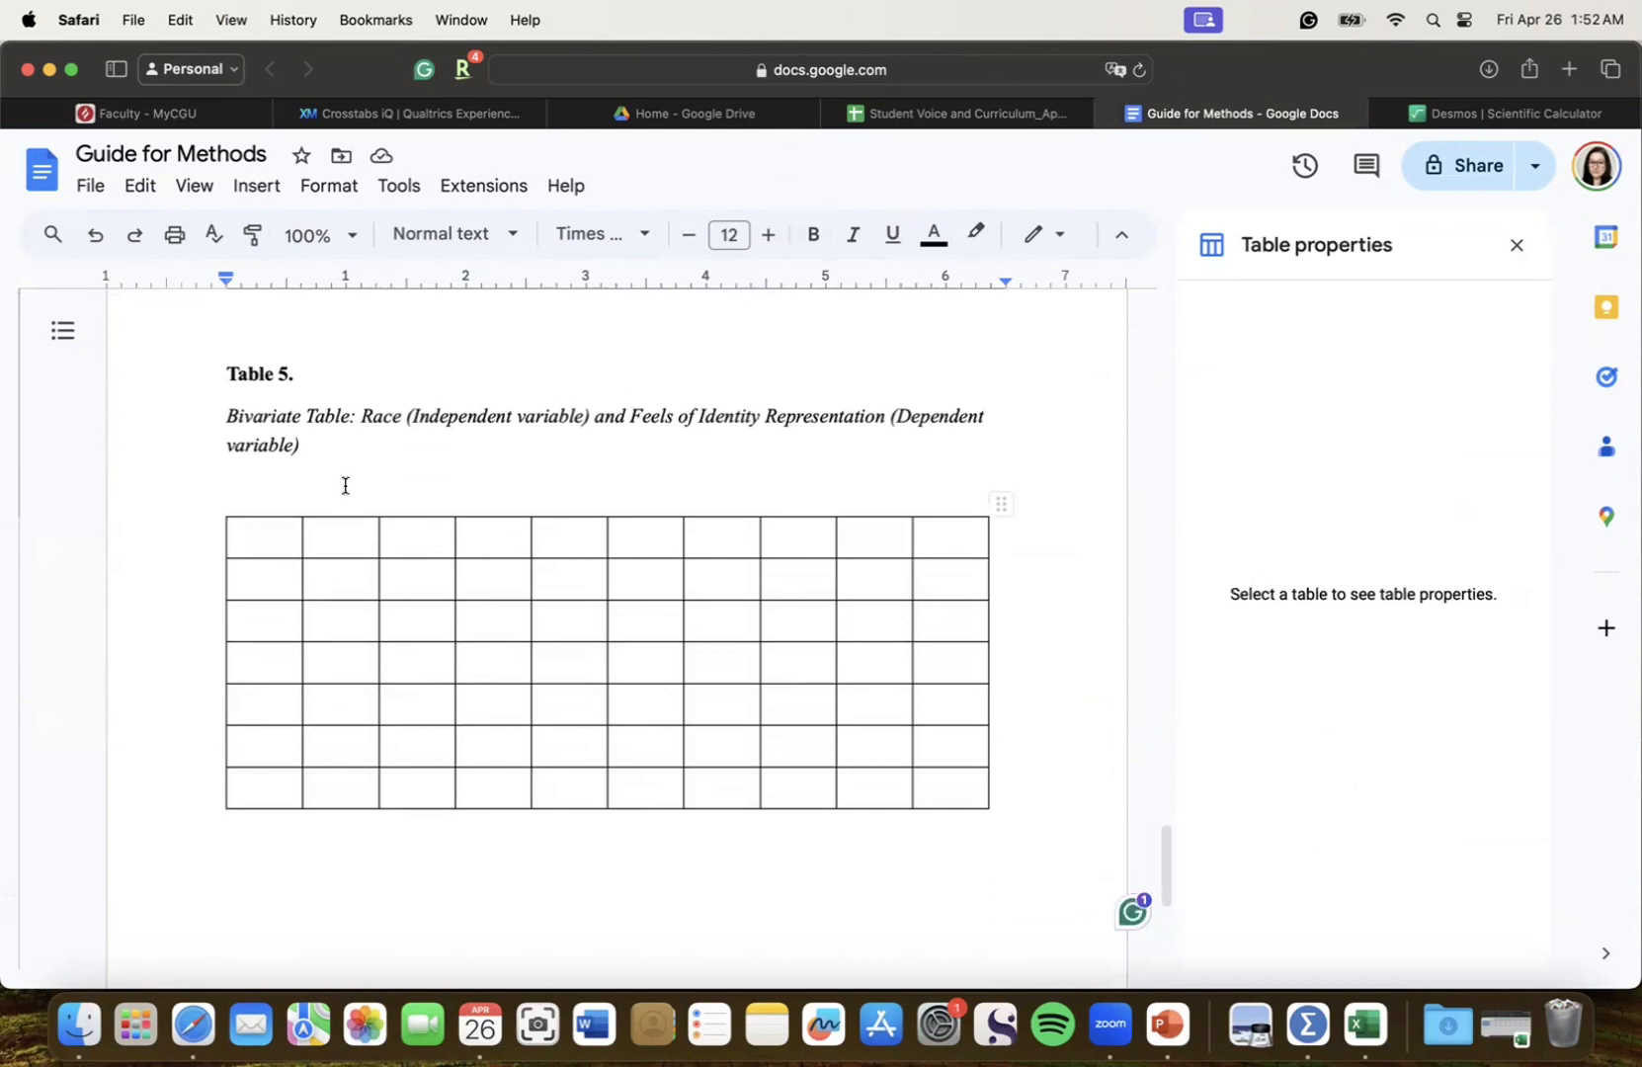
Compare the empty table with the crosstab in the spreadsheet and label the table's last row "Total"
{"action": "left_click", "coordinate": [276, 549]}
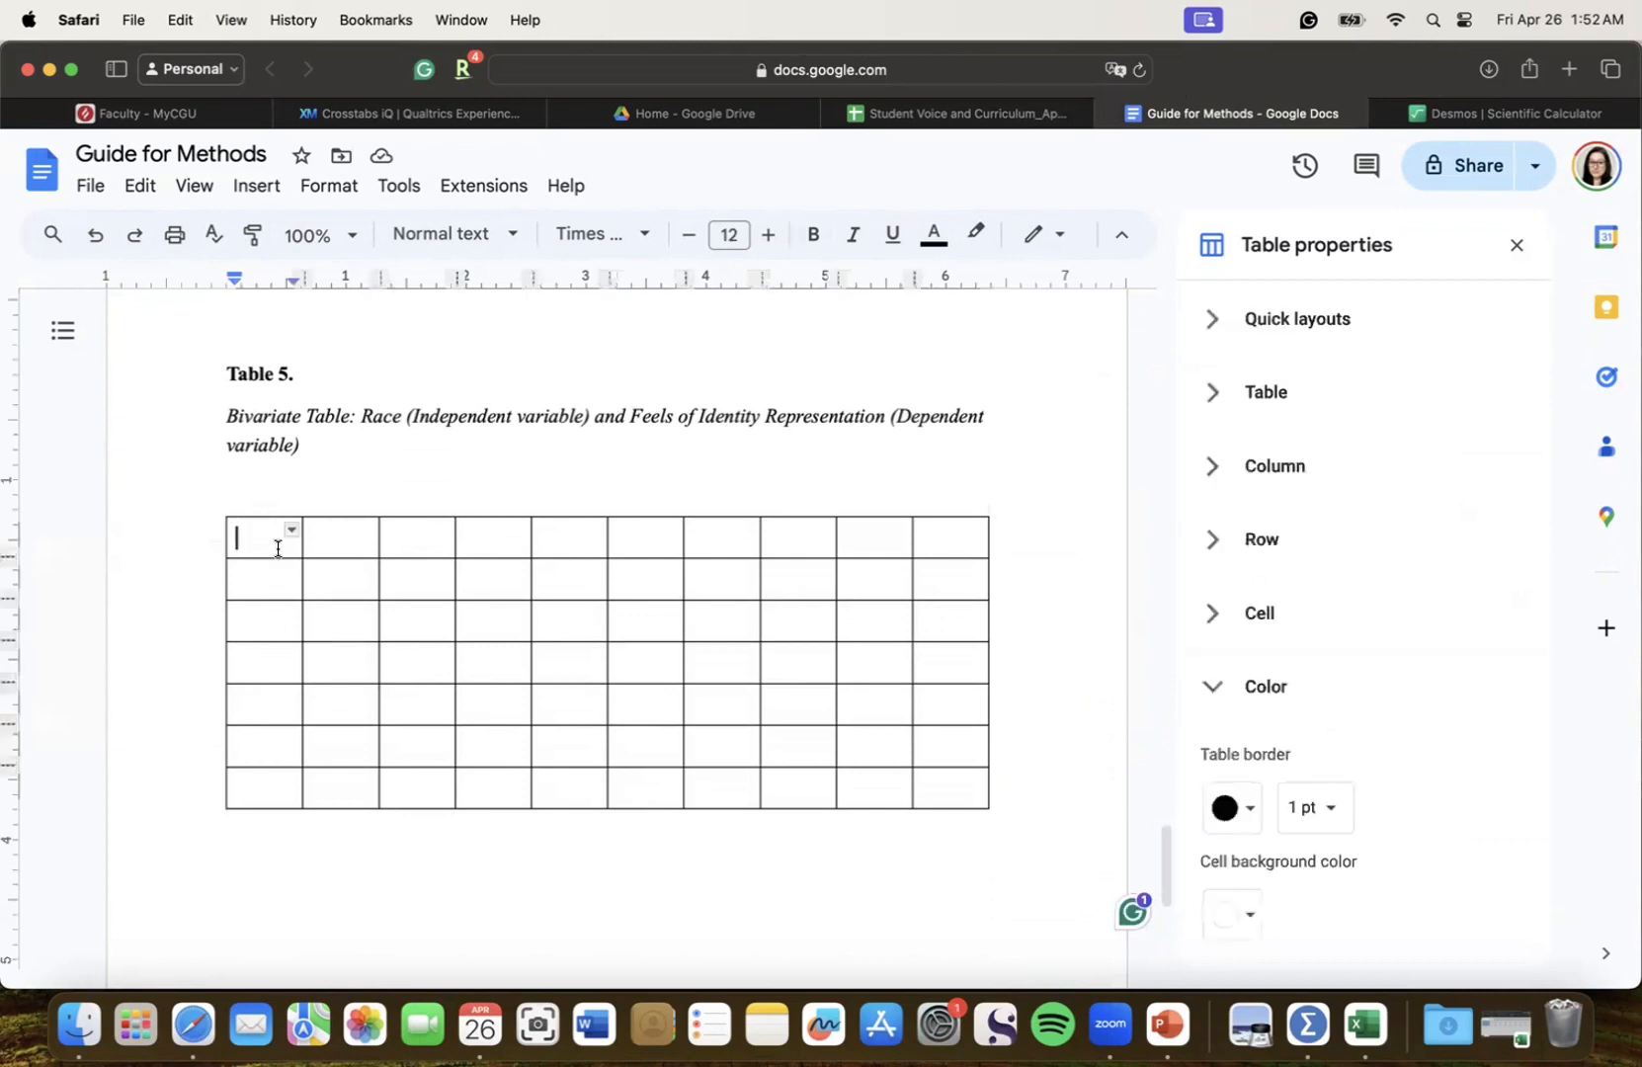
{"action": "left_click", "coordinate": [435, 115]}
{"action": "left_click", "coordinate": [614, 117]}
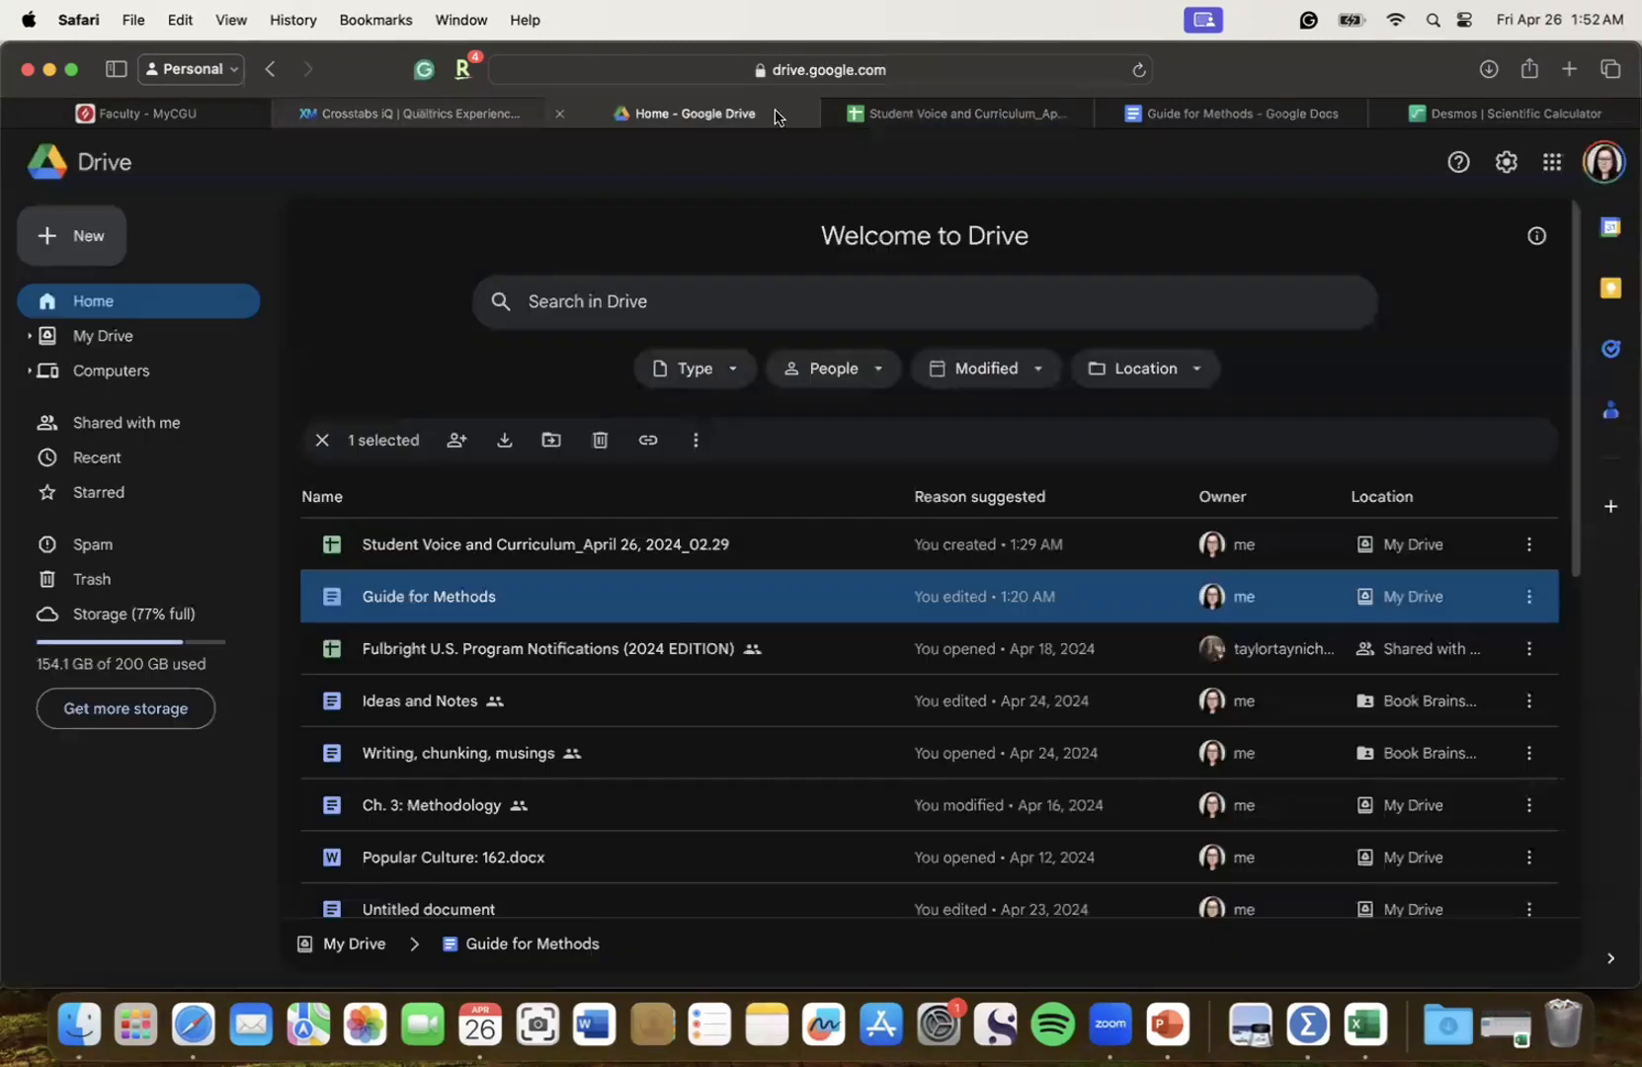
{"action": "left_click", "coordinate": [943, 114]}
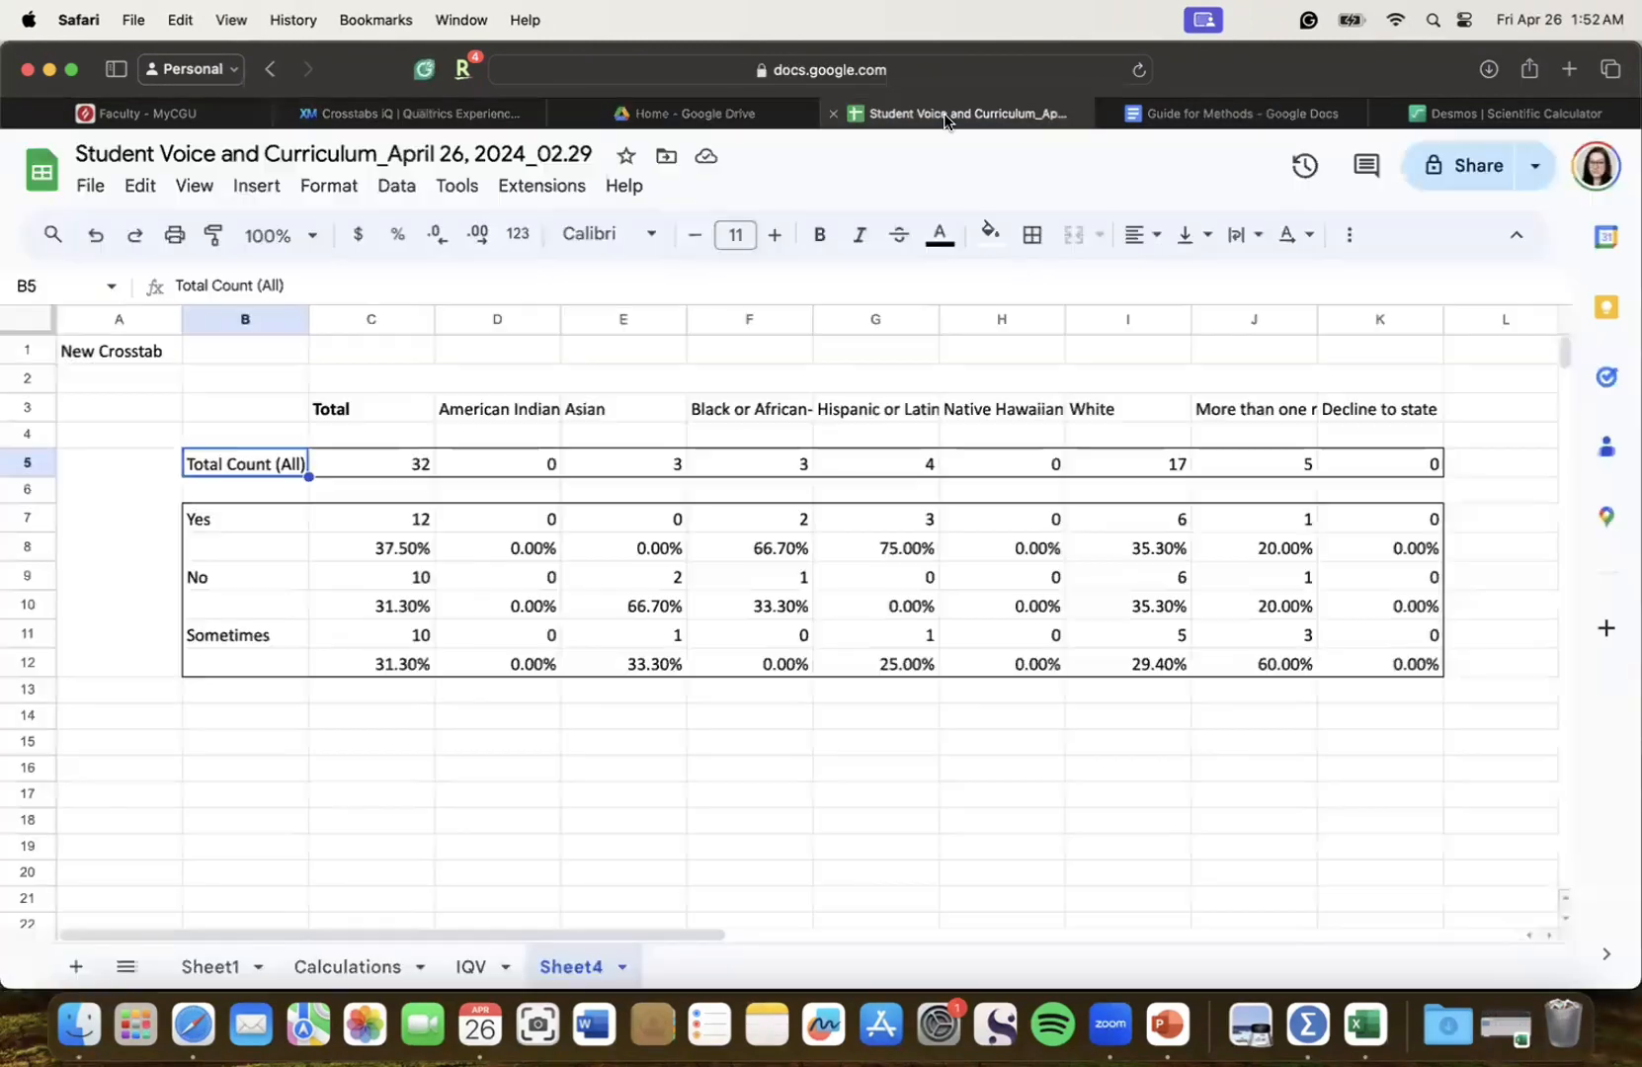
{"action": "left_click", "coordinate": [1226, 107]}
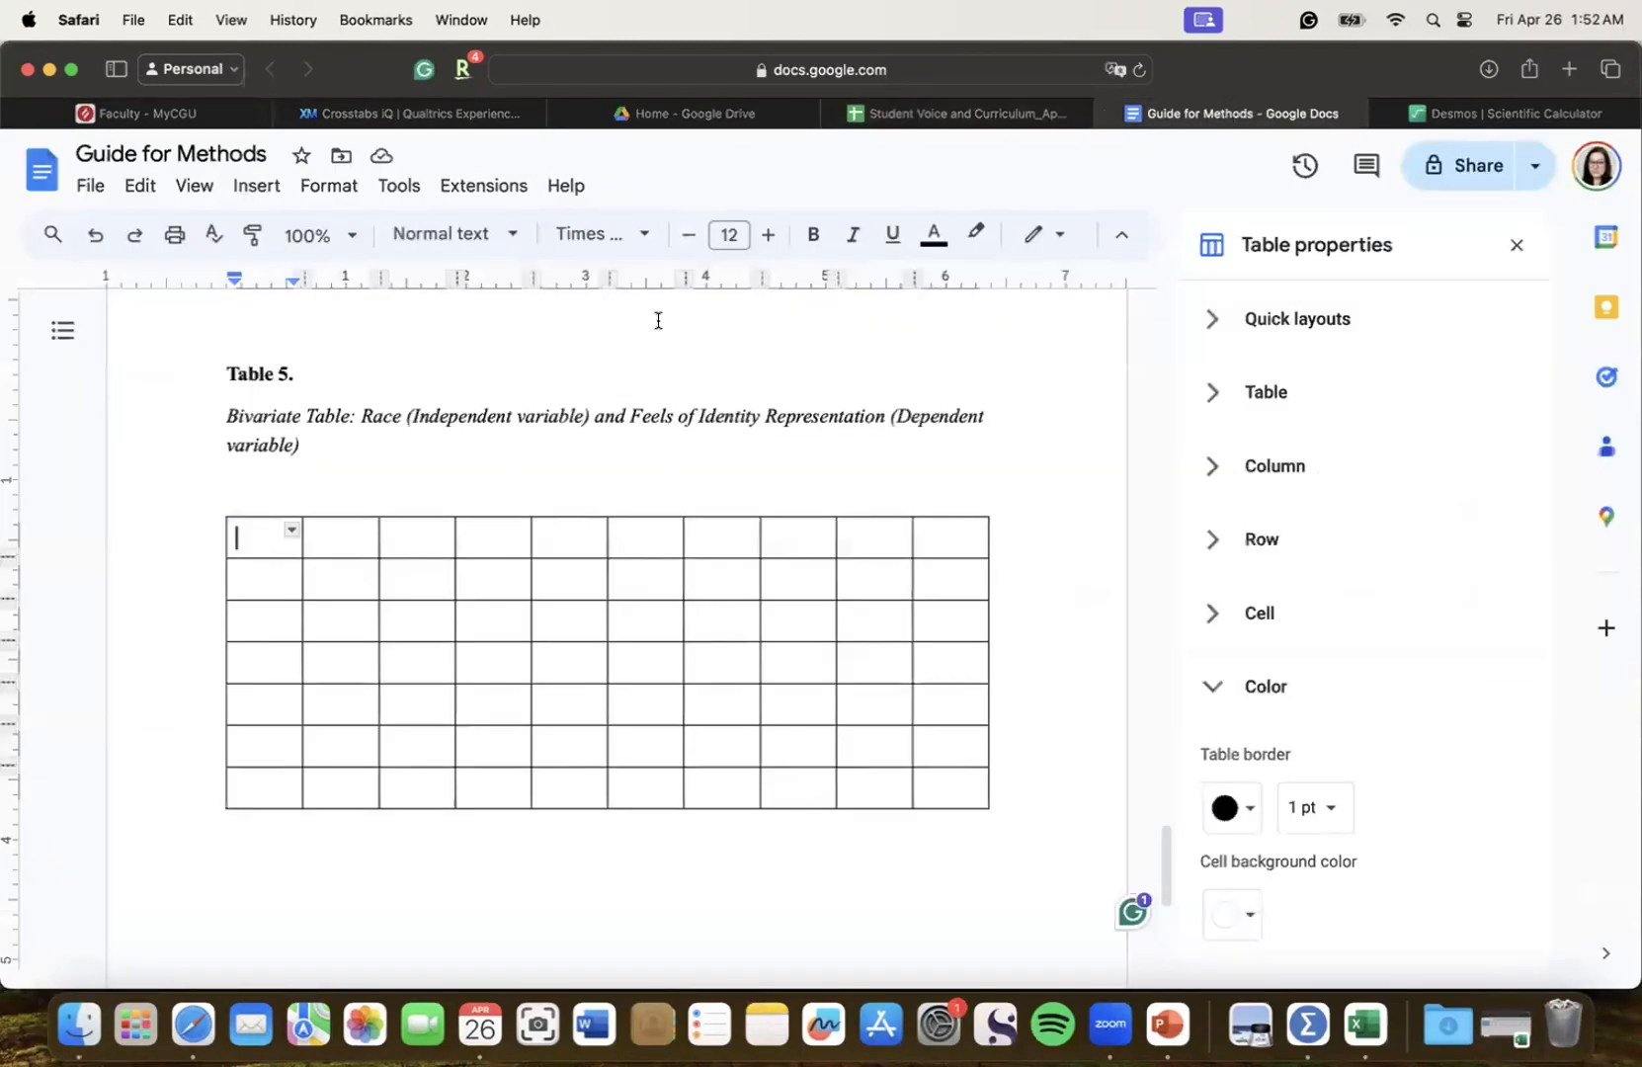
{"action": "left_click", "coordinate": [1016, 115]}
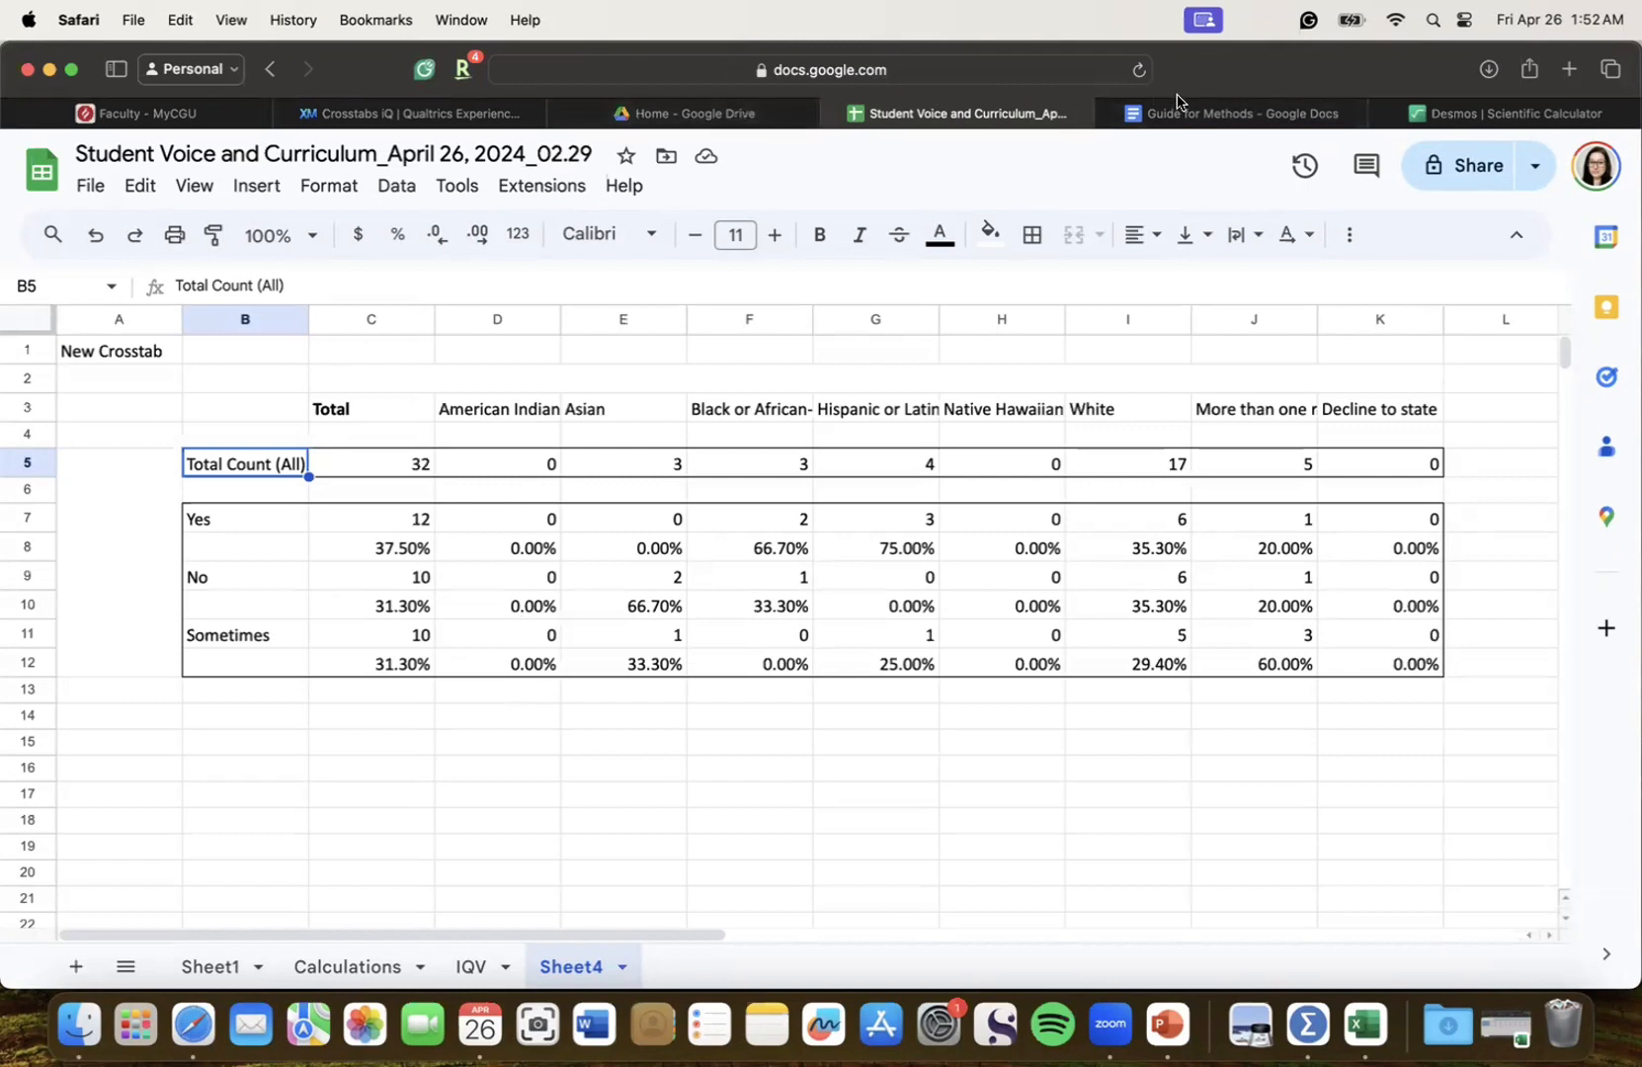
{"action": "left_click", "coordinate": [1230, 114]}
{"action": "left_click", "coordinate": [257, 799]}
{"action": "type", "text": "Total"}
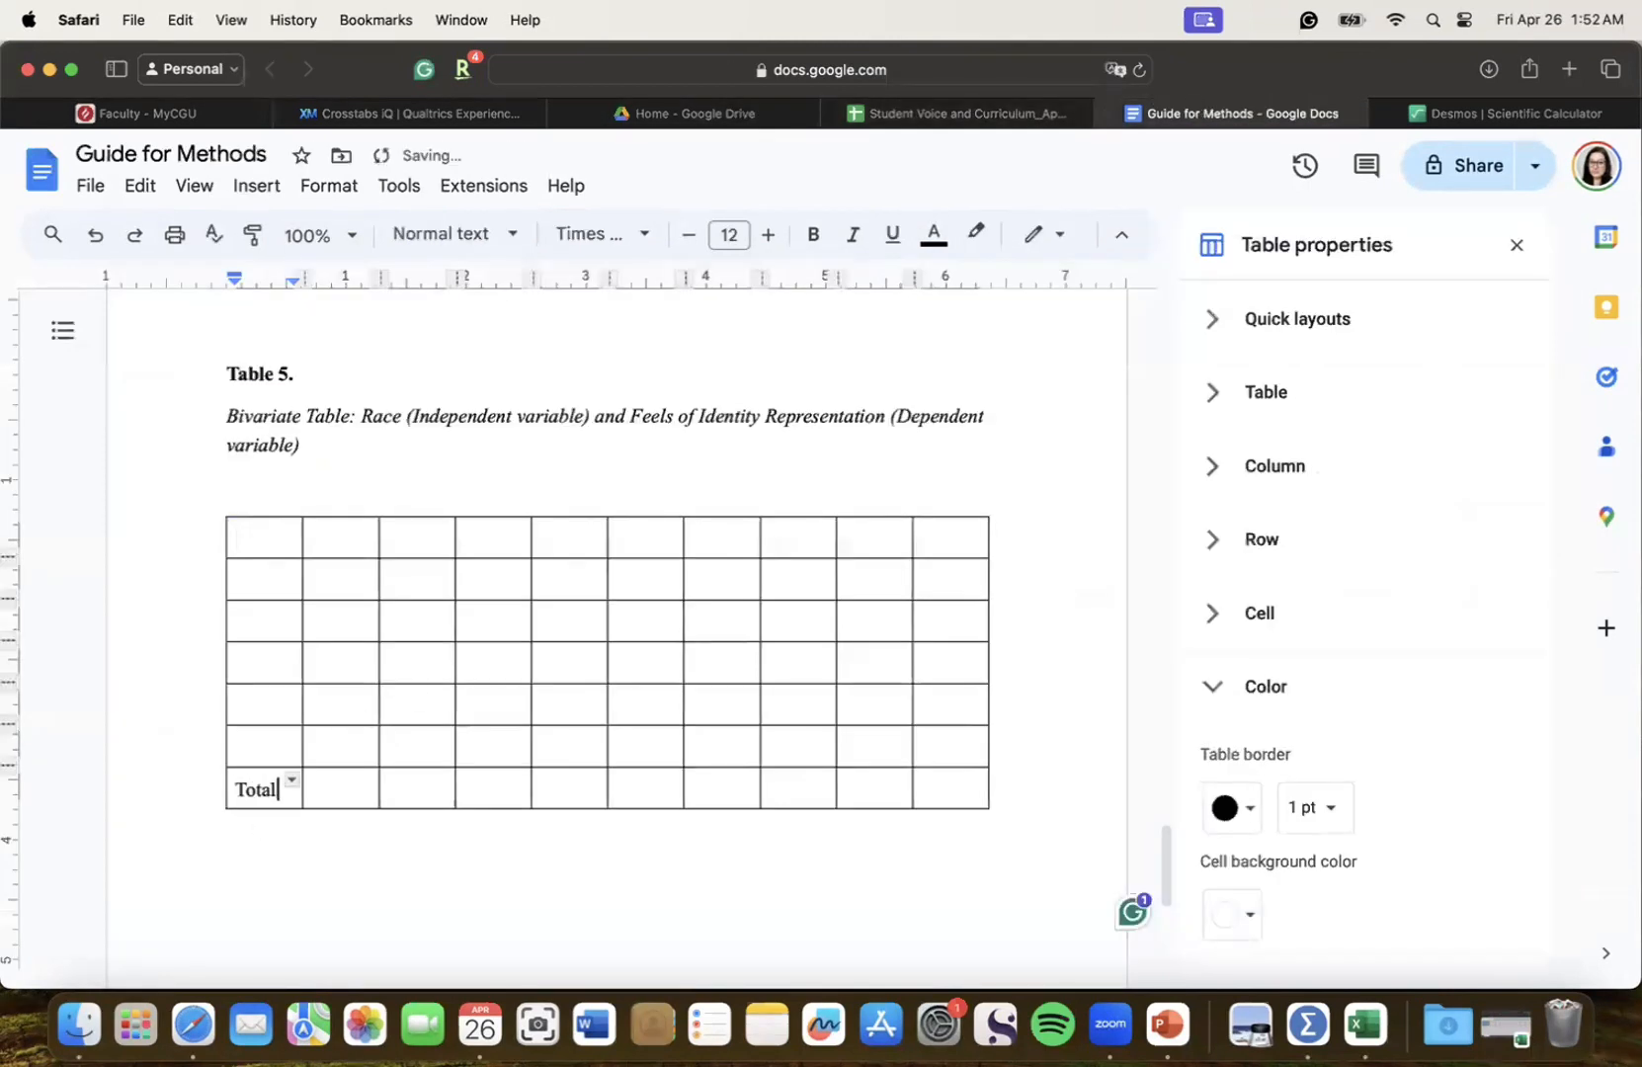
Fill the table's first column with "Response" in the header row, "Yes" in the second row and "No" in the fourth row
{"action": "left_click", "coordinate": [942, 116]}
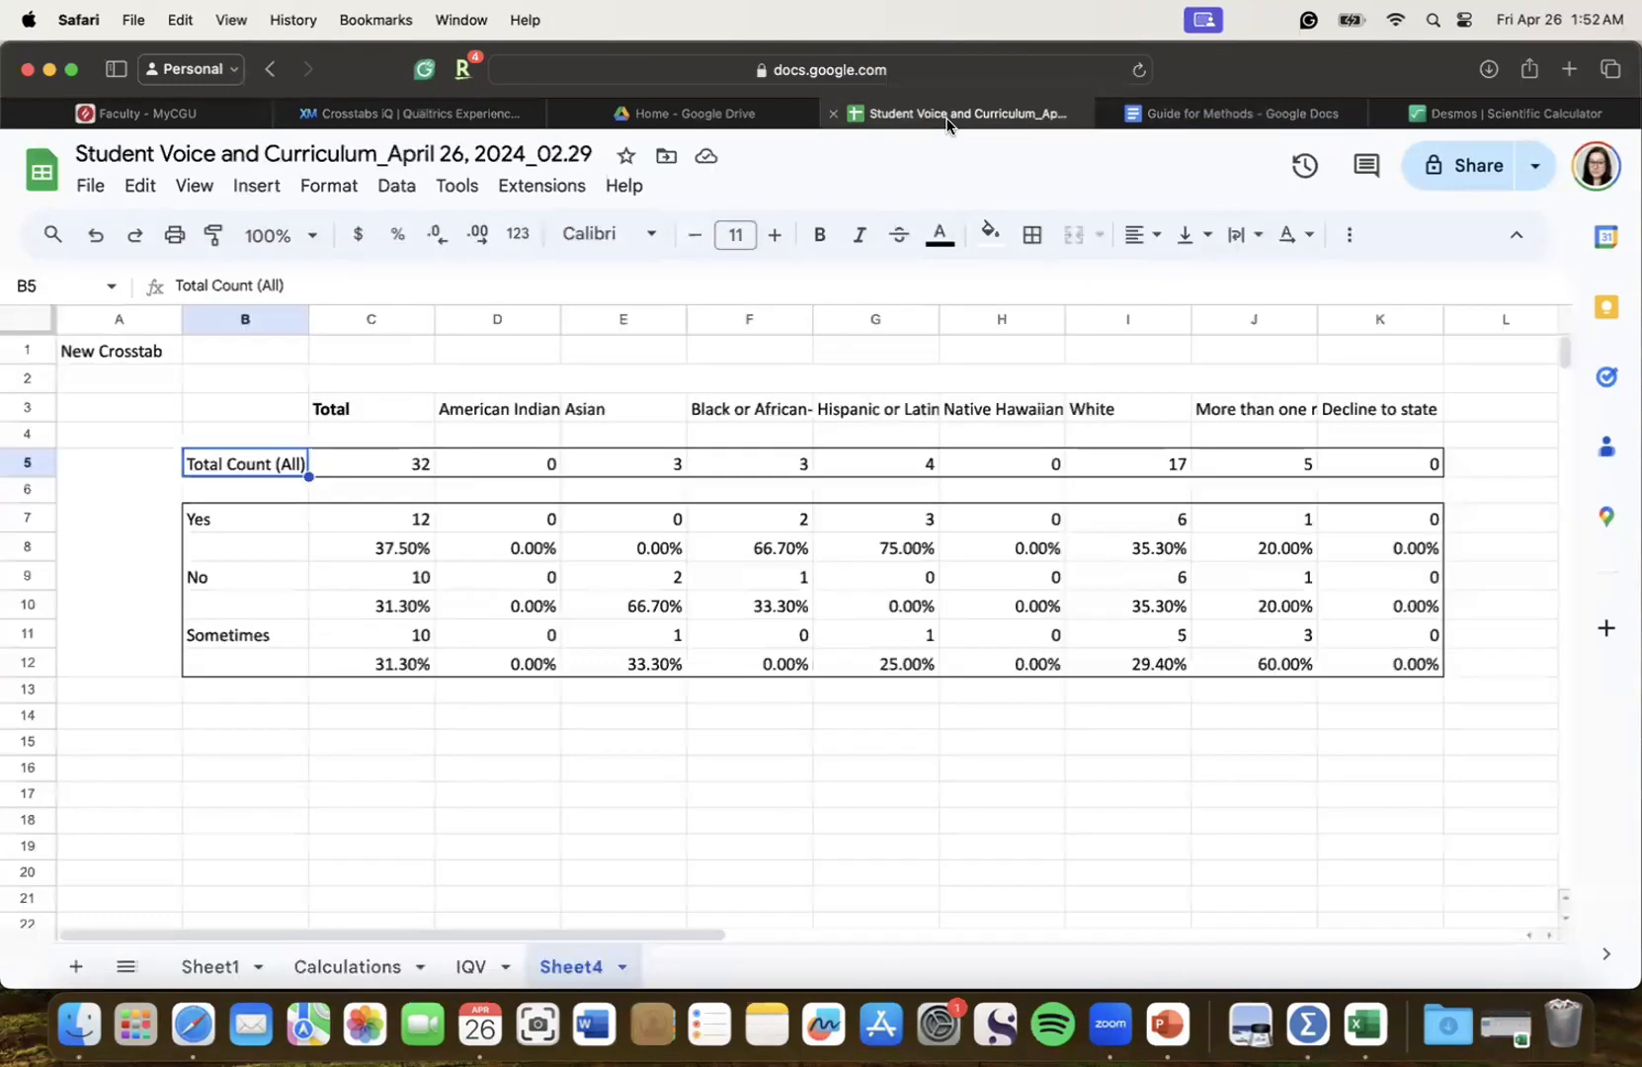
{"action": "left_click", "coordinate": [1221, 115]}
{"action": "type", "text": "Resp"}
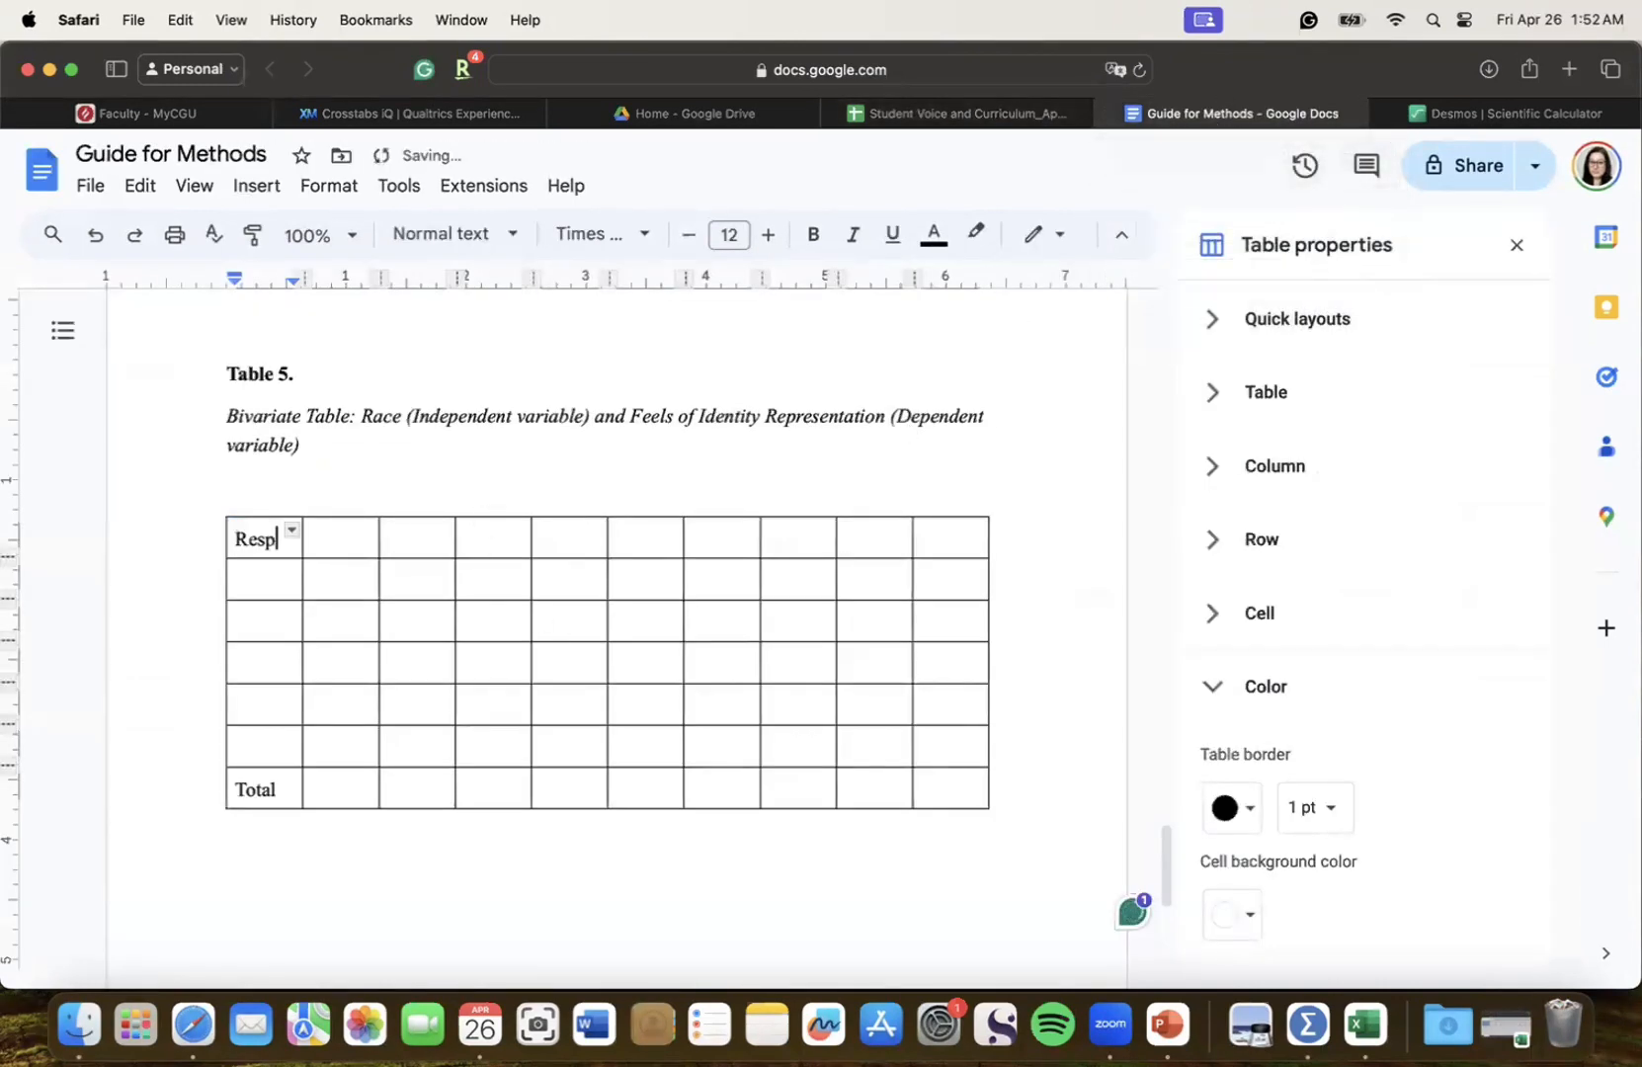
{"action": "type", "text": "onse"}
{"action": "left_click", "coordinate": [264, 594]}
{"action": "type", "text": "Y"}
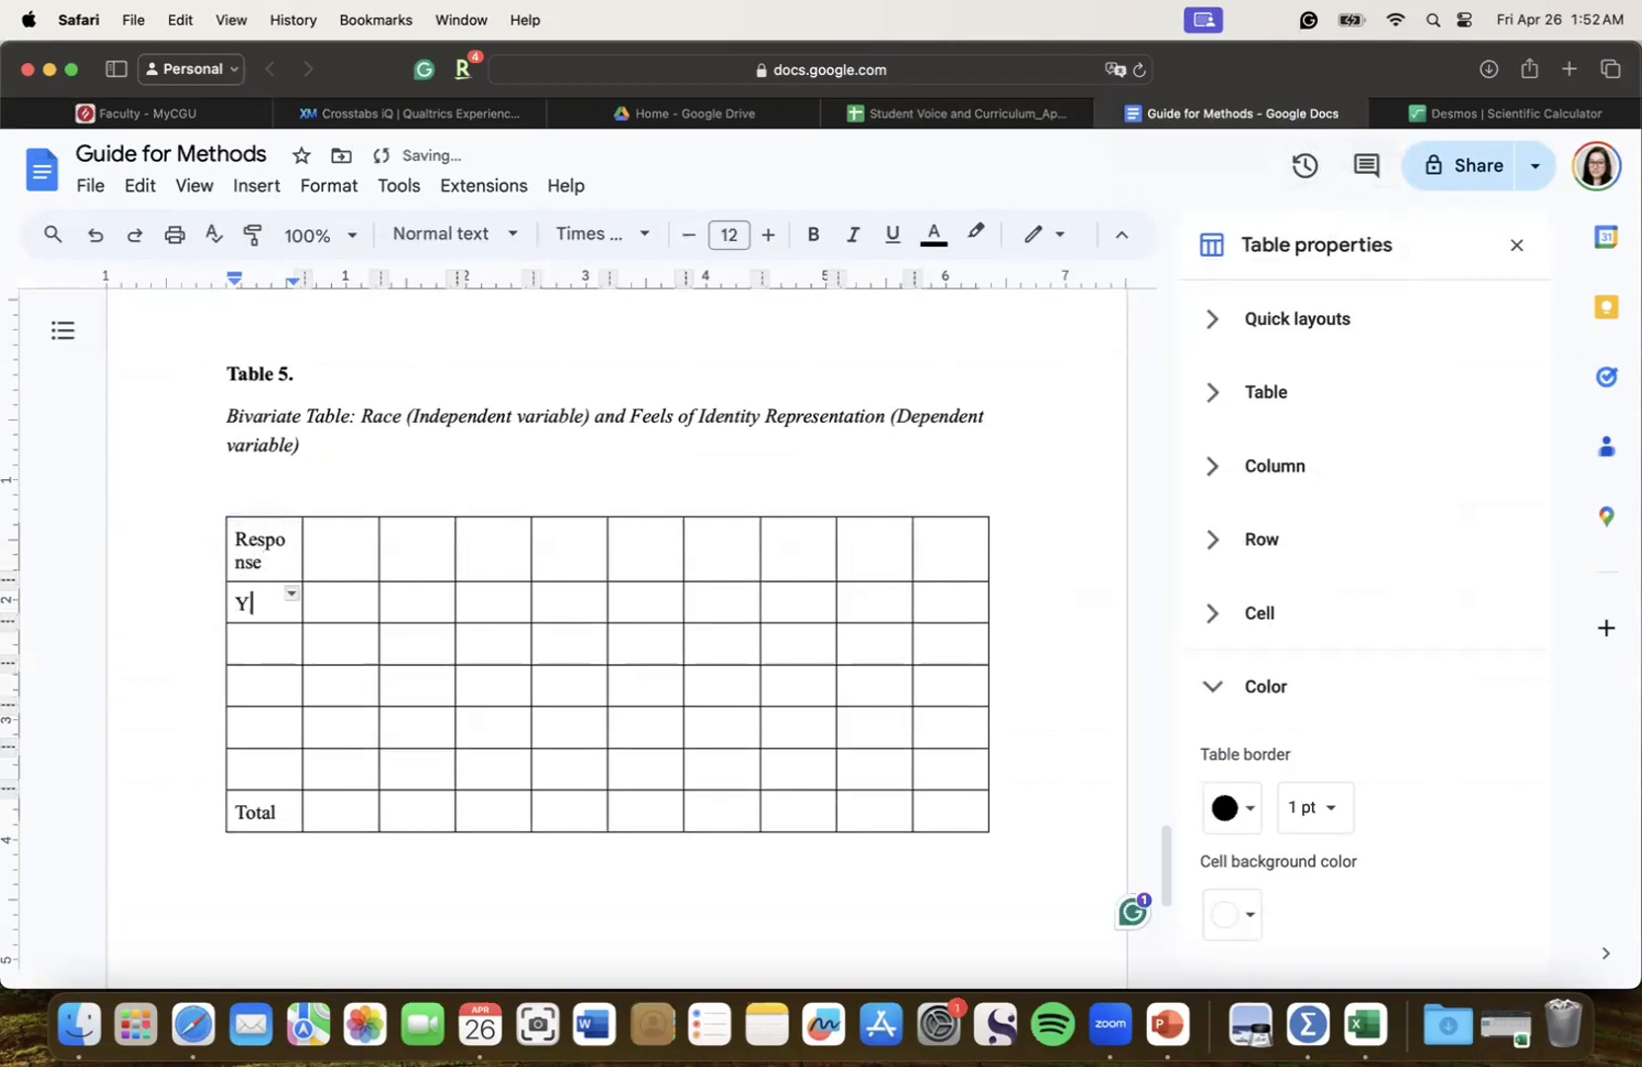
{"action": "type", "text": "es"}
{"action": "left_click", "coordinate": [266, 636]}
{"action": "left_click", "coordinate": [253, 683]}
{"action": "type", "text": "No"}
Insert one more row directly above the Total row and label the sixth row "Sometimes"
{"action": "right_click", "coordinate": [255, 755]}
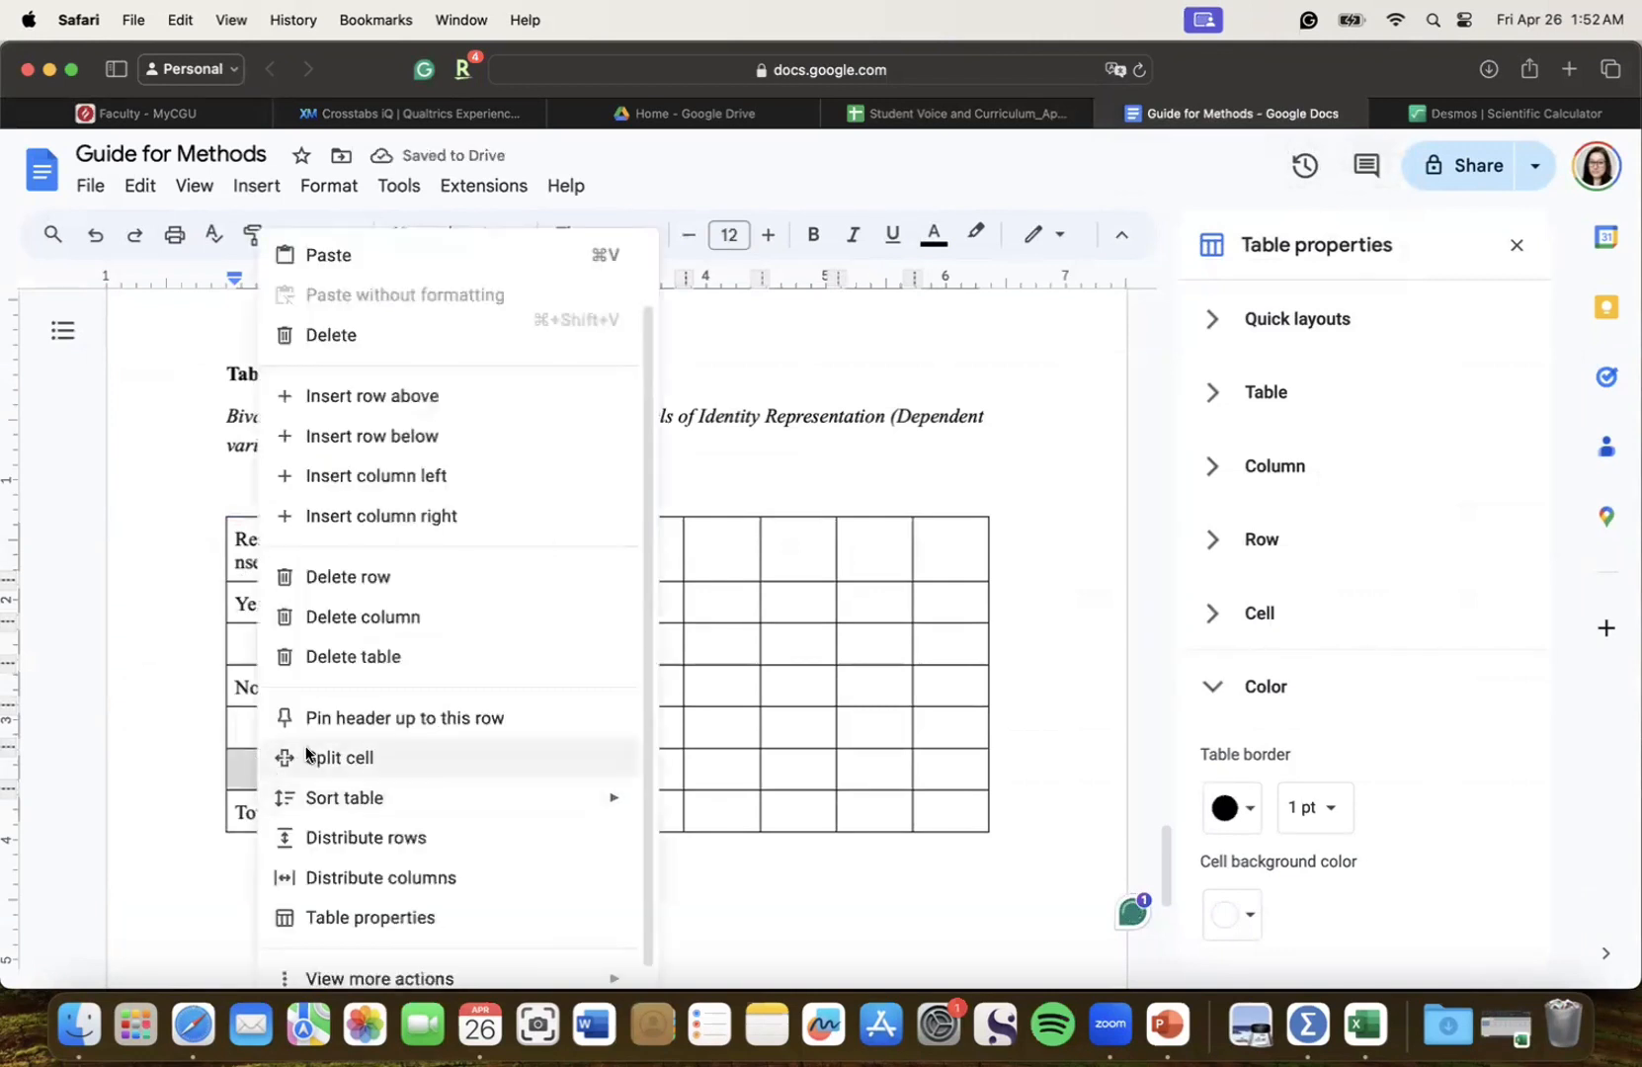
{"action": "left_click", "coordinate": [367, 438]}
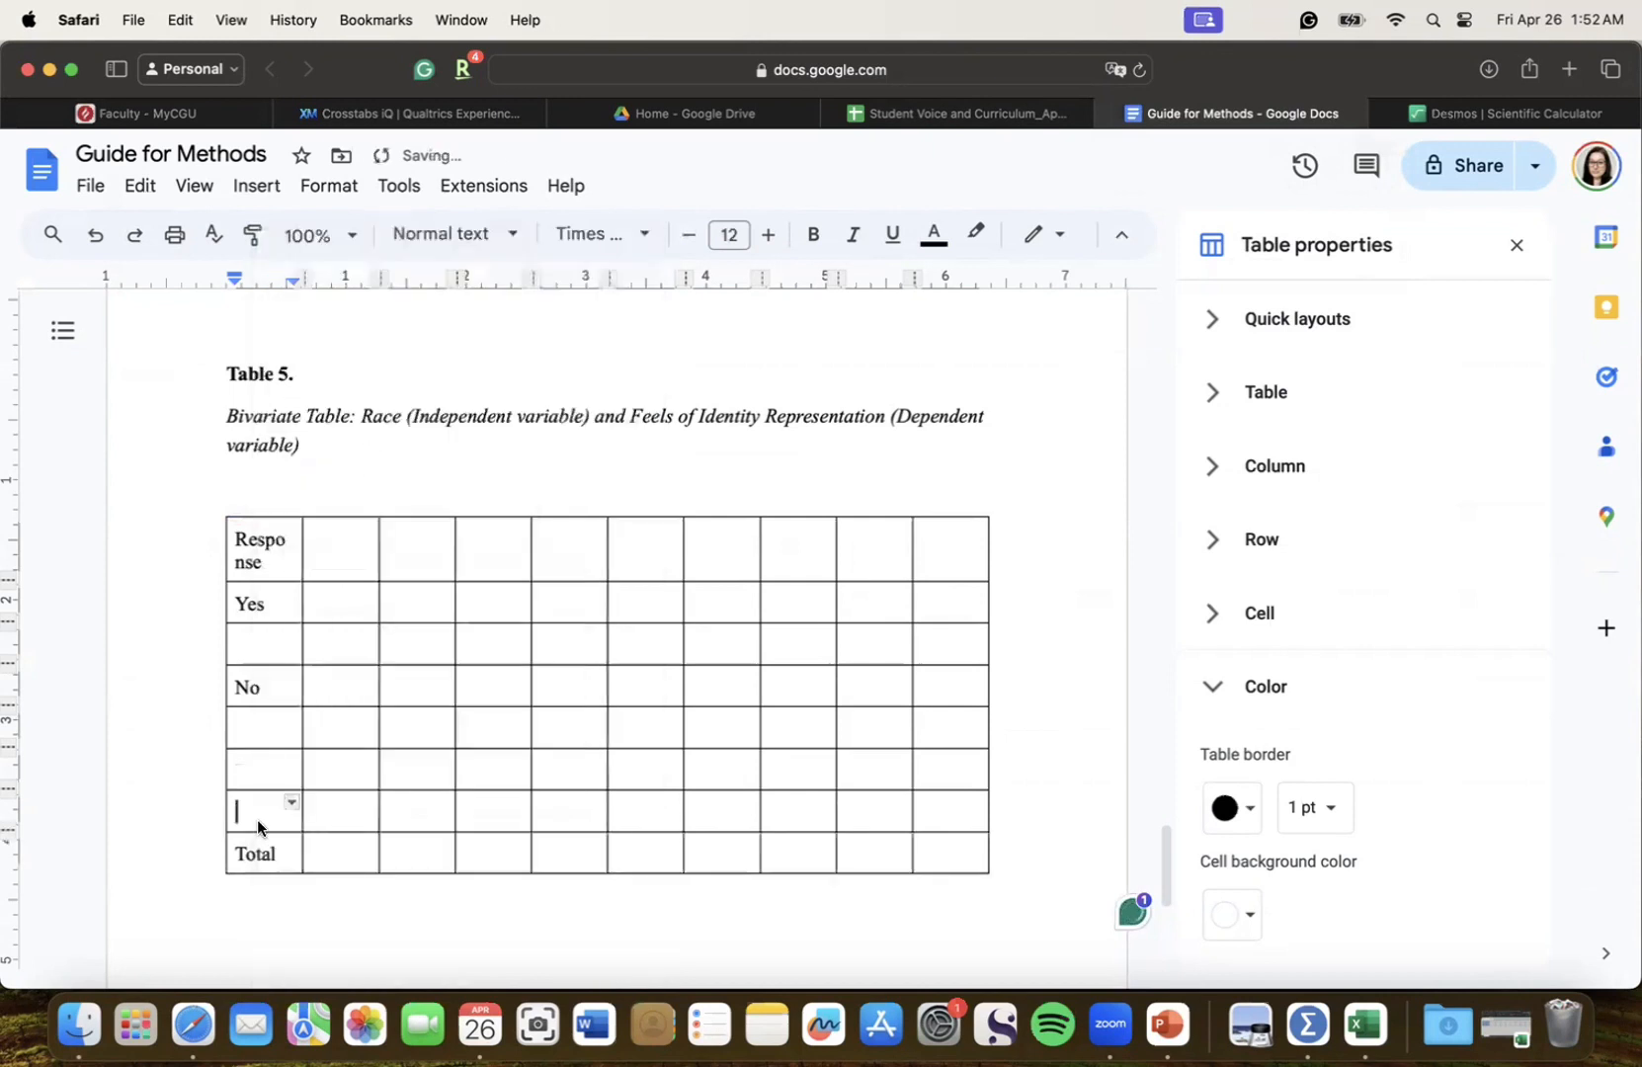
{"action": "key", "text": "Up"}
{"action": "type", "text": "Sometimes"}
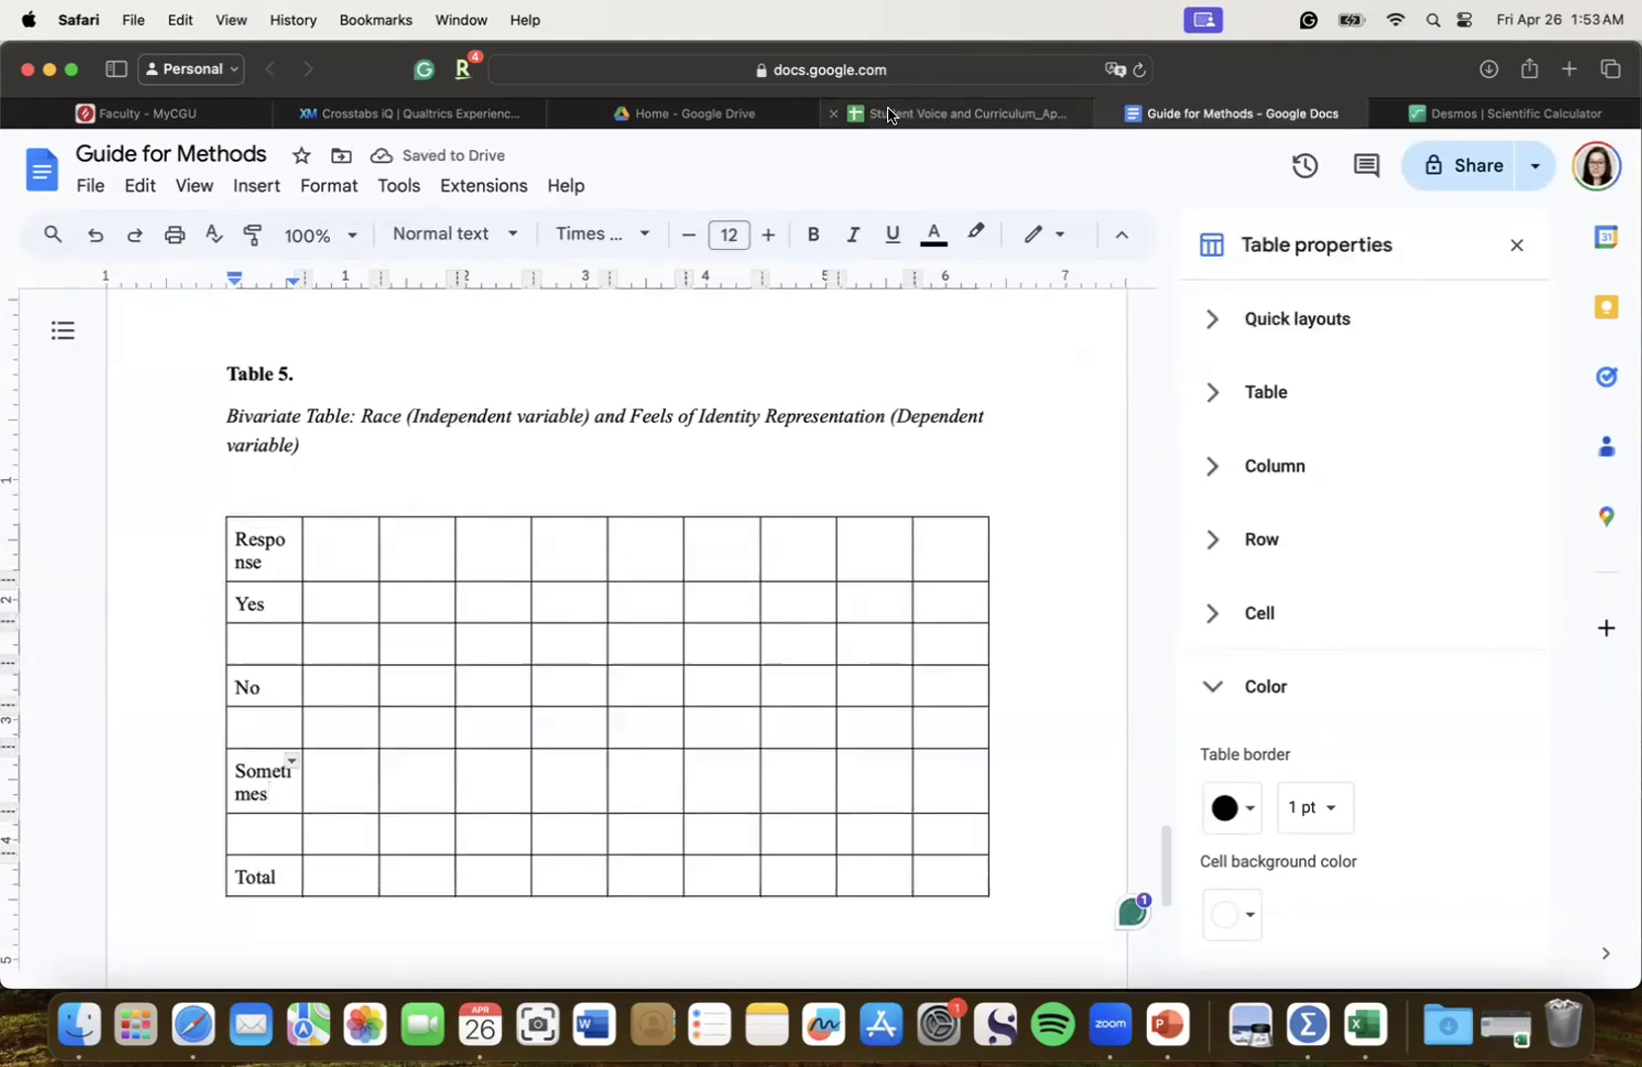
Copy the race category headers in D3:K3 of Sheet4 into the Table 5 header row, starting beside "Response"
{"action": "left_click", "coordinate": [948, 100]}
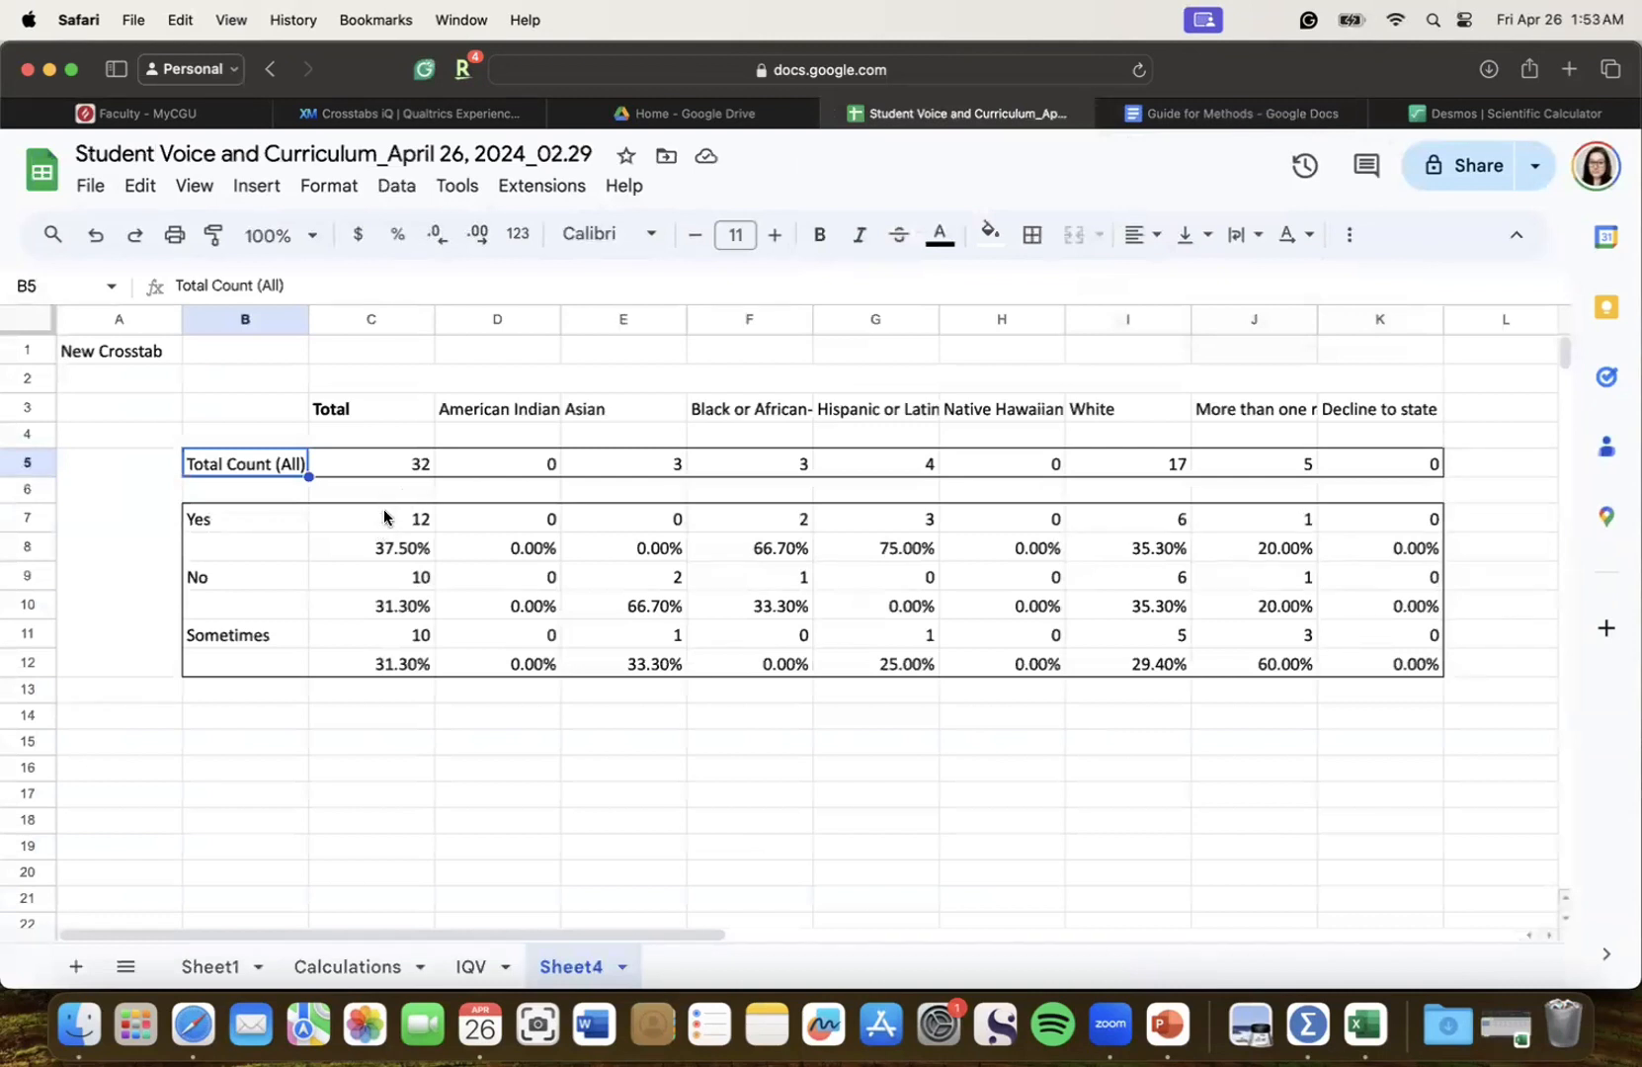
{"action": "left_click_drag", "start_coordinate": [384, 509], "coordinate": [1369, 678]}
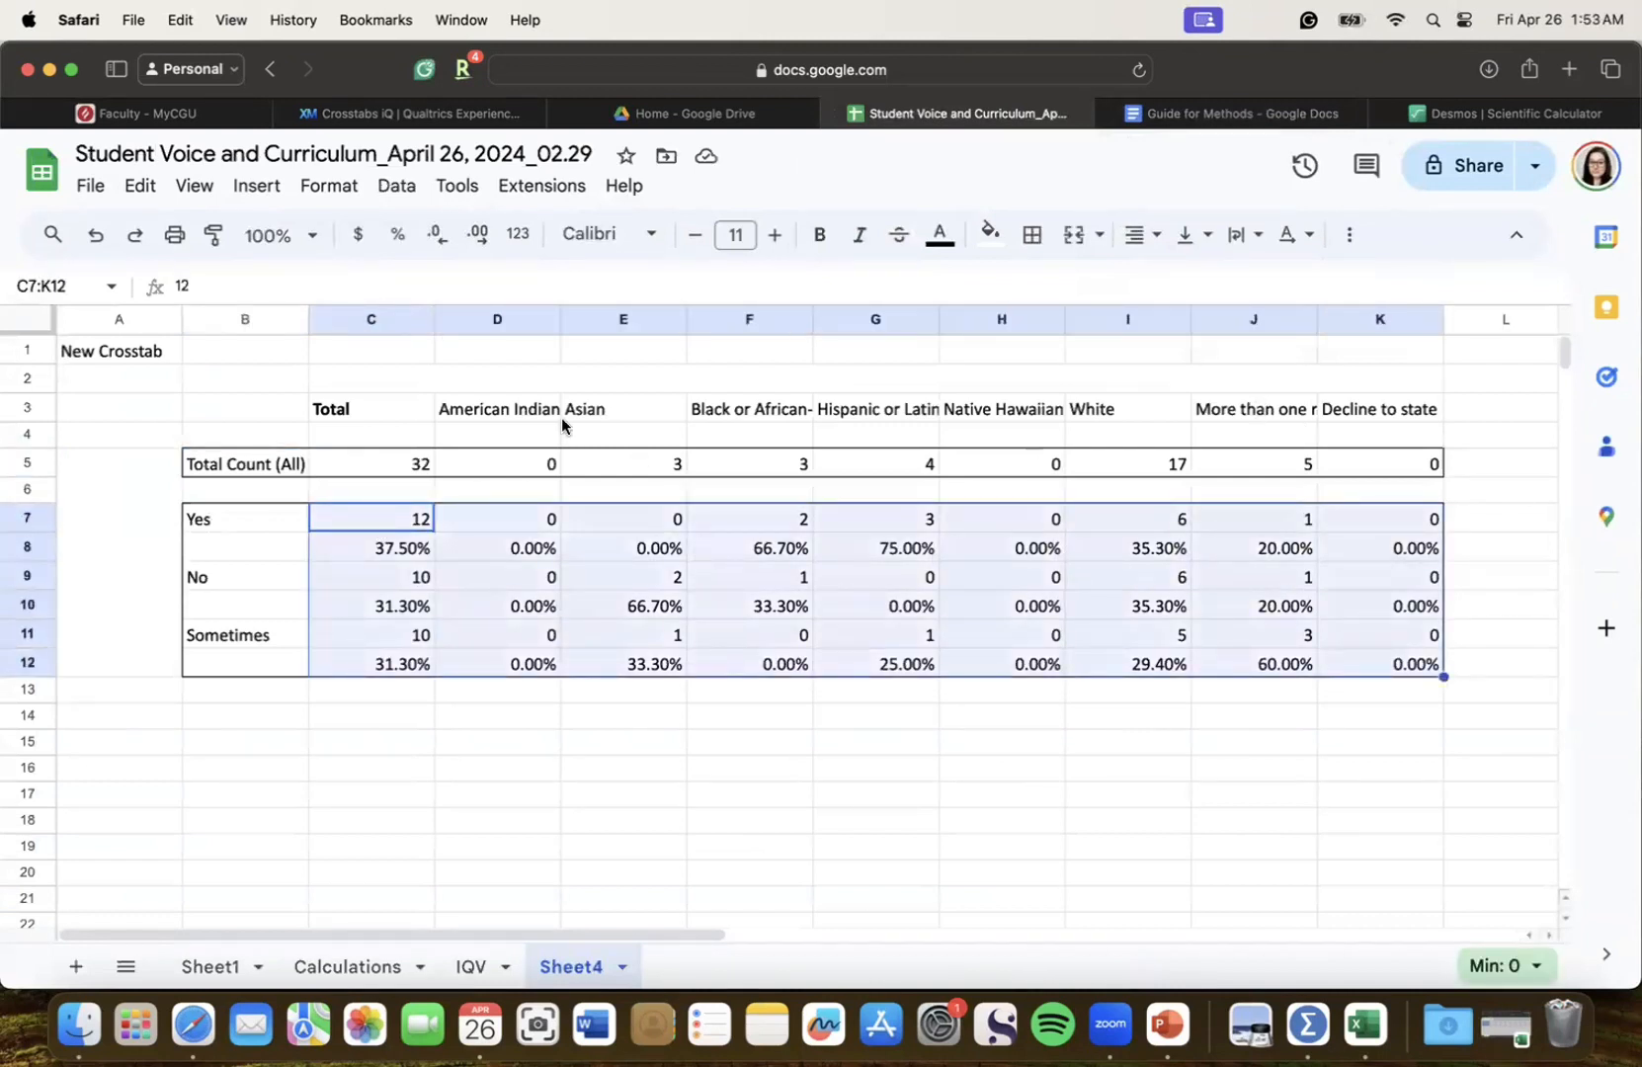
{"action": "left_click_drag", "start_coordinate": [553, 411], "coordinate": [1384, 409]}
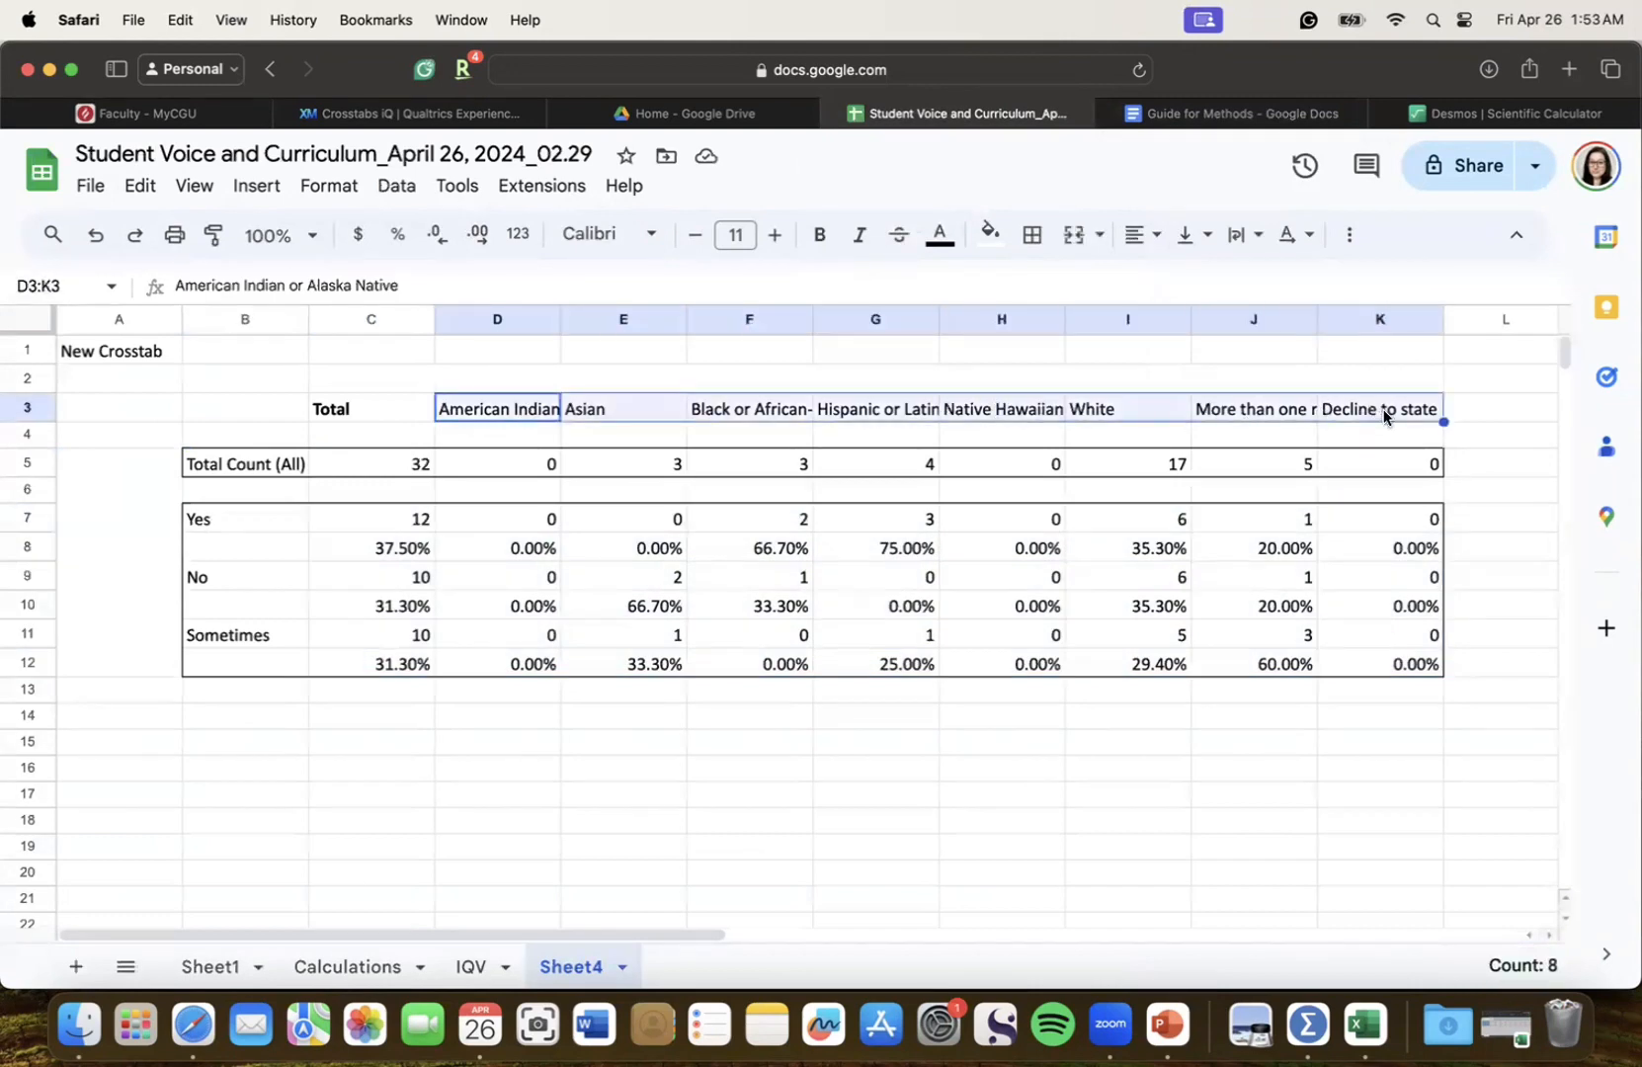
{"action": "key", "text": "super+c"}
{"action": "left_click", "coordinate": [1242, 116]}
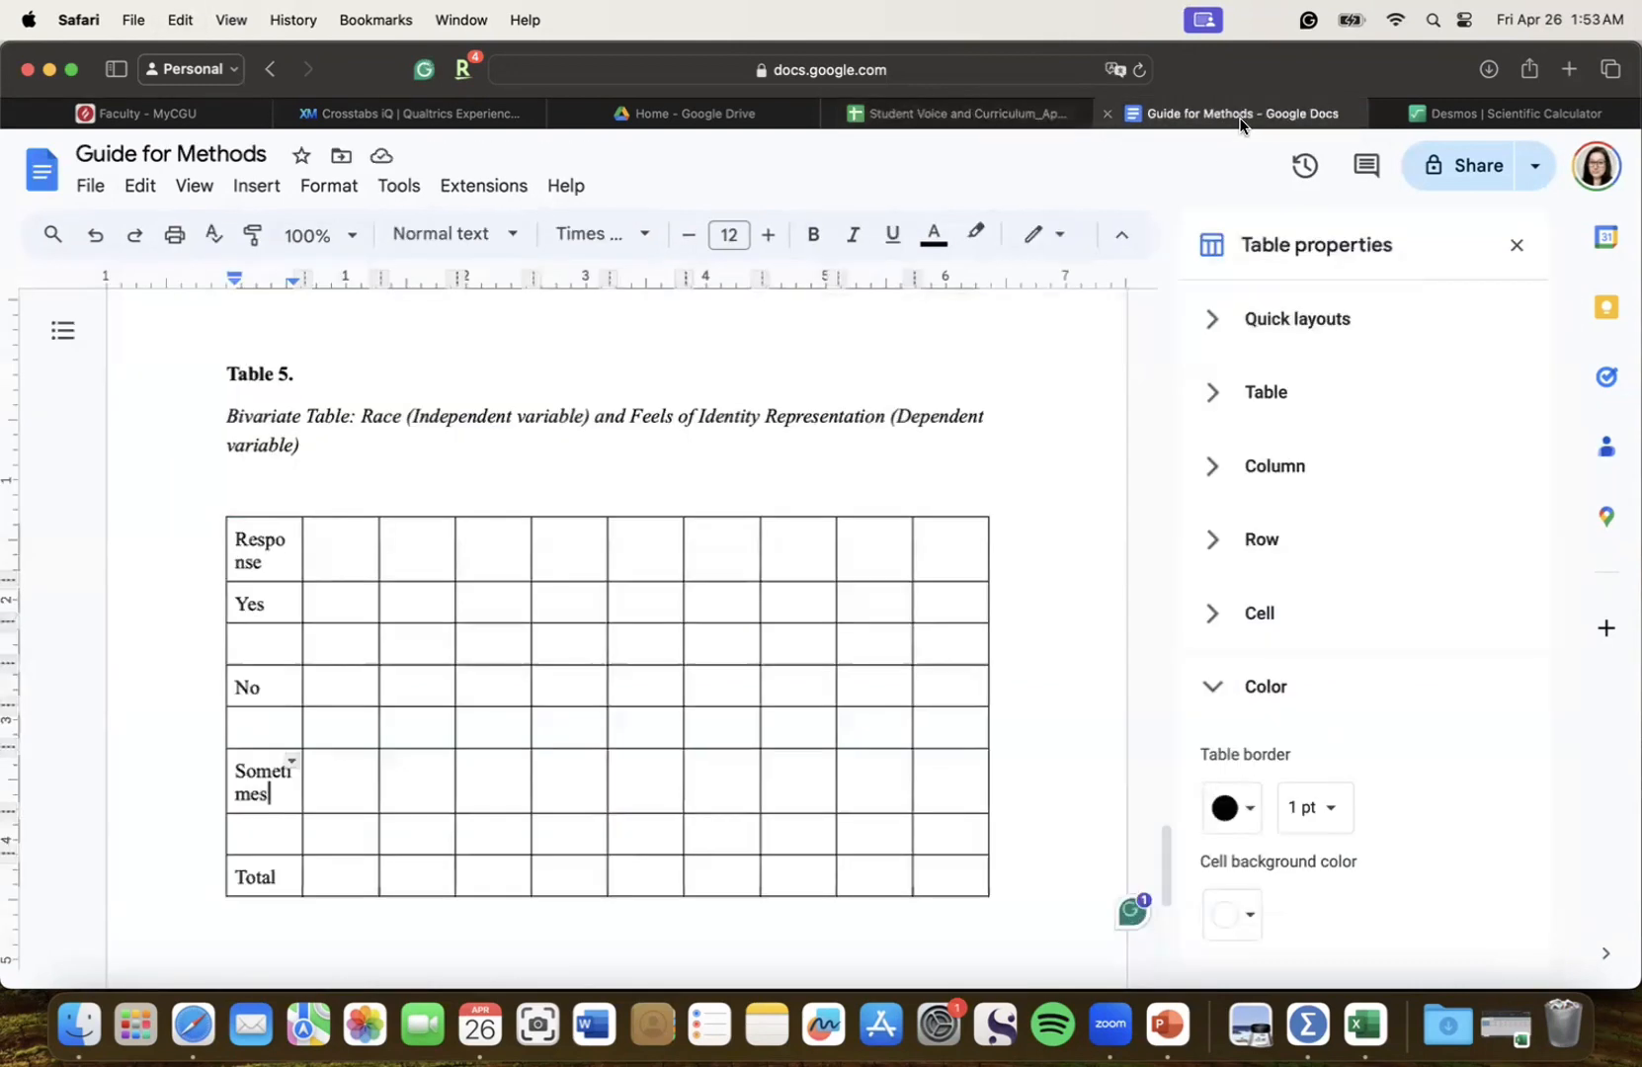
{"action": "left_click", "coordinate": [329, 559]}
{"action": "left_click_drag", "start_coordinate": [329, 560], "coordinate": [883, 561]}
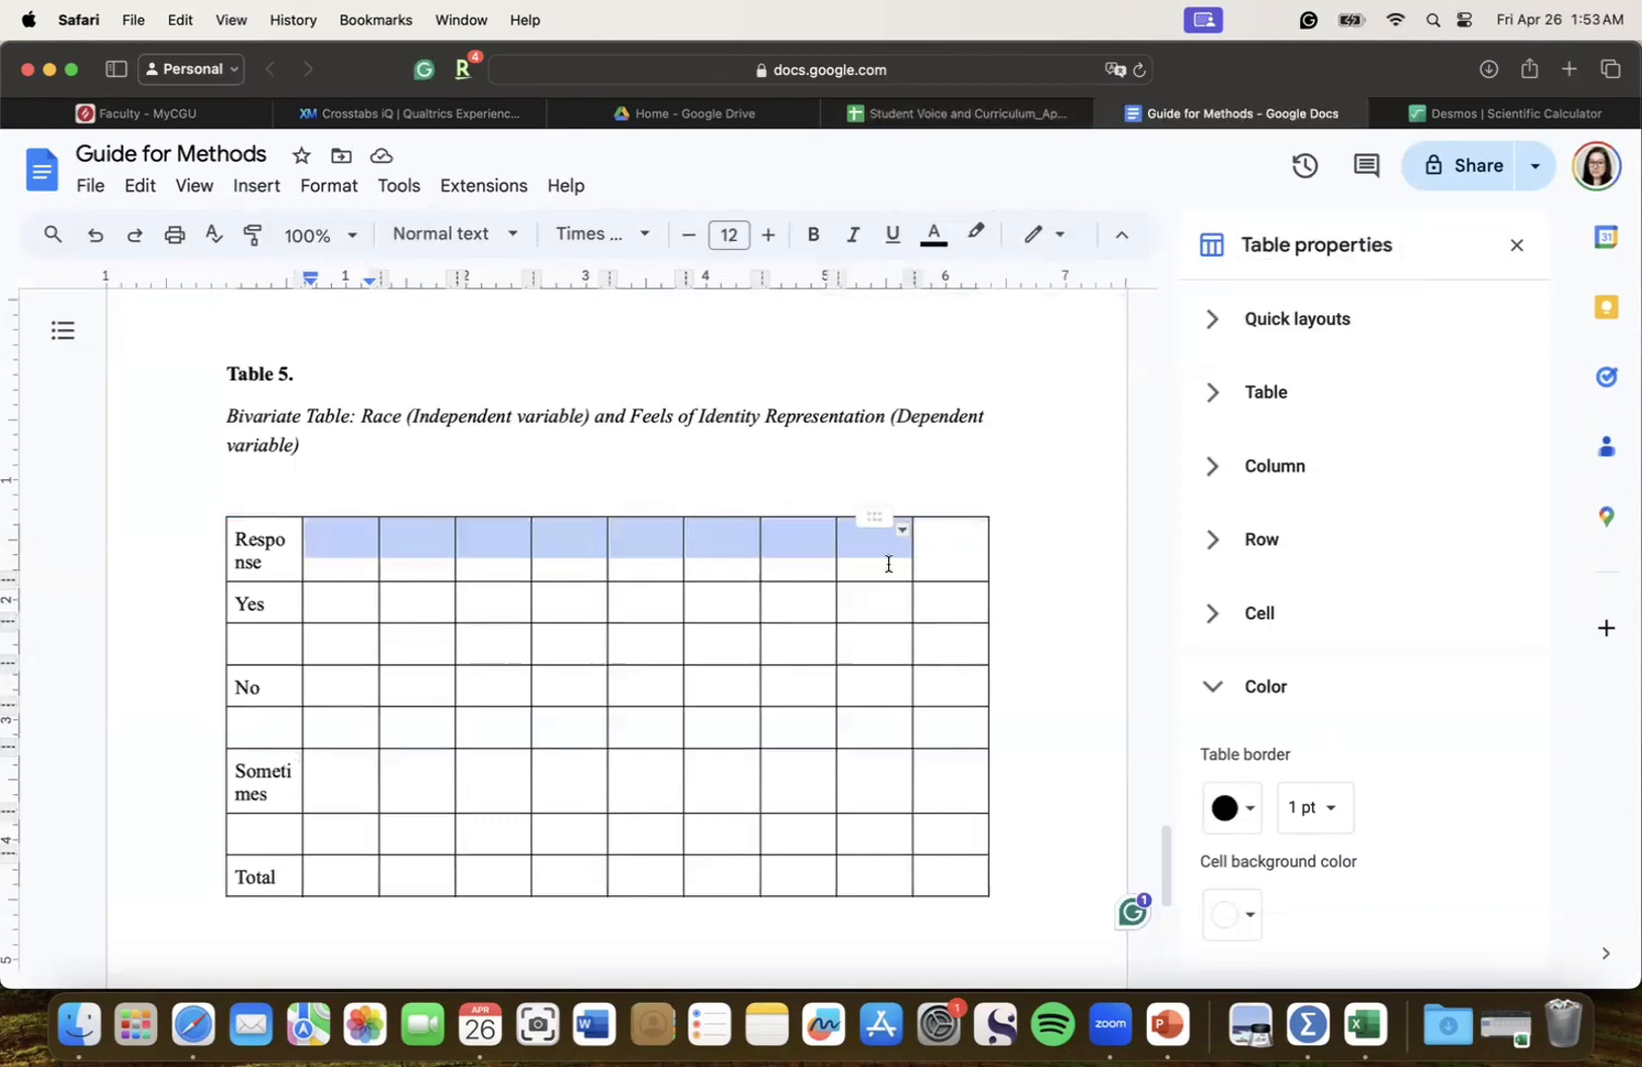
{"action": "key", "text": "super+v"}
Delete the empty last column of Table 5, after "Decline to state"
{"action": "left_click", "coordinate": [960, 579]}
{"action": "right_click", "coordinate": [947, 579]}
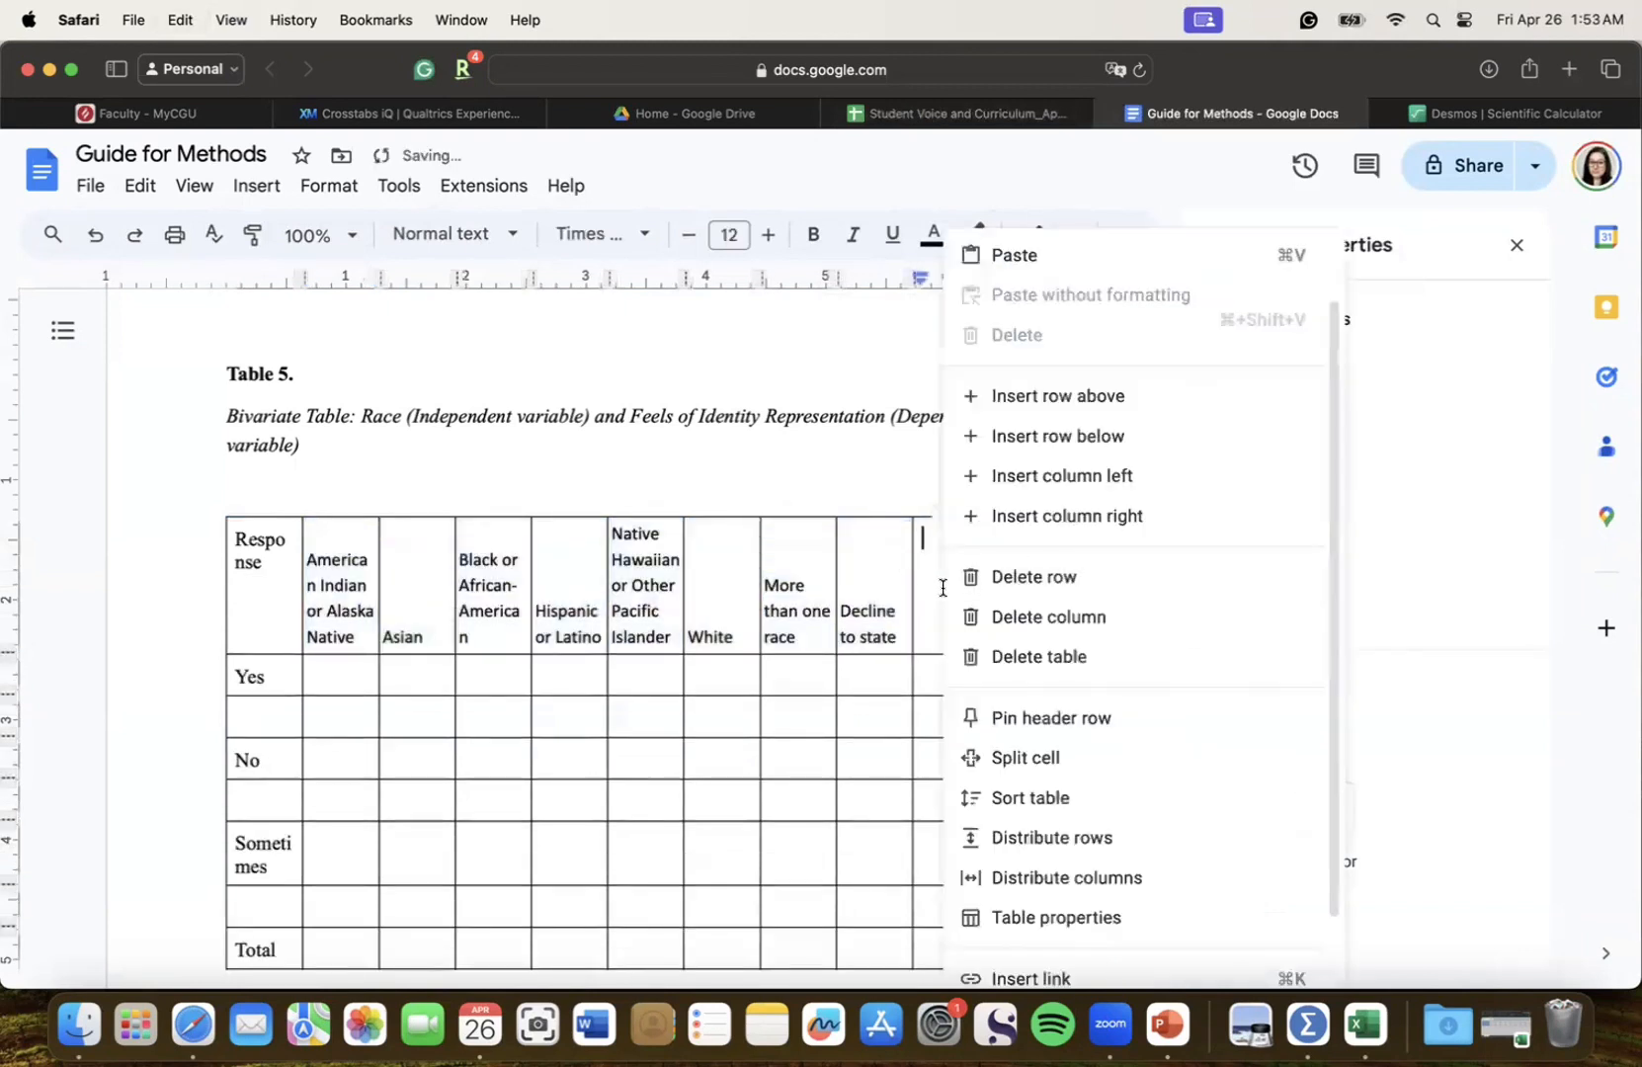
{"action": "left_click", "coordinate": [1033, 616]}
{"action": "scroll", "coordinate": [954, 509], "scroll_direction": "down", "scroll_amount": 2}
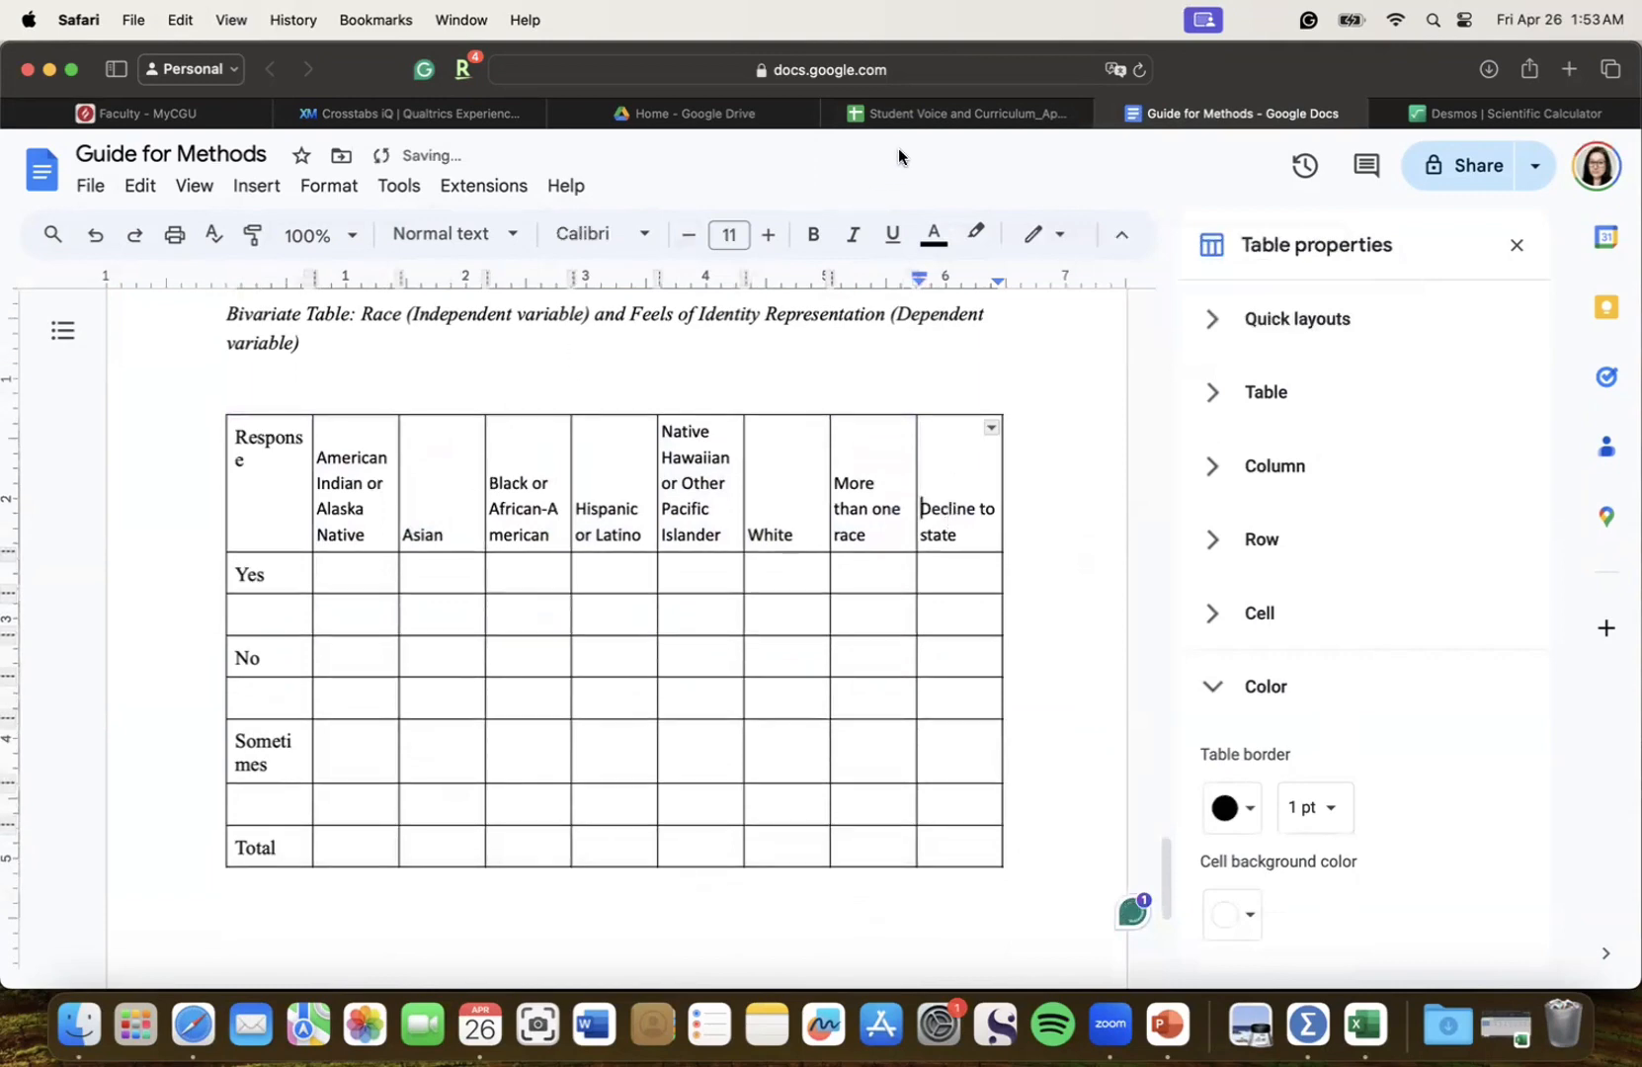
Copy the response counts and percentages in C7:K12 of Sheet4 into the Yes, No and Sometimes rows of Table 5
{"action": "left_click", "coordinate": [951, 113]}
{"action": "left_click", "coordinate": [405, 519]}
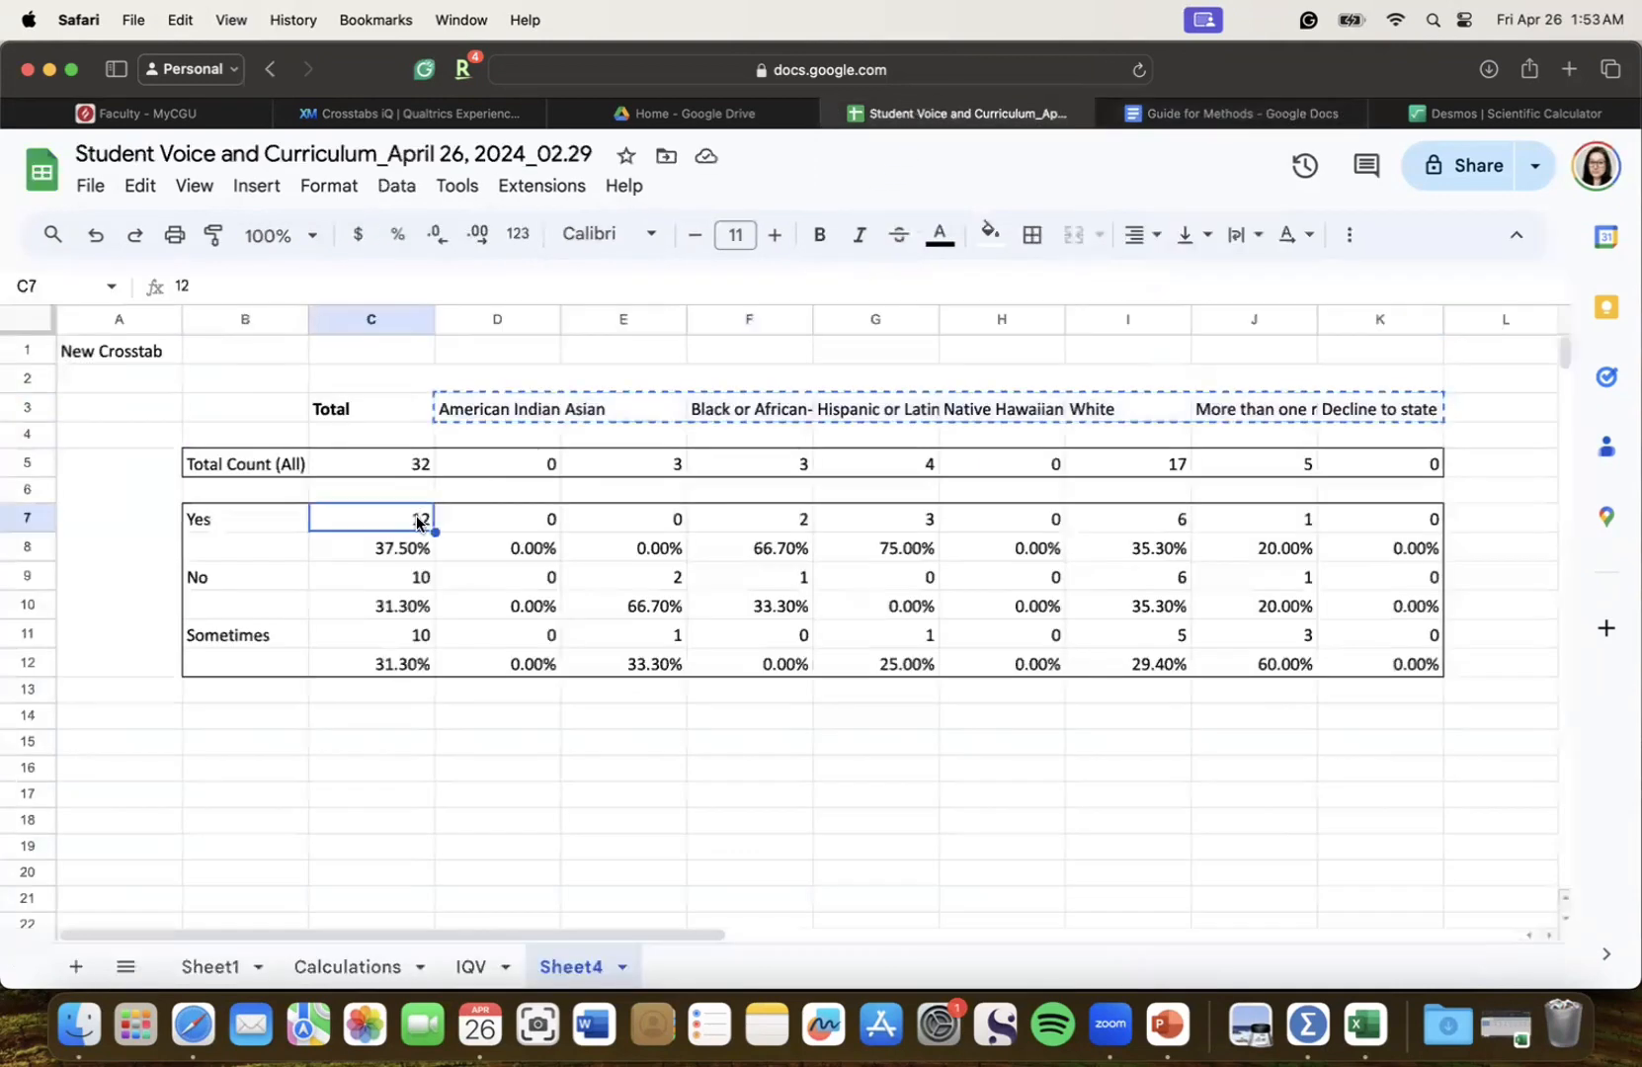
{"action": "left_click_drag", "start_coordinate": [425, 523], "coordinate": [1375, 663]}
{"action": "key", "text": "super+c"}
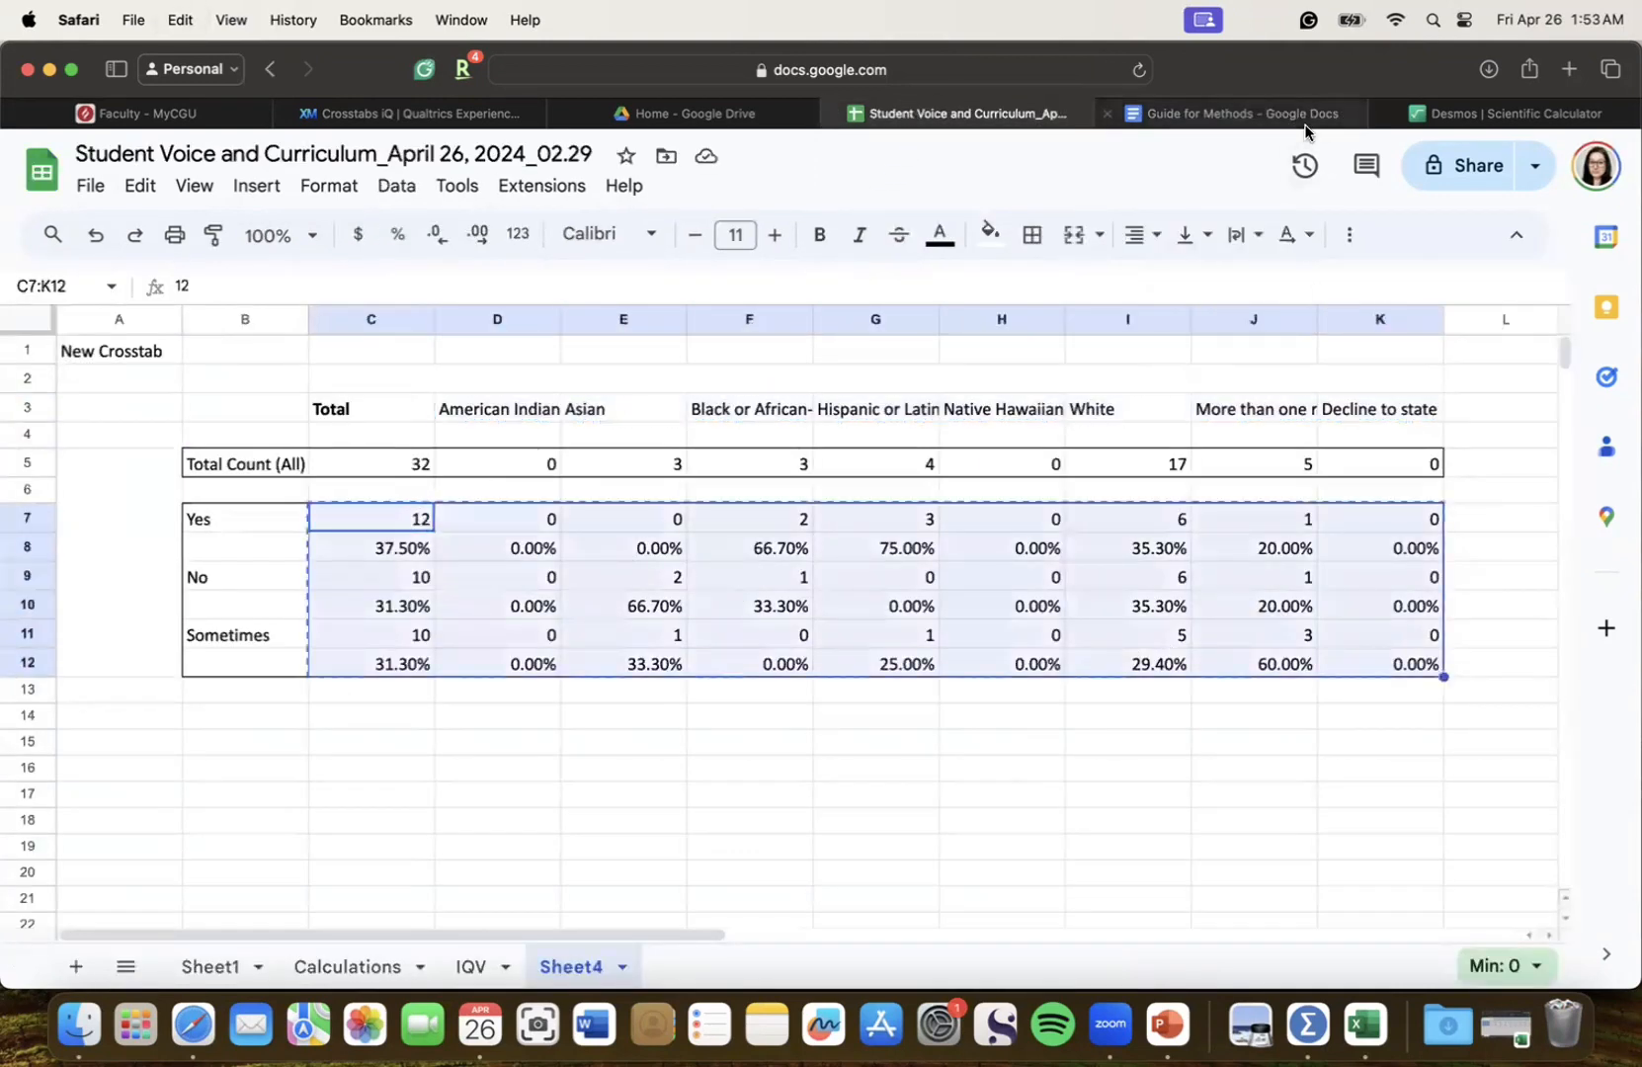
{"action": "left_click", "coordinate": [1269, 113]}
{"action": "left_click_drag", "start_coordinate": [340, 576], "coordinate": [941, 800]}
{"action": "key", "text": "super+v"}
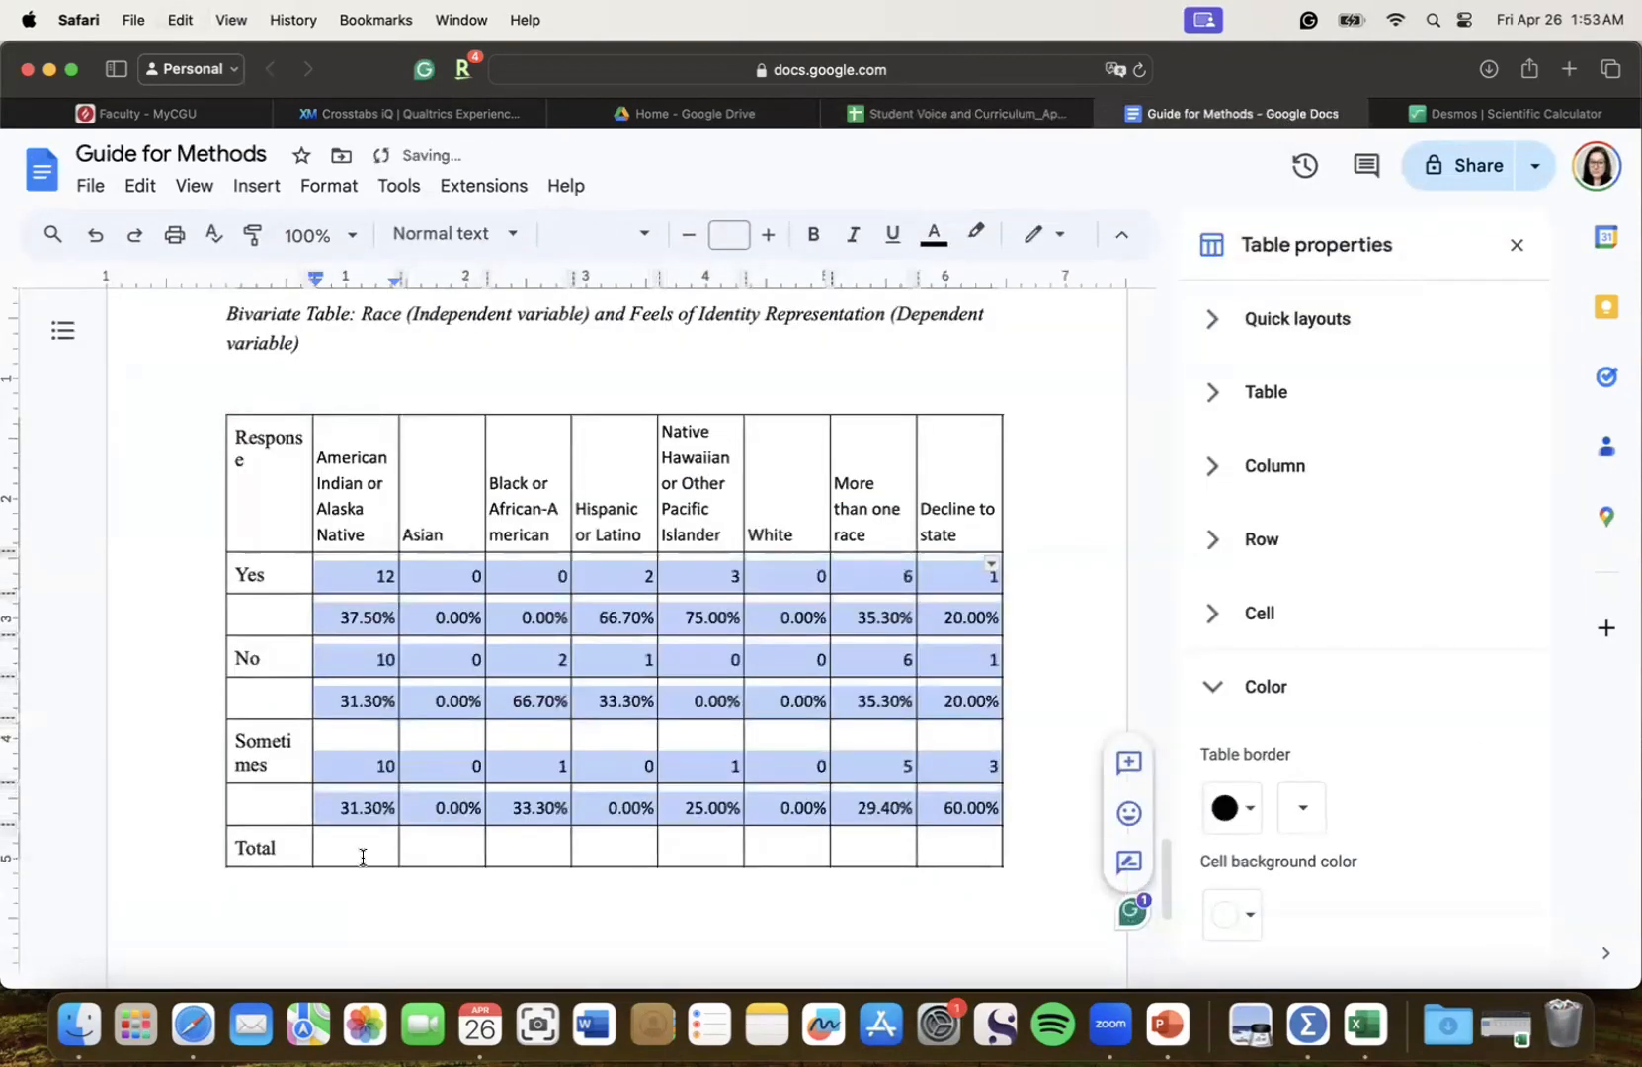
Try copying the total counts in C5:K5 of Sheet4 into the Total row of Table 5, and undo the paste
{"action": "left_click", "coordinate": [948, 112]}
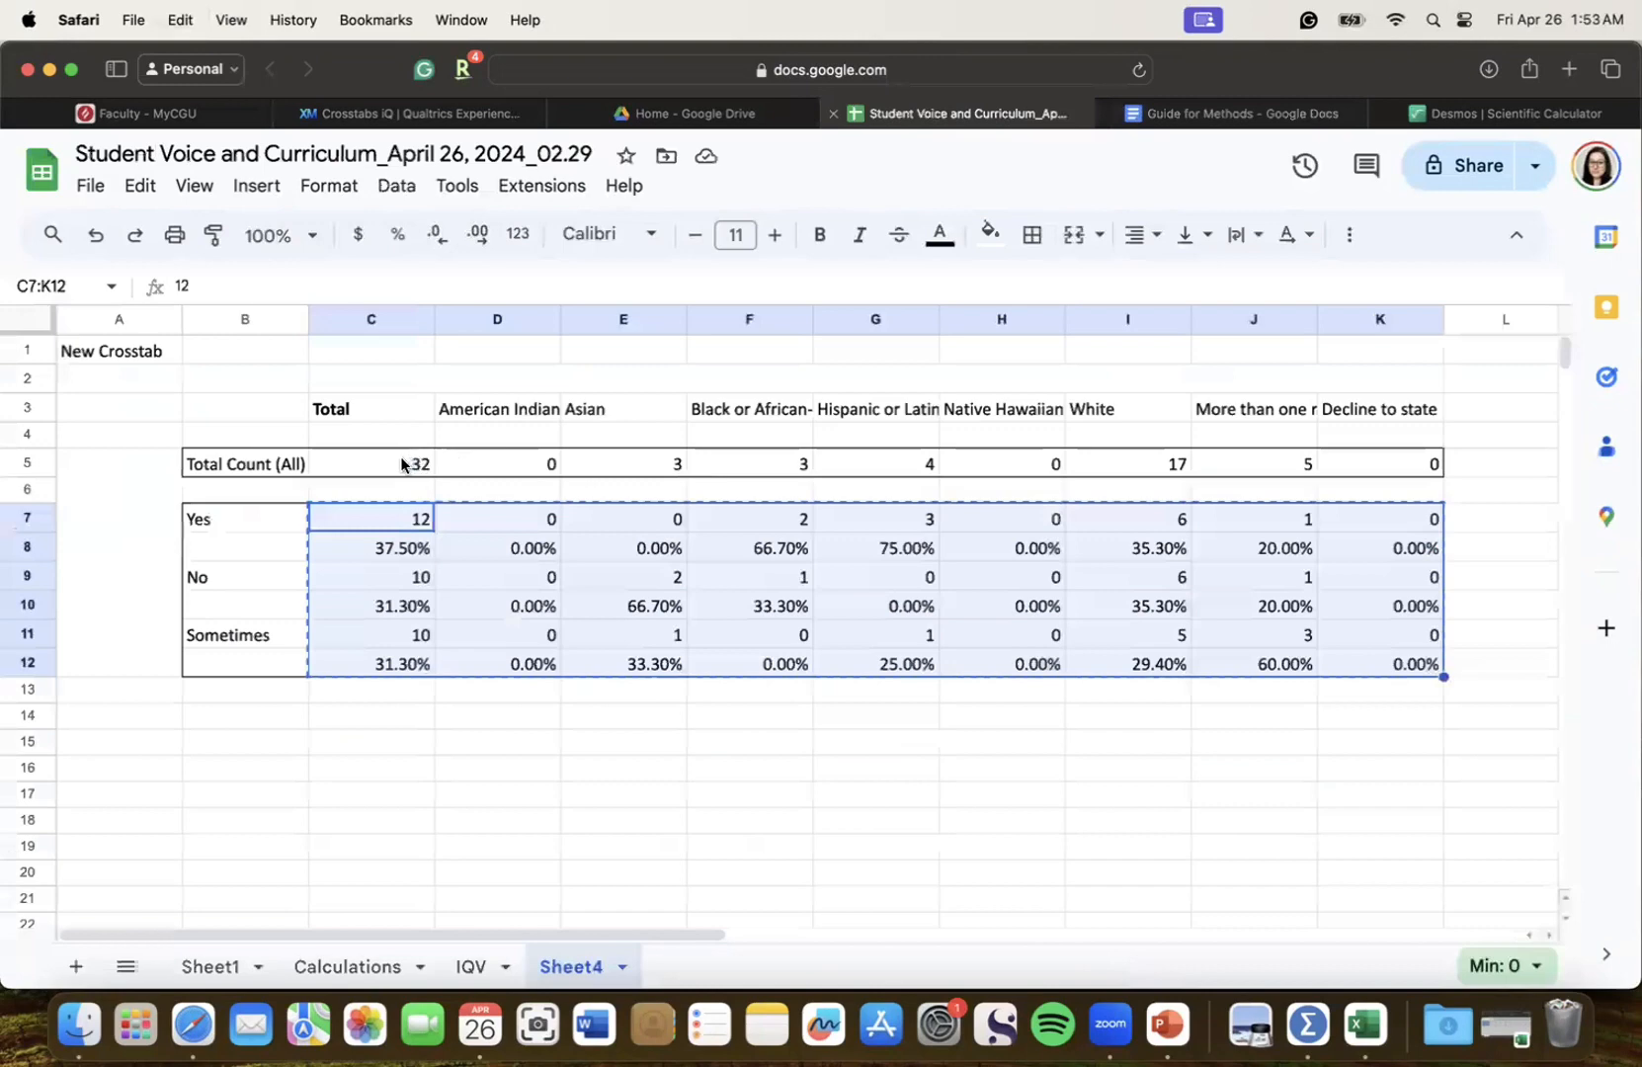
{"action": "left_click_drag", "start_coordinate": [401, 464], "coordinate": [1359, 461]}
{"action": "key", "text": "super+c"}
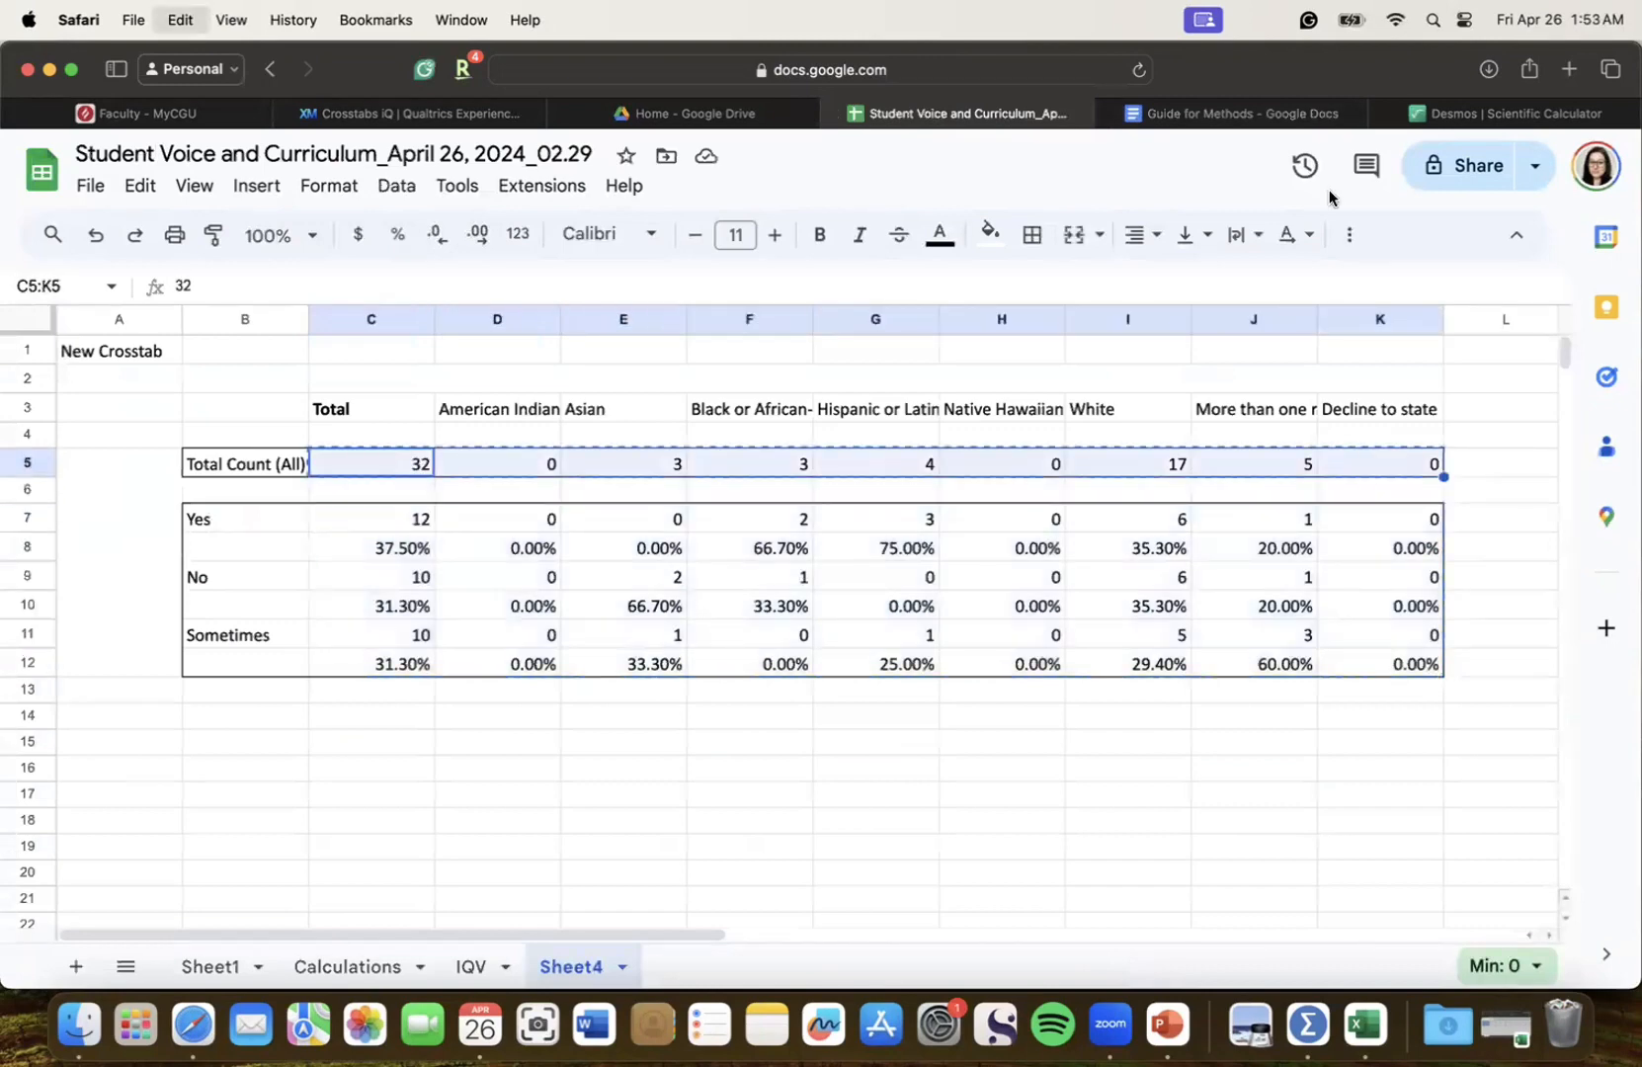
{"action": "left_click", "coordinate": [1232, 113]}
{"action": "left_click", "coordinate": [357, 835]}
{"action": "key", "text": "super+v"}
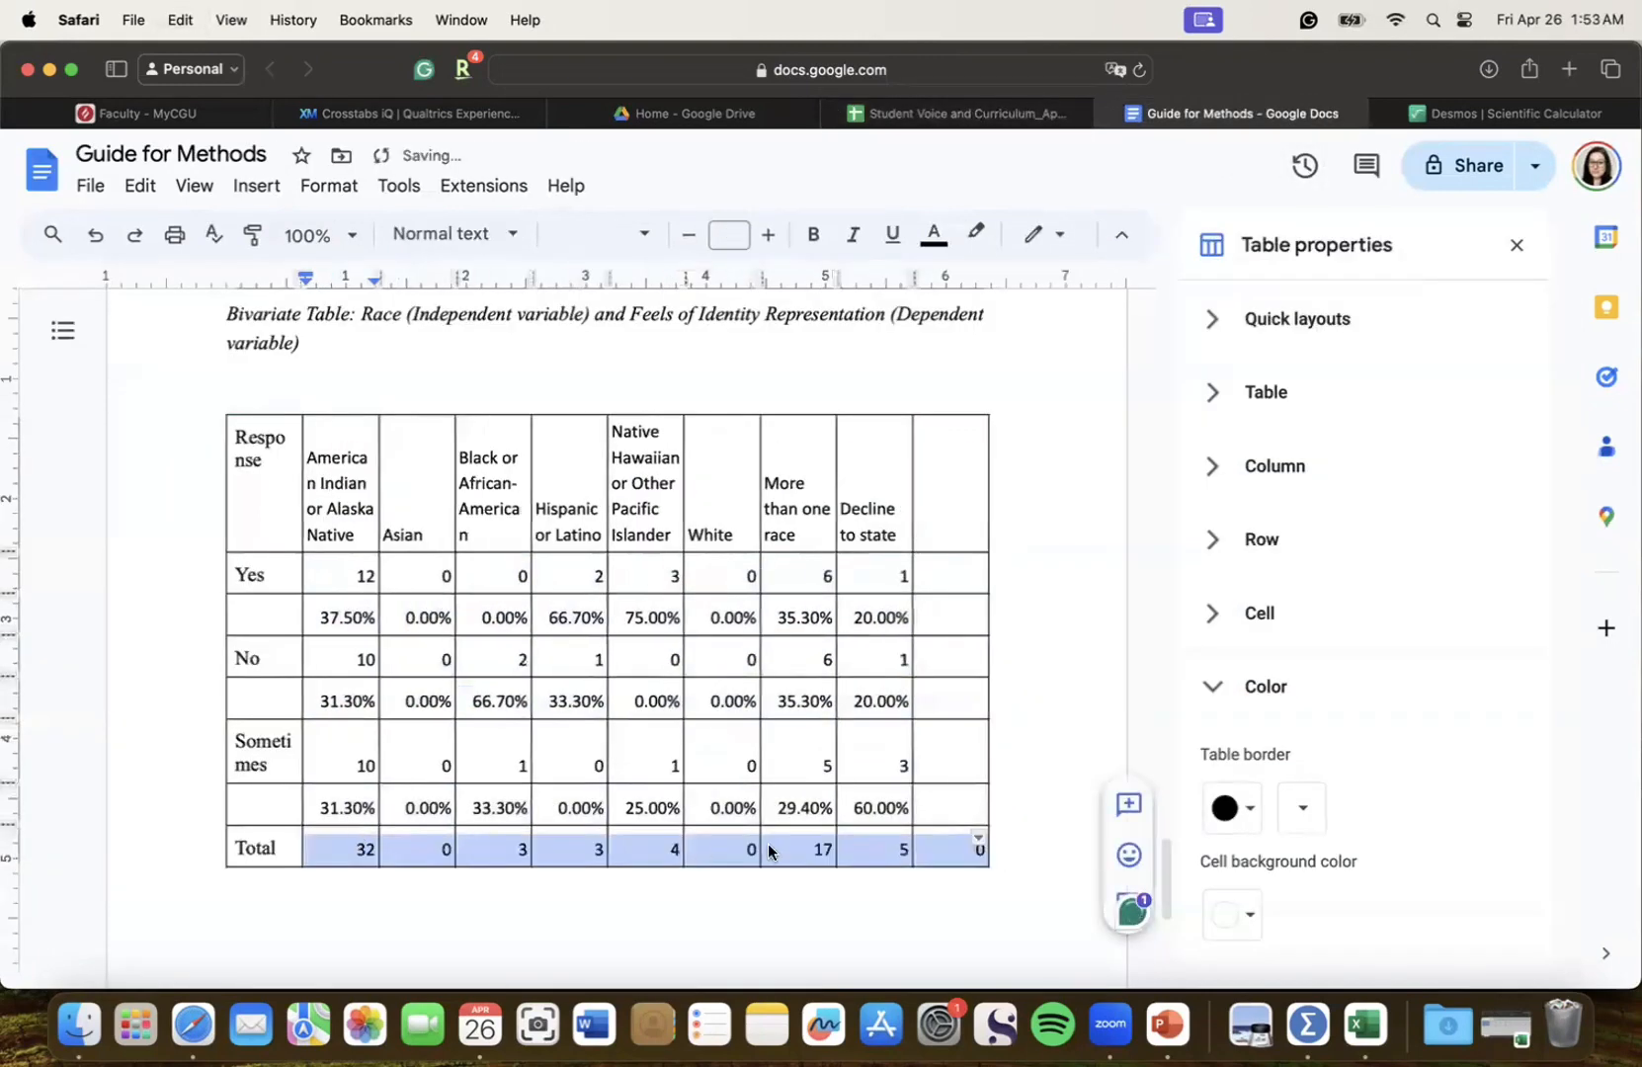
{"action": "left_click", "coordinate": [1061, 728]}
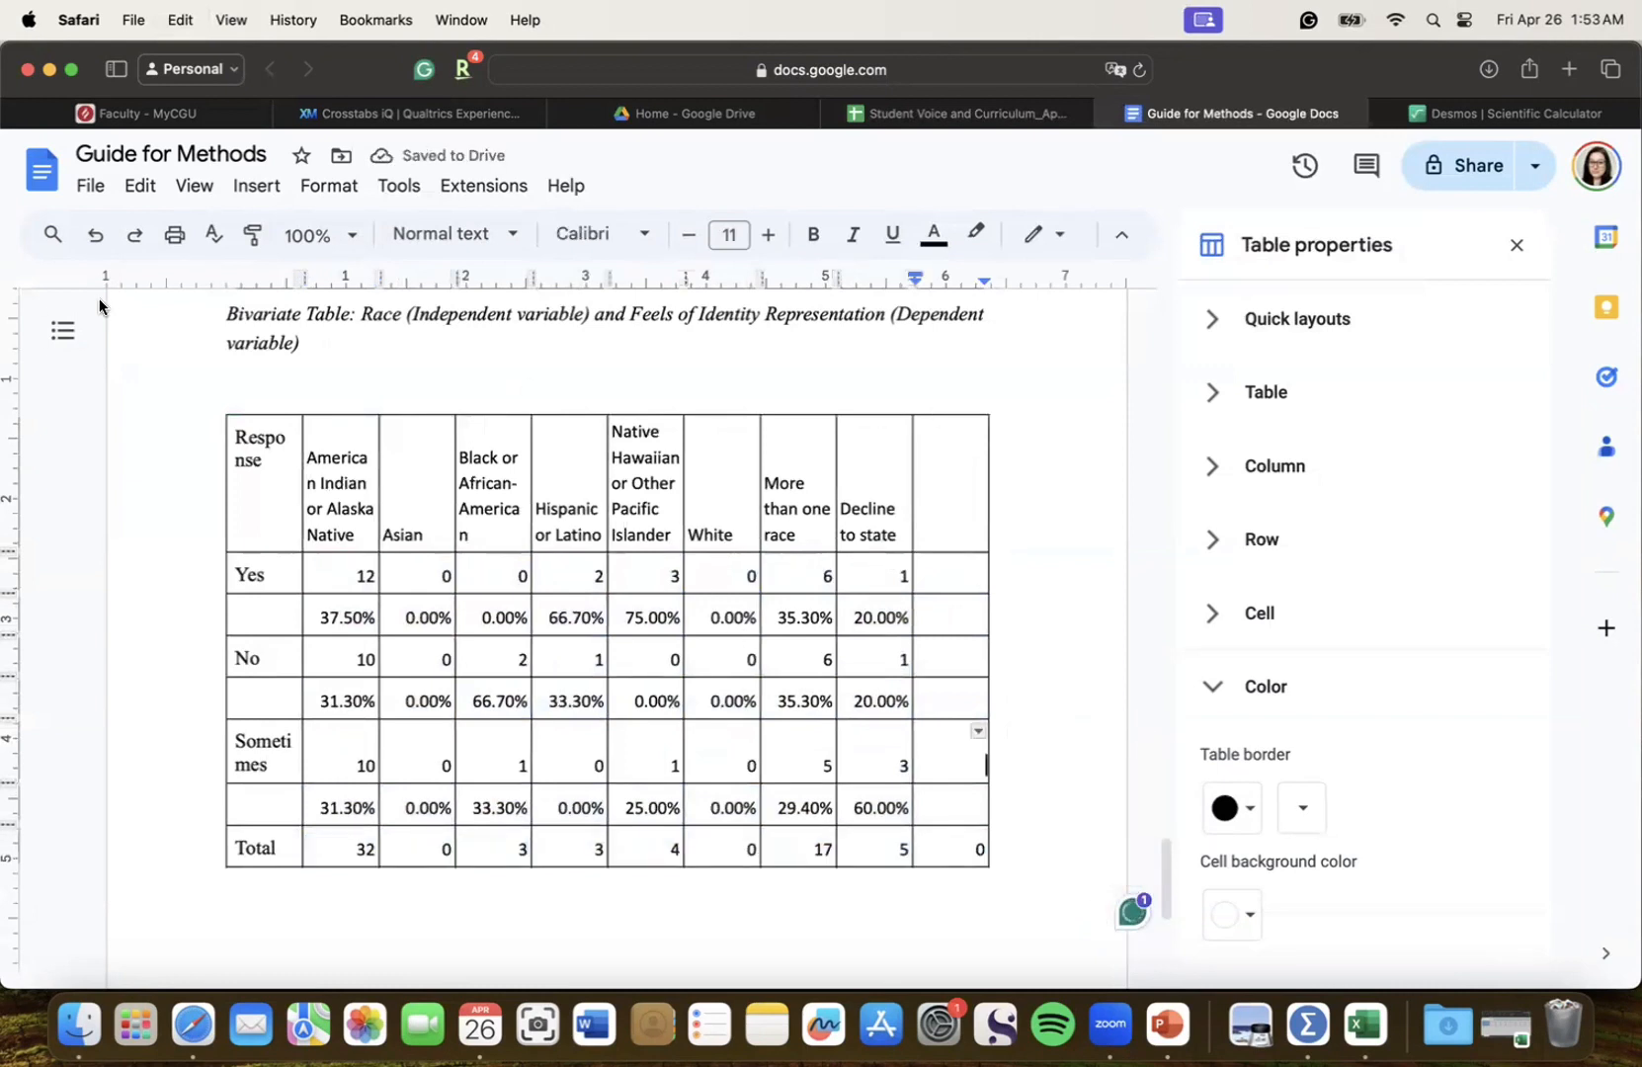
{"action": "left_click", "coordinate": [95, 234]}
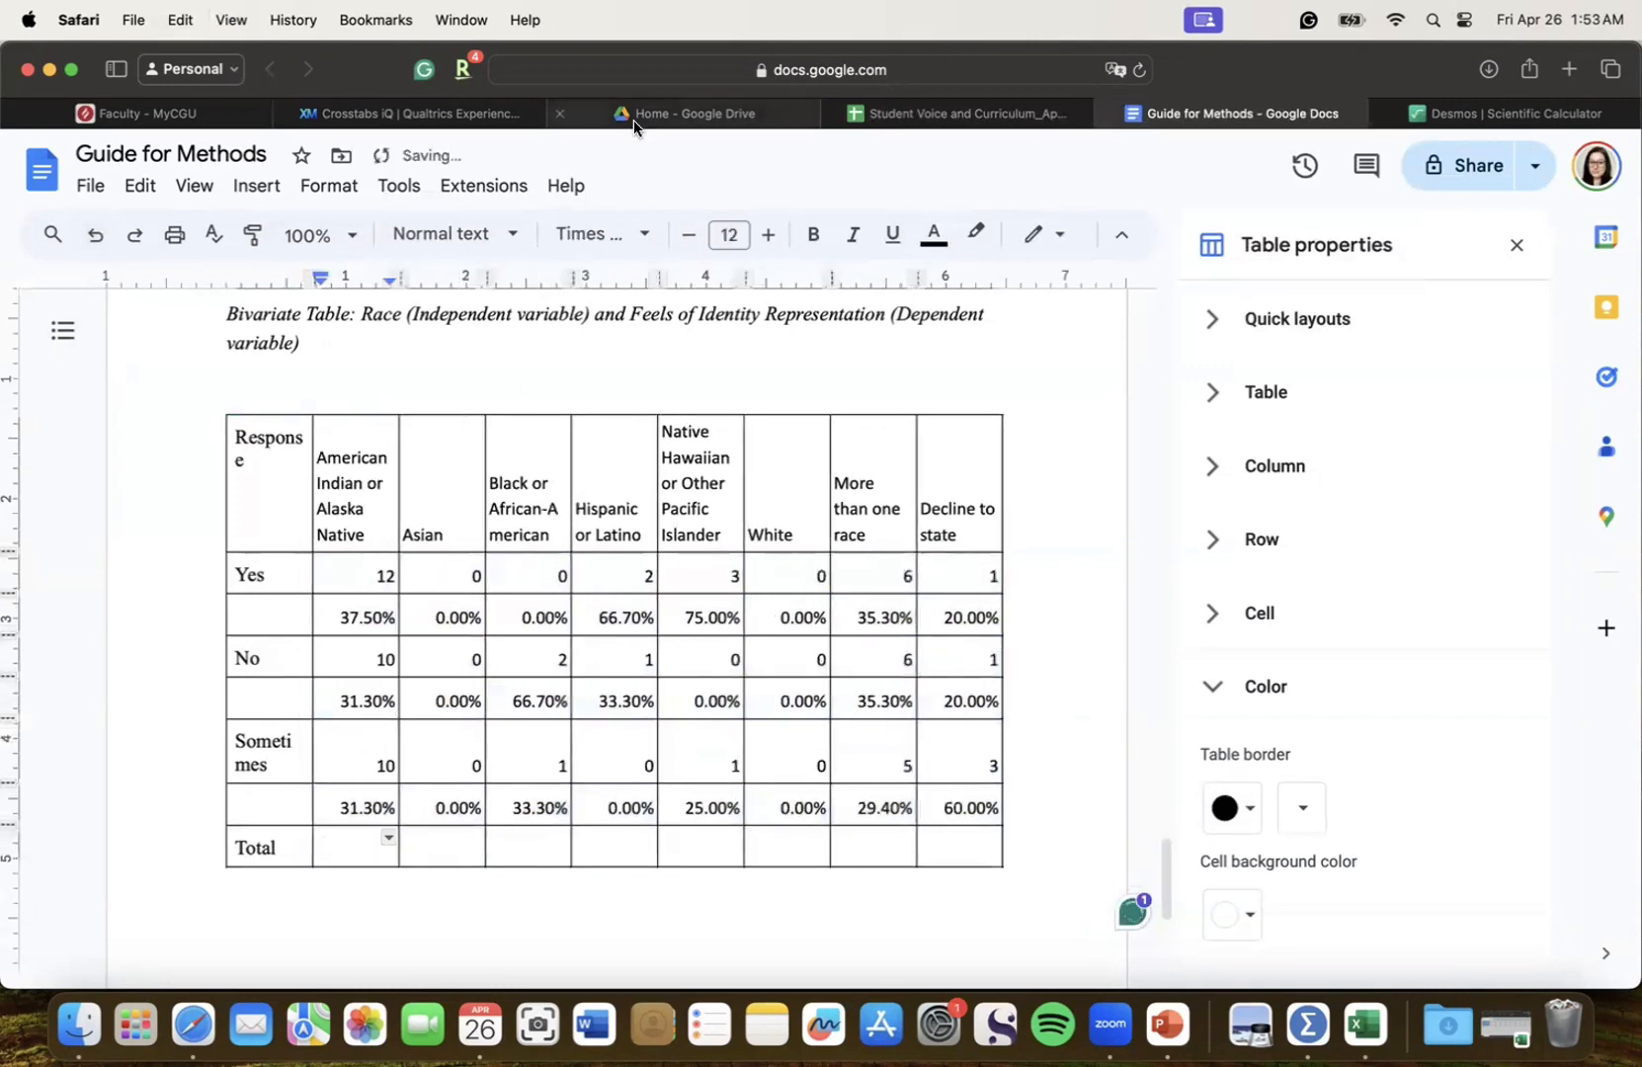
Copy the total counts in D5:K5 of Sheet4 into the Total row of Table 5, starting beside "Total"
{"action": "left_click", "coordinate": [988, 114]}
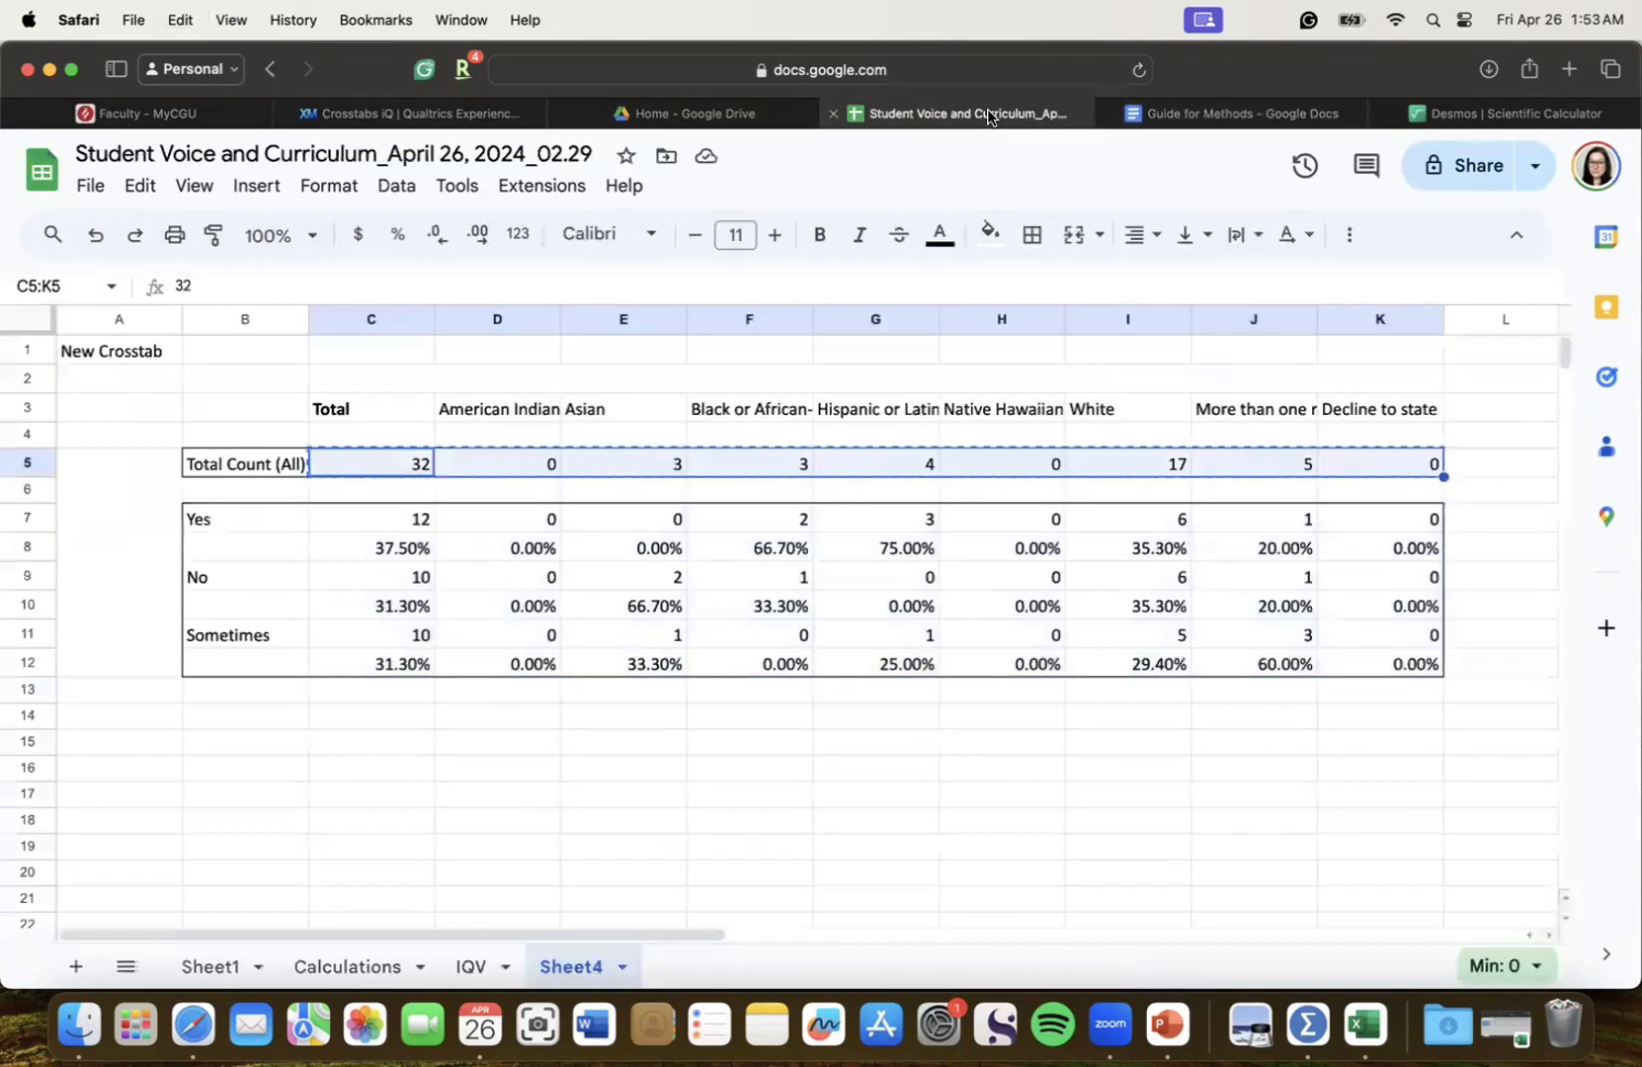
{"action": "left_click", "coordinate": [436, 524]}
{"action": "left_click_drag", "start_coordinate": [498, 467], "coordinate": [1376, 465]}
{"action": "left_click", "coordinate": [1210, 113]}
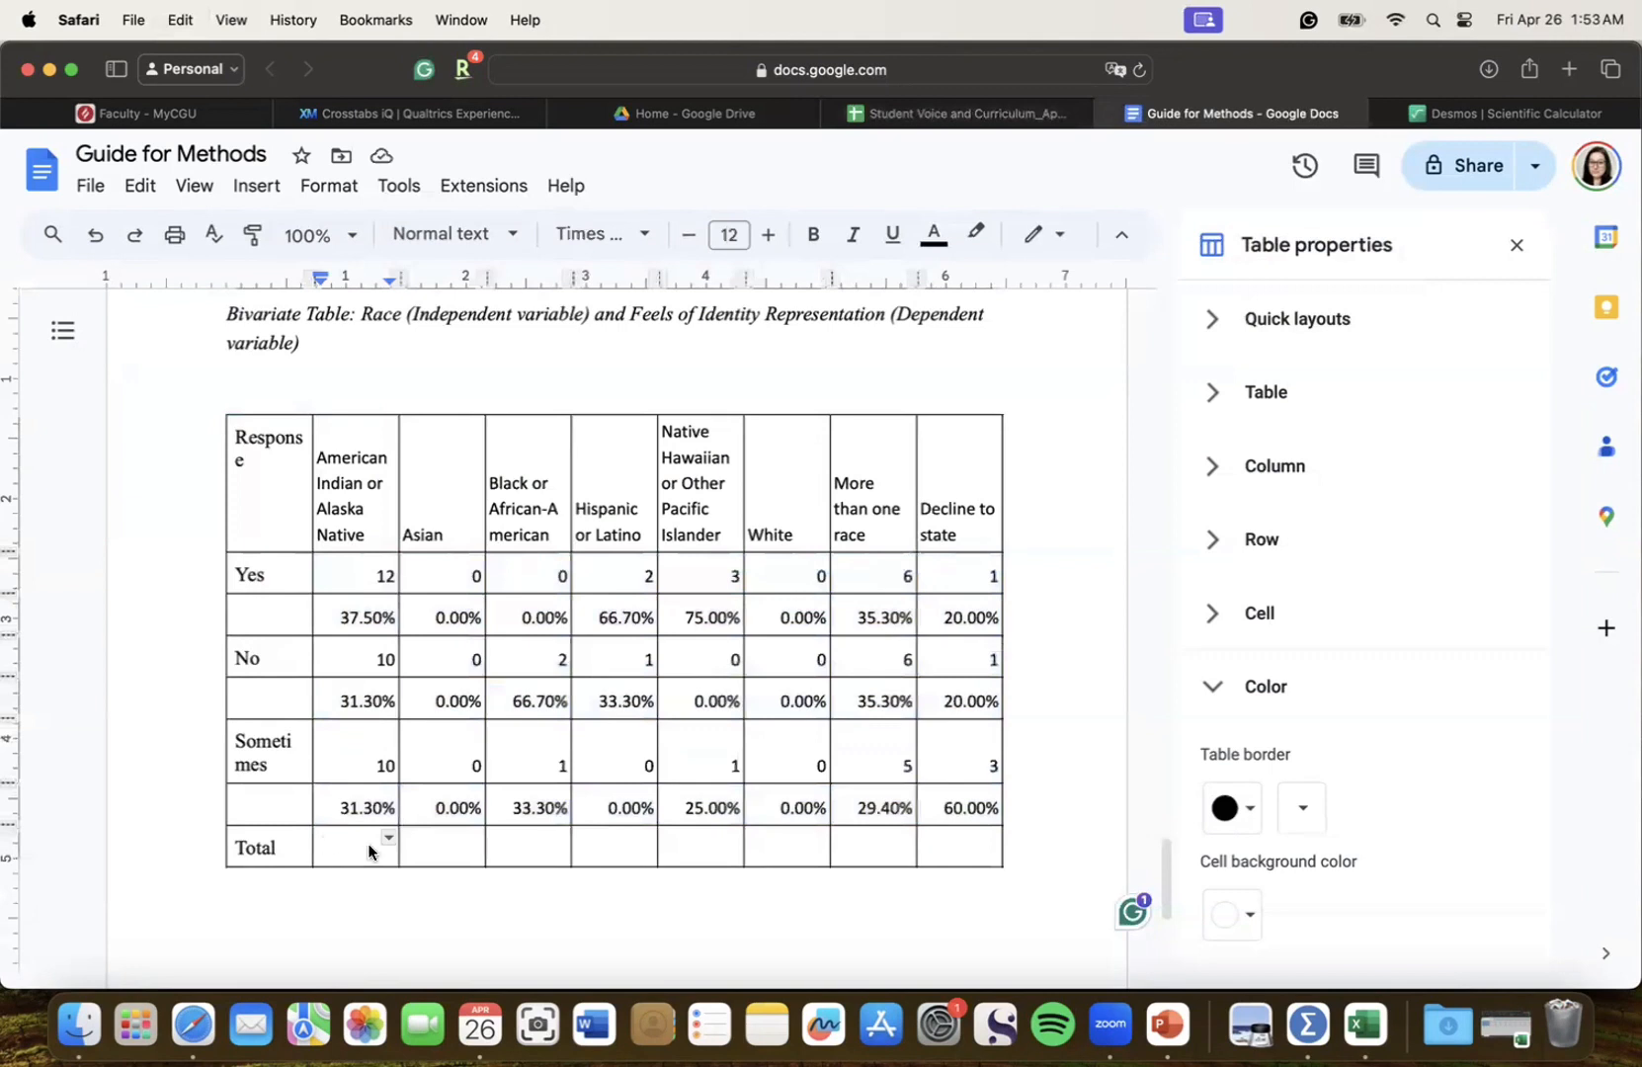
{"action": "key", "text": "super+v"}
Add an empty line below Table 5 and remove the empty line between its caption and the table
{"action": "left_click", "coordinate": [757, 908]}
{"action": "scroll", "coordinate": [757, 909], "scroll_direction": "down", "scroll_amount": 1}
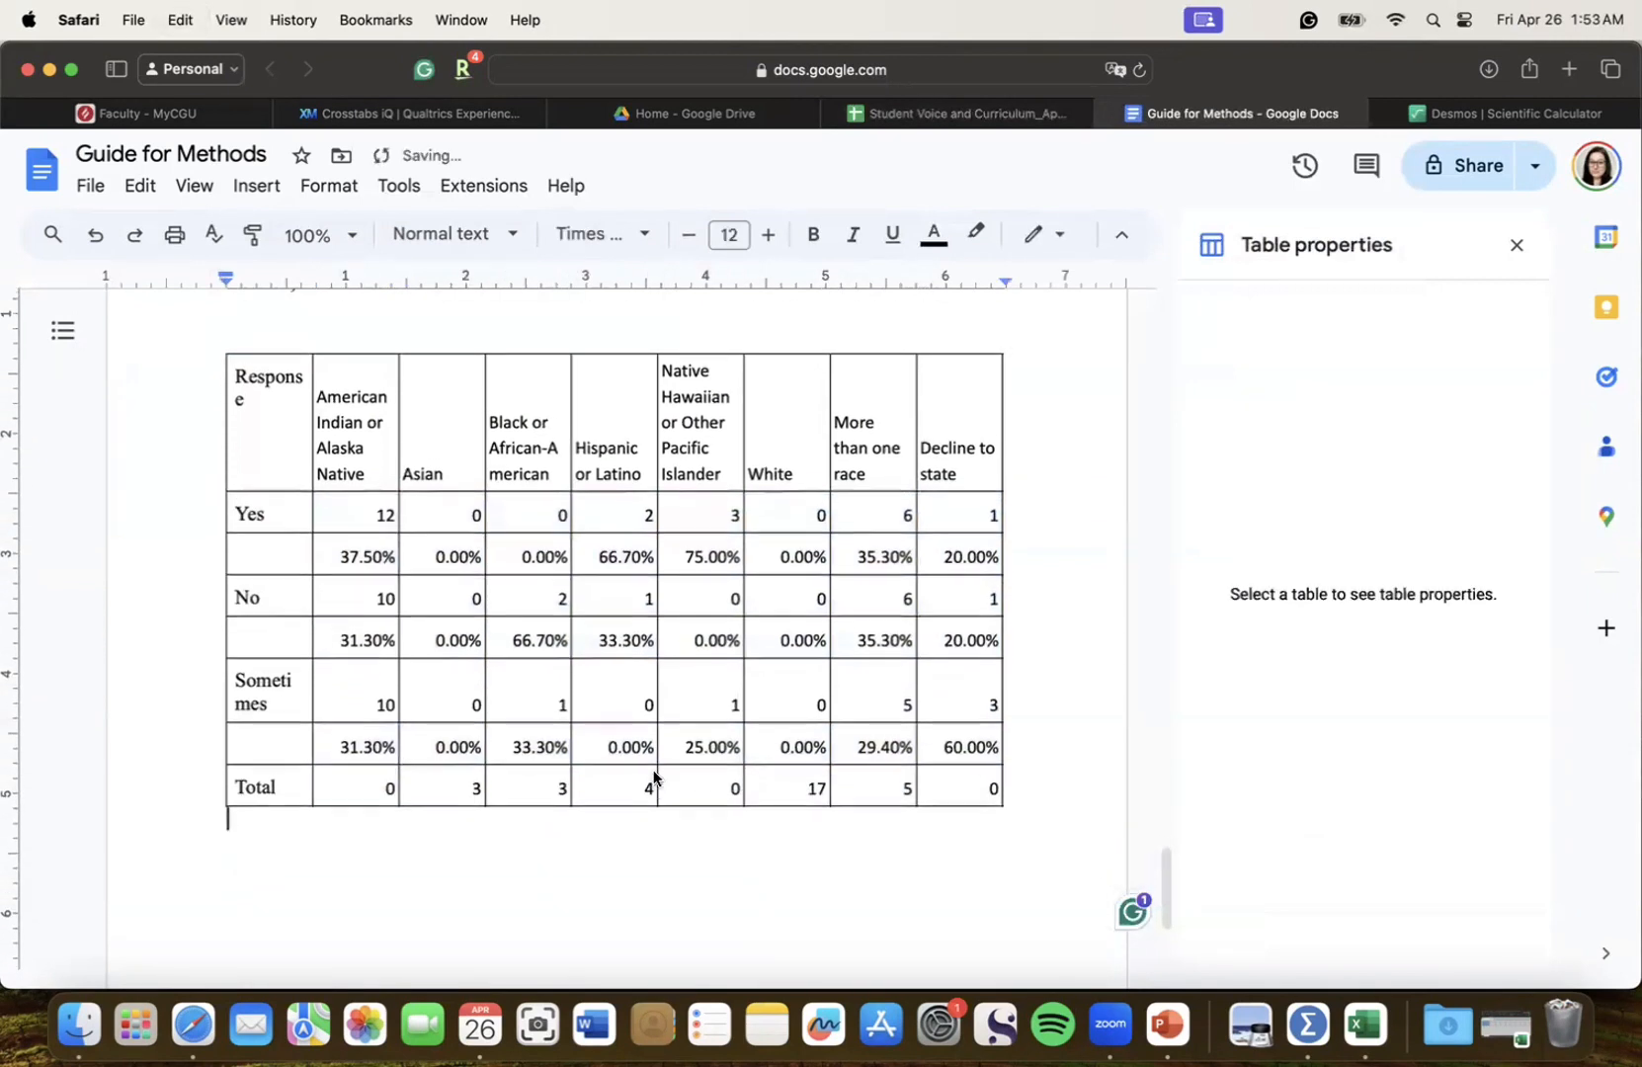
{"action": "scroll", "coordinate": [981, 802], "scroll_direction": "up", "scroll_amount": 1}
{"action": "scroll", "coordinate": [963, 805], "scroll_direction": "down", "scroll_amount": 2}
{"action": "scroll", "coordinate": [561, 875], "scroll_direction": "down", "scroll_amount": 1}
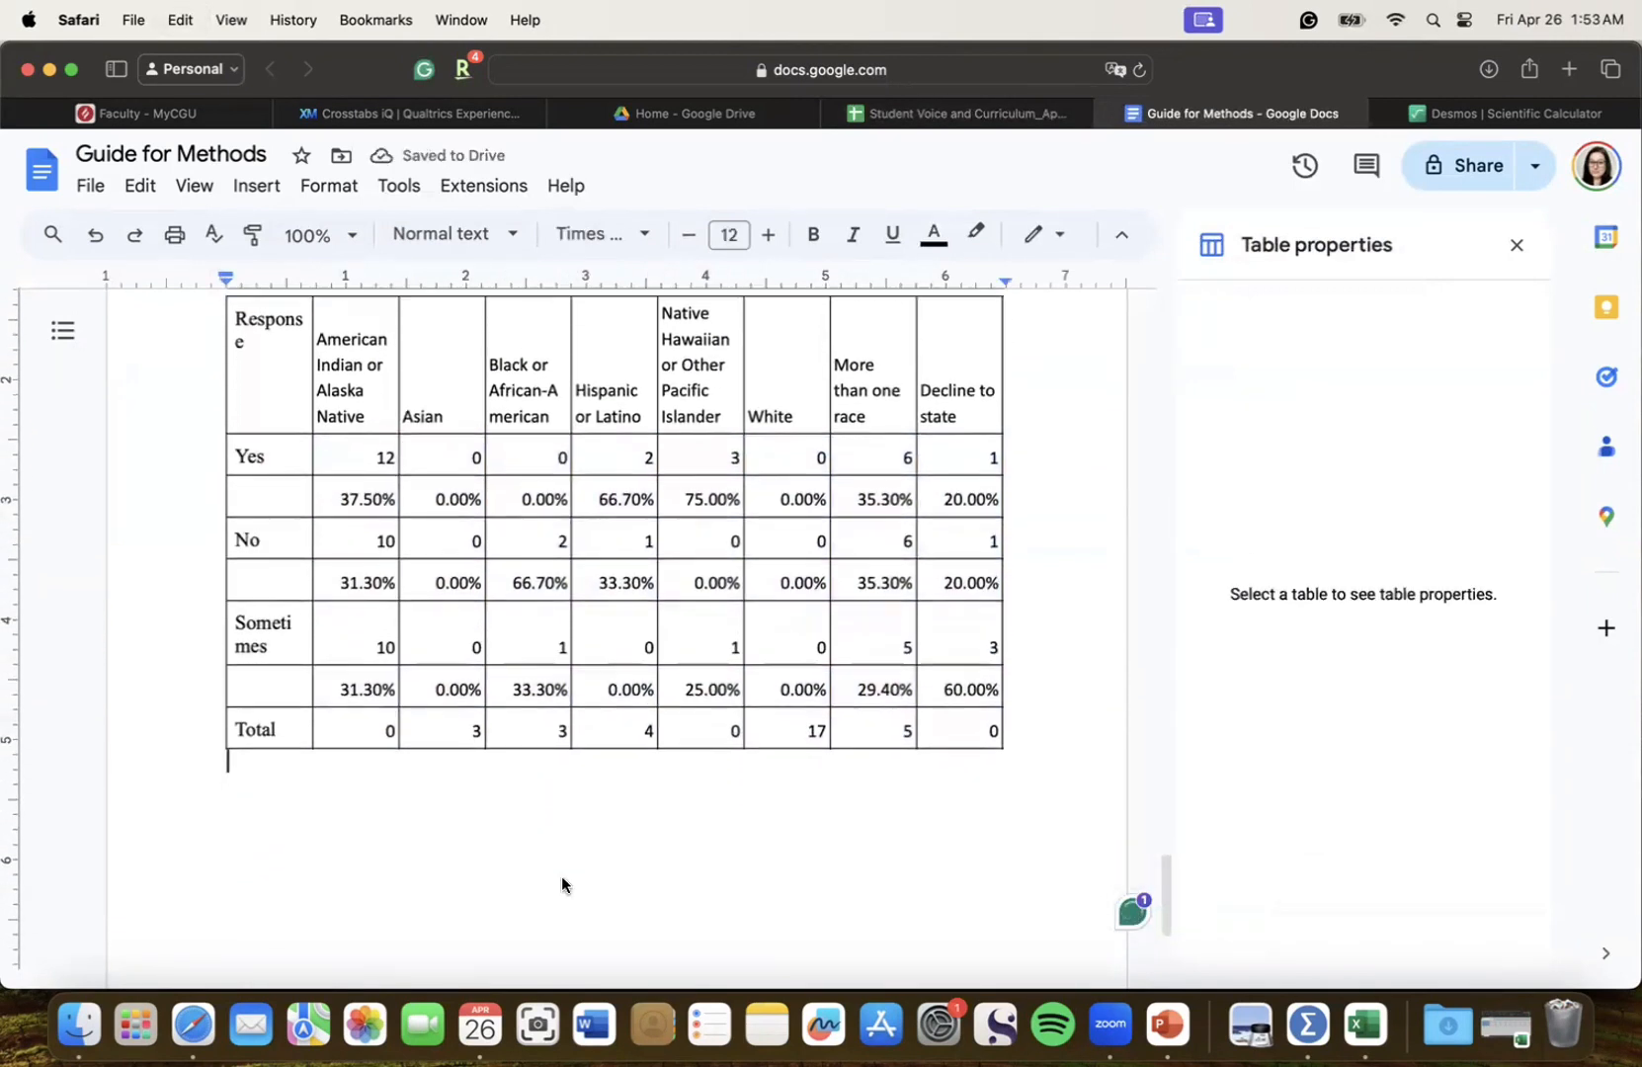
{"action": "key", "text": "Return"}
{"action": "scroll", "coordinate": [898, 604], "scroll_direction": "up", "scroll_amount": 3}
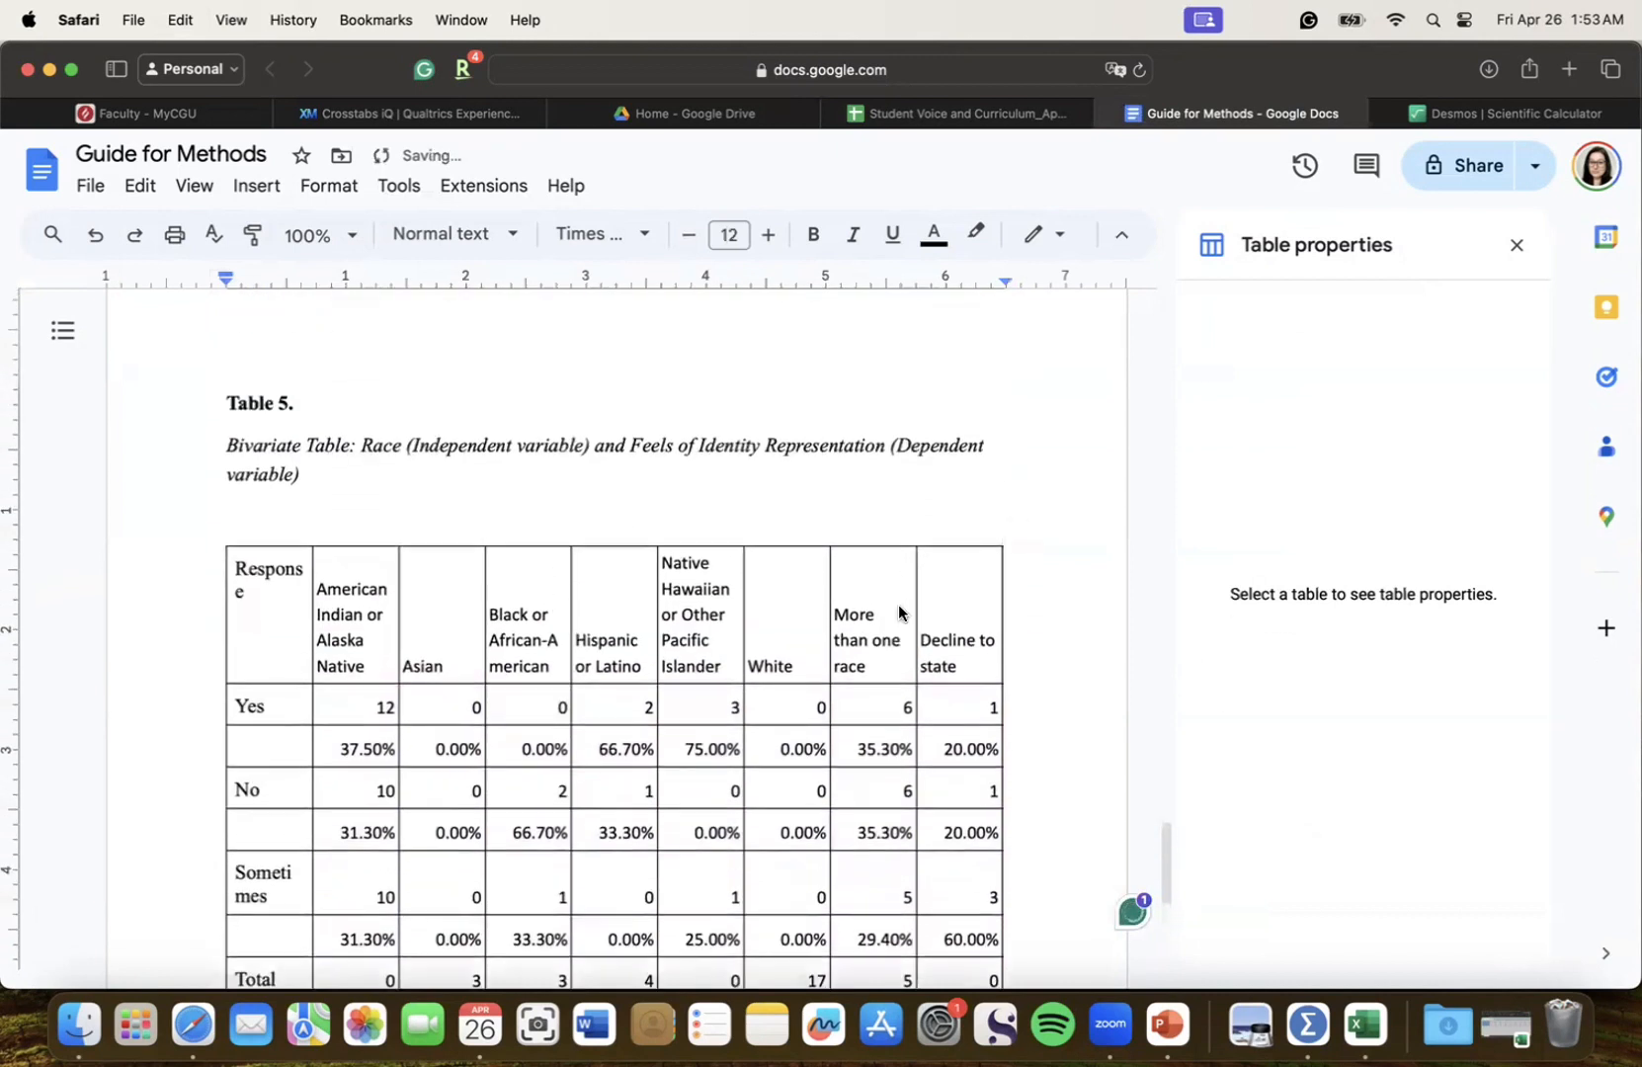
{"action": "left_click", "coordinate": [396, 513]}
{"action": "key", "text": "BackSpace"}
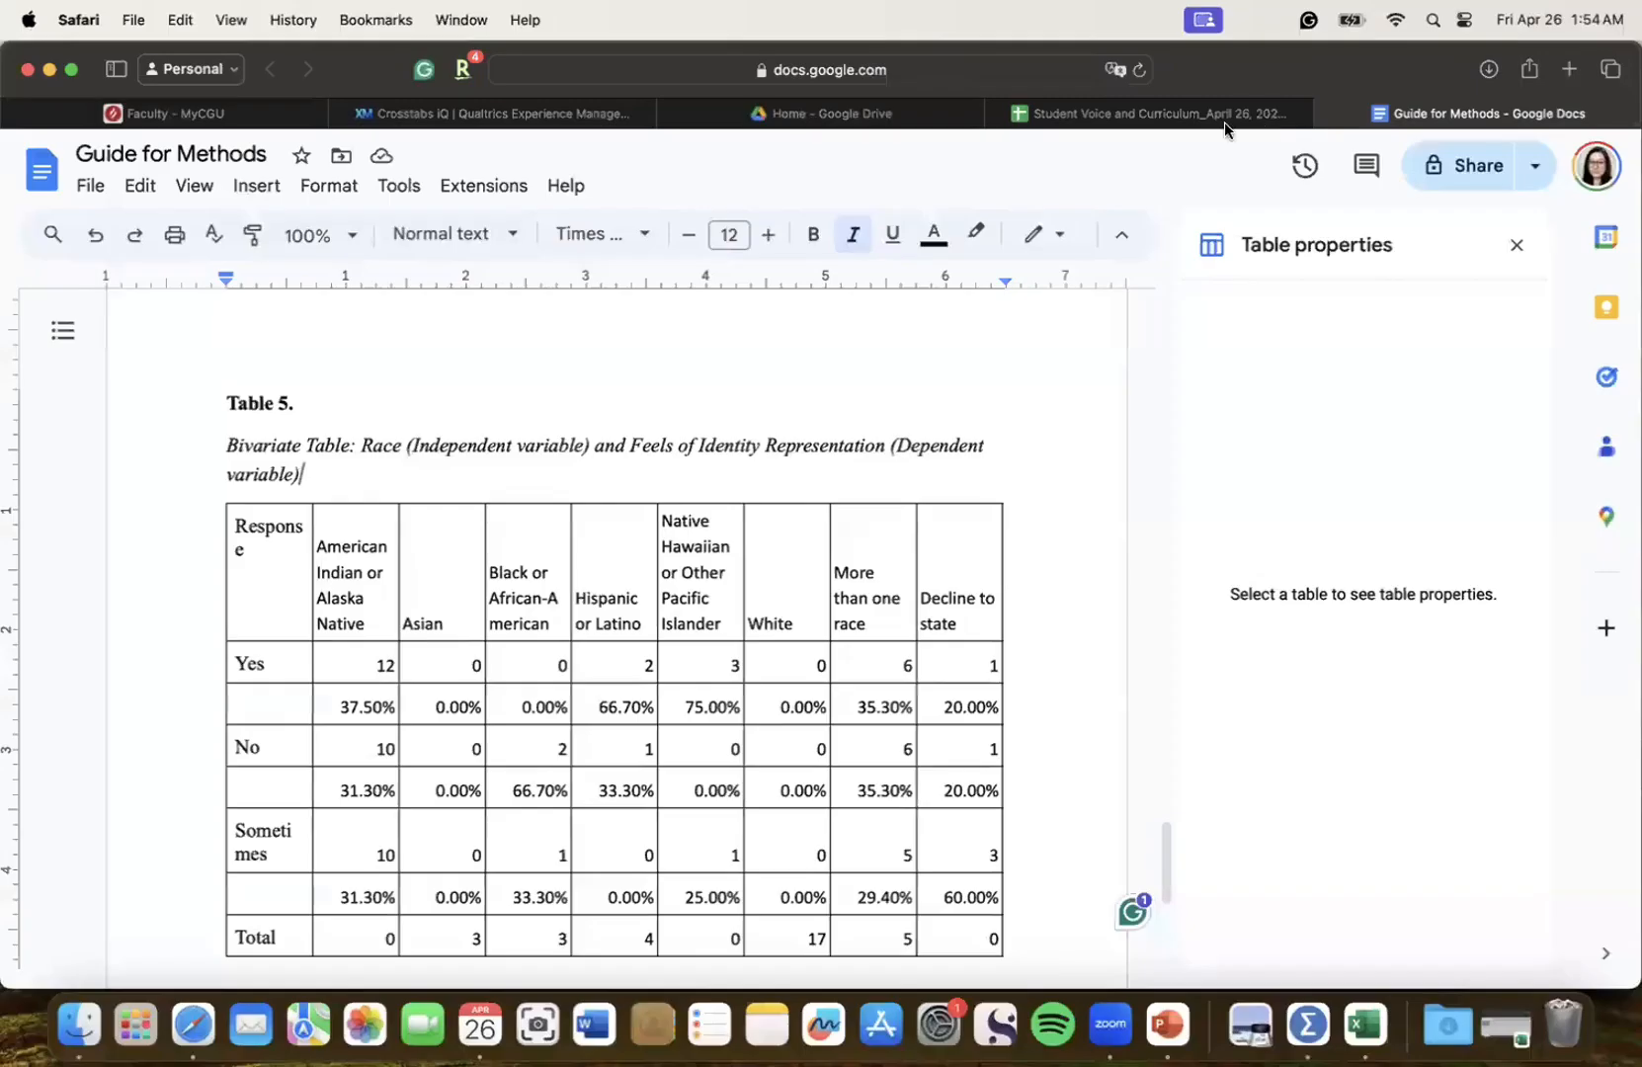
Set all text in Table 5 to Times New Roman at size 10
{"action": "left_click_drag", "start_coordinate": [224, 537], "coordinate": [983, 948]}
{"action": "left_click", "coordinate": [729, 235]}
{"action": "type", "text": "12"}
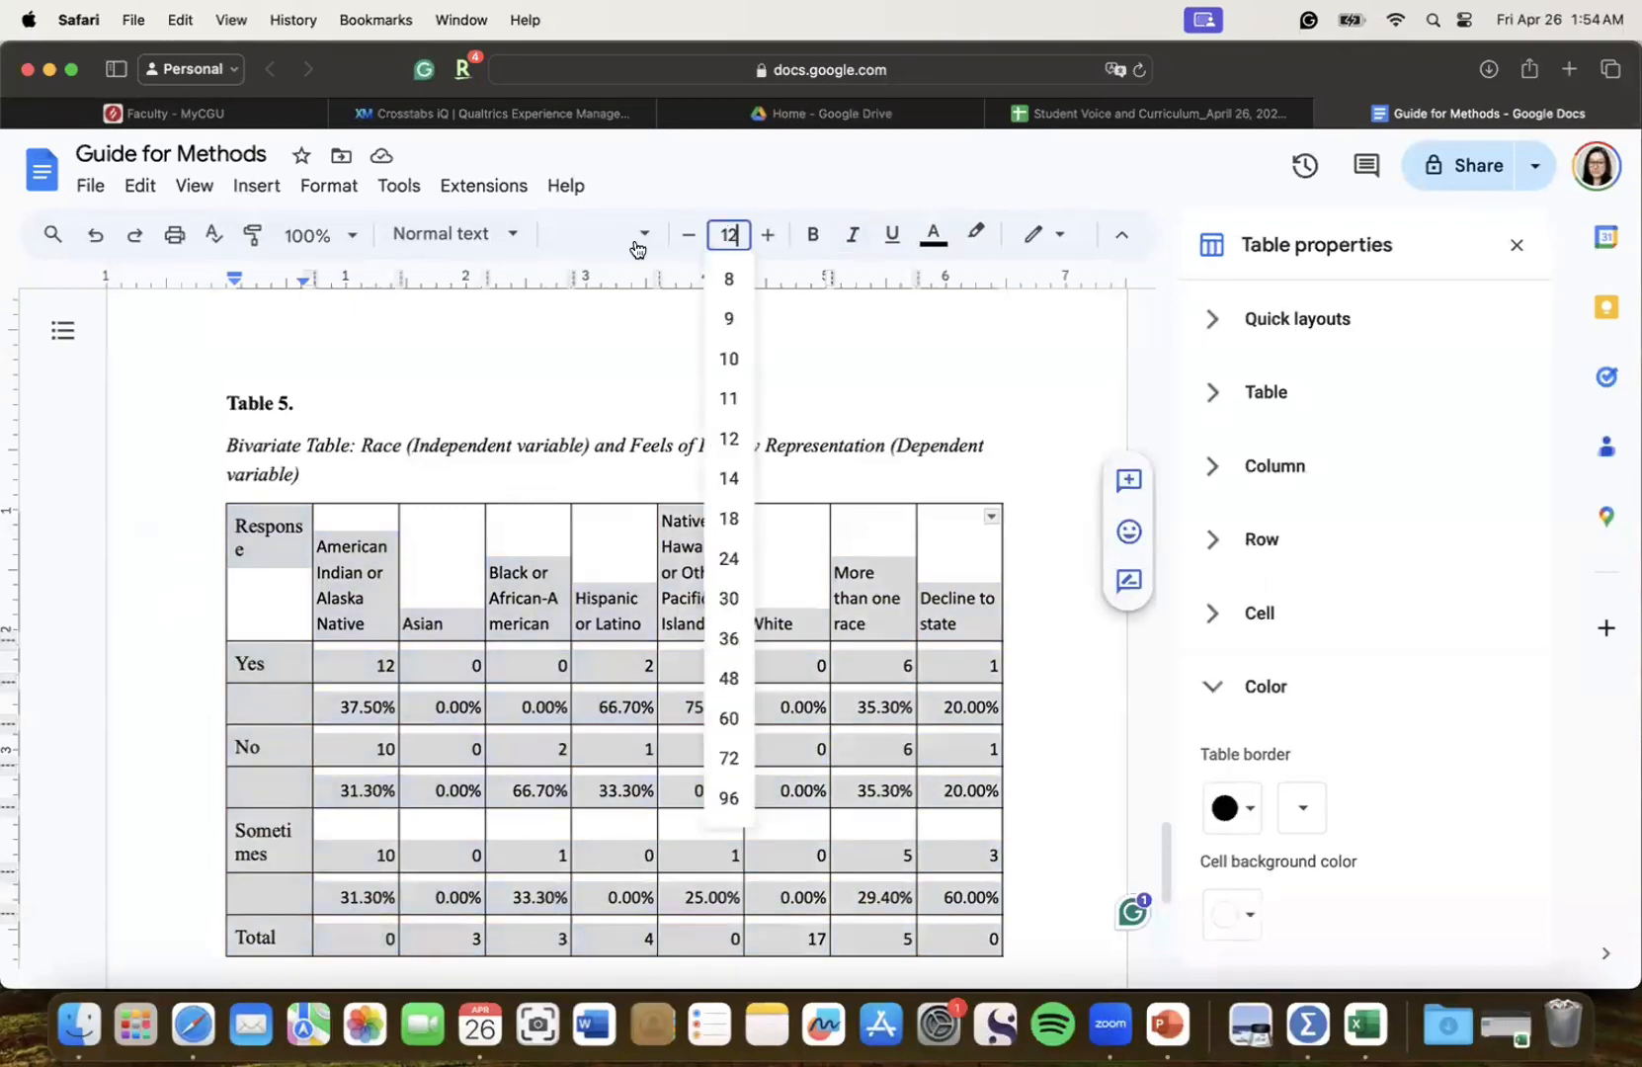
{"action": "left_click", "coordinate": [573, 246]}
{"action": "left_click", "coordinate": [611, 374]}
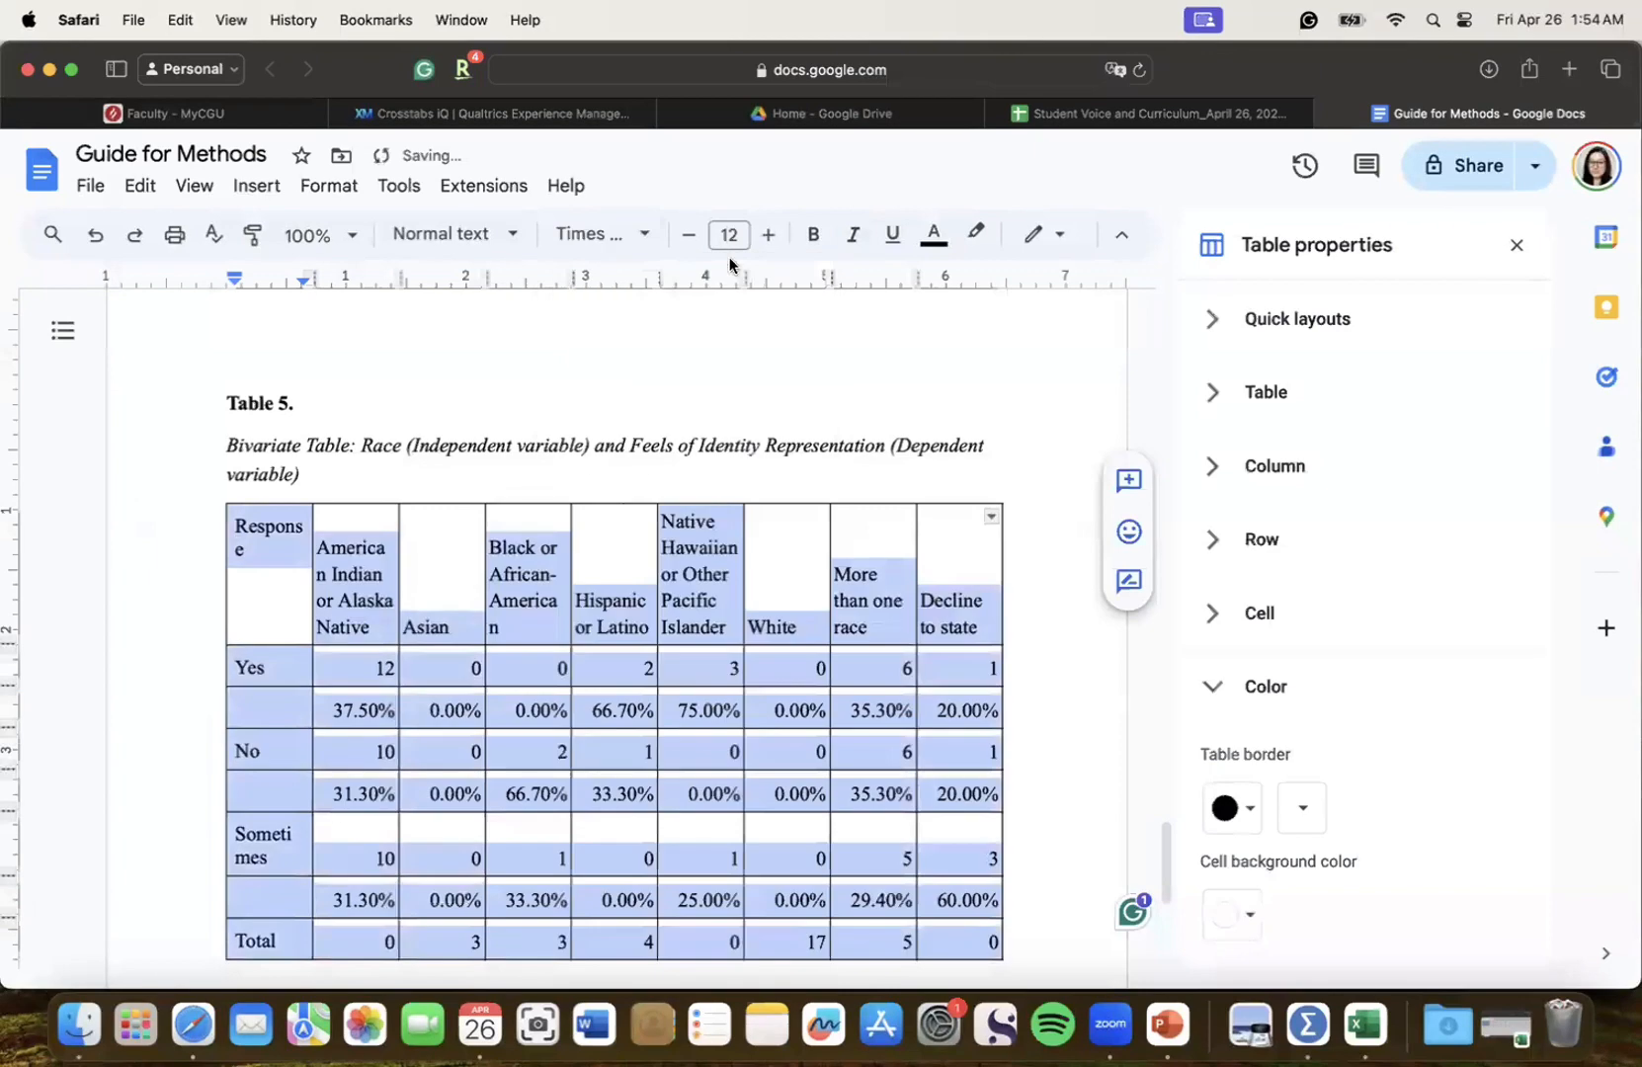
{"action": "left_click", "coordinate": [730, 234]}
{"action": "type", "text": "10"}
{"action": "key", "text": "Return"}
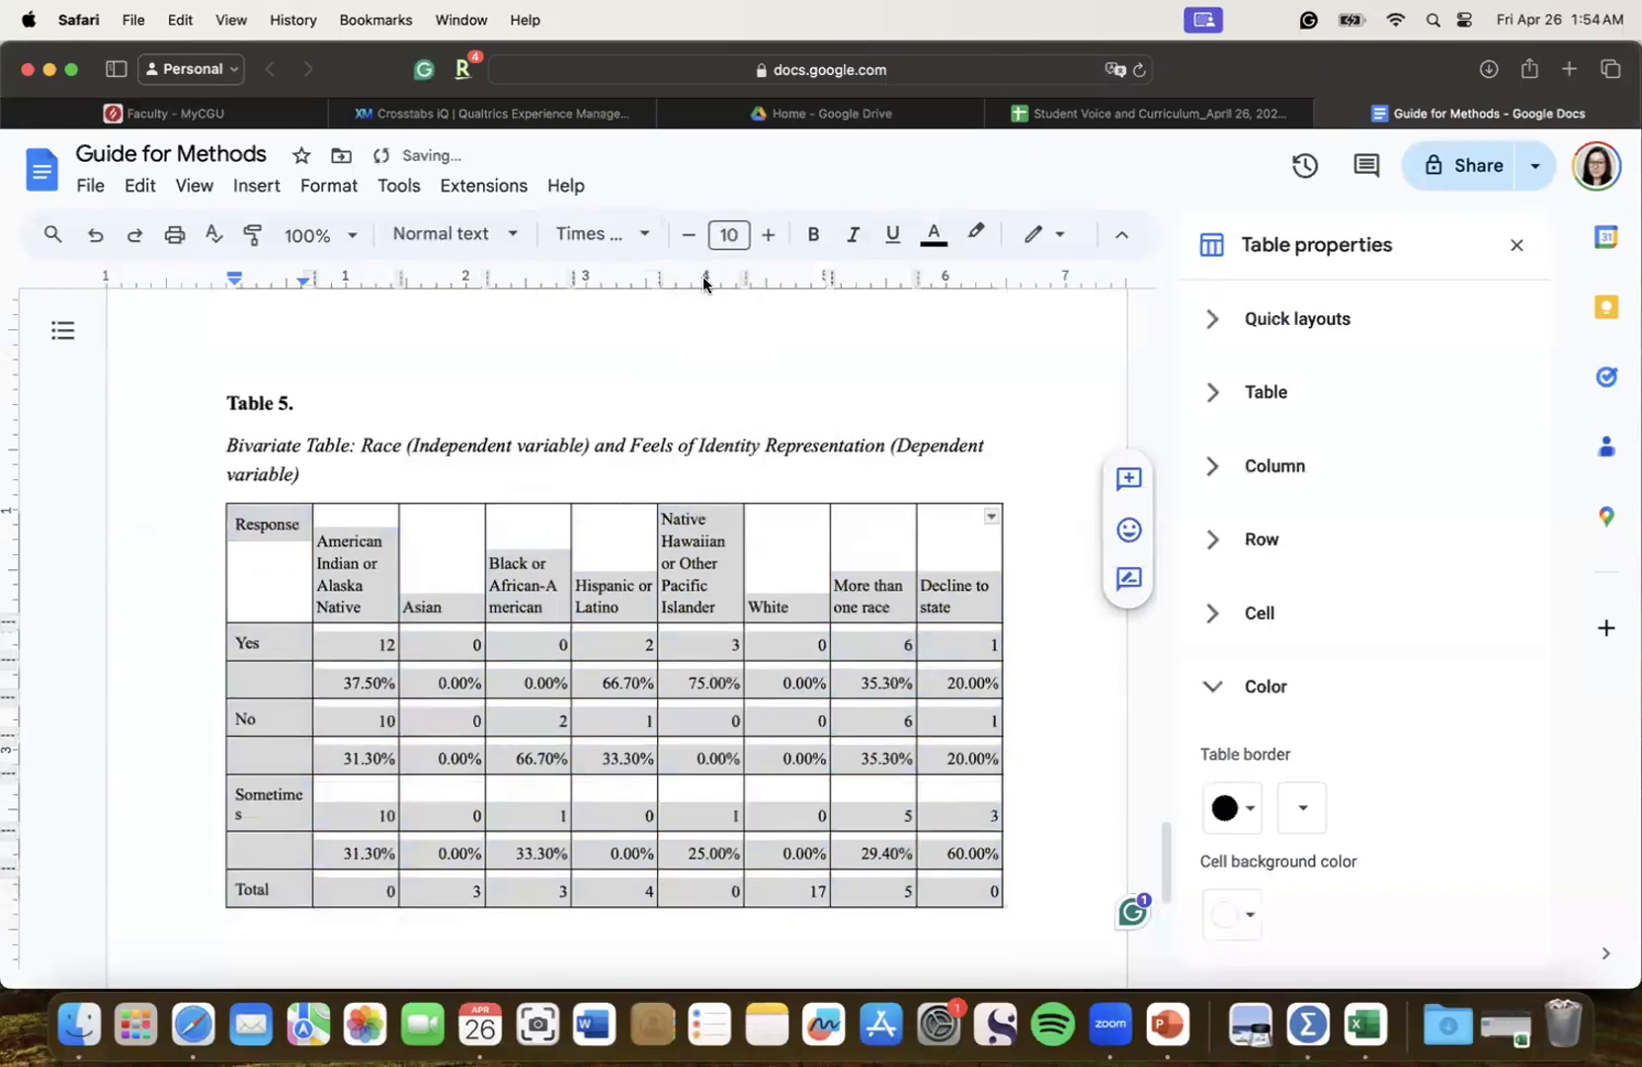
Set the vertical alignment of Table 5's header row cells to Top
{"action": "left_click", "coordinate": [344, 539]}
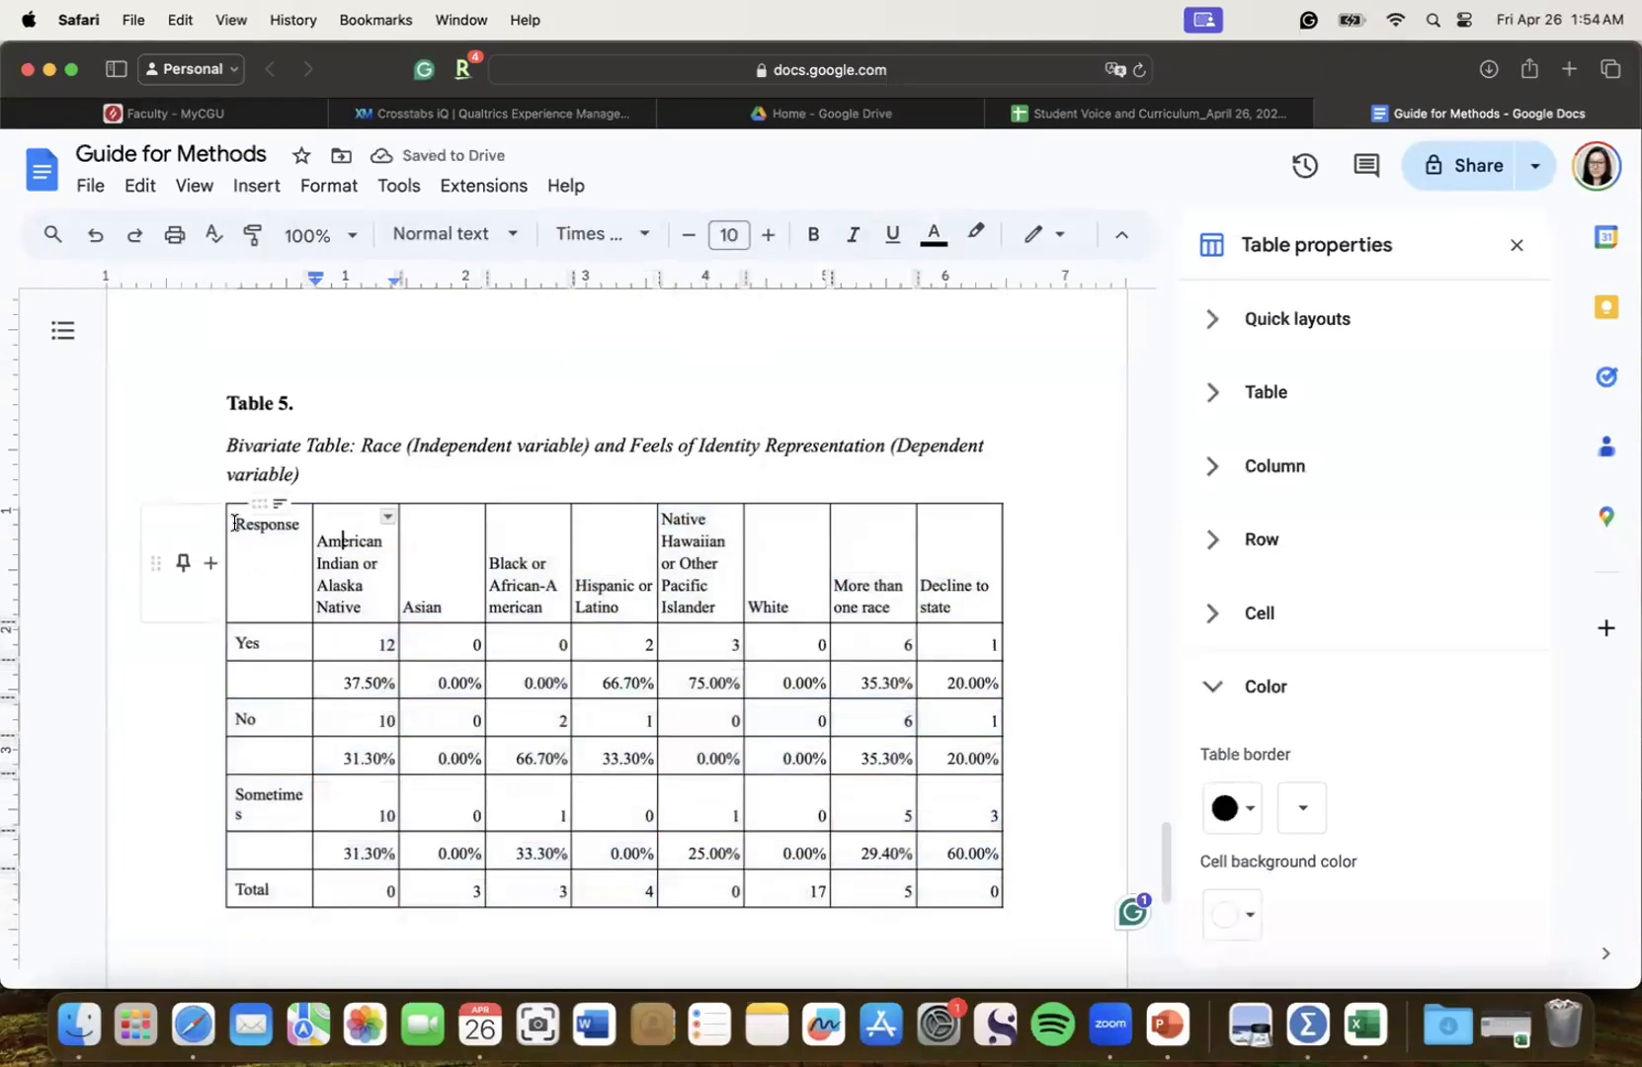
{"action": "left_click_drag", "start_coordinate": [233, 521], "coordinate": [988, 602]}
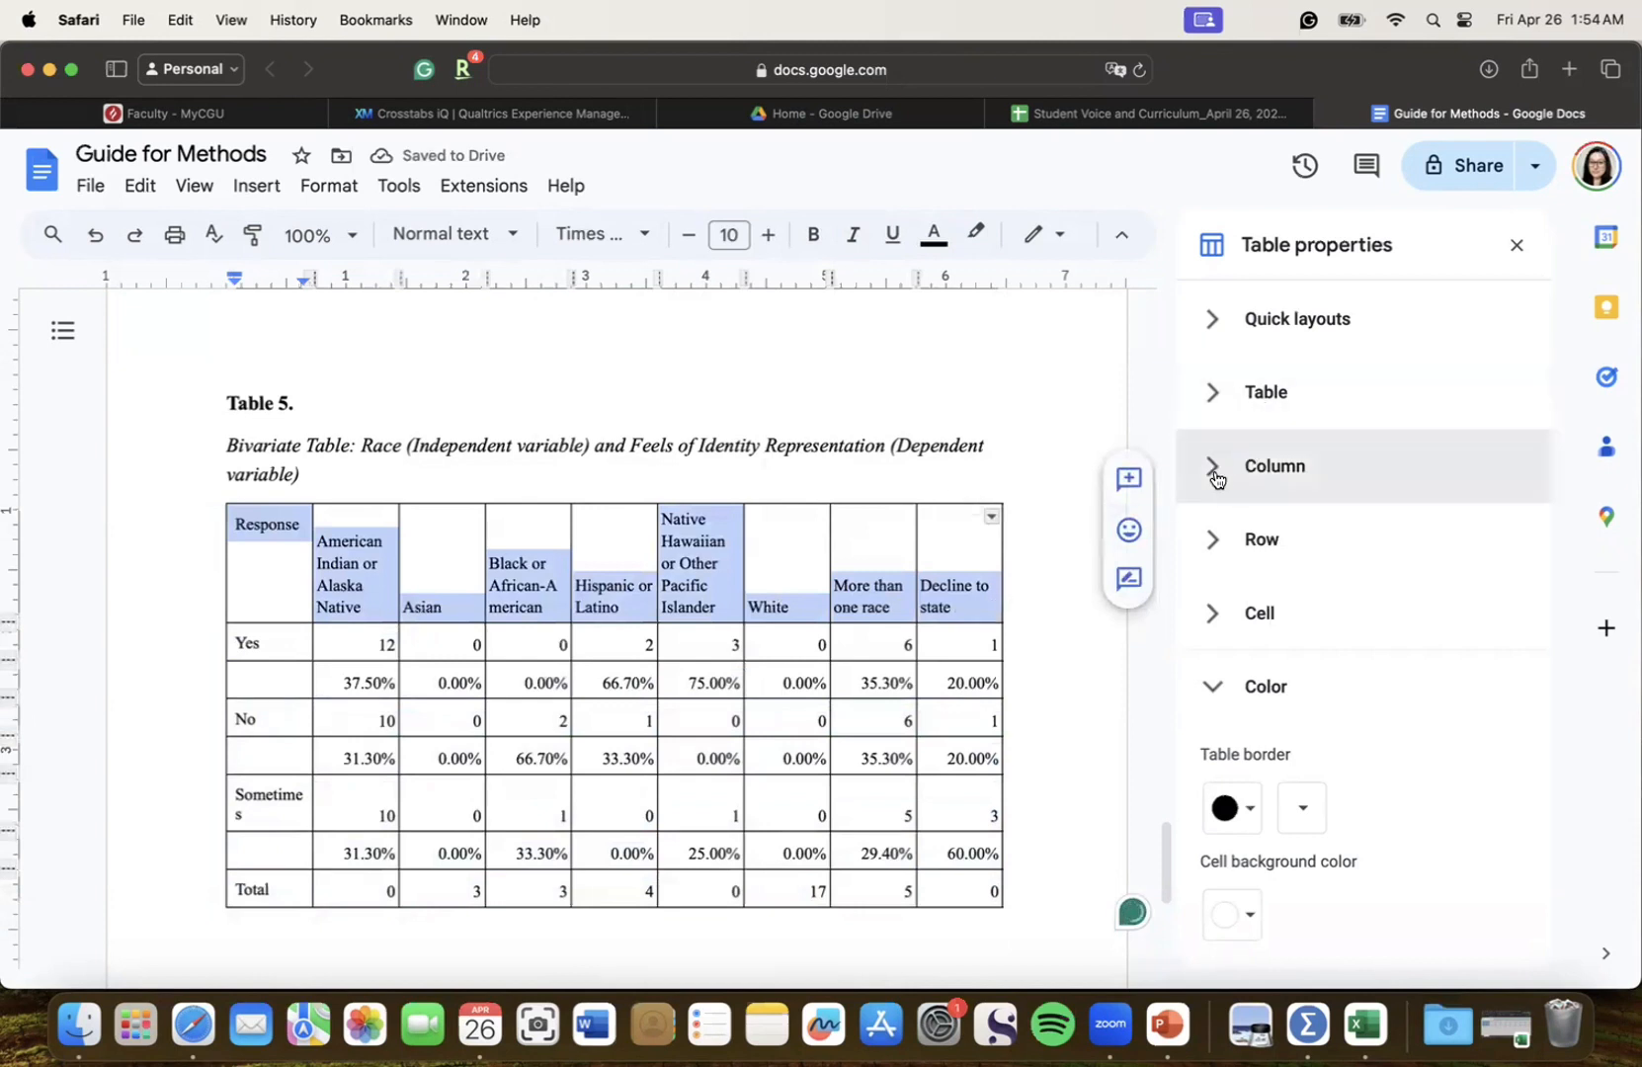
{"action": "left_click", "coordinate": [1217, 540]}
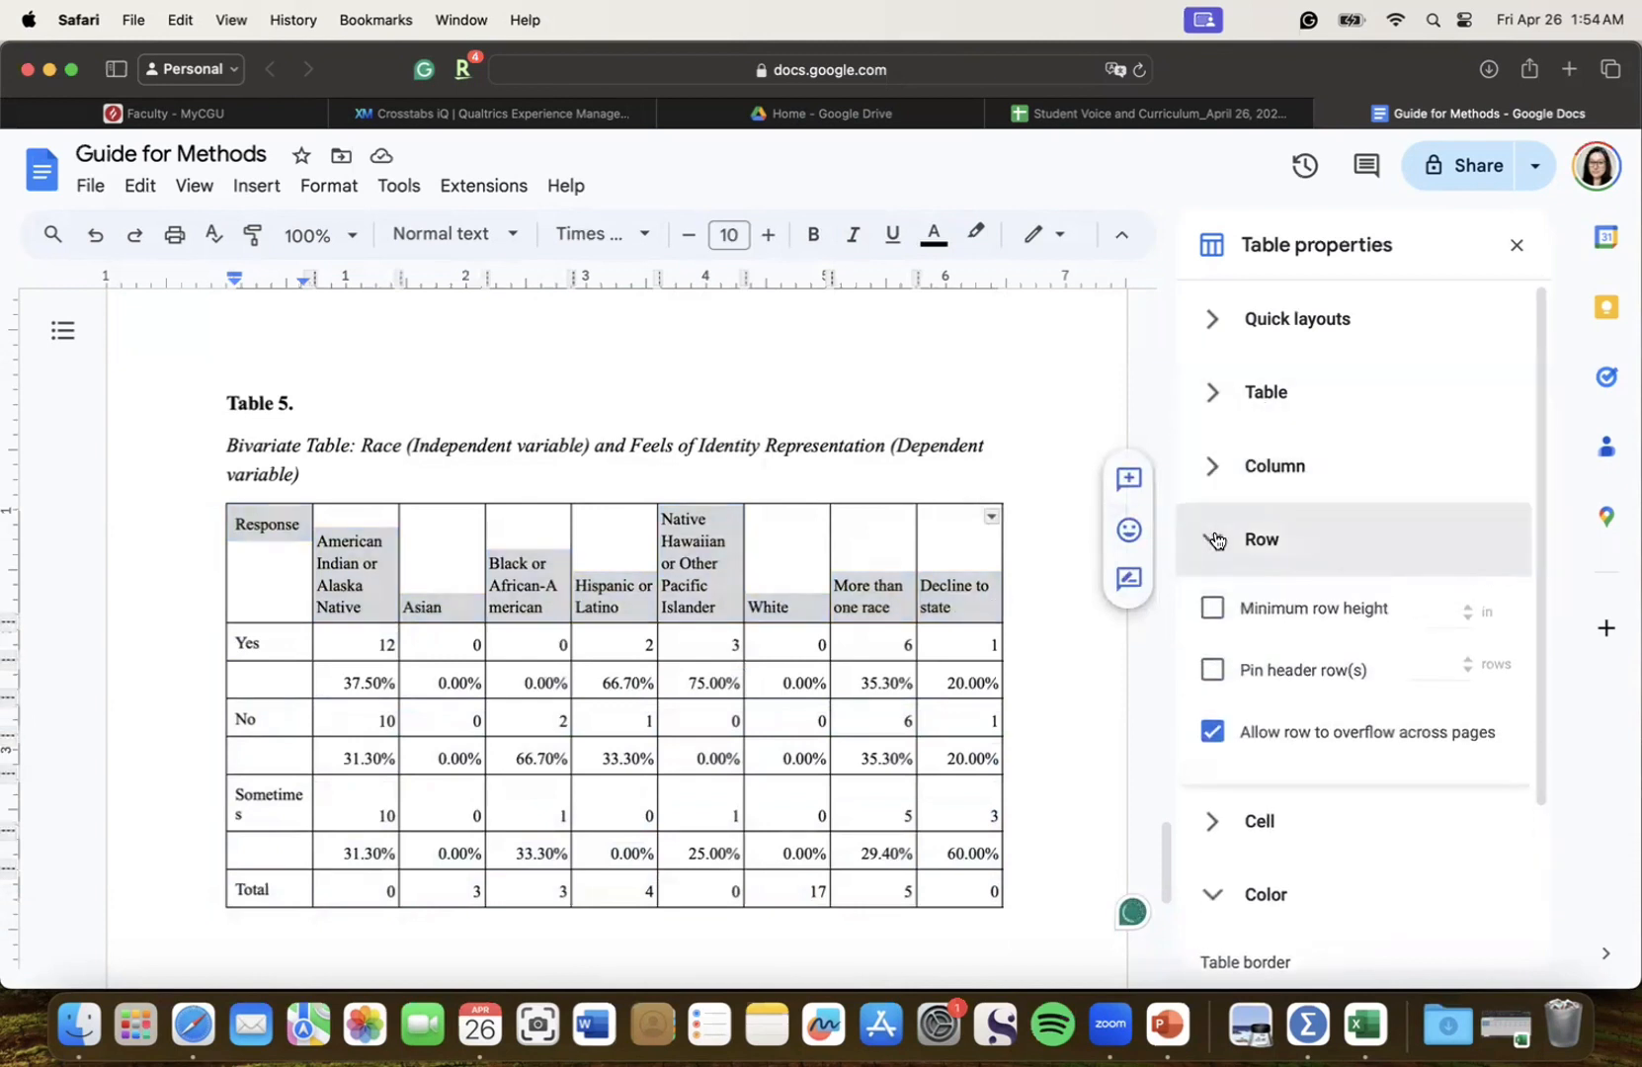
{"action": "left_click", "coordinate": [1218, 540]}
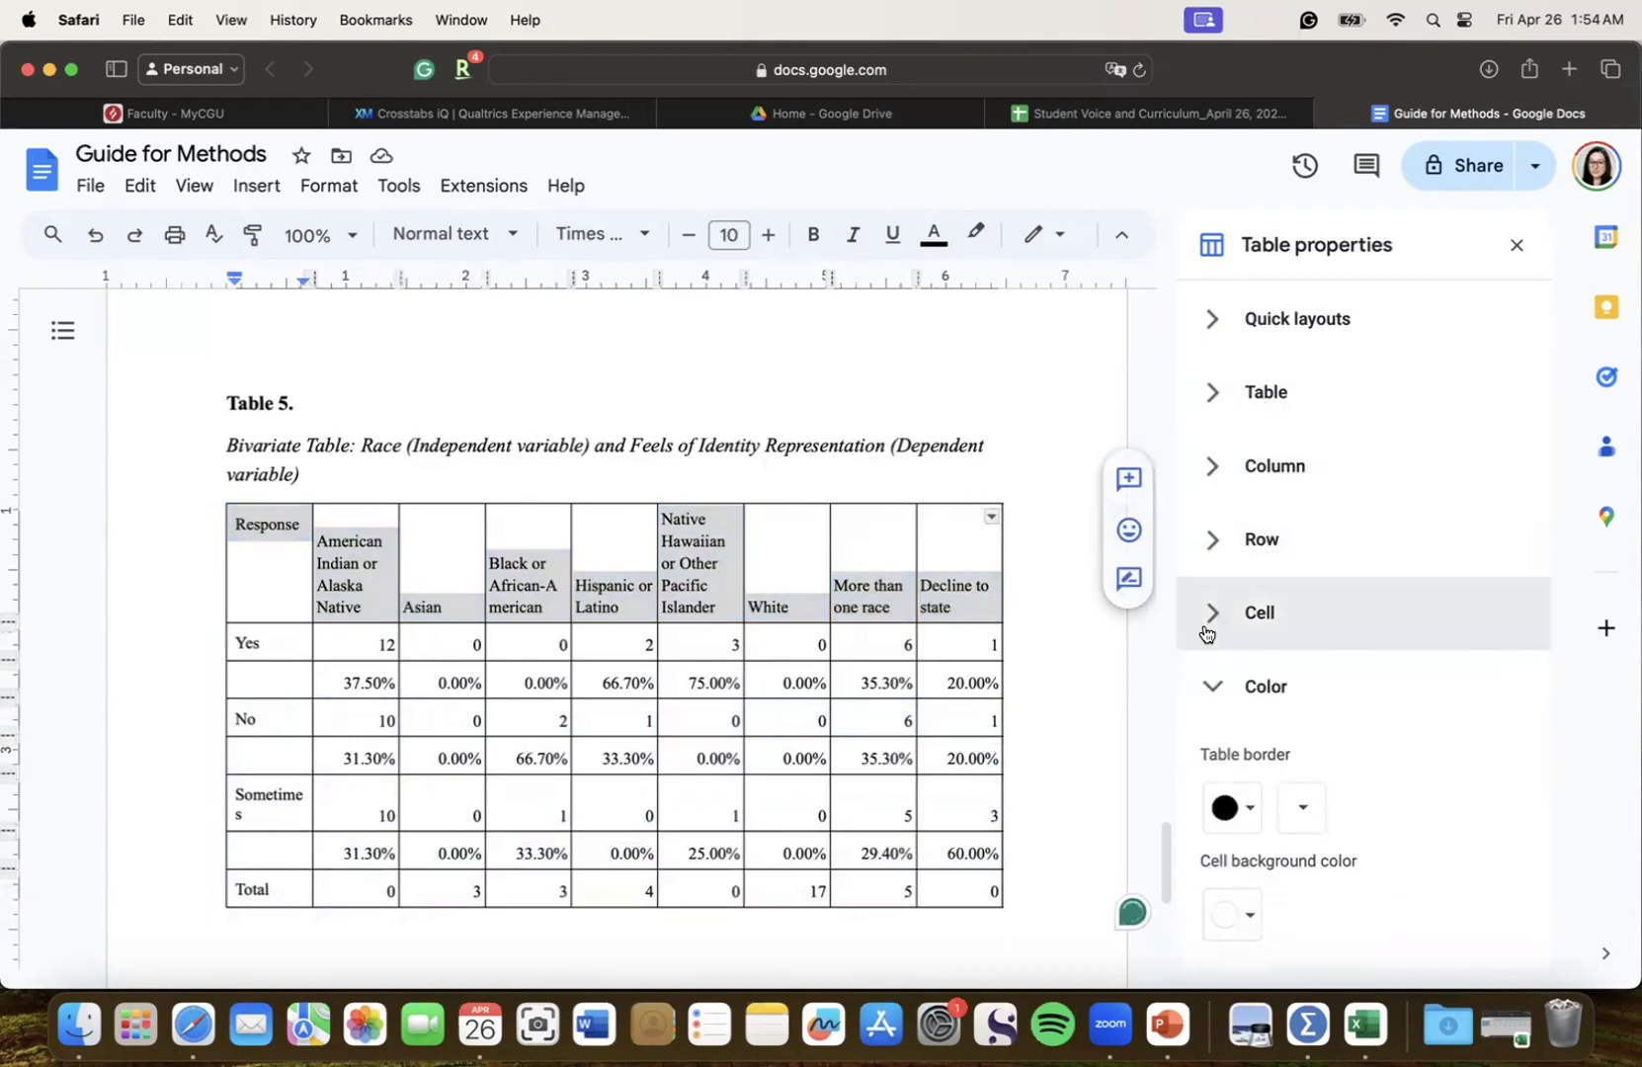
{"action": "left_click", "coordinate": [1207, 625]}
{"action": "left_click", "coordinate": [1292, 667]}
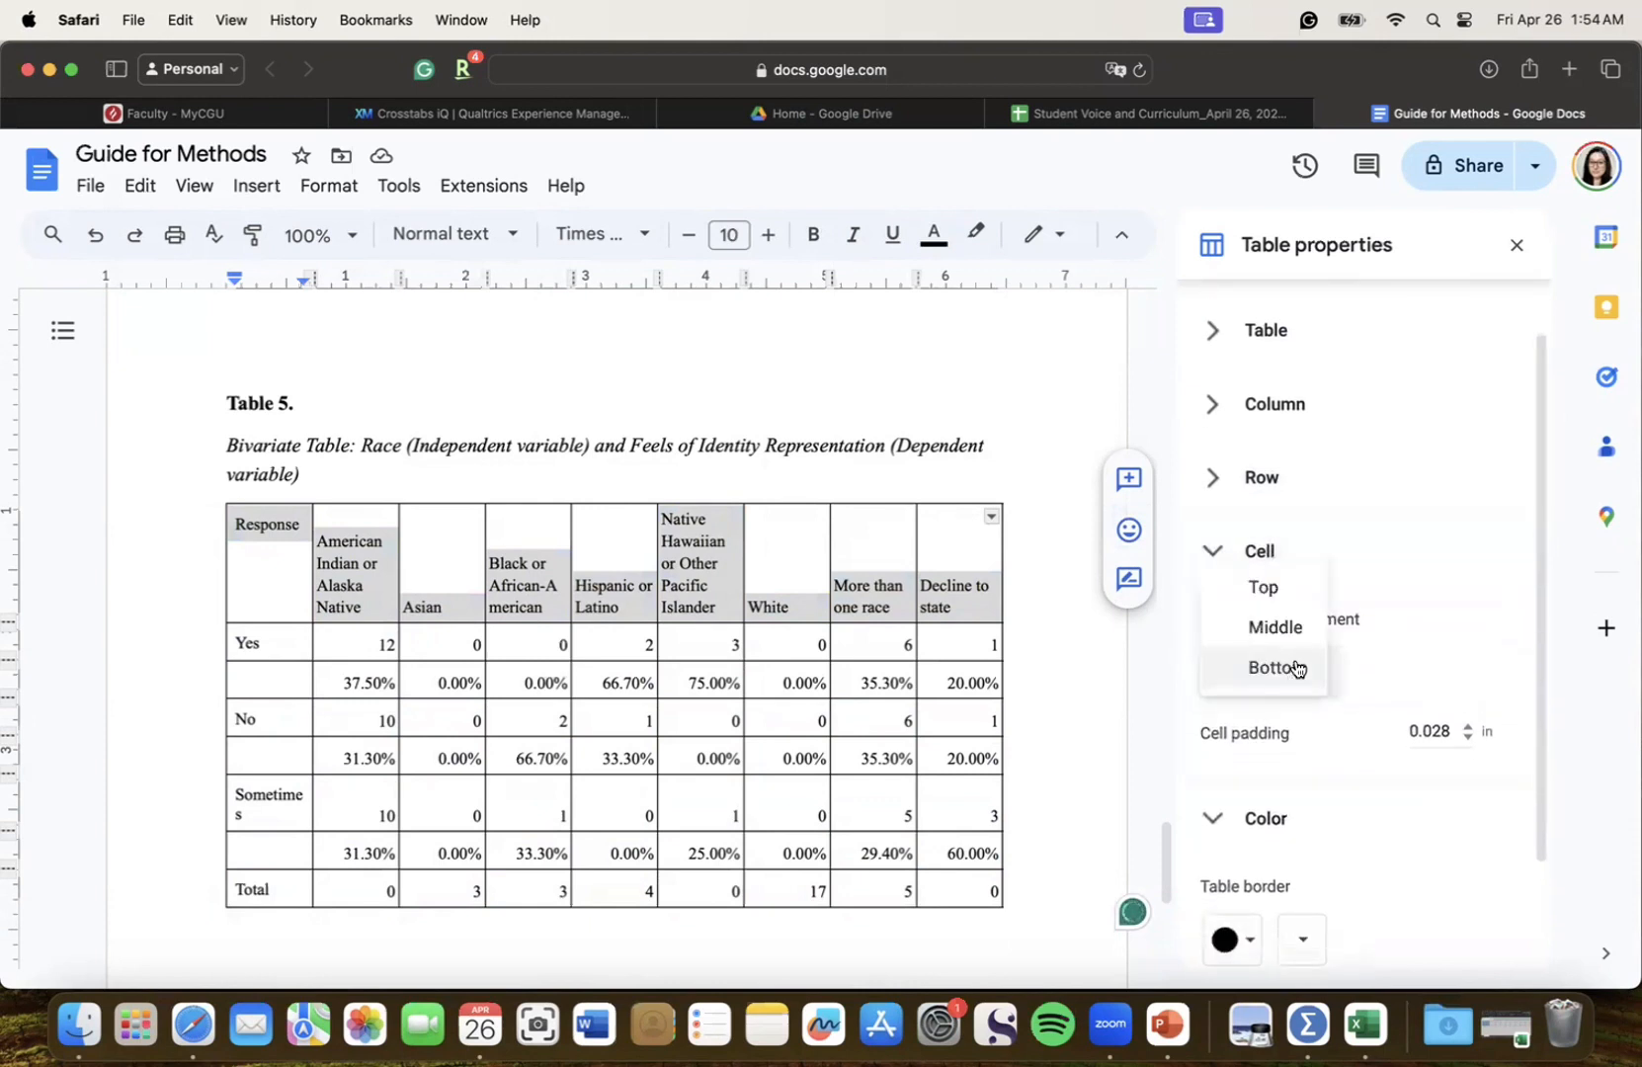
{"action": "left_click", "coordinate": [1286, 587]}
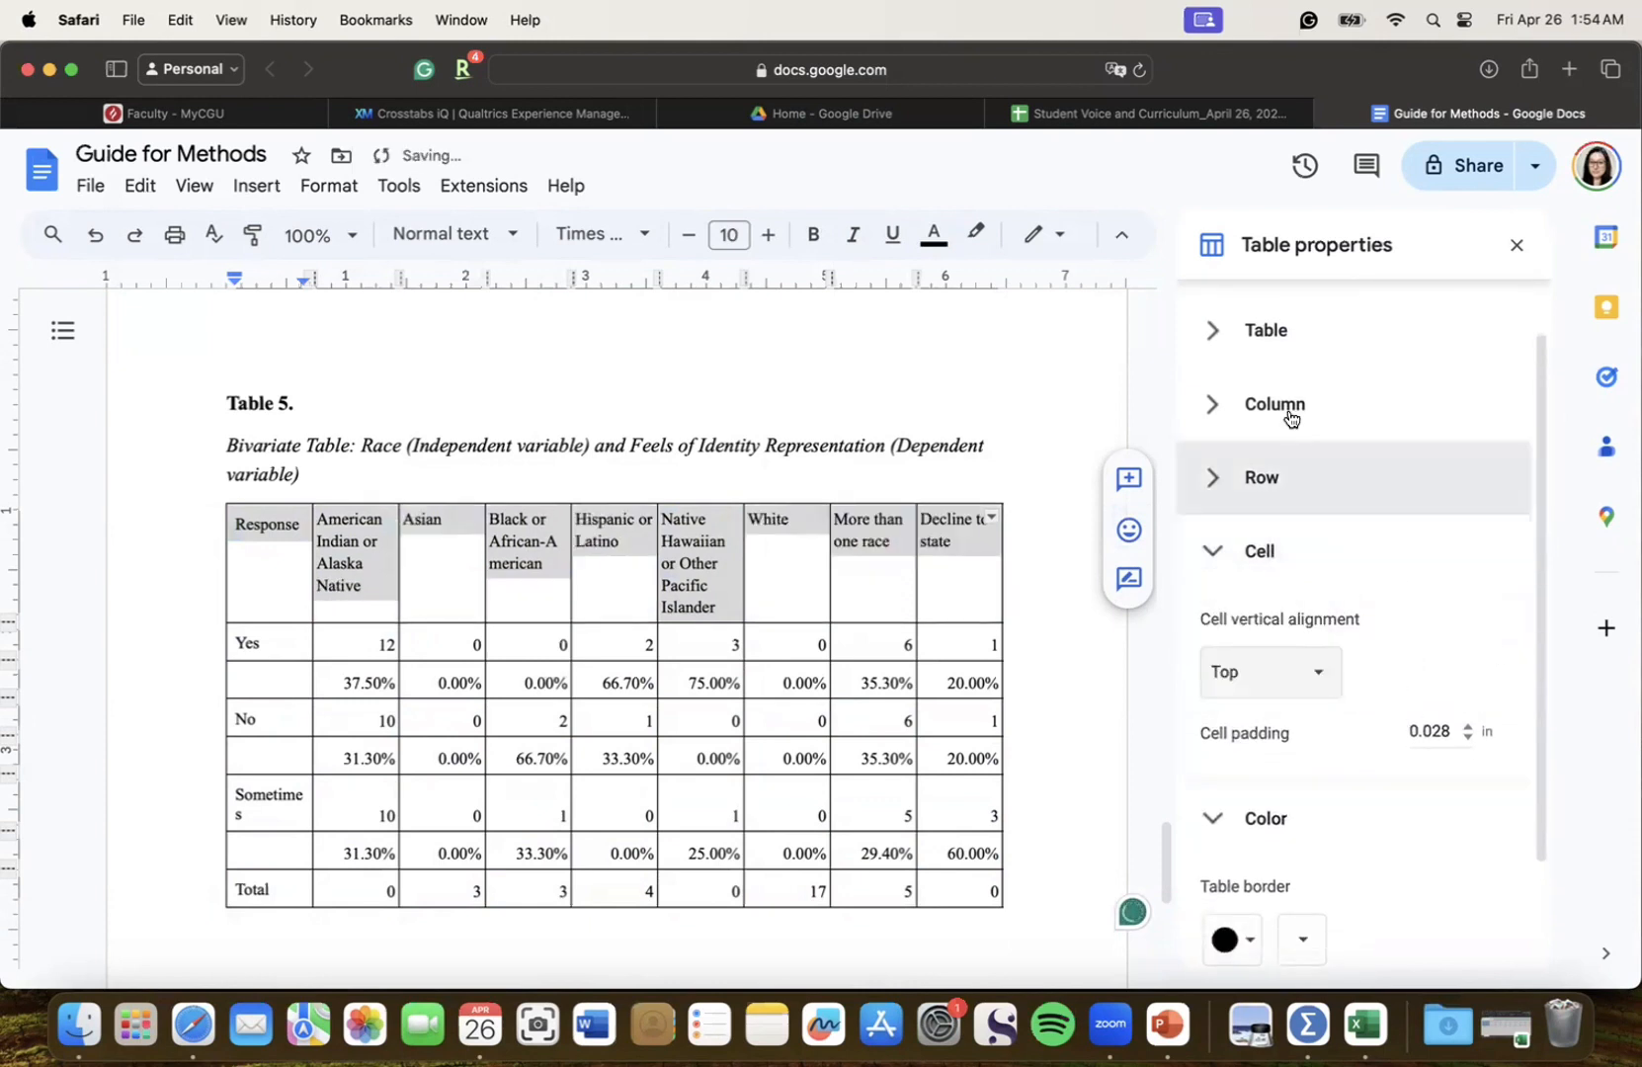
Set the border width of all cells in Table 5 to 0 pt
{"action": "left_click_drag", "start_coordinate": [238, 643], "coordinate": [969, 901]}
{"action": "left_click", "coordinate": [927, 466]}
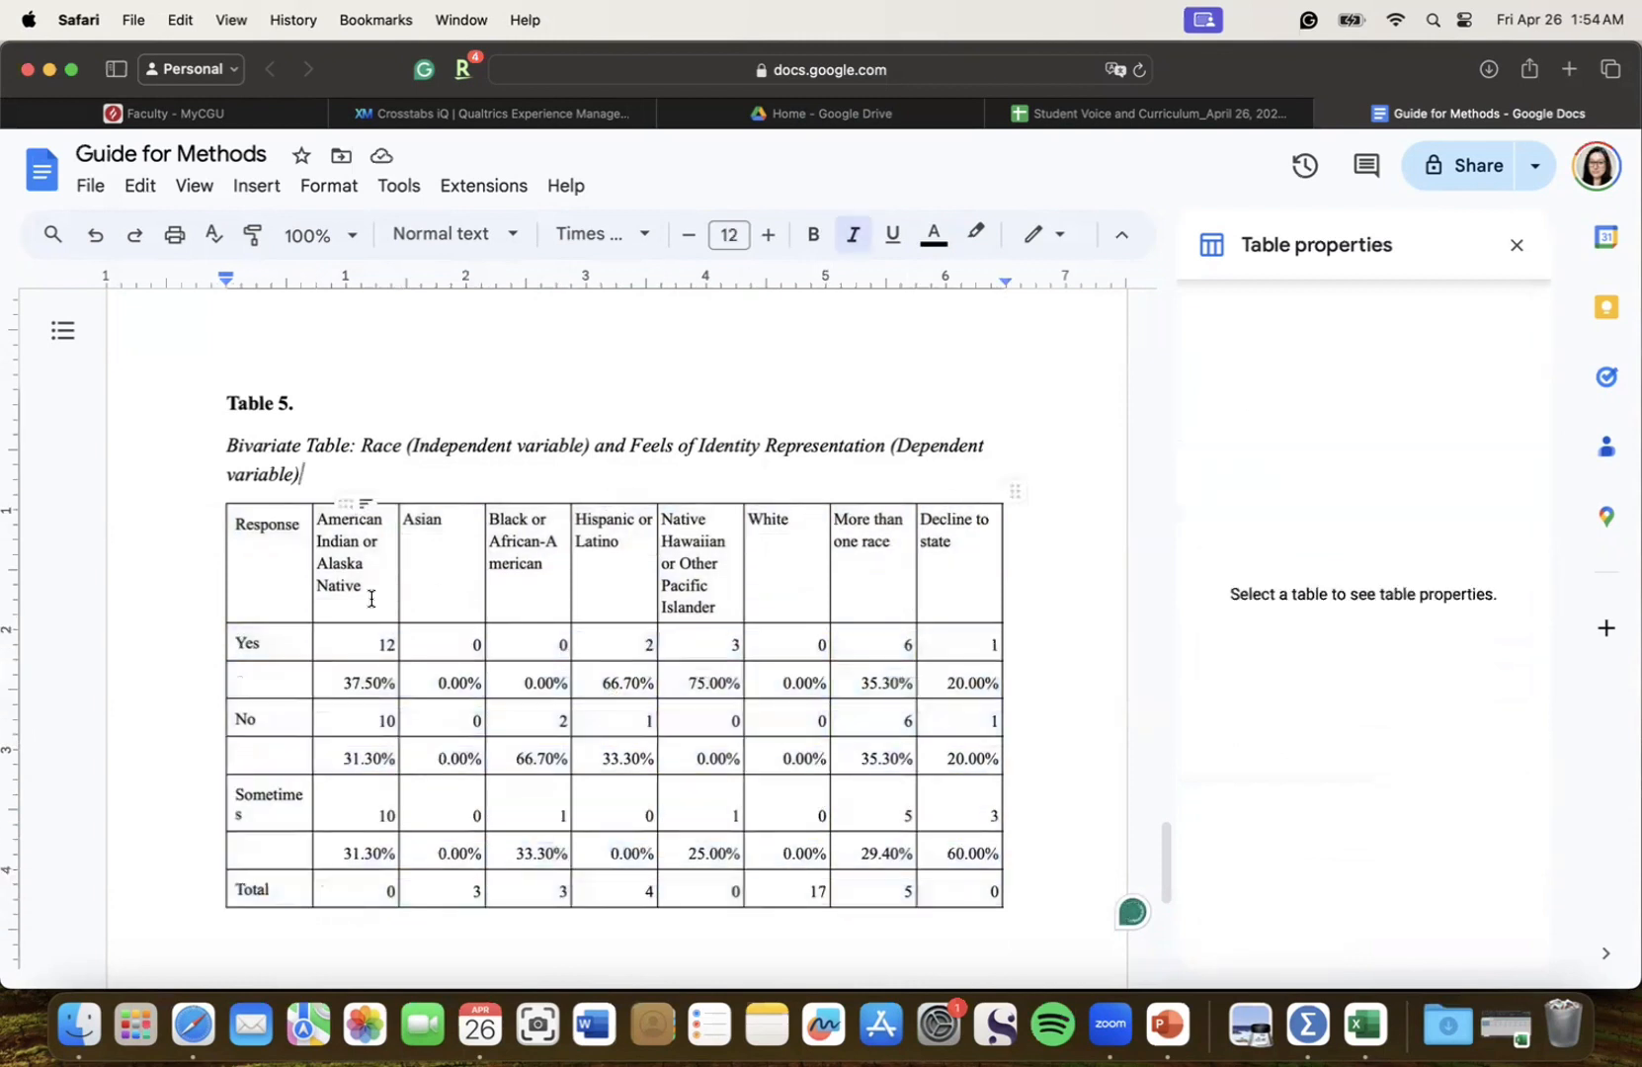
{"action": "left_click", "coordinate": [264, 586]}
{"action": "left_click_drag", "start_coordinate": [532, 687], "coordinate": [996, 882]}
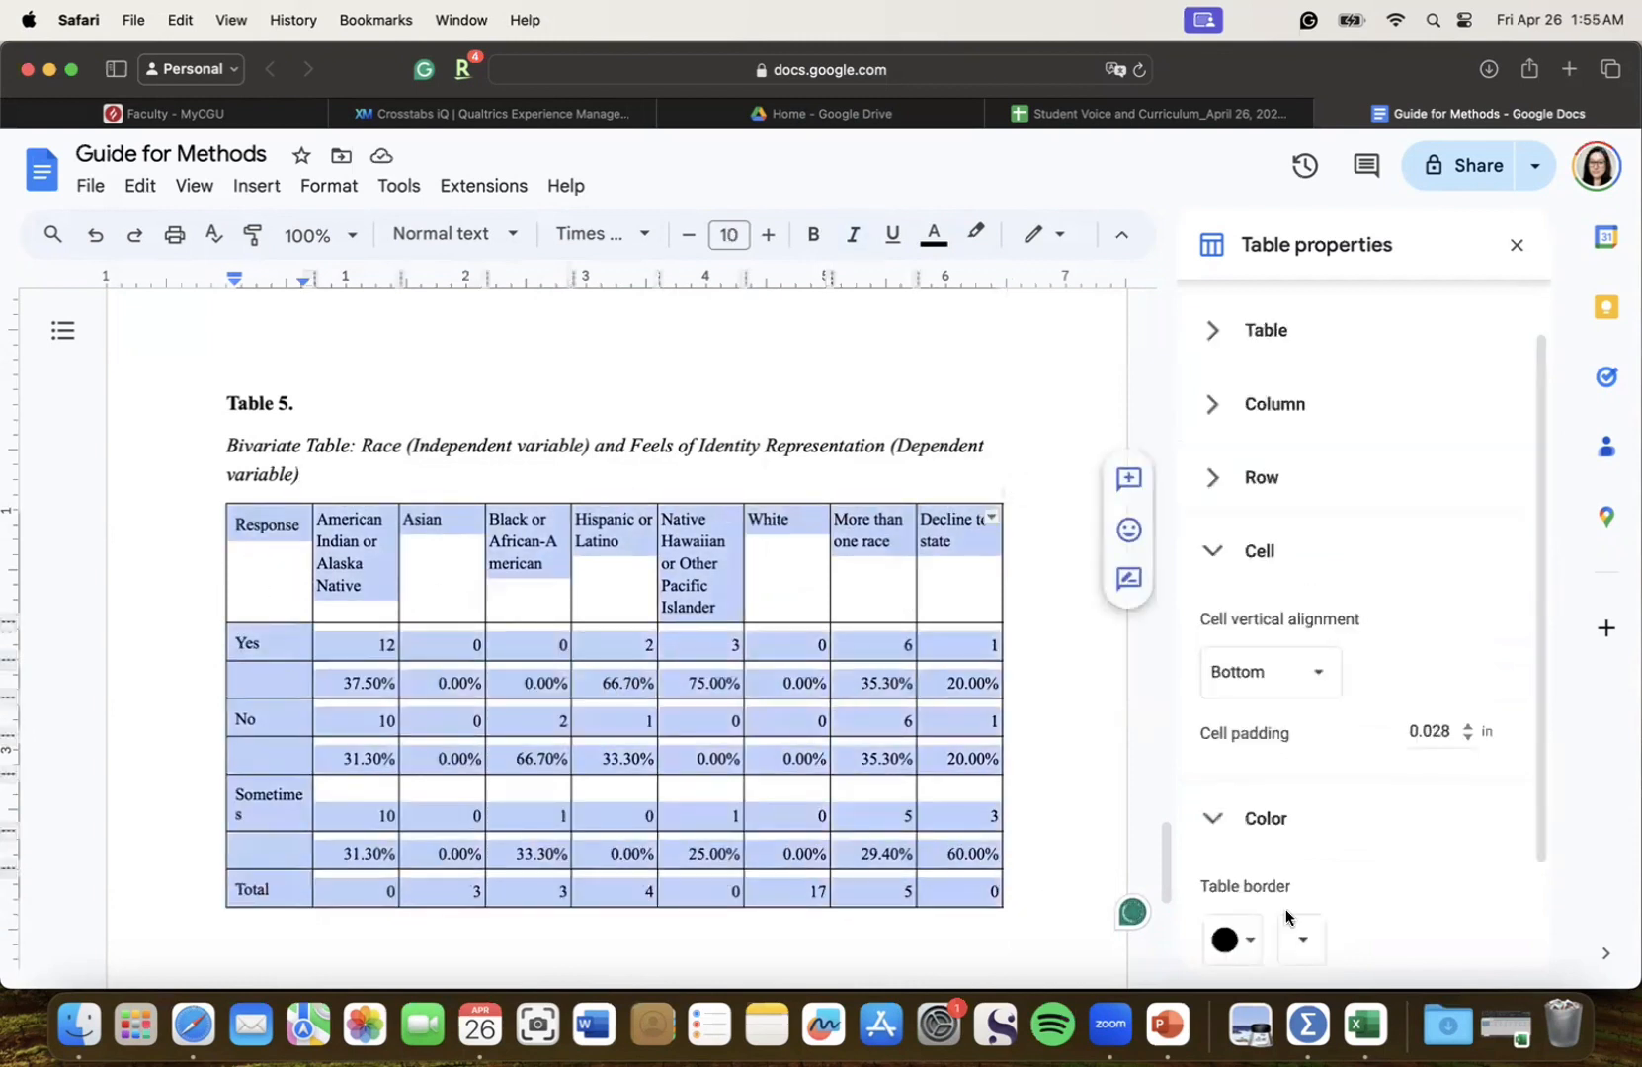
{"action": "left_click", "coordinate": [1302, 938]}
{"action": "left_click", "coordinate": [1320, 939]}
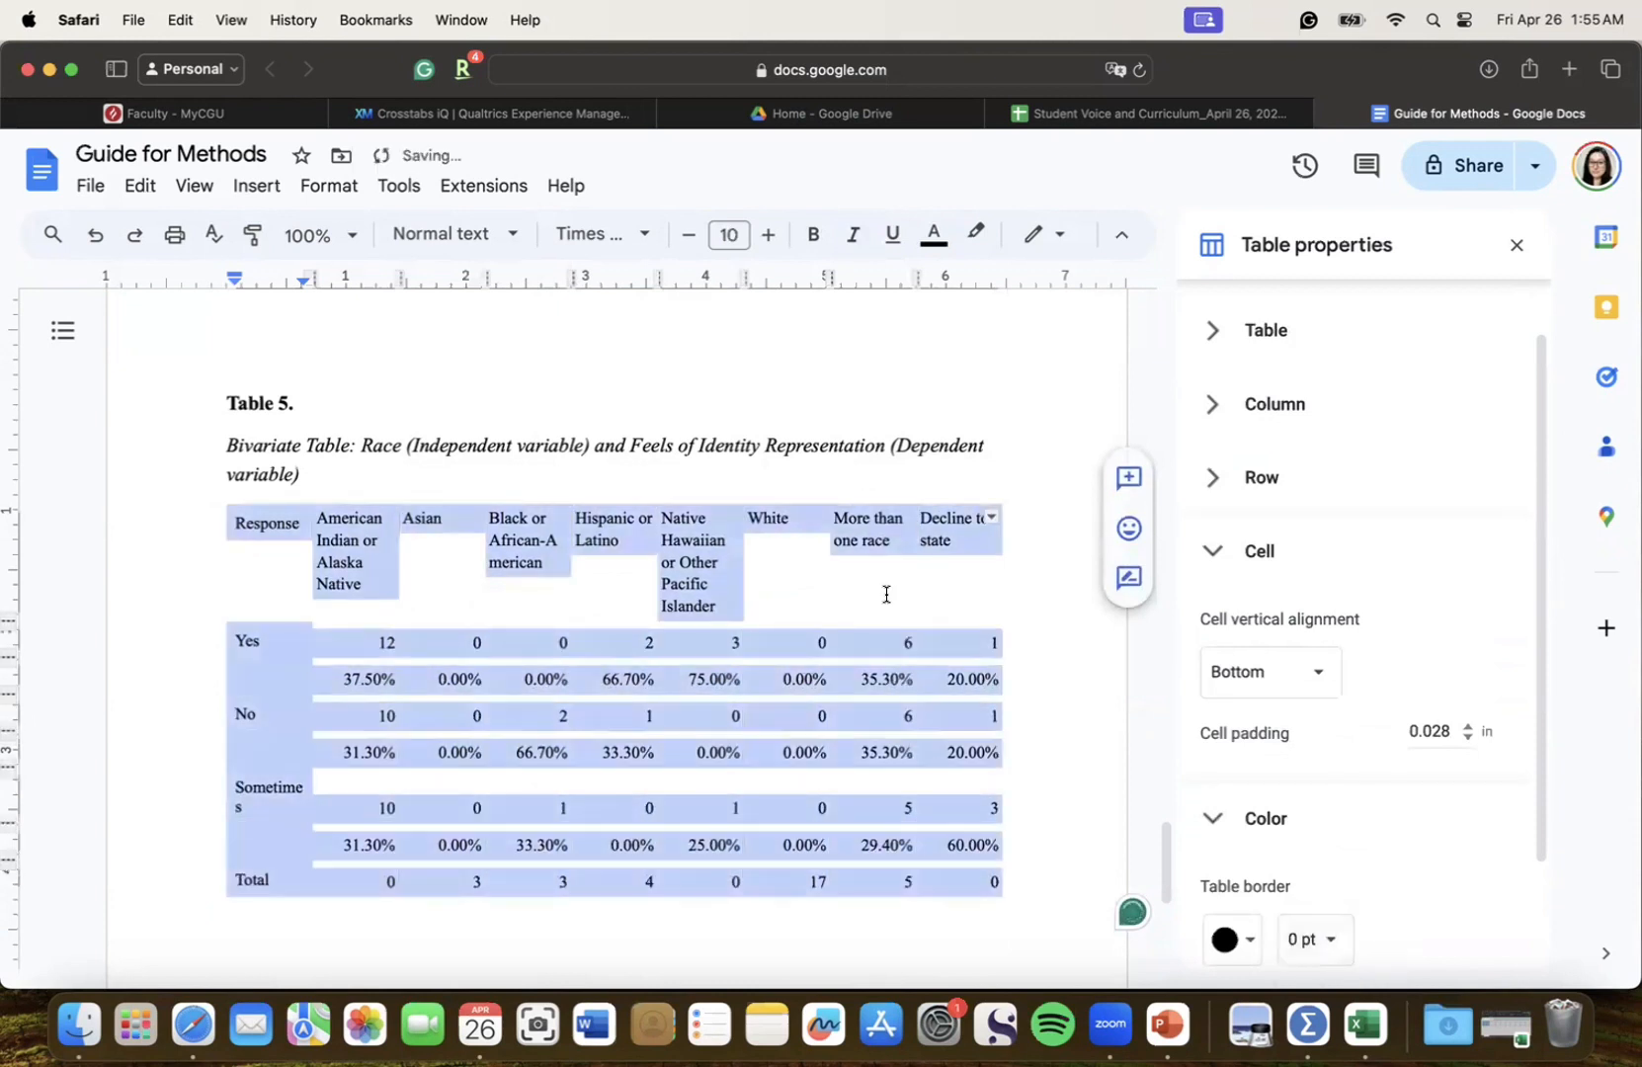
Give the top and bottom borders of Table 5's header row a visible line width across all columns
{"action": "left_click", "coordinate": [259, 524]}
{"action": "left_click_drag", "start_coordinate": [235, 525], "coordinate": [975, 605]}
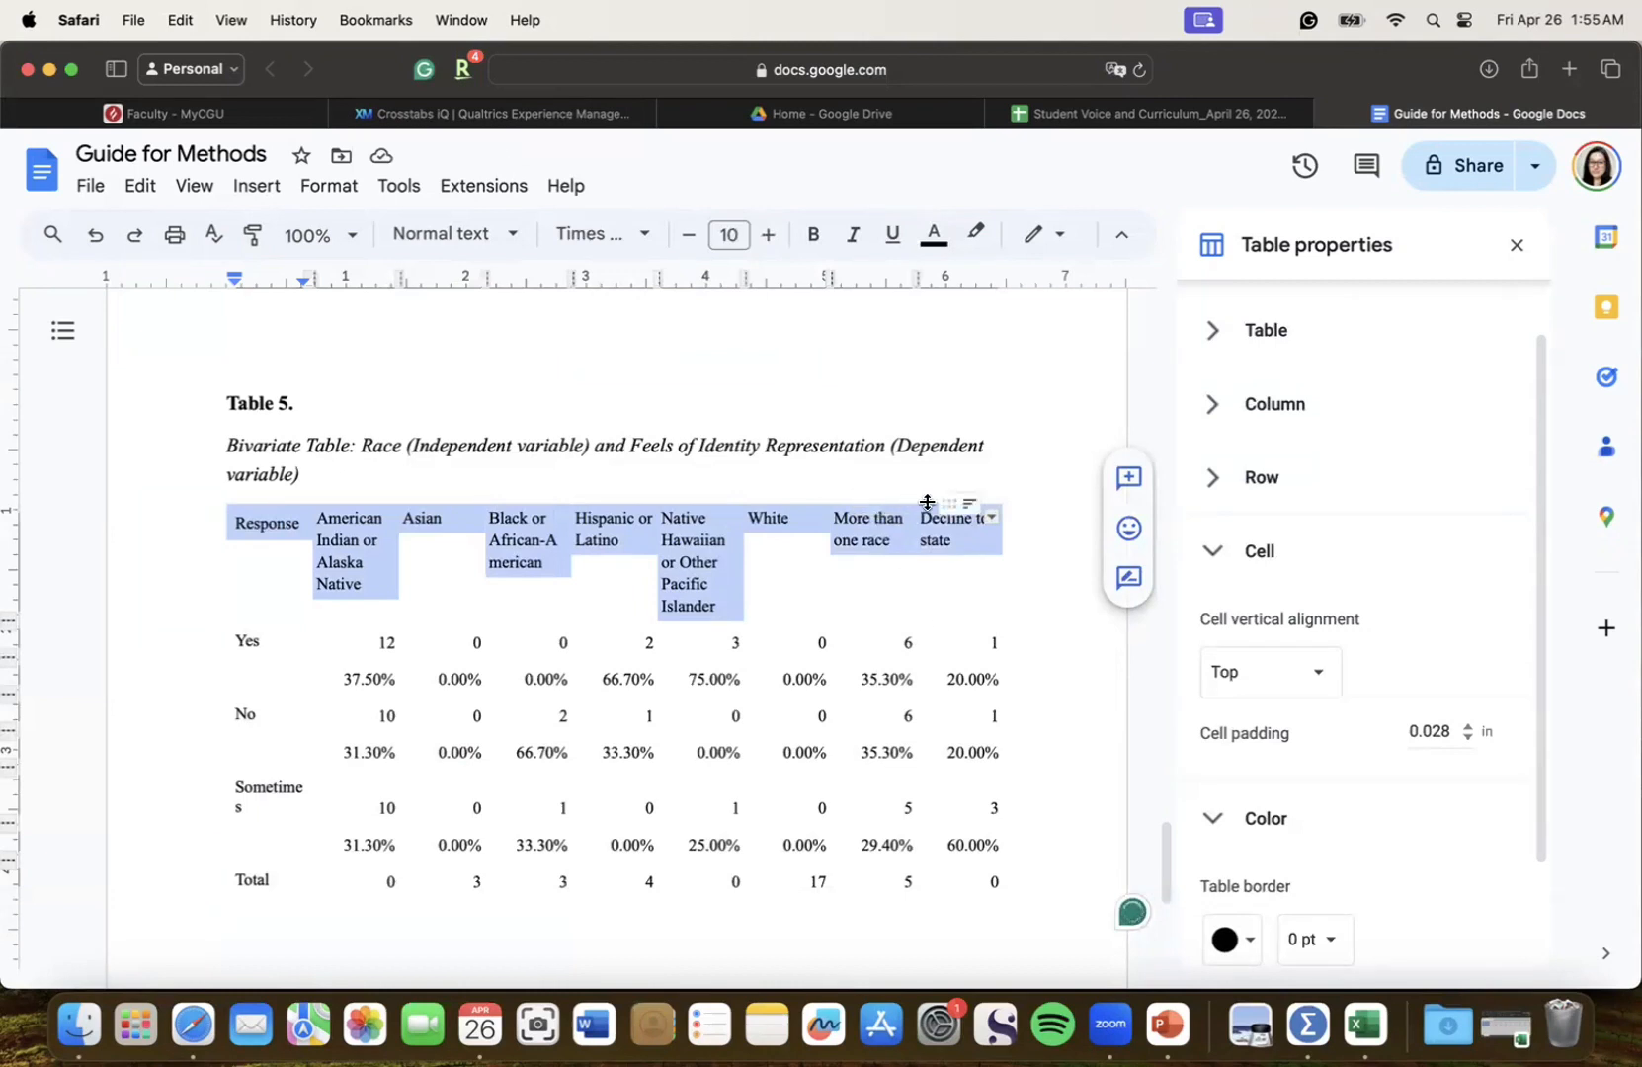
{"action": "left_click_drag", "start_coordinate": [929, 500], "coordinate": [258, 507]}
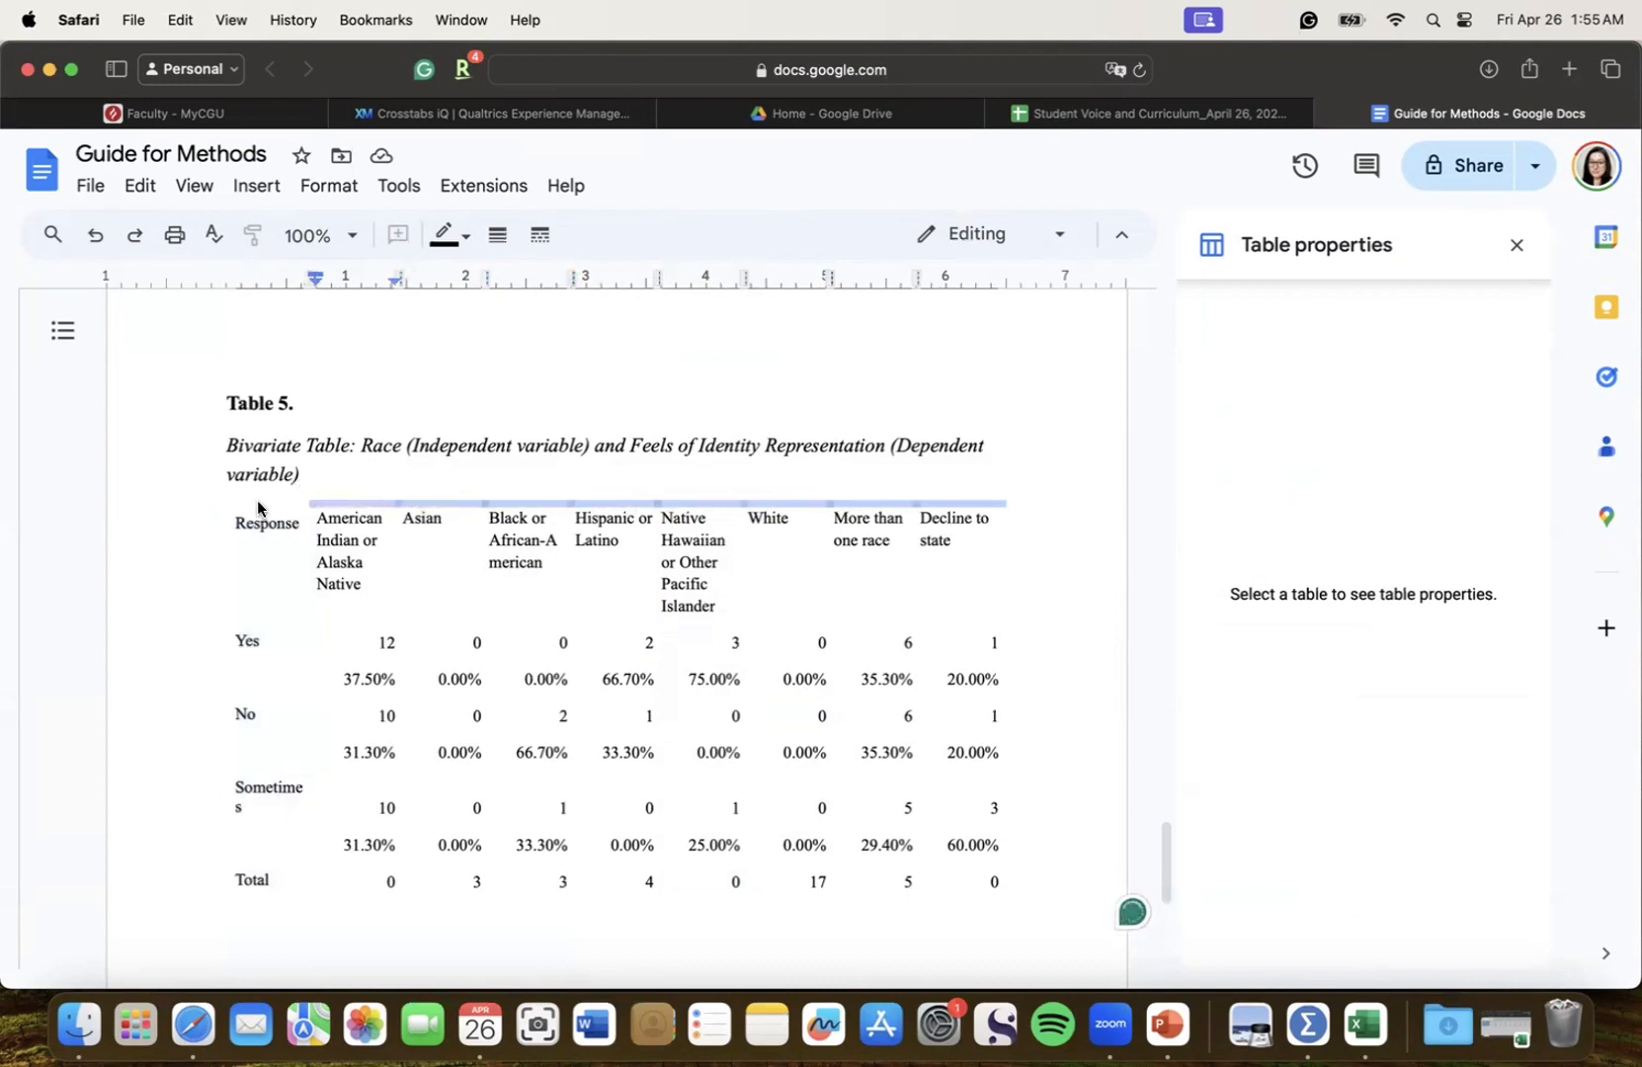
{"action": "left_click", "coordinate": [246, 516]}
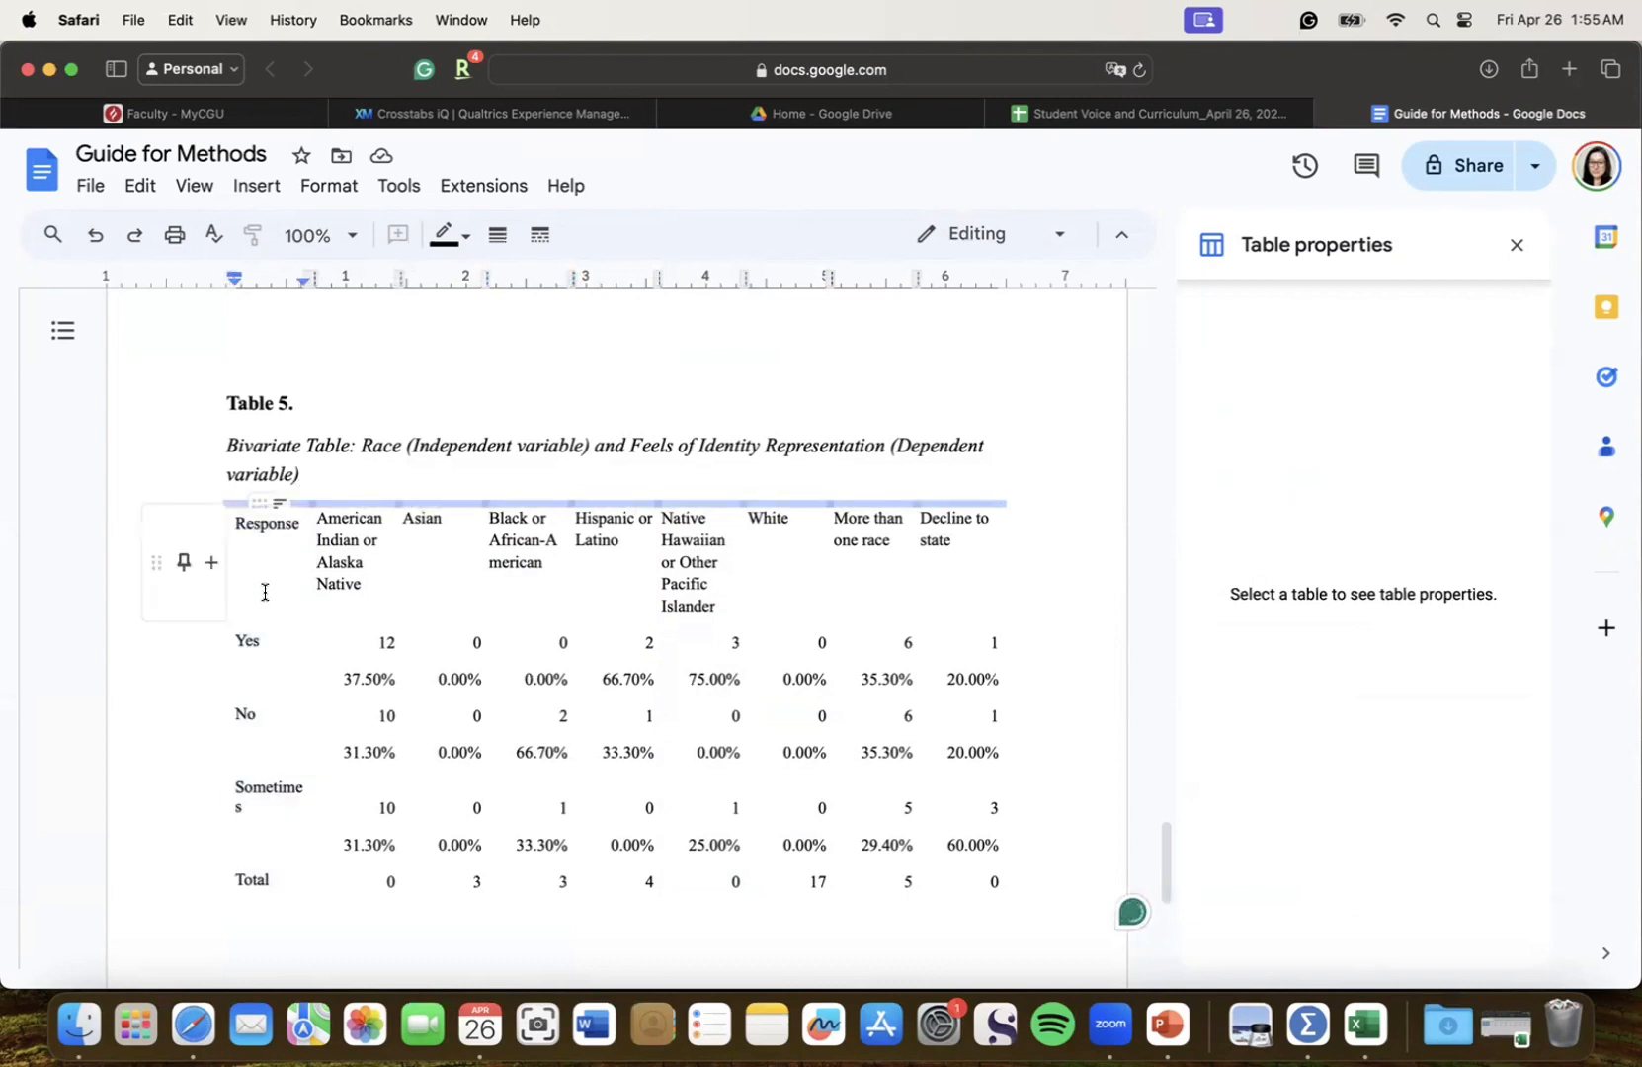
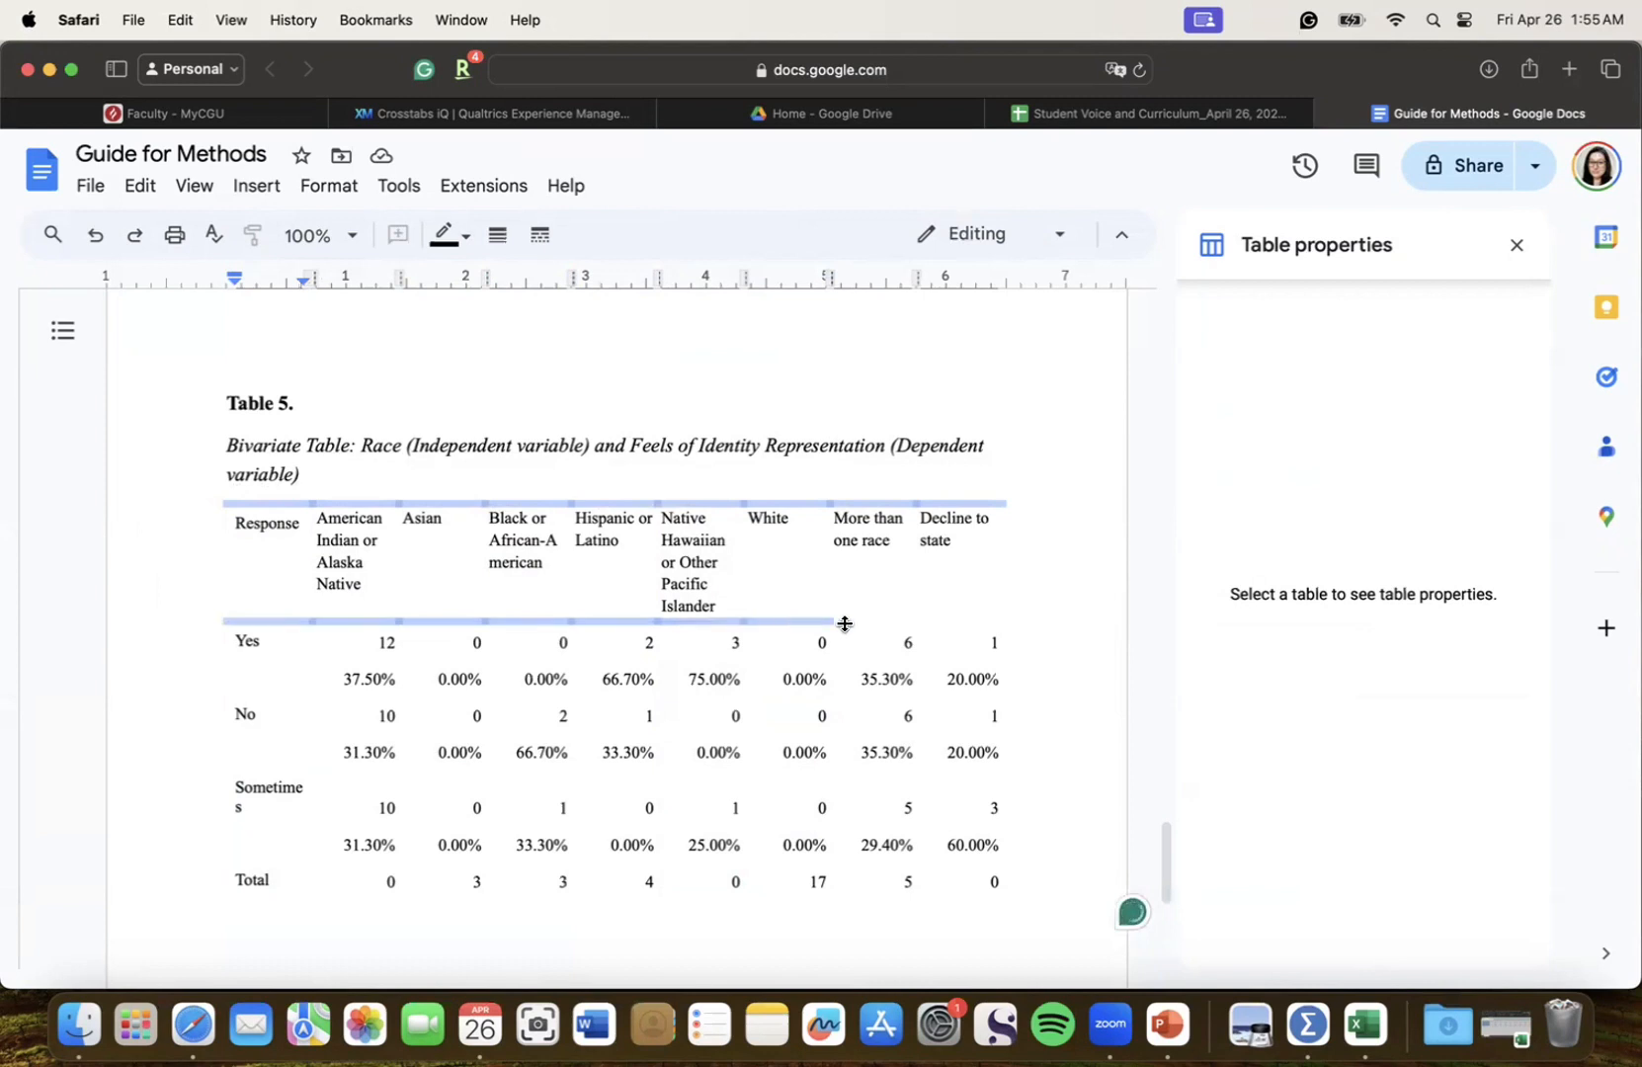
{"action": "left_click", "coordinate": [498, 234]}
{"action": "left_click", "coordinate": [545, 400]}
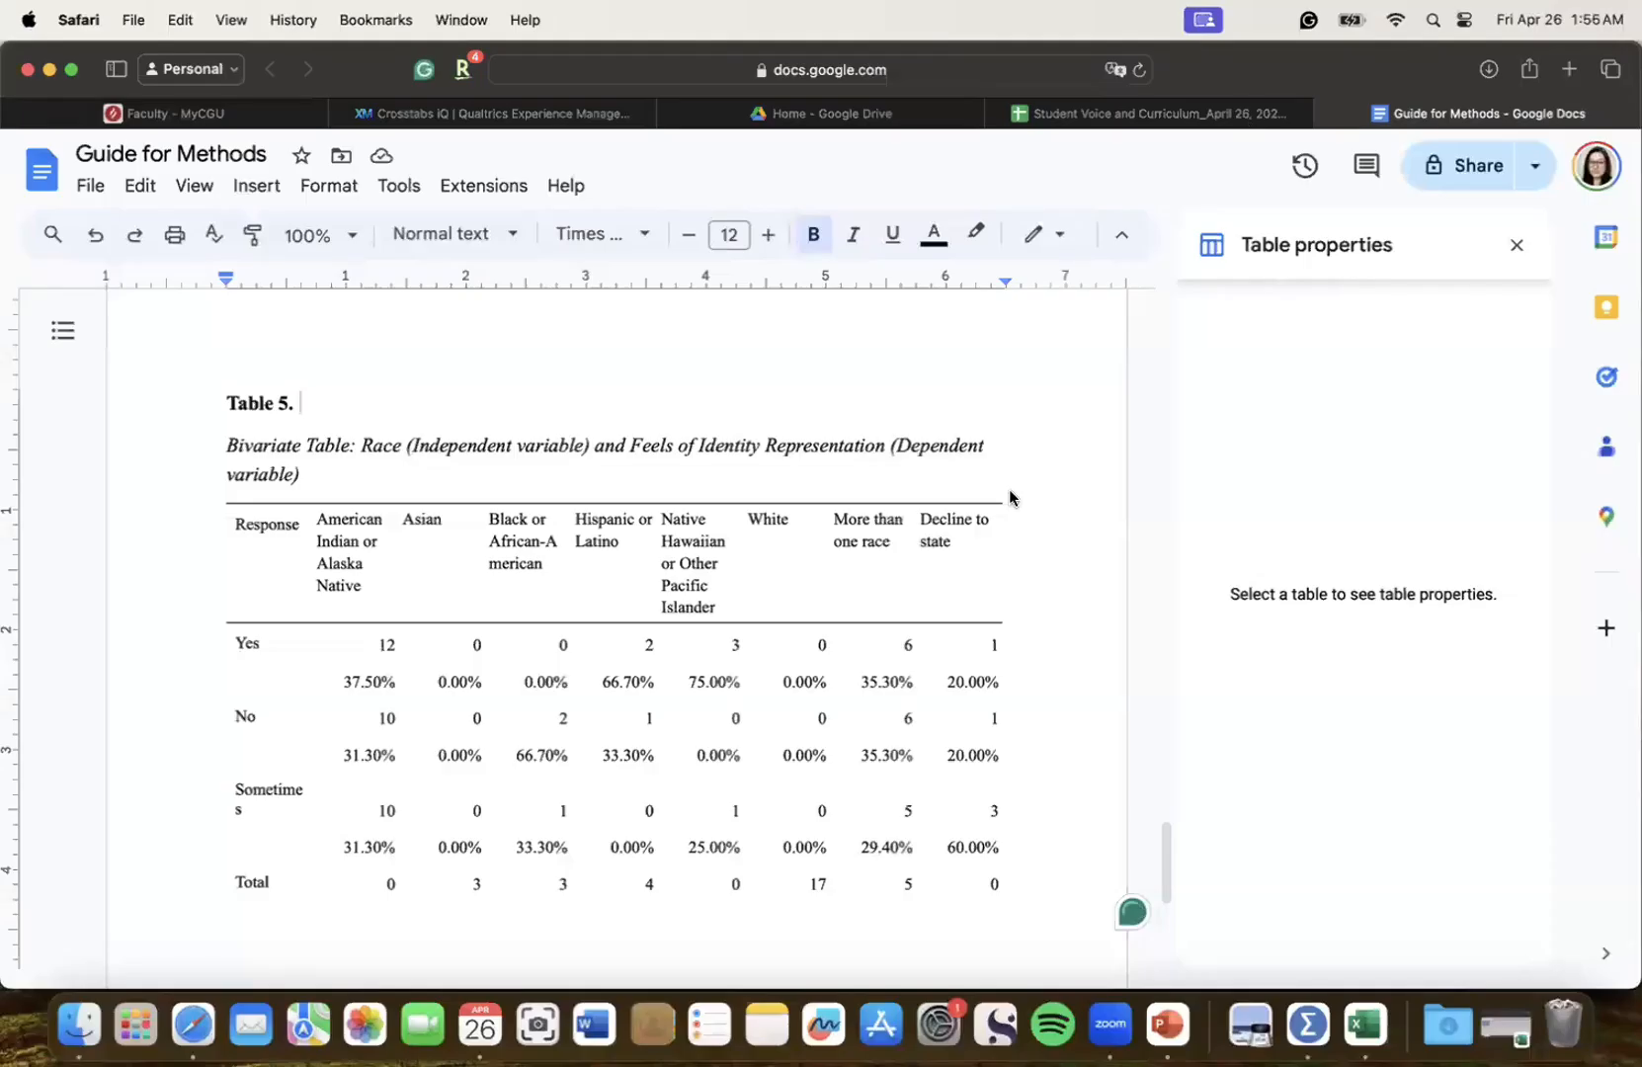
Shorten the "Sometimes" row label in Table 5 to "Sometime" so that it fits on one line
{"action": "scroll", "coordinate": [814, 696], "scroll_direction": "down", "scroll_amount": 2}
{"action": "left_click", "coordinate": [815, 699]}
{"action": "scroll", "coordinate": [312, 677], "scroll_direction": "down", "scroll_amount": 1}
{"action": "left_click", "coordinate": [288, 667]}
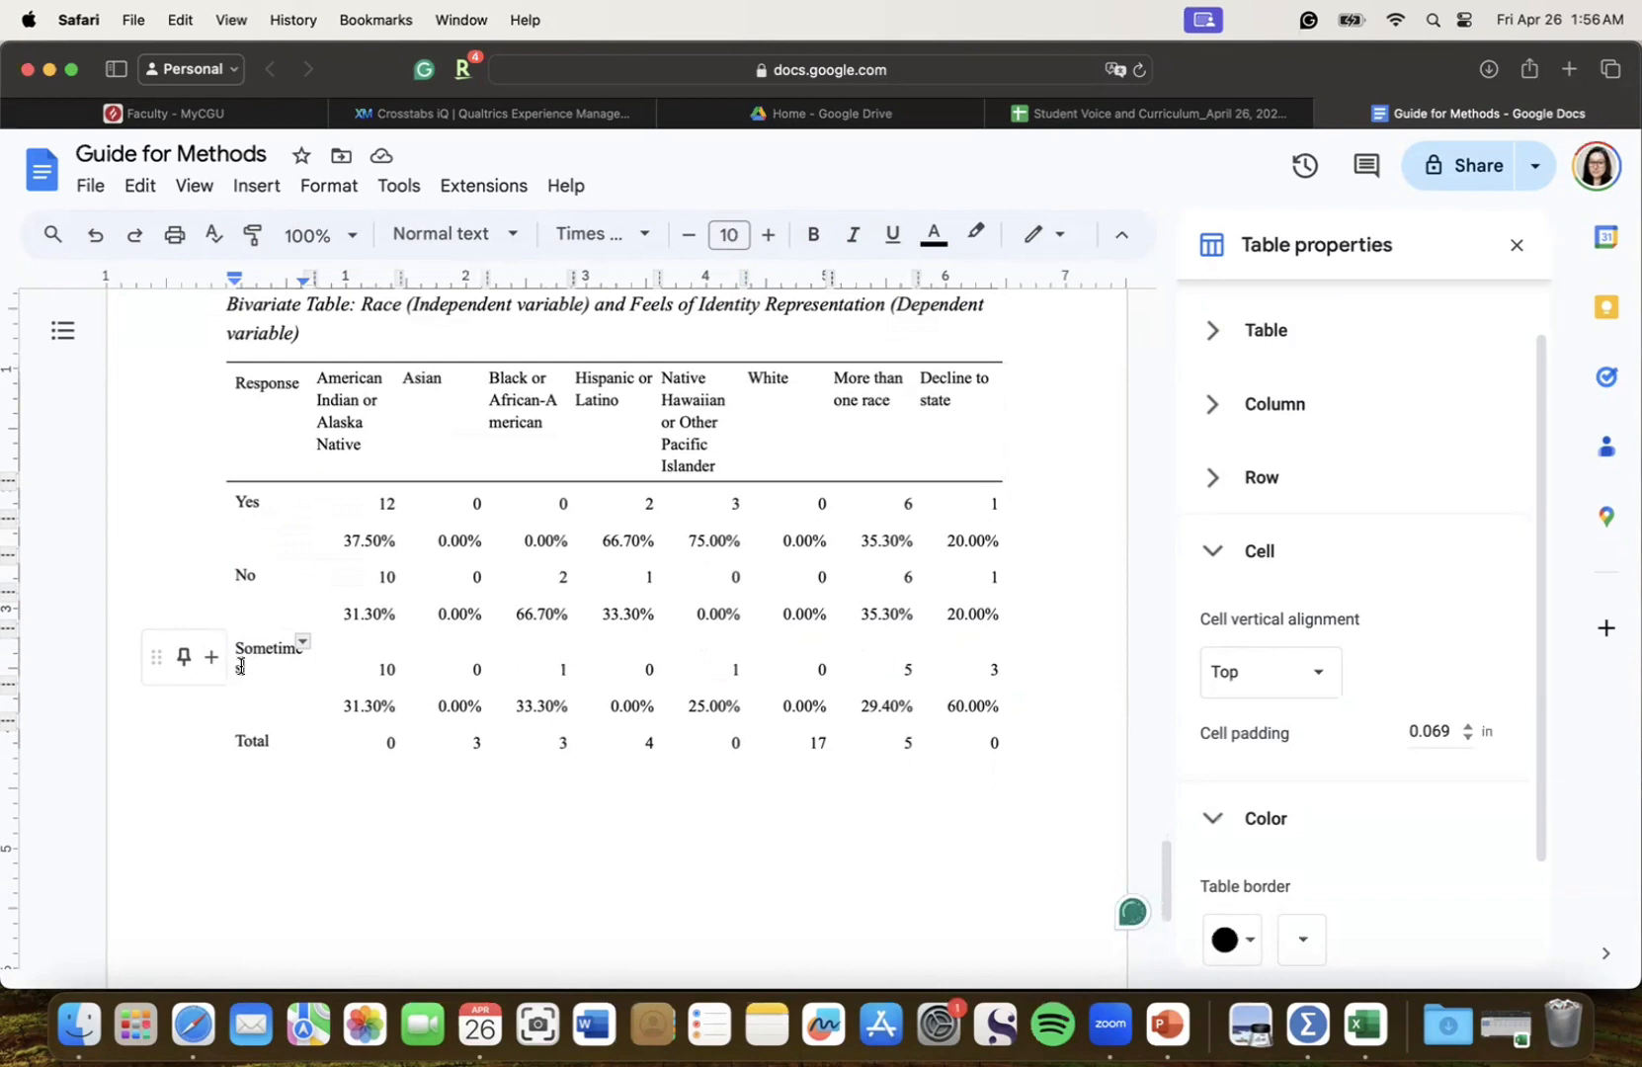
{"action": "key", "text": "BackSpace"}
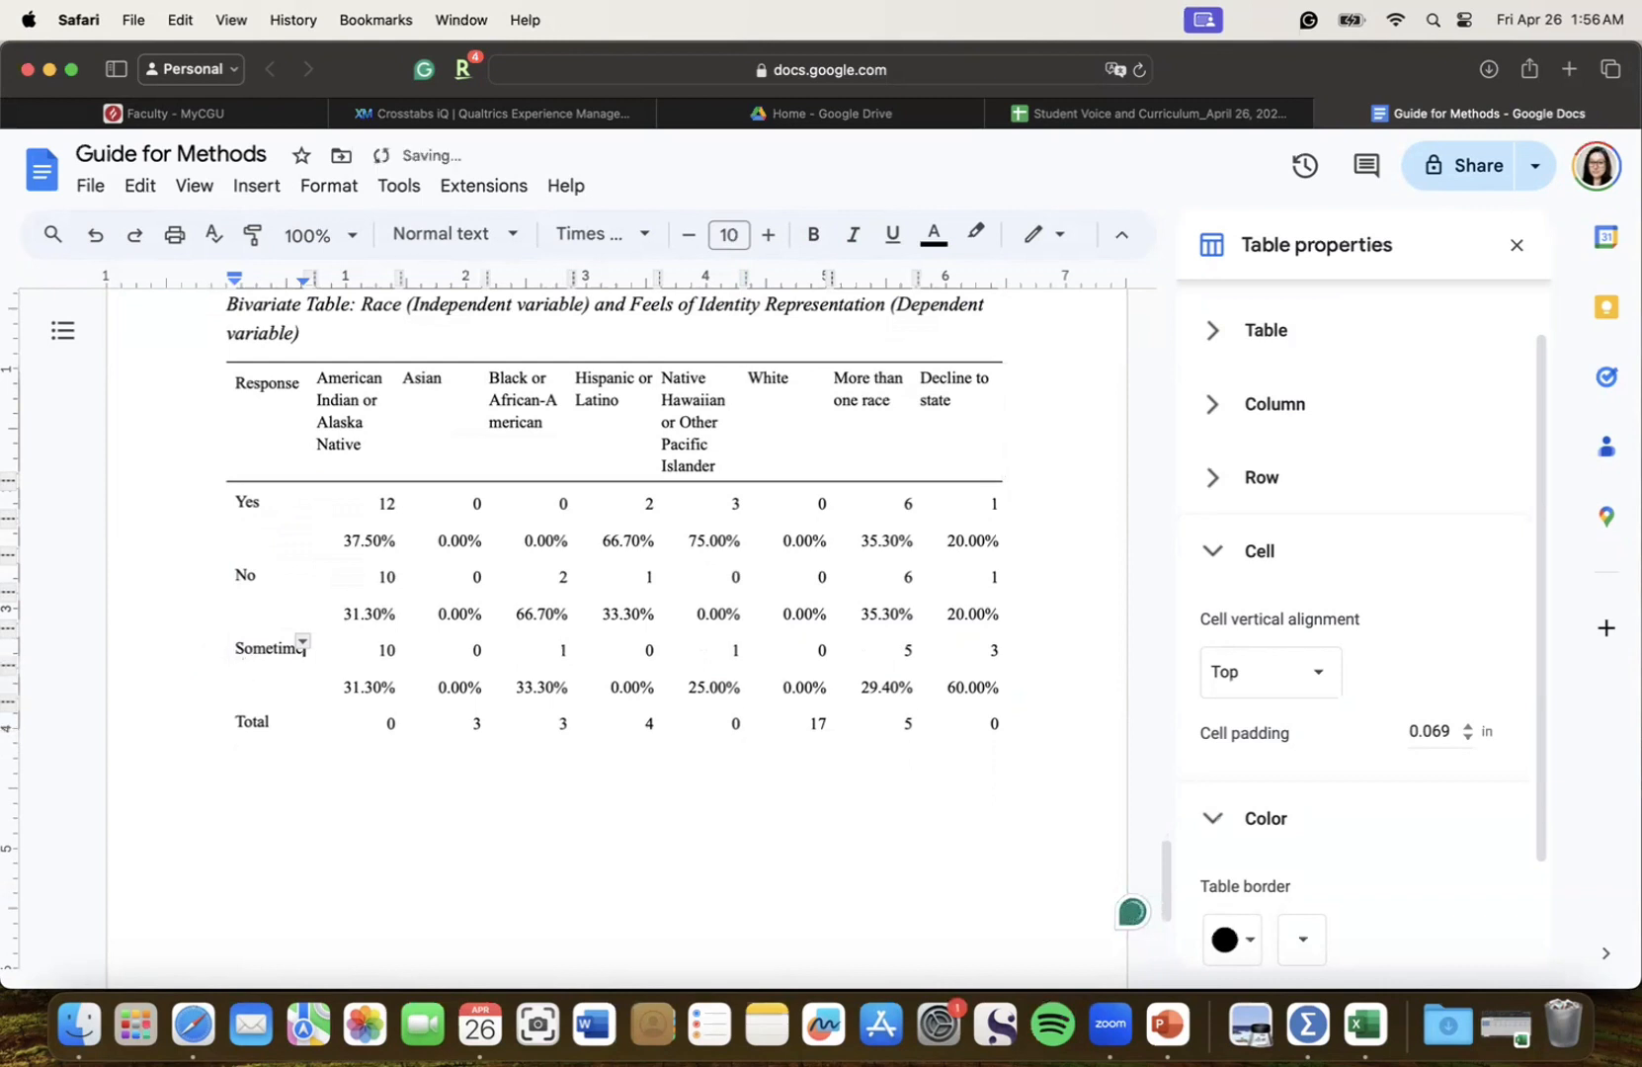
{"action": "left_click", "coordinate": [636, 757]}
{"action": "scroll", "coordinate": [643, 824], "scroll_direction": "down", "scroll_amount": 1}
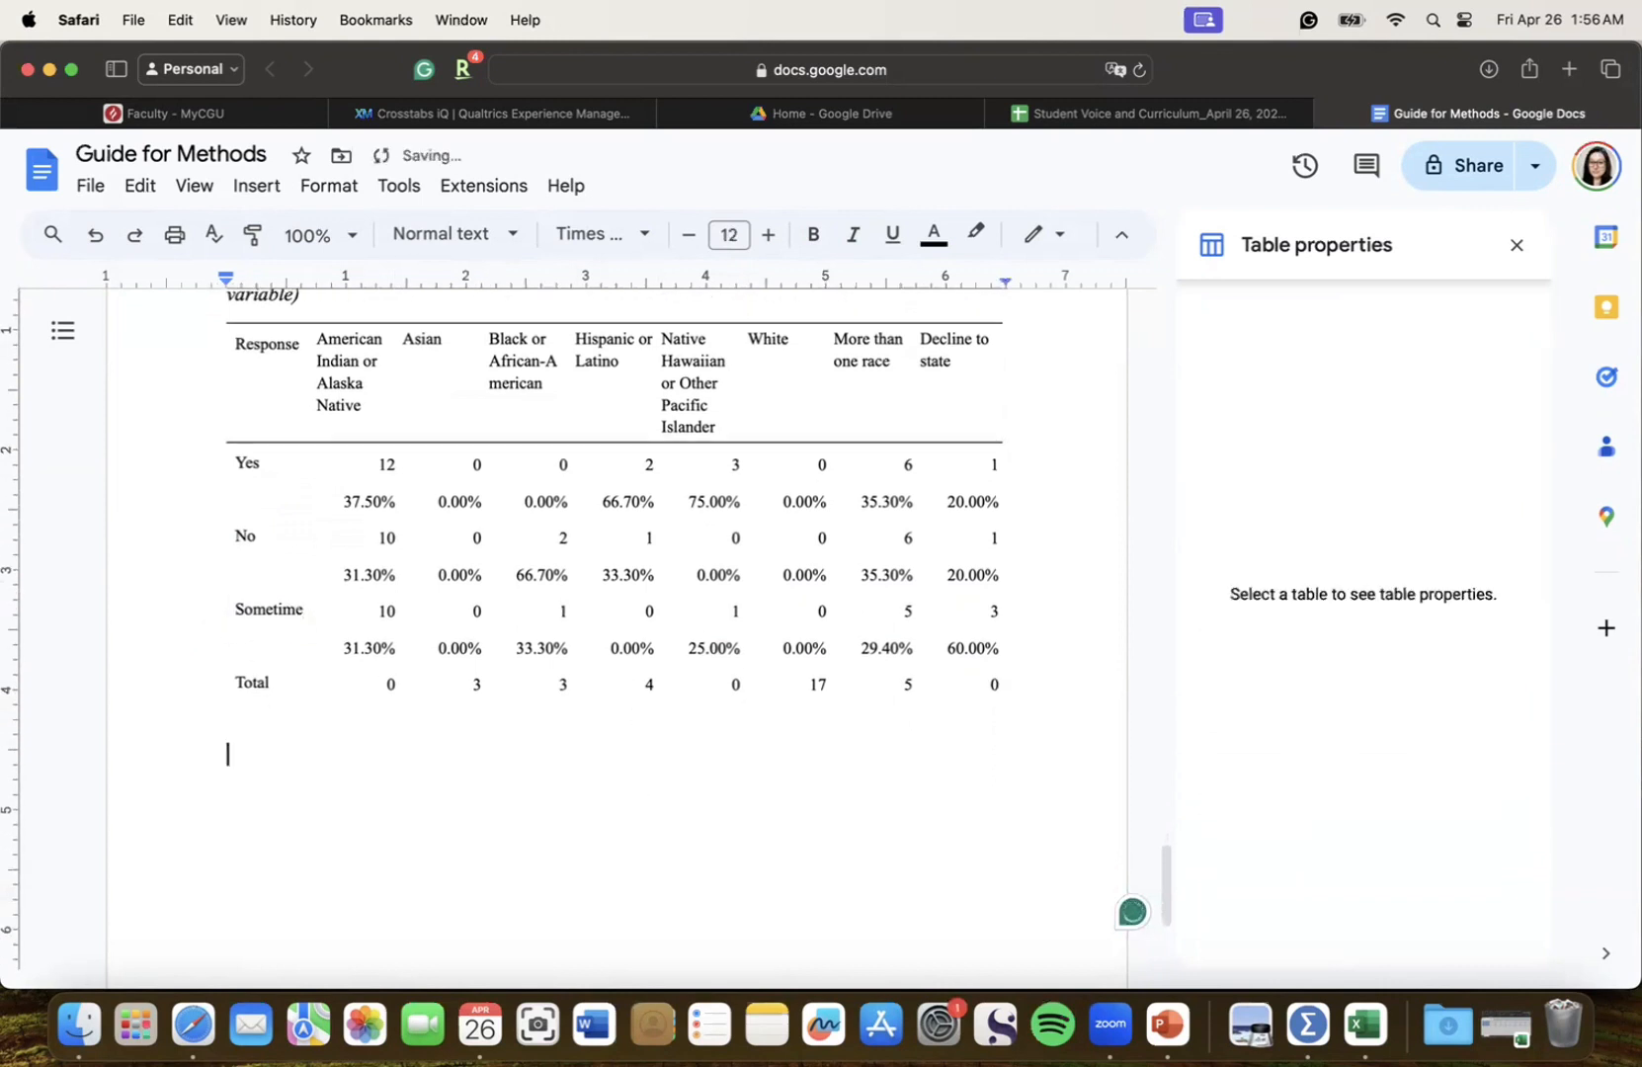
{"action": "scroll", "coordinate": [645, 825], "scroll_direction": "up", "scroll_amount": 20}
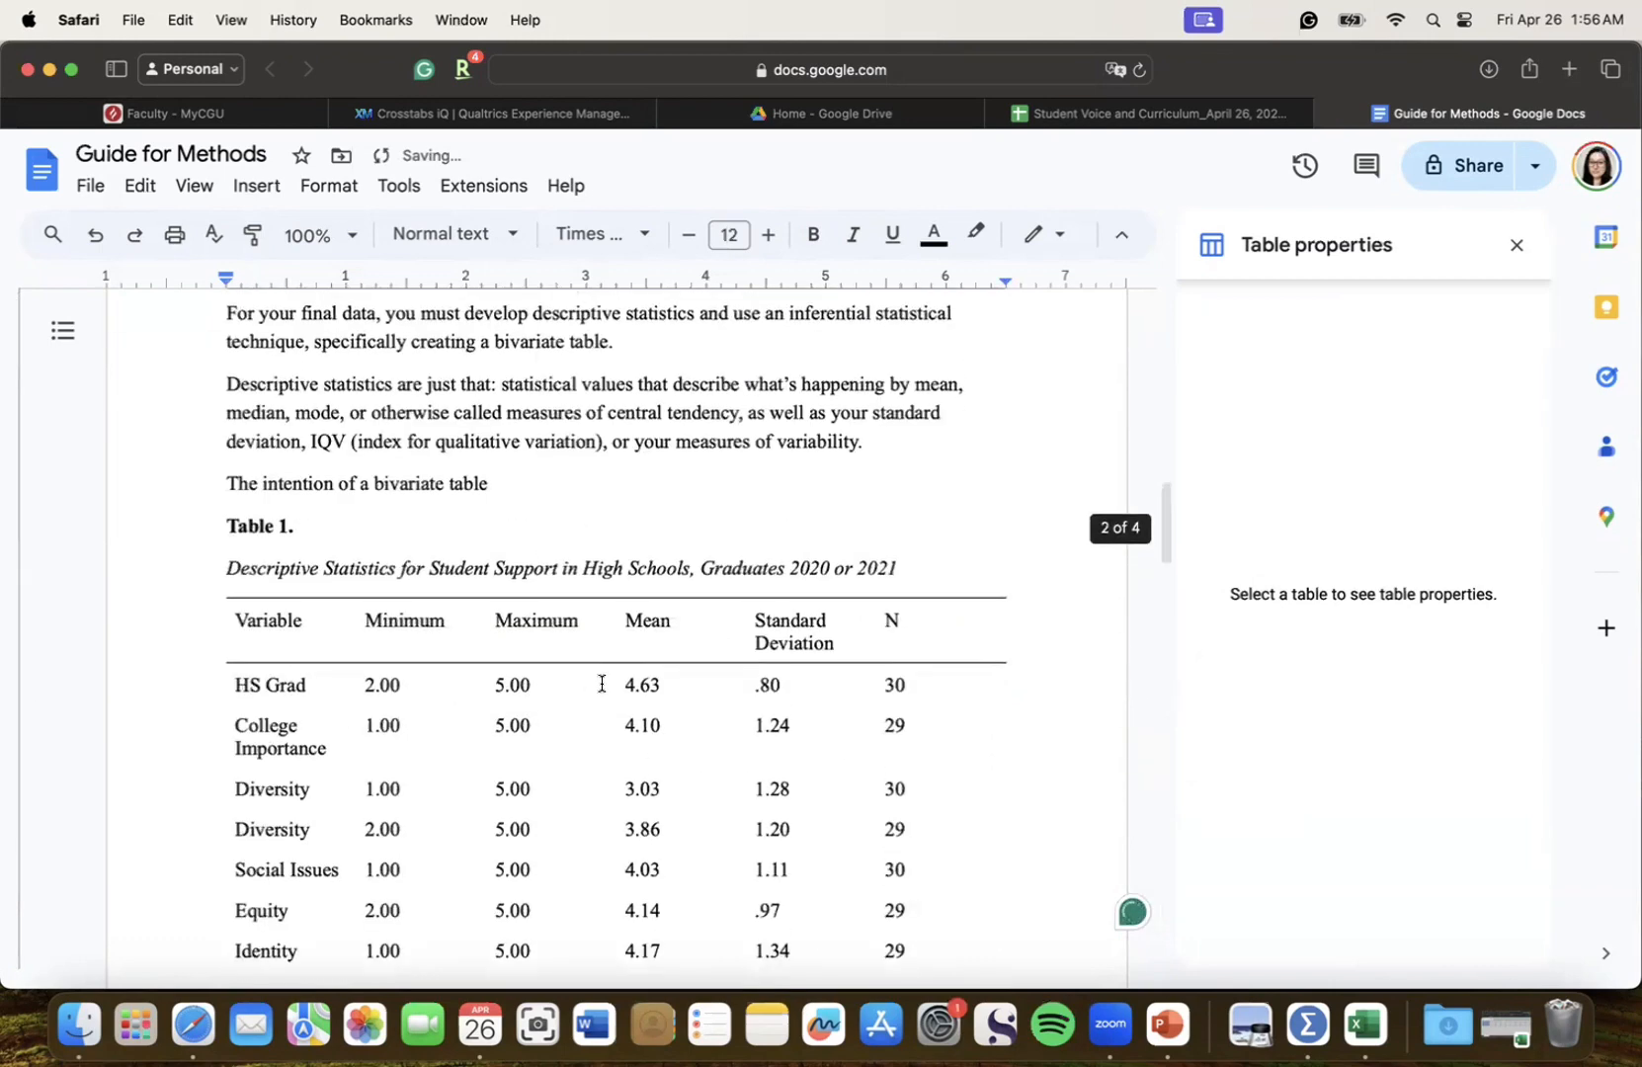
Add the note "Brief interpretation; single sentences" on the empty line below Table 1 and start a new line
{"action": "scroll", "coordinate": [600, 681], "scroll_direction": "down", "scroll_amount": 4}
{"action": "scroll", "coordinate": [601, 682], "scroll_direction": "up", "scroll_amount": 1}
{"action": "left_click", "coordinate": [272, 631]}
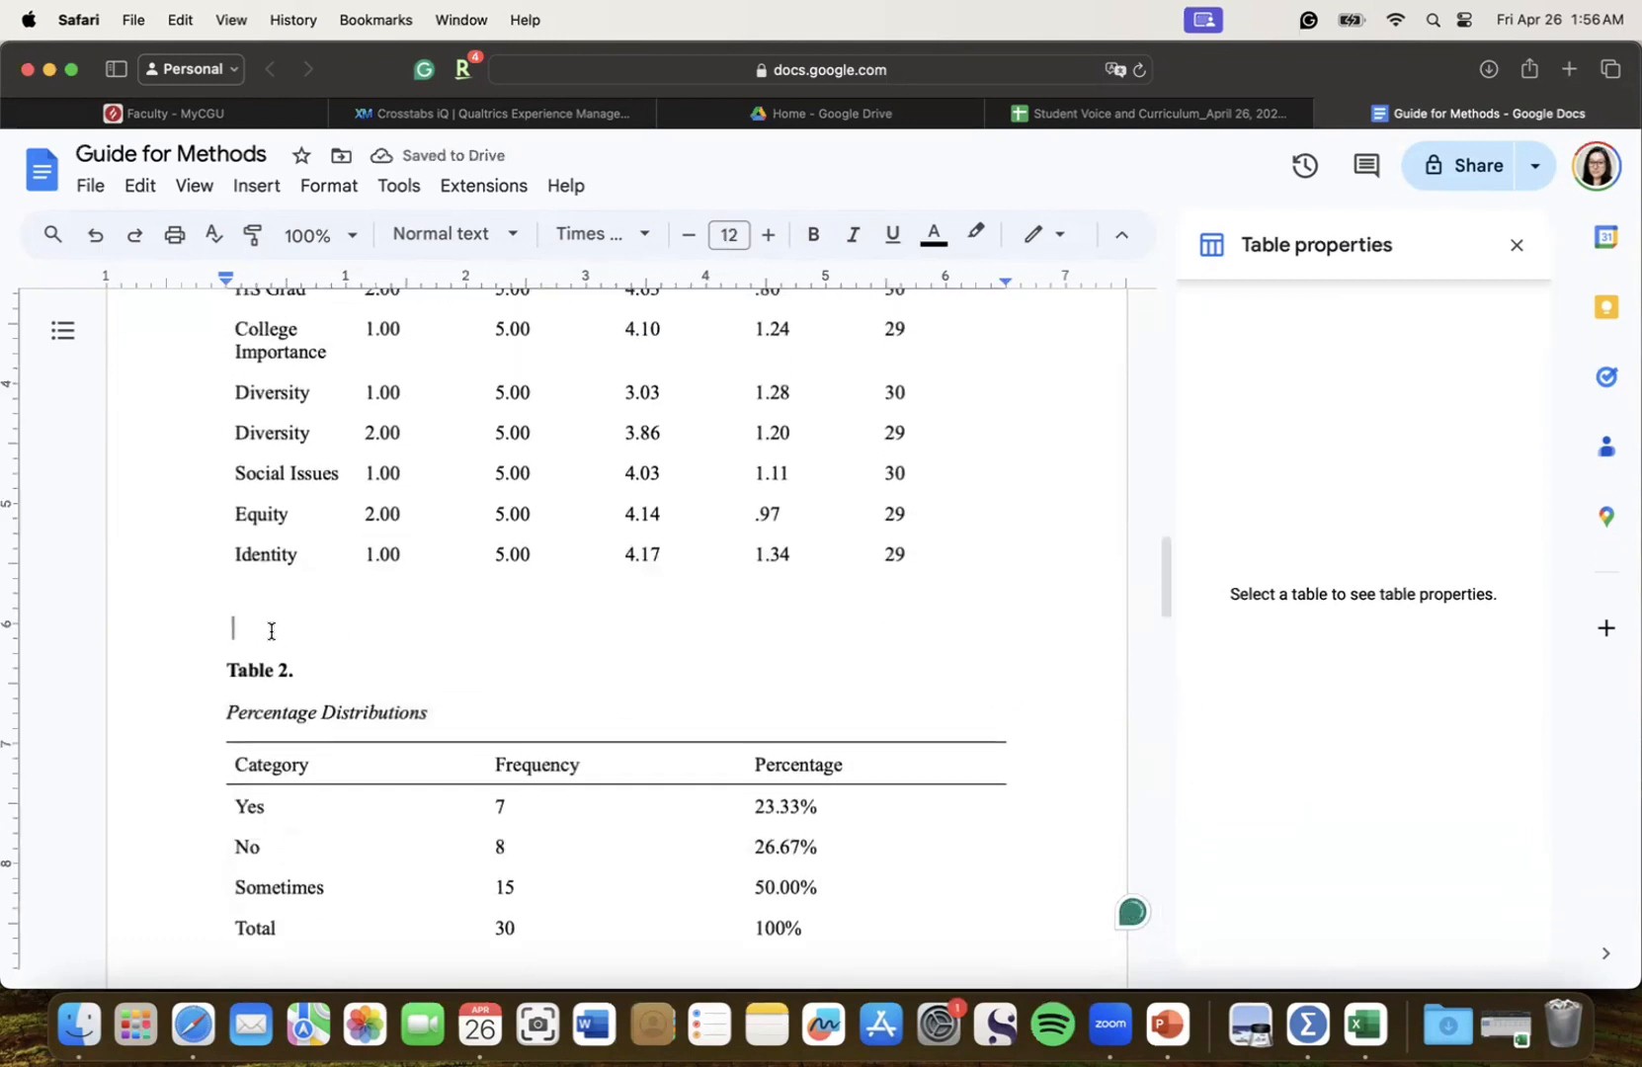
{"action": "scroll", "coordinate": [272, 630], "scroll_direction": "up", "scroll_amount": 3}
{"action": "scroll", "coordinate": [274, 625], "scroll_direction": "down", "scroll_amount": 2}
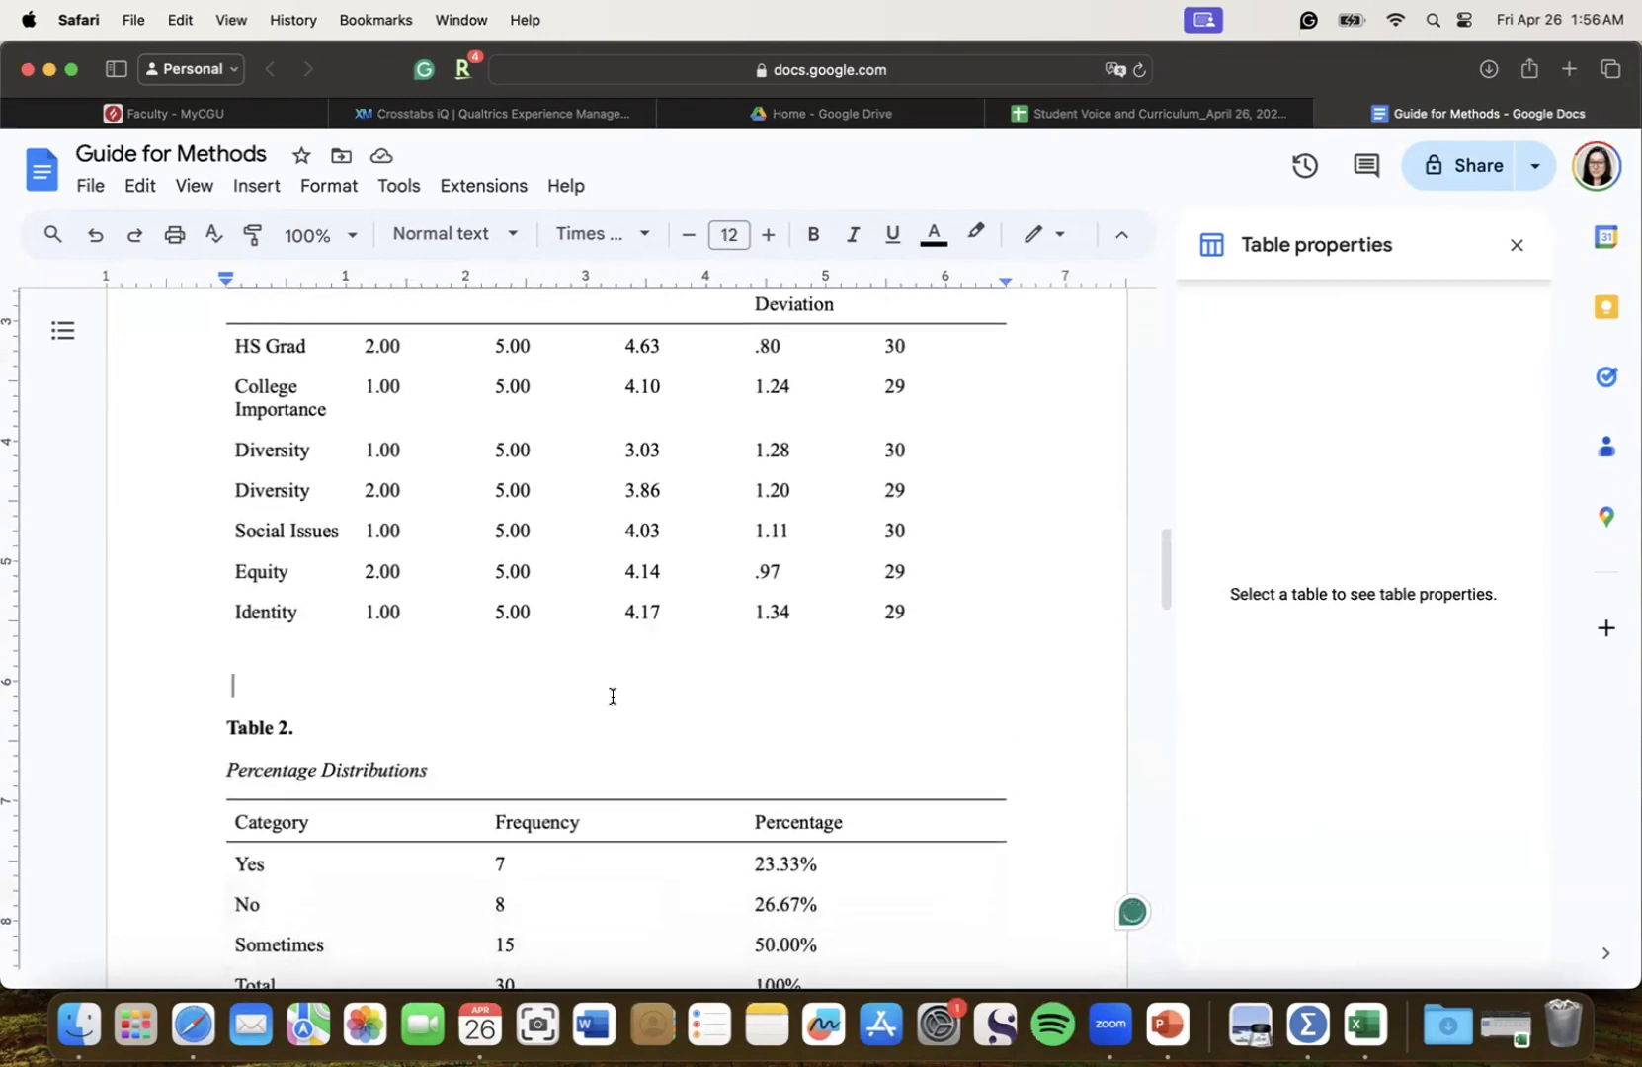
{"action": "type", "text": "Brief interpretat"}
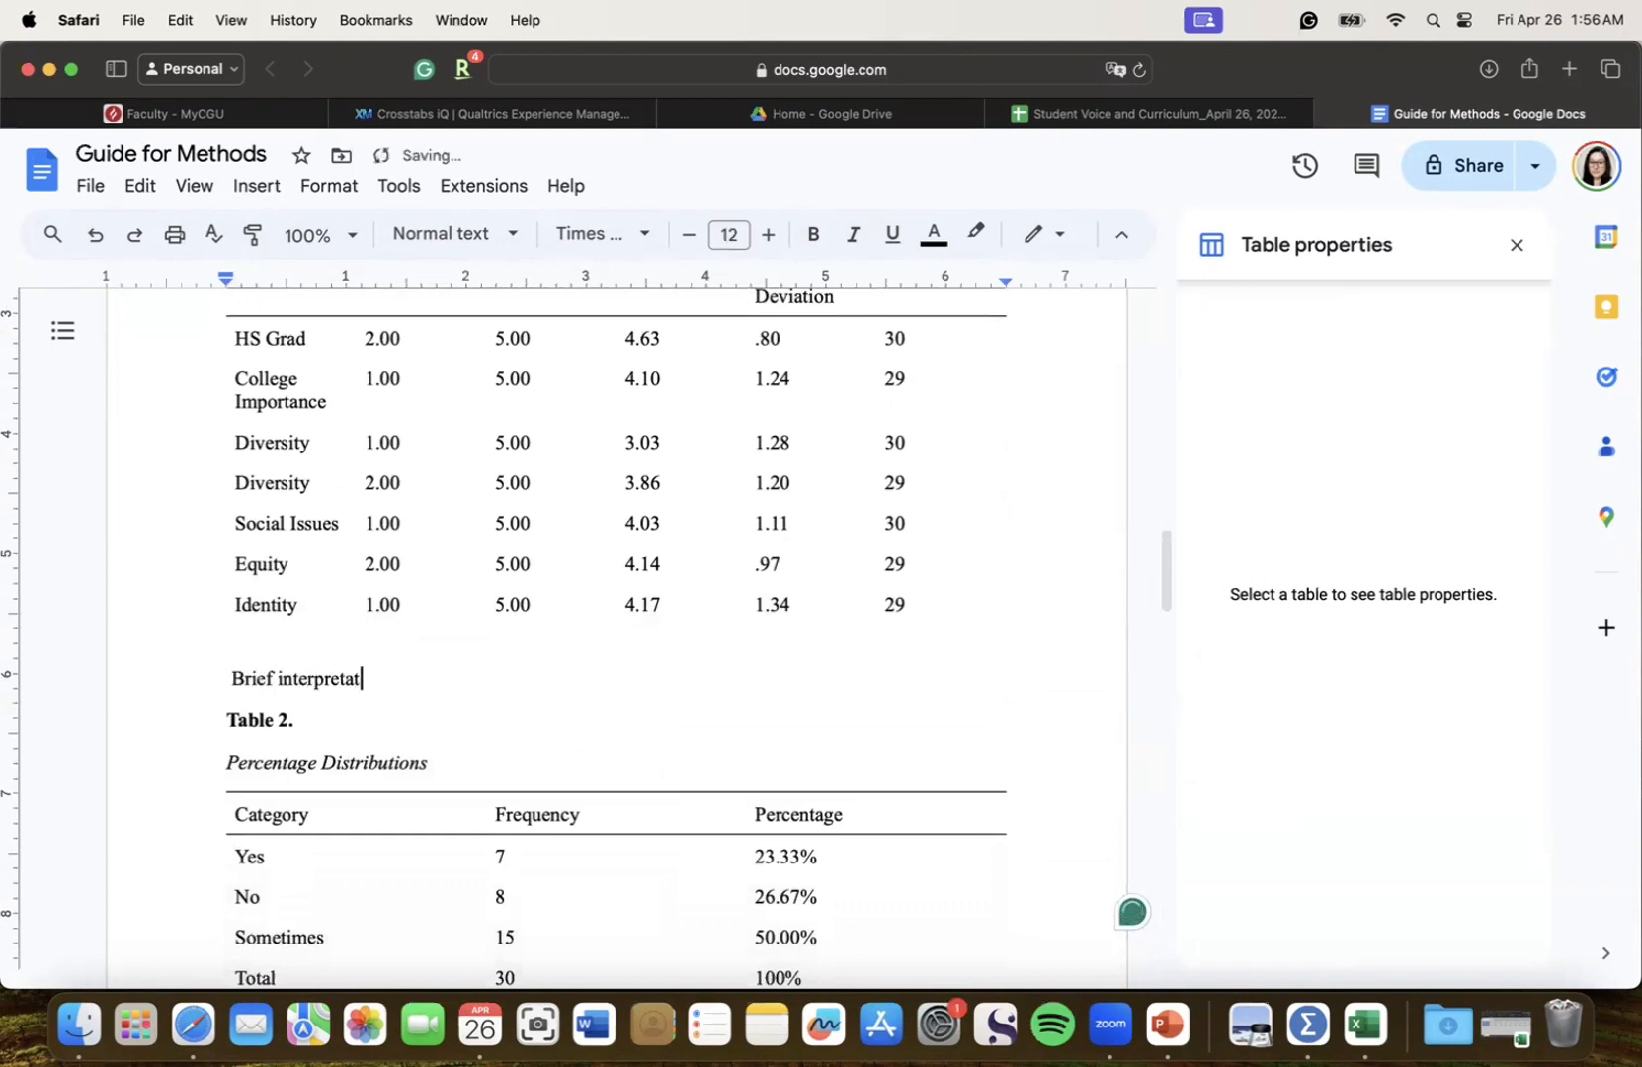
{"action": "type", "text": "ion  single sentences"}
{"action": "key", "text": "Return"}
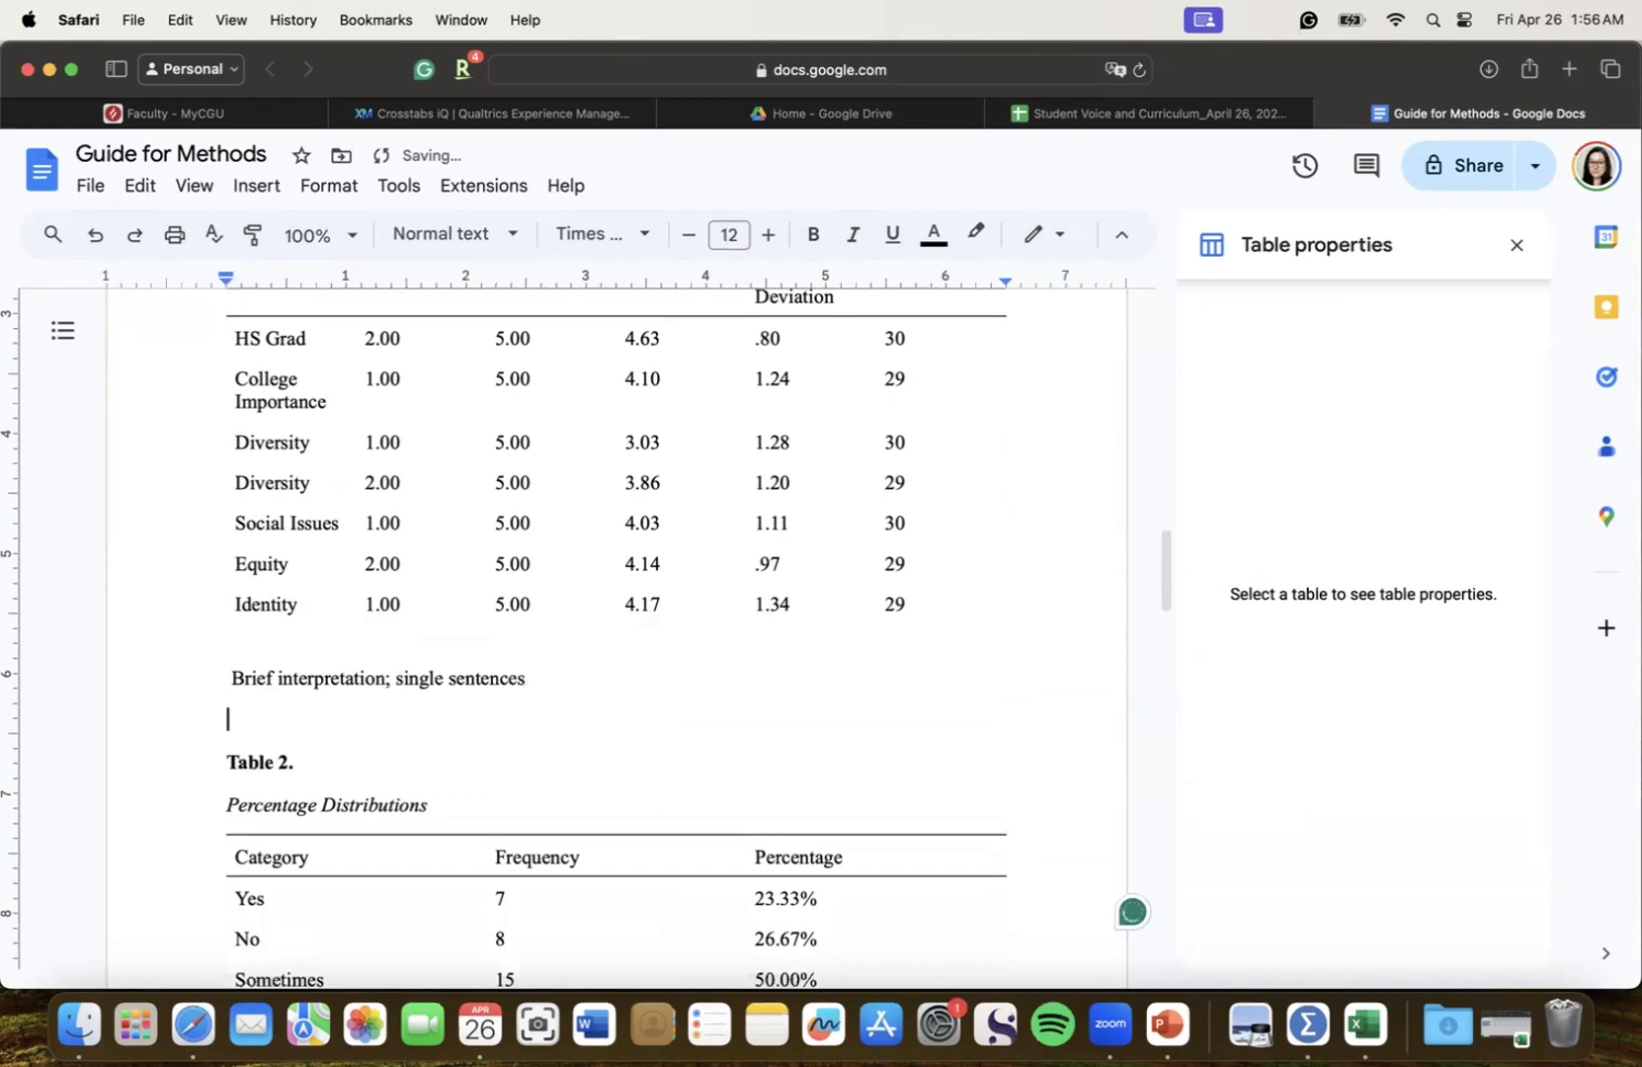
Begin an example under the note with "Ex: The range for HS graduates who have said that they felt supported"
{"action": "type", "text": "Ex: The range for HS "}
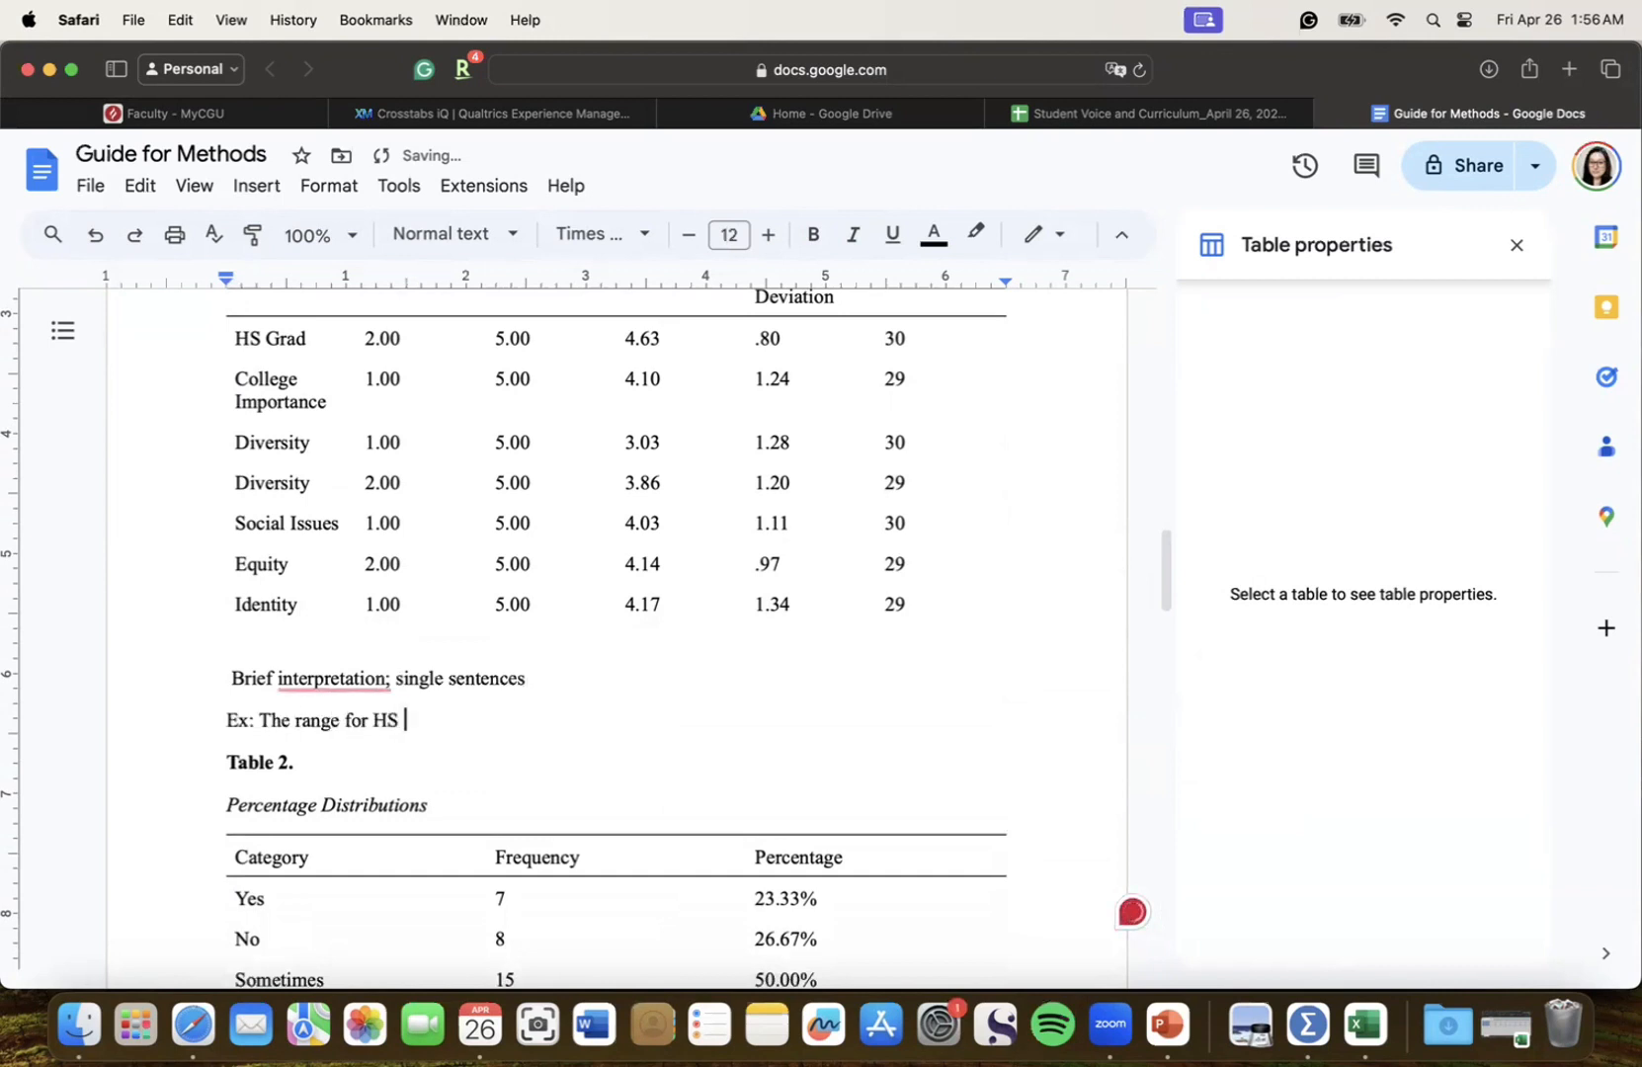
{"action": "type", "text": "grad"}
{"action": "scroll", "coordinate": [1004, 697], "scroll_direction": "up", "scroll_amount": 2}
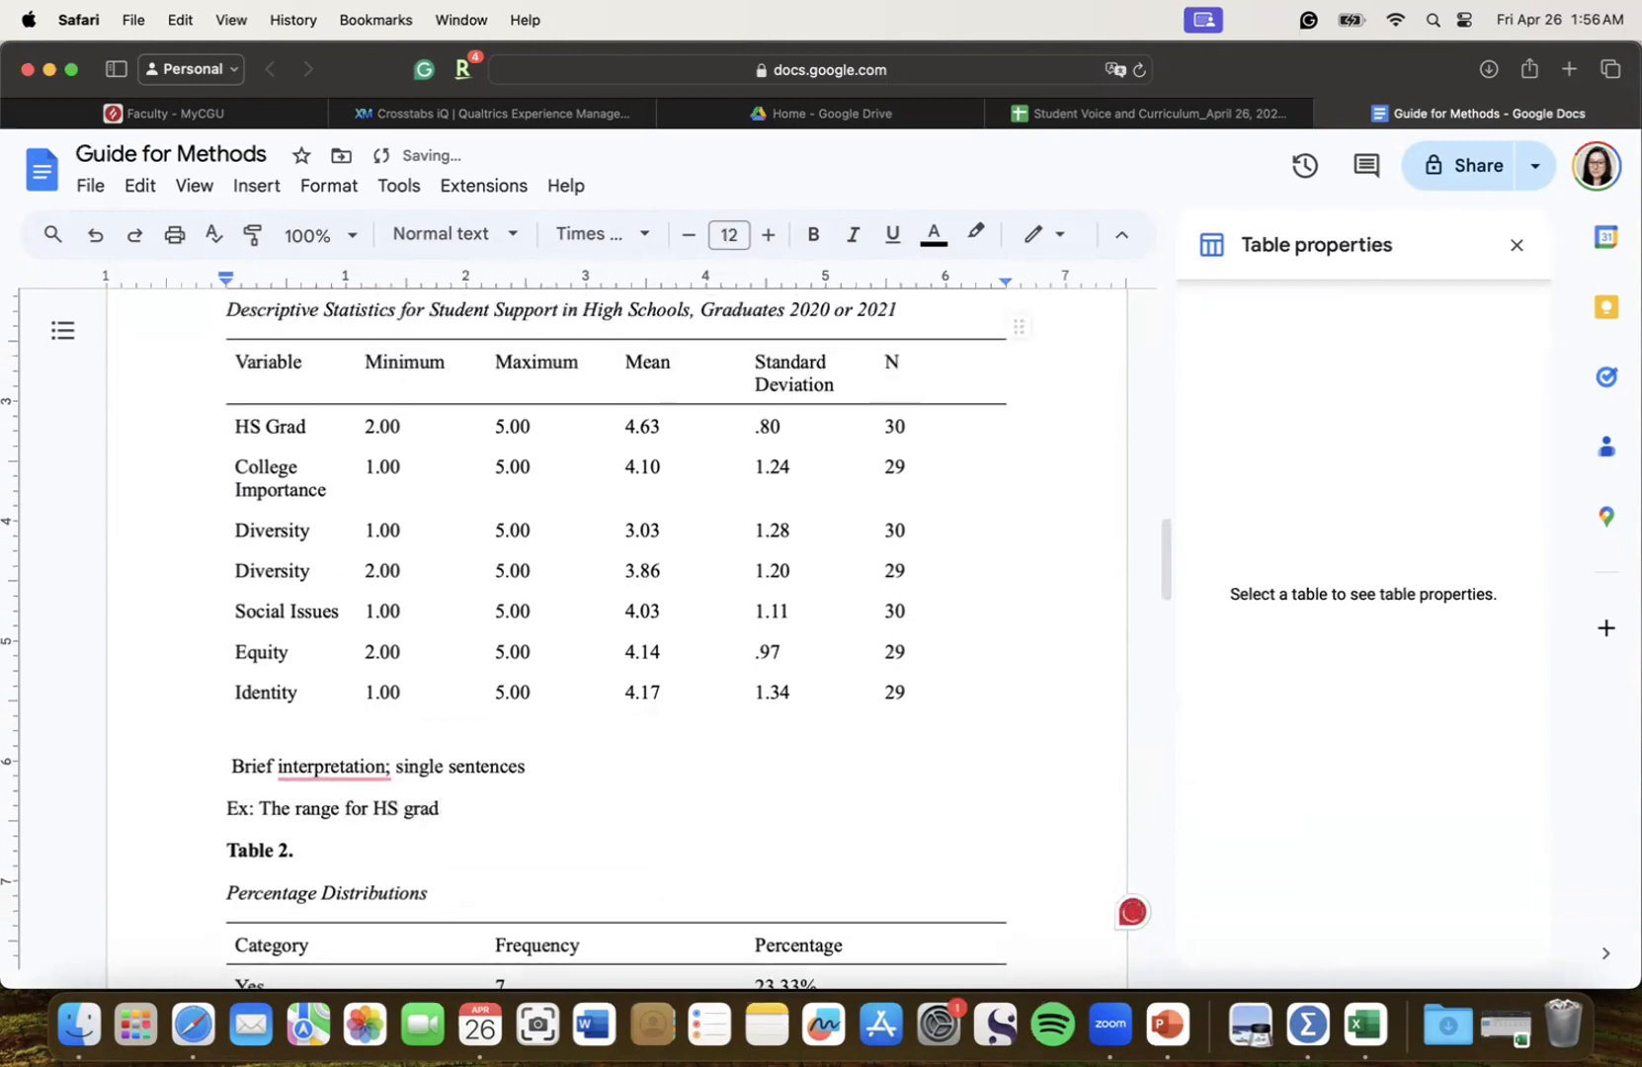
{"action": "type", "text": "s"}
{"action": "key", "text": "BackSpace"}
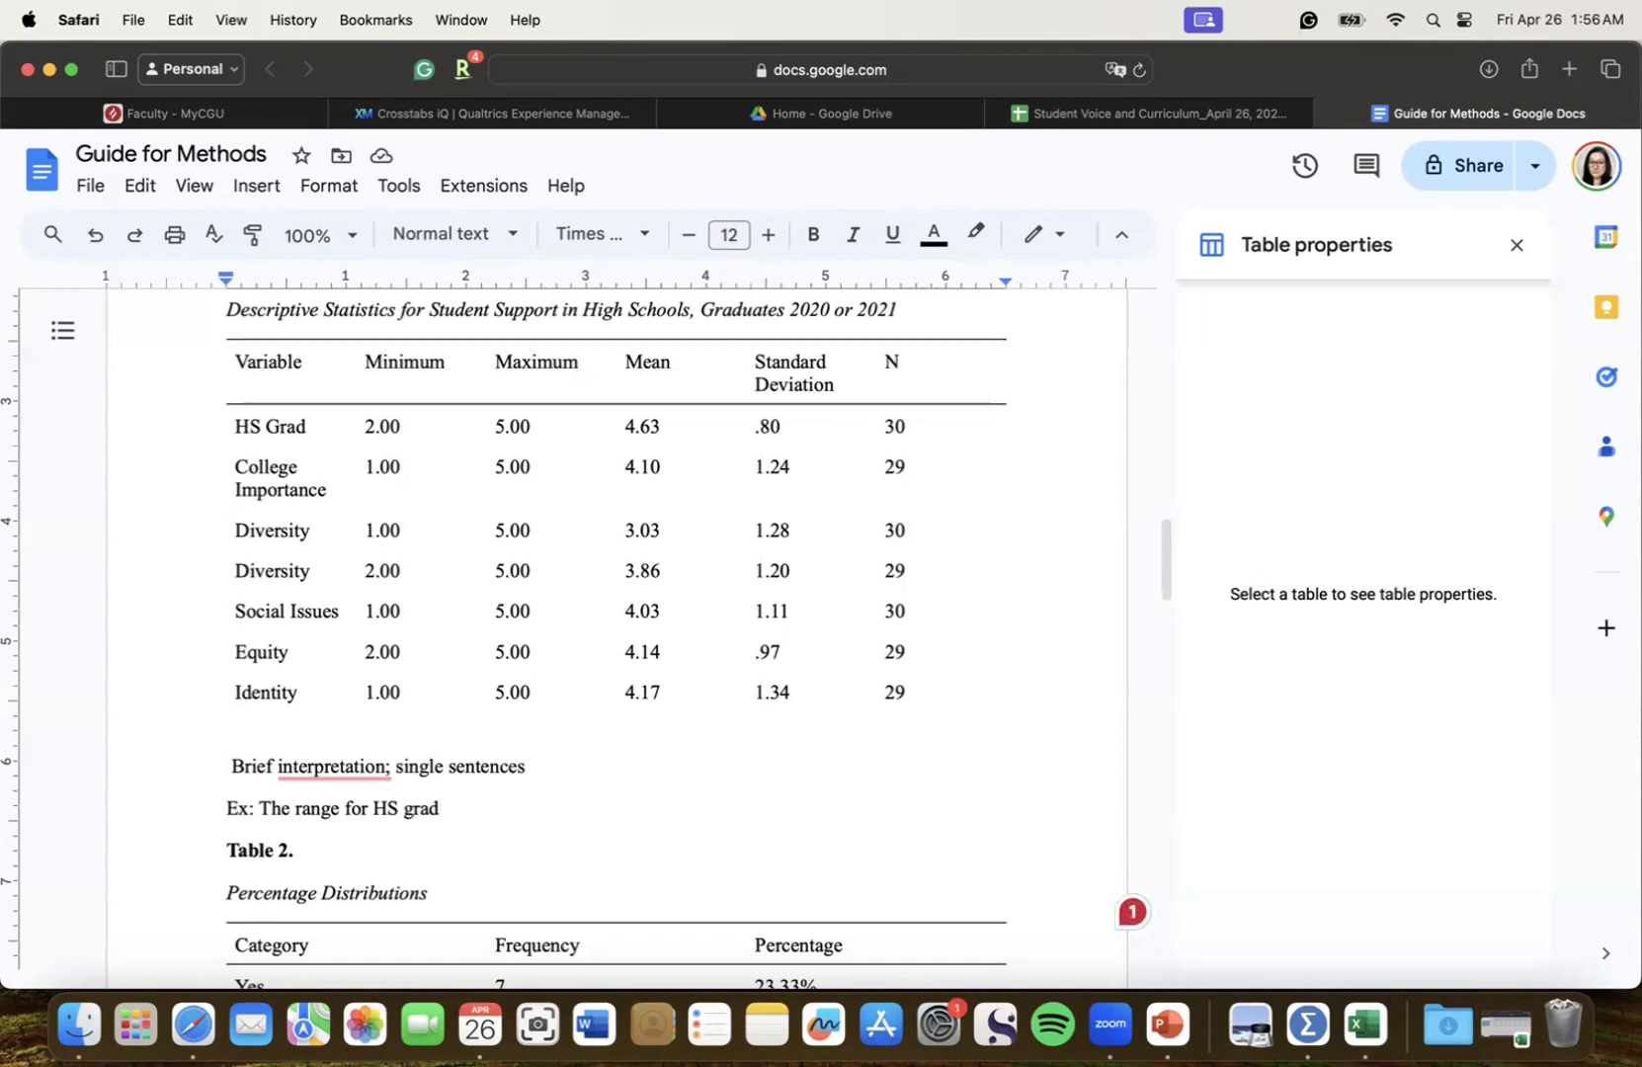
{"action": "type", "text": "uates who have said that they "}
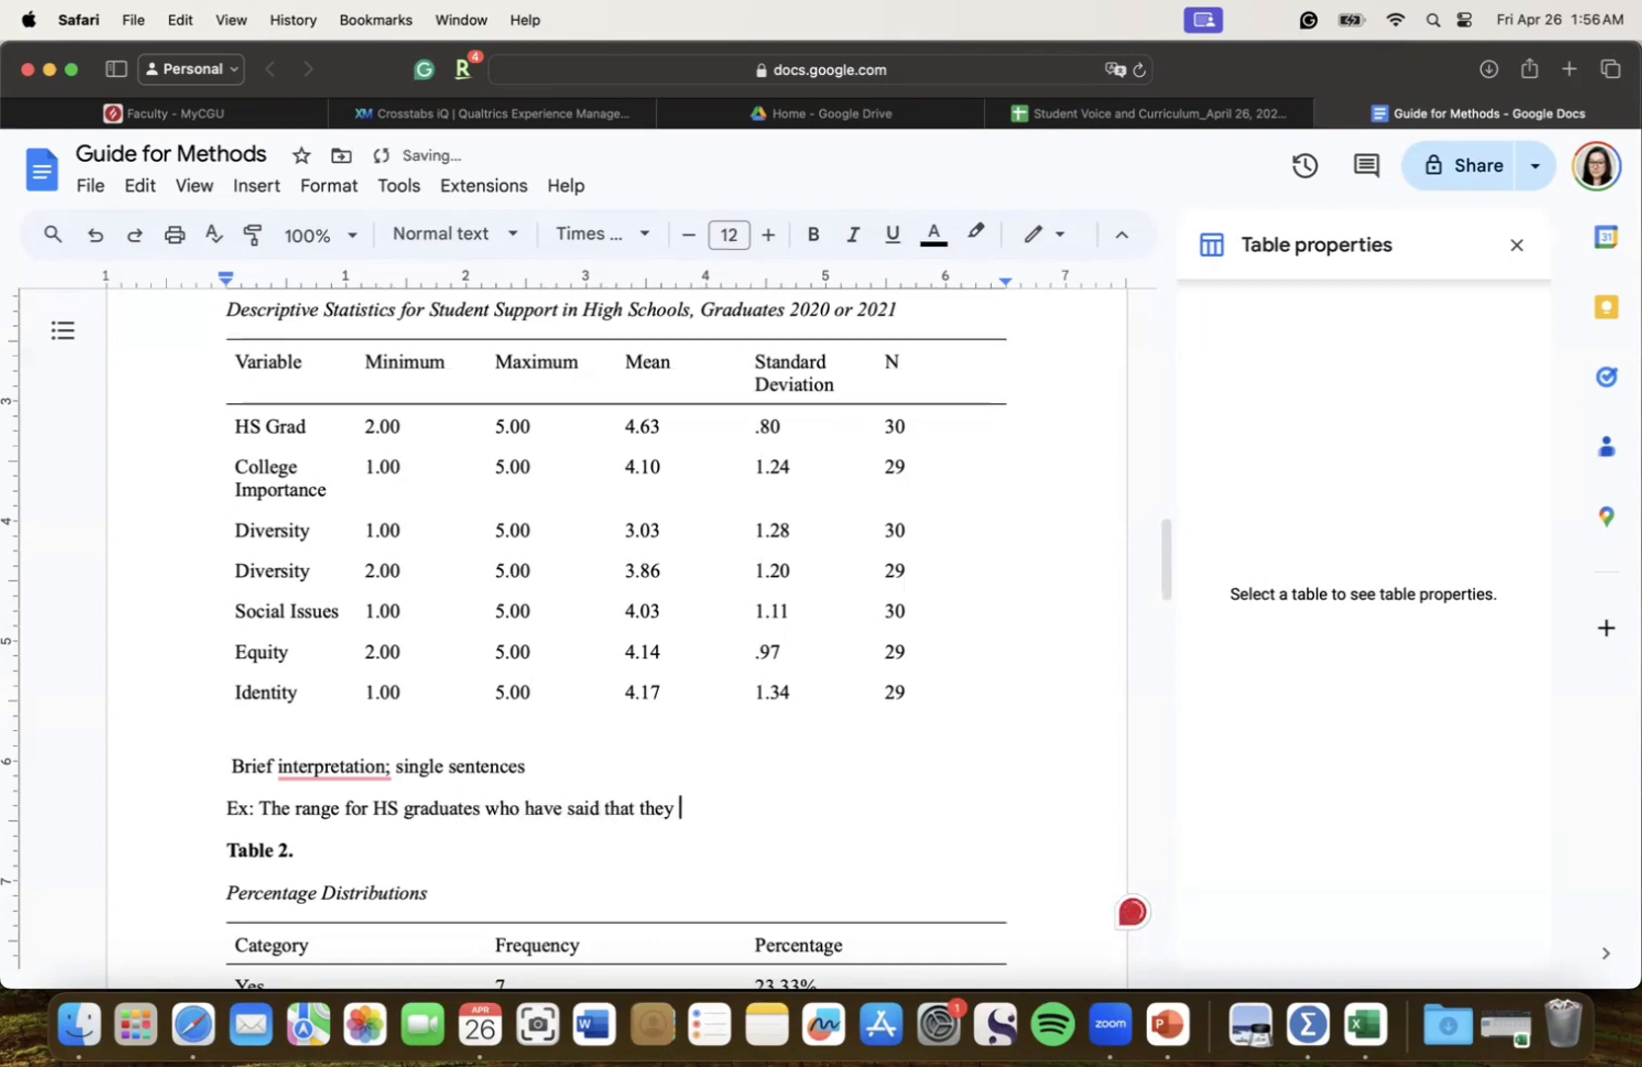
{"action": "type", "text": "felt supported a"}
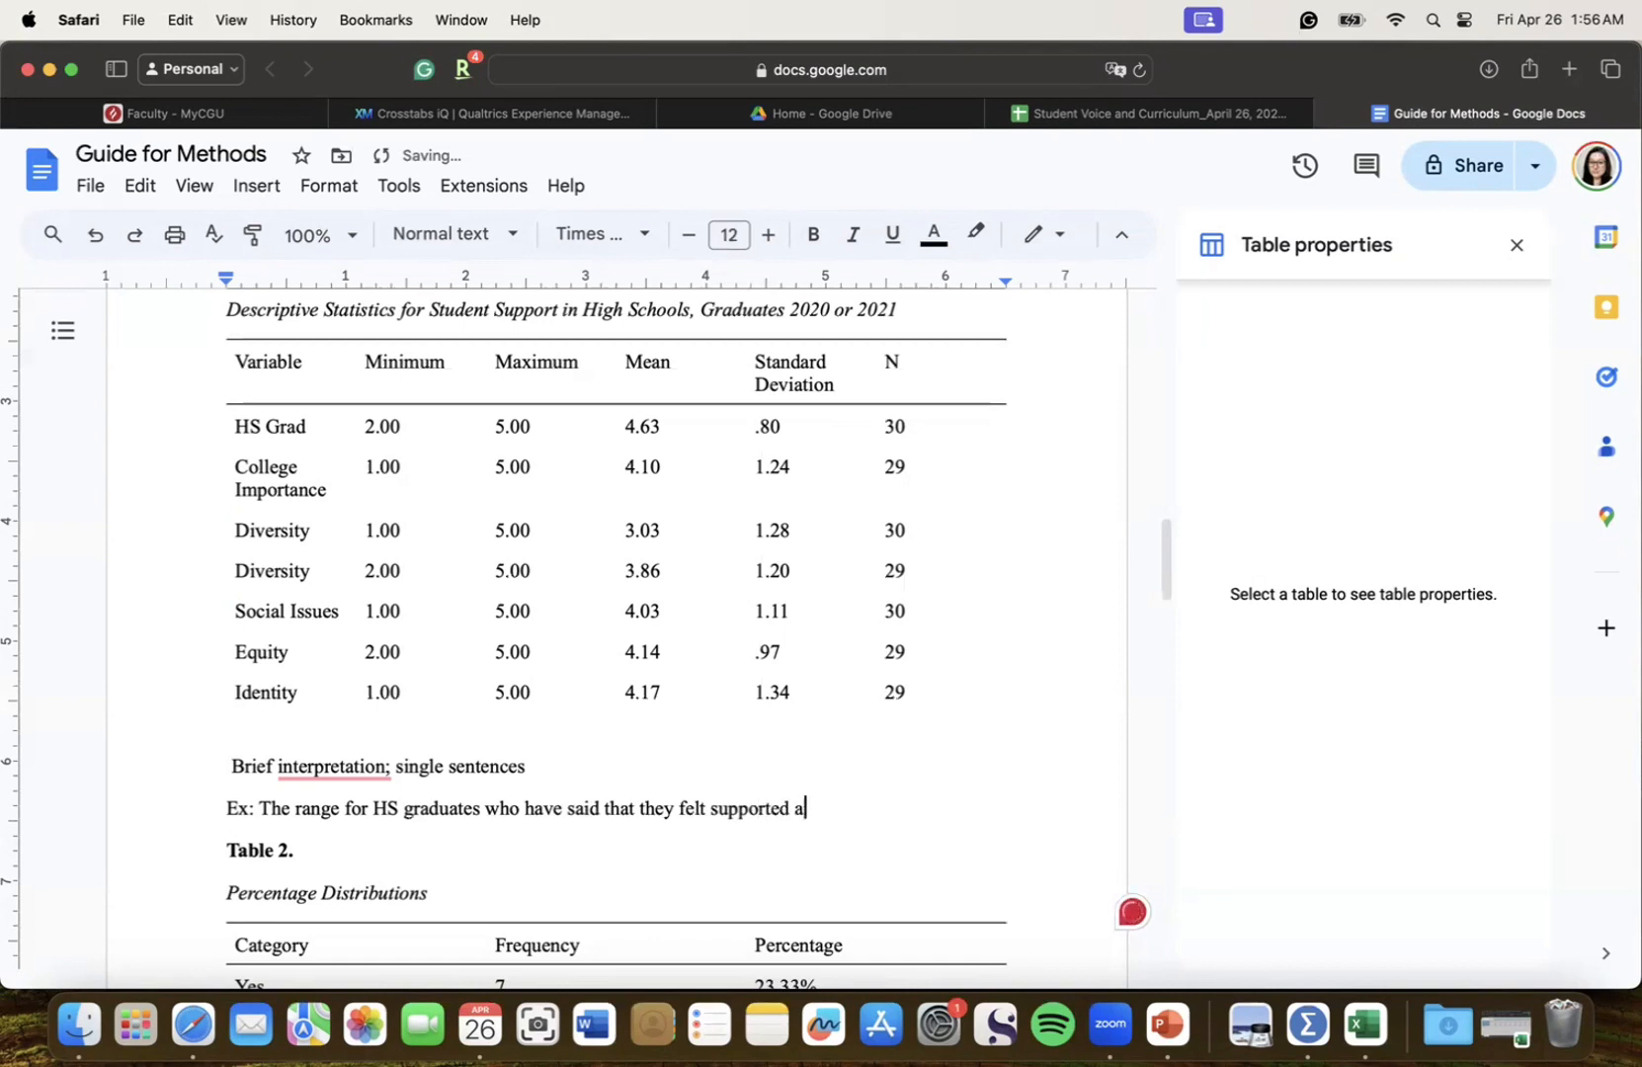
Continue the example sentence with "in goals of high school graduation"
{"action": "key", "text": "BackSpace"}
{"action": "type", "text": "in goals of high schoo lgraduate"}
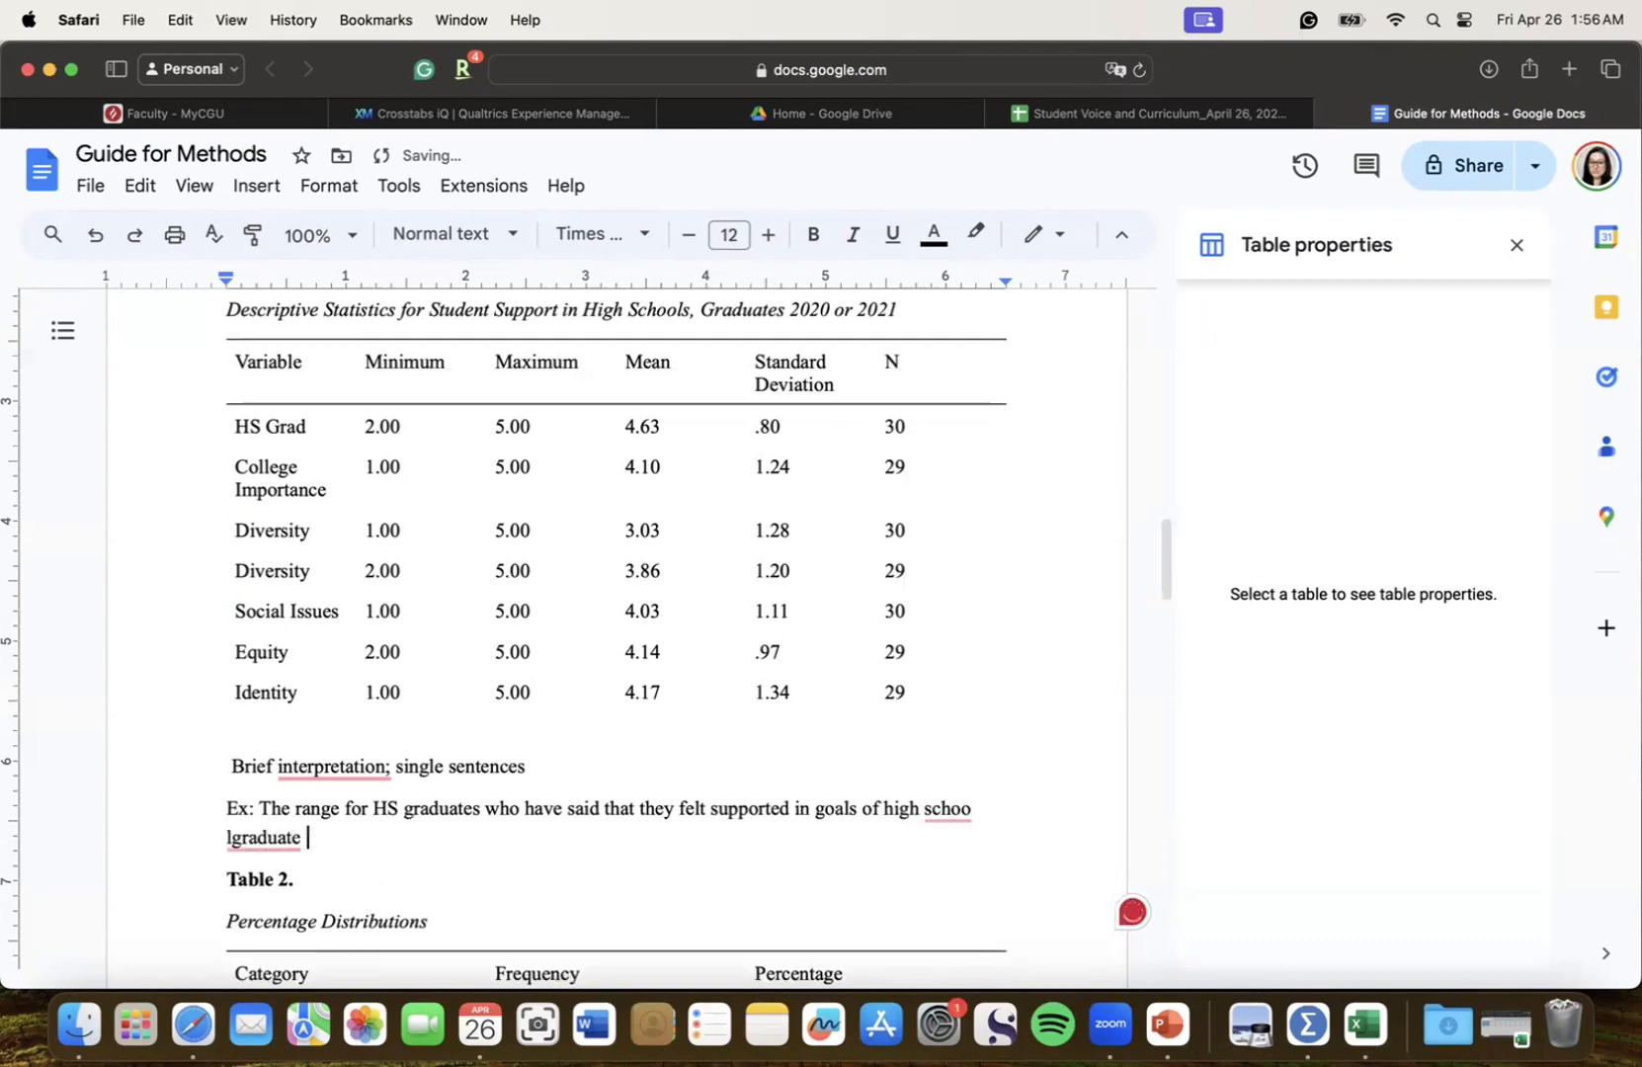
{"action": "key", "text": "BackSpace"}
{"action": "key", "text": "BackSpace"}
{"action": "key", "text": "BackSpace"}
{"action": "key", "text": "BackSpace"}
{"action": "key", "text": "BackSpace"}
{"action": "key", "text": "BackSpace"}
{"action": "key", "text": "BackSpace"}
{"action": "key", "text": "BackSpace"}
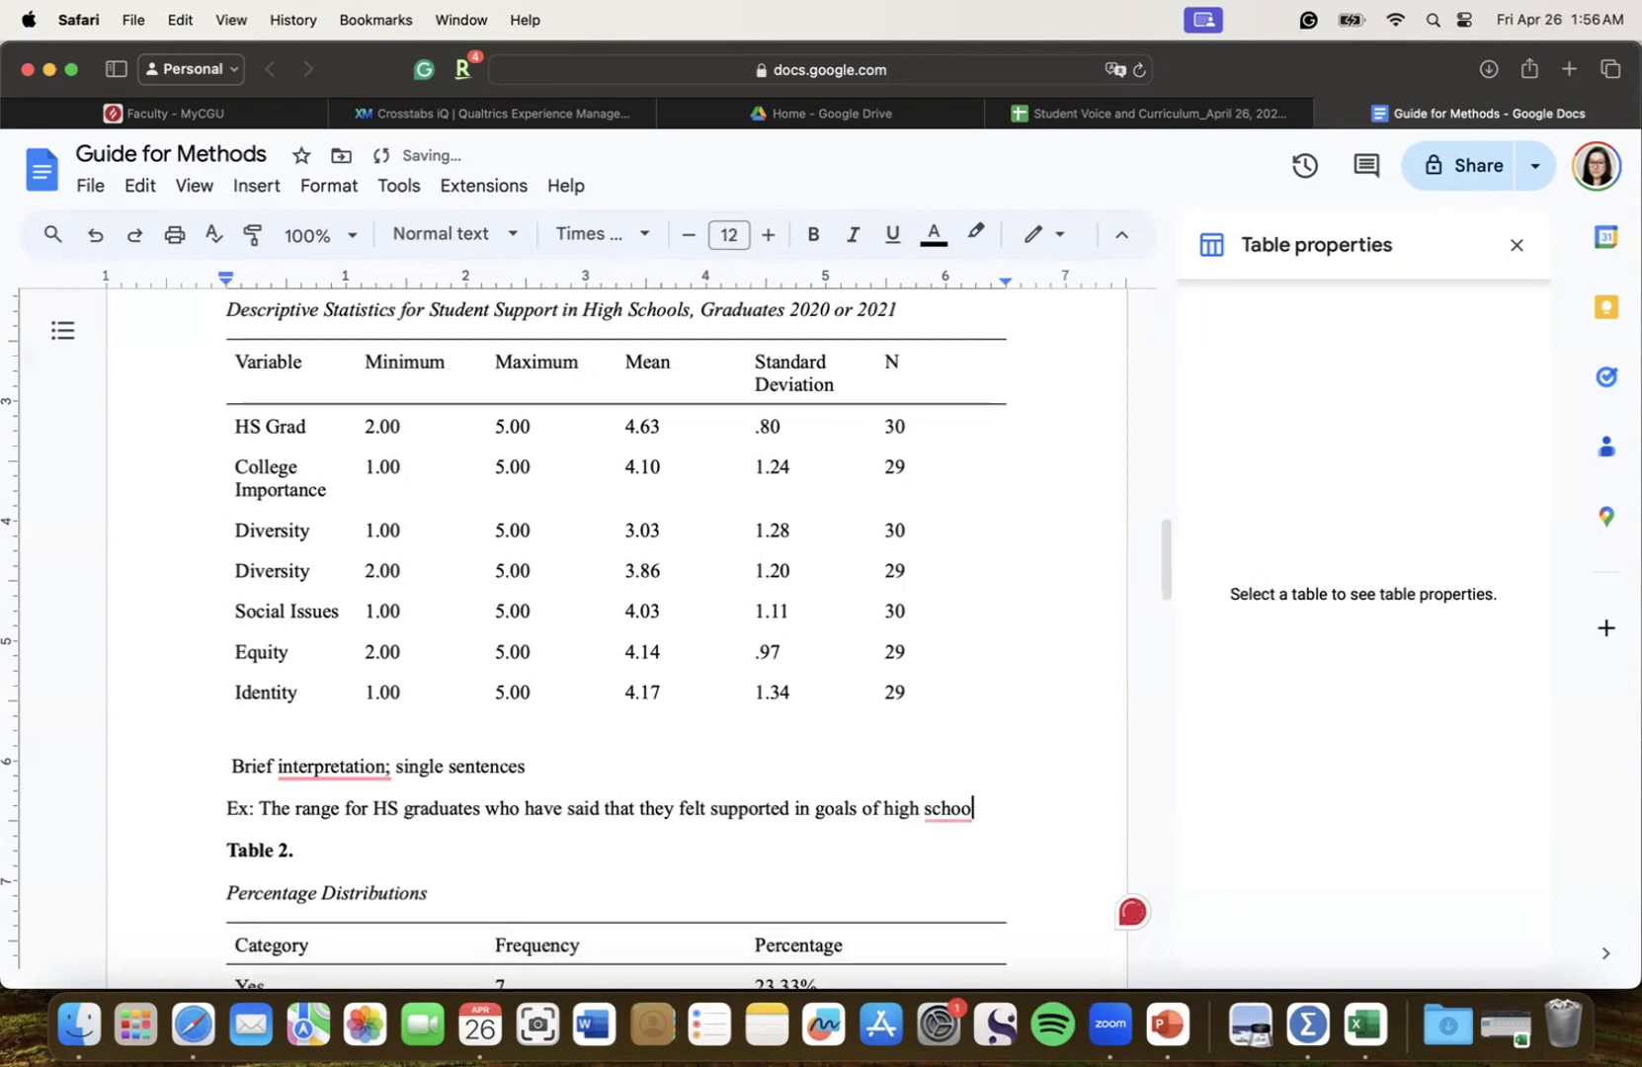
{"action": "type", "text": "l graduate"}
{"action": "type", "text": "ion include bein"}
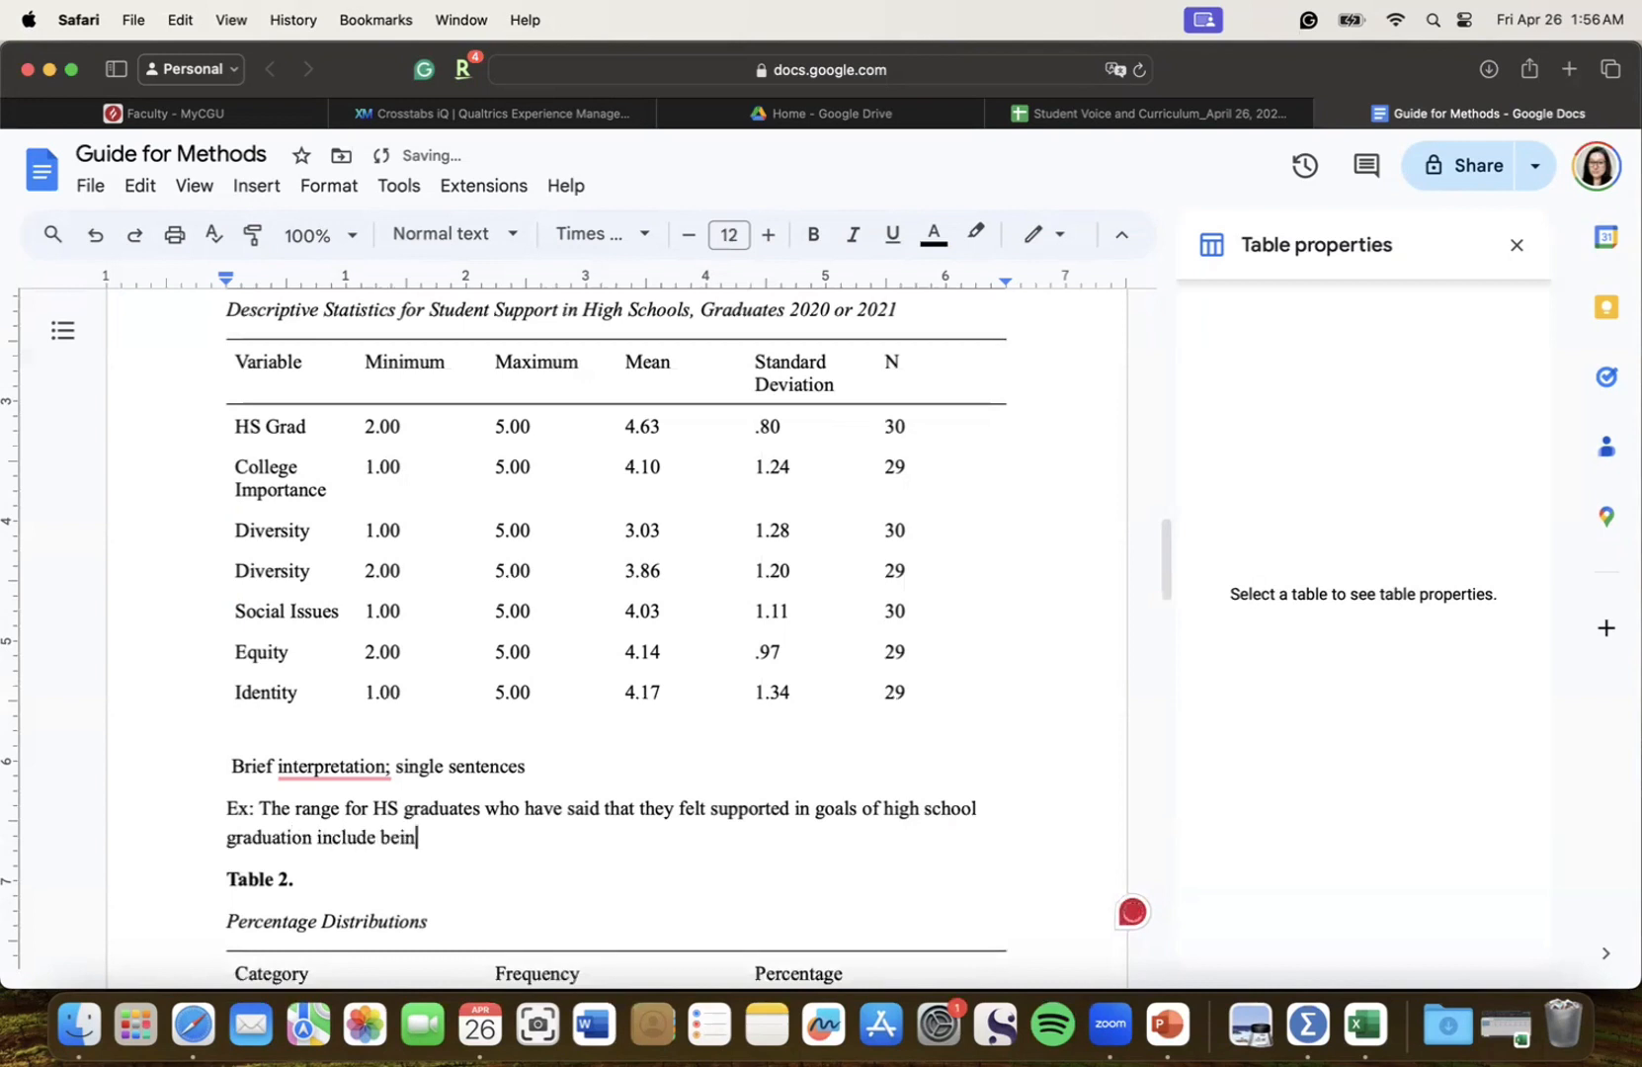
Complete the range sentence with "have a range of a 2.0 rating to a 5.0 rating."
{"action": "key", "text": "BackSpace"}
{"action": "key", "text": "BackSpace"}
{"action": "key", "text": "BackSpace"}
{"action": "key", "text": "BackSpace"}
{"action": "key", "text": "BackSpace"}
{"action": "key", "text": "BackSpace"}
{"action": "key", "text": "BackSpace"}
{"action": "key", "text": "BackSpace"}
{"action": "key", "text": "BackSpace"}
{"action": "key", "text": "BackSpace"}
{"action": "key", "text": "BackSpace"}
{"action": "type", "text": "have a range of a 2"}
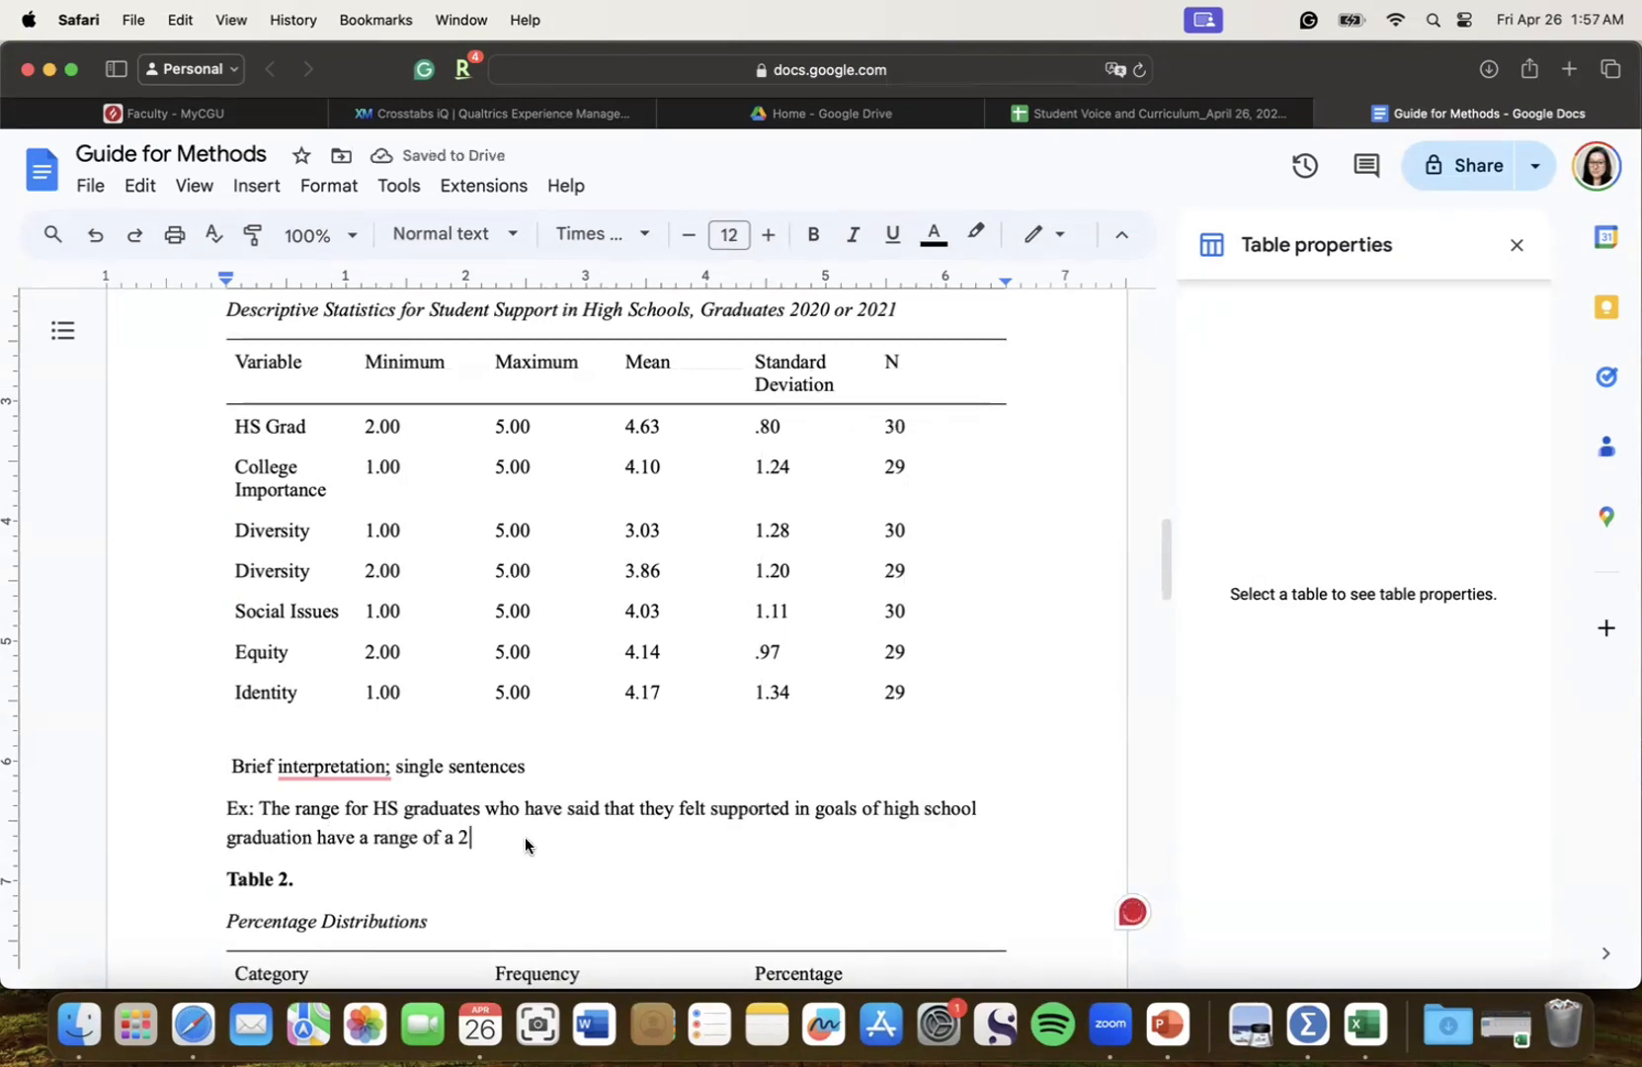
{"action": "type", "text": ".0 ra"}
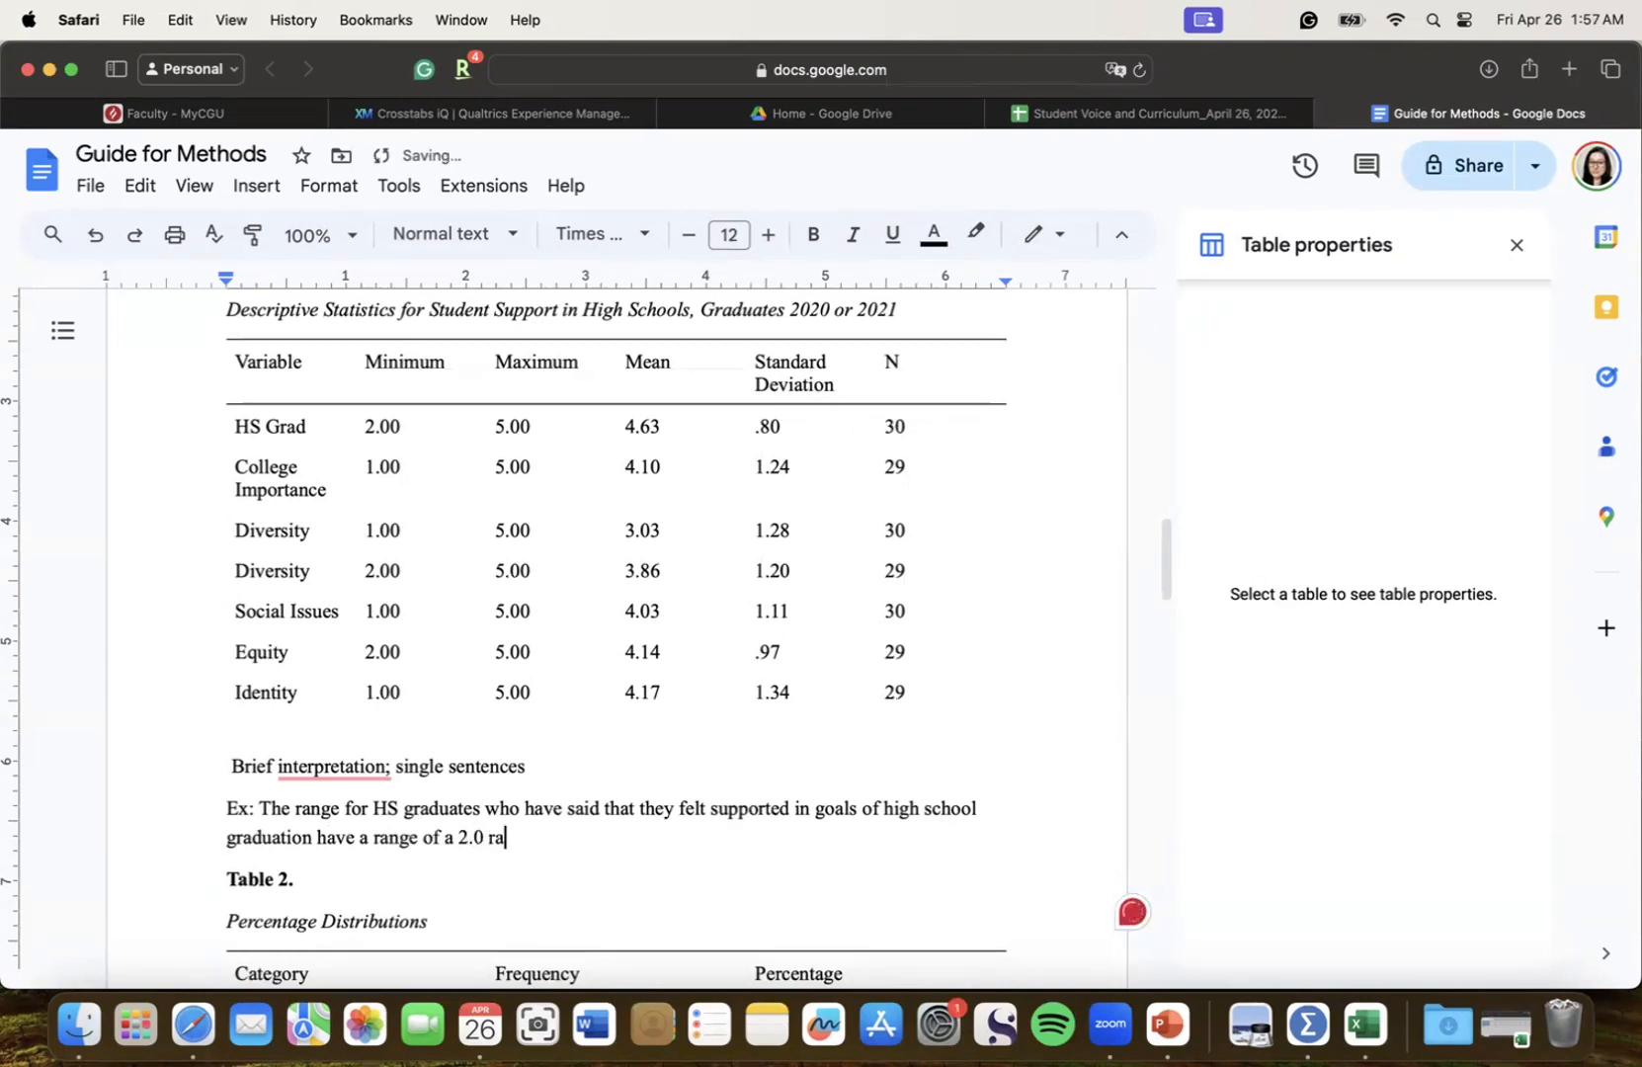
{"action": "type", "text": "ting to a 5.0 rating. The mean reapo"}
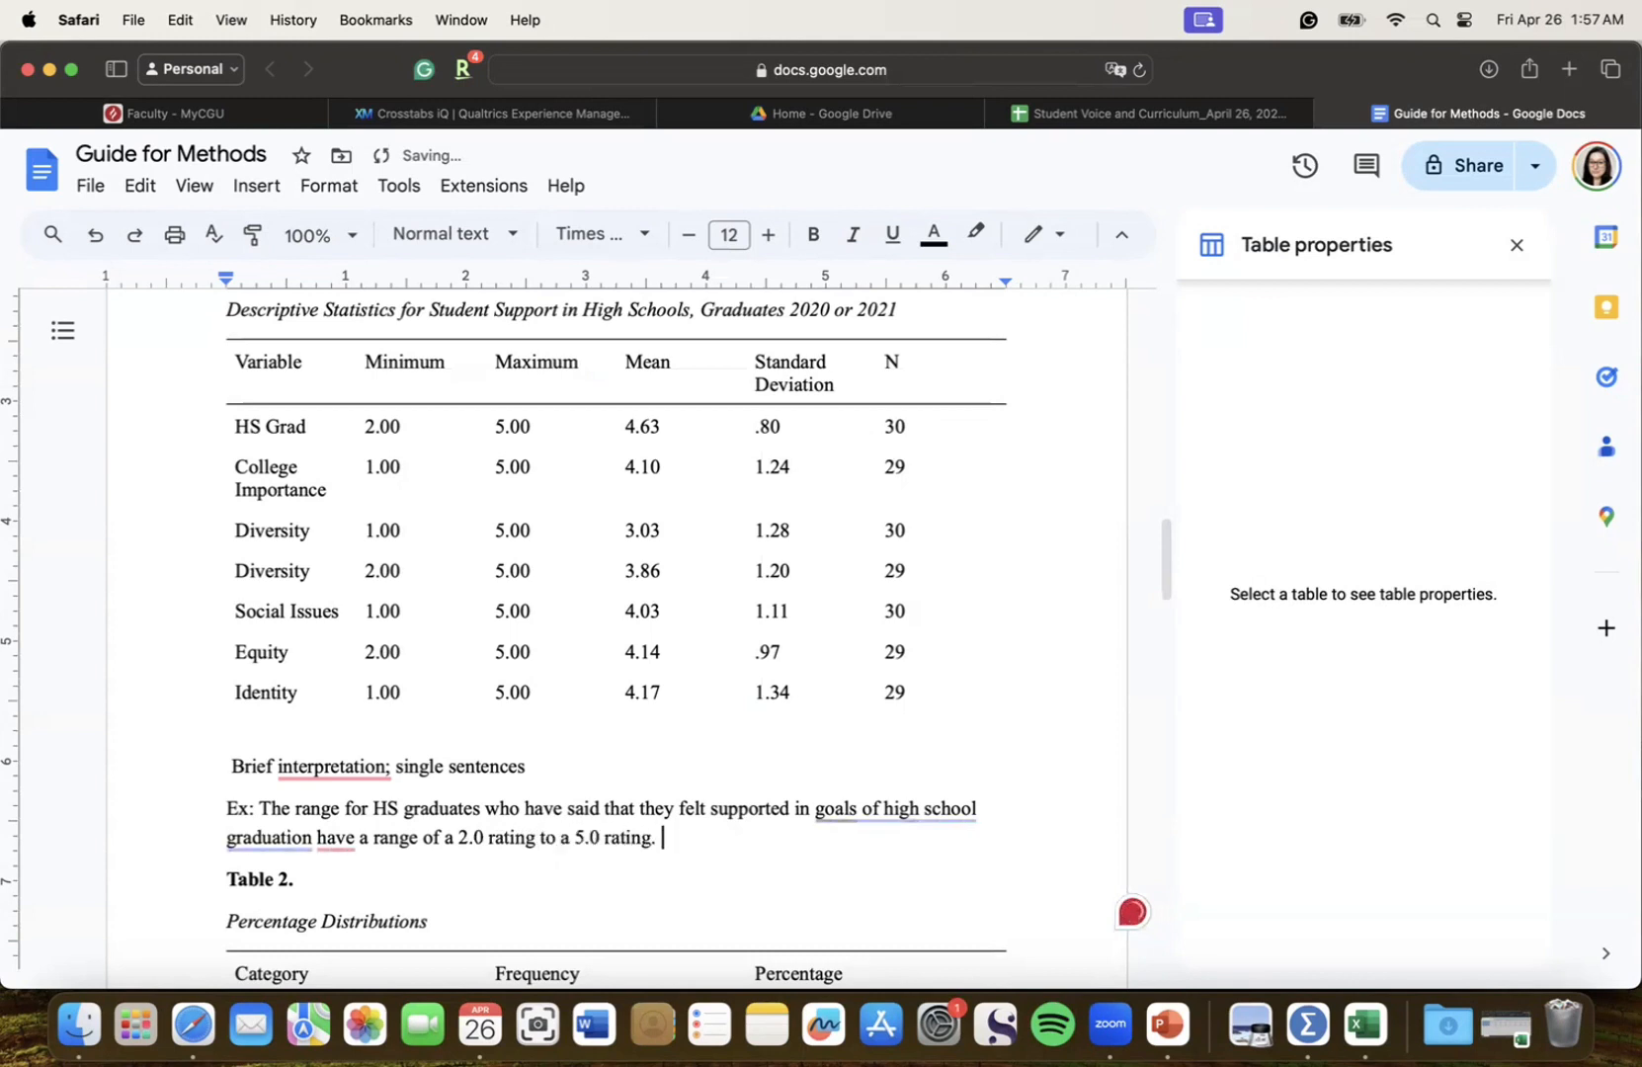
Add the sentence "The mean response was 4.63, with a standard deviation of .8." to the Table 1 example
{"action": "key", "text": "BackSpace"}
{"action": "key", "text": "BackSpace"}
{"action": "key", "text": "BackSpace"}
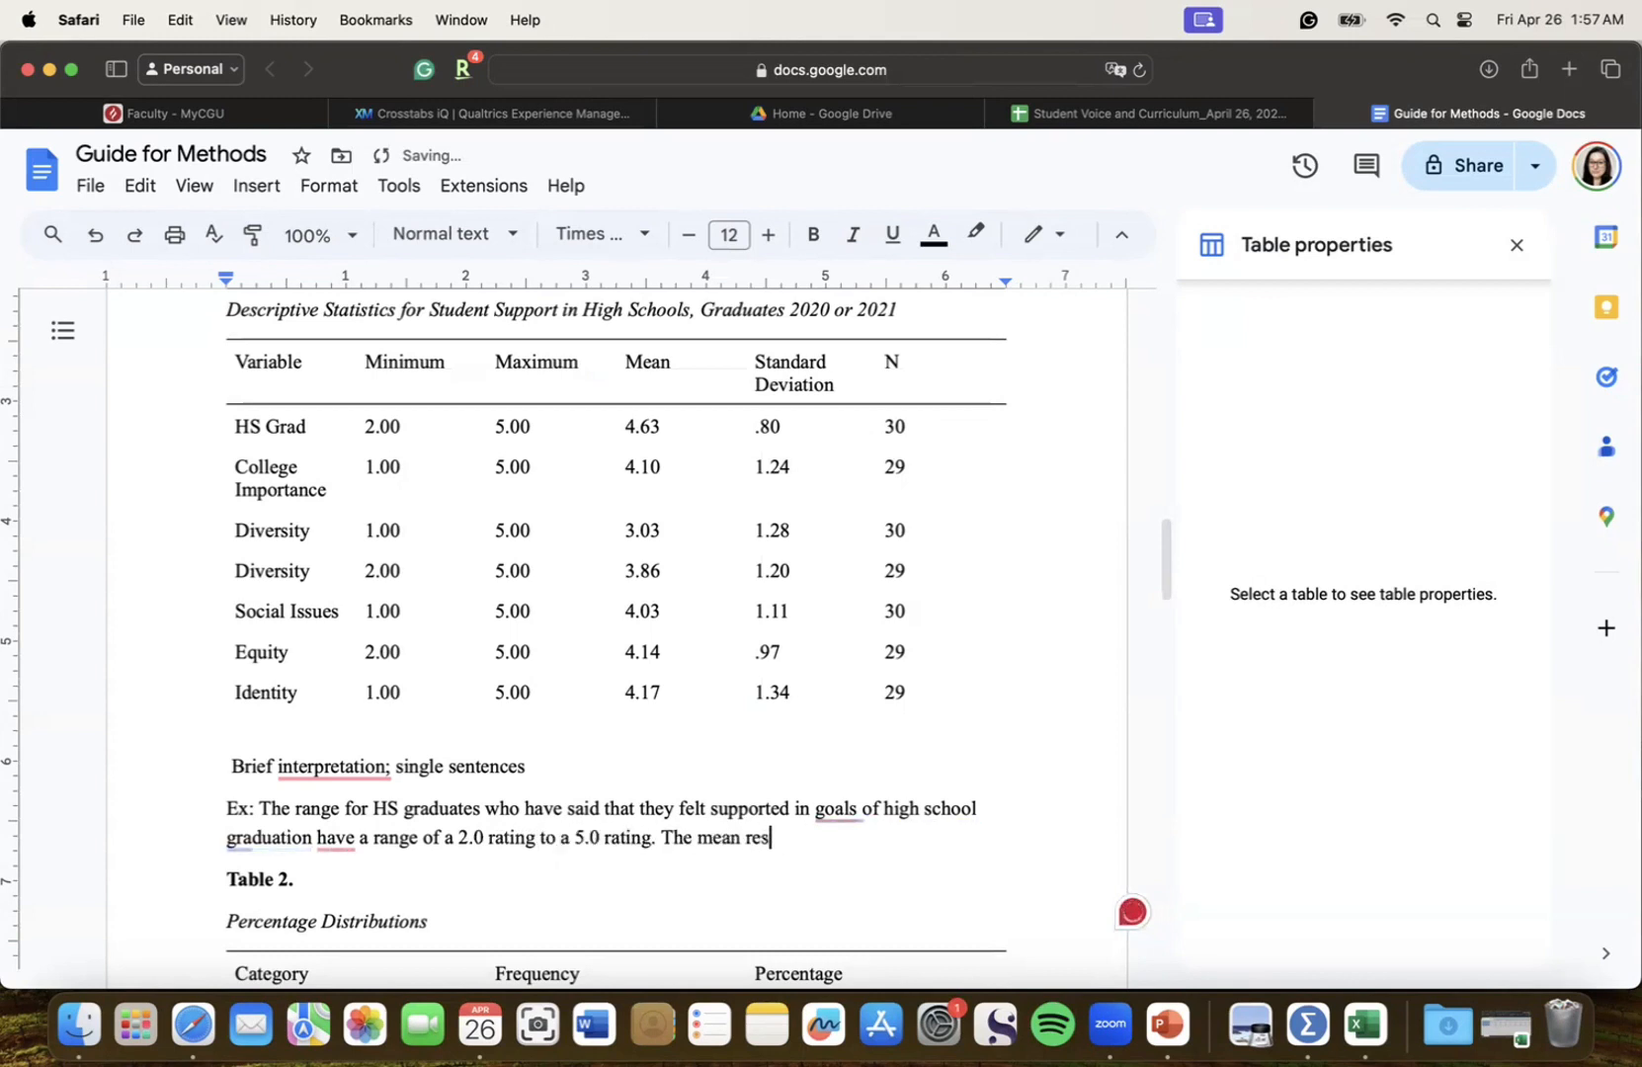
{"action": "type", "text": "sponse was 4.62."}
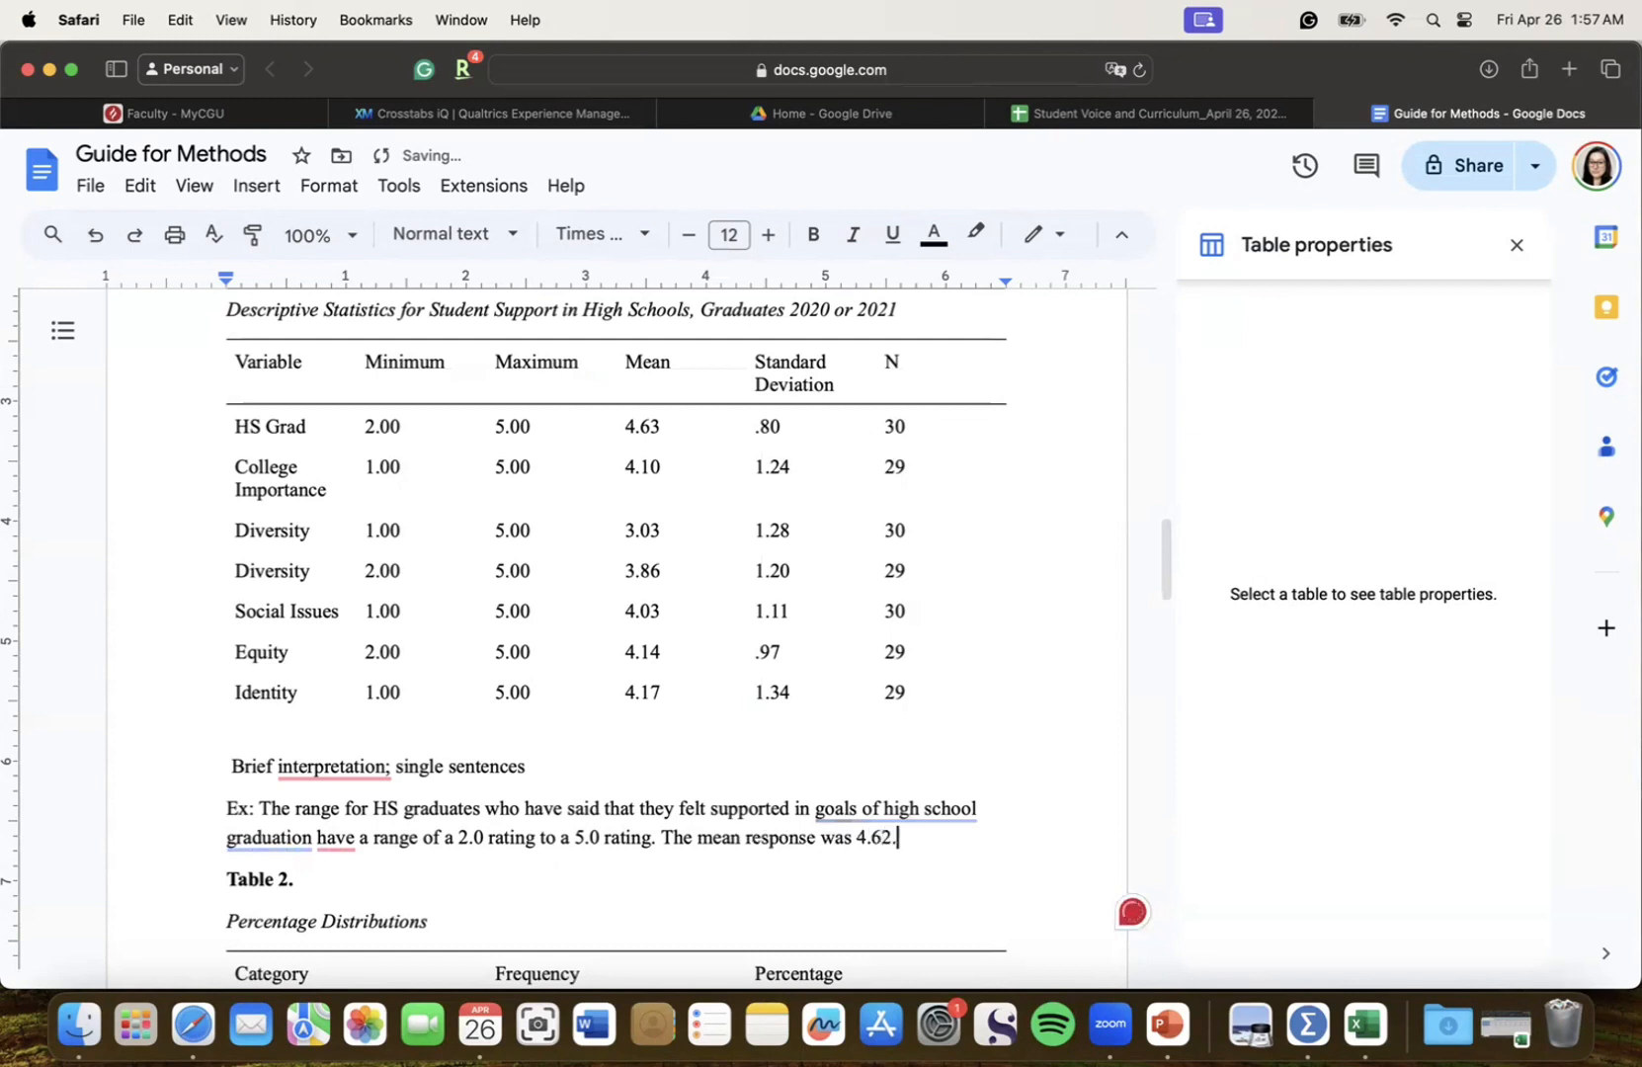
{"action": "key", "text": "BackSpace"}
{"action": "key", "text": "BackSpace"}
{"action": "type", "text": "3, witha"}
{"action": "key", "text": "BackSpace"}
{"action": "key", "text": "BackSpace"}
{"action": "type", "text": "a standard deviation "}
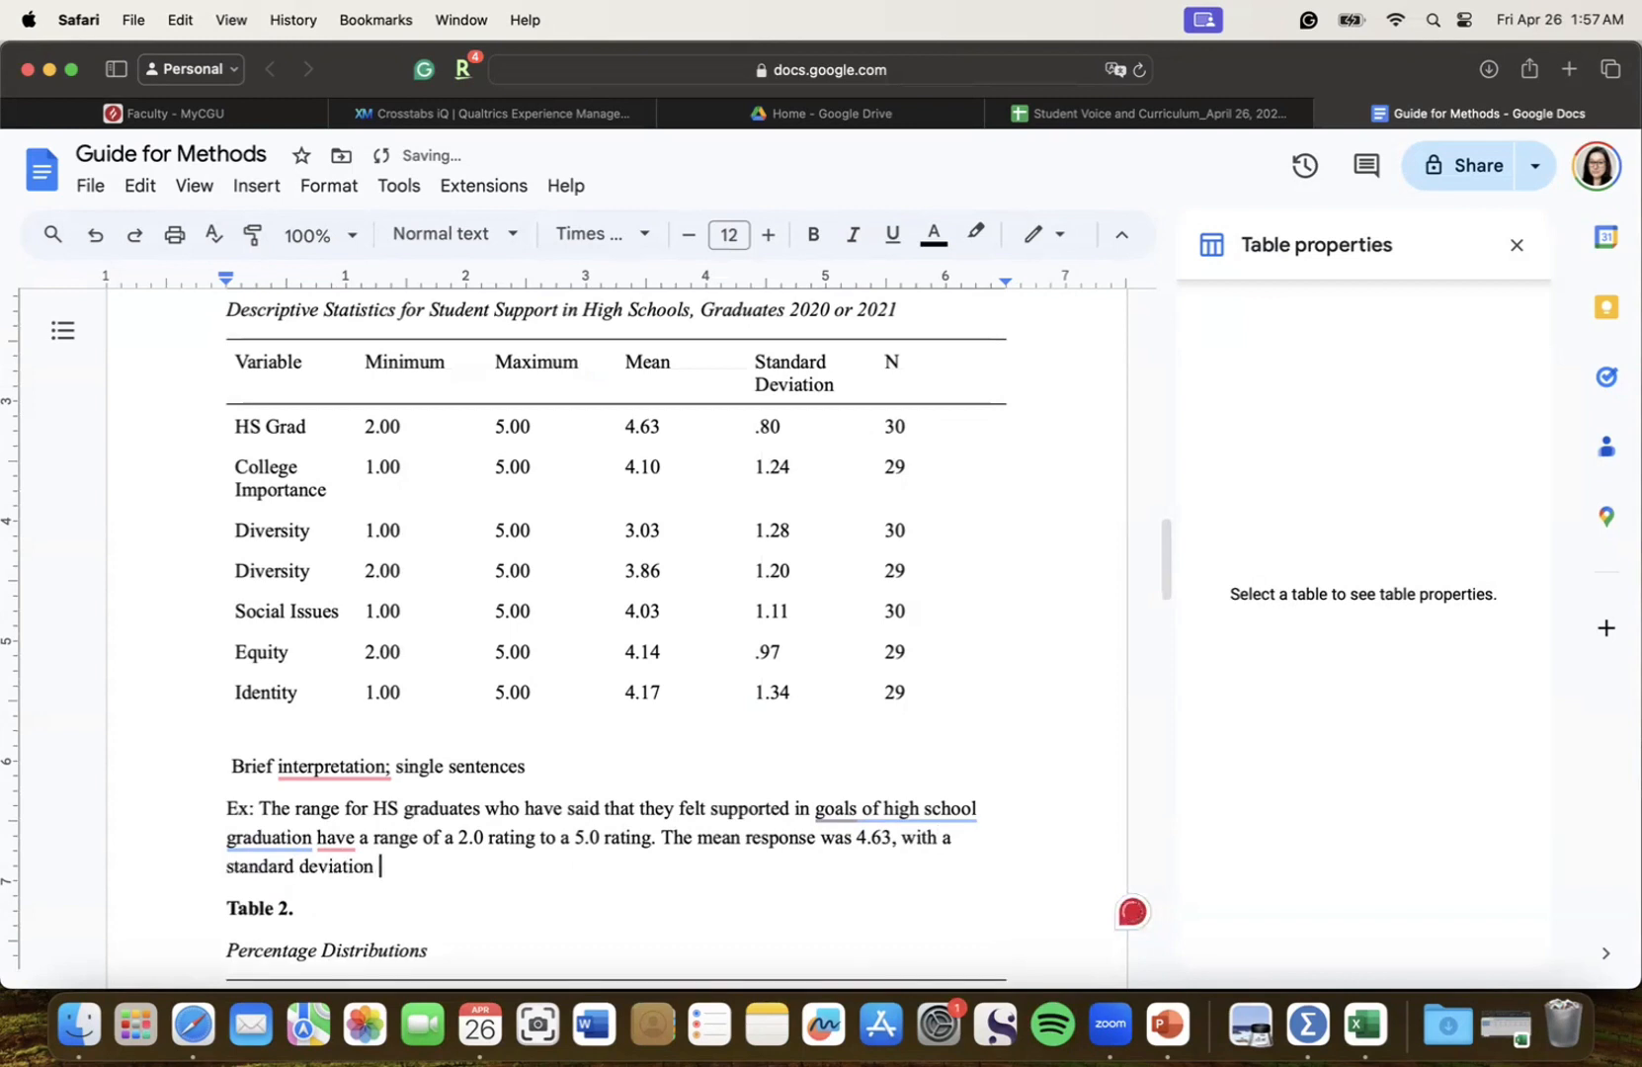
{"action": "type", "text": "fo .8"}
{"action": "key", "text": "BackSpace"}
{"action": "key", "text": "BackSpace"}
{"action": "key", "text": "BackSpace"}
{"action": "key", "text": "BackSpace"}
{"action": "key", "text": "BackSpace"}
{"action": "type", "text": "of .8; . The sam"}
End the Table 1 example with "The sample size was 30, n = 30.", setting "n = 30." in italics
{"action": "scroll", "coordinate": [616, 642], "scroll_direction": "down", "scroll_amount": 1}
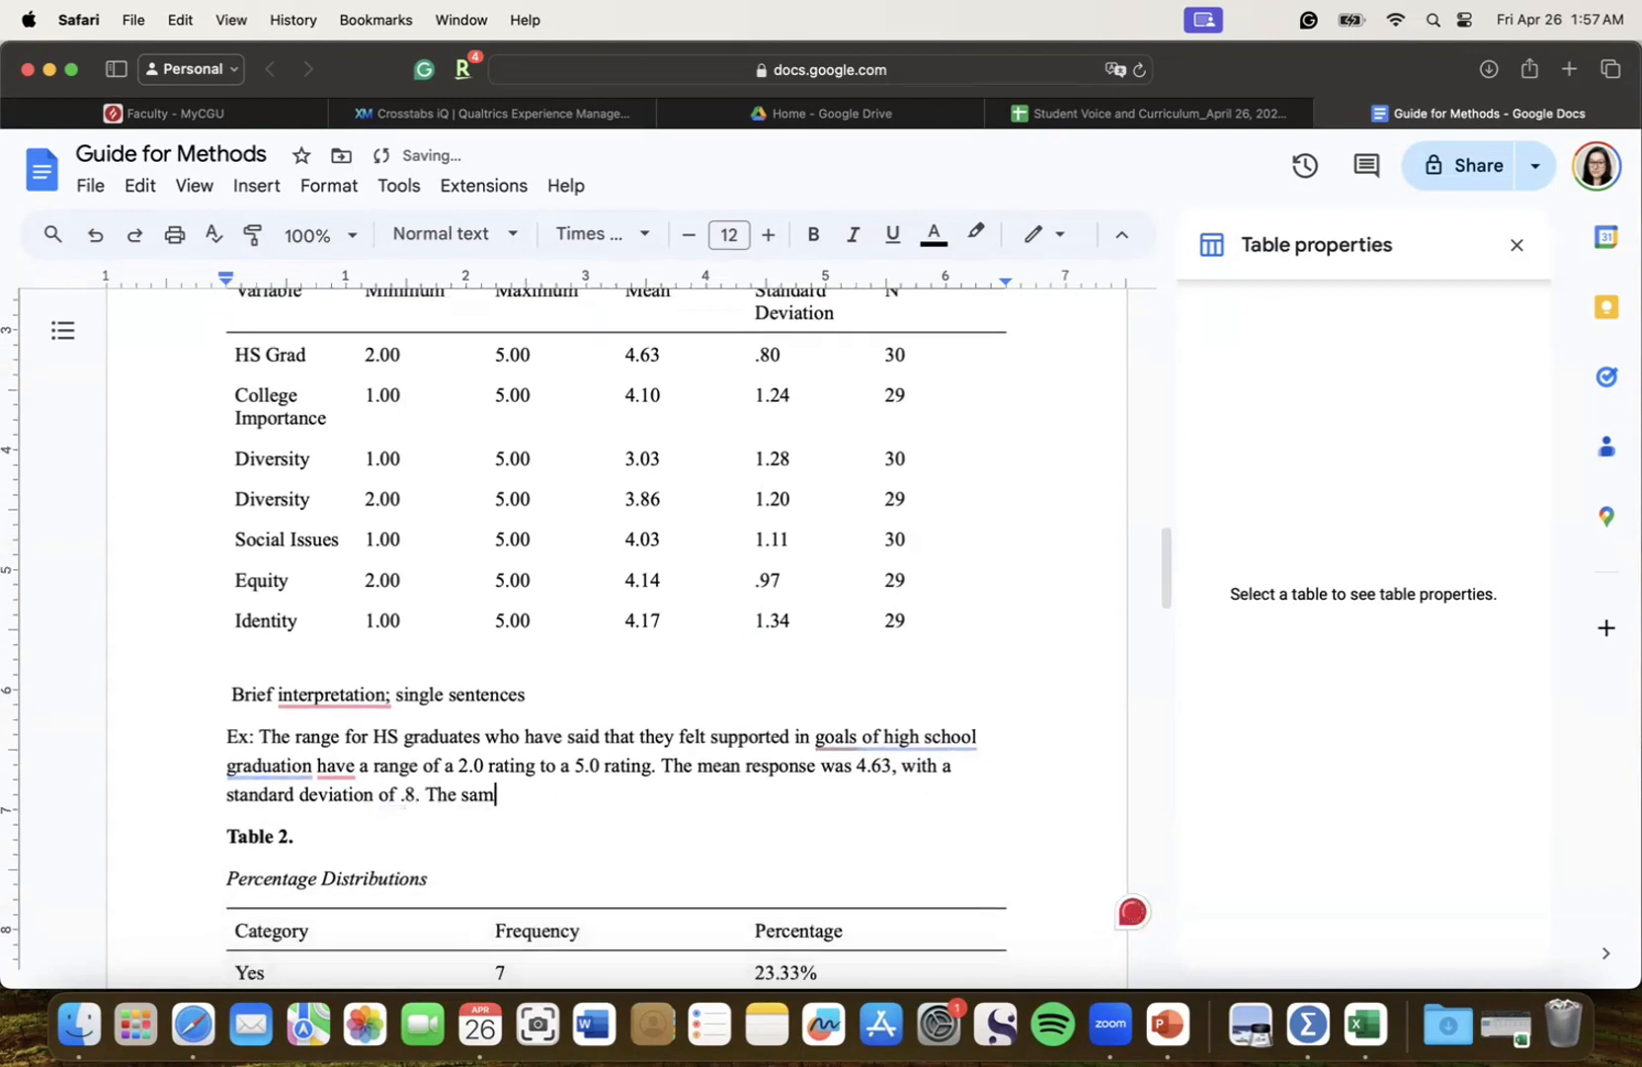
{"action": "type", "text": "ple size was 30. "}
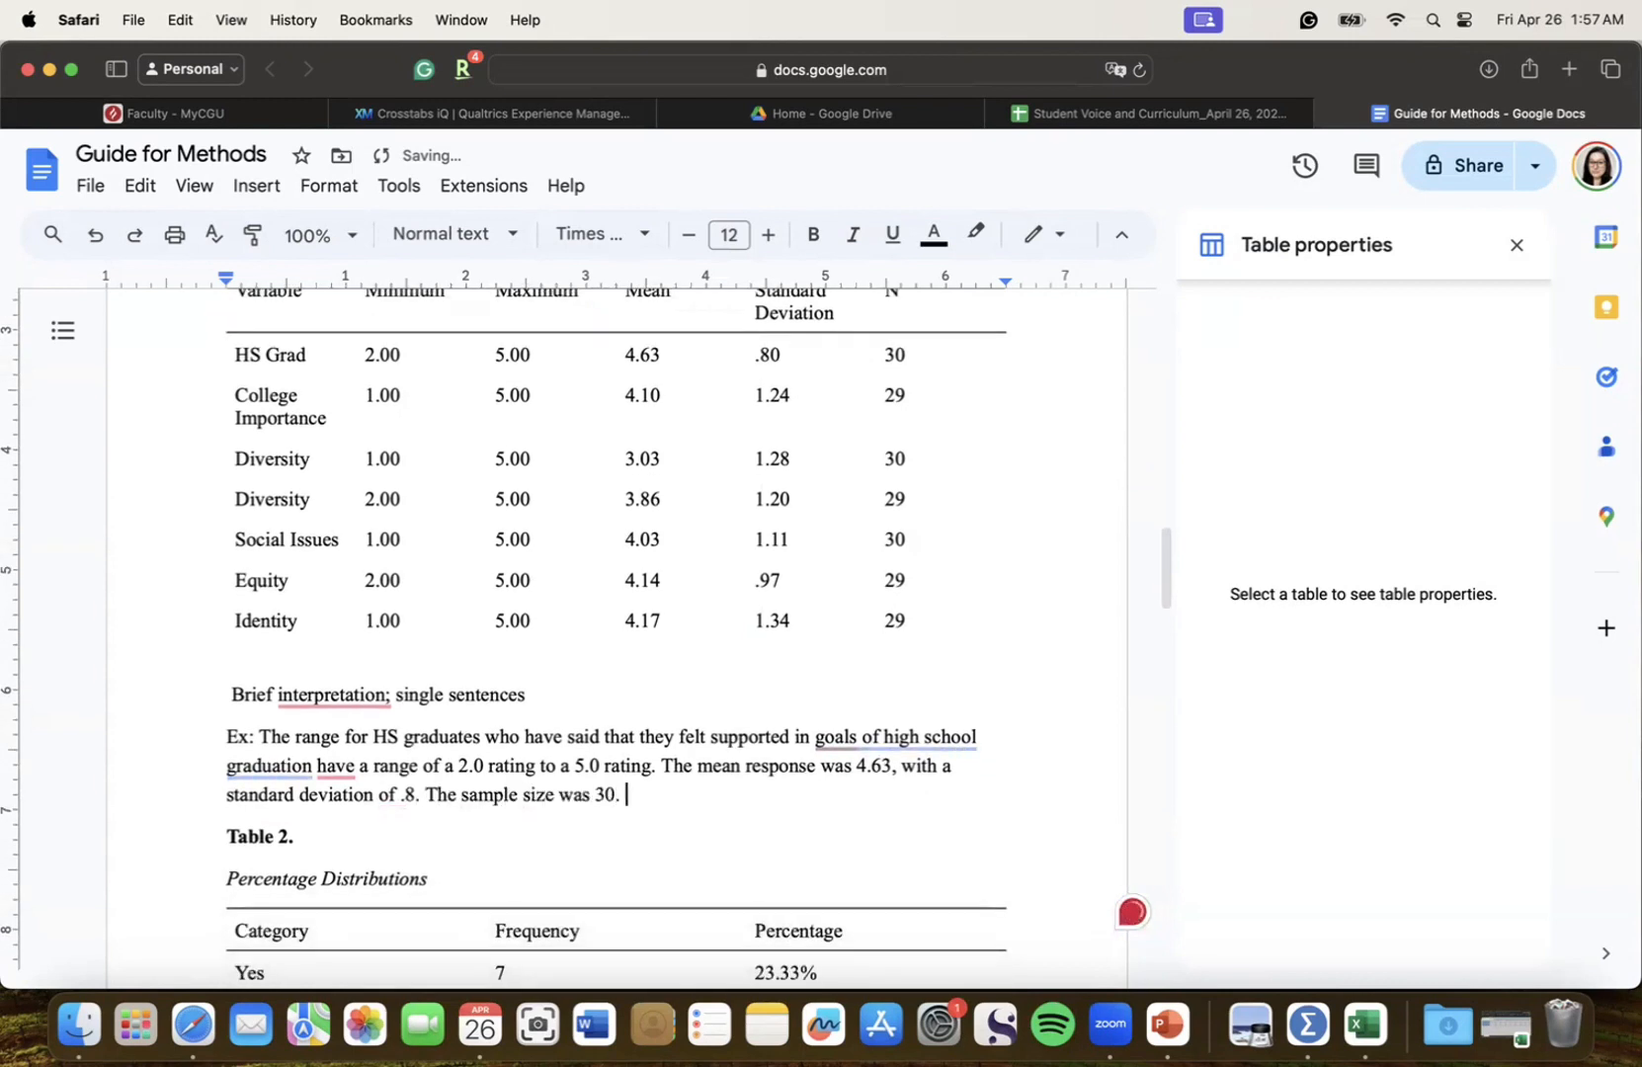
{"action": "key", "text": "BackSpace"}
{"action": "key", "text": "BackSpace"}
{"action": "type", "text": ","}
{"action": "key", "text": "super+i"}
{"action": "type", "text": "n = 30"}
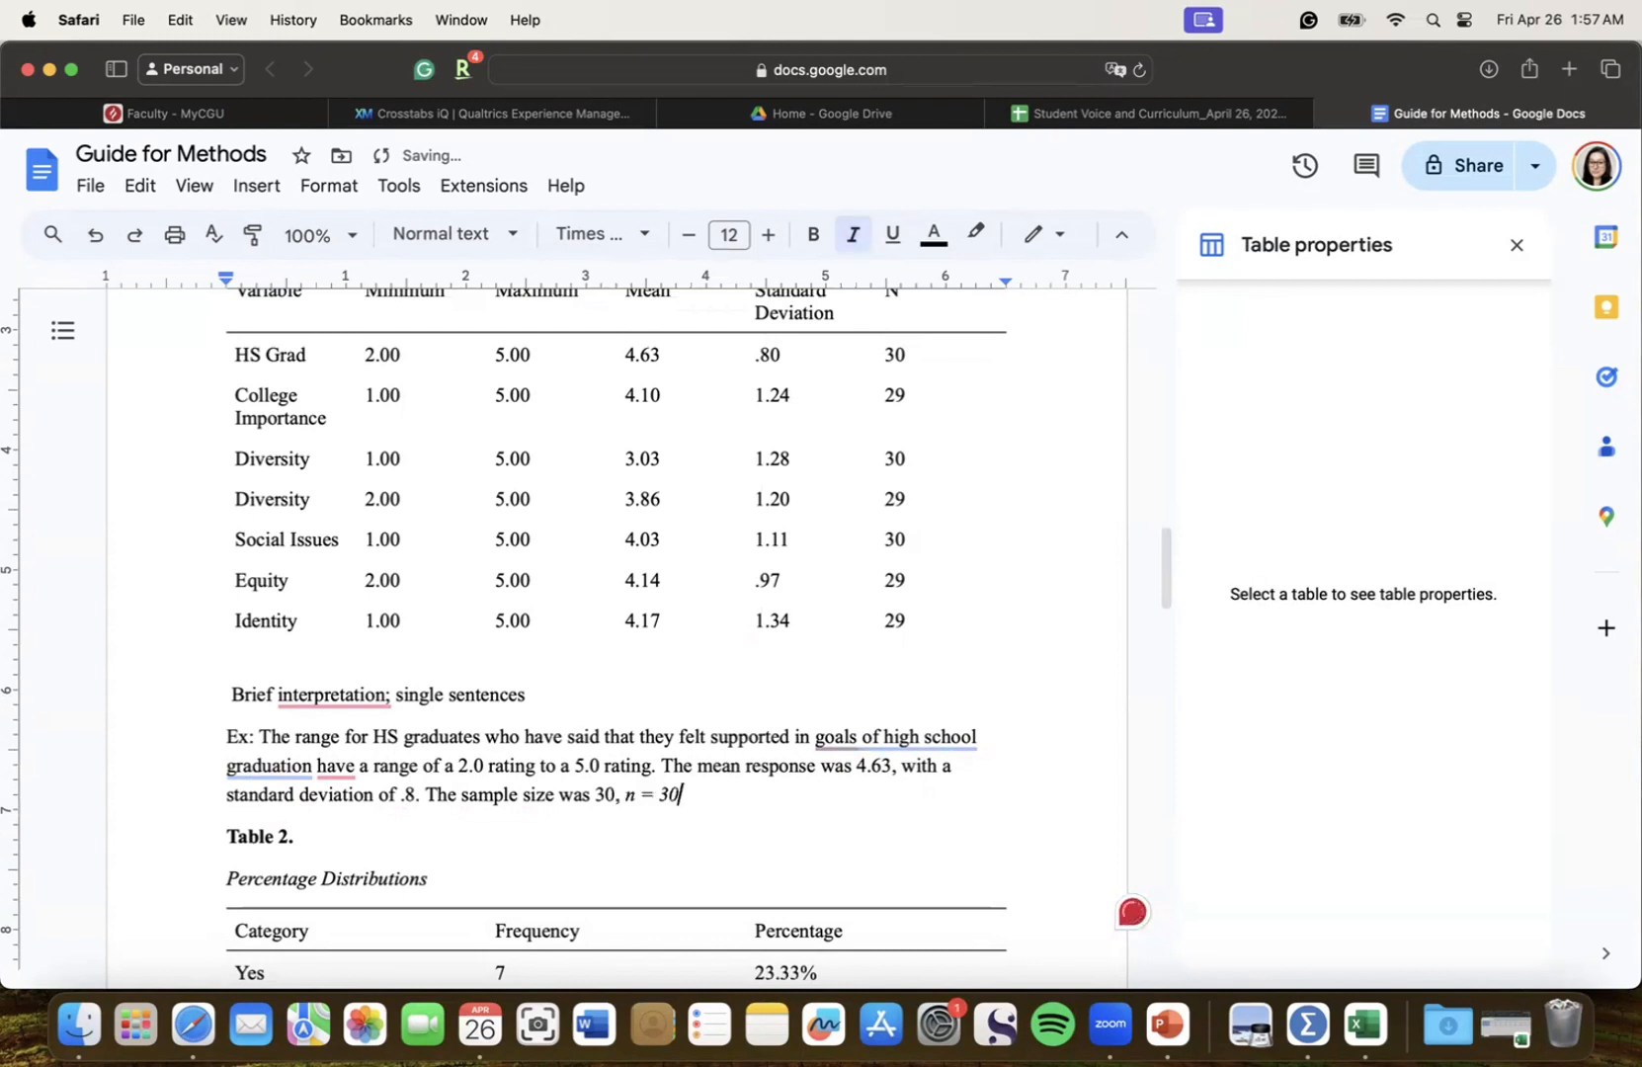
{"action": "type", "text": "."}
Add the line "Interpret here:" in the empty space below Table 2's Total row and start a new line
{"action": "scroll", "coordinate": [302, 853], "scroll_direction": "down", "scroll_amount": 10}
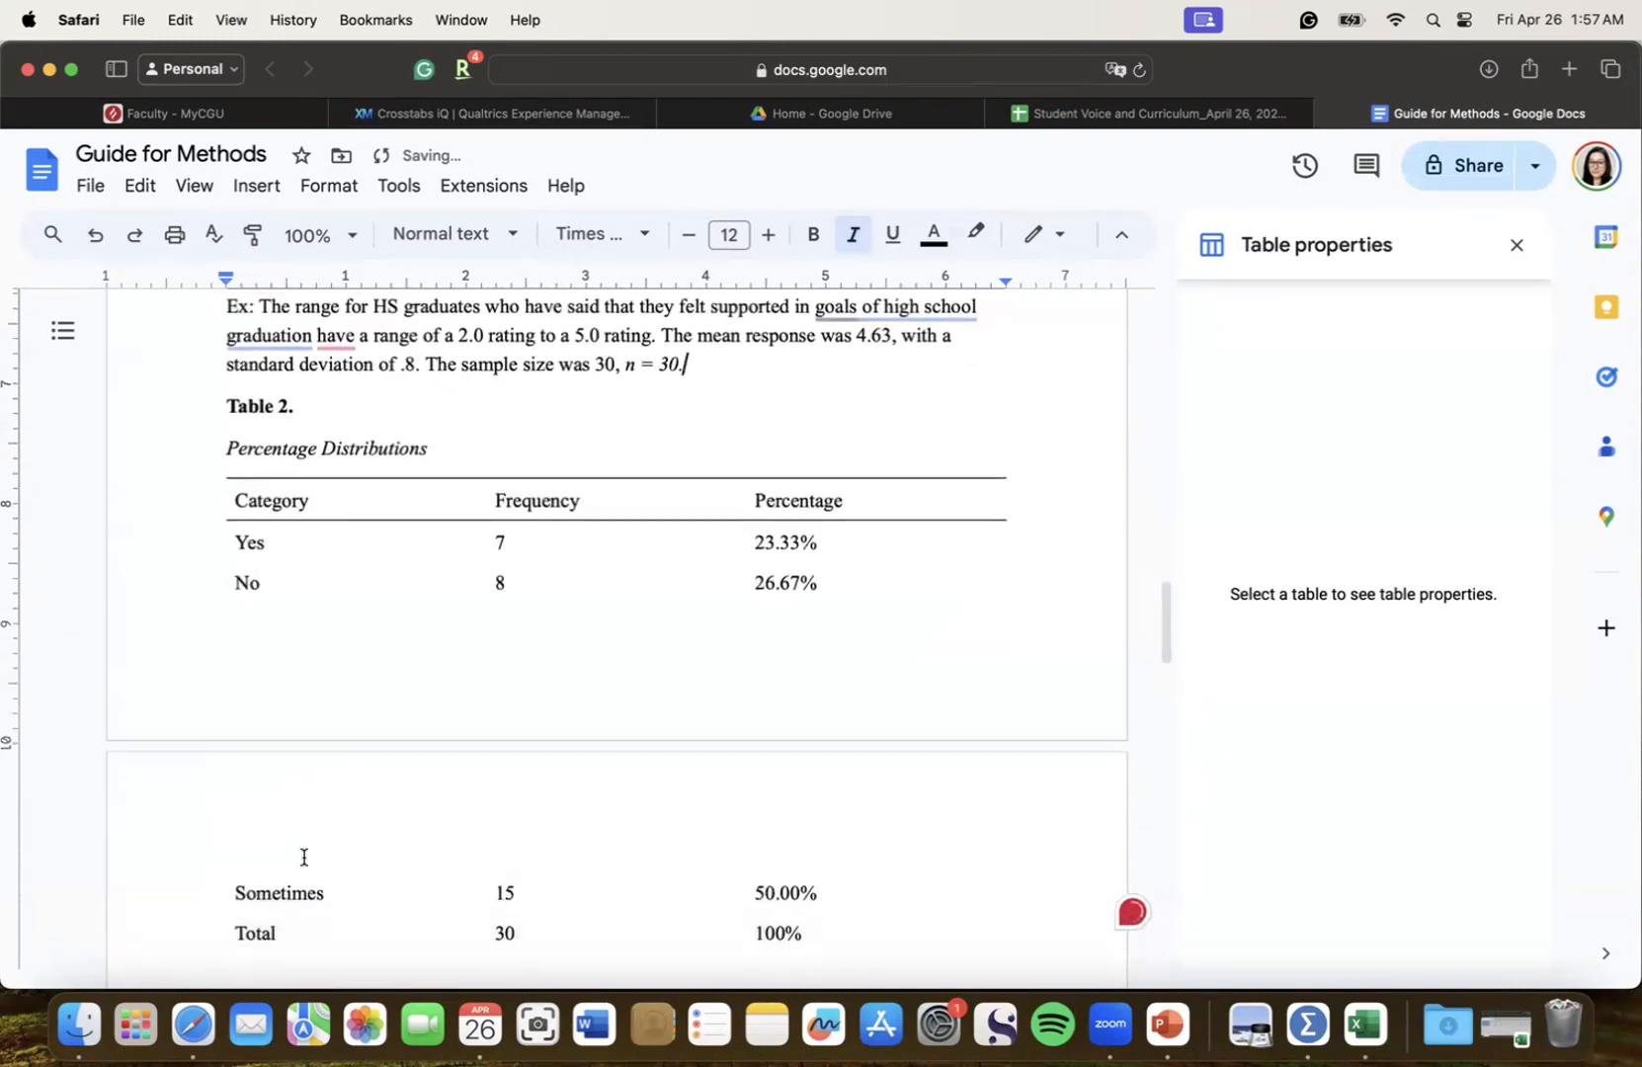
{"action": "scroll", "coordinate": [303, 856], "scroll_direction": "down", "scroll_amount": 5}
{"action": "scroll", "coordinate": [304, 857], "scroll_direction": "up", "scroll_amount": 3}
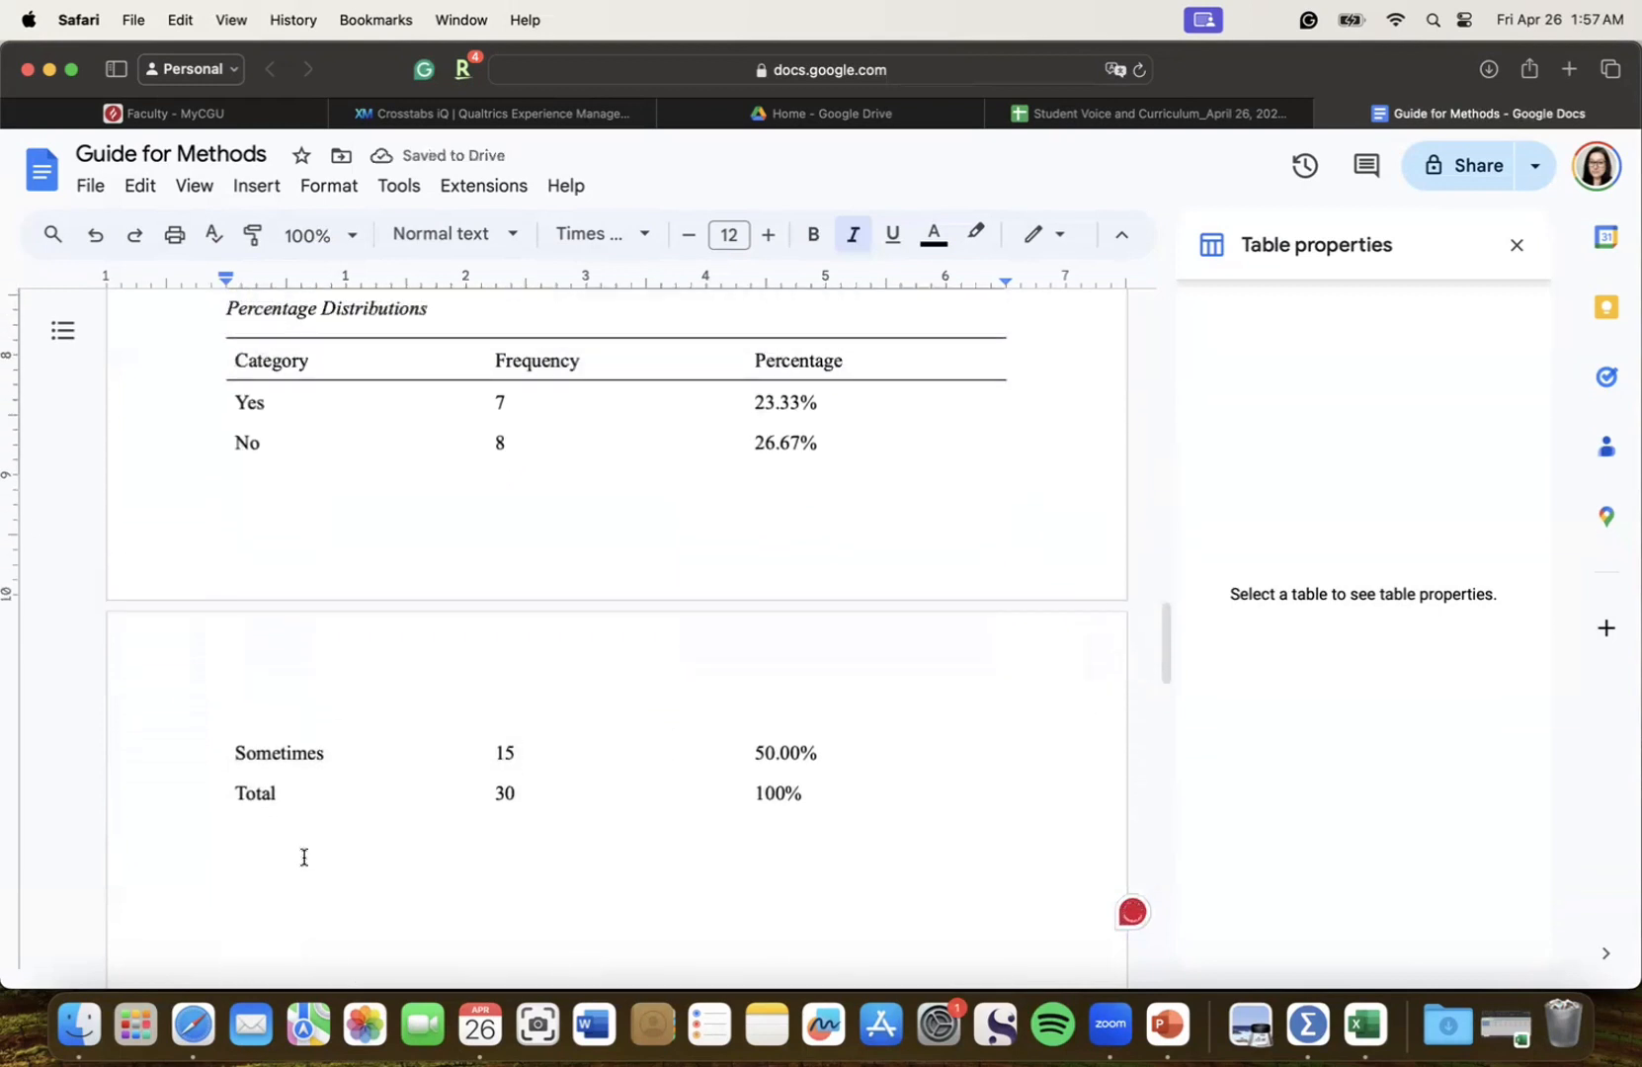
{"action": "left_click", "coordinate": [303, 857]}
{"action": "right_click", "coordinate": [282, 826]}
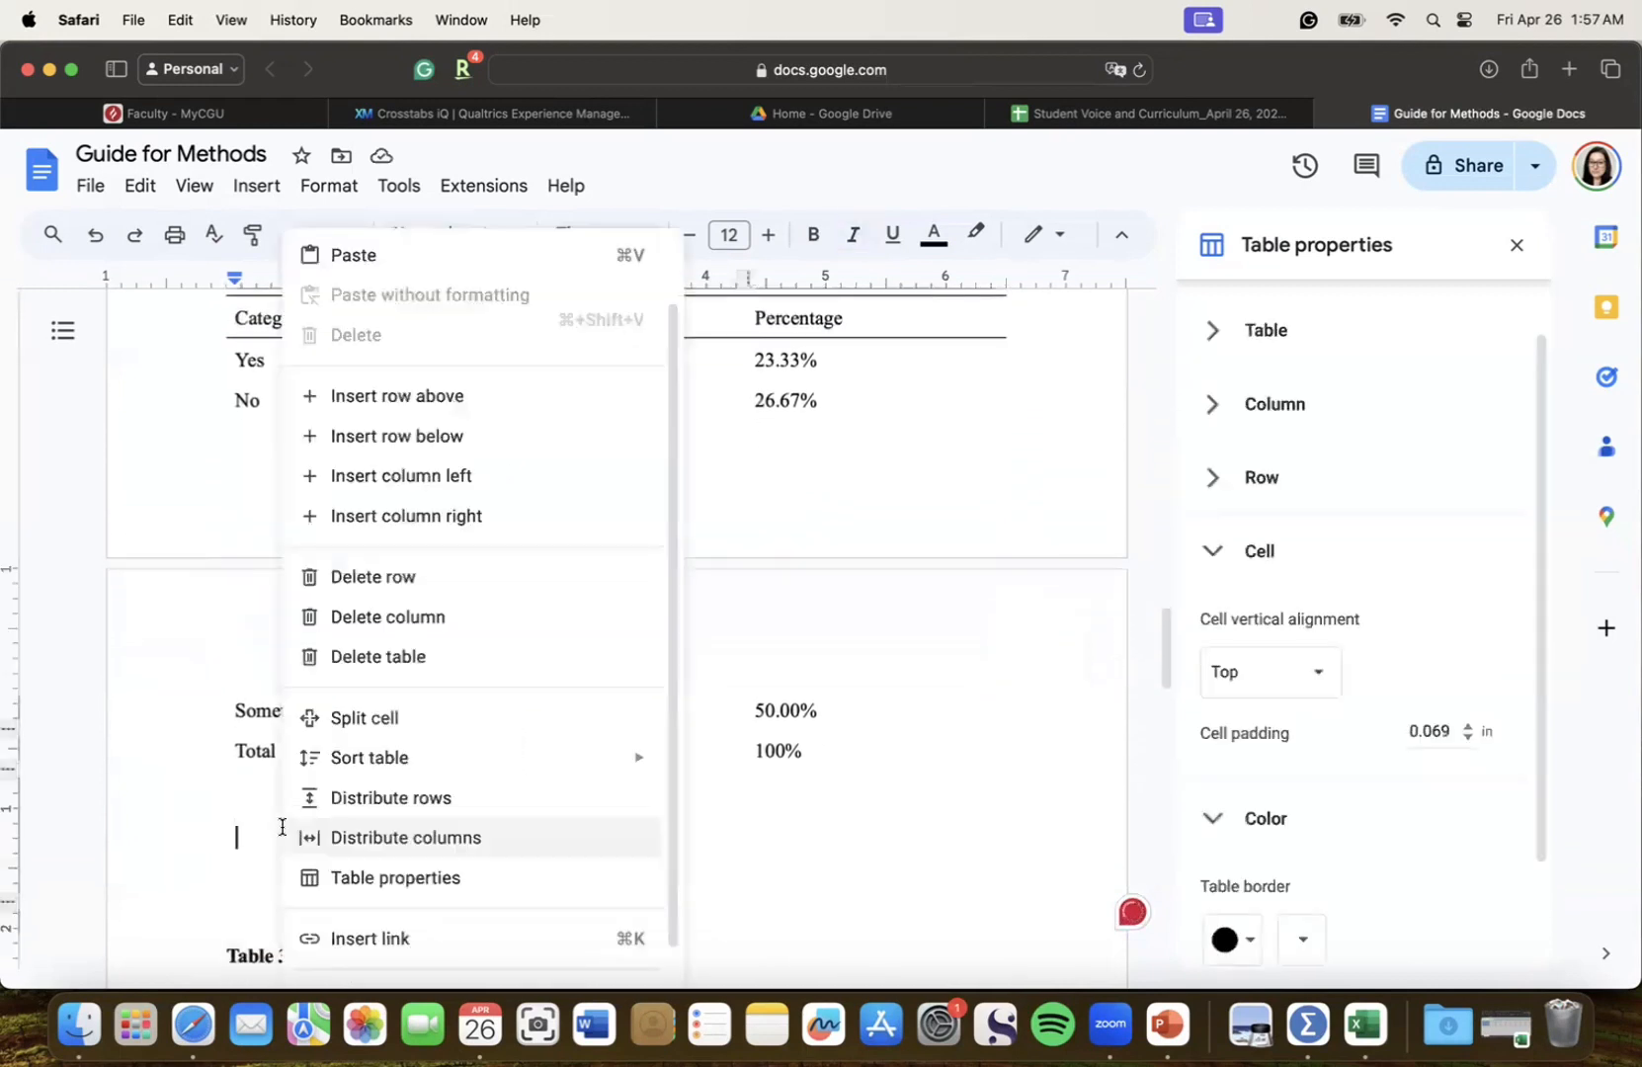
{"action": "left_click", "coordinate": [237, 838]}
{"action": "type", "text": "Interpre"}
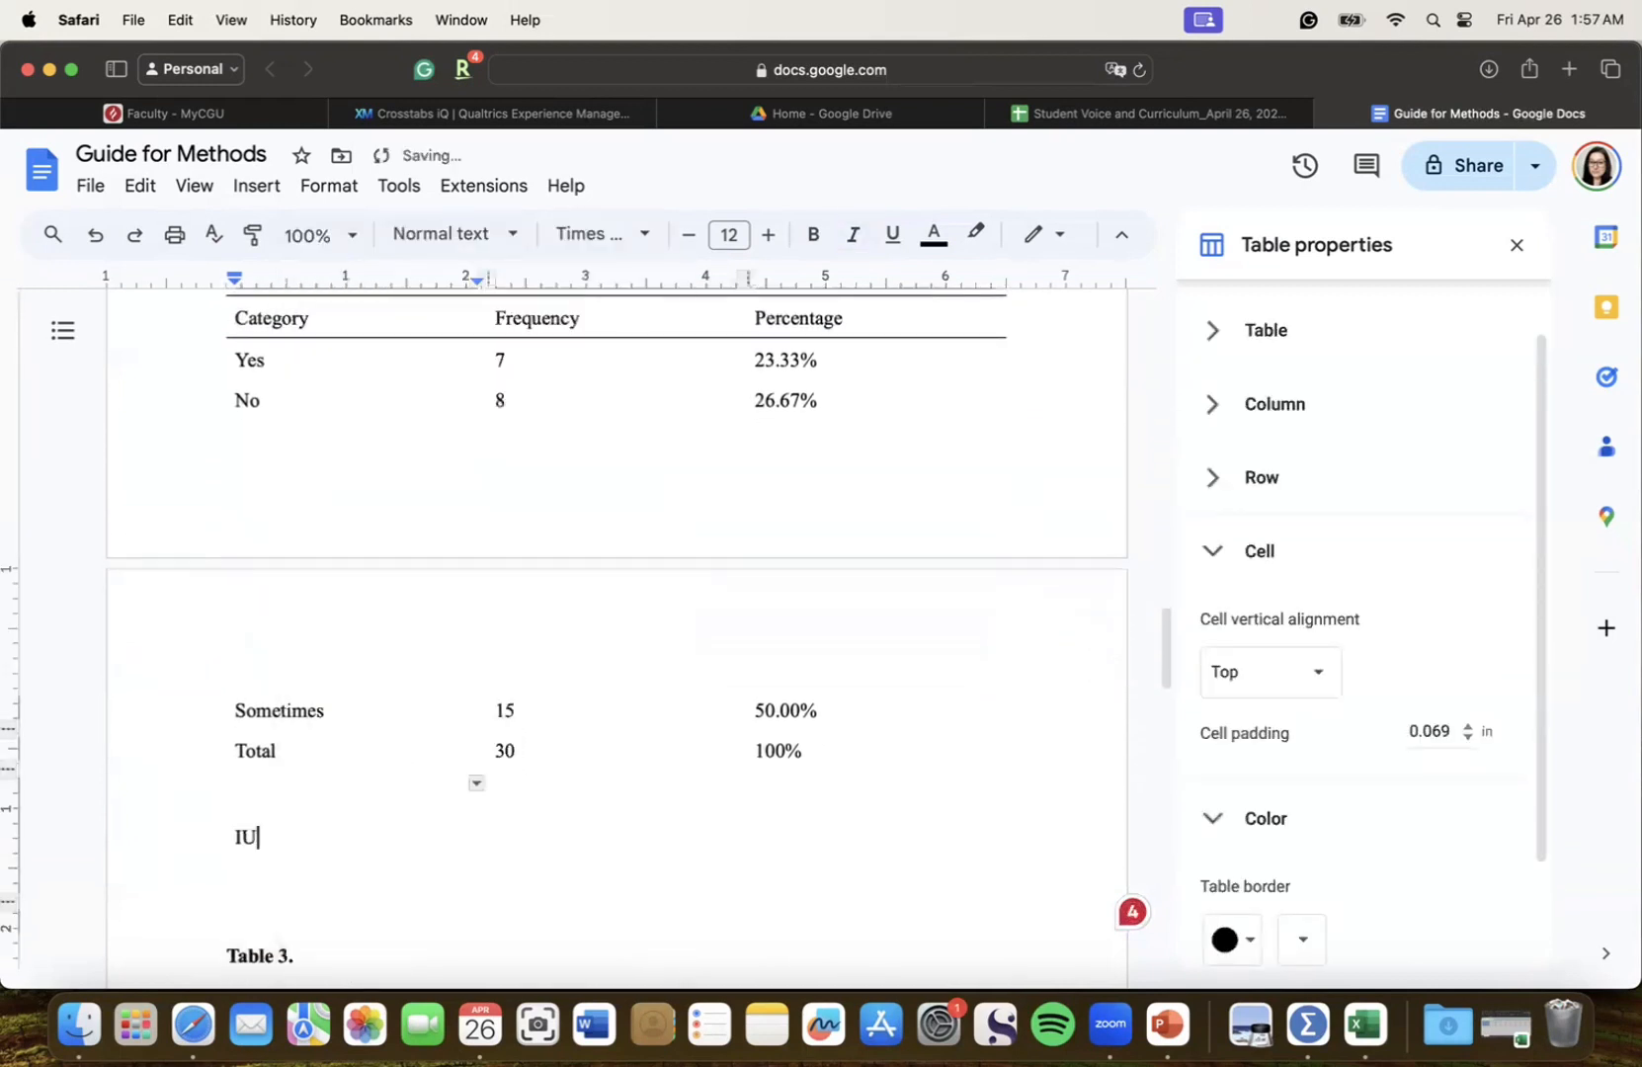
{"action": "type", "text": "t here:"}
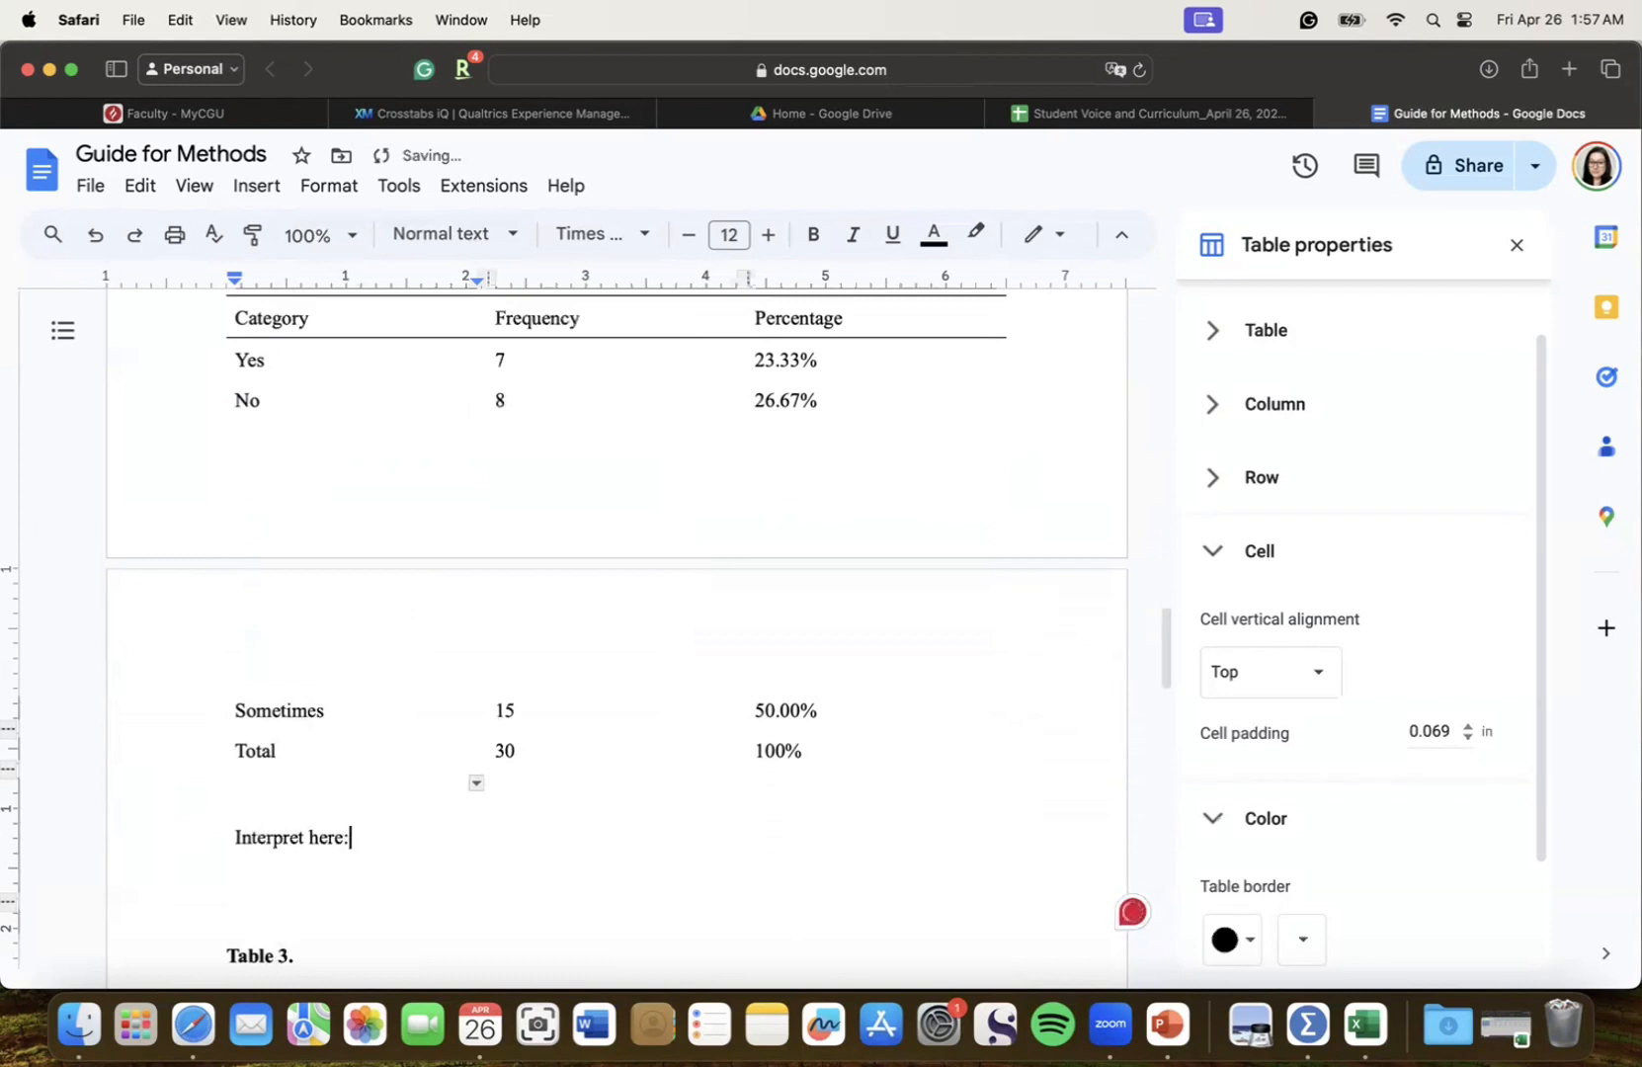
{"action": "key", "text": "Return"}
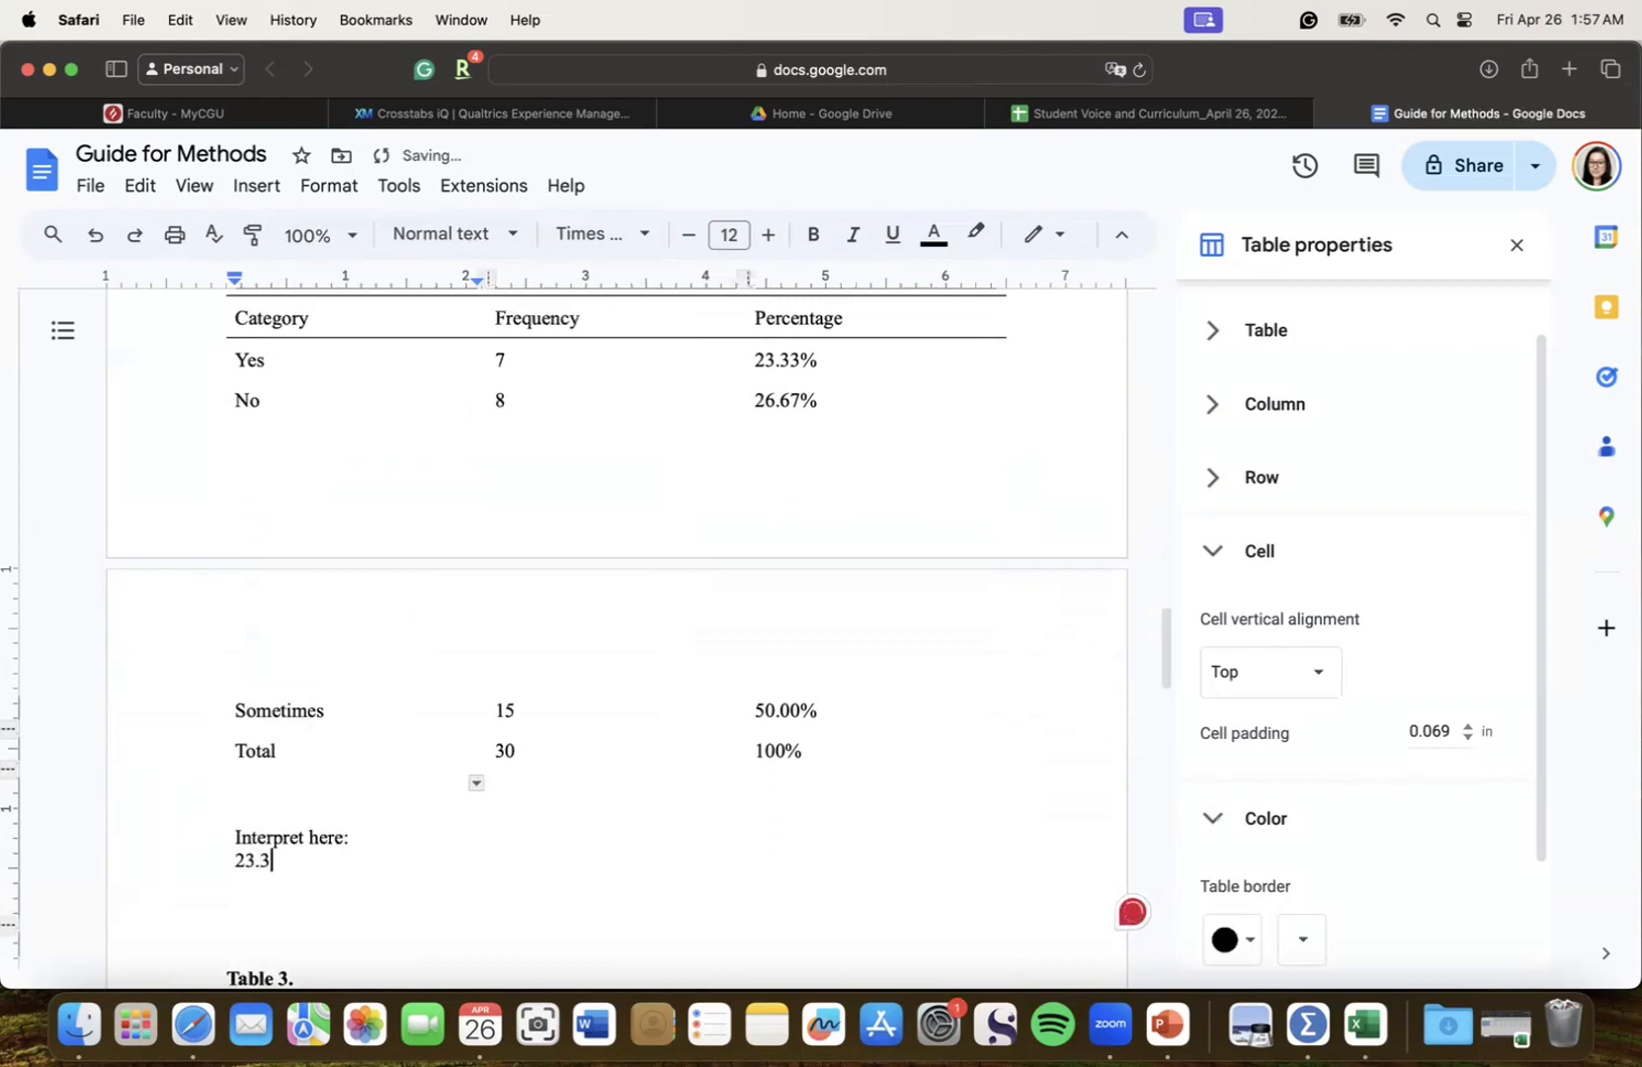
Write "23.33% of respondents said that yes, they felt supported, meanwhile…" under "Interpret here:"
{"action": "type", "text": "23.33% of respond"}
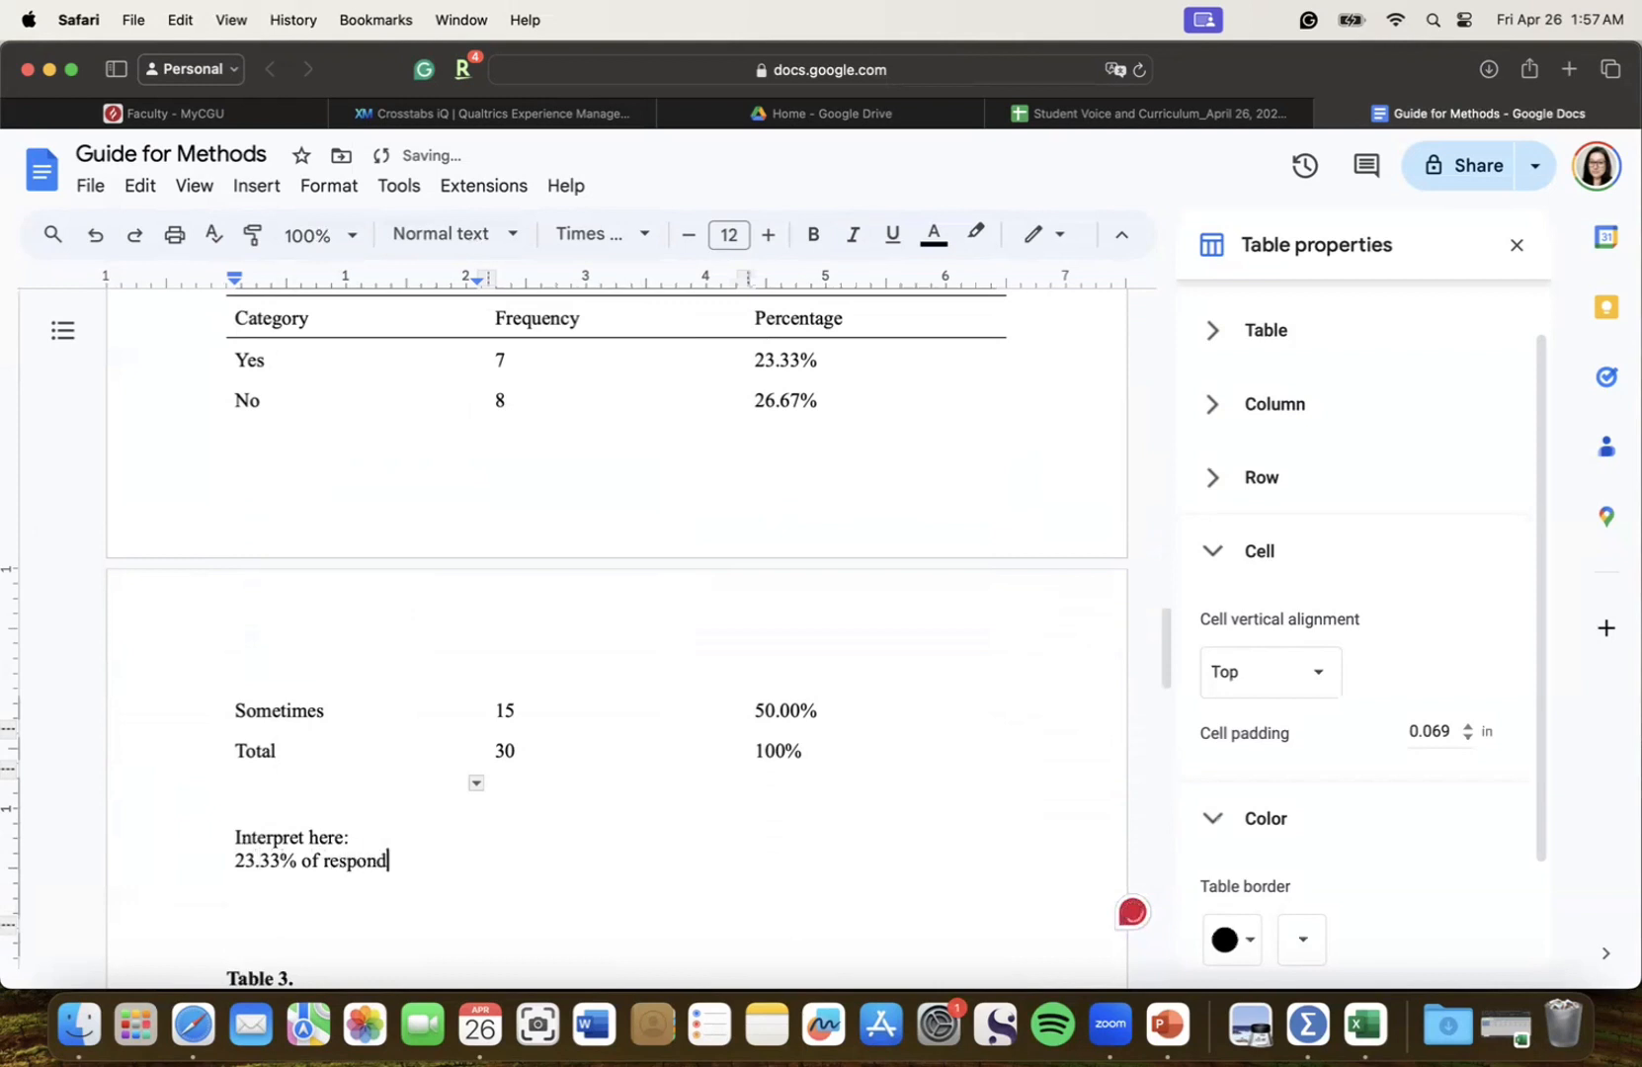
{"action": "type", "text": "ents said that yes,"}
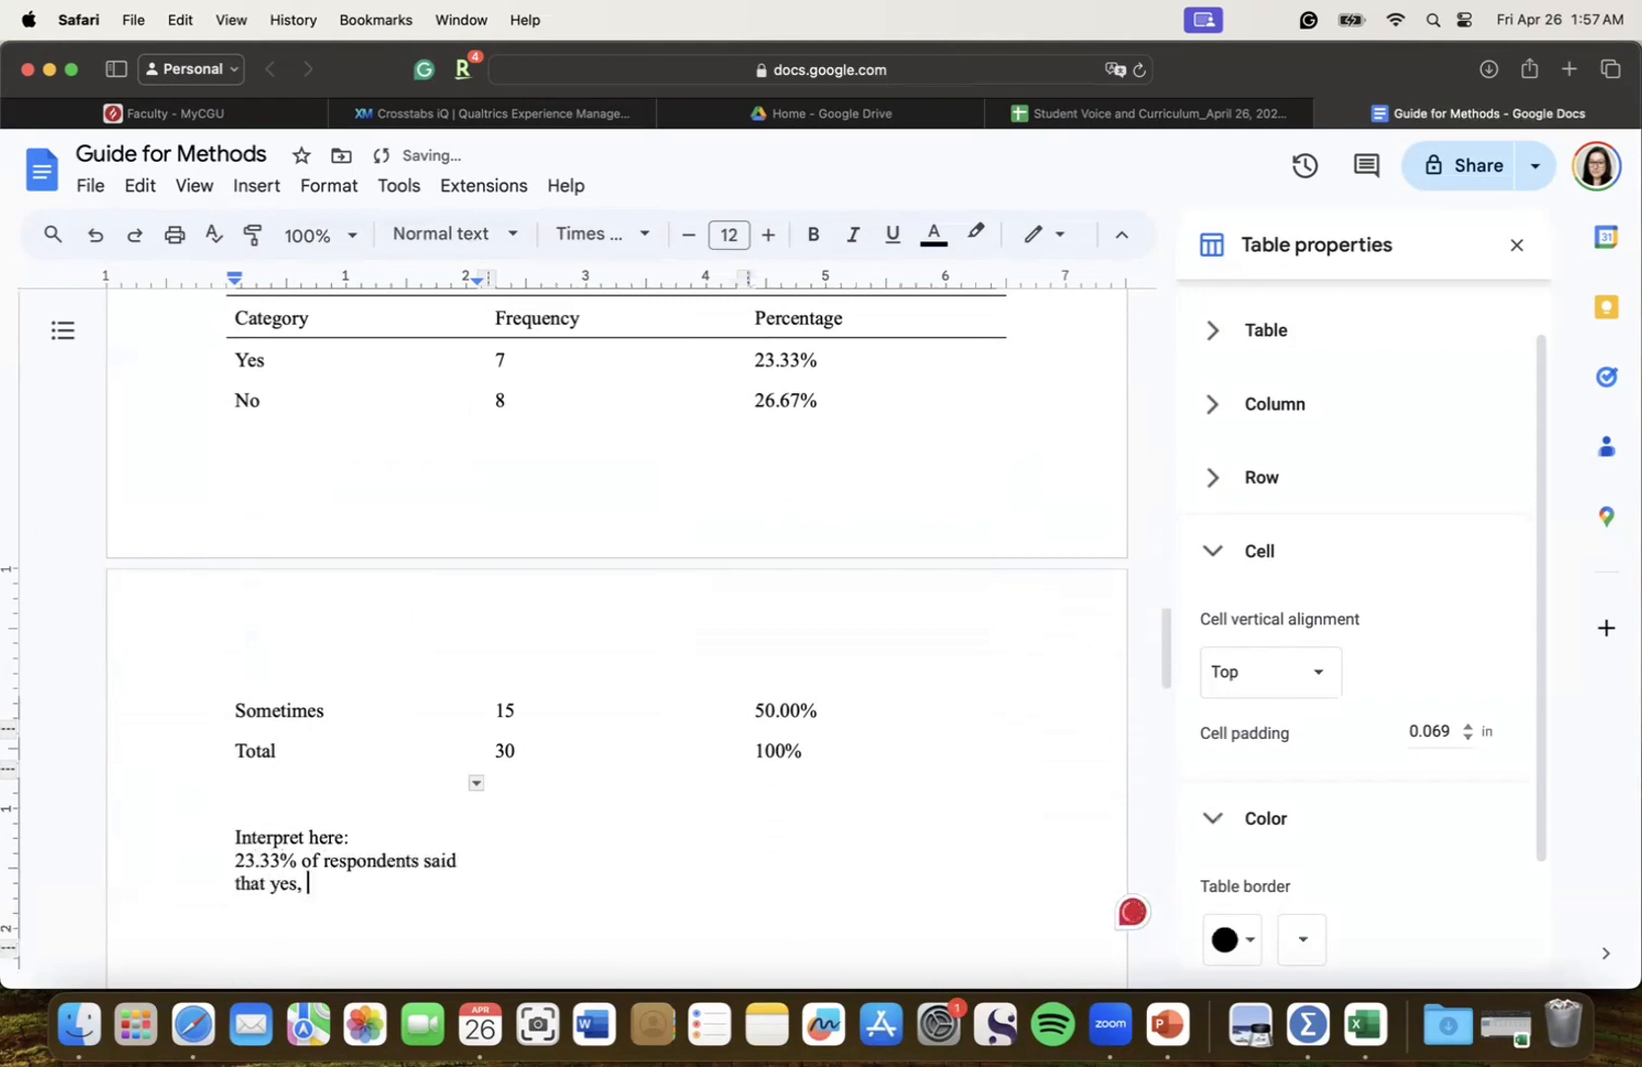
{"action": "scroll", "coordinate": [237, 846], "scroll_direction": "up", "scroll_amount": 2}
{"action": "scroll", "coordinate": [236, 846], "scroll_direction": "up", "scroll_amount": 3}
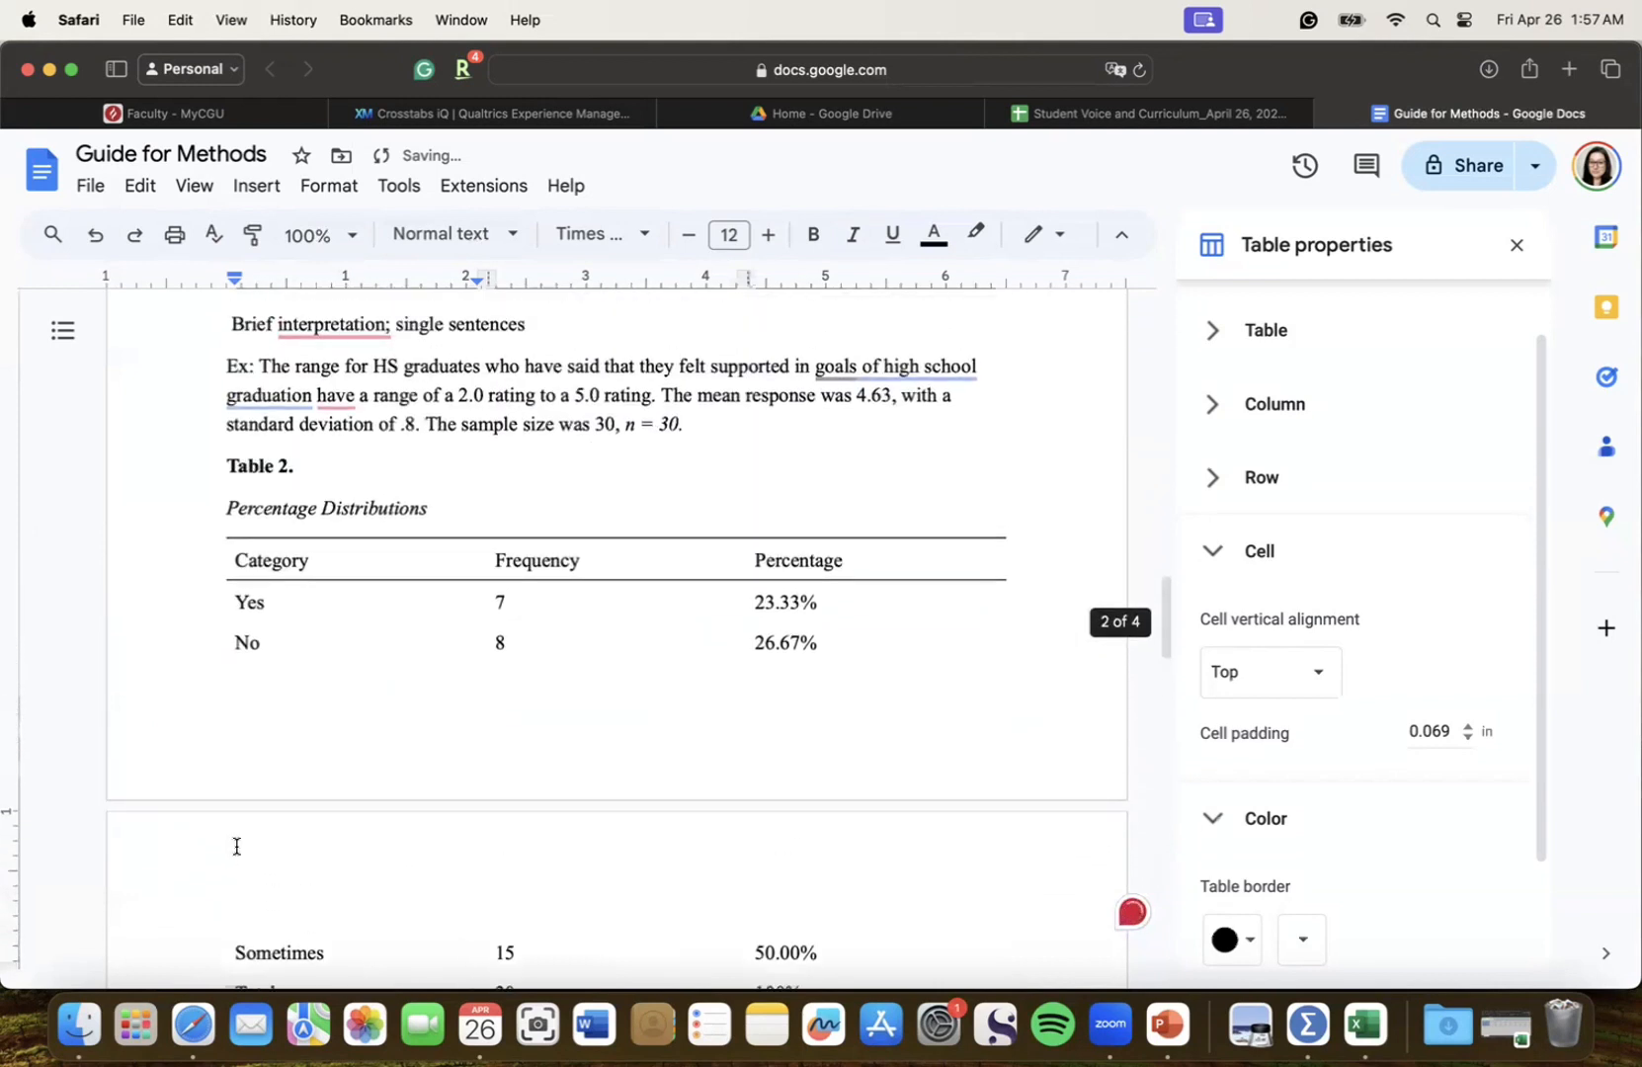
{"action": "scroll", "coordinate": [236, 845], "scroll_direction": "down", "scroll_amount": 4}
{"action": "scroll", "coordinate": [236, 846], "scroll_direction": "down", "scroll_amount": 1}
{"action": "type", "text": "they "}
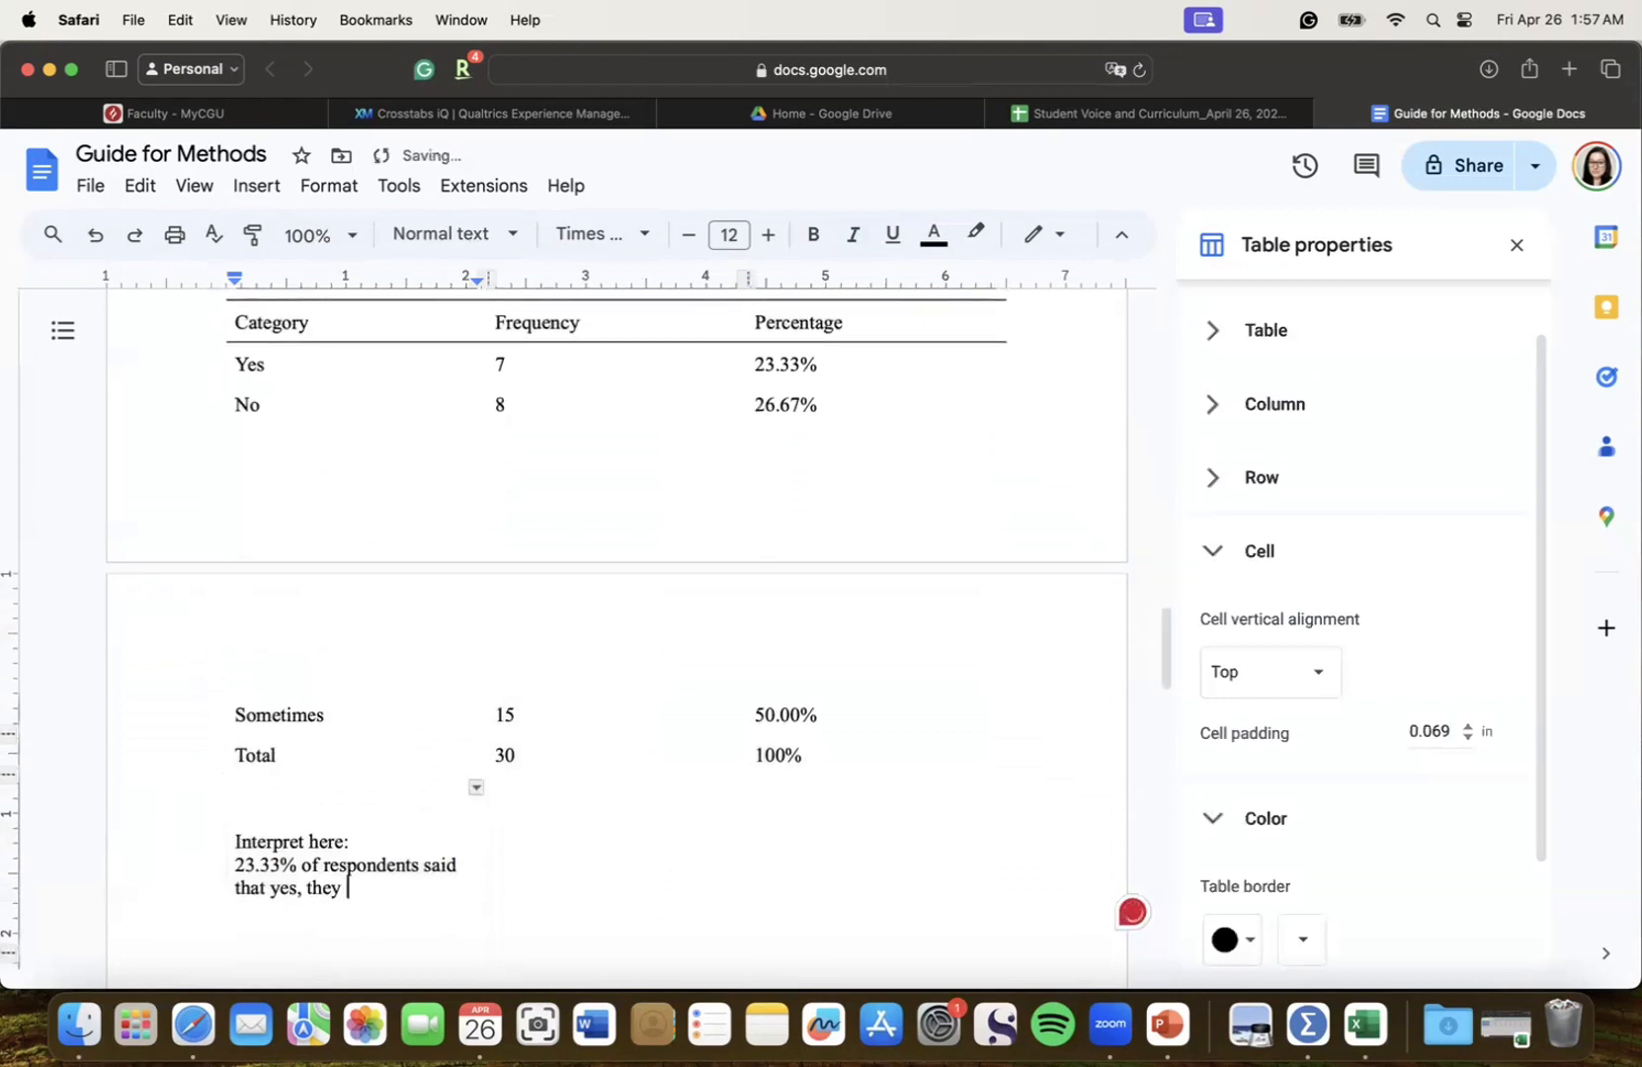
{"action": "type", "text": "felt supported, meahwh"}
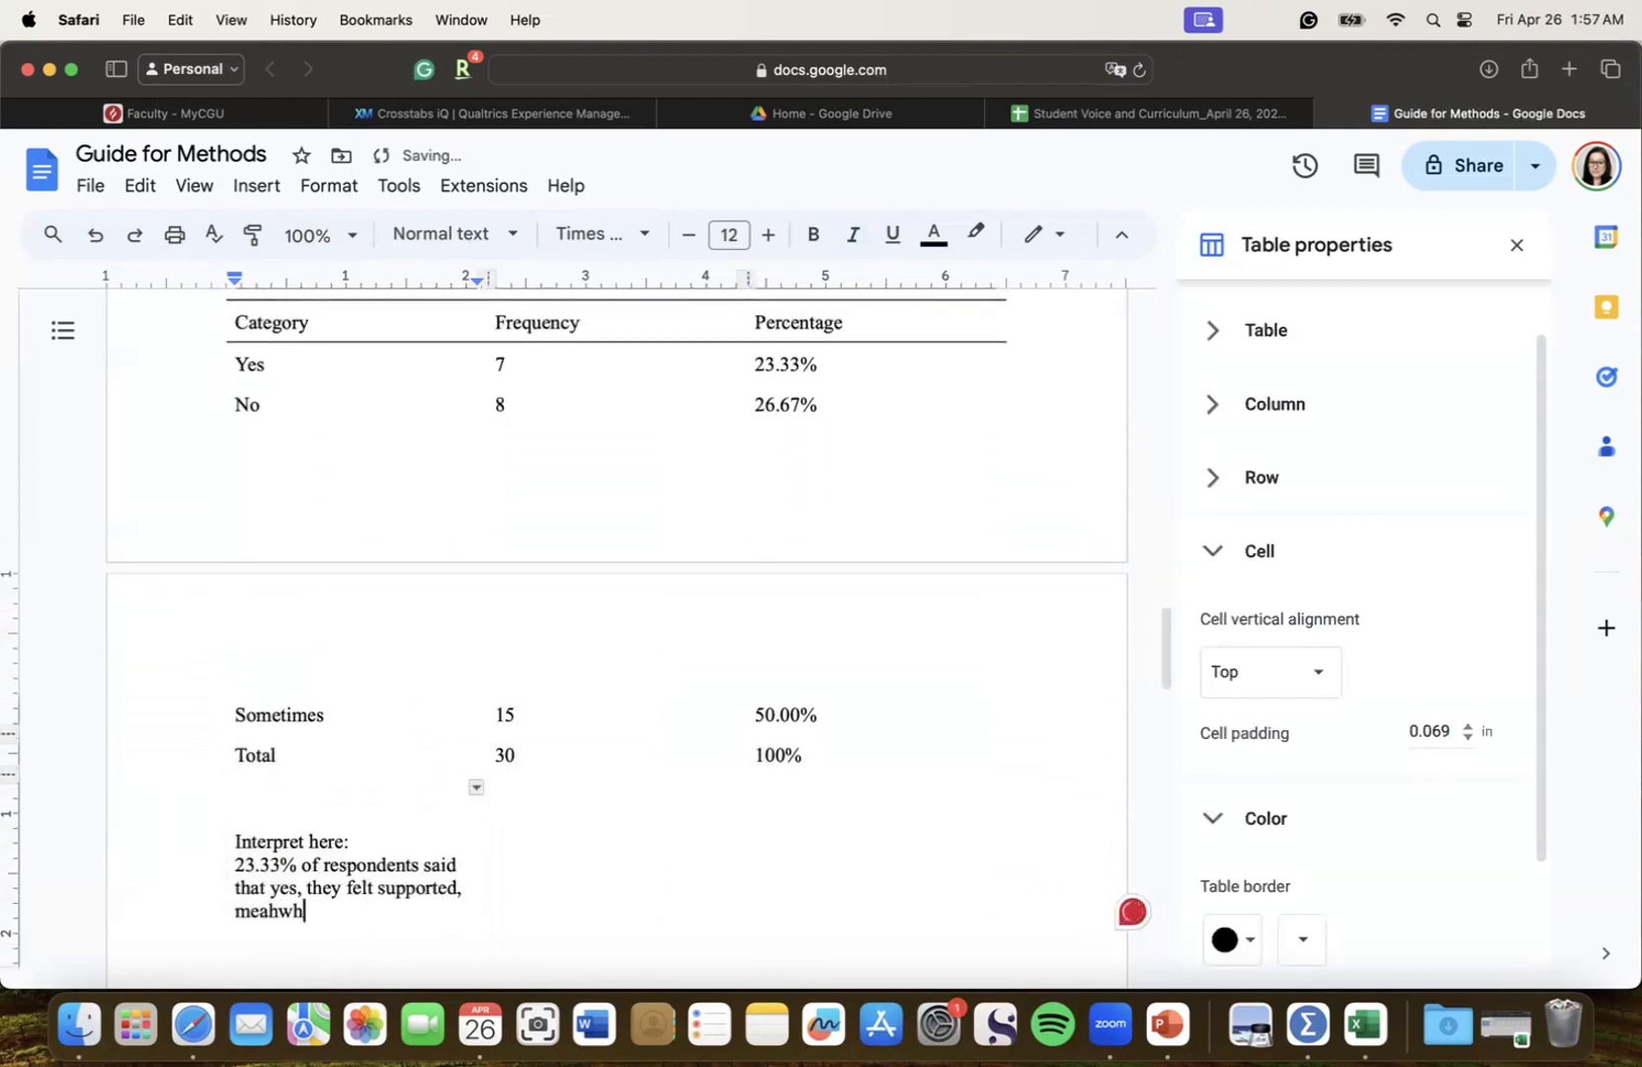
{"action": "key", "text": "BackSpace"}
{"action": "key", "text": "BackSpace"}
{"action": "key", "text": "BackSpace"}
{"action": "key", "text": "BackSpace"}
{"action": "type", "text": "anwhile"}
{"action": "scroll", "coordinate": [242, 744], "scroll_direction": "down", "scroll_amount": 3}
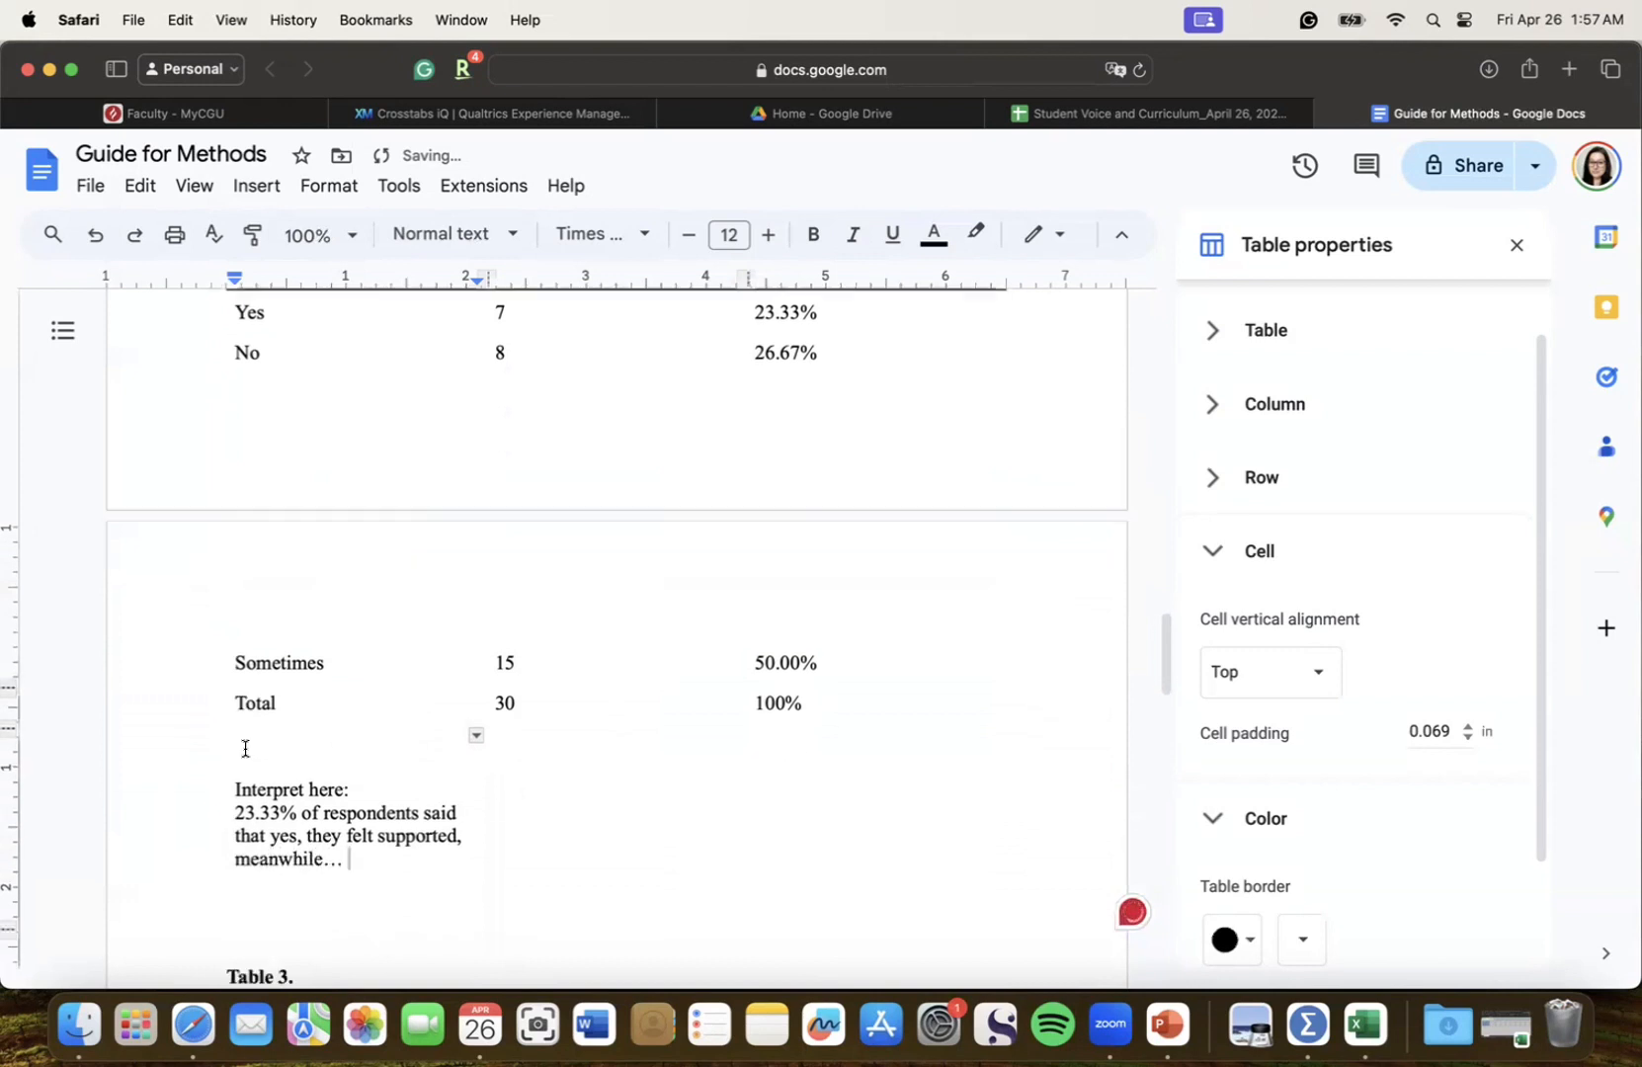
Insert blank lines between Table 2's Total row and the "Interpret here:" text
{"action": "left_click", "coordinate": [235, 701]}
{"action": "key", "text": "Return"}
{"action": "key", "text": "Return"}
{"action": "key", "text": "Return"}
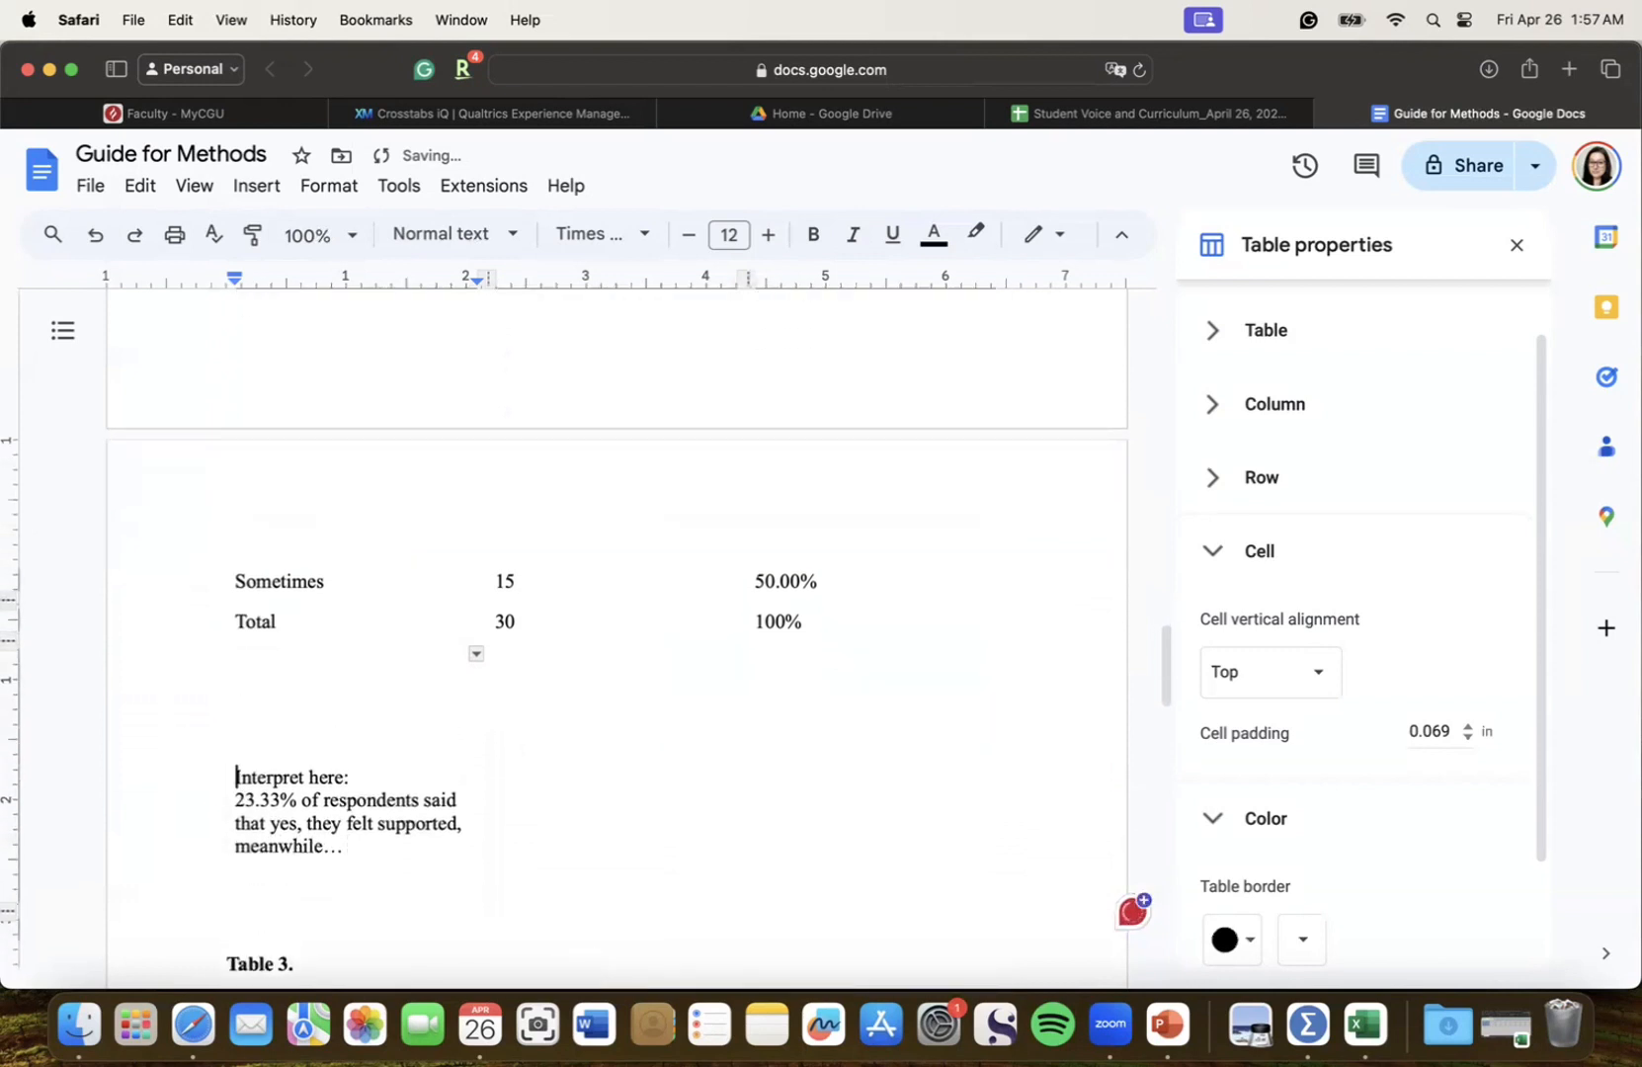
Copy the "Interpret here:" text and its example sentence from the cell beneath Table 2's Total row and clear the cell
{"action": "left_click_drag", "start_coordinate": [344, 847], "coordinate": [245, 787]}
{"action": "key", "text": "super+c"}
{"action": "key", "text": "BackSpace"}
{"action": "key", "text": "BackSpace"}
{"action": "key", "text": "super+z"}
{"action": "scroll", "coordinate": [512, 713], "scroll_direction": "down", "scroll_amount": 2}
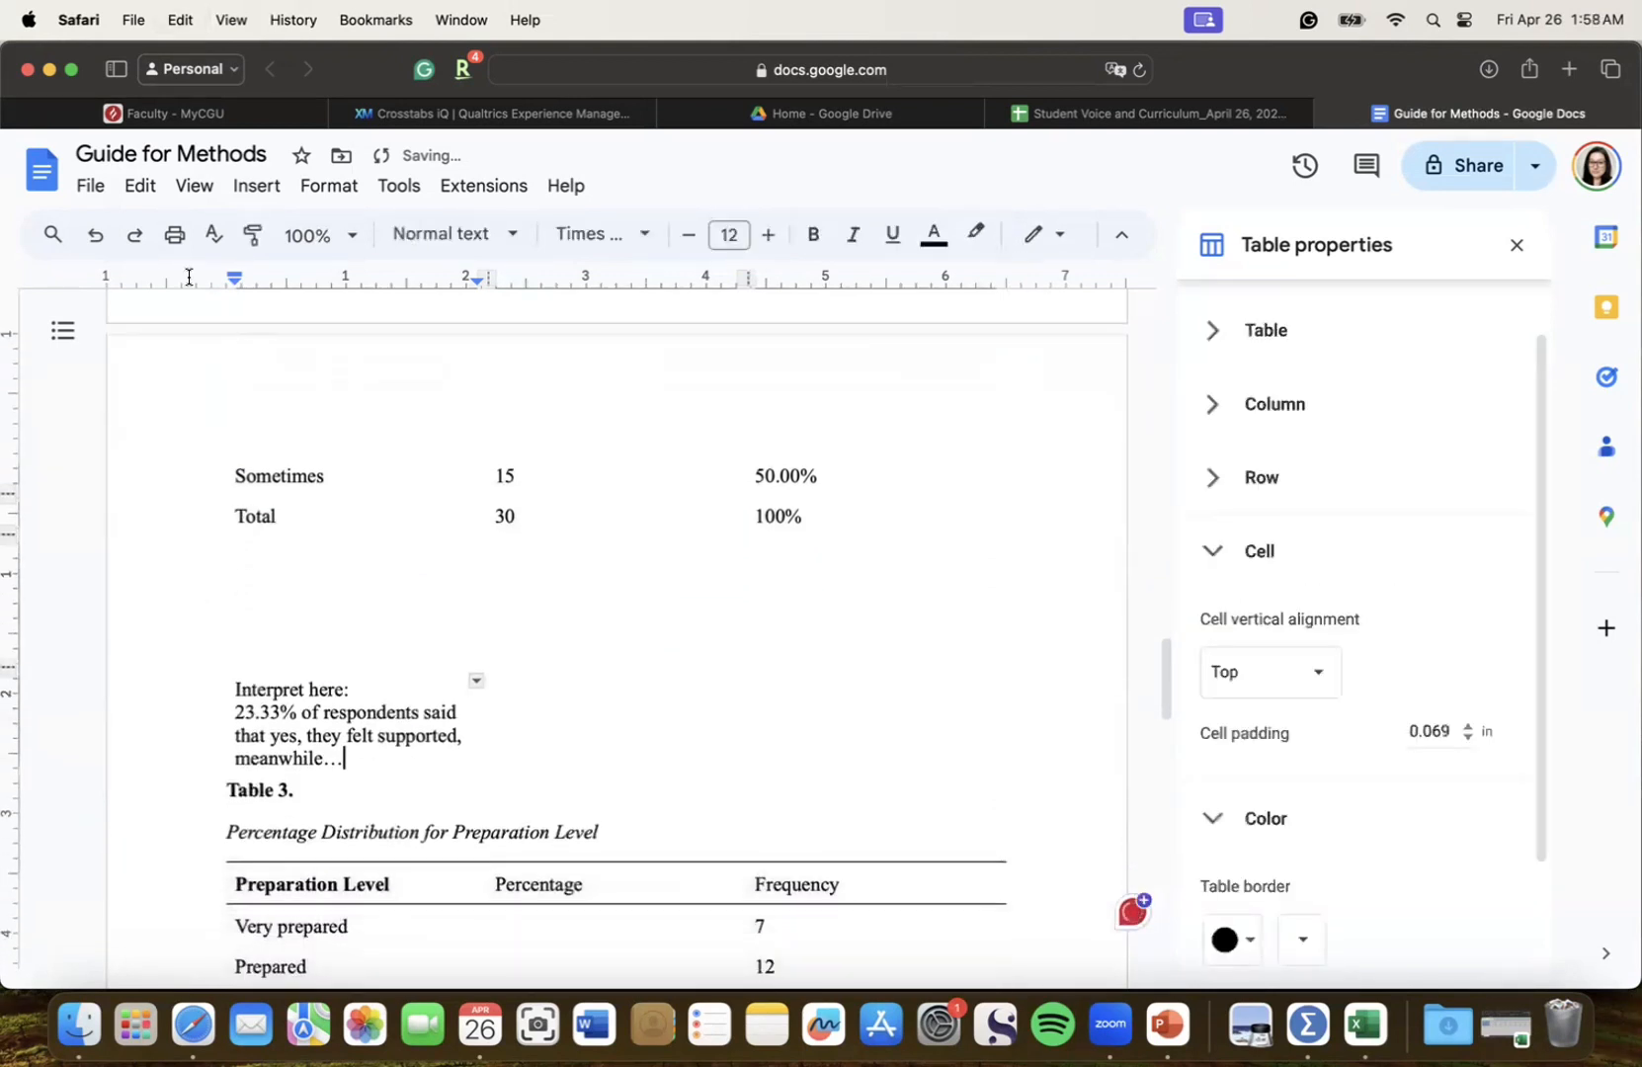
{"action": "left_click", "coordinate": [95, 238]}
Delete the two empty rows below Table 2's Total row
{"action": "scroll", "coordinate": [514, 632], "scroll_direction": "down", "scroll_amount": 1}
{"action": "left_click_drag", "start_coordinate": [444, 609], "coordinate": [788, 514]}
{"action": "right_click", "coordinate": [791, 477]}
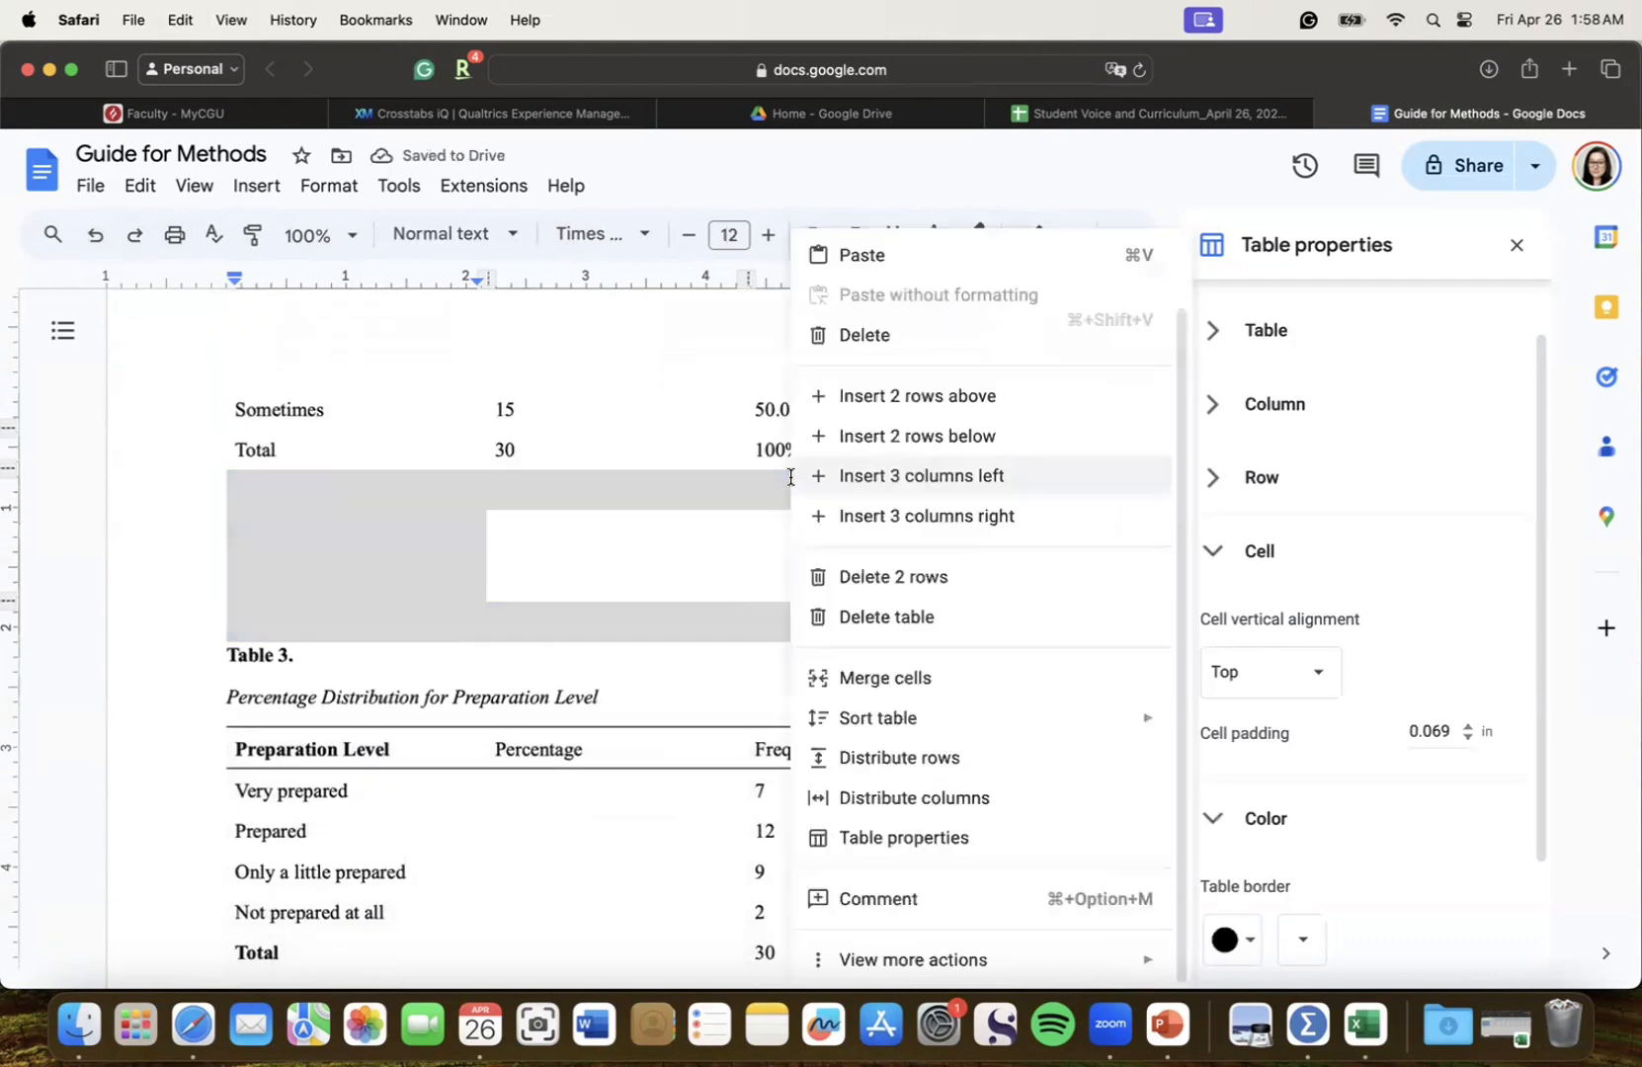
{"action": "left_click", "coordinate": [894, 581]}
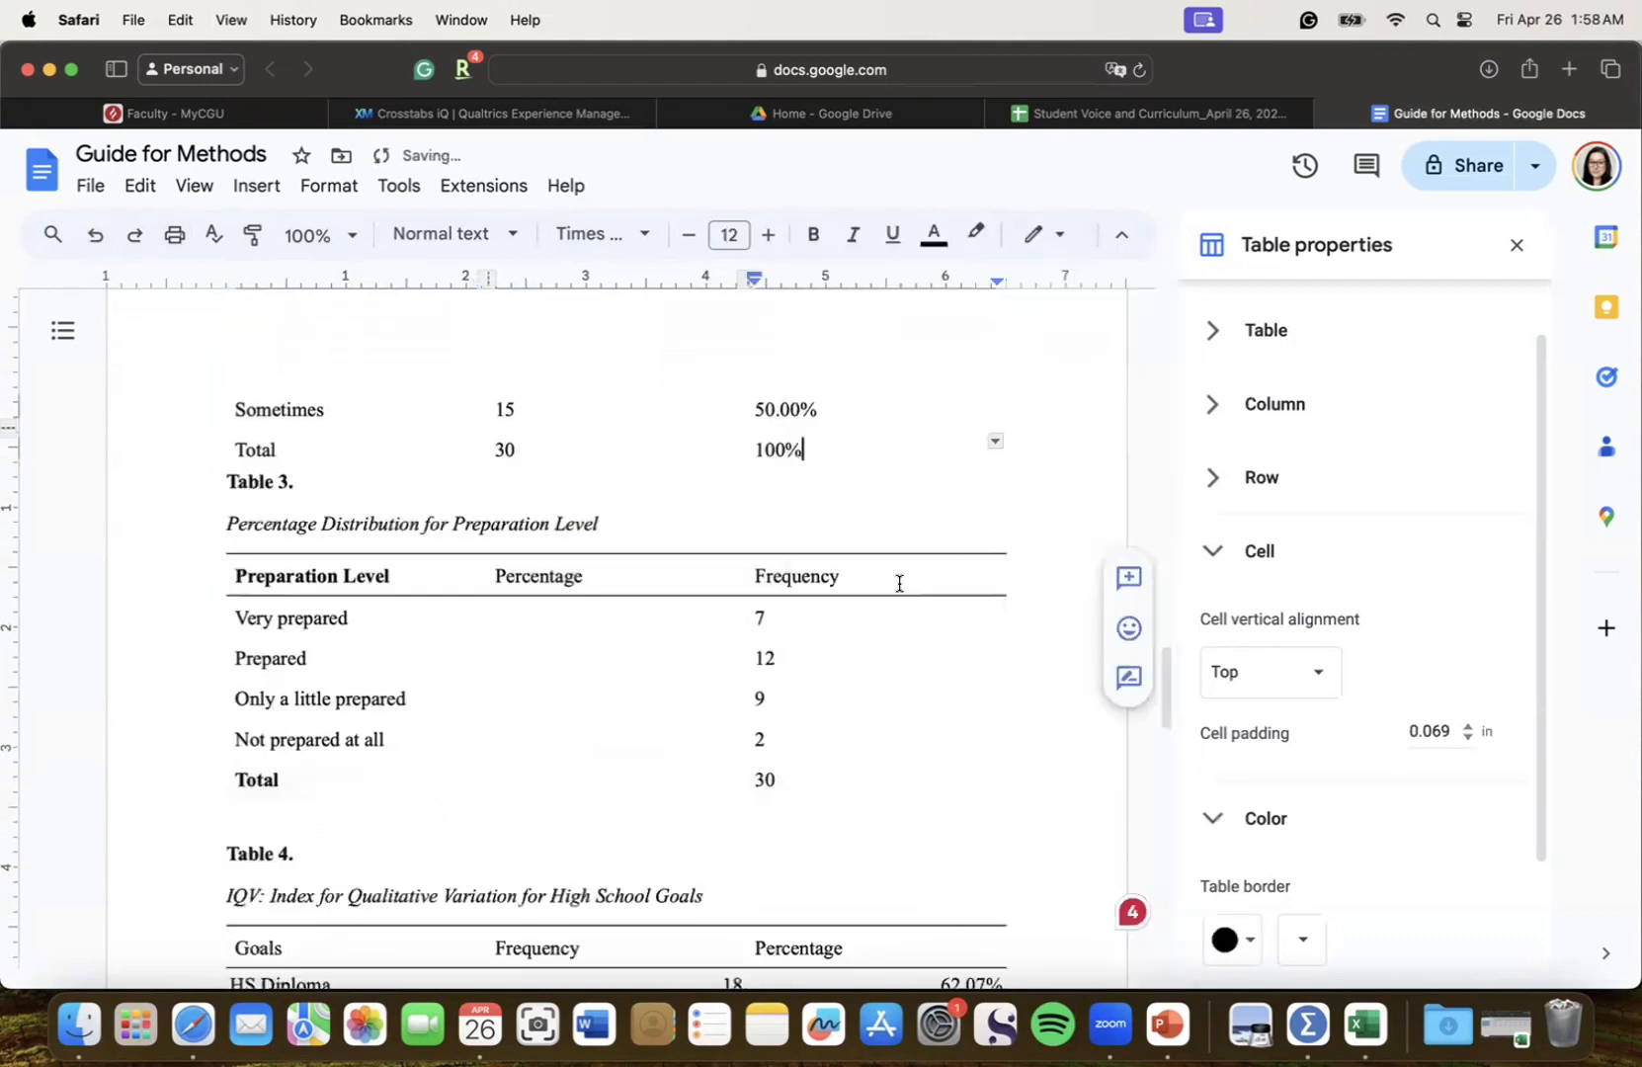
Paste the copied interpretation text between Table 2 and the Table 3 heading, with blank lines above and below it
{"action": "left_click", "coordinate": [226, 482]}
{"action": "key", "text": "Return"}
{"action": "key", "text": "Return"}
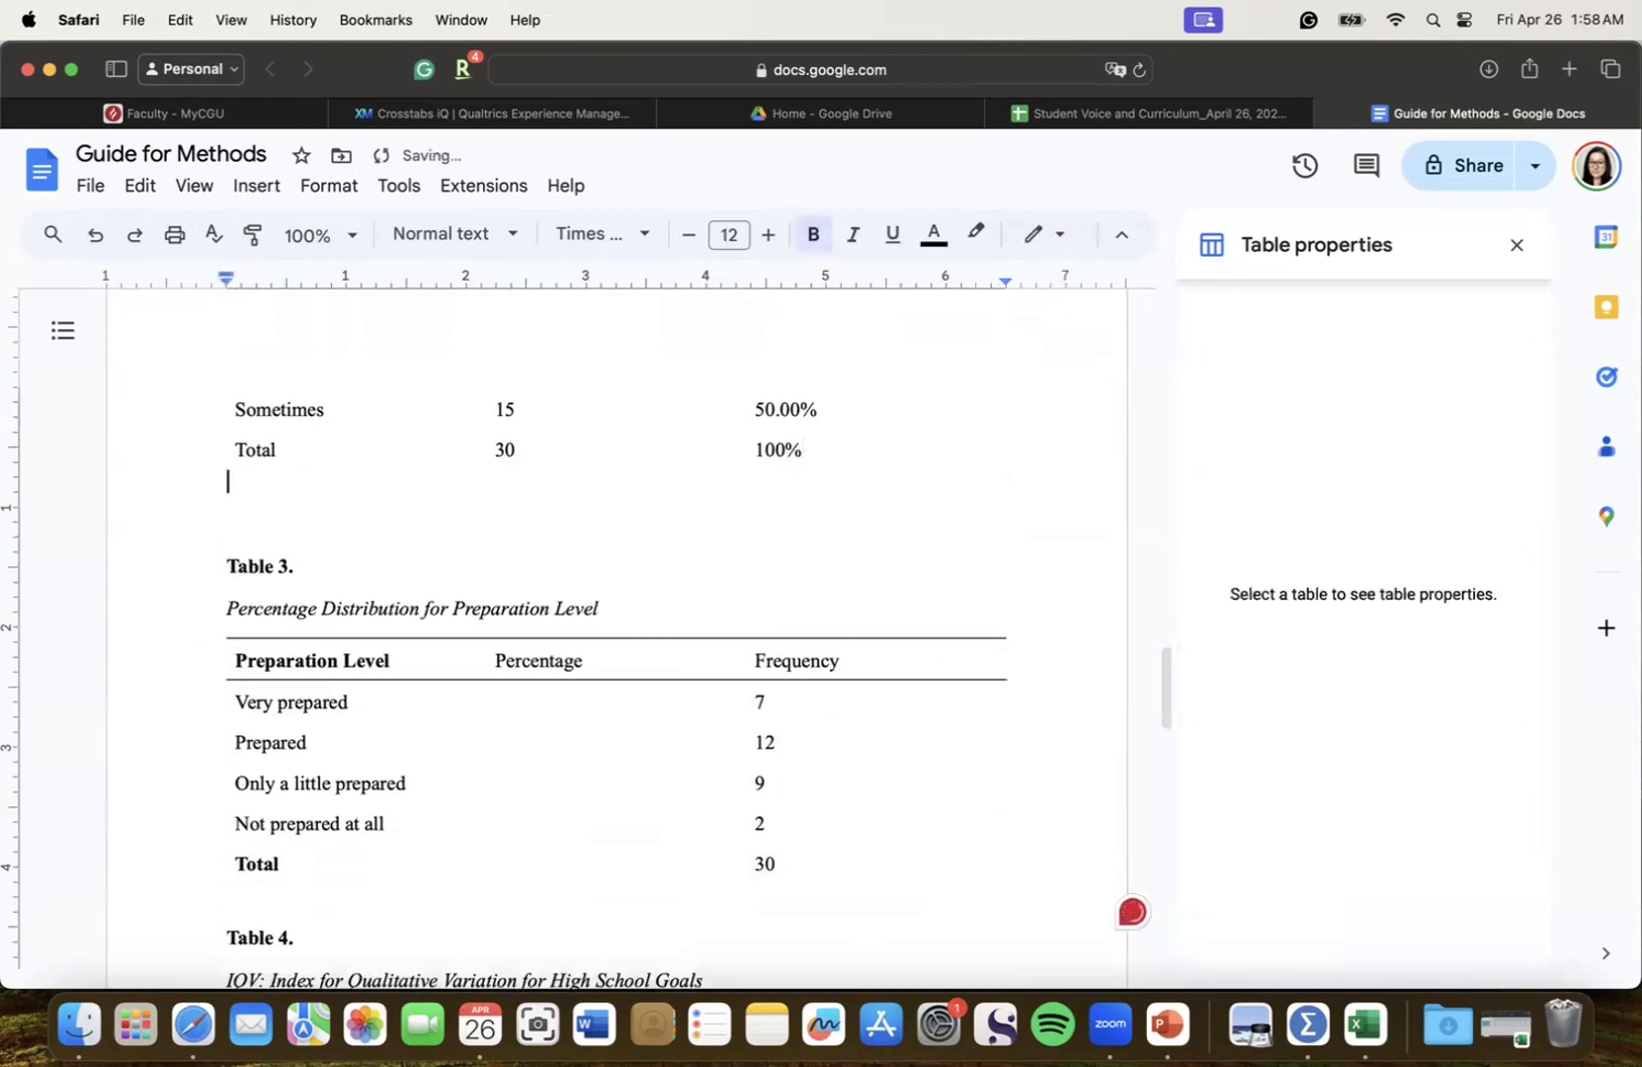
{"action": "key", "text": "super+v"}
{"action": "scroll", "coordinate": [512, 547], "scroll_direction": "down", "scroll_amount": 3}
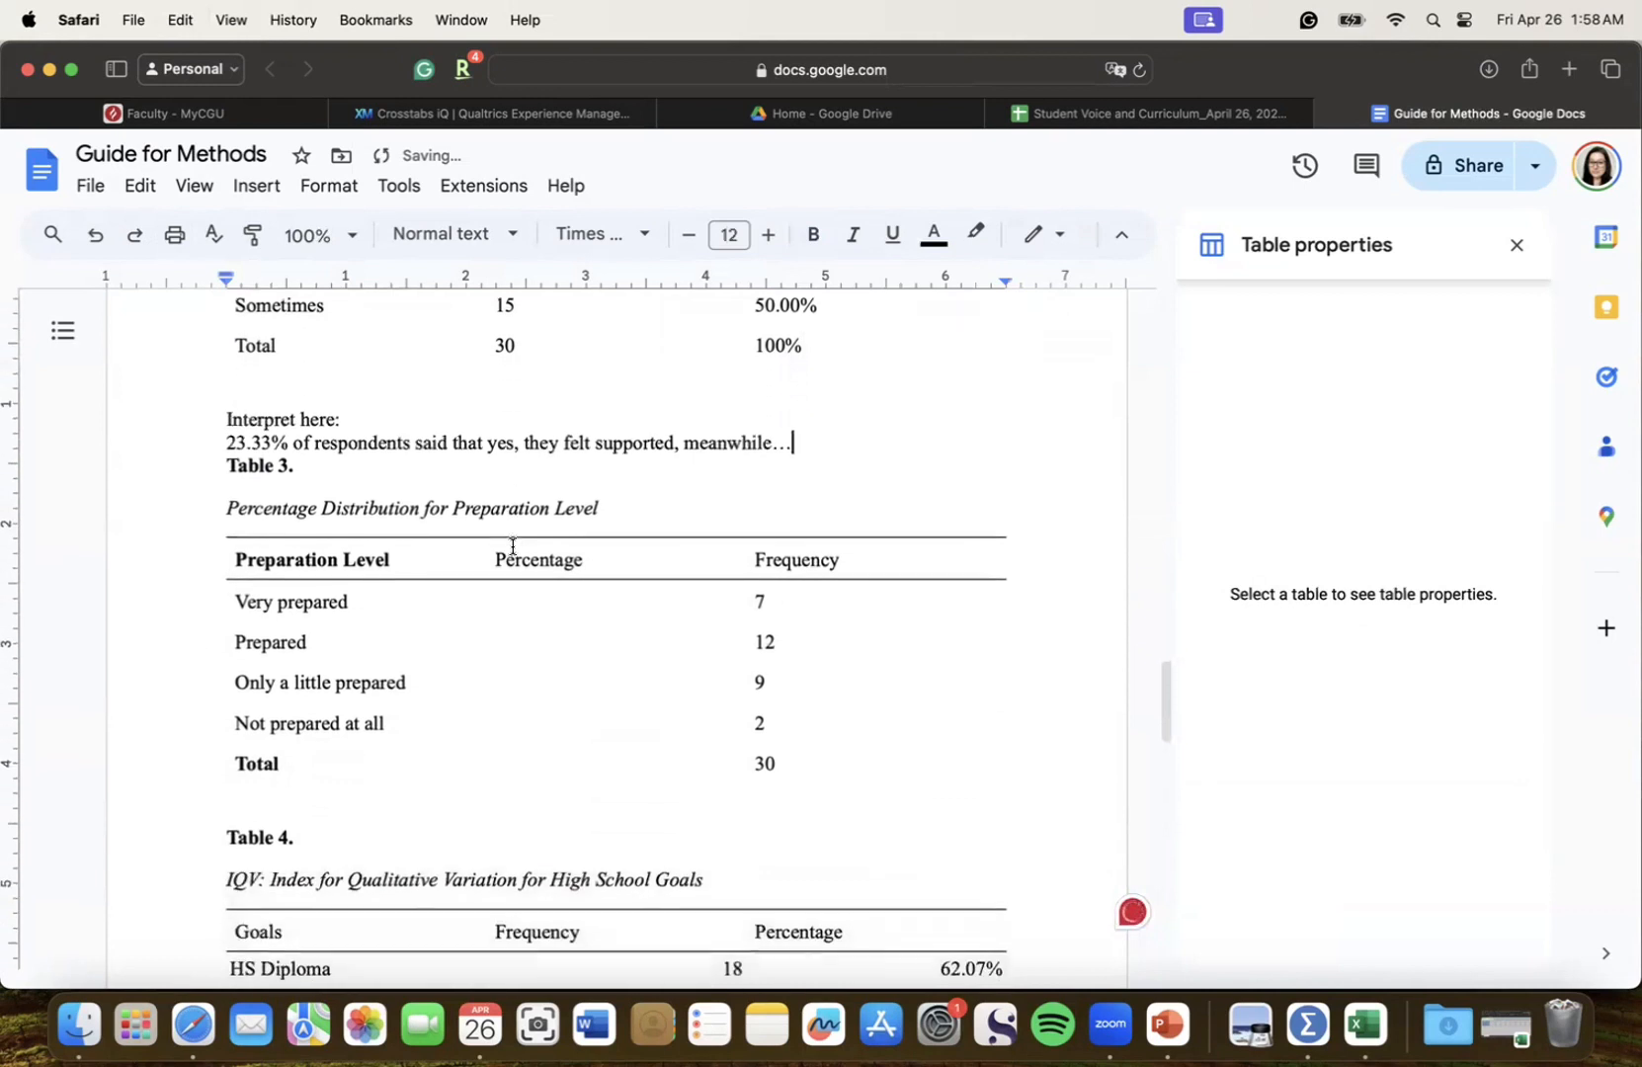
{"action": "left_click", "coordinate": [226, 463]}
{"action": "key", "text": "Return"}
{"action": "key", "text": "Return"}
Look for Table 3's missing Preparation Level percentages in the spreadsheet's Calculations and IQV sheets and in the Qualtrics crosstab
{"action": "scroll", "coordinate": [656, 544], "scroll_direction": "down", "scroll_amount": 5}
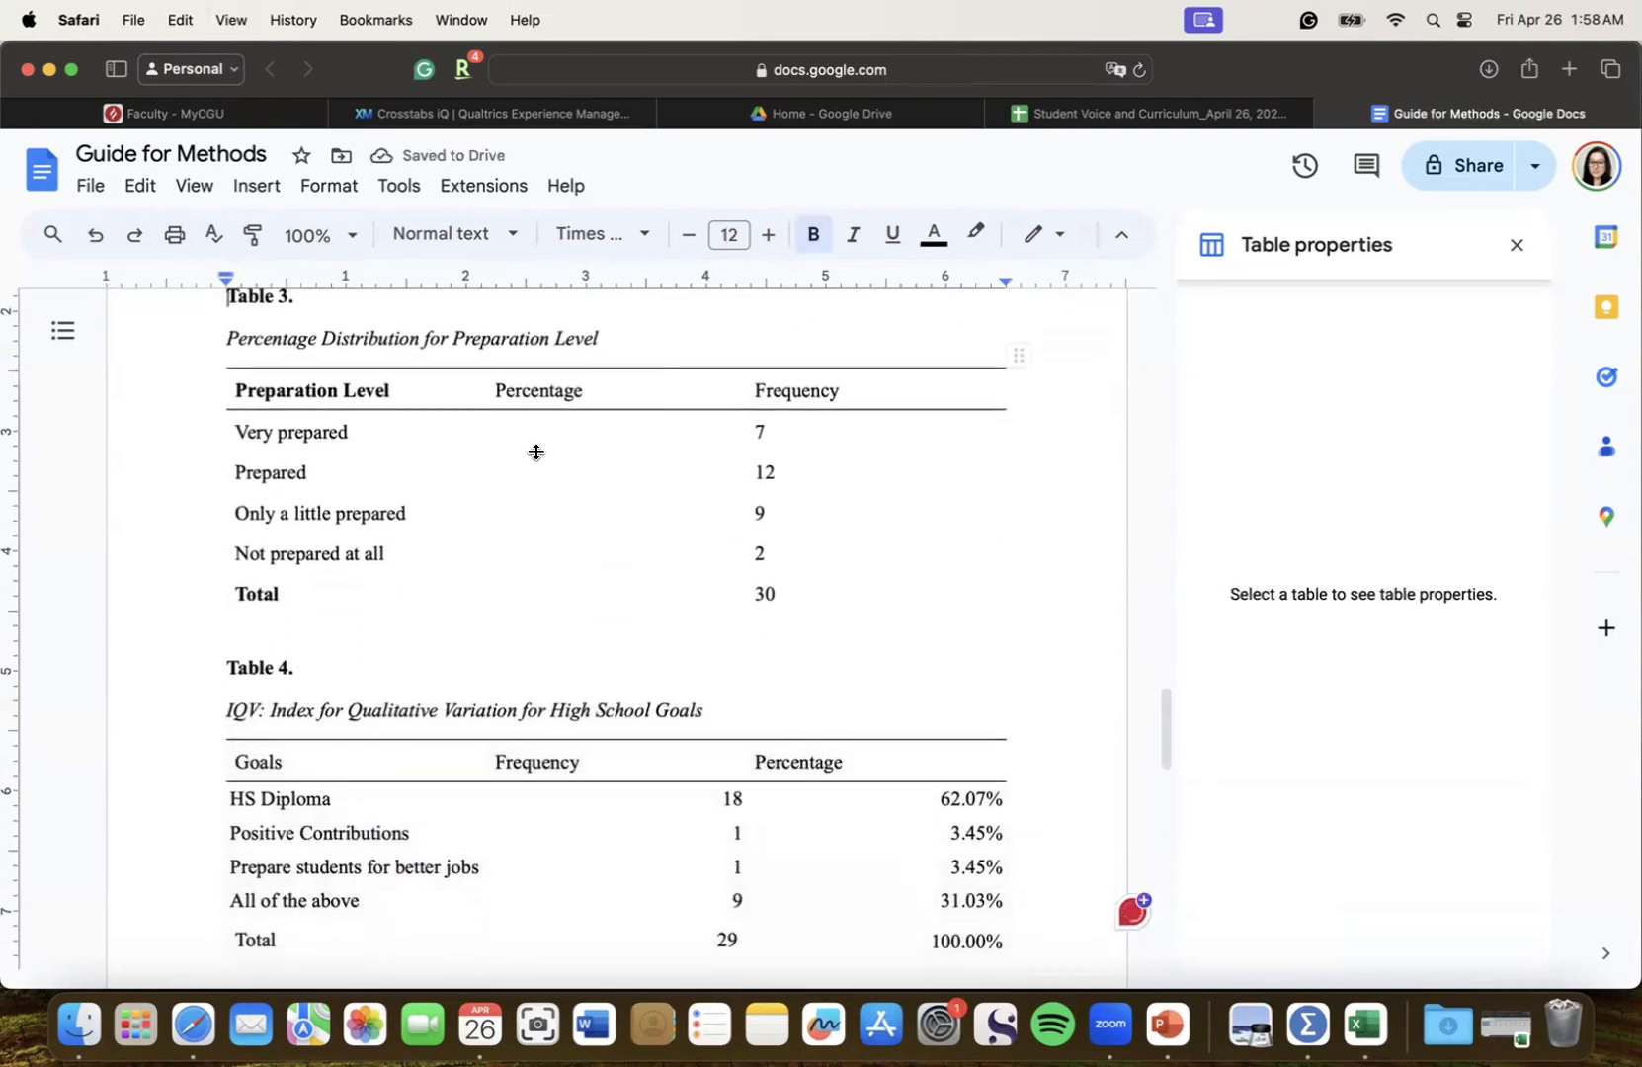
{"action": "left_click", "coordinate": [526, 438]}
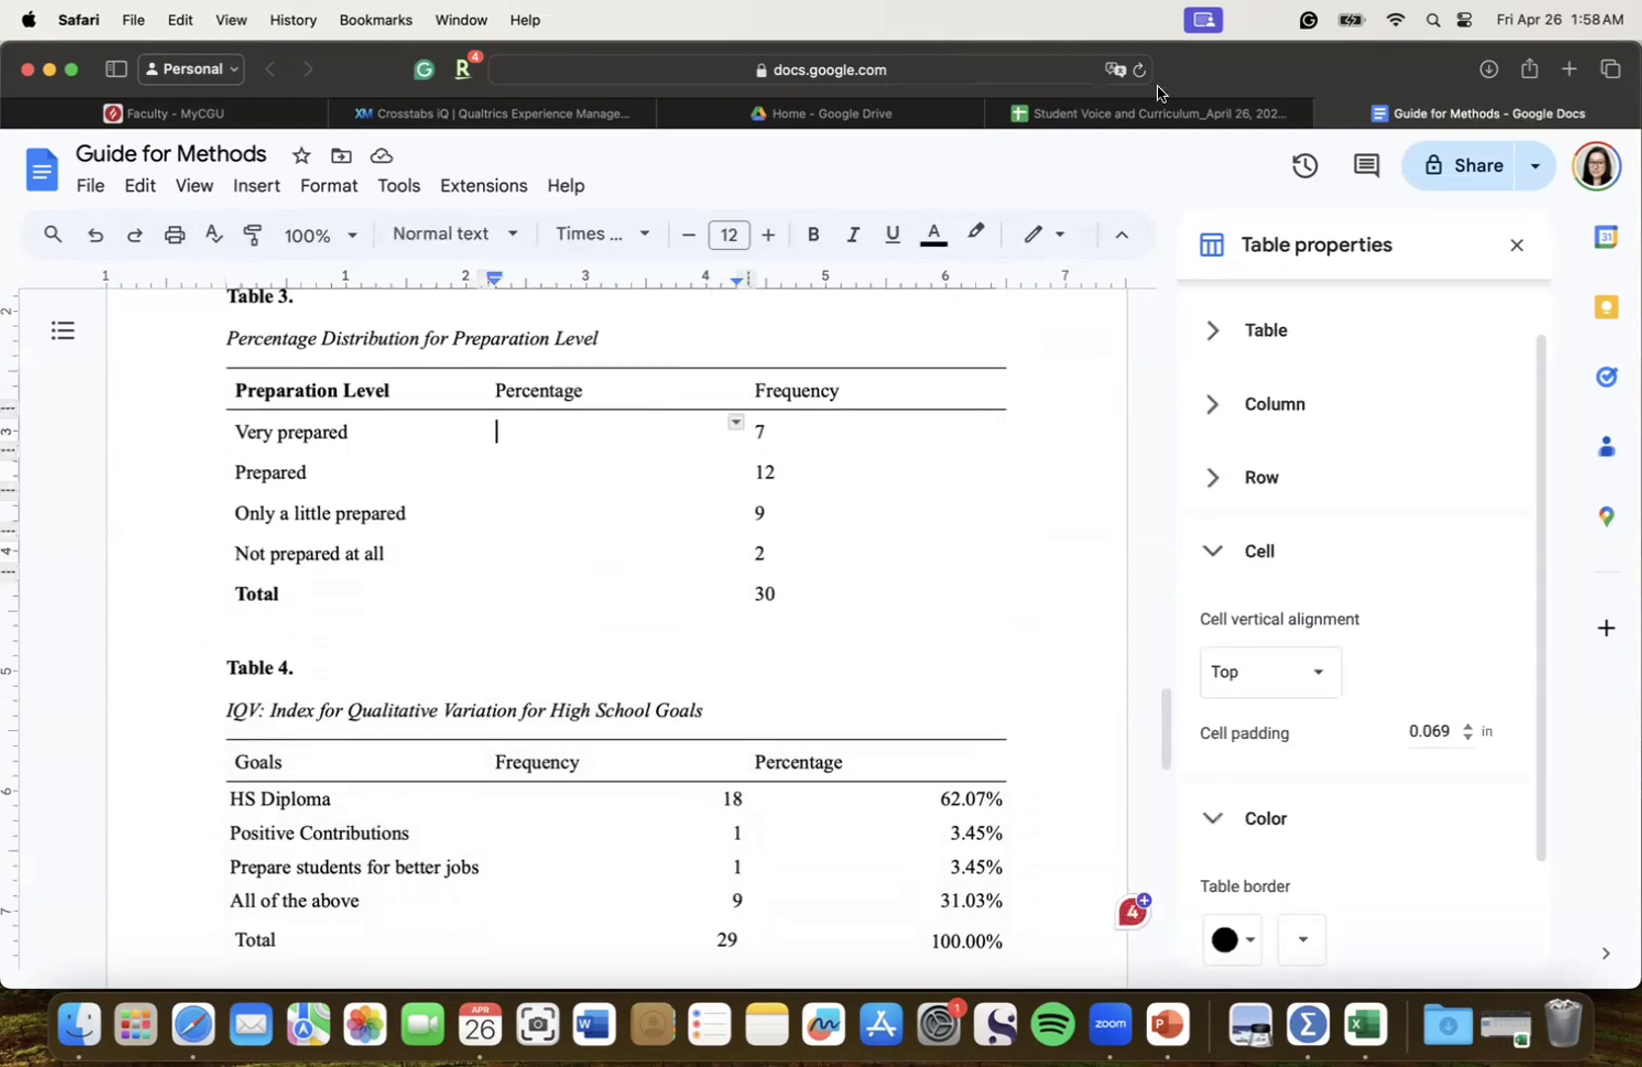
{"action": "left_click", "coordinate": [1126, 118]}
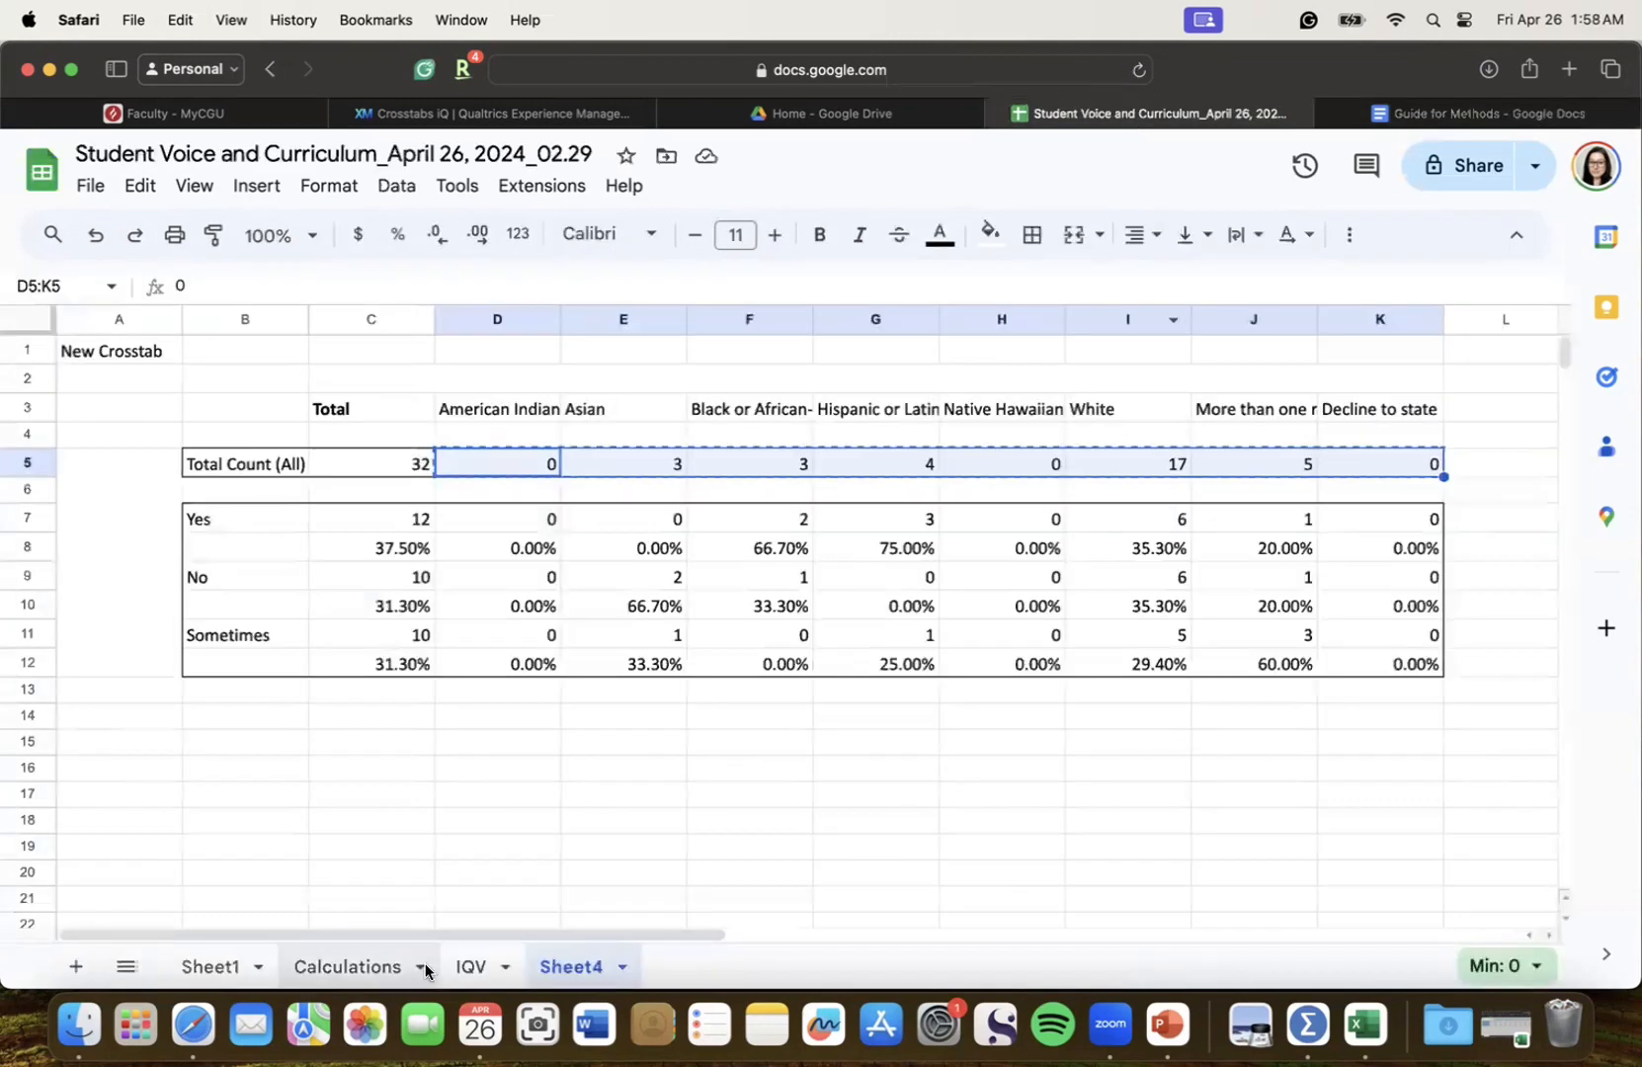
{"action": "left_click", "coordinate": [340, 969]}
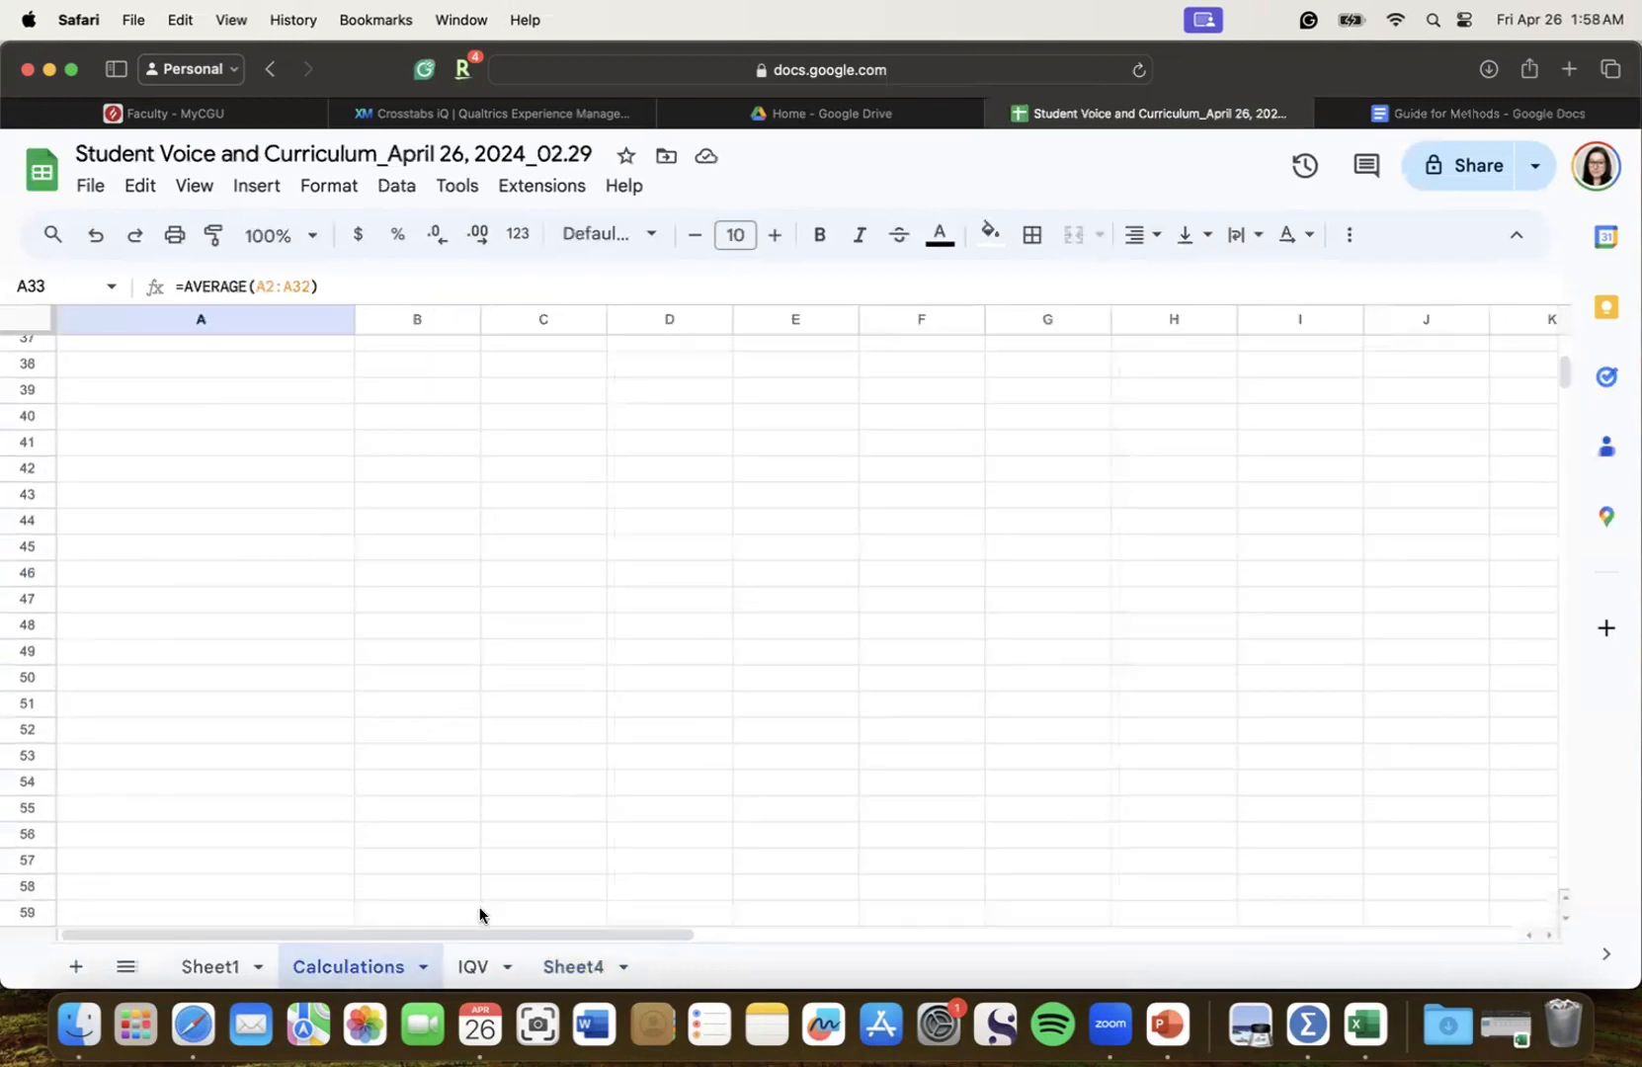
{"action": "left_click", "coordinate": [467, 954]}
{"action": "scroll", "coordinate": [516, 637], "scroll_direction": "left", "scroll_amount": 3}
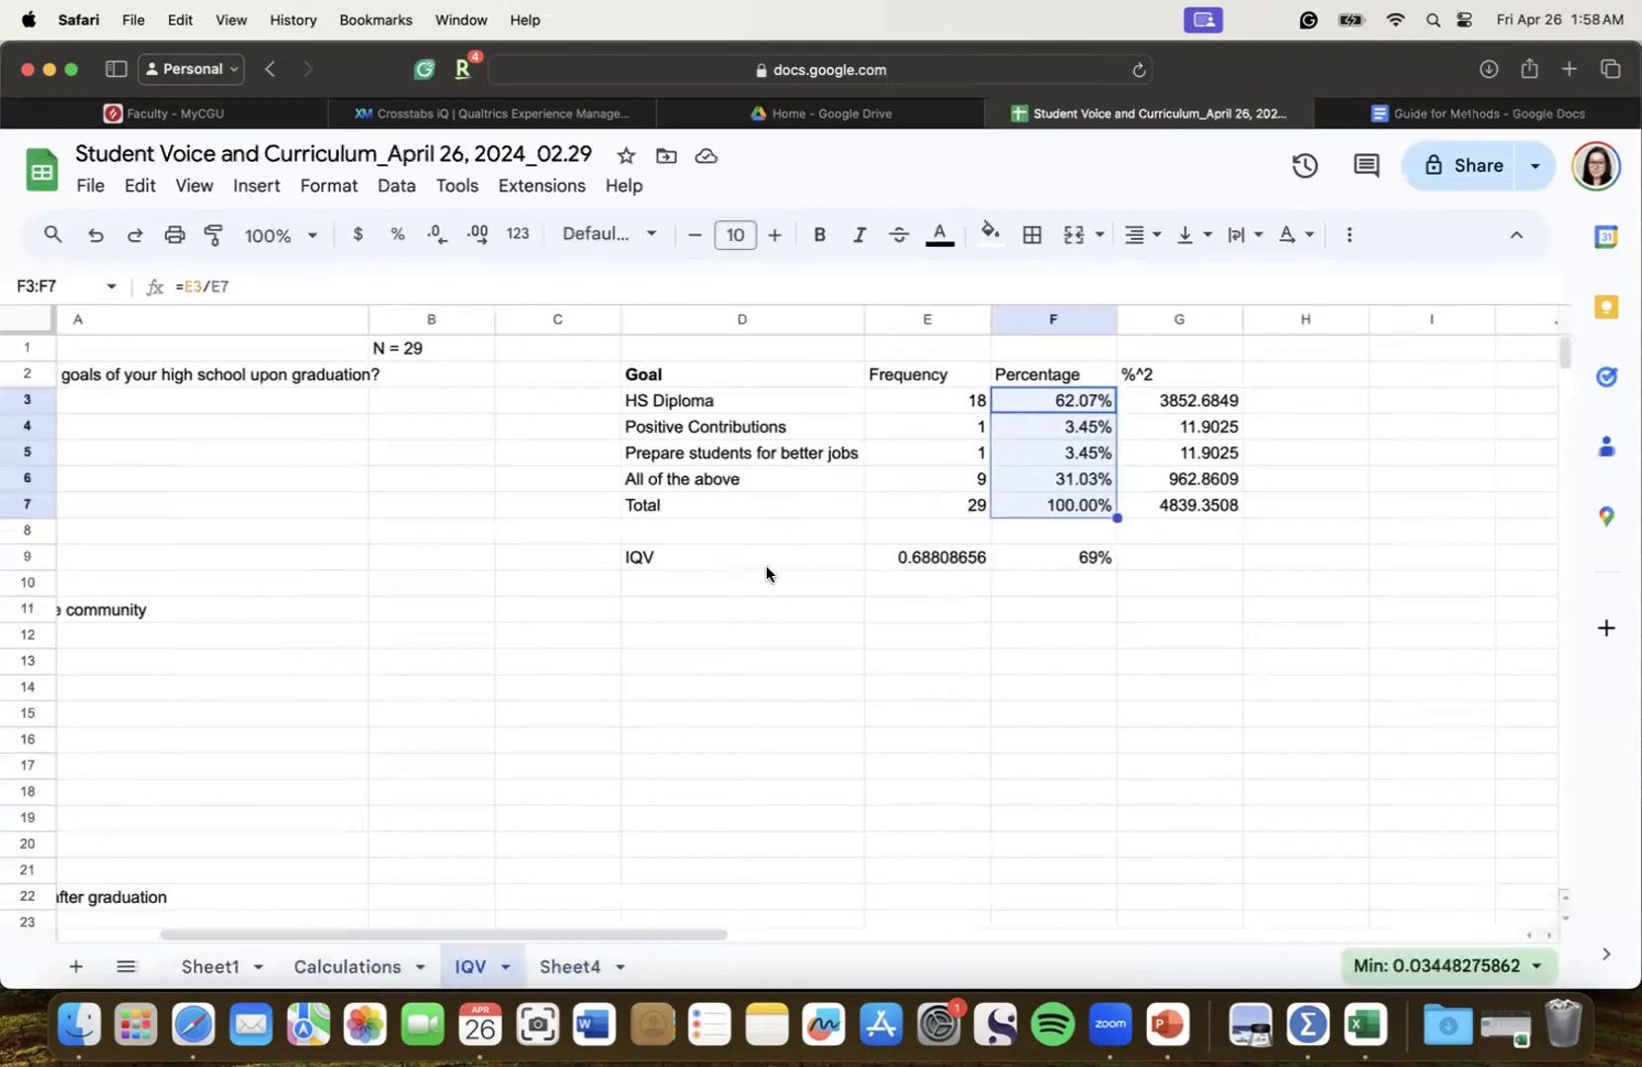
{"action": "left_click", "coordinate": [1443, 111]}
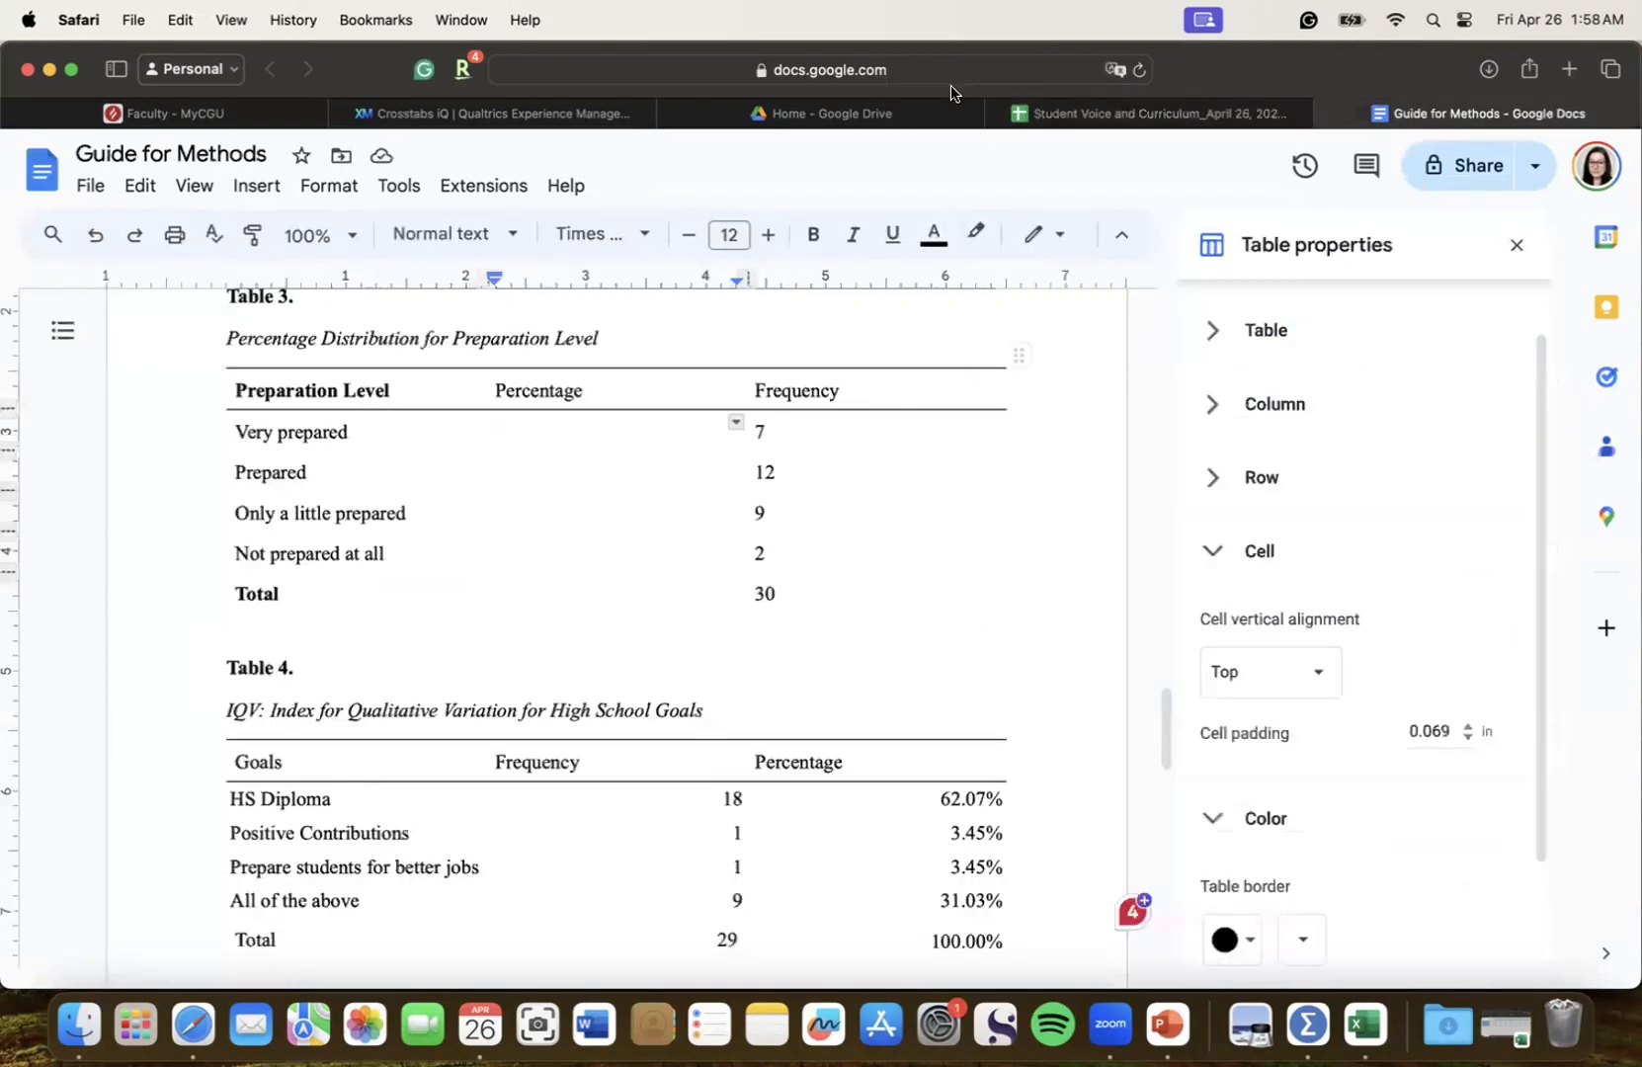
{"action": "left_click", "coordinate": [524, 112]}
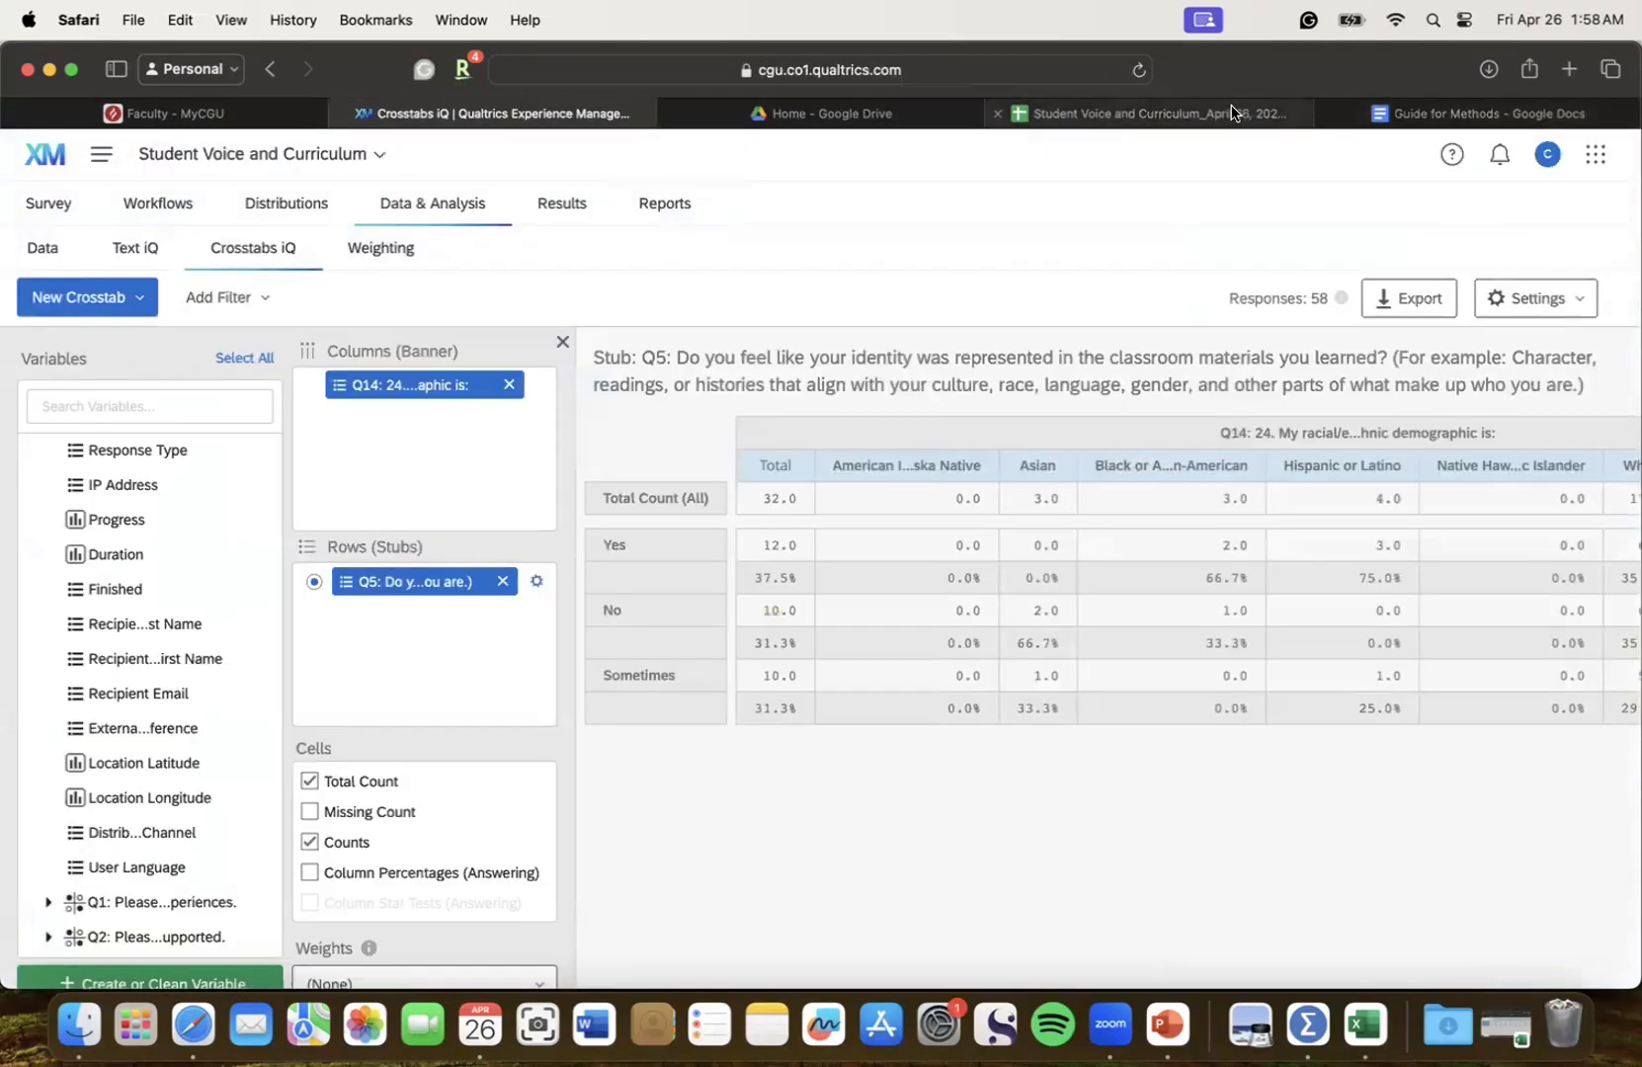
{"action": "left_click", "coordinate": [1151, 113]}
{"action": "left_click", "coordinate": [1416, 113]}
Add the line "Interpret; where do you find relationships?" below Table 5's Total row
{"action": "scroll", "coordinate": [692, 461], "scroll_direction": "down", "scroll_amount": 5}
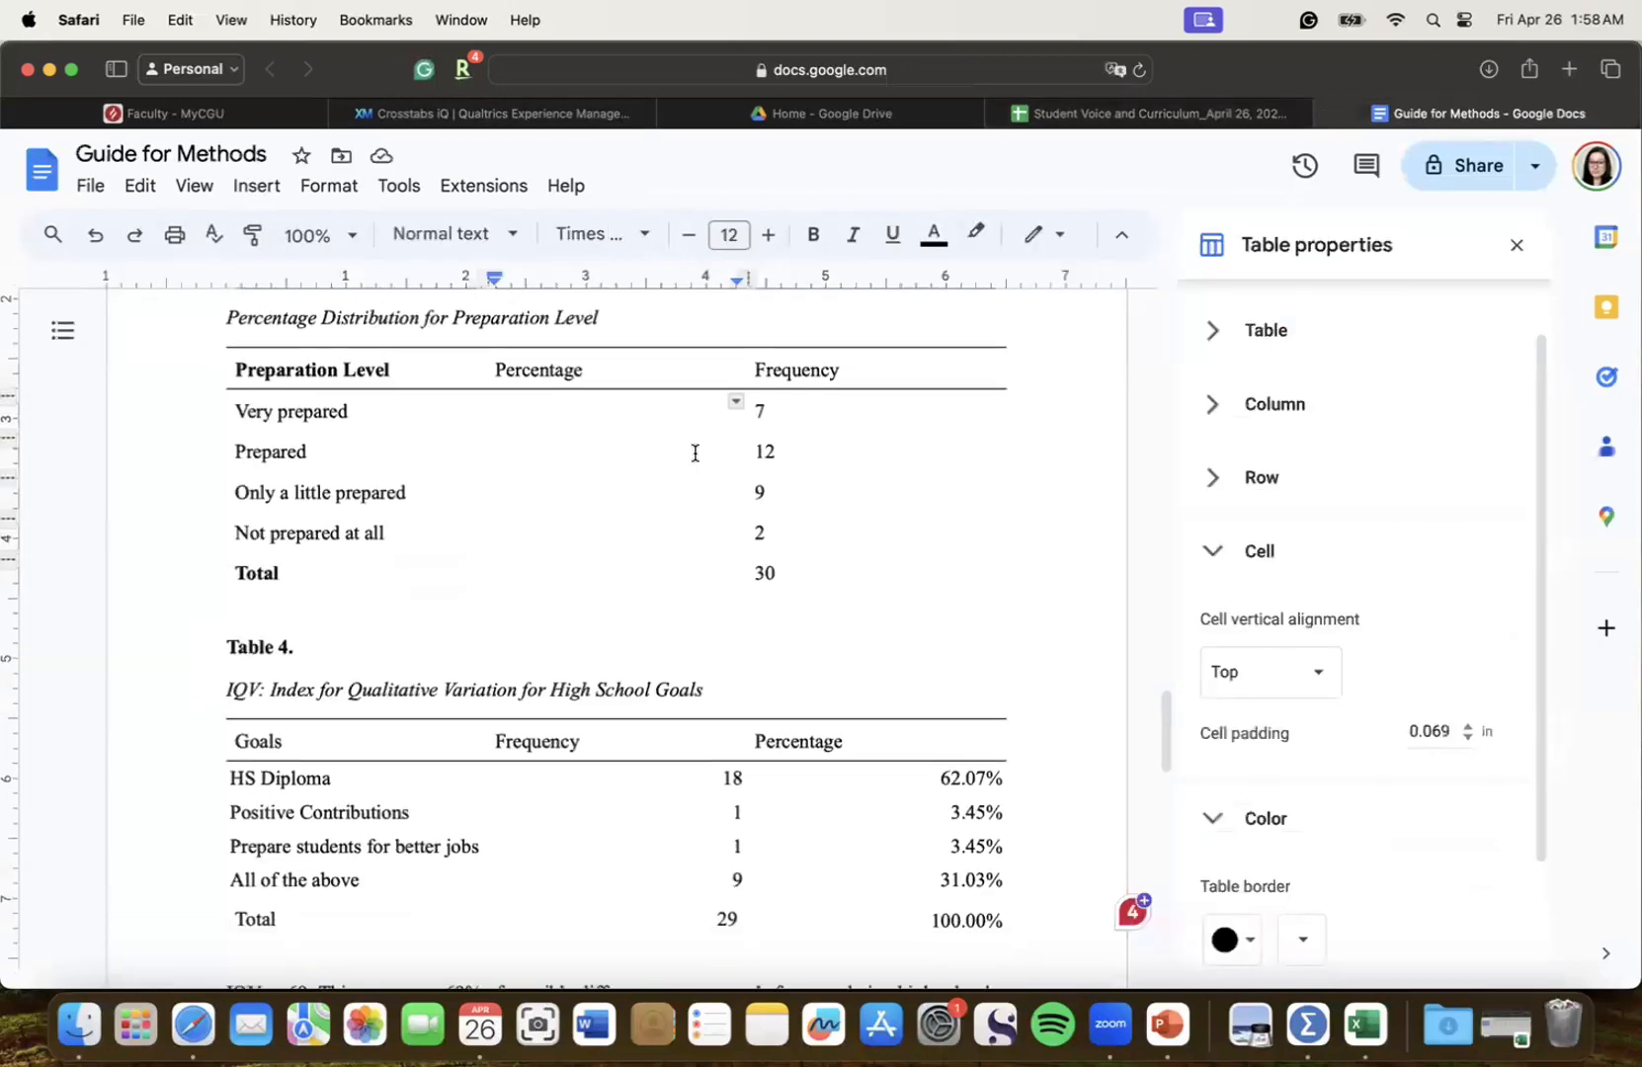
{"action": "scroll", "coordinate": [691, 460], "scroll_direction": "down", "scroll_amount": 3}
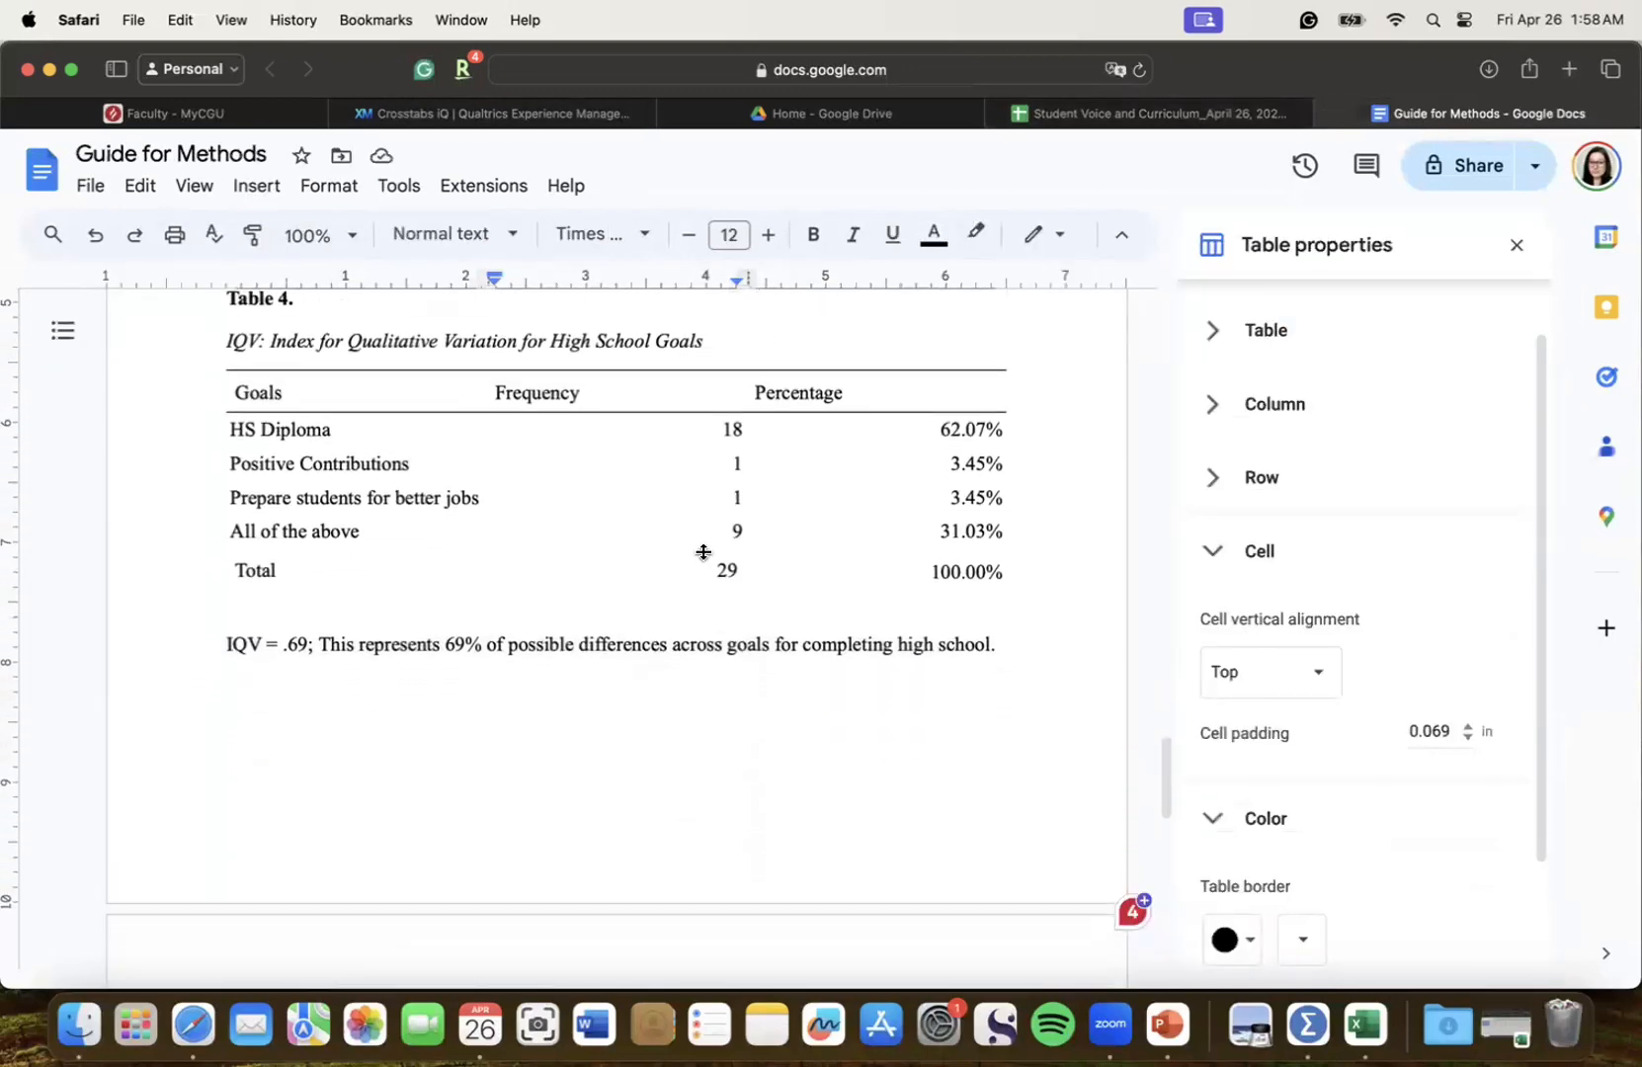
{"action": "scroll", "coordinate": [676, 670], "scroll_direction": "down", "scroll_amount": 10}
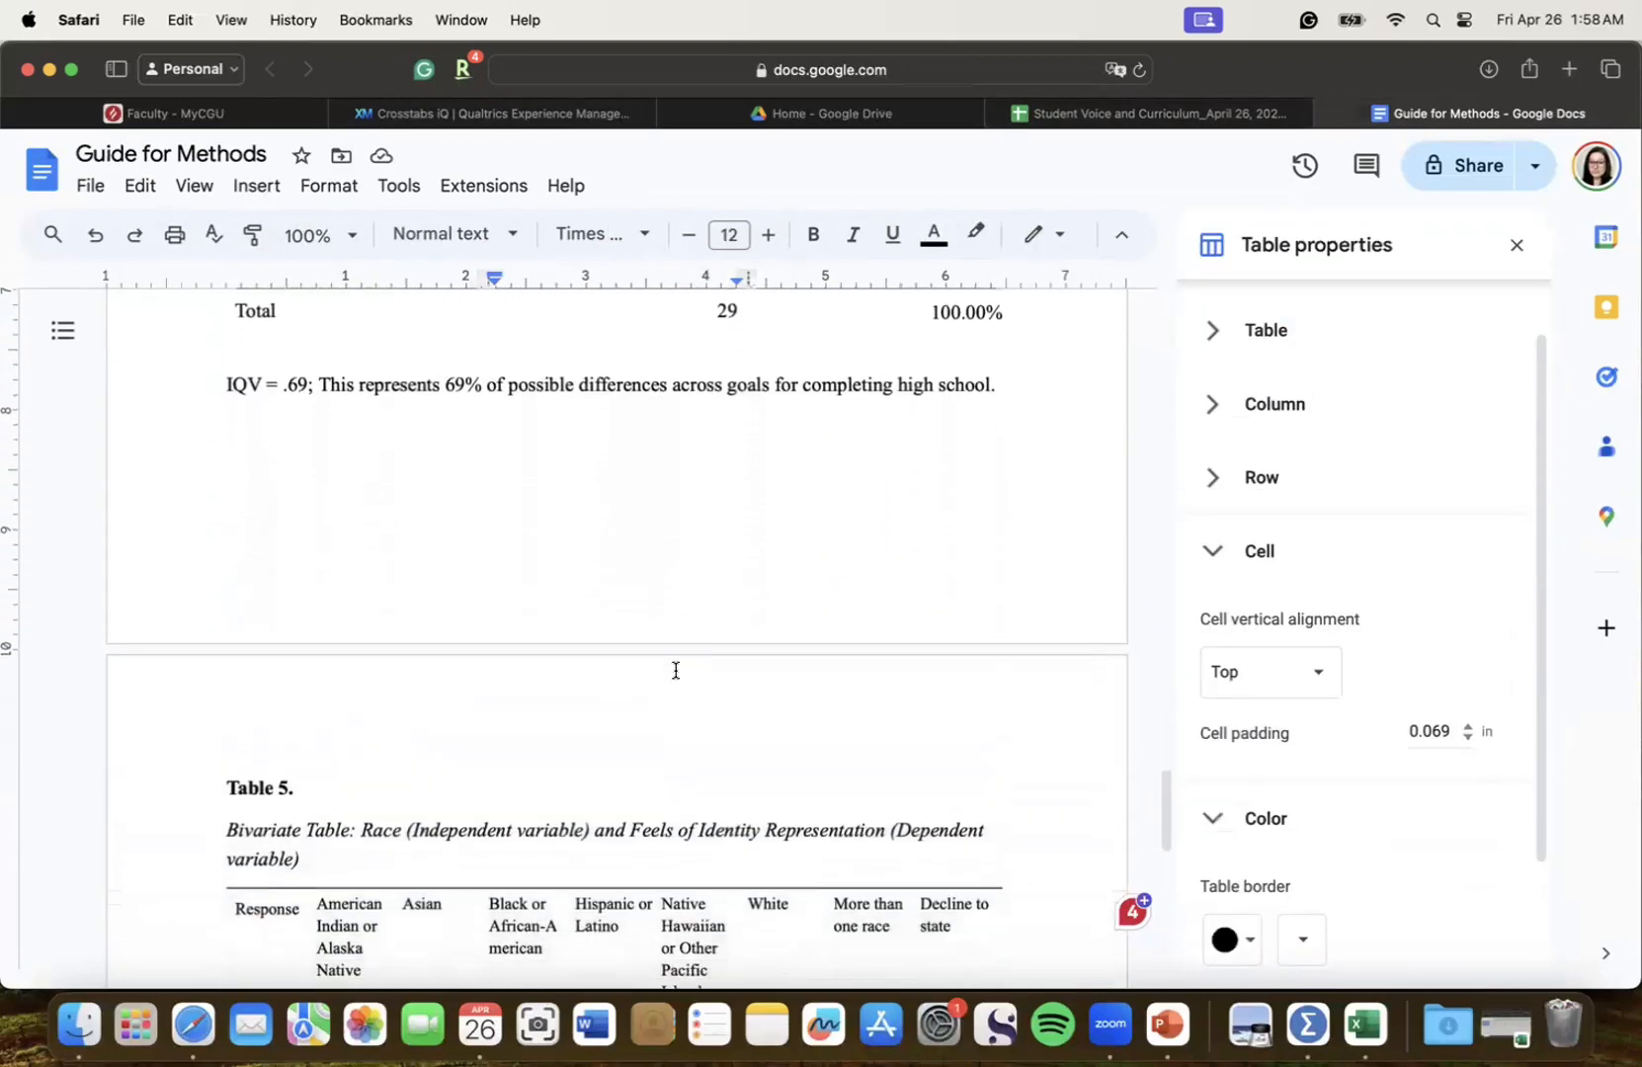
{"action": "scroll", "coordinate": [676, 670], "scroll_direction": "down", "scroll_amount": 4}
{"action": "left_click", "coordinate": [465, 791]}
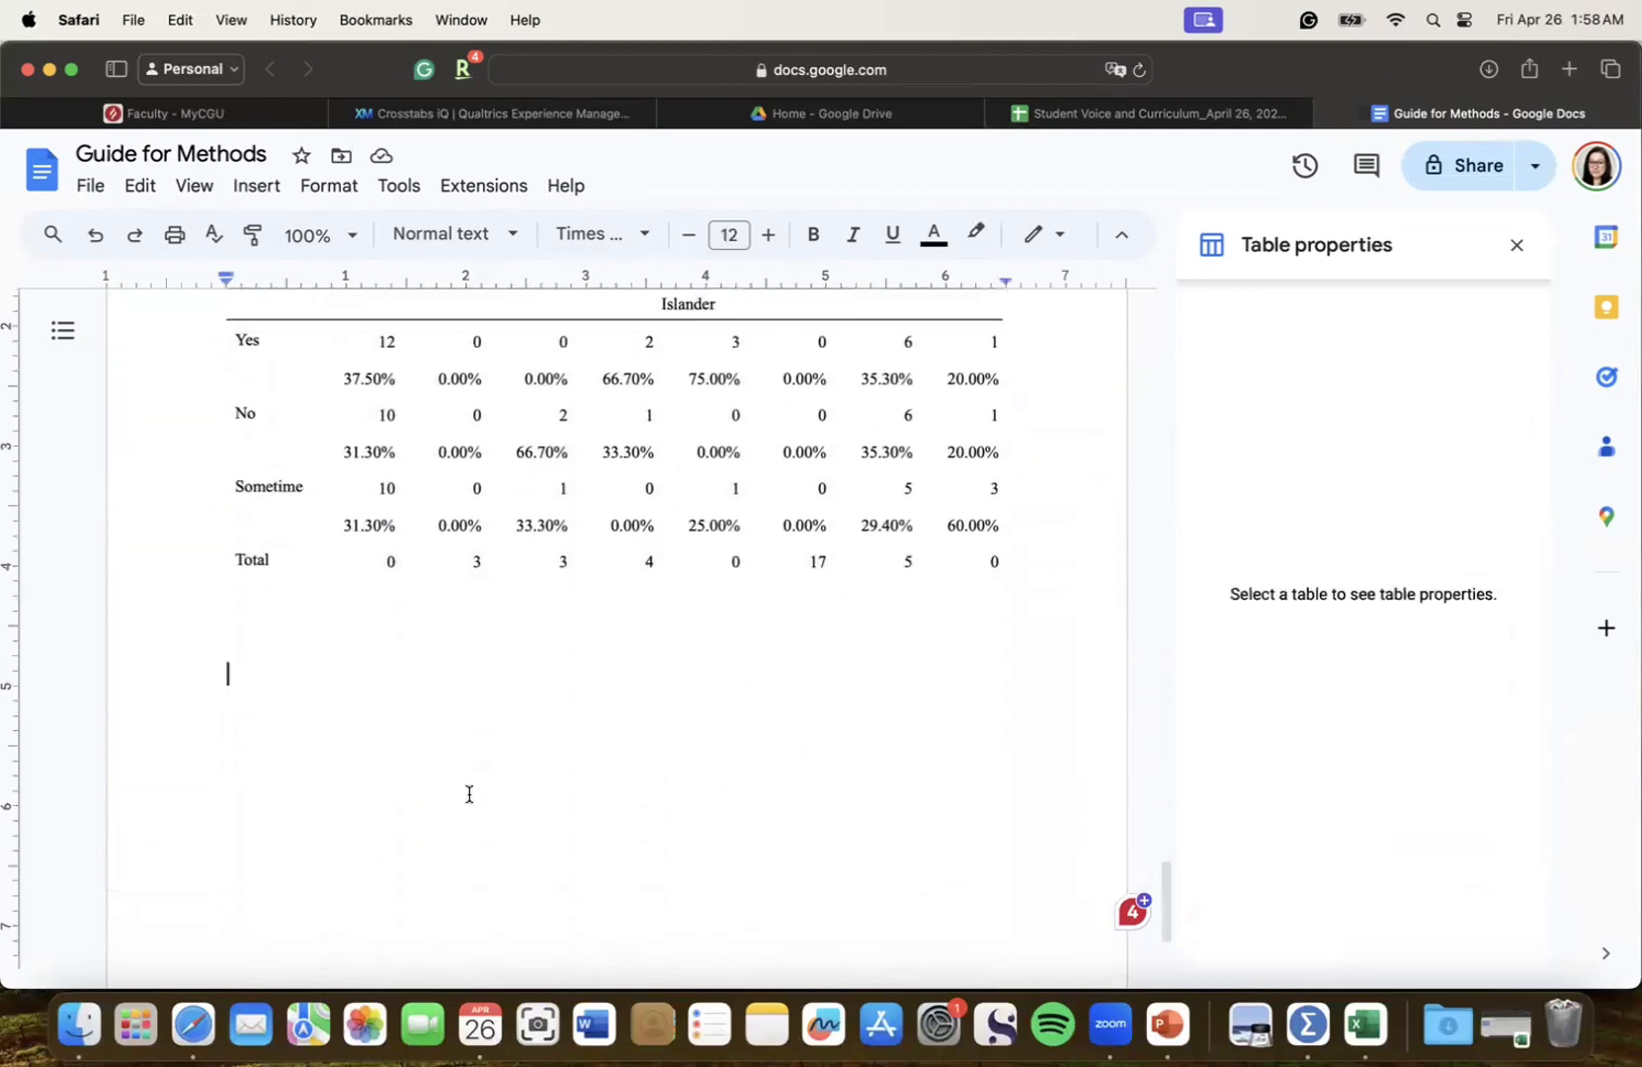
{"action": "type", "text": "Interpret; "}
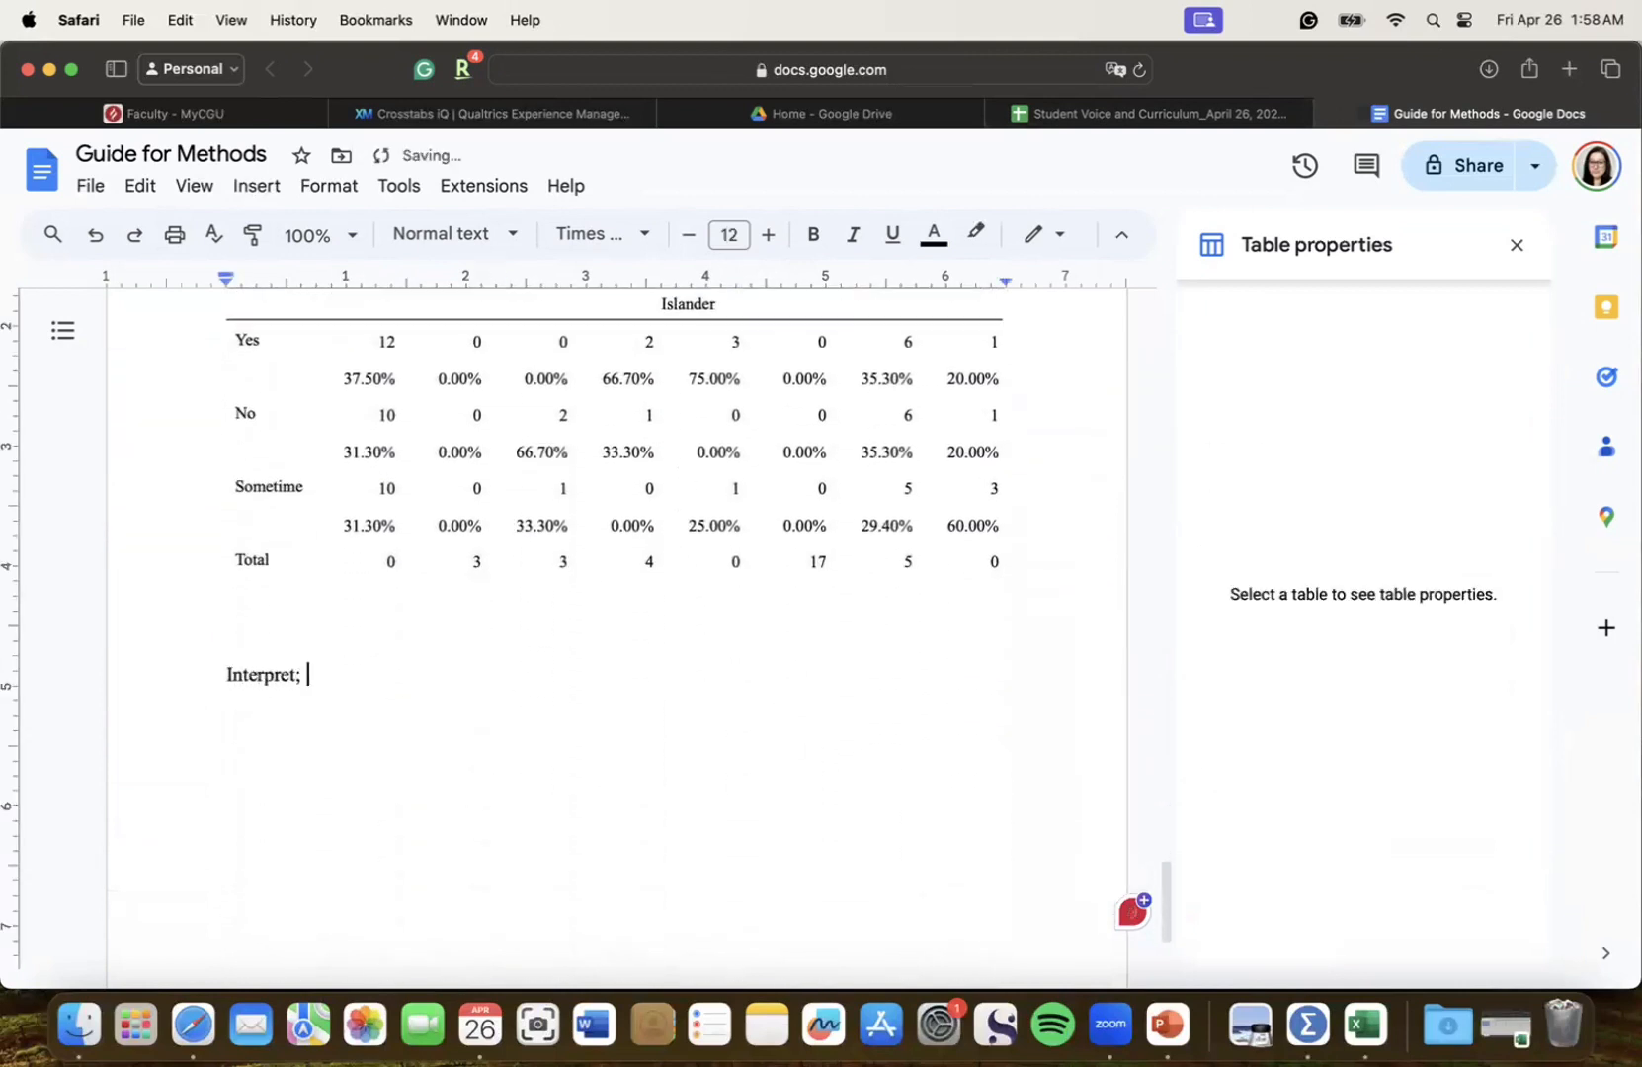
{"action": "type", "text": "where do you find relationshipS"}
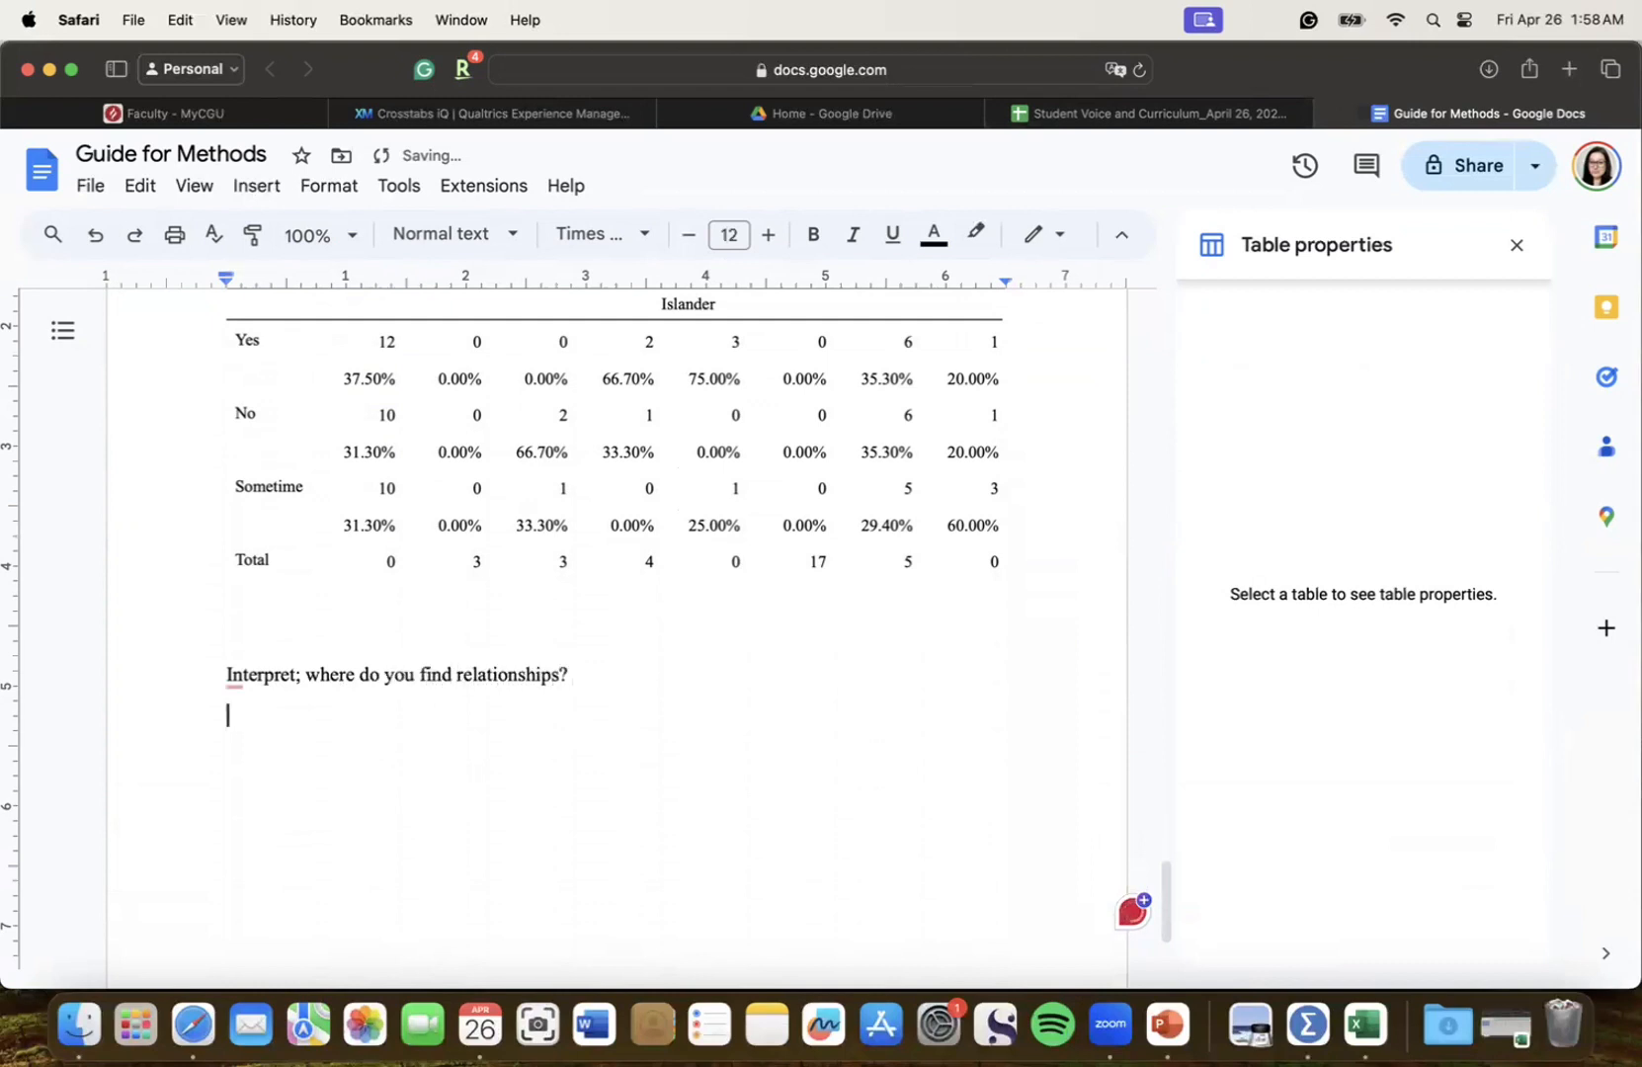
Write below the Table 5 question "Example: There is no definitive relationship, however, we can see that interestingly, individuals who were more than one race…"
{"action": "type", "text": "Example:"}
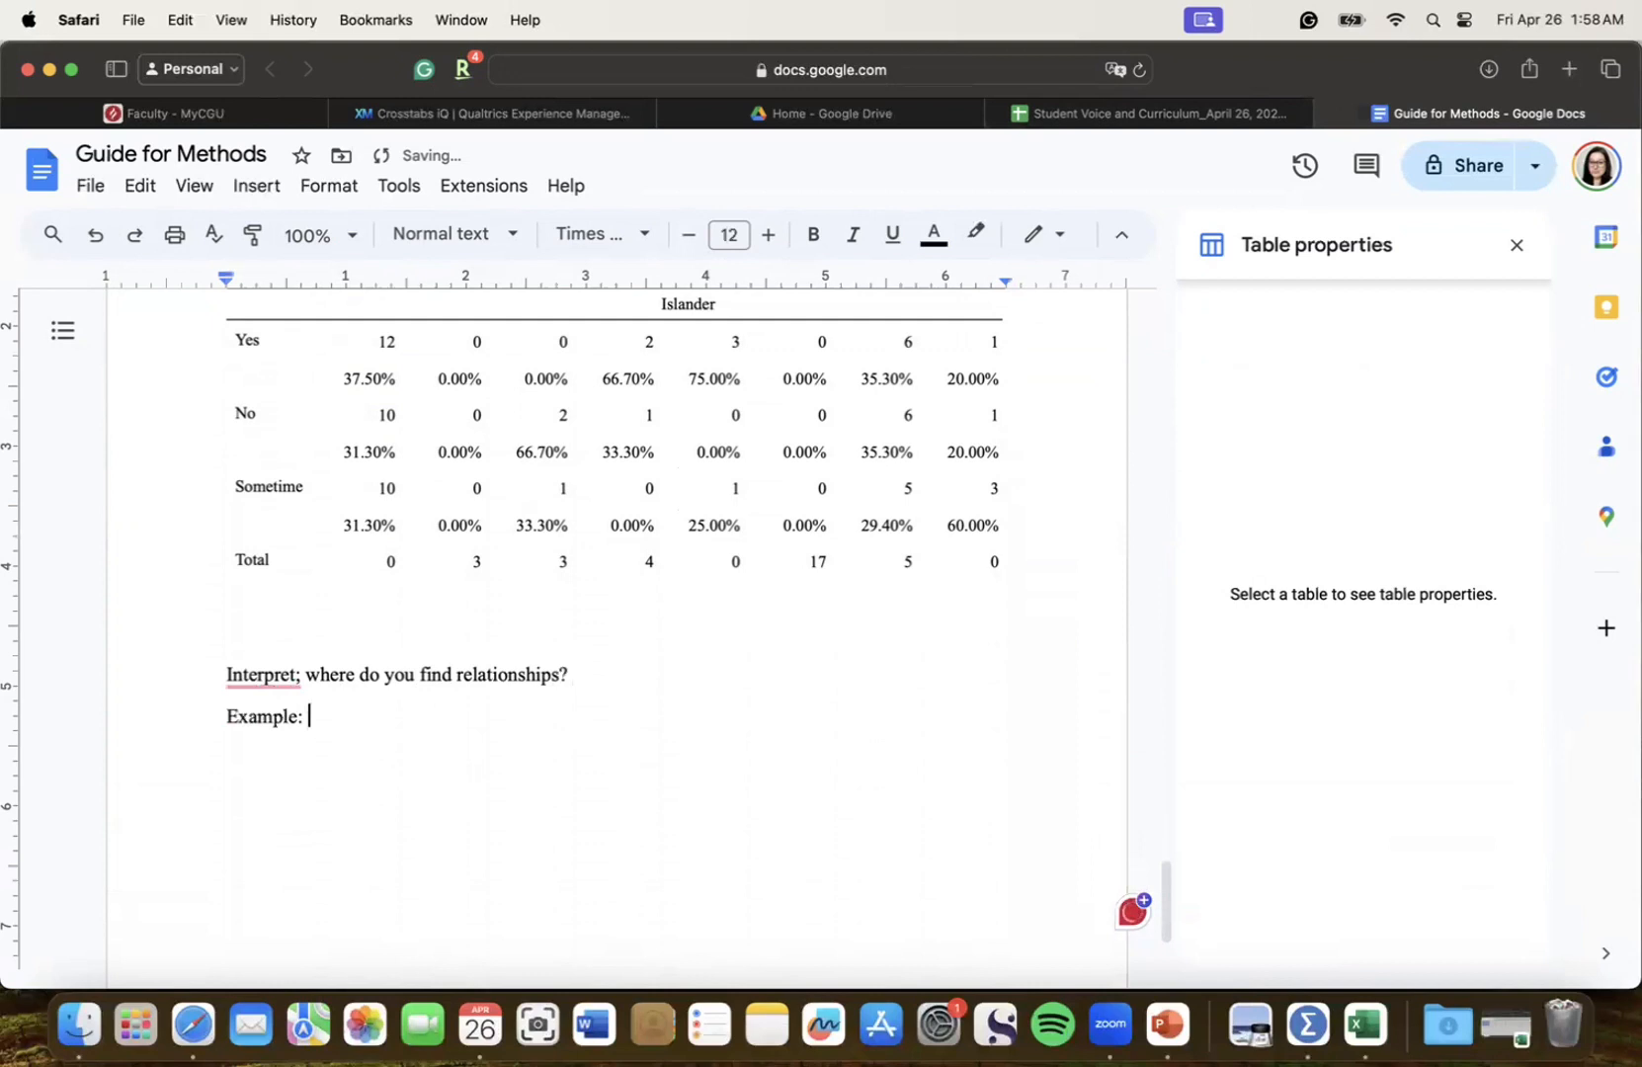
{"action": "scroll", "coordinate": [612, 727], "scroll_direction": "up", "scroll_amount": 3}
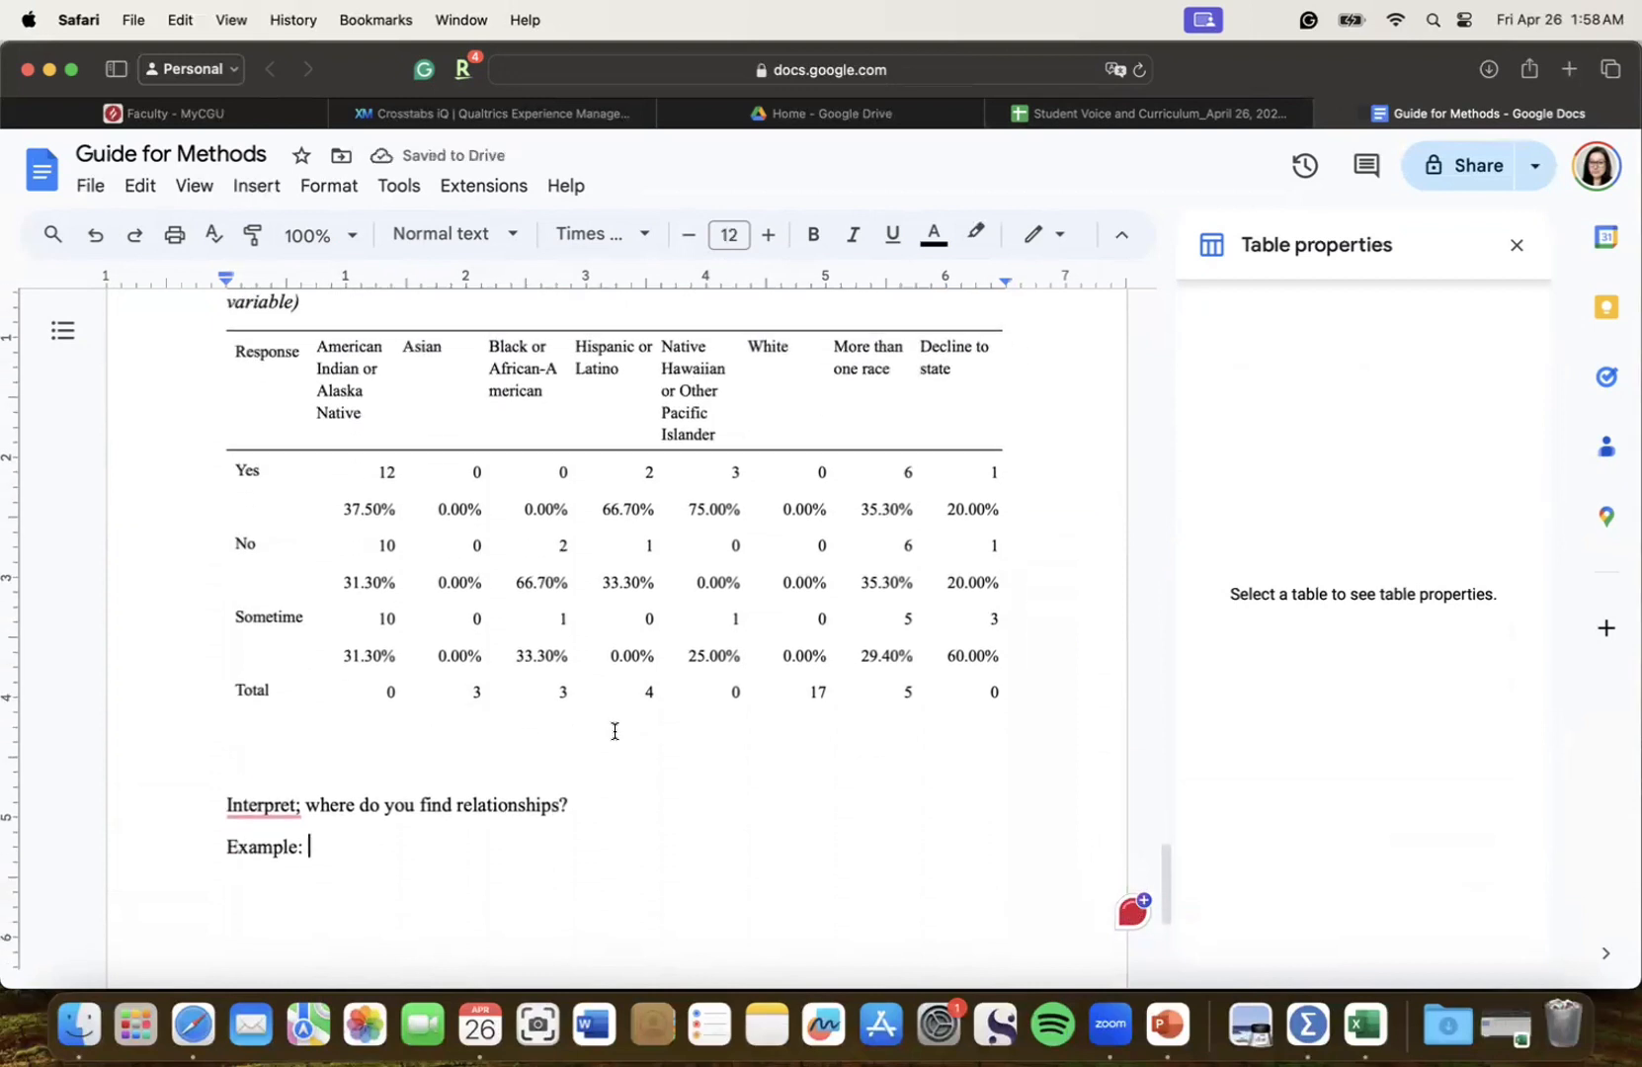
{"action": "type", "text": "le: There is no defini"}
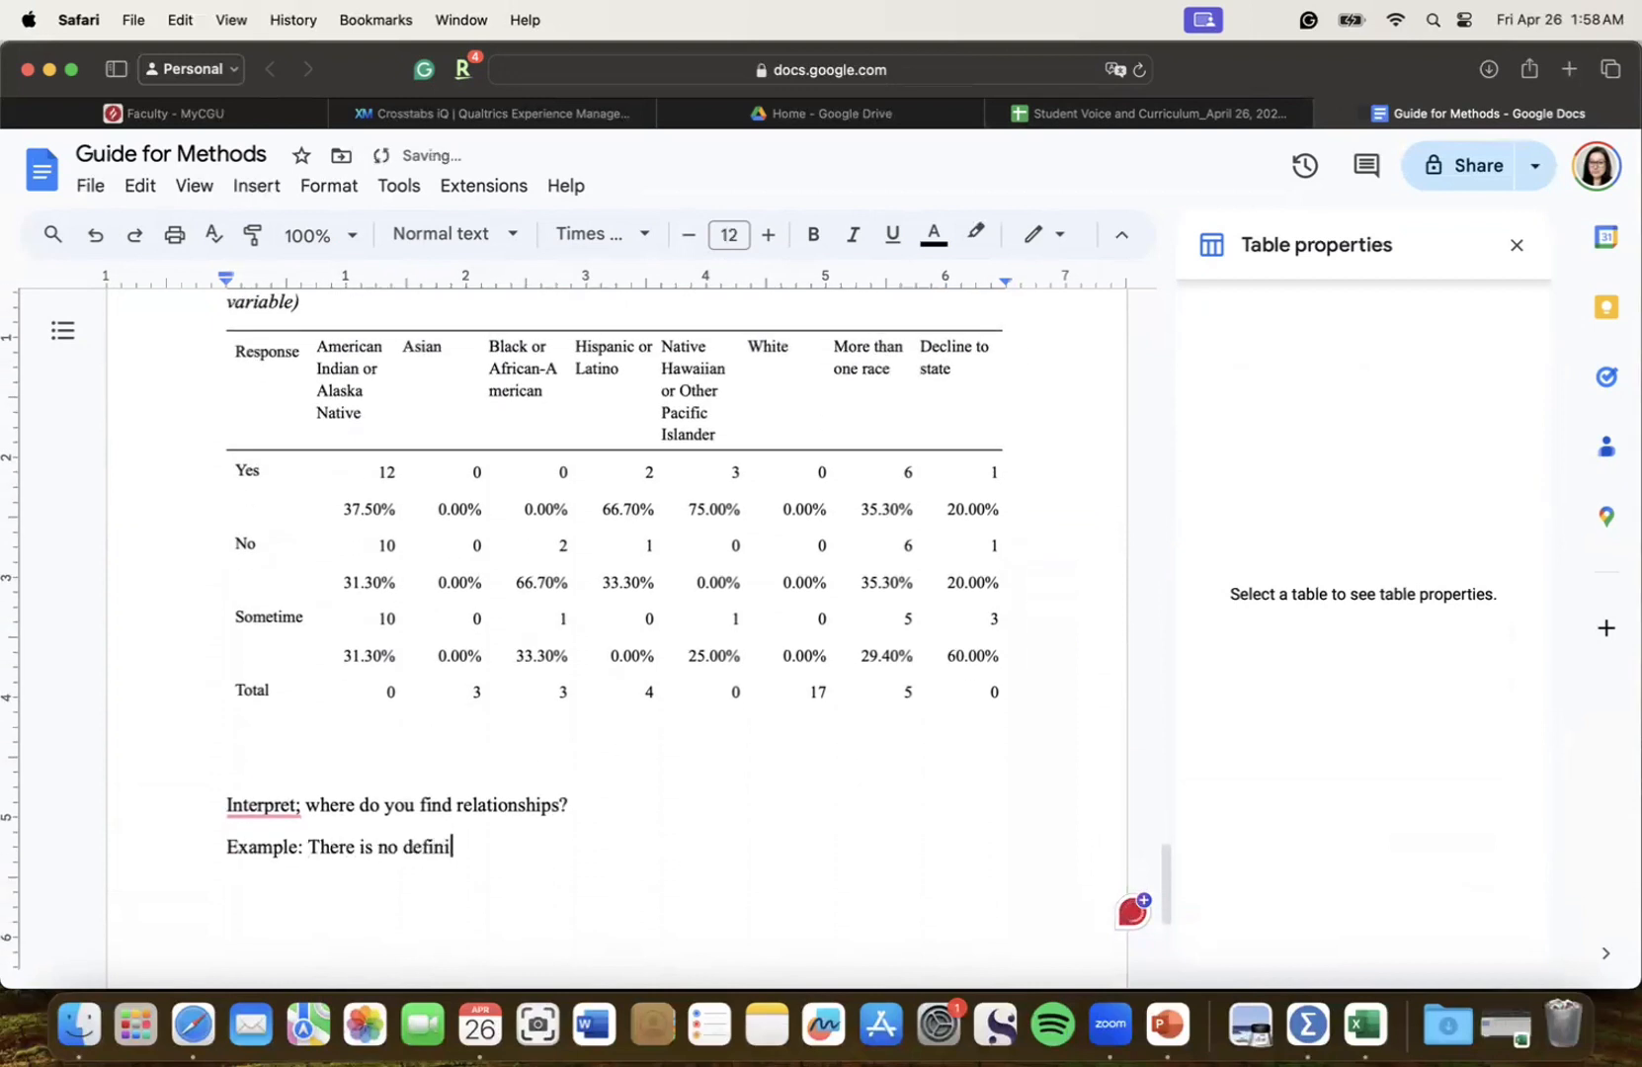
{"action": "type", "text": "tive relationship, howev"}
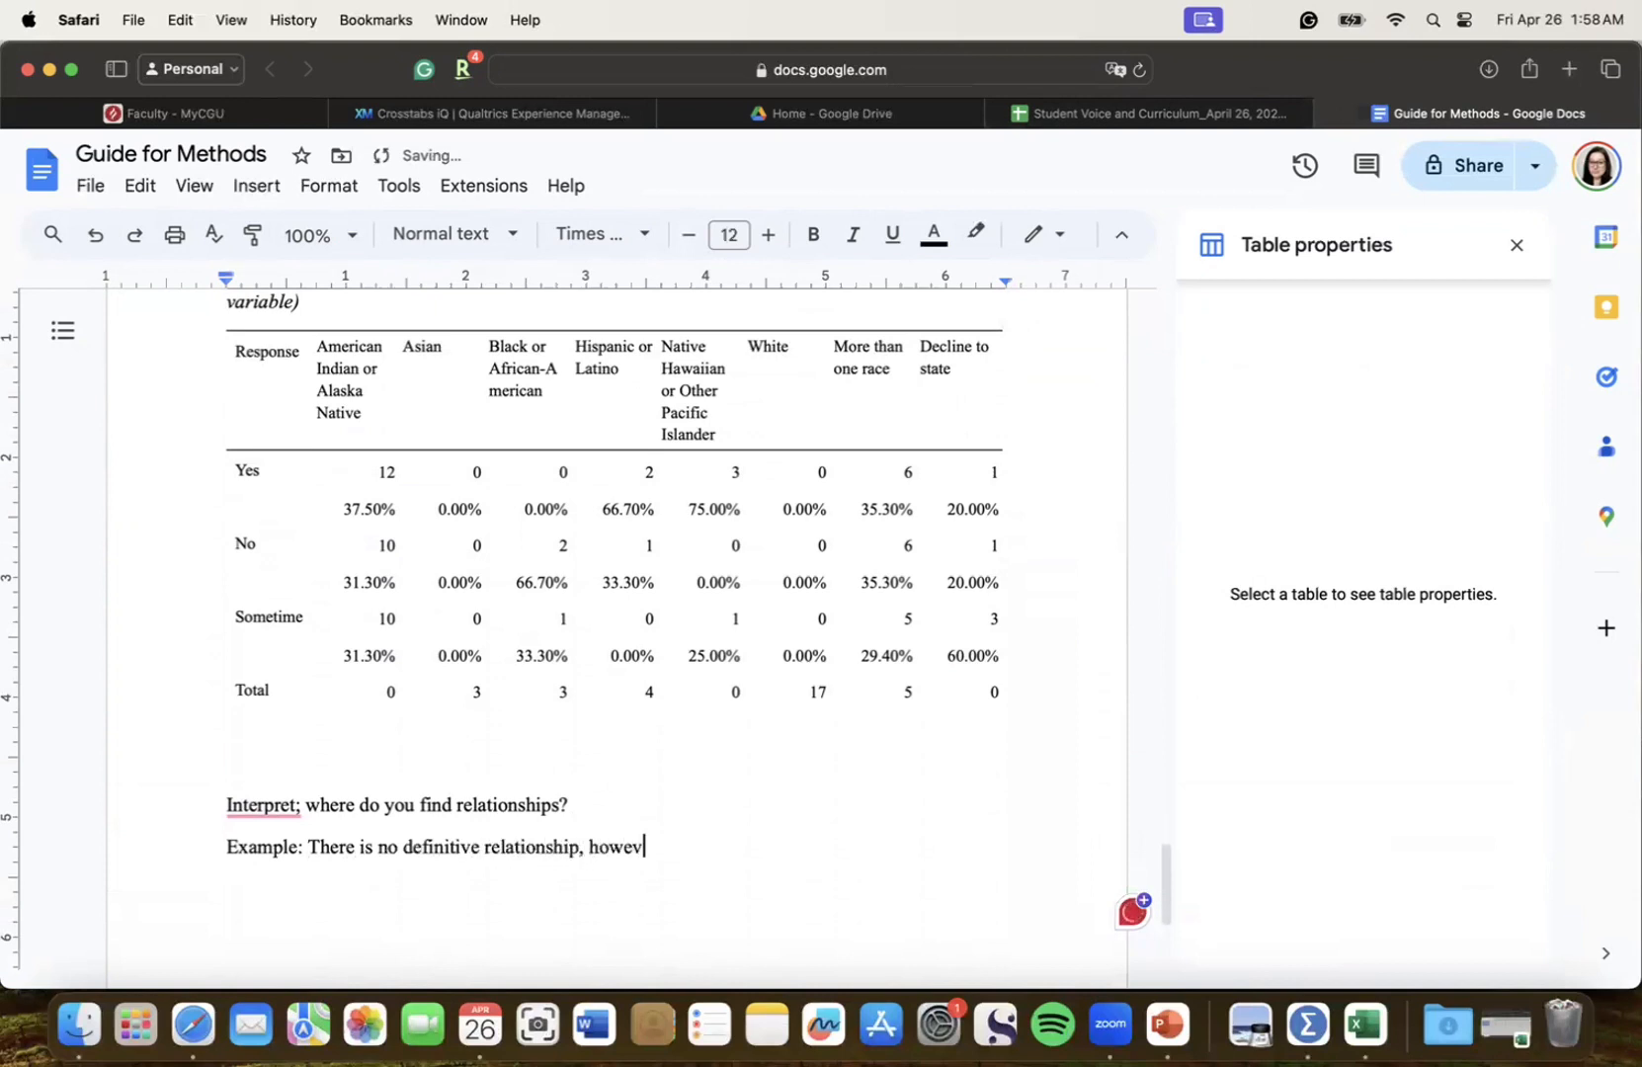
{"action": "type", "text": "er, we can see that interestingly,"}
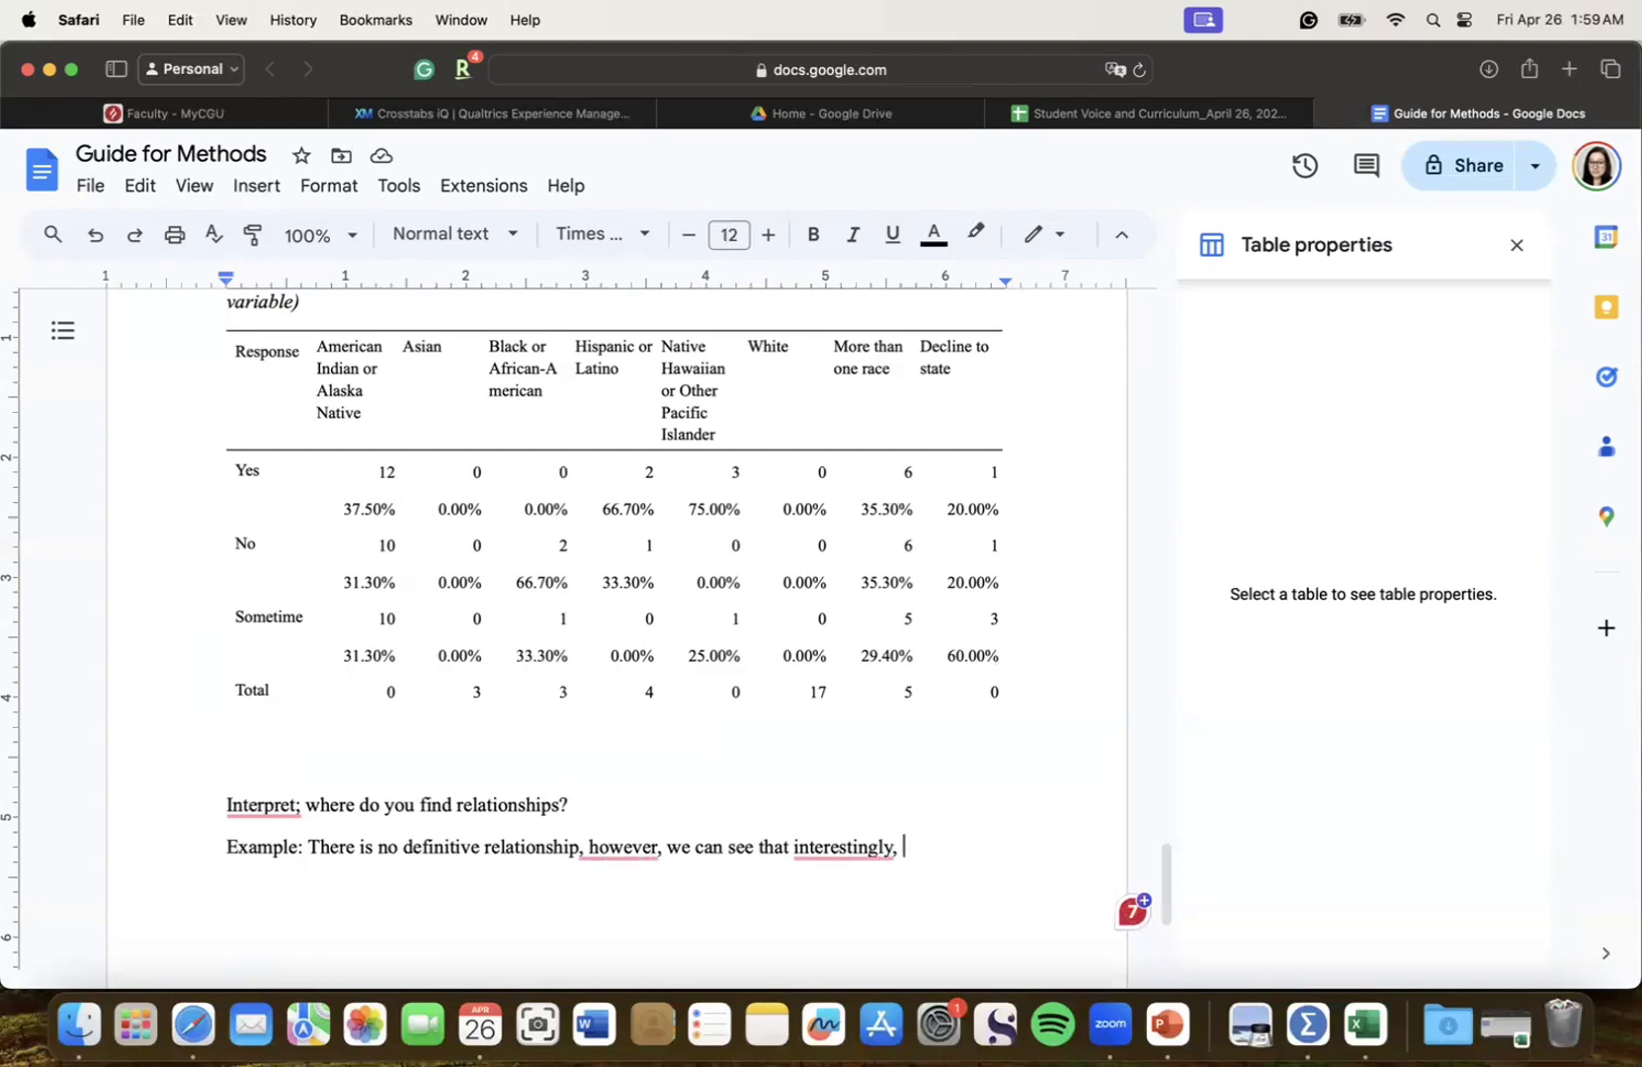
{"action": "type", "text": "individua"}
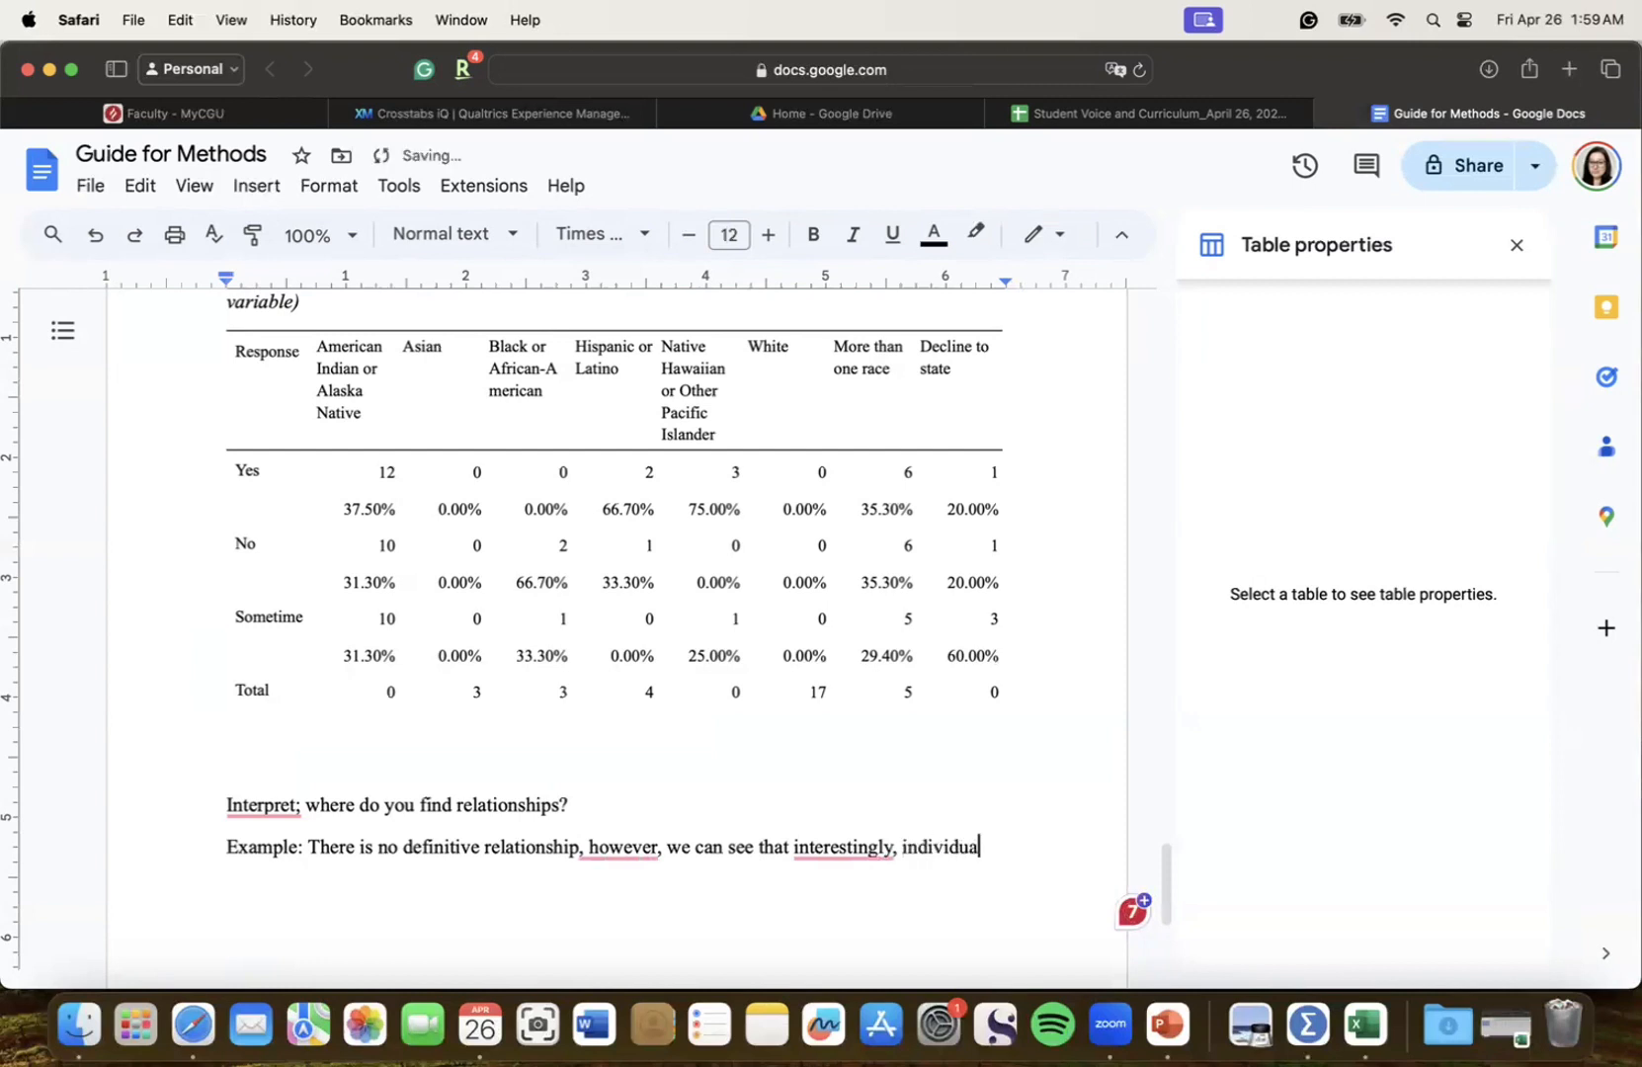
{"action": "type", "text": "ls who were more than one race."}
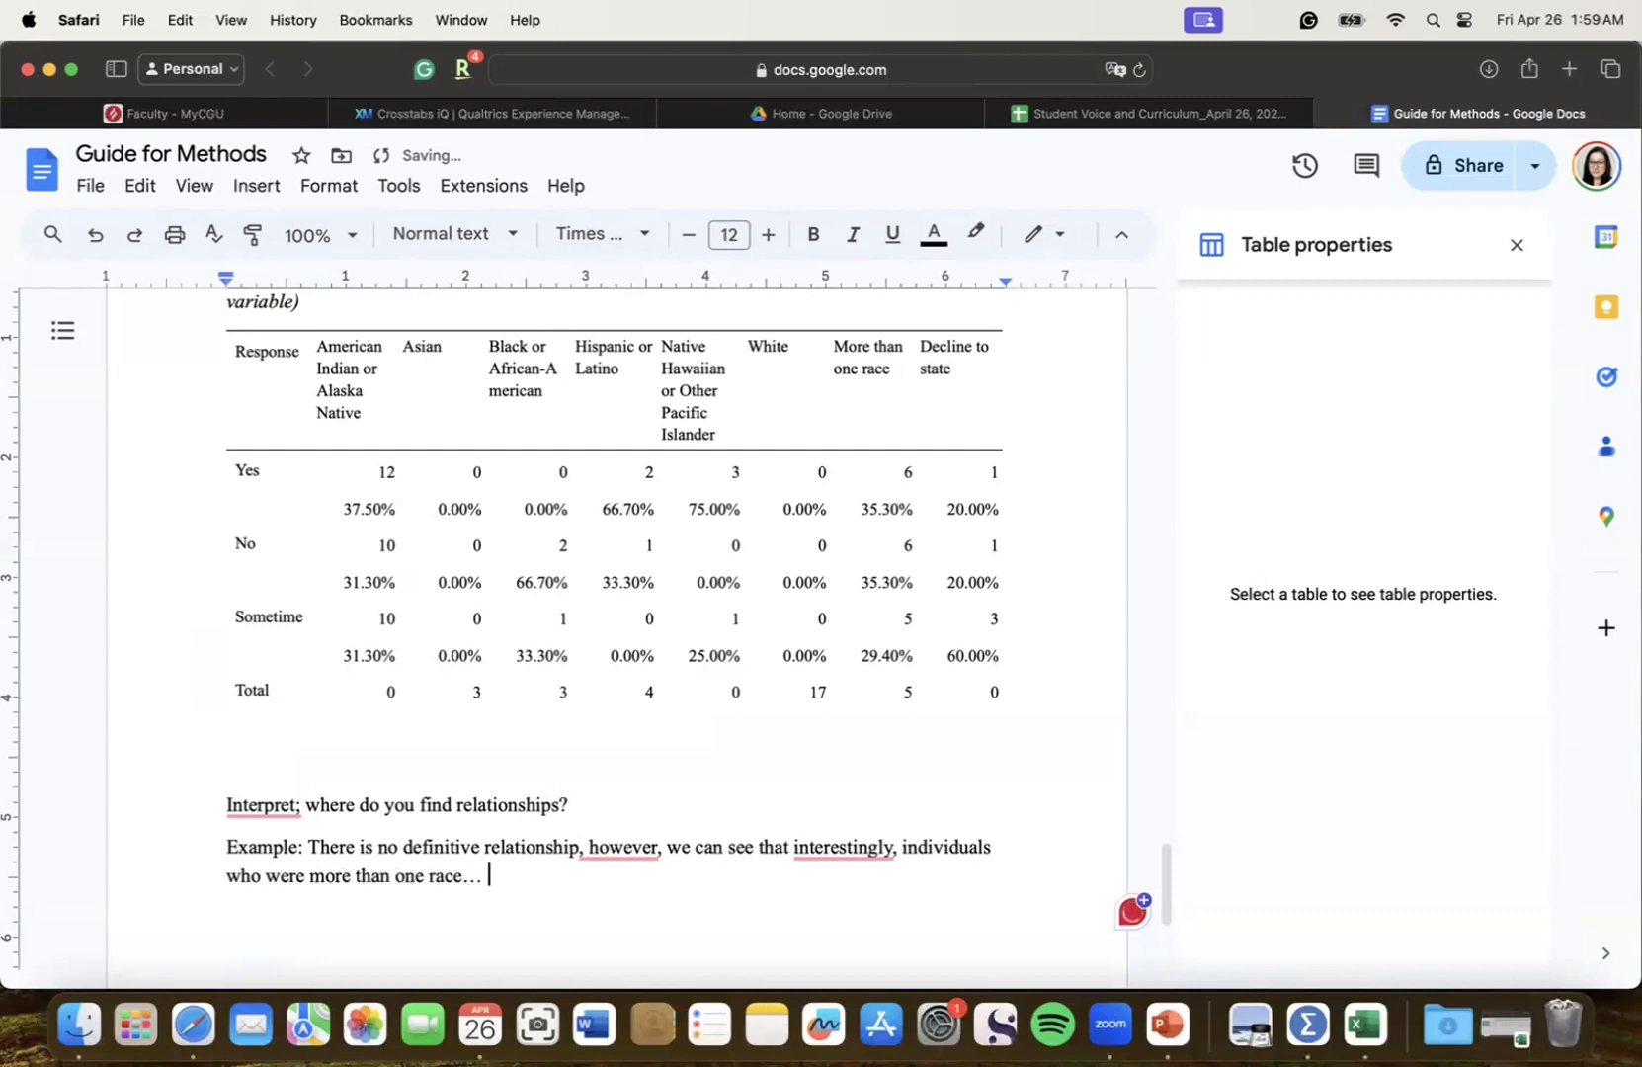
{"action": "scroll", "coordinate": [560, 675], "scroll_direction": "down", "scroll_amount": 5}
{"action": "left_click", "coordinate": [612, 403]}
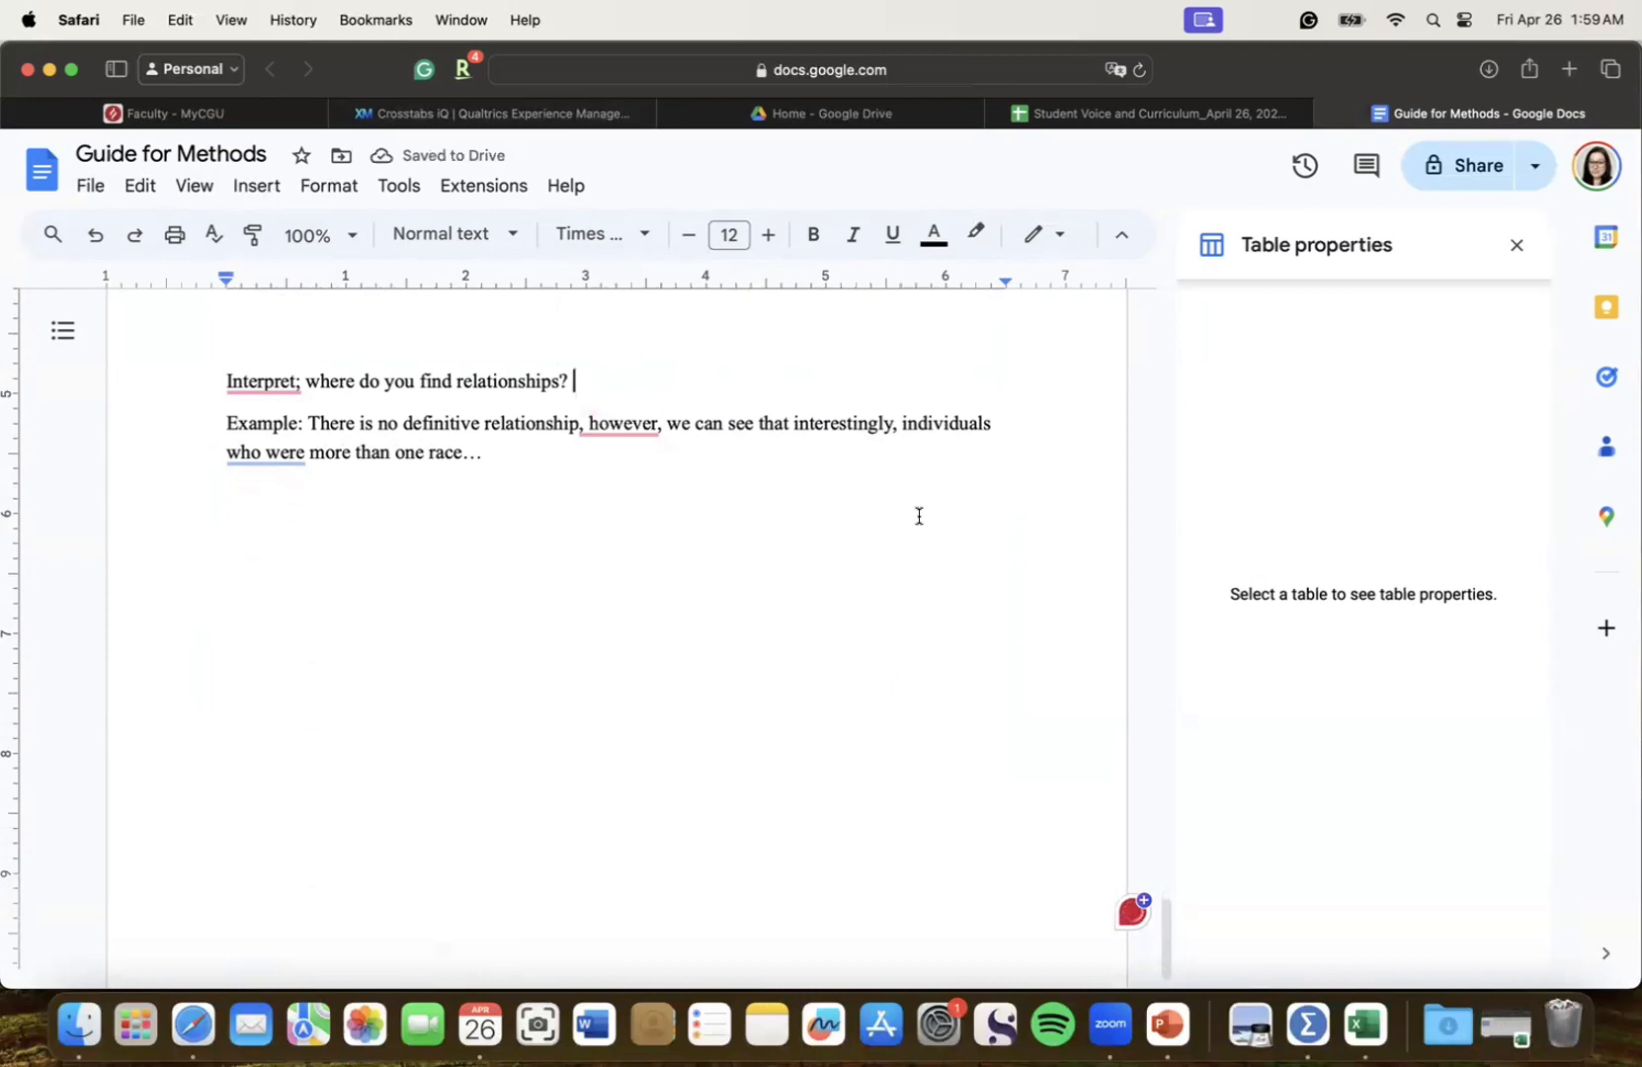
{"action": "scroll", "coordinate": [1004, 703], "scroll_direction": "up", "scroll_amount": 2}
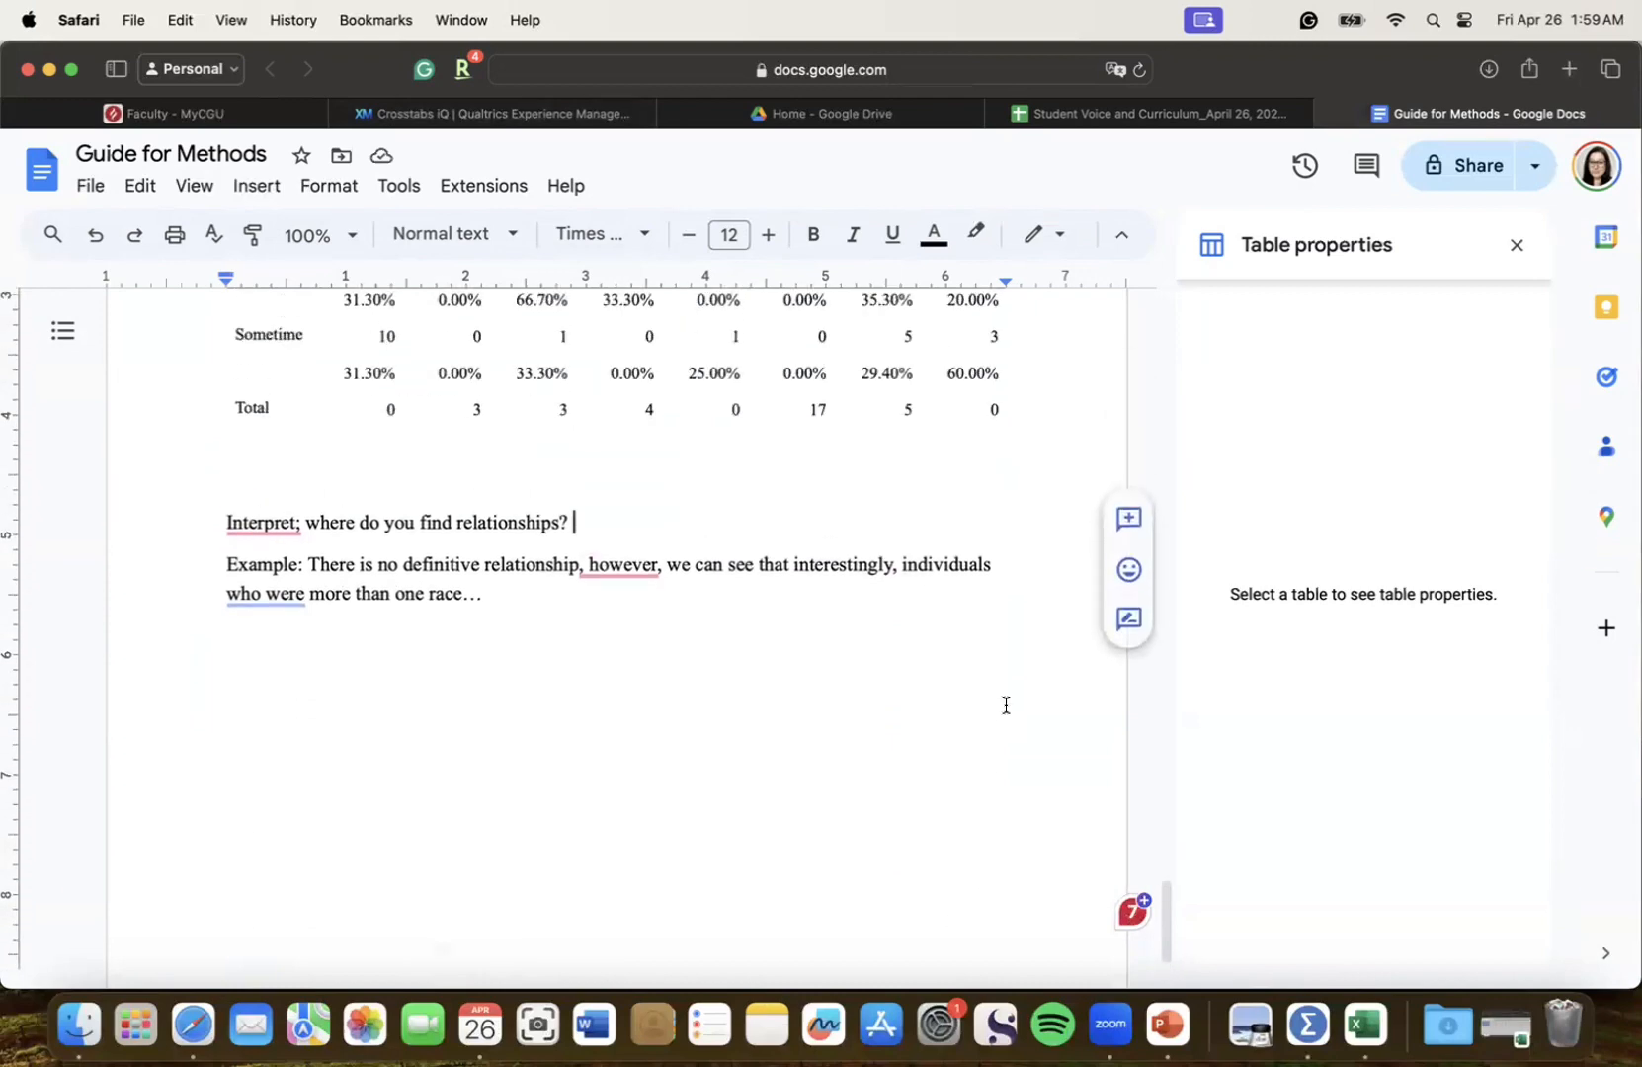
{"action": "scroll", "coordinate": [1006, 704], "scroll_direction": "down", "scroll_amount": 2}
{"action": "scroll", "coordinate": [921, 547], "scroll_direction": "up", "scroll_amount": 20}
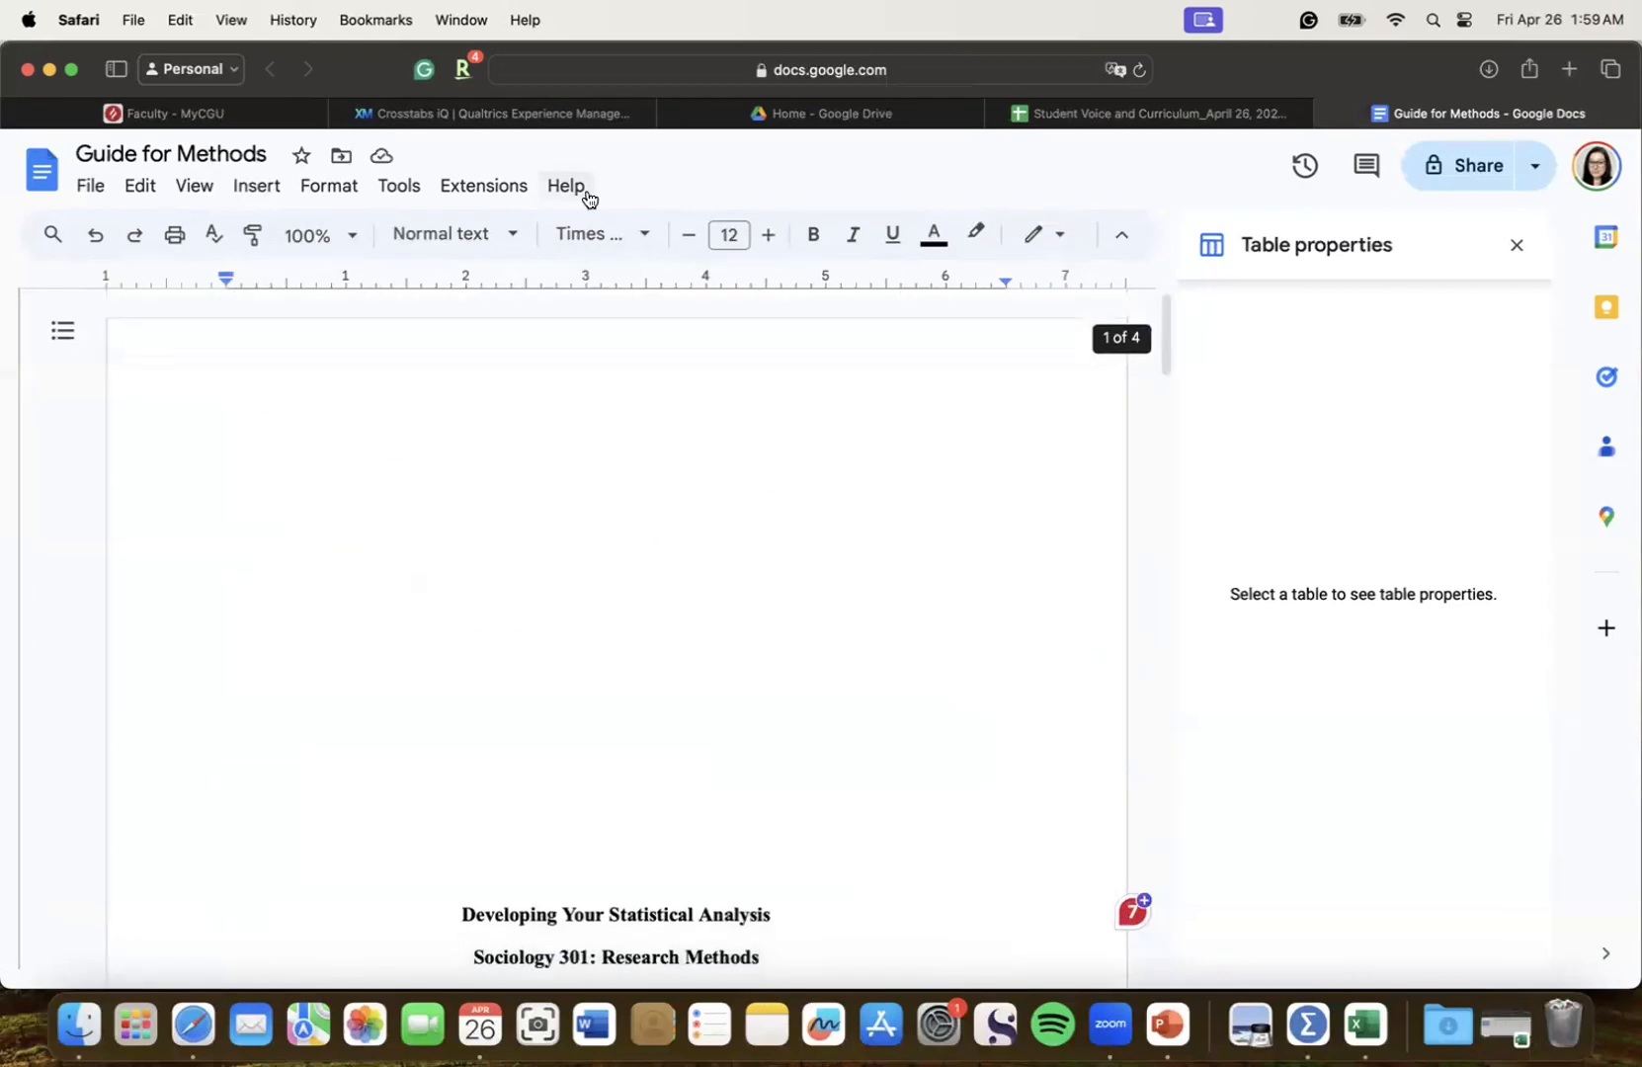
{"action": "left_click", "coordinate": [532, 114]}
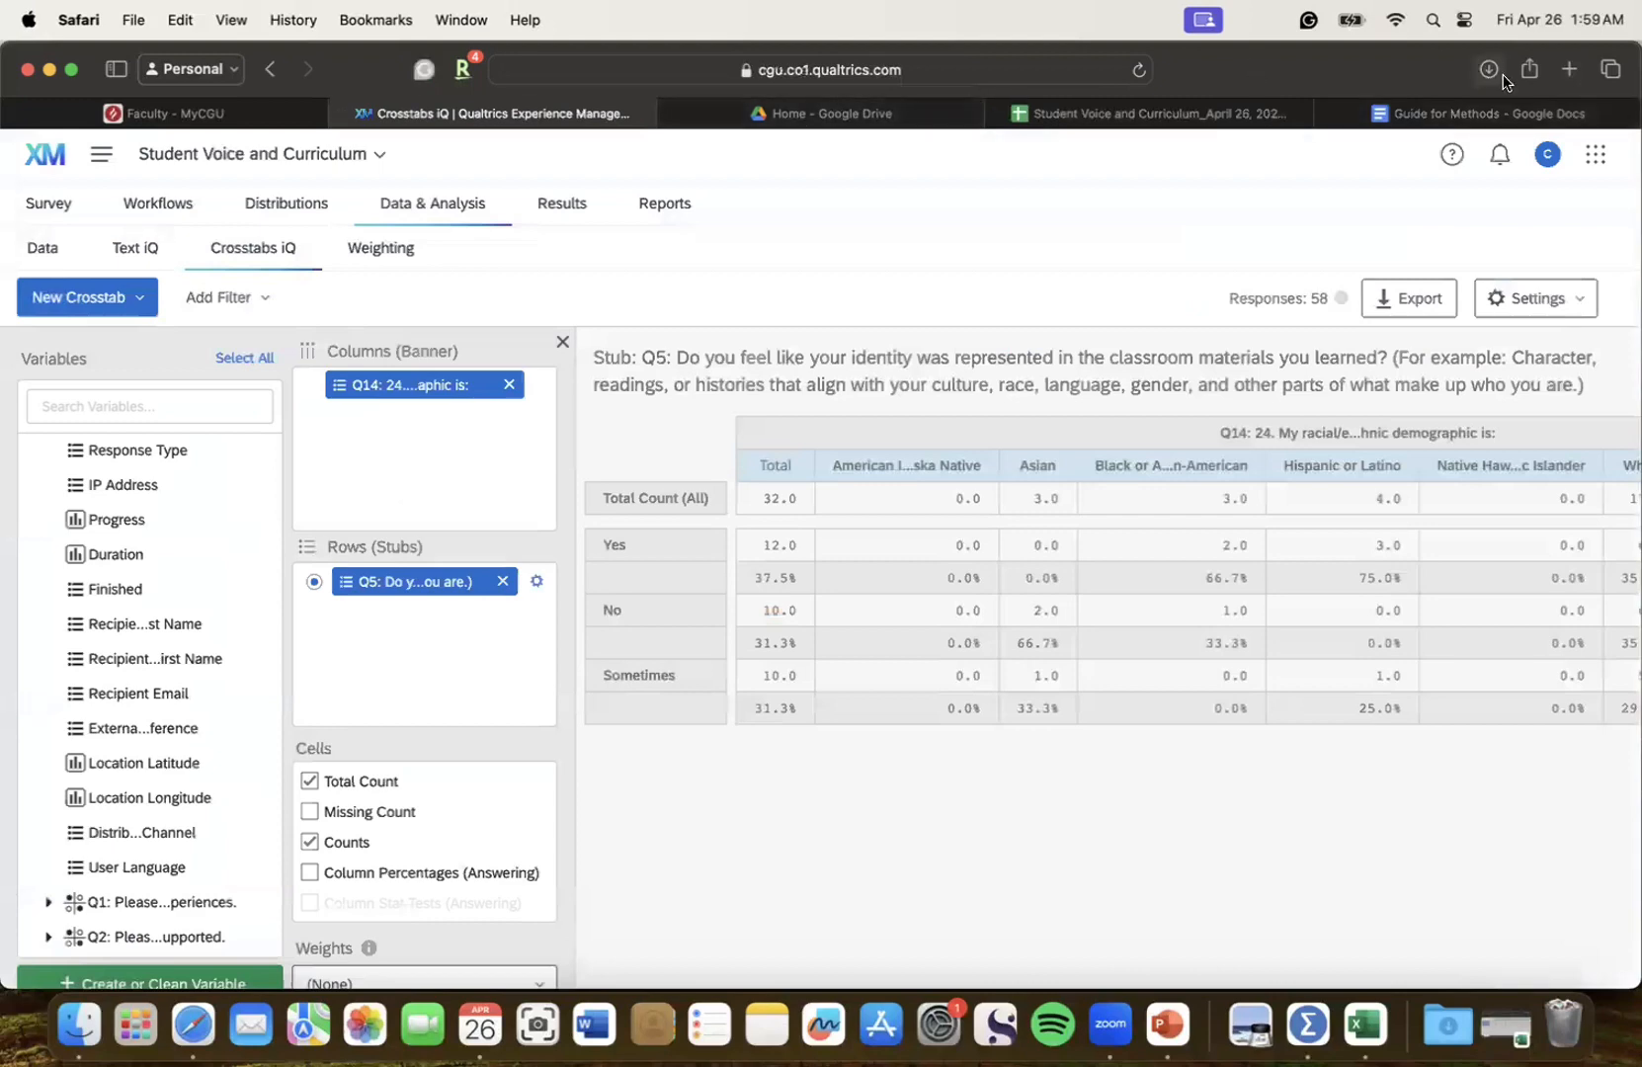
{"action": "left_click", "coordinate": [1492, 112]}
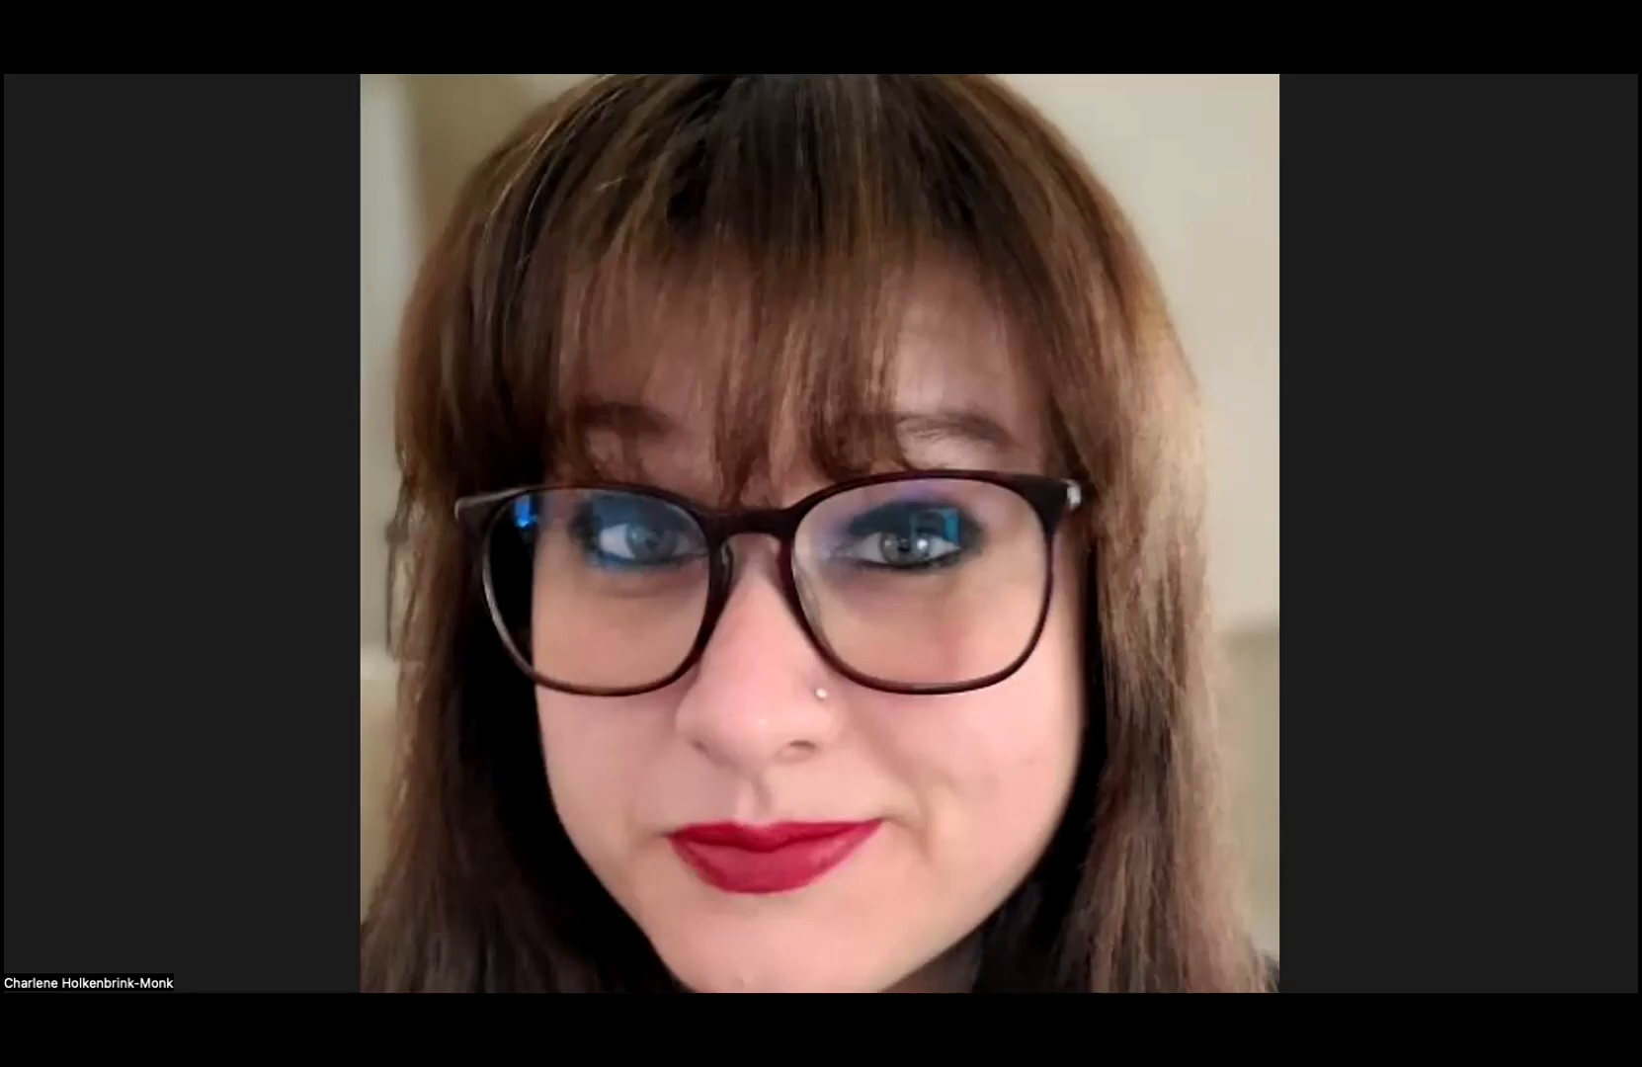